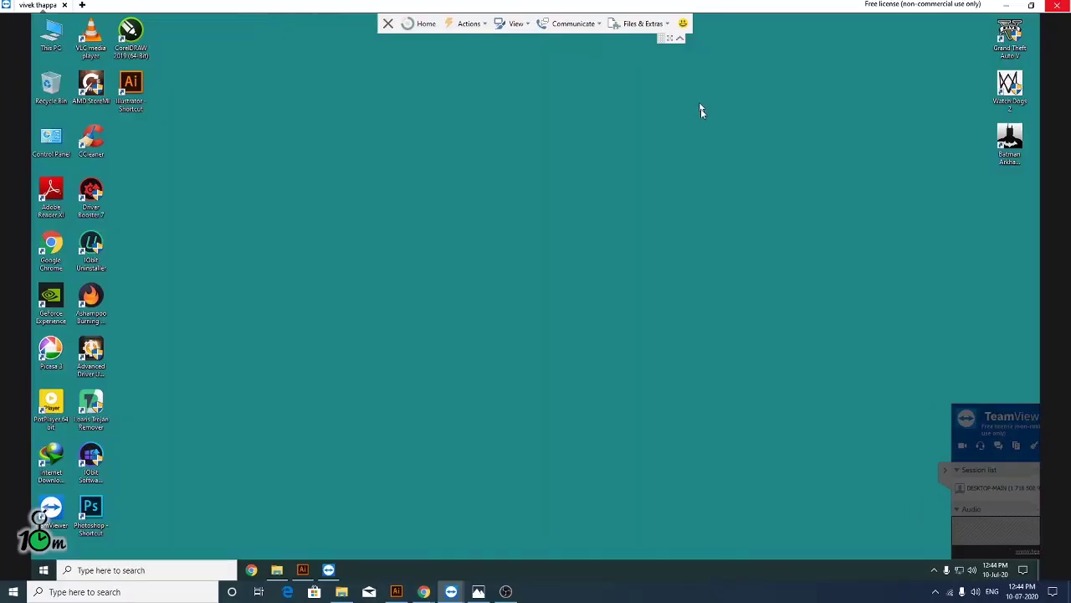
# - Show the TeamViewer remote desktop full screen and bring up the project 9 folder
pyautogui.rightClick(285, 65)
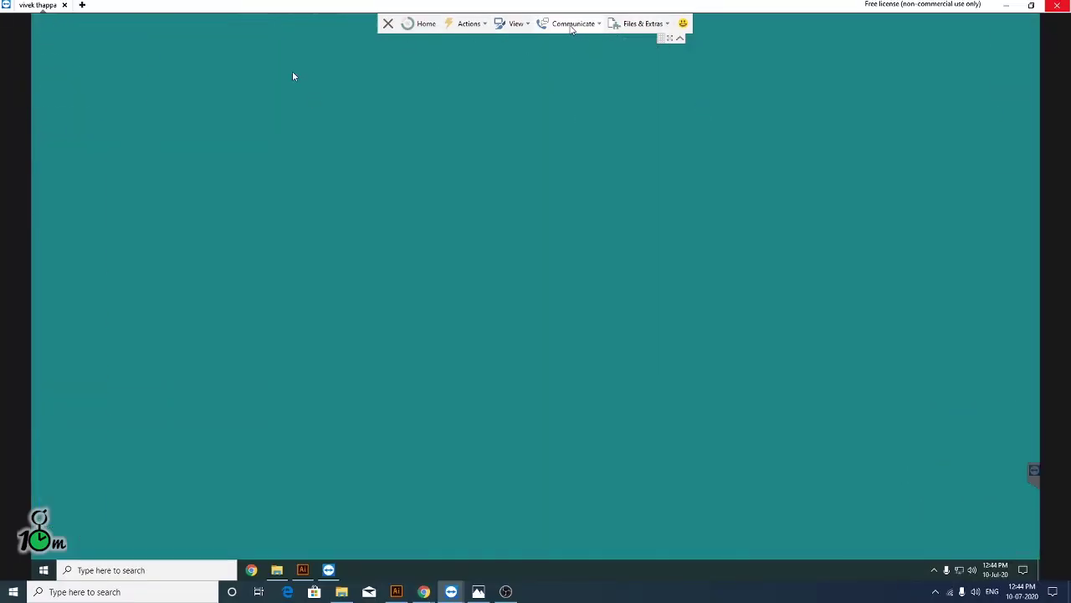
pyautogui.click(513, 24)
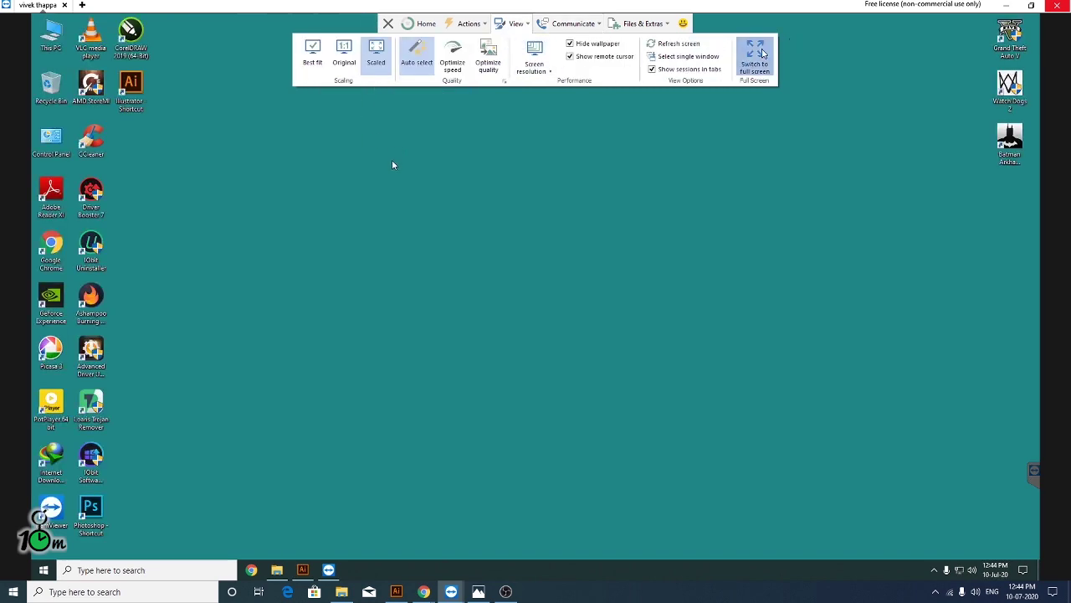
pyautogui.click(755, 55)
pyautogui.click(260, 592)
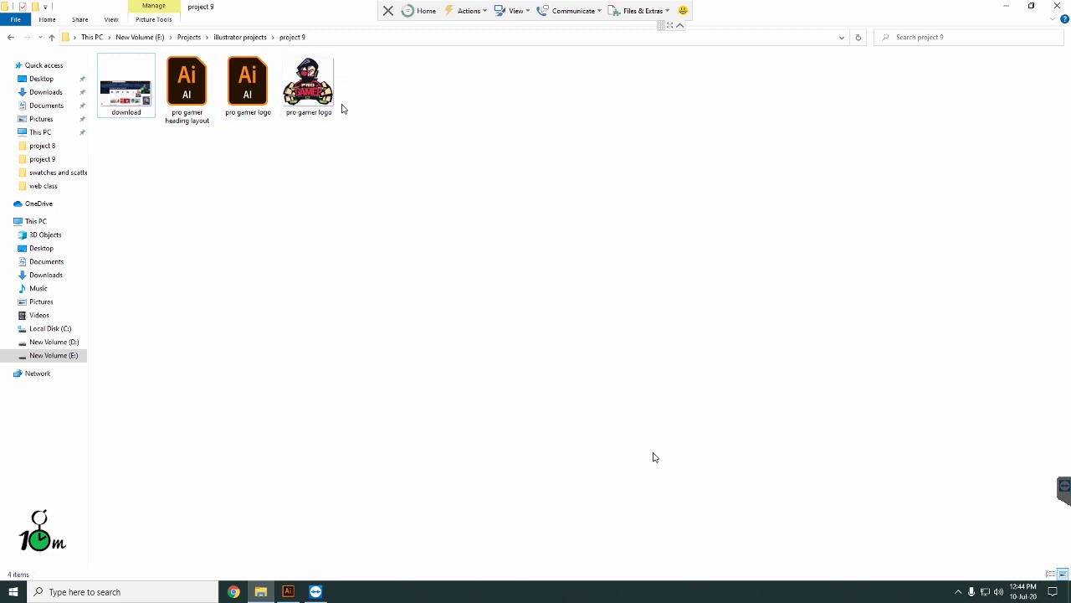
# - Open pro gamer logo.ai, then pro gamer heading layout.ai, and zoom into its artboard
pyautogui.doubleClick(260, 94)
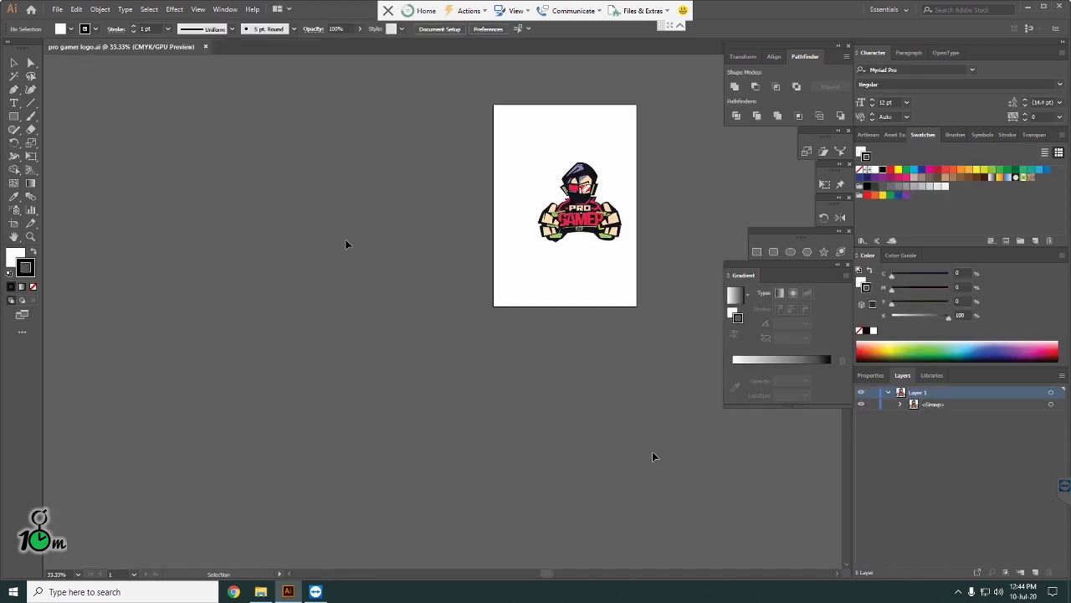
pyautogui.scroll(4, 633, 211)
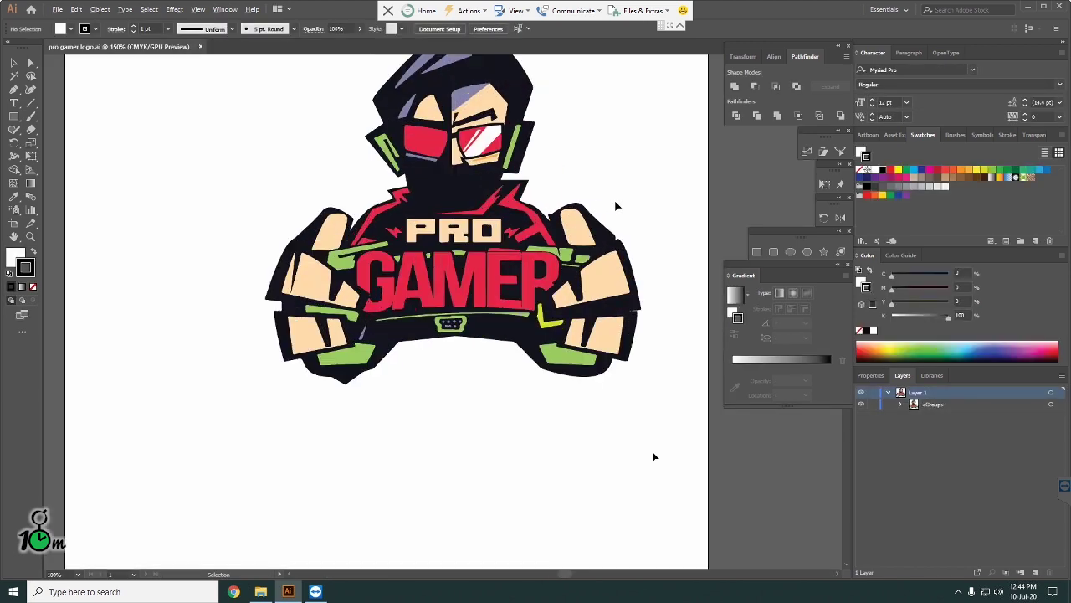
pyautogui.click(260, 591)
pyautogui.doubleClick(190, 122)
pyautogui.hotkey('ctrl', '=')
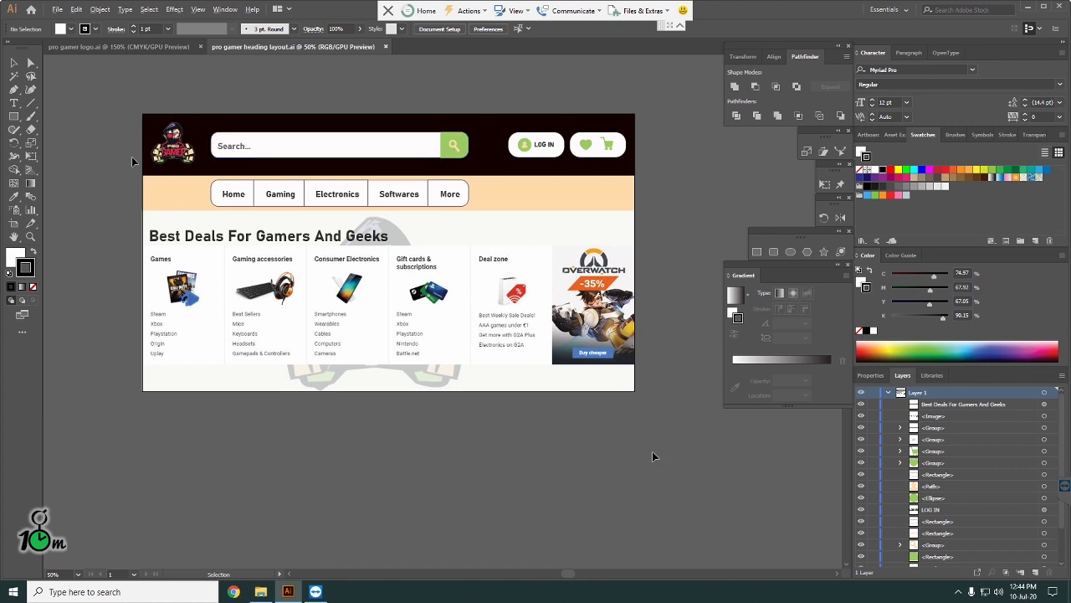
pyautogui.scroll(3, 144, 158)
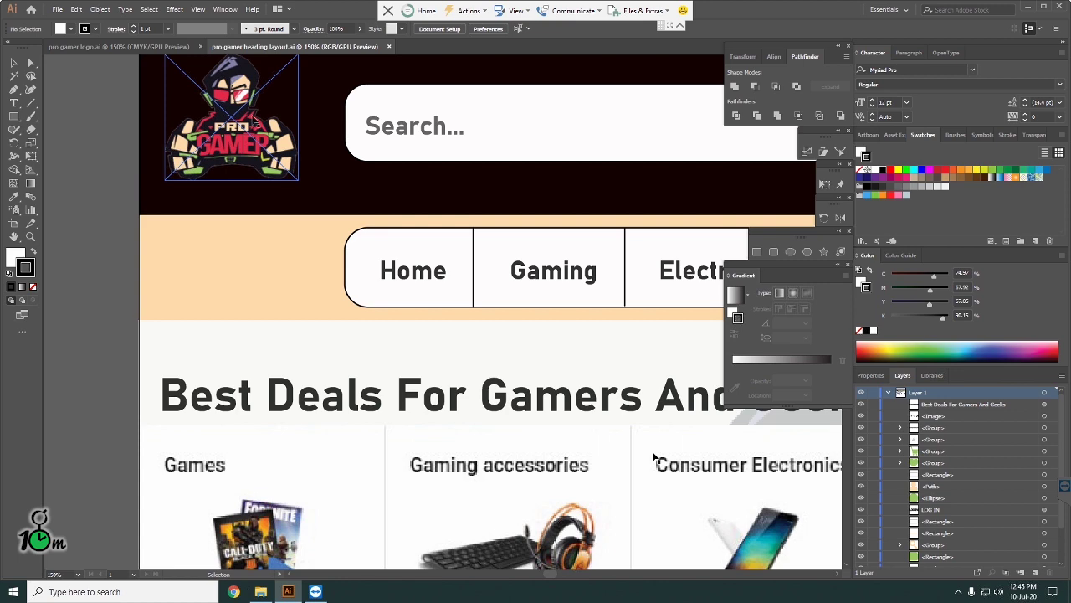
pyautogui.scroll(-1, 327, 214)
pyautogui.scroll(-1, 326, 214)
pyautogui.scroll(-1, 326, 214)
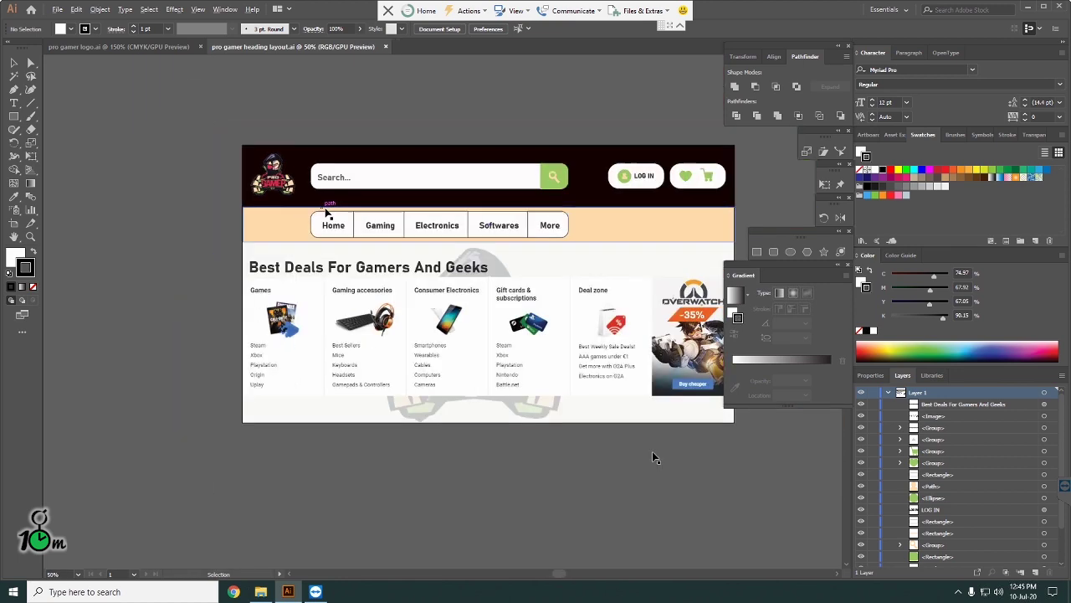
pyautogui.scroll(2, 427, 173)
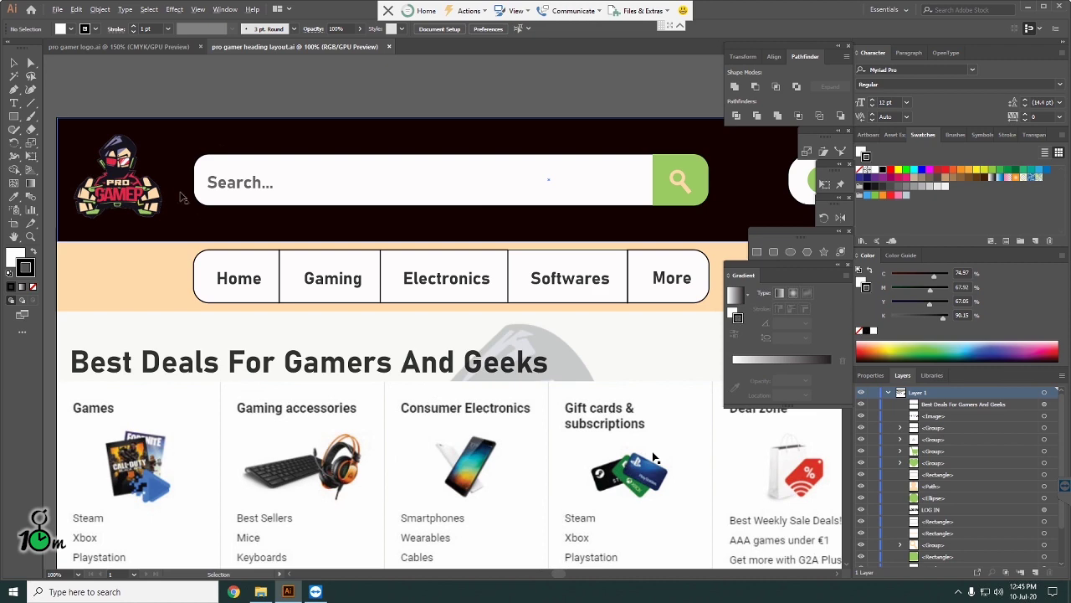
pyautogui.scroll(-2, 180, 198)
pyautogui.hotkey('ctrl', '-')
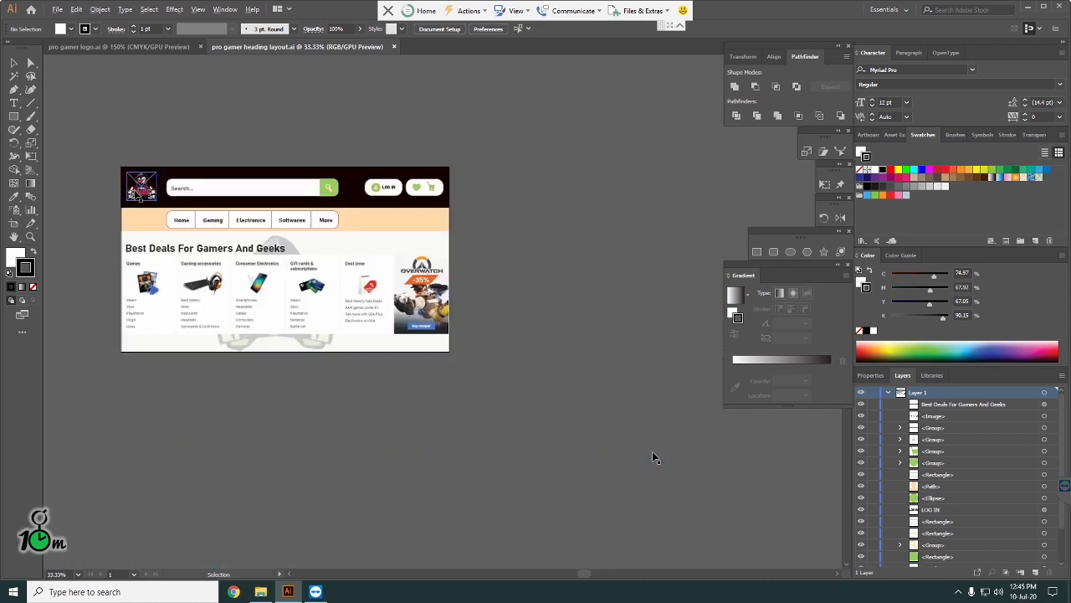
pyautogui.hotkey('ctrl', '+')
pyautogui.hotkey('ctrl', '+')
pyautogui.hotkey('ctrl', '+')
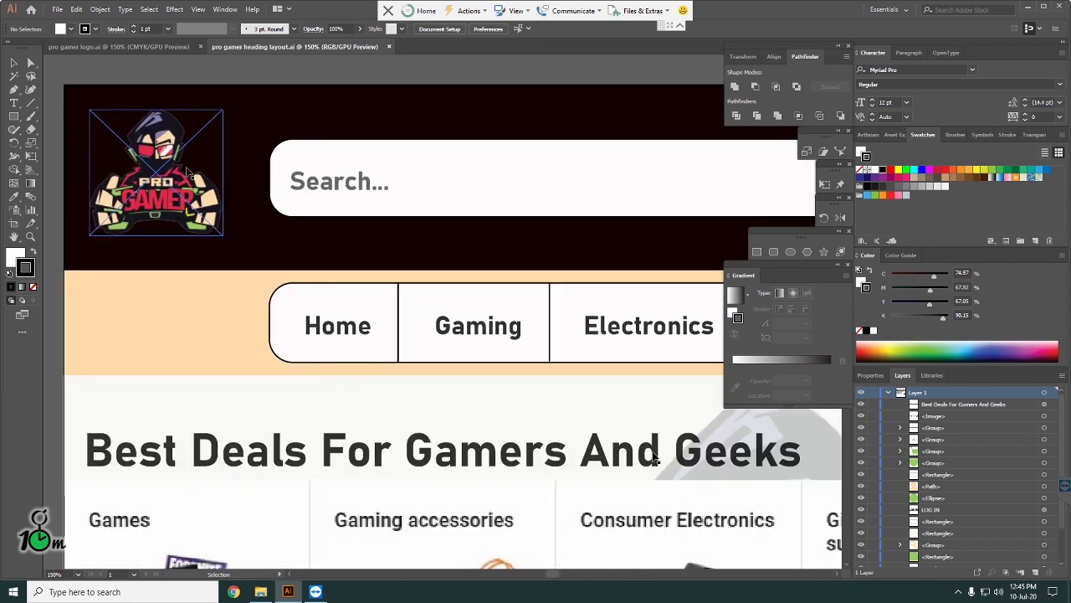
pyautogui.hotkey('ctrl', '-')
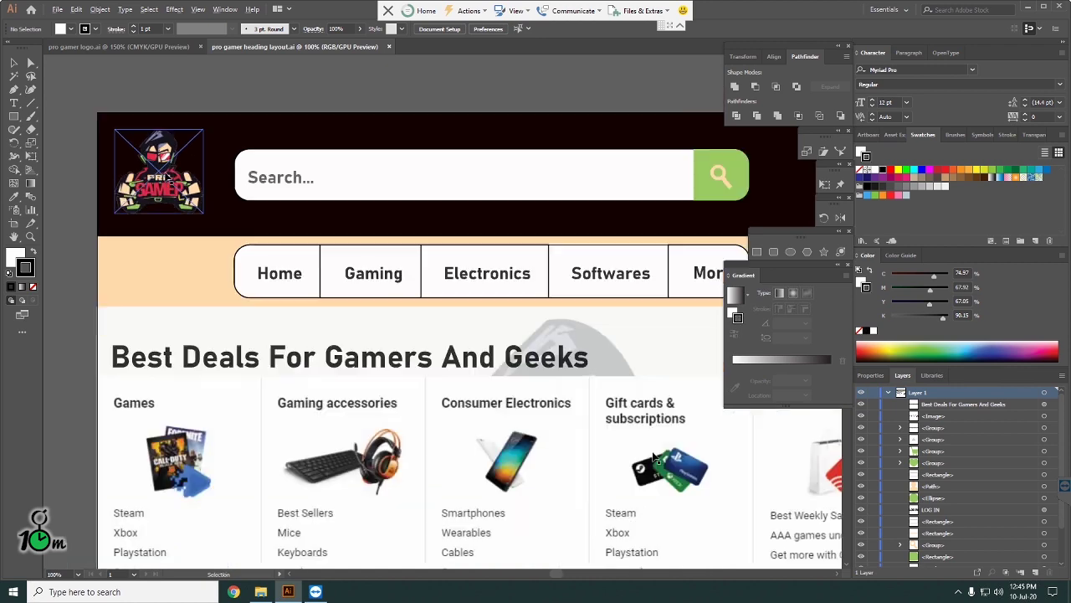
pyautogui.hotkey('ctrl', '-')
pyautogui.hotkey('ctrl', '-')
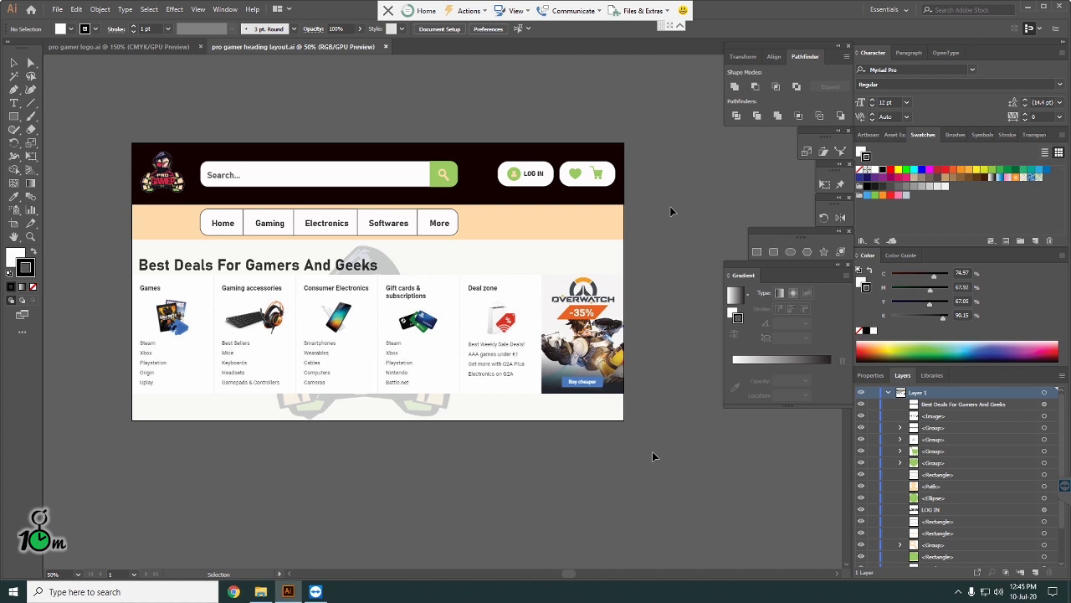
pyautogui.click(383, 347)
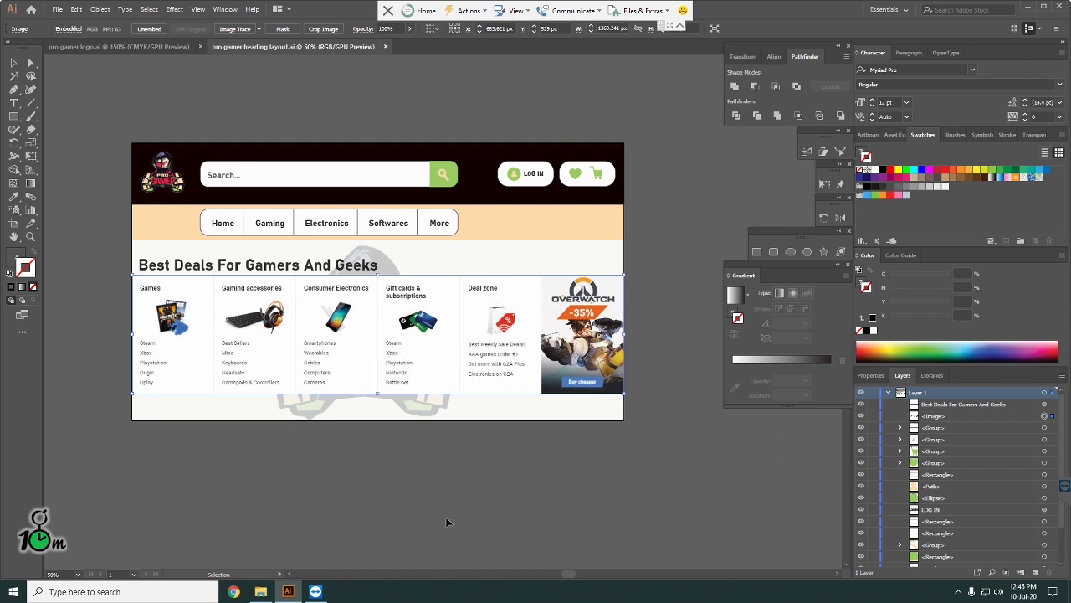
pyautogui.click(432, 472)
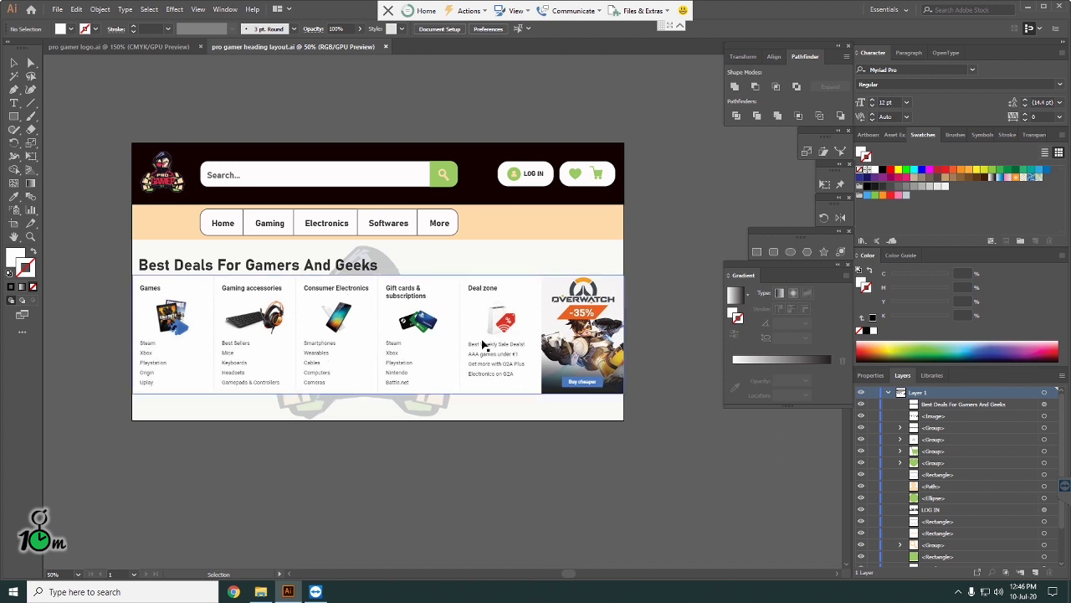
pyautogui.click(260, 591)
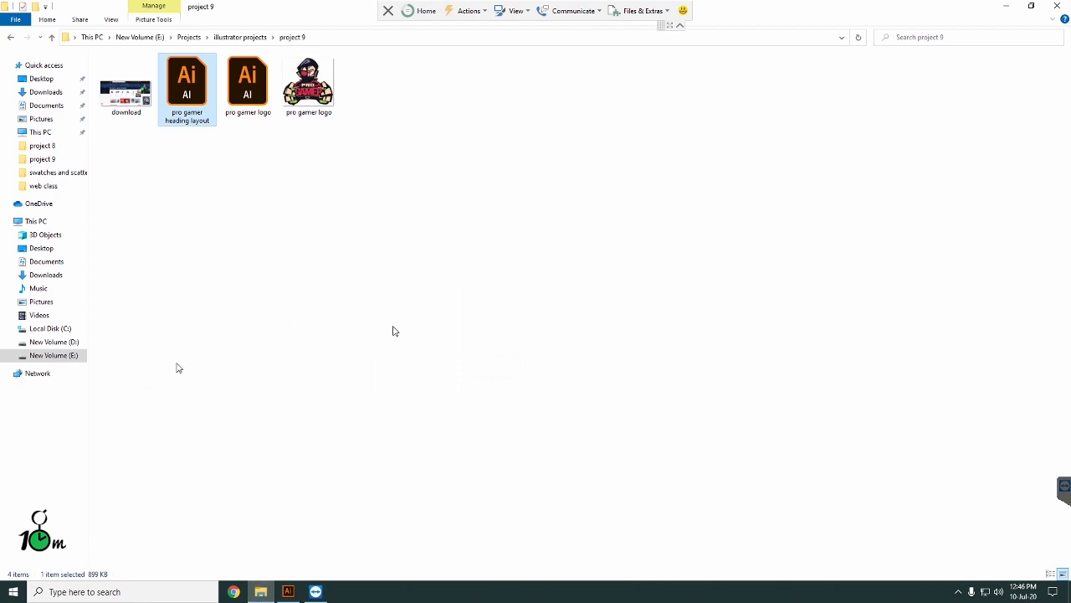
pyautogui.press('Left')
pyautogui.press('Return')
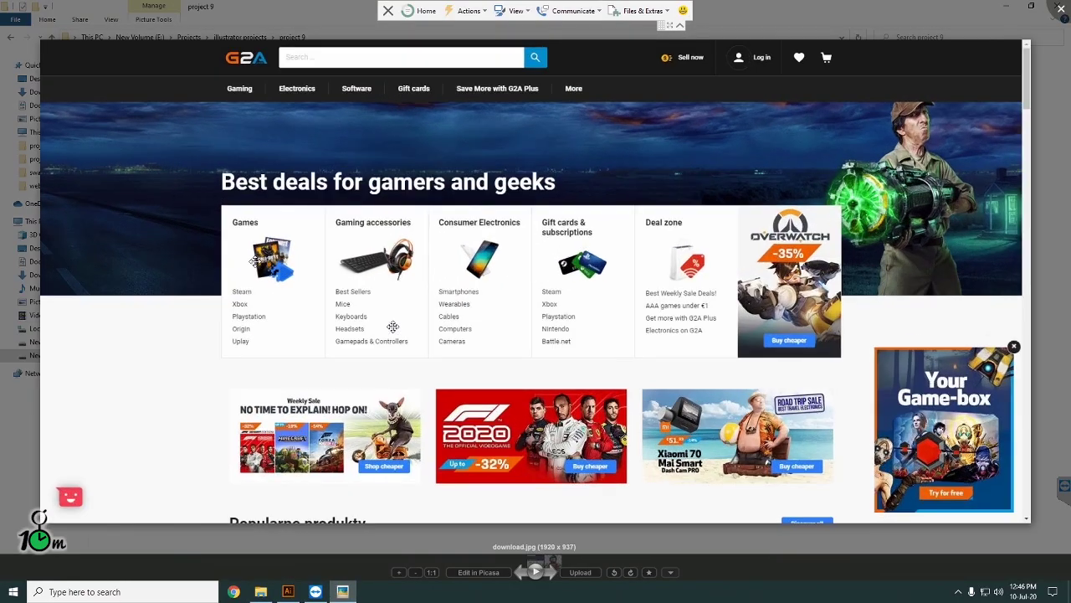
pyautogui.moveTo(323, 375)
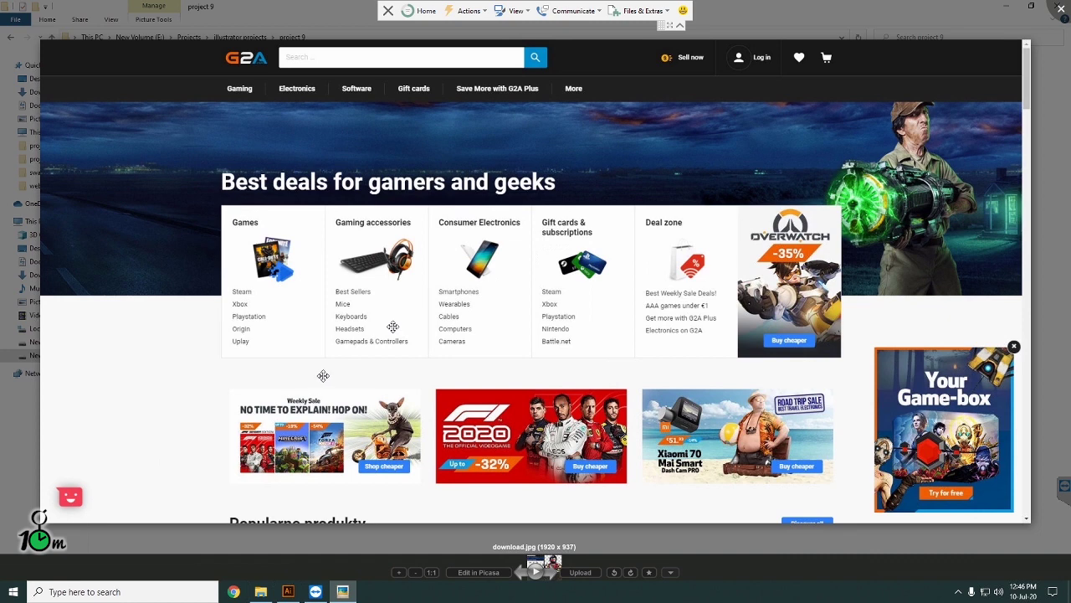
pyautogui.scroll(1, 477, 348)
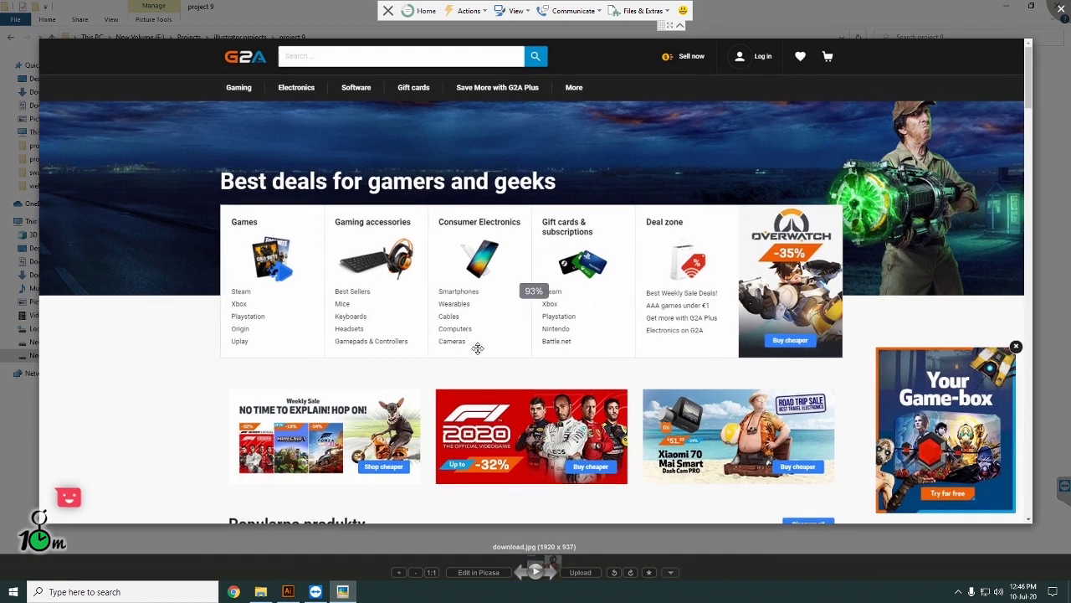
pyautogui.scroll(1, 477, 348)
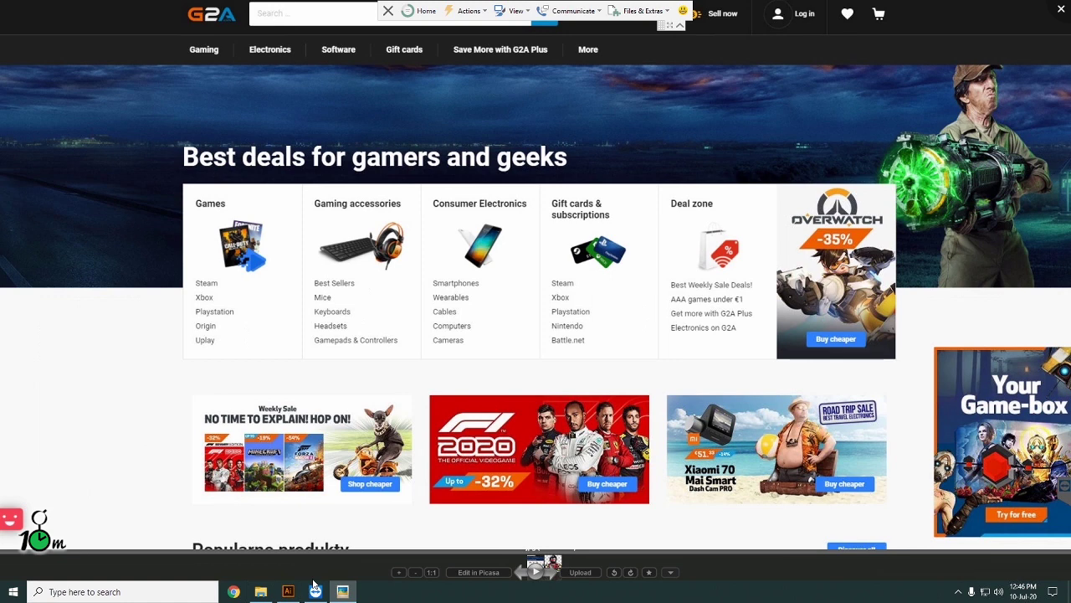
pyautogui.click(1063, 7)
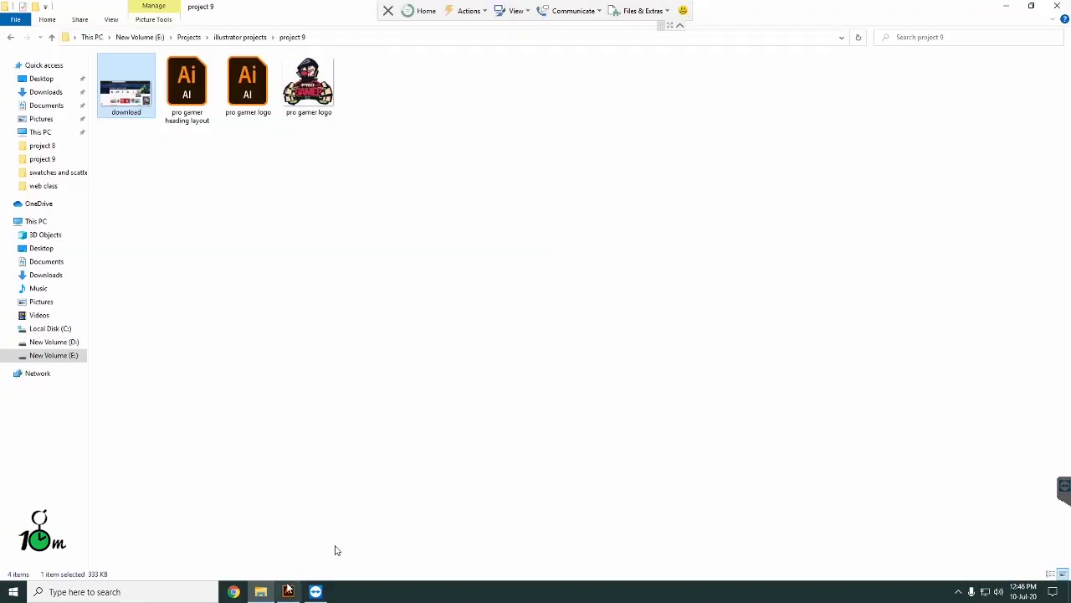
pyautogui.click(288, 590)
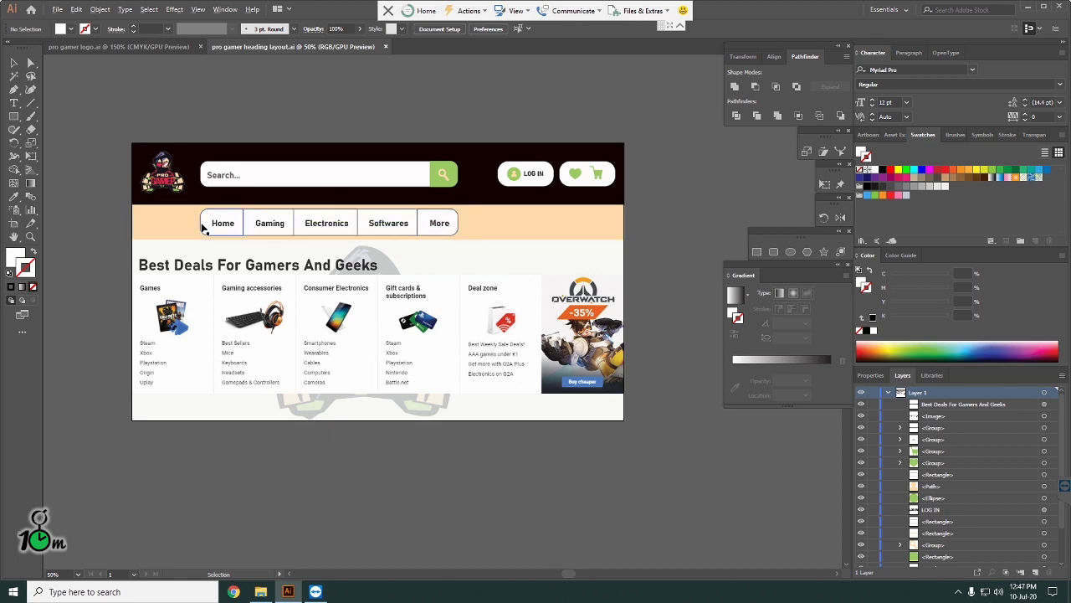
# - Select the navigation button group to inspect it, then deselect it
pyautogui.scroll(3, 202, 229)
pyautogui.scroll(-1, 302, 222)
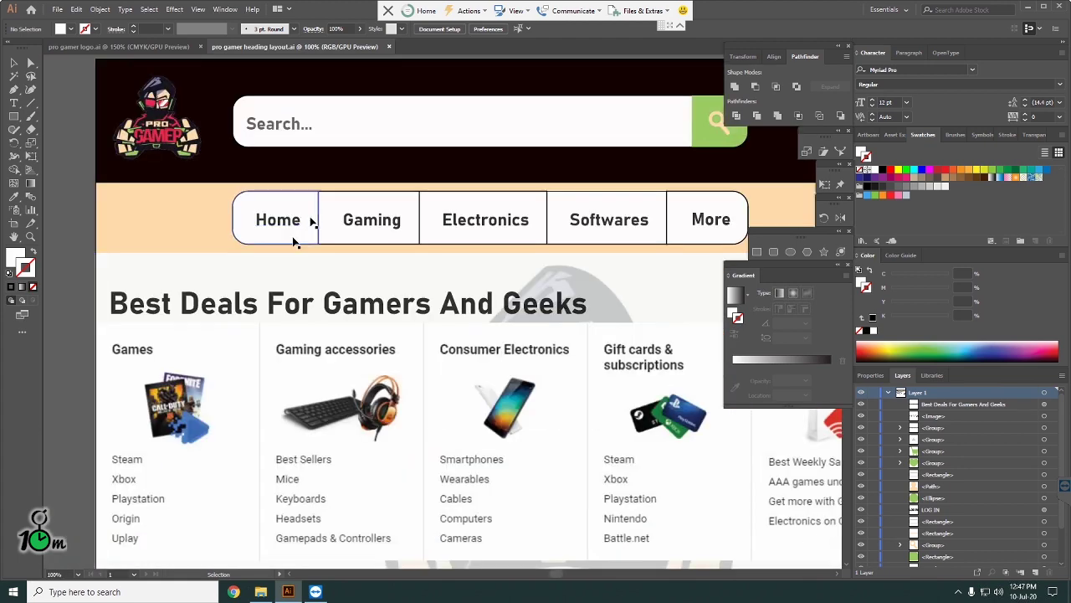
pyautogui.click(280, 199)
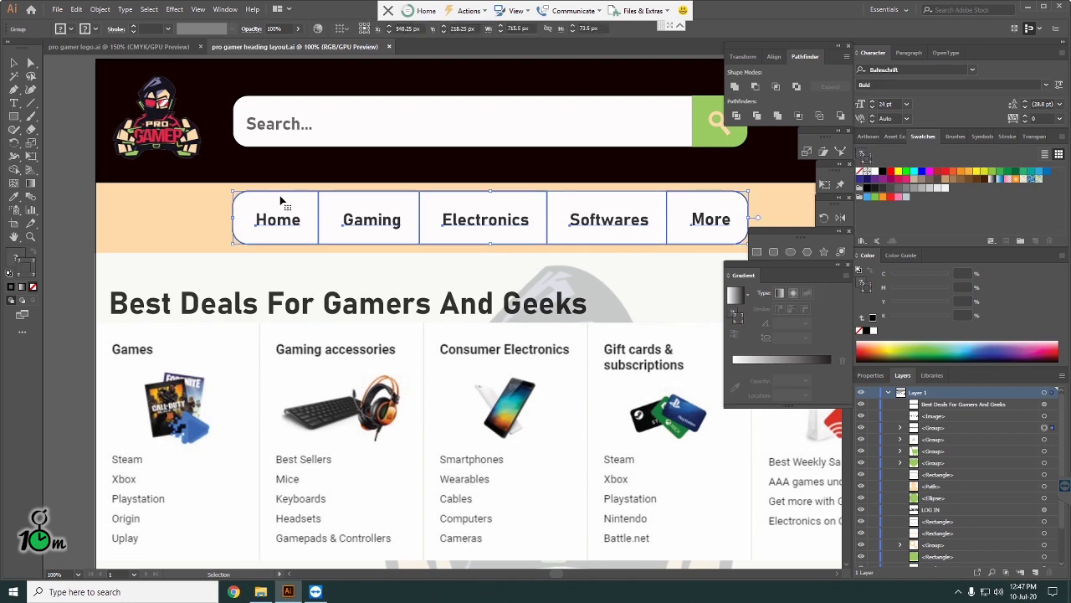
pyautogui.scroll(2, 539, 210)
pyautogui.scroll(1, 538, 210)
pyautogui.scroll(-1, 540, 213)
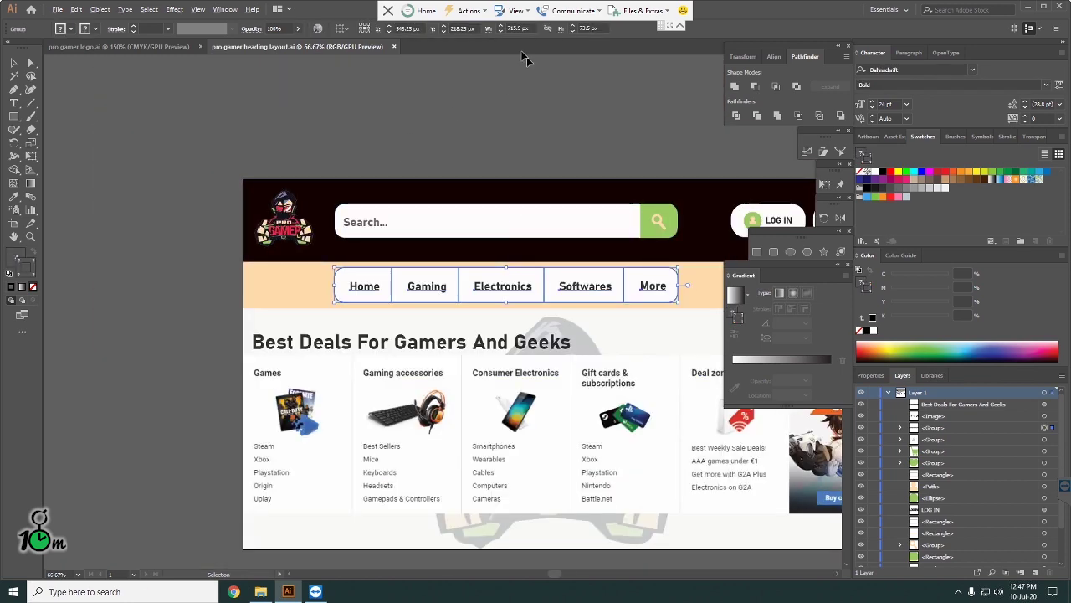
pyautogui.scroll(2, 351, 83)
pyautogui.scroll(-1, 380, 87)
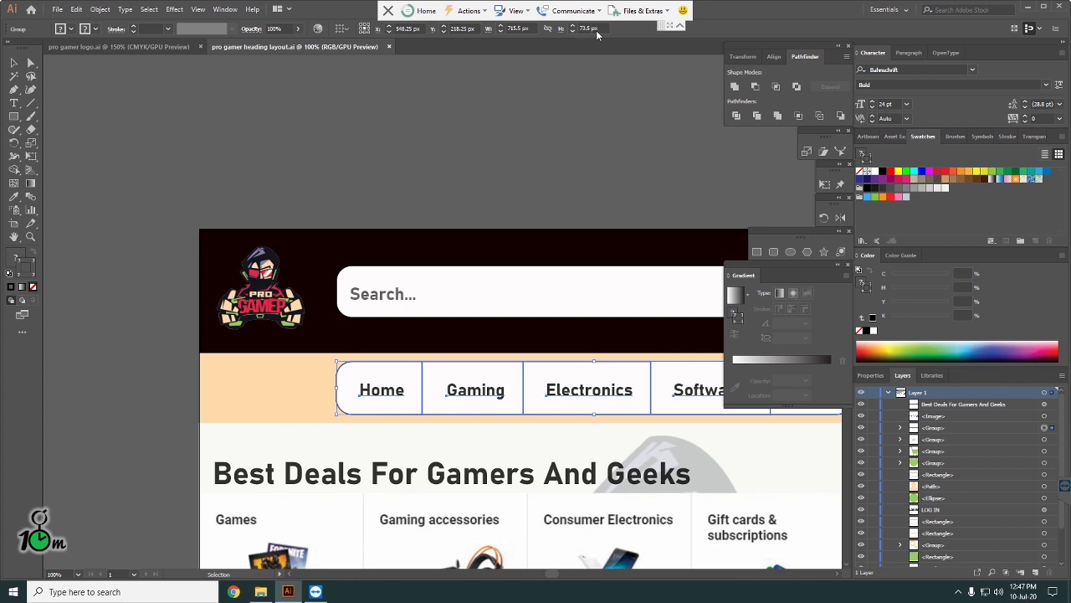
pyautogui.click(503, 105)
pyautogui.keyDown('alt'); pyautogui.scroll(-1, 465, 137); pyautogui.keyUp('alt')
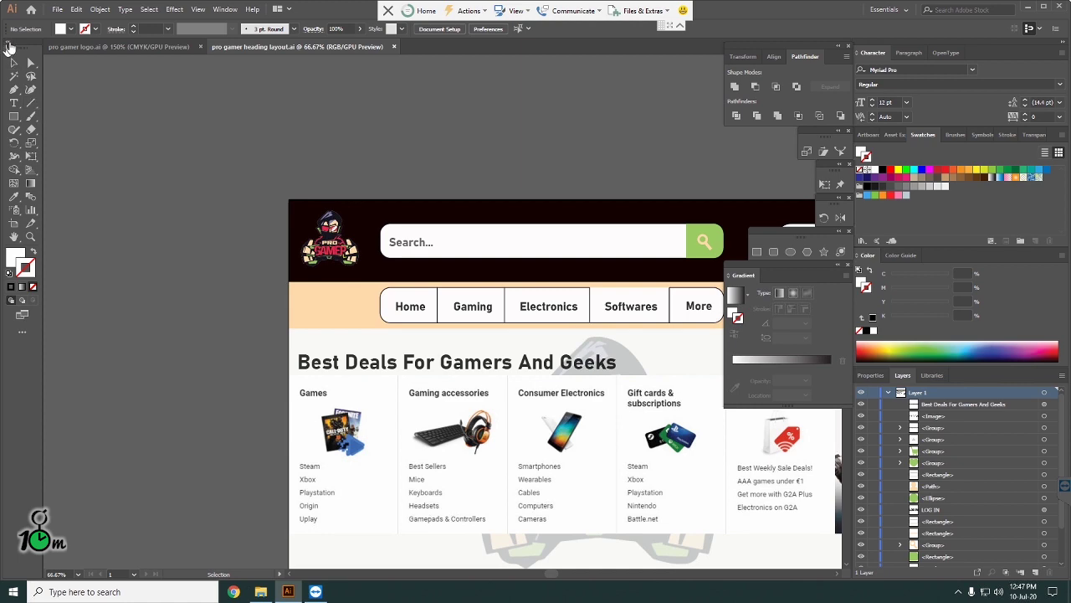
# - Collapse the Tools panel to one column and pan to reveal LOG IN and the cart
pyautogui.click(9, 48)
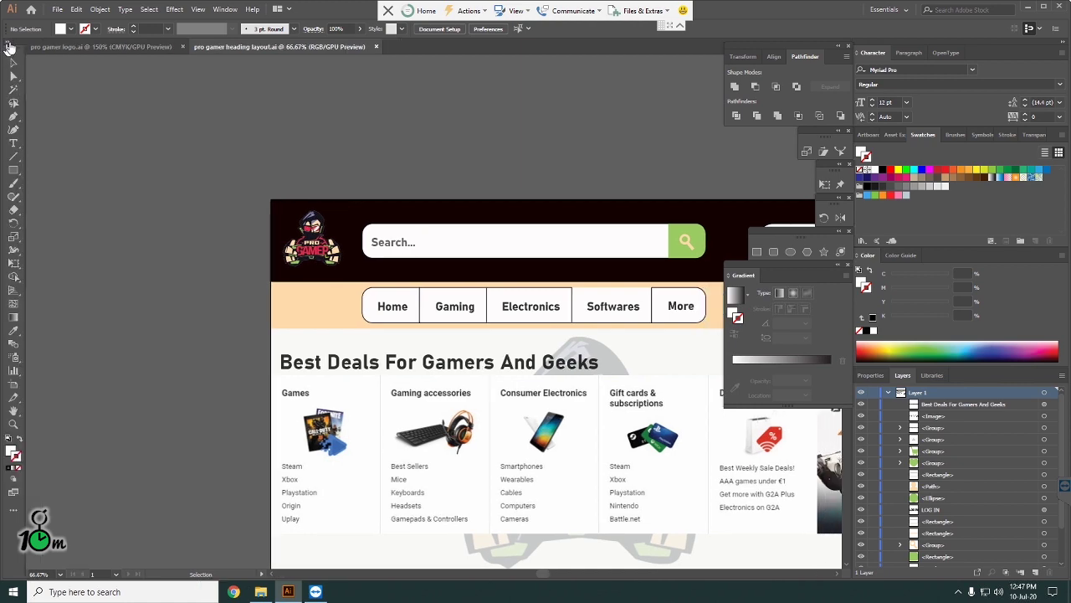
pyautogui.click(13, 411)
pyautogui.moveTo(585, 263); pyautogui.dragTo(390, 256)
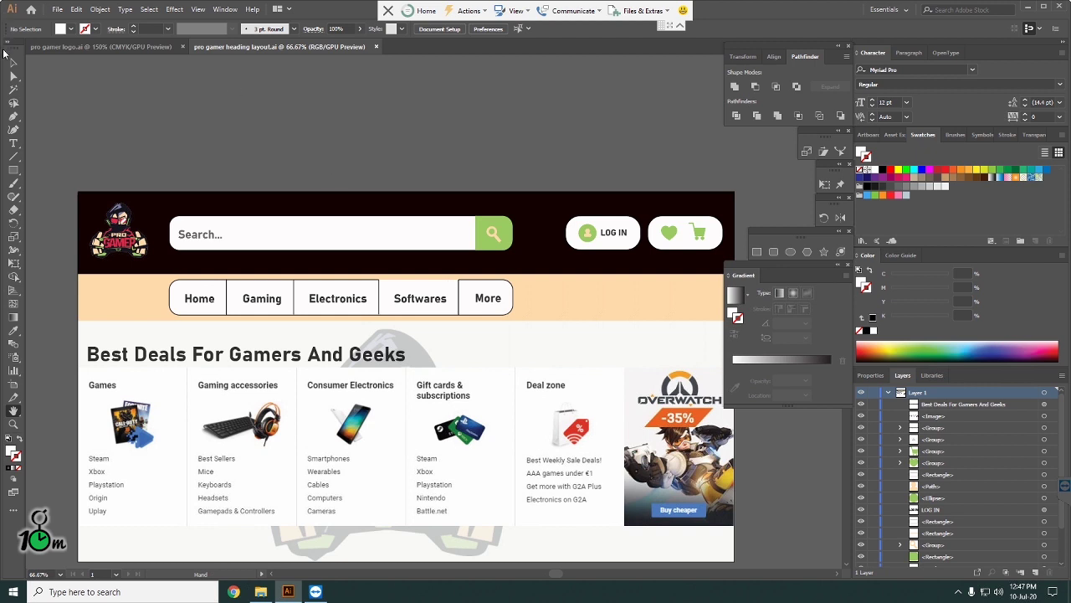
pyautogui.click(11, 62)
pyautogui.click(419, 291)
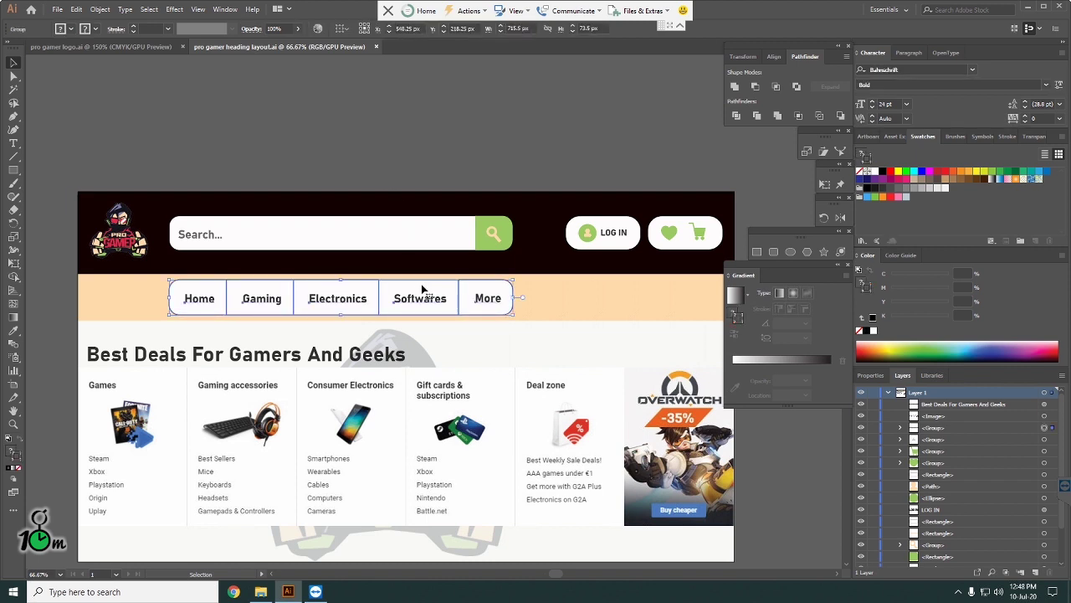
# - Isolate a navigation rectangle, trying and undoing a move of the three-box path
pyautogui.doubleClick(423, 290)
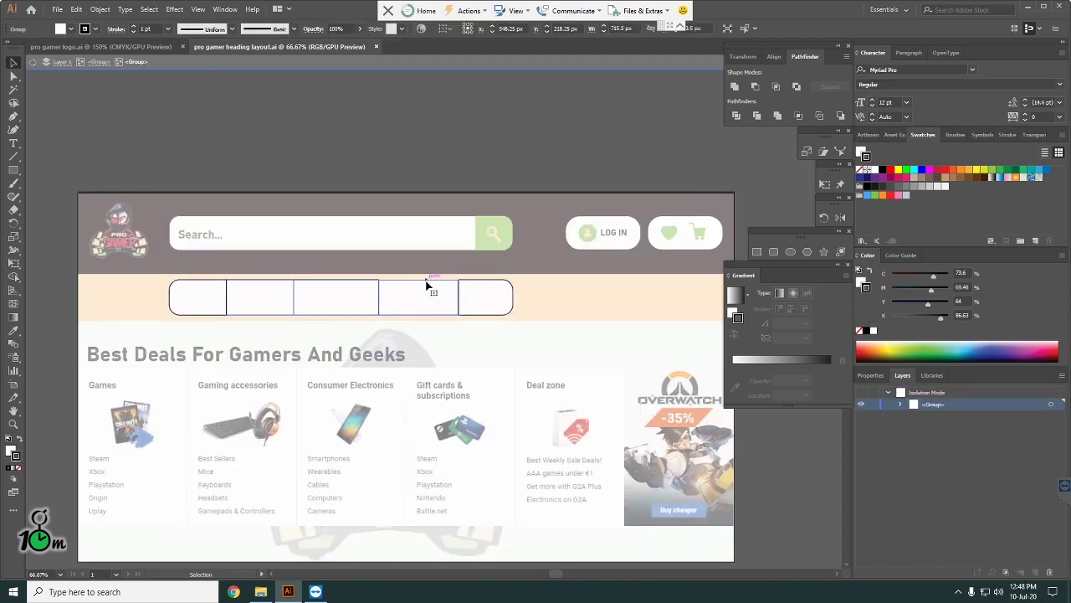
pyautogui.click(426, 299)
pyautogui.doubleClick(426, 298)
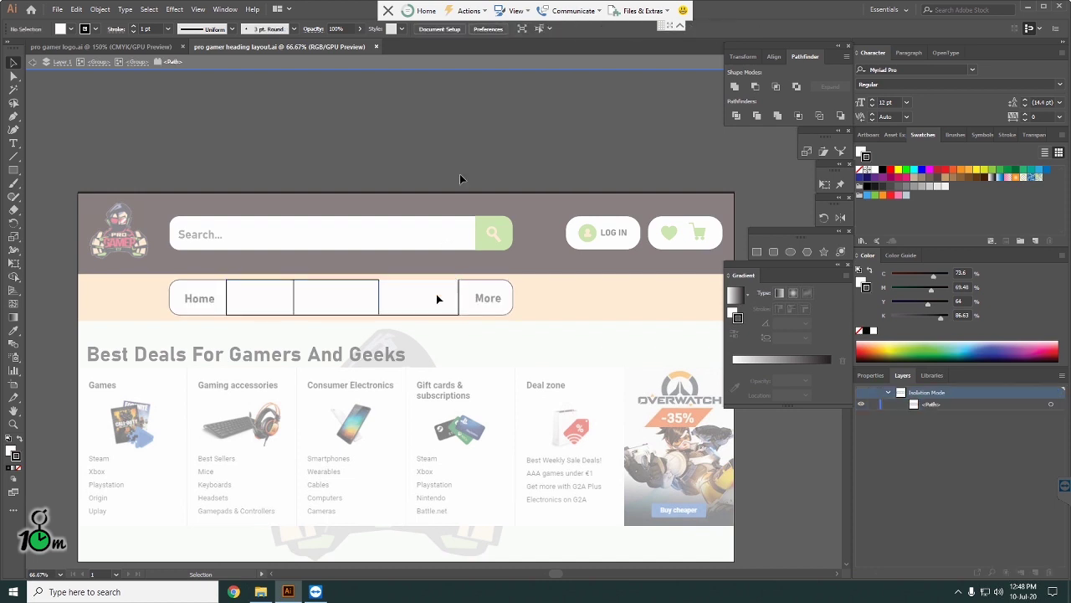
pyautogui.moveTo(426, 297)
pyautogui.mouseDown()
pyautogui.moveTo(426, 173)
pyautogui.moveTo(426, 184)
pyautogui.mouseUp()
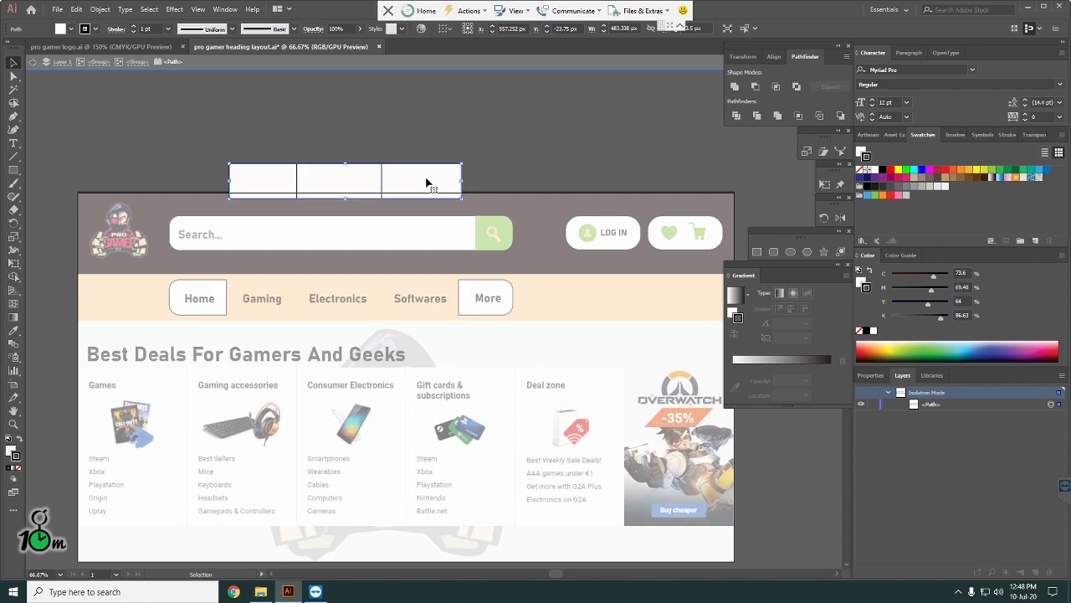
pyautogui.hotkey('ctrl', 'z')
pyautogui.click(442, 140)
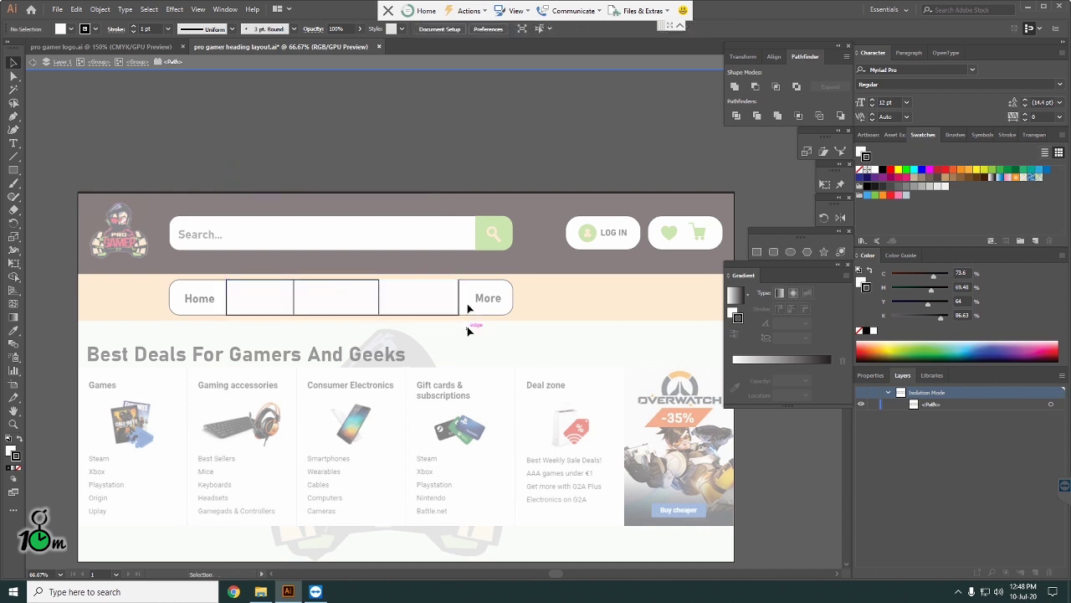
# - Try the Direct Selection tool on the nav boxes, then exit Isolation Mode
pyautogui.click(404, 291)
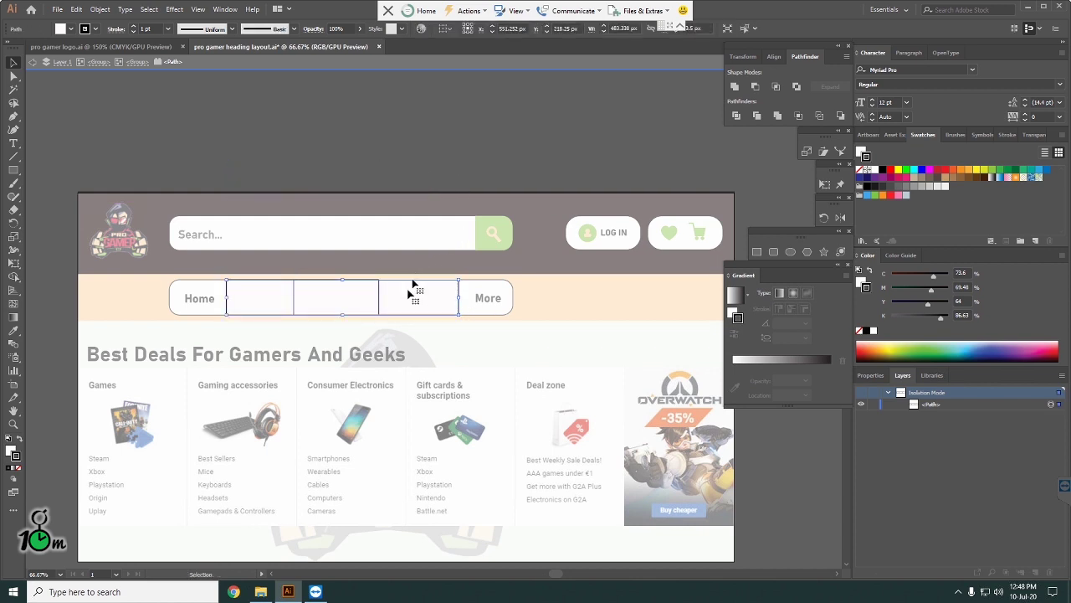
pyautogui.click(14, 75)
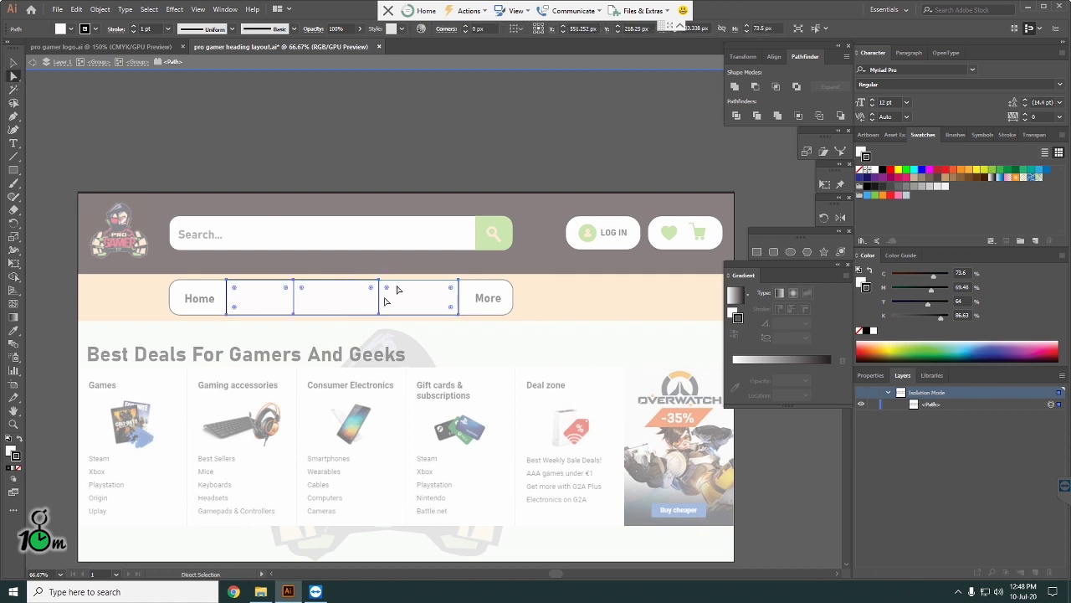
pyautogui.click(368, 170)
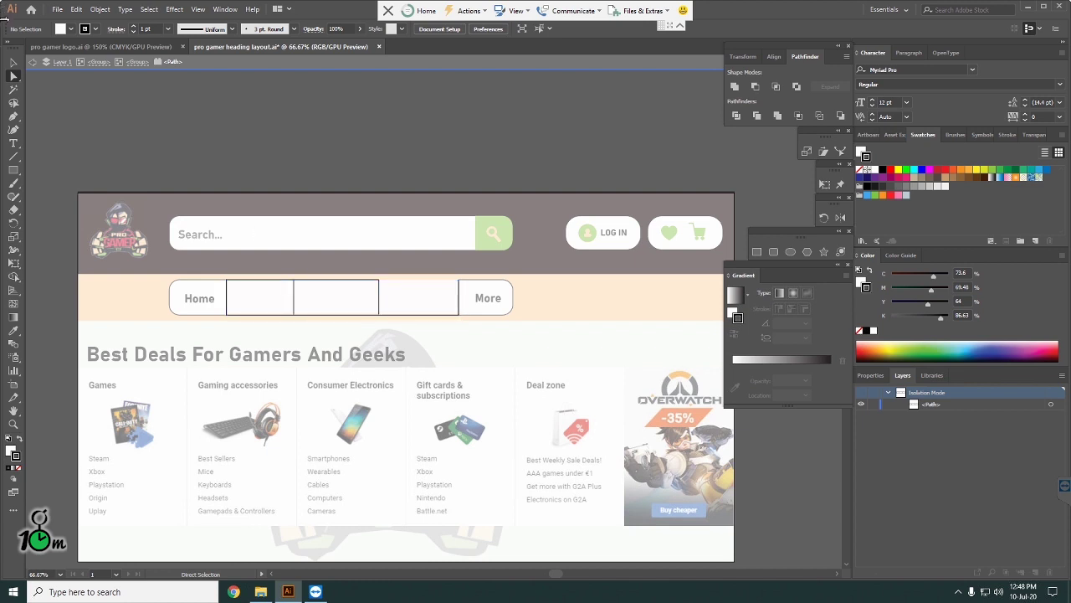
pyautogui.click(12, 62)
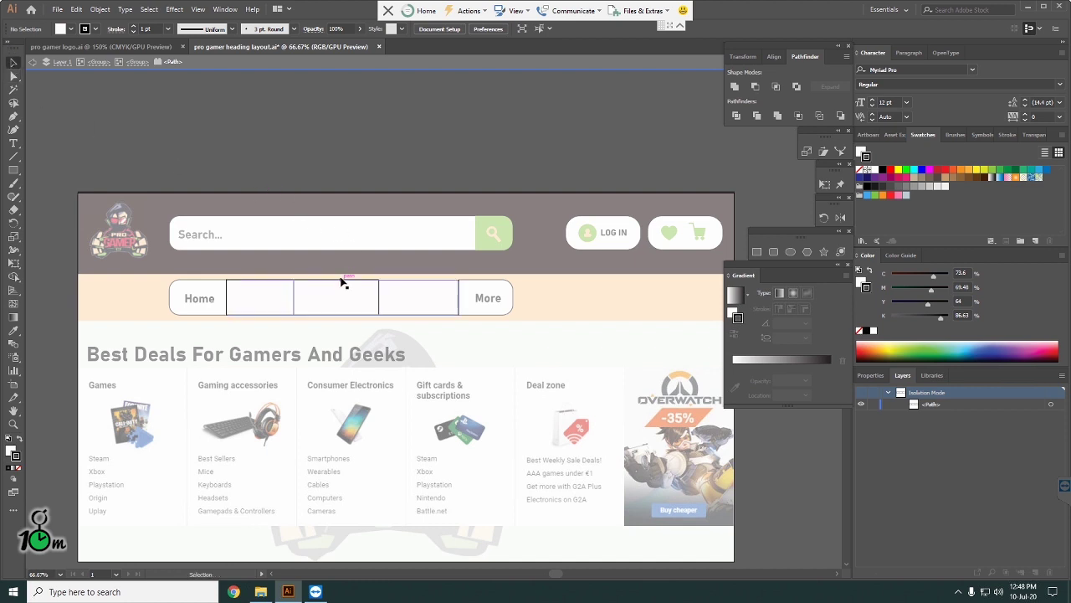
pyautogui.click(341, 283)
pyautogui.doubleClick(394, 161)
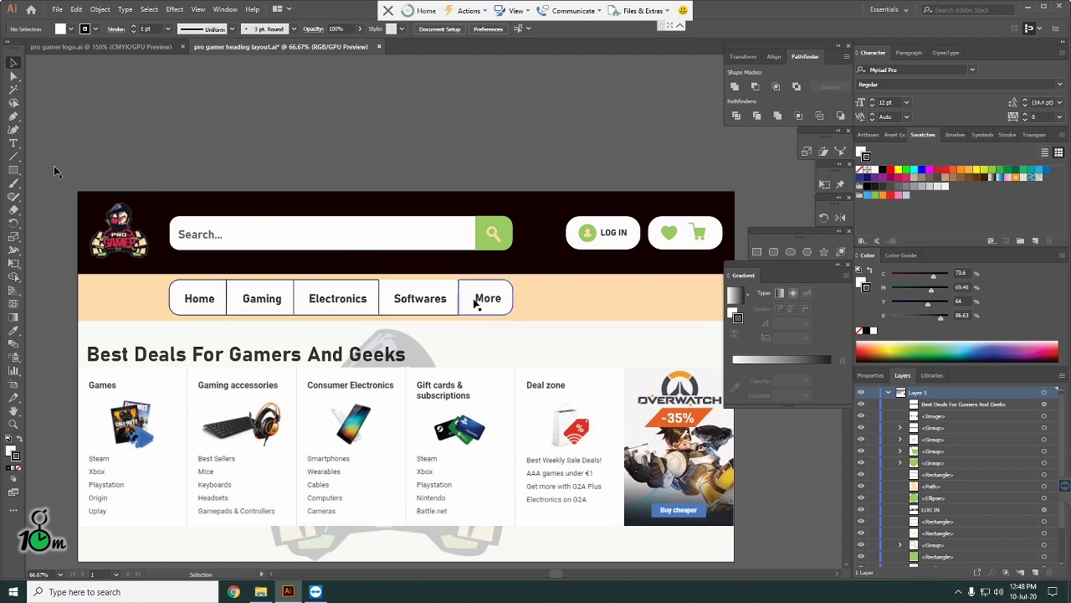
# - Trial-move the nav buttons up and view Line Segment options, then undo and deselect
pyautogui.click(427, 298)
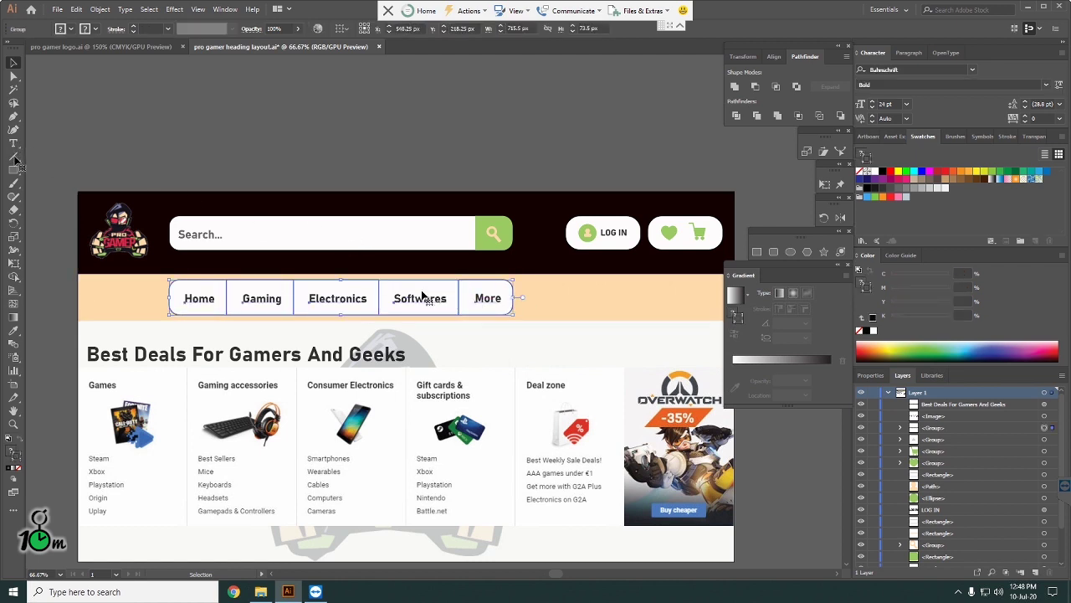
pyautogui.click(13, 75)
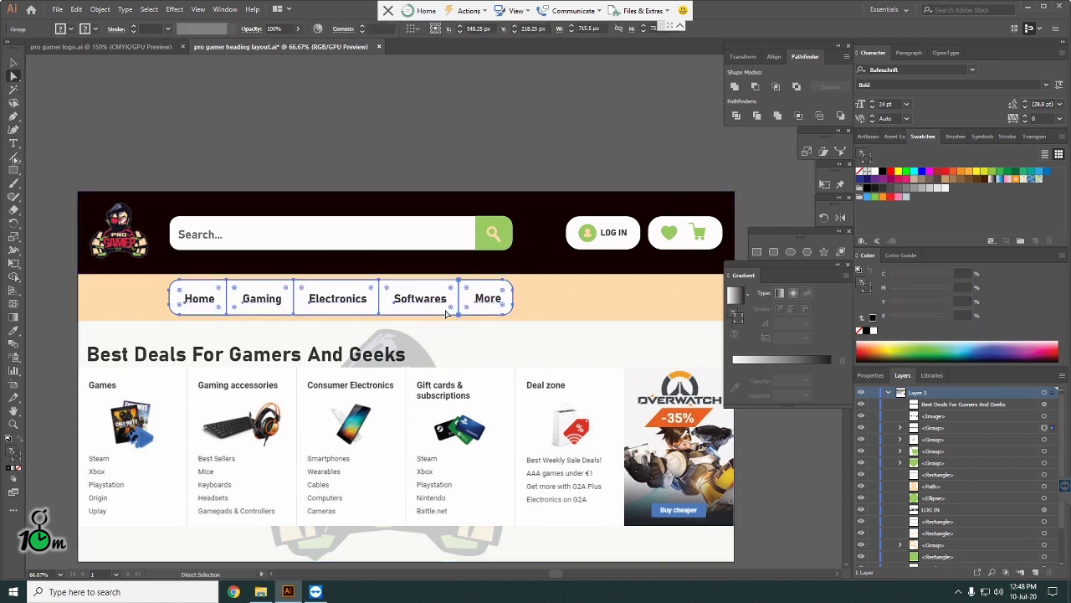
pyautogui.moveTo(441, 309); pyautogui.dragTo(443, 162)
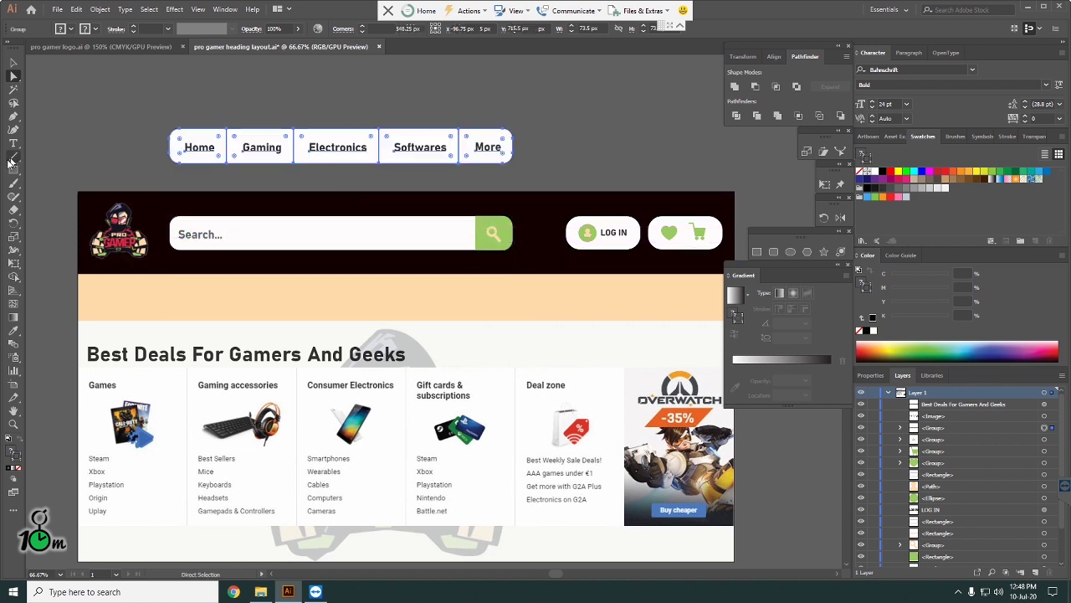
pyautogui.click(13, 157)
pyautogui.click(70, 102)
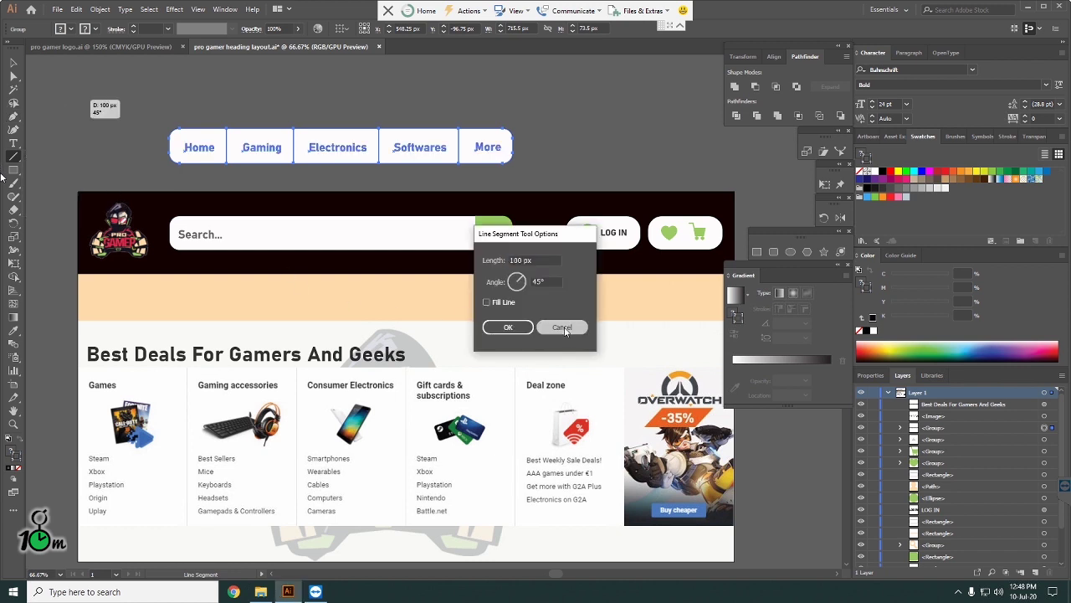
pyautogui.click(561, 327)
pyautogui.hotkey('ctrl', 'z')
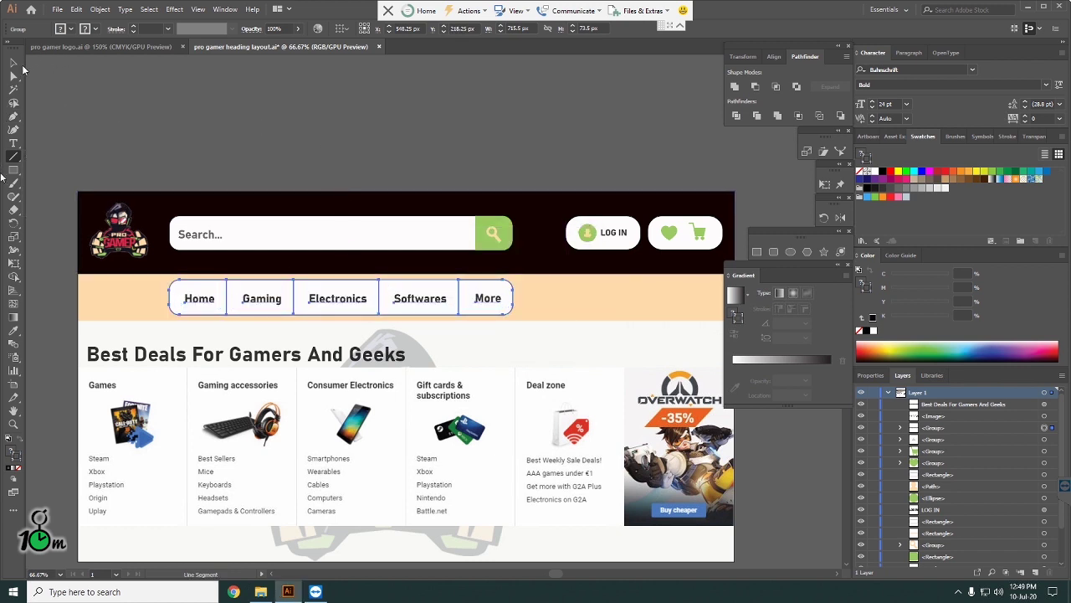
pyautogui.click(13, 66)
pyautogui.click(198, 126)
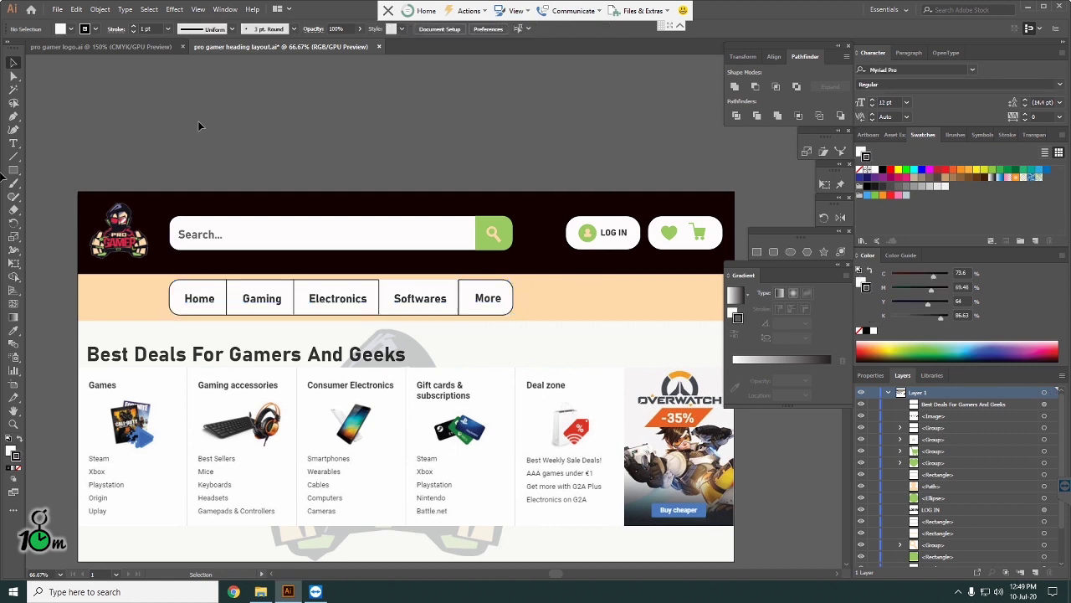
# - Draw a horizontal line along the top edge of the navigation bar
pyautogui.click(13, 156)
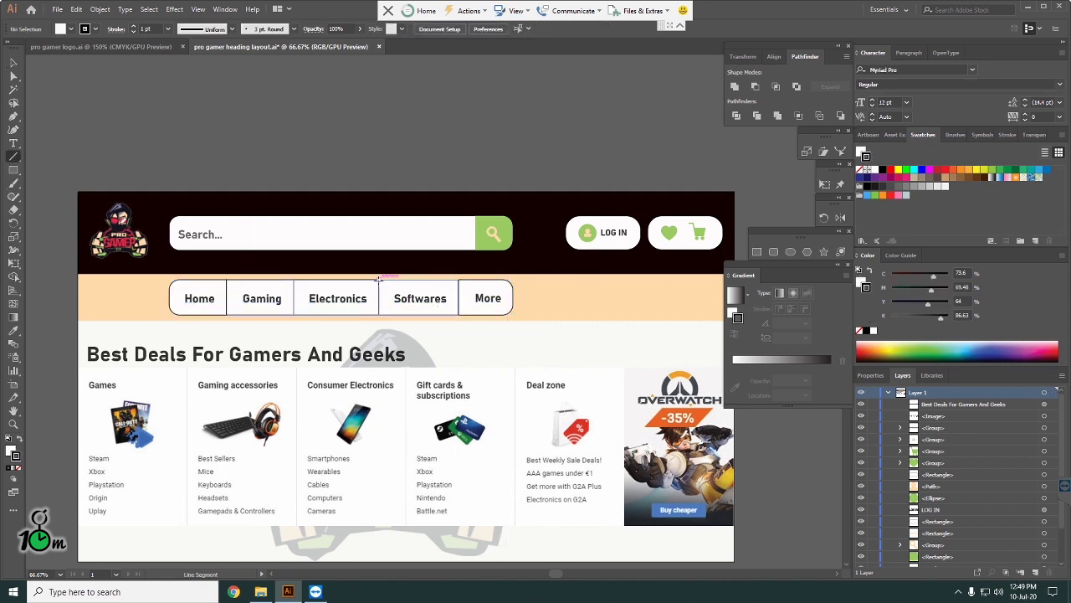
pyautogui.moveTo(380, 280); pyautogui.dragTo(459, 279)
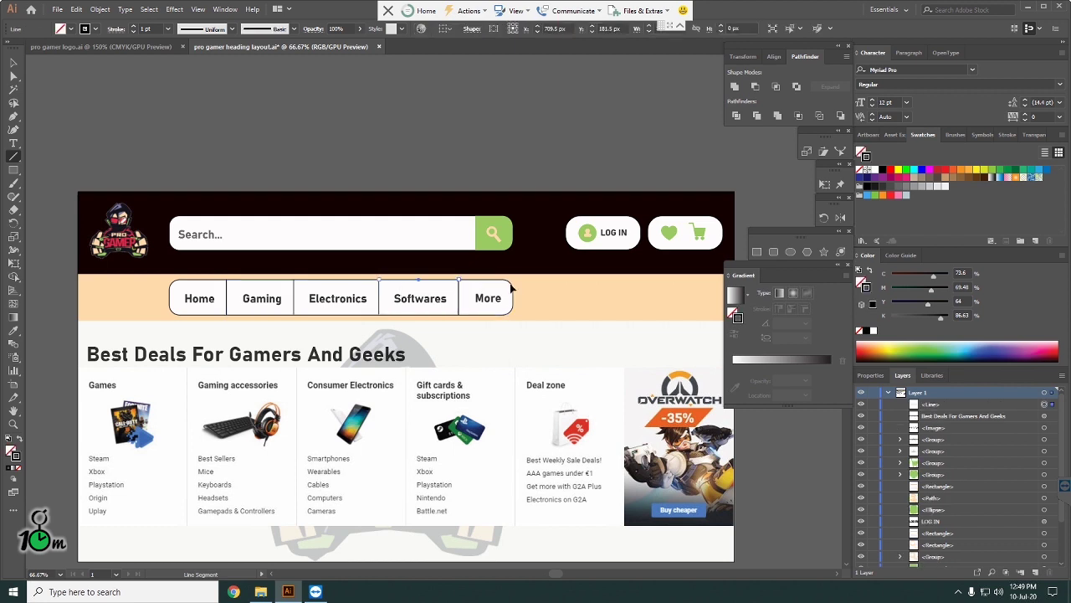
pyautogui.press('v')
pyautogui.click(266, 116)
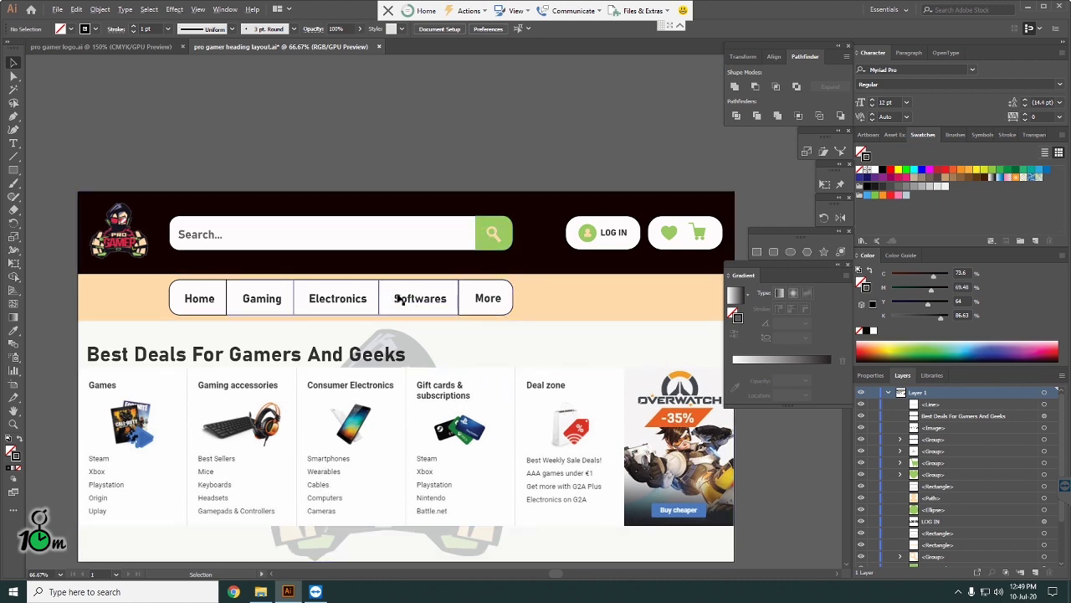
# - Trial-move the white search-bar rectangle over the nav bar, then undo it
pyautogui.scroll(3, 397, 293)
pyautogui.scroll(-3, 418, 251)
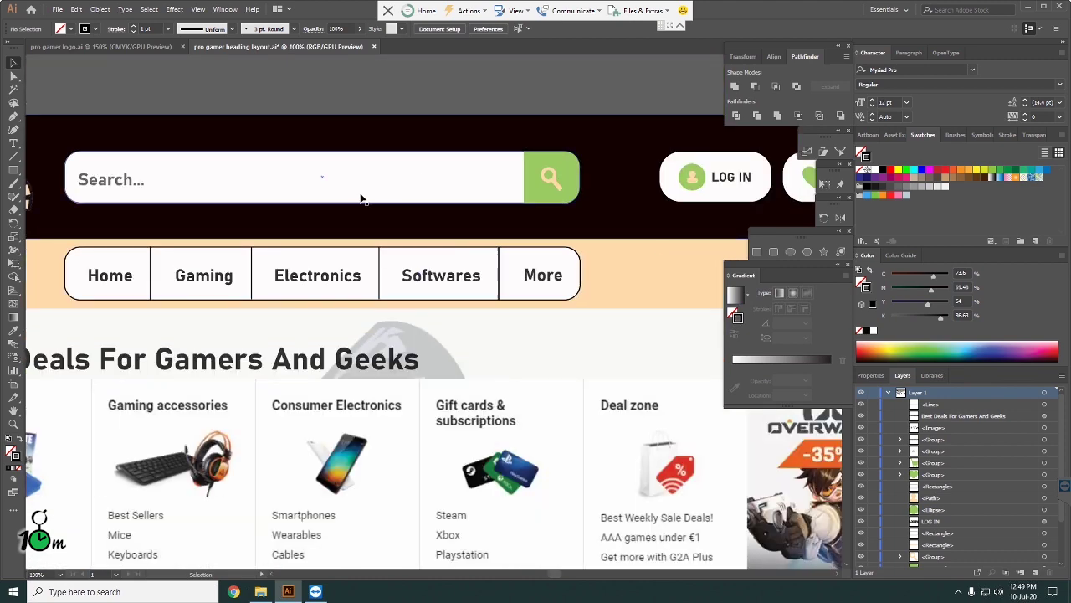
pyautogui.scroll(3, 361, 198)
pyautogui.scroll(-1, 361, 198)
pyautogui.moveTo(318, 201); pyautogui.dragTo(403, 266)
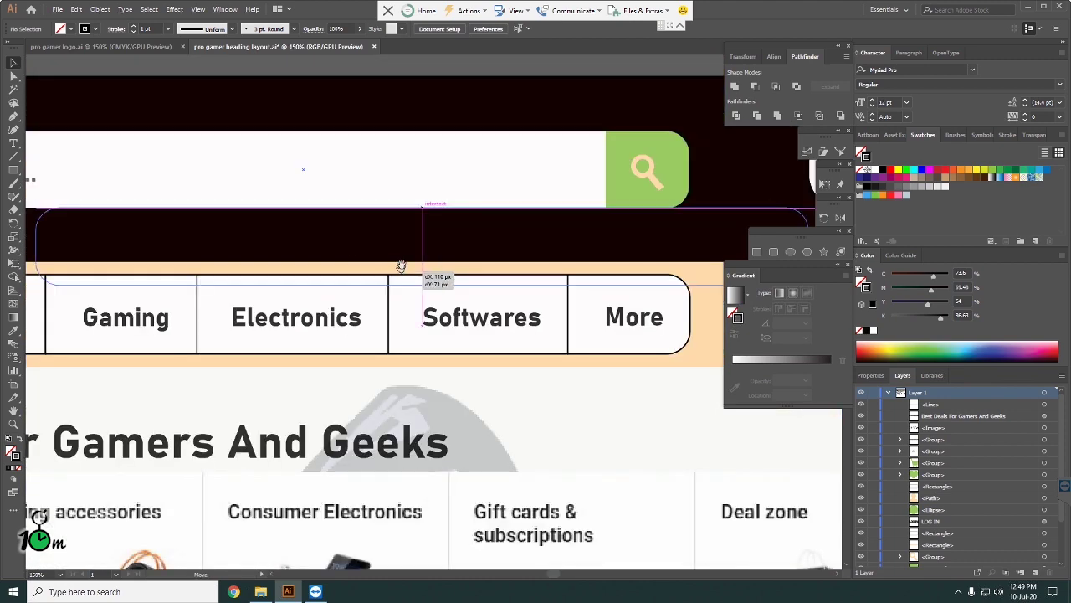
pyautogui.hotkey('ctrl', 'z')
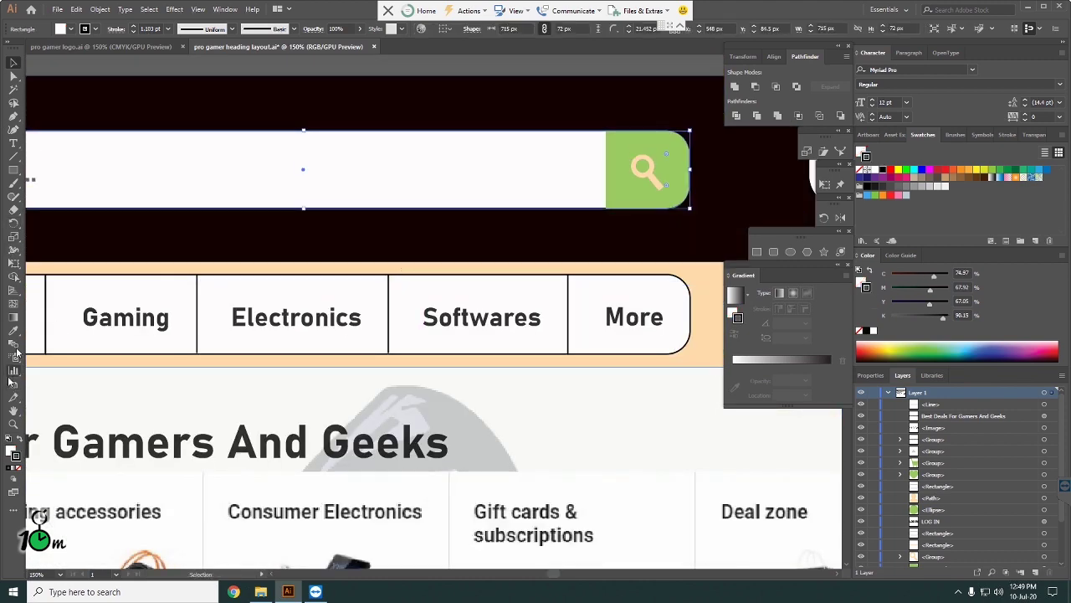
# - Centre the layout and select the 1366 × 171 px dark header rectangle
pyautogui.click(14, 410)
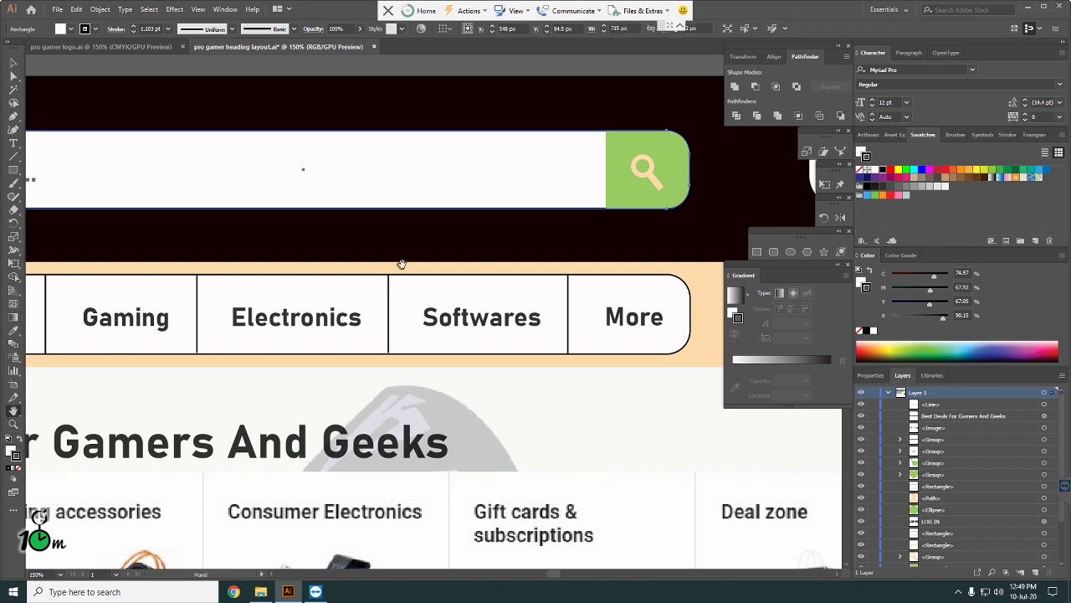
pyautogui.scroll(-1, 402, 264)
pyautogui.scroll(-1, 402, 264)
pyautogui.scroll(-1, 401, 264)
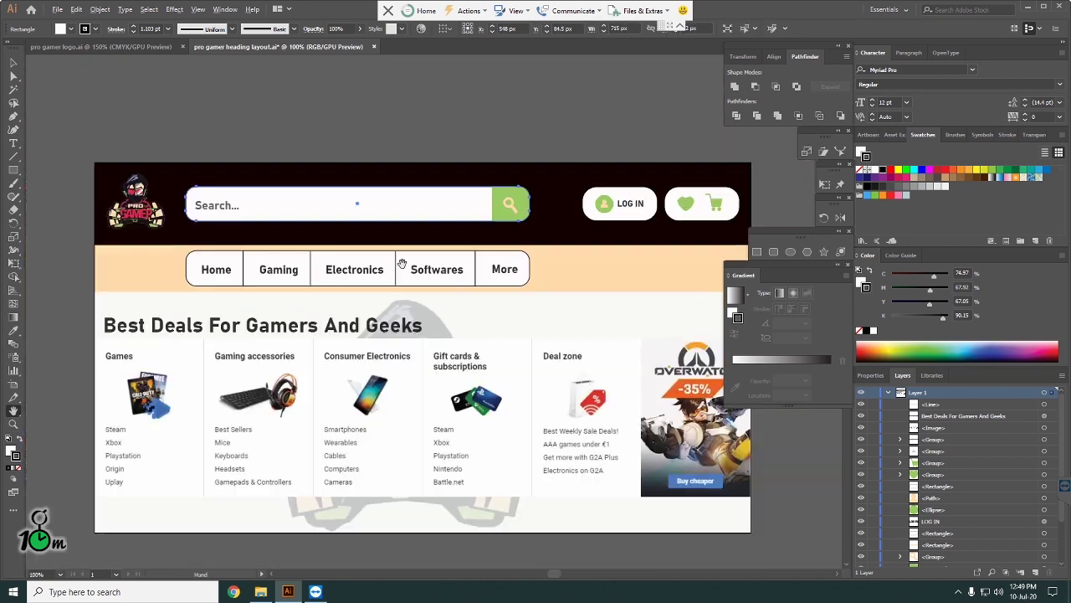
pyautogui.scroll(-1, 402, 264)
pyautogui.moveTo(574, 233); pyautogui.dragTo(516, 274)
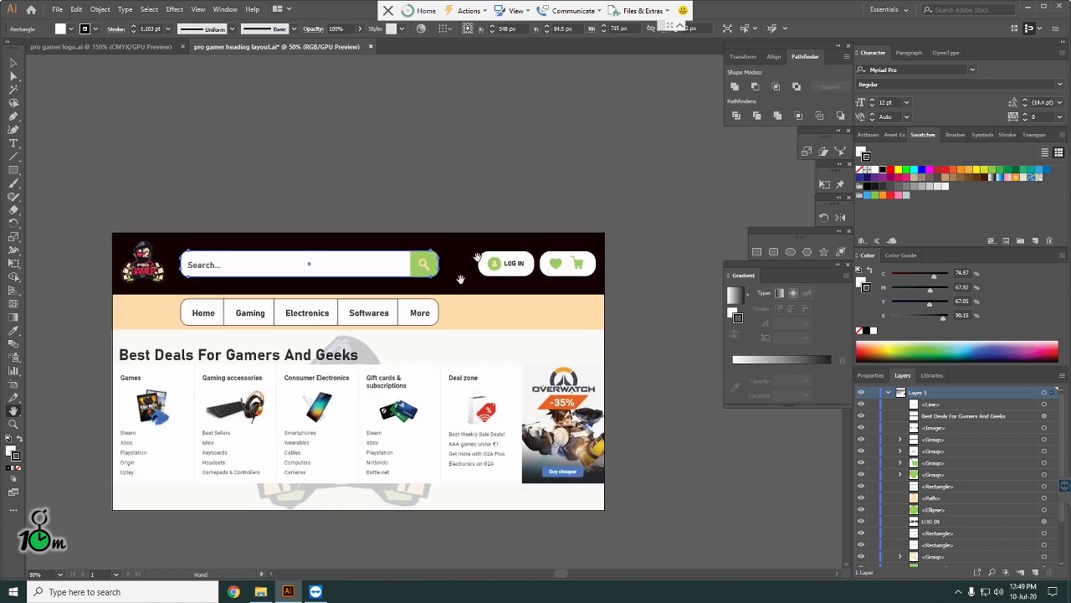
pyautogui.click(13, 63)
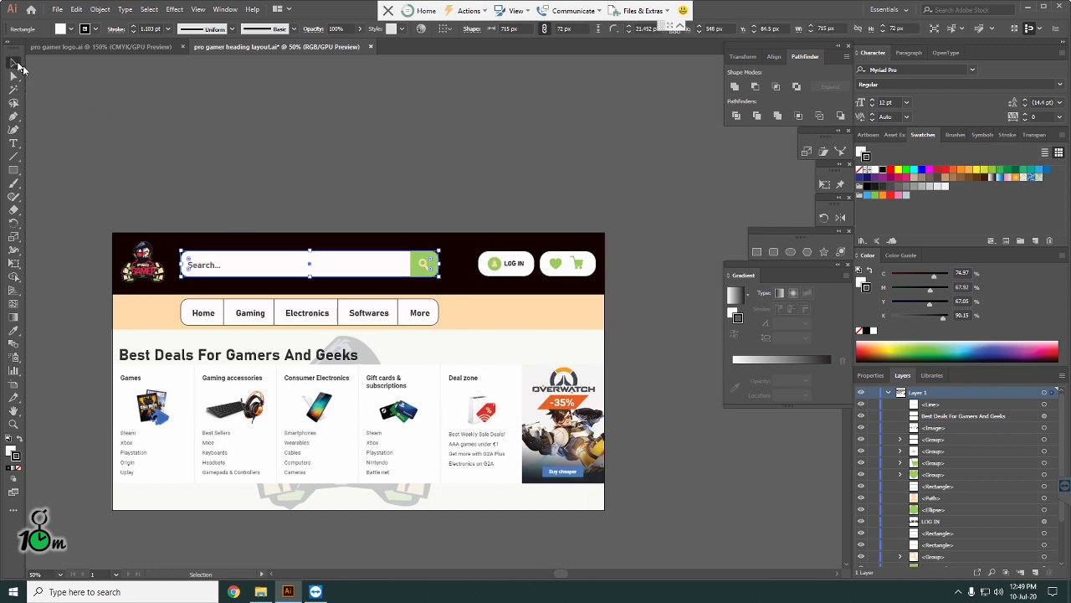
pyautogui.click(442, 242)
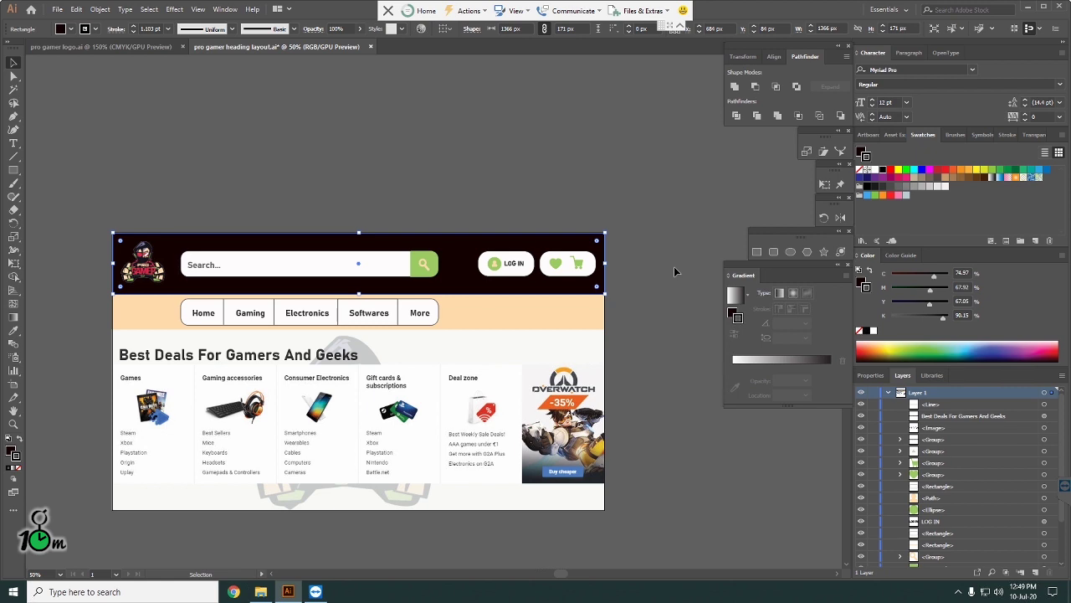
pyautogui.click(673, 266)
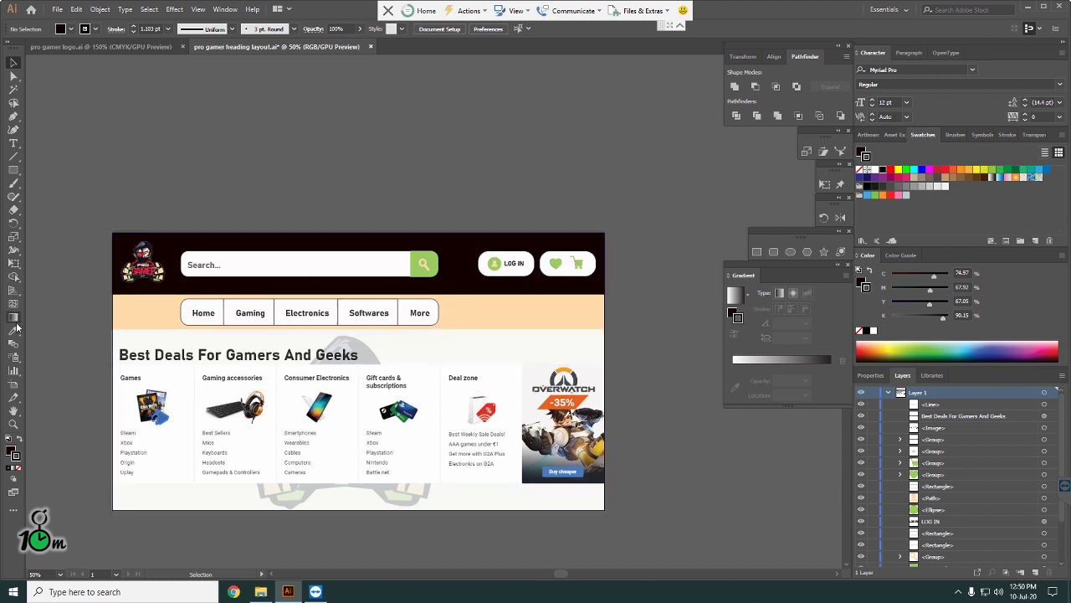
pyautogui.scroll(-1, 398, 297)
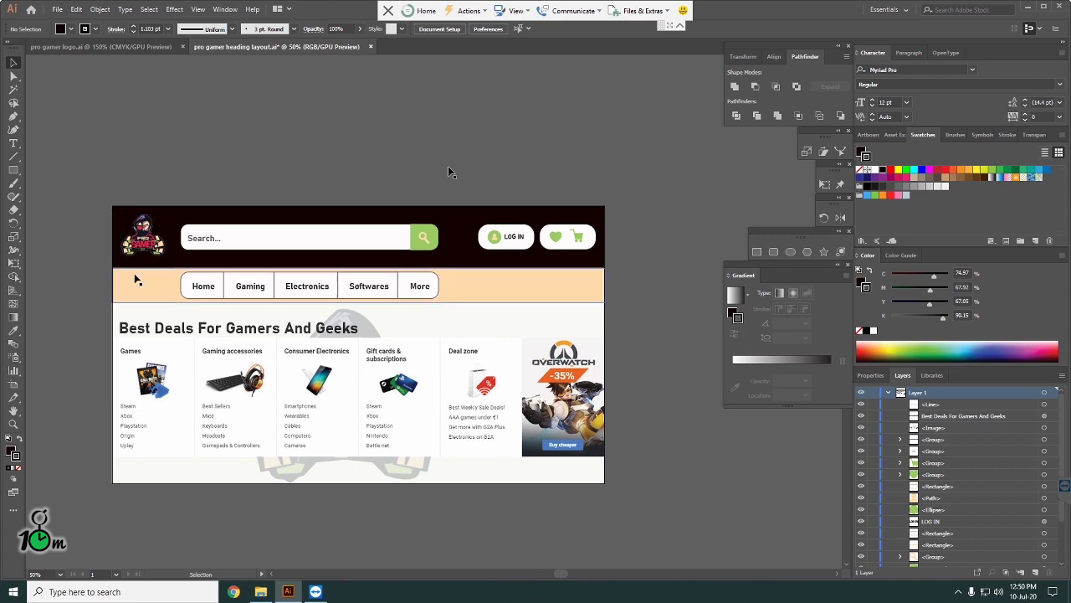
pyautogui.click(150, 249)
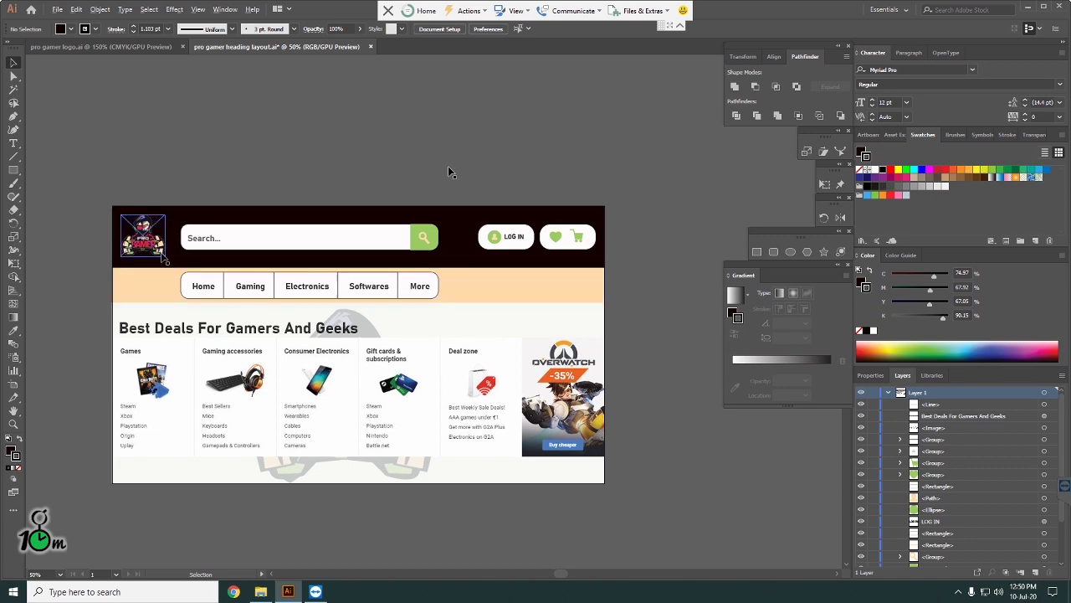
pyautogui.scroll(2, 157, 252)
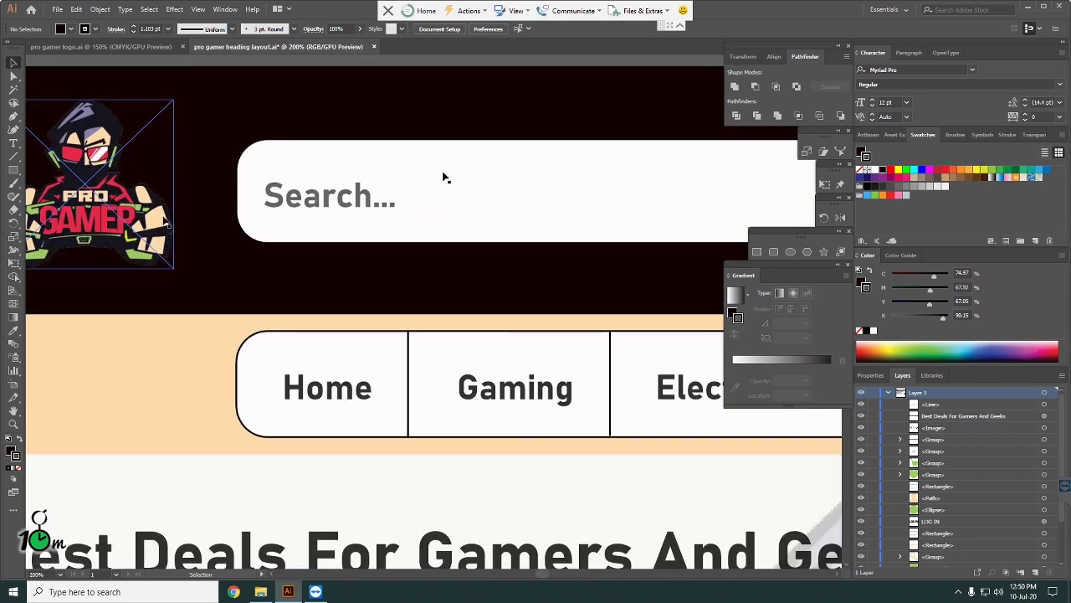
pyautogui.scroll(-1, 226, 216)
pyautogui.scroll(-1, 226, 217)
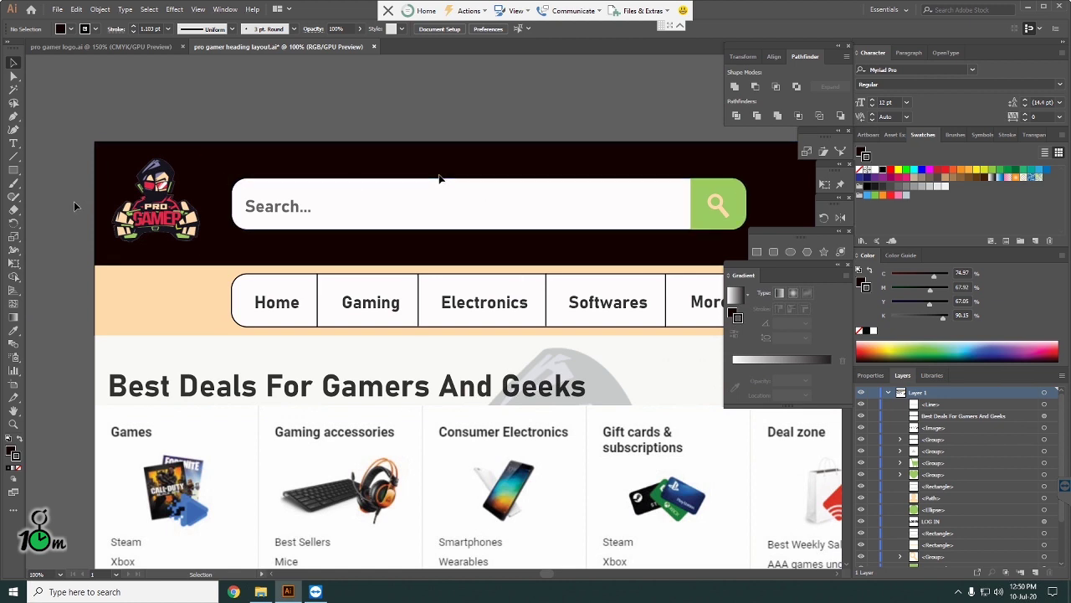
pyautogui.scroll(-1, 441, 179)
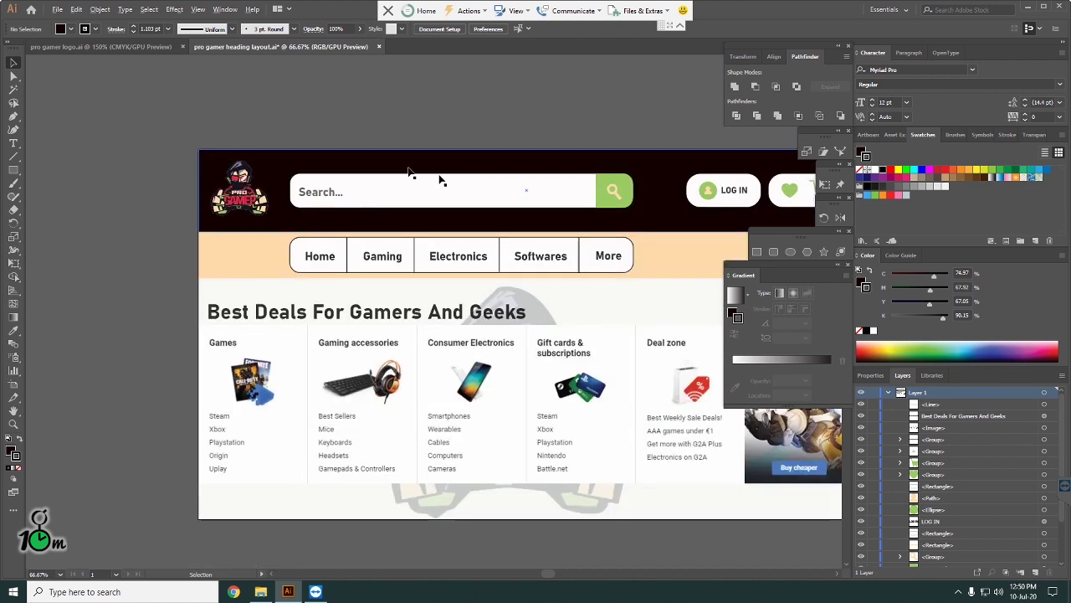
pyautogui.scroll(-1, 442, 179)
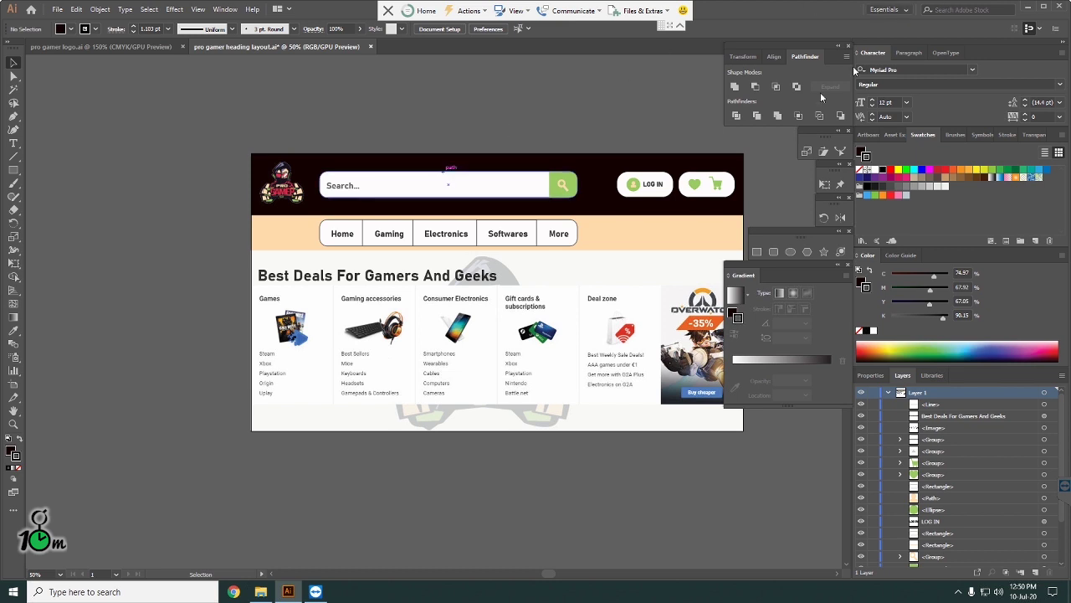
# - Give the LOG IN button's background shape the dark header colour with the Eyedropper
pyautogui.click(634, 186)
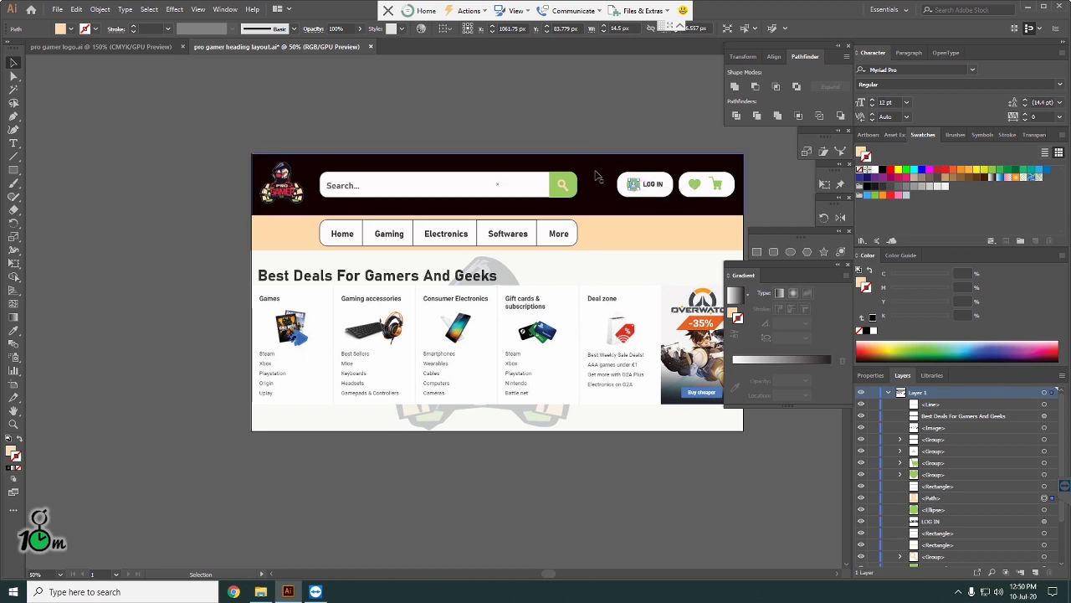
pyautogui.click(13, 332)
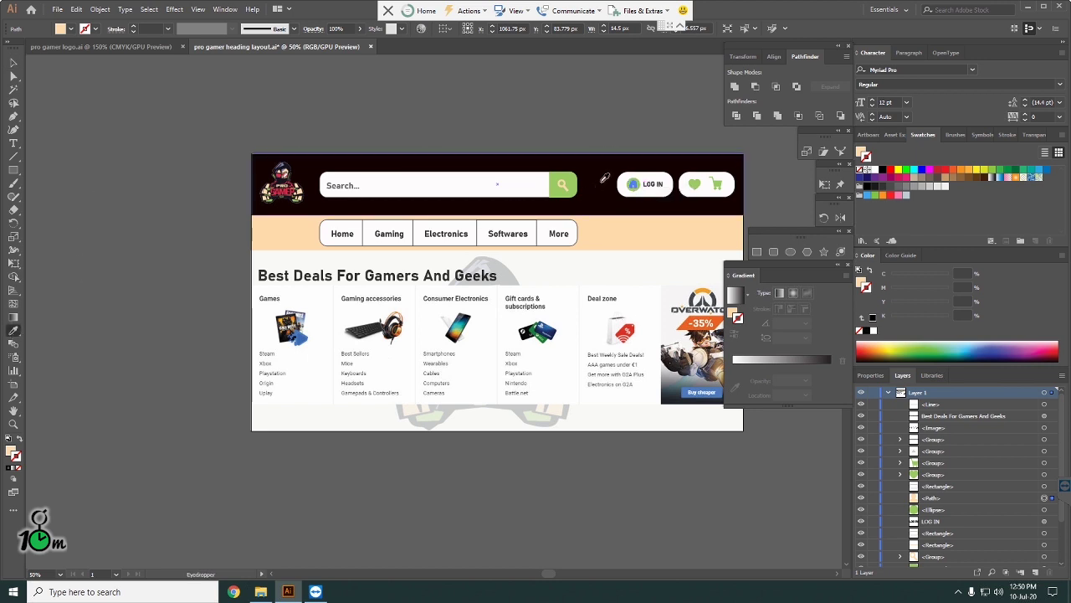
pyautogui.click(604, 179)
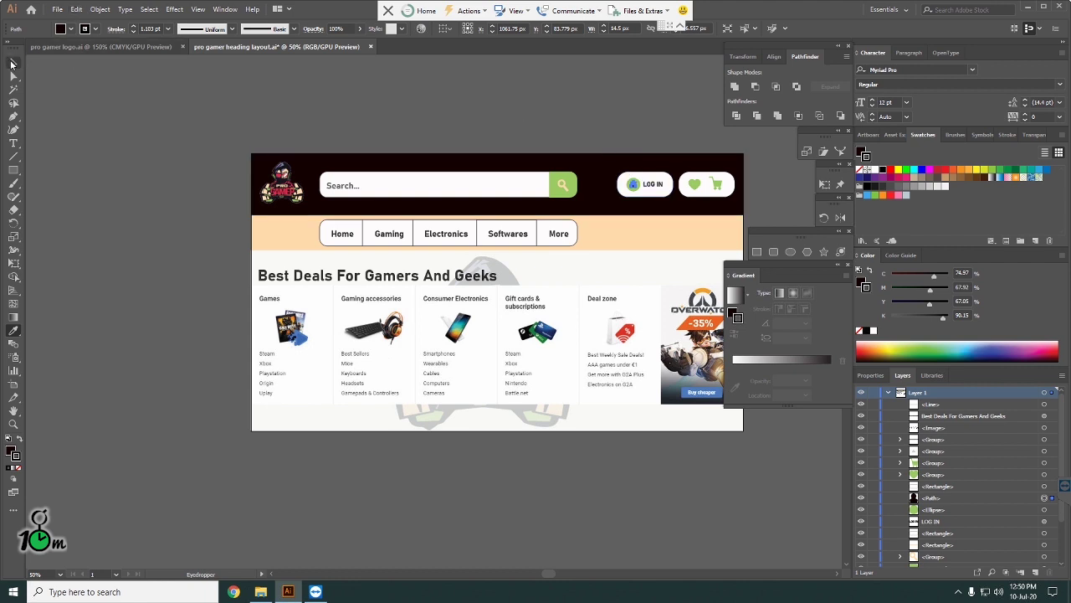
pyautogui.click(14, 62)
pyautogui.click(504, 117)
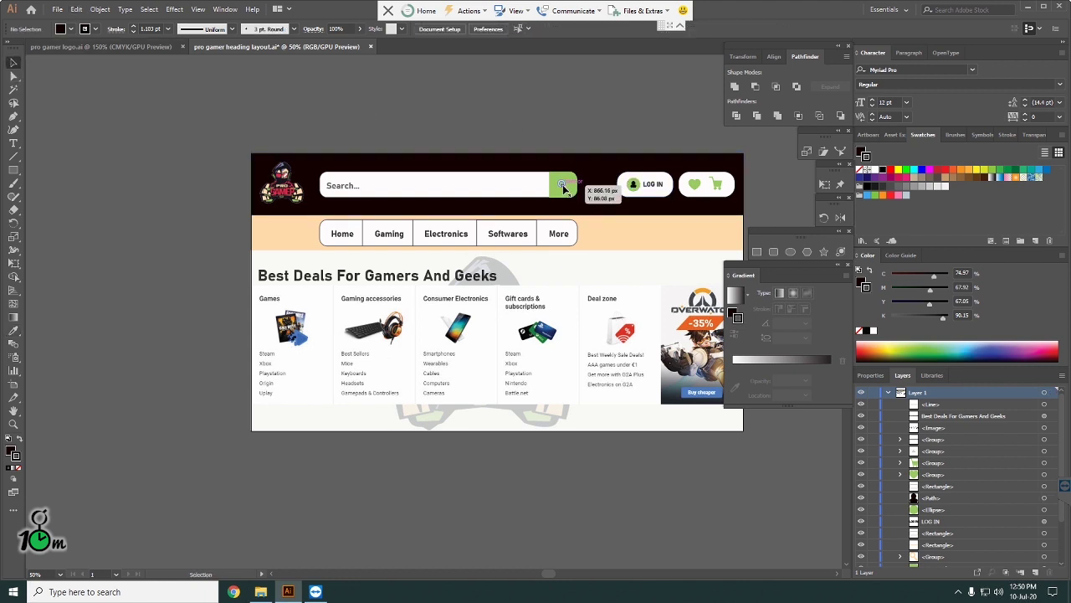
# - Apply the dark header colour to the search button icon with the Eyedropper
pyautogui.click(562, 185)
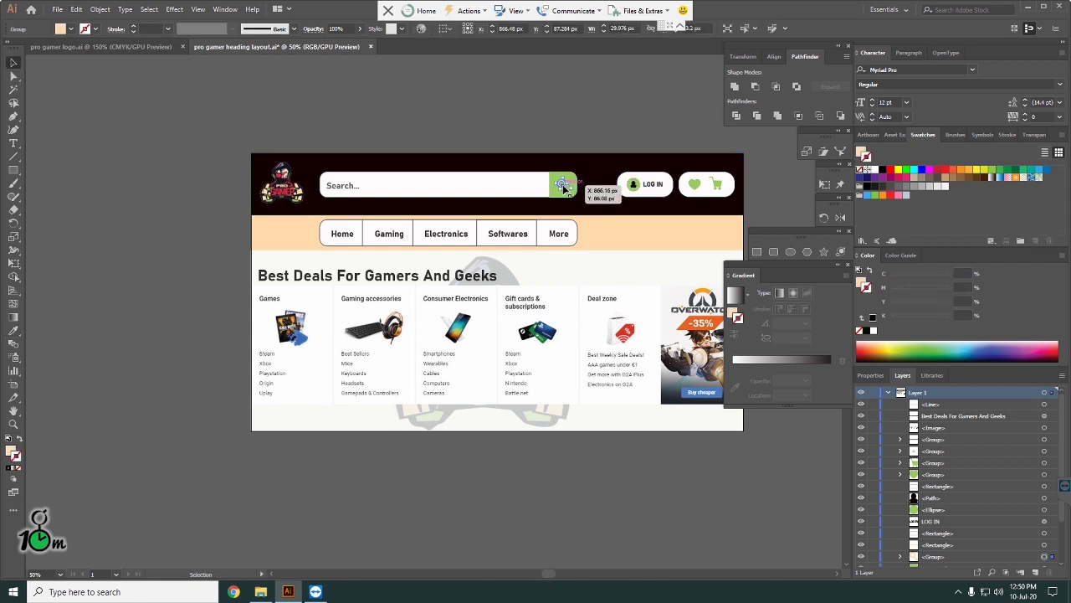
pyautogui.press('i')
pyautogui.click(604, 163)
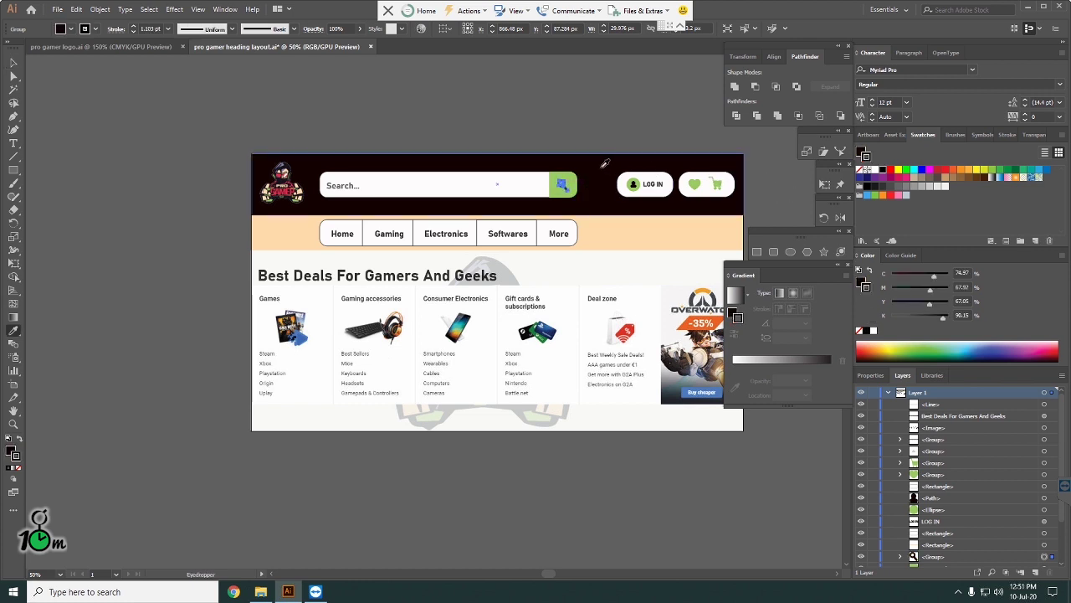
pyautogui.click(13, 63)
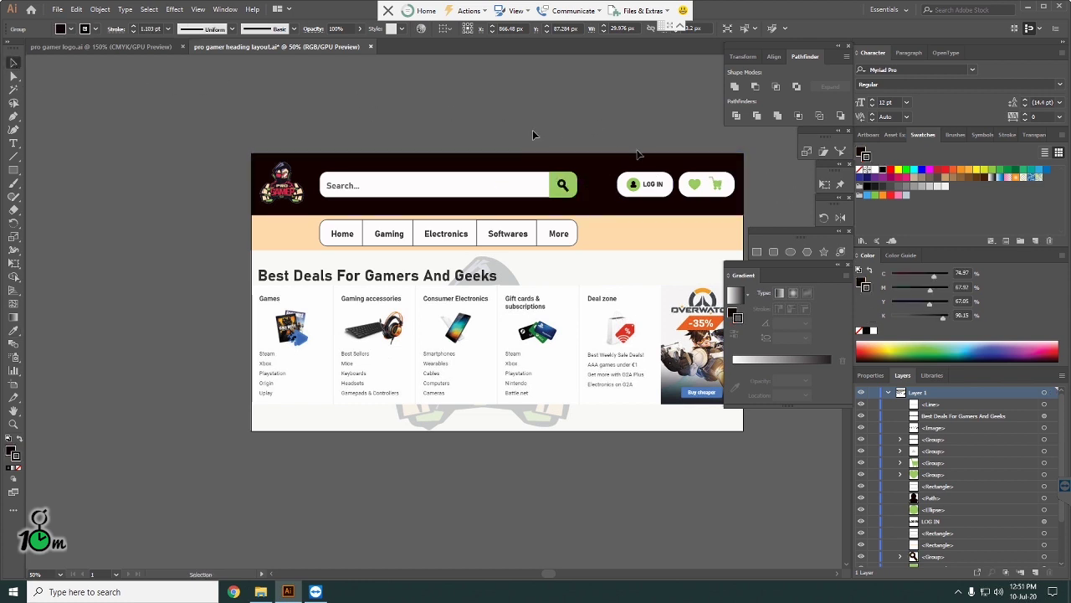
pyautogui.click(532, 134)
# - Make the LOG IN user icon and the search icon white by sampling white
pyautogui.scroll(2, 635, 159)
pyautogui.click(635, 211)
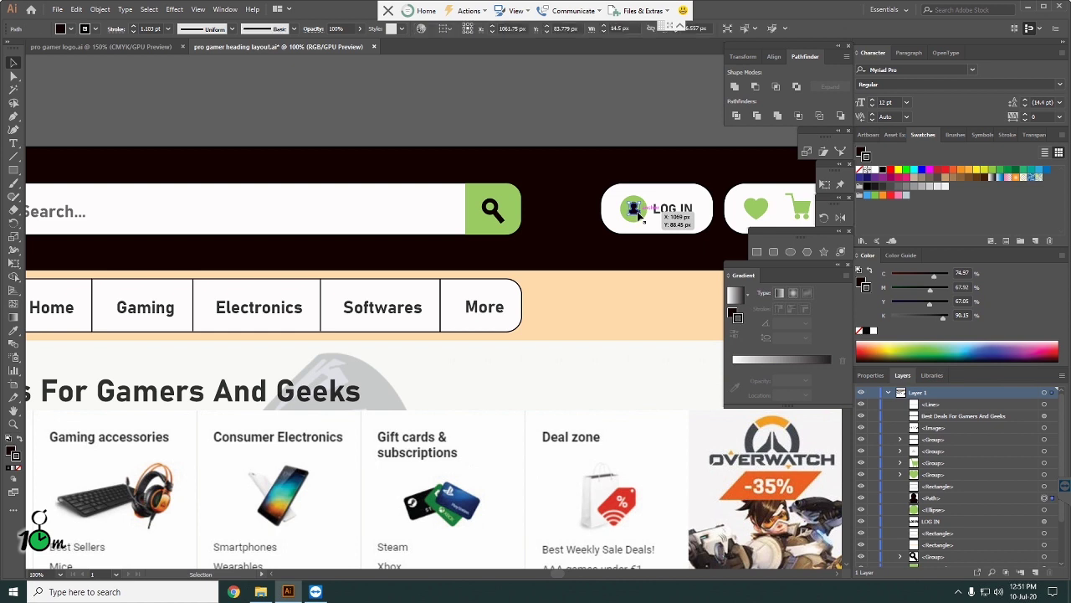
pyautogui.press('i')
pyautogui.click(423, 208)
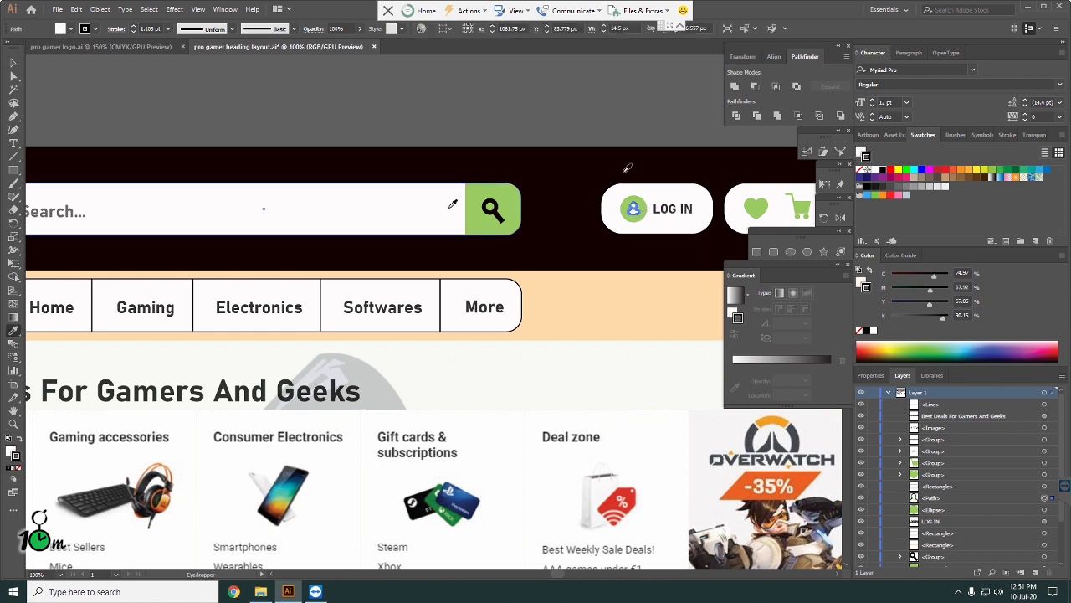
pyautogui.click(13, 66)
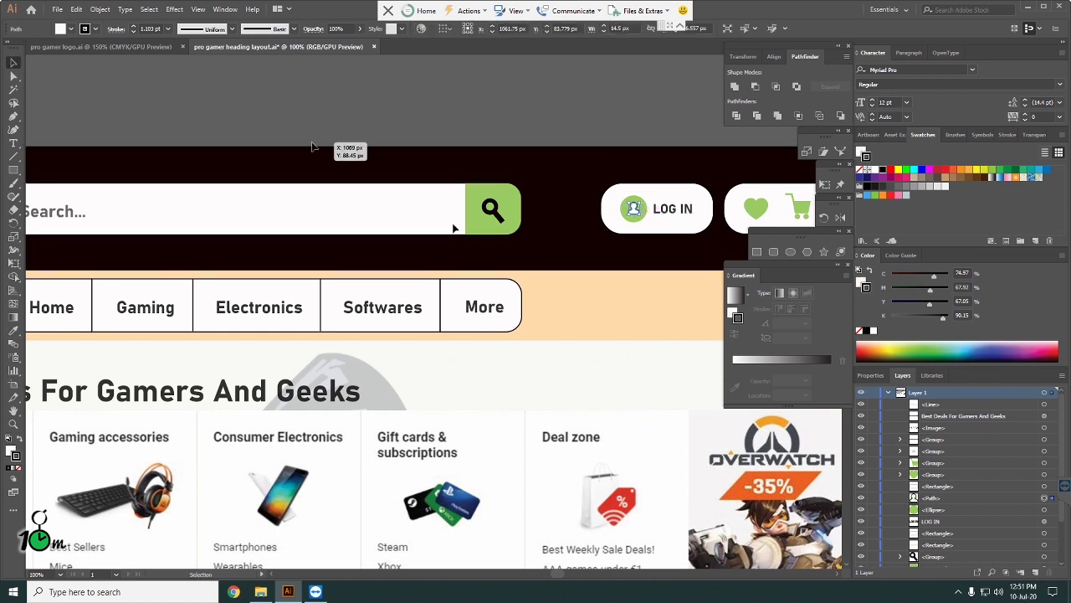
pyautogui.click(496, 214)
pyautogui.press('i')
pyautogui.click(399, 214)
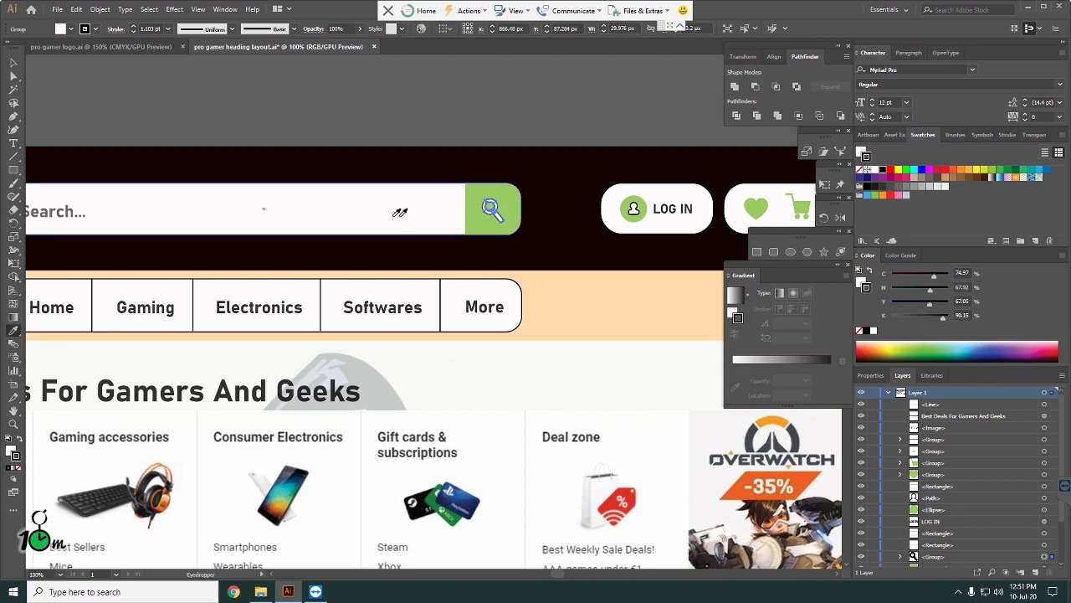
pyautogui.click(12, 63)
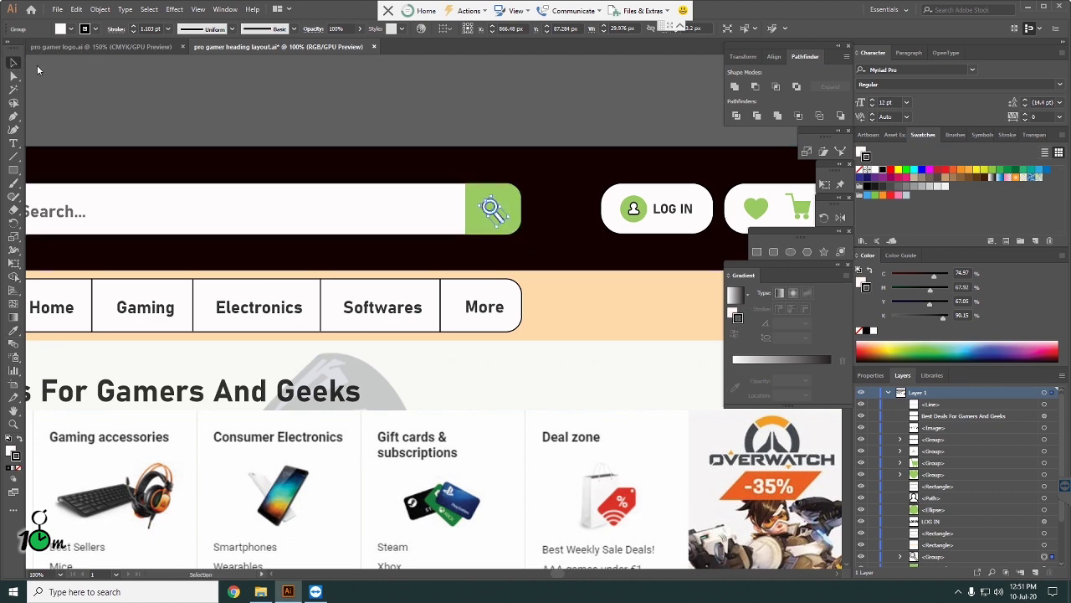
pyautogui.click(400, 105)
# - Set the stroke of both the user icon and the search icon to None
pyautogui.hotkey('ctrl', '0')
pyautogui.hotkey('ctrl', '+')
pyautogui.hotkey('ctrl', '+')
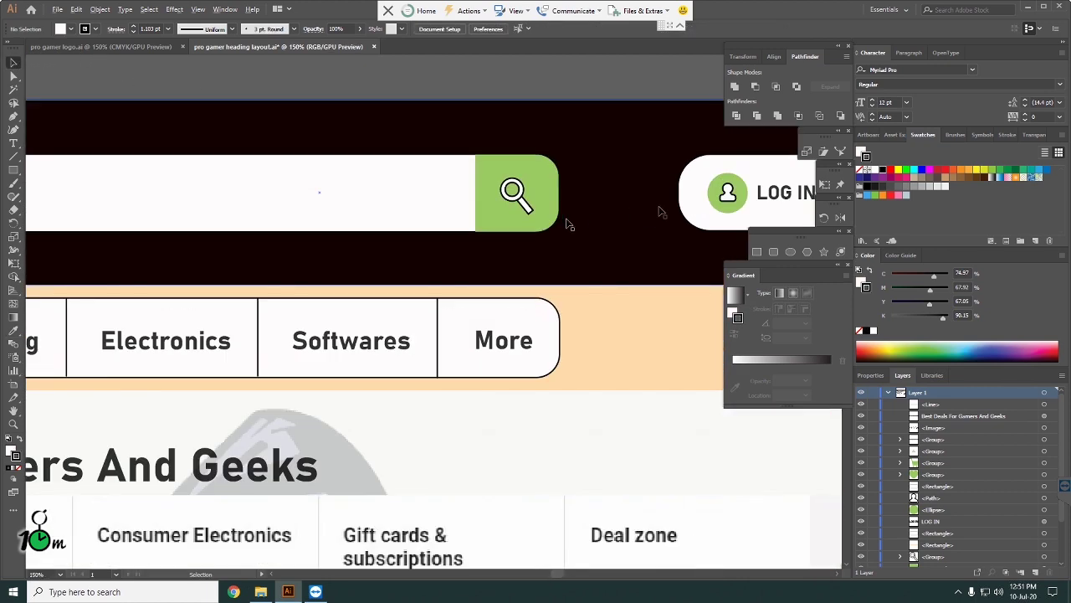
pyautogui.click(729, 194)
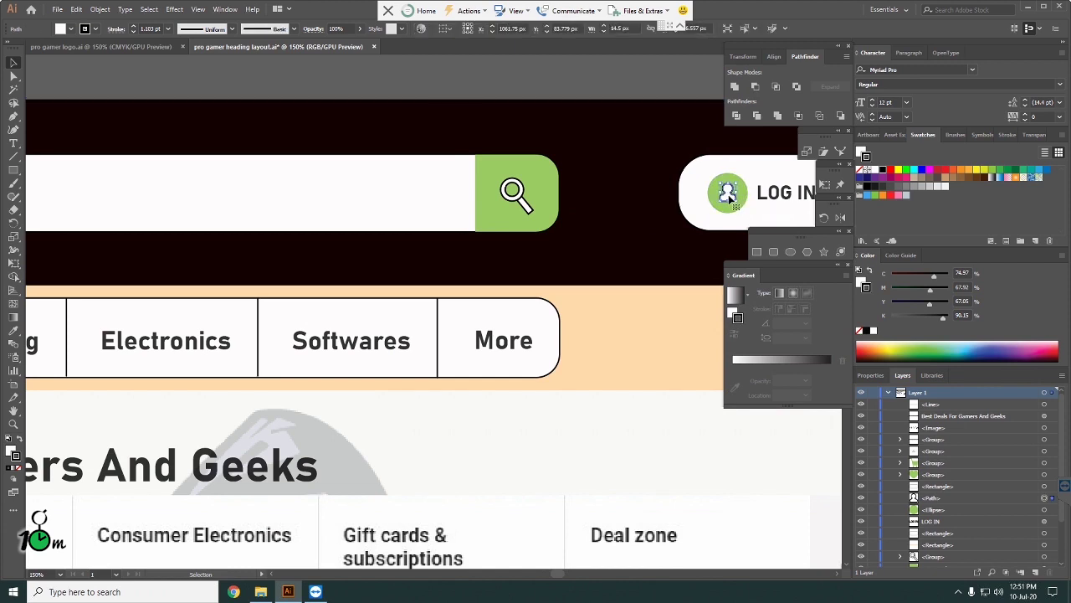
pyautogui.keyDown('shift'); pyautogui.click(525, 203); pyautogui.keyUp('shift')
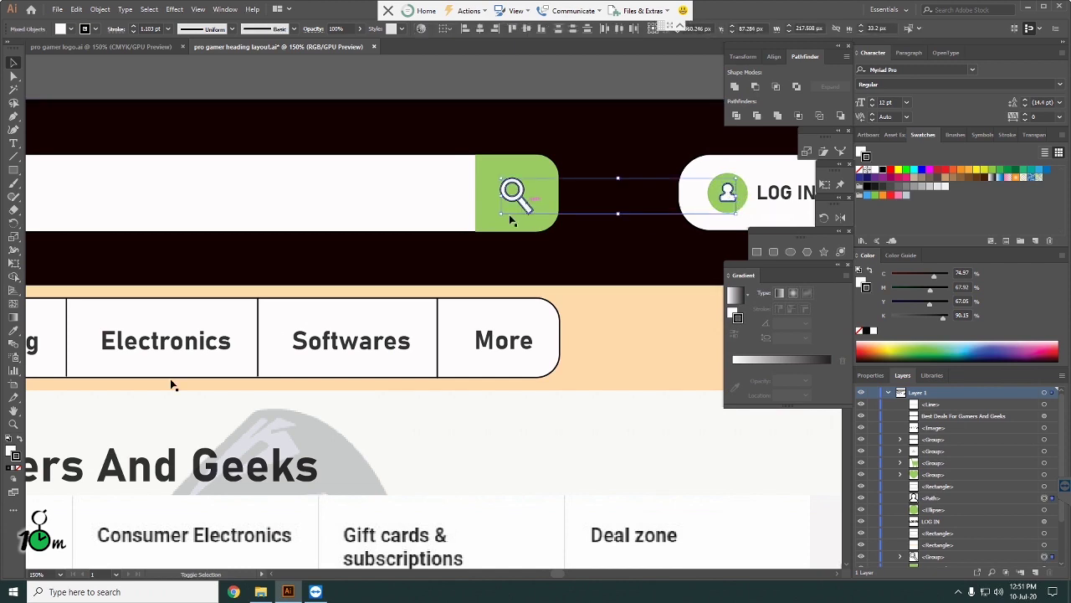
pyautogui.click(18, 471)
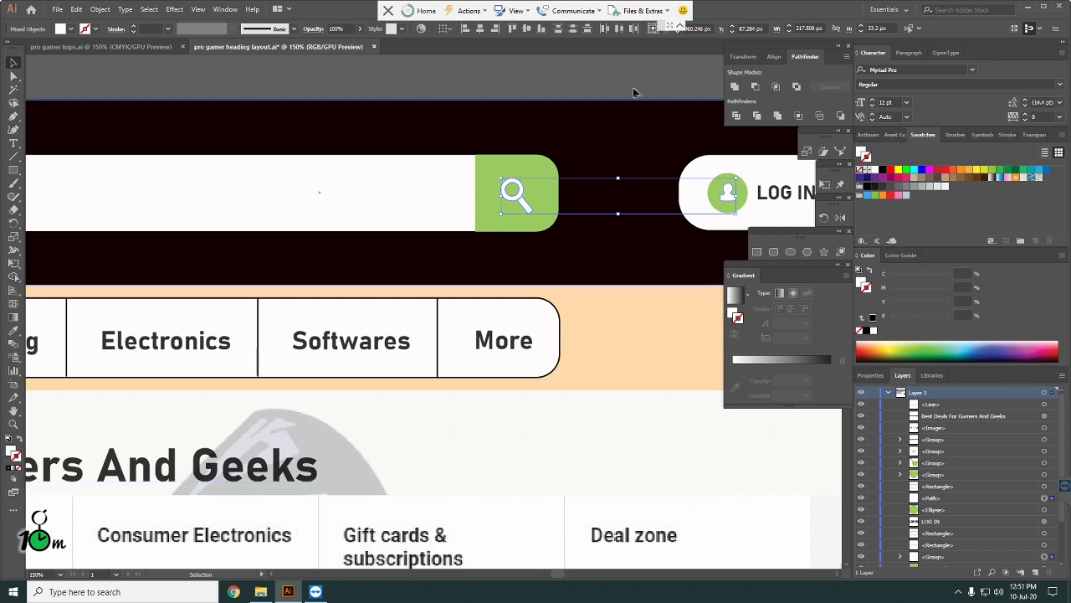
pyautogui.click(629, 121)
pyautogui.scroll(-1, 630, 120)
pyautogui.scroll(-2, 629, 120)
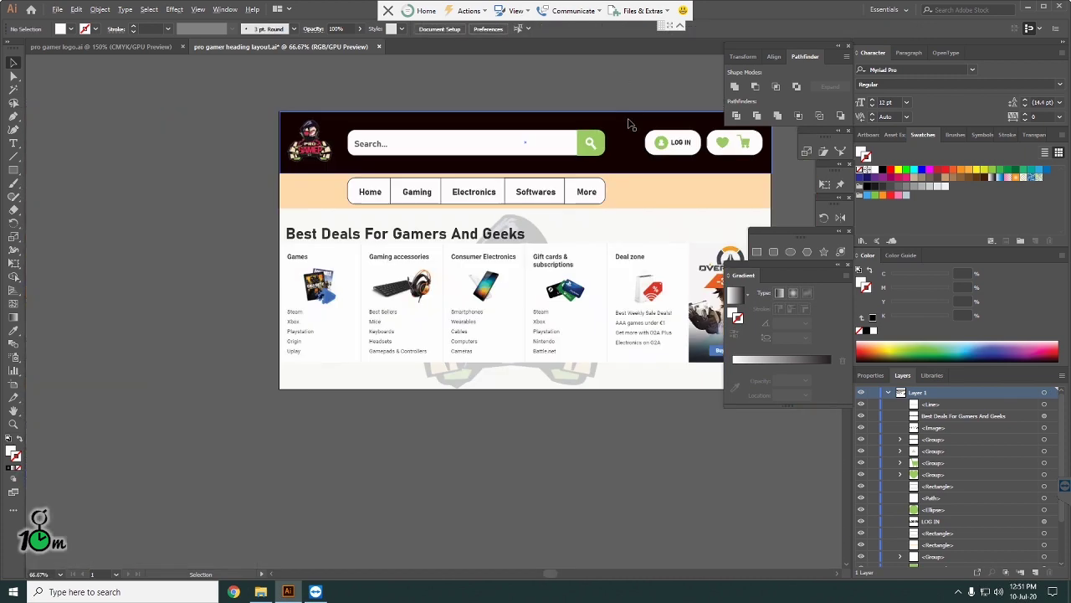
# - Fill the heart icon with a pink swatch after trying magenta and yellow
pyautogui.click(680, 143)
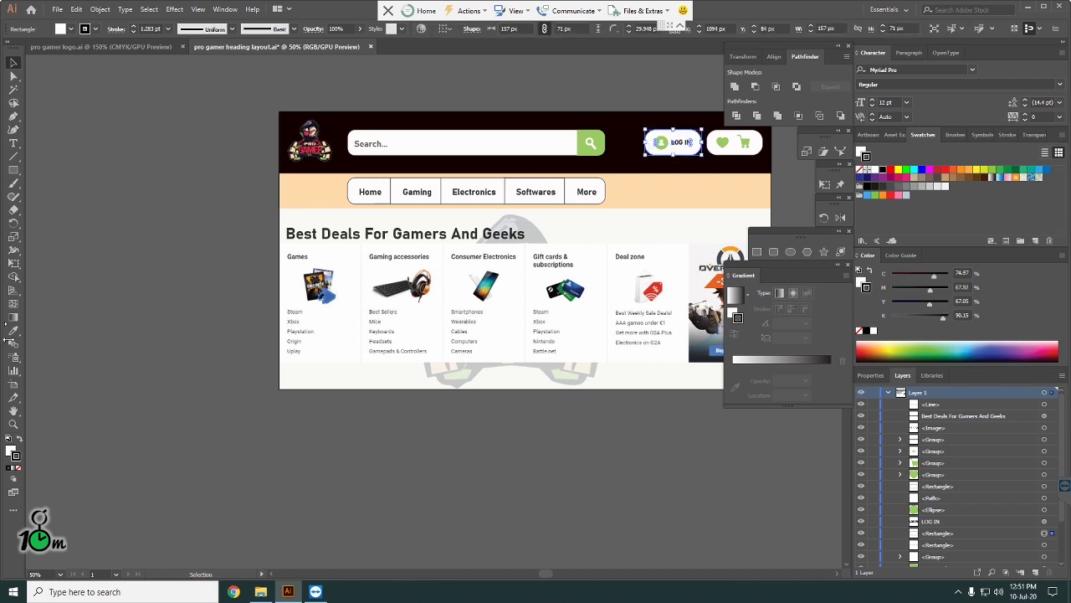
pyautogui.scroll(2, 785, 193)
pyautogui.scroll(2, 787, 188)
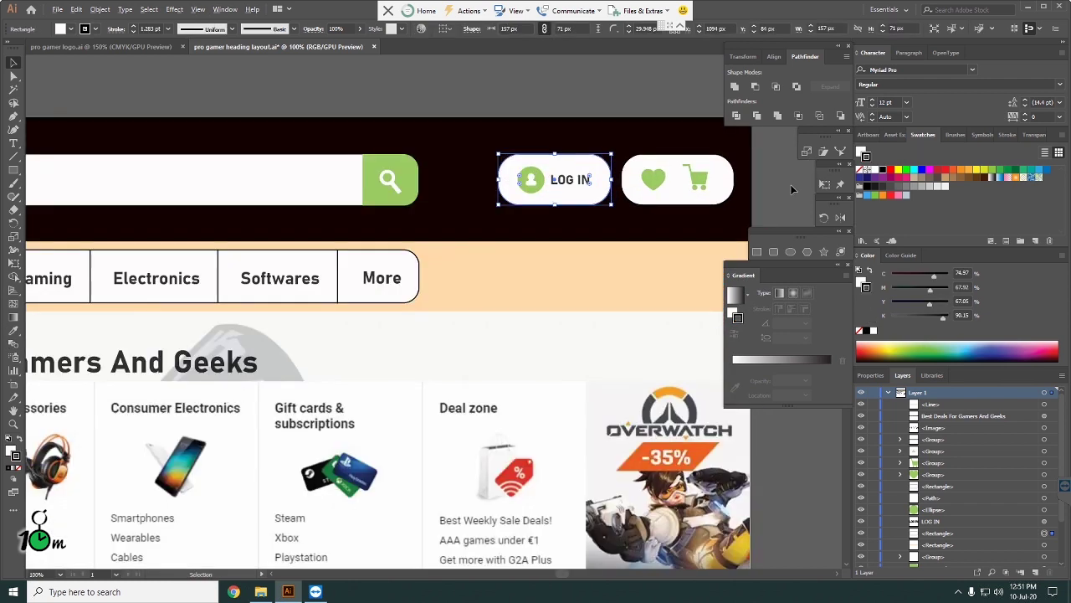
pyautogui.scroll(1, 787, 189)
pyautogui.click(584, 182)
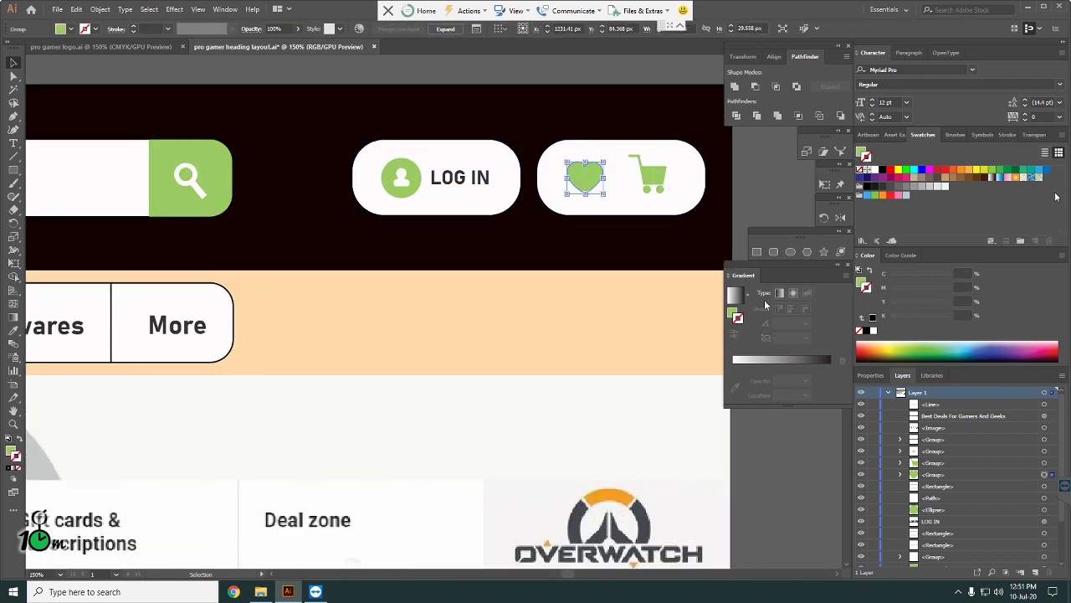
pyautogui.click(898, 179)
pyautogui.hotkey('ctrl', 'z')
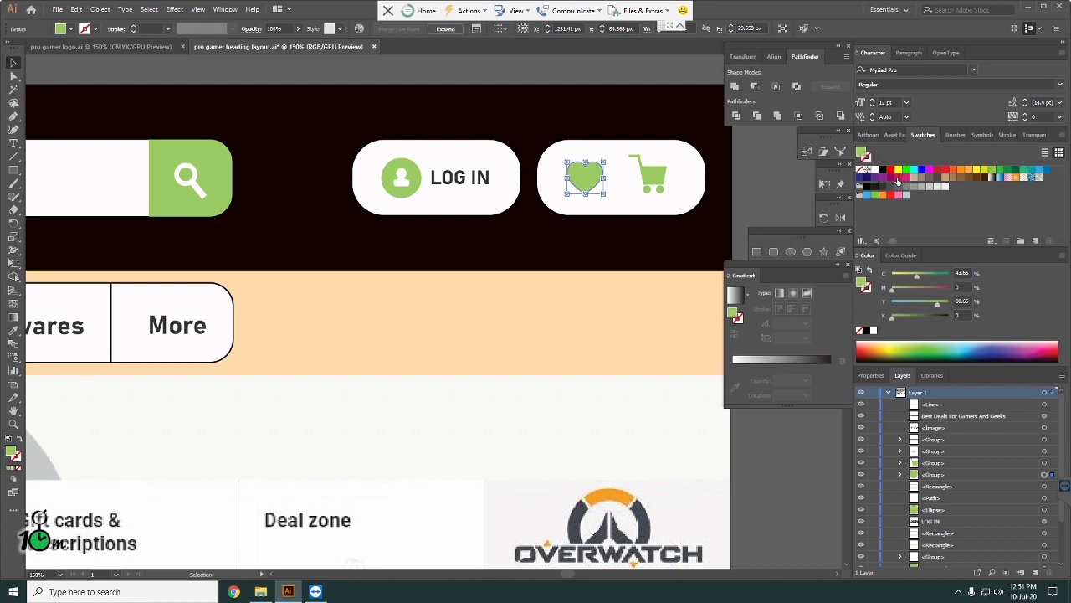
pyautogui.click(890, 180)
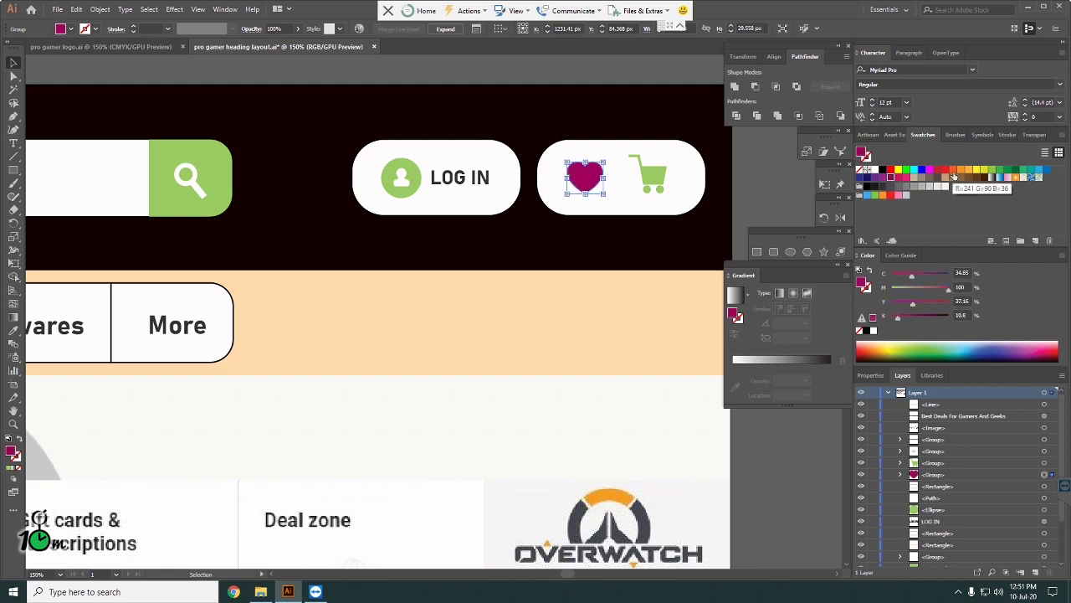
pyautogui.click(977, 171)
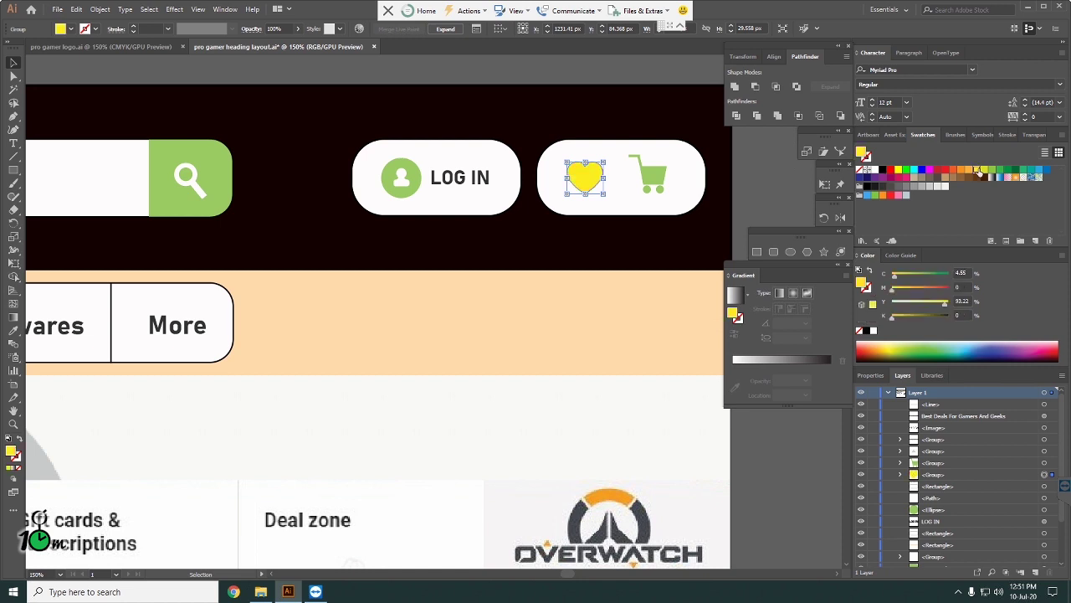
pyautogui.click(907, 182)
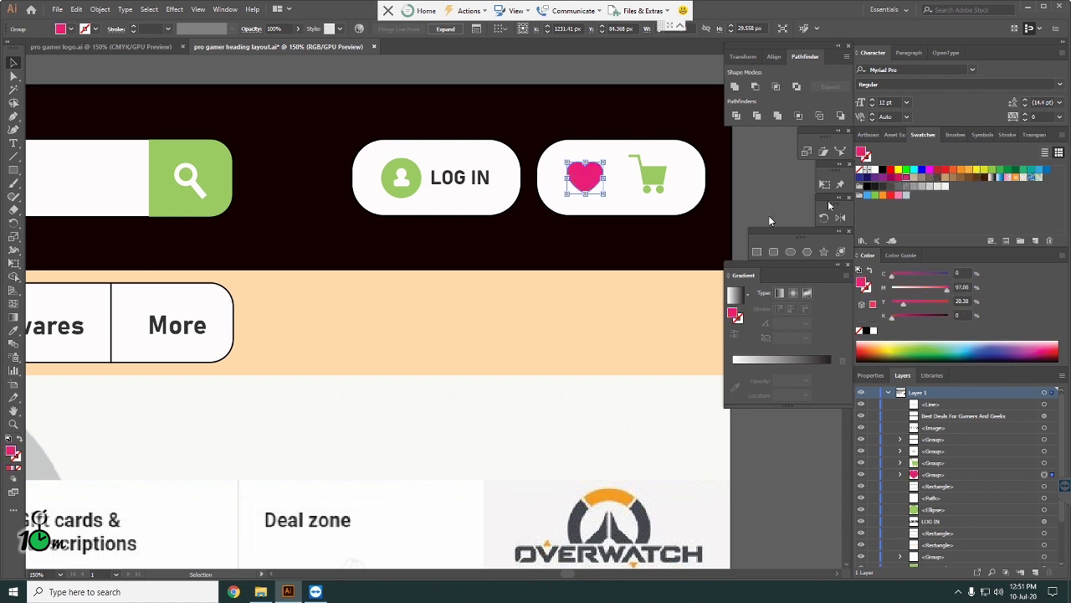
pyautogui.click(761, 182)
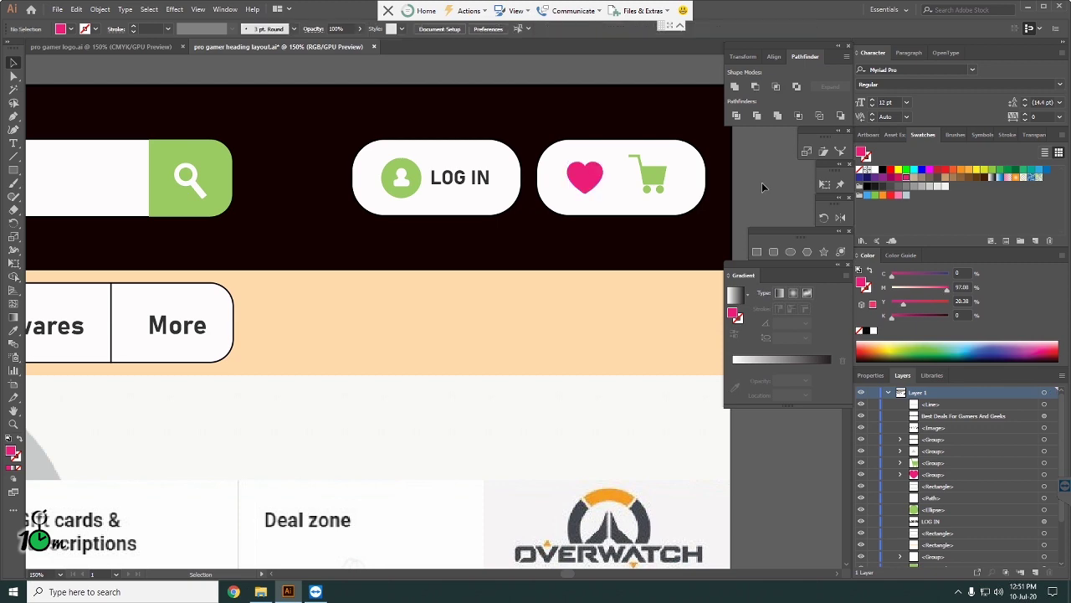
pyautogui.hotkey('ctrl', '0')
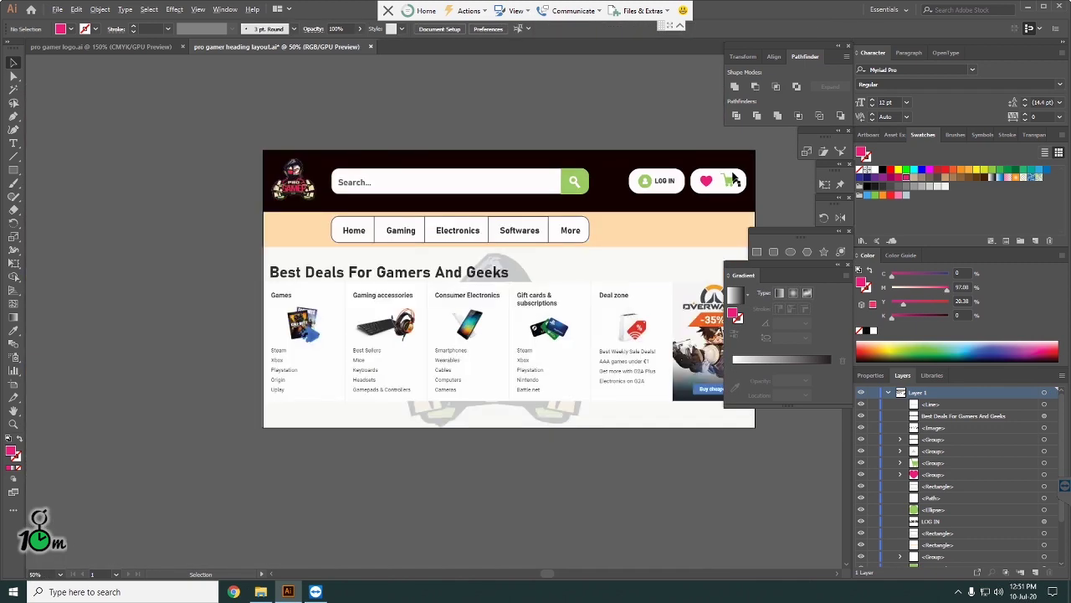
# - Sample the logo's red onto the heart icon with the Eyedropper, then check the Search text
pyautogui.scroll(-1, 734, 173)
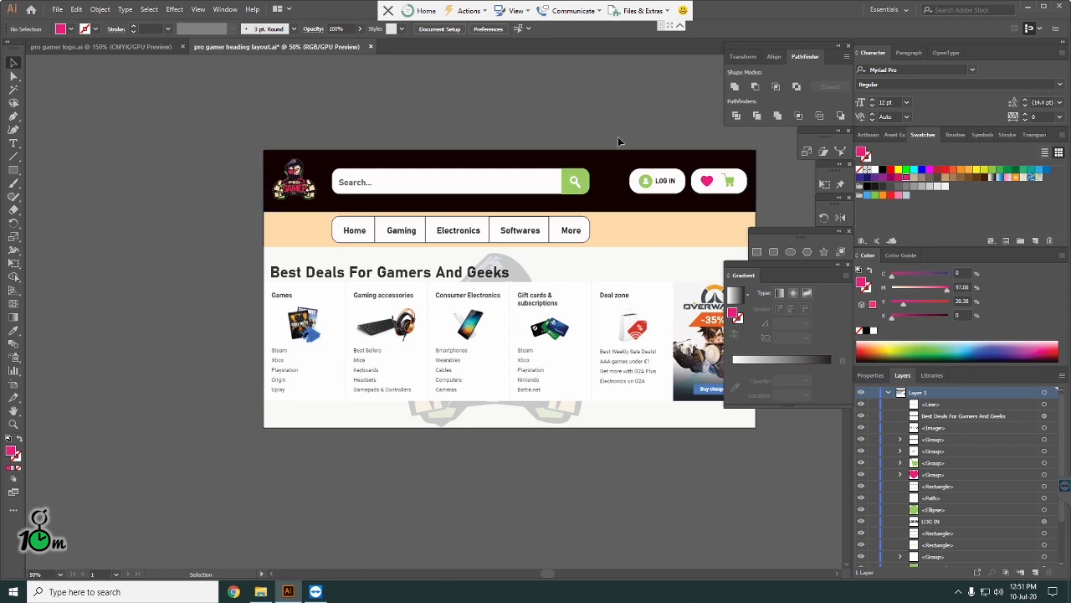
pyautogui.scroll(1, 622, 143)
pyautogui.scroll(-1, 673, 170)
pyautogui.scroll(-1, 672, 170)
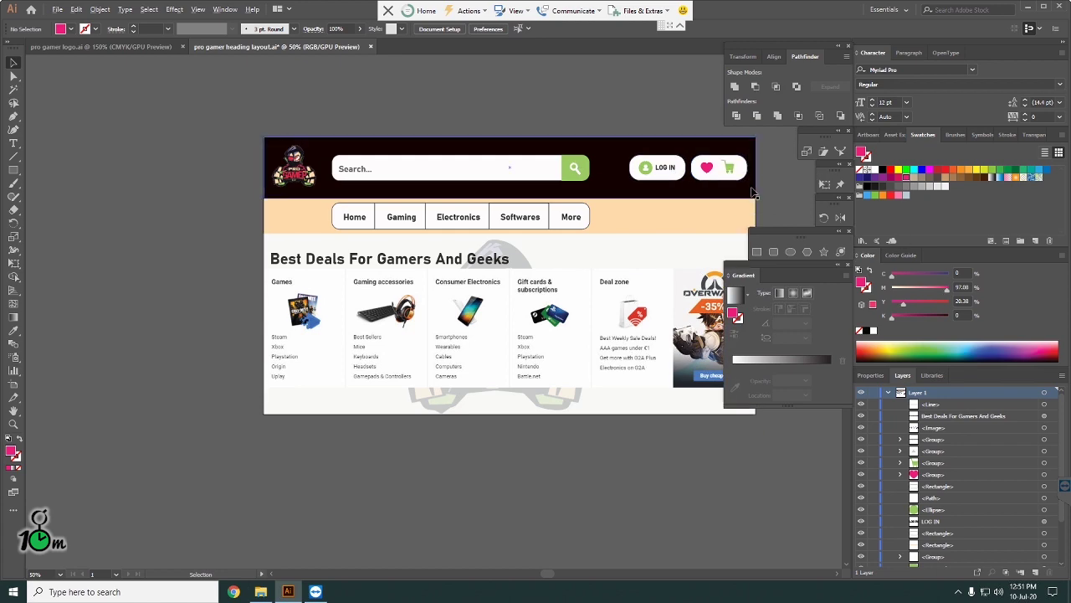
pyautogui.scroll(3, 753, 191)
pyautogui.scroll(-2, 751, 193)
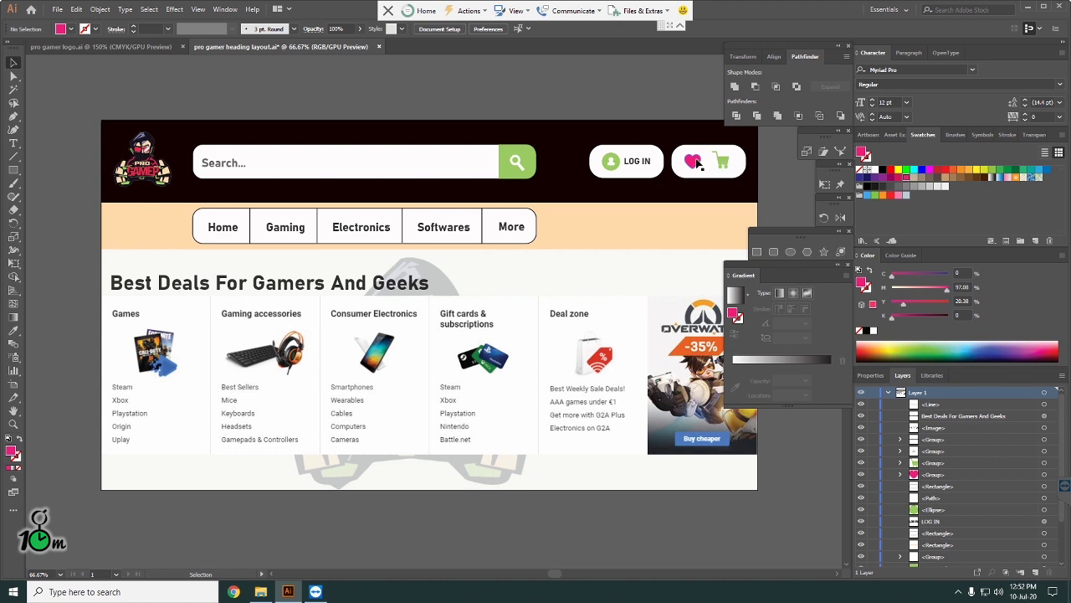
pyautogui.click(692, 162)
pyautogui.click(13, 331)
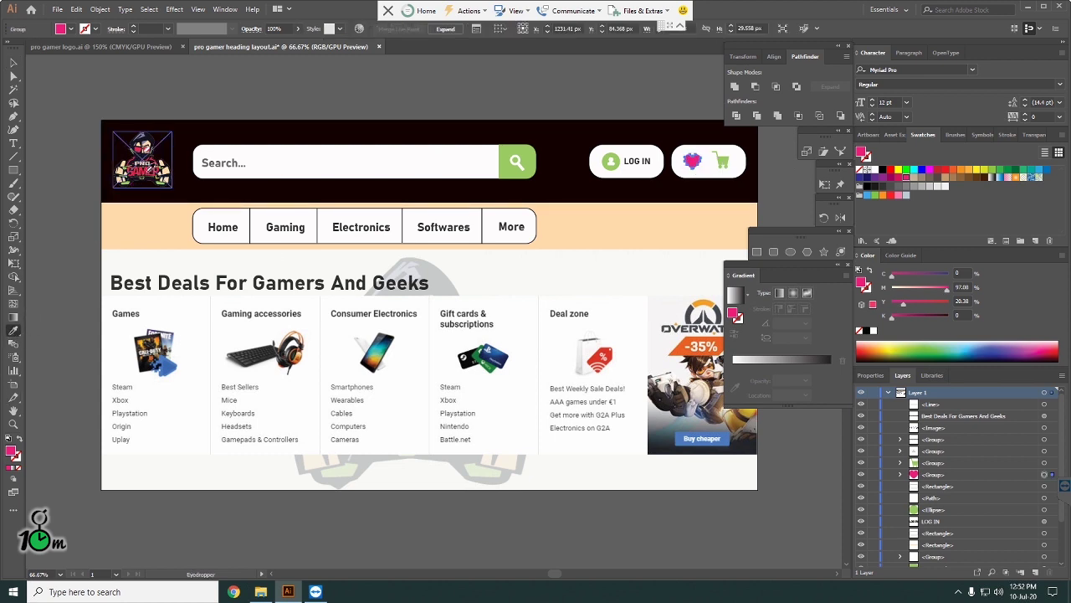
pyautogui.click(139, 154)
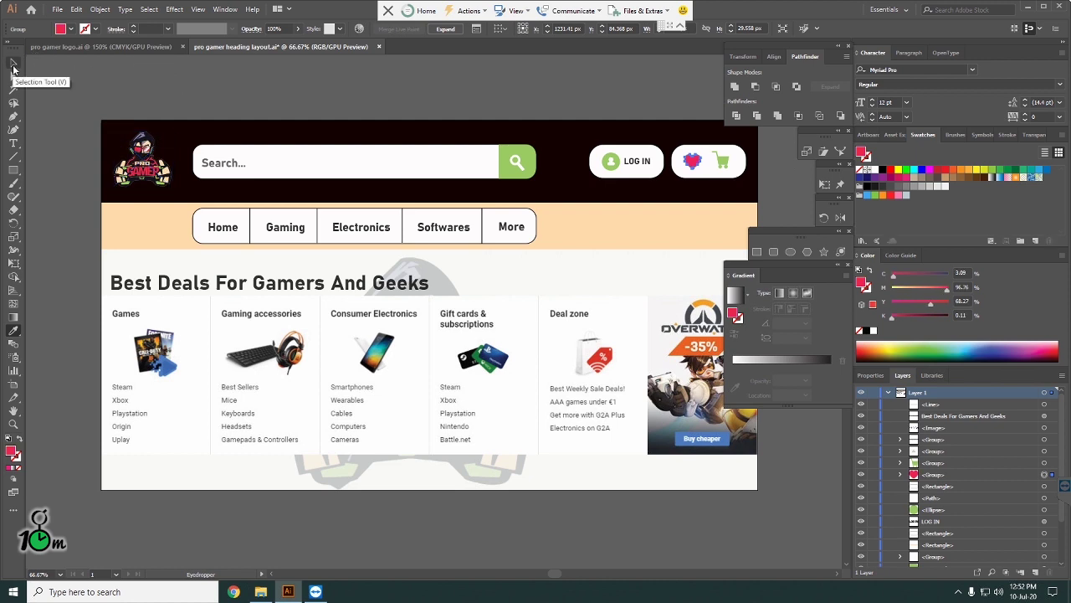
pyautogui.click(12, 65)
pyautogui.click(251, 104)
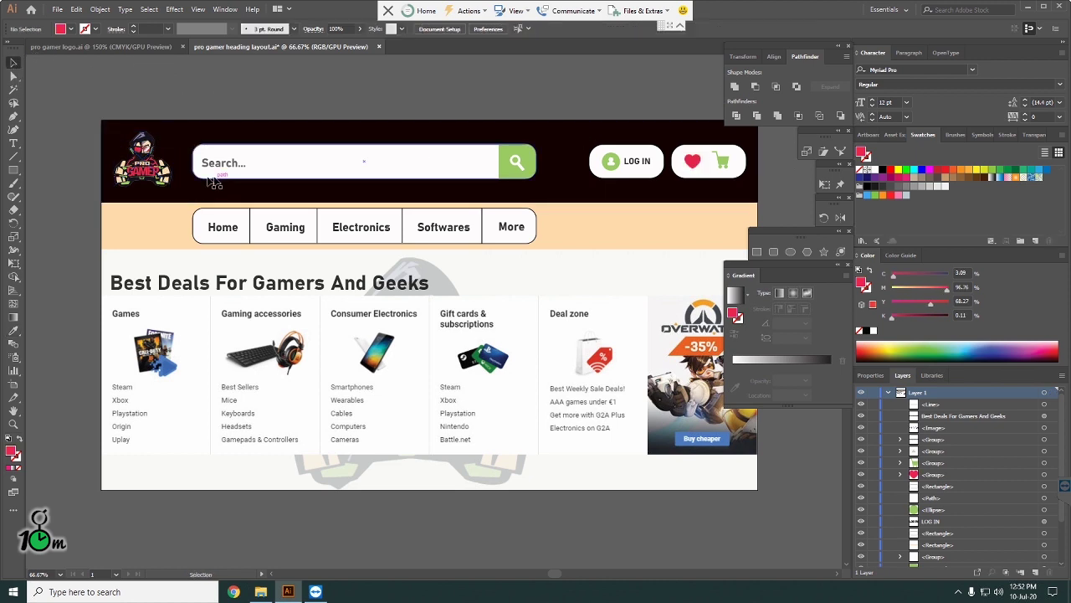
pyautogui.click(225, 171)
pyautogui.click(293, 108)
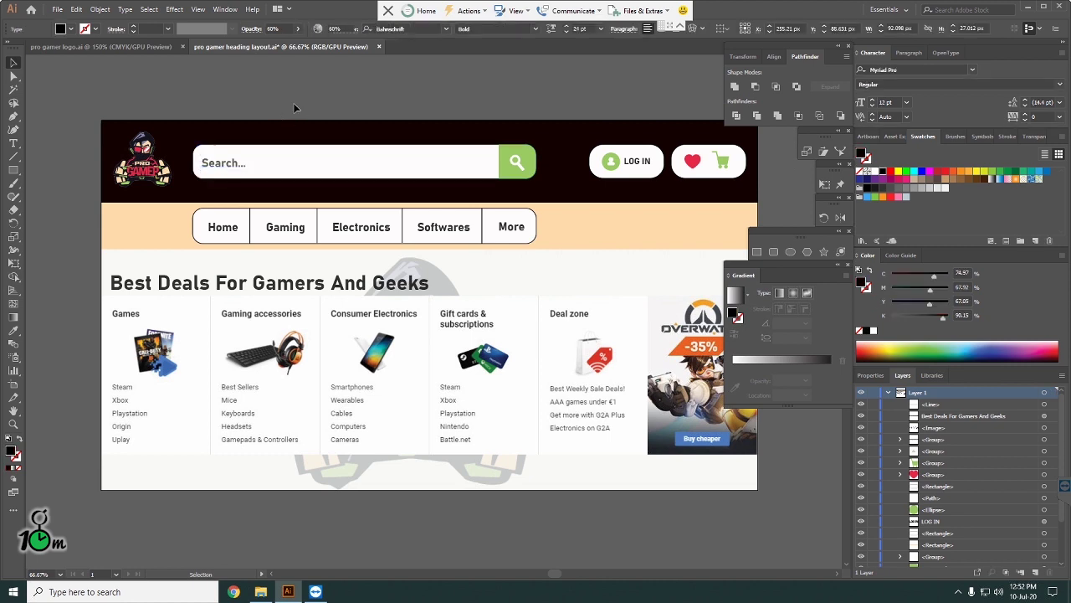
pyautogui.scroll(-1, 296, 105)
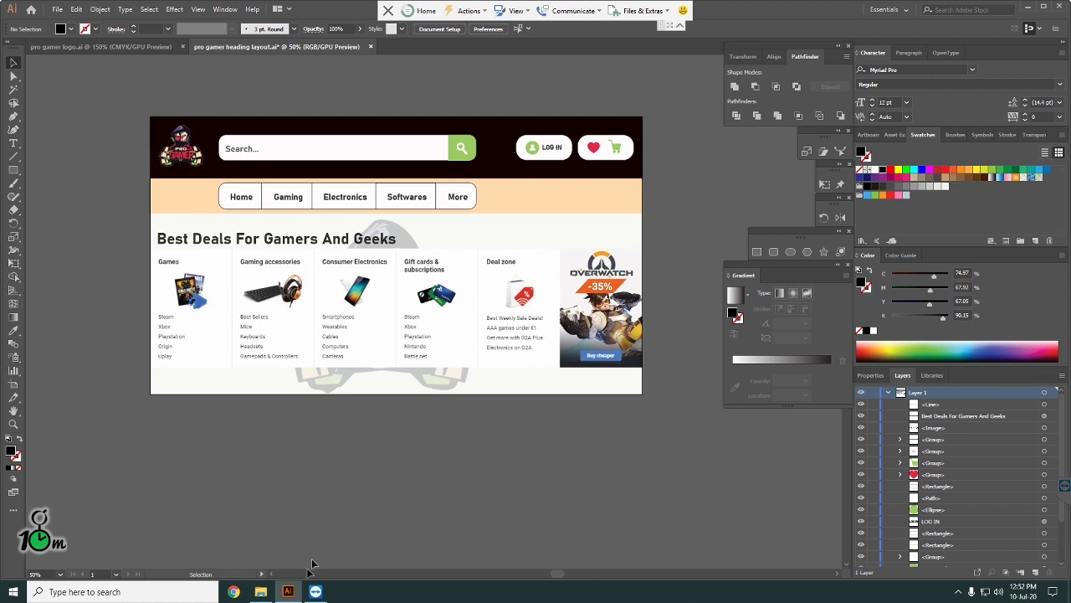
# - Glance at the project 9 folder, return to the layout, and leave TeamViewer full screen
pyautogui.click(285, 593)
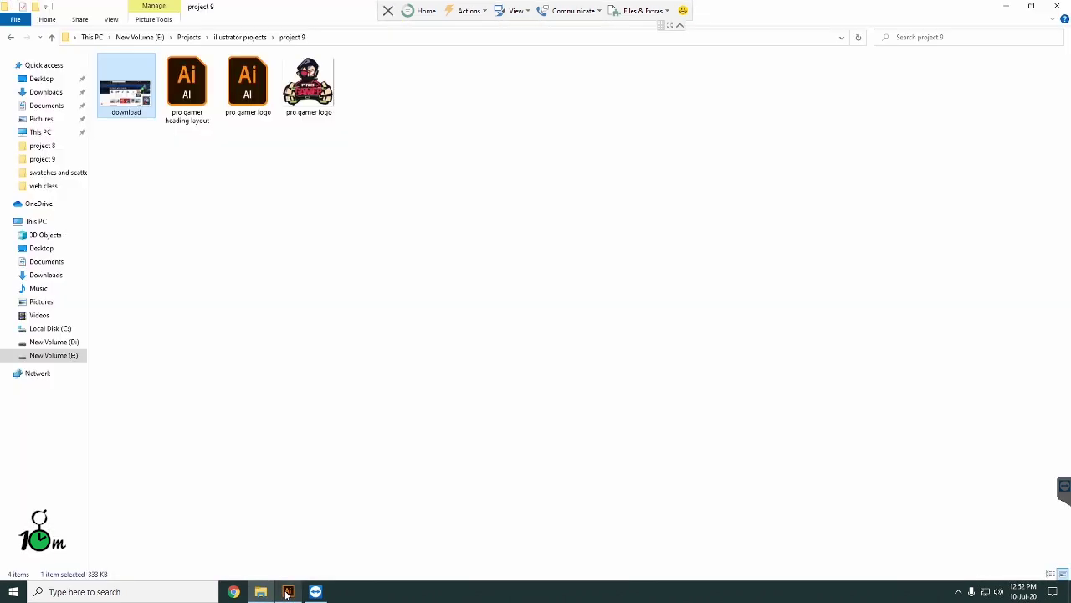
pyautogui.click(287, 593)
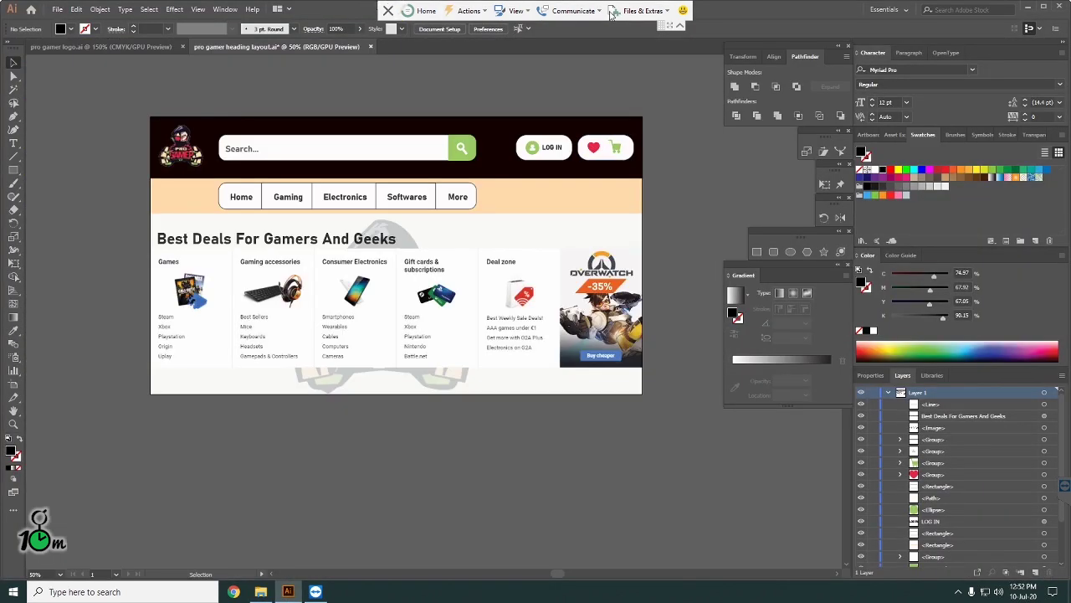
pyautogui.click(660, 15)
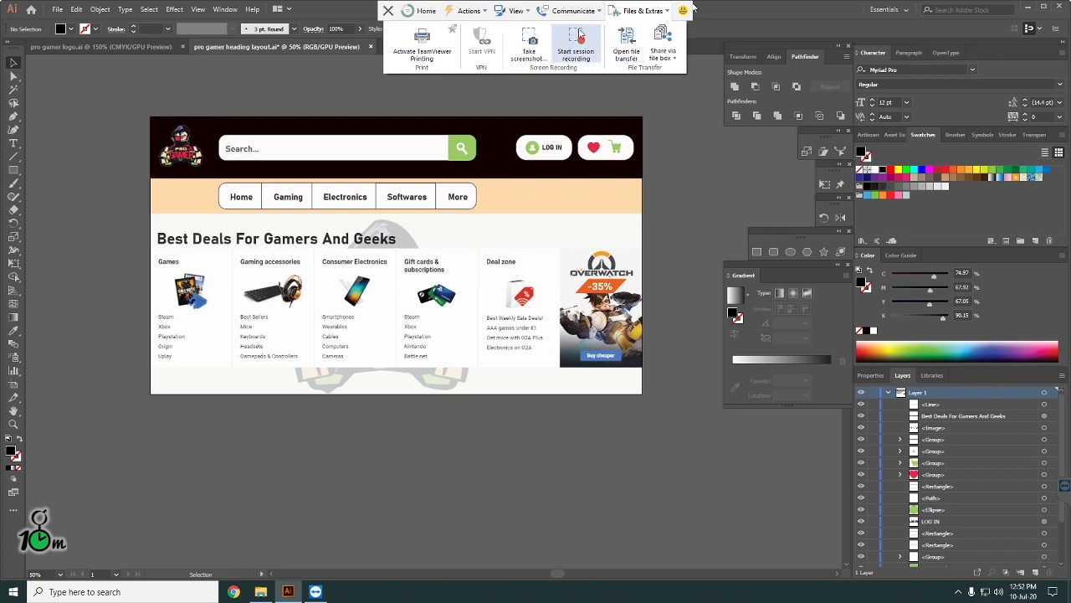
pyautogui.click(754, 40)
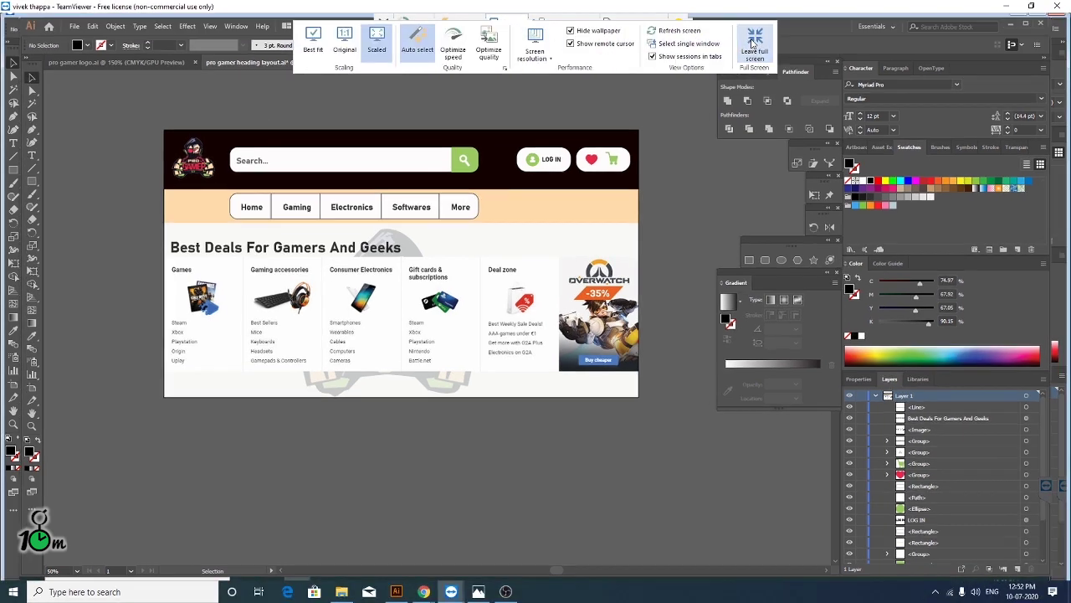
pyautogui.click(396, 592)
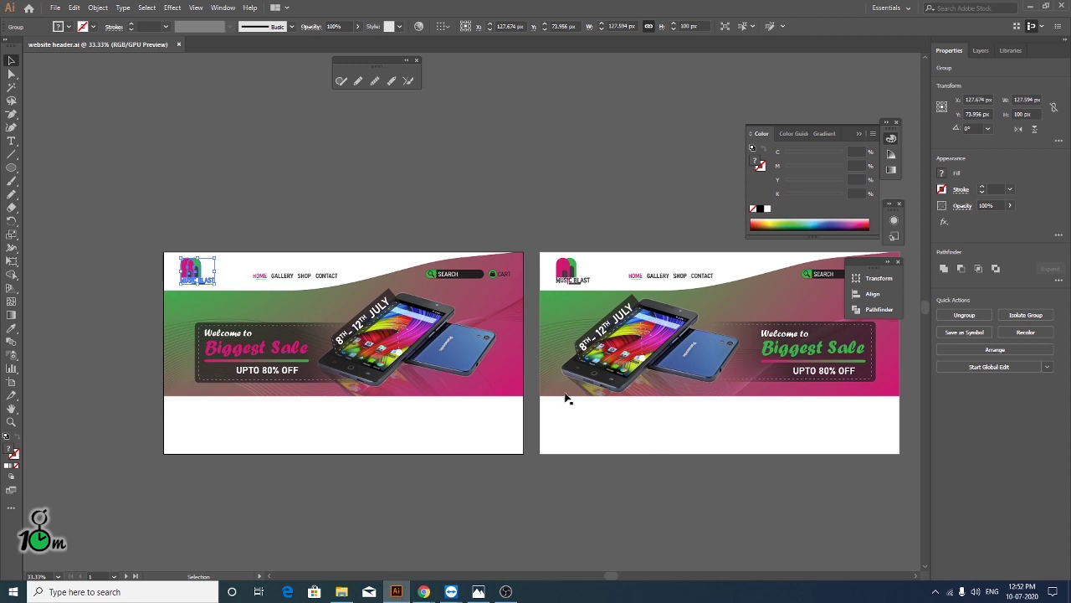
pyautogui.click(1031, 6)
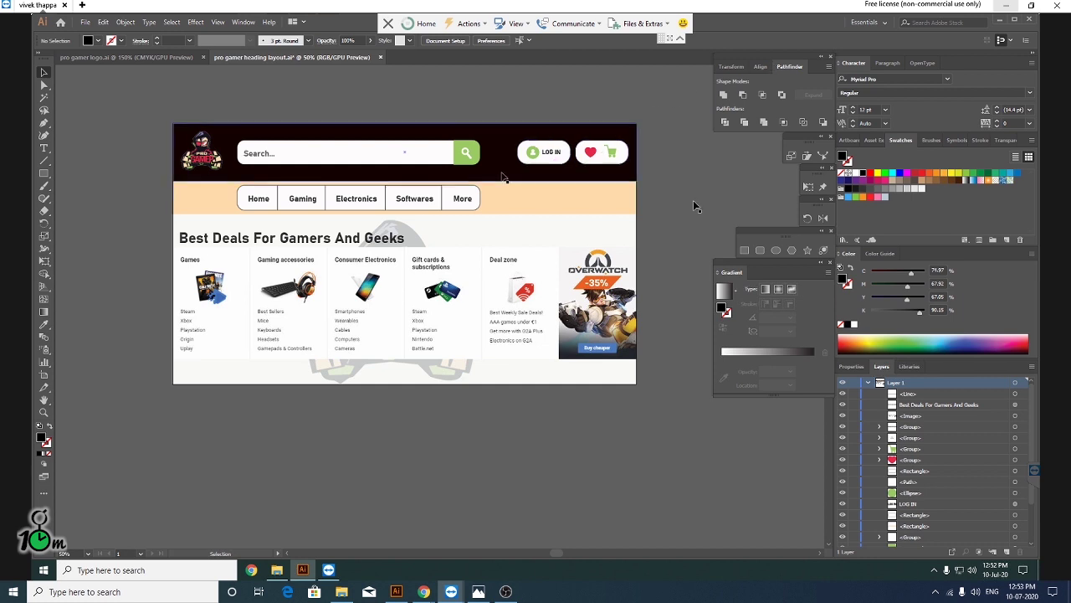
# - Set the navigation button group's stroke to None
pyautogui.click(436, 207)
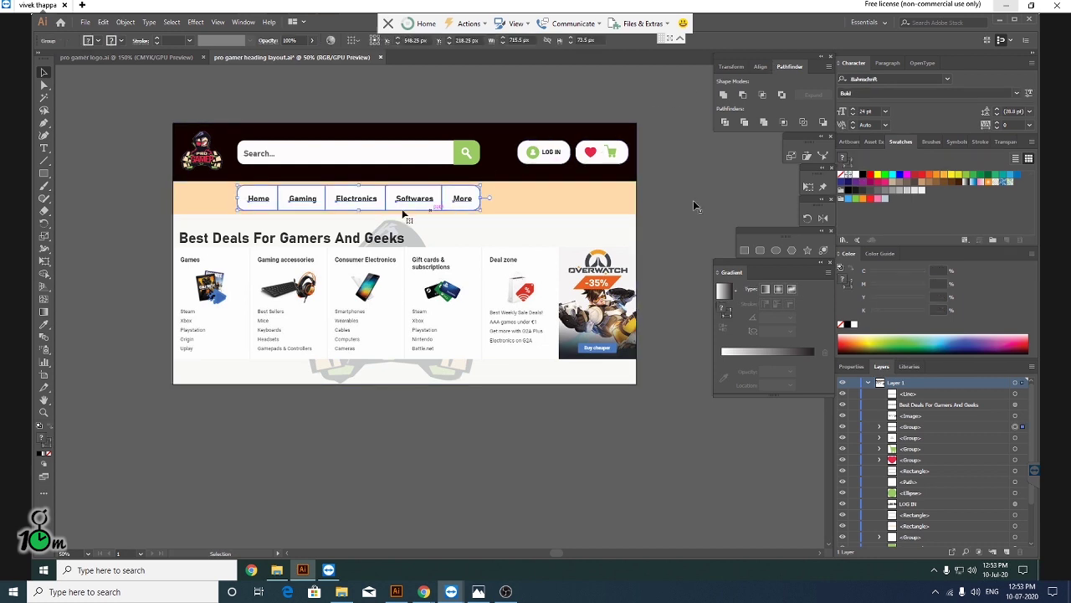
pyautogui.press('x')
pyautogui.click(49, 455)
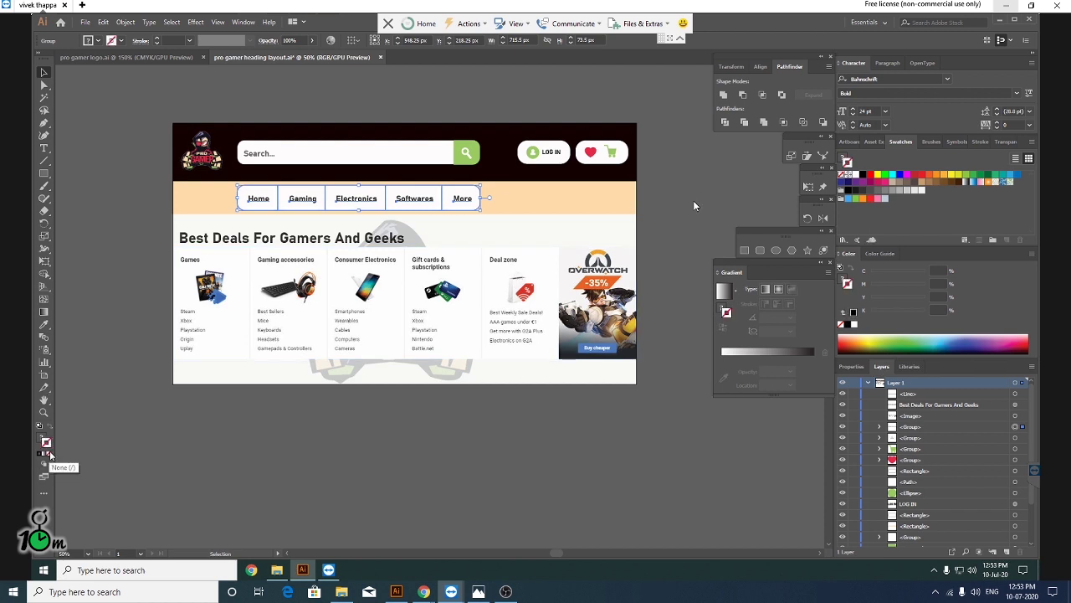
pyautogui.click(74, 168)
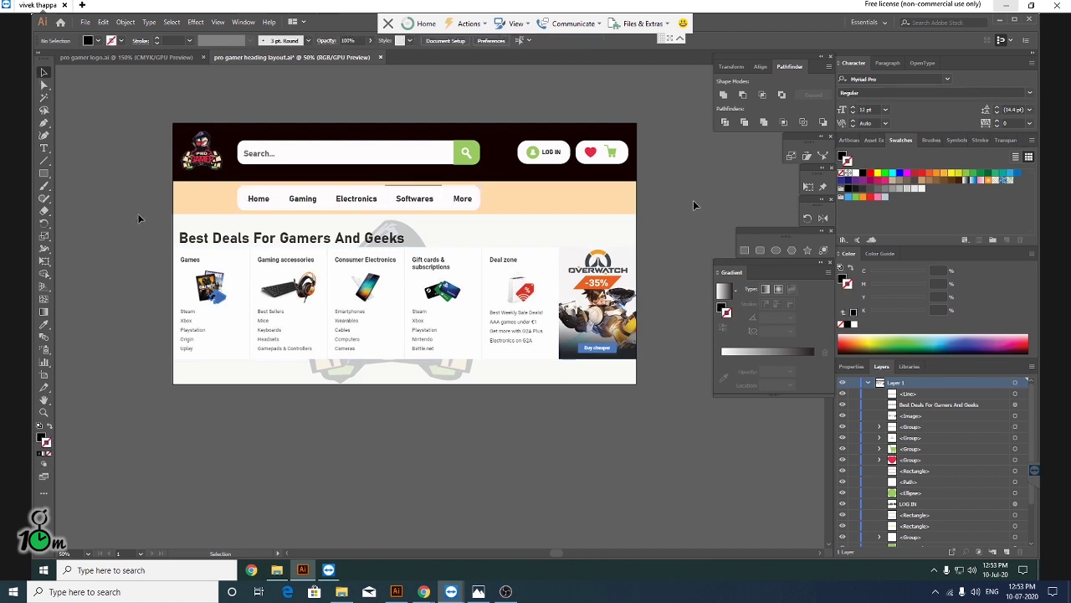
# - Check the peach nav bar background and its top line, then deselect
pyautogui.click(421, 186)
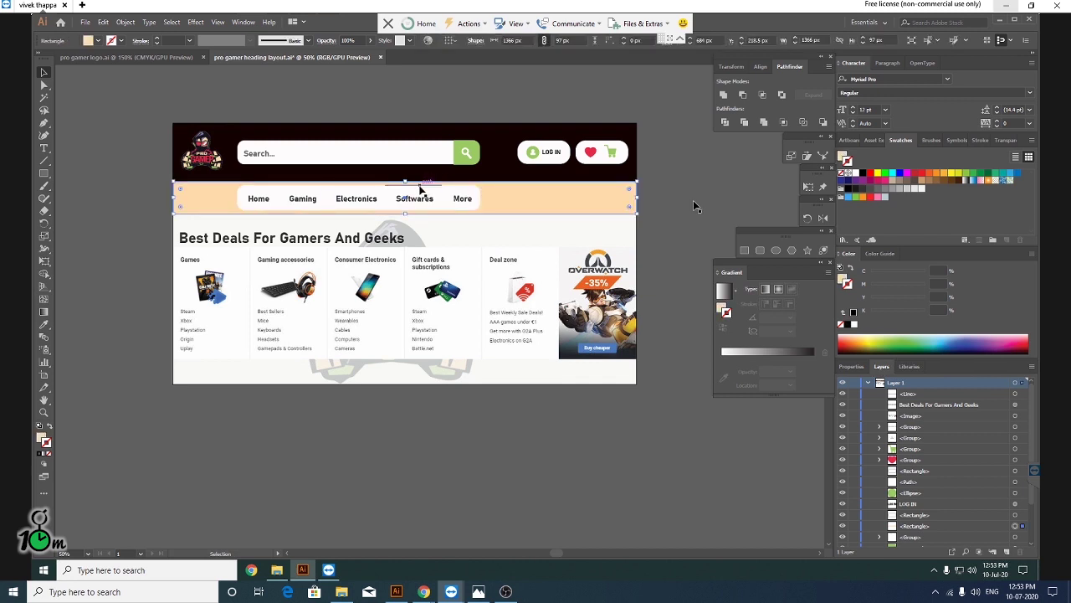
pyautogui.click(421, 186)
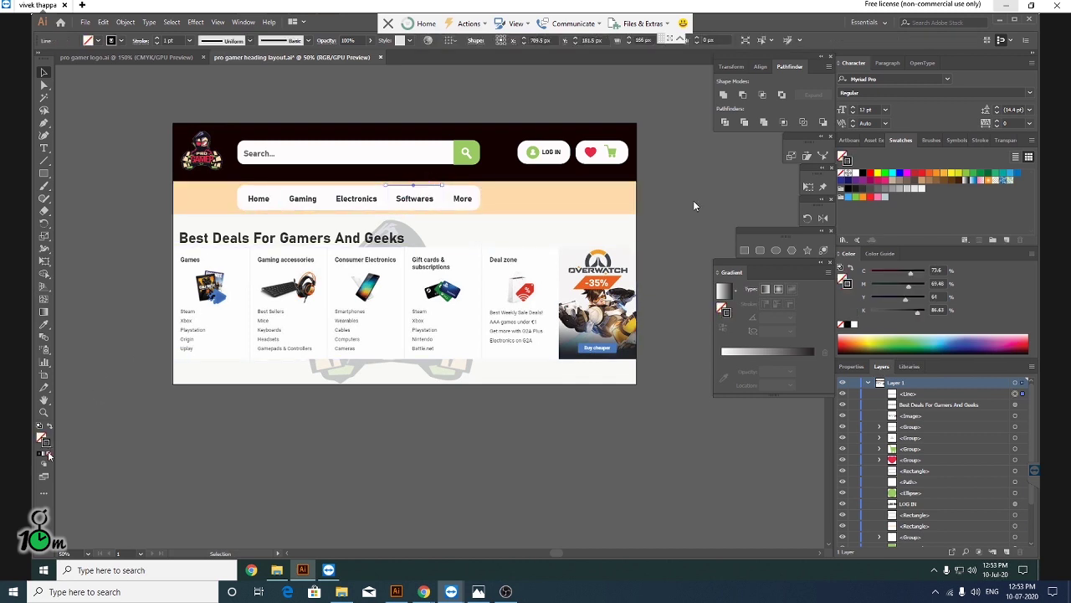
pyautogui.click(132, 343)
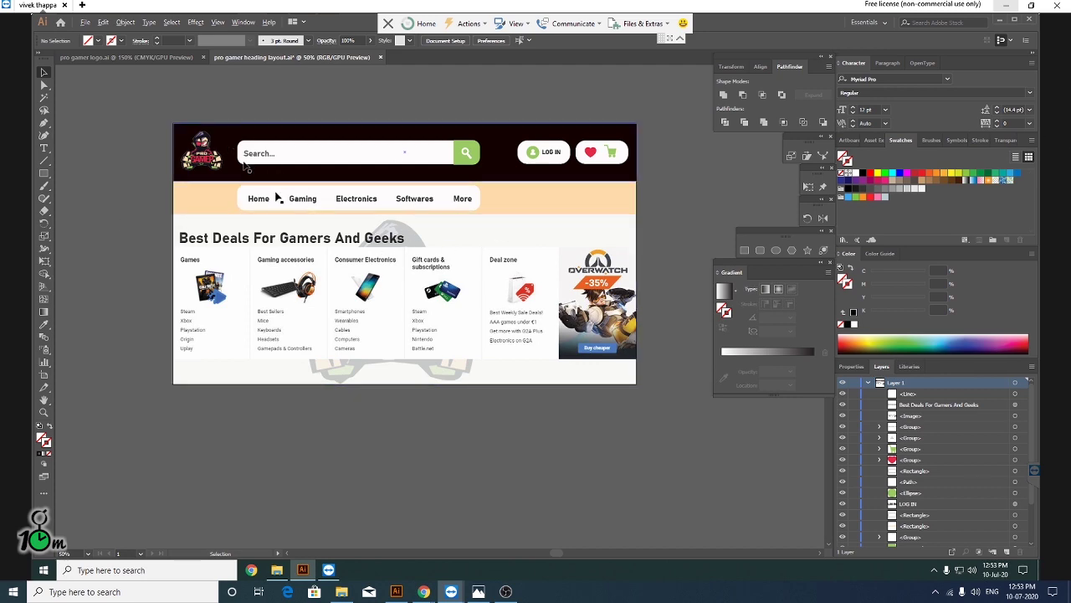
pyautogui.scroll(2, 280, 196)
pyautogui.scroll(-1, 293, 201)
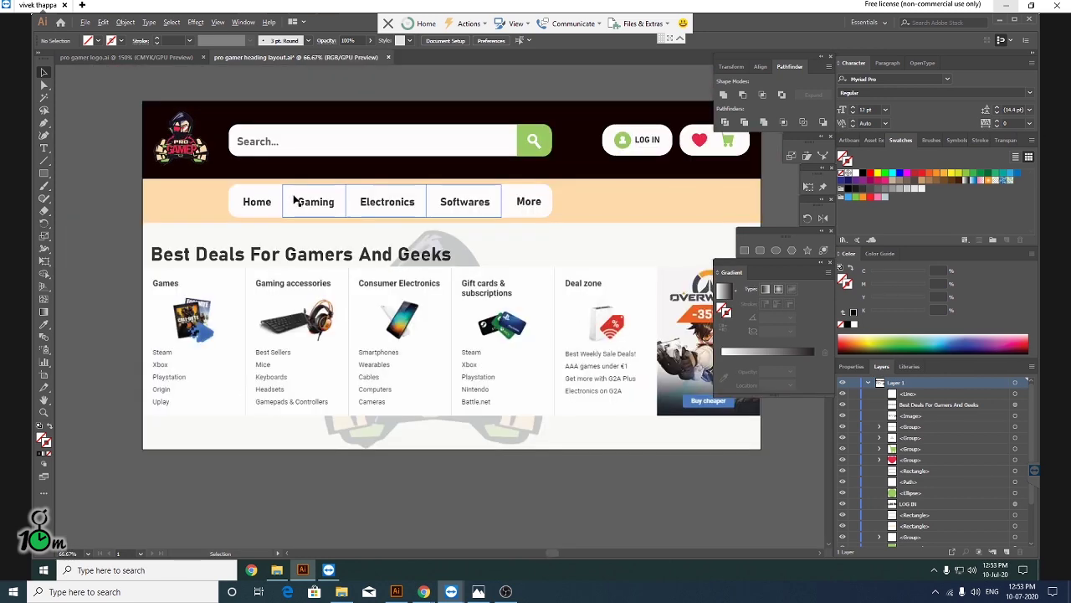
pyautogui.scroll(1, 295, 205)
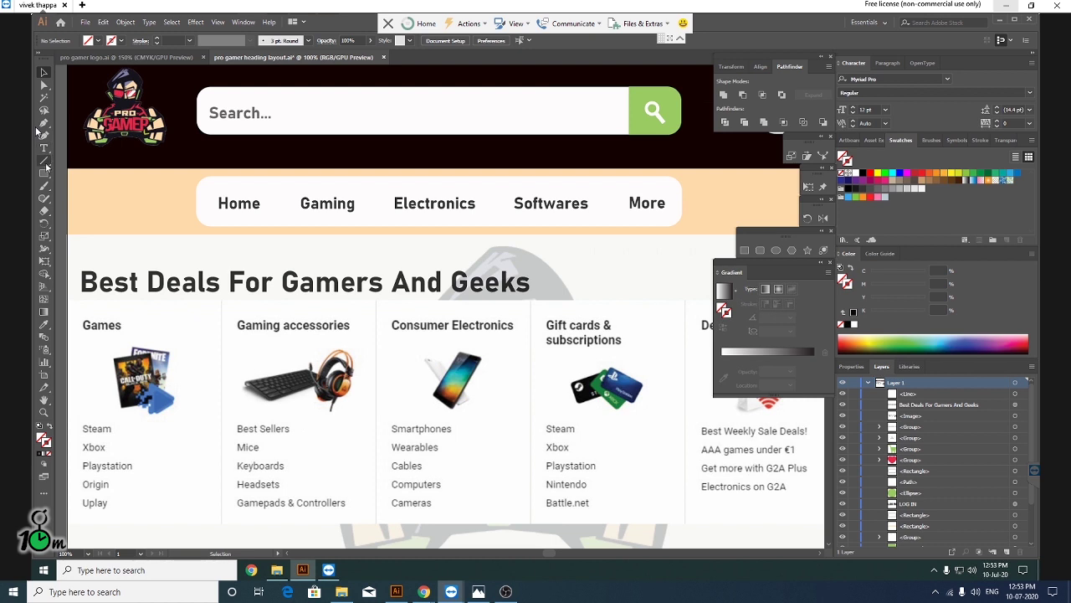
# - Draw a vertical divider line between Home and Gaming with a black 1 pt stroke
pyautogui.click(44, 160)
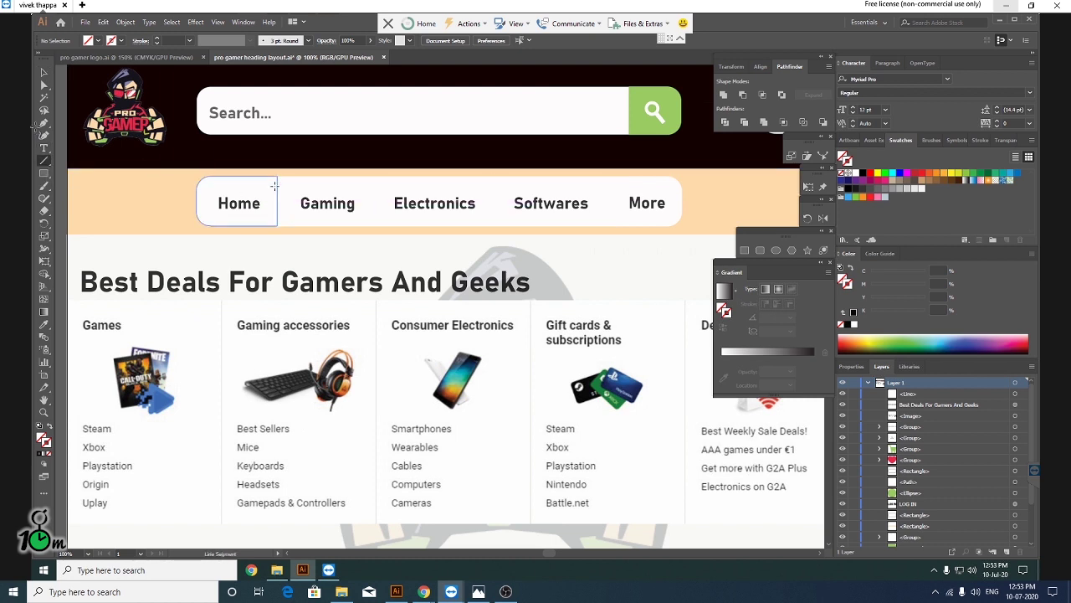
pyautogui.moveTo(277, 183); pyautogui.dragTo(277, 217)
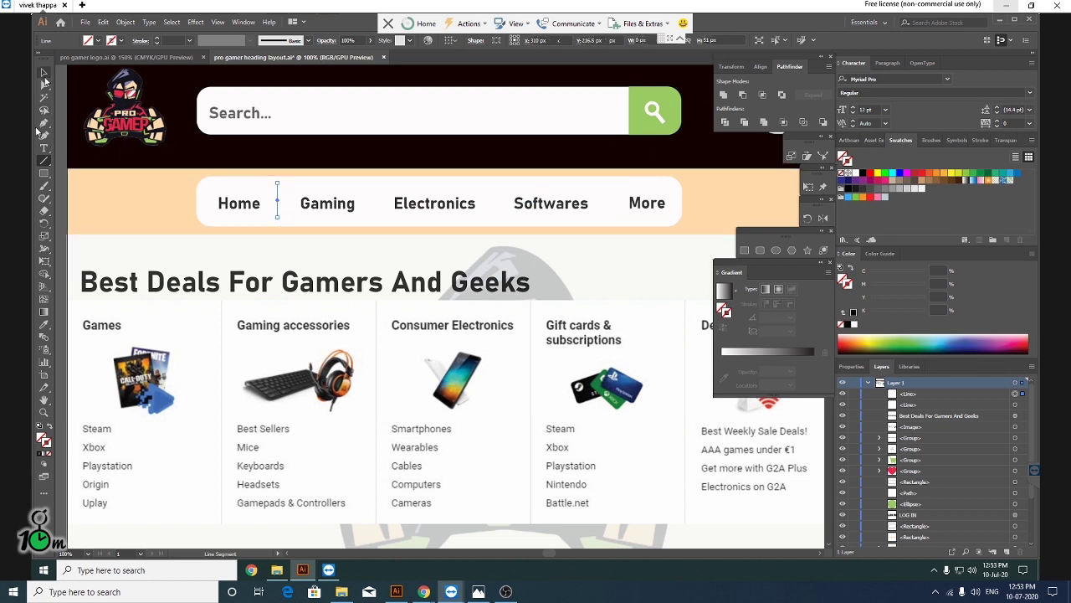
pyautogui.click(44, 73)
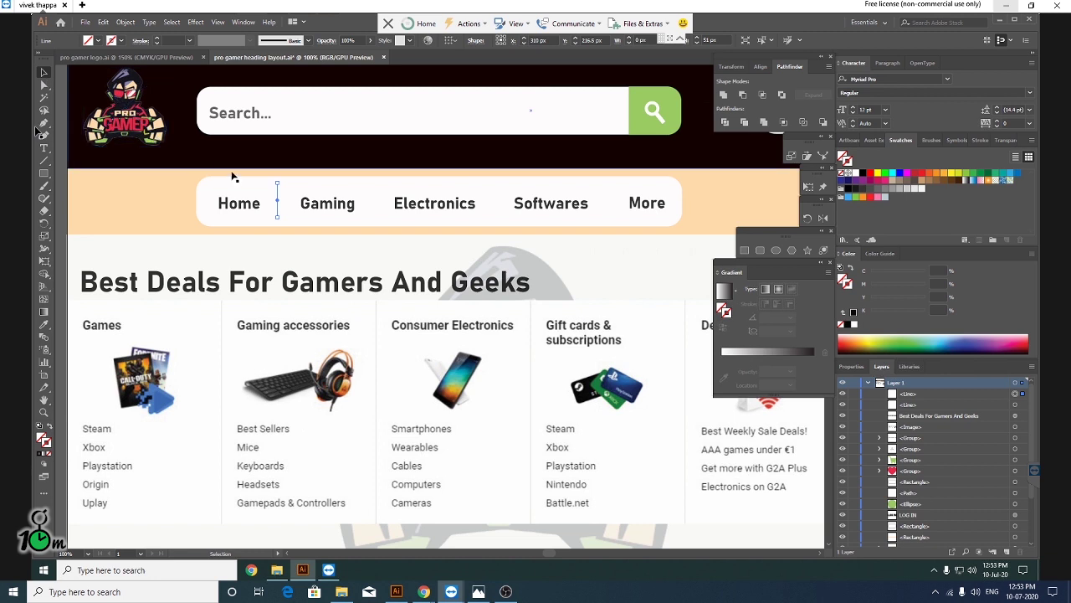
pyautogui.click(40, 455)
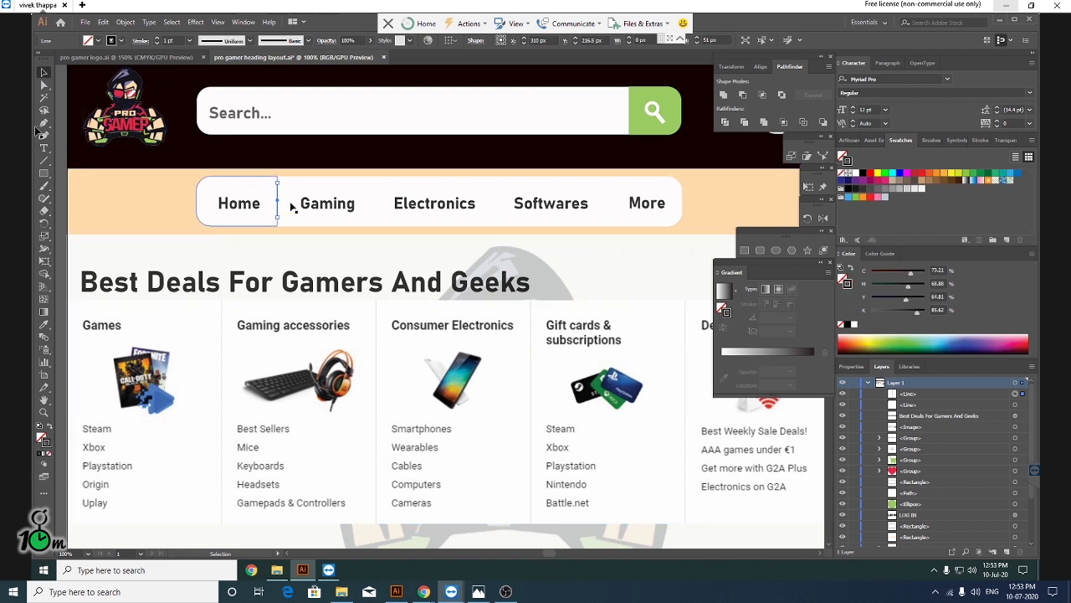
# - Zoom out and pan so the whole header is in view
pyautogui.hotkey('ctrl', '-')
pyautogui.hotkey('ctrl', '-')
pyautogui.hotkey('ctrl', '-')
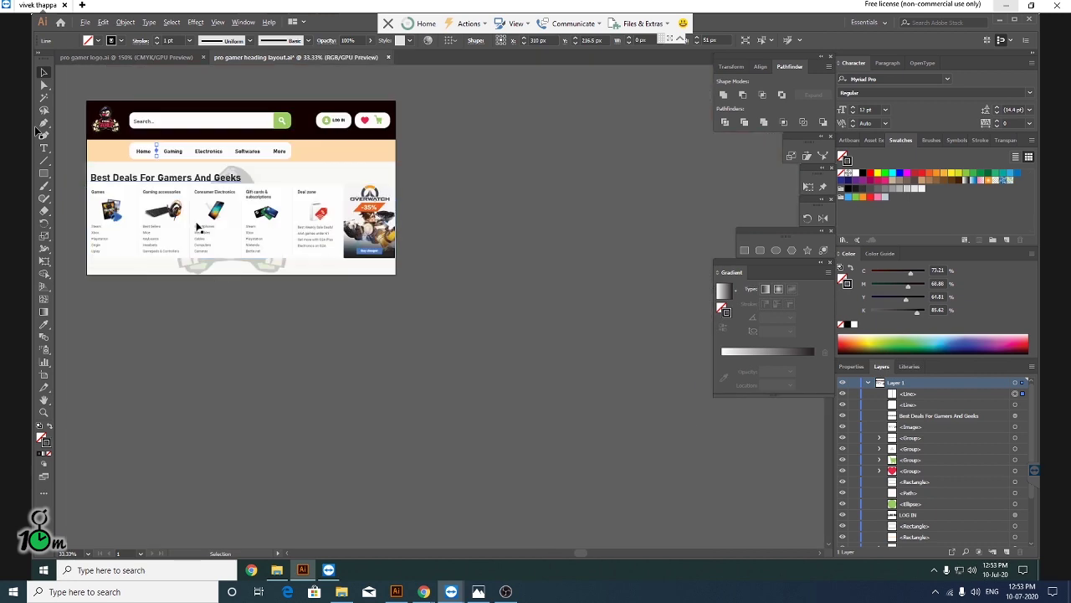
pyautogui.scroll(1, 159, 149)
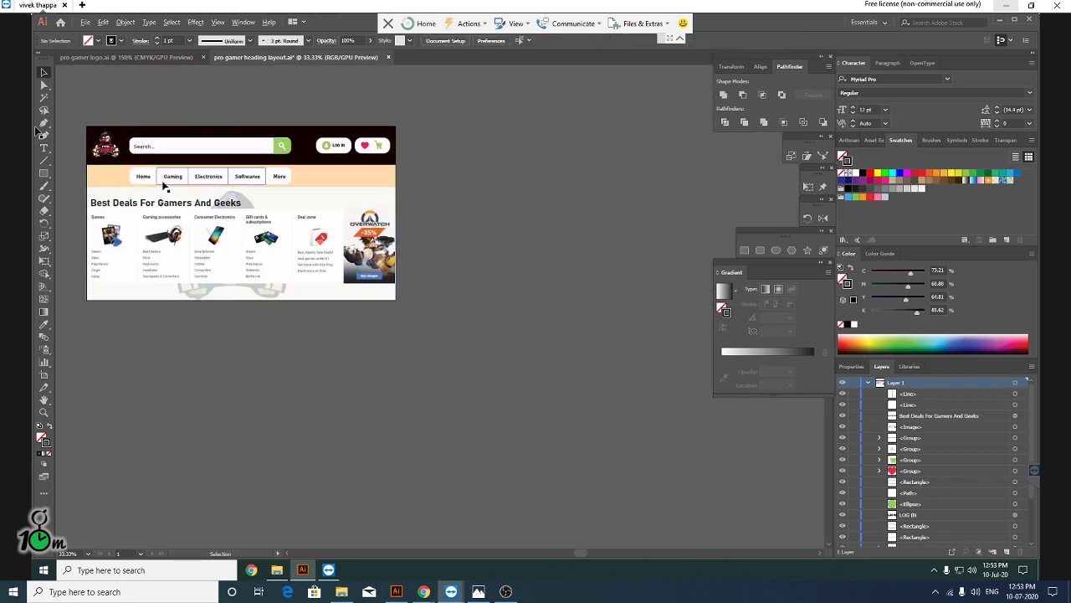
pyautogui.scroll(2, 162, 181)
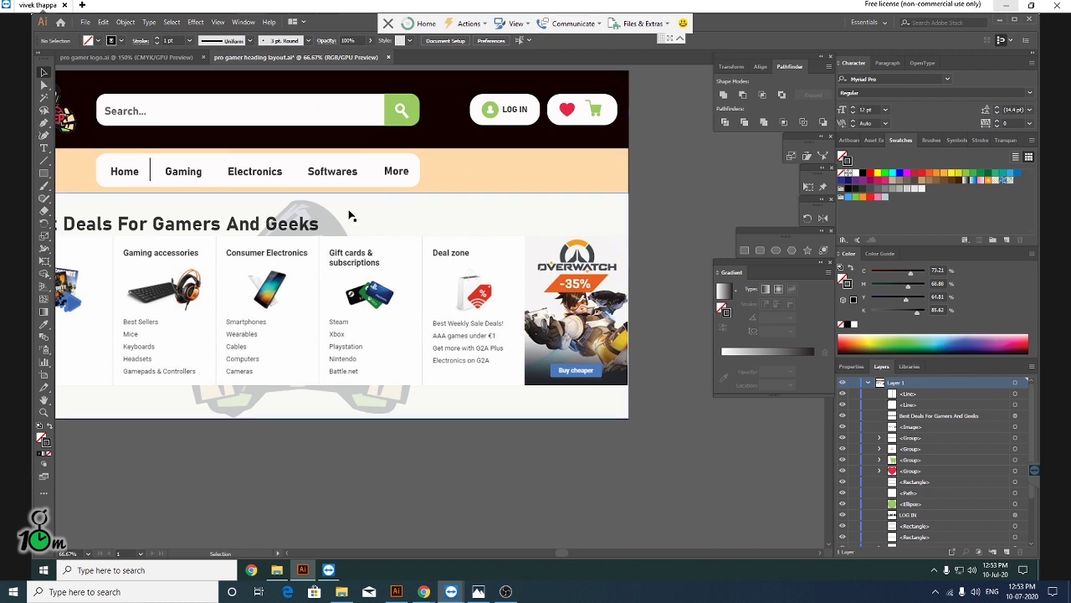
pyautogui.scroll(-1, 179, 175)
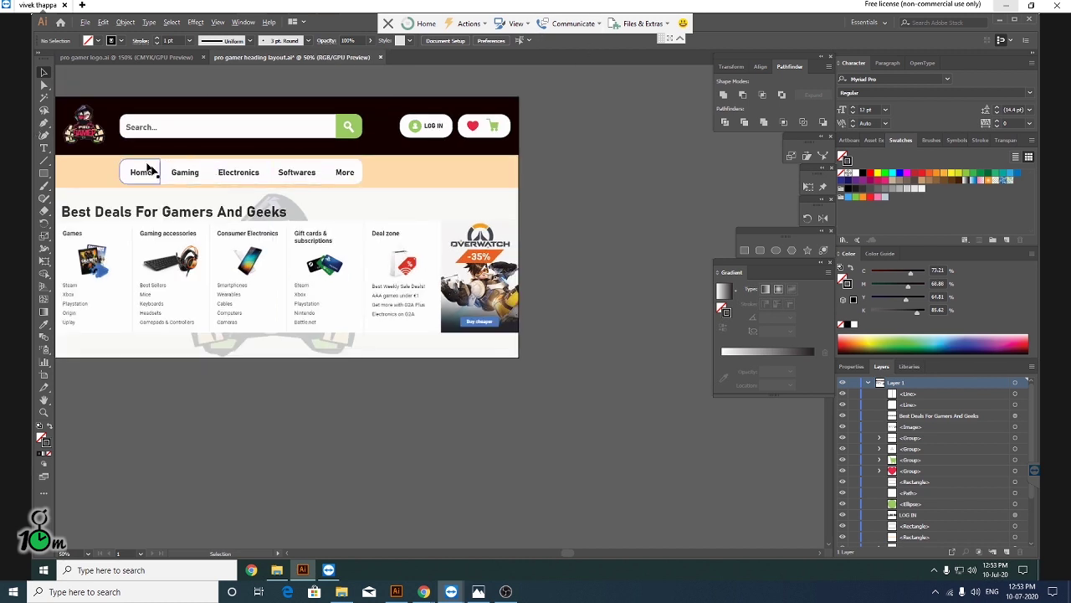
pyautogui.scroll(2, 147, 170)
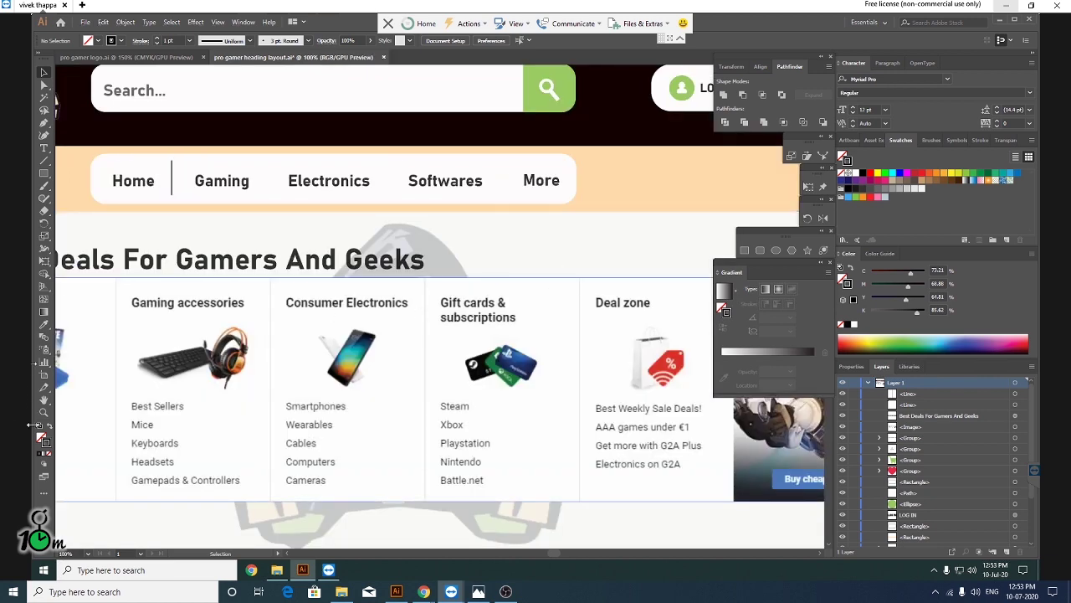
pyautogui.click(44, 400)
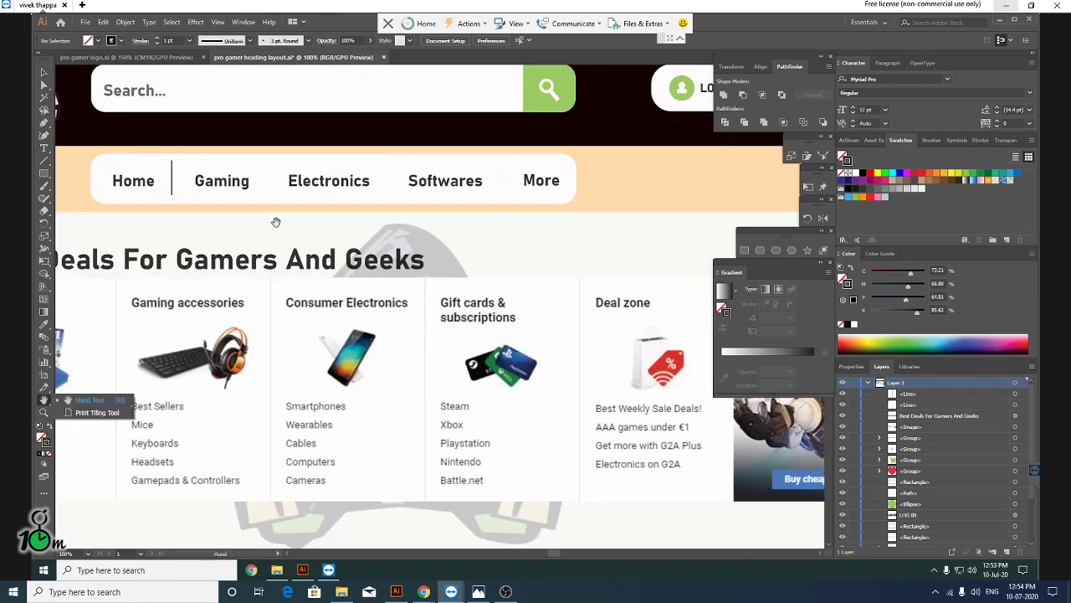
pyautogui.moveTo(276, 221)
pyautogui.mouseDown()
pyautogui.moveTo(389, 331)
pyautogui.moveTo(373, 321)
pyautogui.mouseUp()
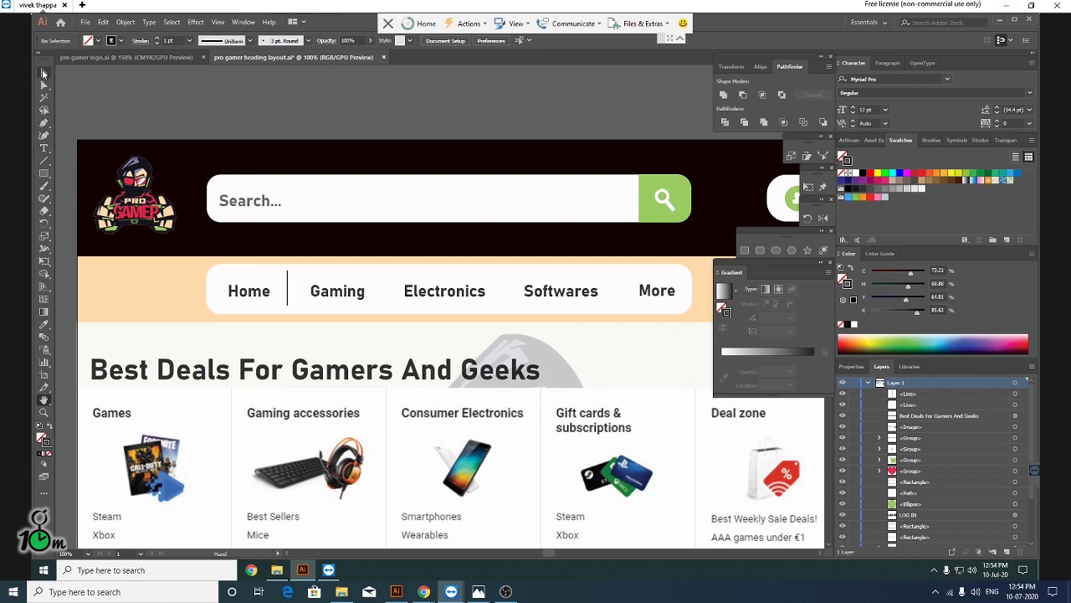
# - Copy the divider to sit between Gaming and Electronics, undoing the extra copy after Electronics
pyautogui.click(44, 74)
pyautogui.click(290, 289)
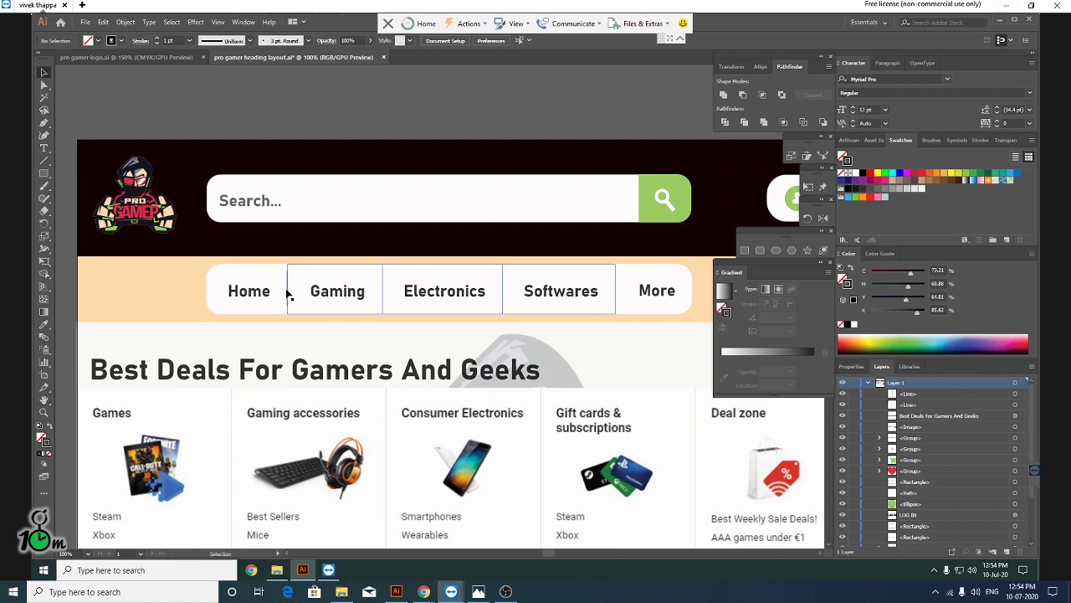
pyautogui.click(302, 98)
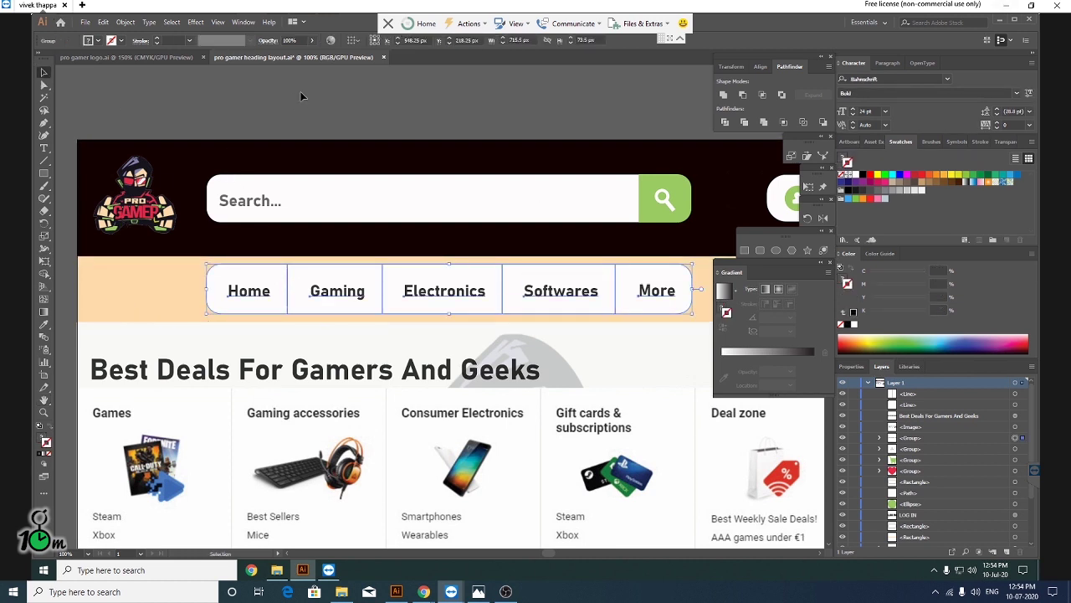
pyautogui.click(288, 282)
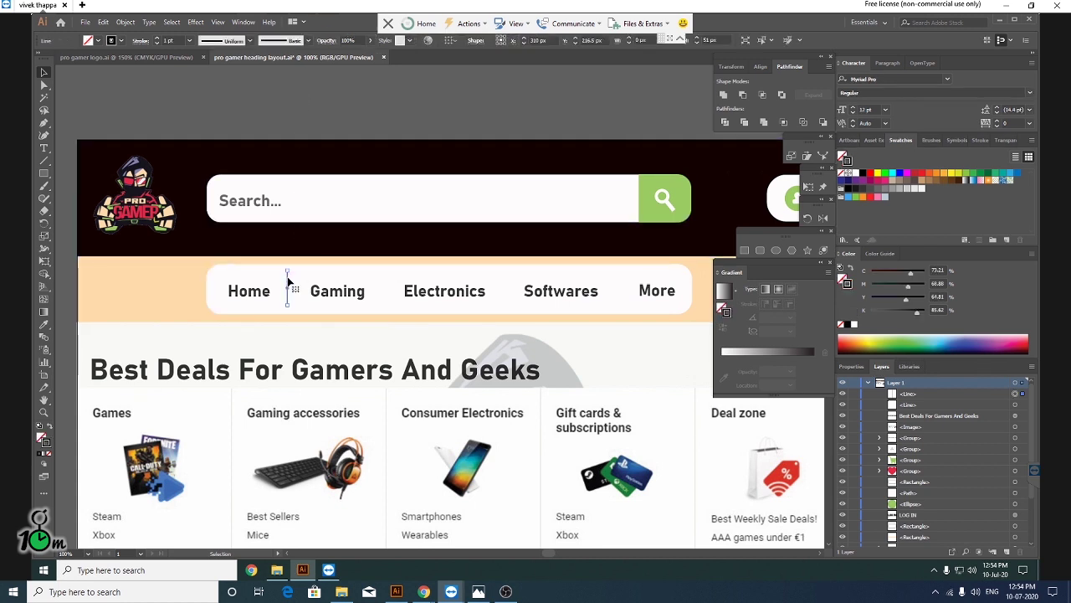
pyautogui.moveTo(288, 282); pyautogui.dragTo(387, 285)
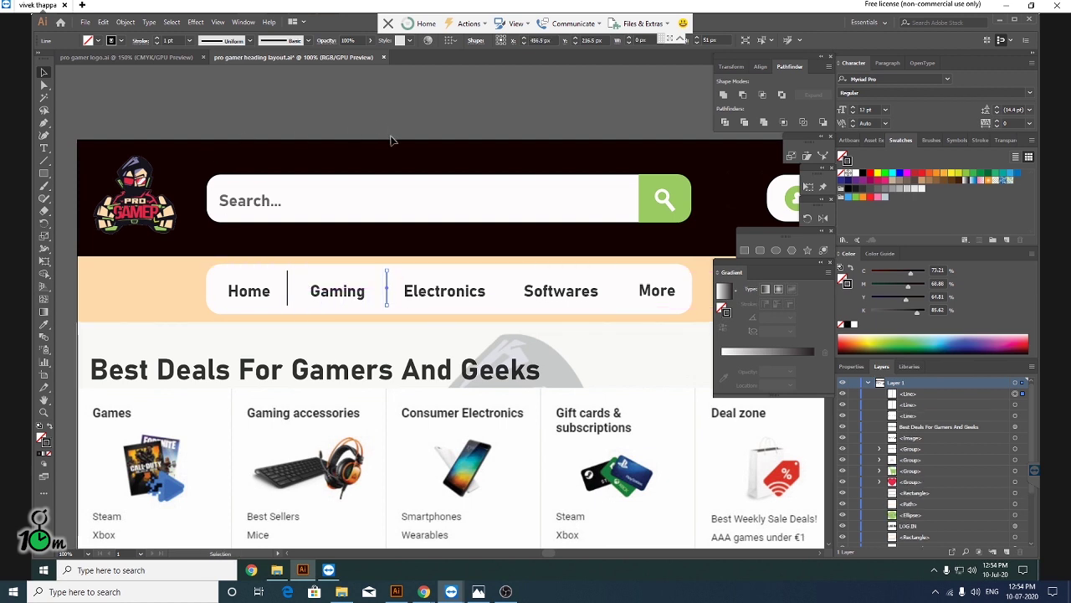
pyautogui.press('a')
pyautogui.hotkey('ctrl', 'd')
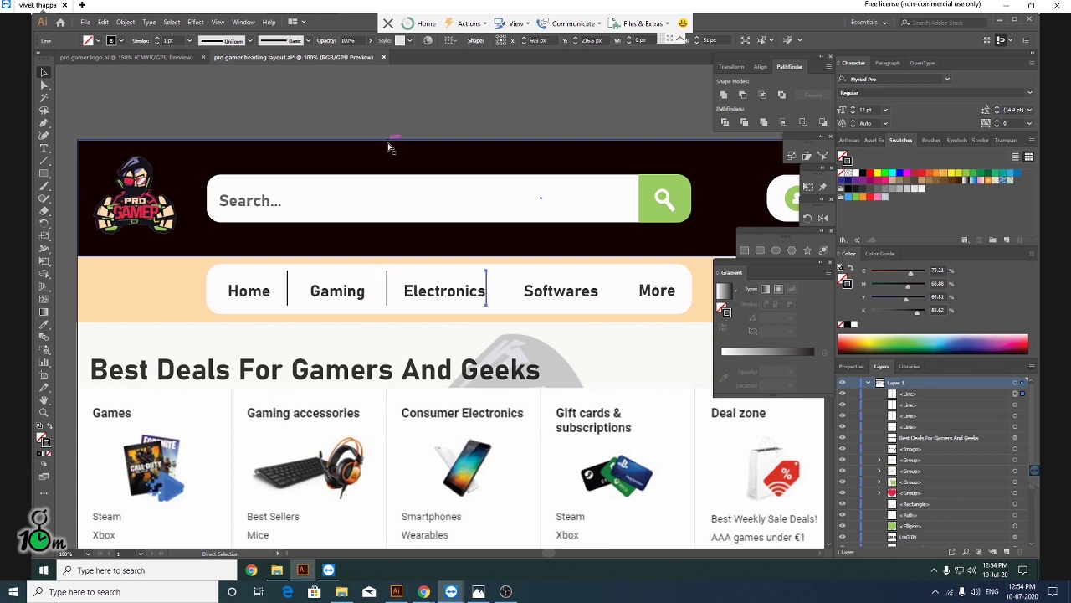
pyautogui.press('v')
pyautogui.hotkey('ctrl', 'z')
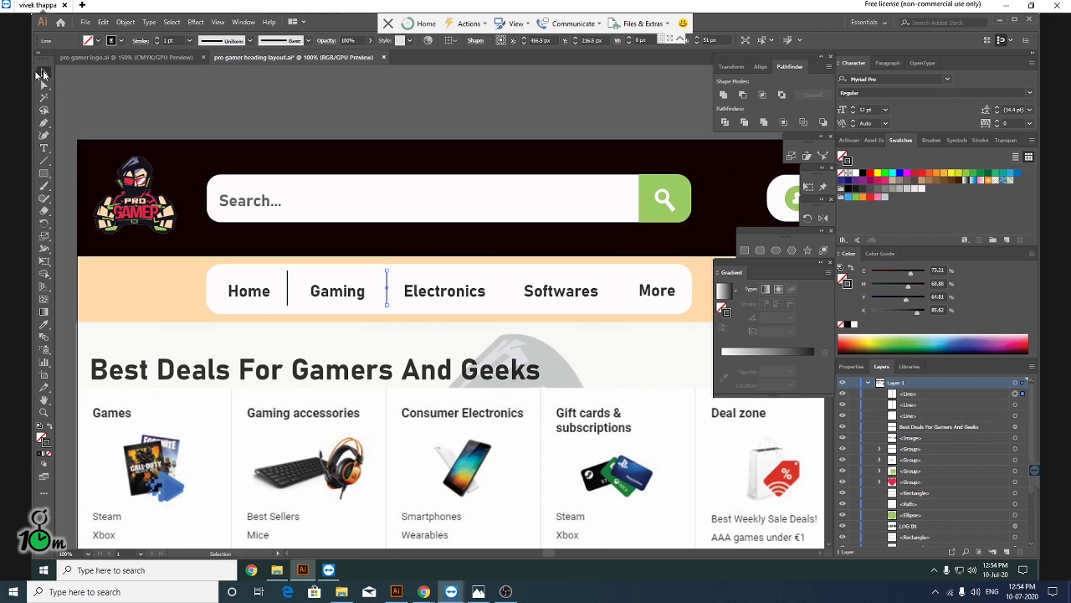
pyautogui.click(401, 124)
pyautogui.scroll(-1, 436, 228)
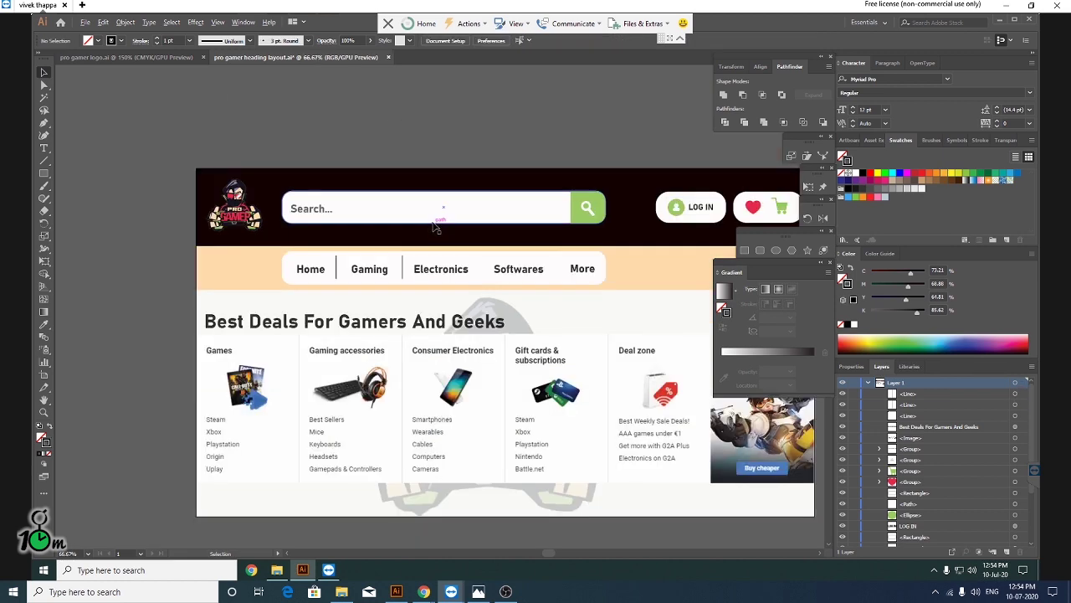
# - Inside the nav group, eyedropper the search button's green onto the Home text, then exit isolation
pyautogui.click(336, 267)
pyautogui.scroll(1, 323, 297)
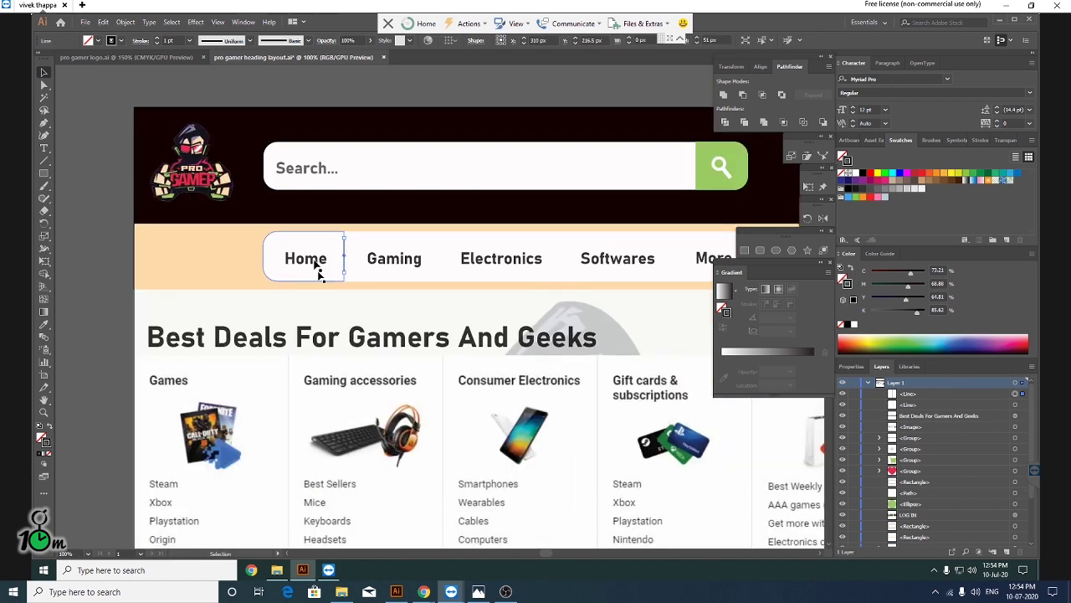
pyautogui.click(308, 261)
pyautogui.doubleClick(306, 263)
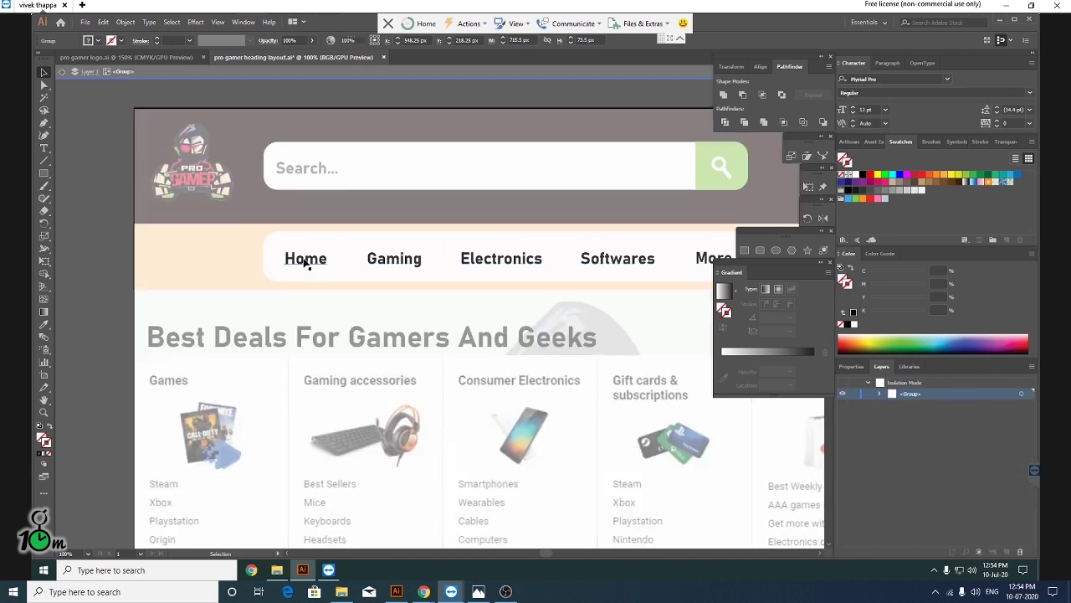
pyautogui.click(311, 262)
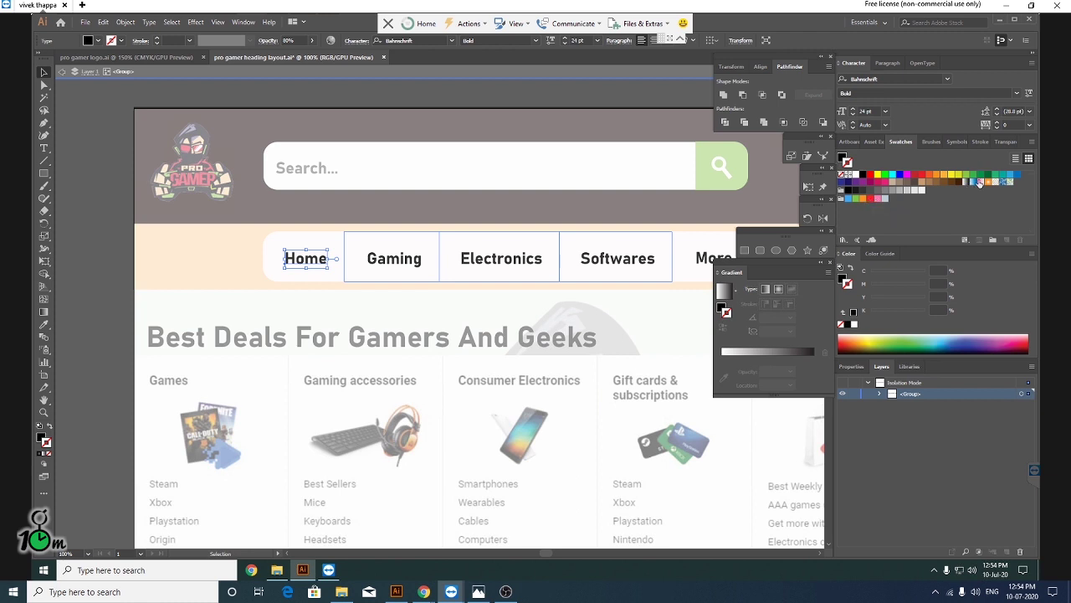
pyautogui.press('i')
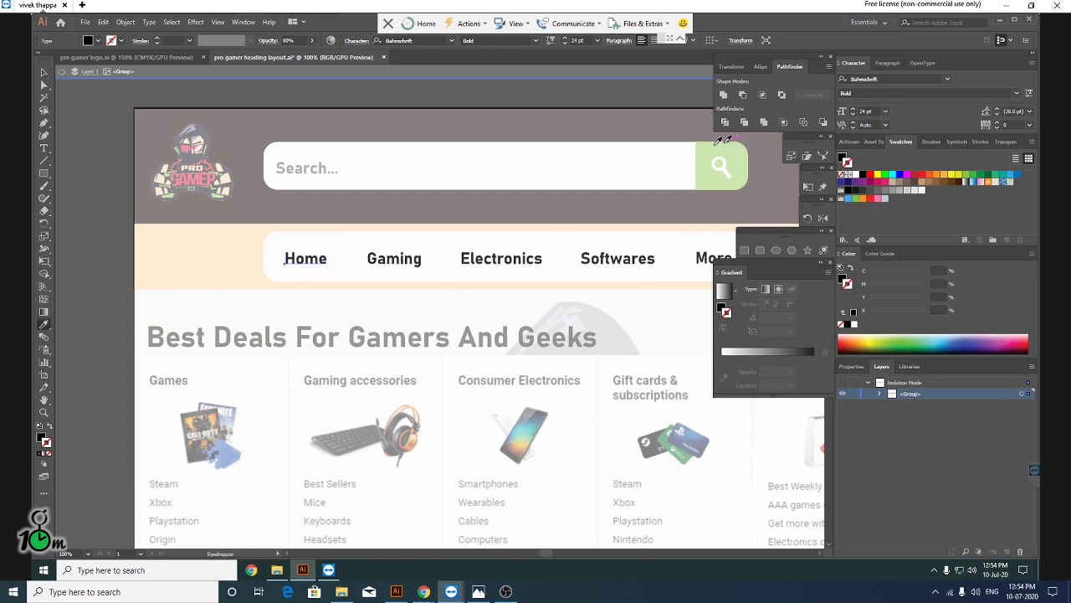
pyautogui.click(712, 146)
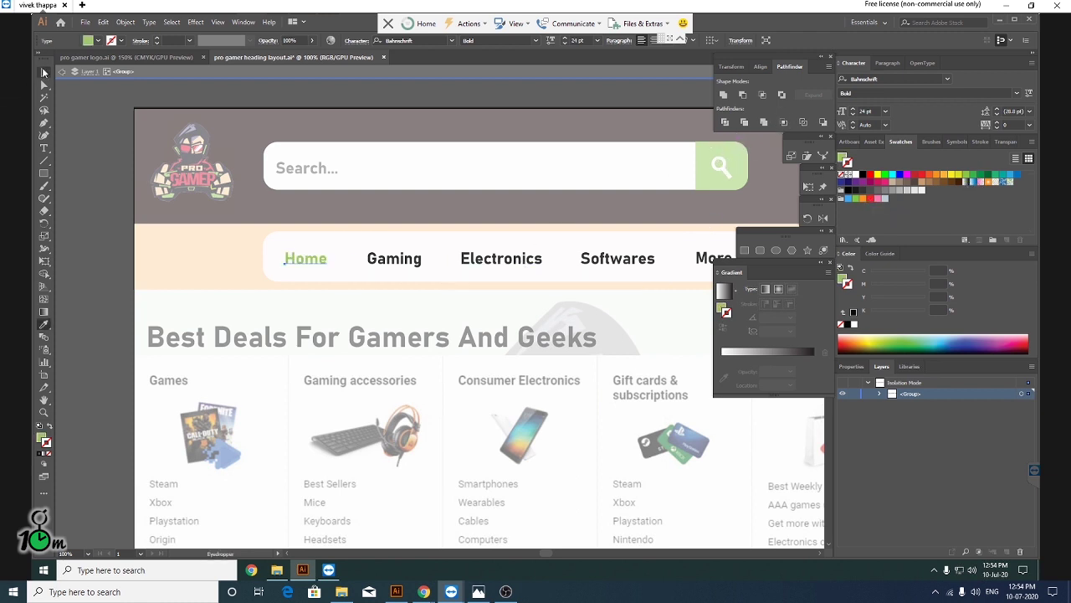
pyautogui.click(45, 72)
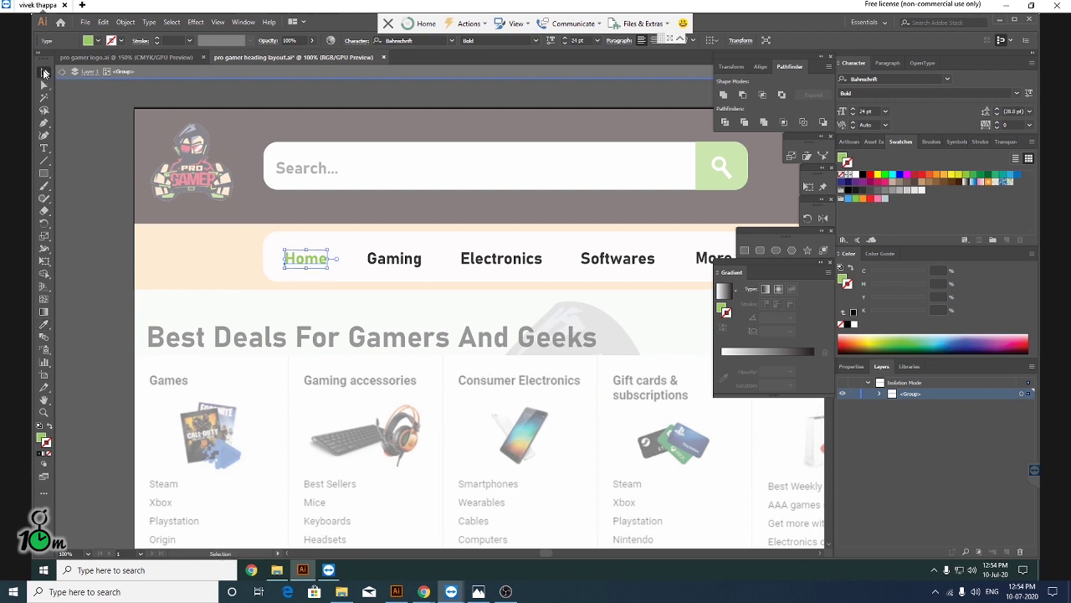
pyautogui.doubleClick(101, 269)
pyautogui.keyDown('alt'); pyautogui.scroll(-1, 114, 256); pyautogui.keyUp('alt')
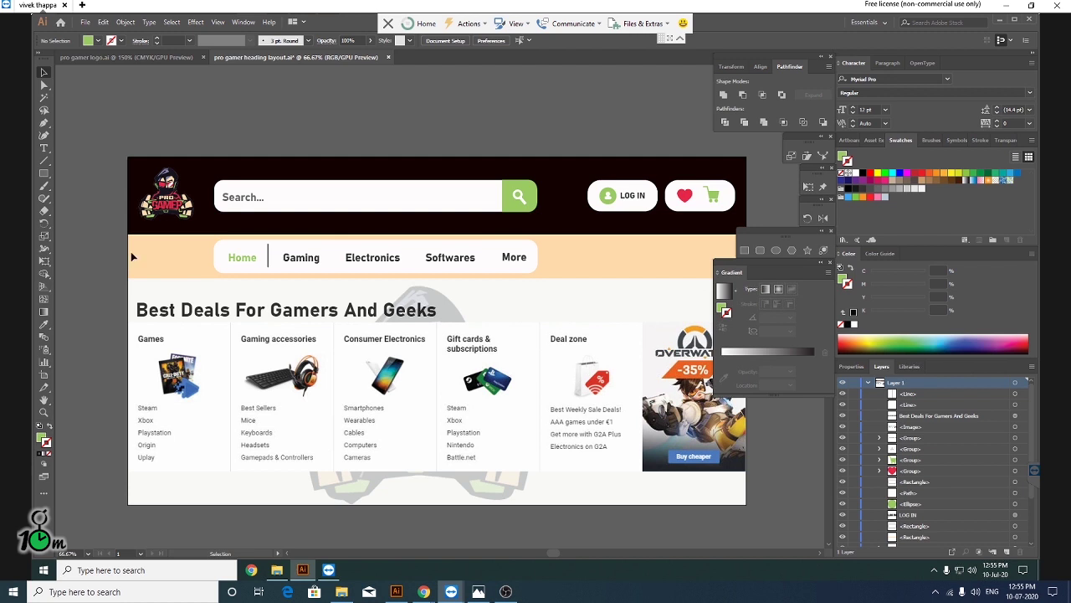
pyautogui.click(236, 313)
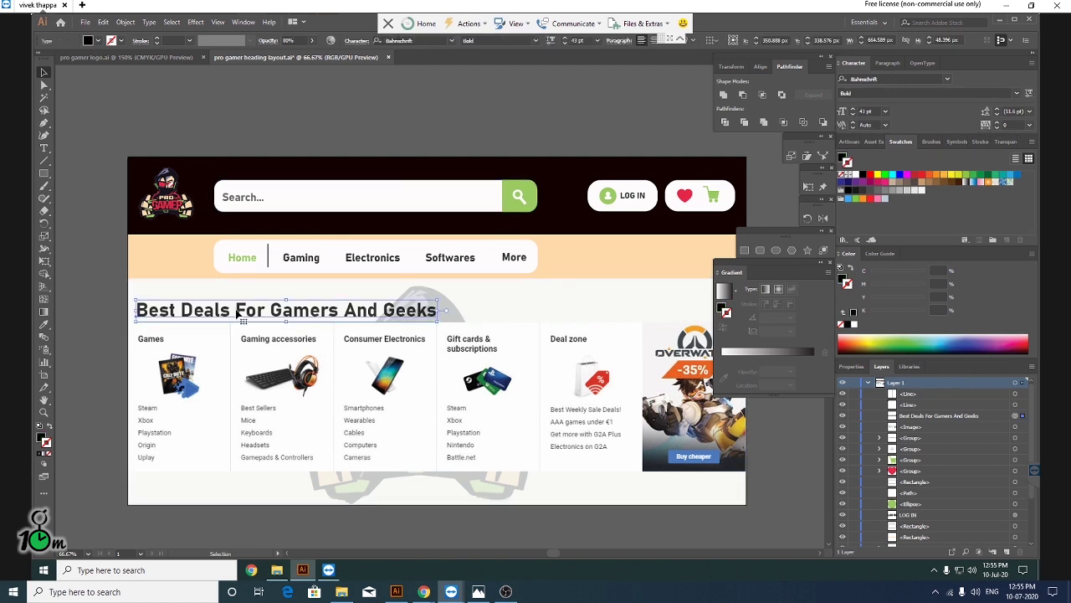
pyautogui.click(391, 124)
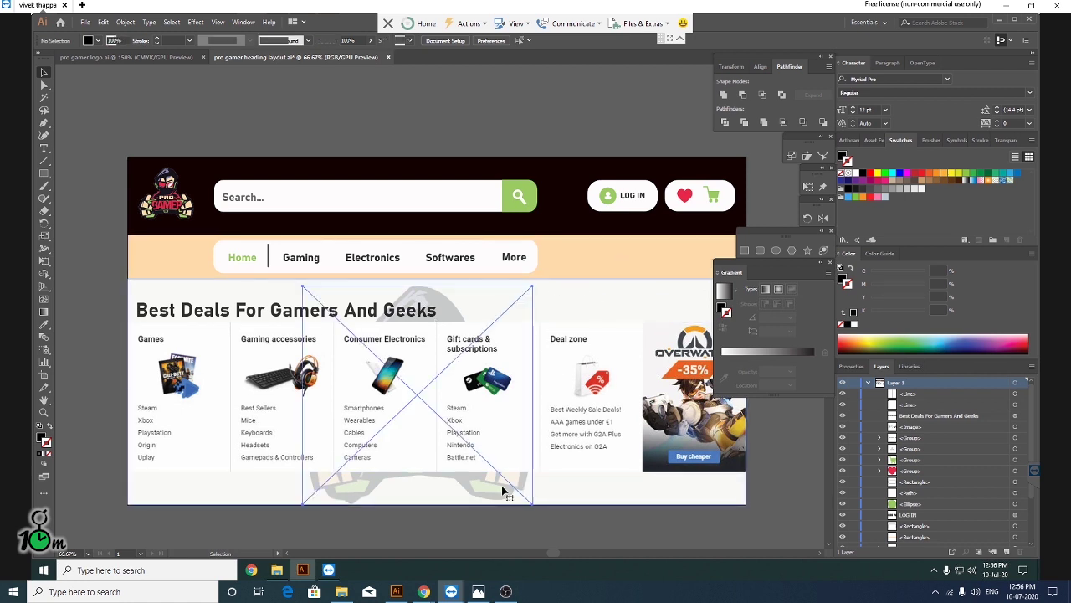
pyautogui.click(503, 490)
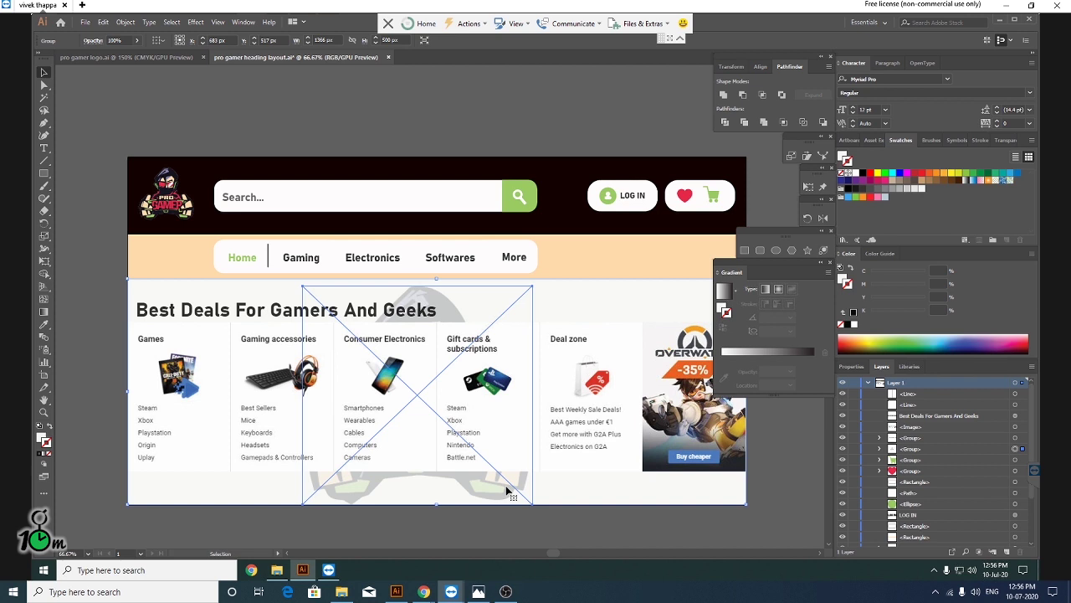
pyautogui.click(484, 95)
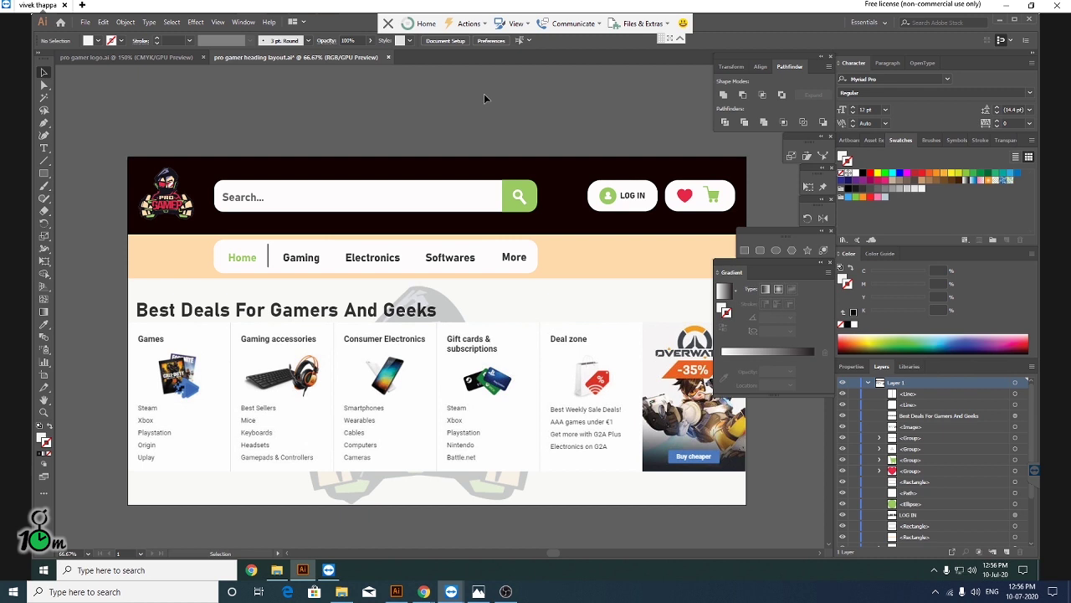
pyautogui.click(494, 492)
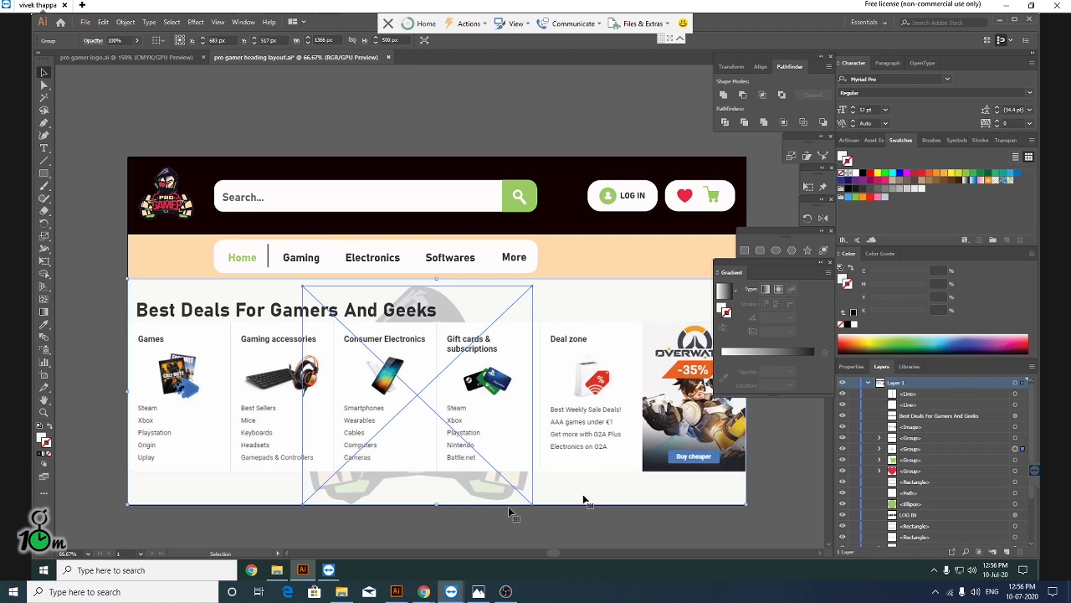
pyautogui.click(512, 456)
pyautogui.click(512, 457)
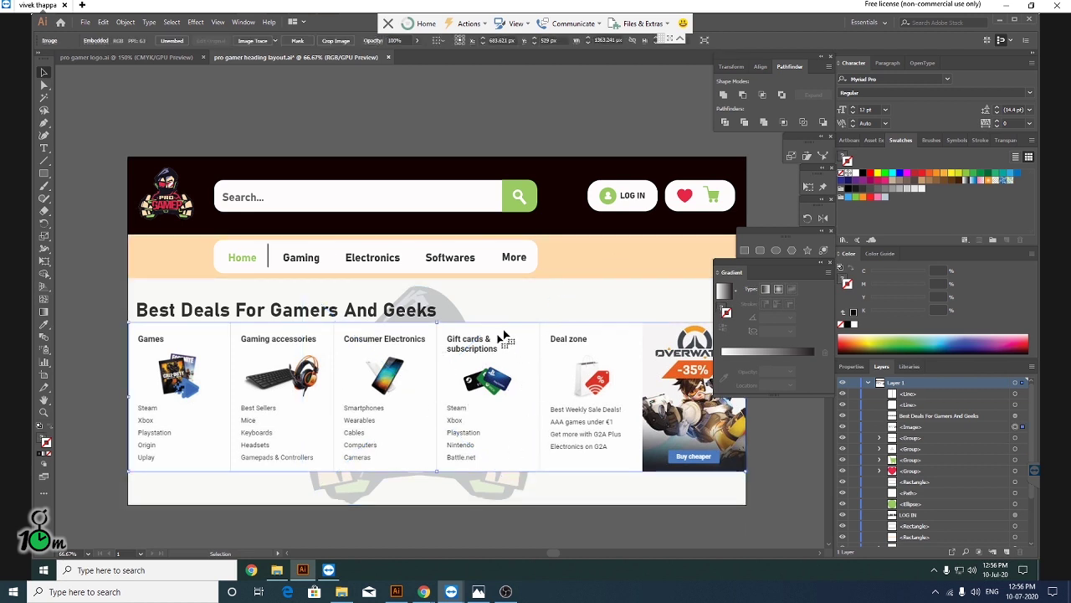
pyautogui.click(611, 503)
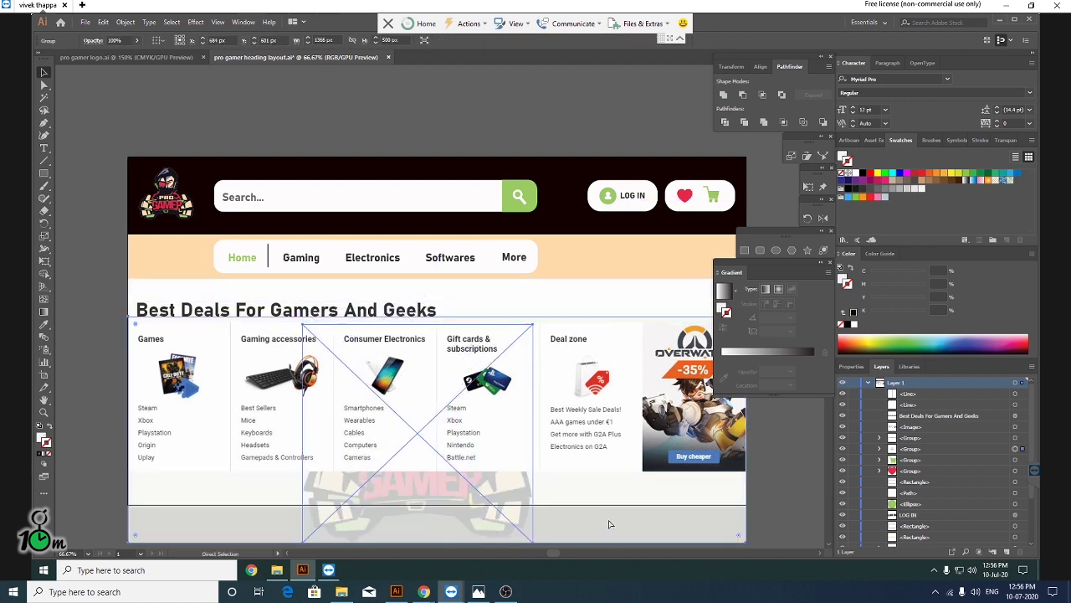
pyautogui.moveTo(609, 524); pyautogui.dragTo(608, 484)
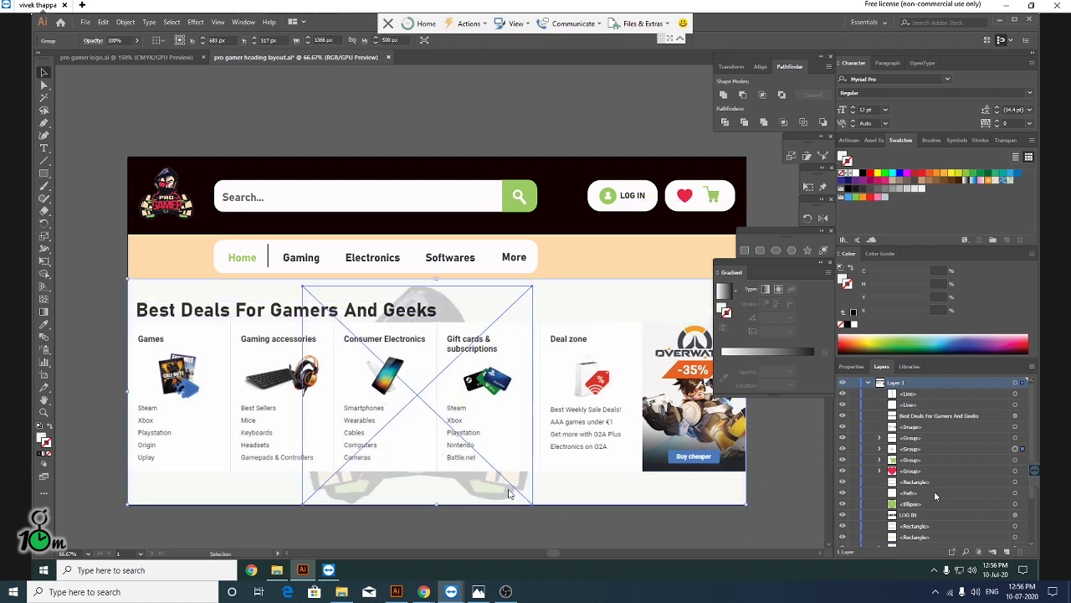
pyautogui.click(880, 448)
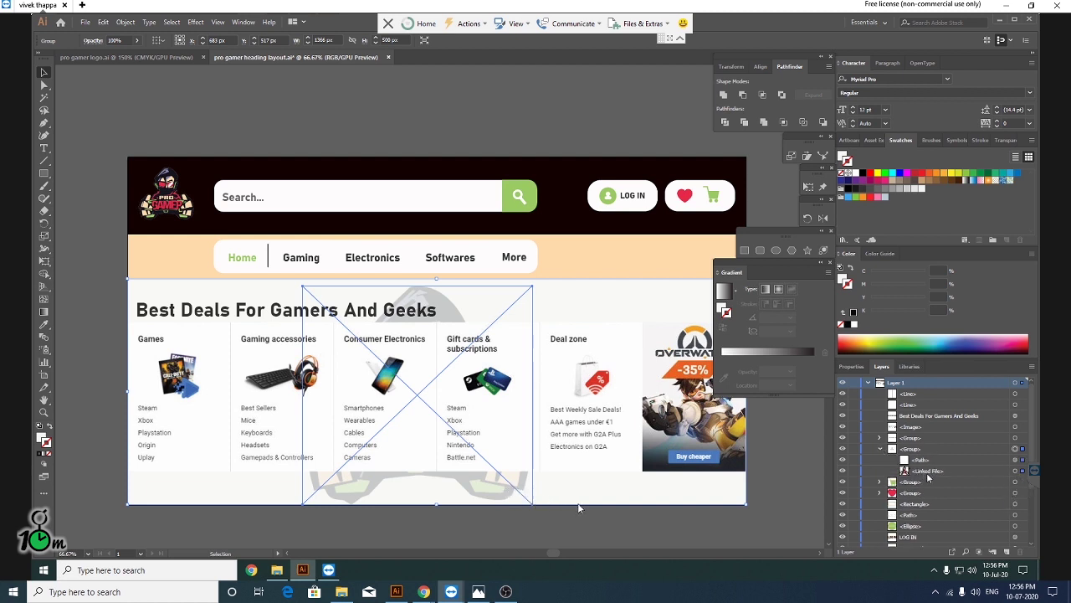
pyautogui.click(1015, 471)
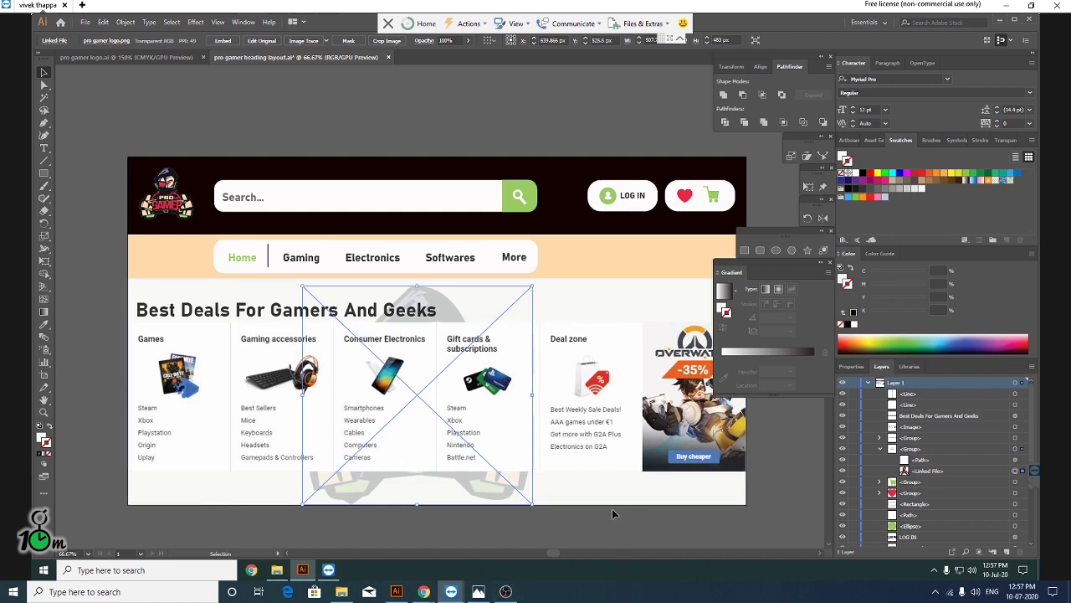
pyautogui.scroll(-1, 616, 498)
pyautogui.scroll(-2, 622, 478)
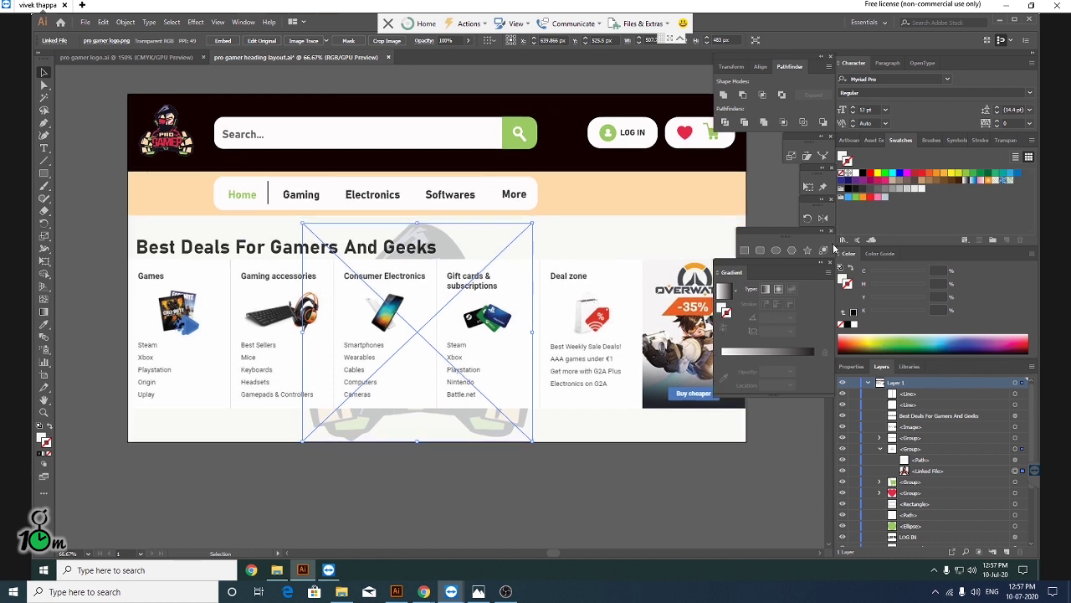
pyautogui.scroll(5, 471, 359)
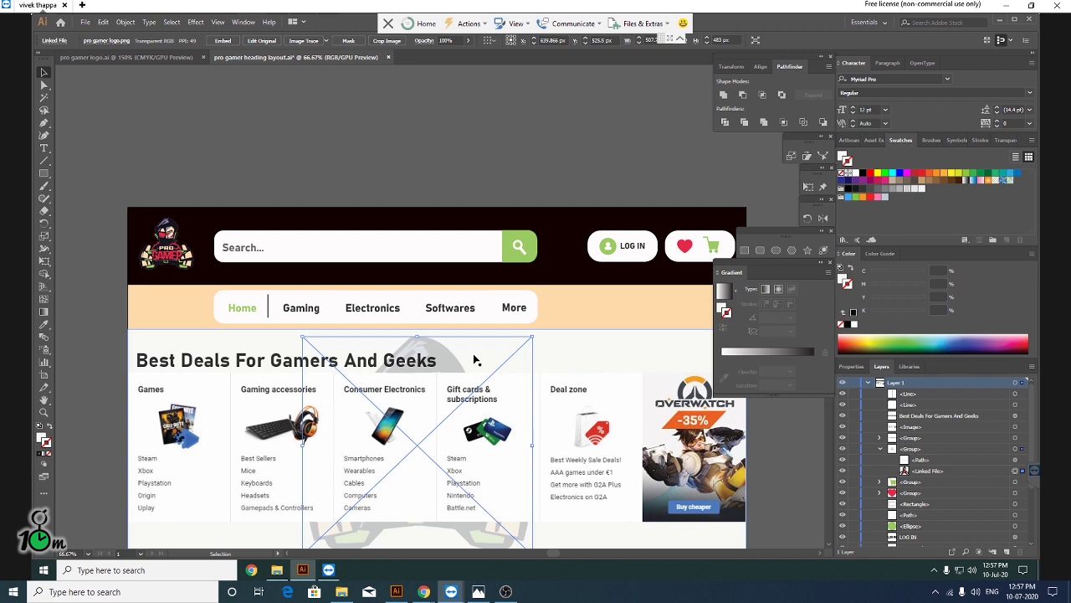
pyautogui.scroll(-1, 474, 359)
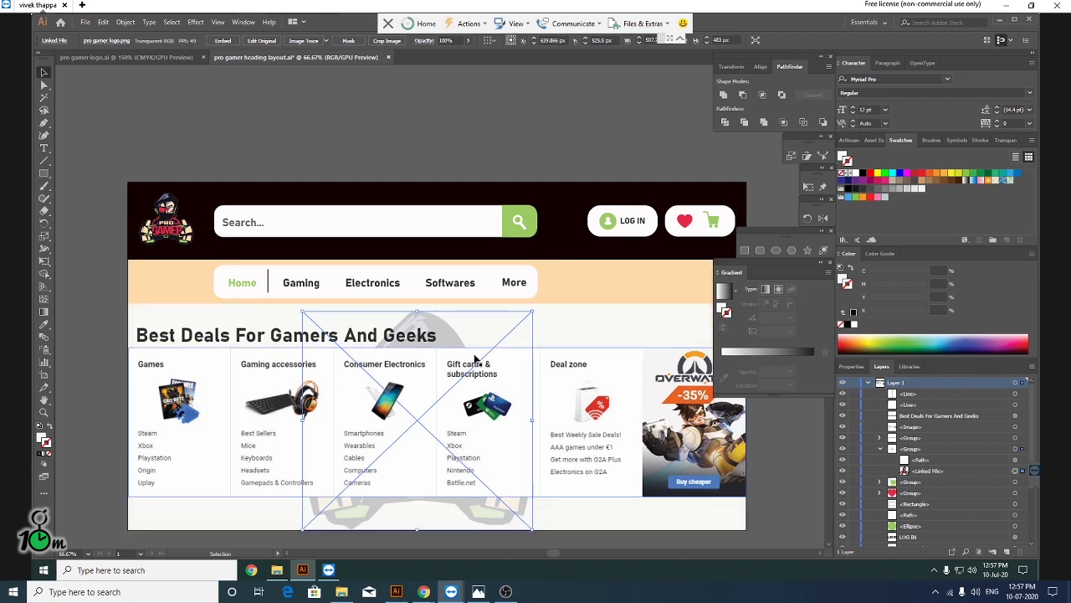
pyautogui.click(502, 101)
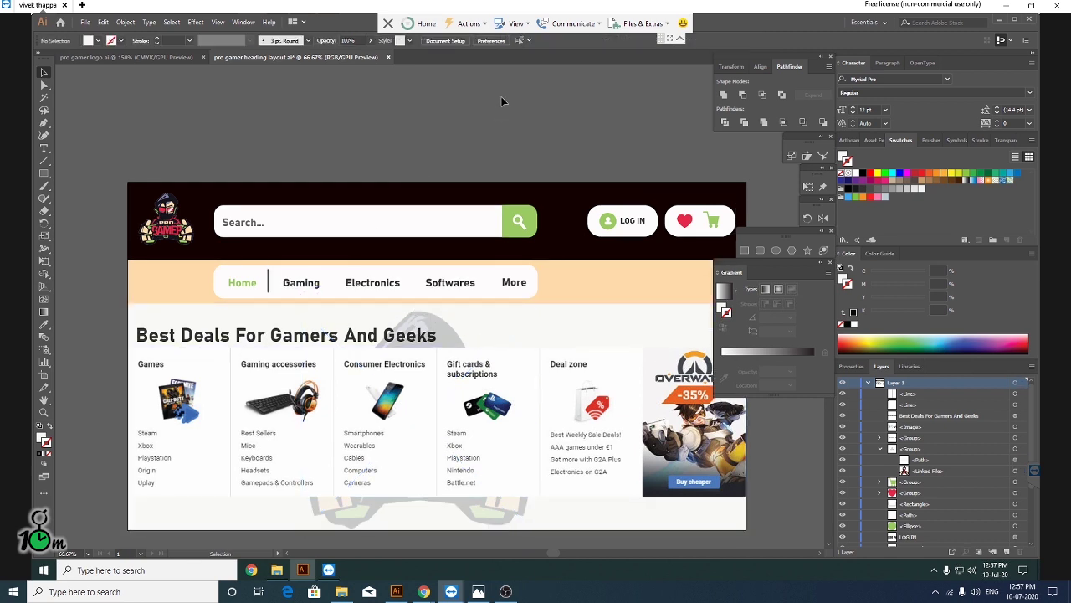
pyautogui.click(494, 520)
pyautogui.press('ctrl')
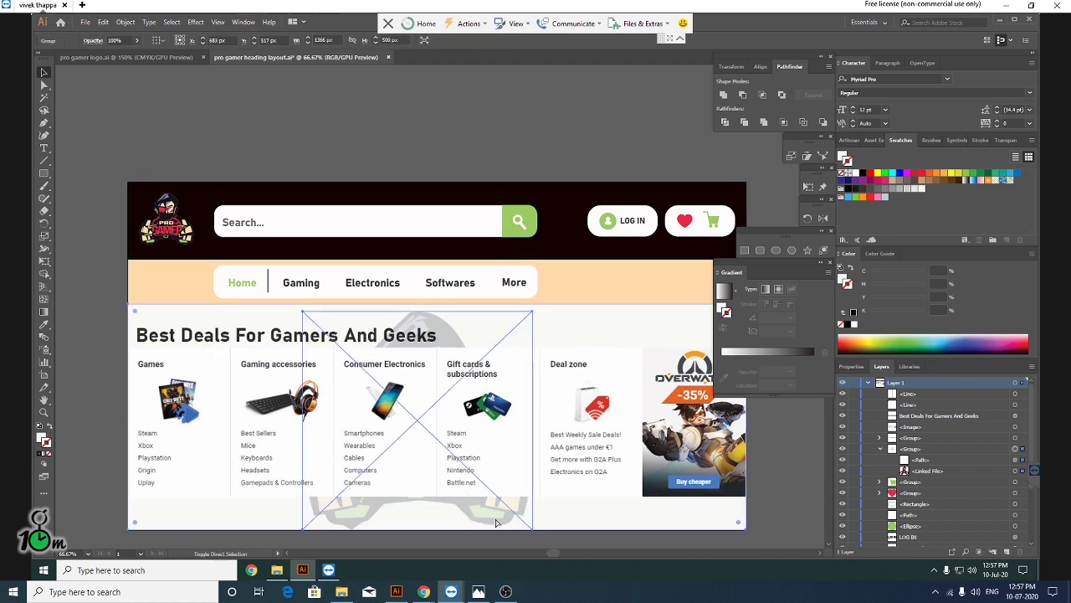
pyautogui.hotkey('ctrl', 'shift', ']')
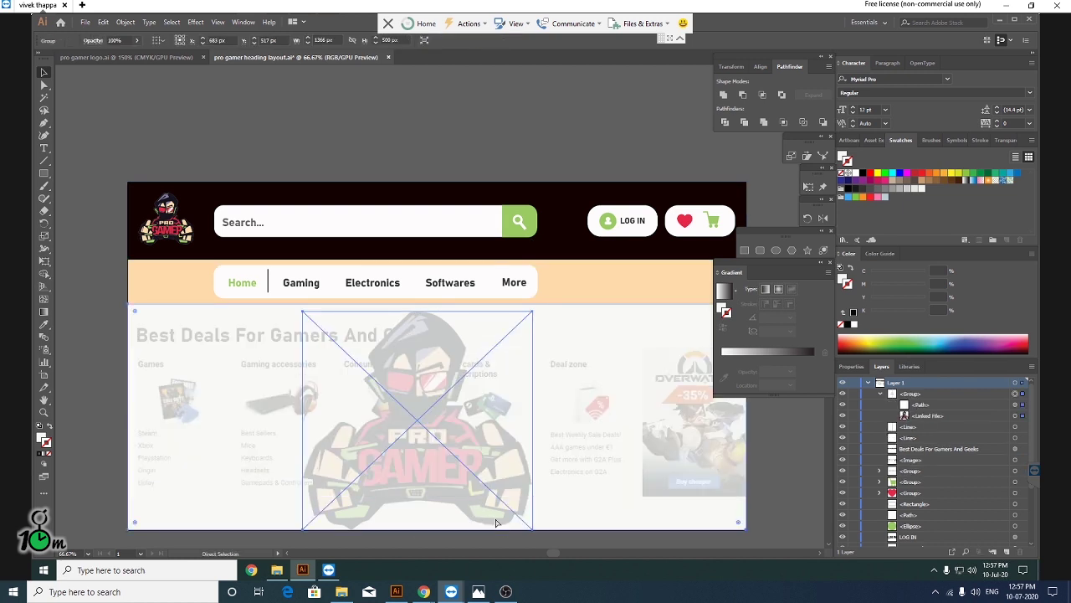
pyautogui.hotkey('ctrl', 'z')
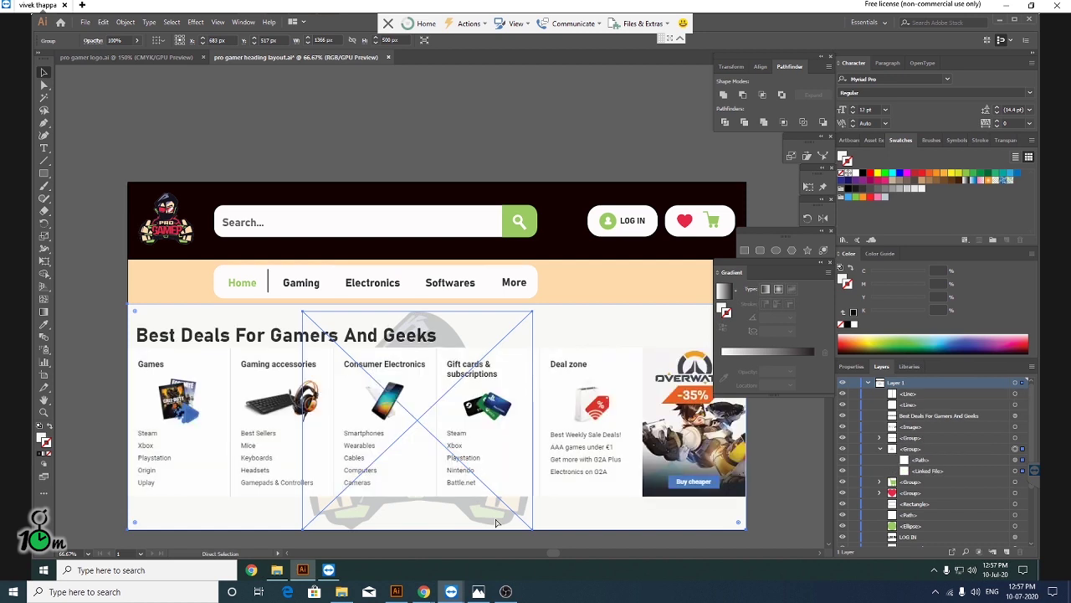
pyautogui.click(402, 115)
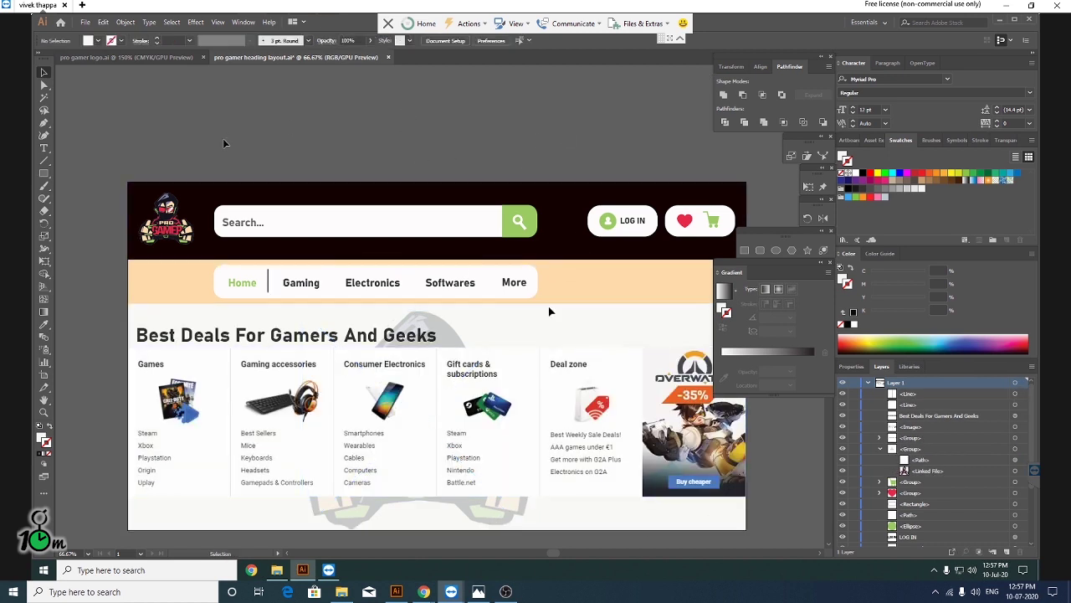
pyautogui.scroll(-1, 469, 435)
pyautogui.scroll(-3, 572, 348)
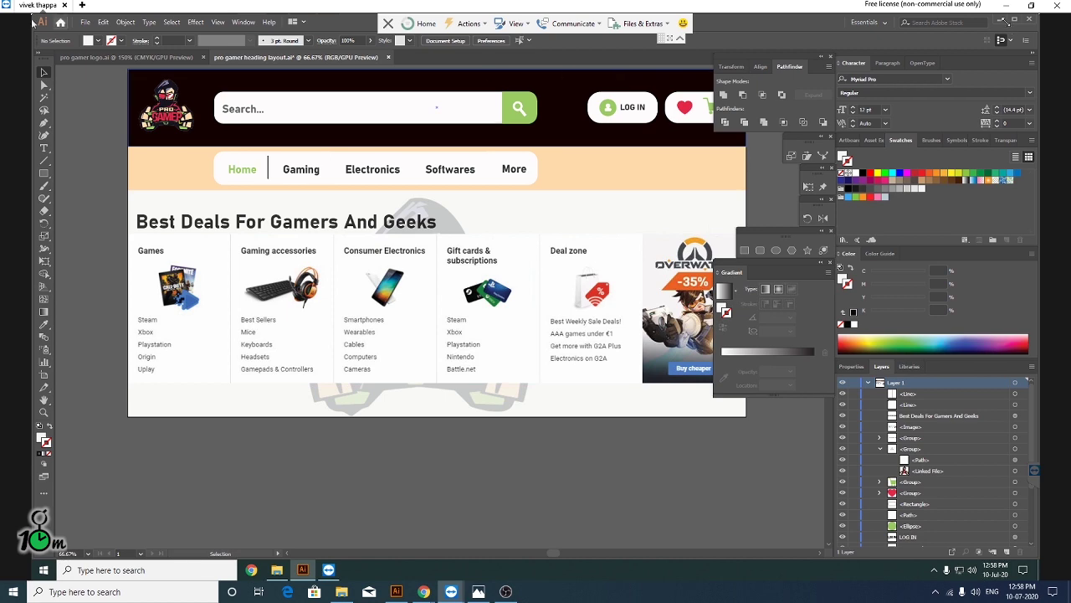
# - Save the Illustrator layout and minimize Illustrator and the folder window to reveal the desktop
pyautogui.click(85, 22)
pyautogui.click(118, 109)
pyautogui.click(999, 20)
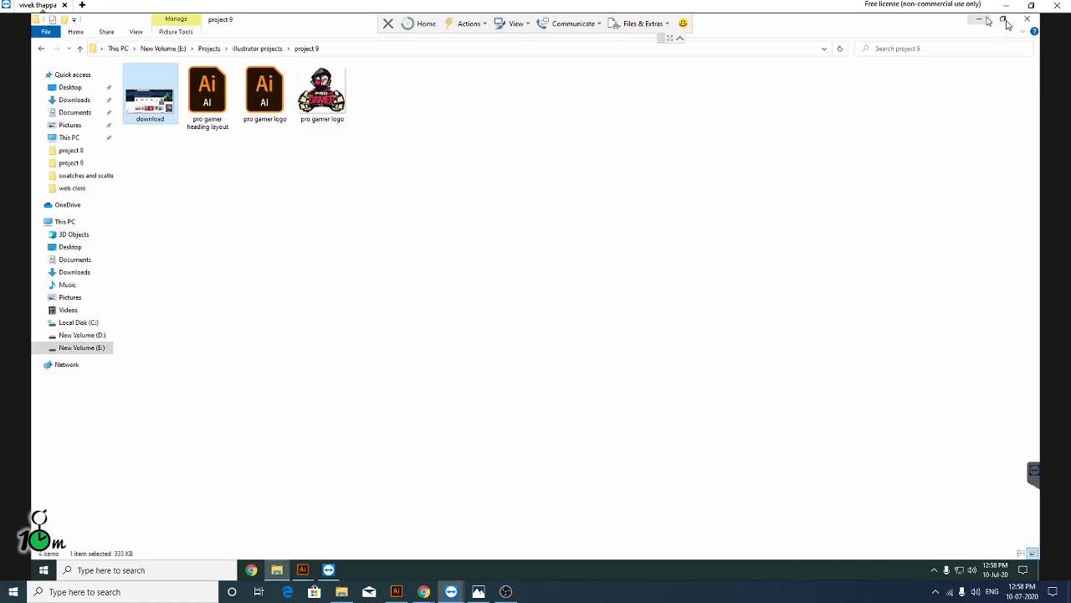
pyautogui.click(979, 20)
# - Create a New Text Document on the desktop and open it in Notepad
pyautogui.rightClick(371, 132)
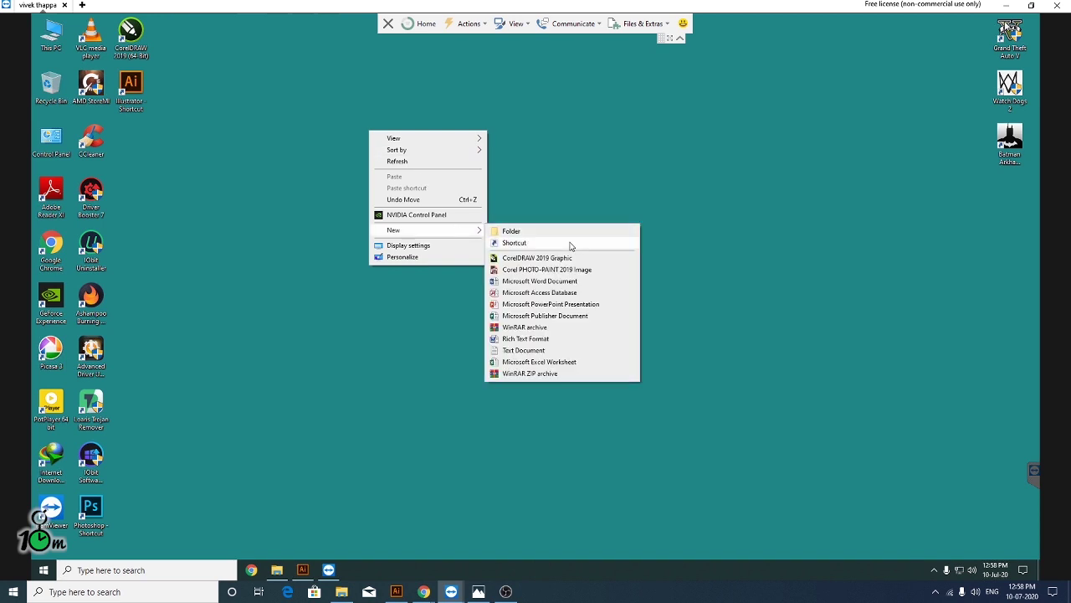
pyautogui.click(524, 350)
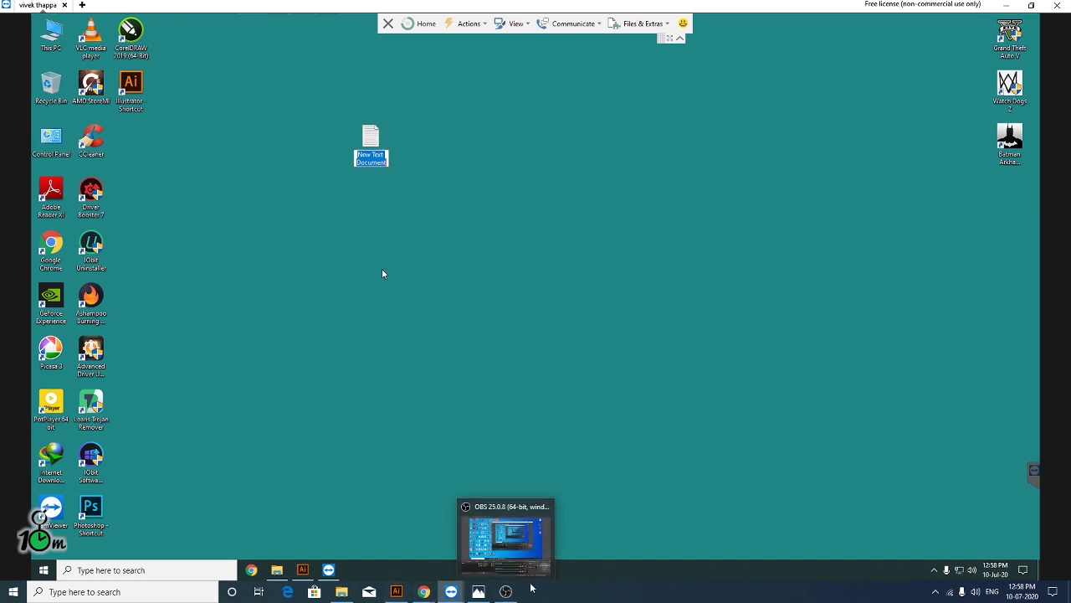
pyautogui.click(382, 268)
pyautogui.doubleClick(370, 151)
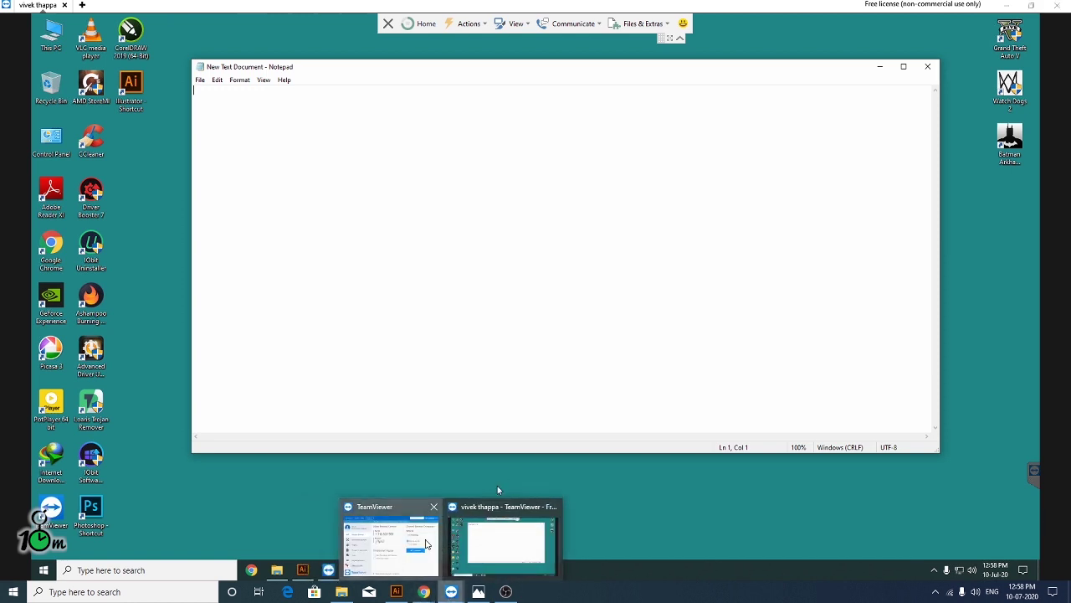
# - Paste the TeamViewer ID into the Notepad document
pyautogui.click(385, 540)
pyautogui.doubleClick(670, 150)
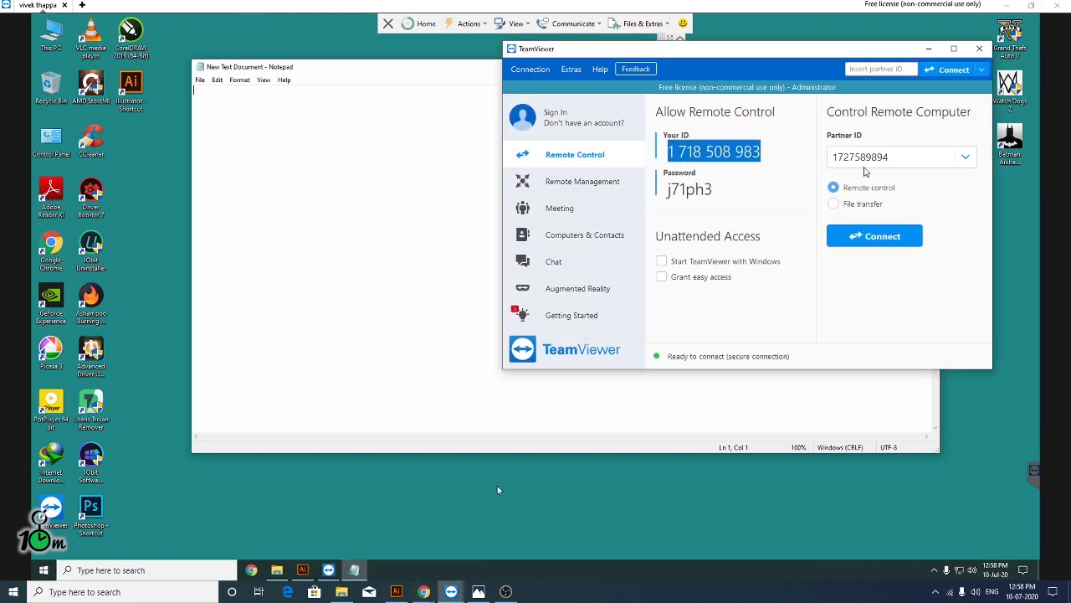
pyautogui.hotkey('ctrl', 'v')
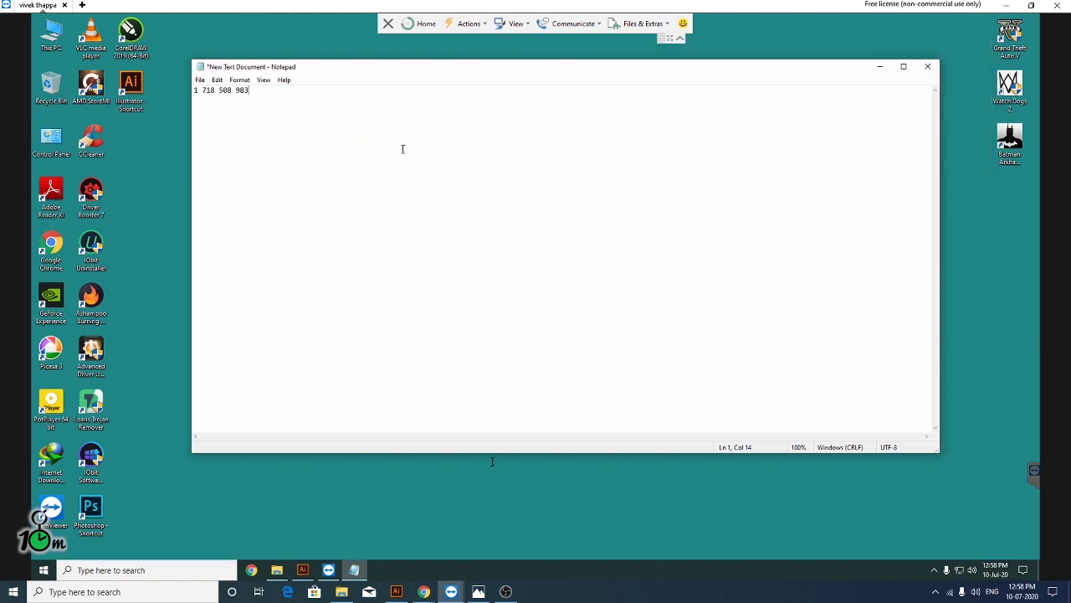
# - Paste the session password under the ID in Notepad, then end the remote session
pyautogui.click(403, 538)
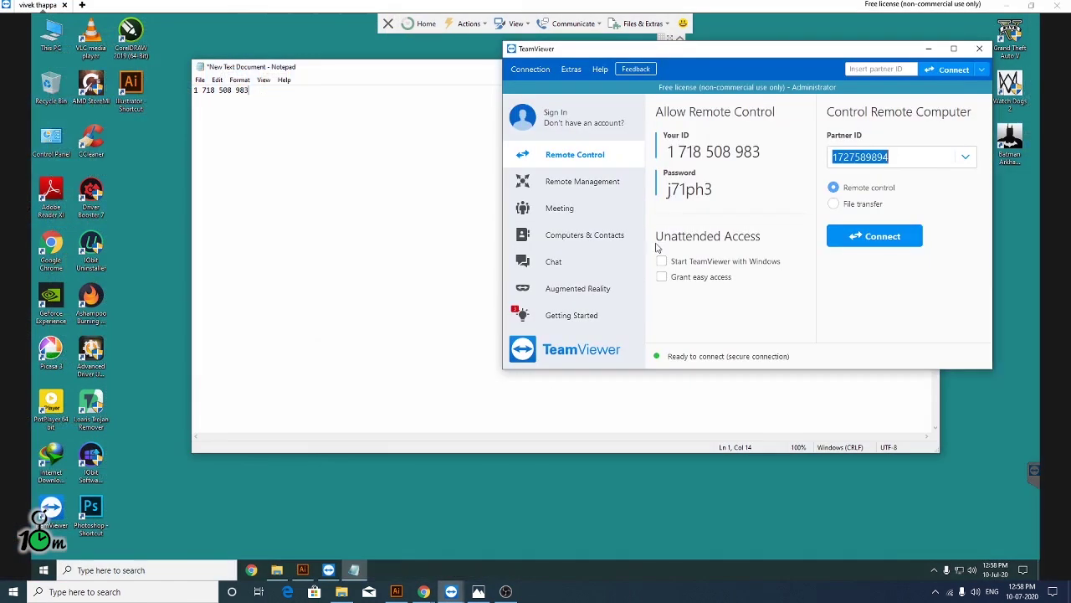
pyautogui.moveTo(667, 191); pyautogui.dragTo(765, 194)
pyautogui.hotkey('ctrl', 'c')
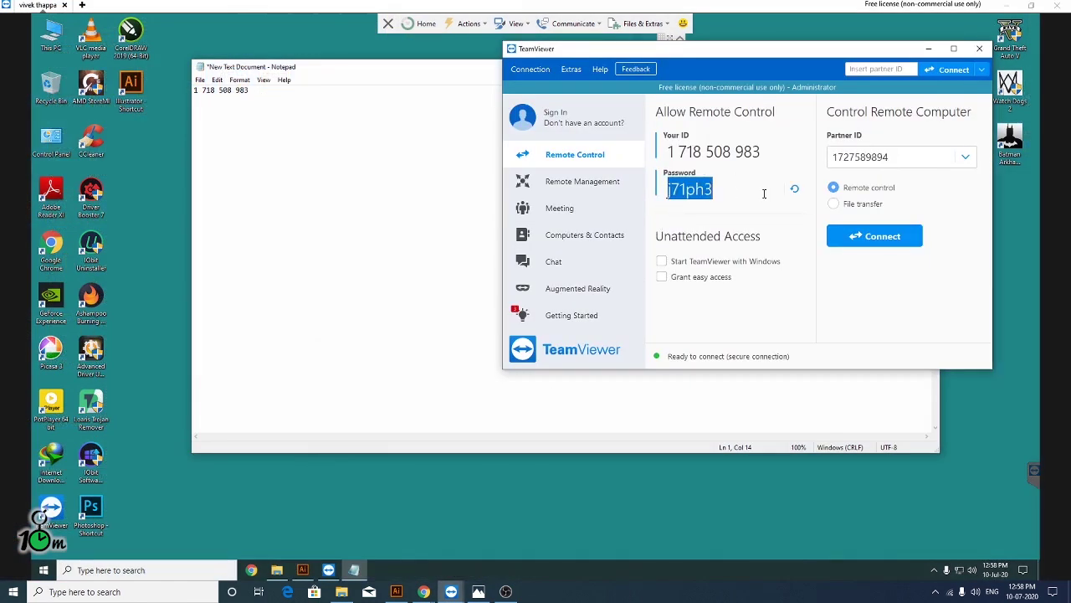
pyautogui.click(303, 130)
pyautogui.click(221, 105)
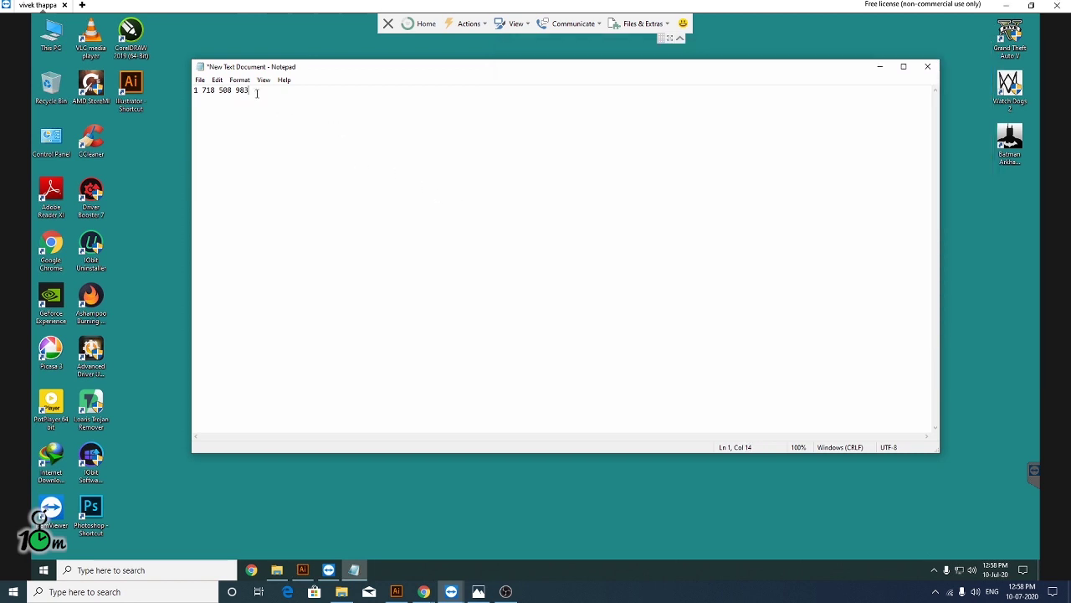
pyautogui.hotkey('ctrl', 'v')
pyautogui.click(531, 564)
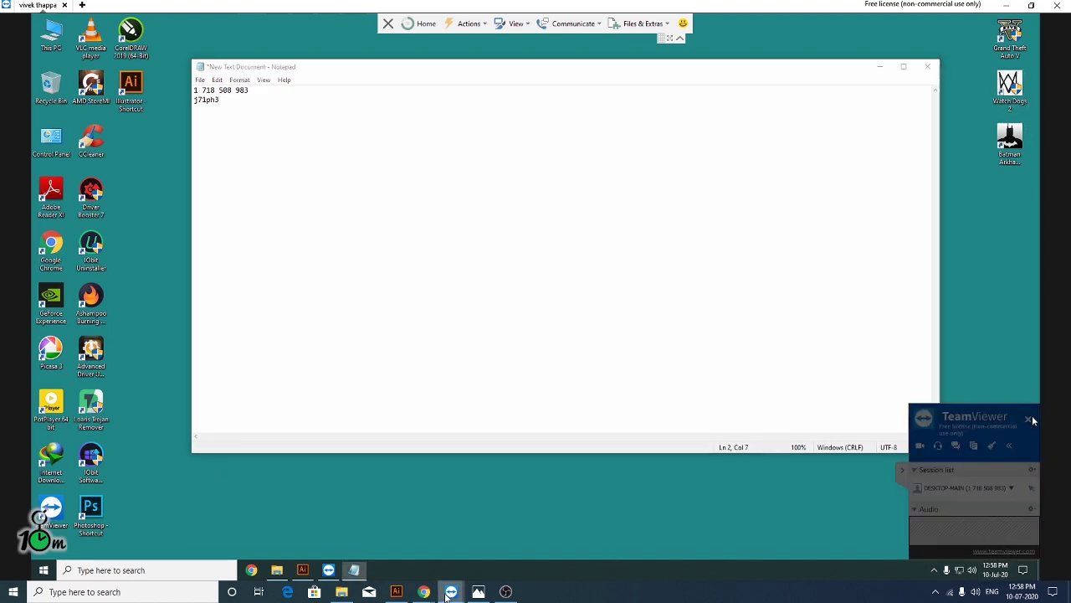
pyautogui.click(1033, 416)
# - Close the spare blank new-tab Chrome window, keeping the vine clipart image results open
pyautogui.click(637, 323)
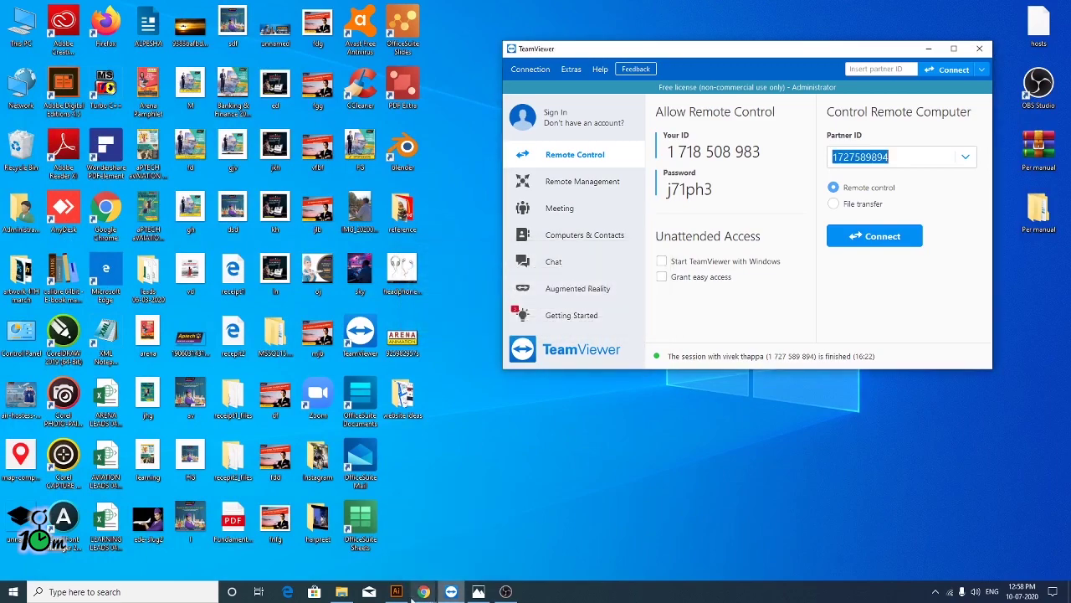
pyautogui.click(396, 592)
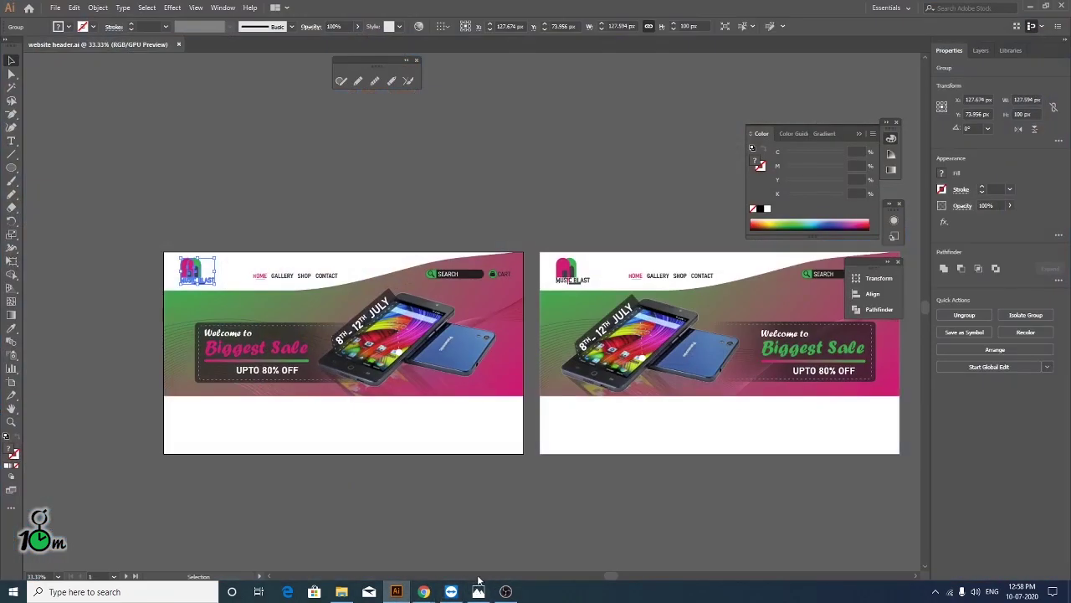
pyautogui.scroll(2, 421, 425)
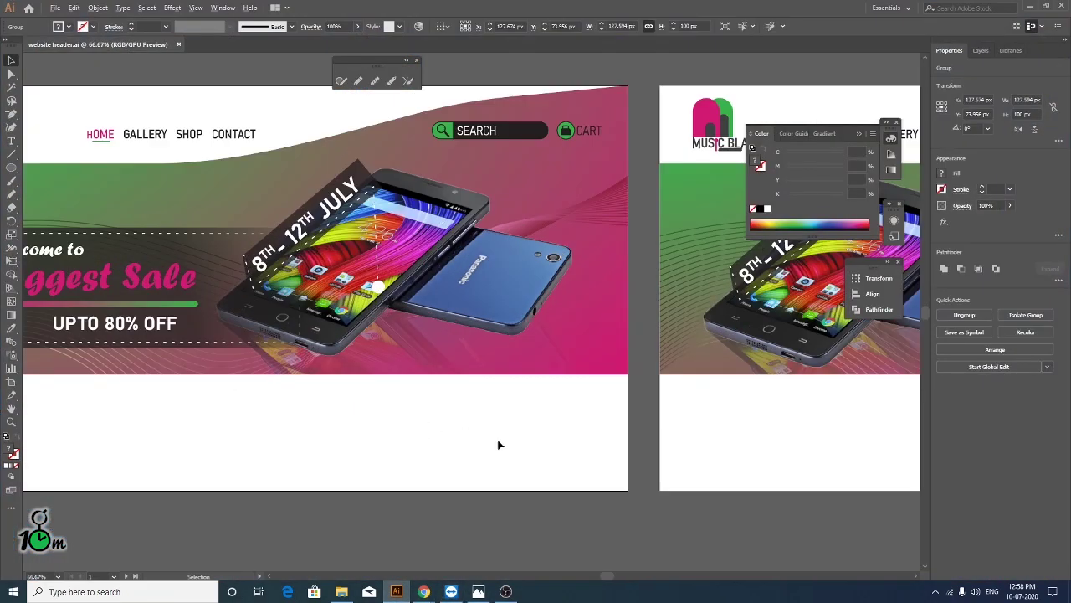
pyautogui.moveTo(424, 591)
pyautogui.click(469, 520)
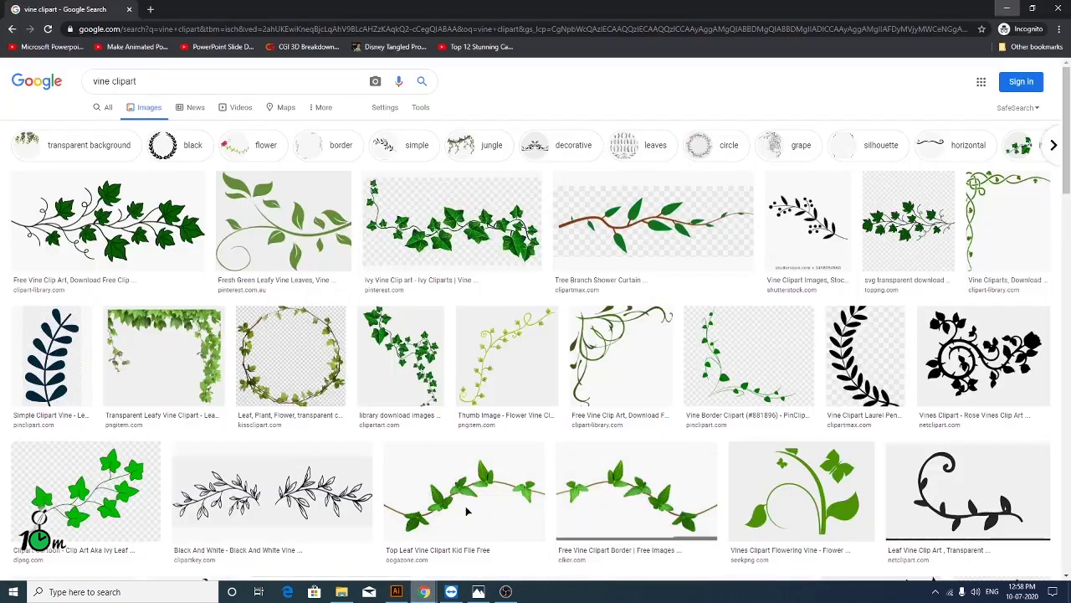
pyautogui.click(425, 591)
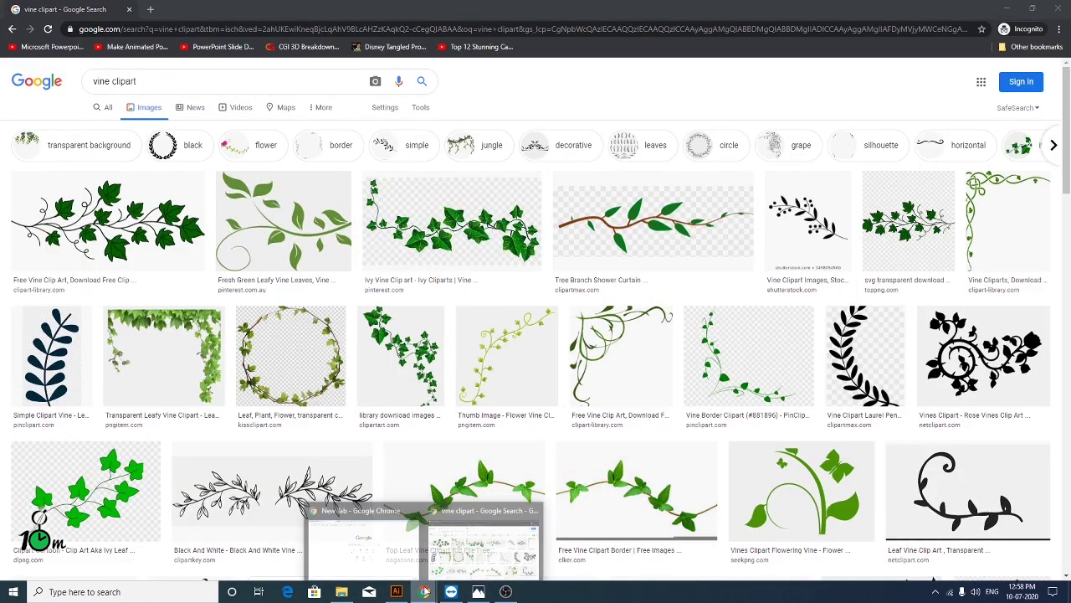
pyautogui.click(400, 531)
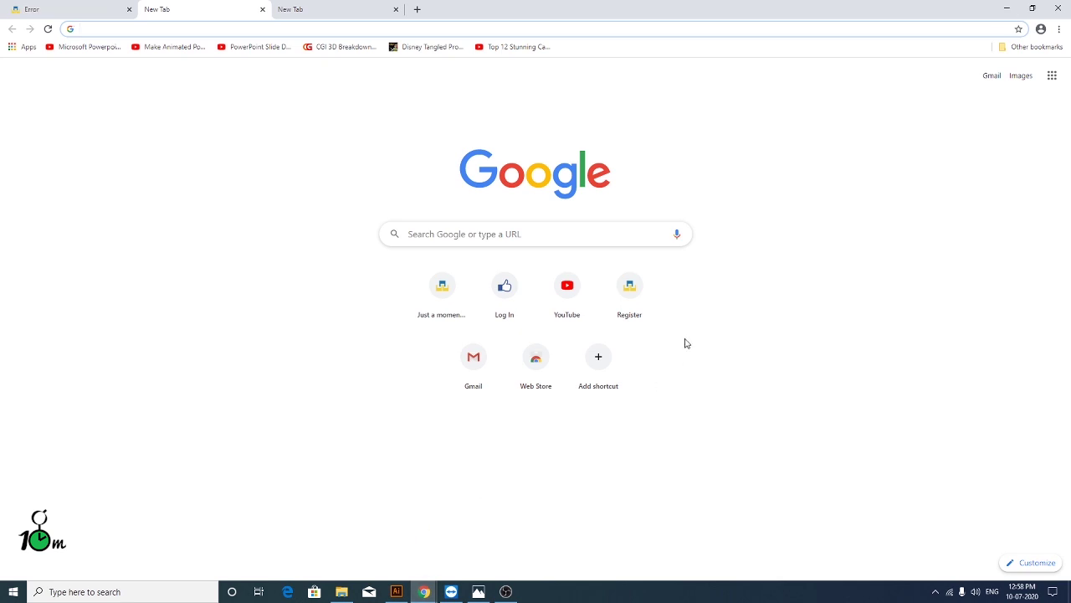
pyautogui.click(1059, 9)
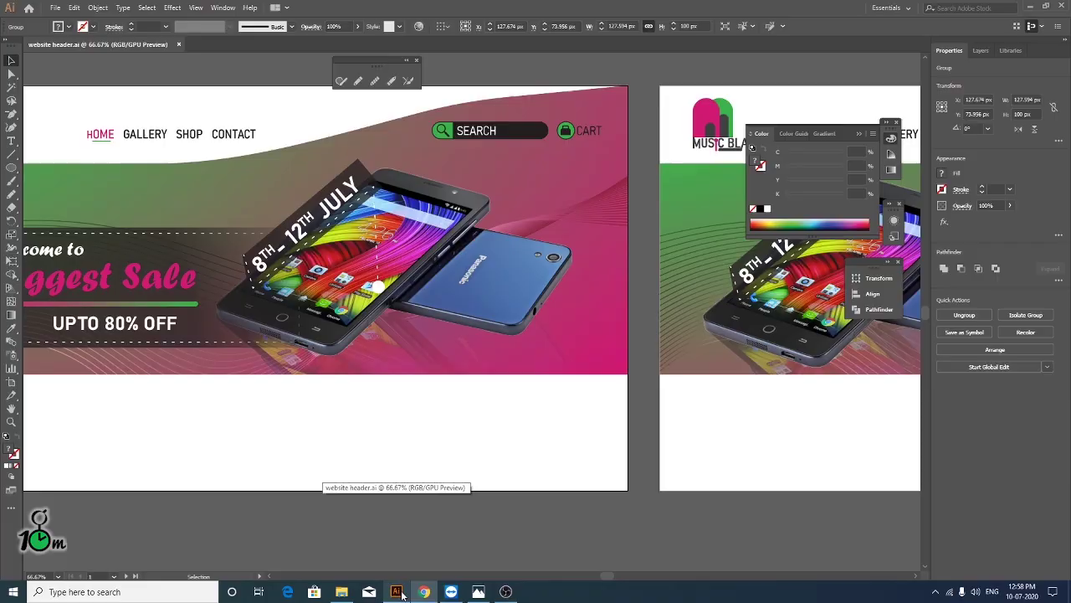
# - Move the Color panel up-right and the Transform/Align/Pathfinder panel down-left, off the banner
pyautogui.click(400, 592)
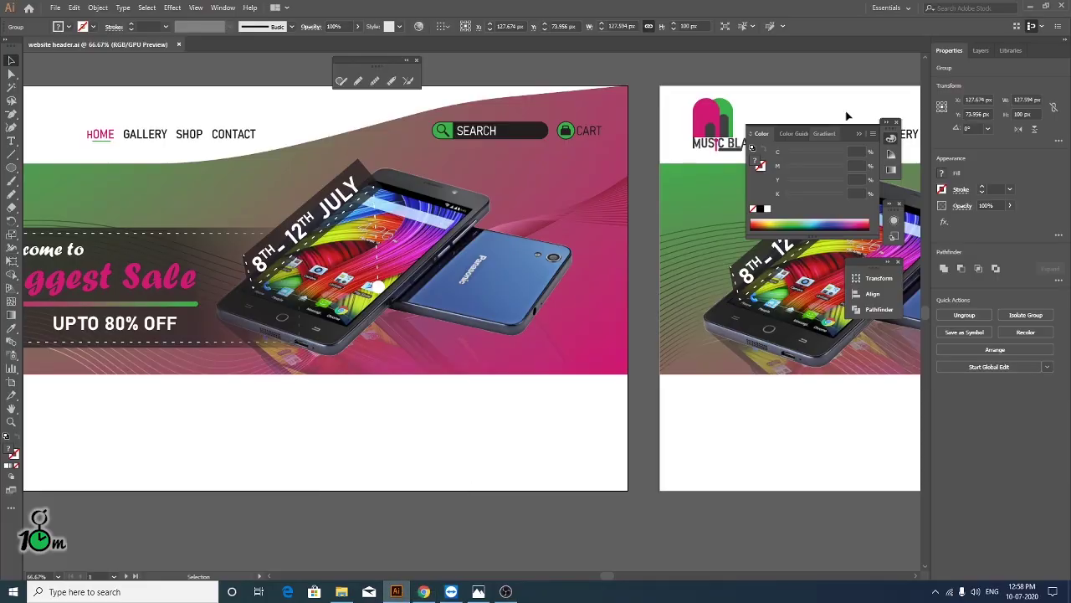
pyautogui.scroll(-1, 505, 157)
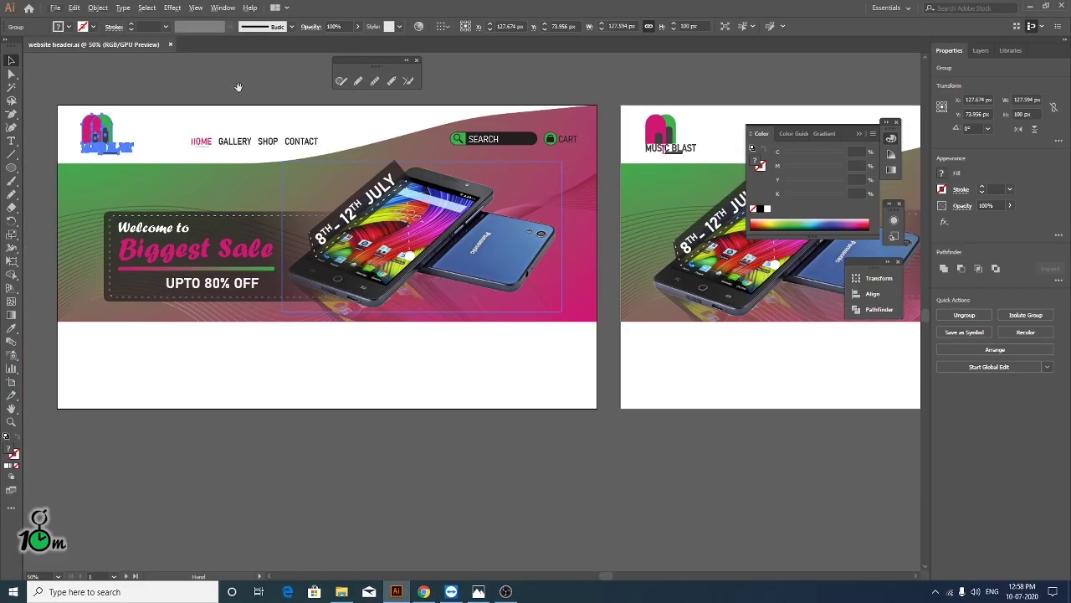
pyautogui.moveTo(239, 87); pyautogui.dragTo(310, 148)
pyautogui.scroll(1, 385, 200)
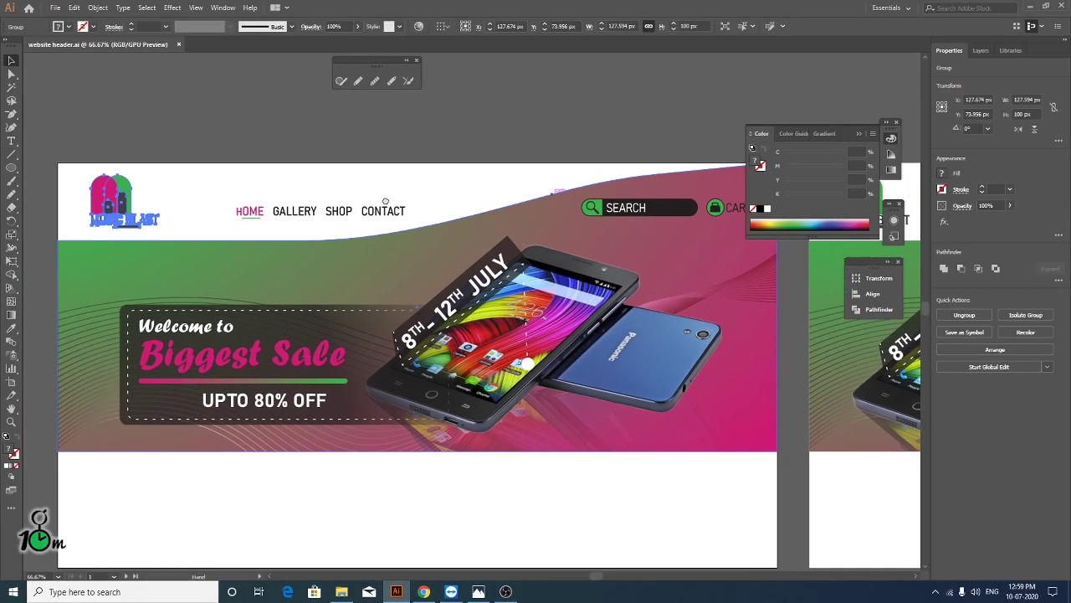
pyautogui.moveTo(386, 201)
pyautogui.mouseDown()
pyautogui.moveTo(365, 206)
pyautogui.moveTo(367, 195)
pyautogui.mouseUp()
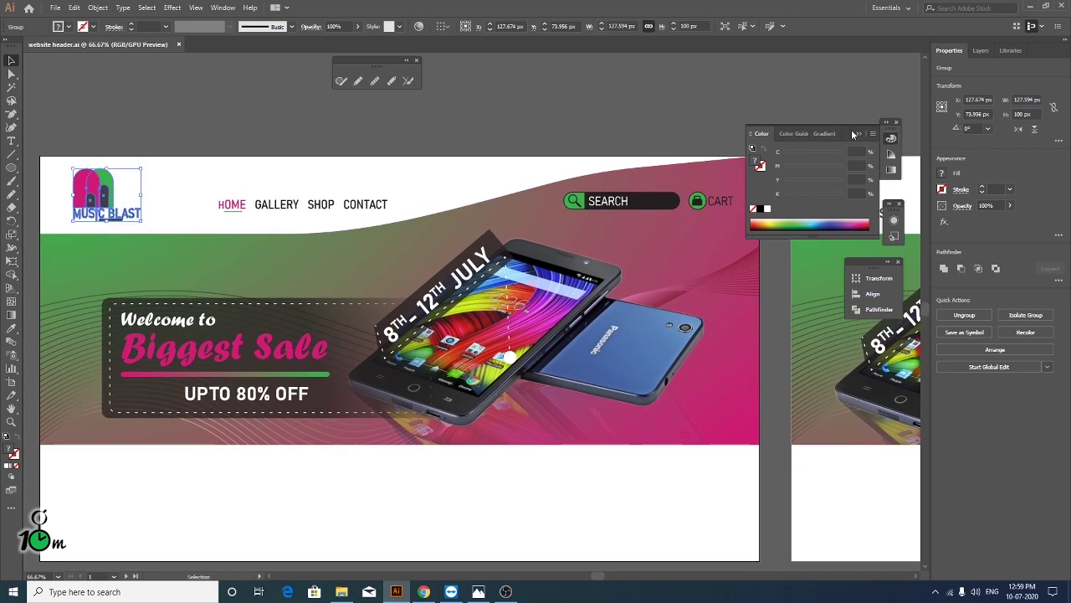
pyautogui.moveTo(852, 134); pyautogui.dragTo(892, 80)
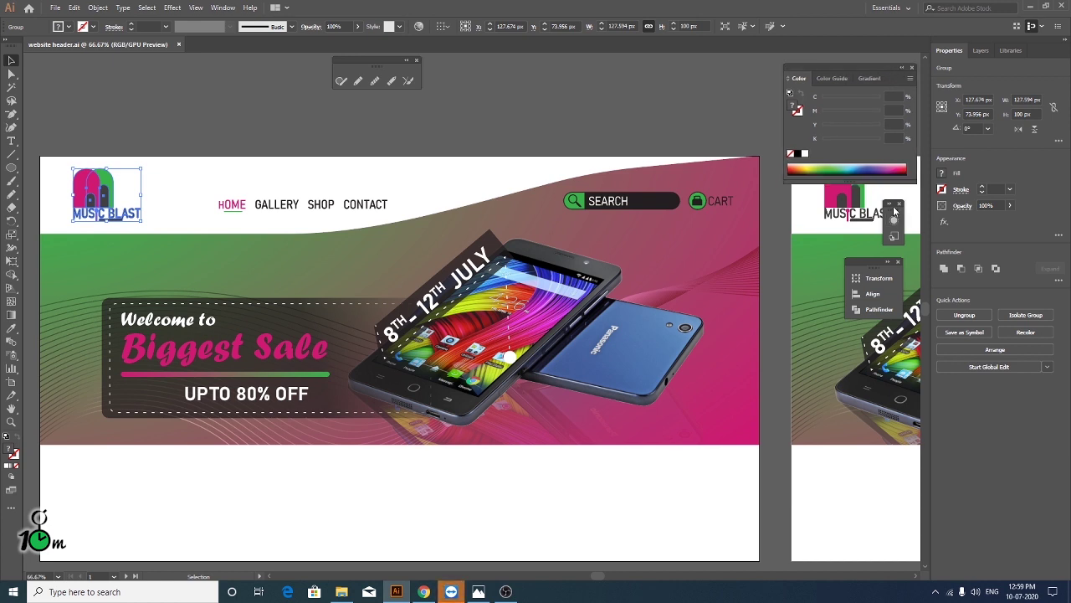
pyautogui.moveTo(869, 261); pyautogui.dragTo(850, 360)
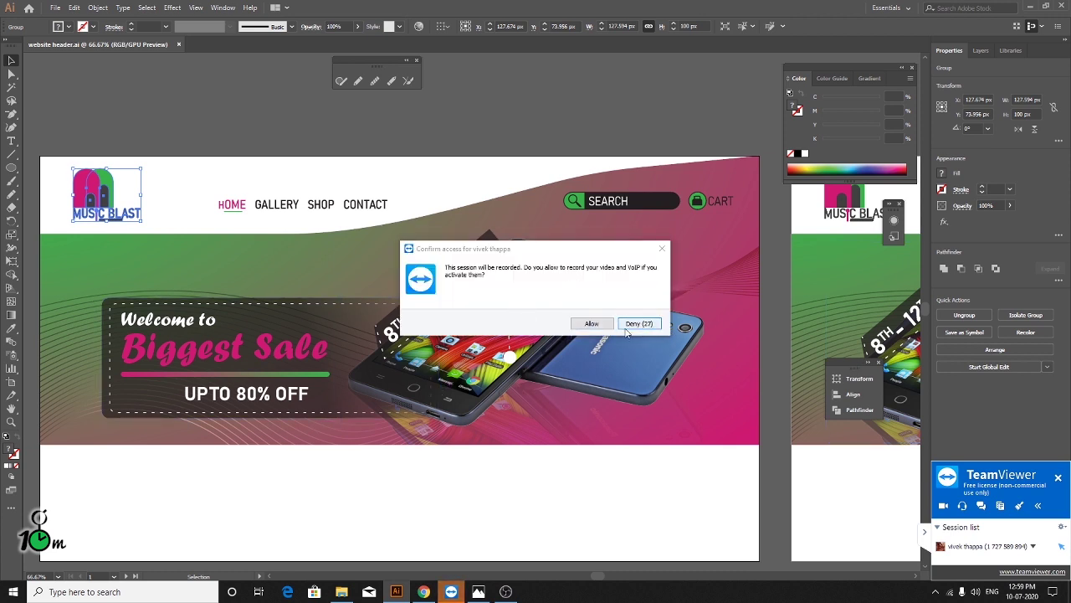
# - Deny the session recording request and unmute the TeamViewer session microphone
pyautogui.click(626, 324)
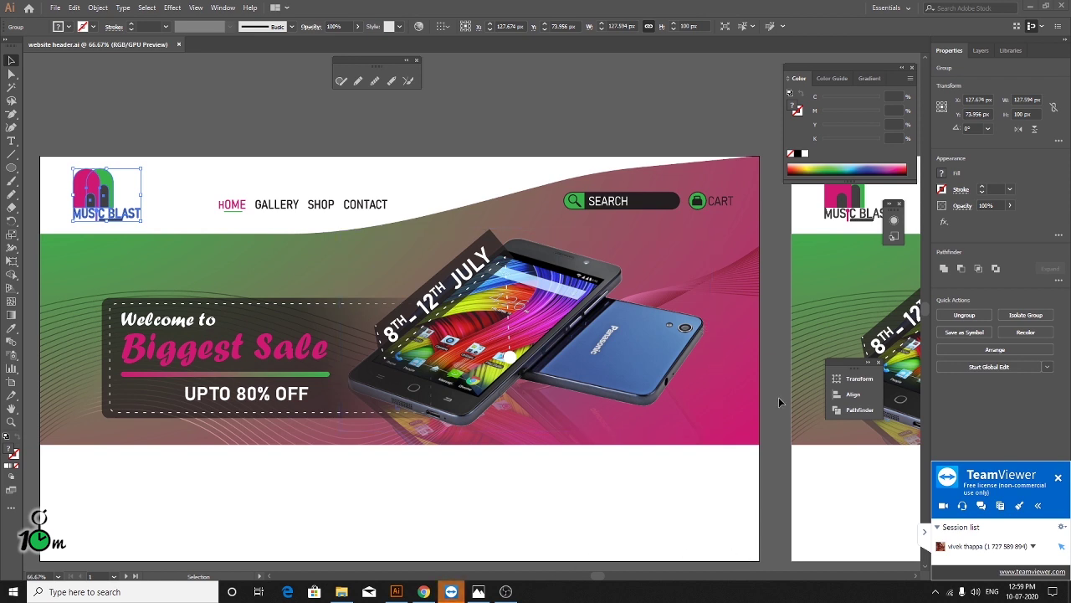
pyautogui.click(451, 592)
pyautogui.click(962, 505)
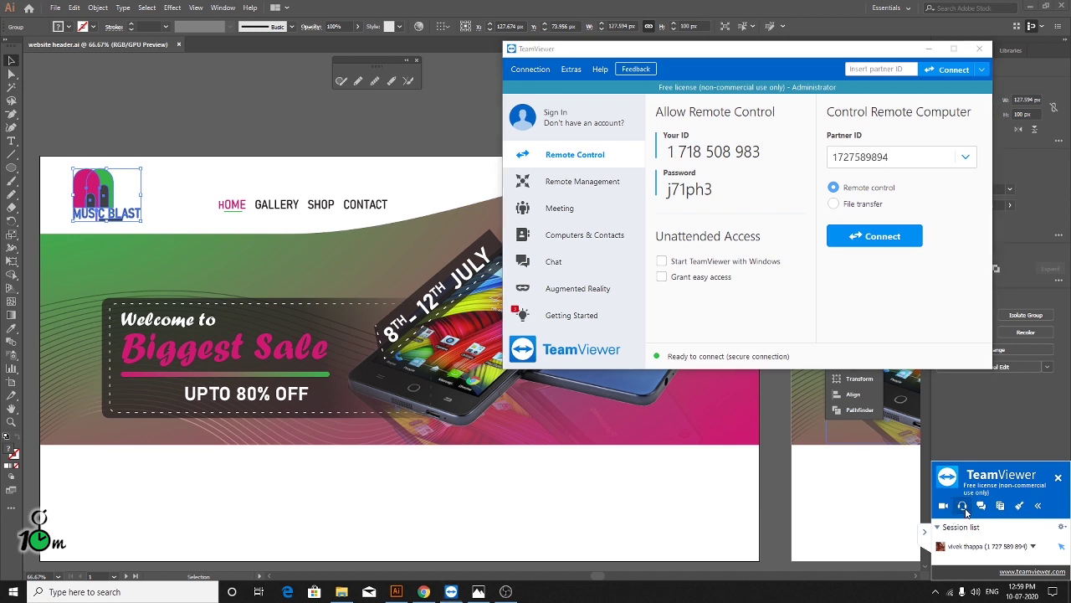
pyautogui.click(945, 553)
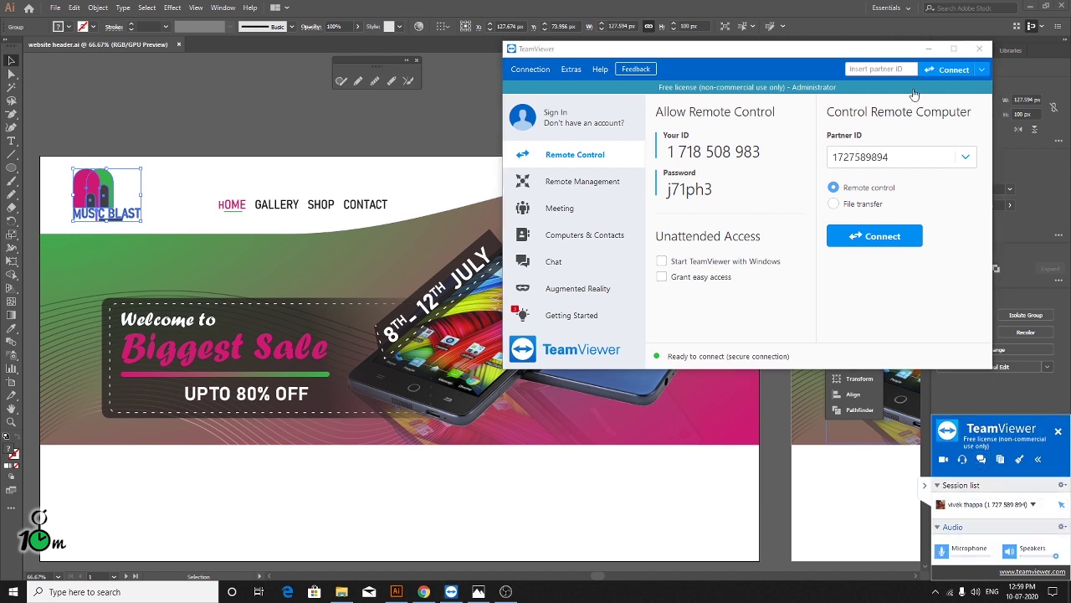
pyautogui.click(926, 48)
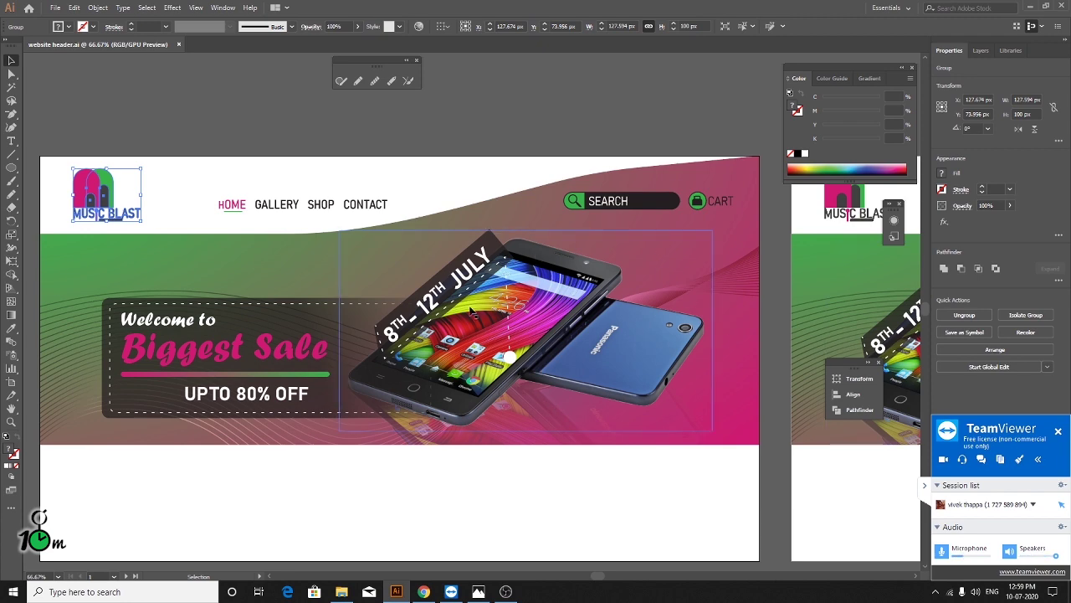
# - Set the header's SEARCH text to 60% opacity
pyautogui.scroll(-1, 588, 220)
pyautogui.scroll(2, 587, 220)
pyautogui.scroll(-1, 588, 220)
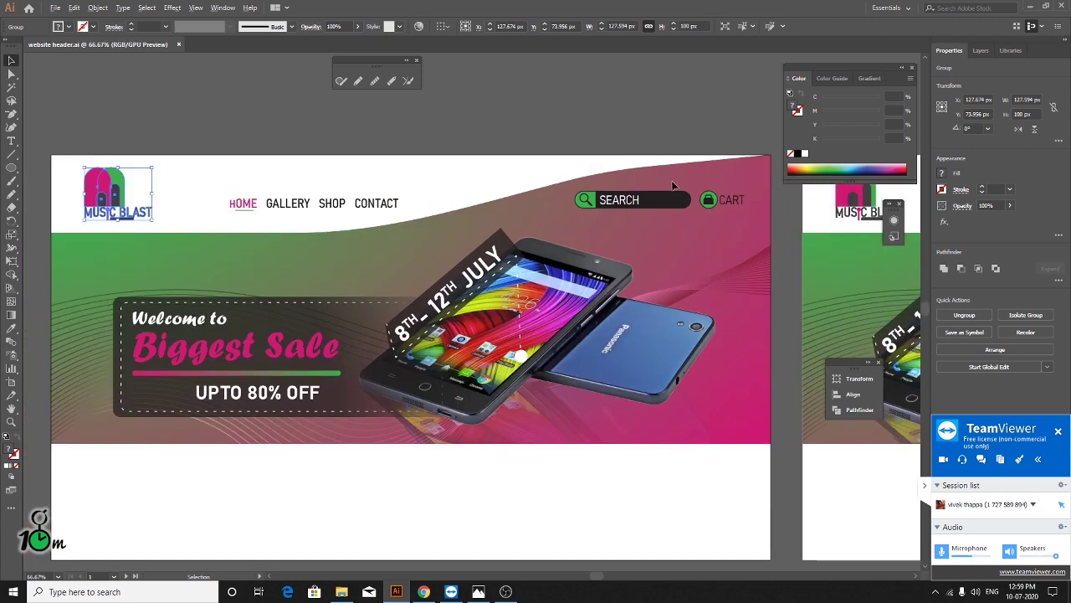
pyautogui.click(632, 205)
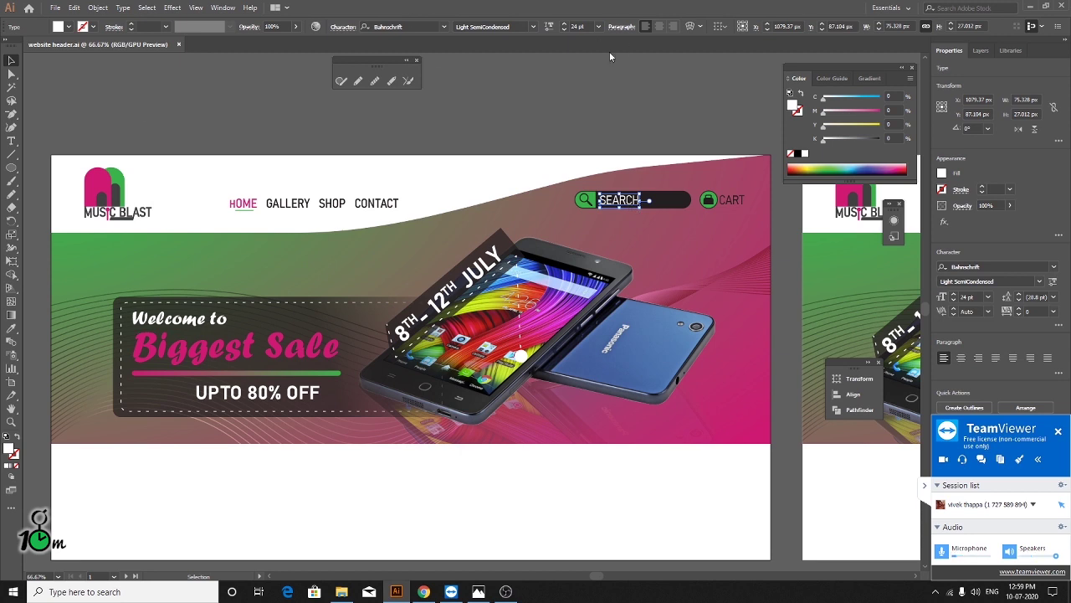
pyautogui.click(297, 27)
pyautogui.moveTo(297, 40); pyautogui.dragTo(276, 41)
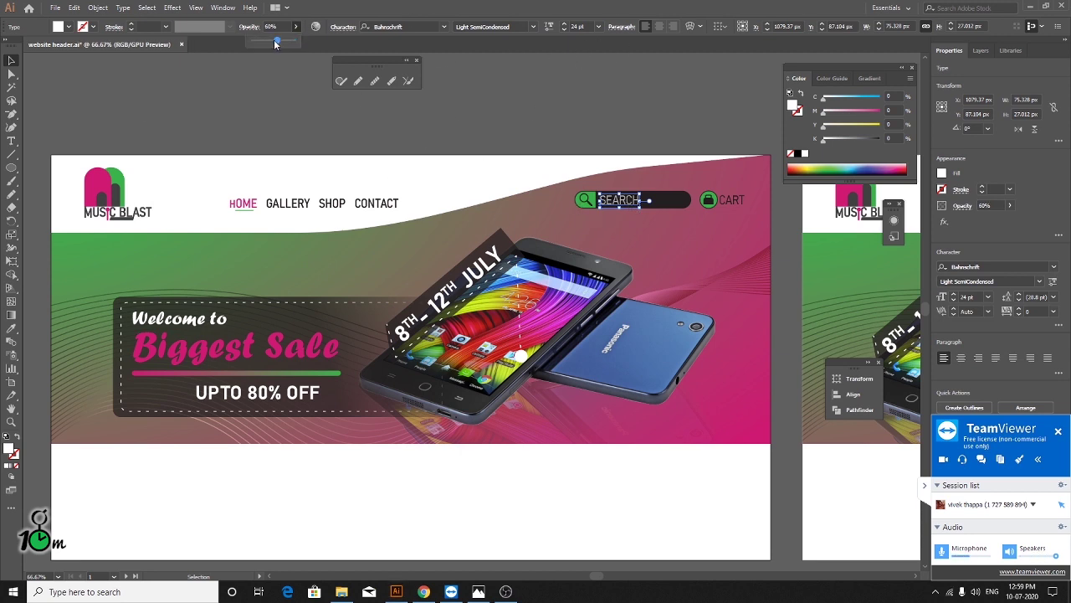
pyautogui.click(469, 78)
# - Zoom out and pan to reposition the artboards in view
pyautogui.scroll(1, 619, 223)
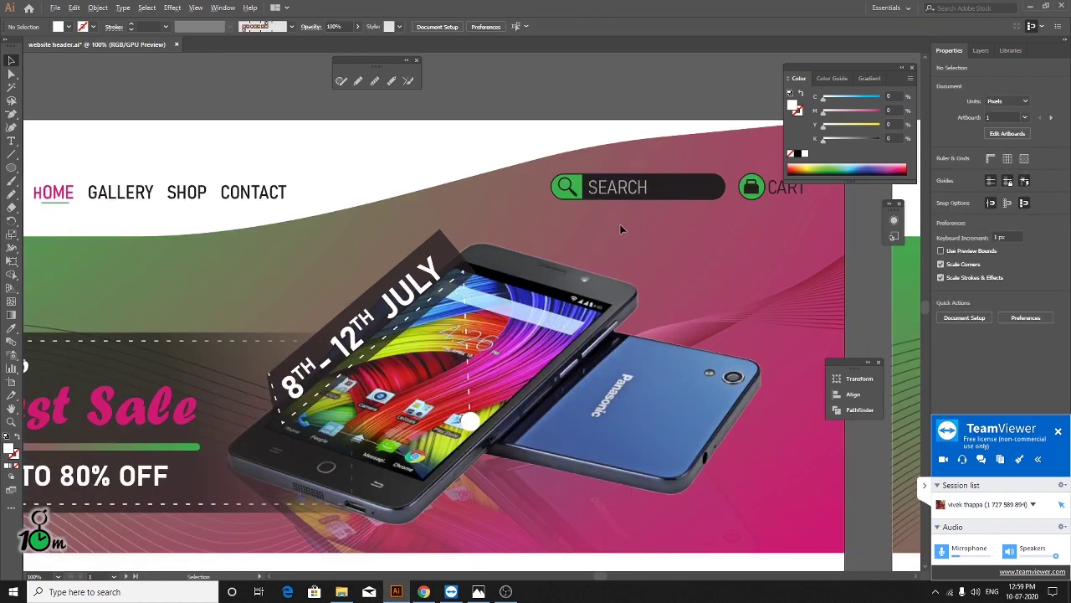
pyautogui.scroll(-1, 619, 223)
pyautogui.scroll(-1, 693, 246)
pyautogui.moveTo(693, 246)
pyautogui.mouseDown()
pyautogui.moveTo(706, 238)
pyautogui.moveTo(696, 200)
pyautogui.mouseUp()
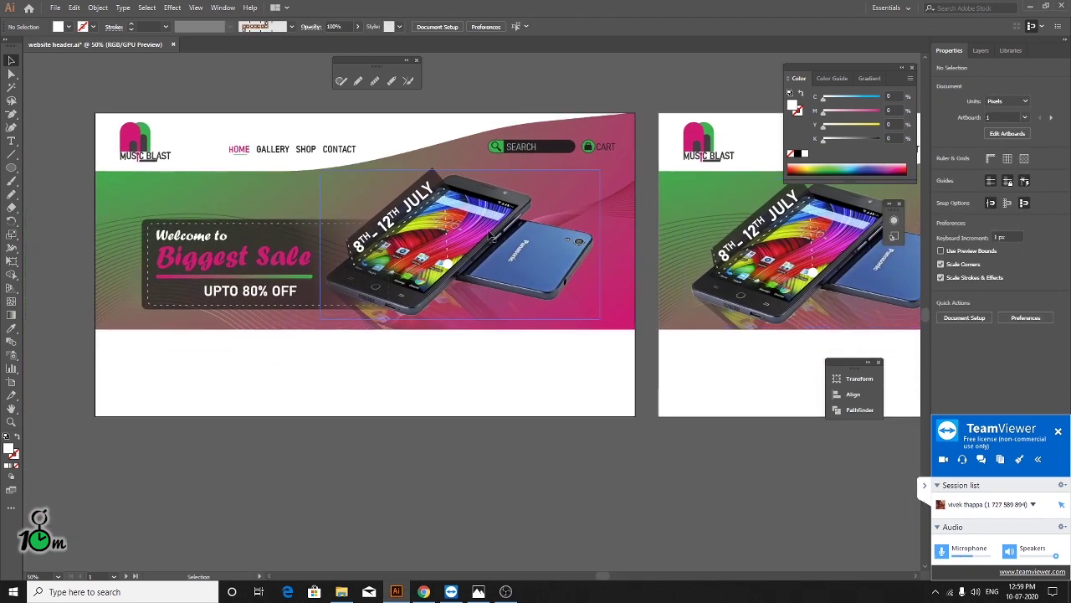
pyautogui.scroll(-1, 200, 251)
pyautogui.scroll(-1, 565, 243)
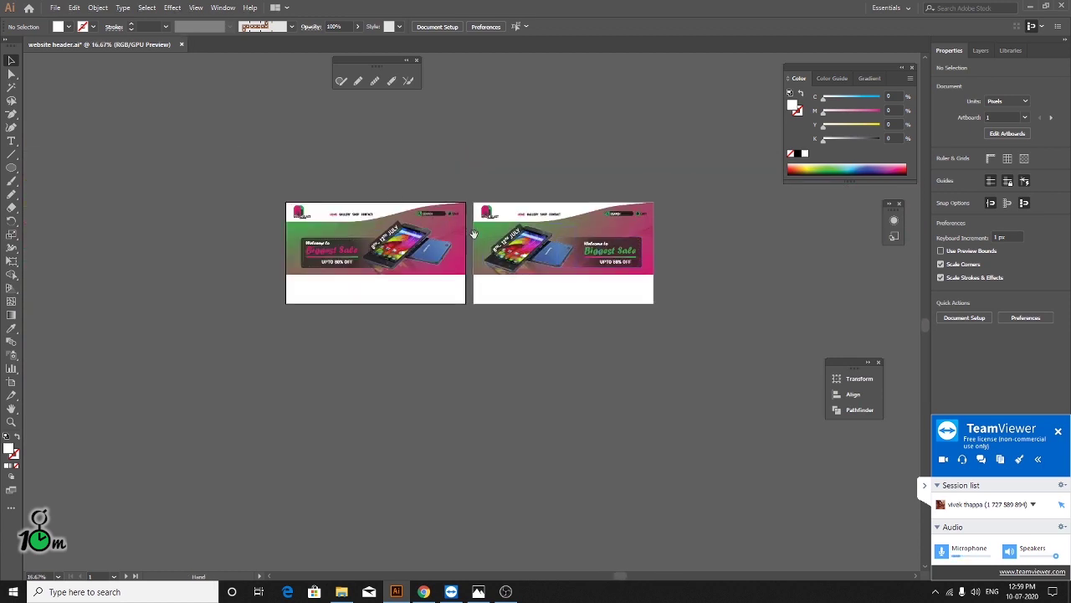
pyautogui.moveTo(571, 269)
pyautogui.mouseDown()
pyautogui.moveTo(341, 226)
pyautogui.moveTo(357, 262)
pyautogui.mouseUp()
pyautogui.scroll(1, 415, 225)
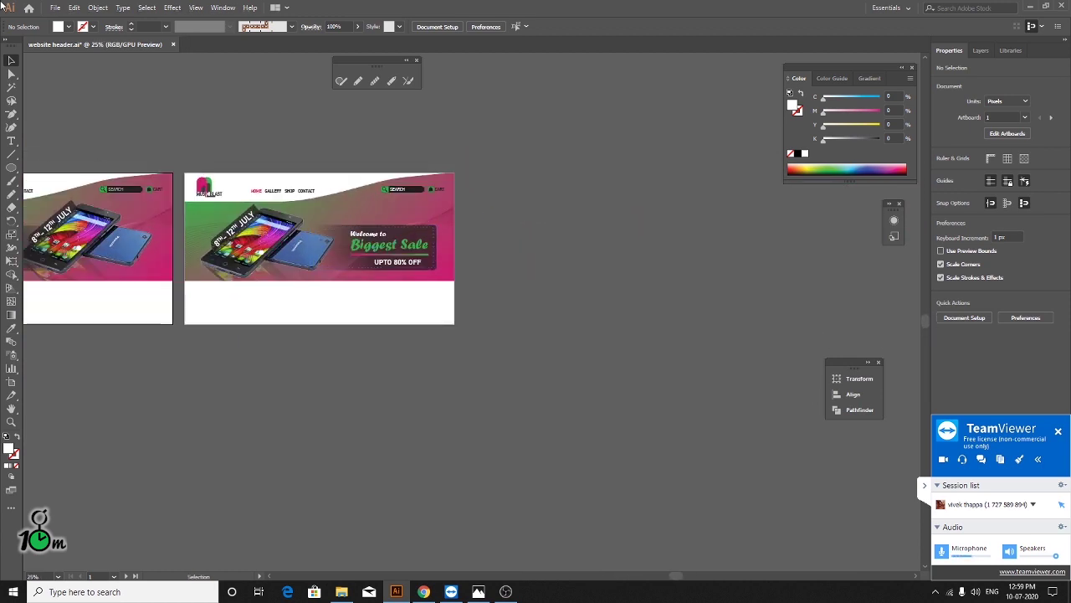
pyautogui.click(56, 7)
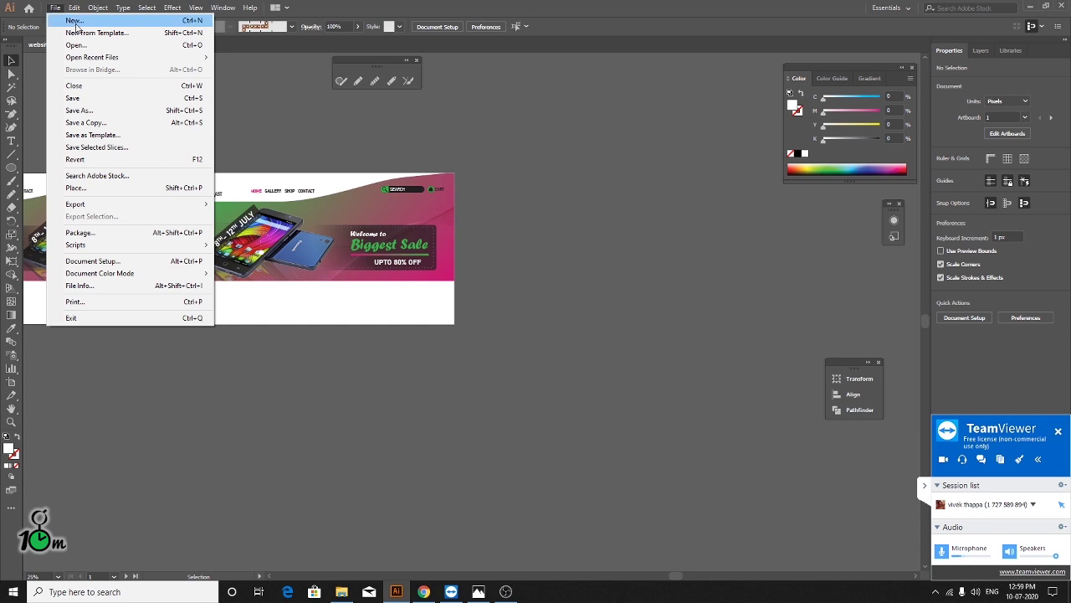
# - Create a web-preset document, then close the Untitled-2 document
pyautogui.click(78, 27)
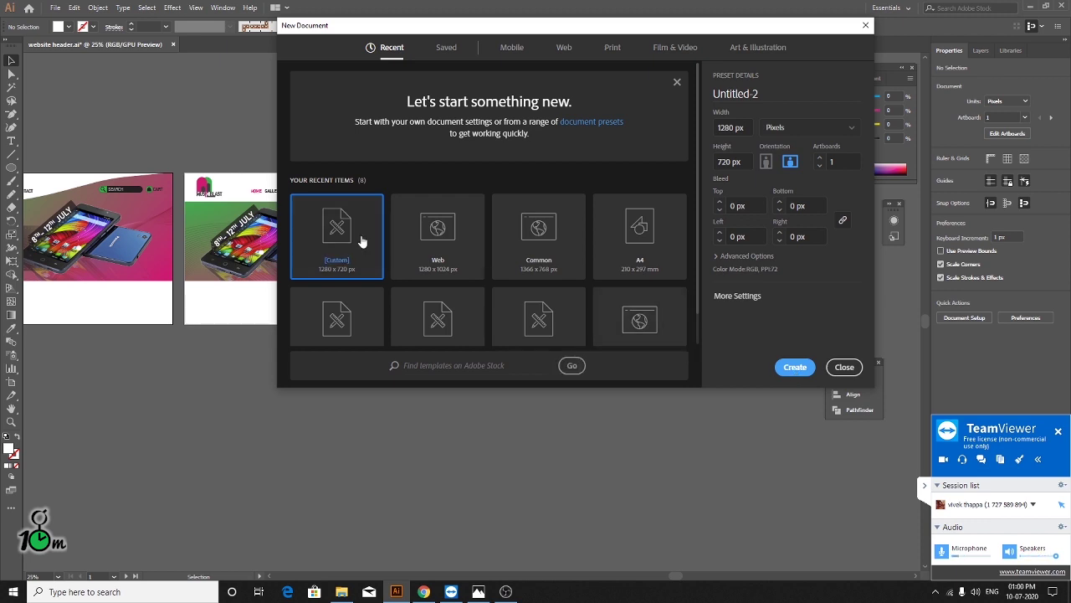
pyautogui.click(441, 251)
pyautogui.click(795, 366)
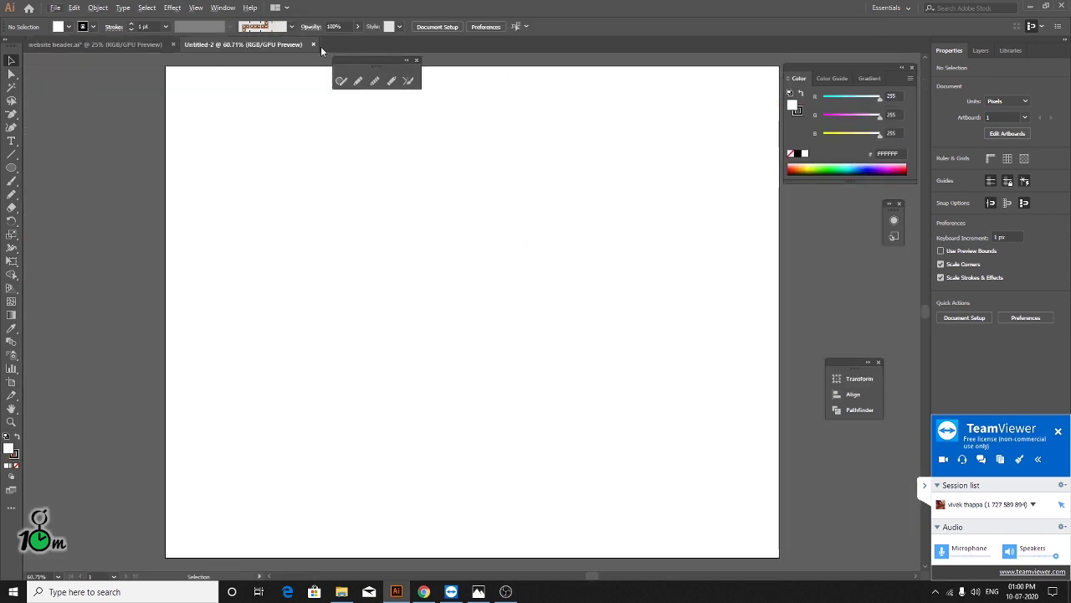
pyautogui.click(313, 45)
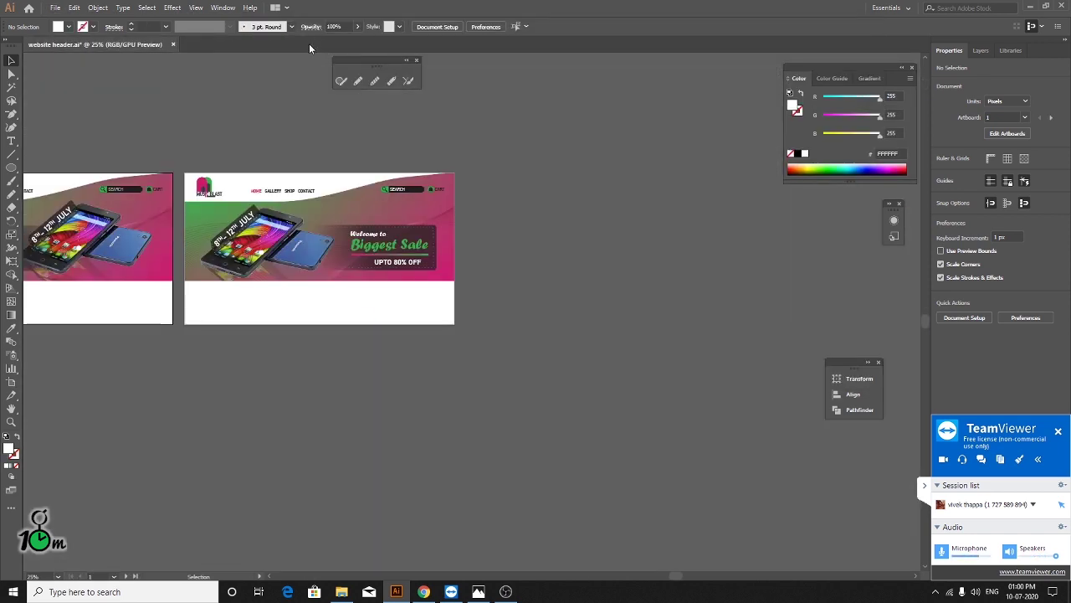
# - Create a new document from the Web tab's Common 1366 × 768 preset
pyautogui.click(54, 7)
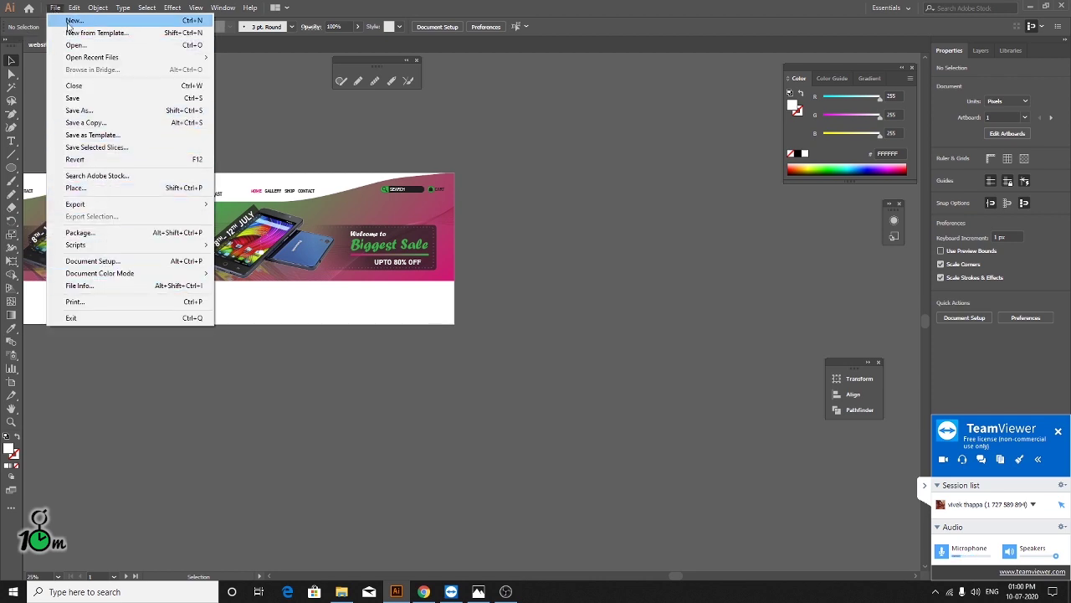
pyautogui.click(522, 102)
pyautogui.hotkey('ctrl', 'n')
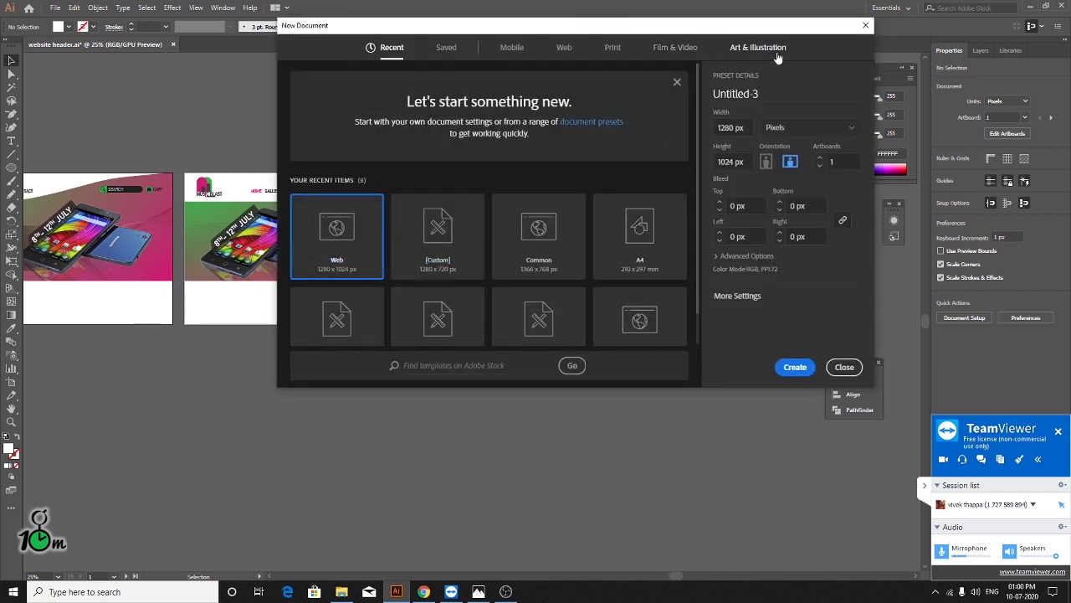
pyautogui.click(559, 49)
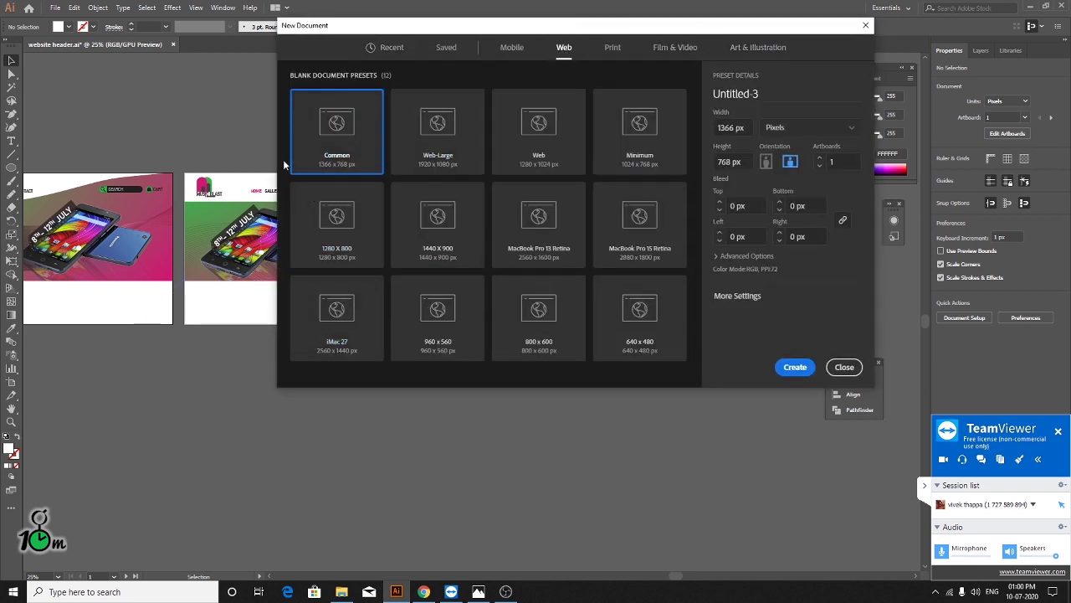
pyautogui.click(794, 367)
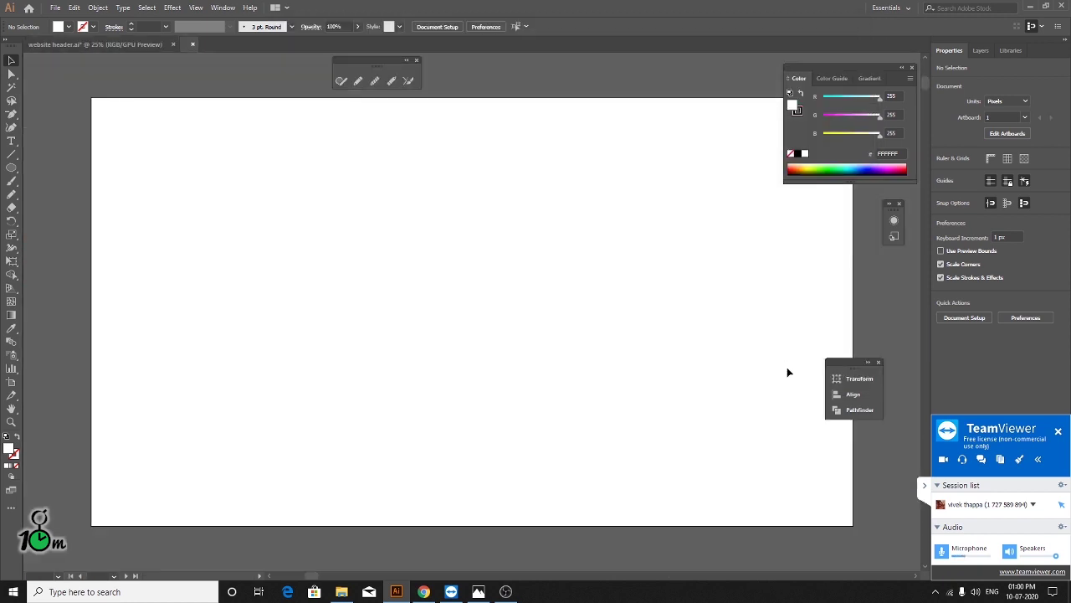
# - Zoom out to the whole artboard and collapse the Color panel
pyautogui.hotkey('ctrl', '-')
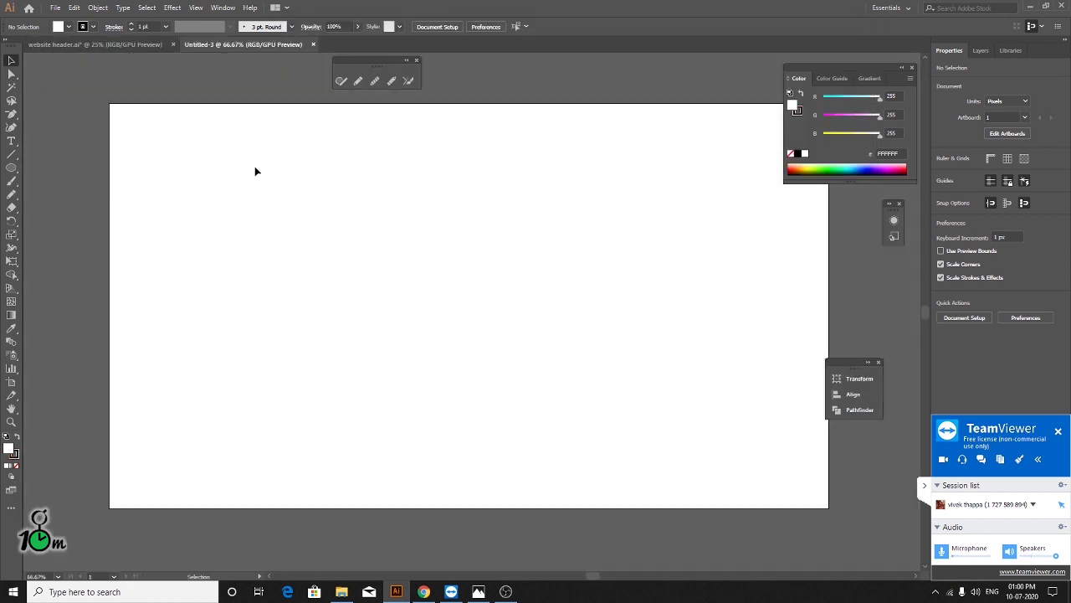
pyautogui.click(902, 67)
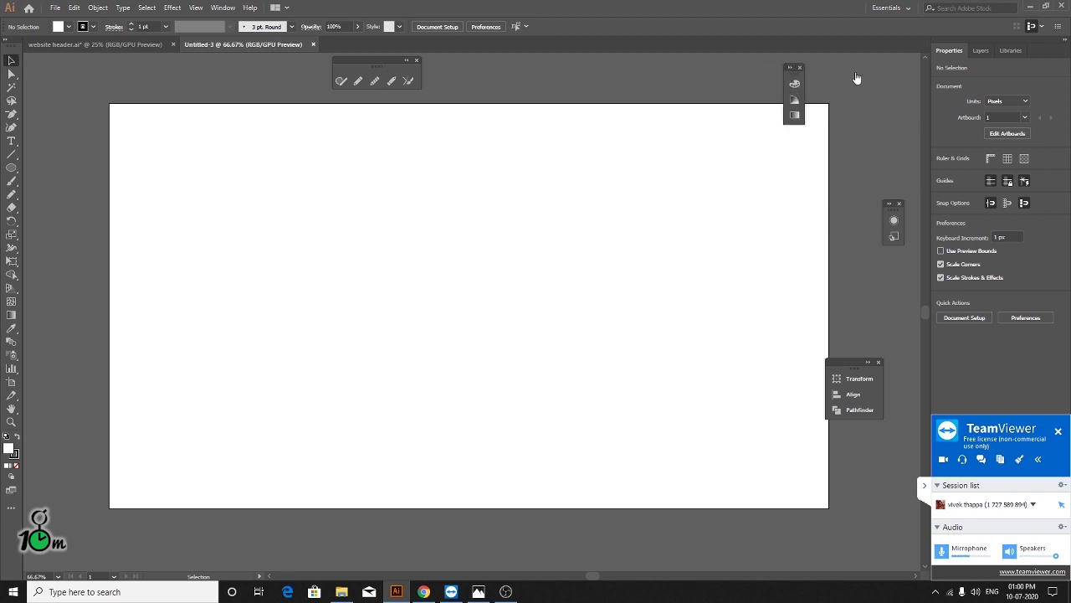
pyautogui.scroll(1, 363, 166)
pyautogui.scroll(-2, 362, 166)
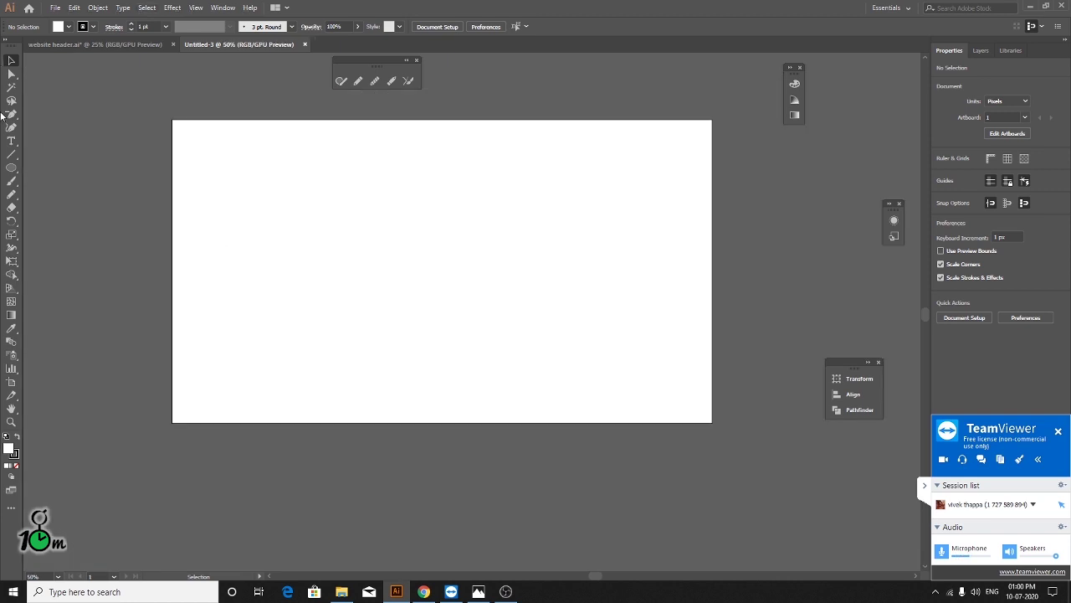
# - Draw a 1366 × 768 px rectangle from the artboard's top-left to bottom-right corner
pyautogui.click(11, 167)
pyautogui.click(42, 165)
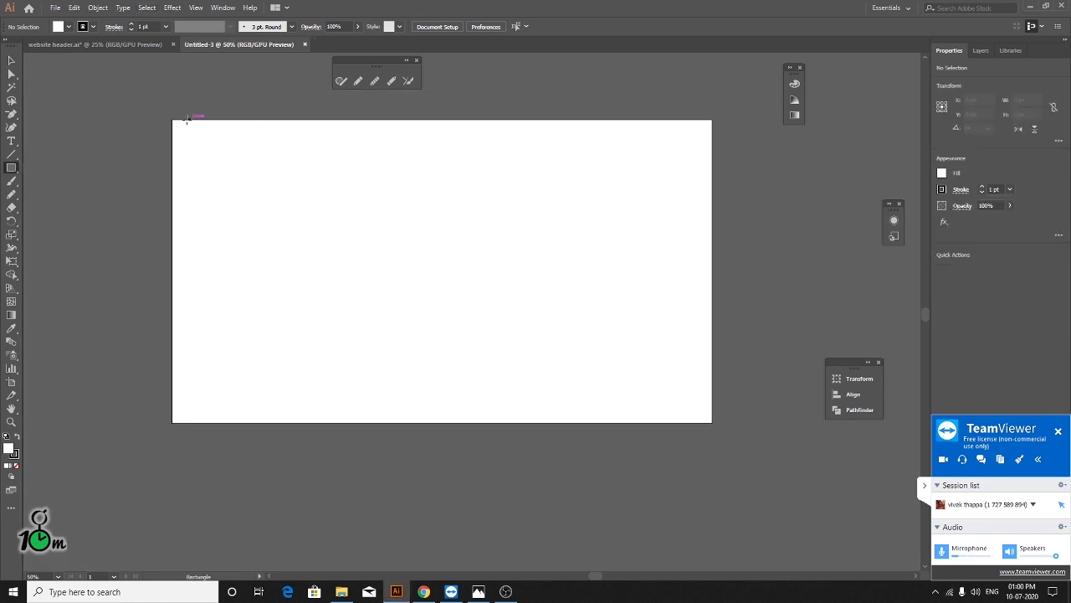
pyautogui.moveTo(173, 119); pyautogui.dragTo(712, 423)
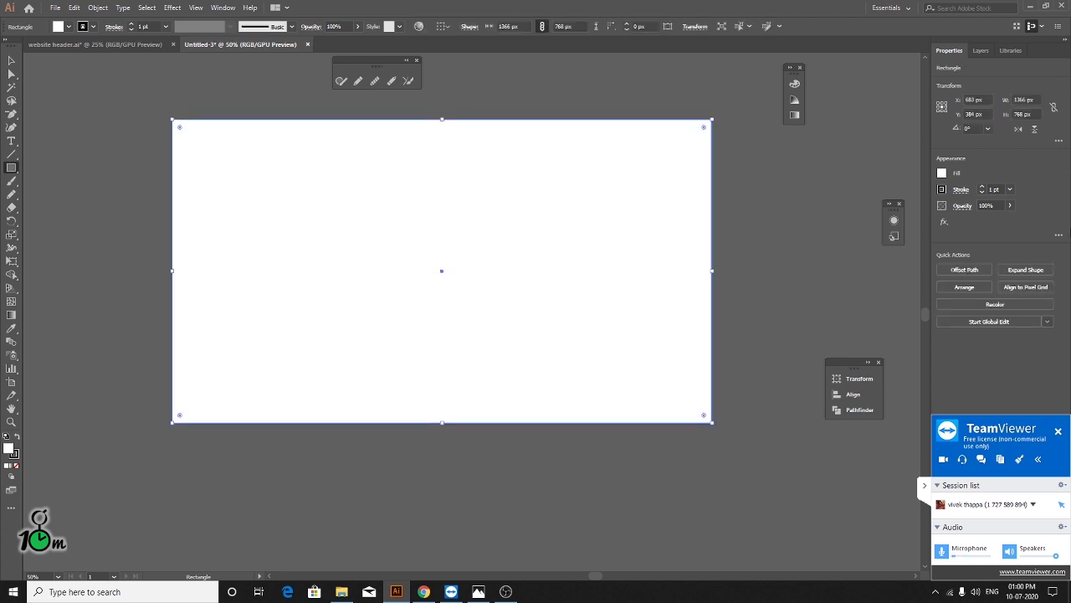
pyautogui.click(11, 60)
pyautogui.moveTo(481, 177); pyautogui.dragTo(502, 275)
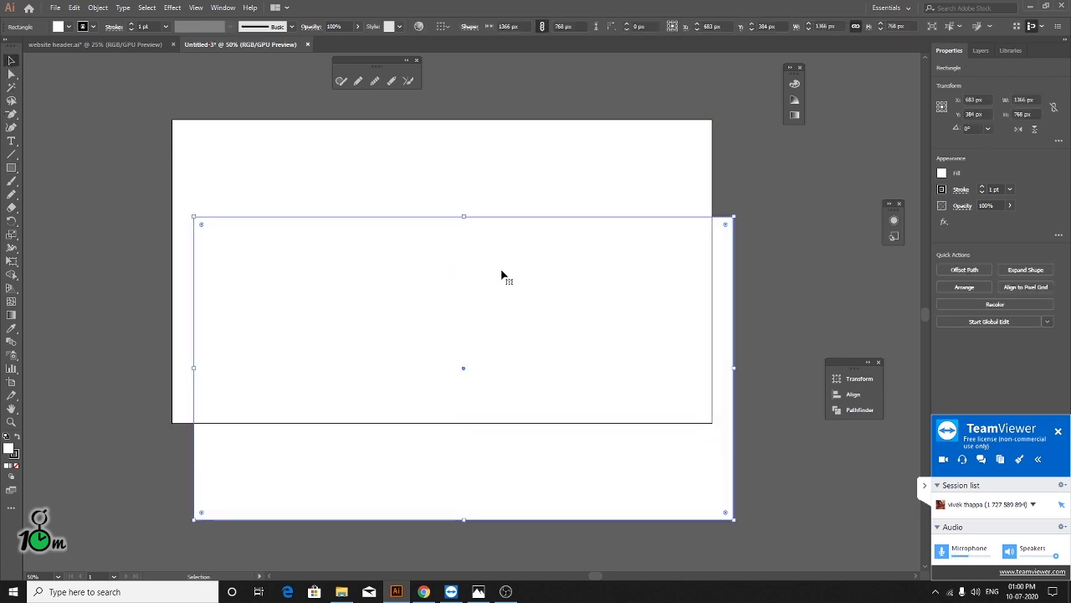
pyautogui.hotkey('ctrl', 'z')
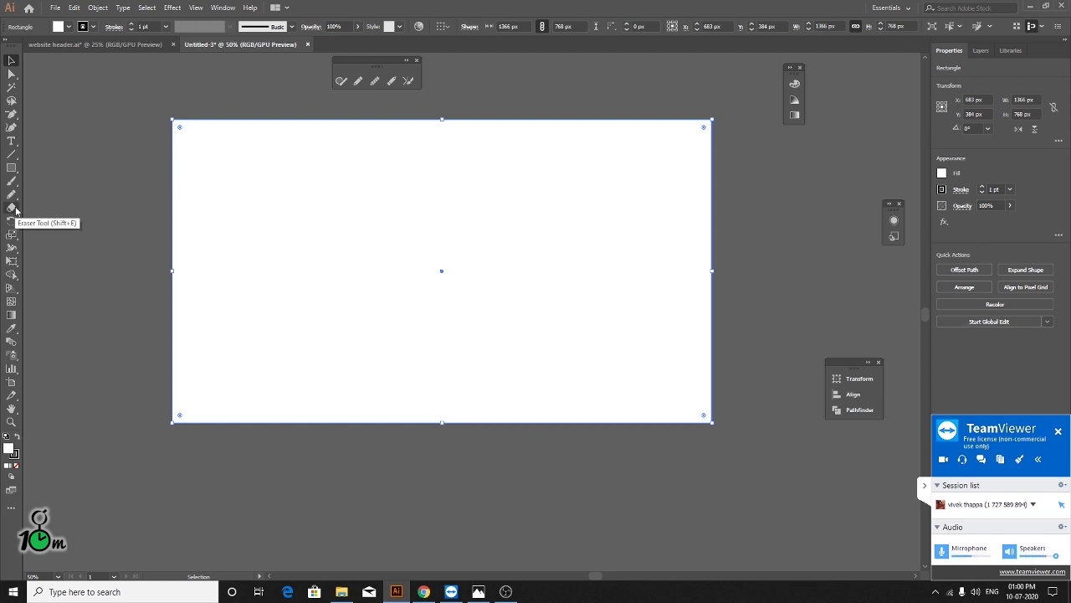
# - Slide the remote-support panel away and scroll around the canvas to check the rectangle
pyautogui.keyDown('alt'); pyautogui.scroll(1, 41, 200); pyautogui.keyUp('alt')
pyautogui.keyDown('alt'); pyautogui.scroll(-1, 42, 200); pyautogui.keyUp('alt')
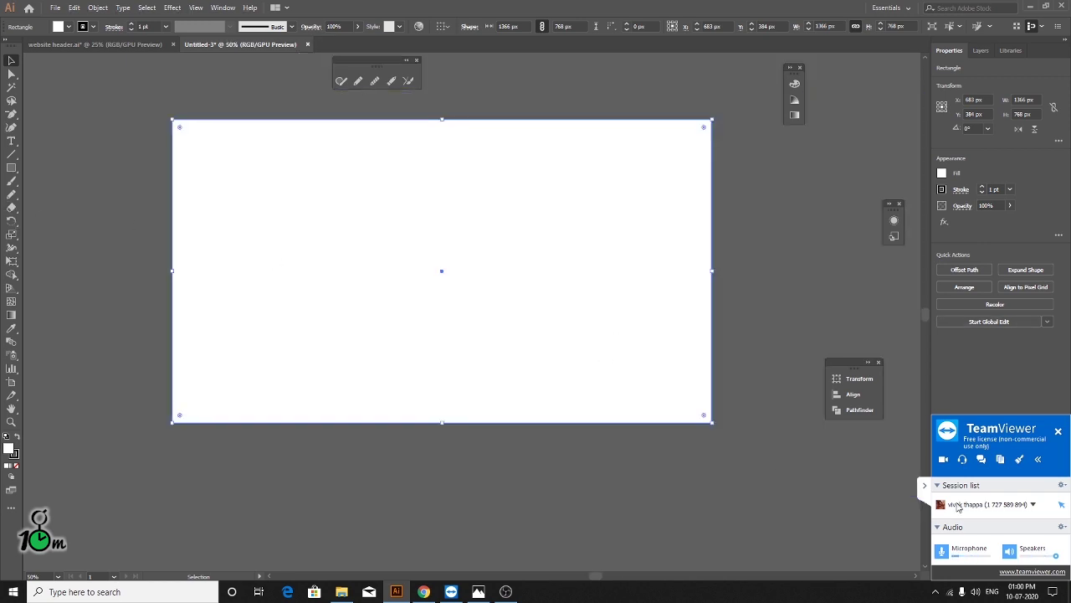
pyautogui.click(921, 487)
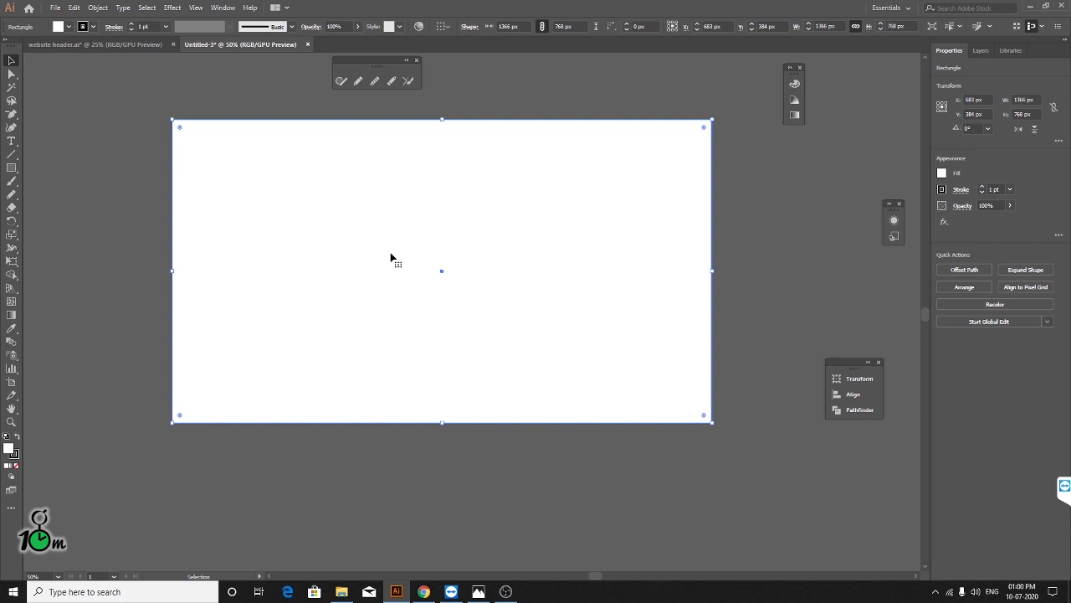
pyautogui.scroll(-1, 405, 321)
pyautogui.scroll(-2, 407, 319)
pyautogui.scroll(-2, 408, 318)
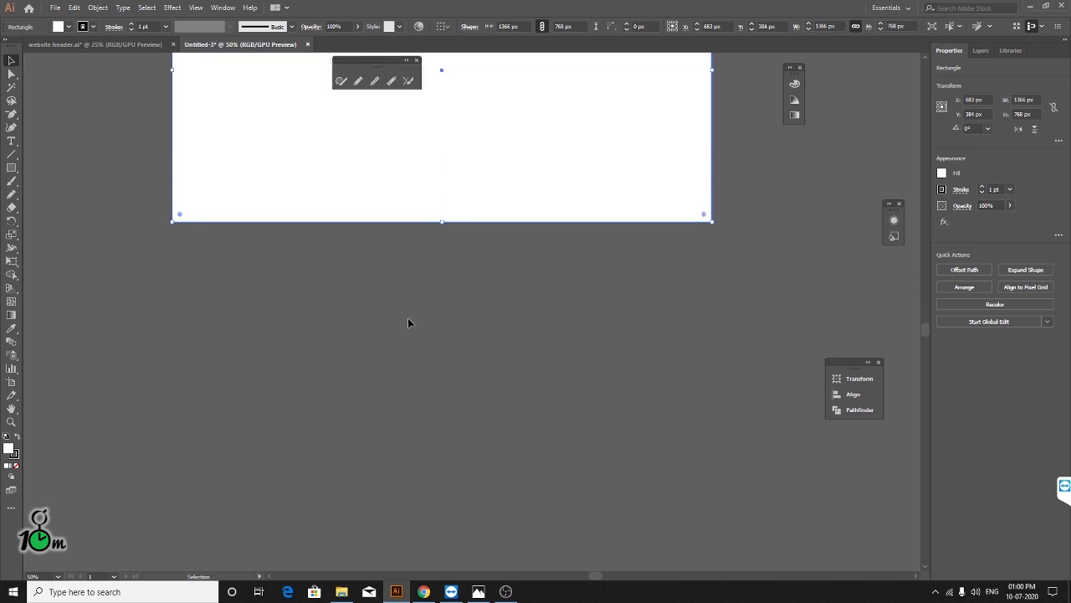
pyautogui.scroll(-2, 419, 318)
pyautogui.scroll(-2, 426, 321)
pyautogui.scroll(4, 423, 322)
pyautogui.scroll(2, 423, 321)
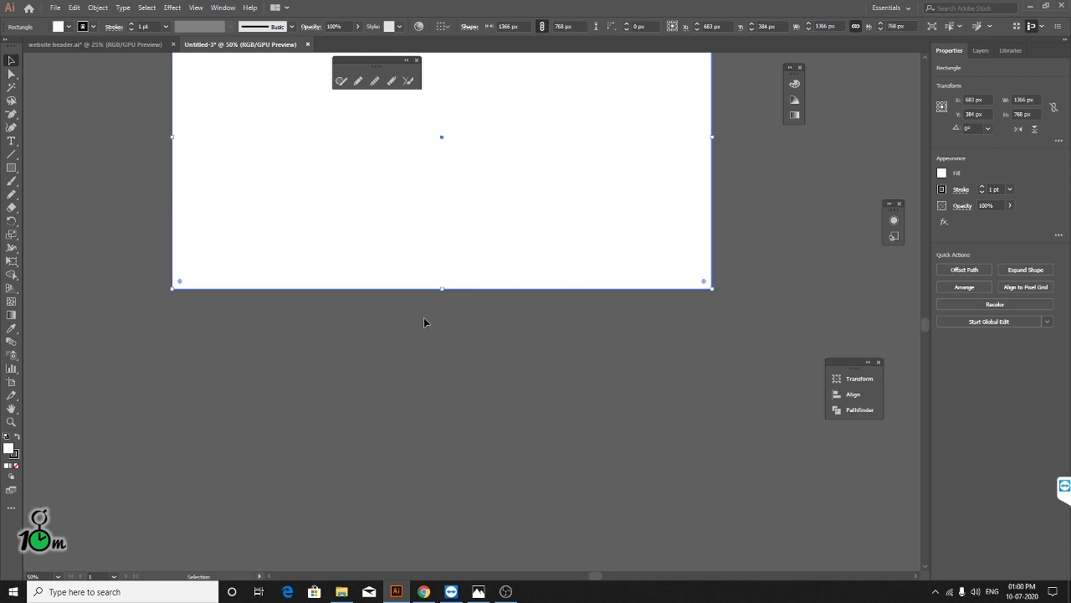
pyautogui.scroll(4, 422, 321)
pyautogui.scroll(2, 422, 322)
pyautogui.scroll(2, 422, 321)
pyautogui.scroll(-1, 422, 322)
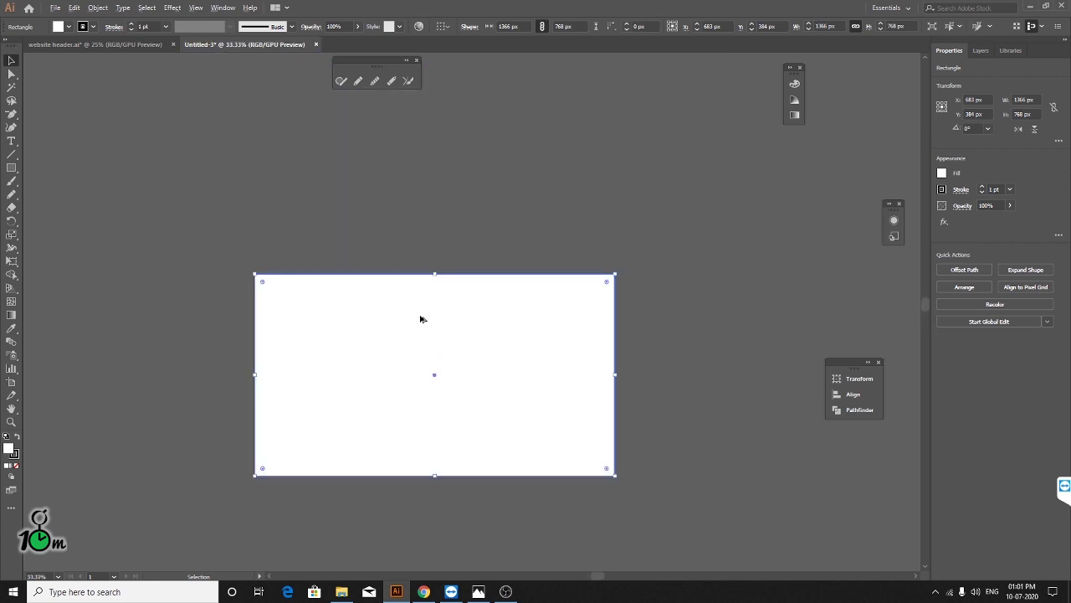
pyautogui.scroll(1, 440, 324)
pyautogui.scroll(-1, 493, 321)
pyautogui.scroll(-2, 493, 331)
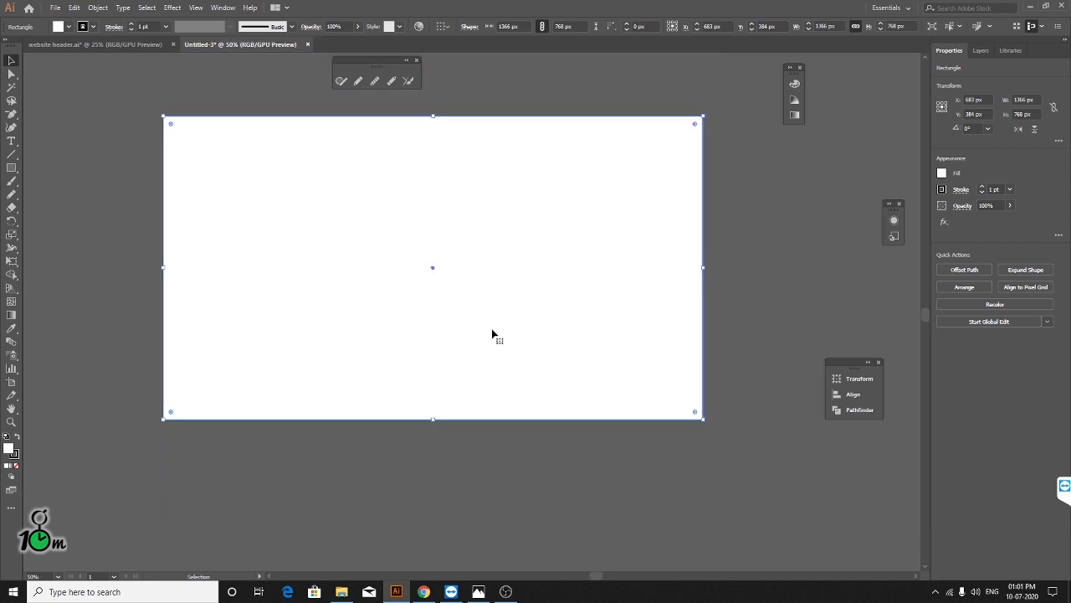
pyautogui.scroll(-1, 493, 332)
pyautogui.scroll(-1, 492, 335)
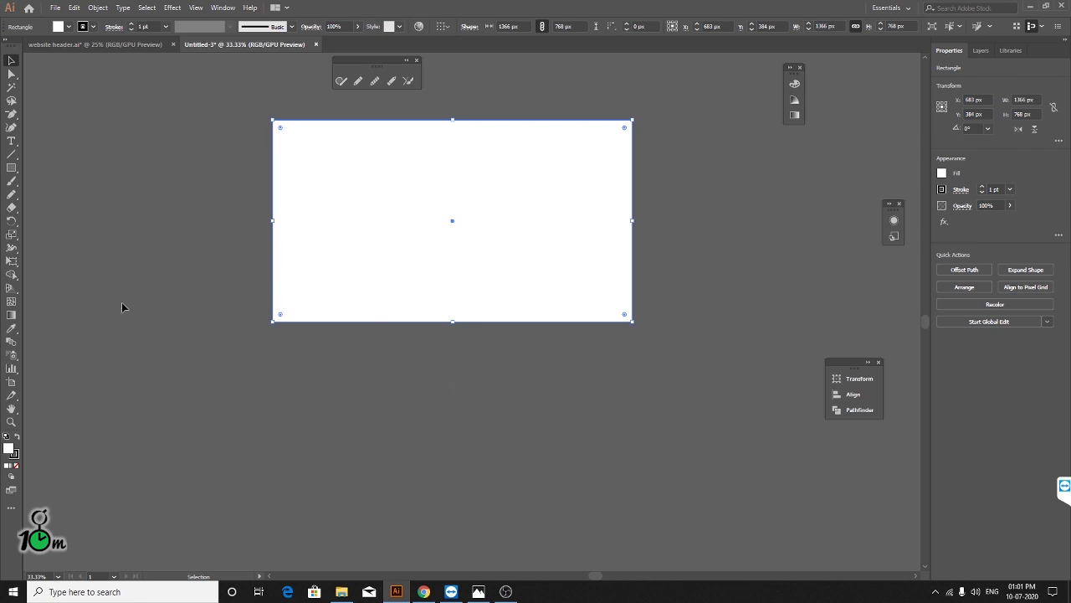
# - Preview Split Into Grid and cancel it, then set the artboard-sized rectangle's fill to None
pyautogui.click(97, 10)
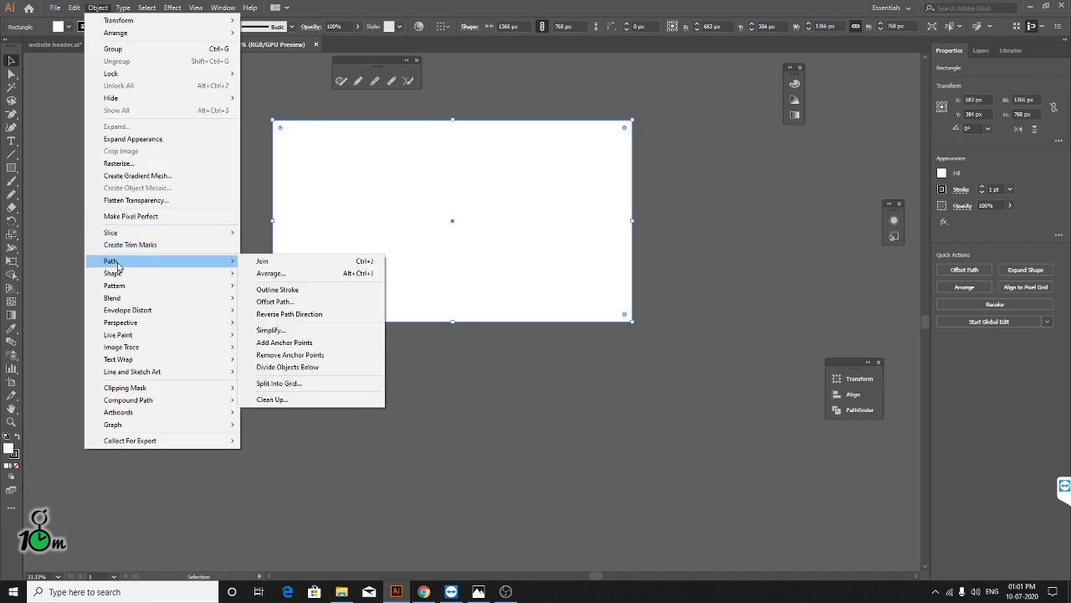
pyautogui.moveTo(111, 262)
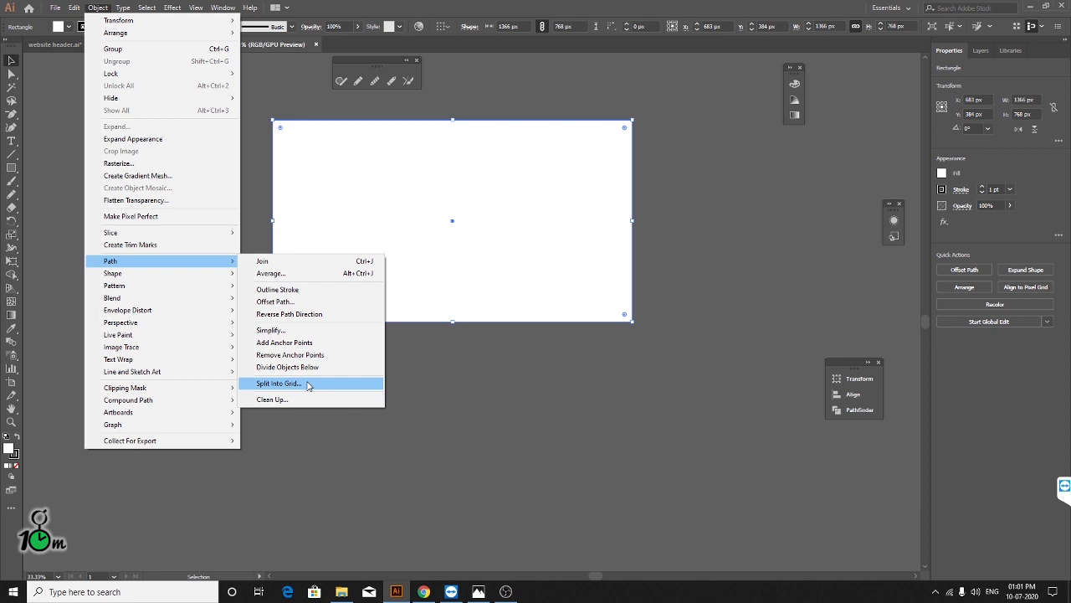
pyautogui.click(308, 385)
pyautogui.moveTo(505, 215); pyautogui.dragTo(684, 163)
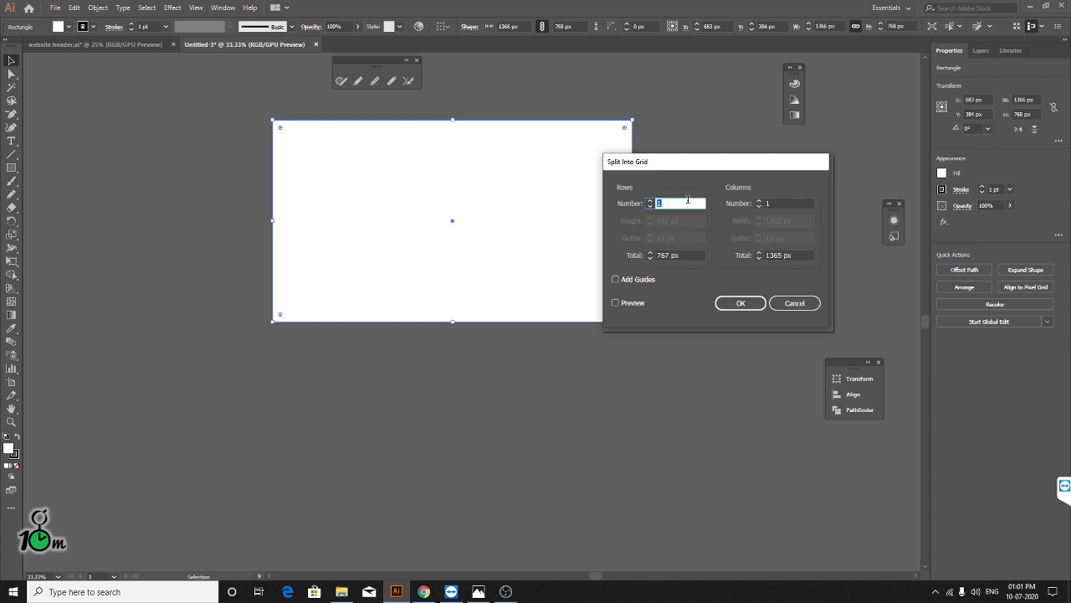
pyautogui.click(800, 306)
pyautogui.click(16, 466)
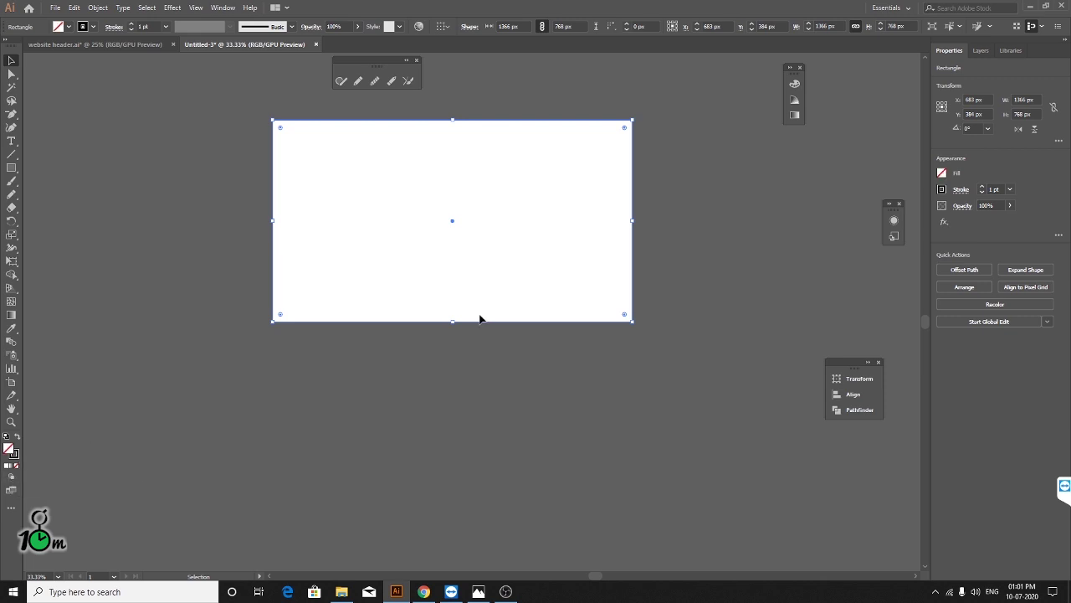
pyautogui.click(75, 8)
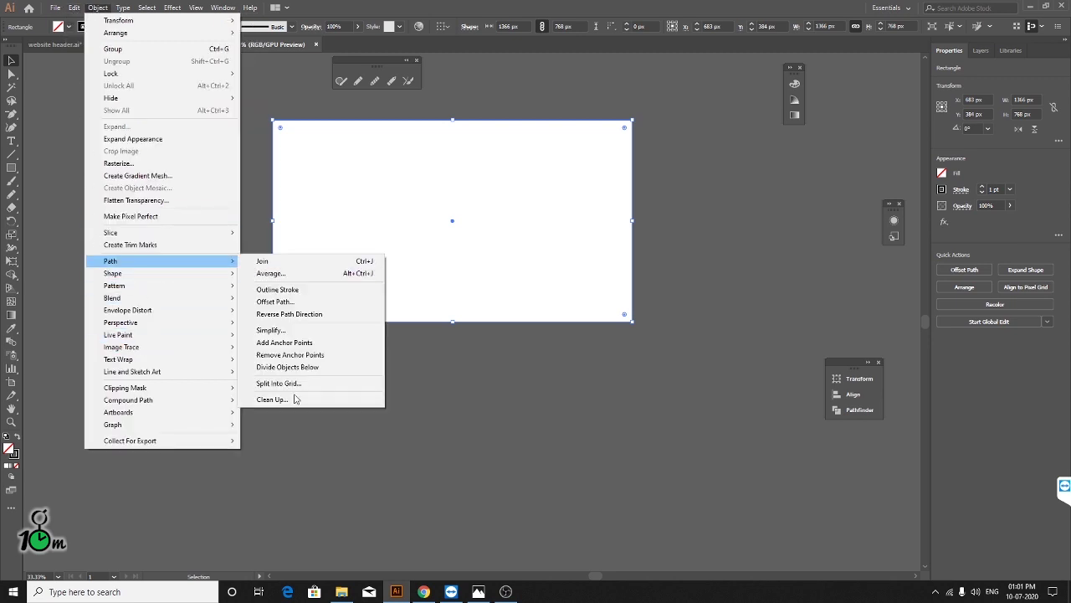
pyautogui.click(307, 385)
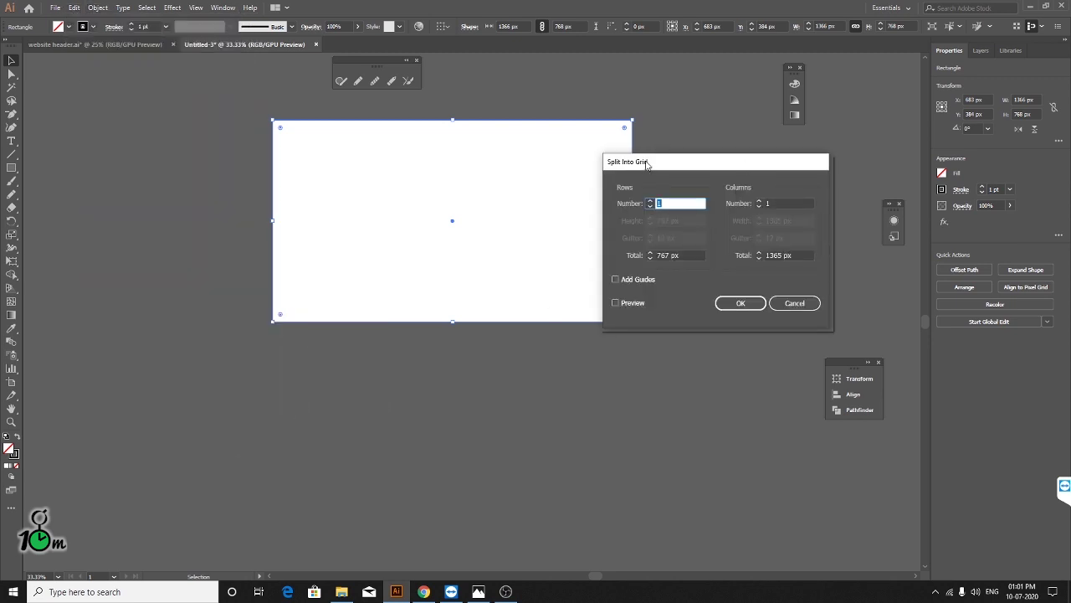
pyautogui.moveTo(655, 165); pyautogui.dragTo(808, 144)
pyautogui.click(769, 282)
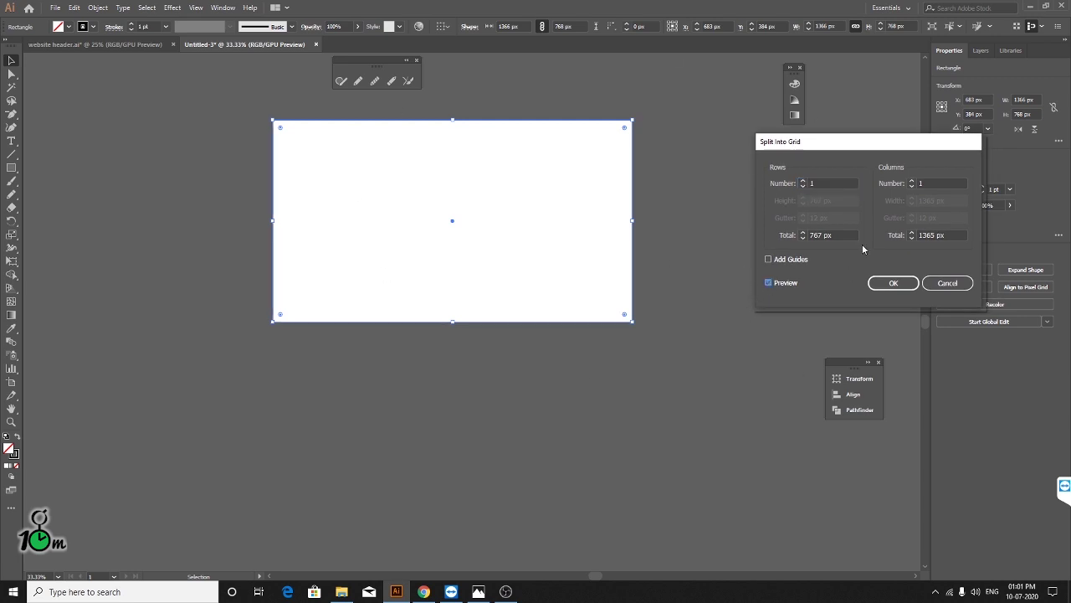
pyautogui.moveTo(840, 143); pyautogui.dragTo(765, 152)
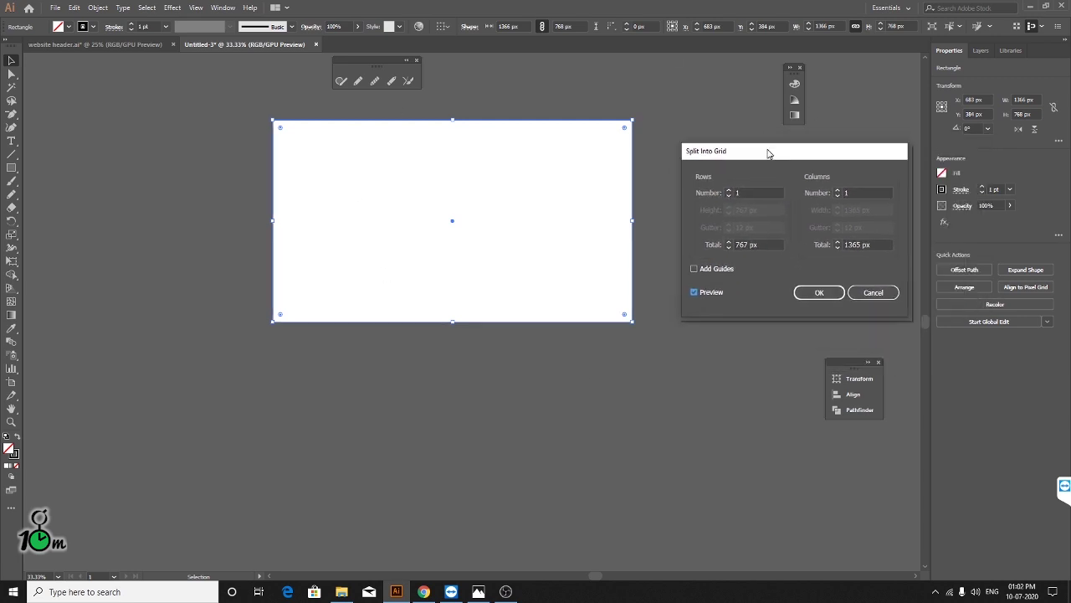
pyautogui.click(869, 193)
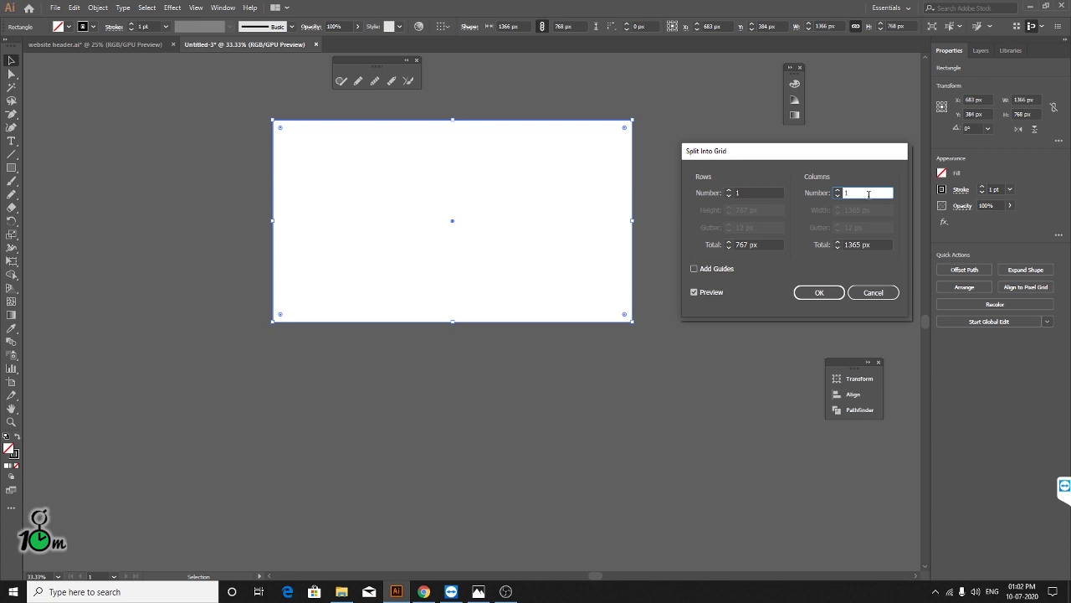
pyautogui.doubleClick(855, 193)
pyautogui.write('1')
pyautogui.write('2')
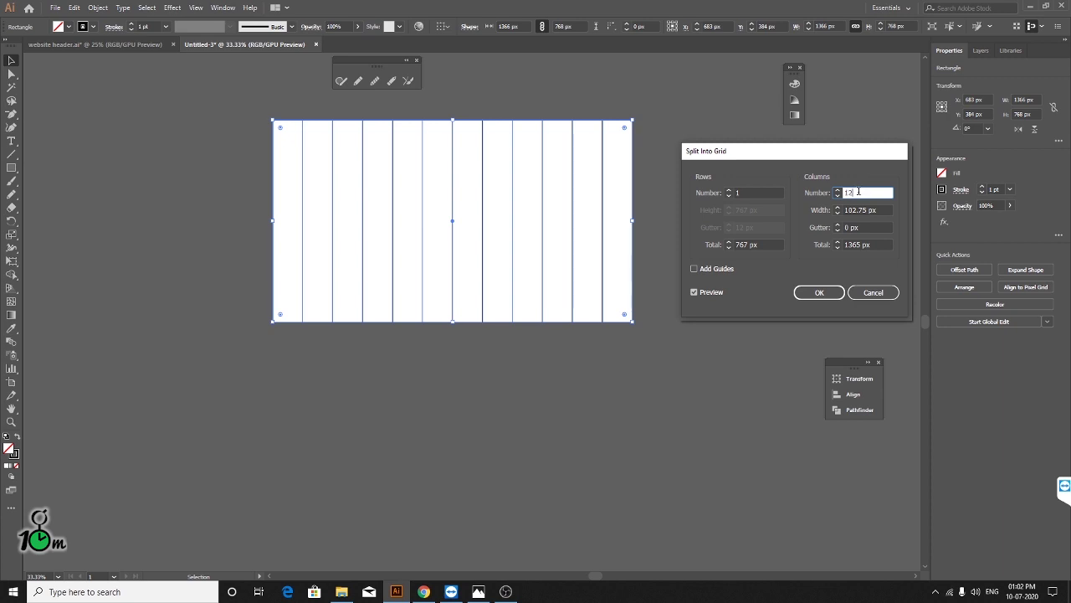
pyautogui.click(876, 296)
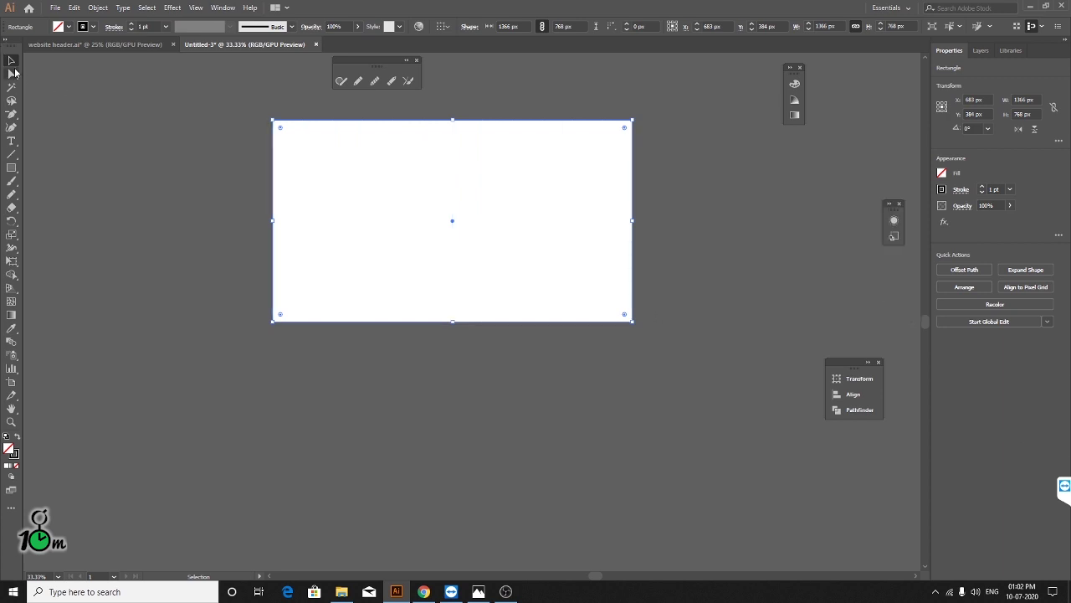
pyautogui.keyDown('alt'); pyautogui.scroll(1, 504, 219); pyautogui.keyUp('alt')
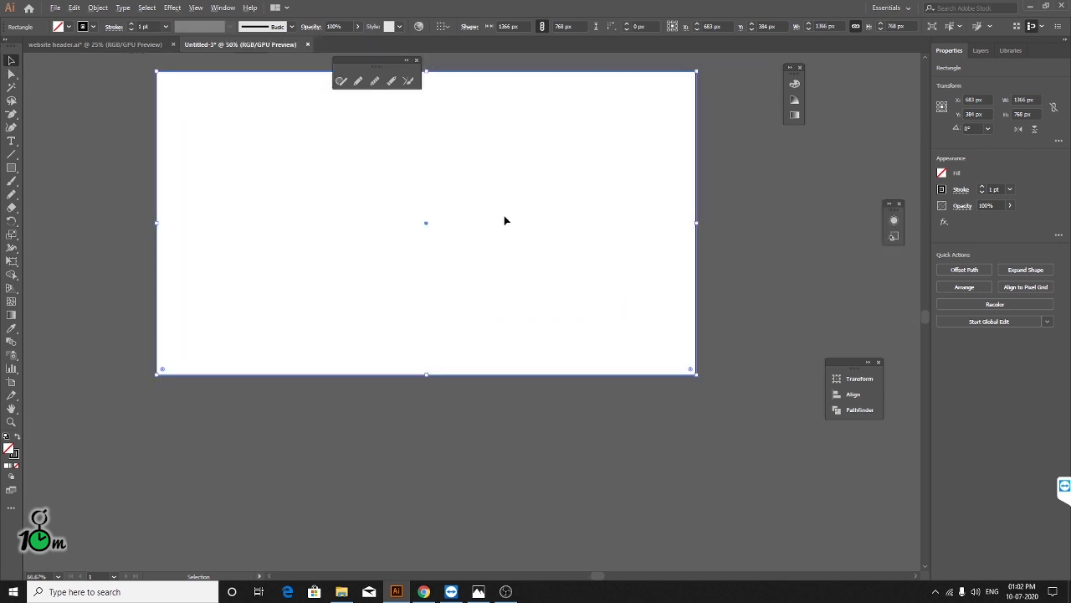
pyautogui.keyDown('alt'); pyautogui.scroll(1, 504, 221); pyautogui.keyUp('alt')
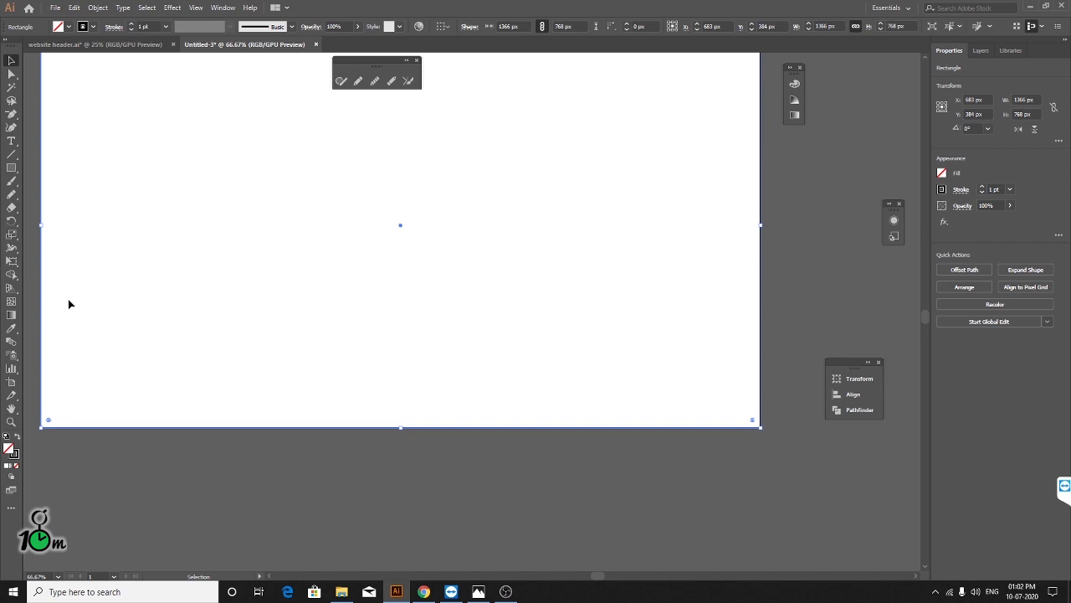
pyautogui.moveTo(330, 236); pyautogui.dragTo(400, 343)
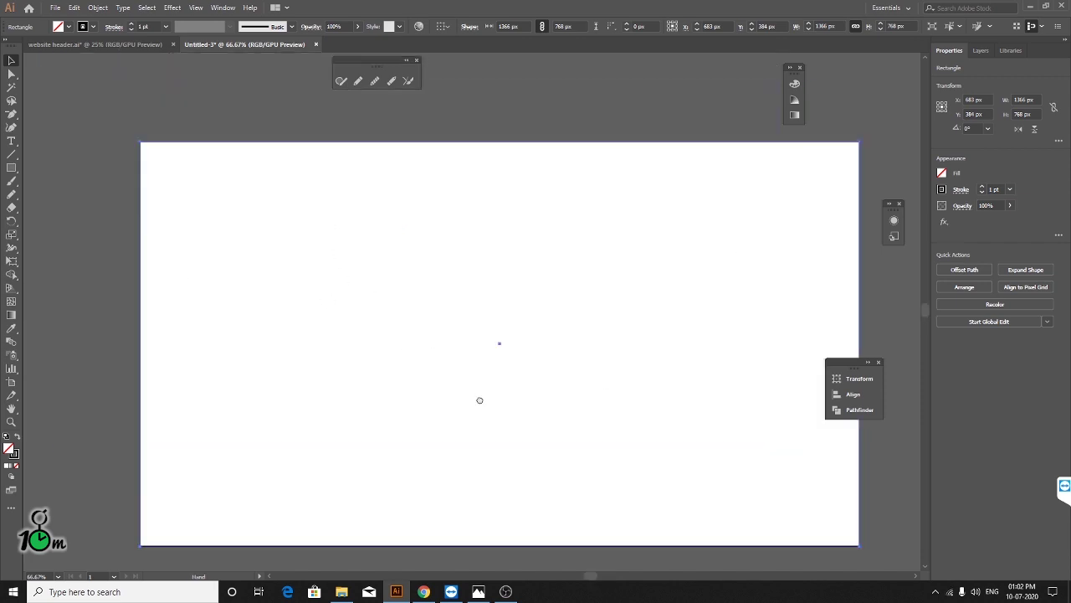
pyautogui.keyDown('alt'); pyautogui.scroll(-1, 322, 159); pyautogui.keyUp('alt')
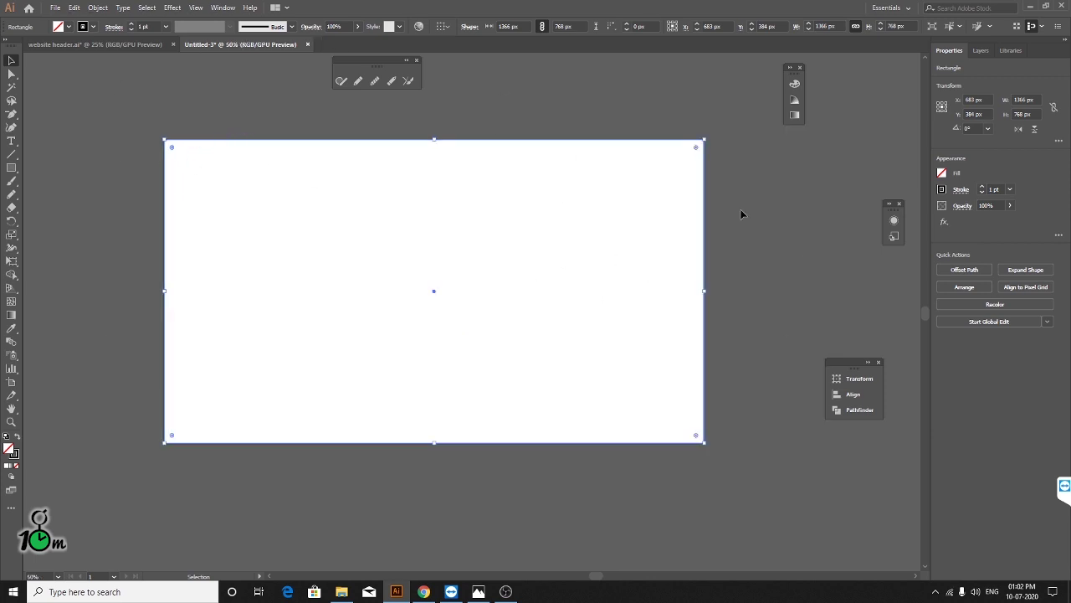
# - Reselect the white rectangle and set its width to 1200 px, keeping it centred at X 683
pyautogui.click(11, 384)
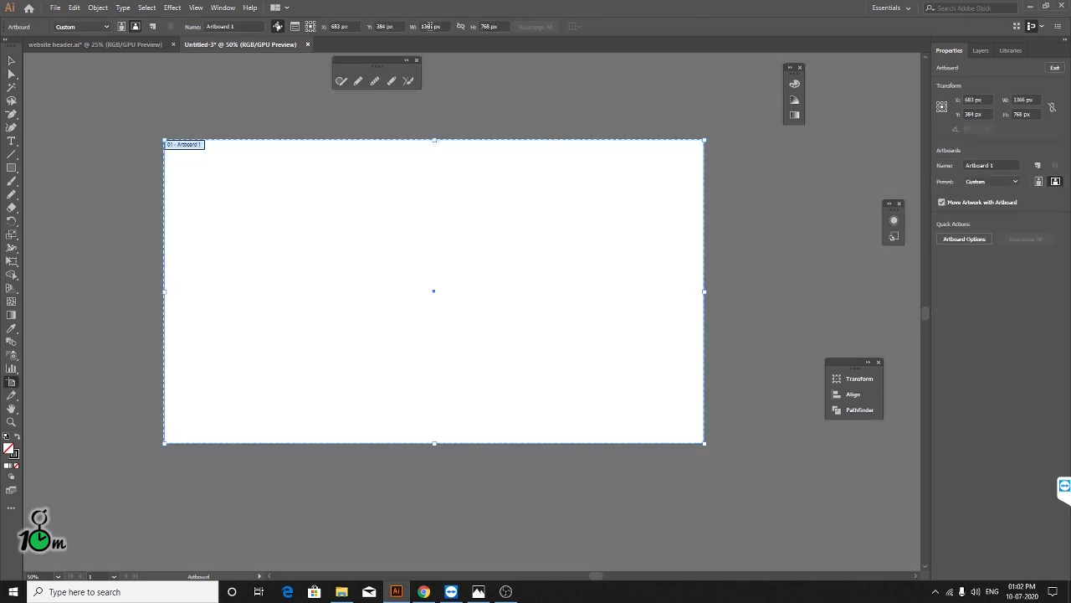
pyautogui.click(11, 60)
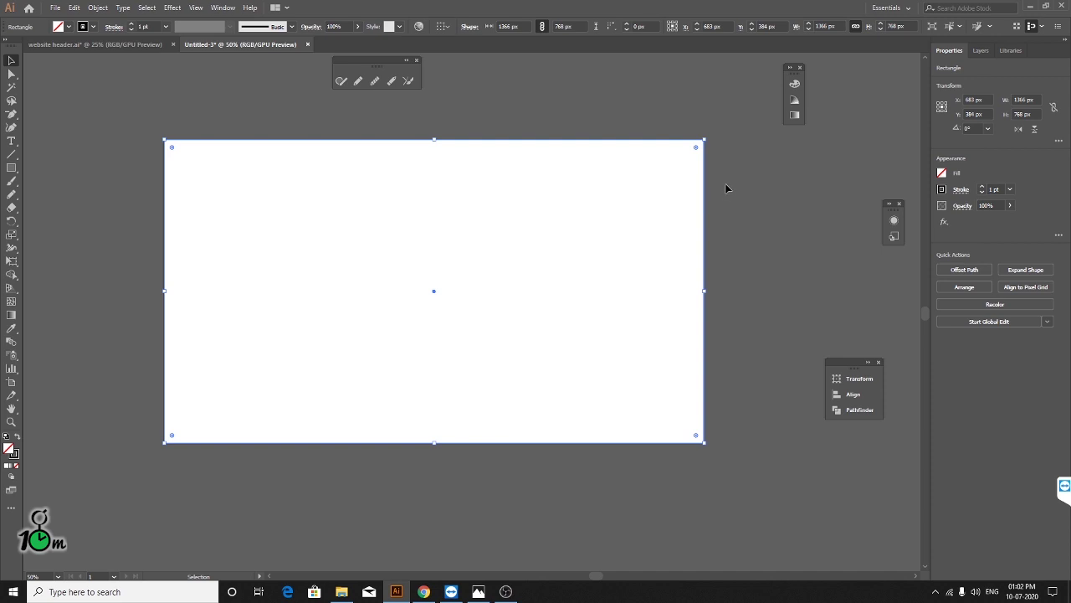
pyautogui.click(502, 116)
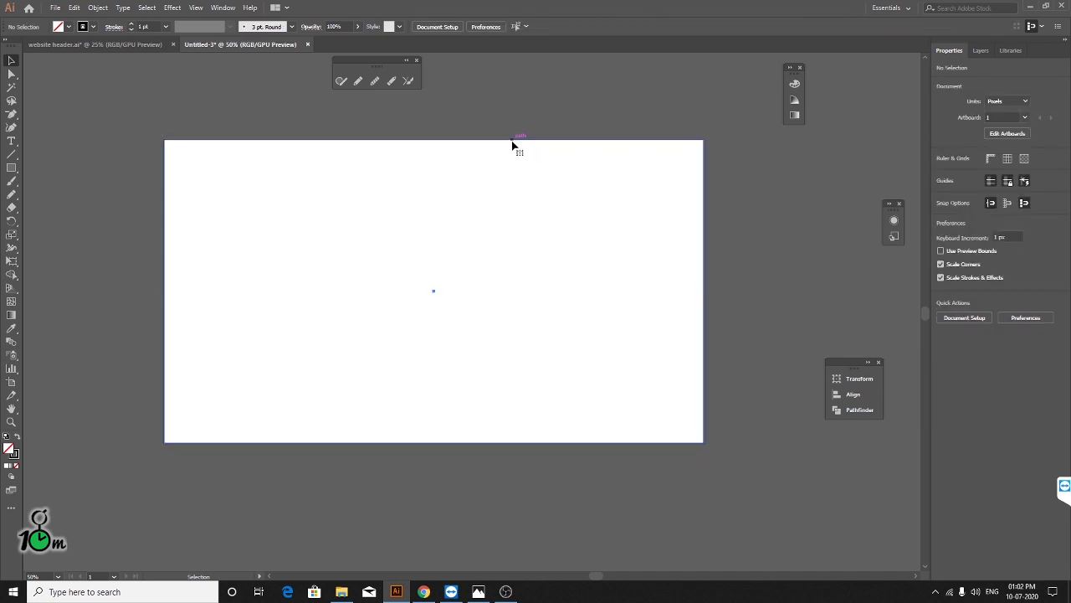
pyautogui.click(513, 142)
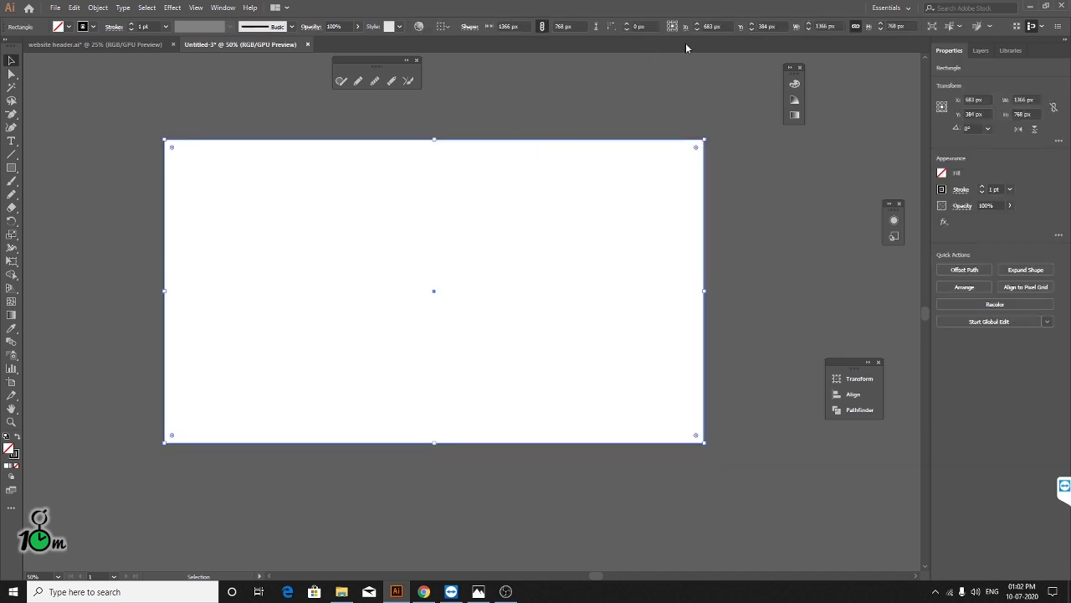
pyautogui.click(820, 25)
pyautogui.write('1200')
pyautogui.press('Return')
pyautogui.click(587, 315)
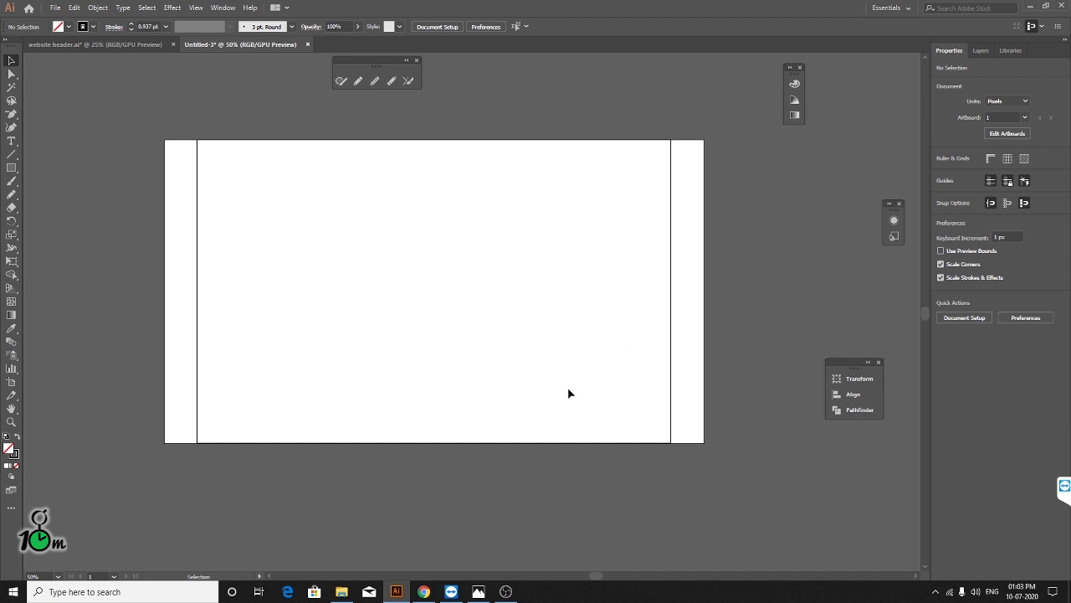
pyautogui.click(199, 185)
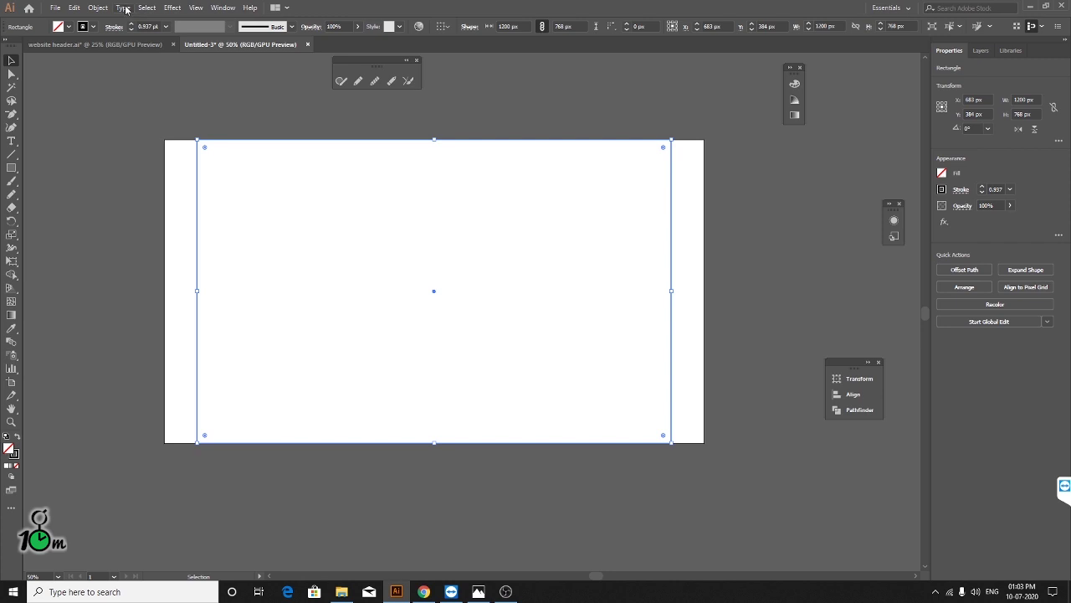
# - Open Split Into Grid with preview on and set Columns to 12
pyautogui.click(74, 7)
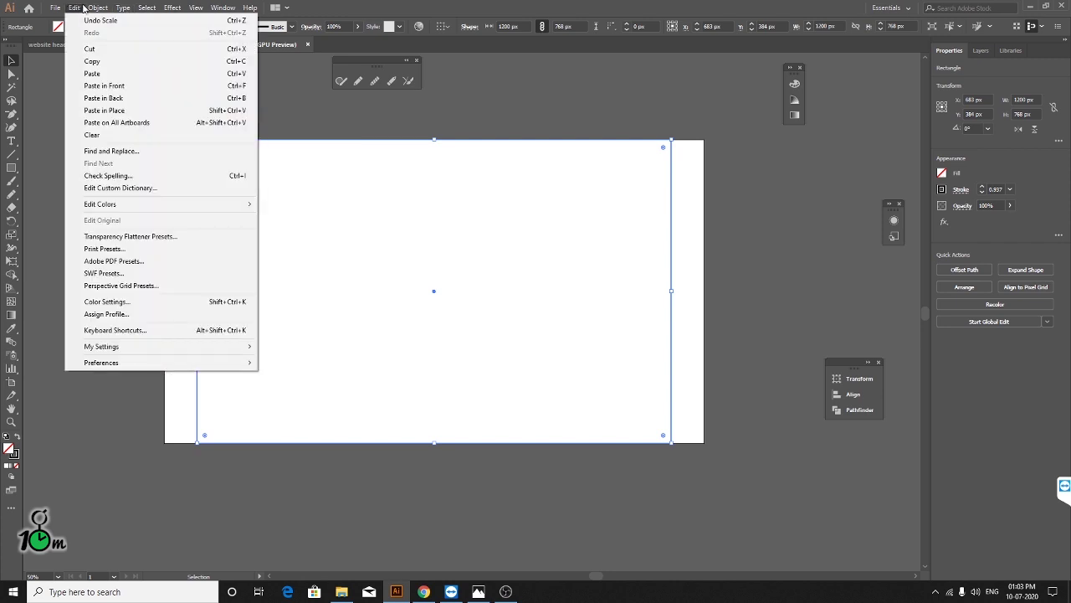
pyautogui.moveTo(134, 261)
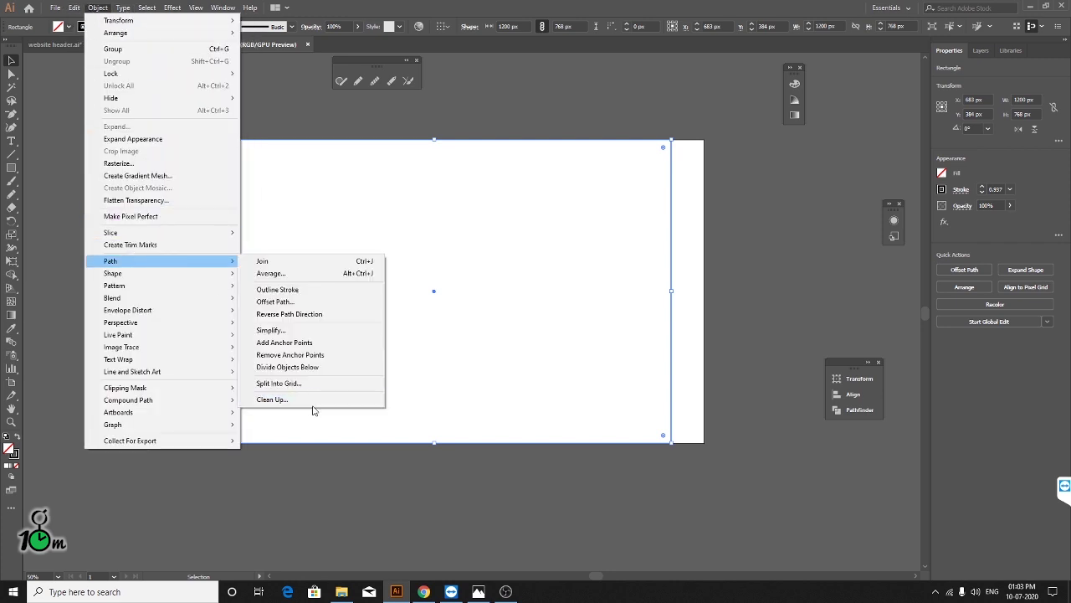
pyautogui.click(315, 384)
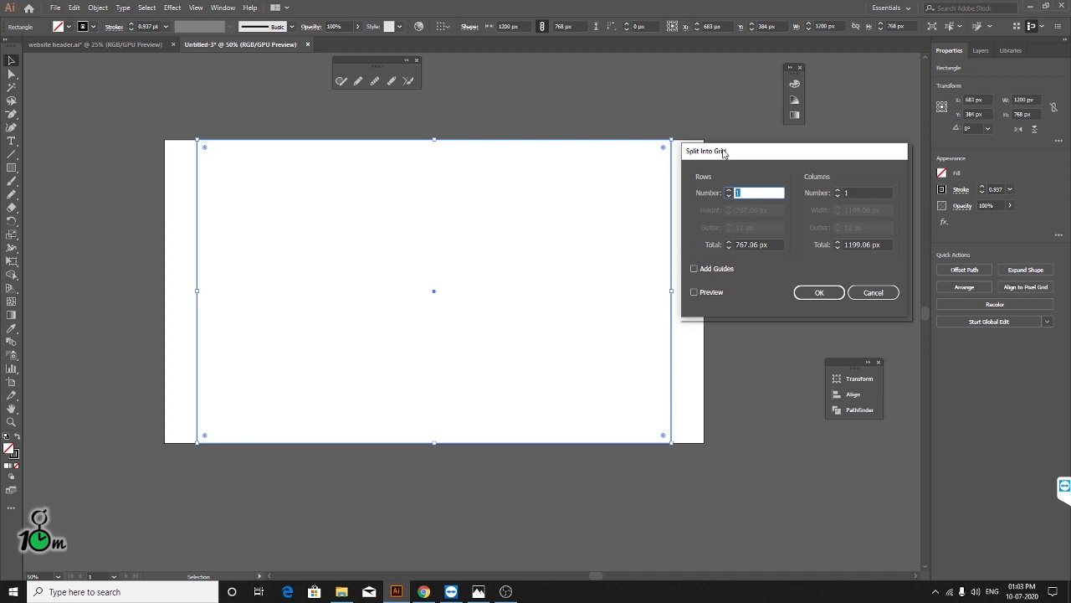
pyautogui.moveTo(725, 152); pyautogui.dragTo(714, 150)
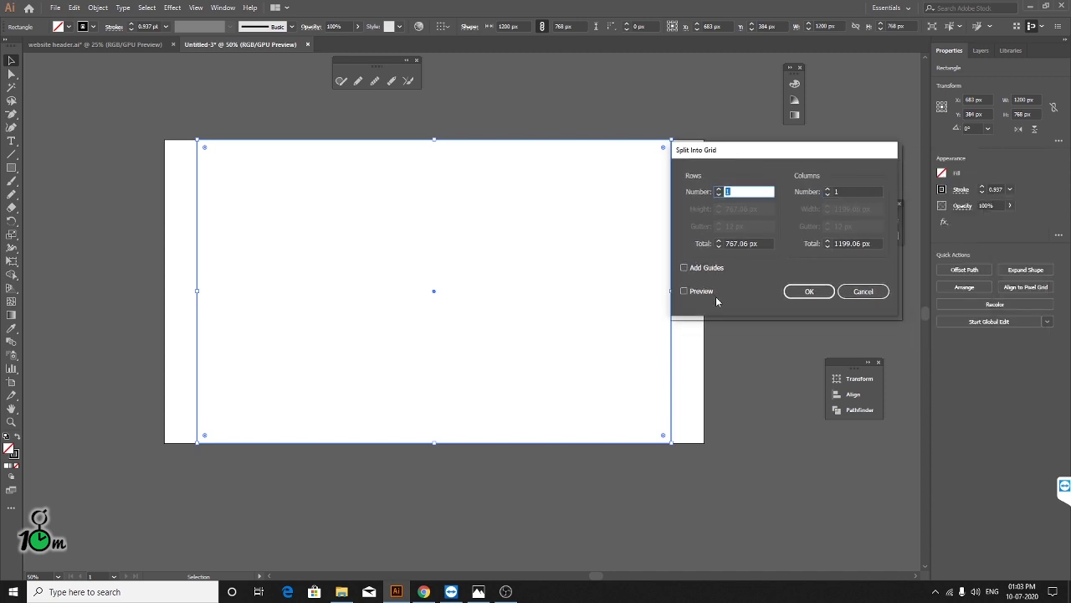
pyautogui.click(684, 291)
pyautogui.click(859, 190)
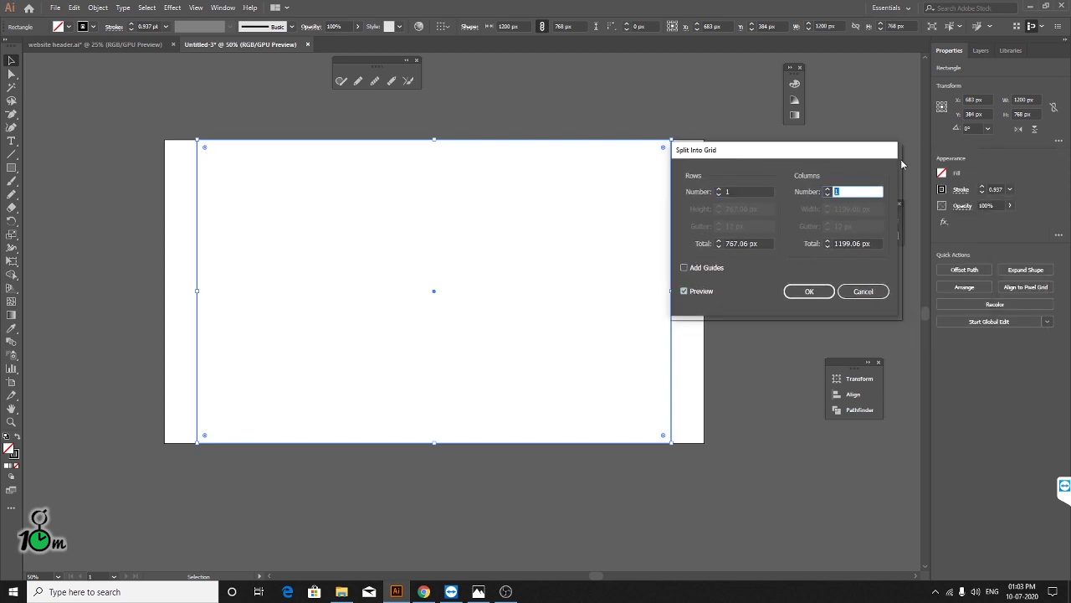
pyautogui.write('12')
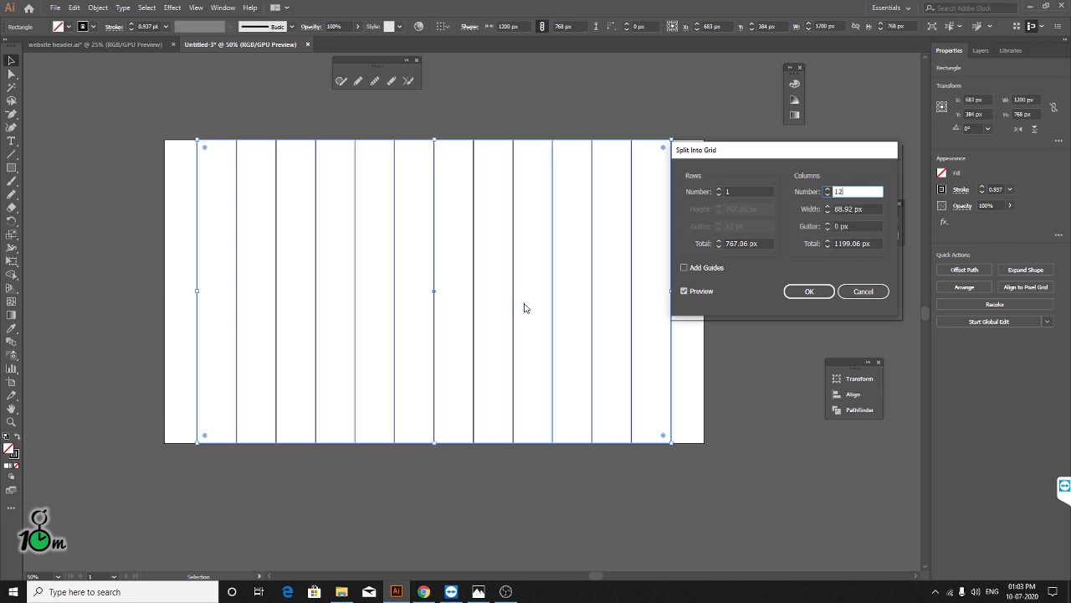
pyautogui.moveTo(736, 150)
pyautogui.mouseDown()
pyautogui.moveTo(880, 161)
pyautogui.moveTo(801, 144)
pyautogui.mouseUp()
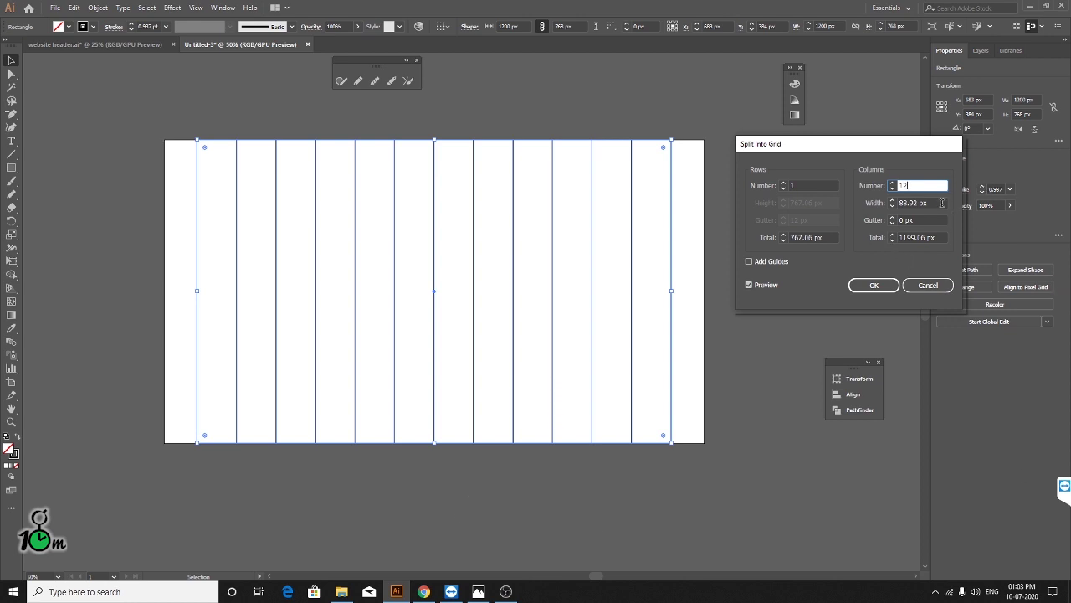
pyautogui.press('Tab')
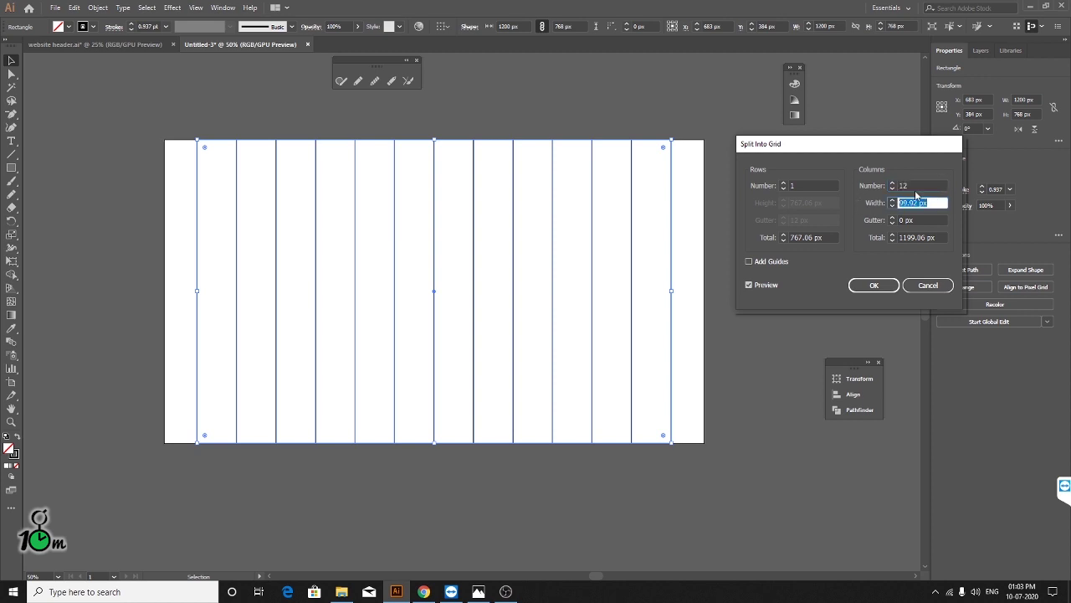
# - Set the column gutter to 30 px and enable Add Guides
pyautogui.click(926, 220)
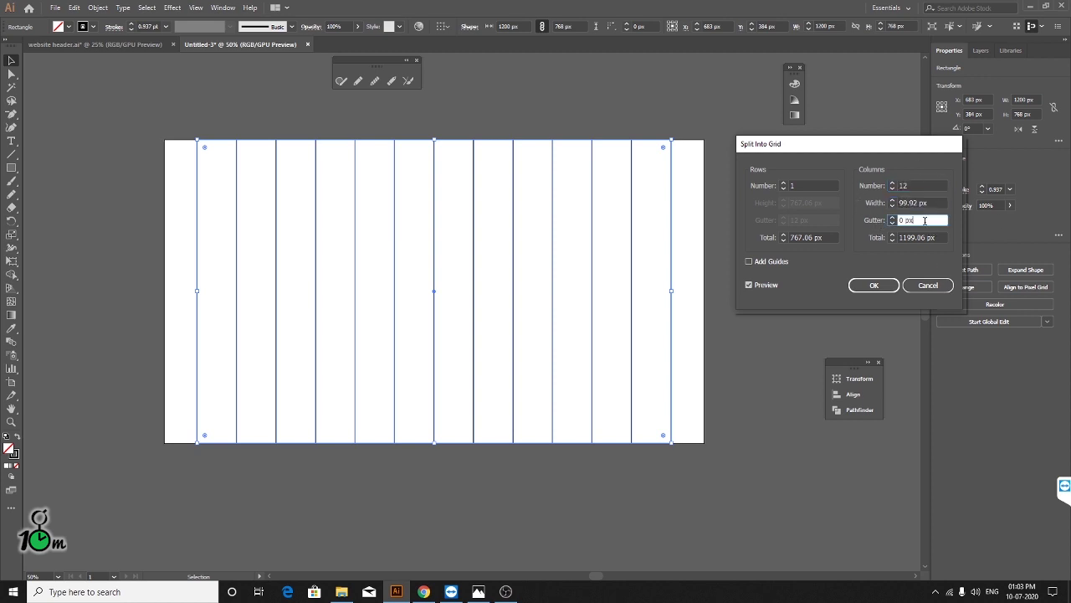
pyautogui.click(930, 204)
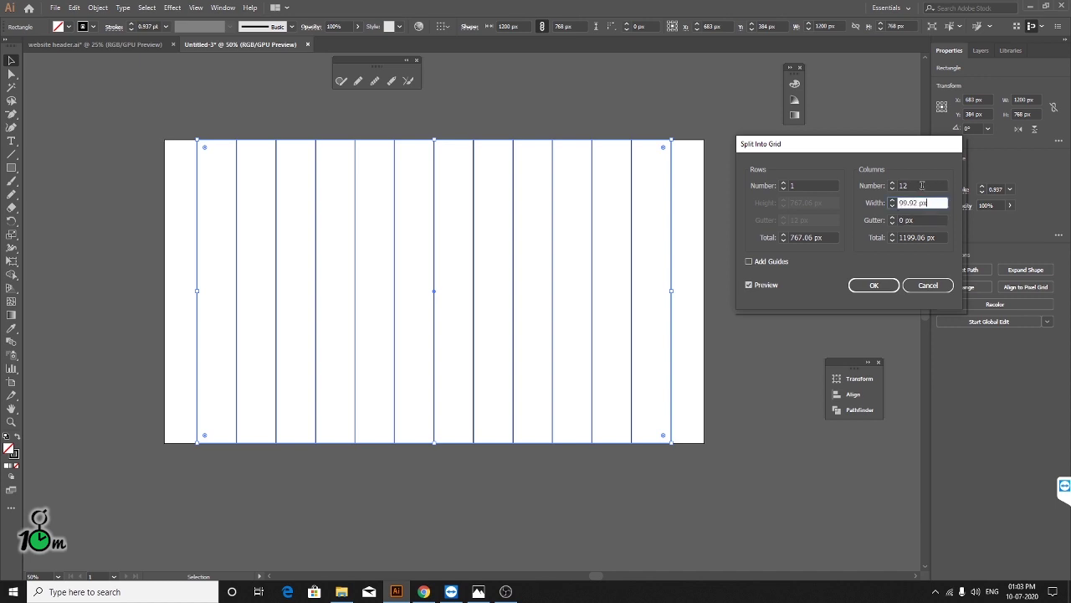
pyautogui.press('Tab')
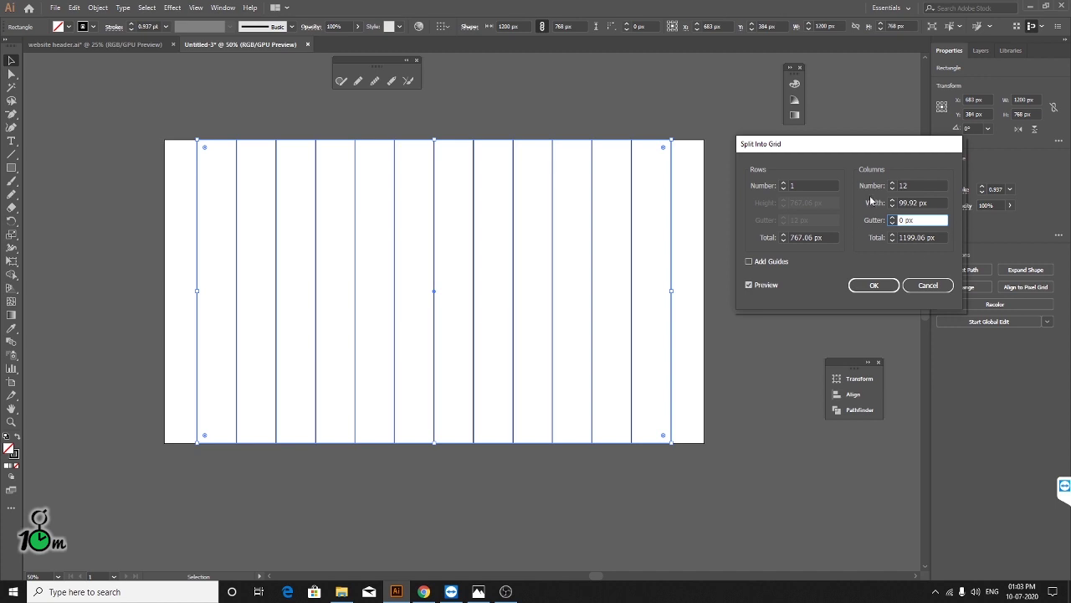
pyautogui.moveTo(919, 220); pyautogui.dragTo(857, 213)
pyautogui.write('15')
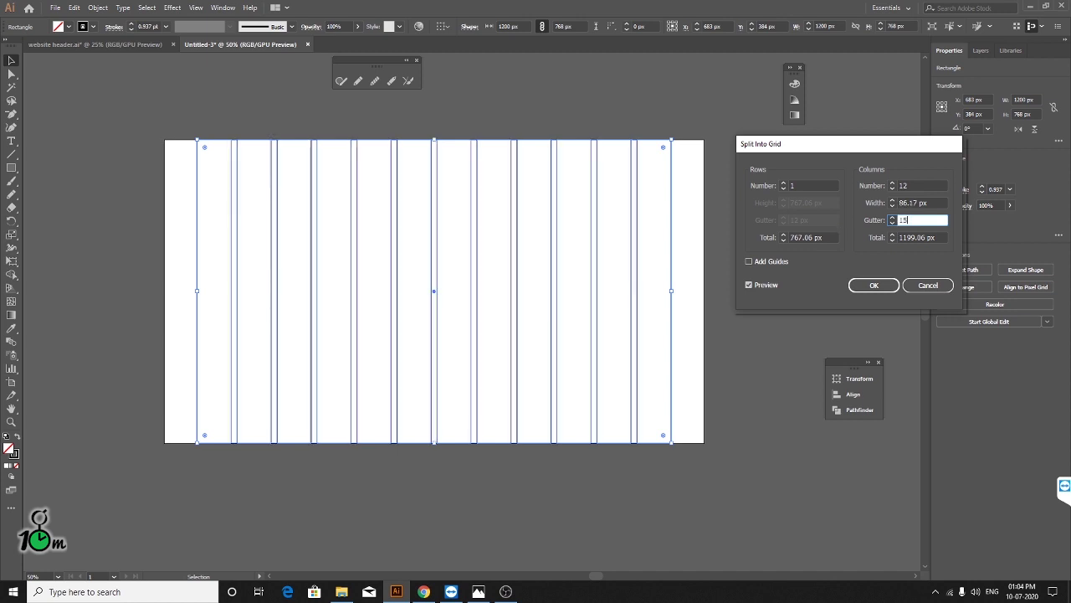
pyautogui.press('BackSpace')
pyautogui.press('BackSpace')
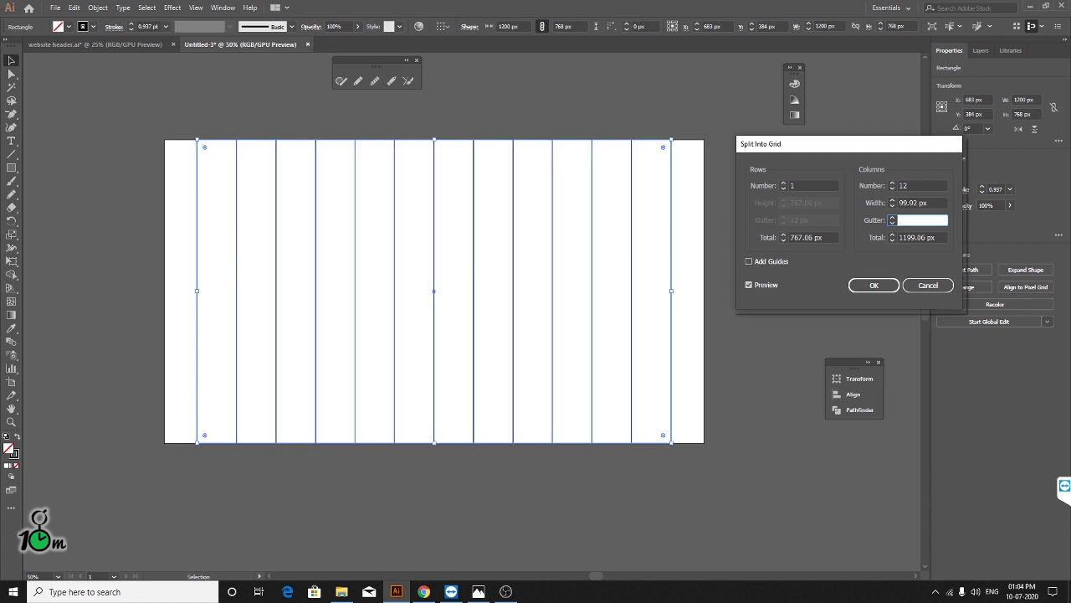
pyautogui.write('30')
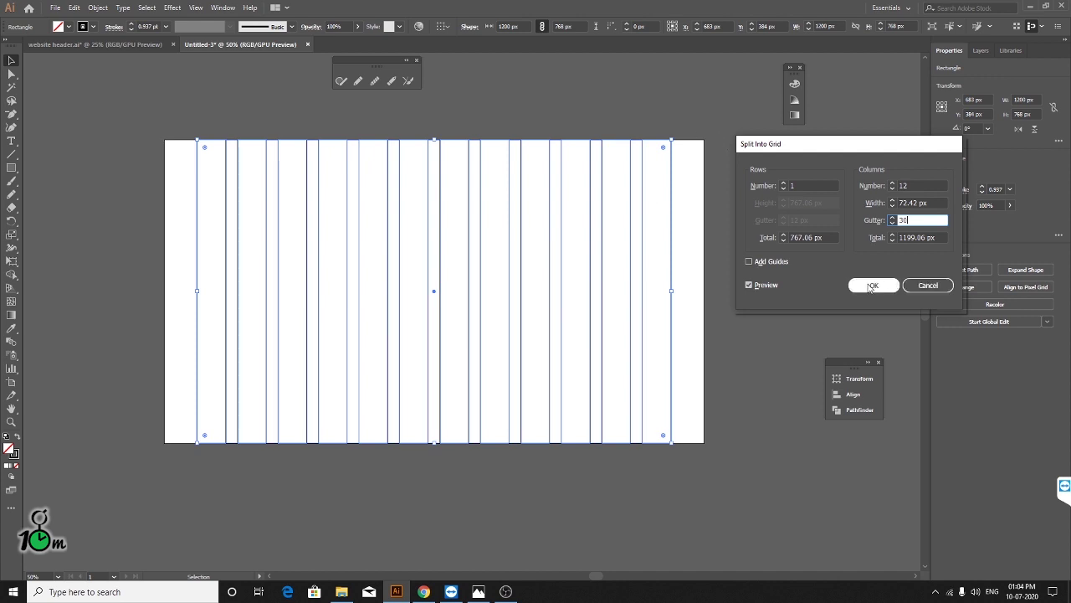
pyautogui.click(749, 261)
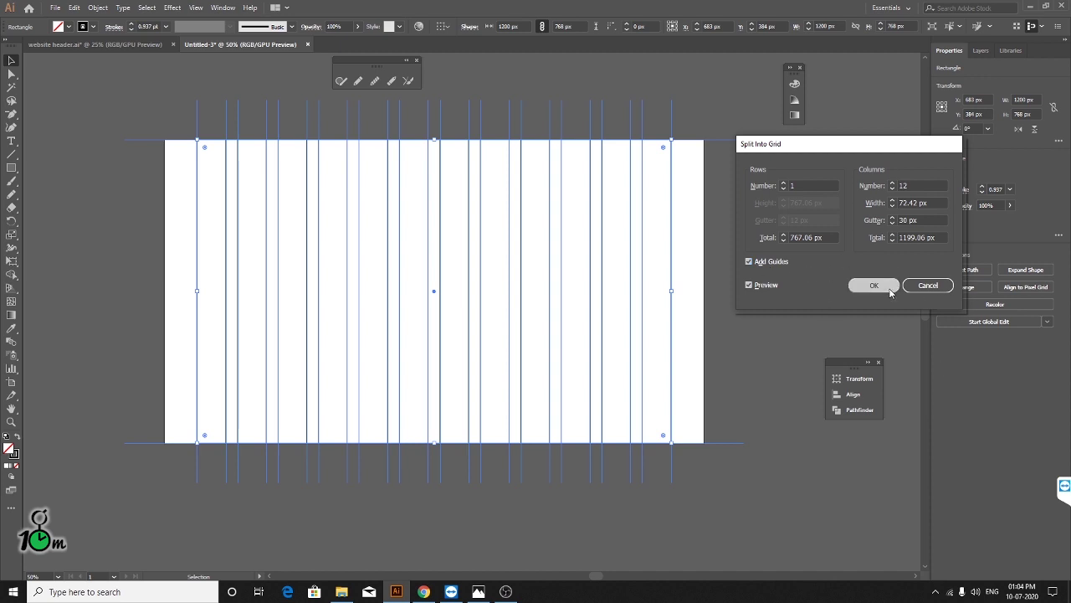
pyautogui.click(890, 288)
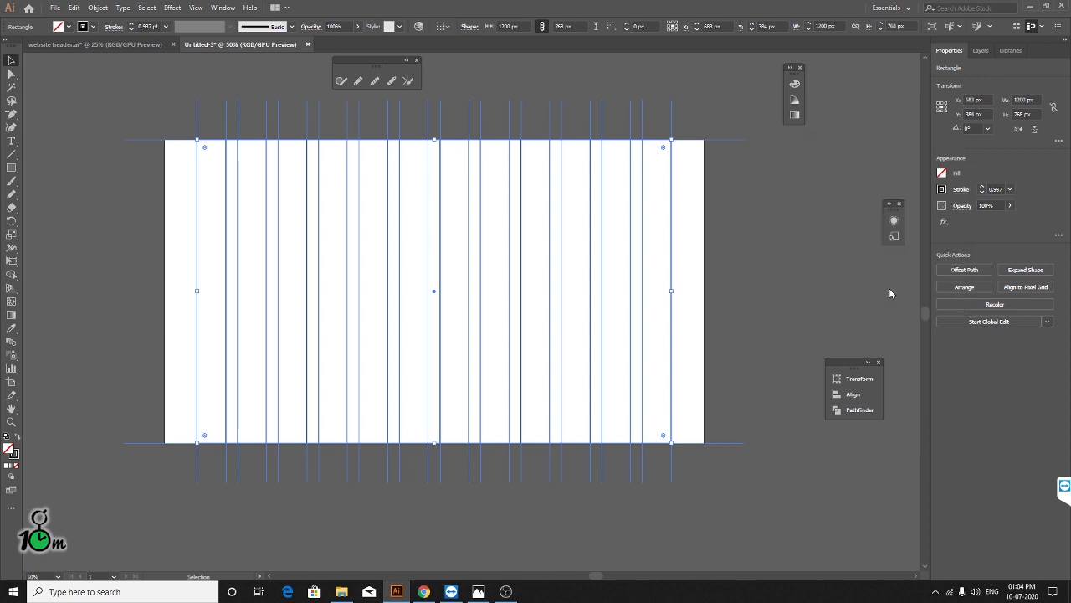
pyautogui.keyDown('alt'); pyautogui.scroll(2, 555, 248); pyautogui.keyUp('alt')
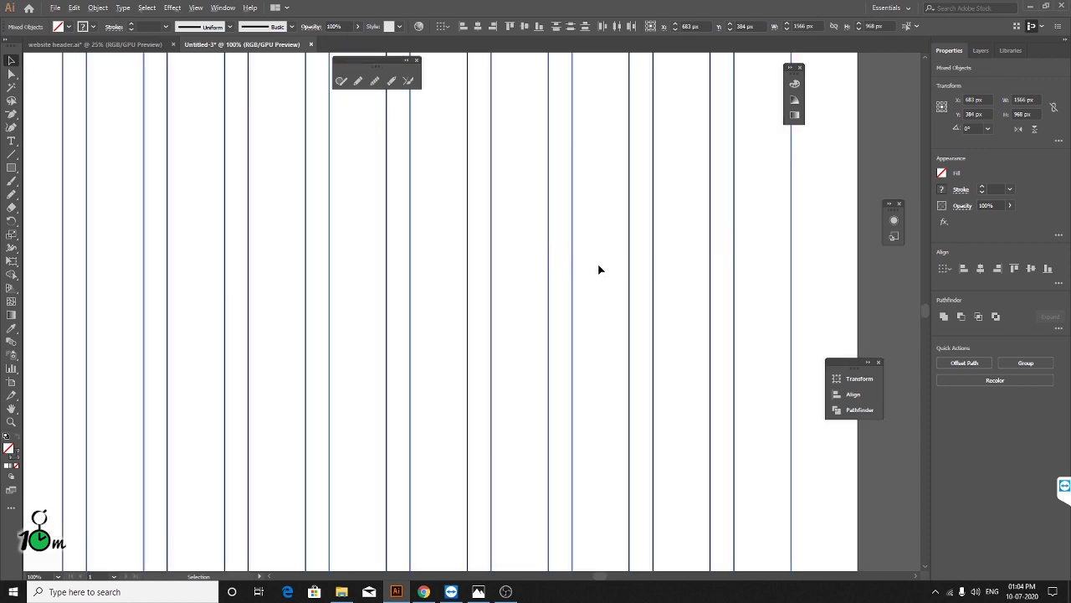
pyautogui.keyDown('alt'); pyautogui.scroll(-2, 599, 268); pyautogui.keyUp('alt')
pyautogui.scroll(2, 600, 242)
pyautogui.keyDown('alt'); pyautogui.scroll(3, 500, 261); pyautogui.keyUp('alt')
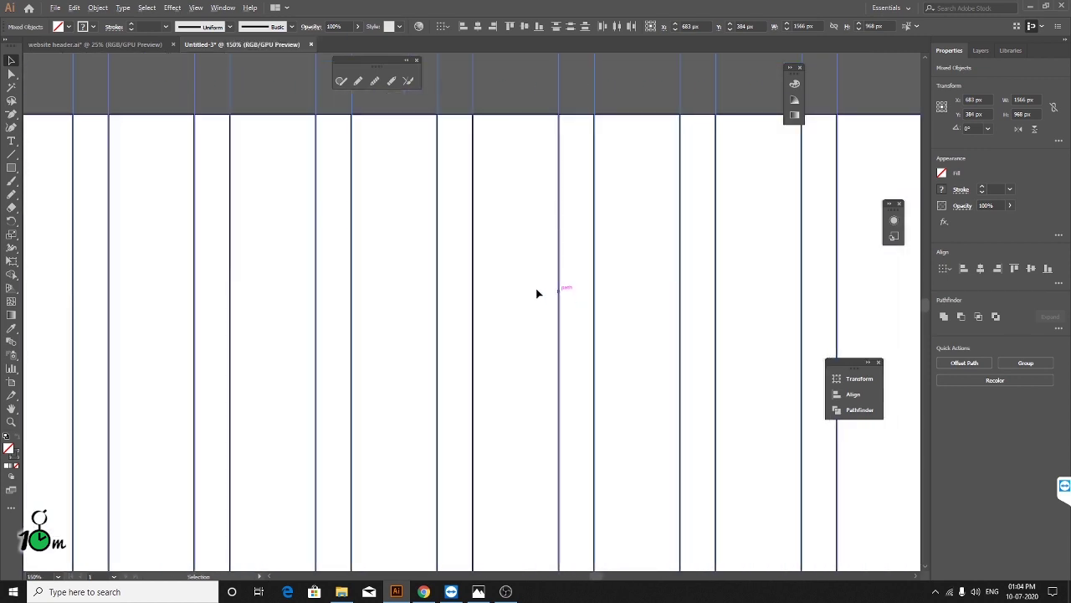
pyautogui.moveTo(401, 196)
pyautogui.mouseDown()
pyautogui.moveTo(531, 371)
pyautogui.moveTo(555, 262)
pyautogui.mouseUp()
pyautogui.scroll(3, 502, 232)
pyautogui.moveTo(503, 232); pyautogui.dragTo(488, 318)
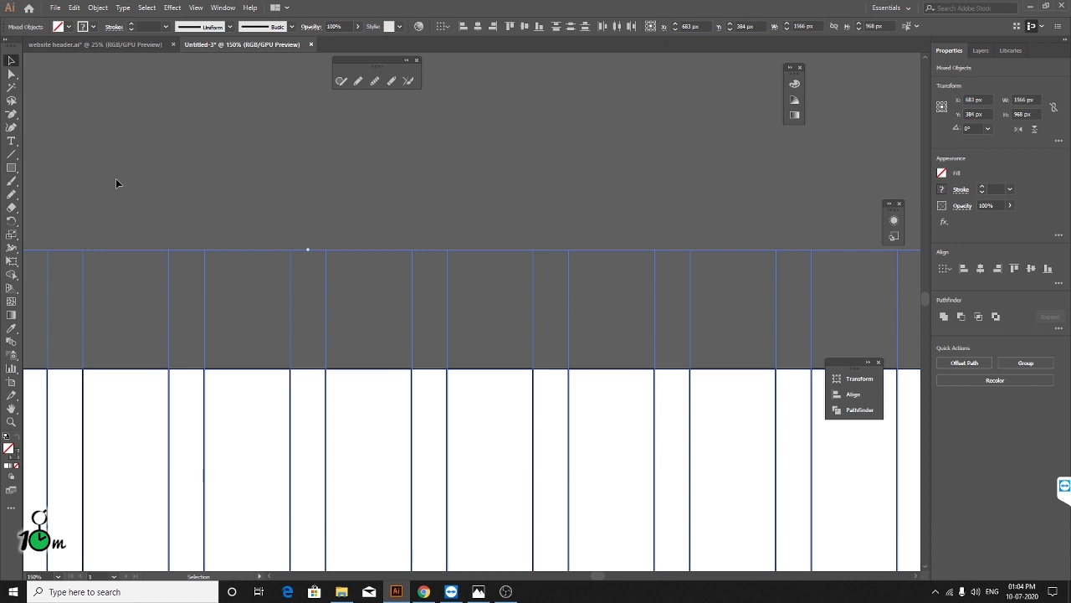
pyautogui.click(11, 168)
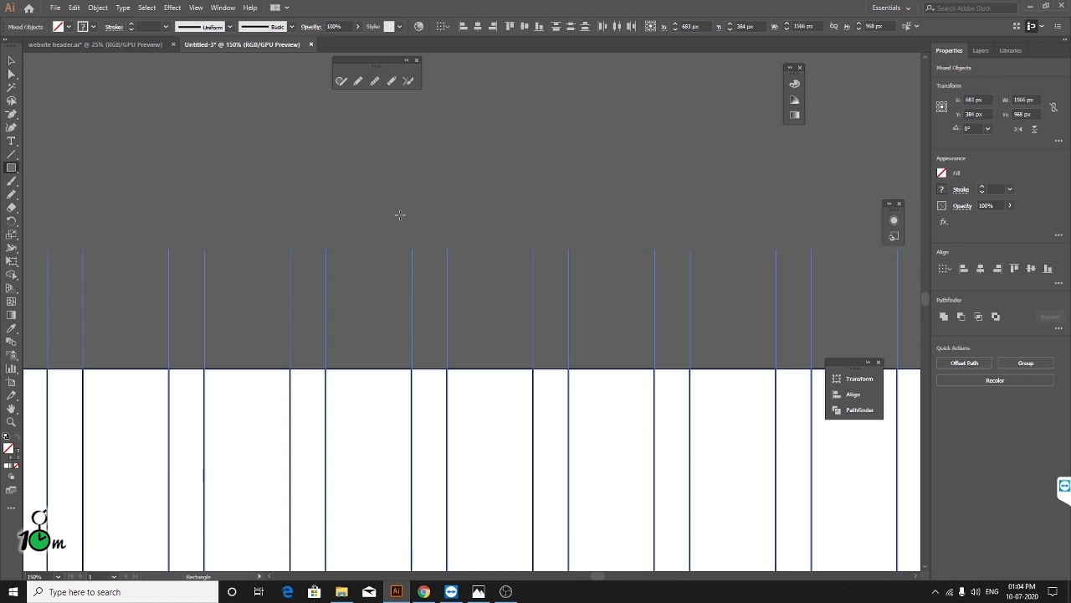
pyautogui.moveTo(431, 234); pyautogui.dragTo(674, 277)
pyautogui.click(11, 62)
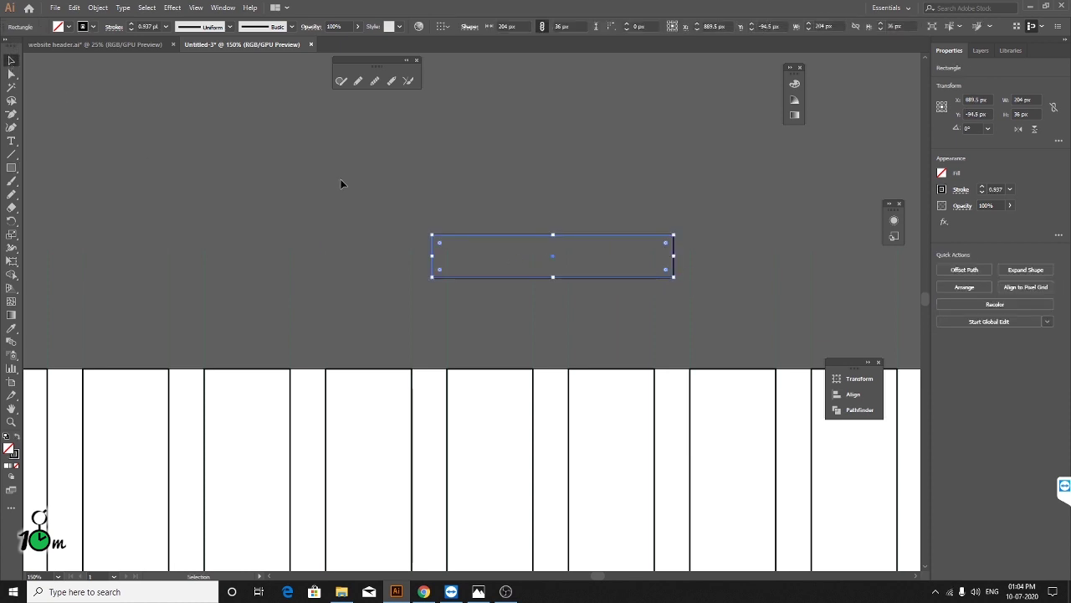
pyautogui.moveTo(434, 256); pyautogui.dragTo(431, 257)
pyautogui.moveTo(675, 256)
pyautogui.mouseDown()
pyautogui.moveTo(655, 257)
pyautogui.moveTo(672, 254)
pyautogui.mouseUp()
pyautogui.moveTo(474, 279)
pyautogui.mouseDown()
pyautogui.moveTo(235, 233)
pyautogui.moveTo(222, 271)
pyautogui.moveTo(234, 282)
pyautogui.mouseUp()
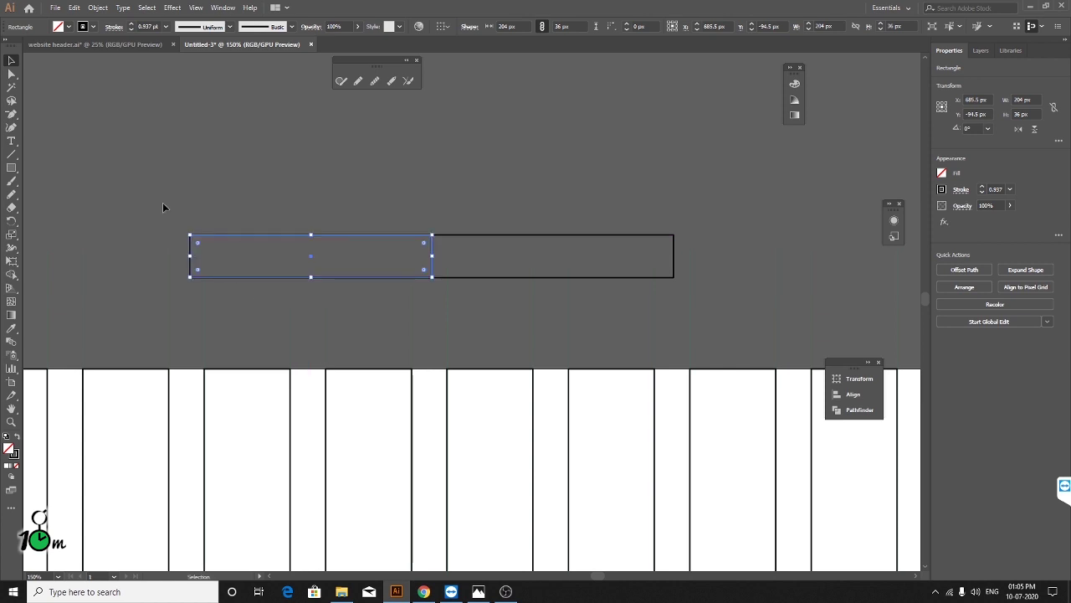
pyautogui.click(623, 177)
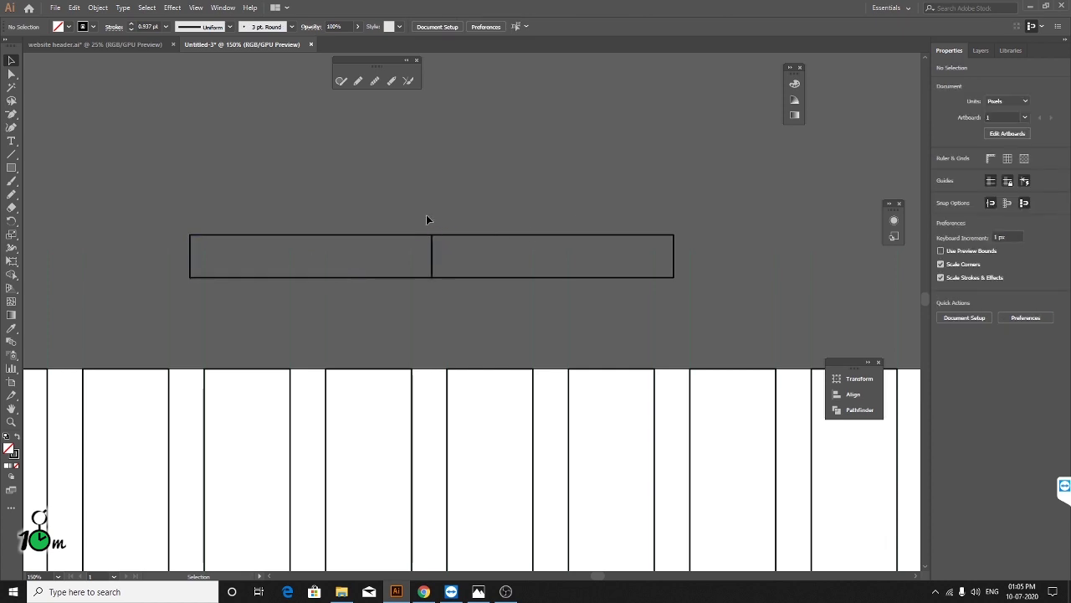
pyautogui.moveTo(430, 220); pyautogui.dragTo(432, 325)
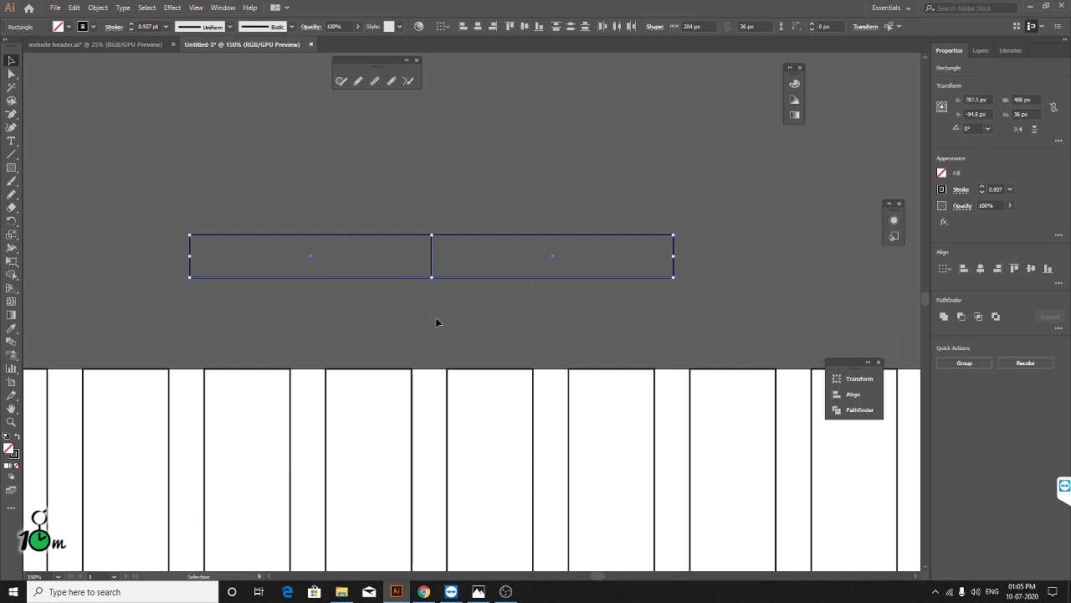
pyautogui.press('Delete')
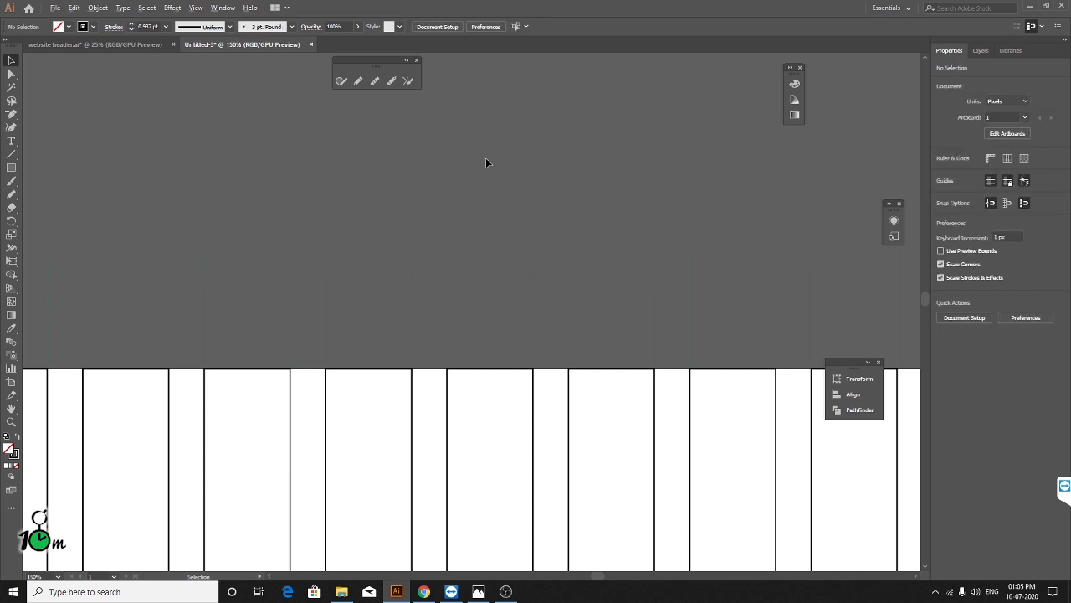
pyautogui.hotkey('ctrl', '-')
pyautogui.hotkey('ctrl', '-')
pyautogui.moveTo(131, 181)
pyautogui.mouseDown()
pyautogui.moveTo(376, 263)
pyautogui.moveTo(195, 237)
pyautogui.mouseUp()
pyautogui.moveTo(294, 318); pyautogui.dragTo(281, 256)
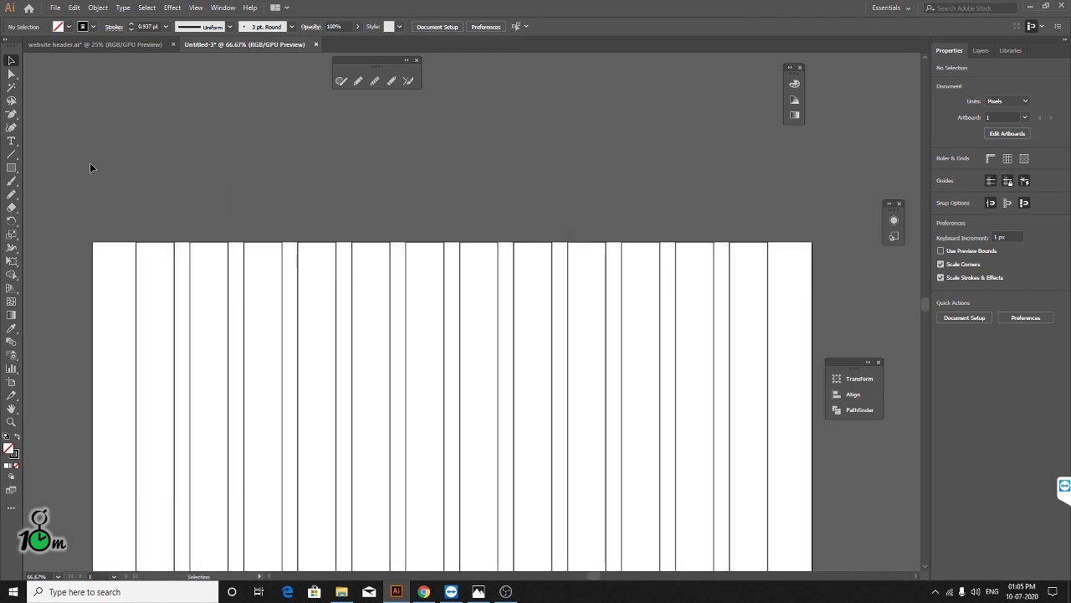
# - Open a new Chrome incognito tab and search Google for flipkart
pyautogui.click(423, 592)
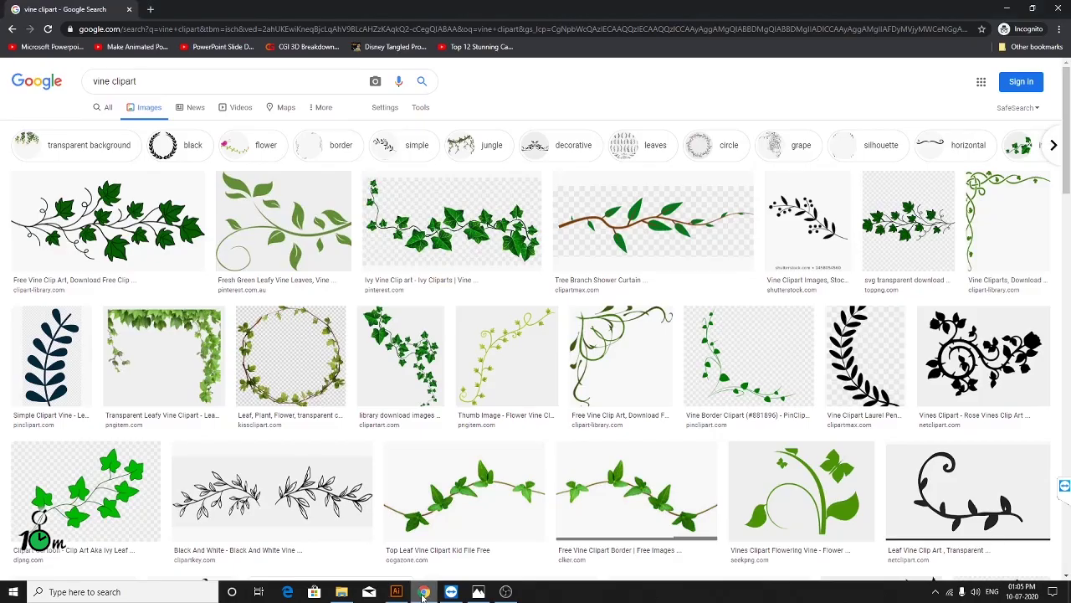
pyautogui.click(150, 9)
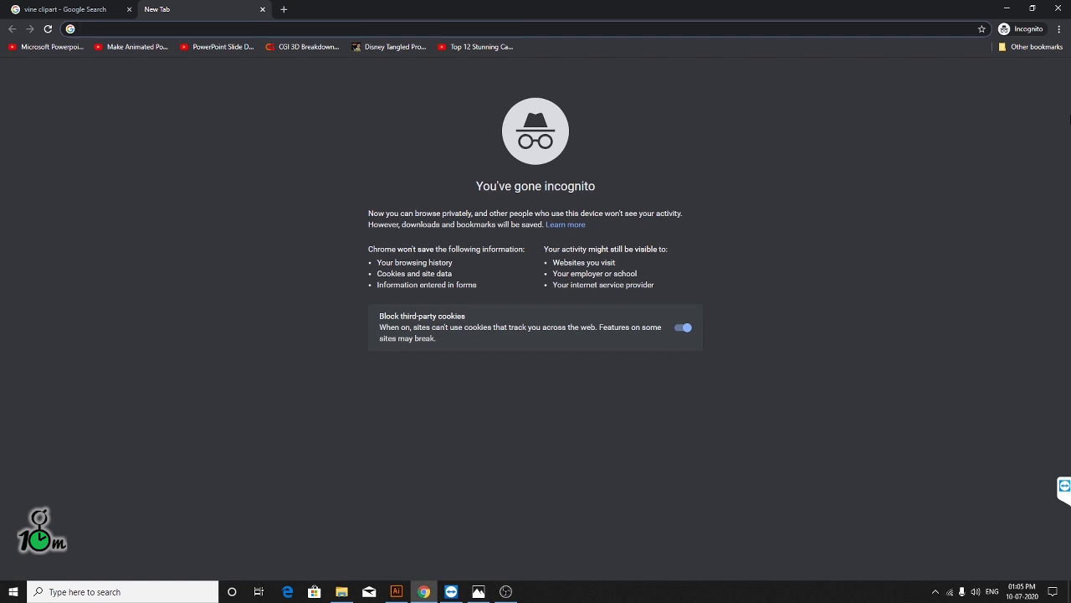
pyautogui.write('flipkart')
pyautogui.press('Return')
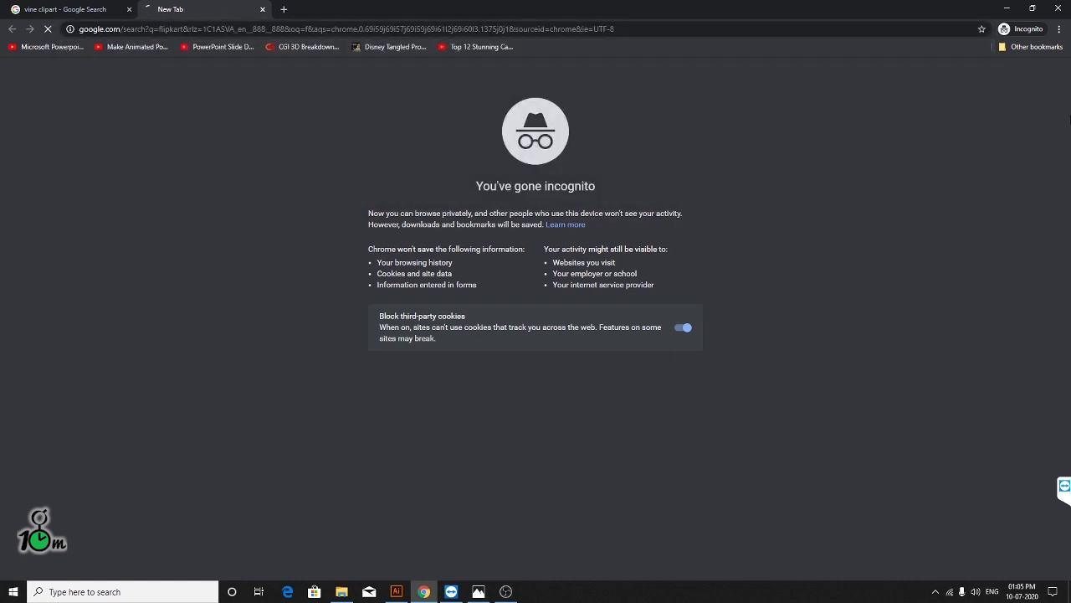
# - Open the Flipkart homepage, dismiss the login prompt, and scroll through its product sections
pyautogui.click(120, 176)
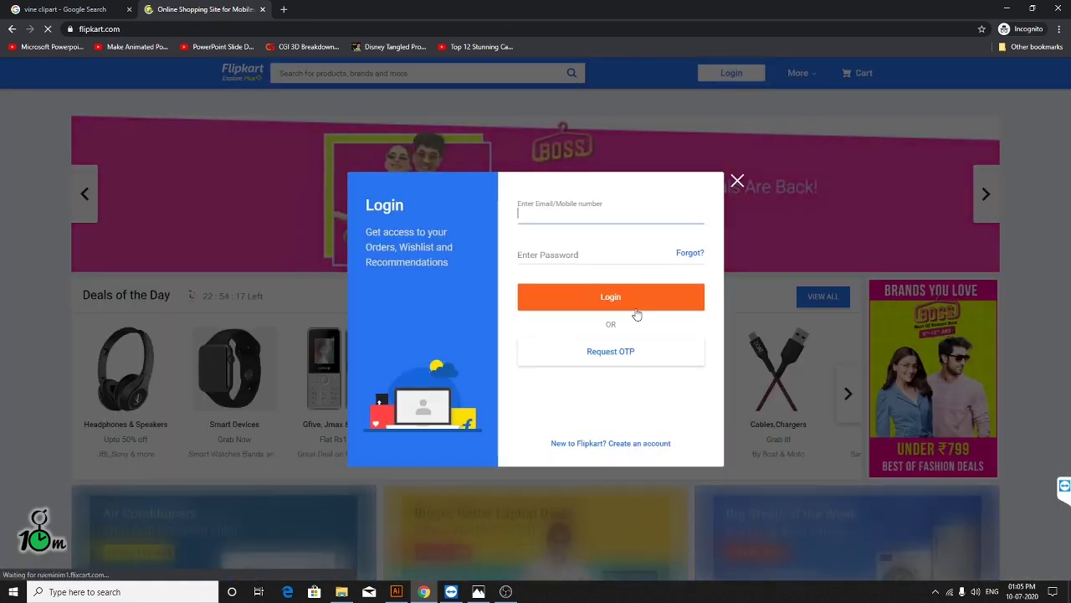
pyautogui.click(740, 182)
pyautogui.scroll(-4, 618, 302)
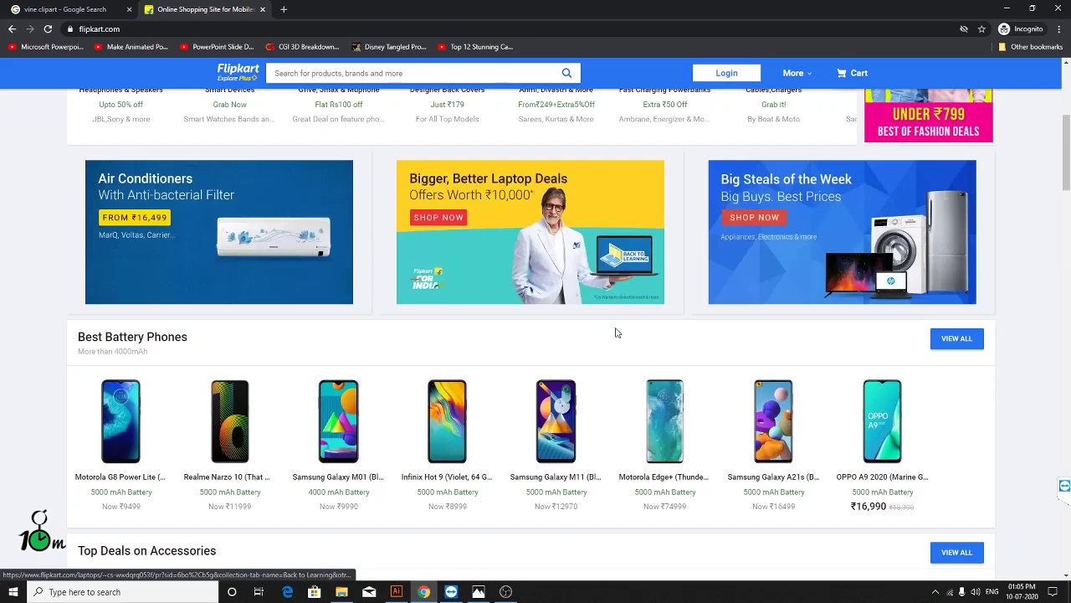
pyautogui.scroll(-4, 614, 330)
pyautogui.scroll(-5, 508, 333)
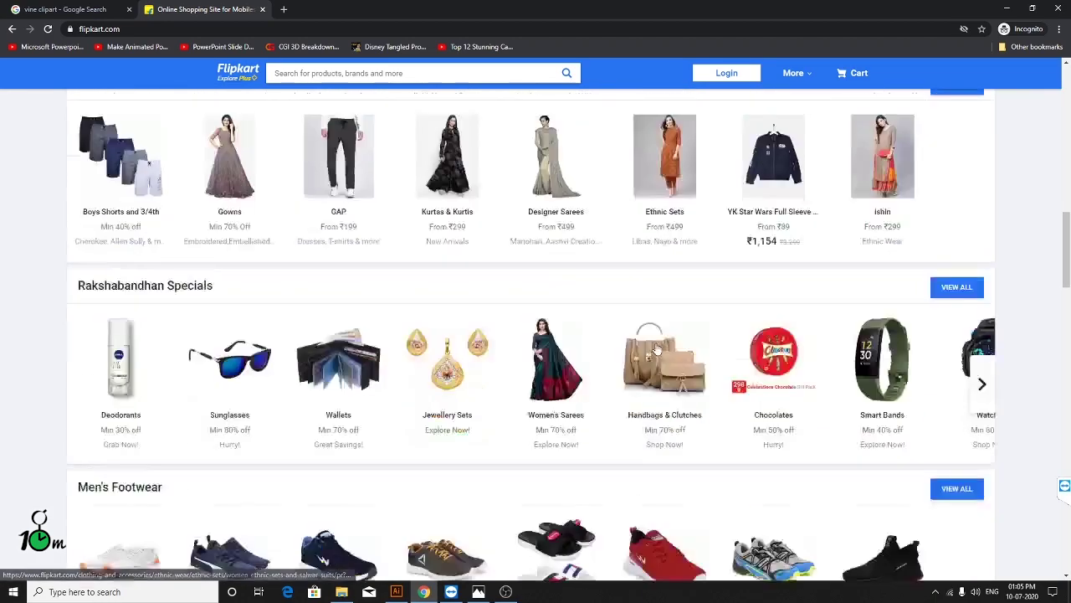
pyautogui.scroll(-8, 586, 339)
pyautogui.scroll(-8, 656, 347)
pyautogui.scroll(-8, 657, 348)
pyautogui.scroll(8, 657, 347)
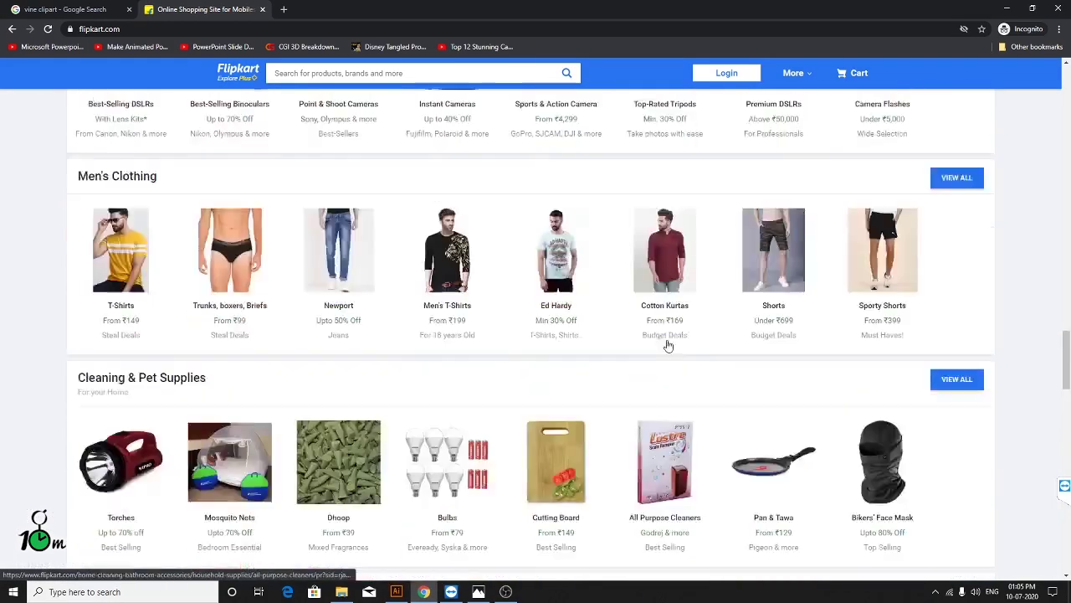
pyautogui.scroll(8, 664, 347)
pyautogui.scroll(8, 672, 354)
pyautogui.scroll(8, 674, 358)
pyautogui.scroll(5, 674, 358)
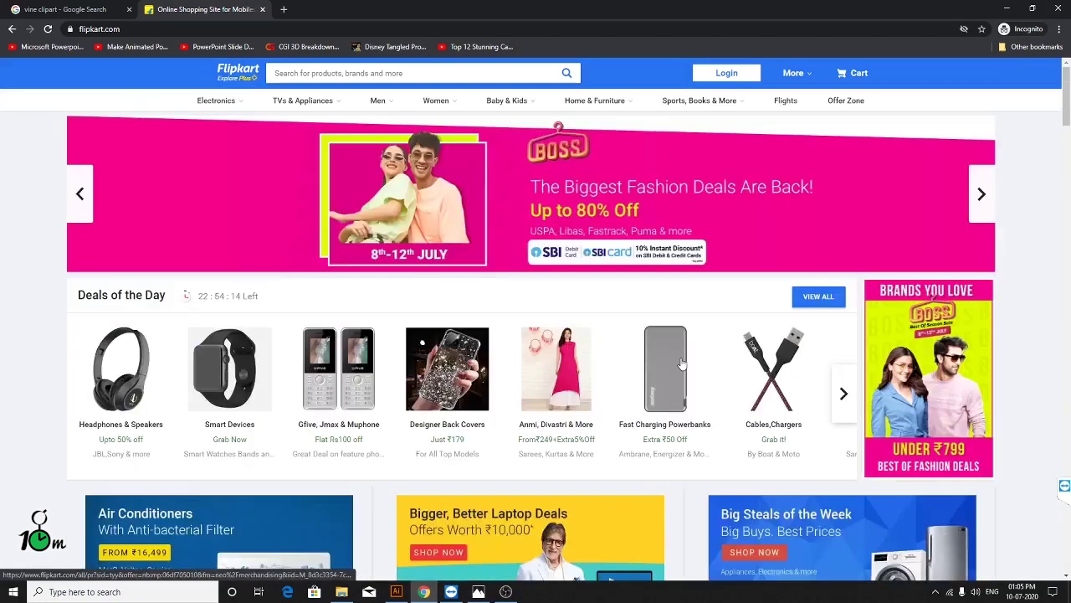
# - Open a blank new tab beside the Flipkart homepage
pyautogui.click(286, 10)
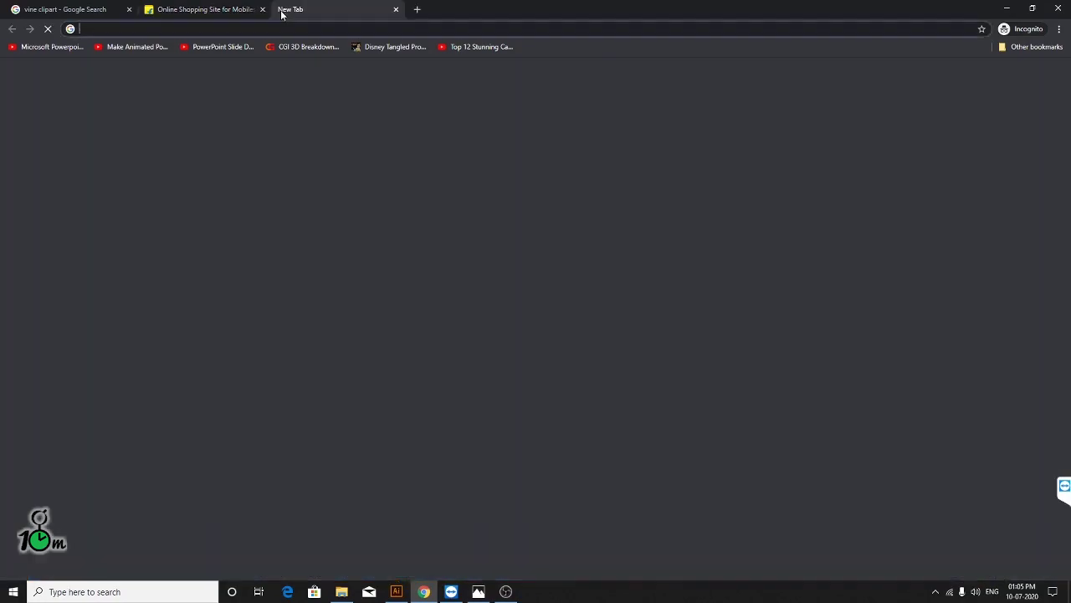
pyautogui.click(200, 10)
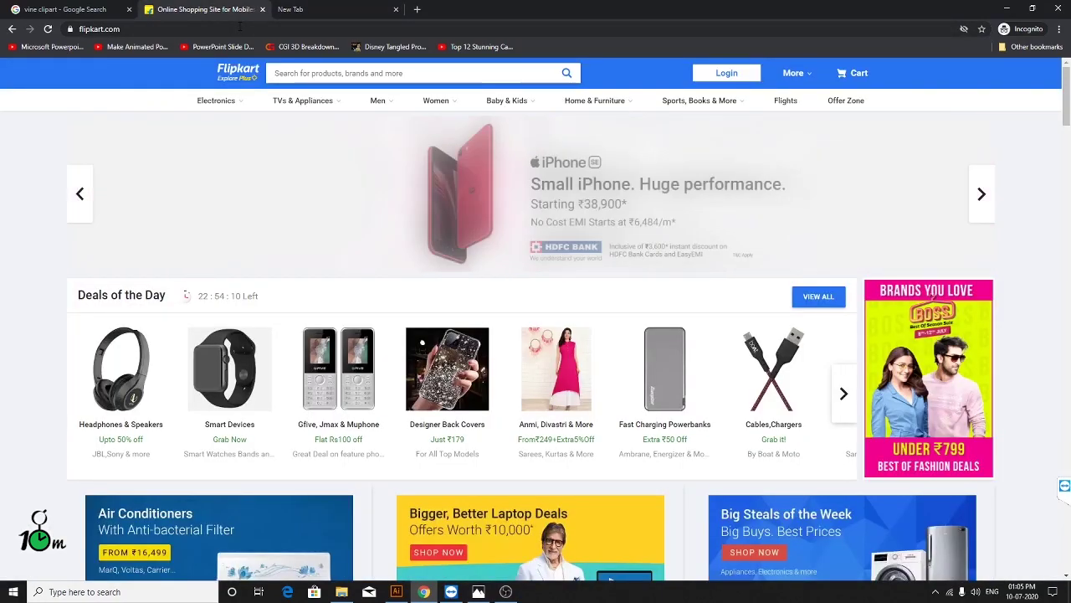
pyautogui.click(319, 15)
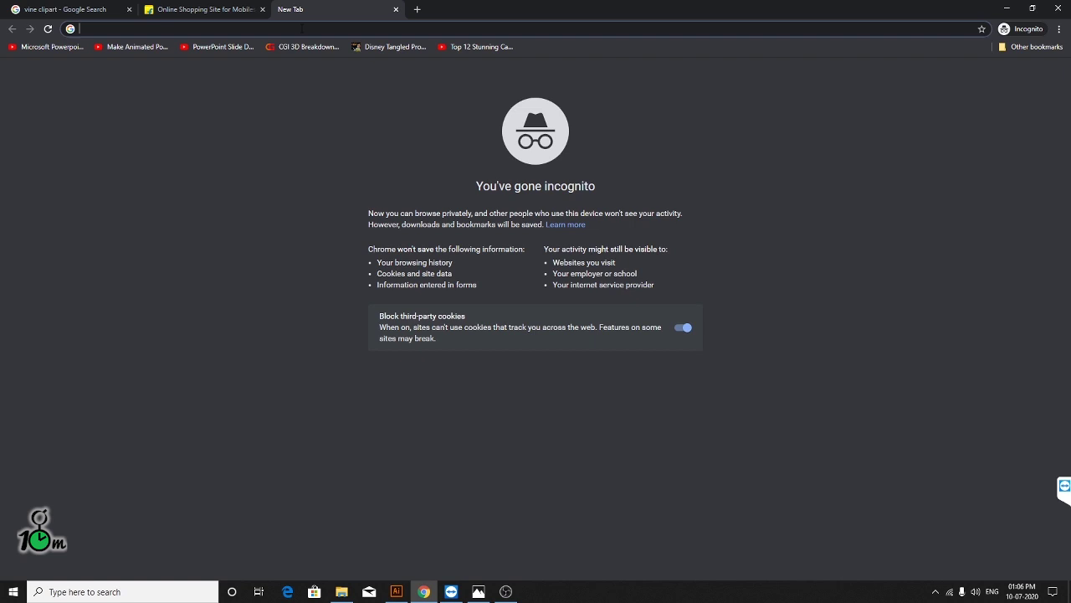
# - Search Google for amd and open the amd.com result in a new tab
pyautogui.write('am')
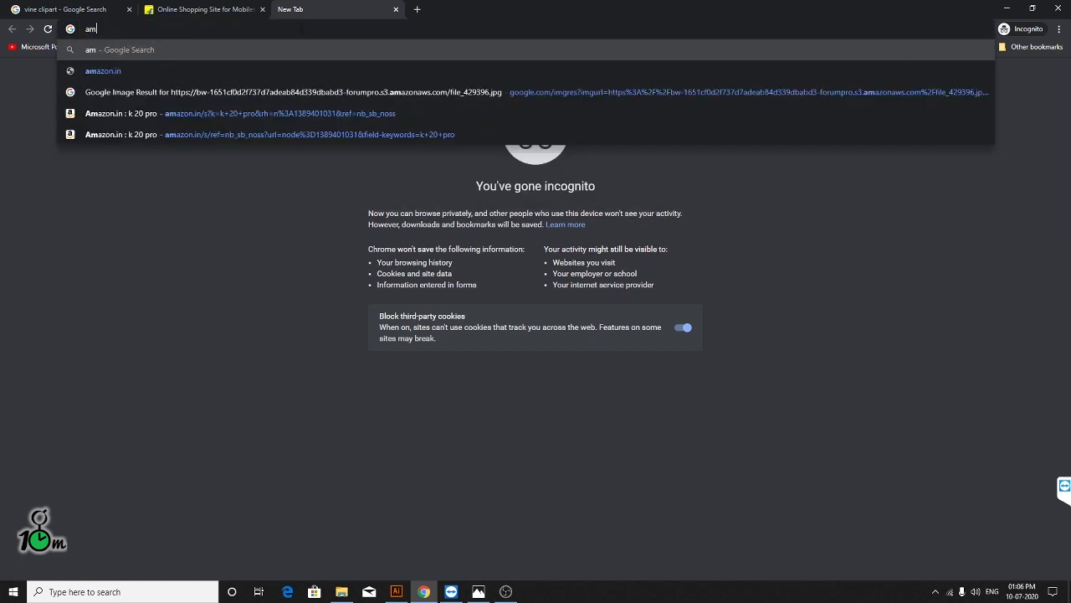
pyautogui.write('d')
pyautogui.press('Return')
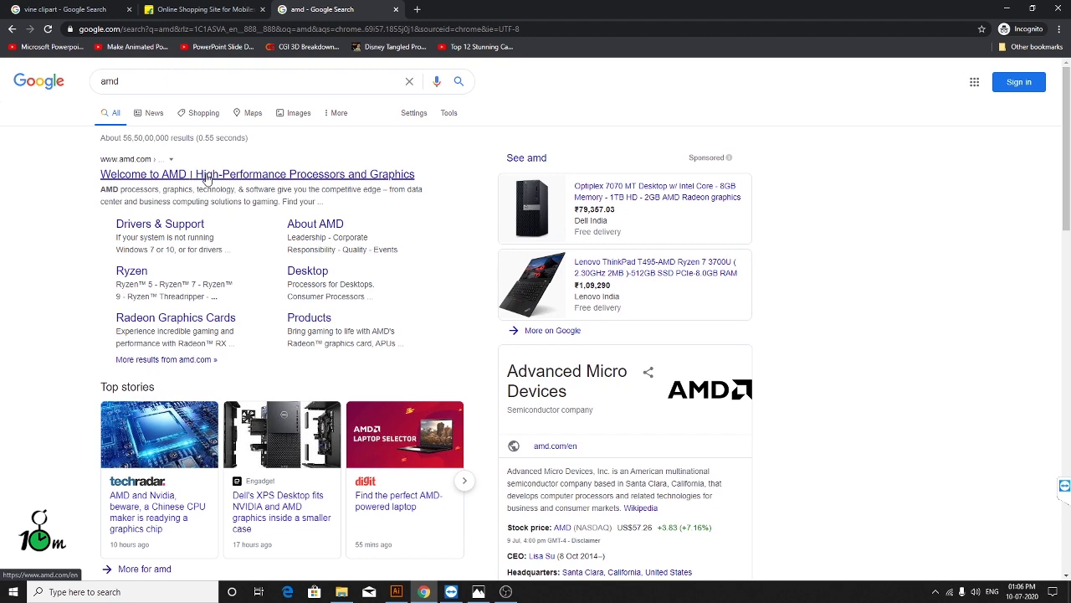
pyautogui.rightClick(207, 178)
pyautogui.click(242, 183)
pyautogui.hotkey('ctrl', 'Tab')
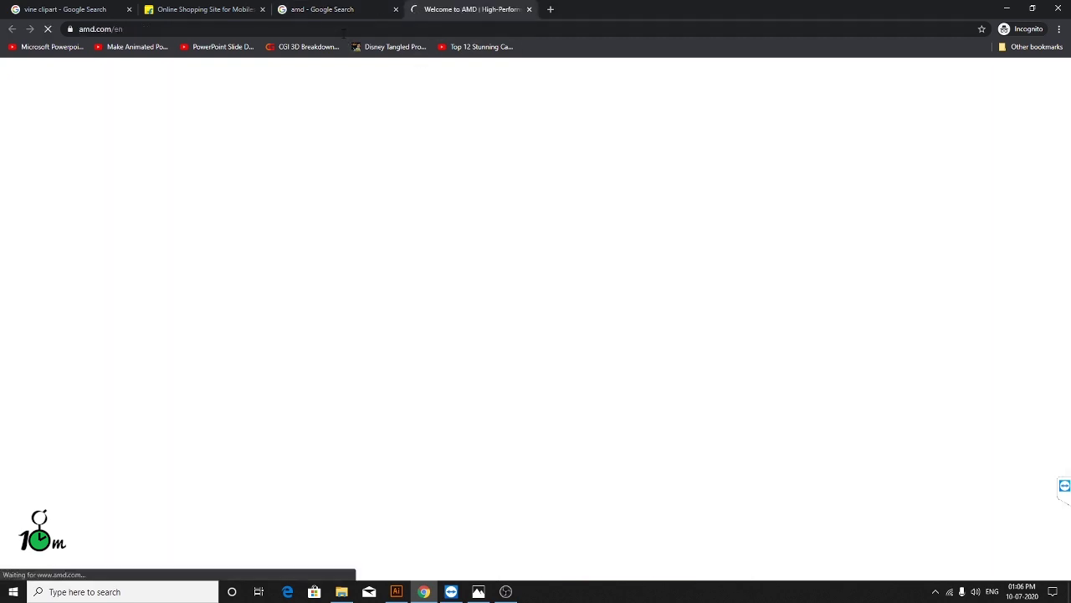
# - Scroll through the AMD homepage layout, then minimize Chrome to return to Illustrator
pyautogui.scroll(-4, 634, 282)
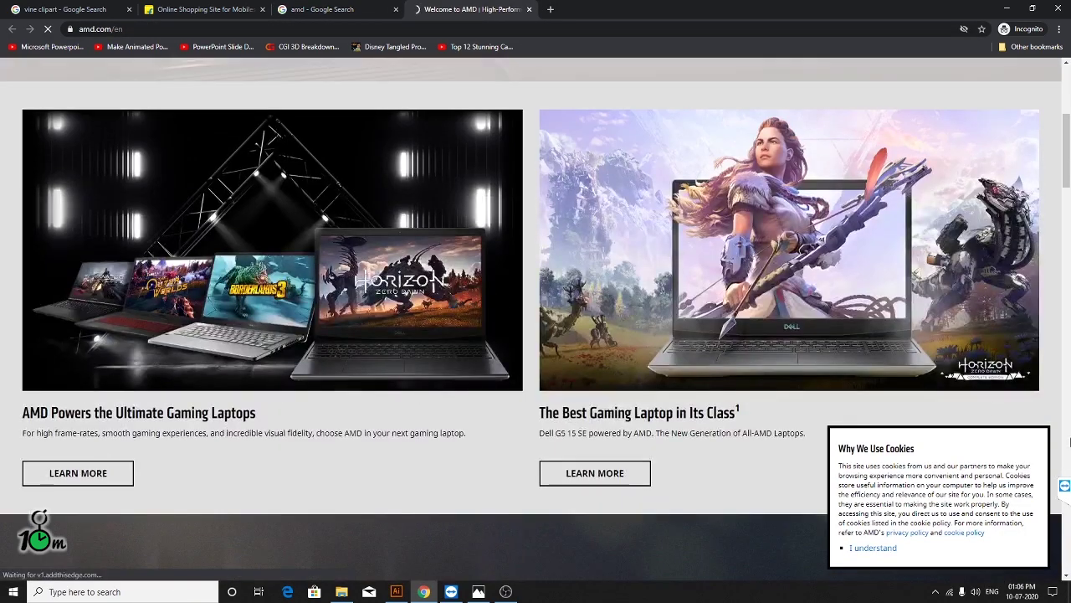
pyautogui.scroll(-4, 640, 368)
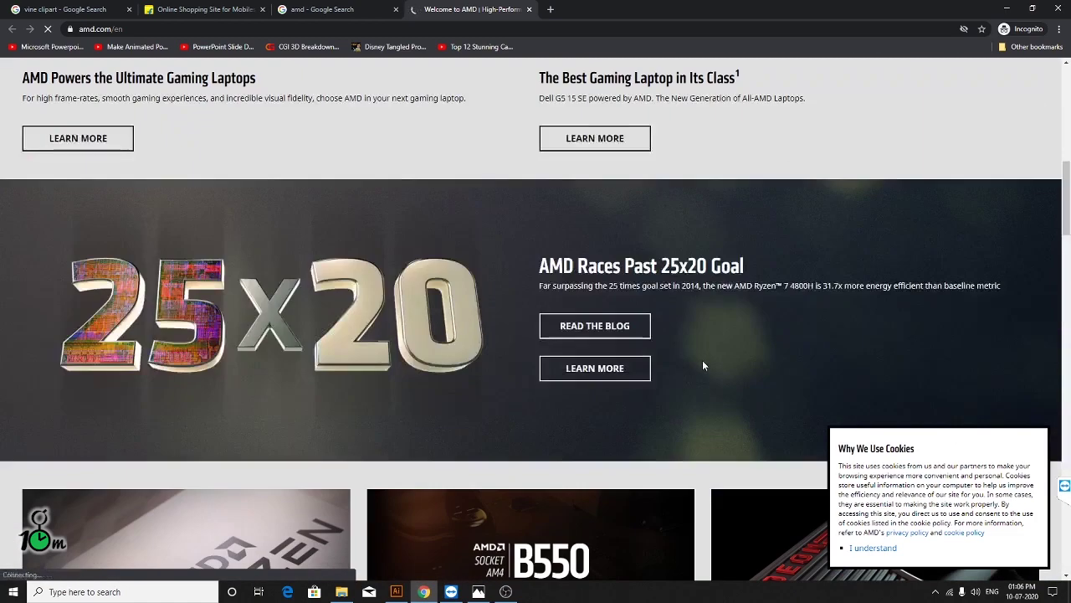
pyautogui.scroll(2, 703, 361)
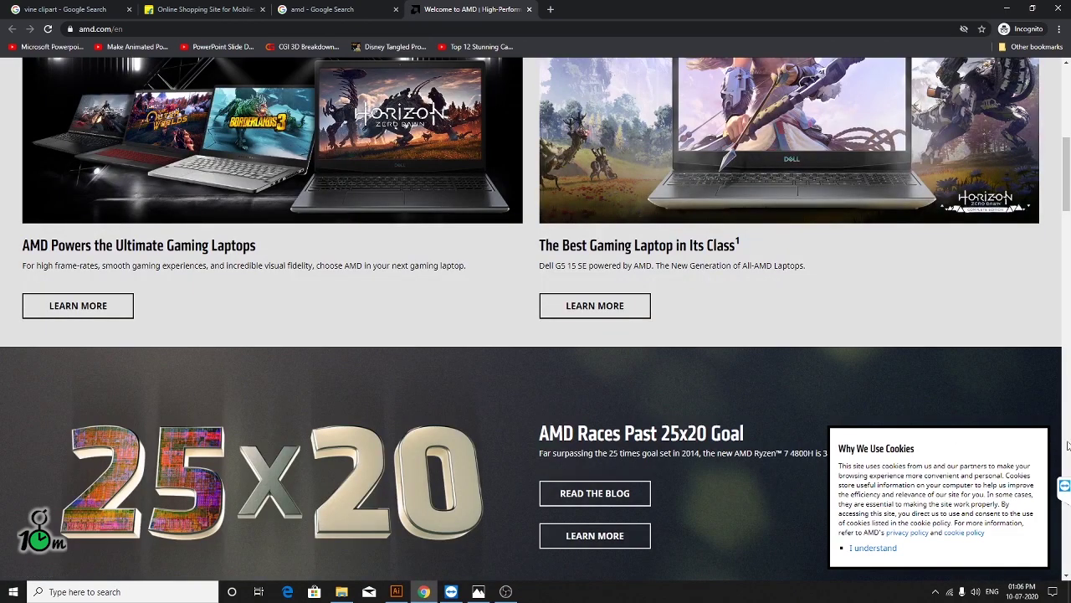
pyautogui.scroll(-3, 594, 255)
pyautogui.scroll(2, 522, 237)
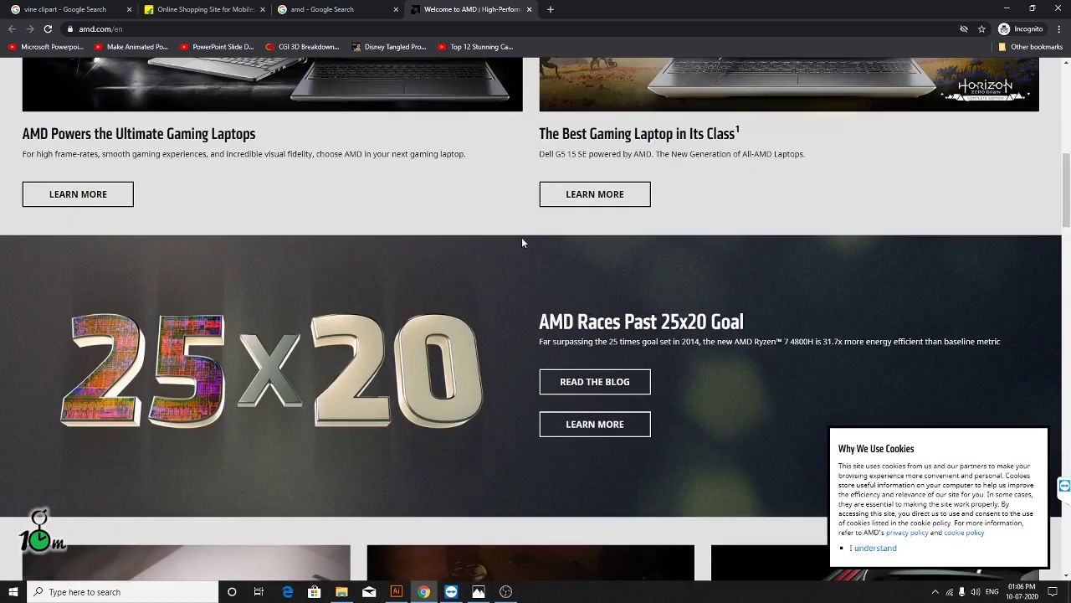
pyautogui.scroll(4, 528, 235)
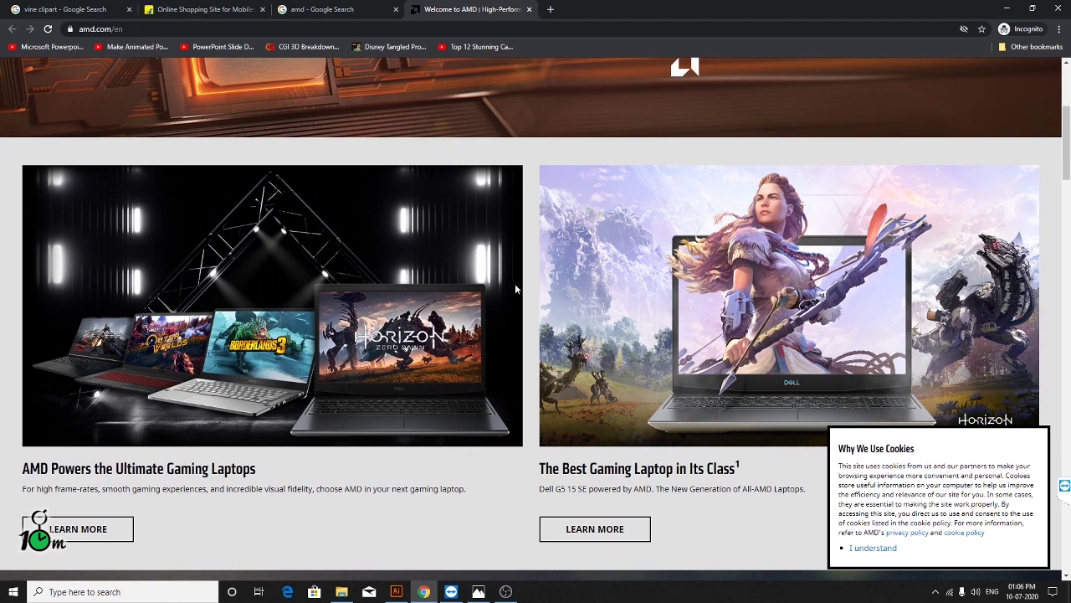
pyautogui.scroll(-5, 514, 283)
pyautogui.scroll(-2, 431, 353)
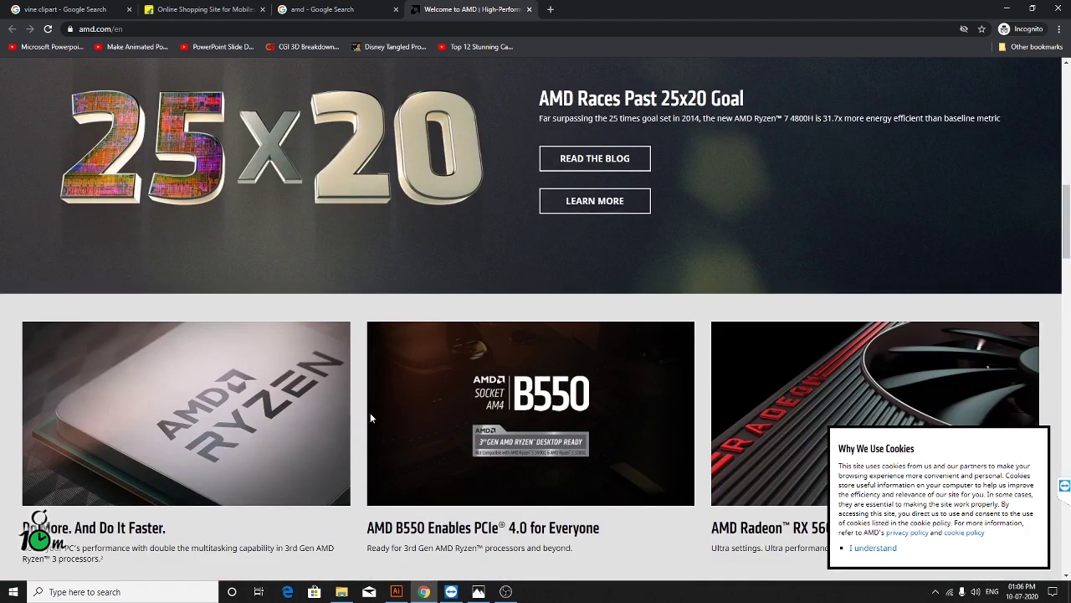
pyautogui.scroll(-5, 620, 313)
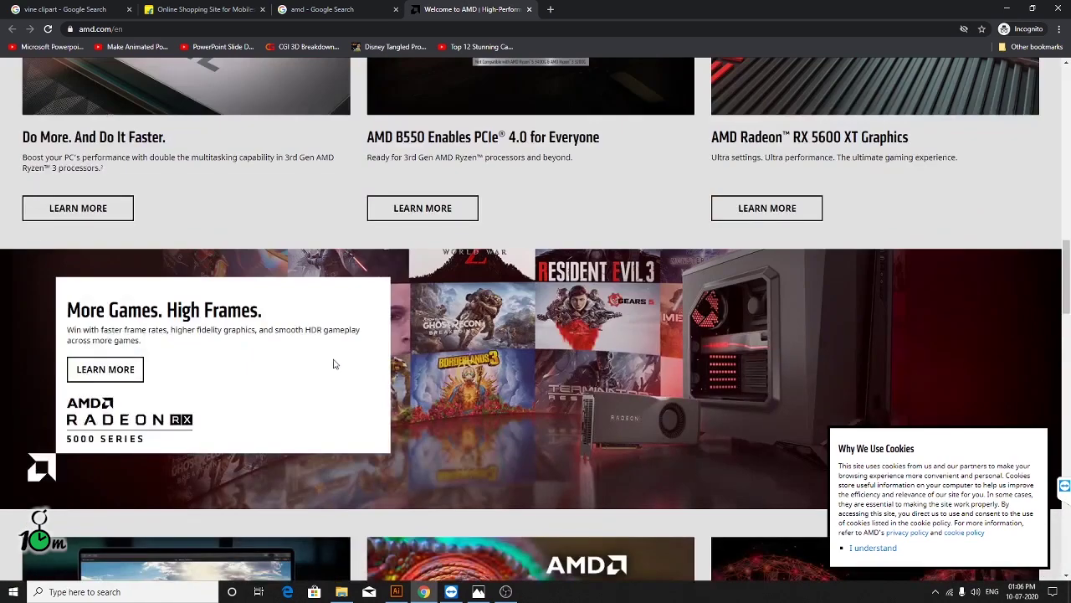
pyautogui.scroll(-3, 332, 363)
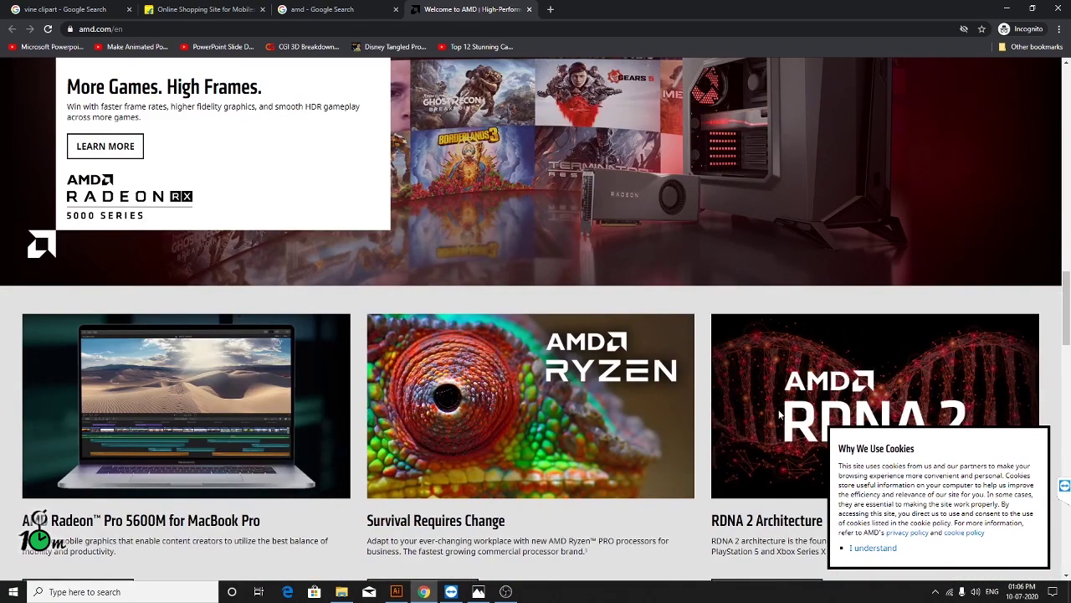
pyautogui.scroll(-3, 517, 297)
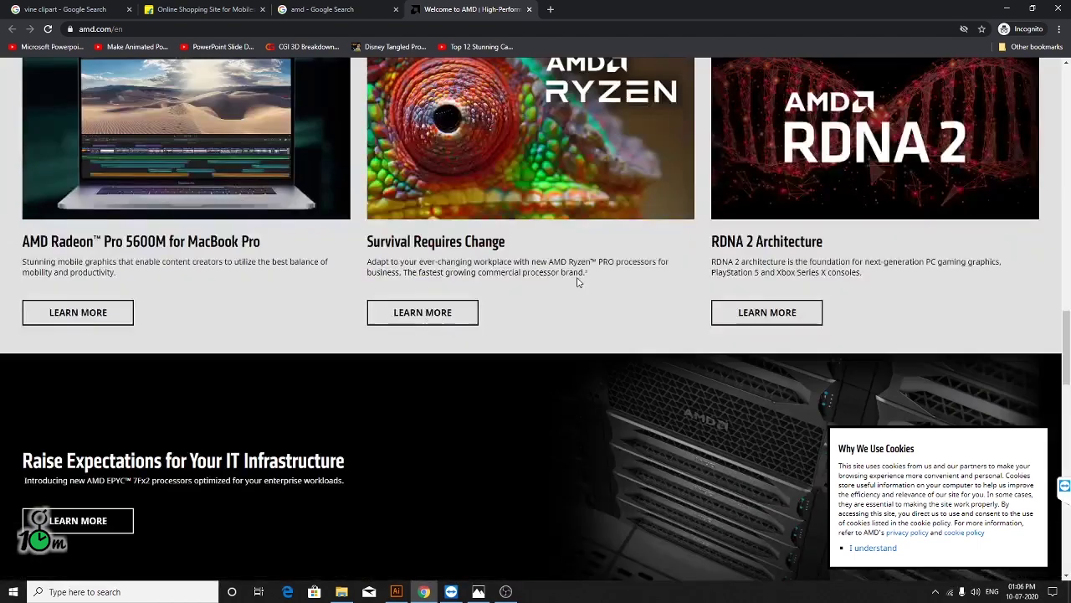
pyautogui.scroll(-5, 586, 280)
pyautogui.scroll(-3, 586, 280)
pyautogui.scroll(2, 544, 286)
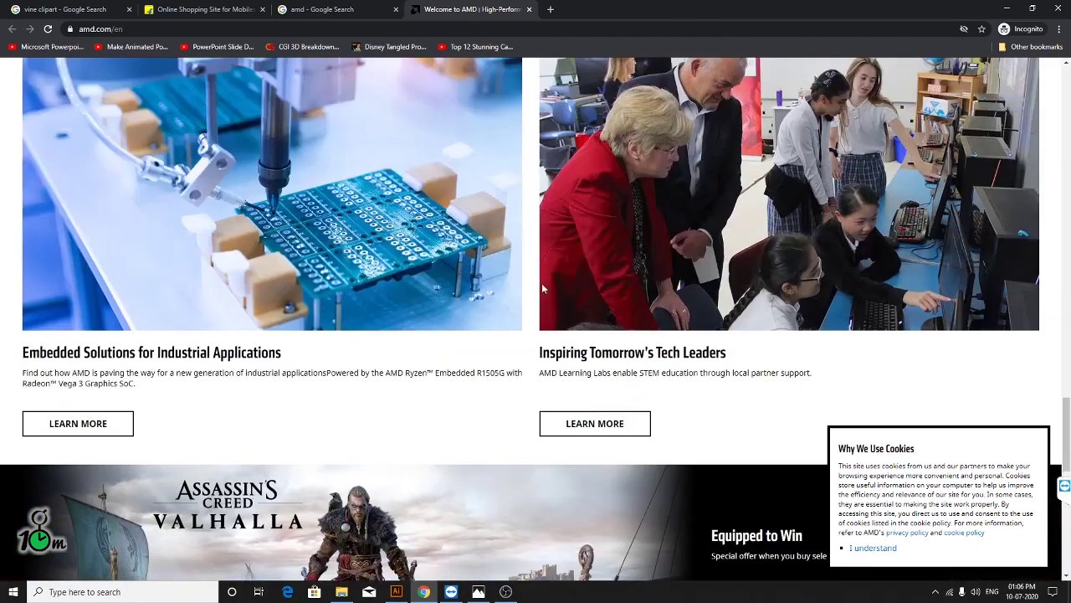
pyautogui.scroll(-2, 542, 283)
pyautogui.scroll(-3, 542, 283)
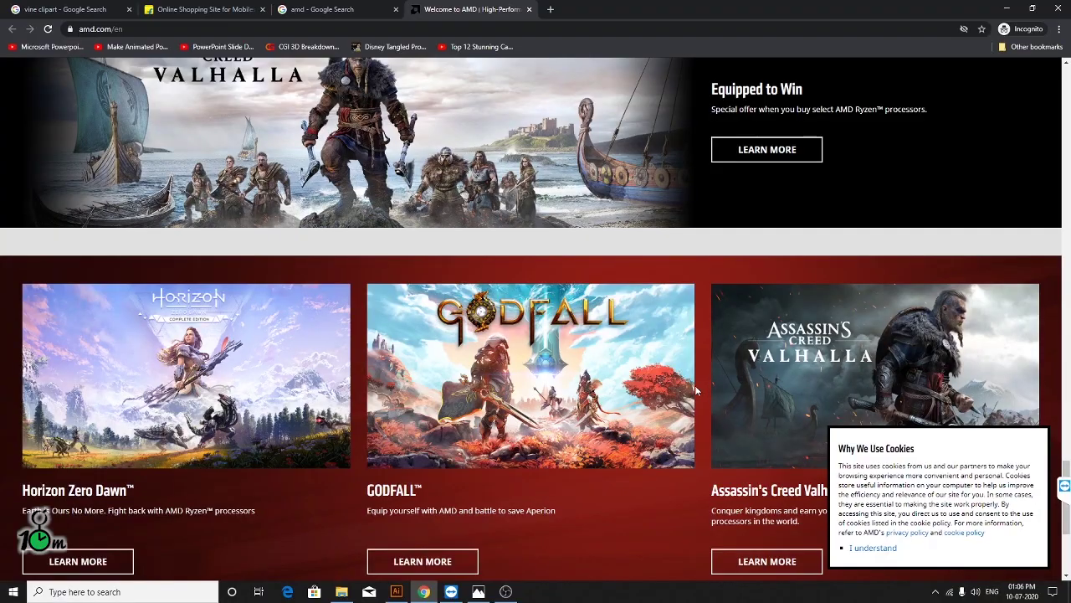
pyautogui.scroll(-3, 586, 384)
pyautogui.scroll(8, 419, 378)
pyautogui.scroll(5, 519, 374)
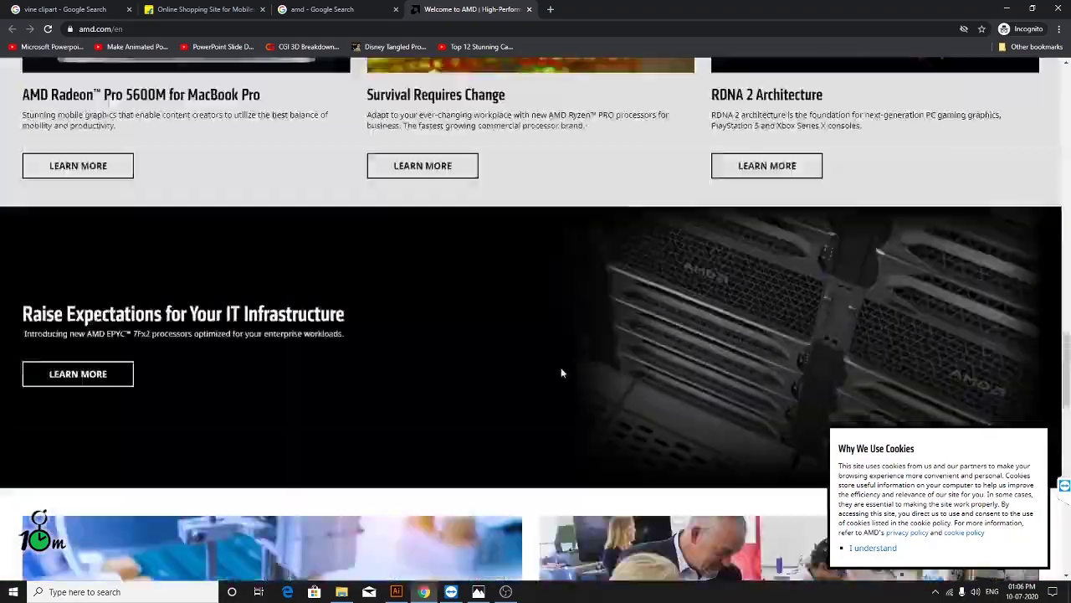
pyautogui.scroll(4, 561, 374)
pyautogui.scroll(4, 547, 374)
pyautogui.scroll(4, 547, 374)
pyautogui.scroll(4, 556, 372)
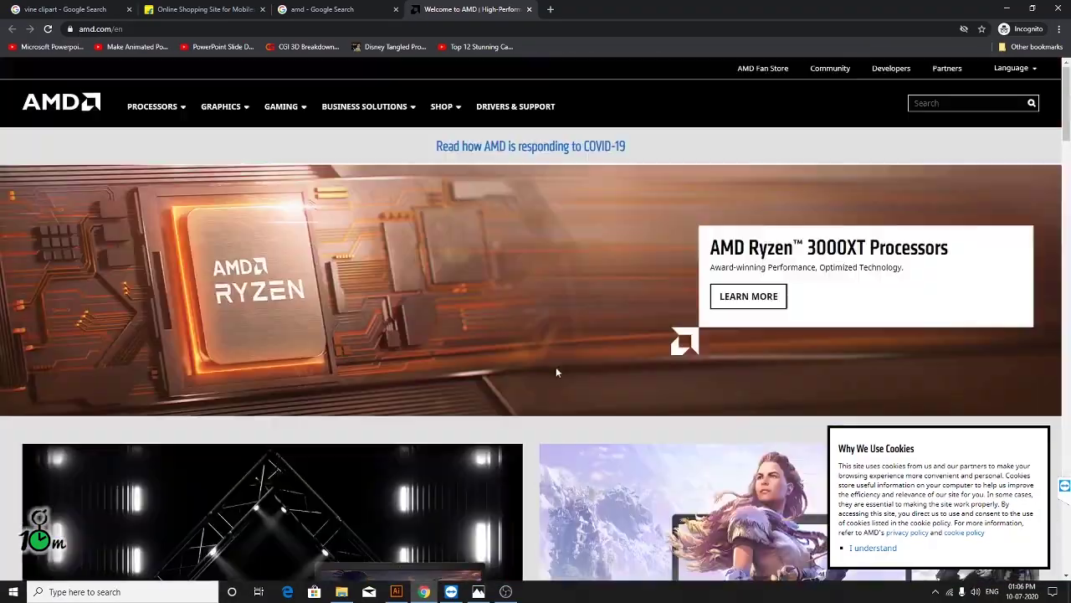
pyautogui.click(1007, 8)
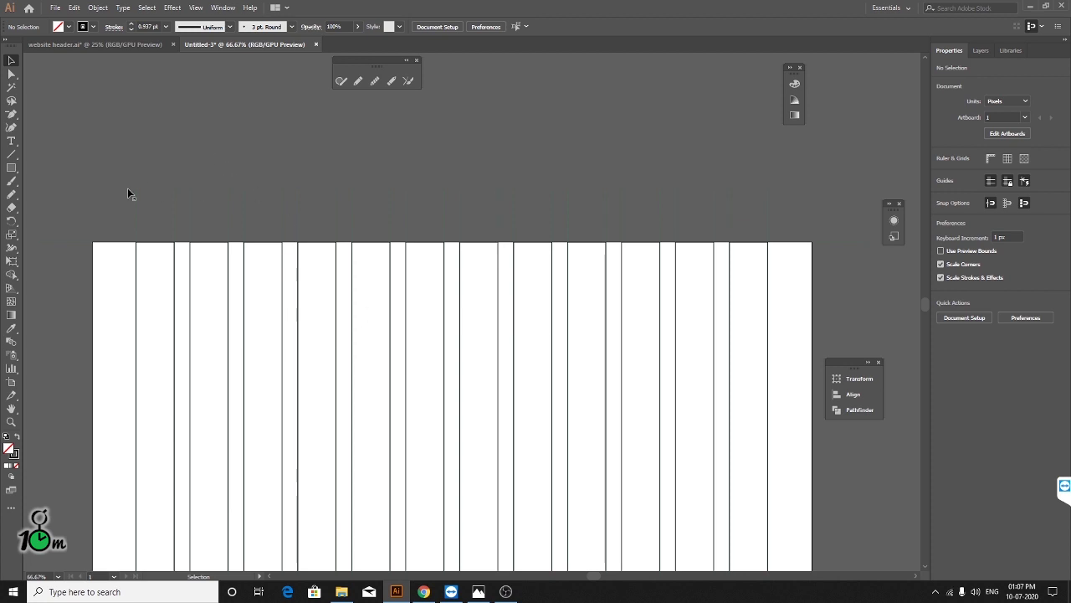
# - Select the grouped column lines on the artboard
pyautogui.moveTo(852, 203); pyautogui.dragTo(853, 202)
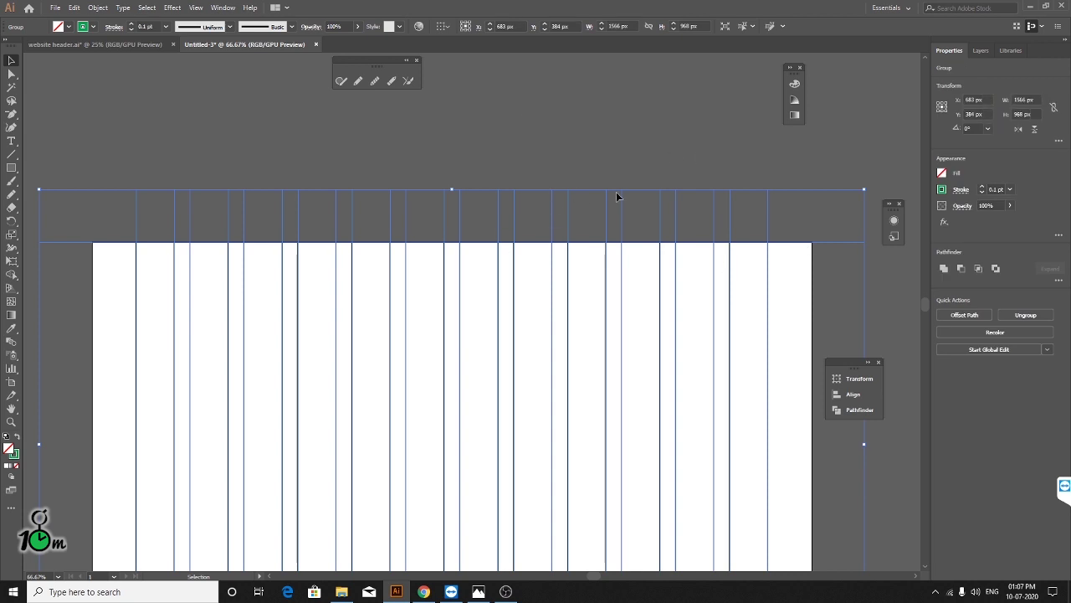
pyautogui.click(90, 125)
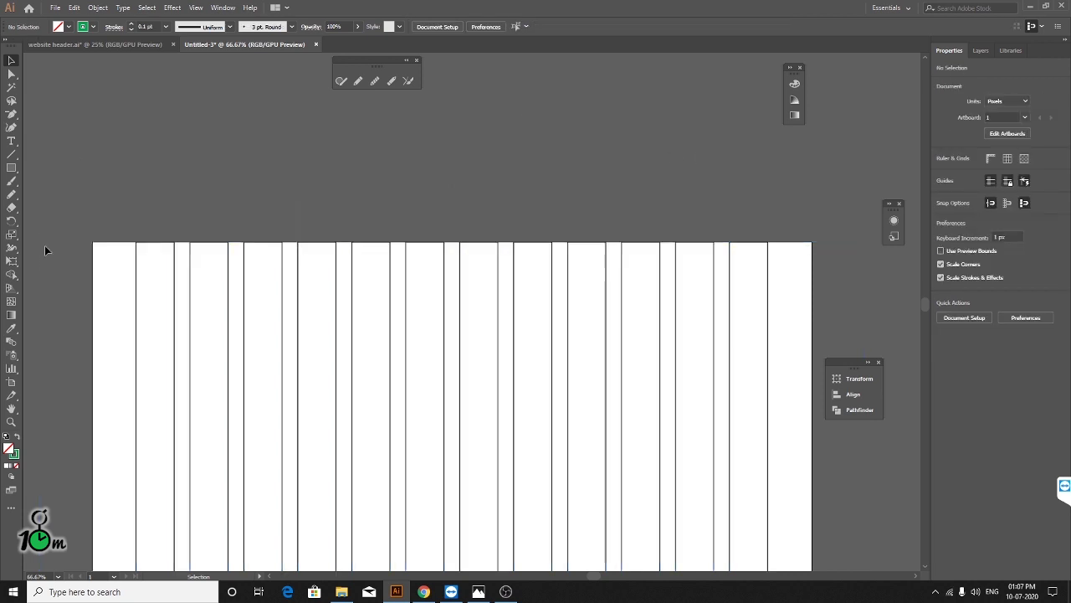
pyautogui.click(46, 244)
pyautogui.scroll(-2, 146, 244)
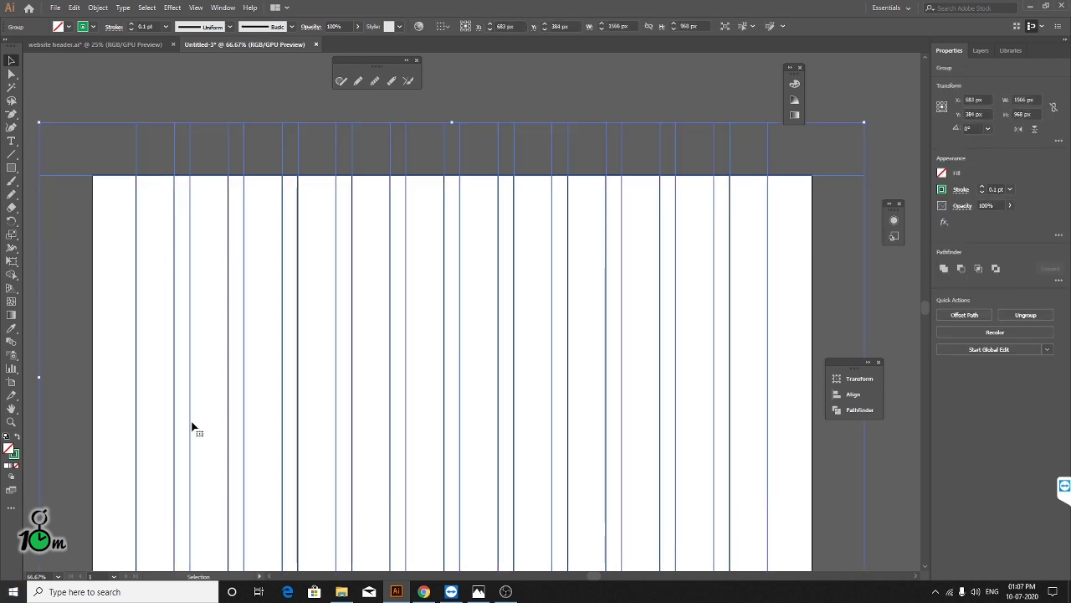
pyautogui.scroll(-3, 318, 347)
pyautogui.scroll(3, 326, 354)
pyautogui.scroll(2, 307, 346)
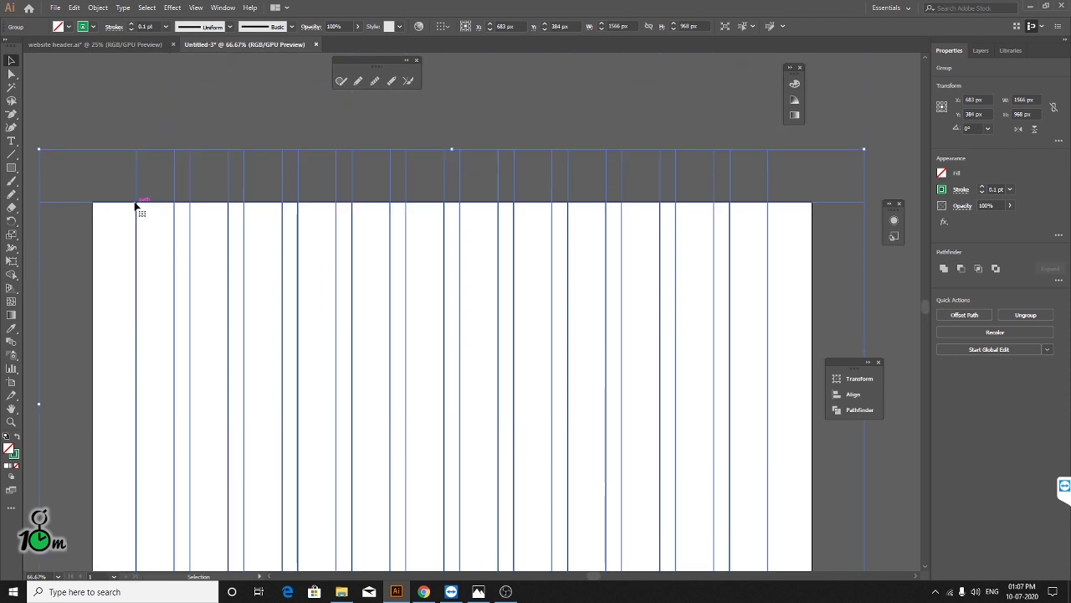
# - Ungroup the column lines into separate paths, then clear the selection
pyautogui.rightClick(137, 201)
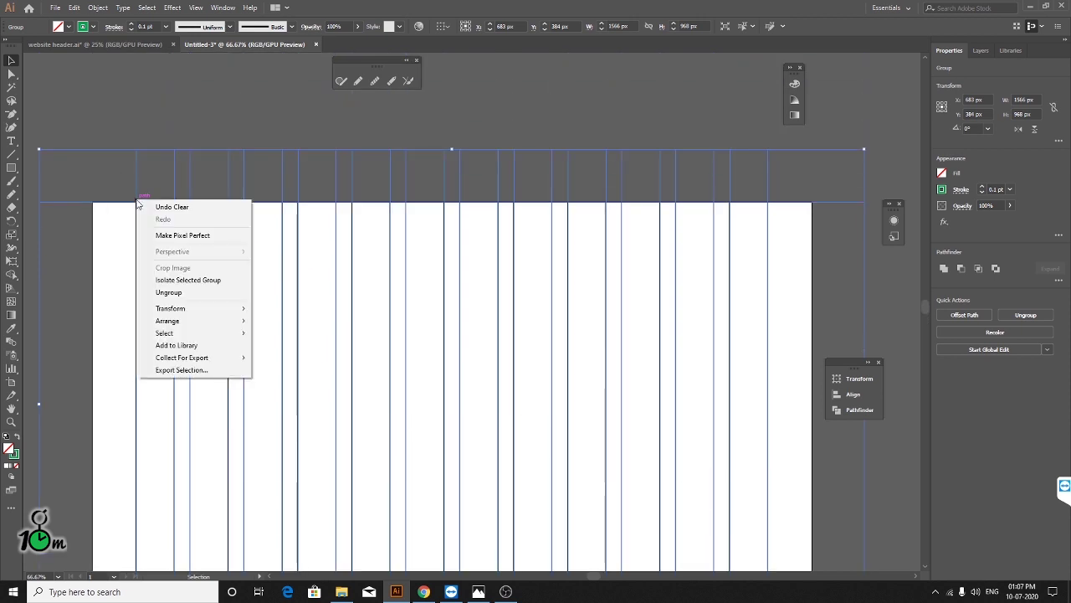
pyautogui.click(187, 296)
pyautogui.scroll(-2, 407, 313)
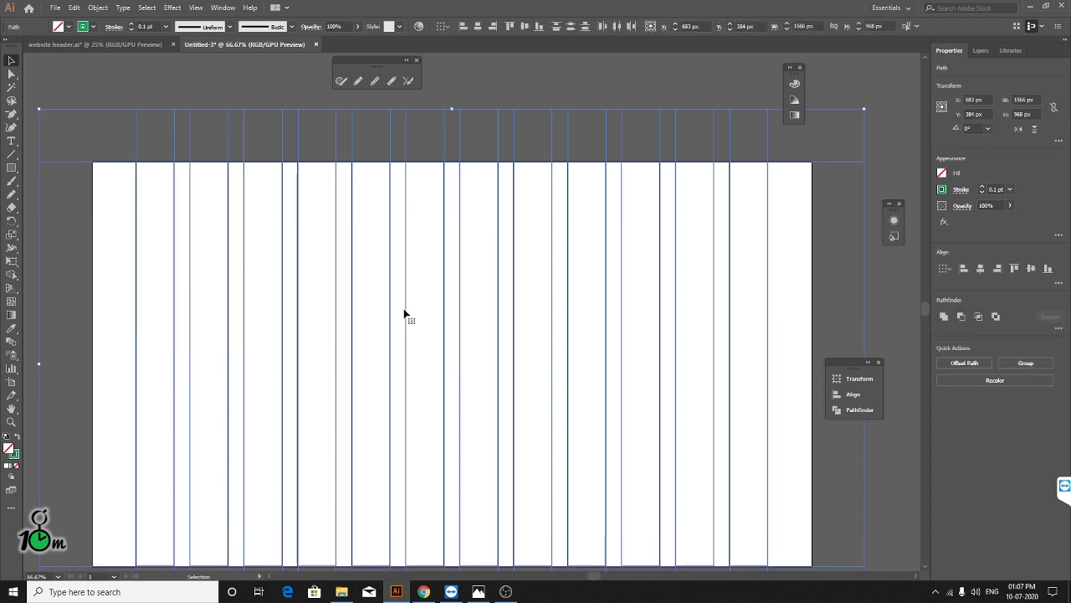
pyautogui.scroll(-4, 435, 302)
pyautogui.scroll(3, 255, 308)
pyautogui.click(53, 182)
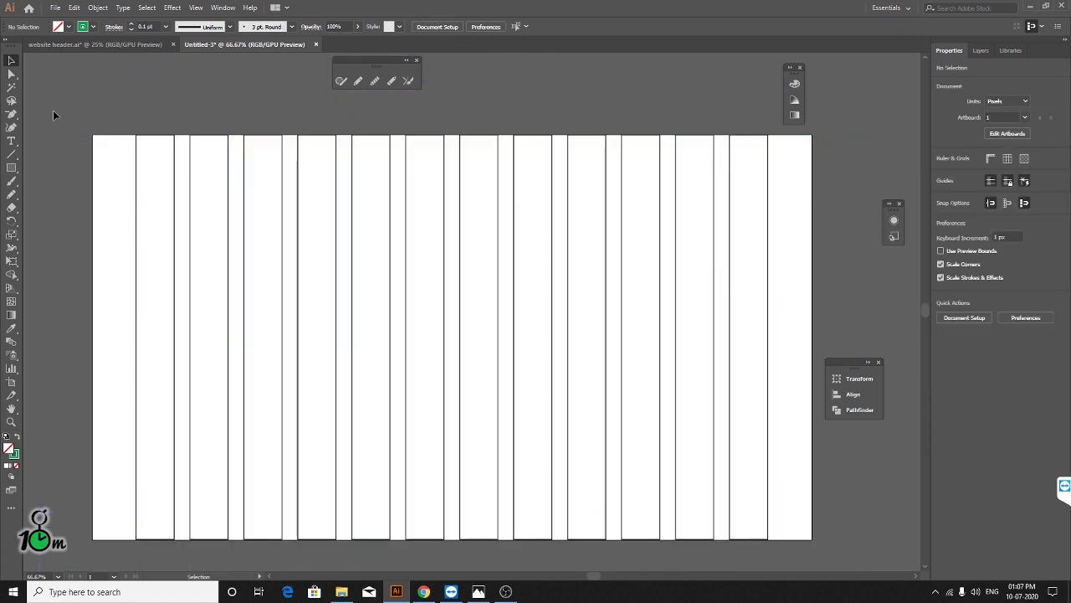
pyautogui.click(138, 135)
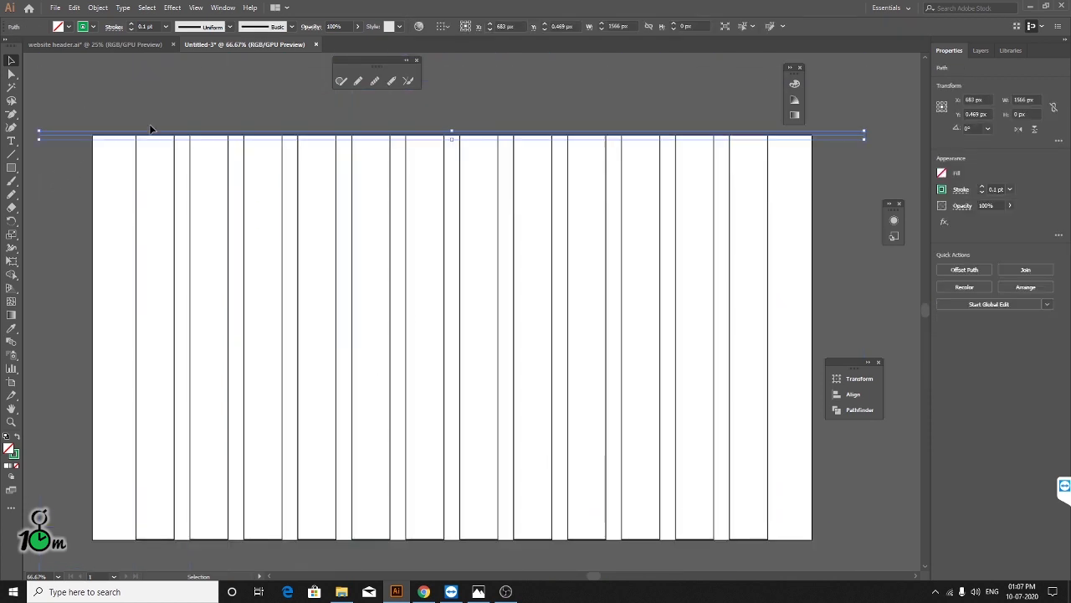
pyautogui.click(203, 140)
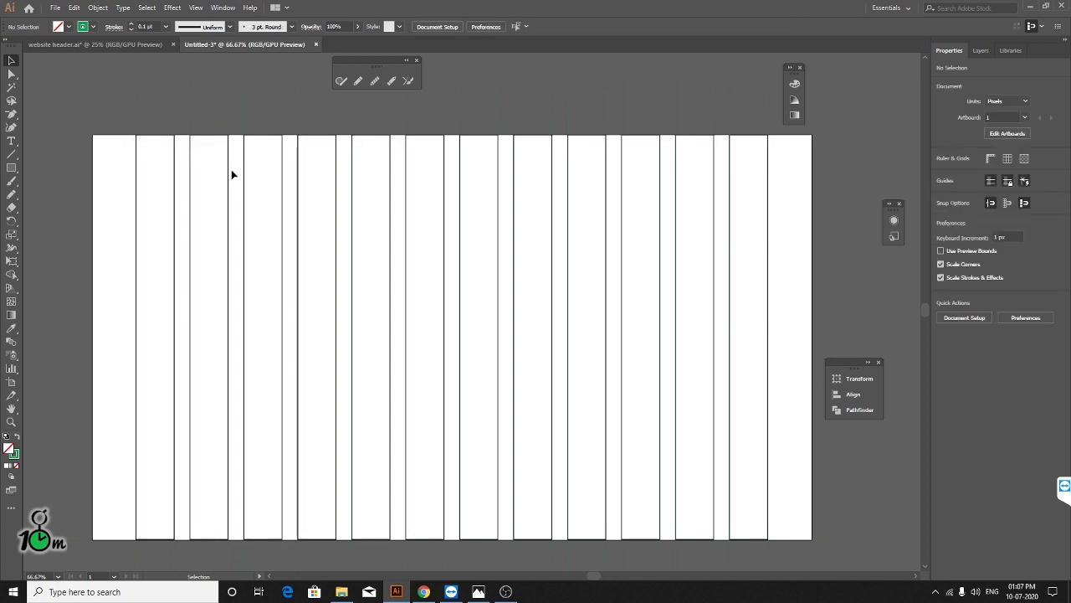
# - Select the vertical column lines and move them down about 93 px
pyautogui.keyDown('alt'); pyautogui.scroll(1, 254, 210); pyautogui.keyUp('alt')
pyautogui.keyDown('alt'); pyautogui.scroll(-3, 253, 209); pyautogui.keyUp('alt')
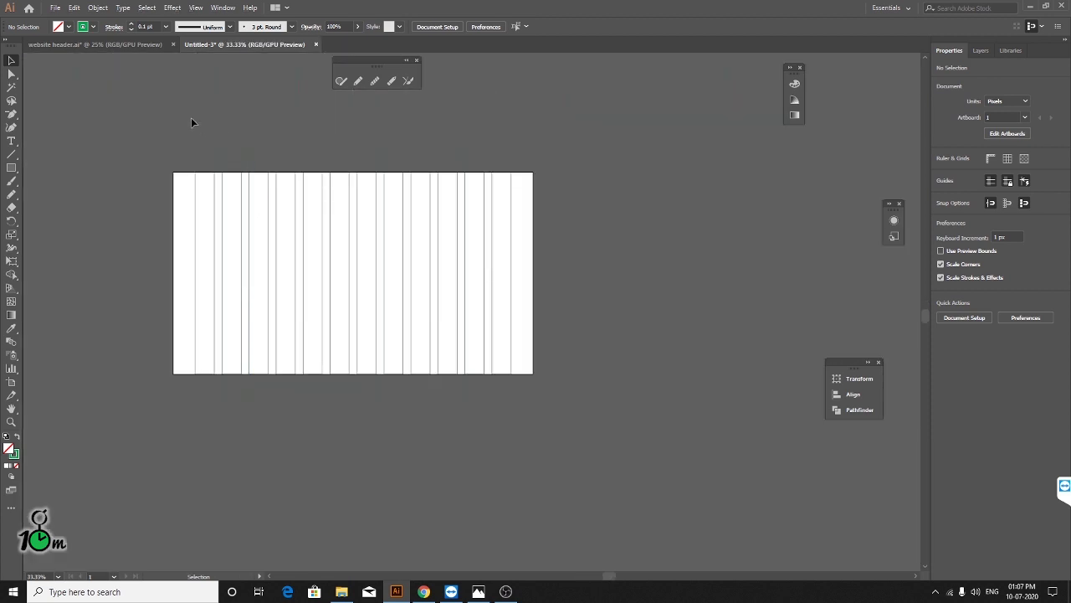
pyautogui.moveTo(453, 157); pyautogui.dragTo(531, 161)
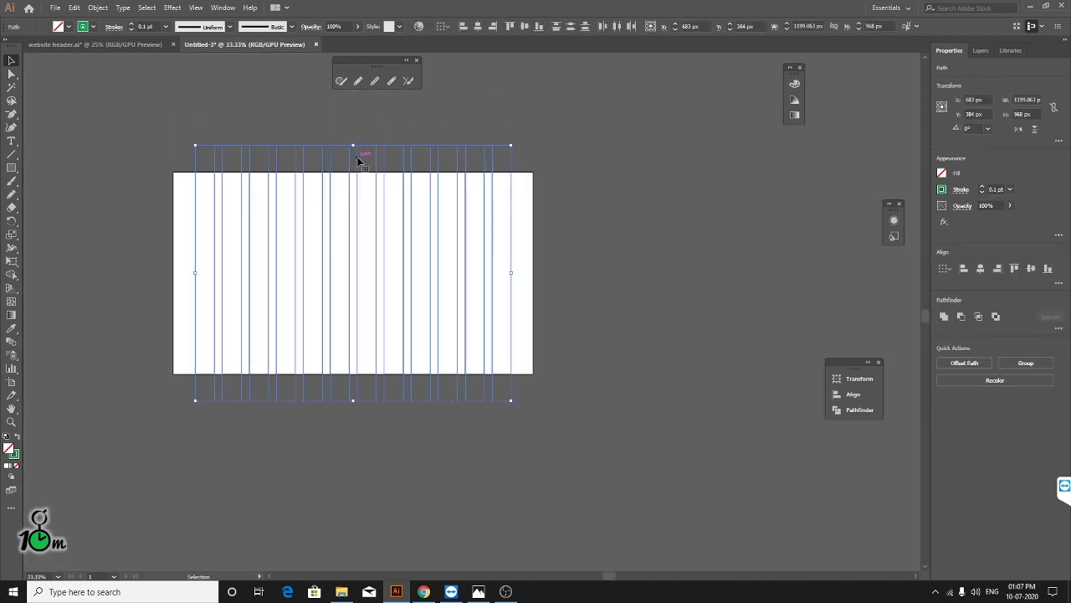
pyautogui.scroll(3, 360, 159)
pyautogui.scroll(-2, 359, 157)
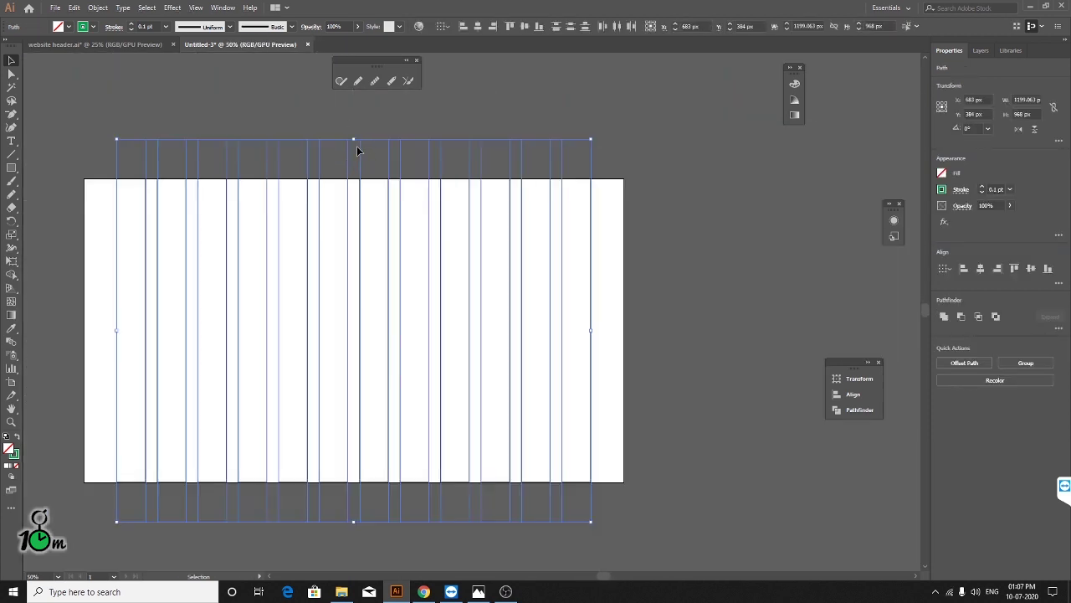
pyautogui.moveTo(356, 151); pyautogui.dragTo(361, 187)
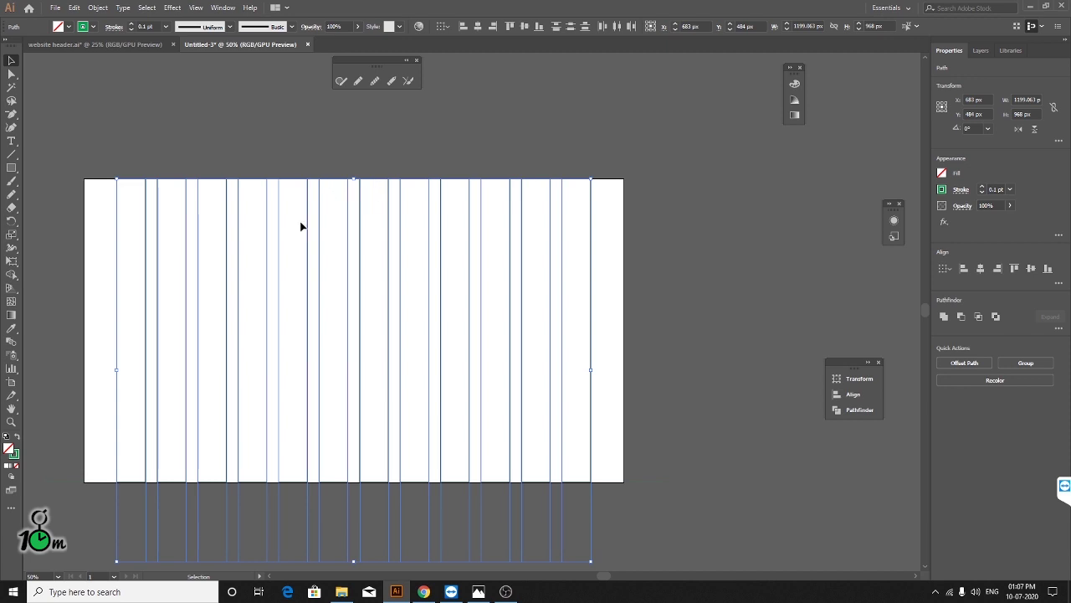
# - Zoom out and stretch the column lines far below the artboard
pyautogui.hotkey('ctrl', '+')
pyautogui.hotkey('ctrl', '+')
pyautogui.hotkey('ctrl', '+')
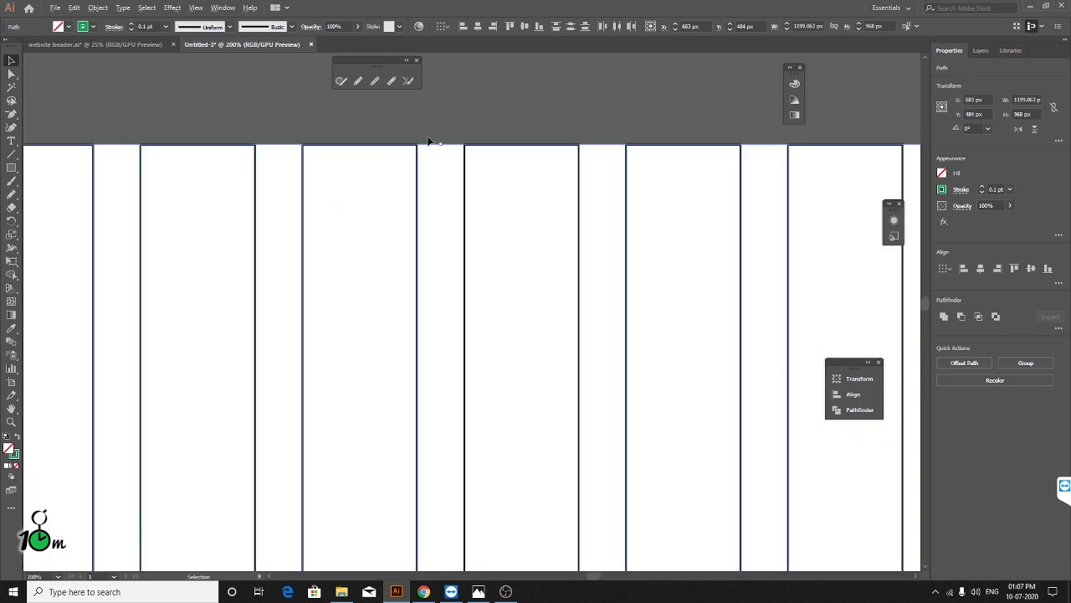
pyautogui.hotkey('ctrl', '-')
pyautogui.hotkey('ctrl', '-')
pyautogui.hotkey('ctrl', '-')
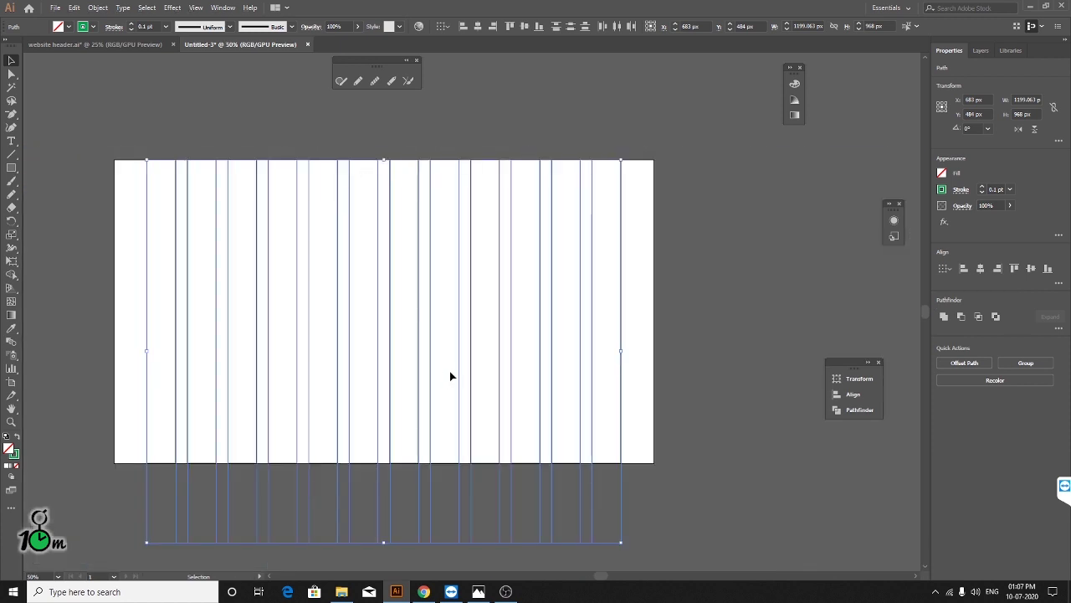
pyautogui.hotkey('ctrl', '-')
pyautogui.hotkey('ctrl', '+')
pyautogui.scroll(-2, 448, 371)
pyautogui.hotkey('ctrl', '-')
pyautogui.hotkey('ctrl', '-')
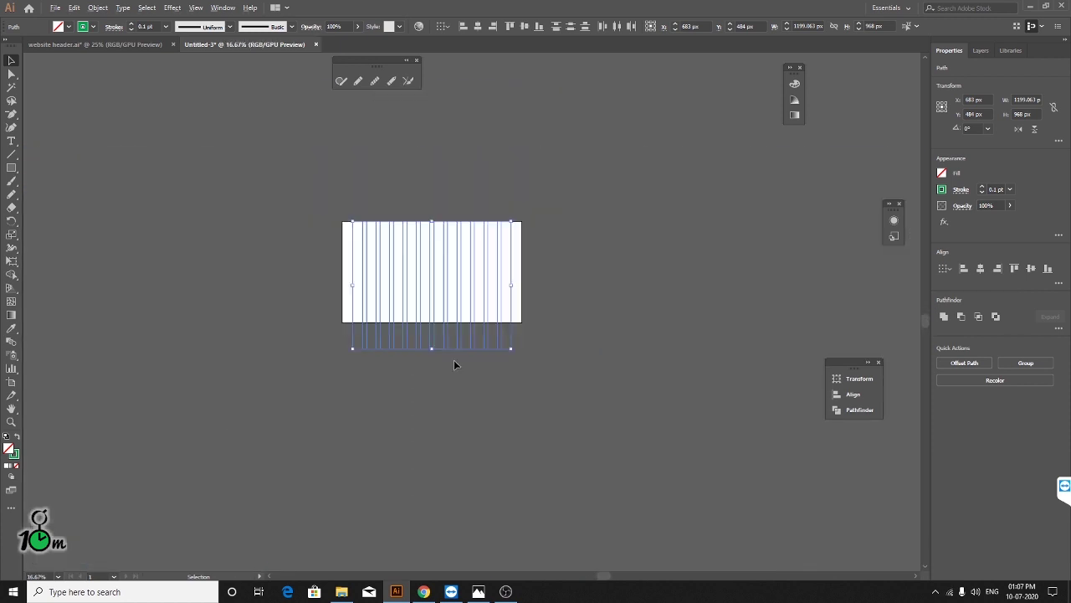
pyautogui.moveTo(429, 350)
pyautogui.mouseDown()
pyautogui.moveTo(429, 569)
pyautogui.moveTo(433, 377)
pyautogui.moveTo(432, 556)
pyautogui.mouseUp()
# - Lengthen the column lines further until they are 7368 px tall
pyautogui.scroll(3, 459, 175)
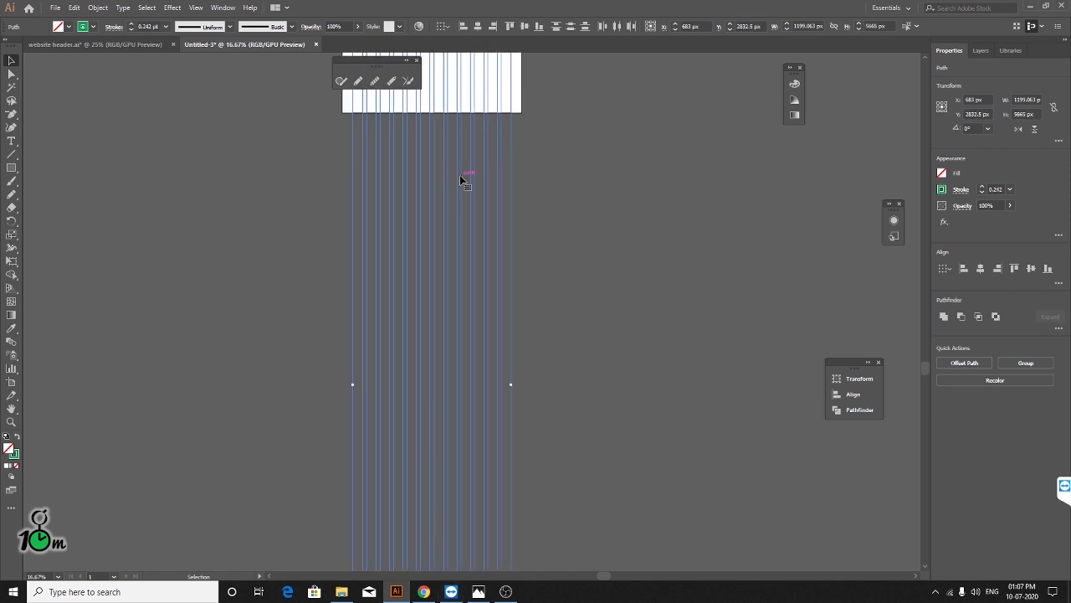
pyautogui.scroll(2, 459, 175)
pyautogui.scroll(-4, 454, 184)
pyautogui.scroll(-2, 435, 204)
pyautogui.scroll(-4, 435, 205)
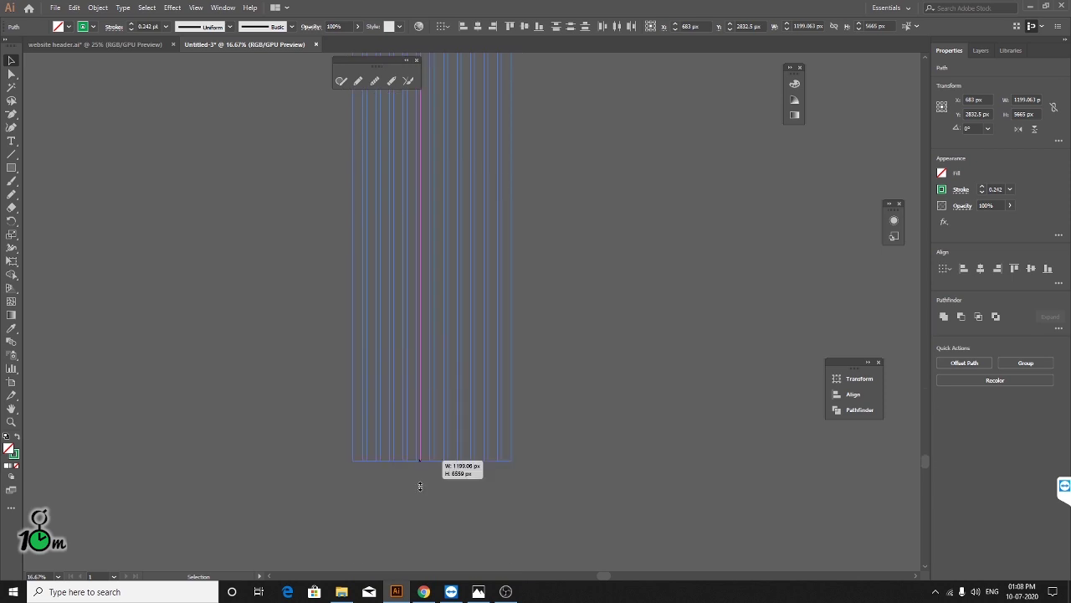
pyautogui.moveTo(433, 343); pyautogui.dragTo(418, 569)
pyautogui.scroll(3, 563, 296)
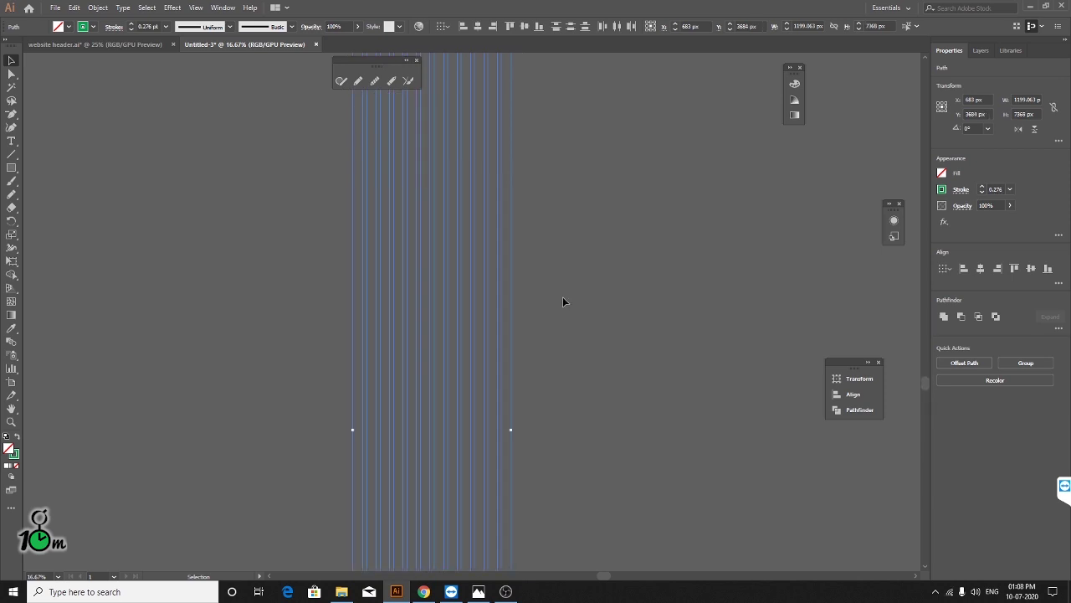
pyautogui.scroll(5, 557, 302)
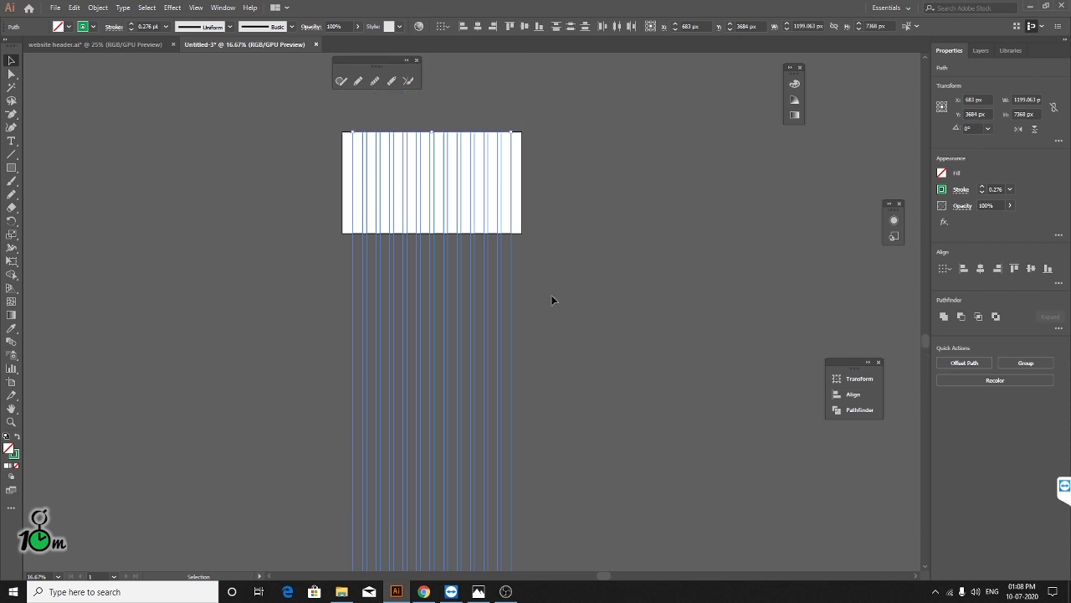
# - Deselect the long column lines and review them across the canvas
pyautogui.click(543, 211)
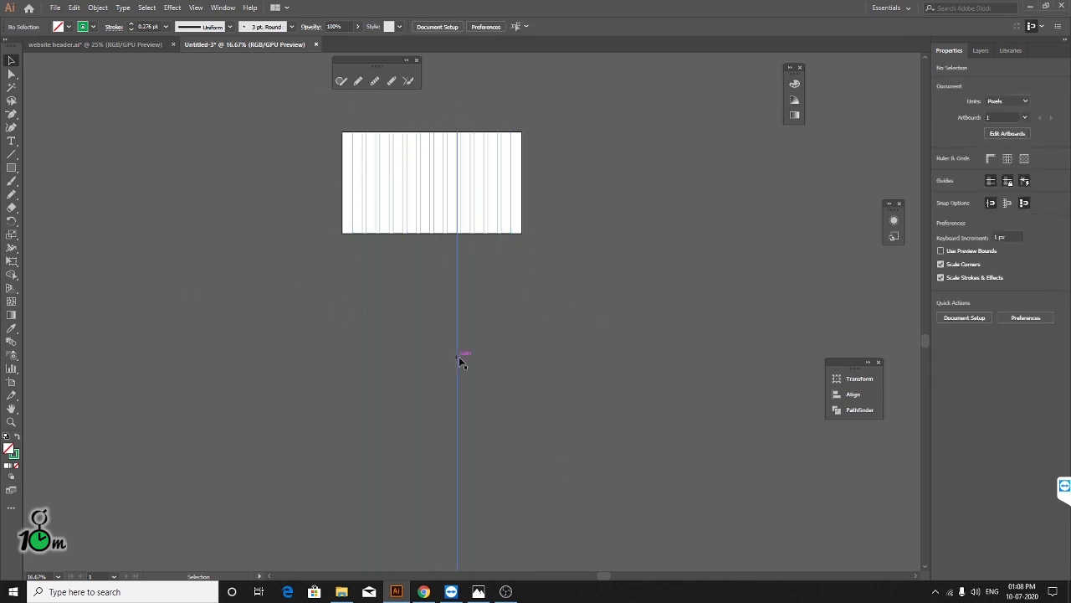
pyautogui.scroll(-2, 539, 277)
pyautogui.scroll(-3, 555, 272)
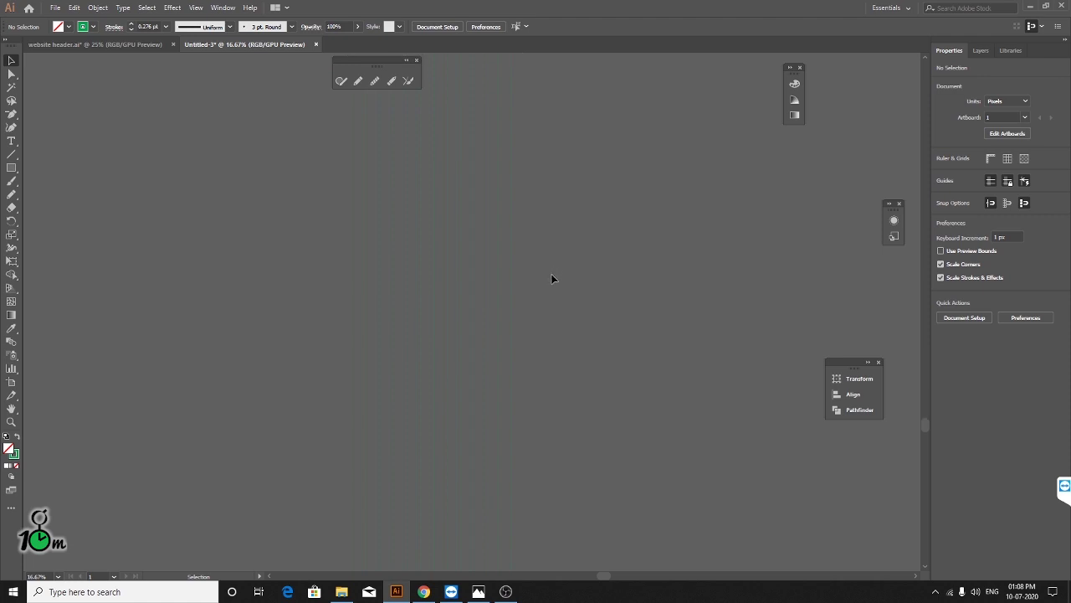
pyautogui.scroll(3, 553, 272)
pyautogui.scroll(4, 397, 237)
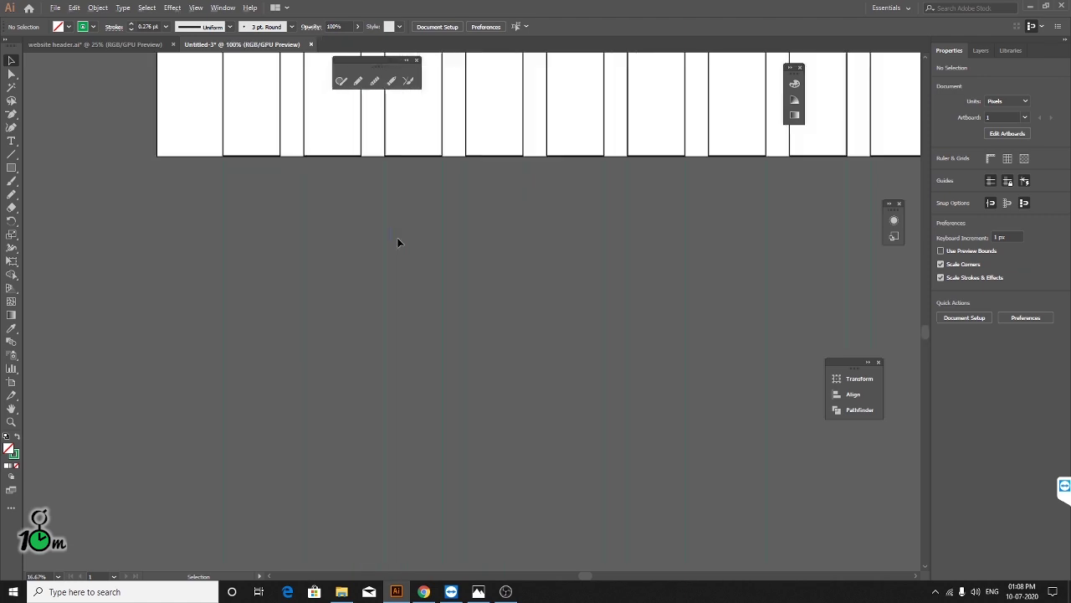
pyautogui.scroll(-1, 395, 231)
pyautogui.scroll(-2, 352, 332)
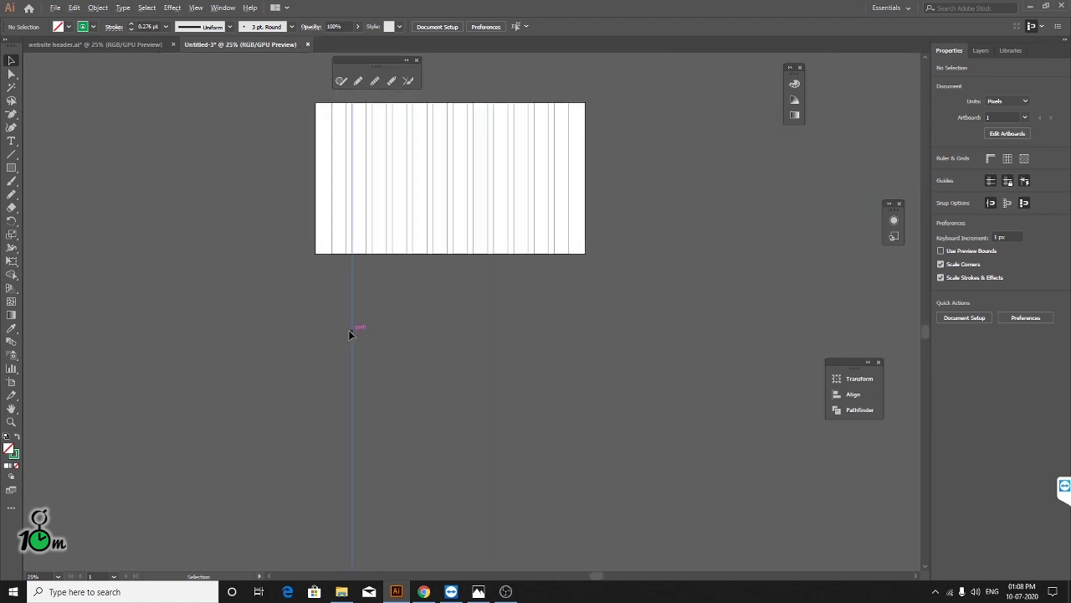
pyautogui.scroll(-2, 347, 236)
# - Marquee-select the vertical column lines and bring up the View menu for making guides
pyautogui.moveTo(295, 144); pyautogui.dragTo(655, 416)
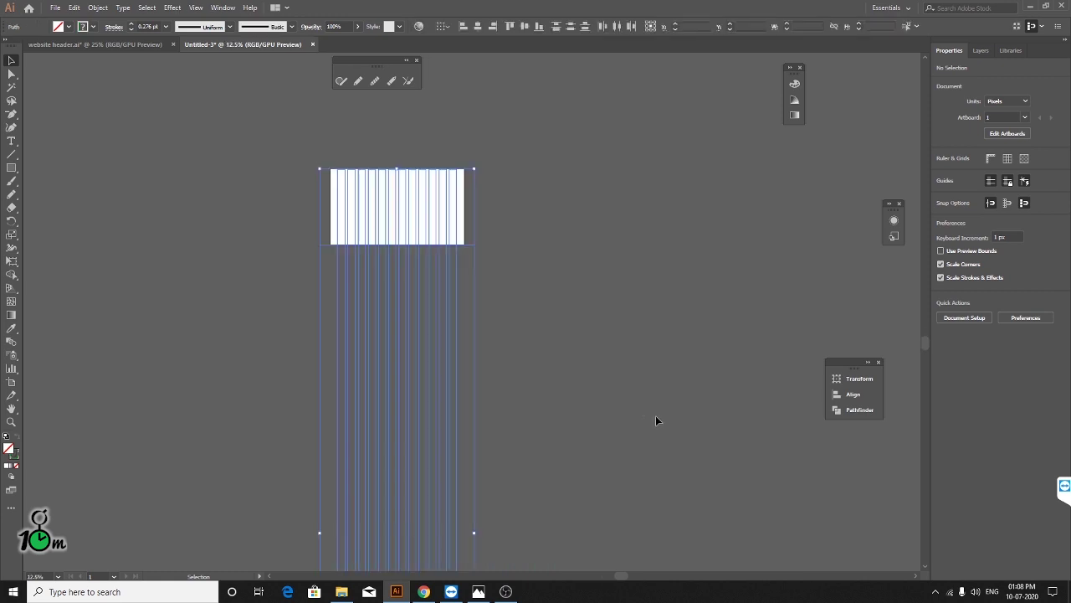
pyautogui.scroll(2, 347, 257)
pyautogui.scroll(1, 405, 174)
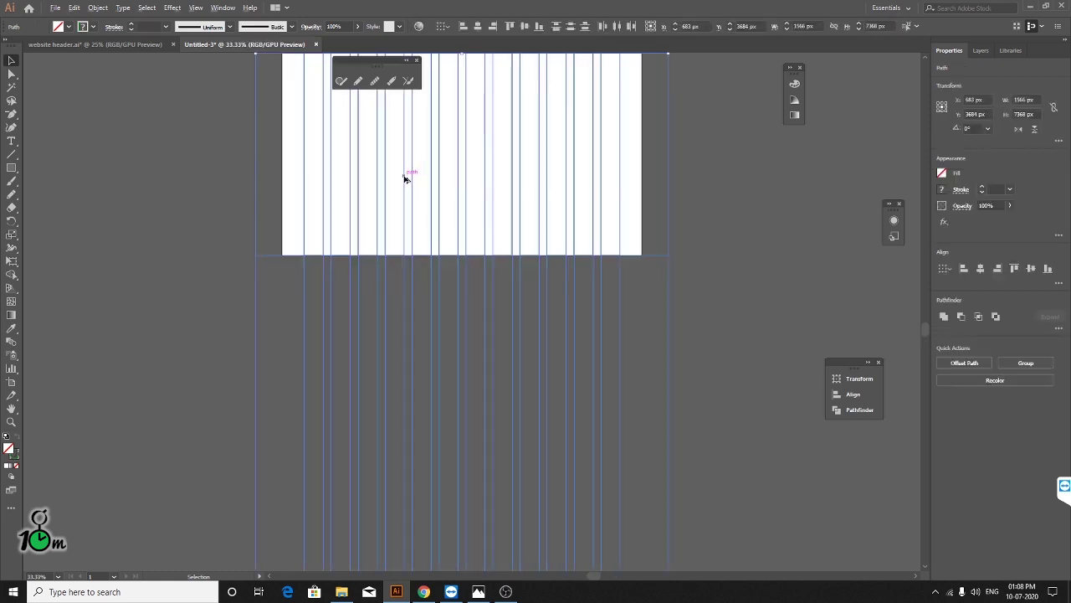
pyautogui.scroll(3, 477, 160)
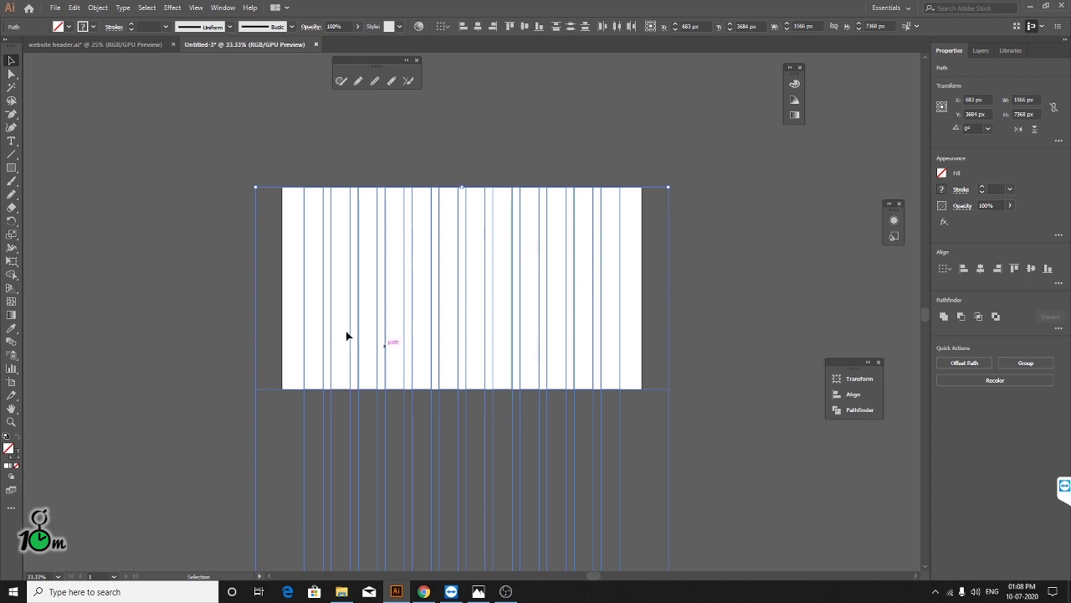
pyautogui.rightClick(411, 231)
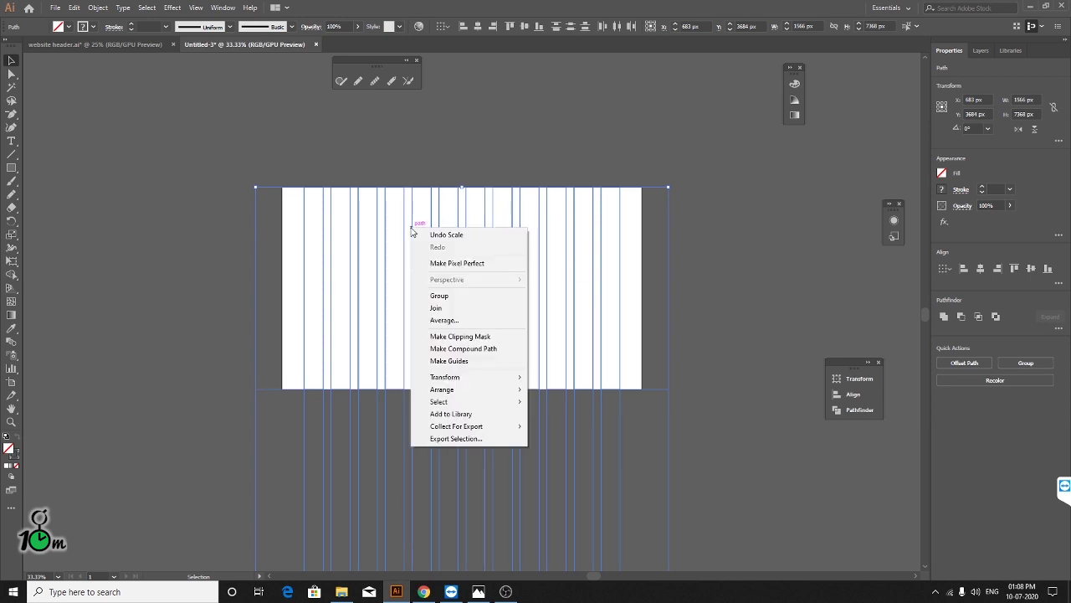
pyautogui.press('Escape')
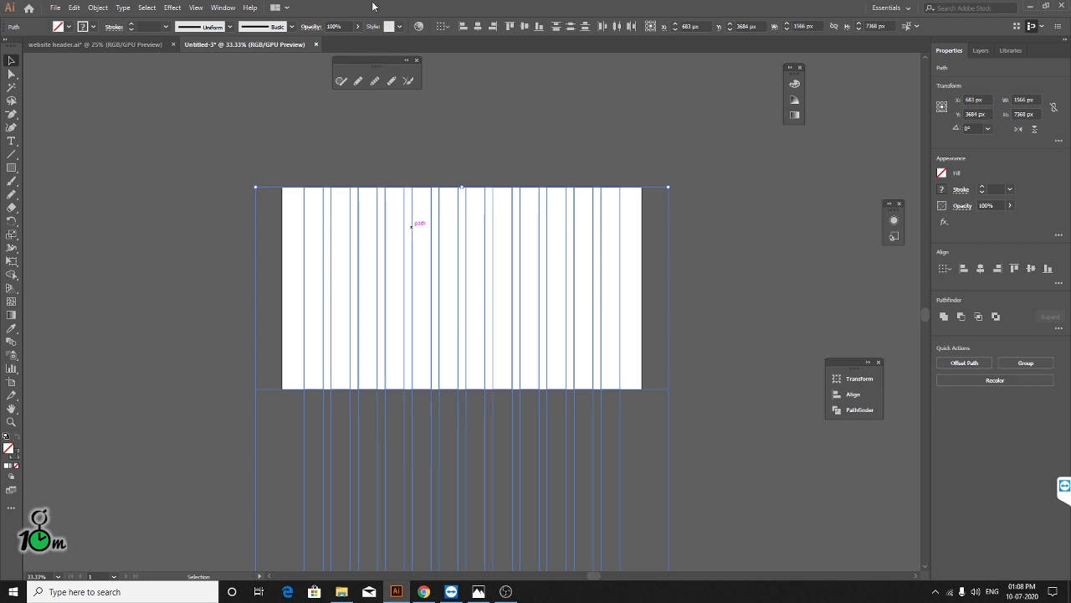
pyautogui.click(198, 8)
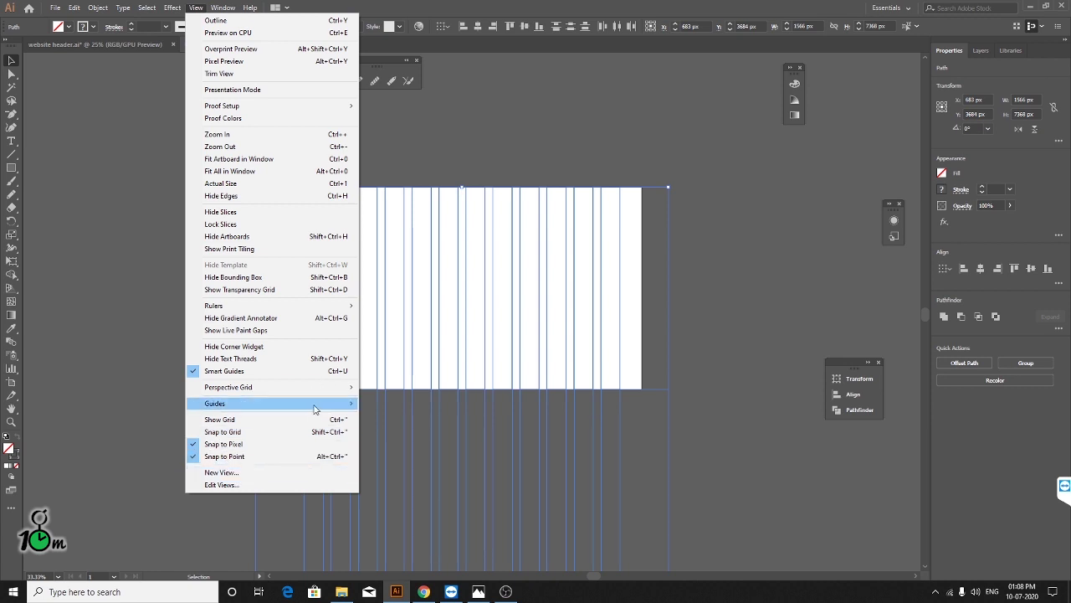
pyautogui.moveTo(251, 403)
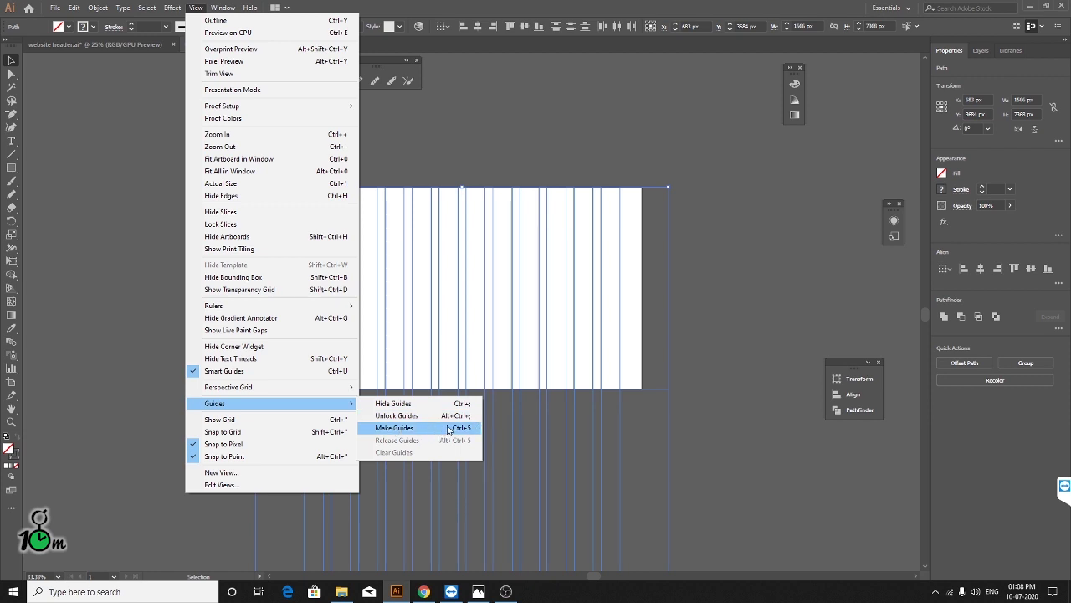
pyautogui.click(449, 429)
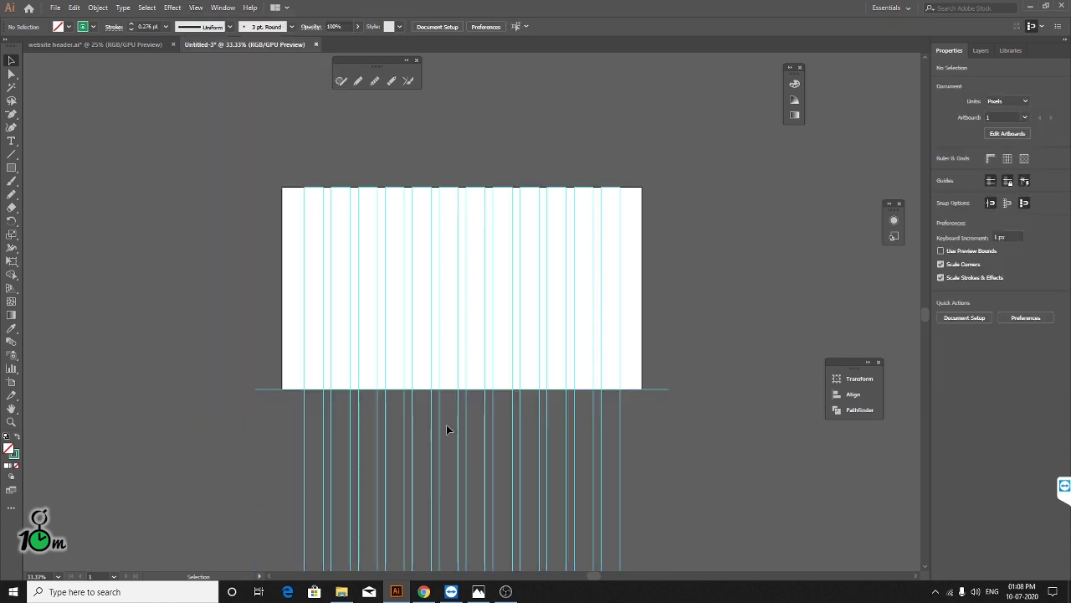
pyautogui.scroll(-1, 718, 358)
pyautogui.scroll(-4, 713, 360)
pyautogui.scroll(1, 493, 296)
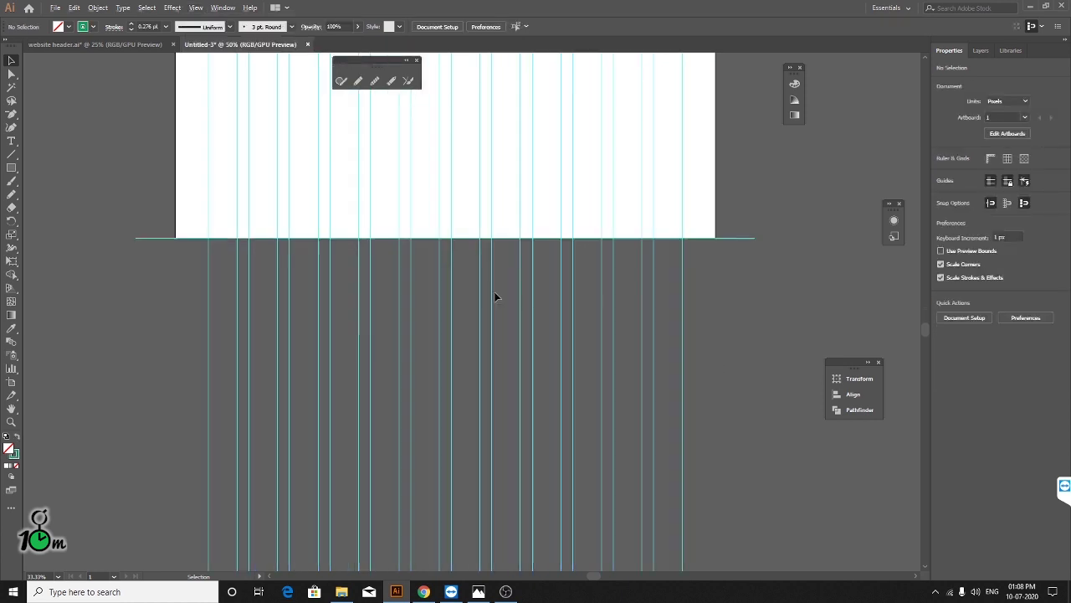
pyautogui.scroll(6, 494, 296)
pyautogui.scroll(-7, 494, 296)
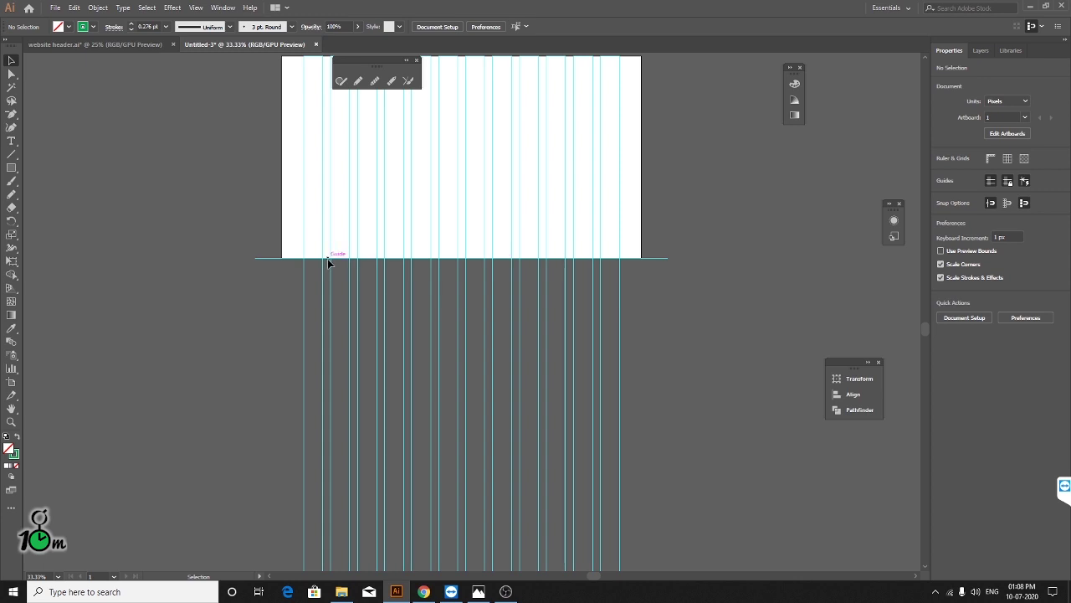
pyautogui.scroll(4, 312, 249)
pyautogui.scroll(-4, 314, 250)
pyautogui.scroll(2, 449, 154)
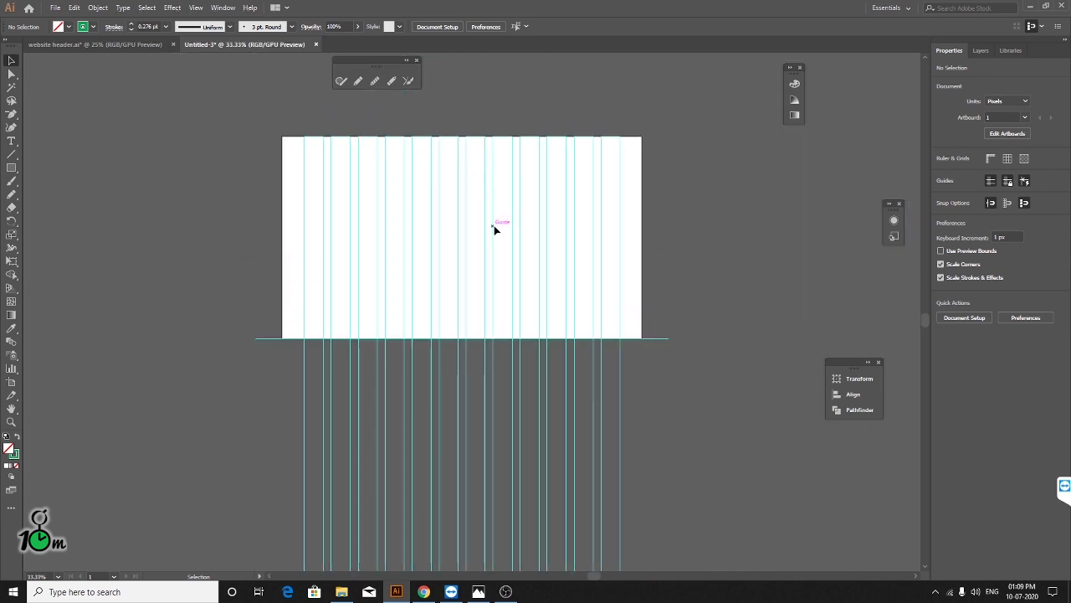
pyautogui.scroll(3, 495, 227)
pyautogui.scroll(2, 354, 334)
pyautogui.scroll(-2, 353, 328)
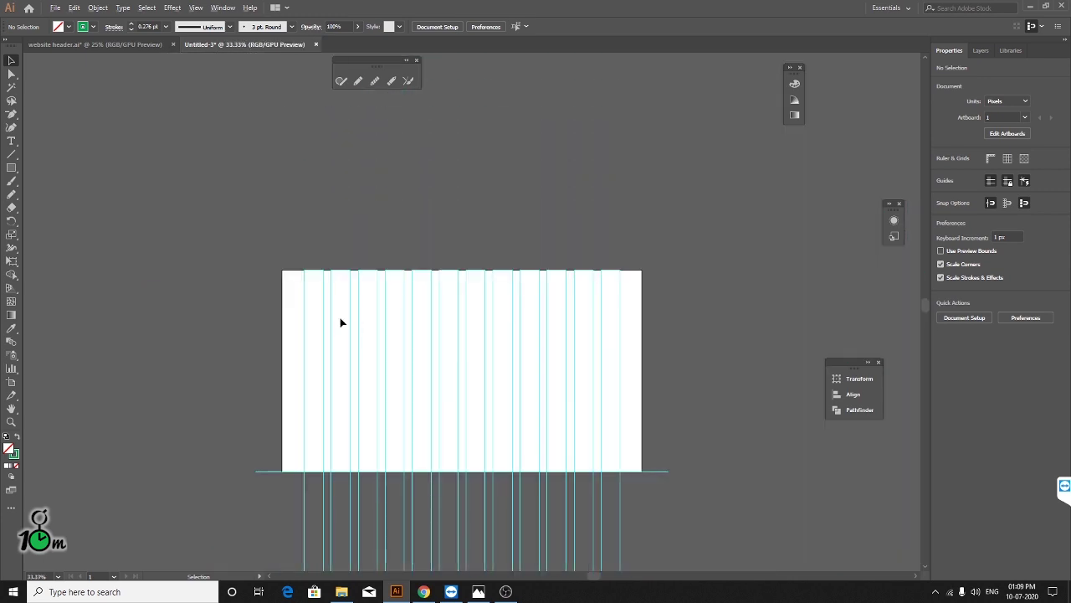
pyautogui.scroll(4, 261, 251)
pyautogui.scroll(-1, 342, 308)
pyautogui.scroll(-2, 459, 352)
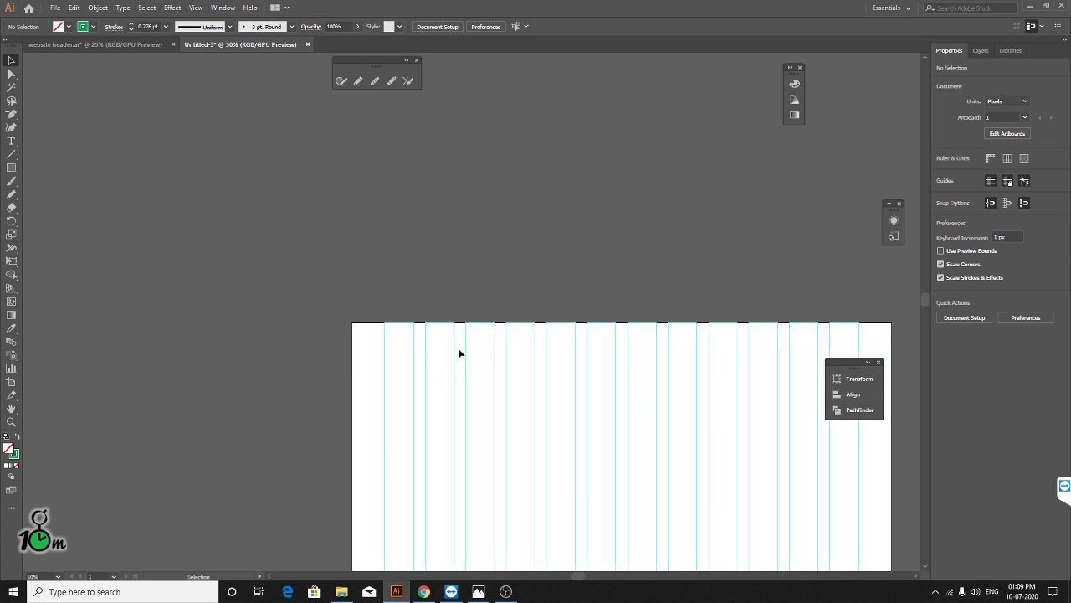
pyautogui.scroll(-3, 449, 358)
pyautogui.scroll(3, 484, 382)
pyautogui.scroll(1, 483, 381)
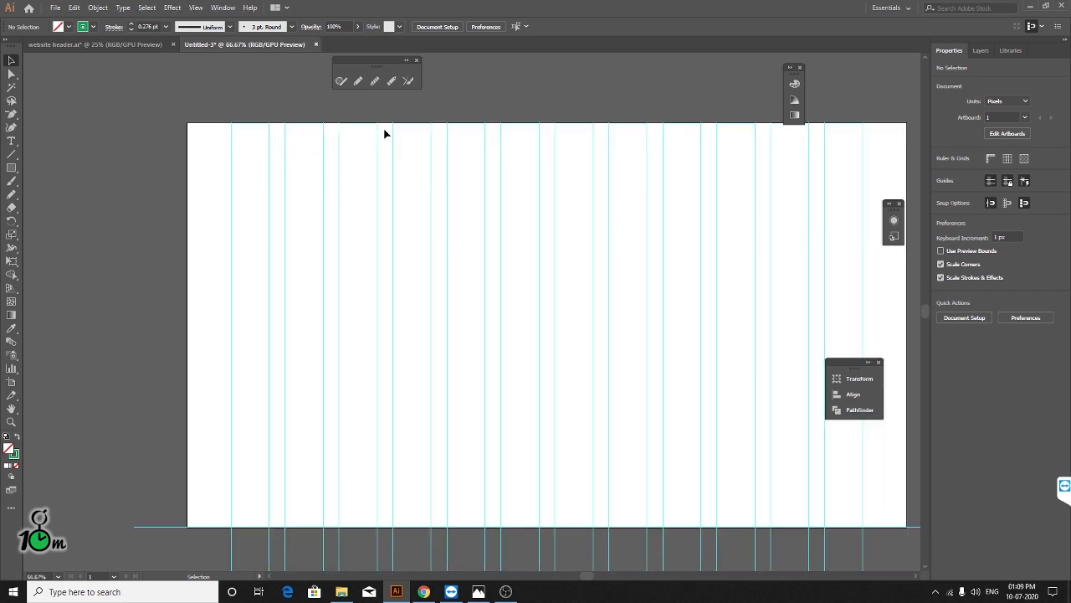
pyautogui.scroll(-2, 235, 208)
pyautogui.scroll(-5, 199, 270)
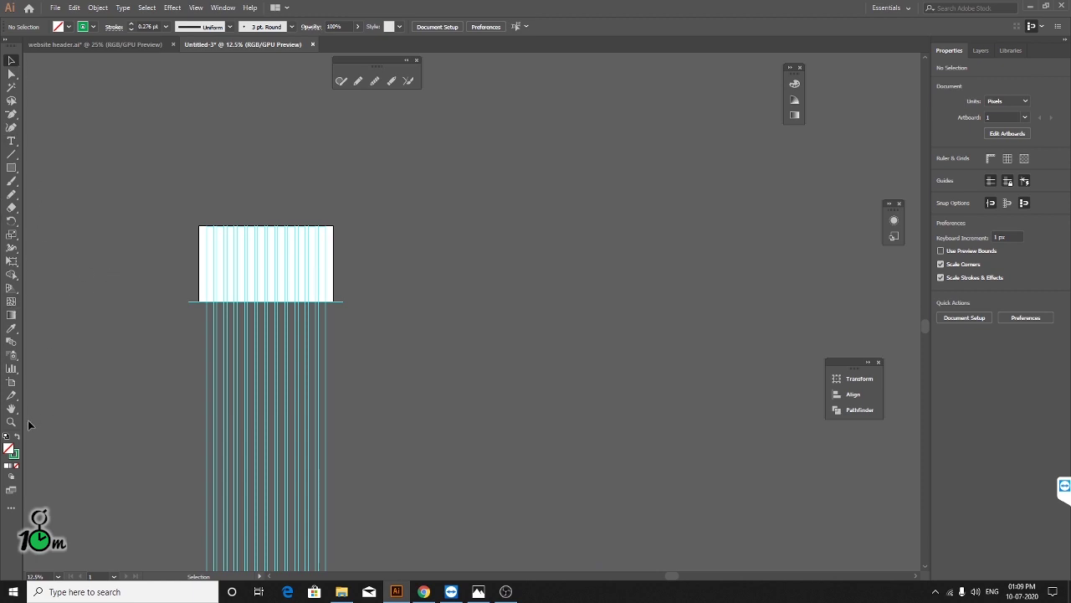
# - Drag the artboard's bottom edge down so the artboard is 4910 px tall
pyautogui.click(11, 381)
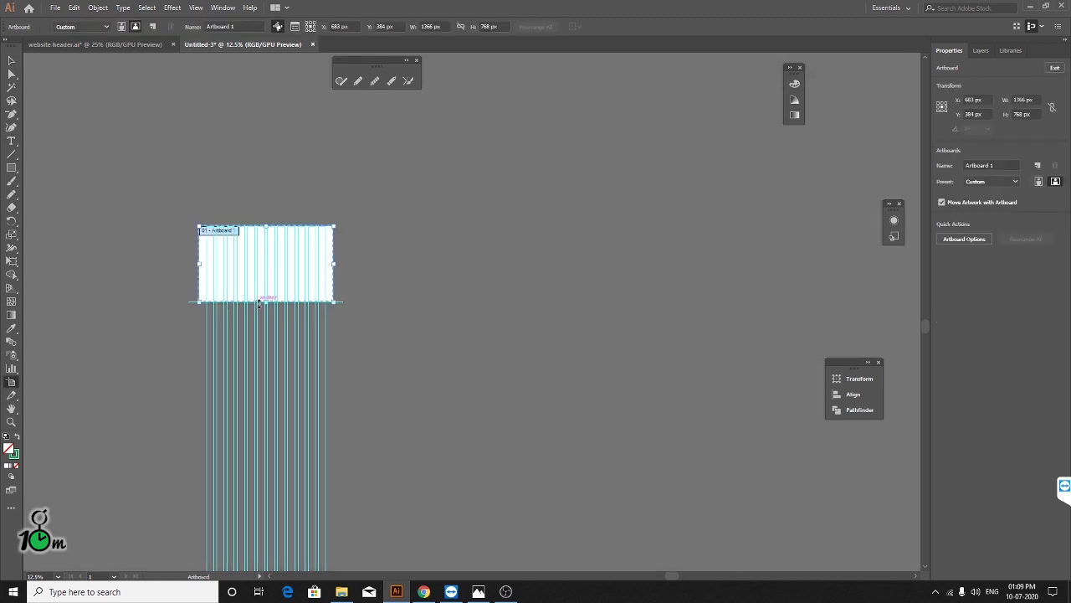
pyautogui.moveTo(268, 301); pyautogui.dragTo(268, 569)
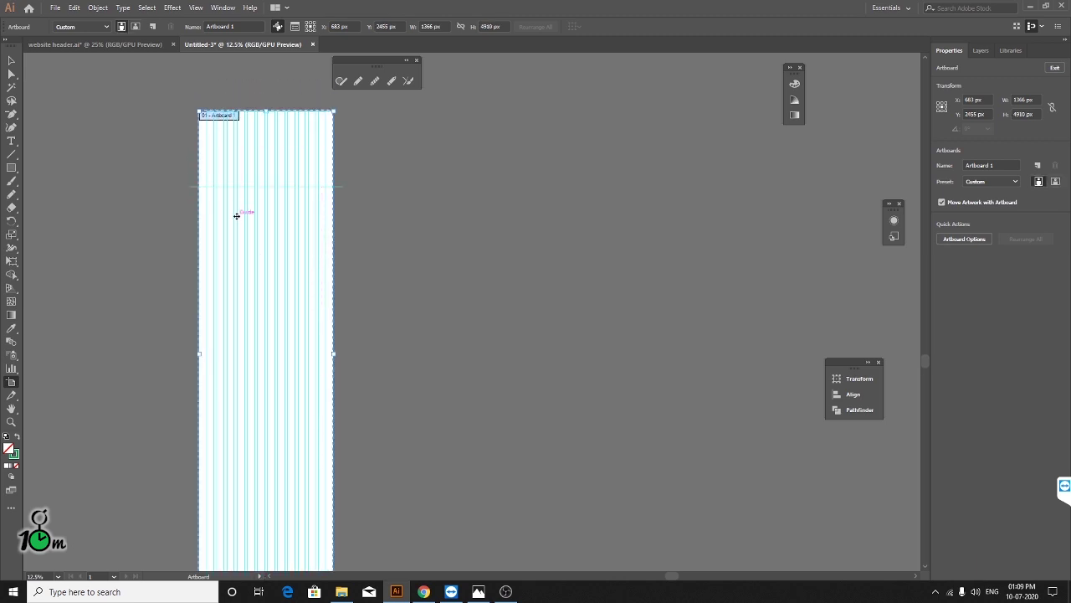
pyautogui.scroll(3, 237, 217)
pyautogui.scroll(5, 201, 266)
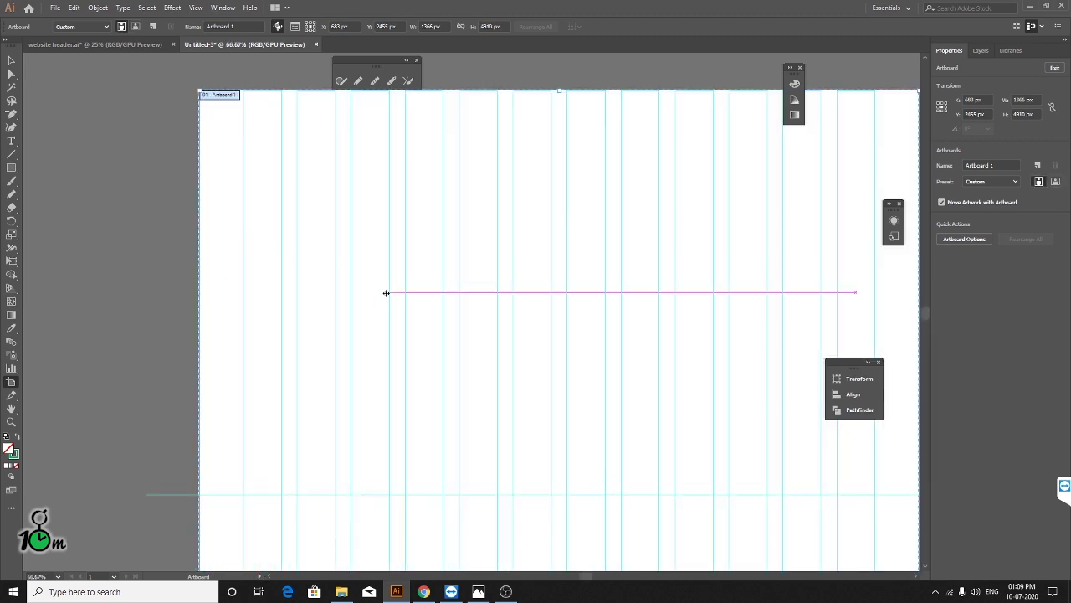
pyautogui.scroll(-1, 350, 327)
pyautogui.click(11, 61)
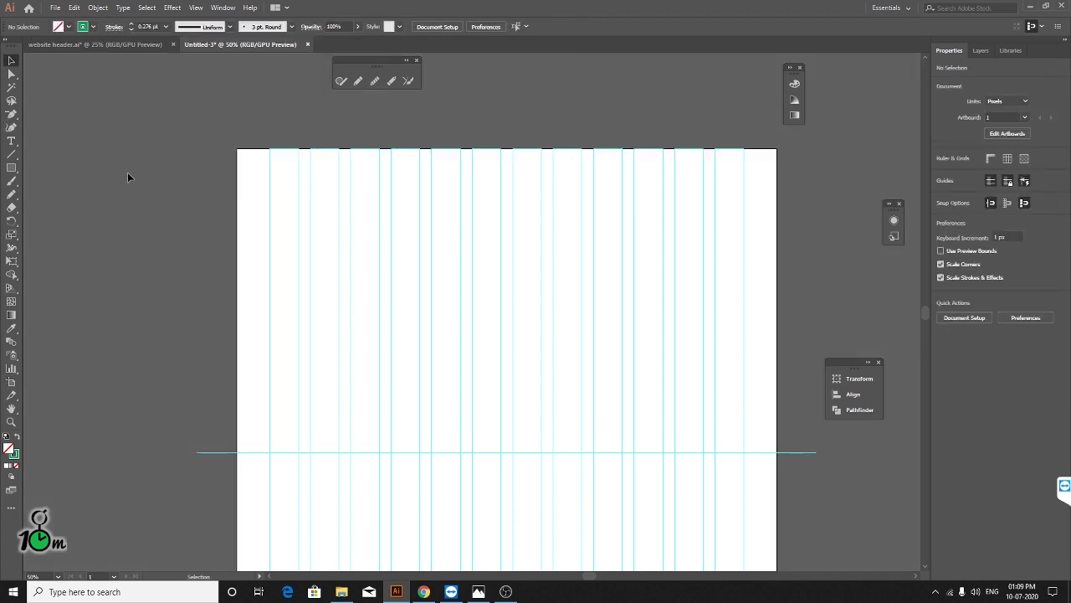
pyautogui.scroll(1, 376, 345)
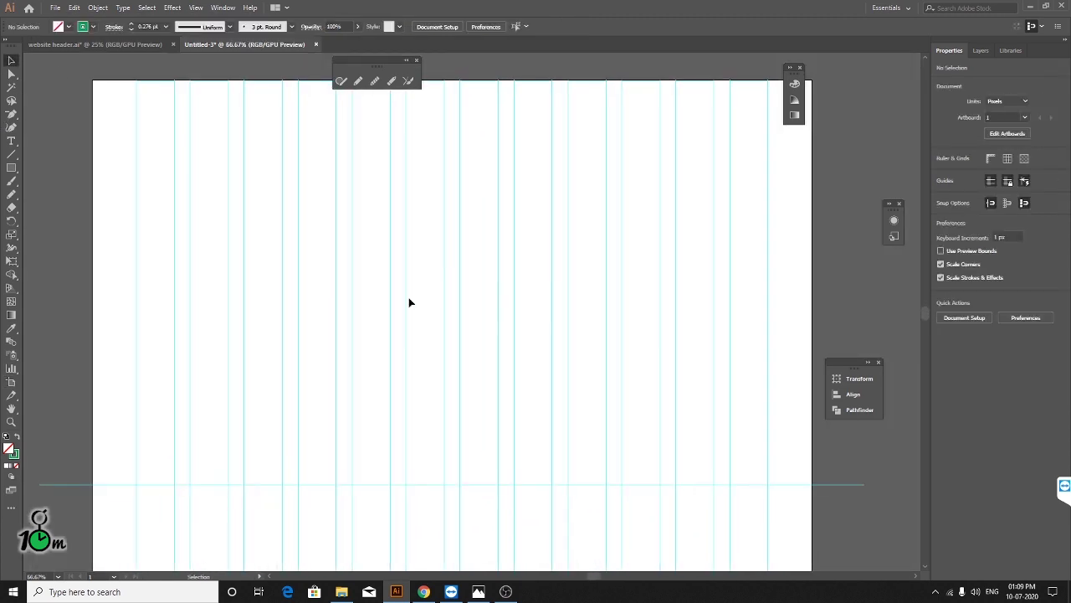
pyautogui.scroll(1, 188, 89)
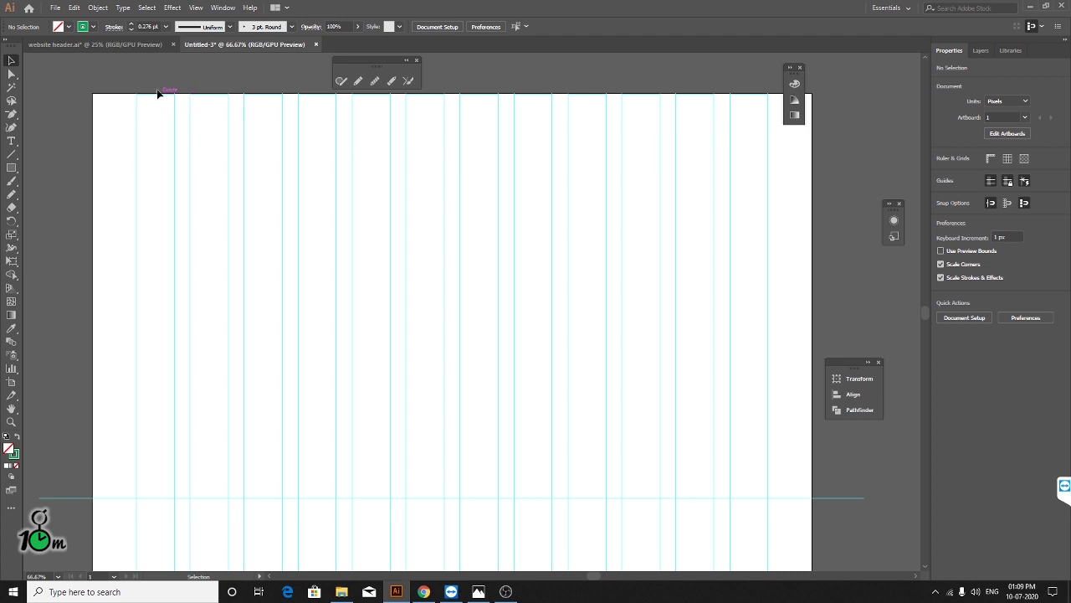
pyautogui.scroll(-3, 134, 139)
pyautogui.scroll(2, 190, 115)
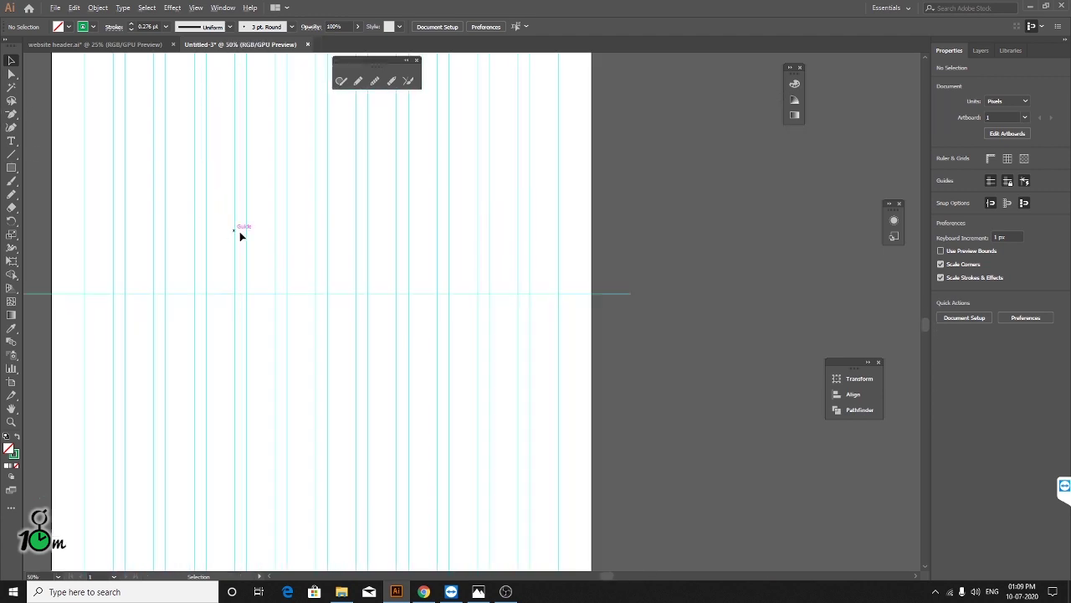
pyautogui.moveTo(239, 231)
pyautogui.mouseDown()
pyautogui.moveTo(435, 423)
pyautogui.moveTo(281, 343)
pyautogui.mouseUp()
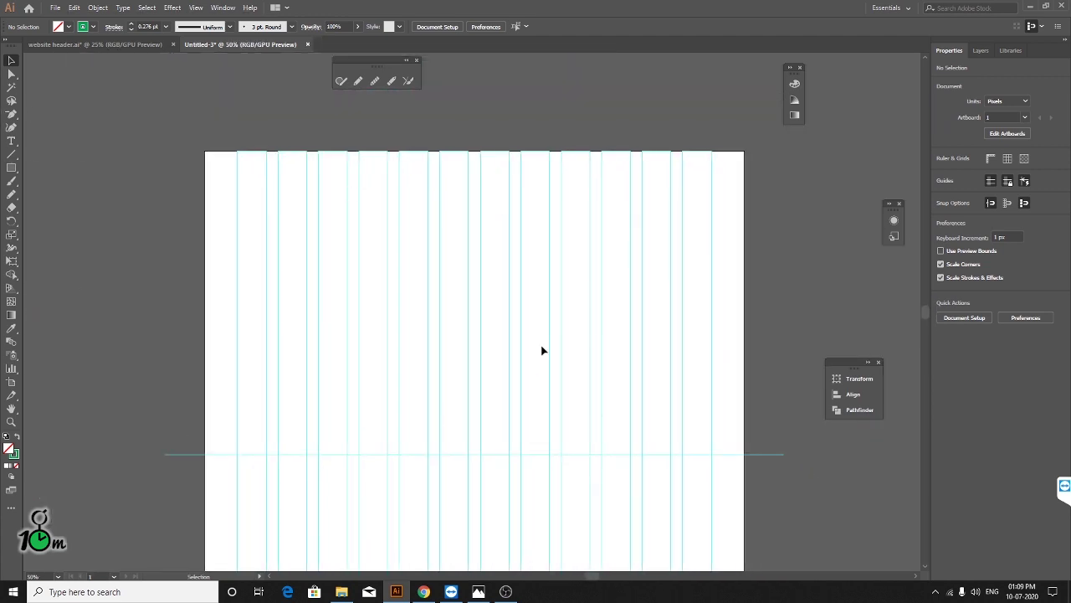
pyautogui.scroll(-1, 554, 325)
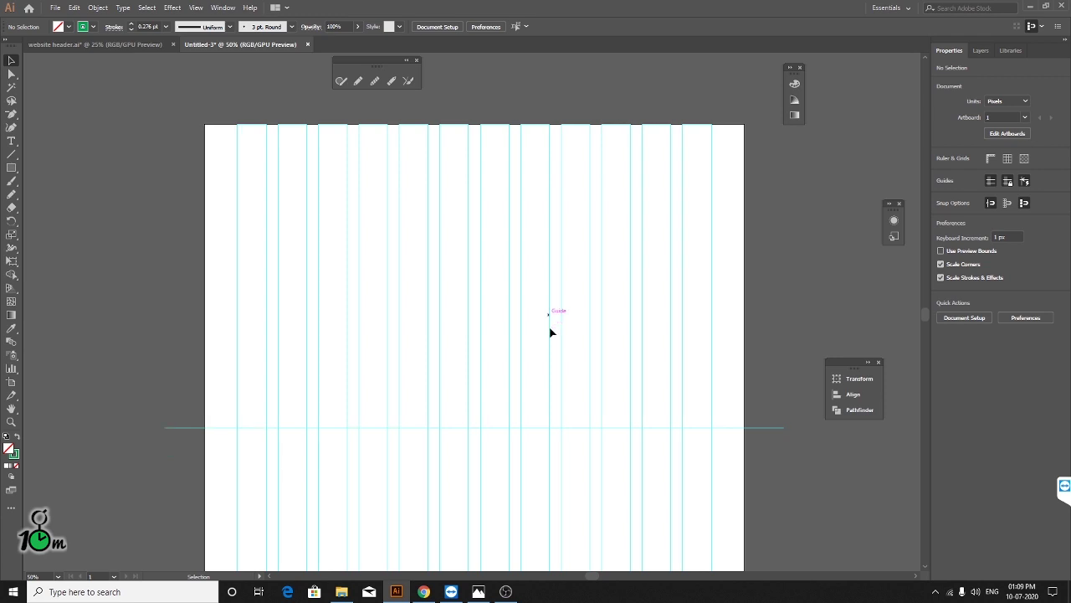
pyautogui.scroll(-4, 554, 322)
pyautogui.scroll(3, 554, 319)
pyautogui.scroll(2, 571, 340)
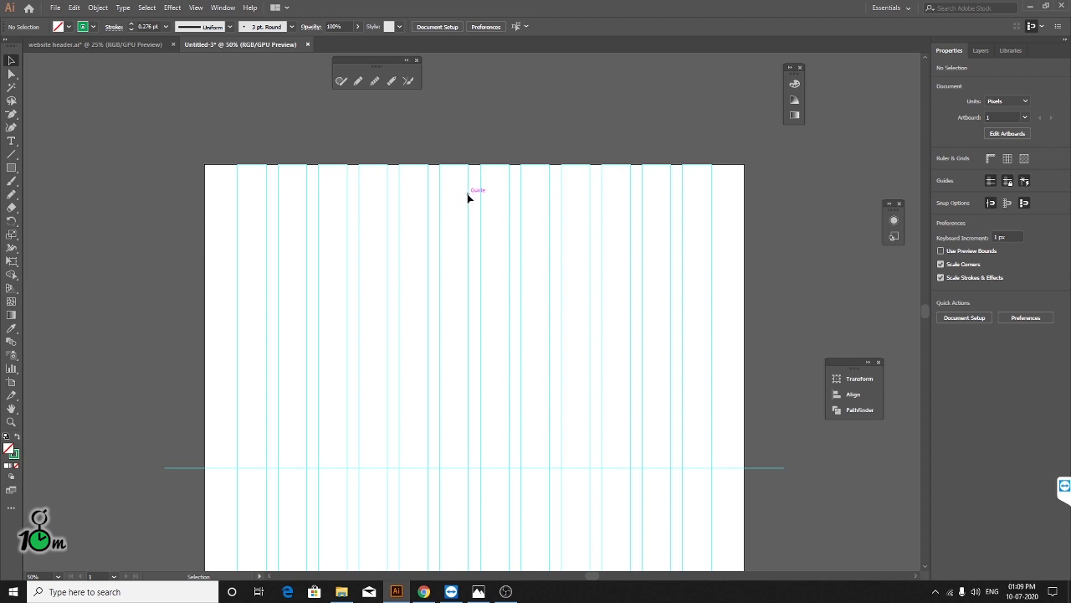
pyautogui.scroll(-2, 490, 234)
pyautogui.scroll(-4, 512, 289)
pyautogui.scroll(2, 536, 270)
pyautogui.scroll(2, 543, 263)
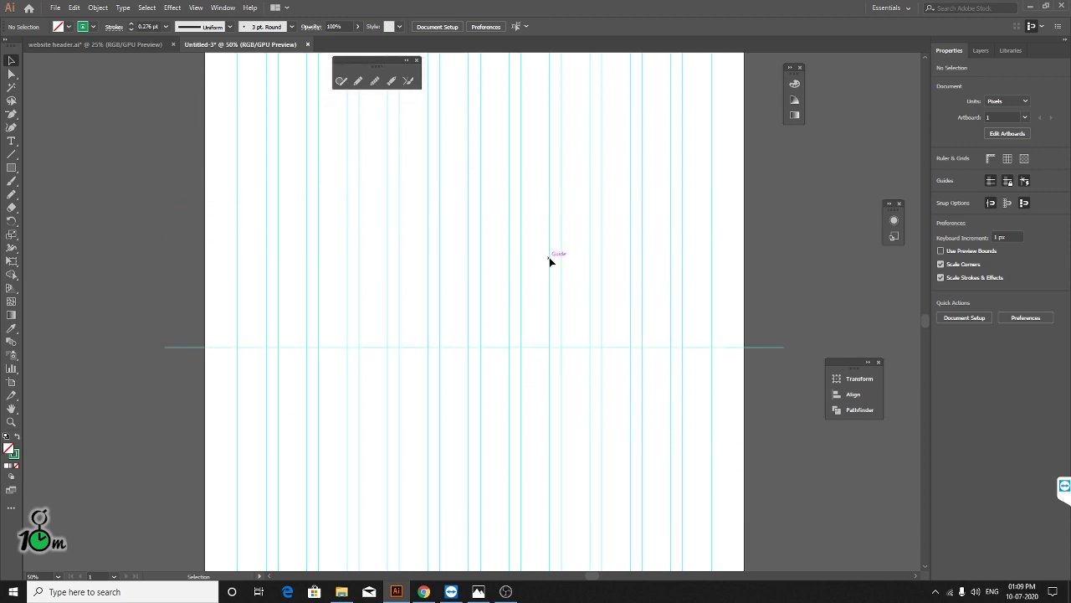
pyautogui.scroll(2, 547, 261)
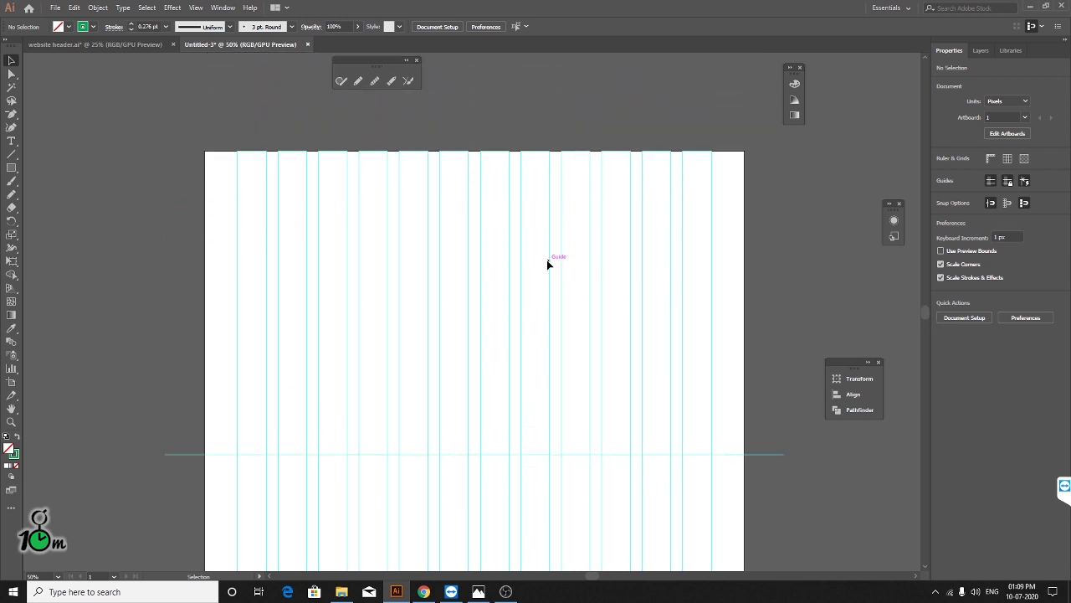
# - Draw a rectangle from the artboard's top-left down to the horizontal guide
pyautogui.click(11, 168)
pyautogui.moveTo(205, 151); pyautogui.dragTo(744, 454)
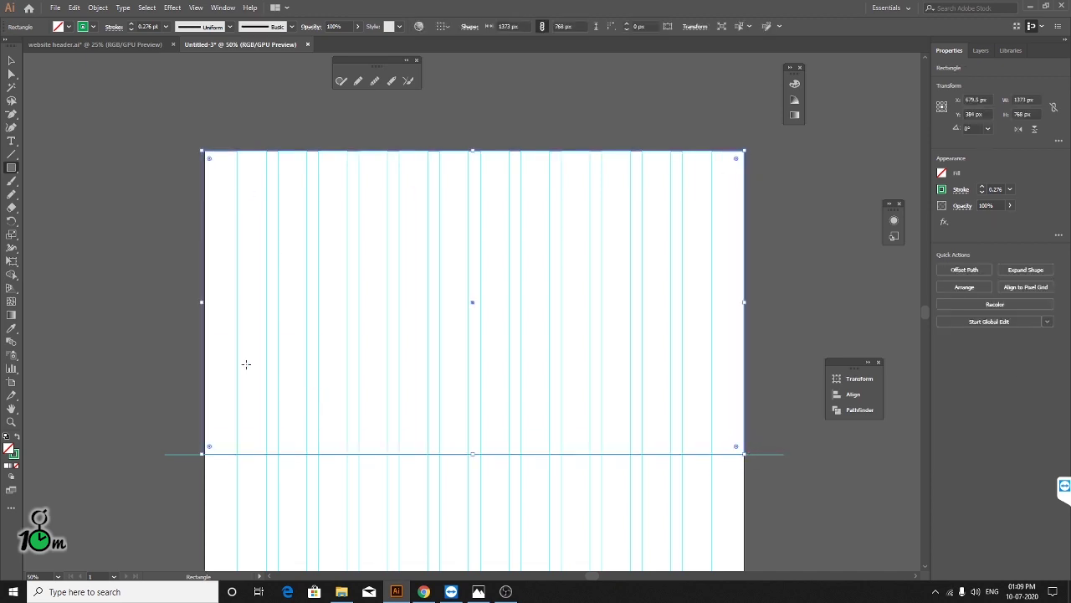
pyautogui.click(10, 62)
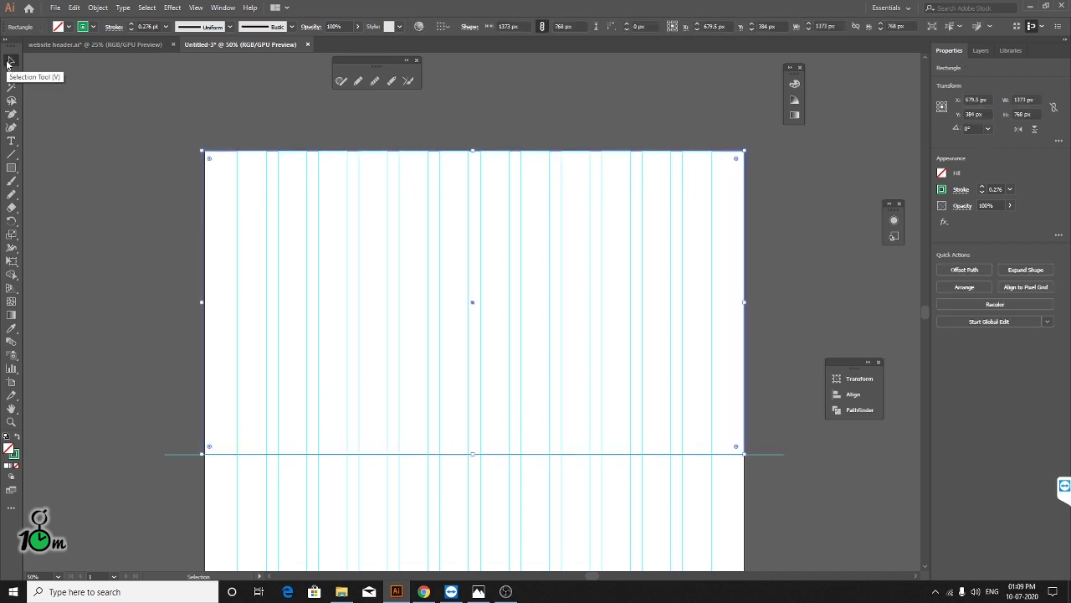
# - Fill the rectangle with dark grey 3A3A3A
pyautogui.doubleClick(8, 449)
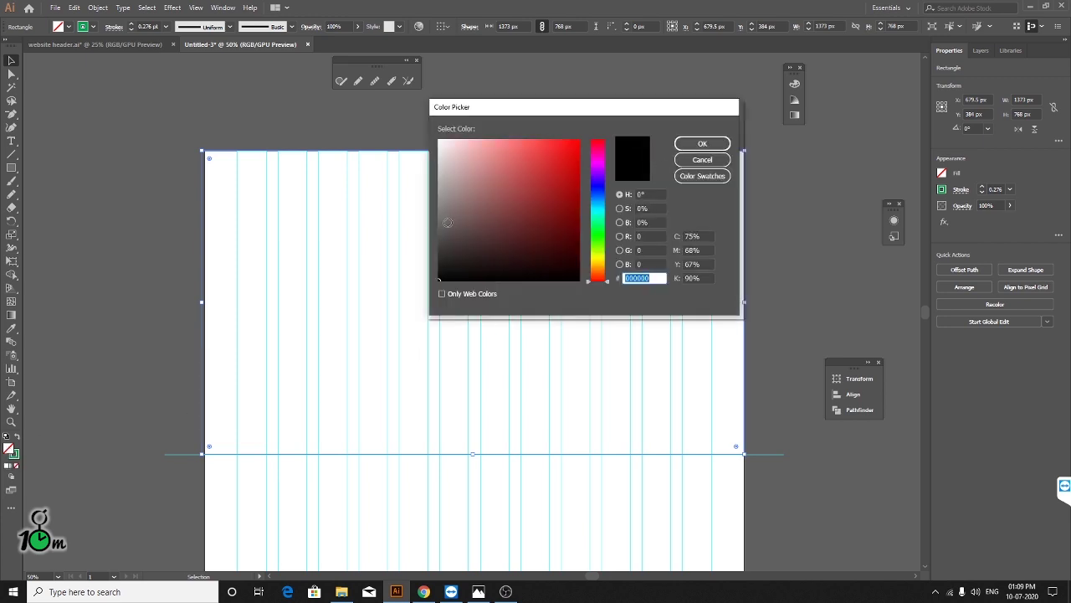
pyautogui.click(436, 248)
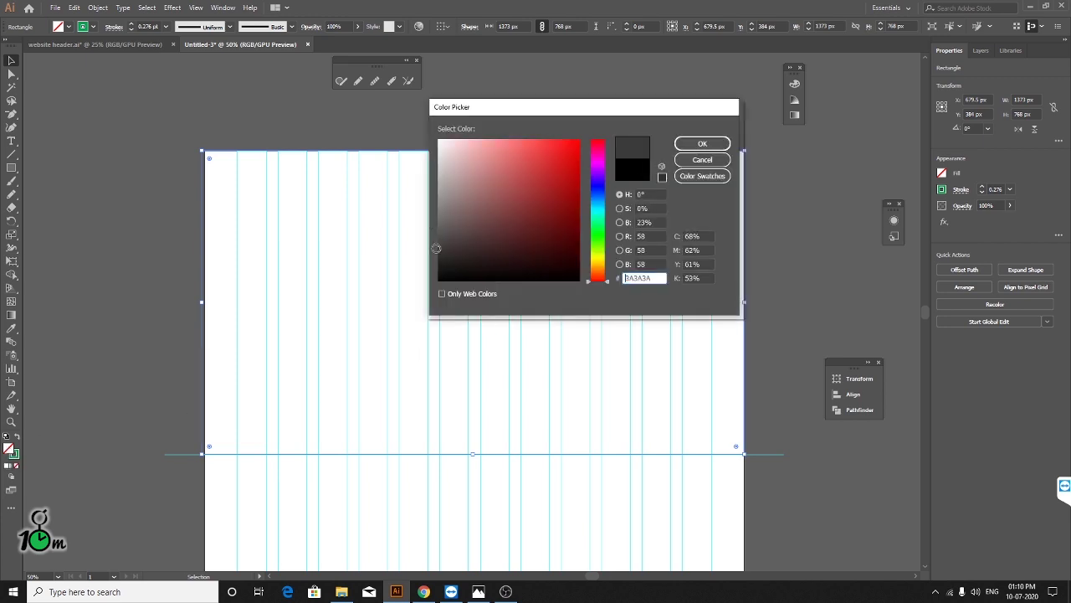
pyautogui.click(703, 144)
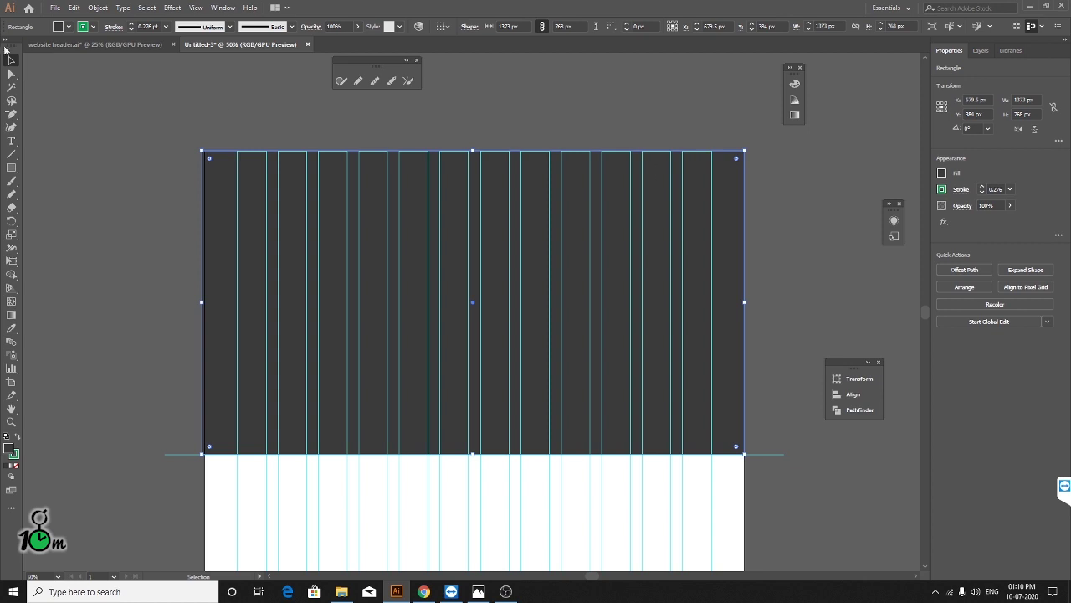
pyautogui.click(70, 113)
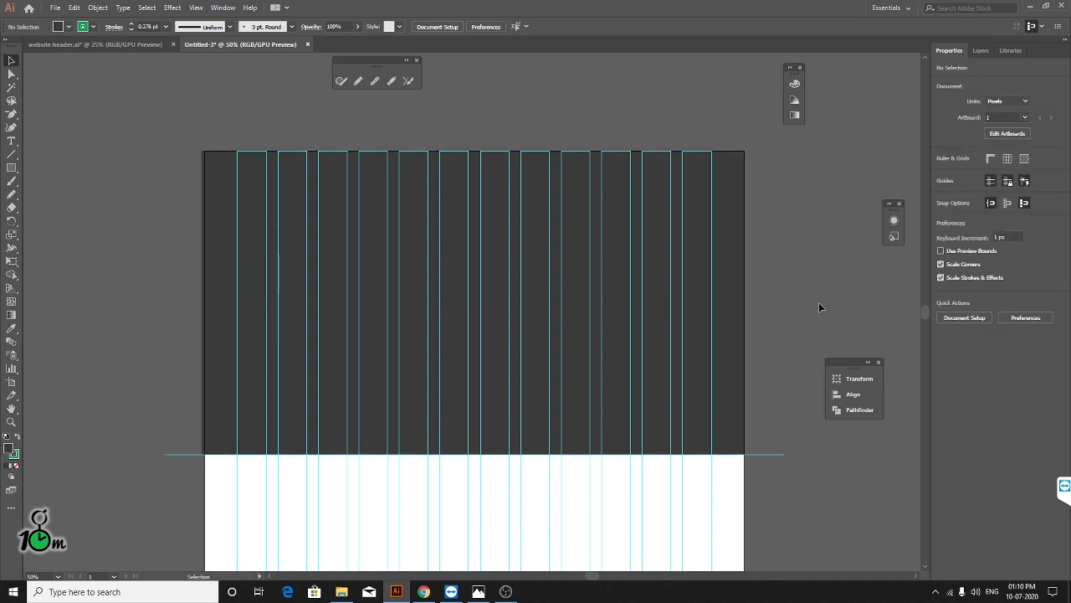
pyautogui.click(732, 302)
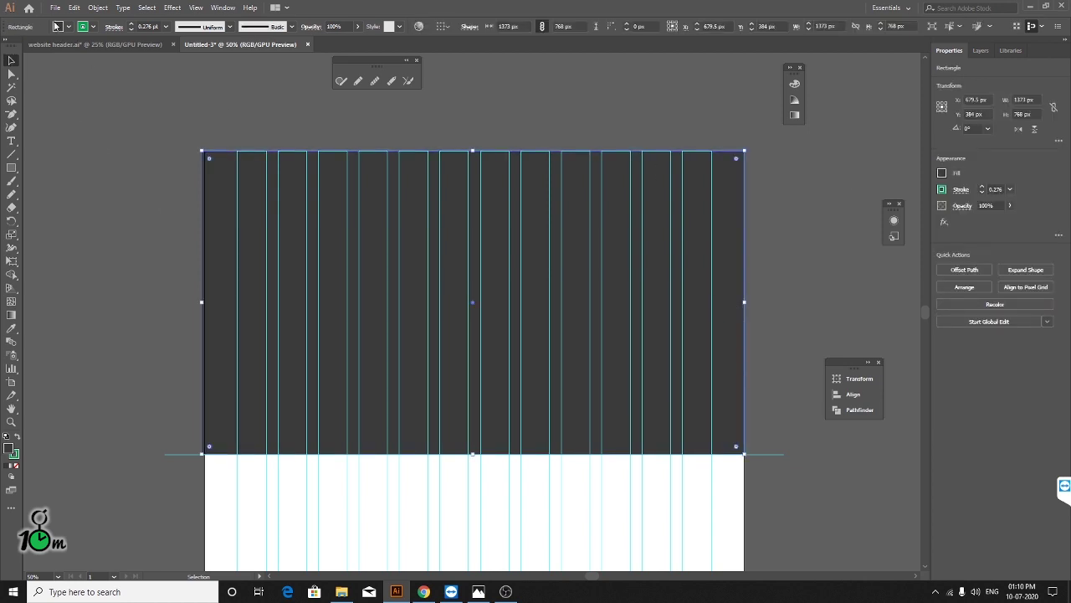
pyautogui.click(55, 8)
pyautogui.click(97, 7)
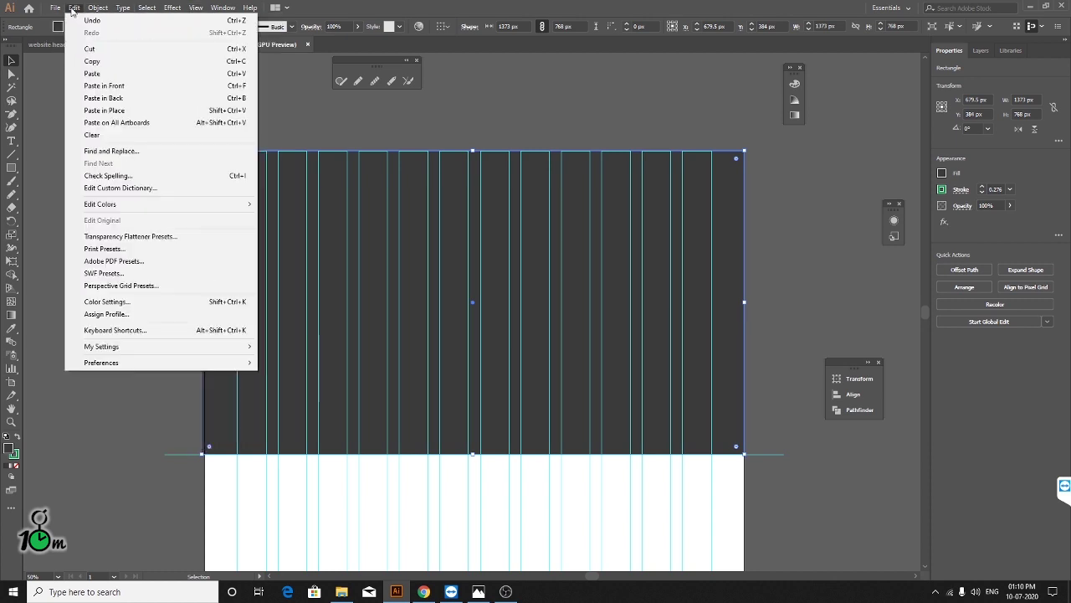
pyautogui.moveTo(101, 363)
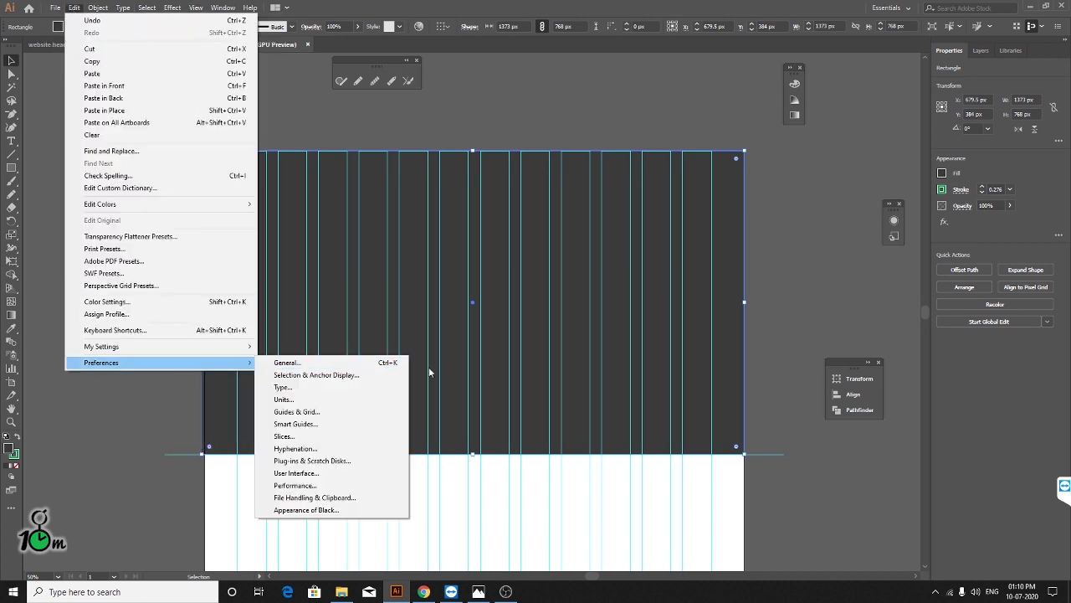
pyautogui.click(325, 410)
pyautogui.moveTo(466, 49); pyautogui.dragTo(674, 88)
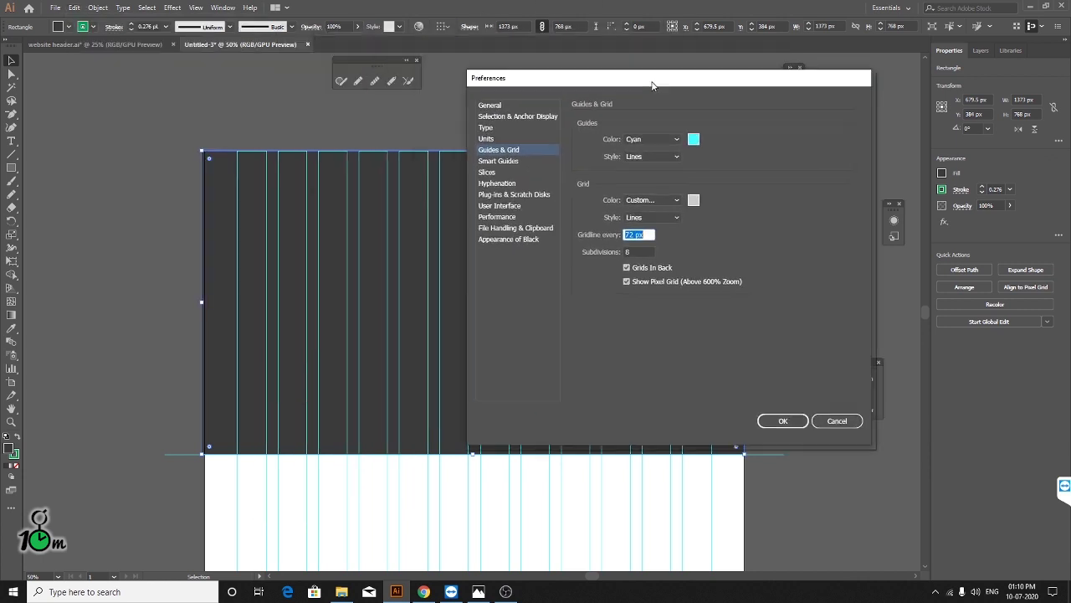
pyautogui.click(712, 137)
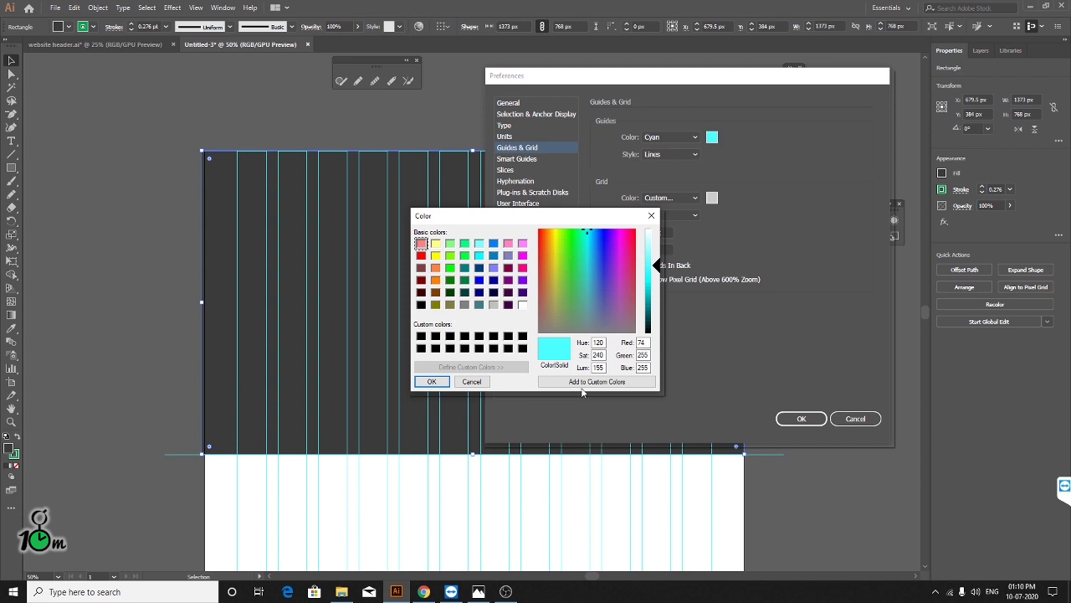
pyautogui.click(617, 240)
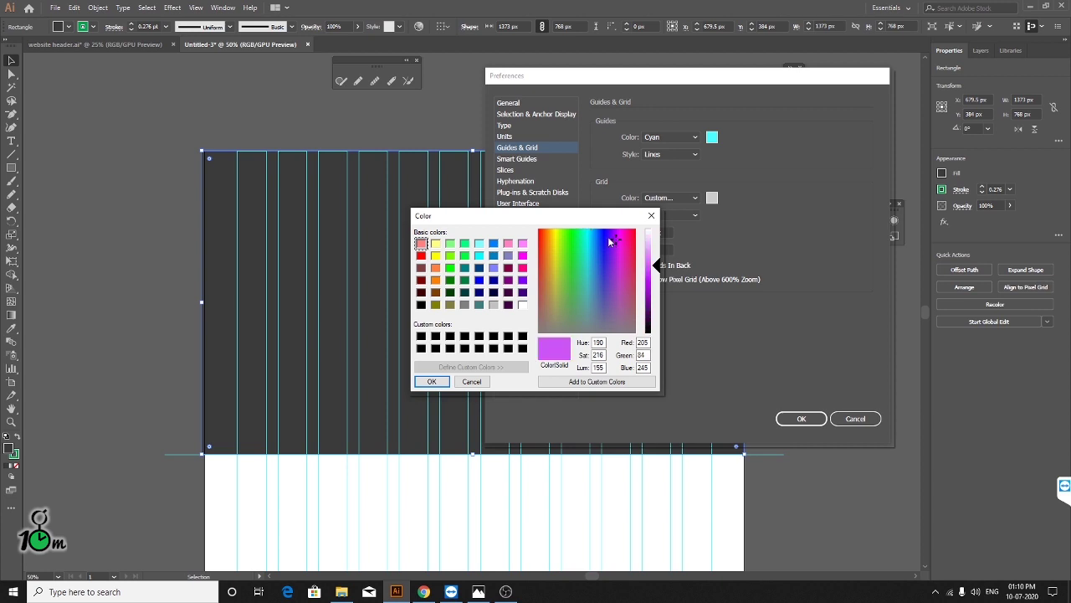
pyautogui.click(608, 242)
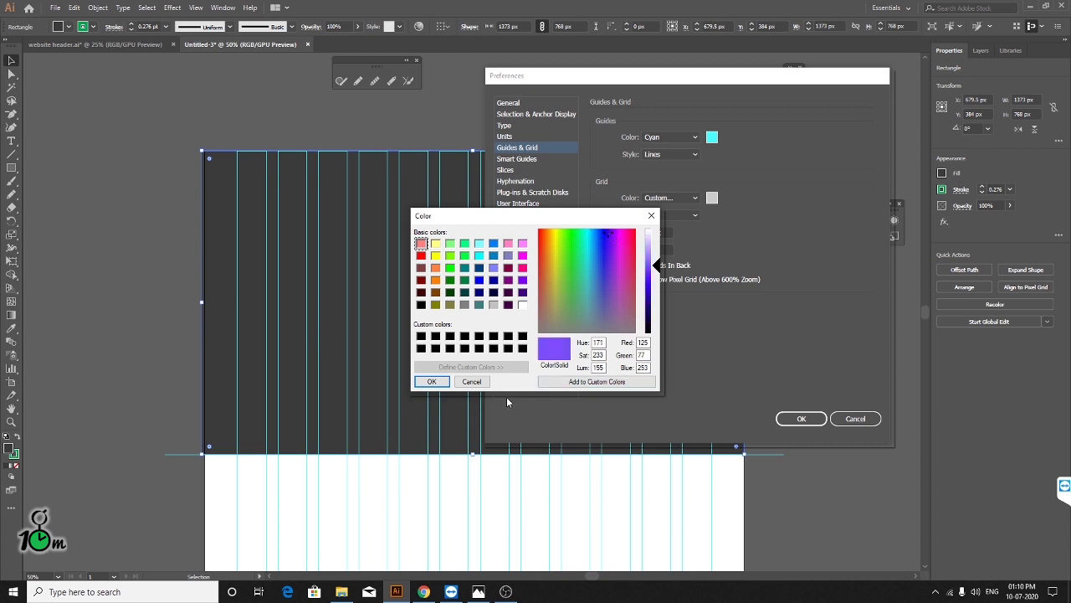
pyautogui.click(432, 381)
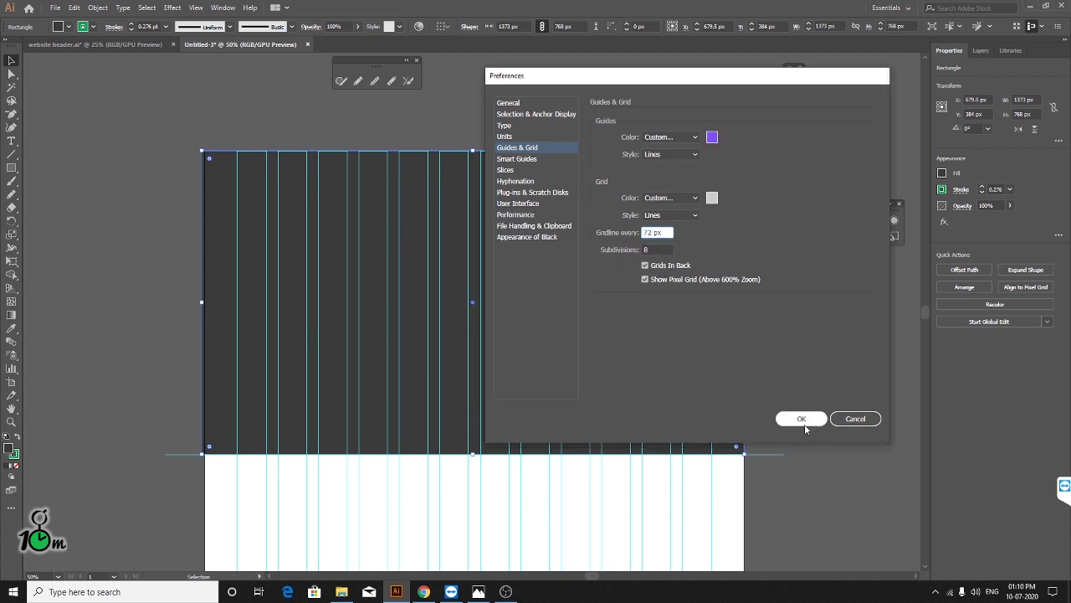
pyautogui.click(806, 424)
pyautogui.click(806, 389)
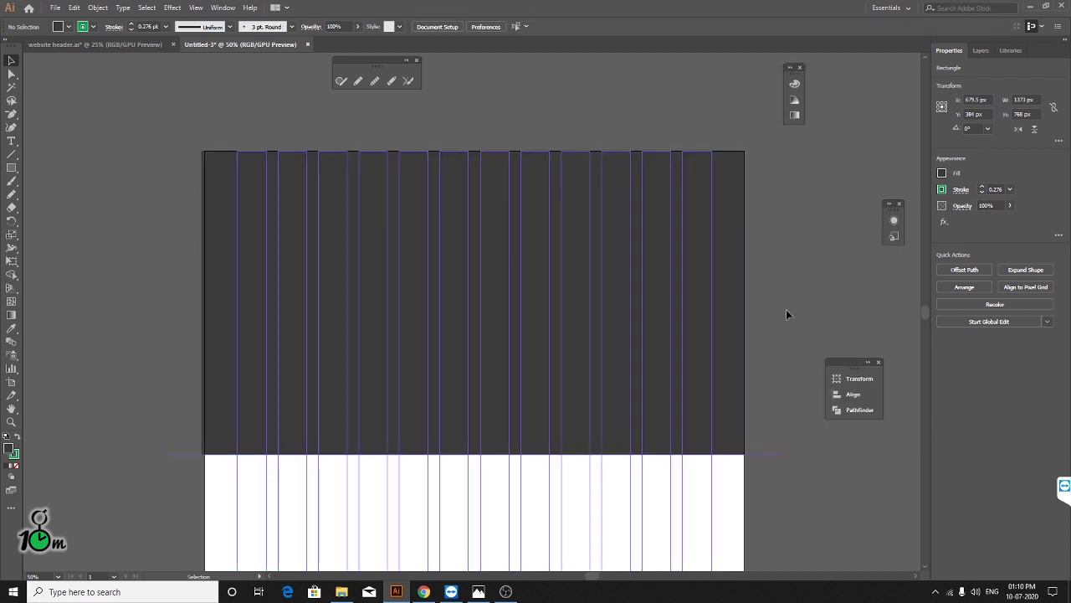
pyautogui.scroll(-4, 644, 369)
pyautogui.scroll(2, 651, 348)
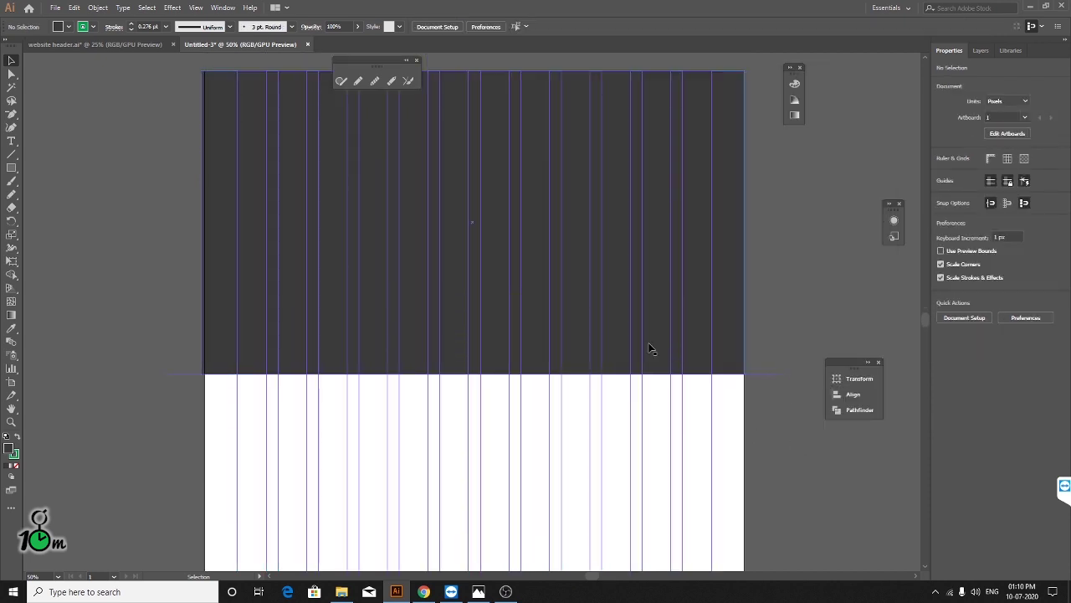
pyautogui.click(79, 8)
pyautogui.moveTo(101, 363)
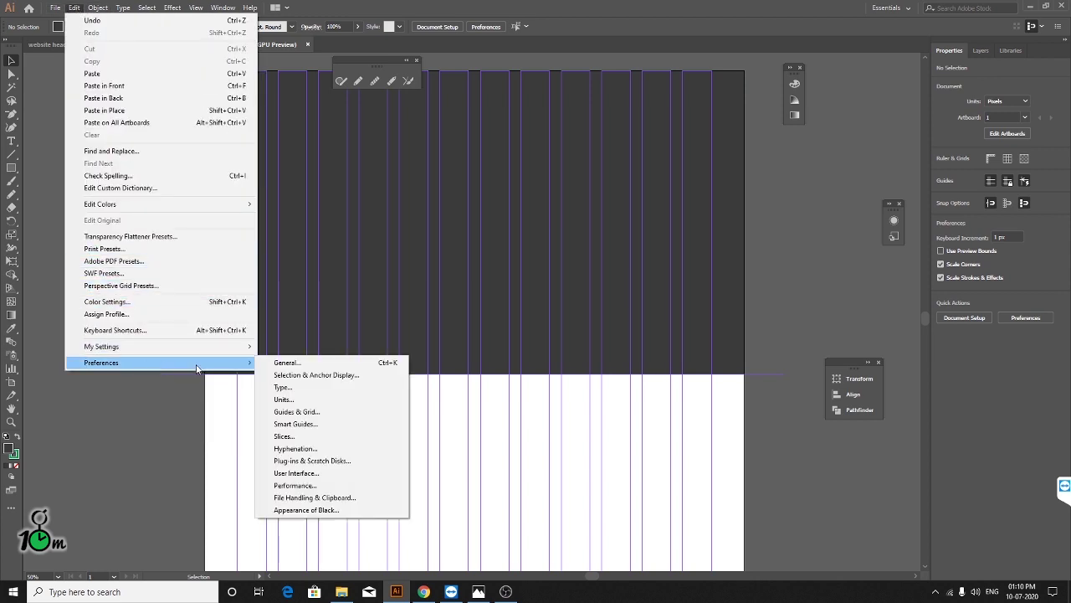
pyautogui.click(327, 374)
pyautogui.click(855, 420)
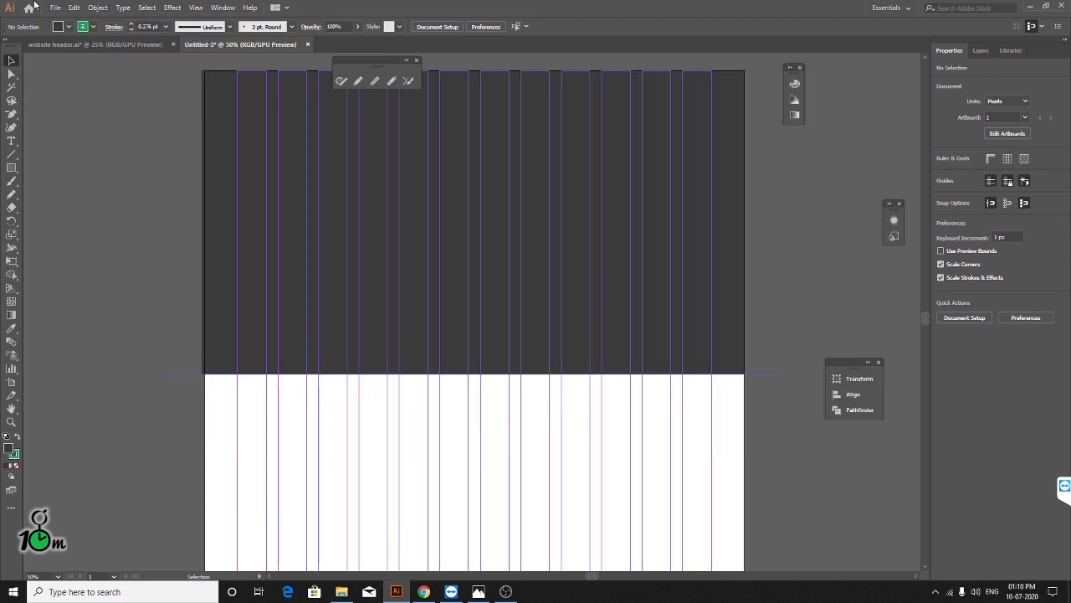
pyautogui.click(73, 9)
pyautogui.moveTo(159, 362)
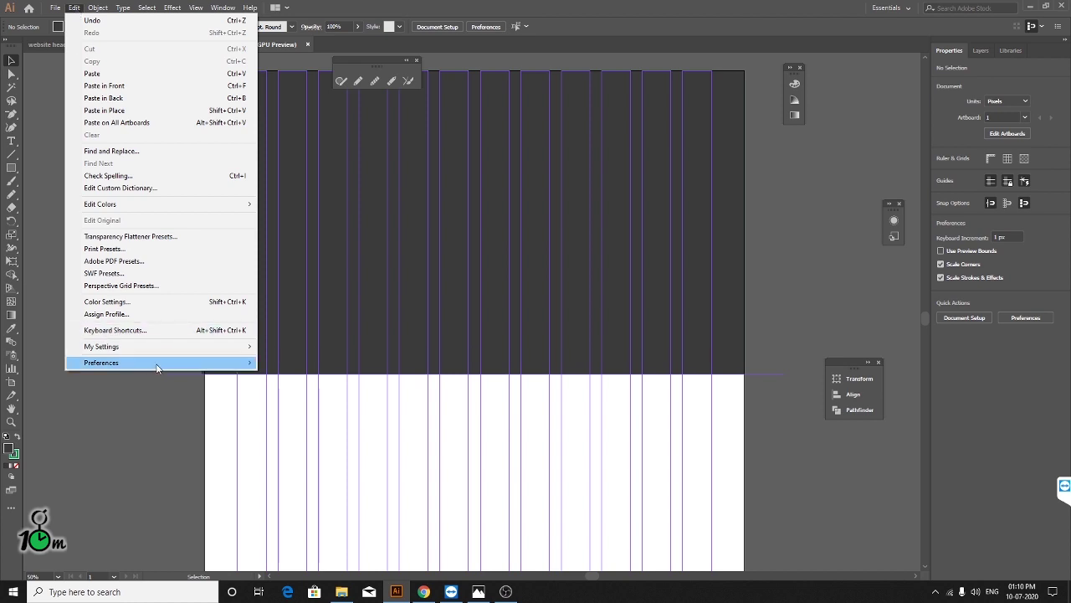
pyautogui.click(285, 363)
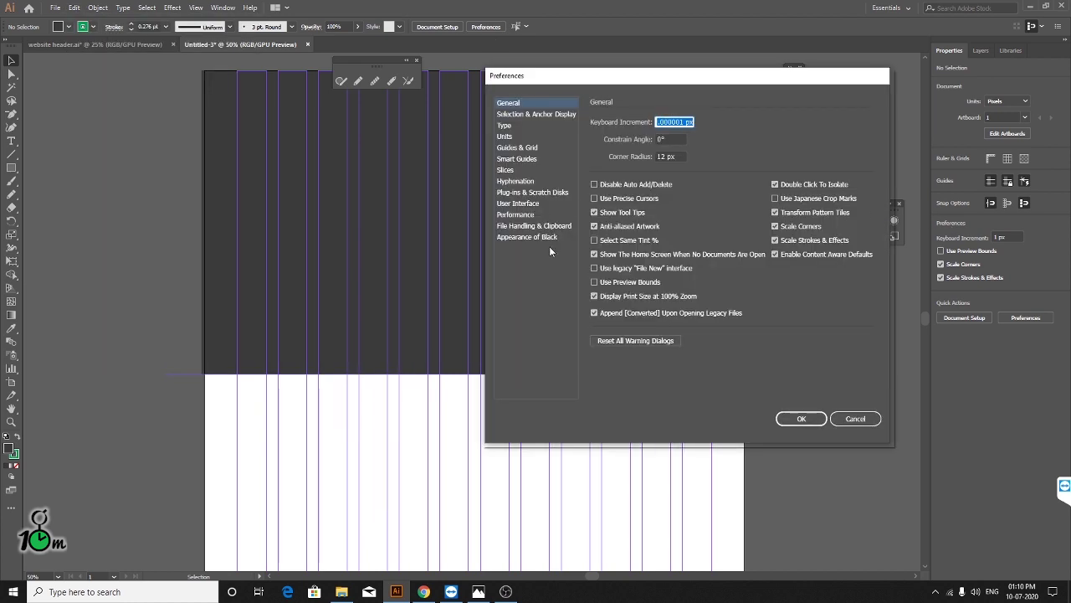
pyautogui.click(526, 148)
pyautogui.click(674, 137)
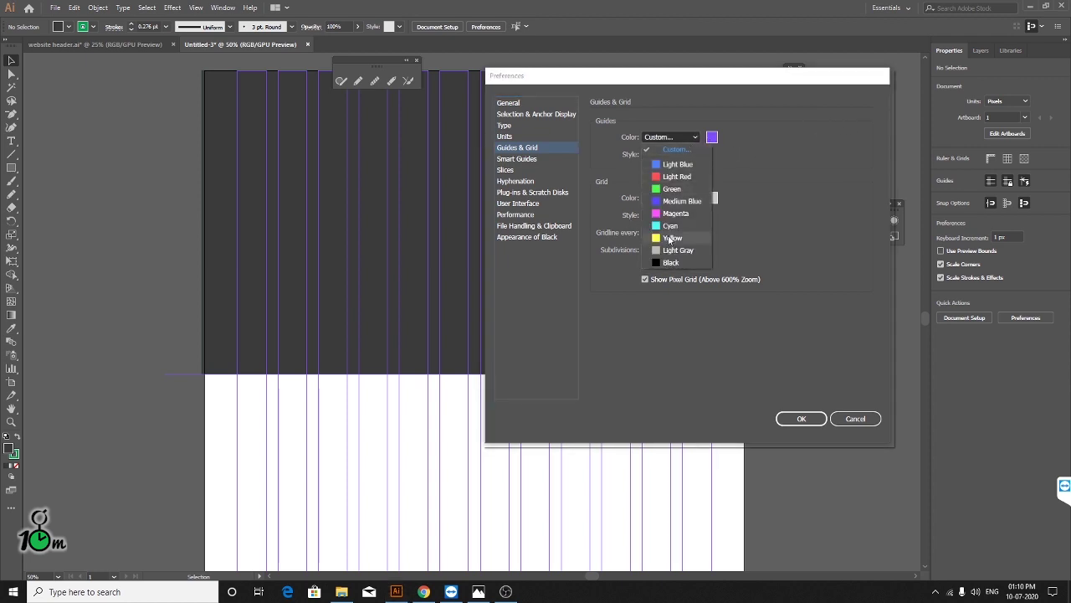
pyautogui.click(674, 225)
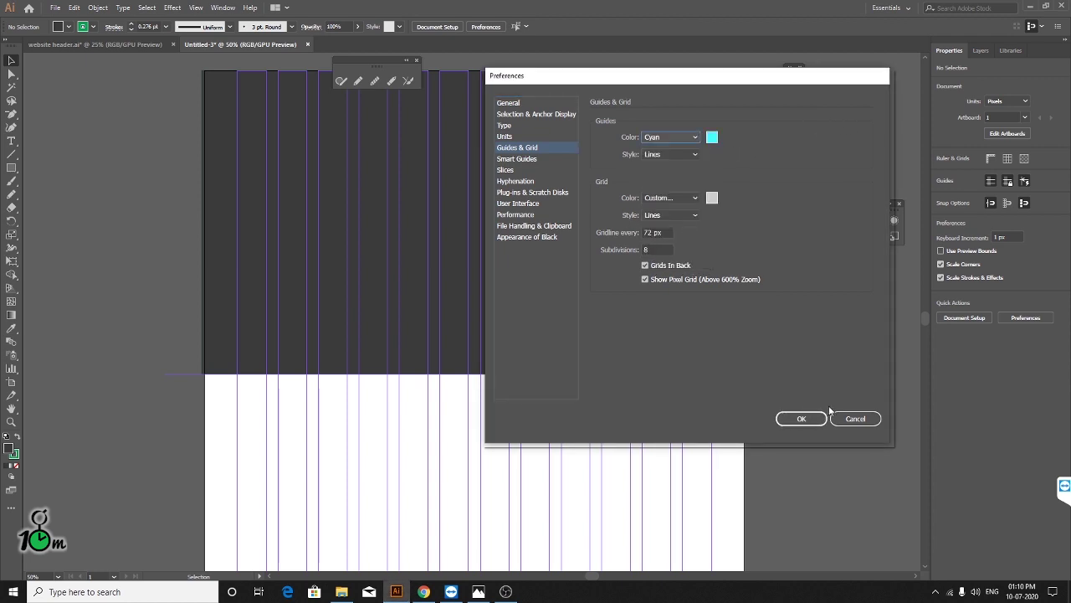
pyautogui.click(803, 418)
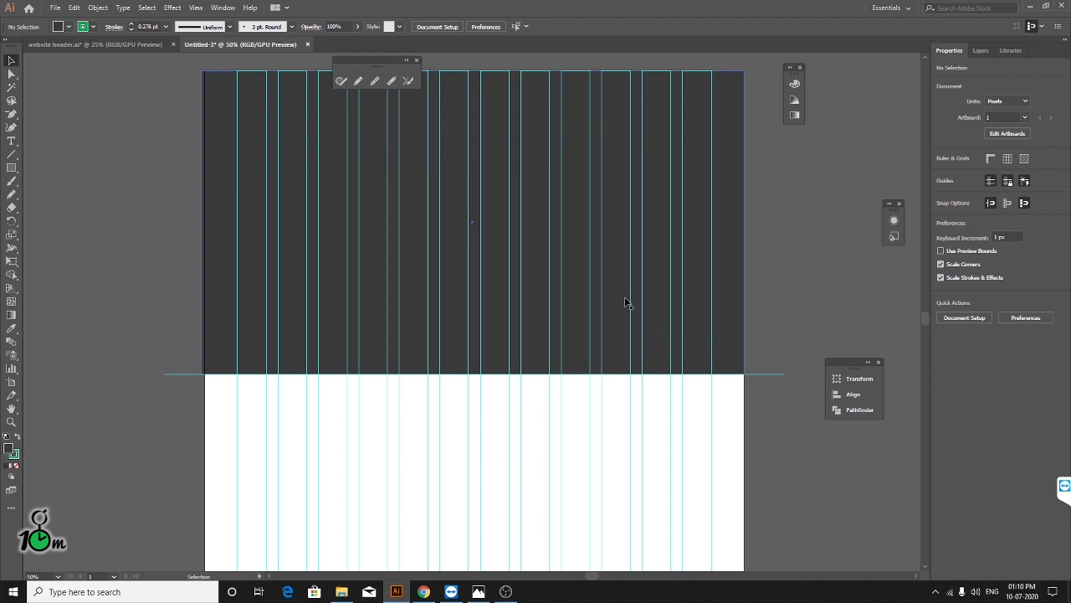
# - Briefly hide and restore the dark rectangle to check the artboard beneath
pyautogui.scroll(3, 625, 296)
pyautogui.scroll(2, 619, 276)
pyautogui.scroll(-3, 618, 264)
pyautogui.scroll(-2, 599, 264)
pyautogui.scroll(-2, 581, 278)
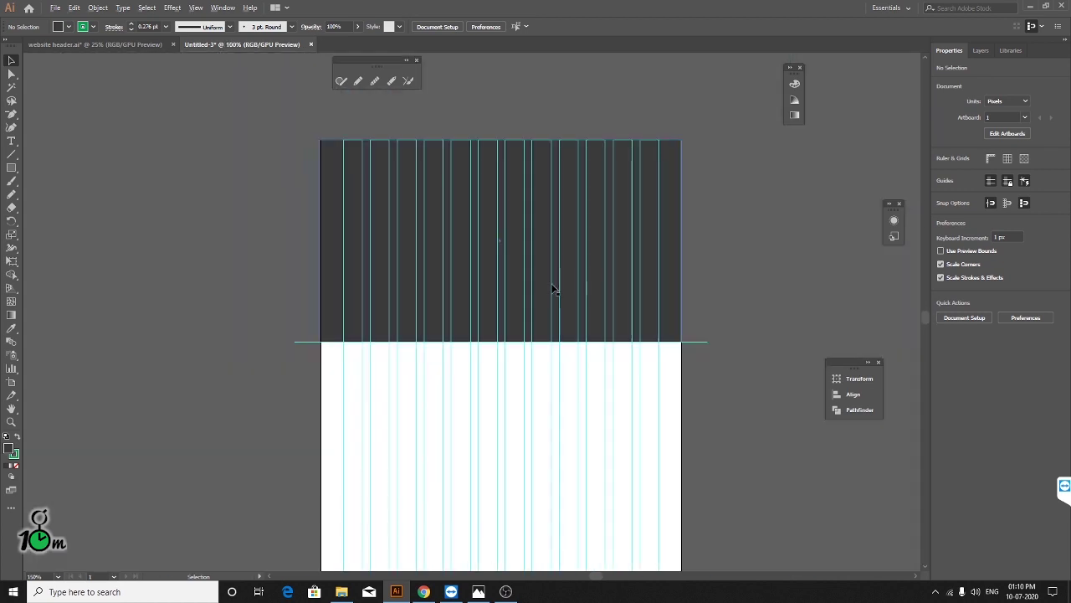
pyautogui.scroll(3, 535, 289)
pyautogui.scroll(-2, 533, 293)
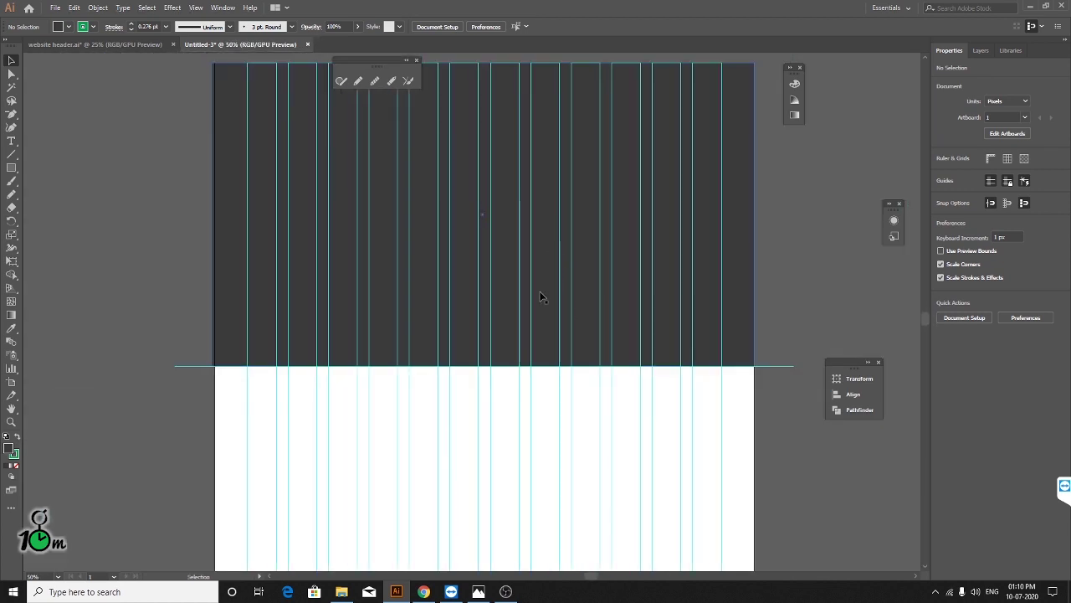
pyautogui.scroll(2, 540, 296)
pyautogui.scroll(-1, 553, 284)
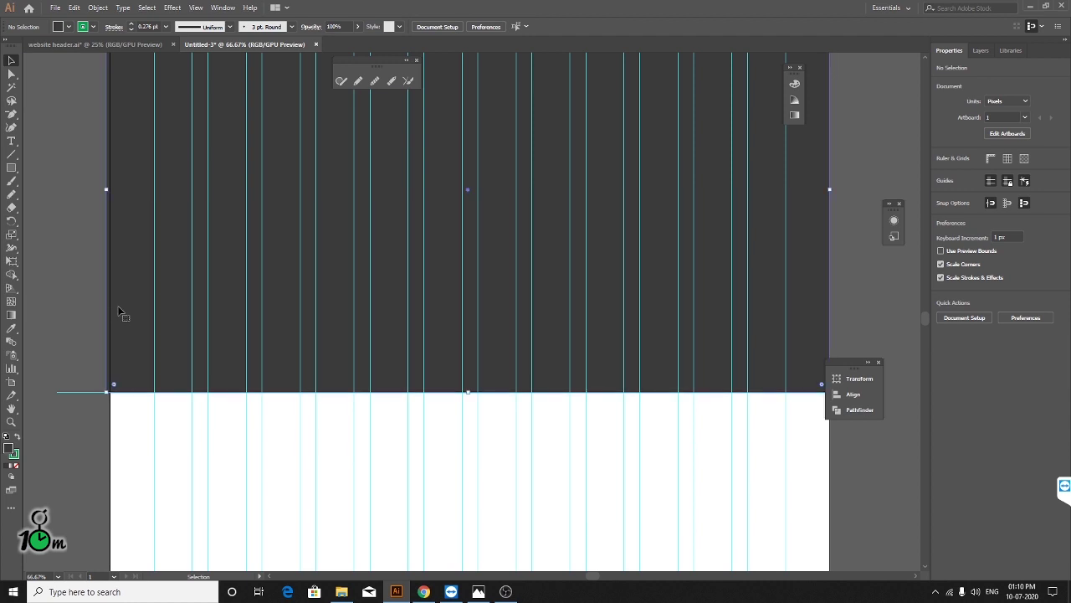
pyautogui.hotkey('ctrl', 'z')
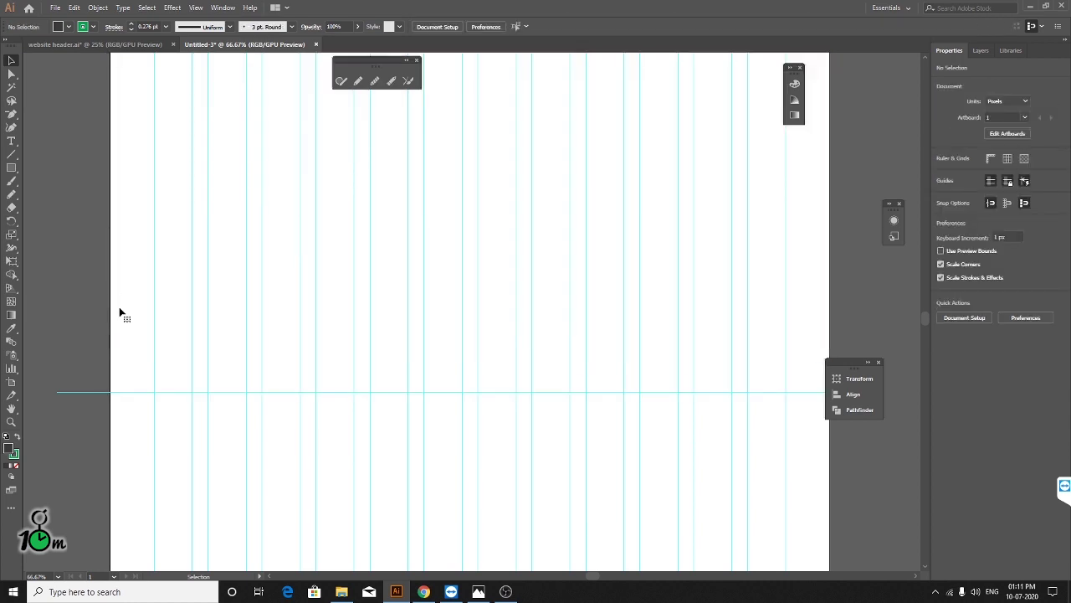
pyautogui.hotkey('ctrl', 'shift', 'z')
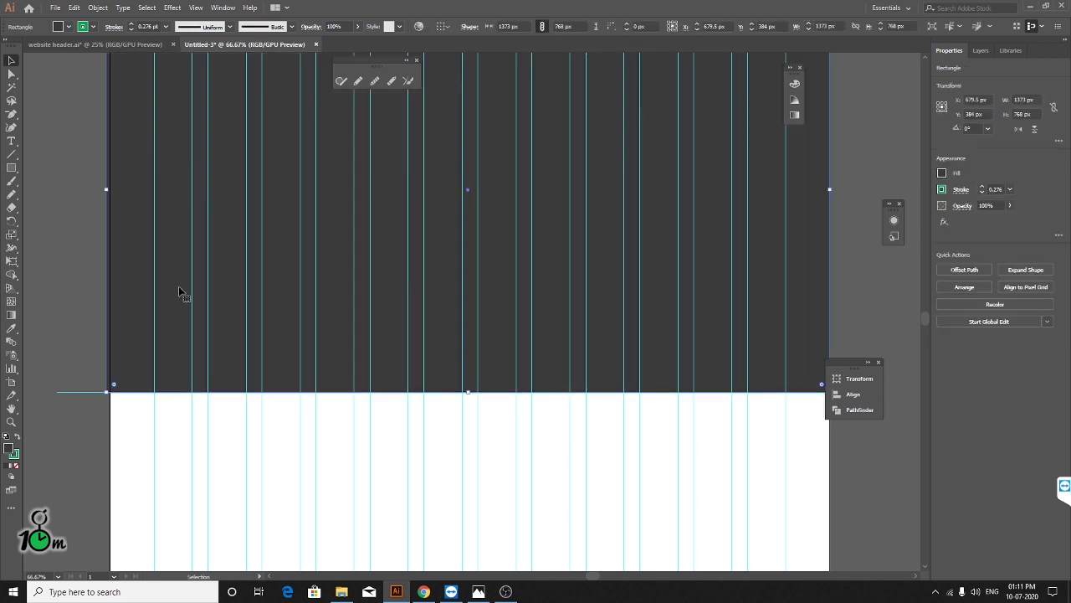
pyautogui.hotkey('ctrl', 'shift', 'z')
# - Trim the rectangle's left edge to 1366 px wide and realign it with the artboard
pyautogui.moveTo(105, 243); pyautogui.dragTo(110, 244)
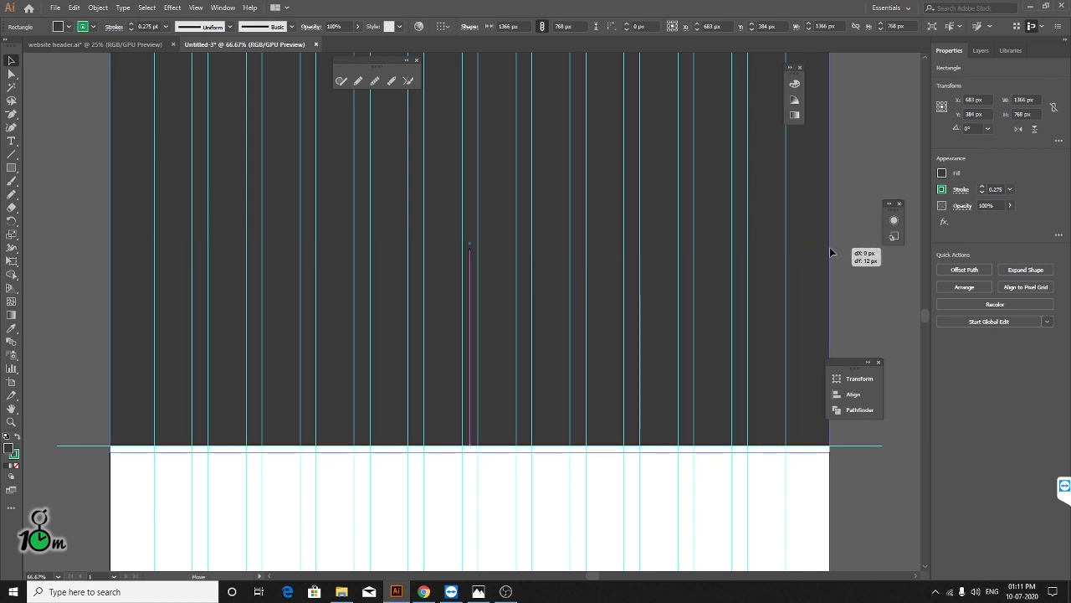
pyautogui.moveTo(831, 244); pyautogui.dragTo(831, 250)
pyautogui.scroll(4, 658, 263)
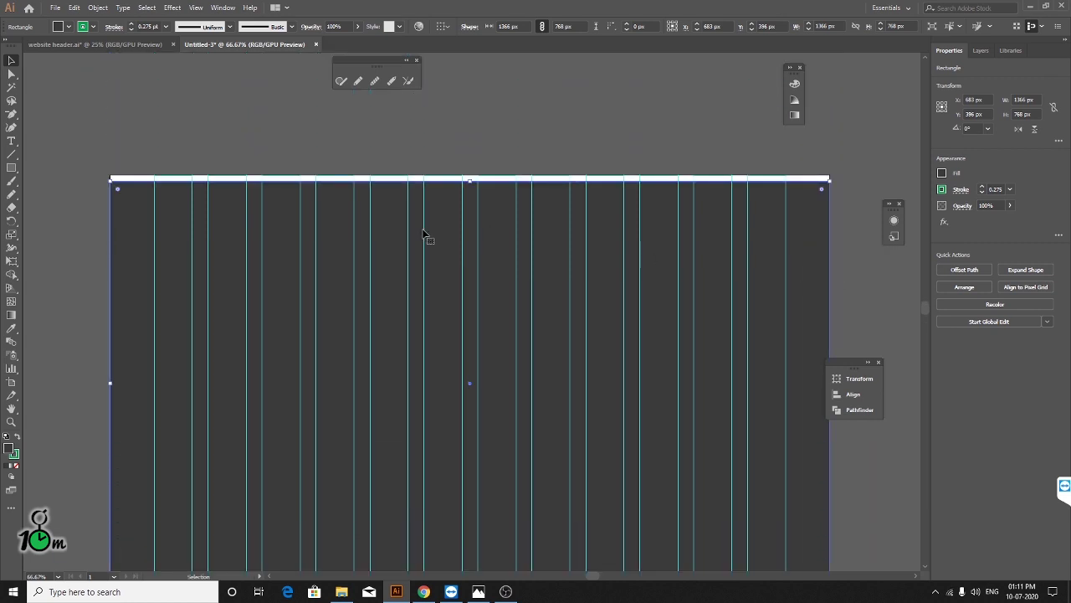
pyautogui.moveTo(449, 244); pyautogui.dragTo(449, 232)
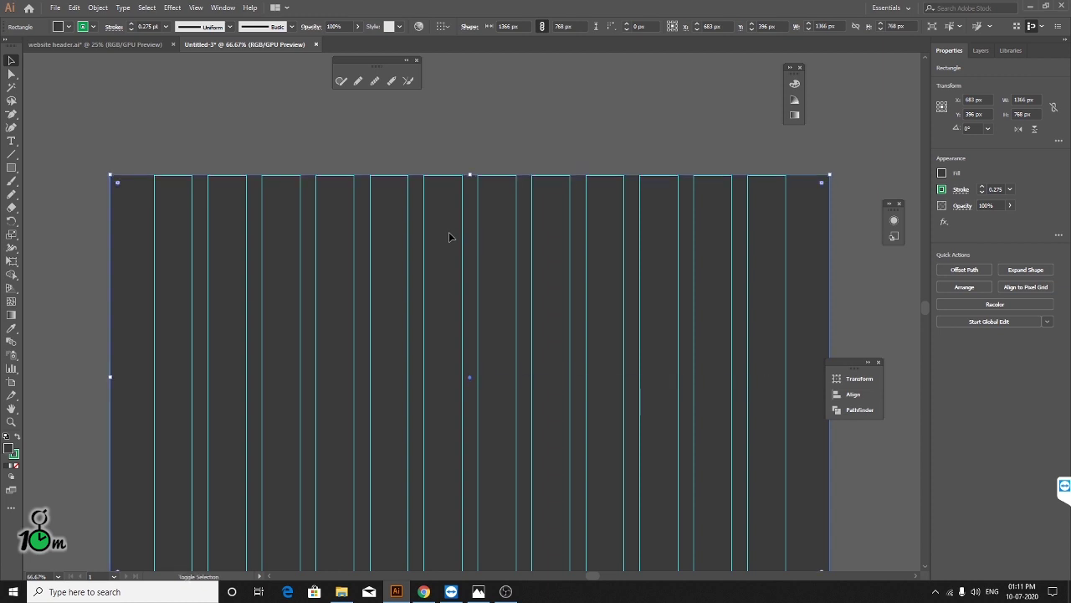
pyautogui.click(846, 283)
pyautogui.scroll(-5, 705, 299)
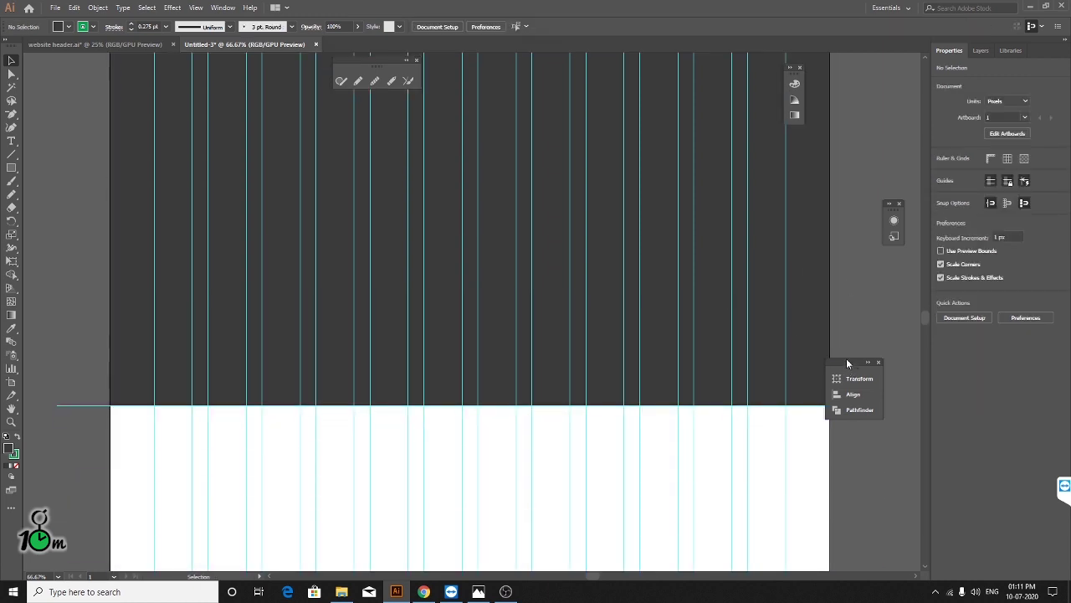
pyautogui.moveTo(846, 362); pyautogui.dragTo(891, 273)
pyautogui.scroll(2, 632, 245)
pyautogui.scroll(2, 488, 249)
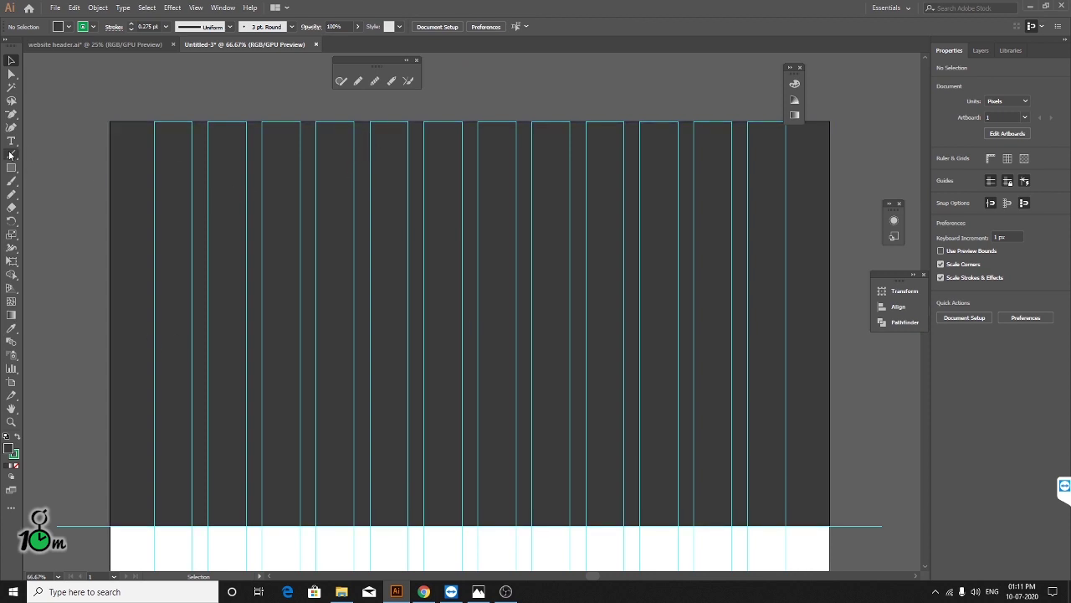
# - Draw a 584 × 345 px content block over the left columns
pyautogui.click(12, 167)
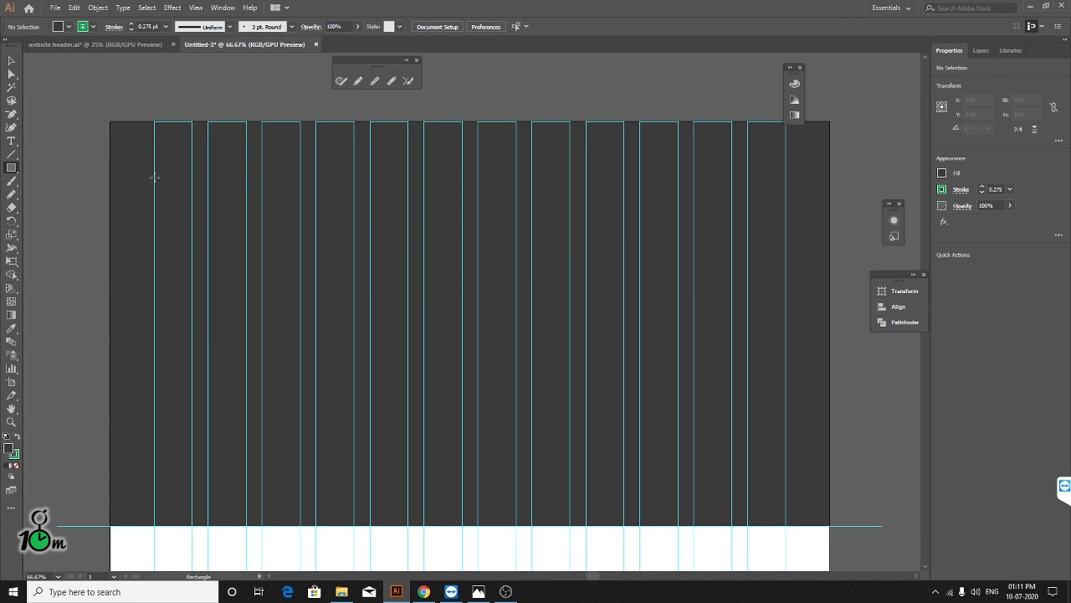
pyautogui.moveTo(154, 177); pyautogui.dragTo(429, 366)
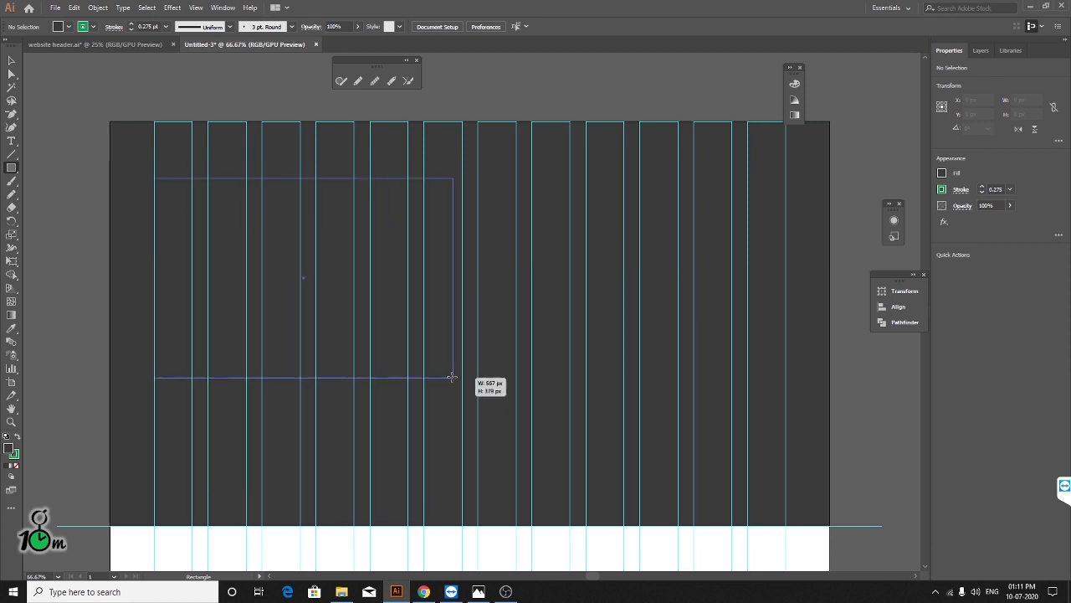
pyautogui.moveTo(429, 366); pyautogui.dragTo(462, 361)
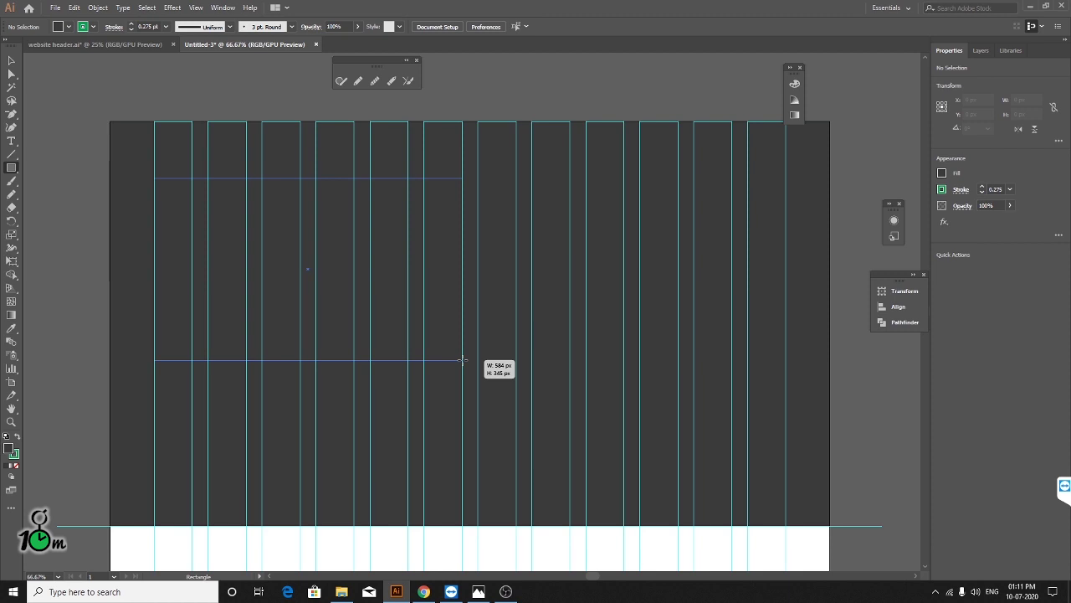
pyautogui.moveTo(462, 361); pyautogui.dragTo(462, 361)
pyautogui.click(11, 61)
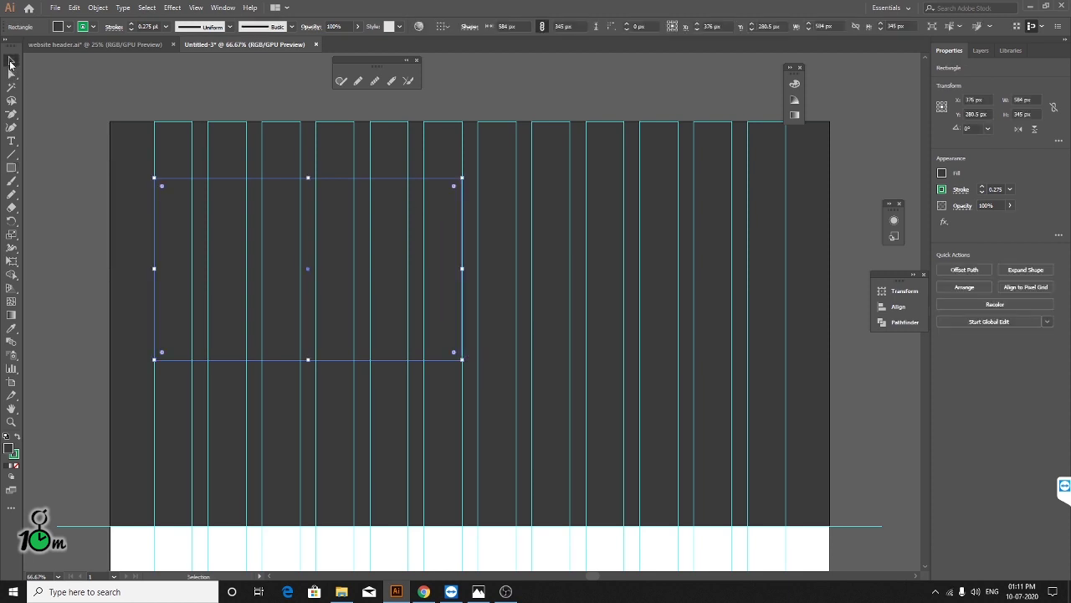
# - Fill the block with RGB Yellow and deselect it
pyautogui.click(69, 27)
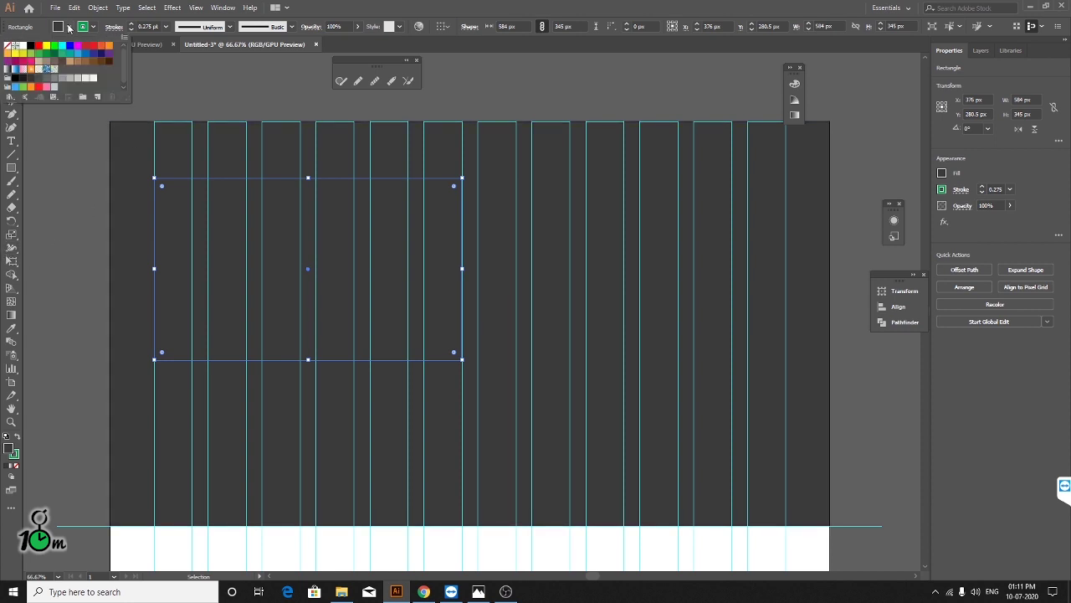
pyautogui.click(46, 48)
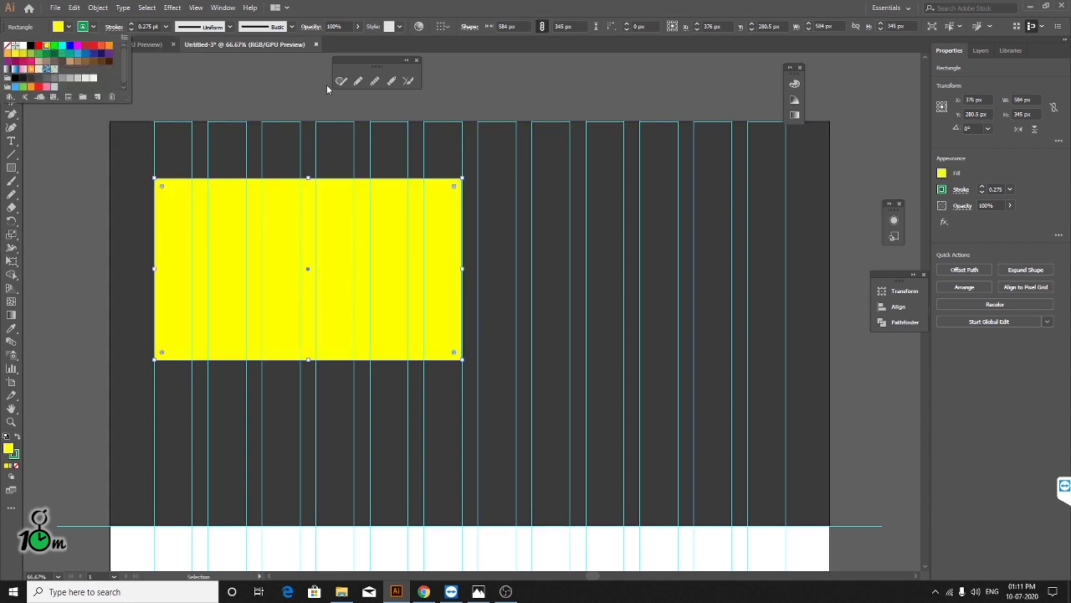
pyautogui.click(282, 87)
pyautogui.click(586, 94)
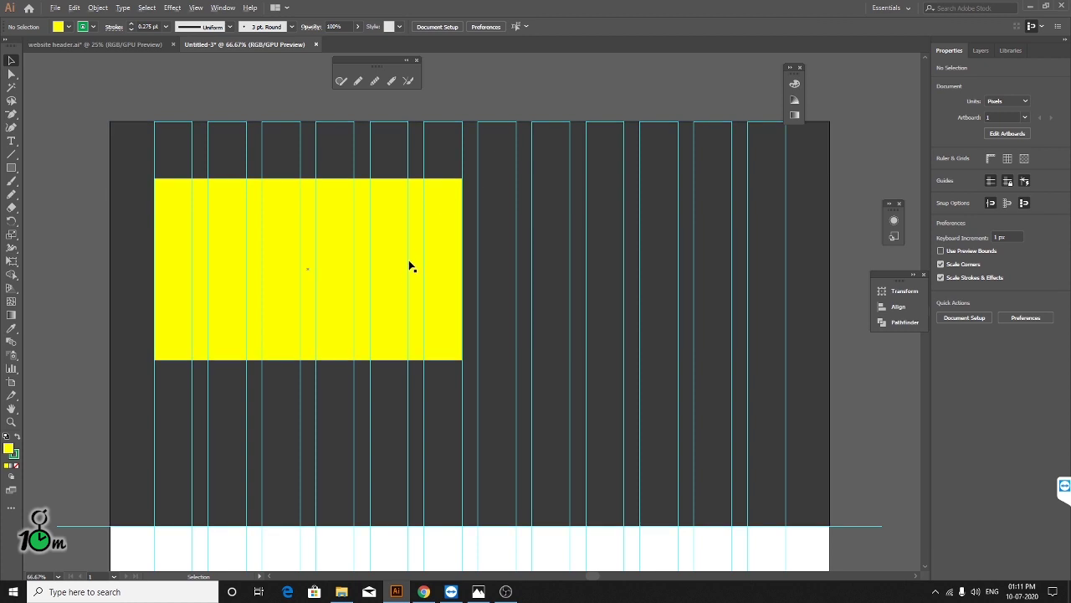
pyautogui.scroll(1, 411, 266)
pyautogui.scroll(-2, 410, 264)
pyautogui.scroll(1, 407, 261)
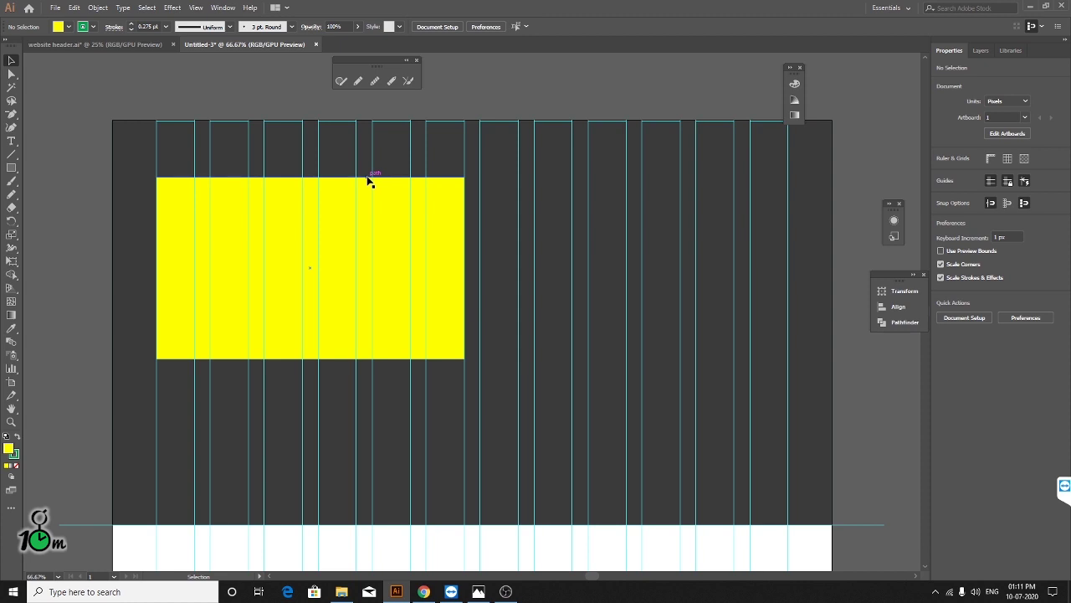
pyautogui.scroll(1, 192, 281)
pyautogui.scroll(-1, 176, 174)
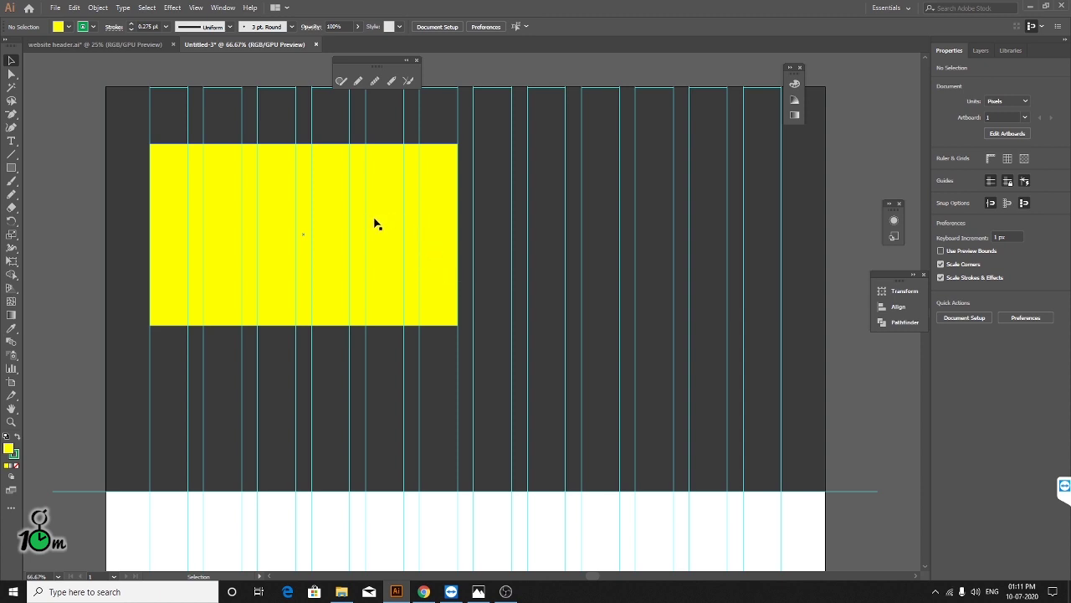
# - Copy the yellow block across to the right columns
pyautogui.moveTo(375, 222); pyautogui.dragTo(698, 227)
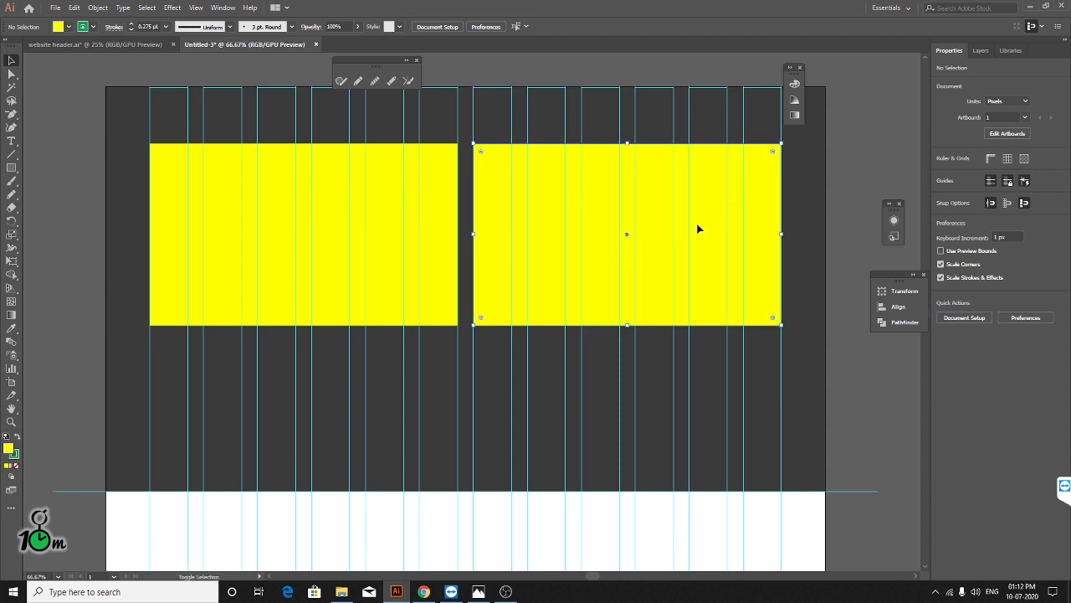
pyautogui.scroll(1, 523, 201)
pyautogui.scroll(3, 536, 210)
pyautogui.scroll(-2, 544, 219)
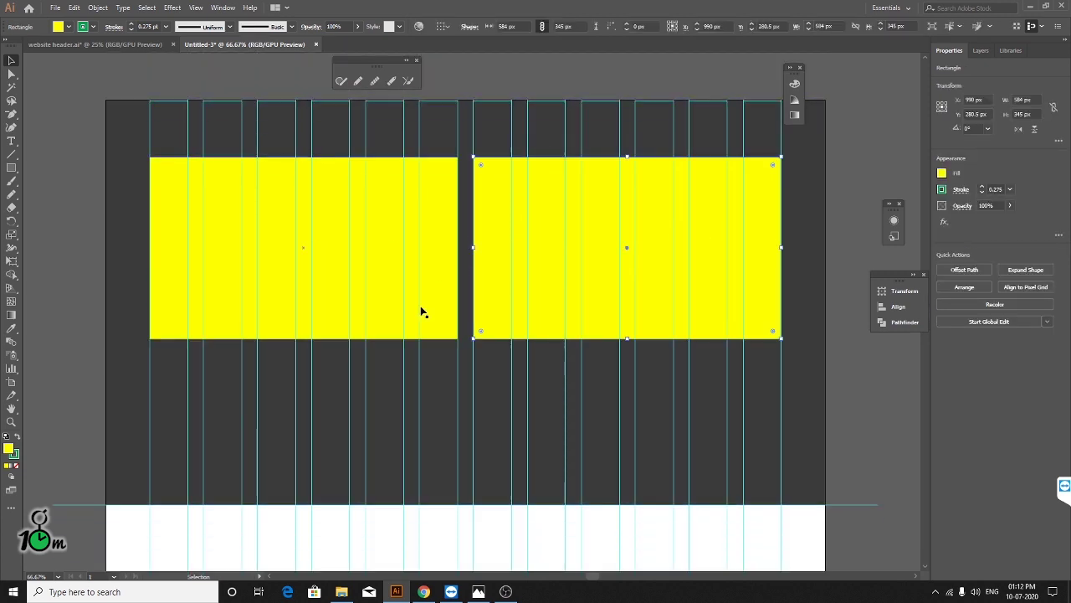
# - Move the left block down 397 px and widen it to a 1199 × 370 px band
pyautogui.click(368, 256)
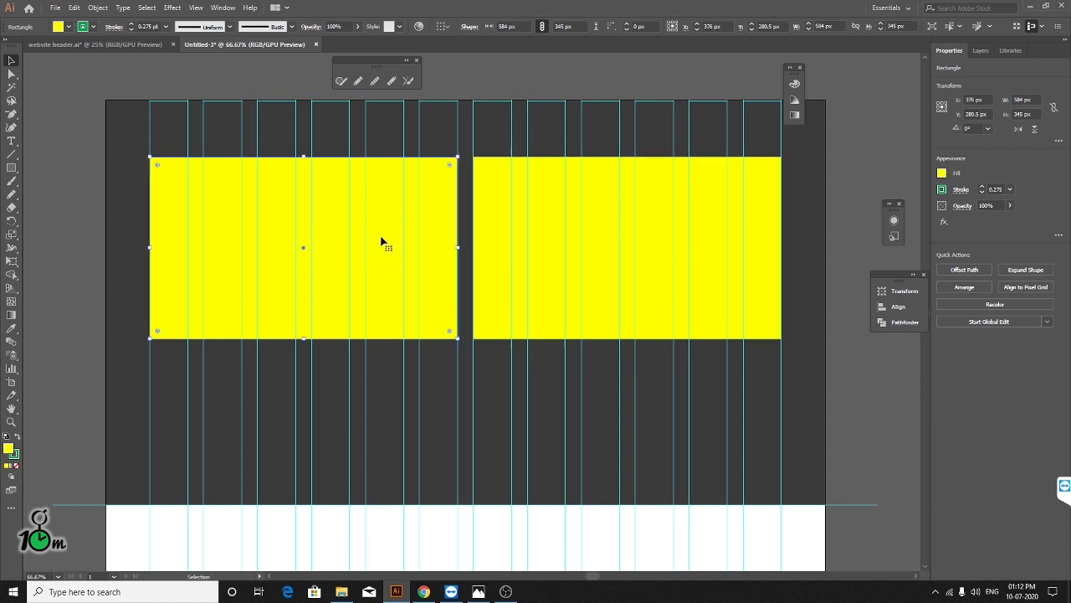
pyautogui.moveTo(381, 243); pyautogui.dragTo(383, 452)
pyautogui.scroll(-2, 455, 377)
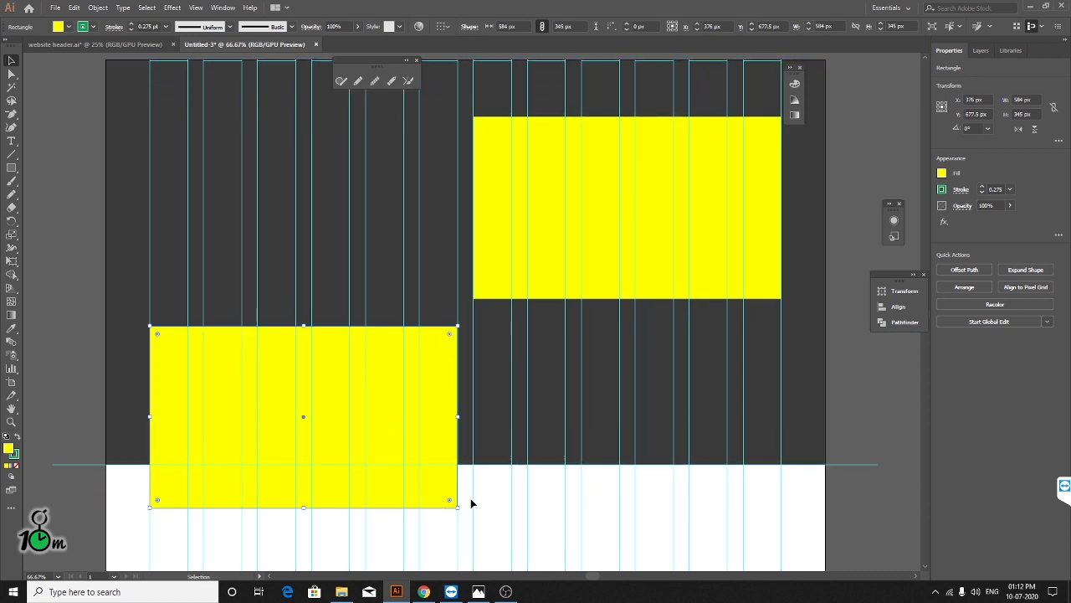
pyautogui.moveTo(458, 507); pyautogui.dragTo(782, 501)
pyautogui.scroll(3, 595, 454)
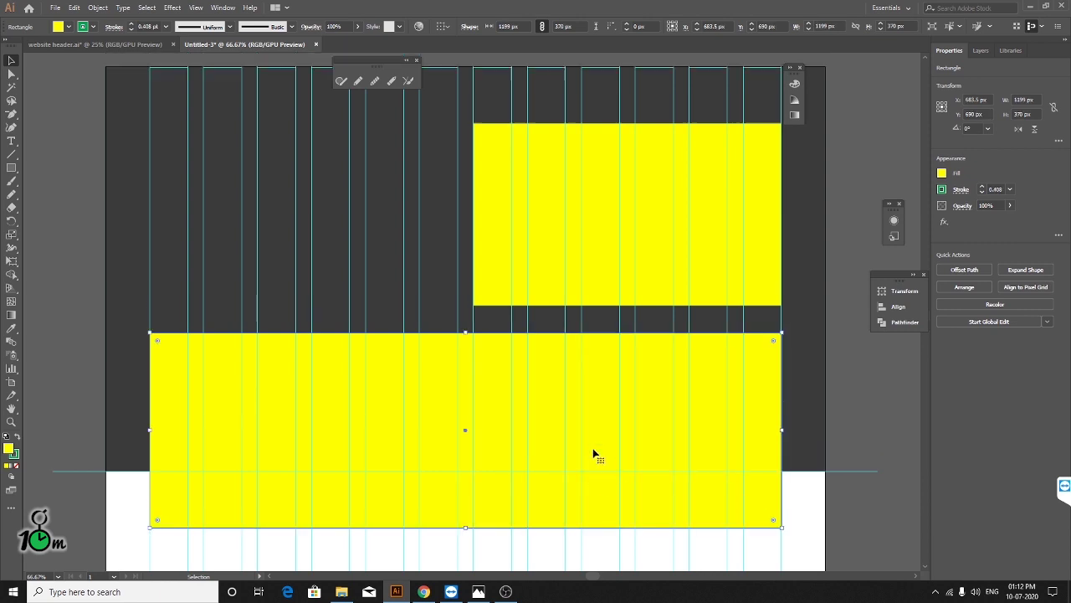
pyautogui.scroll(-2, 599, 300)
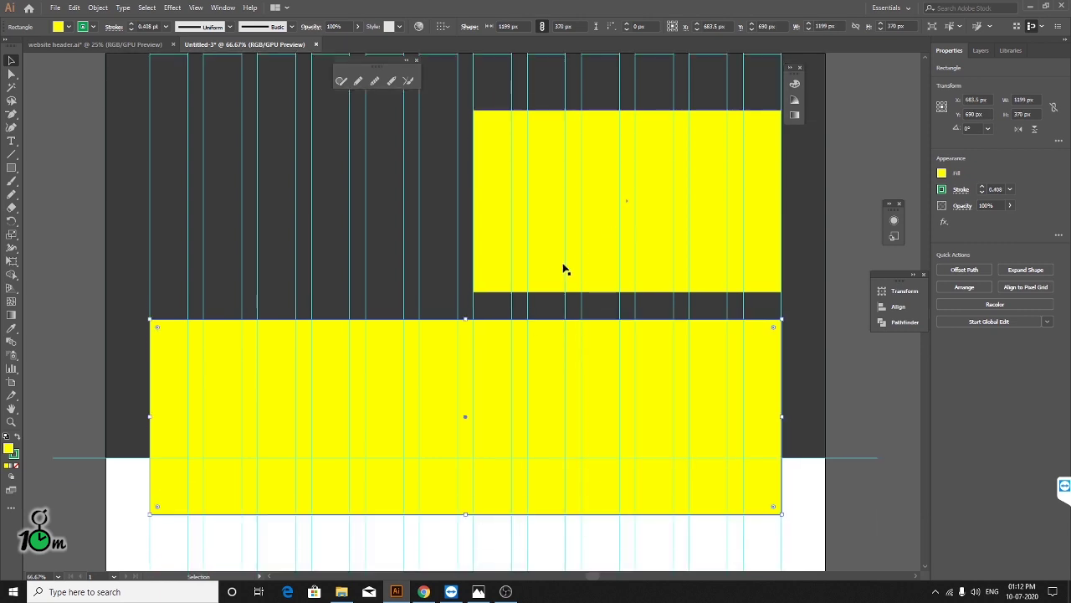
pyautogui.scroll(-2, 570, 269)
pyautogui.scroll(-1, 577, 269)
pyautogui.click(653, 135)
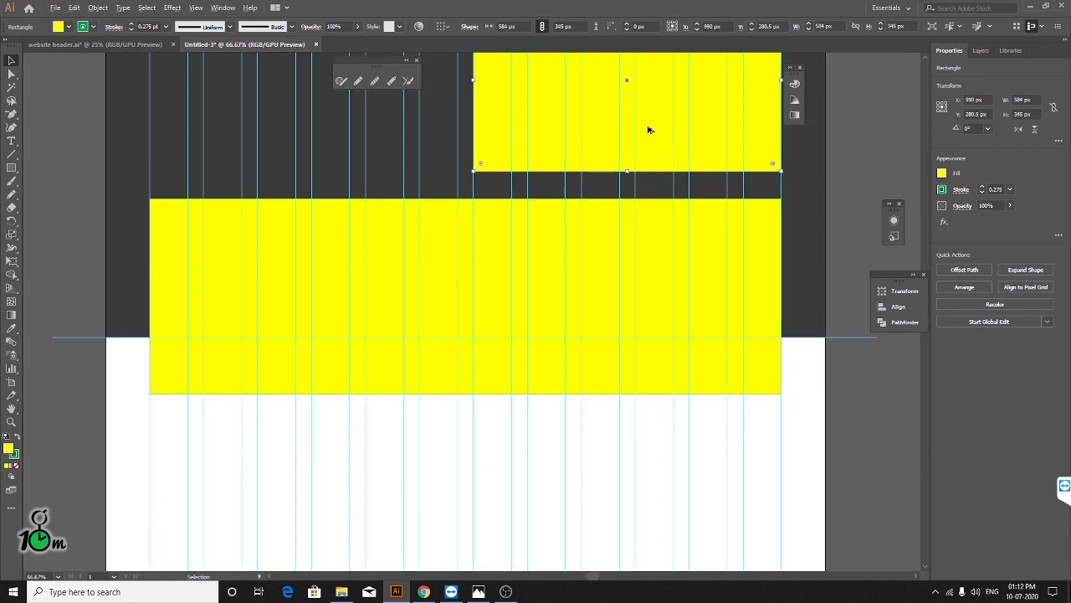
# - Duplicate the upper-right block below the band and narrow the copy
pyautogui.moveTo(648, 130); pyautogui.dragTo(651, 557)
pyautogui.scroll(-3, 650, 409)
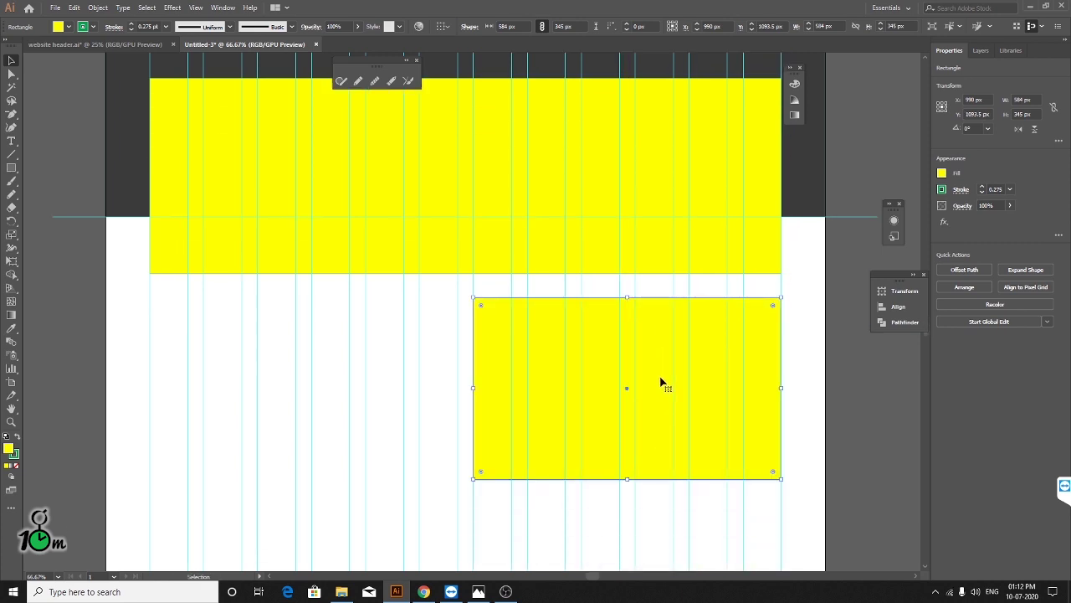
pyautogui.scroll(-1, 661, 383)
pyautogui.moveTo(474, 465); pyautogui.dragTo(527, 435)
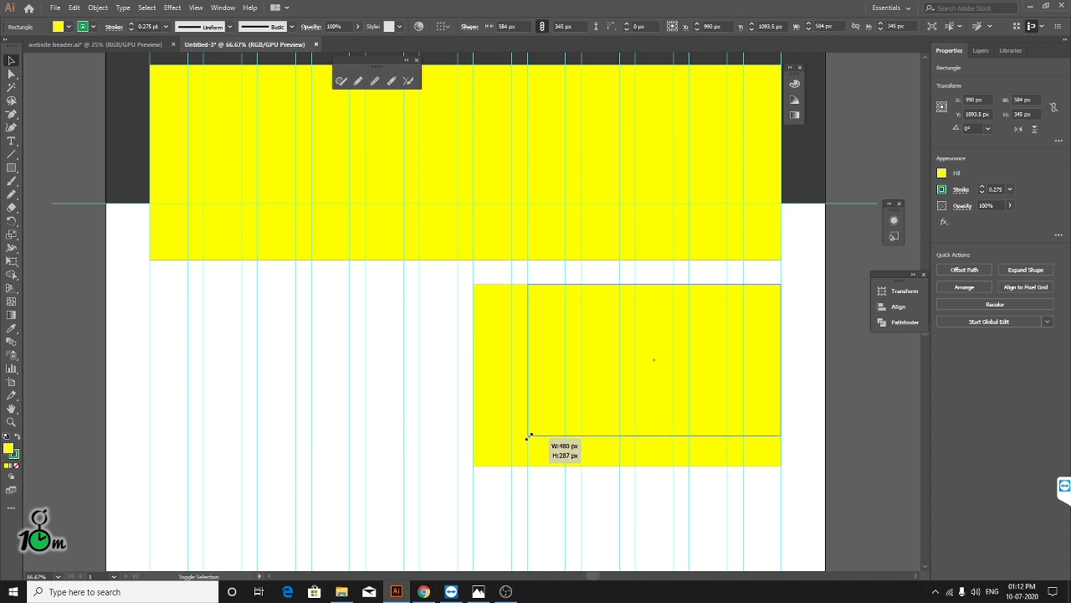
pyautogui.moveTo(527, 436); pyautogui.dragTo(527, 467)
pyautogui.click(807, 377)
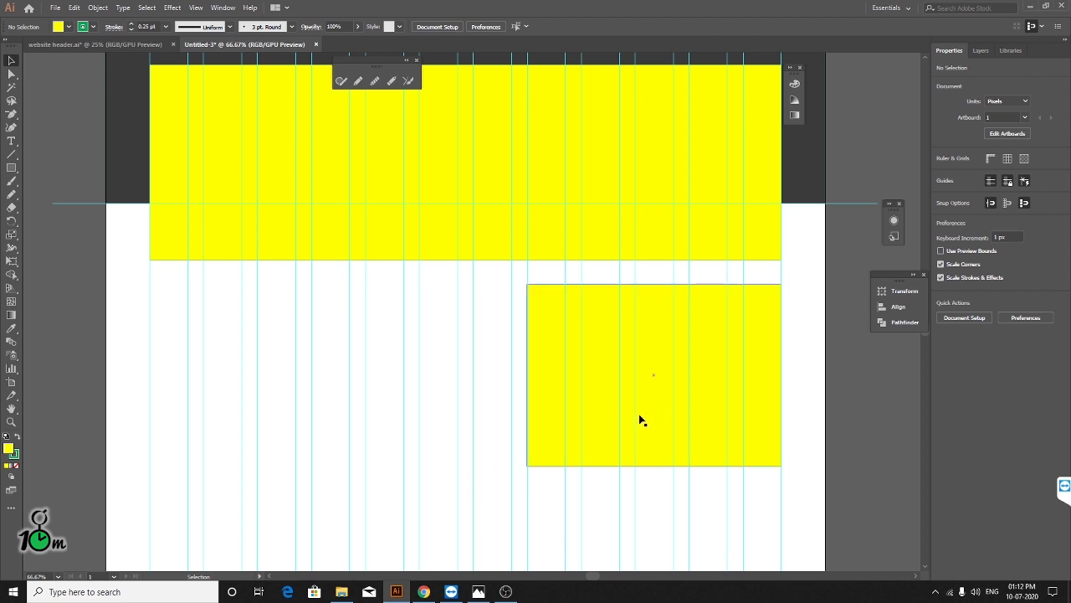
# - Copy a 686 px wide block to the left and duplicate the pair as a second row
pyautogui.moveTo(640, 415); pyautogui.dragTo(263, 418)
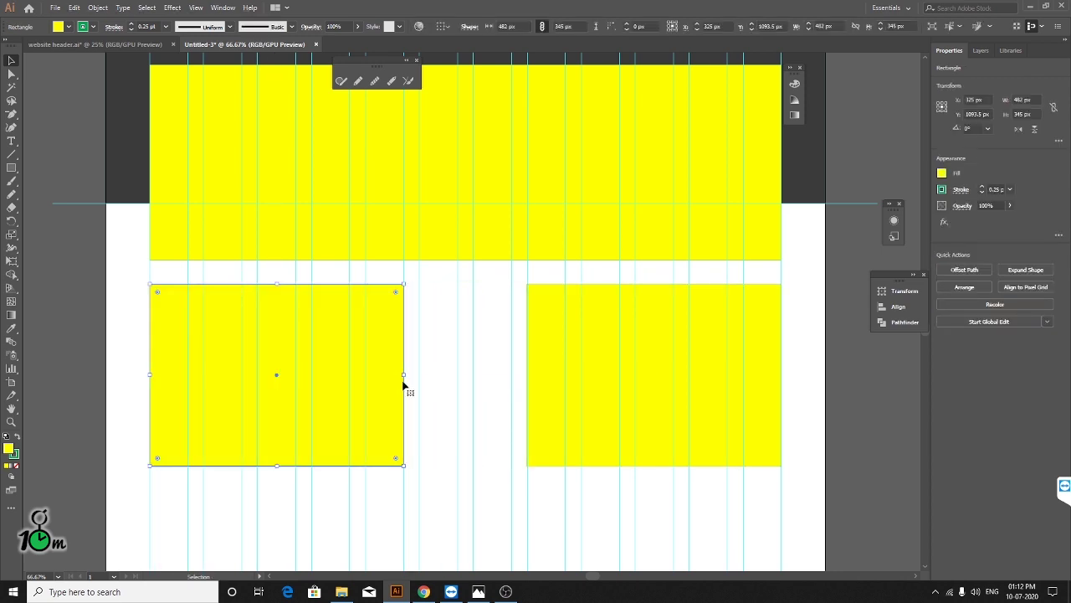
pyautogui.moveTo(405, 376); pyautogui.dragTo(548, 383)
pyautogui.scroll(-3, 620, 360)
pyautogui.scroll(-2, 620, 359)
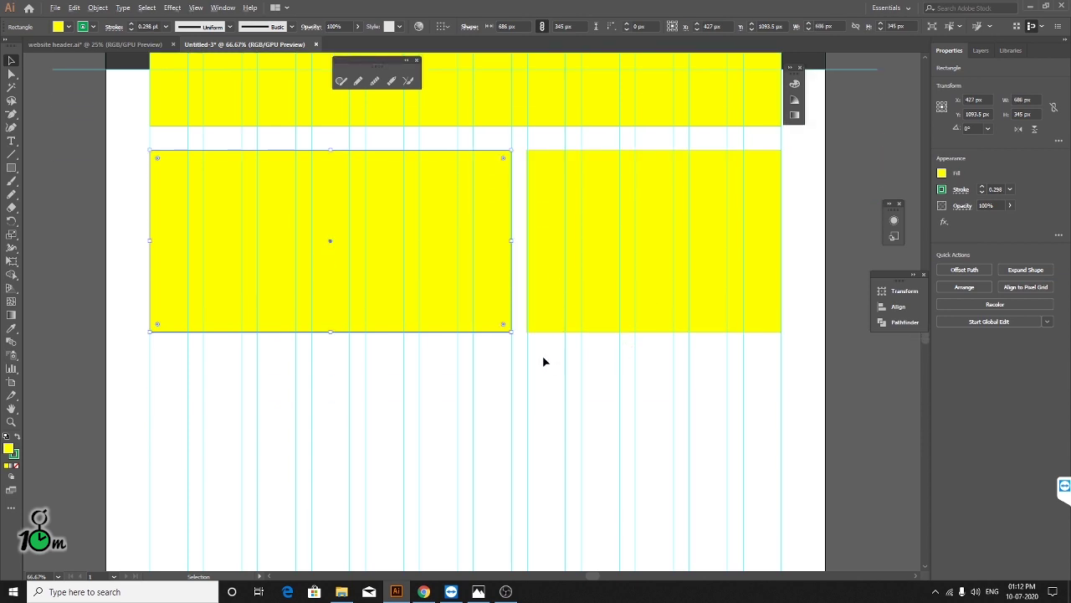
pyautogui.keyDown('alt'); pyautogui.scroll(-3, 543, 361); pyautogui.keyUp('alt')
pyautogui.keyDown('alt'); pyautogui.scroll(2, 512, 326); pyautogui.keyUp('alt')
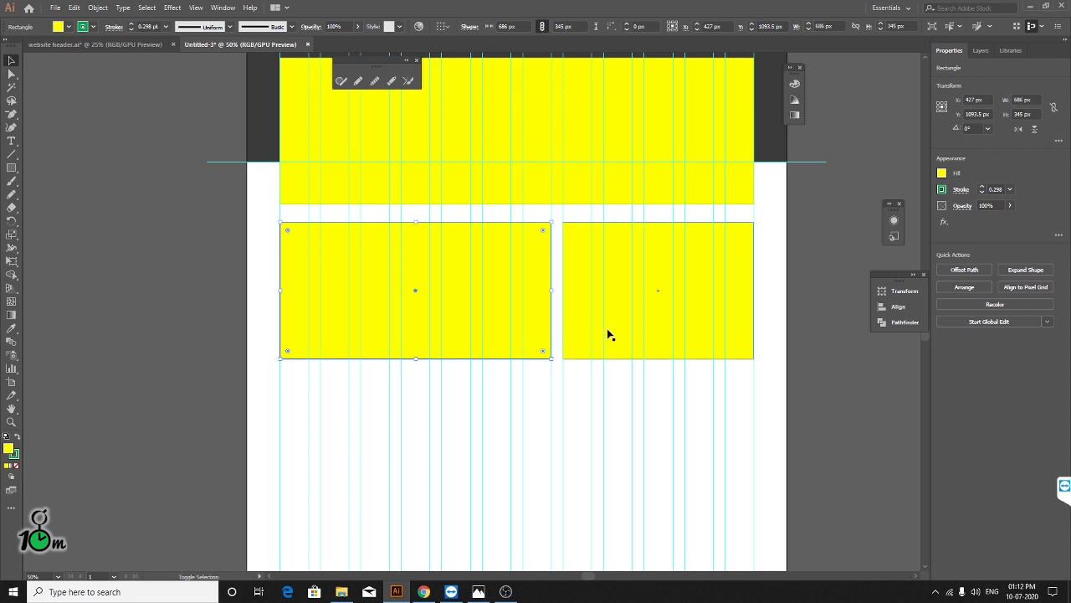
pyautogui.keyDown('shift'); pyautogui.click(612, 352); pyautogui.keyUp('shift')
pyautogui.moveTo(616, 304)
pyautogui.keyDown('alt'); pyautogui.keyDown('shift'); pyautogui.mouseDown()
pyautogui.moveTo(629, 467)
pyautogui.moveTo(644, 459)
pyautogui.mouseUp(); pyautogui.keyUp('shift'); pyautogui.keyUp('alt')
# - Narrow both bottom blocks, the right to 379 × 345 px, and copy it into the middle gap
pyautogui.click(856, 385)
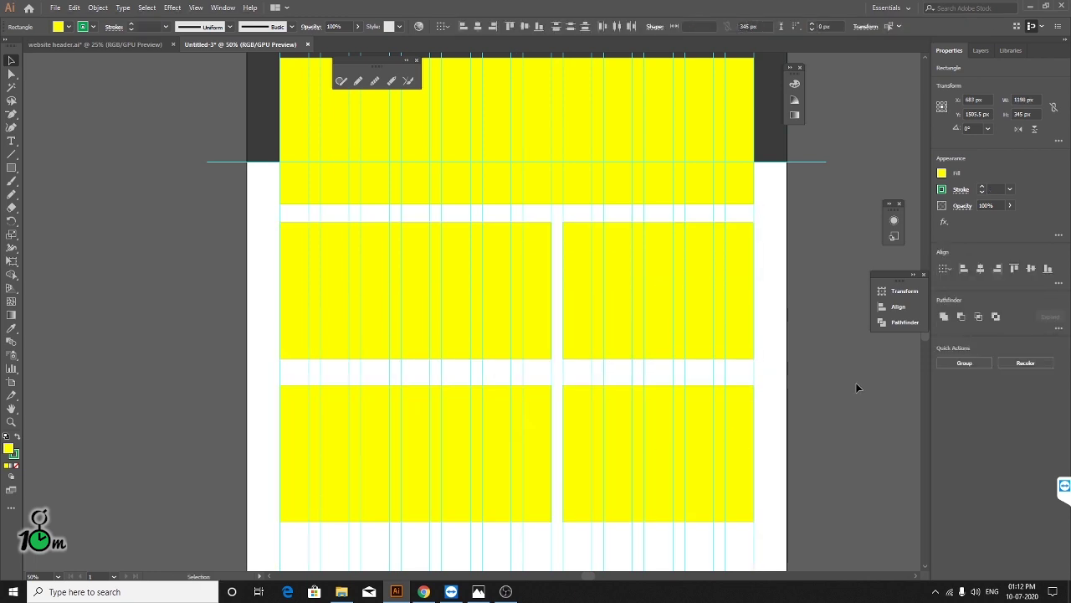
pyautogui.click(511, 435)
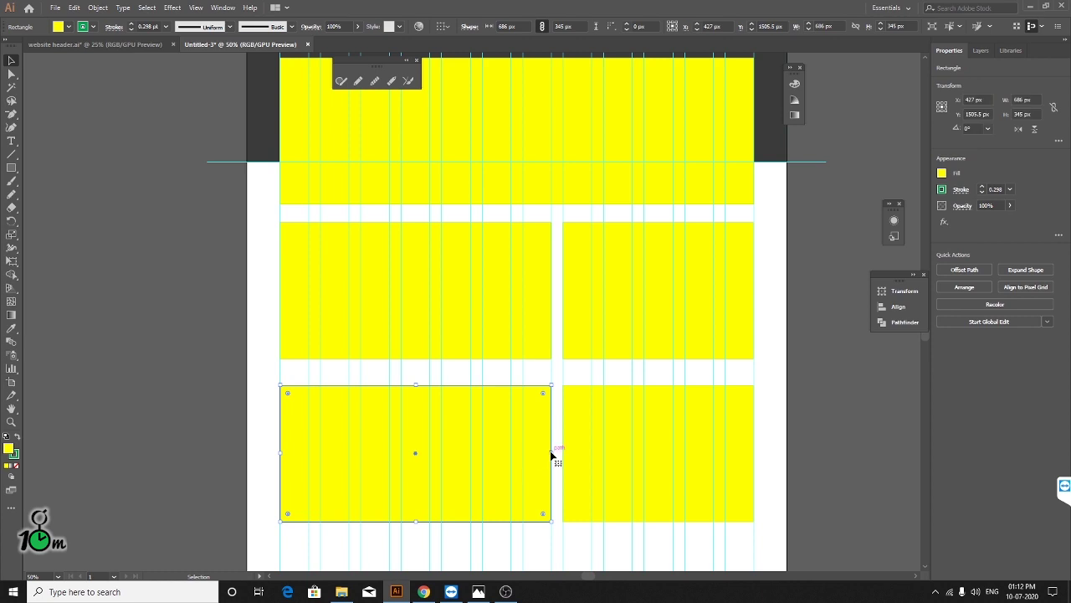
pyautogui.moveTo(554, 453)
pyautogui.mouseDown()
pyautogui.moveTo(418, 452)
pyautogui.moveTo(430, 453)
pyautogui.mouseUp()
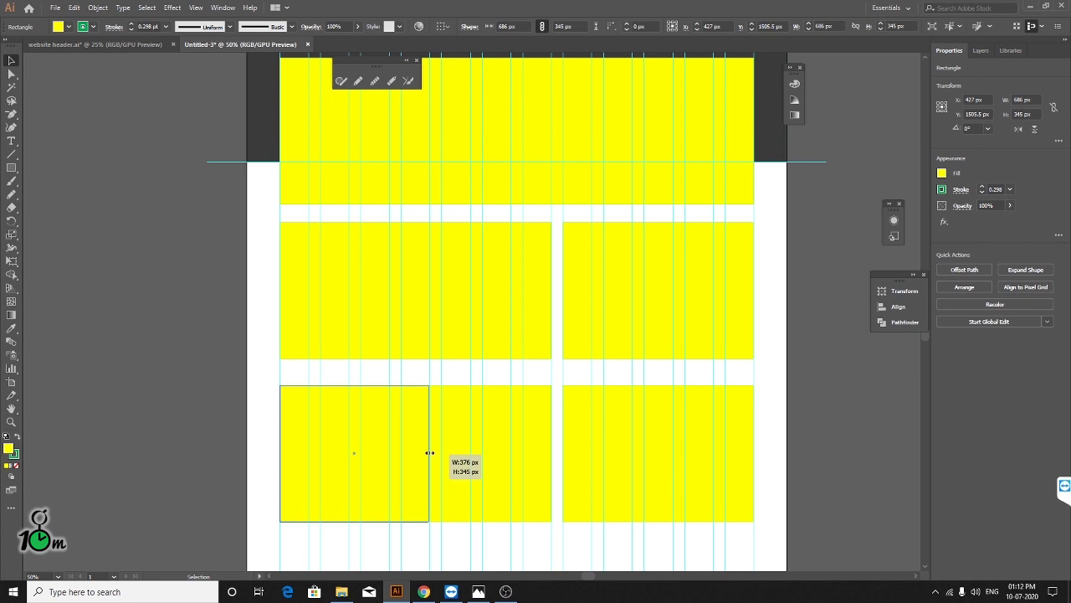
pyautogui.click(568, 459)
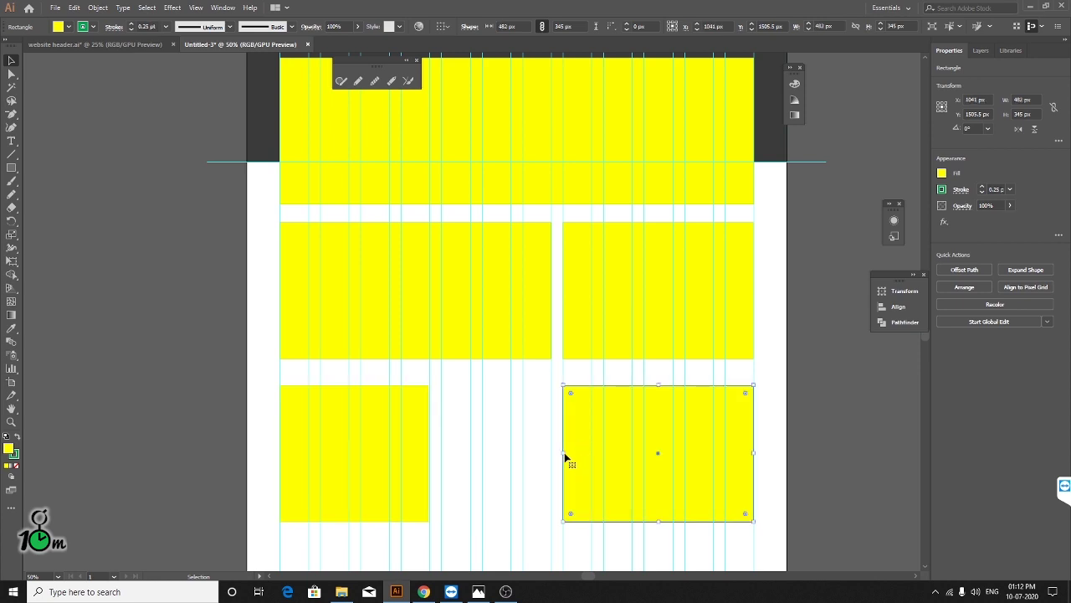
pyautogui.moveTo(563, 453)
pyautogui.mouseDown()
pyautogui.moveTo(643, 458)
pyautogui.moveTo(604, 459)
pyautogui.mouseUp()
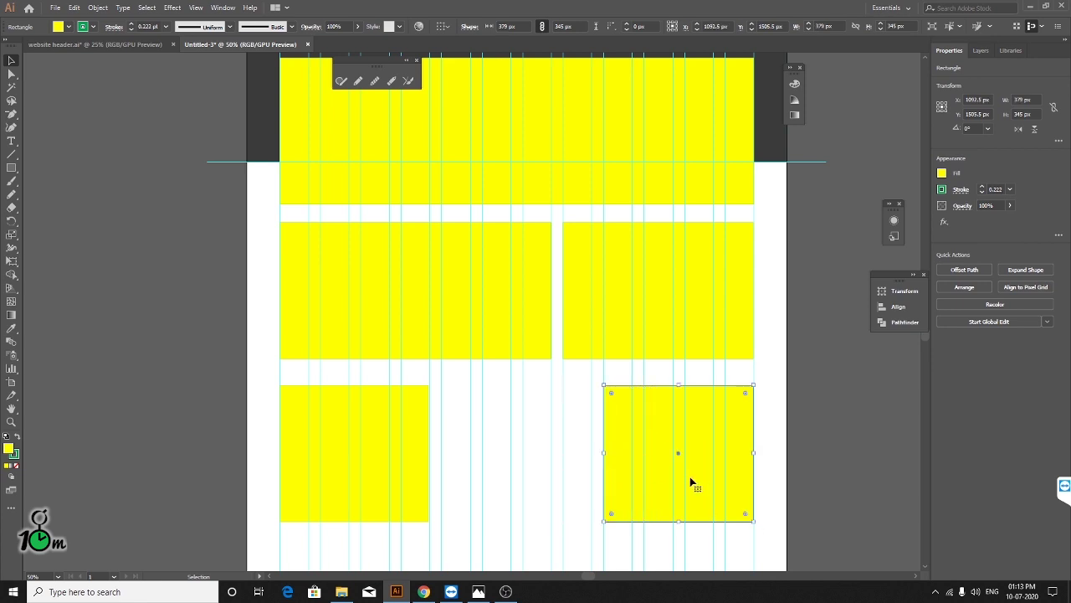
pyautogui.moveTo(692, 473)
pyautogui.mouseDown()
pyautogui.moveTo(476, 474)
pyautogui.moveTo(528, 475)
pyautogui.mouseUp()
pyautogui.click(814, 444)
# - Stretch the dark grey background down to about 2307 px tall, behind all three rows of blocks
pyautogui.scroll(-2, 566, 435)
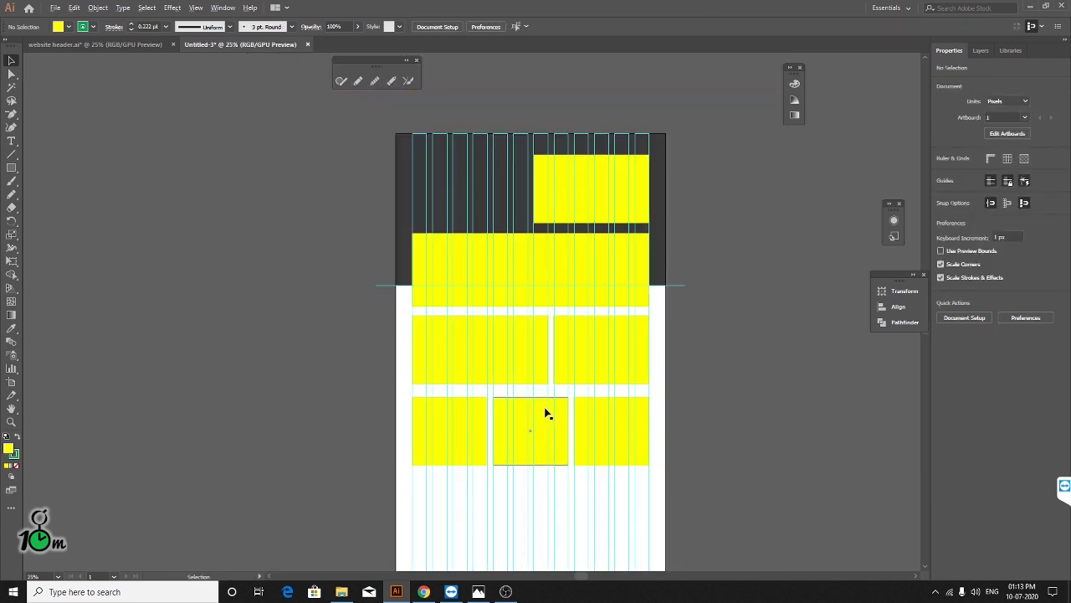
pyautogui.scroll(1, 545, 413)
pyautogui.scroll(2, 533, 407)
pyautogui.scroll(-2, 545, 394)
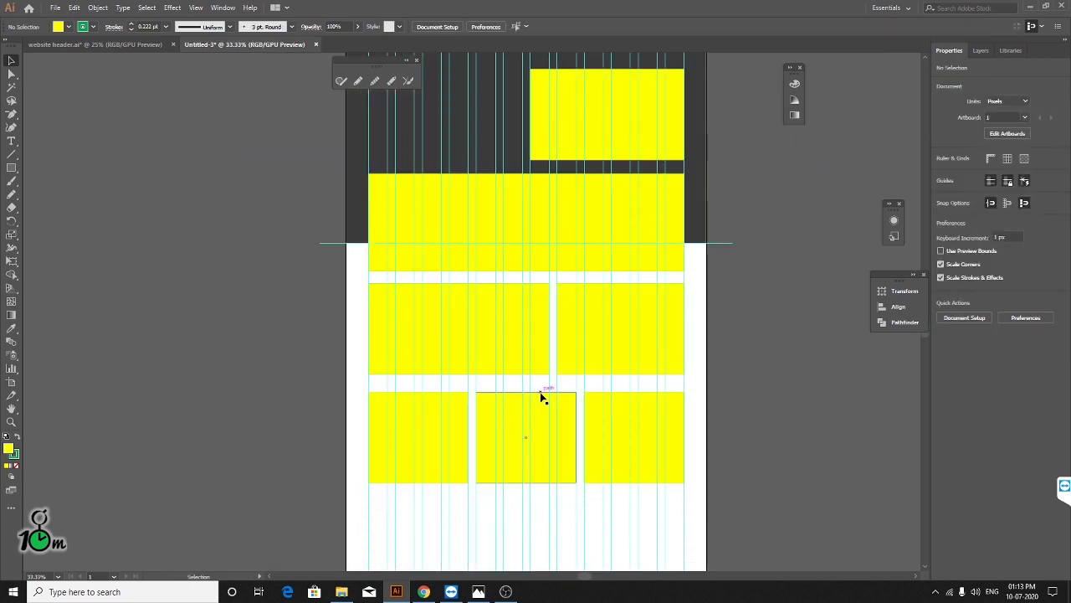
pyautogui.scroll(-2, 480, 266)
pyautogui.click(351, 150)
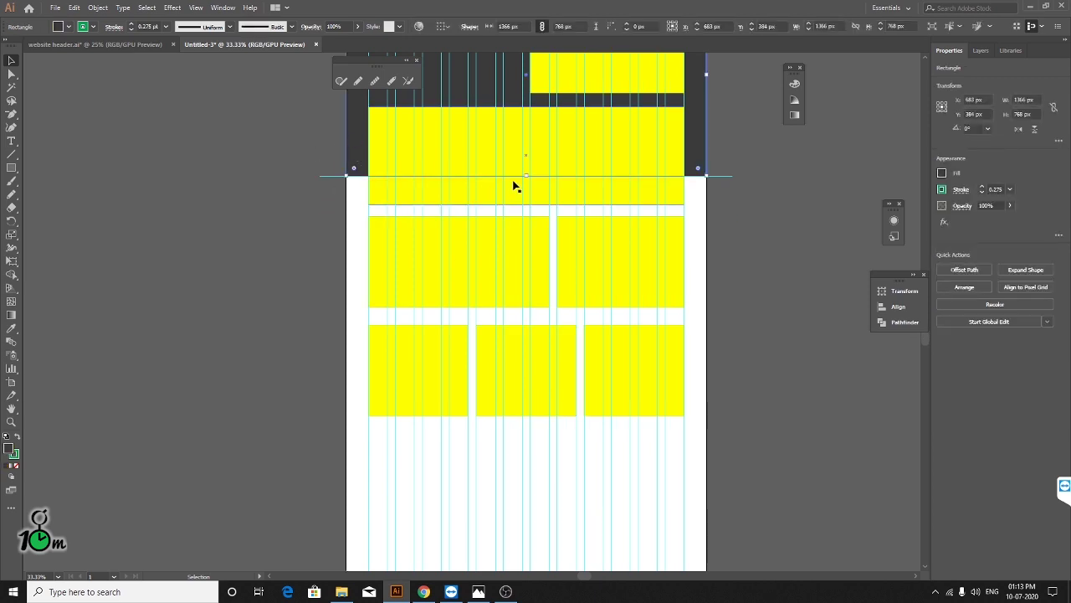
pyautogui.moveTo(528, 177); pyautogui.dragTo(510, 574)
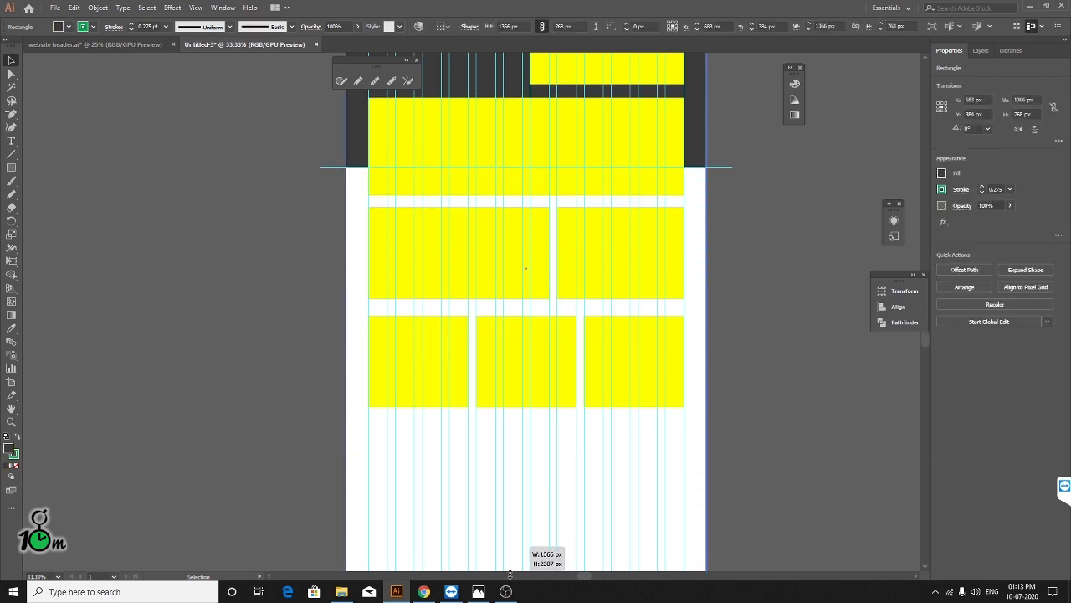
pyautogui.click(753, 387)
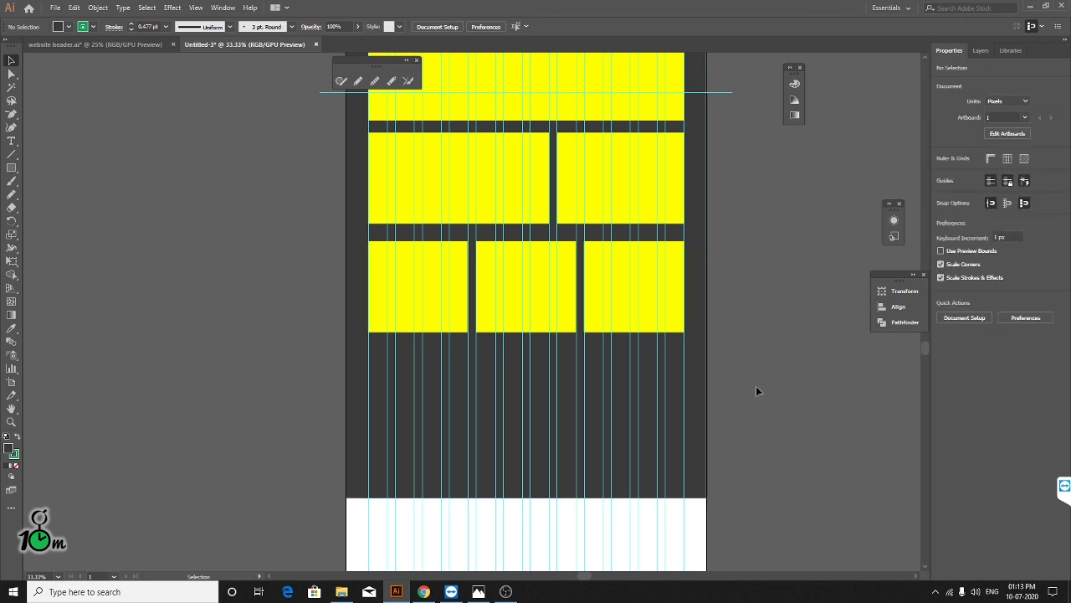
# - Select the middle yellow block in the row of three
pyautogui.scroll(3, 754, 387)
pyautogui.scroll(2, 730, 410)
pyautogui.scroll(1, 737, 410)
pyautogui.scroll(-2, 736, 407)
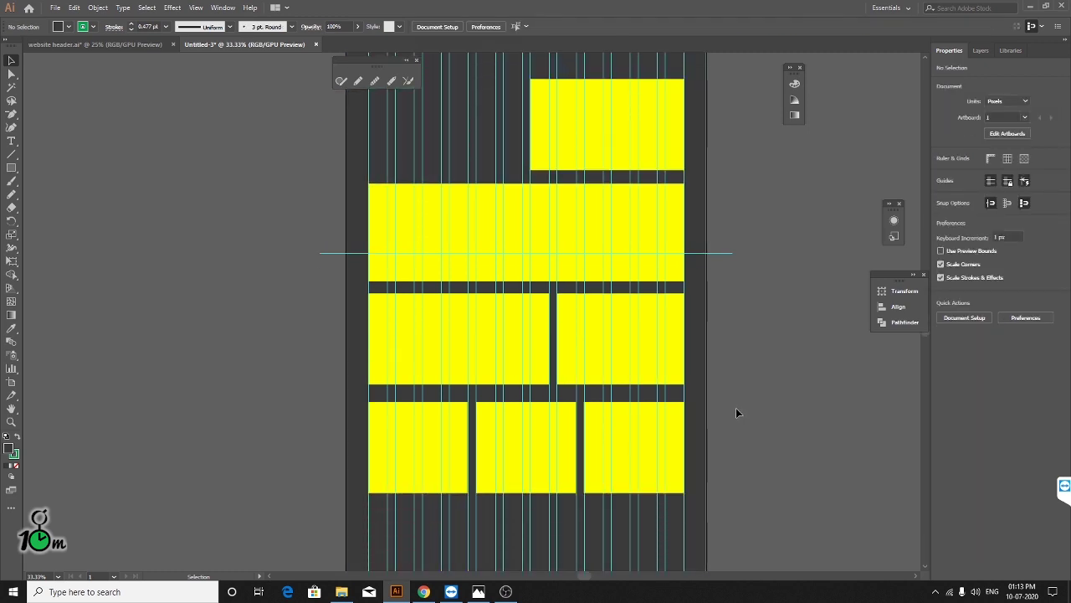
pyautogui.scroll(-3, 691, 379)
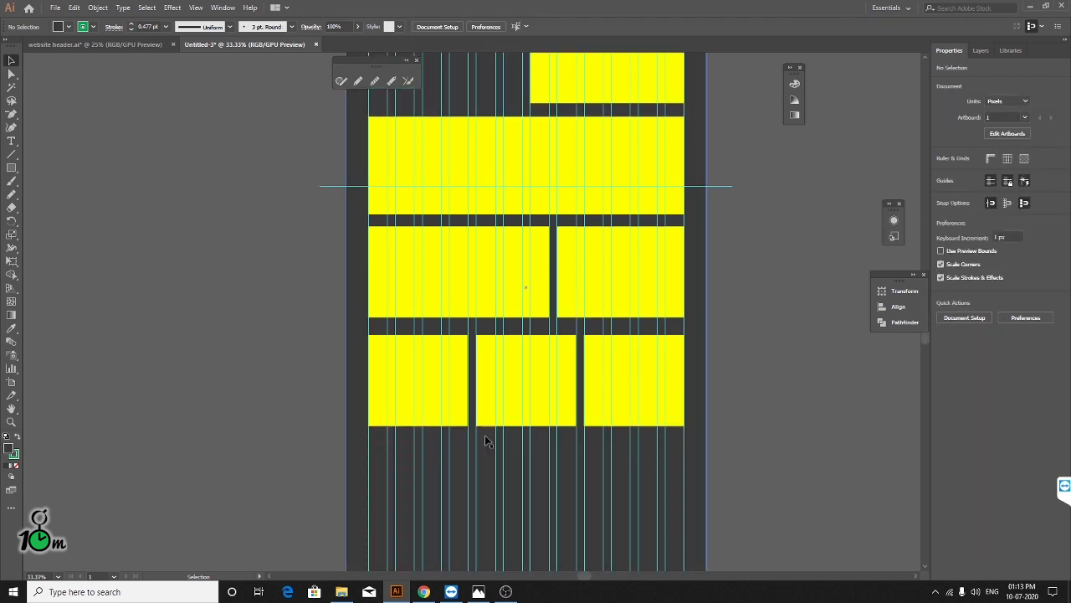
pyautogui.scroll(-2, 484, 423)
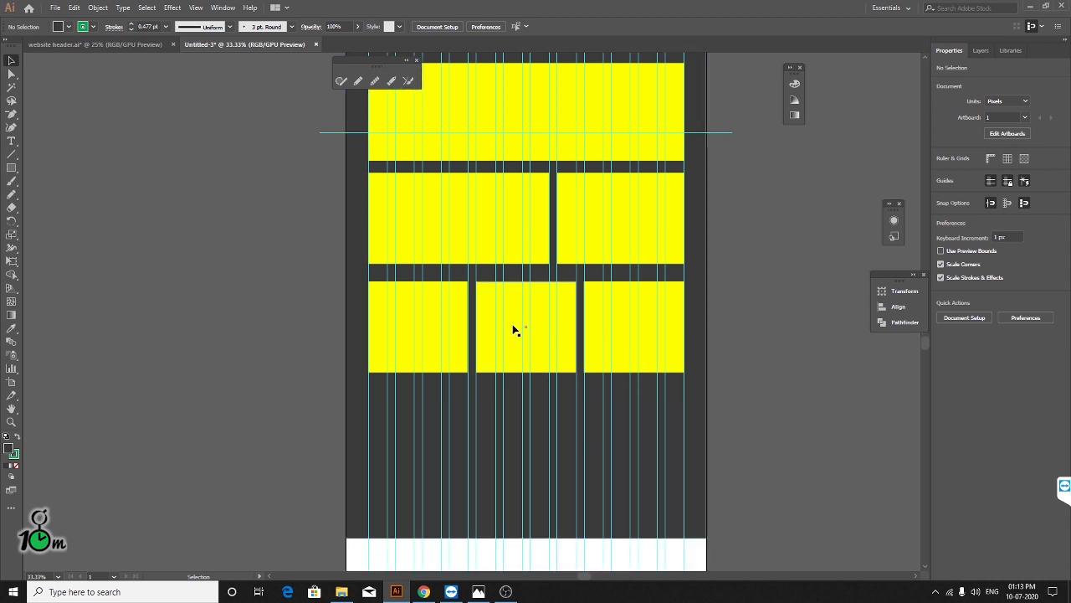
pyautogui.click(510, 348)
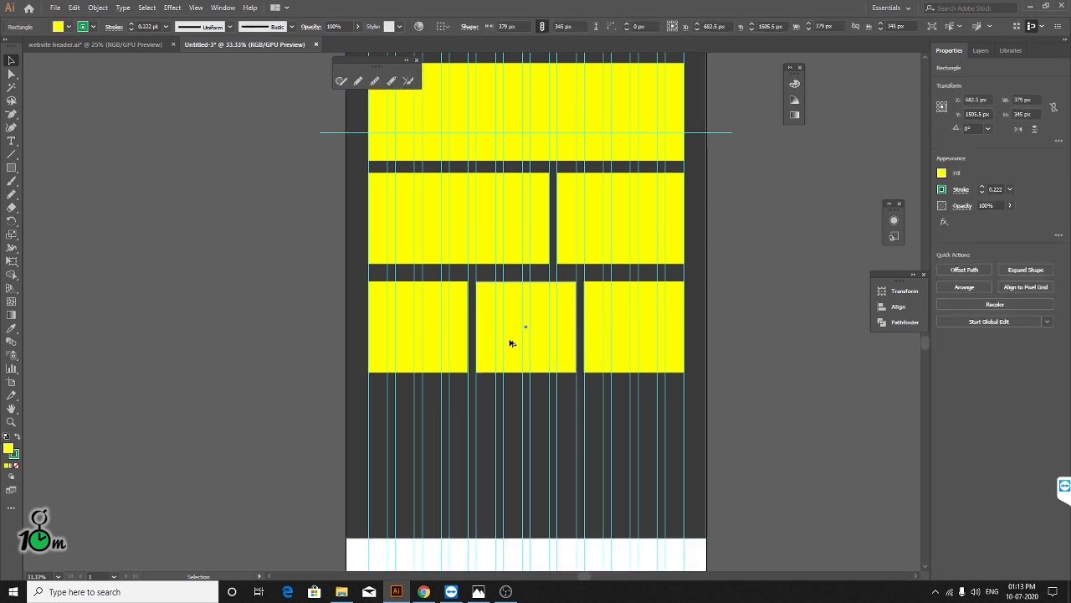
# - Copy the middle block down to start a new row and narrow it to 281 px wide
pyautogui.moveTo(511, 343); pyautogui.dragTo(401, 460)
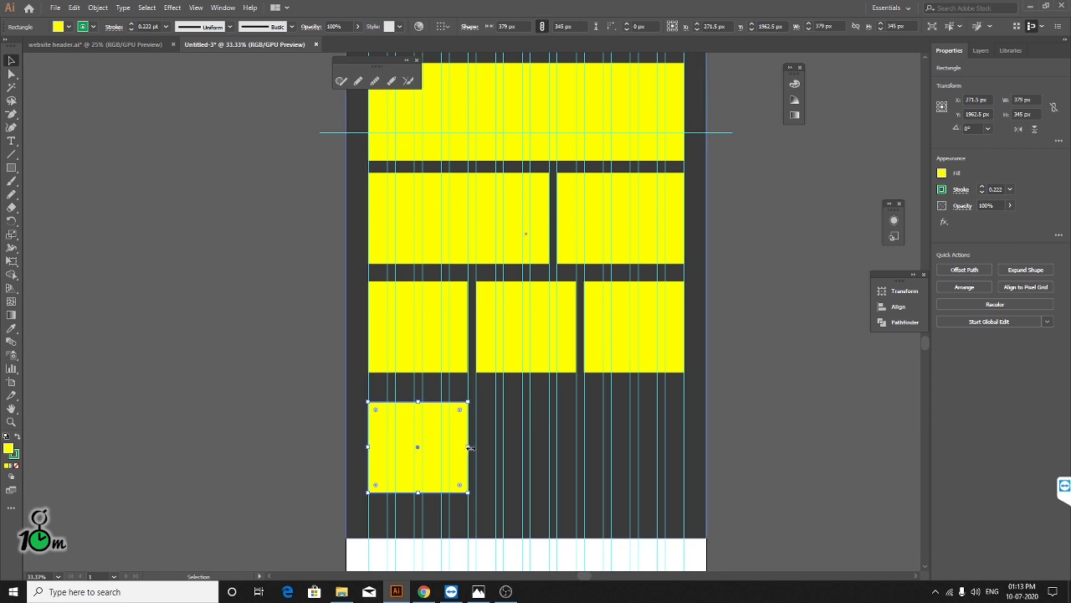
pyautogui.moveTo(471, 448)
pyautogui.mouseDown()
pyautogui.moveTo(684, 458)
pyautogui.moveTo(442, 456)
pyautogui.mouseUp()
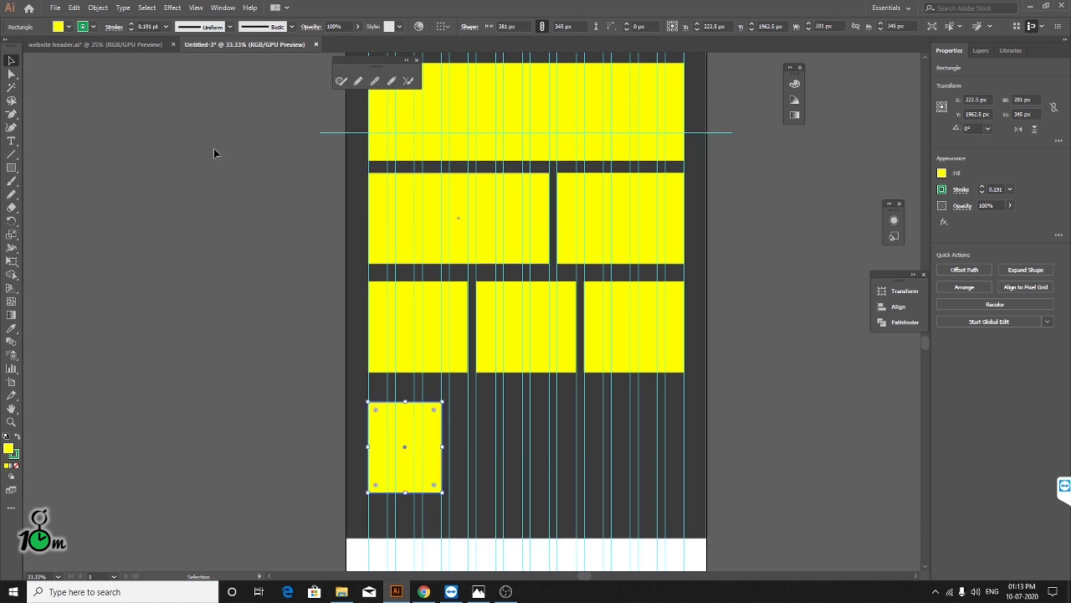
pyautogui.click(330, 397)
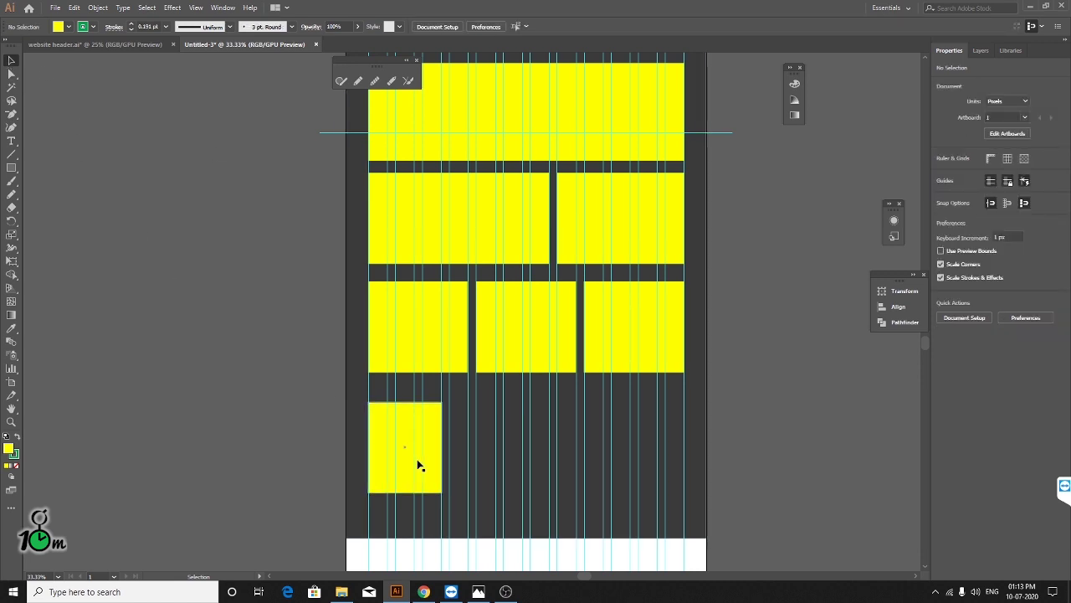
pyautogui.scroll(2, 429, 467)
pyautogui.scroll(-1, 429, 467)
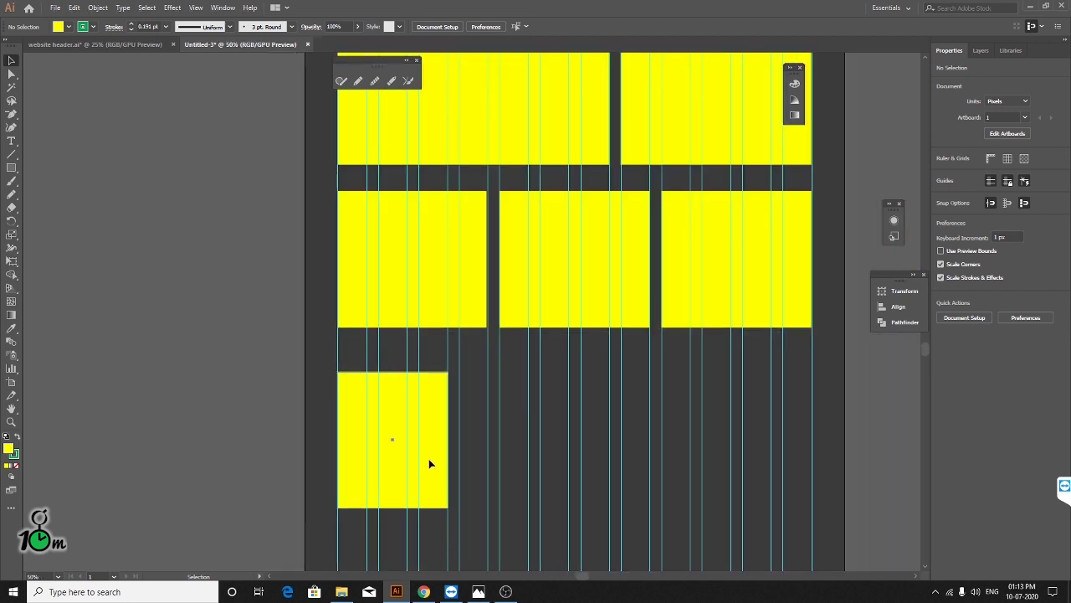
# - Duplicate the 281 px block rightward, using Ctrl+D to repeat, to make four
pyautogui.click(430, 463)
pyautogui.keyDown('alt'); pyautogui.moveTo(430, 463); pyautogui.dragTo(551, 476); pyautogui.keyUp('alt')
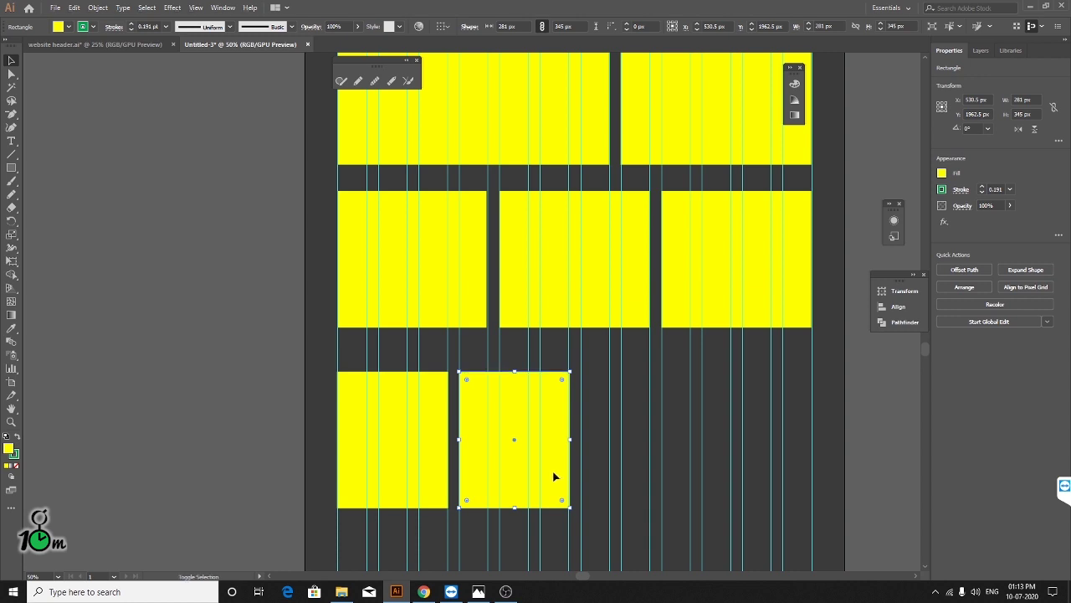
pyautogui.click(628, 475)
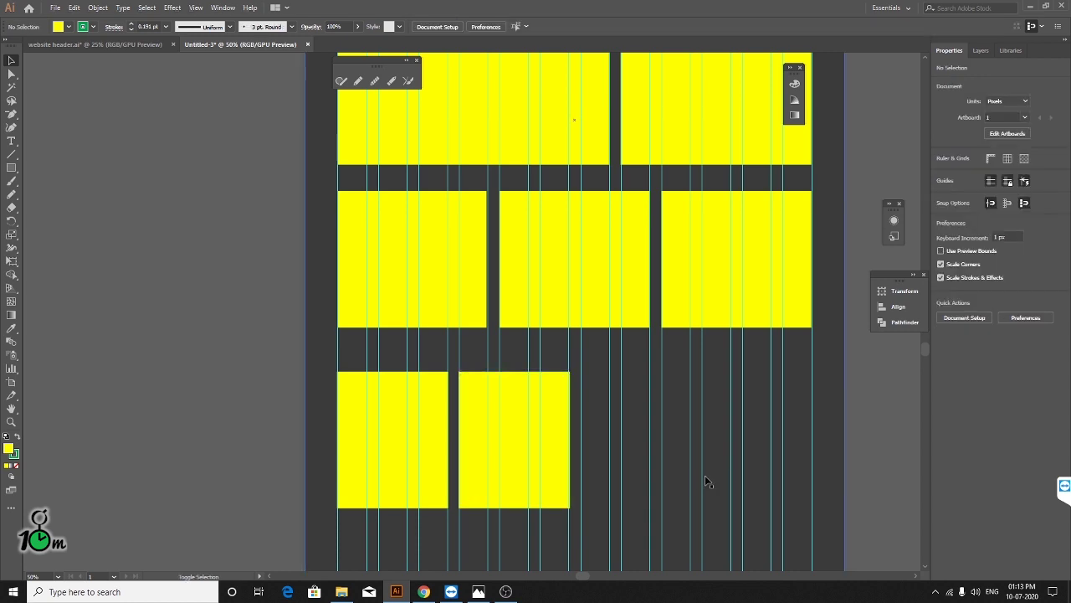
pyautogui.click(530, 459)
pyautogui.keyDown('alt'); pyautogui.moveTo(514, 461); pyautogui.dragTo(636, 458); pyautogui.keyUp('alt')
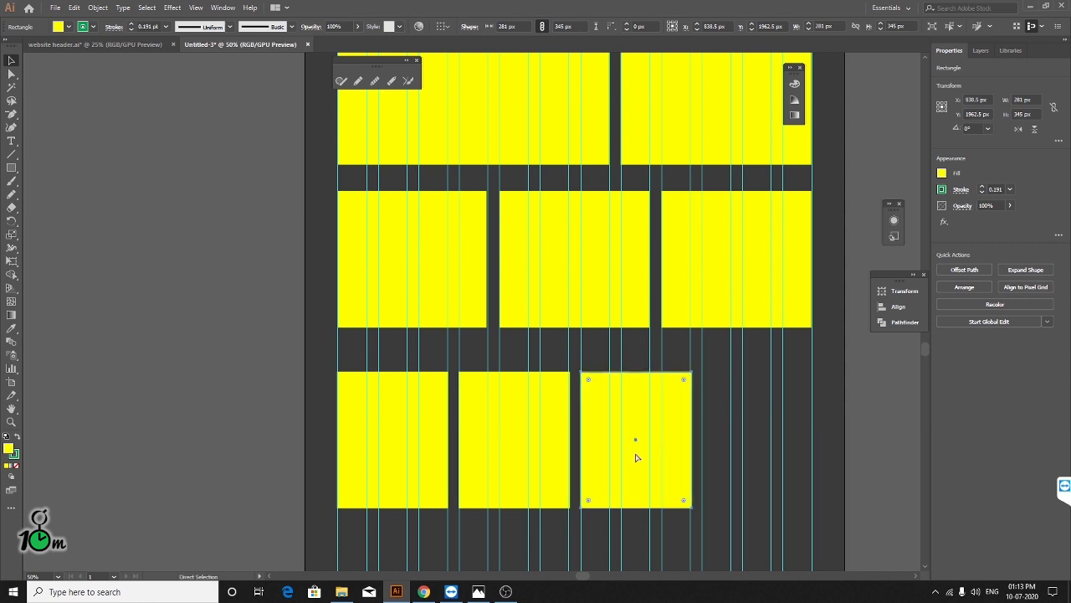
pyautogui.hotkey('ctrl', 'd')
pyautogui.click(890, 449)
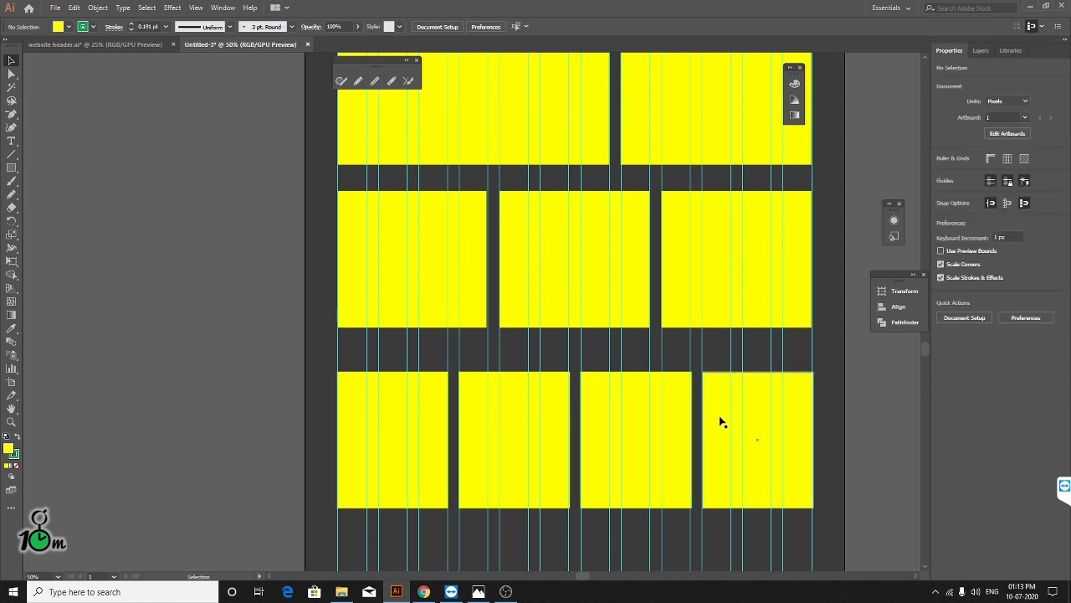
# - Move the four new blocks, without the dark background, up closer to the row above
pyautogui.keyDown('alt'); pyautogui.scroll(1, 682, 431); pyautogui.keyUp('alt')
pyautogui.keyDown('alt'); pyautogui.scroll(-2, 682, 431); pyautogui.keyUp('alt')
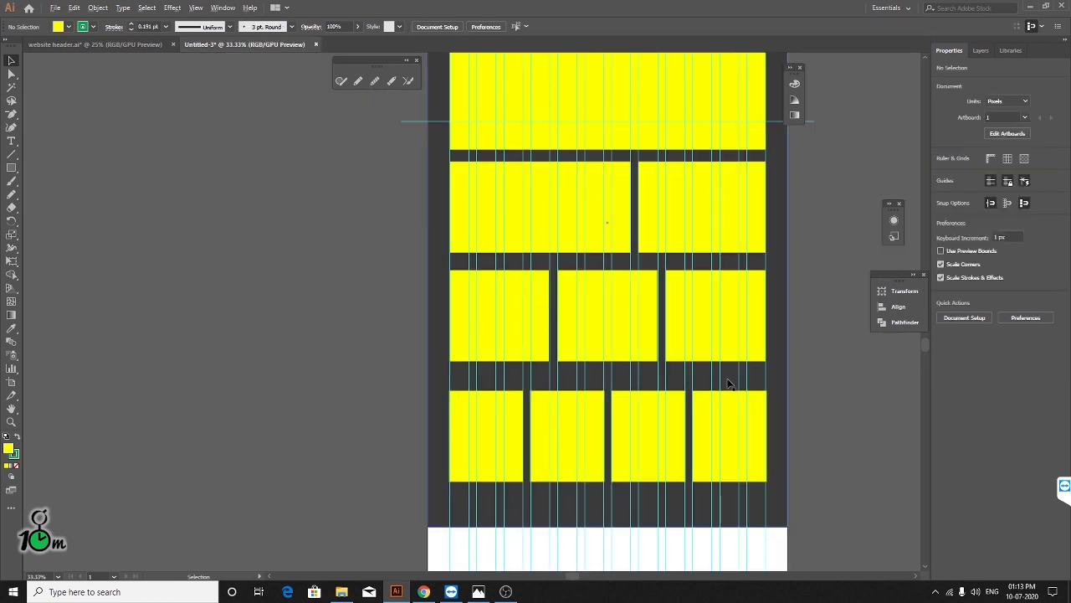
pyautogui.scroll(1, 709, 375)
pyautogui.scroll(2, 709, 374)
pyautogui.scroll(1, 710, 378)
pyautogui.scroll(-2, 707, 381)
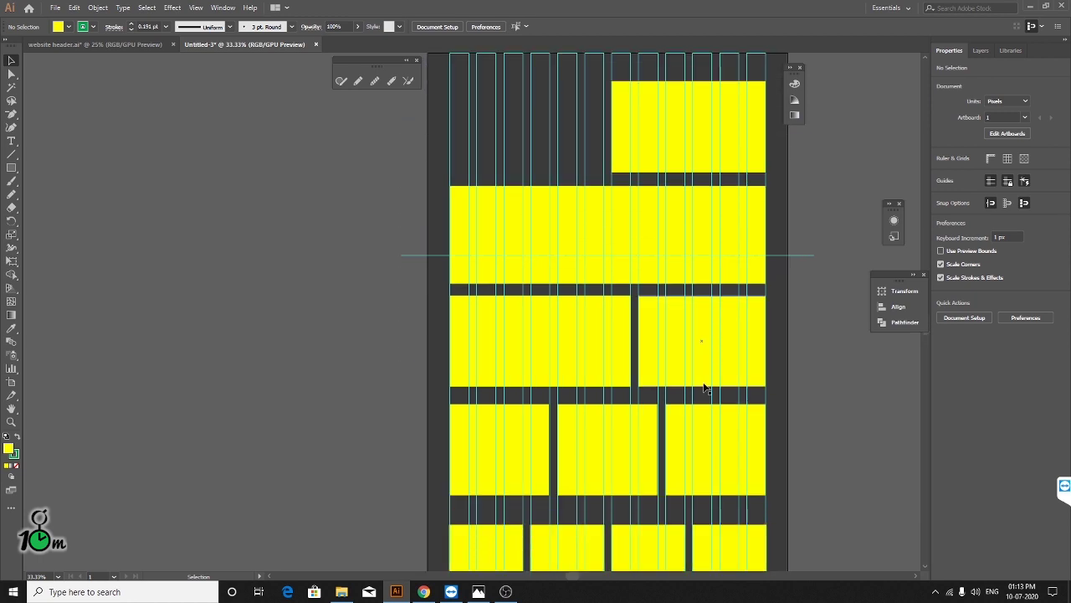
pyautogui.scroll(-2, 707, 385)
pyautogui.scroll(-3, 707, 387)
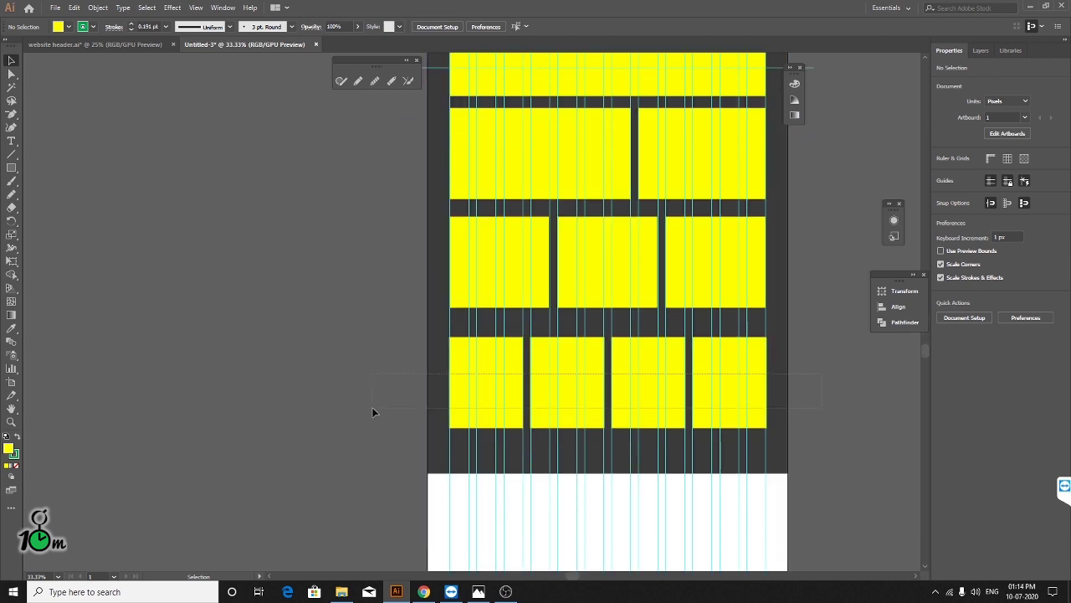
pyautogui.moveTo(372, 407); pyautogui.dragTo(758, 467)
pyautogui.keyDown('shift'); pyautogui.click(781, 439); pyautogui.keyUp('shift')
pyautogui.scroll(3, 694, 404)
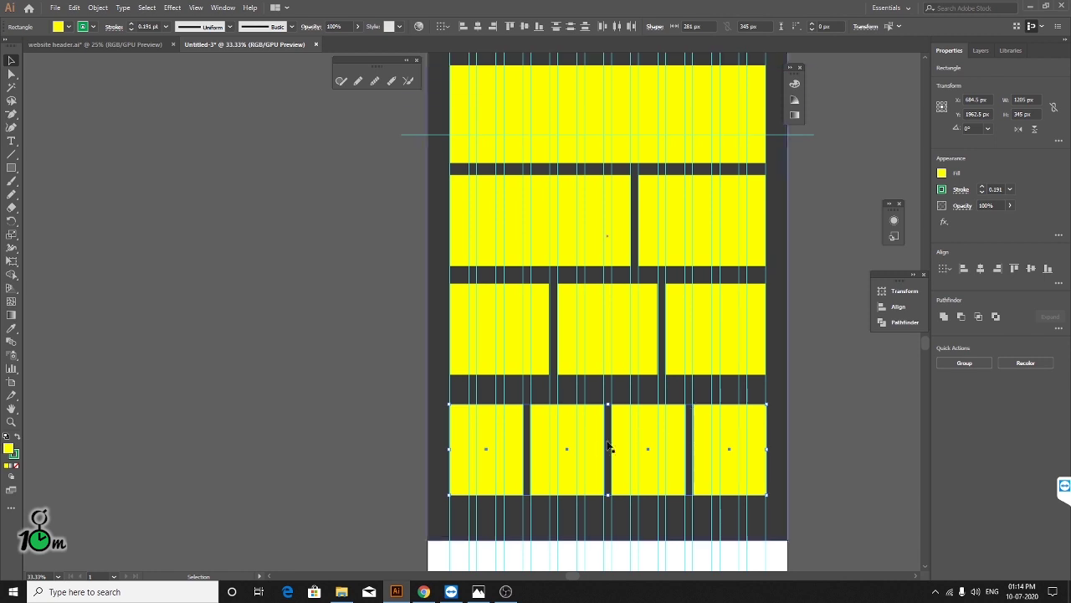
pyautogui.scroll(2, 612, 461)
pyautogui.moveTo(645, 470); pyautogui.dragTo(644, 455)
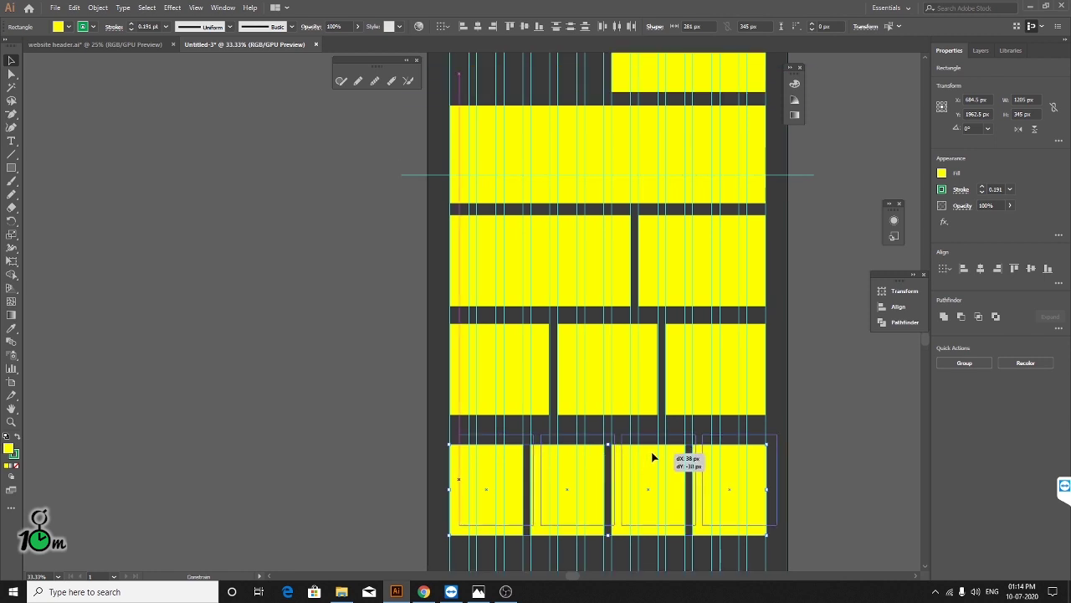
pyautogui.click(819, 427)
pyautogui.scroll(1, 739, 426)
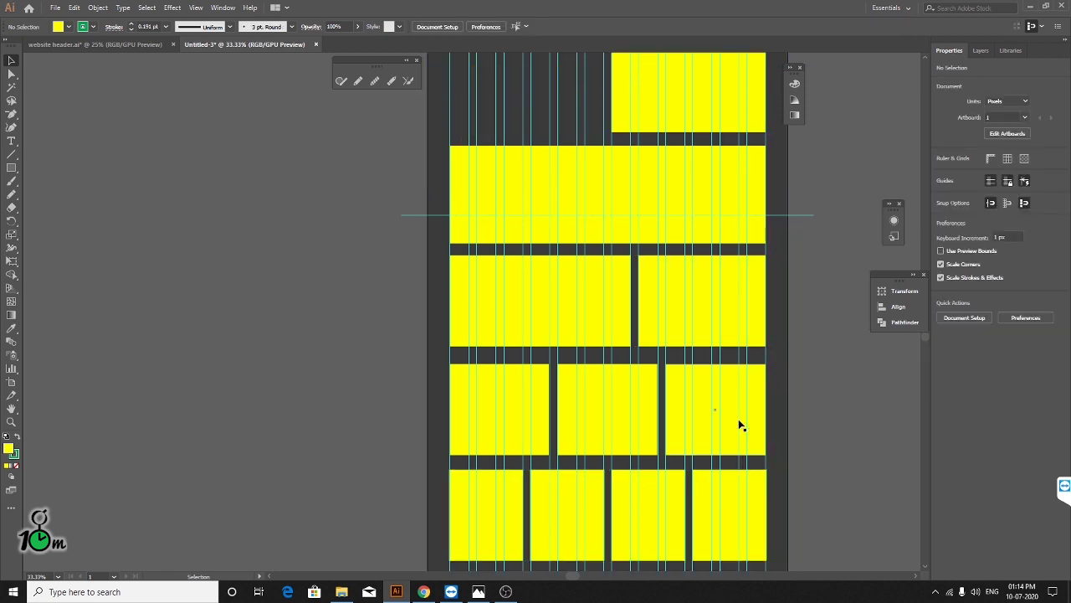
pyautogui.scroll(2, 736, 432)
pyautogui.scroll(-1, 732, 435)
pyautogui.scroll(1, 727, 439)
pyautogui.scroll(1, 722, 424)
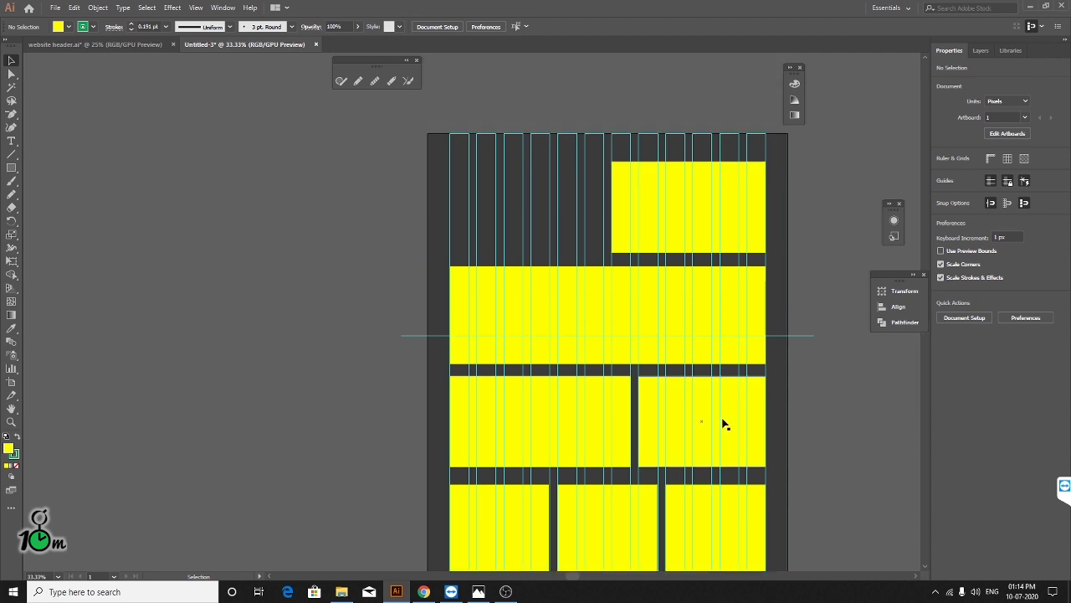
pyautogui.scroll(-1, 796, 407)
pyautogui.scroll(2, 681, 377)
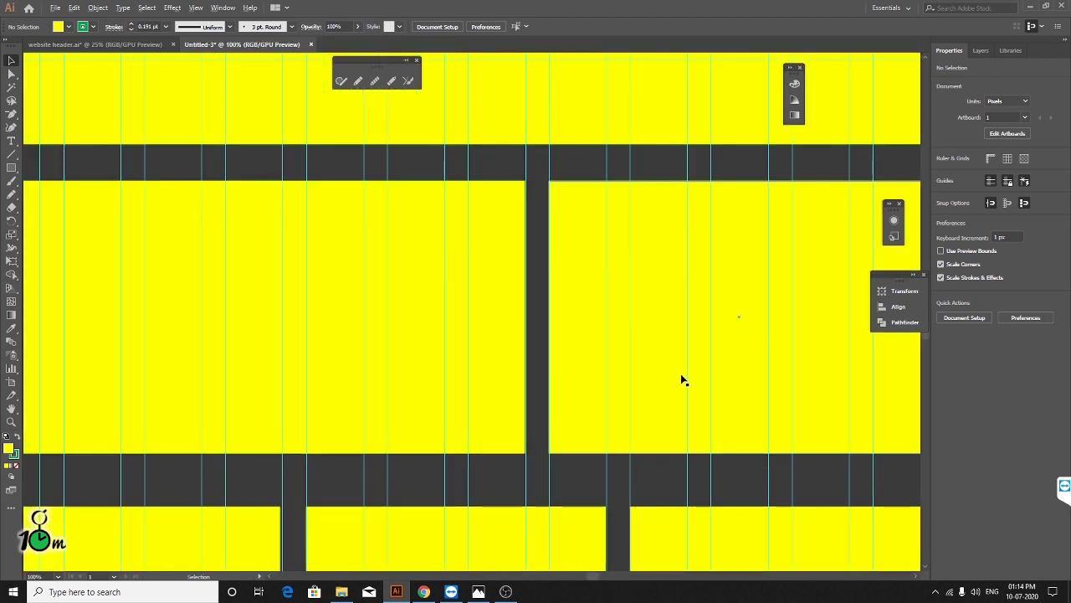
pyautogui.scroll(-1, 682, 378)
pyautogui.scroll(-1, 681, 378)
pyautogui.scroll(1, 650, 403)
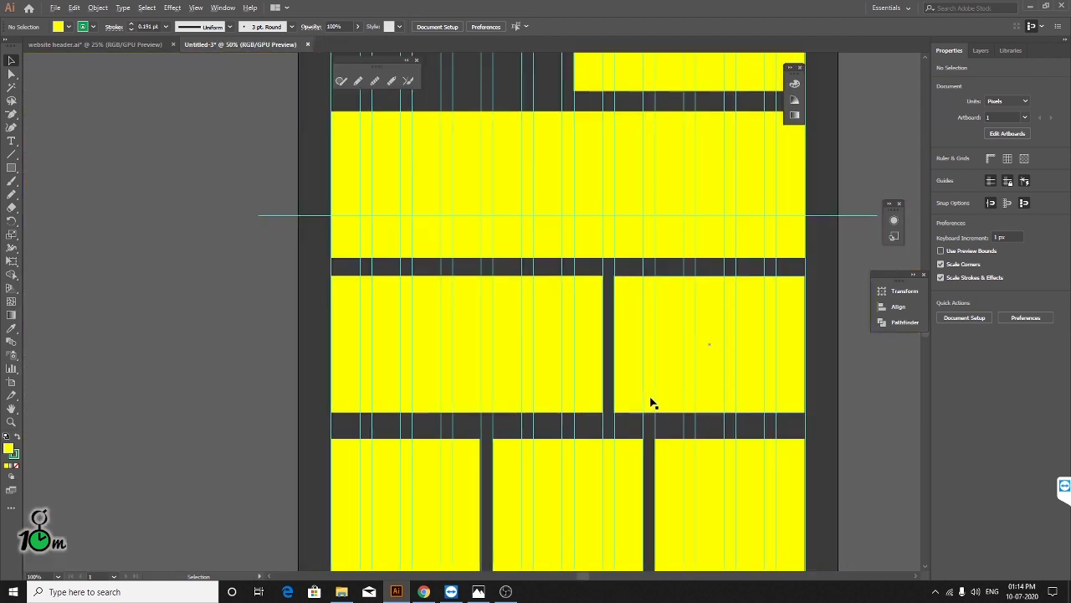
pyautogui.scroll(-1, 651, 404)
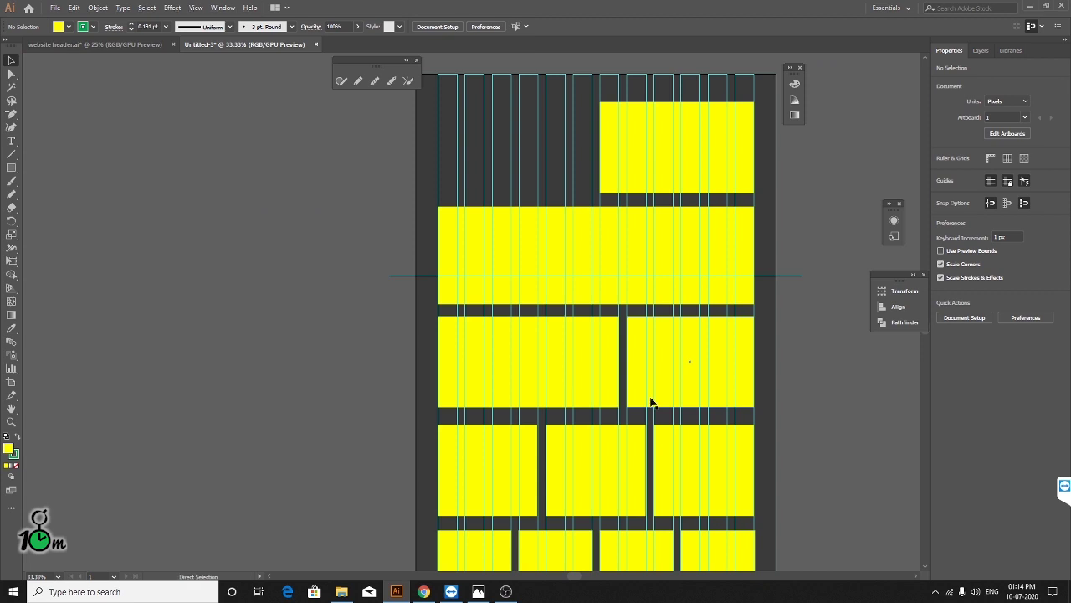
pyautogui.scroll(1, 765, 366)
pyautogui.scroll(-1, 773, 352)
pyautogui.scroll(-1, 772, 352)
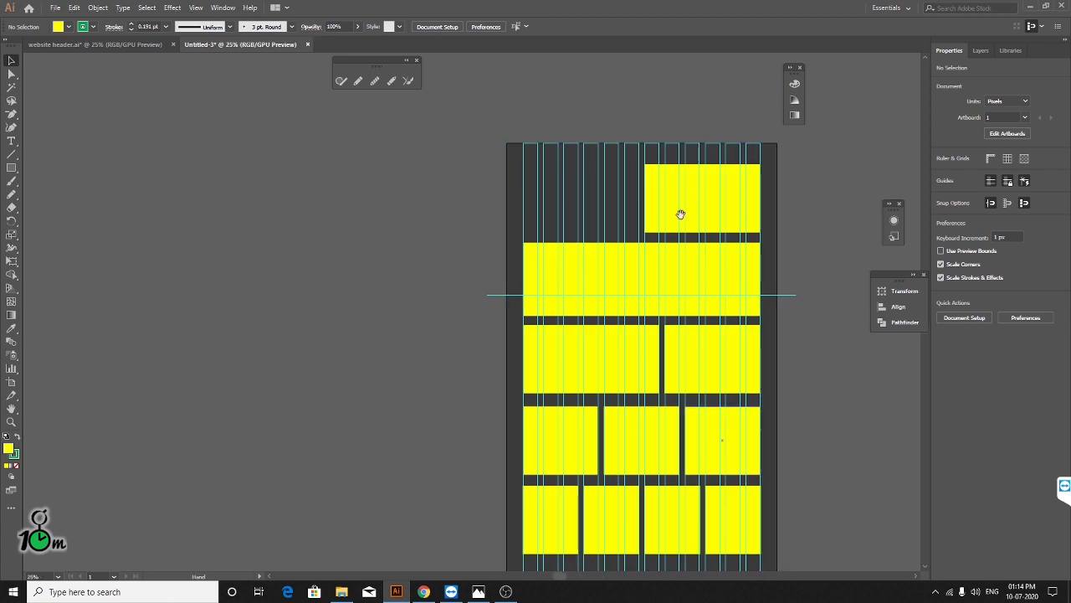
pyautogui.moveTo(681, 214); pyautogui.dragTo(528, 195)
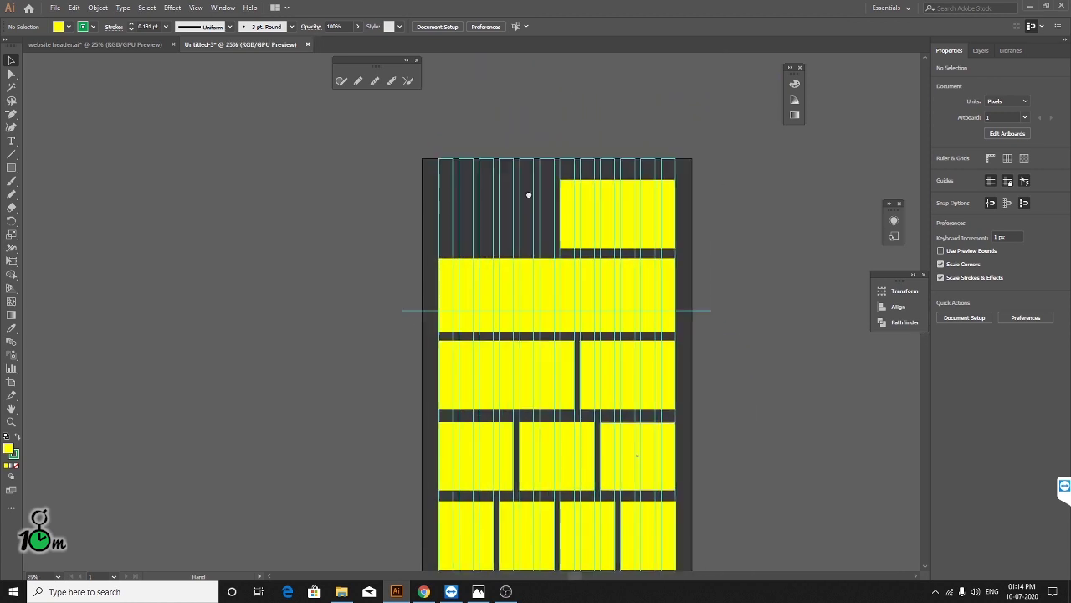
pyautogui.hscroll(5, 528, 195)
pyautogui.scroll(-2, 513, 271)
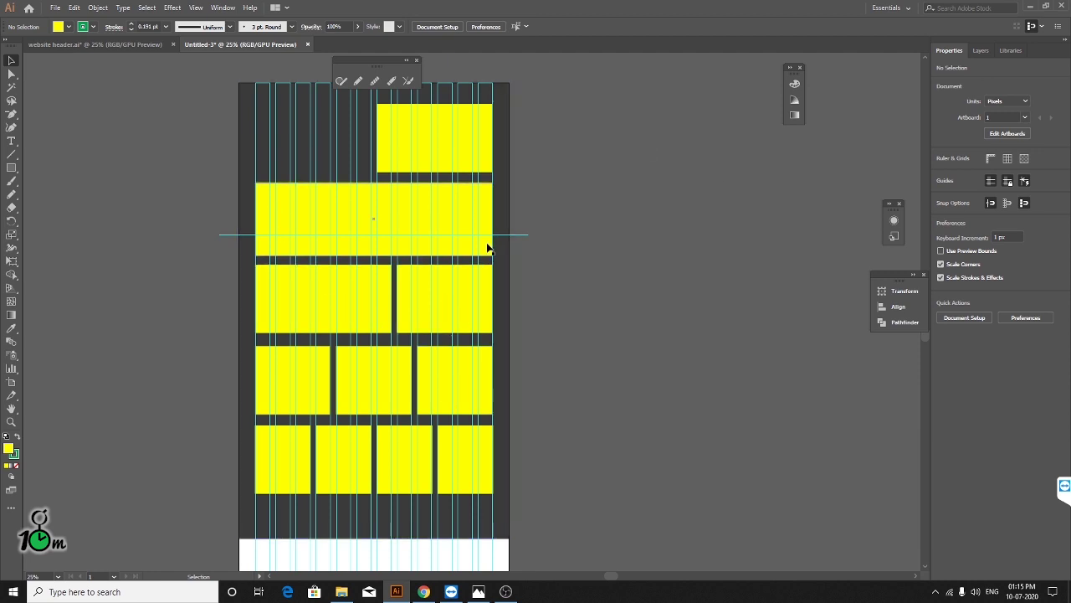
# - Zoom and pan to review the top blocks and the rows below them
pyautogui.scroll(2, 519, 280)
pyautogui.scroll(1, 516, 293)
pyautogui.scroll(2, 513, 295)
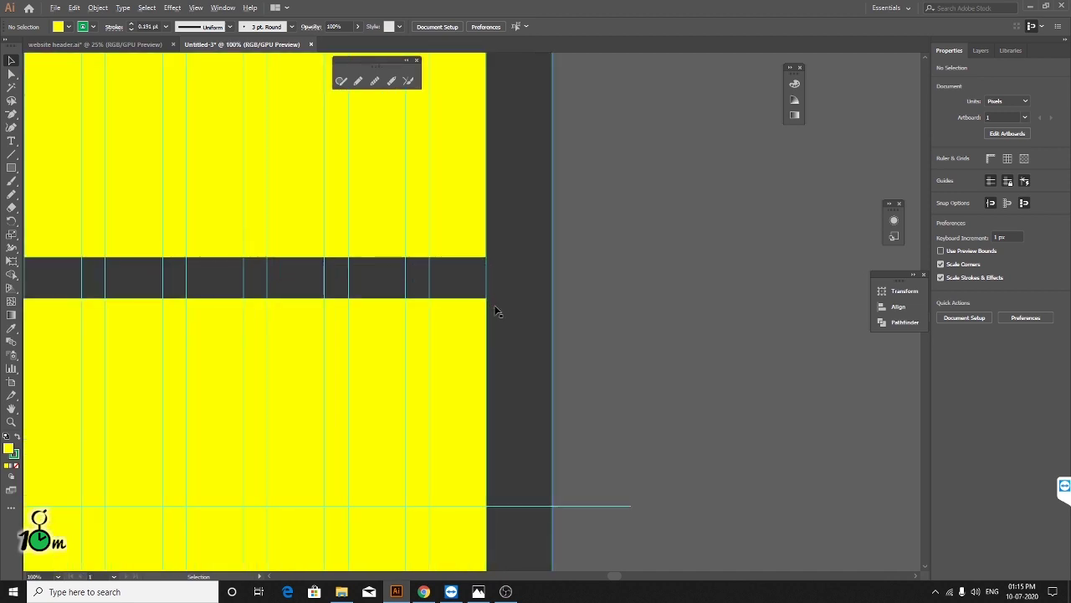
pyautogui.moveTo(335, 249)
pyautogui.mouseDown()
pyautogui.moveTo(583, 282)
pyautogui.moveTo(574, 289)
pyautogui.mouseUp()
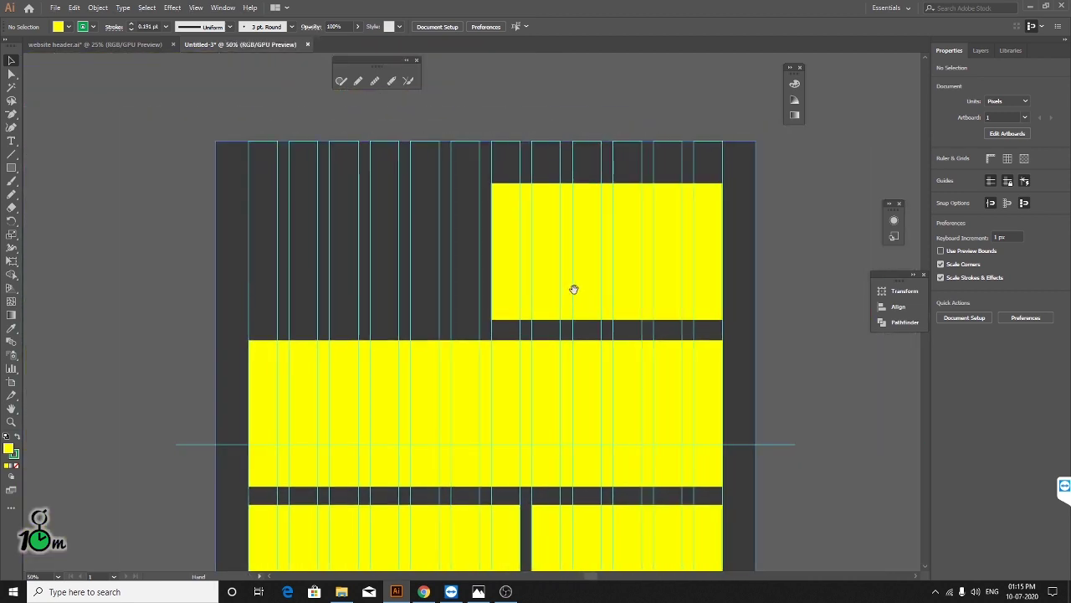
pyautogui.scroll(1, 649, 321)
pyautogui.moveTo(566, 243); pyautogui.dragTo(577, 301)
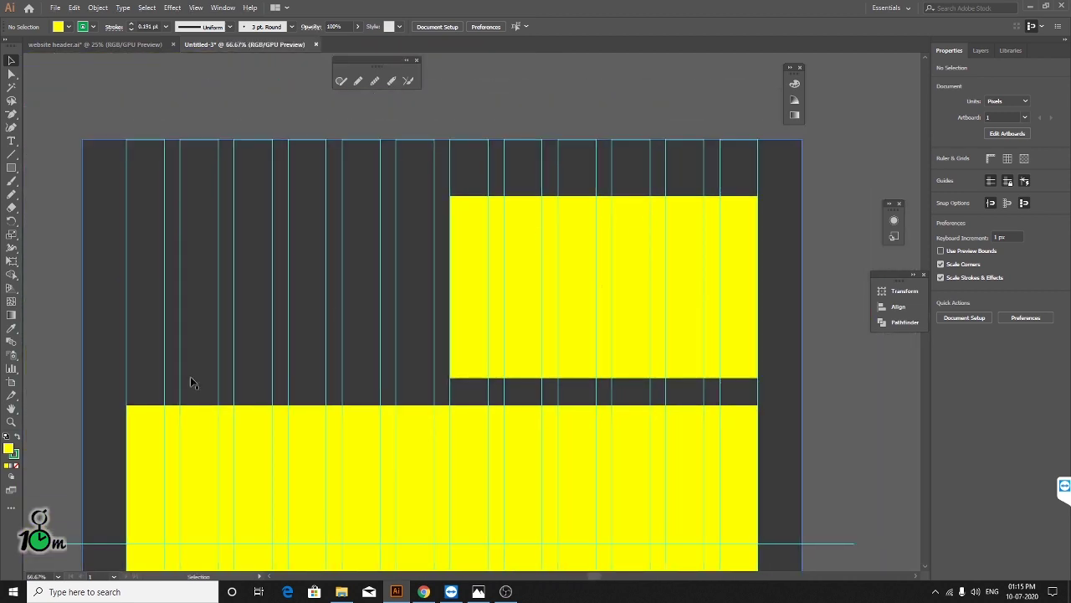
pyautogui.scroll(-1, 842, 467)
pyautogui.scroll(-2, 842, 467)
pyautogui.scroll(-3, 842, 467)
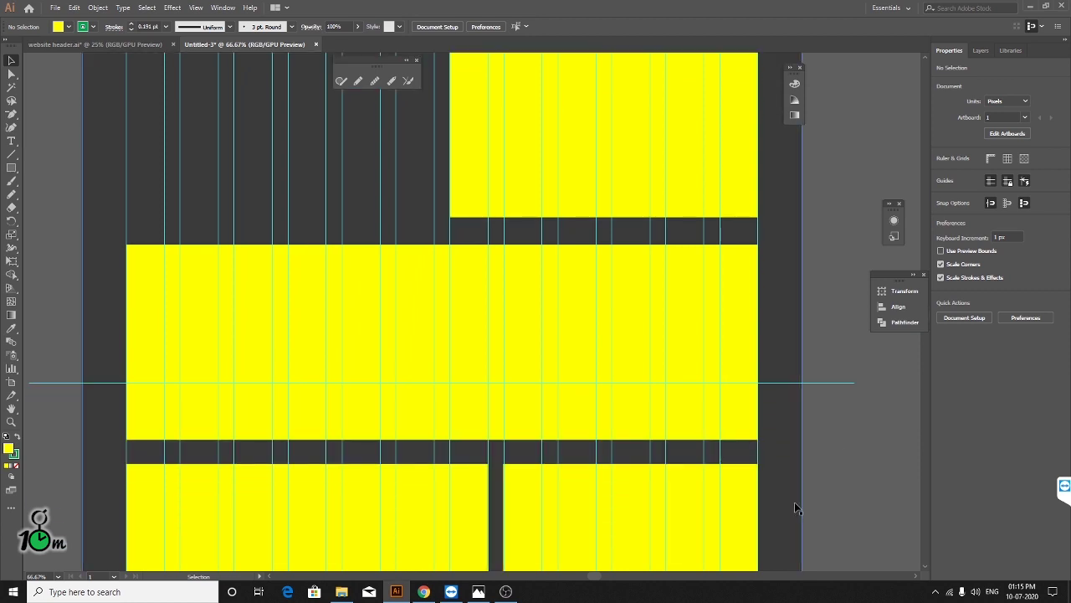
pyautogui.scroll(-1, 837, 477)
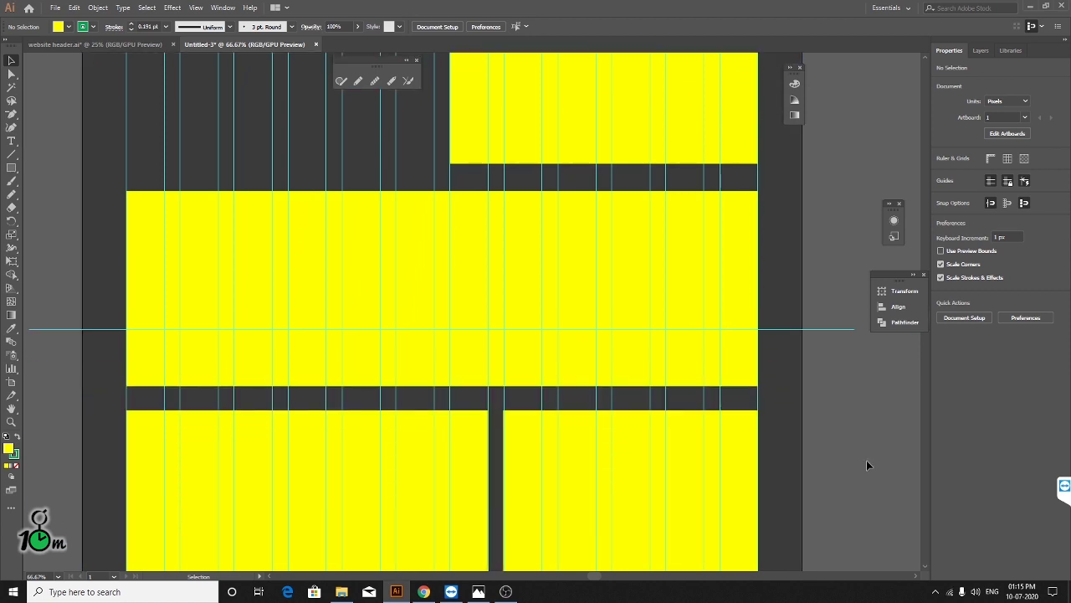
pyautogui.scroll(-3, 870, 464)
pyautogui.scroll(-2, 871, 473)
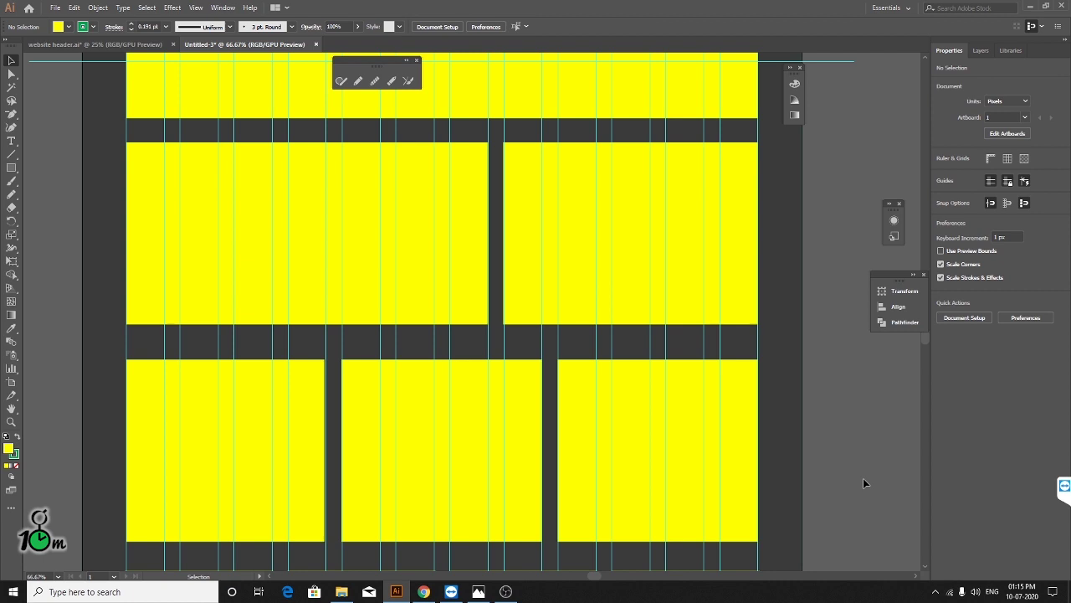
pyautogui.scroll(2, 866, 481)
pyautogui.scroll(1, 868, 474)
pyautogui.scroll(2, 865, 480)
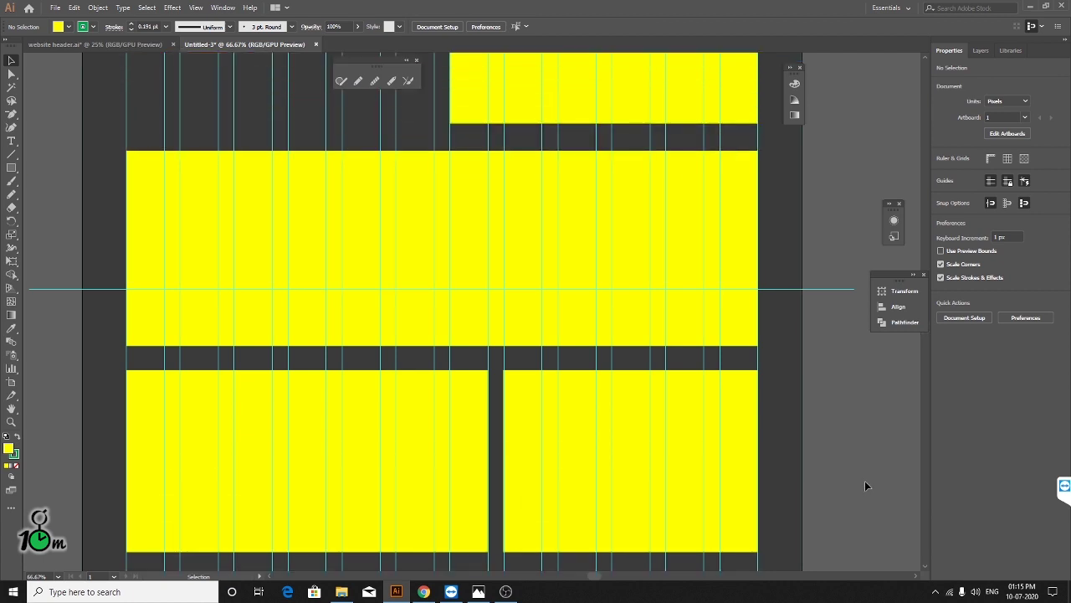
pyautogui.scroll(2, 867, 485)
pyautogui.scroll(3, 870, 485)
pyautogui.scroll(-3, 873, 485)
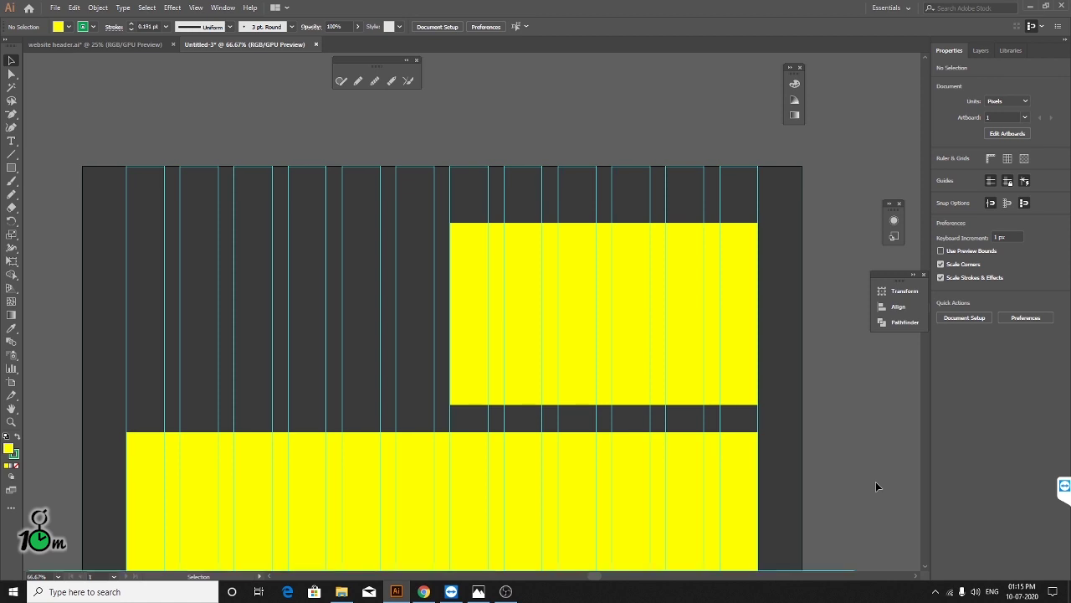
pyautogui.scroll(-2, 863, 446)
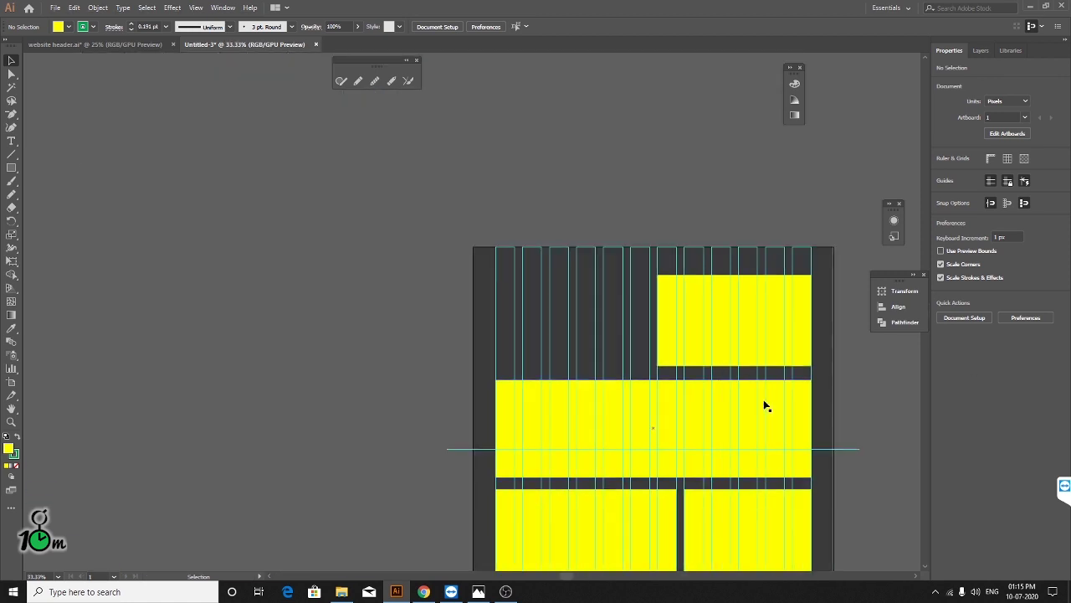
# - Switch to the Selection tool and pan around the five-row yellow block layout
pyautogui.click(12, 60)
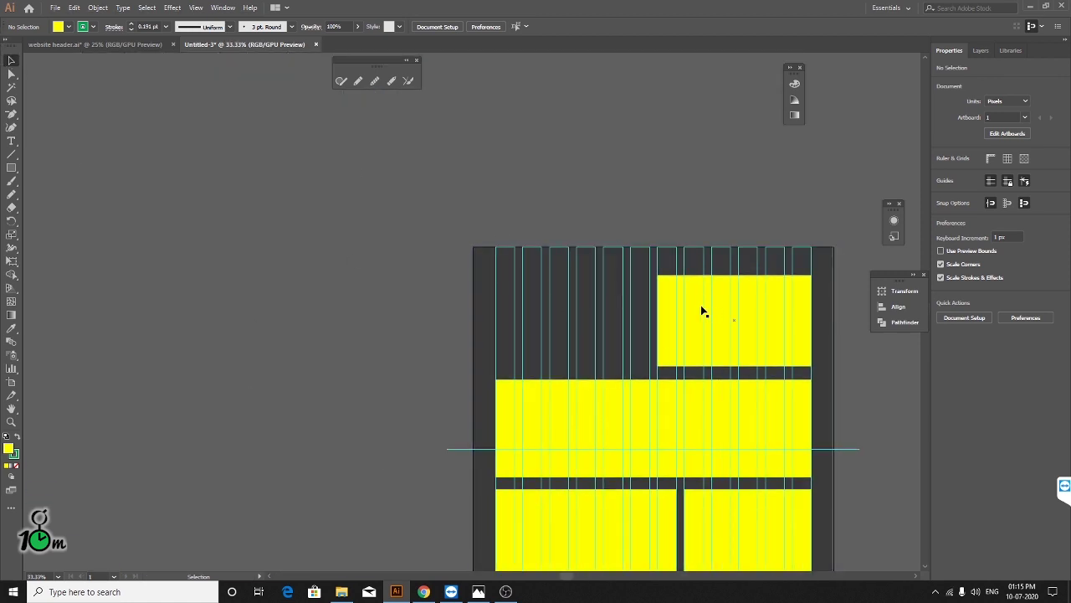
pyautogui.scroll(1, 623, 393)
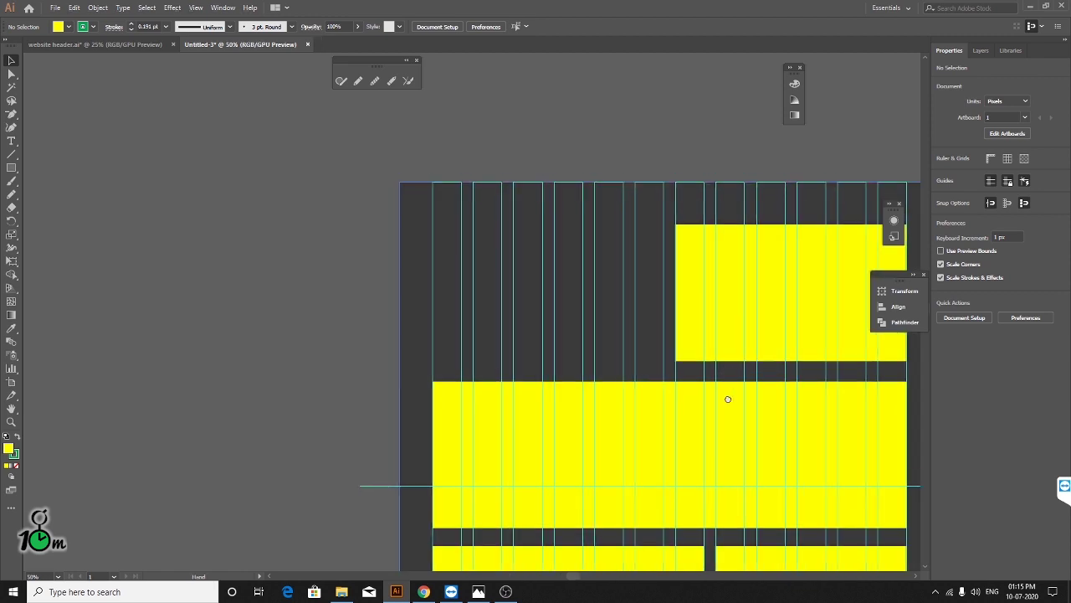
pyautogui.moveTo(727, 396); pyautogui.dragTo(636, 268)
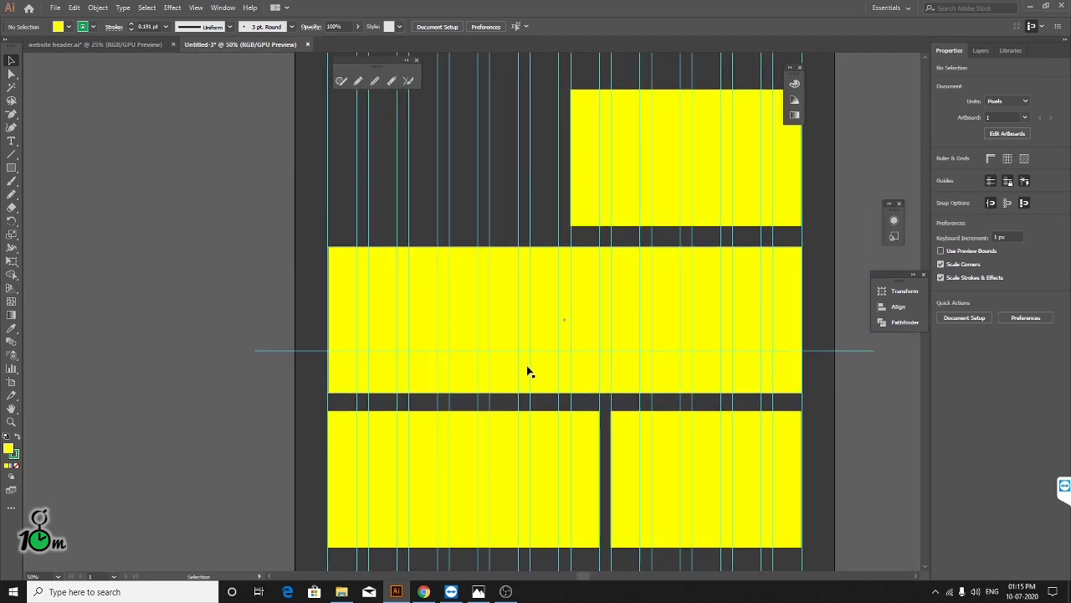
pyautogui.scroll(-2, 527, 365)
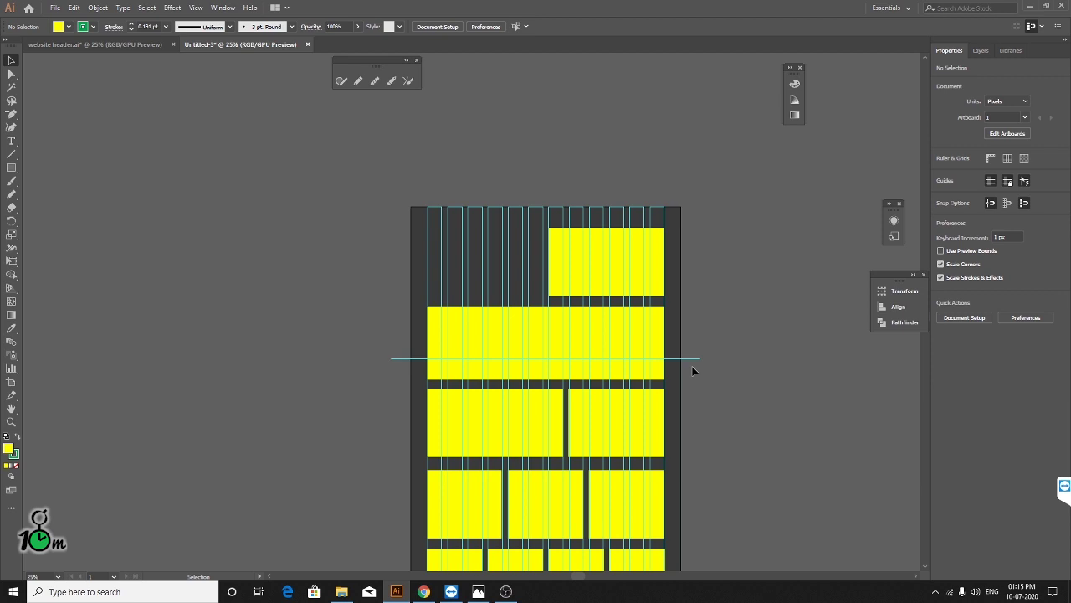
pyautogui.scroll(1, 693, 371)
pyautogui.scroll(1, 677, 400)
pyautogui.scroll(-1, 676, 400)
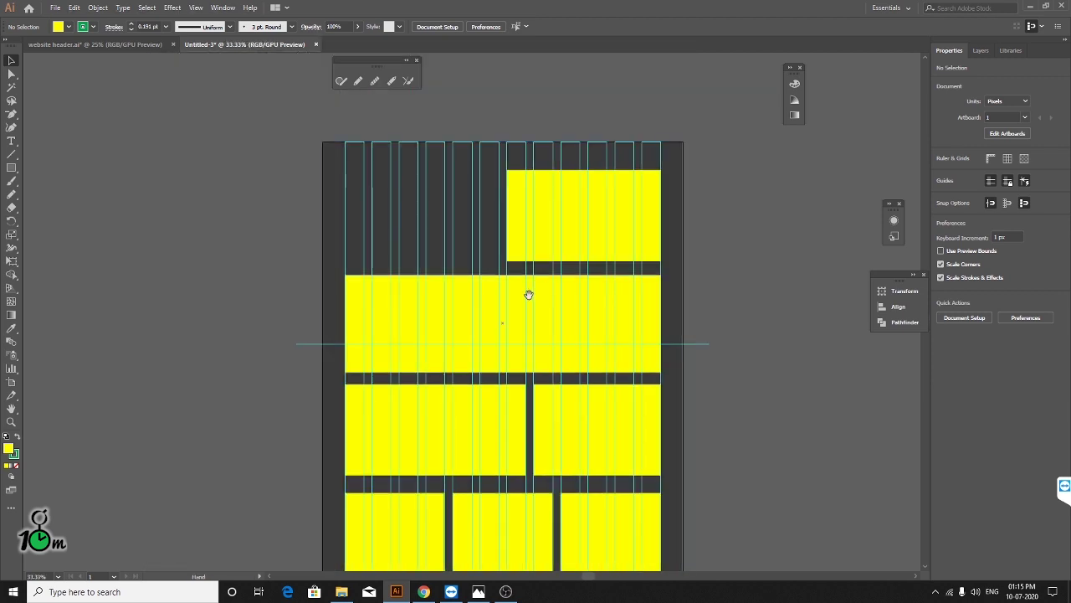
pyautogui.moveTo(529, 294); pyautogui.dragTo(393, 373)
pyautogui.hscroll(2, 393, 374)
pyautogui.scroll(-2, 332, 349)
pyautogui.scroll(-1, 325, 318)
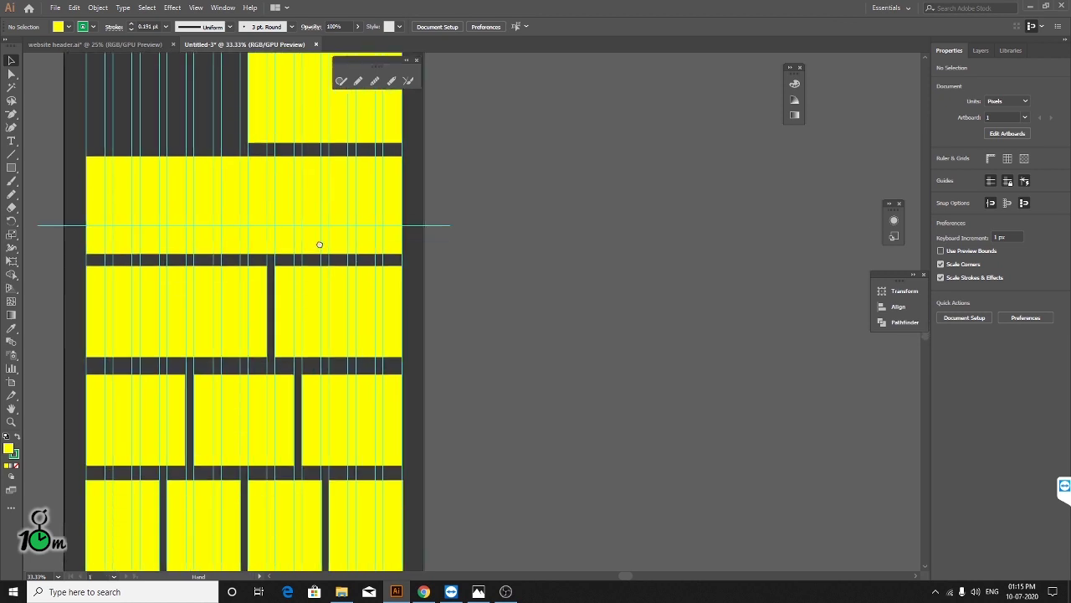
pyautogui.scroll(-2, 318, 244)
pyautogui.scroll(-4, 350, 266)
pyautogui.hscroll(-1, 377, 234)
pyautogui.scroll(3, 394, 215)
pyautogui.scroll(4, 425, 503)
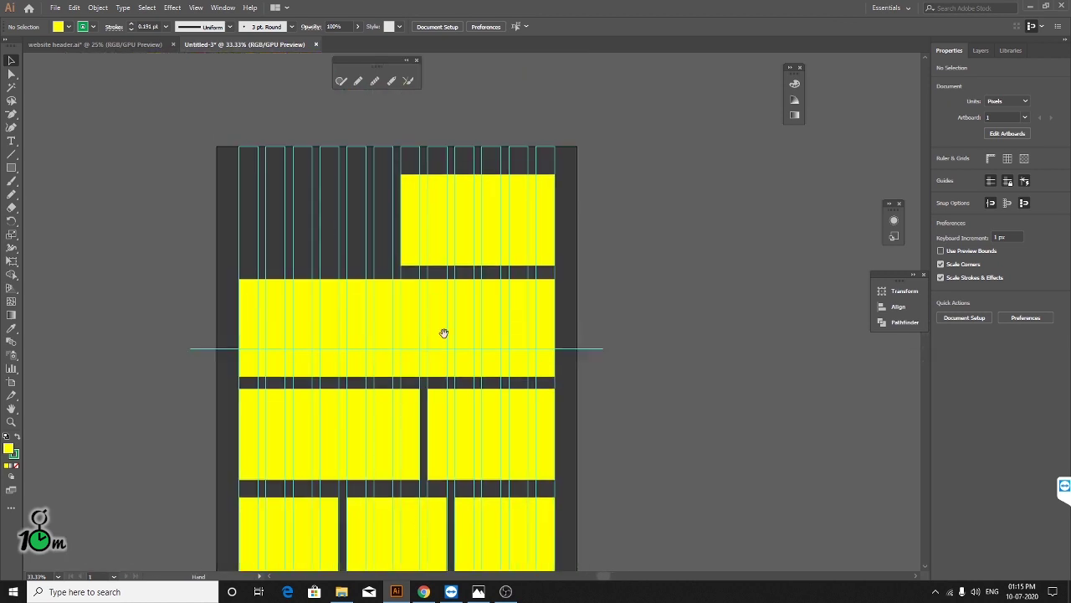
pyautogui.scroll(1, 444, 335)
pyautogui.scroll(-3, 446, 360)
pyautogui.scroll(-3, 337, 256)
pyautogui.scroll(-5, 507, 210)
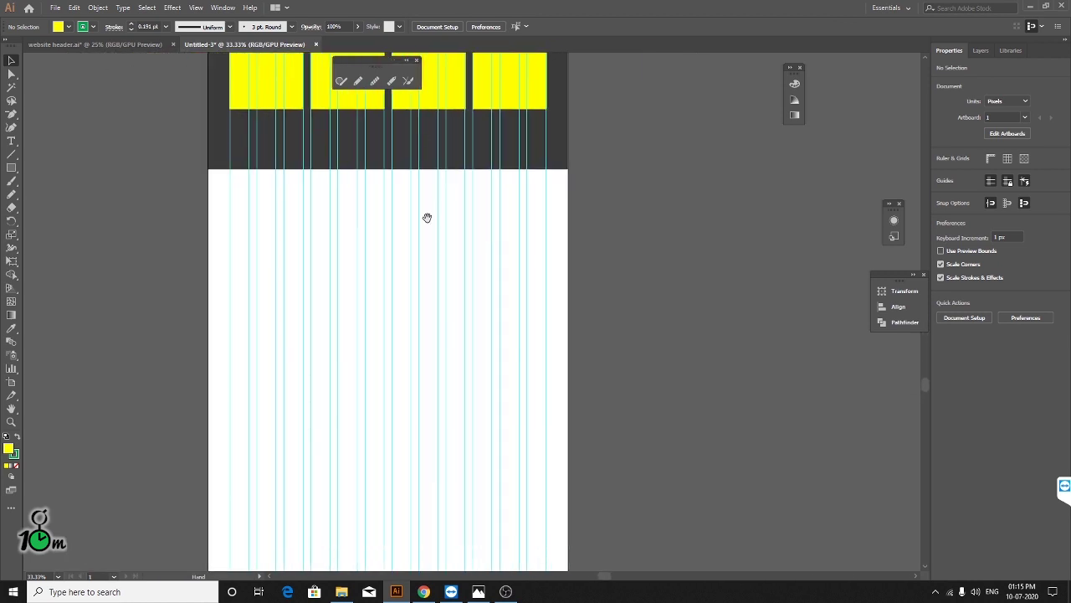
pyautogui.scroll(-3, 427, 217)
pyautogui.scroll(-3, 419, 114)
pyautogui.scroll(3, 514, 234)
pyautogui.scroll(3, 461, 449)
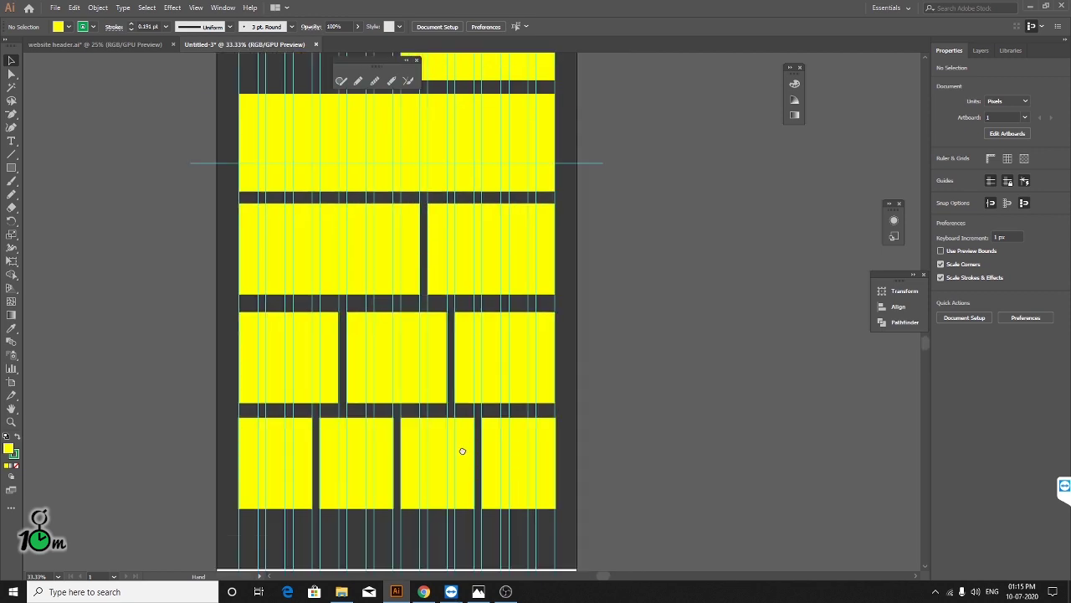
pyautogui.scroll(2, 448, 525)
pyautogui.scroll(-2, 448, 524)
pyautogui.keyDown('alt'); pyautogui.scroll(-2, 509, 318); pyautogui.keyUp('alt')
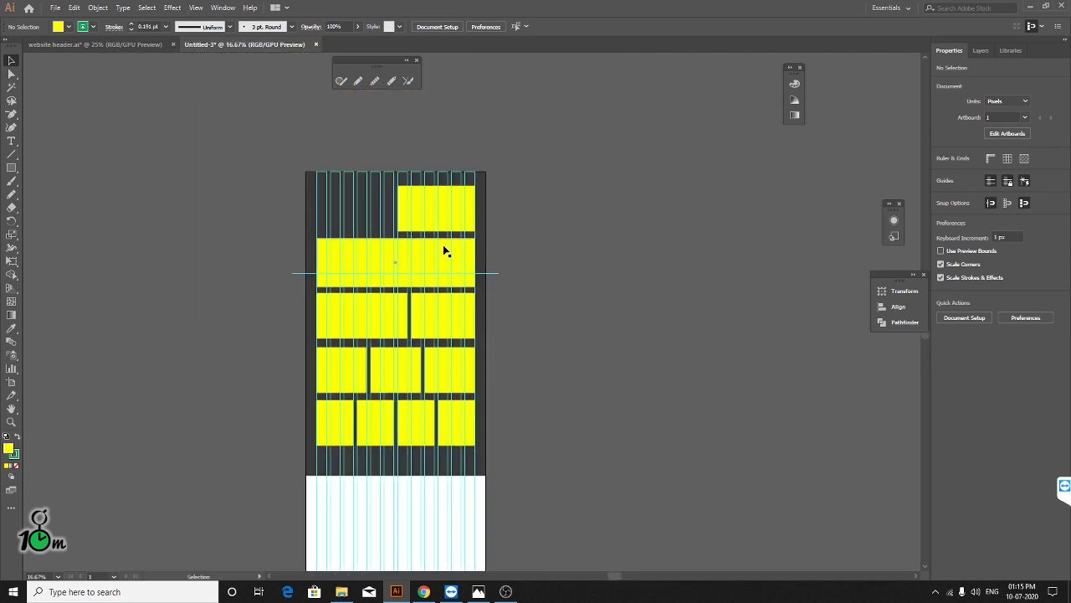
# - Centre the zoomed-out layout in view and bring up the Window menu
pyautogui.moveTo(443, 246); pyautogui.dragTo(425, 306)
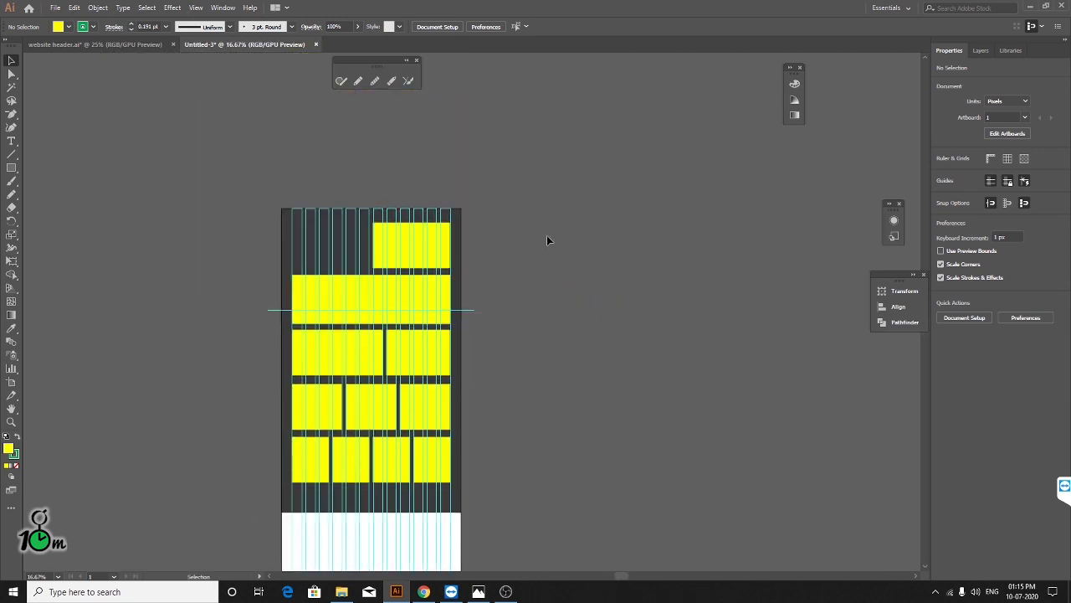
pyautogui.keyDown('alt'); pyautogui.scroll(2, 415, 305); pyautogui.keyUp('alt')
pyautogui.moveTo(447, 179)
pyautogui.mouseDown()
pyautogui.moveTo(308, 193)
pyautogui.moveTo(433, 279)
pyautogui.mouseUp()
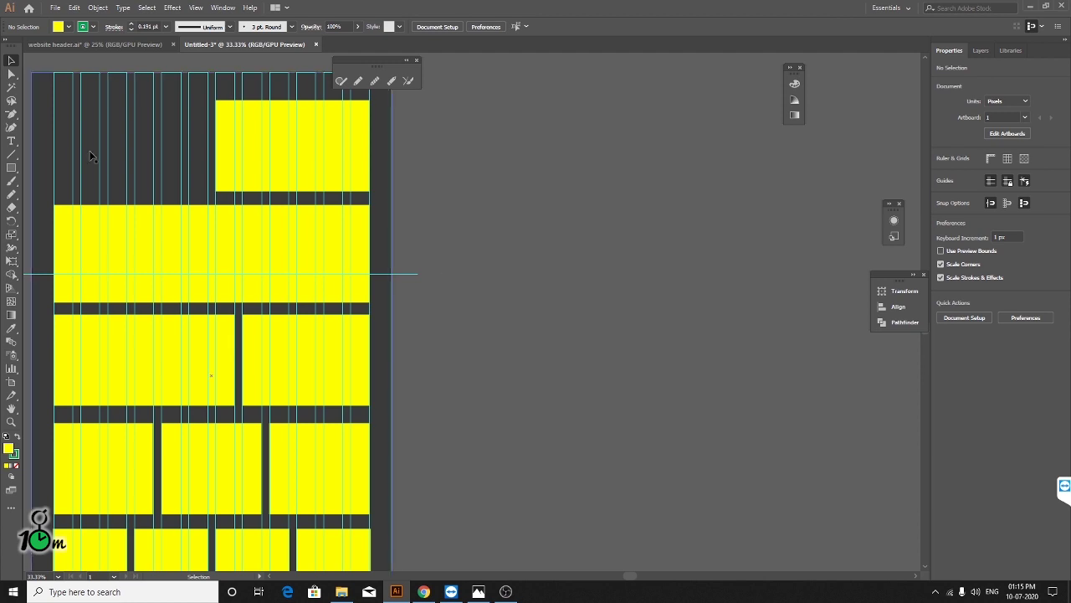
pyautogui.keyDown('alt'); pyautogui.scroll(-2, 318, 302); pyautogui.keyUp('alt')
pyautogui.moveTo(157, 267)
pyautogui.mouseDown()
pyautogui.moveTo(138, 251)
pyautogui.moveTo(213, 205)
pyautogui.mouseUp()
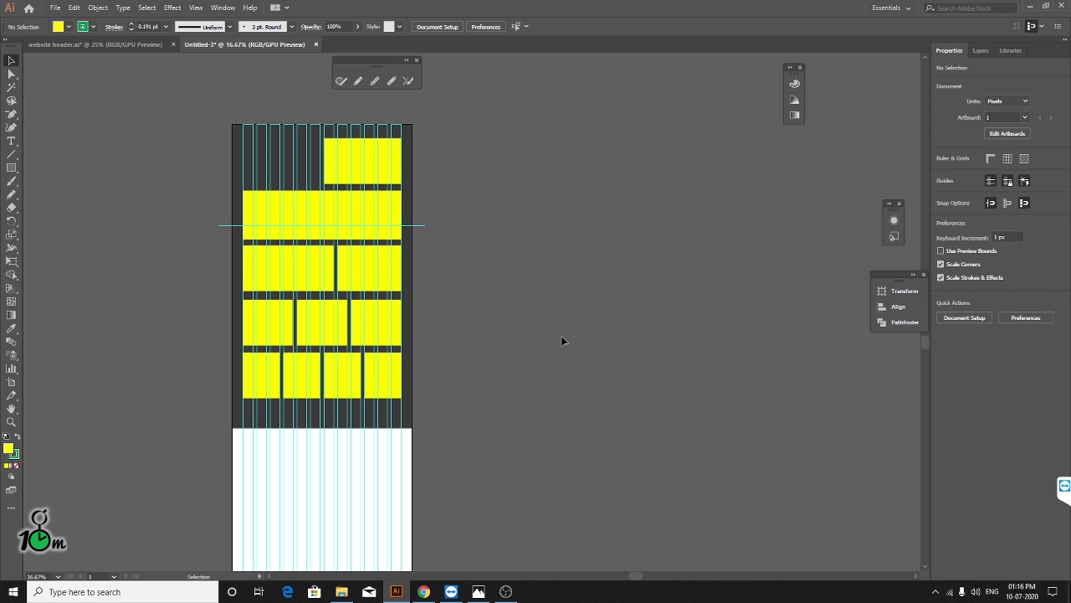
pyautogui.scroll(2, 310, 291)
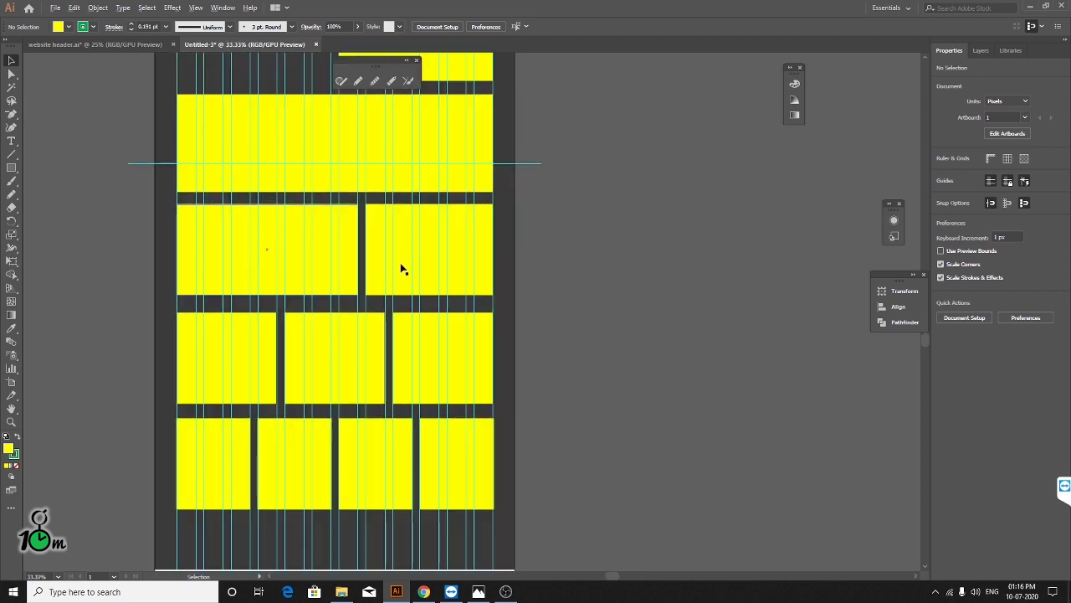
pyautogui.scroll(3, 401, 268)
pyautogui.click(222, 8)
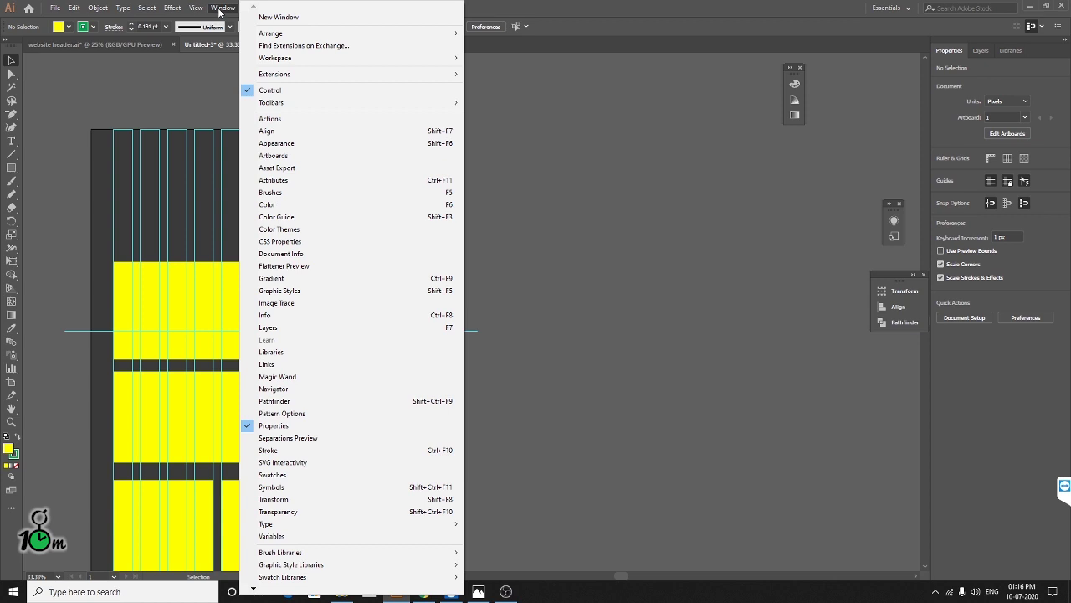
# - Dismiss the Window menu and delete an accidental duplicate of the upper yellow block
pyautogui.press('Escape')
pyautogui.scroll(-1, 414, 352)
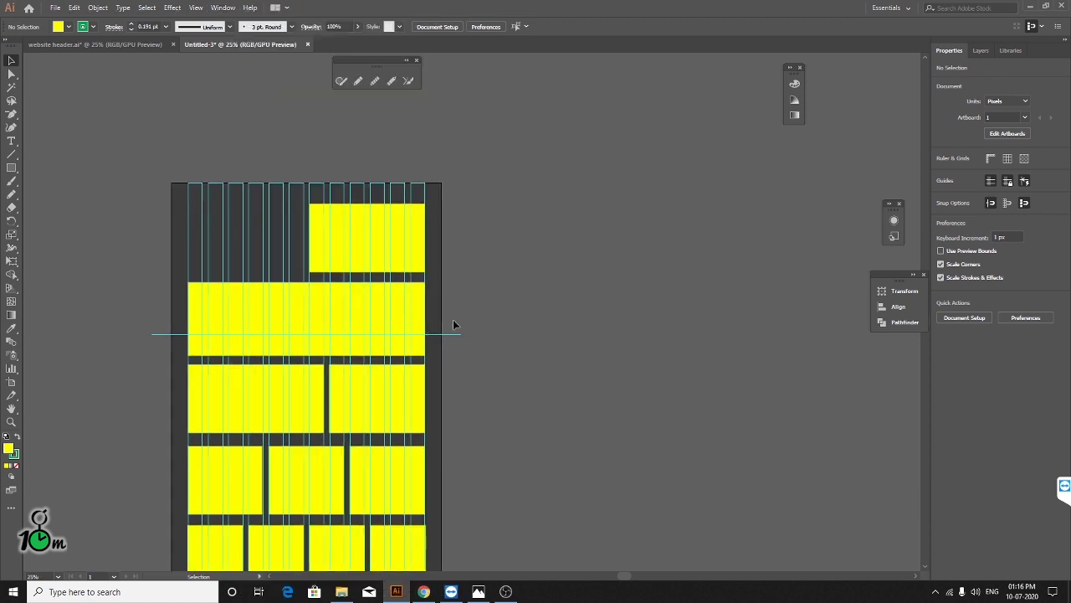
pyautogui.scroll(1, 261, 274)
pyautogui.scroll(1, 315, 350)
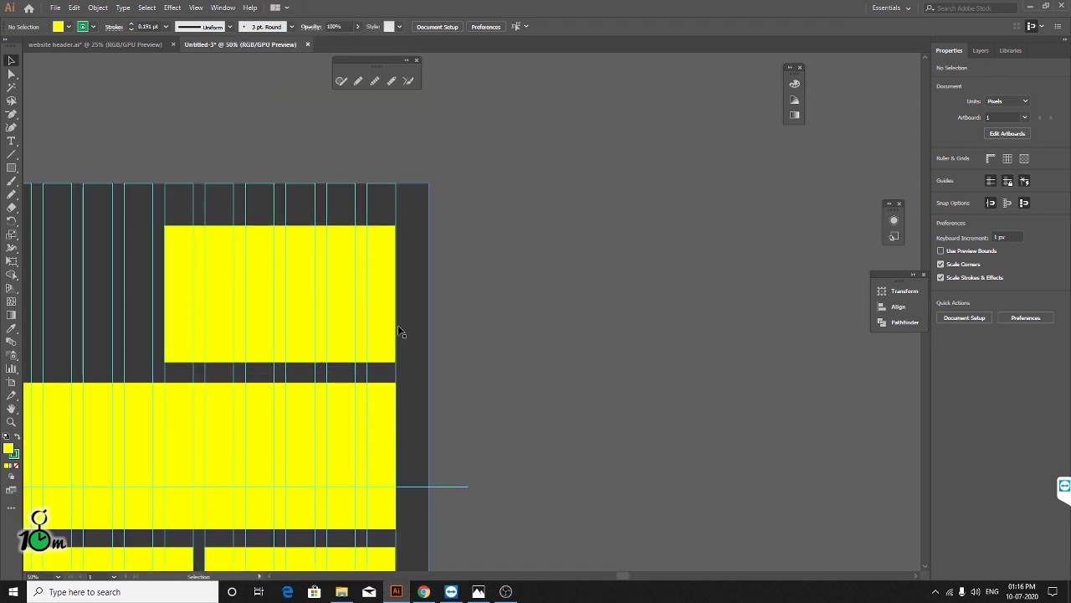
pyautogui.scroll(2, 399, 331)
pyautogui.click(306, 388)
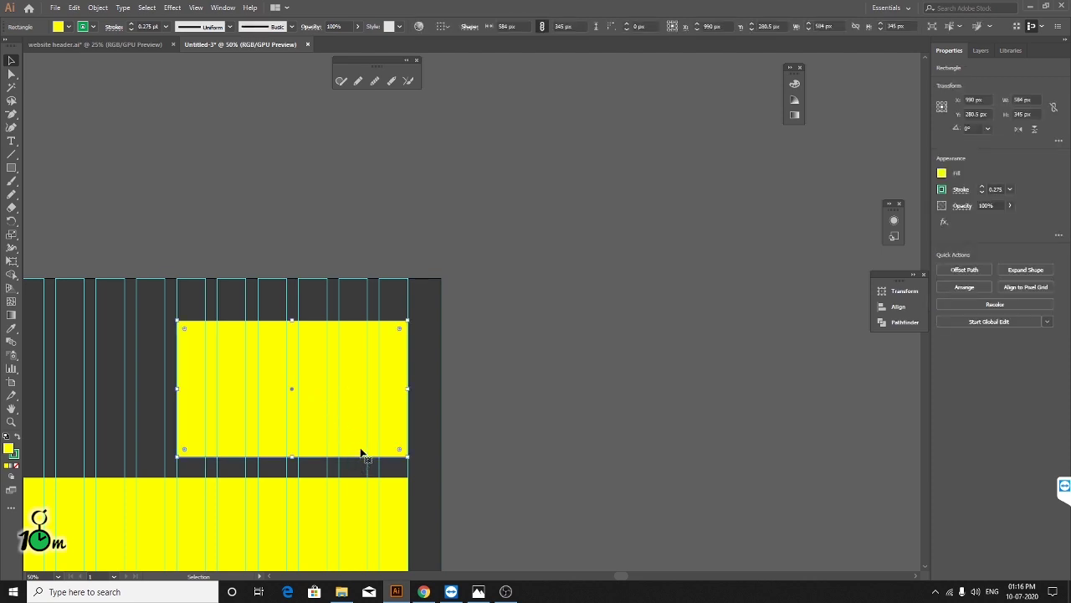
pyautogui.moveTo(306, 403); pyautogui.dragTo(634, 403)
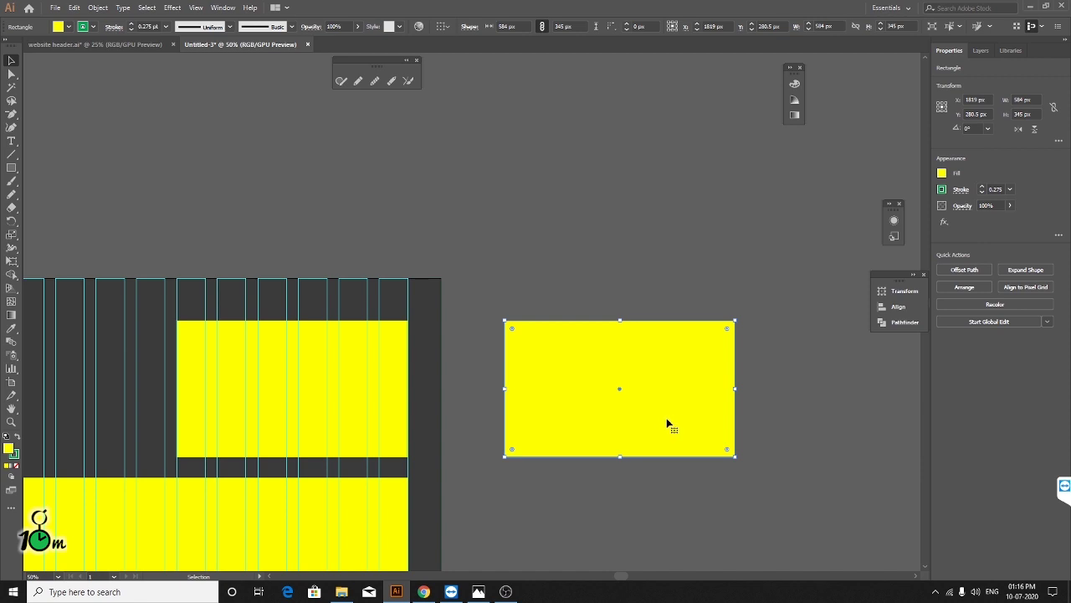
pyautogui.press('Delete')
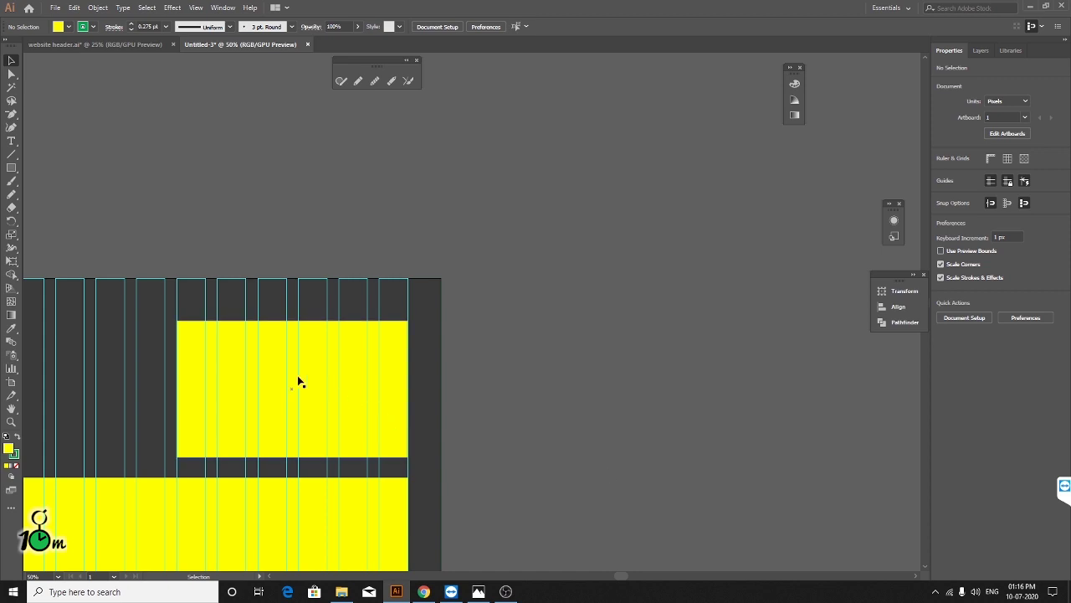
# - Stretch the dark page background further down to about 2958 px tall
pyautogui.click(302, 378)
pyautogui.moveTo(333, 399); pyautogui.dragTo(648, 452)
pyautogui.scroll(-2, 569, 310)
pyautogui.click(569, 331)
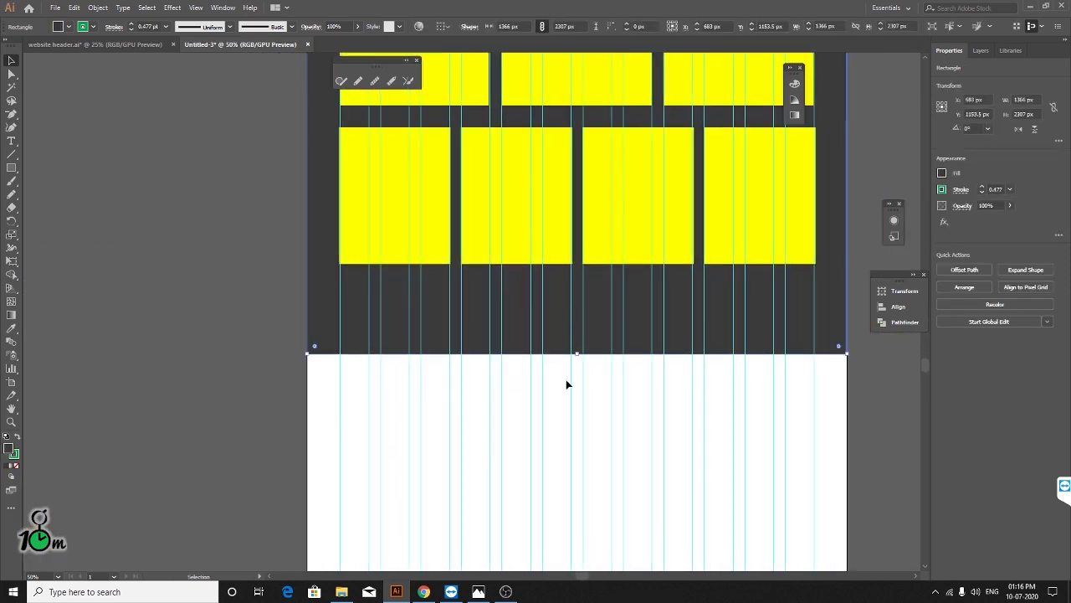
pyautogui.moveTo(576, 357); pyautogui.dragTo(597, 558)
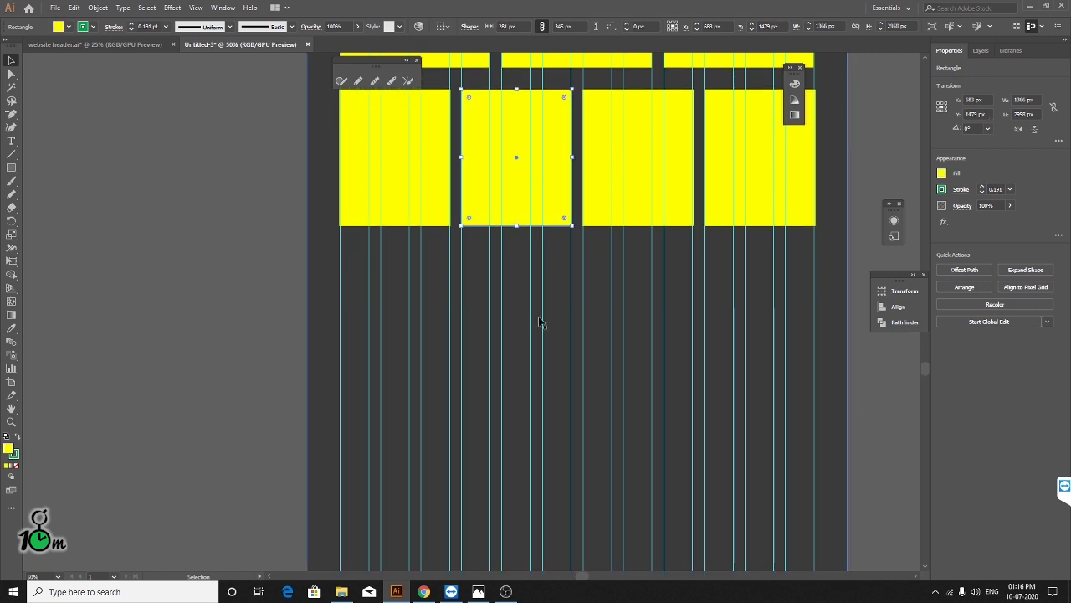
# - Place a 281 × 345 px copy of a bottom-row block below the four-block row
pyautogui.moveTo(559, 213)
pyautogui.mouseDown()
pyautogui.moveTo(533, 263)
pyautogui.moveTo(543, 415)
pyautogui.mouseUp()
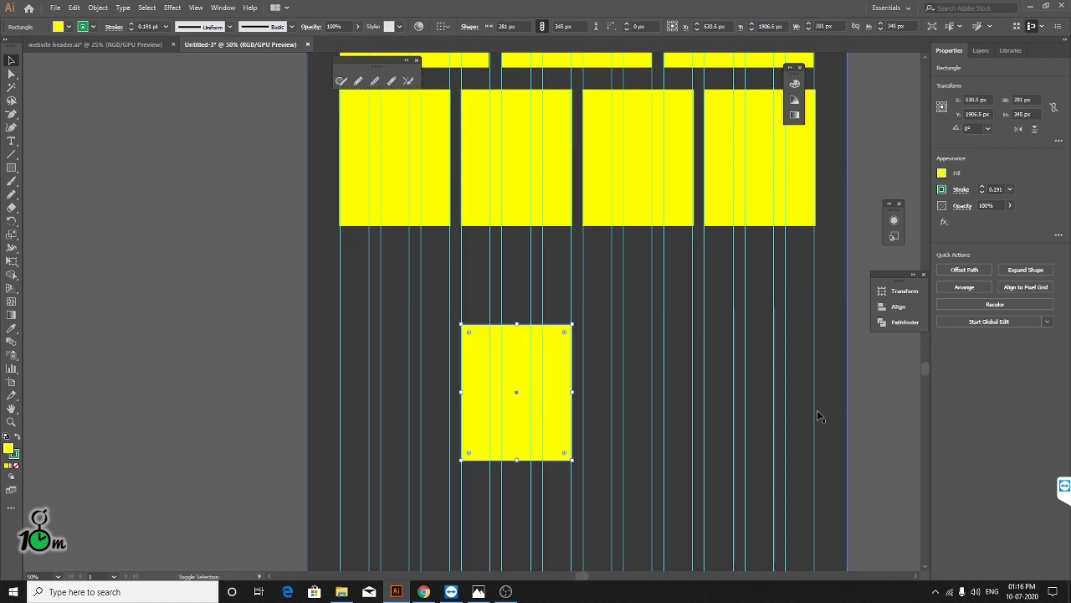
pyautogui.click(858, 364)
pyautogui.scroll(3, 518, 346)
pyautogui.scroll(-3, 502, 299)
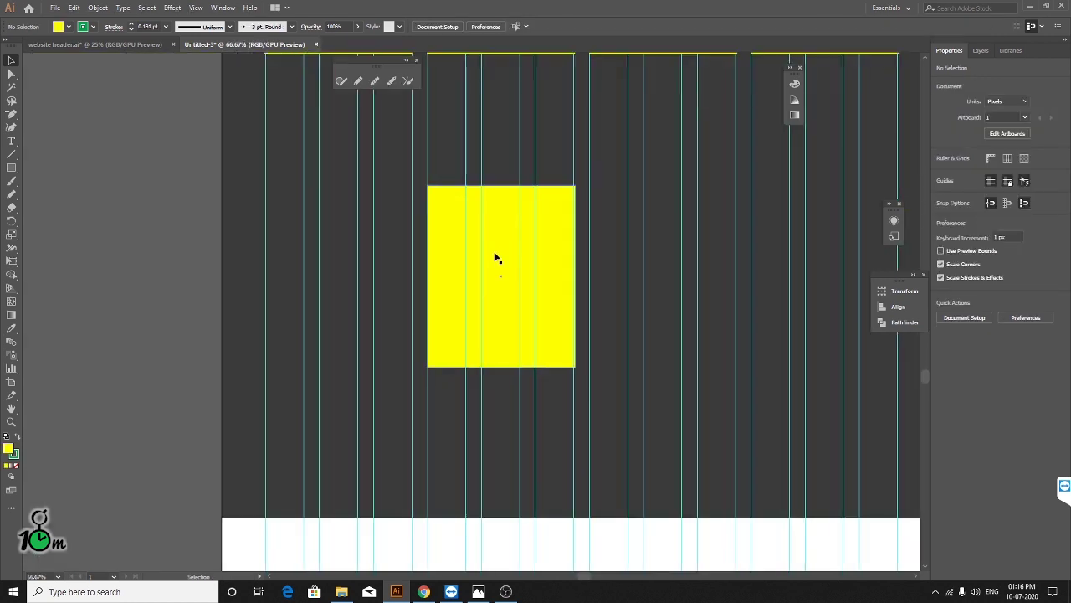
pyautogui.scroll(3, 493, 251)
pyautogui.scroll(1, 510, 173)
pyautogui.hscroll(1, 502, 176)
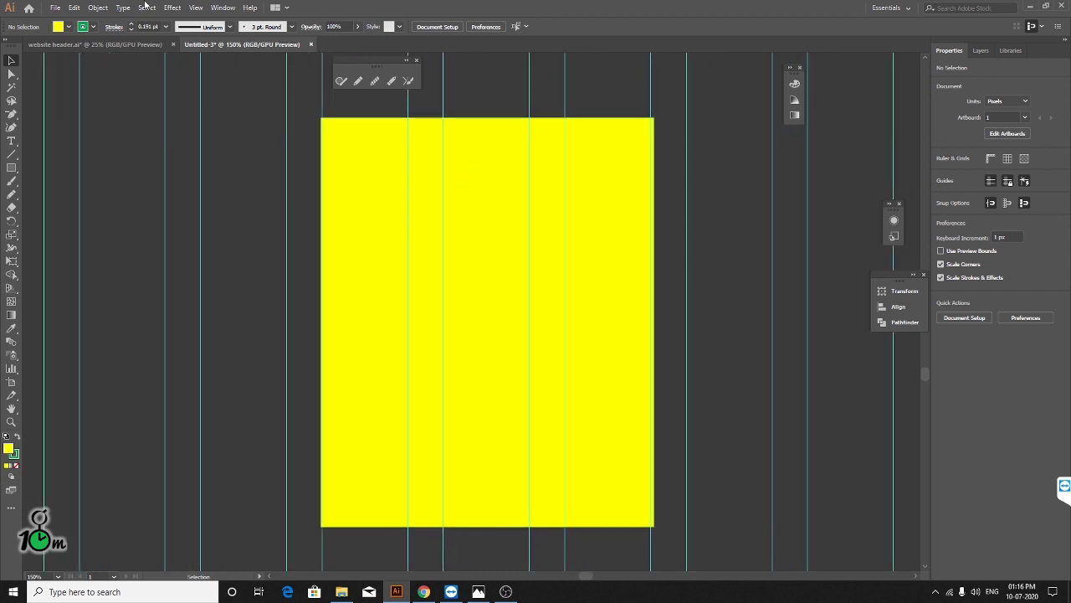
# - Select the 281 × 345 px yellow block and show the Effect > Stylize list with Drop Shadow
pyautogui.click(172, 7)
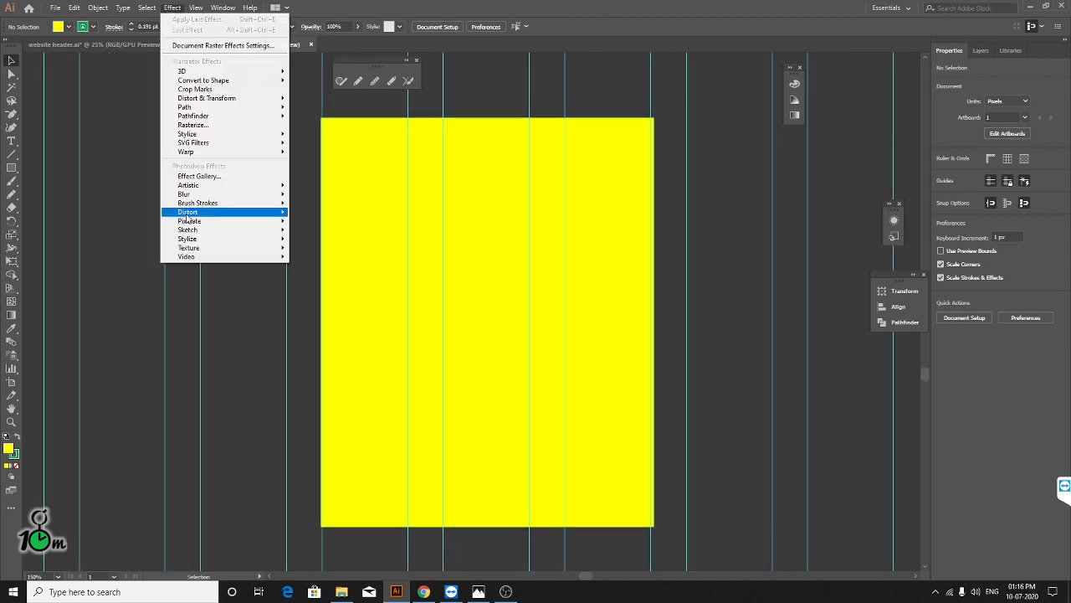
pyautogui.moveTo(201, 221)
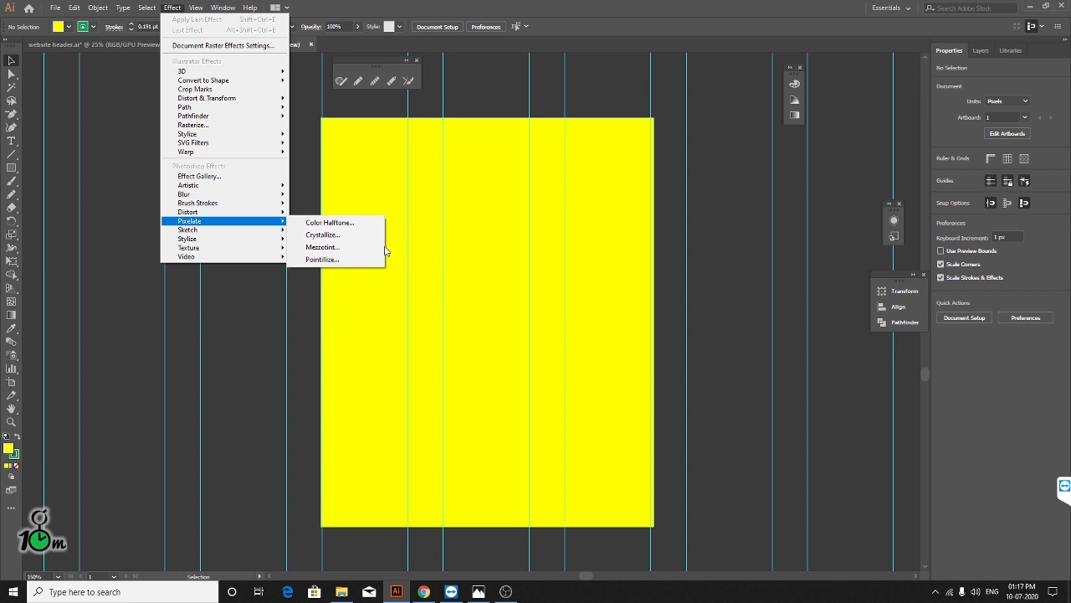
pyautogui.click(456, 7)
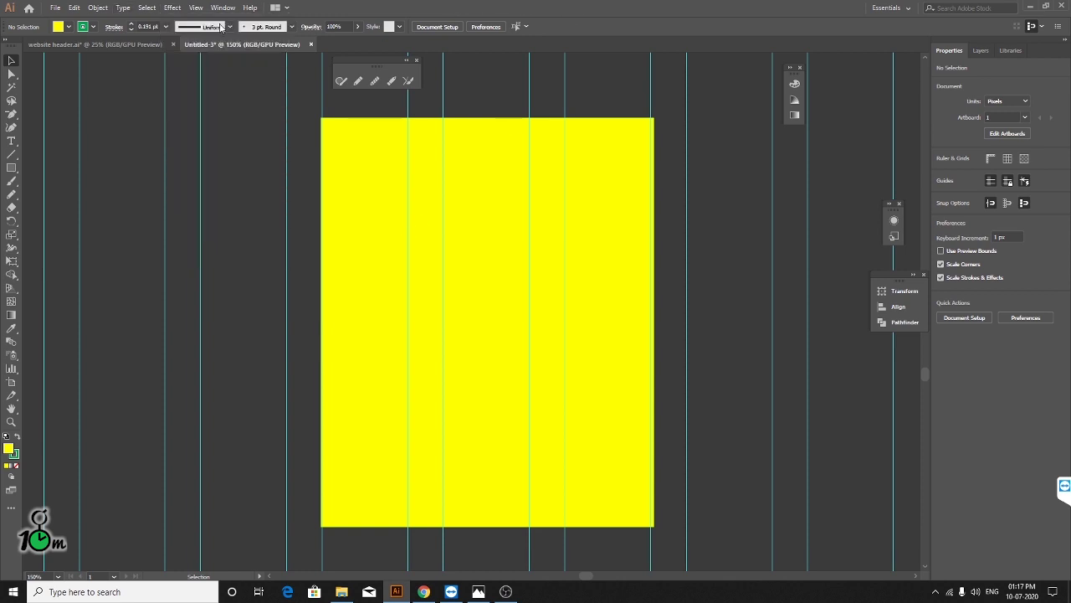
pyautogui.click(173, 11)
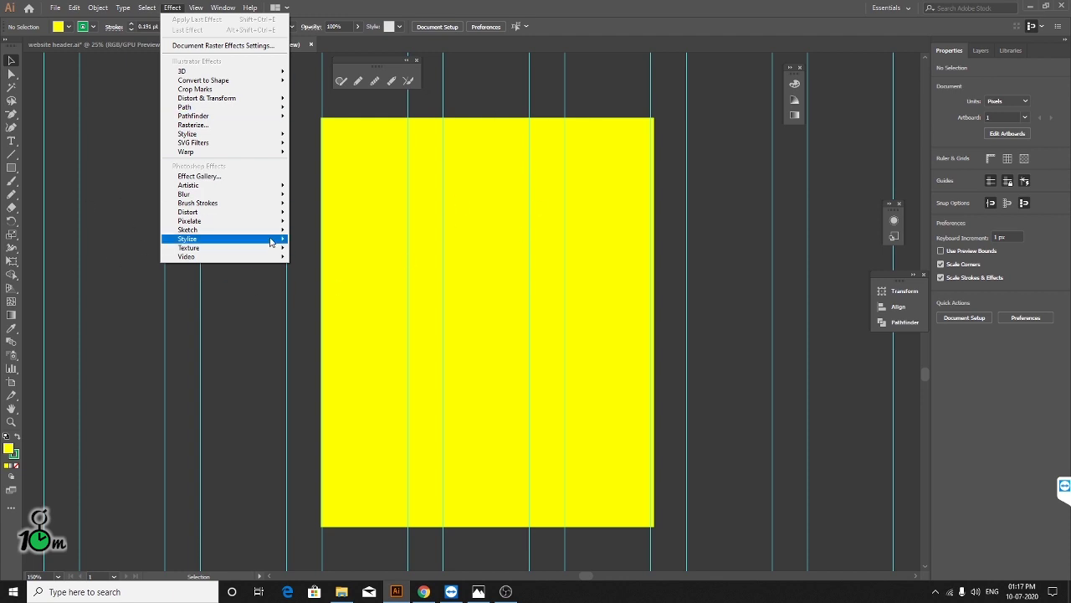
pyautogui.click(467, 210)
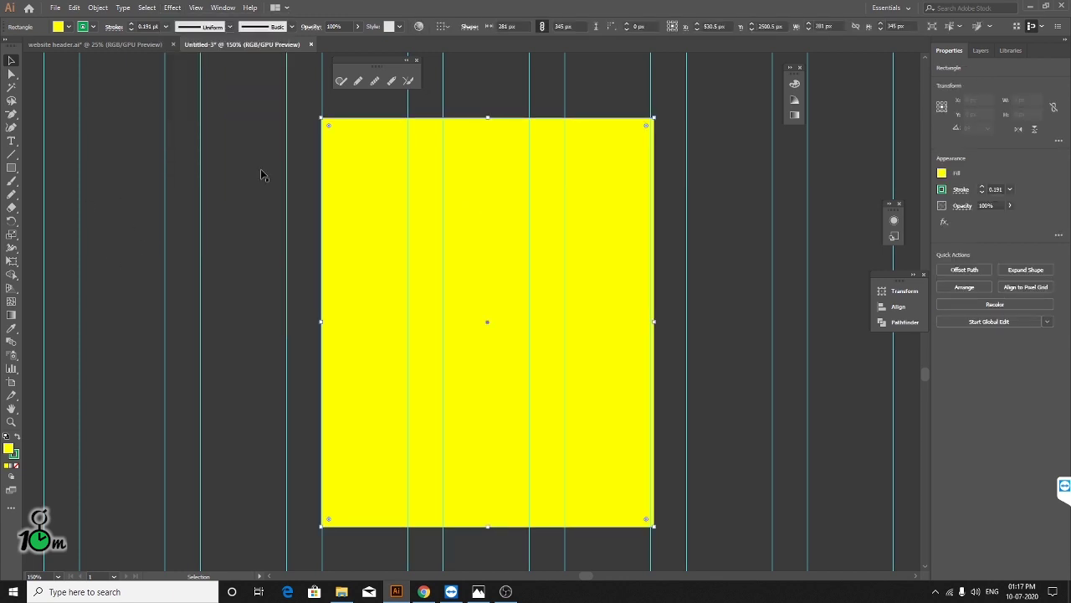
pyautogui.click(172, 8)
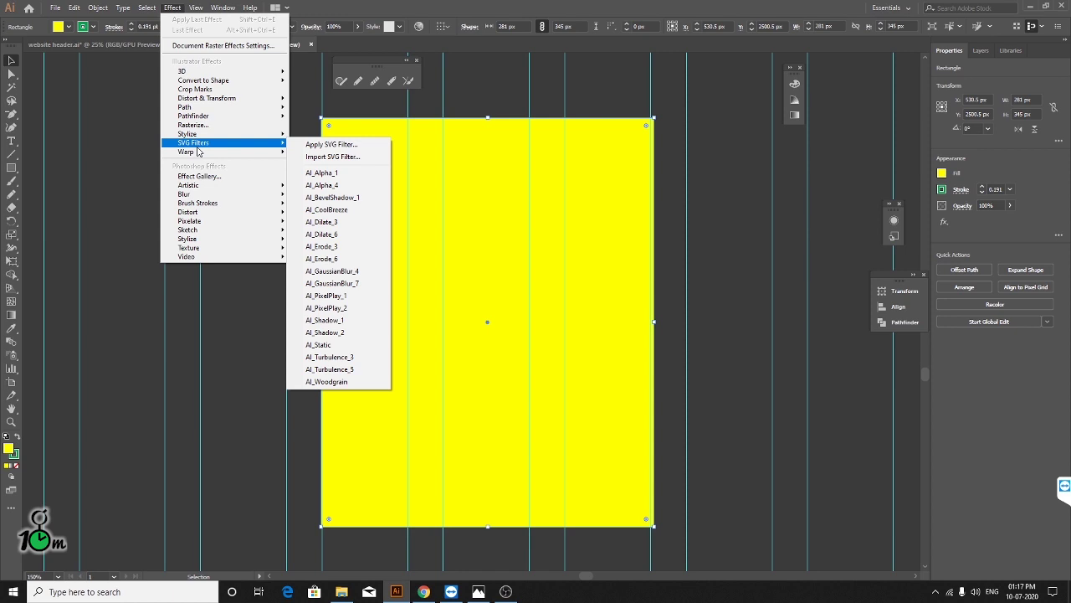
pyautogui.moveTo(187, 134)
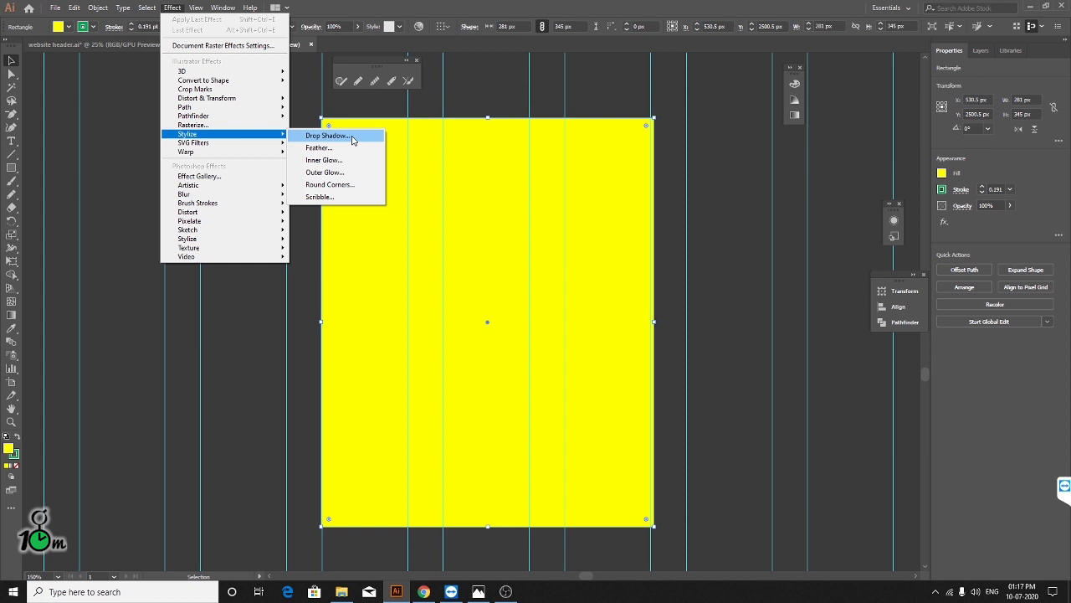
# - Preview a Drop Shadow in Normal mode at 75% opacity, 7 px offsets and 5 px blur
pyautogui.click(353, 137)
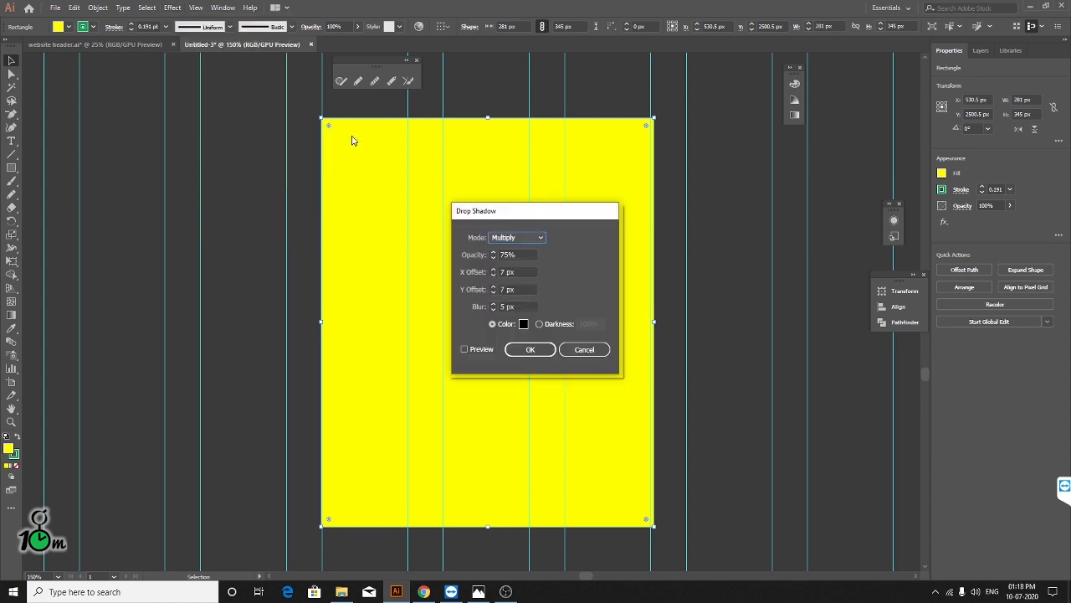
pyautogui.moveTo(505, 215); pyautogui.dragTo(782, 139)
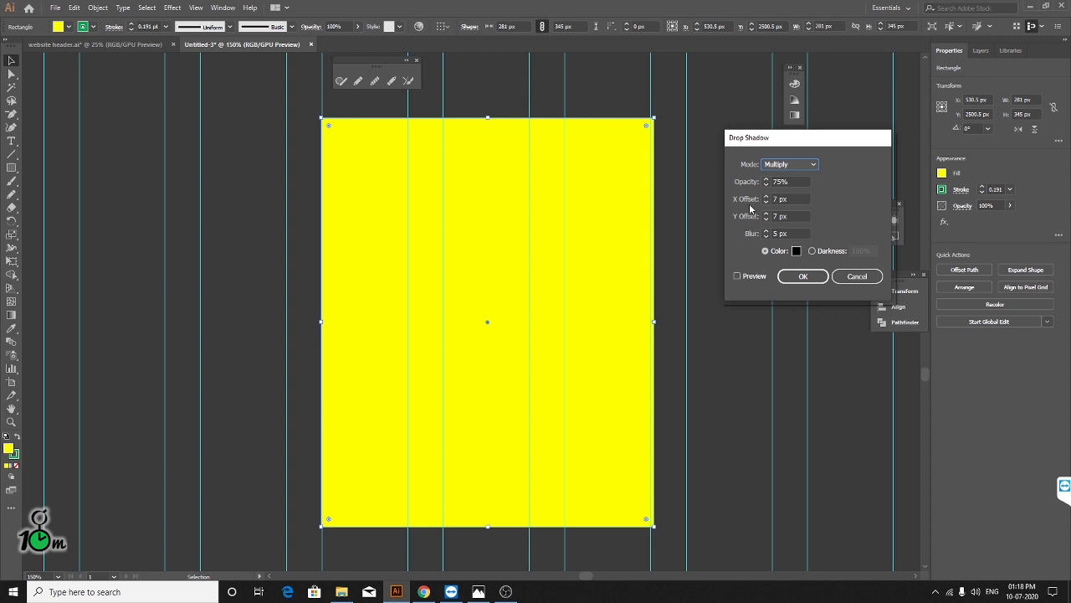
pyautogui.click(737, 277)
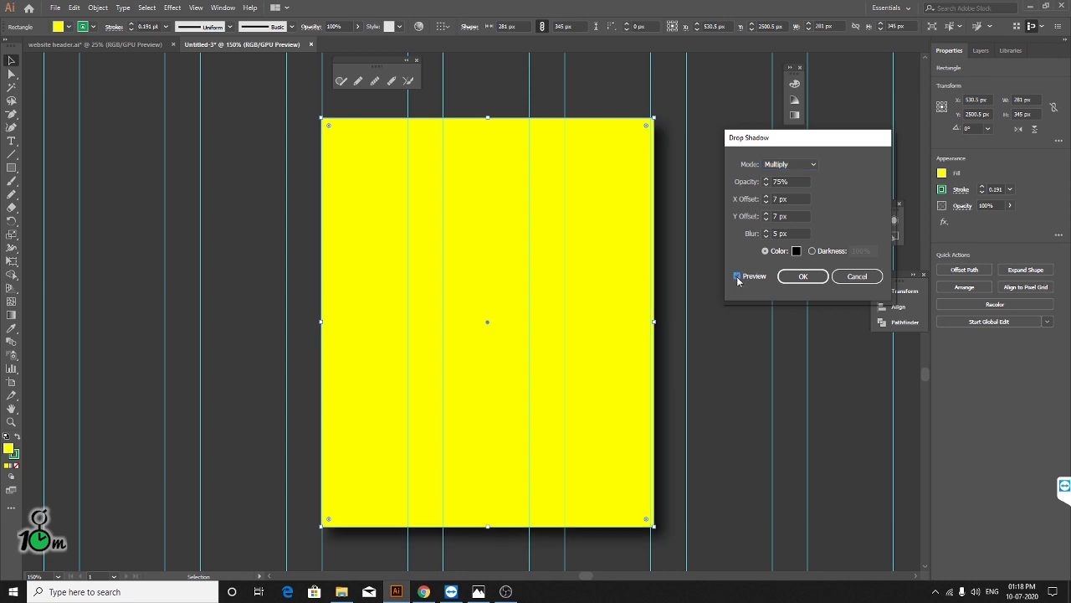
pyautogui.moveTo(805, 139); pyautogui.dragTo(778, 127)
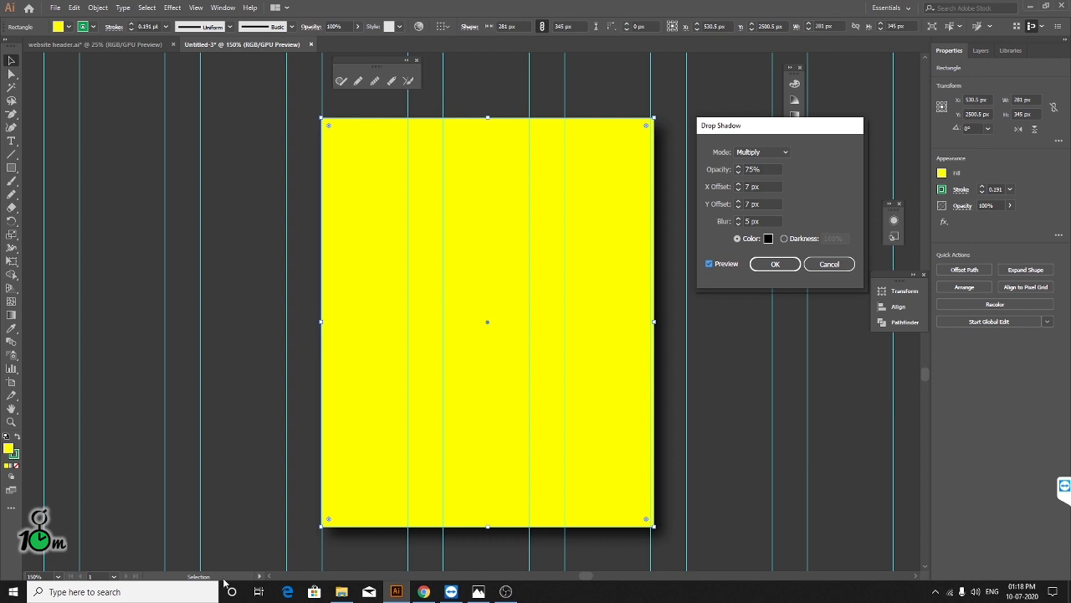
pyautogui.moveTo(741, 135)
pyautogui.mouseDown()
pyautogui.moveTo(918, 277)
pyautogui.moveTo(696, 131)
pyautogui.mouseUp()
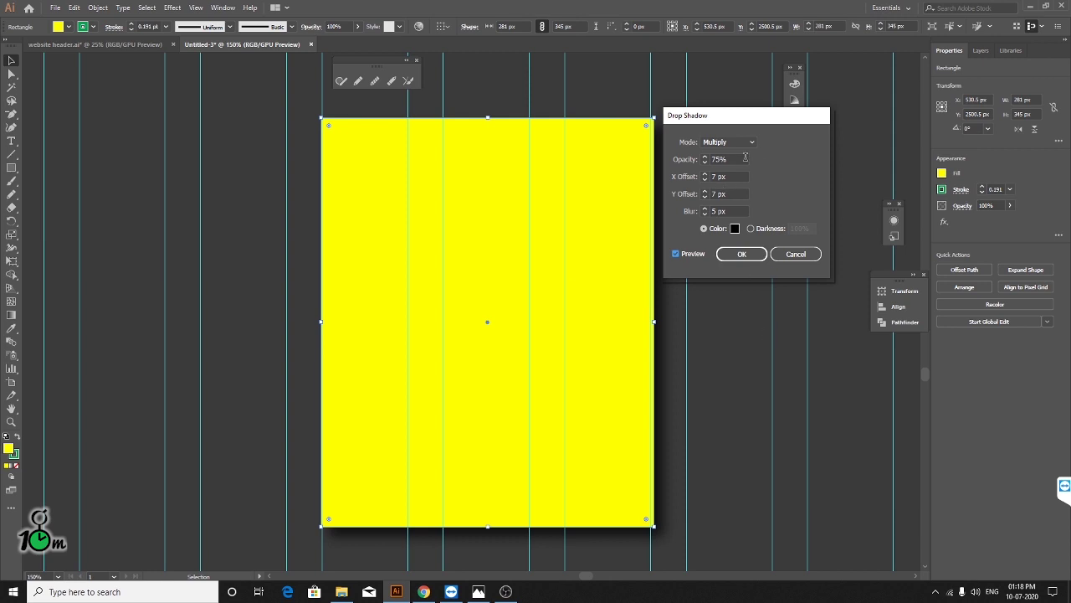
pyautogui.moveTo(721, 117); pyautogui.dragTo(853, 115)
pyautogui.click(868, 140)
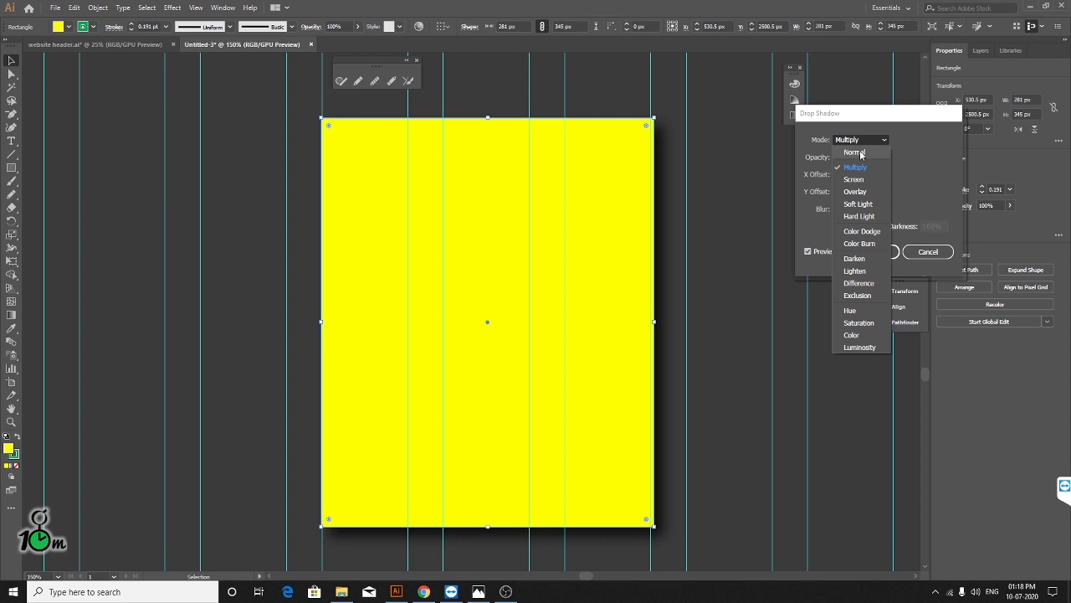
pyautogui.click(864, 153)
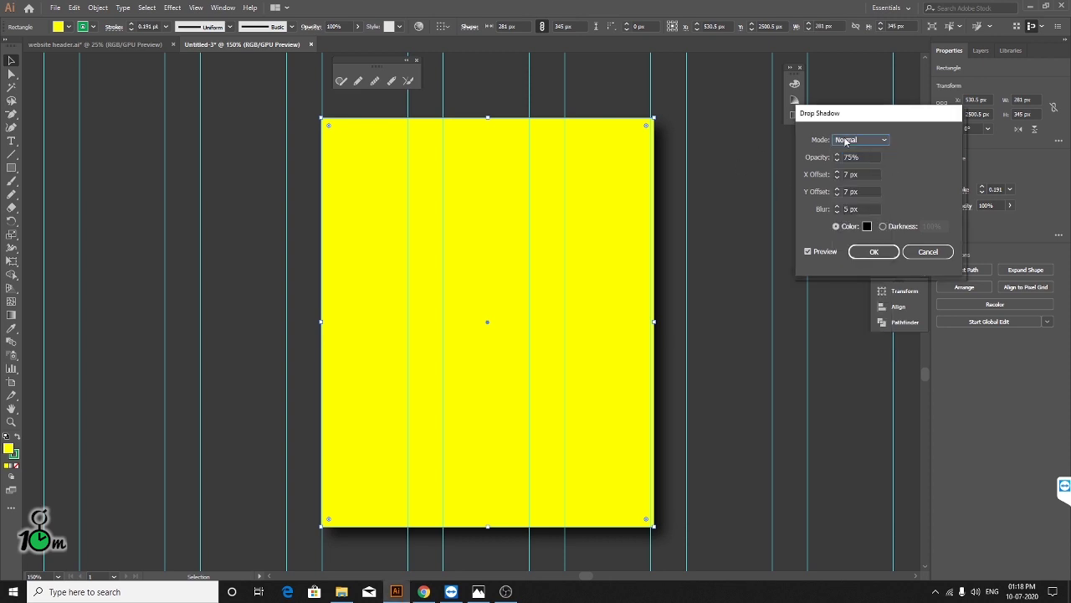
pyautogui.moveTo(818, 114); pyautogui.dragTo(776, 168)
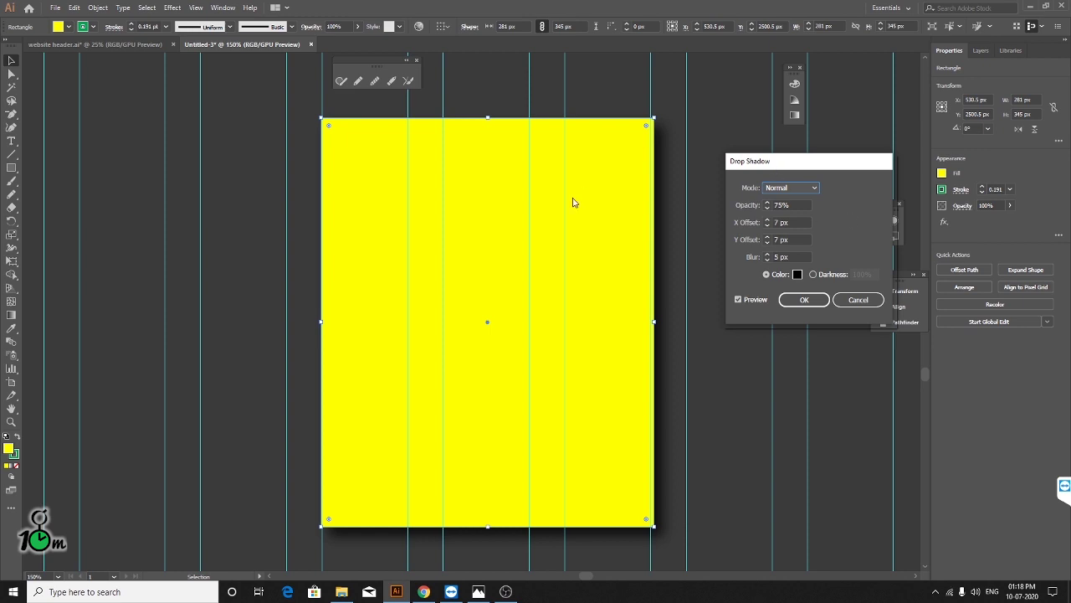
pyautogui.press('Tab')
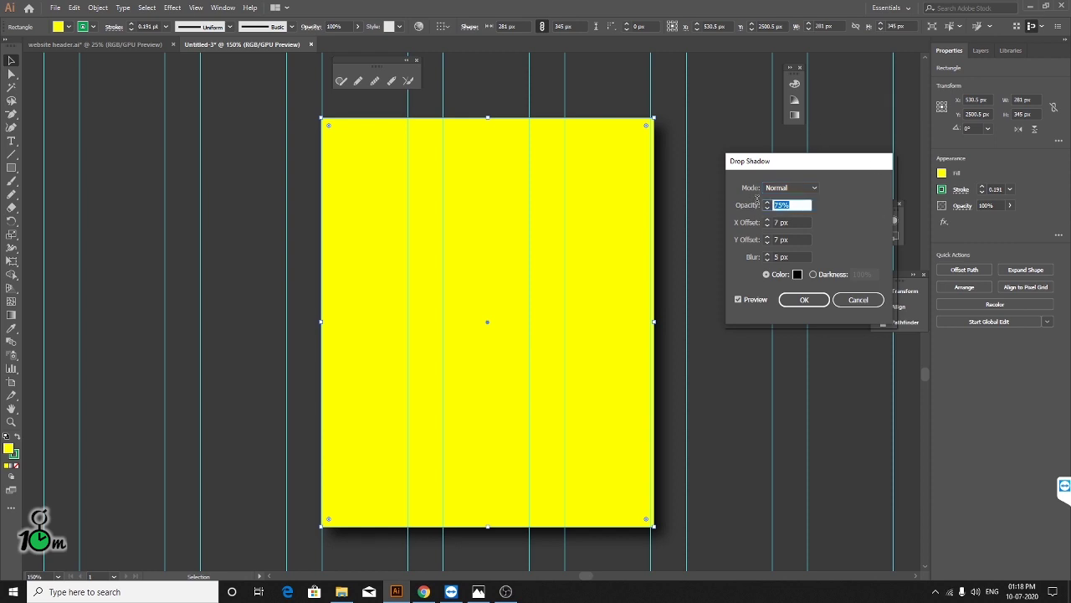
# - Keep the drop shadow blend mode at Normal and glance at its colour without changing it
pyautogui.click(812, 187)
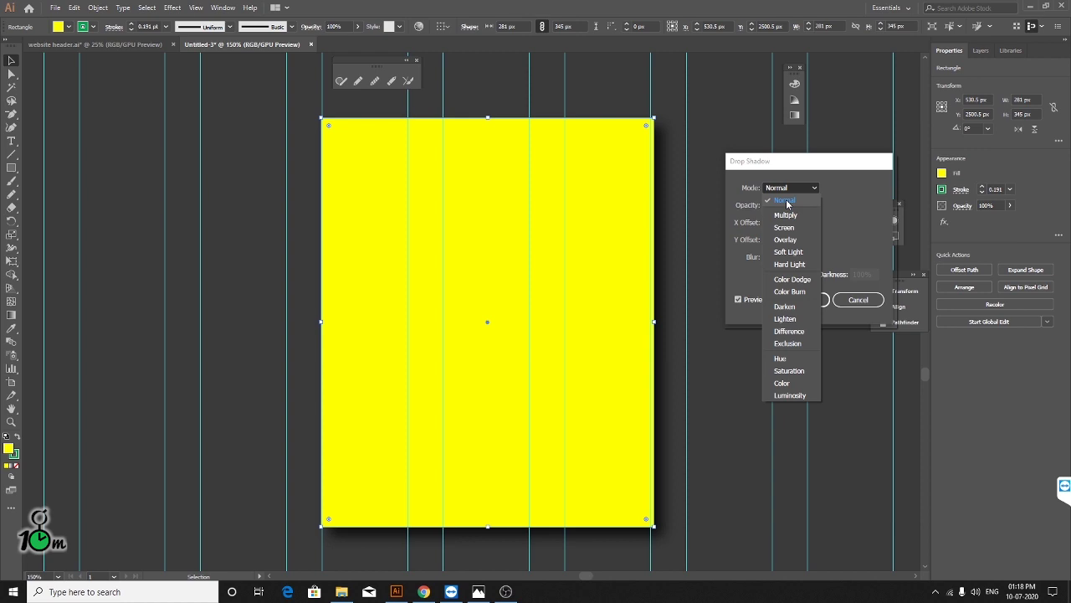
pyautogui.click(787, 202)
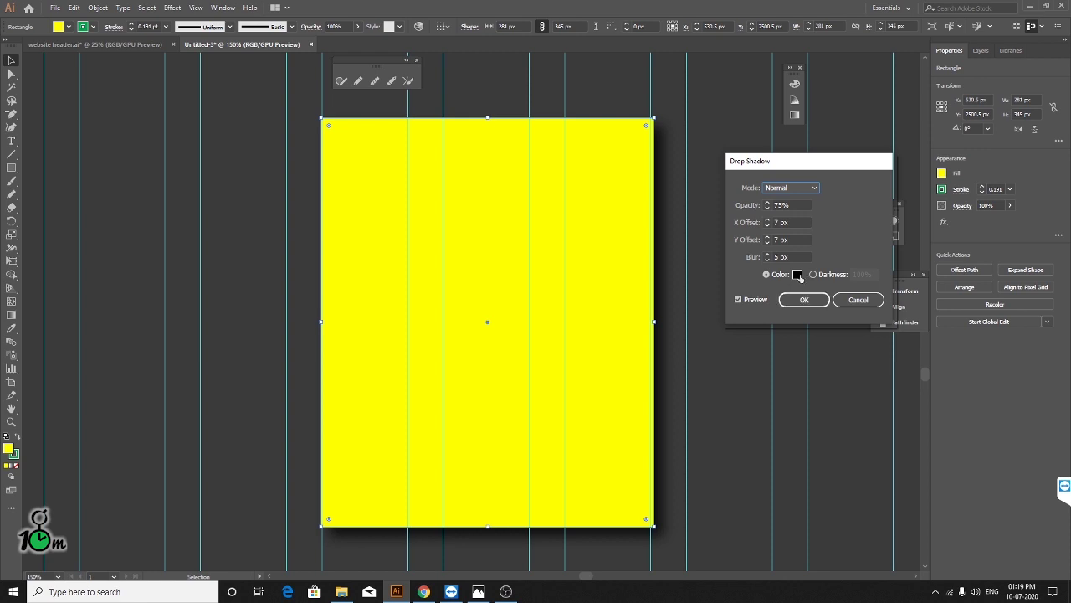
pyautogui.click(798, 275)
pyautogui.click(702, 159)
# - Raise the shadow X offset with the spinner, then set it back to 7 px
pyautogui.click(795, 256)
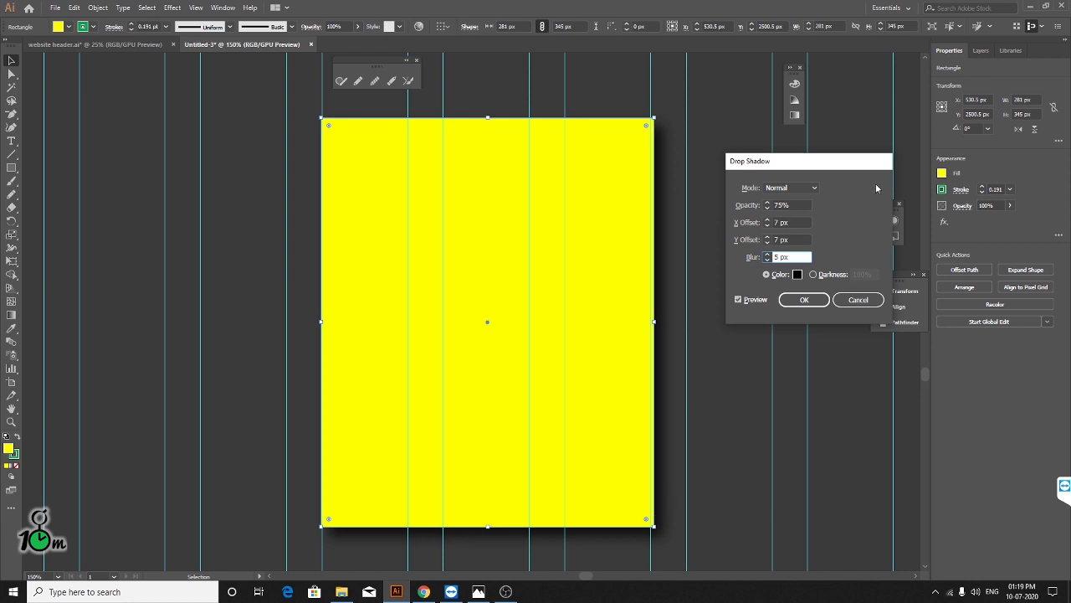
pyautogui.click(795, 238)
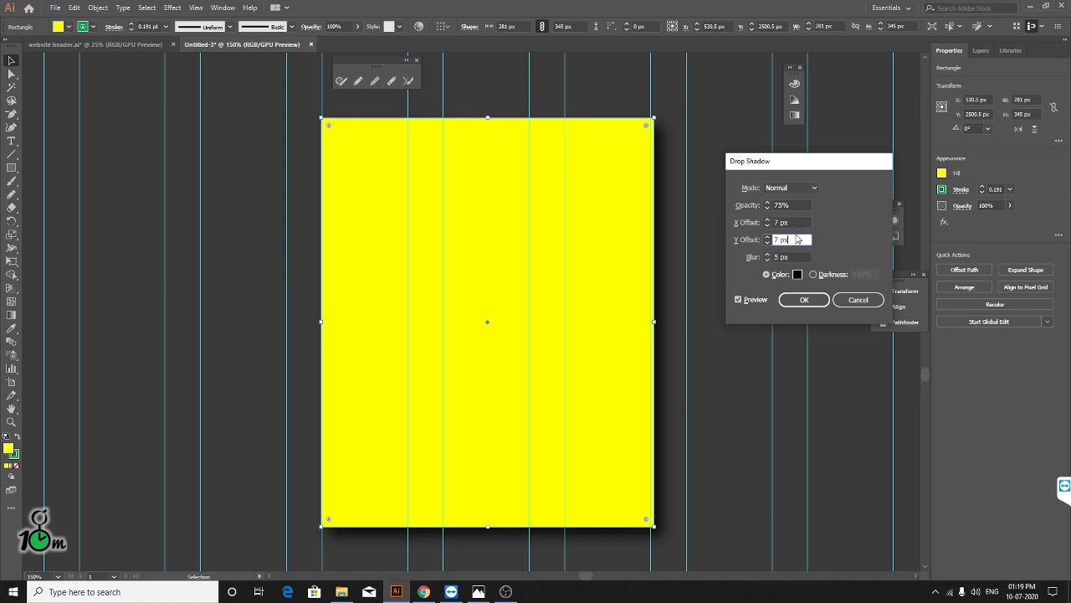
pyautogui.click(801, 221)
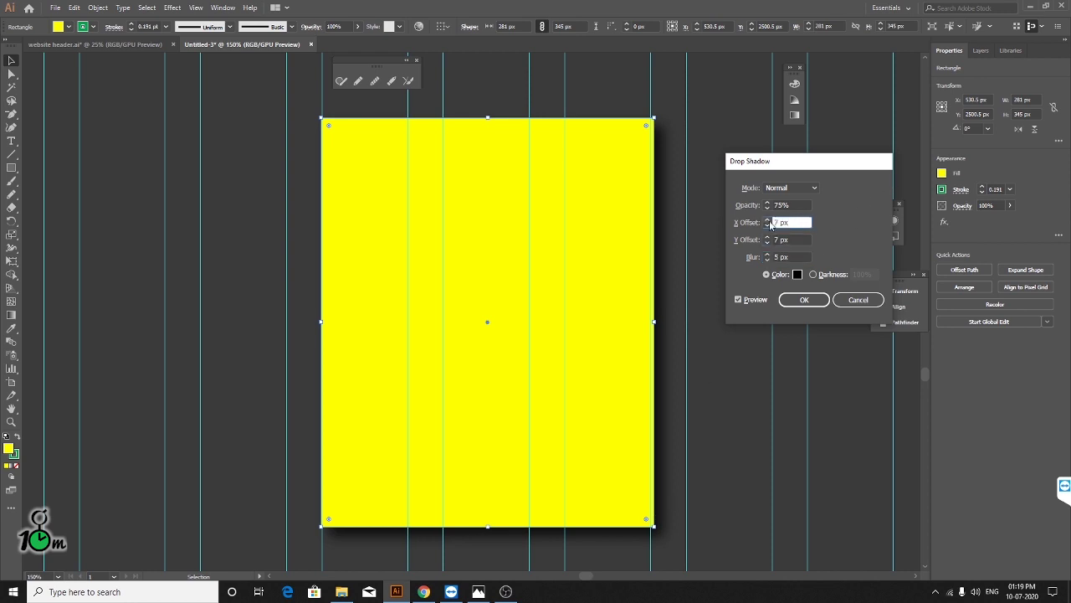
pyautogui.click(769, 219)
pyautogui.click(768, 219)
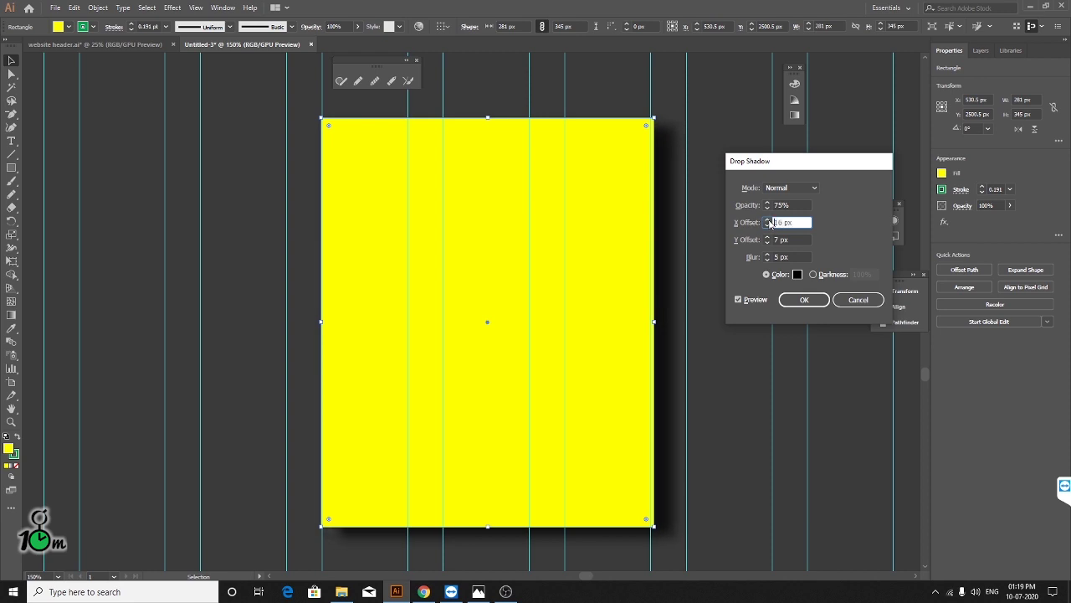
pyautogui.click(768, 219)
pyautogui.click(768, 220)
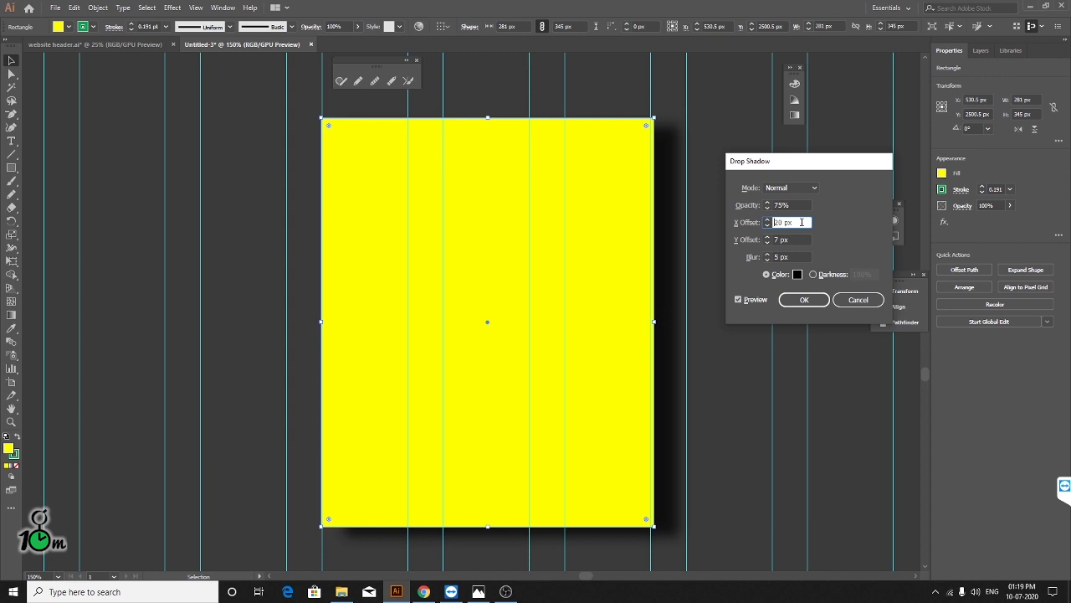
pyautogui.moveTo(801, 222); pyautogui.dragTo(591, 222)
pyautogui.write('7')
pyautogui.click(801, 240)
# - Move the Drop Shadow dialog aside and briefly try a darkness-based shadow tone
pyautogui.click(797, 276)
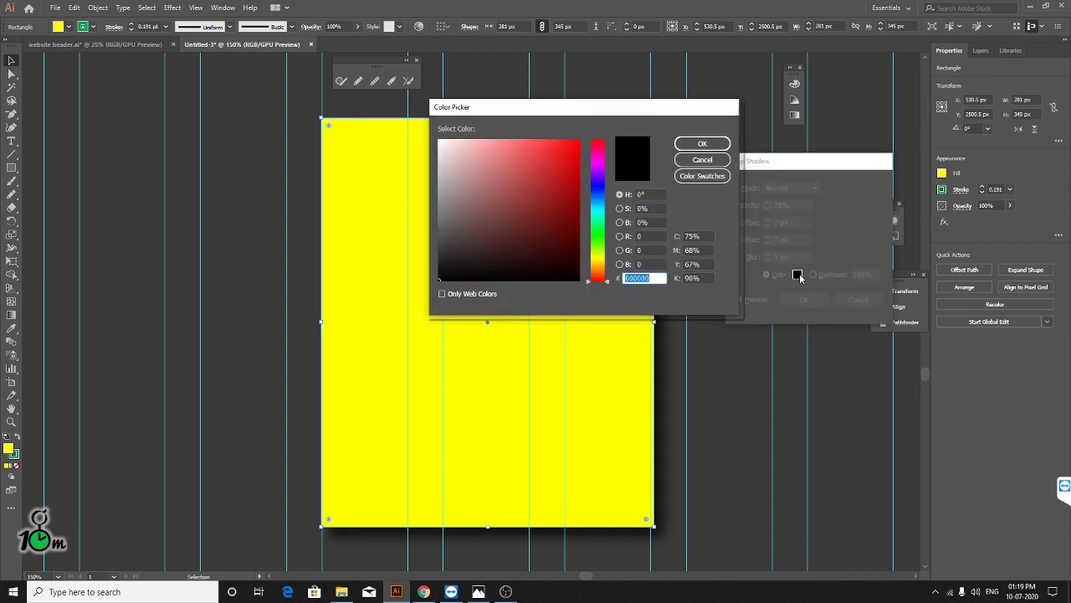
pyautogui.click(702, 160)
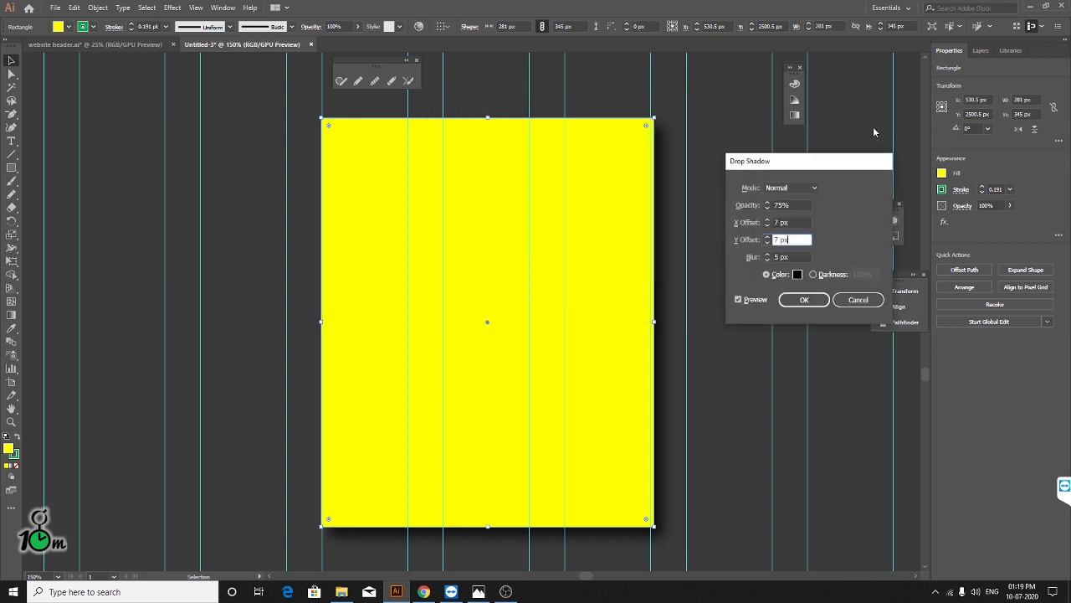
pyautogui.moveTo(815, 160); pyautogui.dragTo(765, 82)
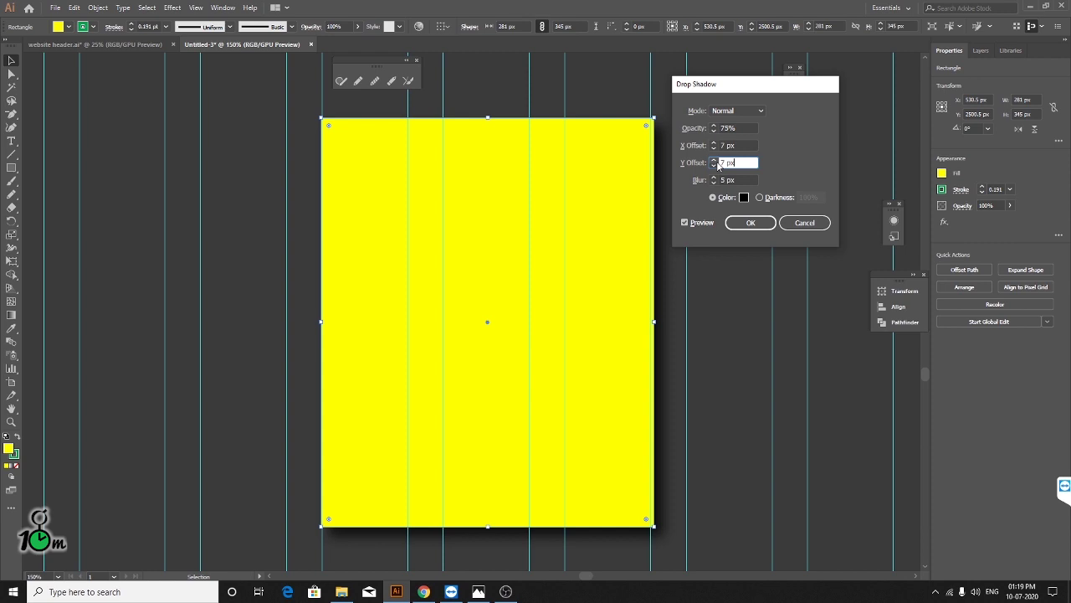
pyautogui.moveTo(709, 85); pyautogui.dragTo(717, 124)
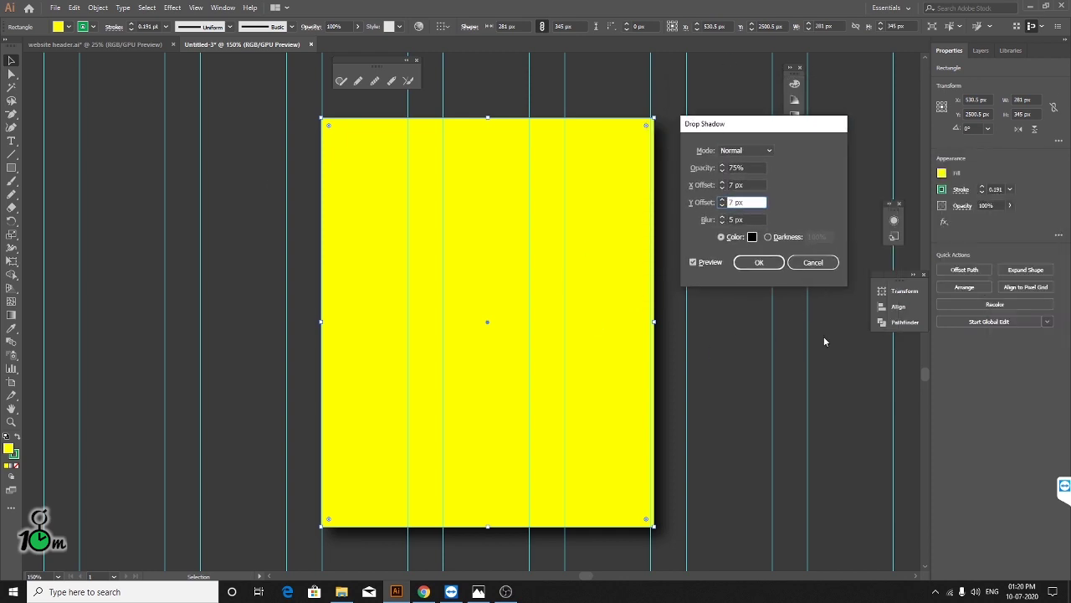
pyautogui.click(761, 264)
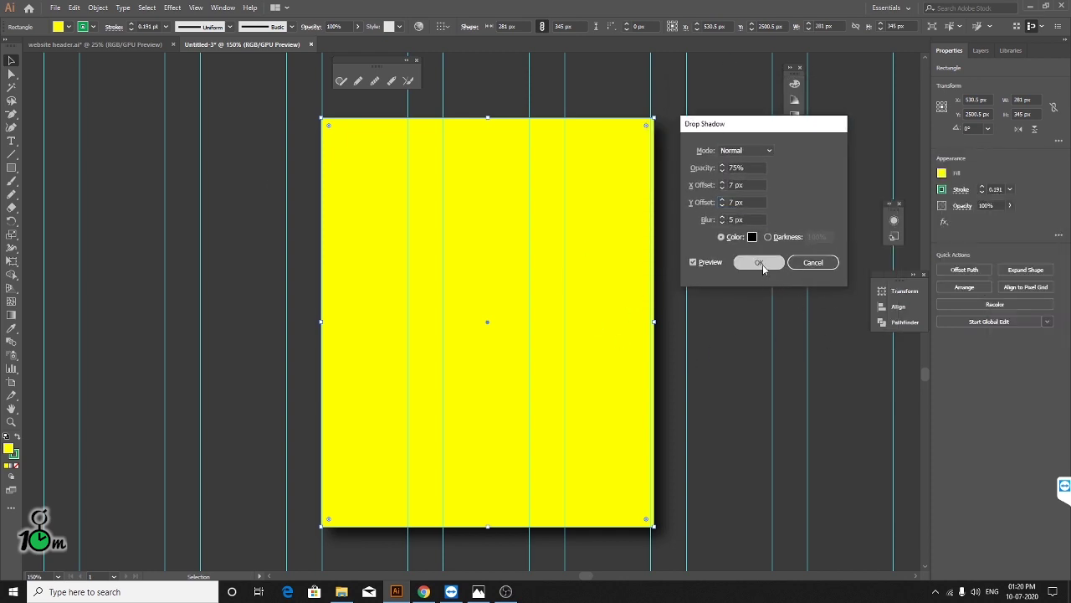
pyautogui.click(769, 237)
pyautogui.click(721, 237)
# - Set the shadow colour to red F22727 and apply the drop shadow to the yellow block
pyautogui.click(752, 237)
pyautogui.click(524, 192)
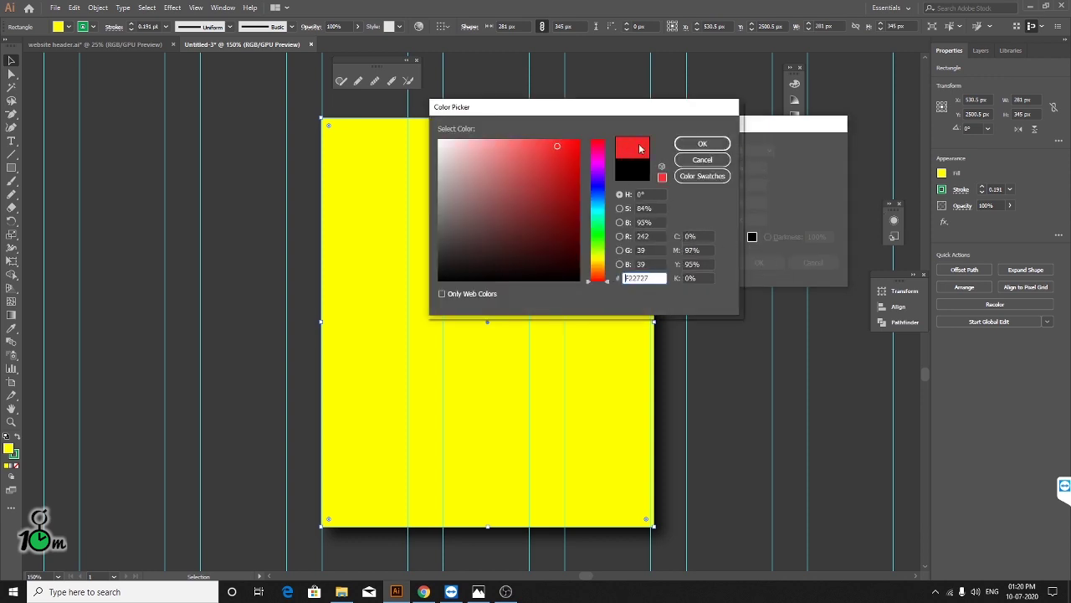
pyautogui.click(707, 144)
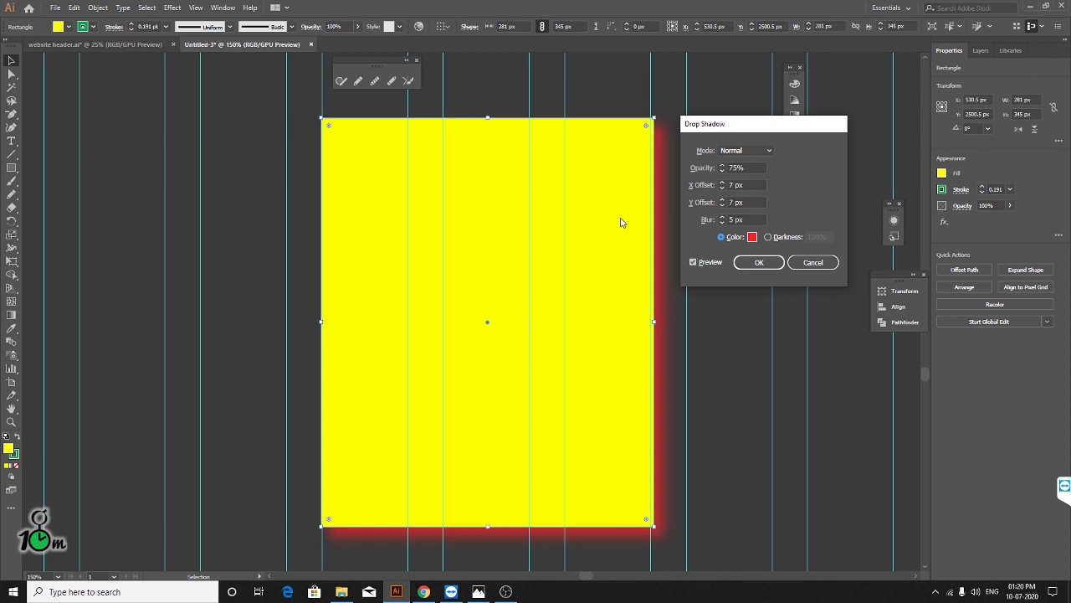
pyautogui.moveTo(729, 132); pyautogui.dragTo(755, 64)
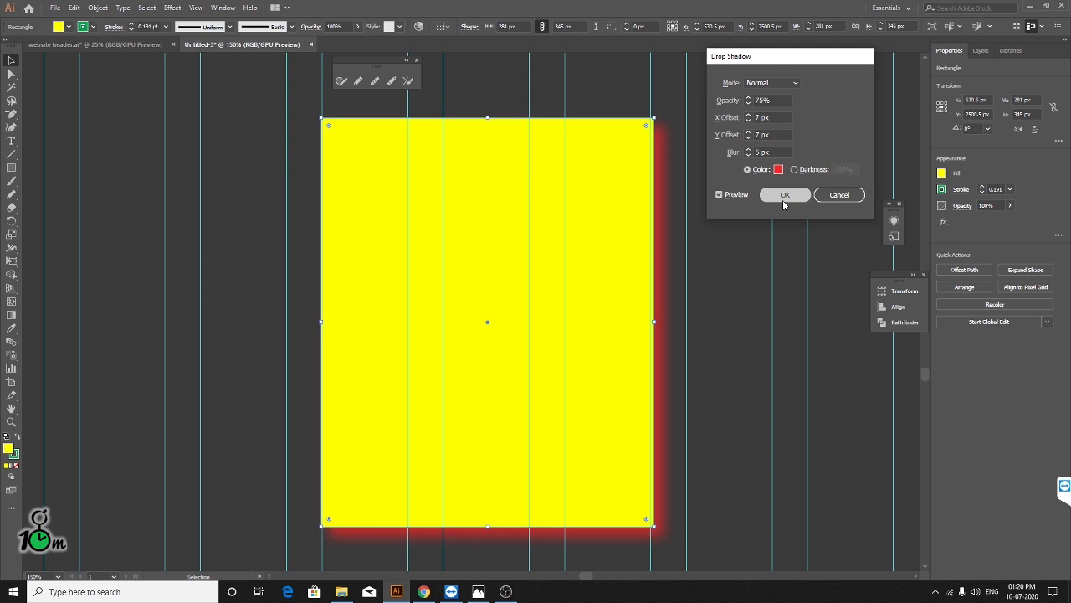
pyautogui.click(783, 199)
pyautogui.click(681, 377)
# - Duplicate the third top yellow block straight down beside the shadowed block
pyautogui.scroll(-2, 712, 311)
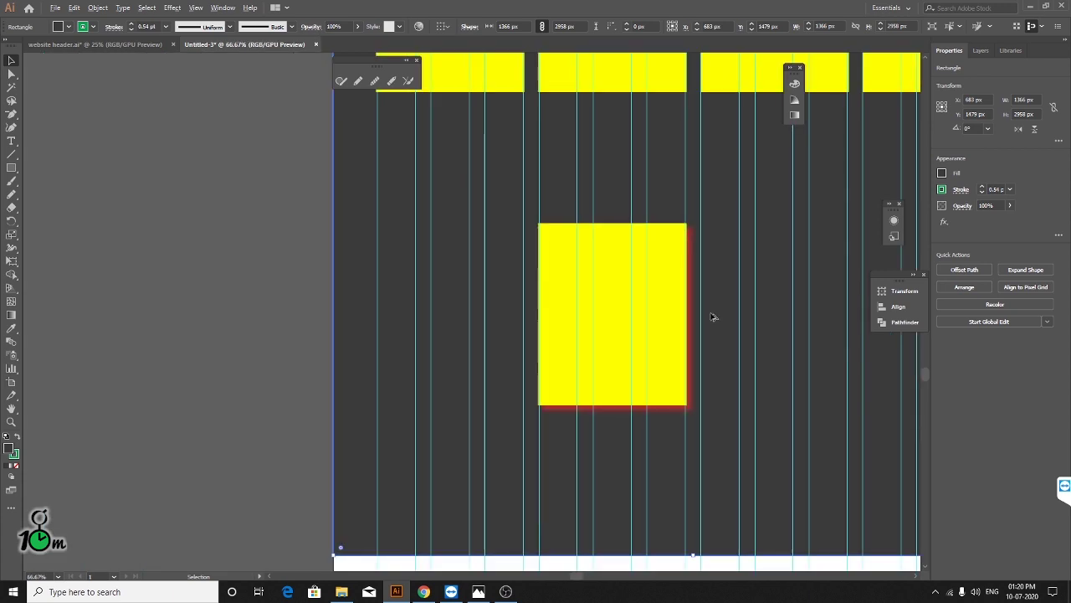
pyautogui.moveTo(725, 242)
pyautogui.mouseDown()
pyautogui.moveTo(614, 297)
pyautogui.moveTo(419, 326)
pyautogui.mouseUp()
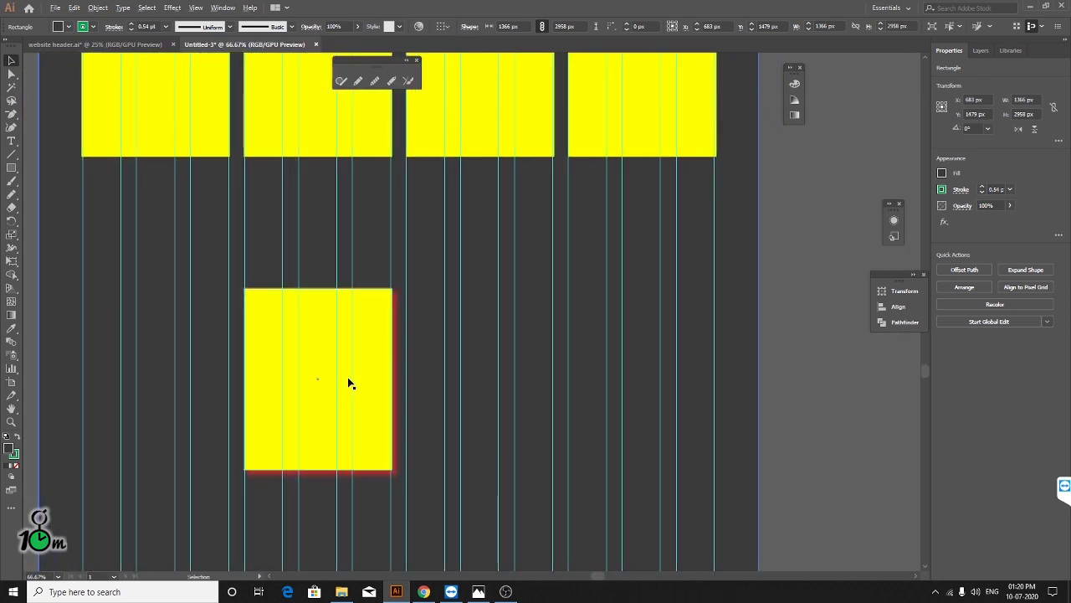
pyautogui.click(325, 357)
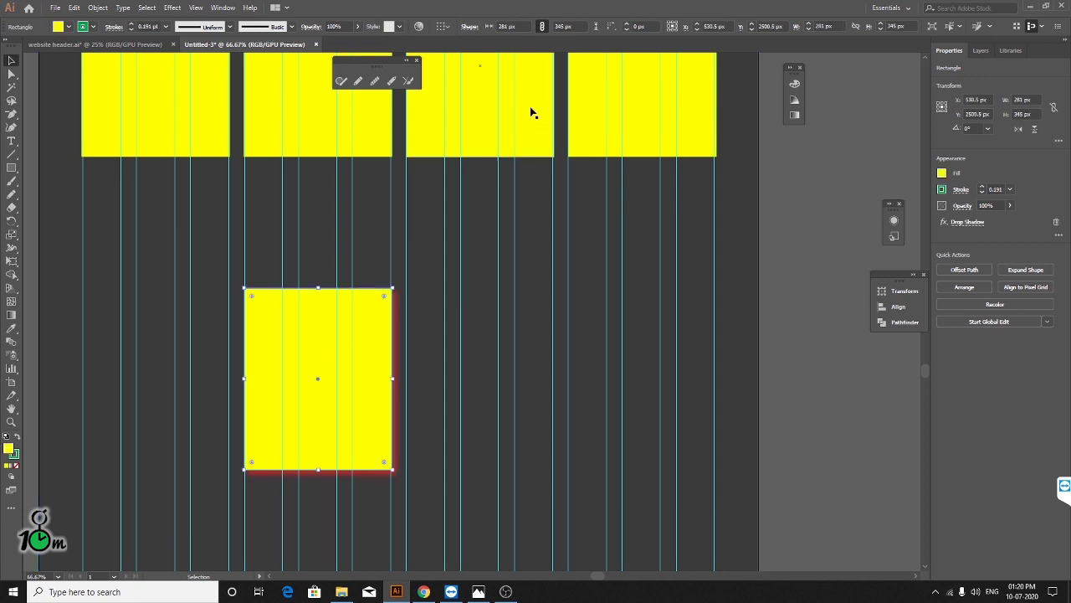
pyautogui.moveTo(492, 88); pyautogui.dragTo(512, 391)
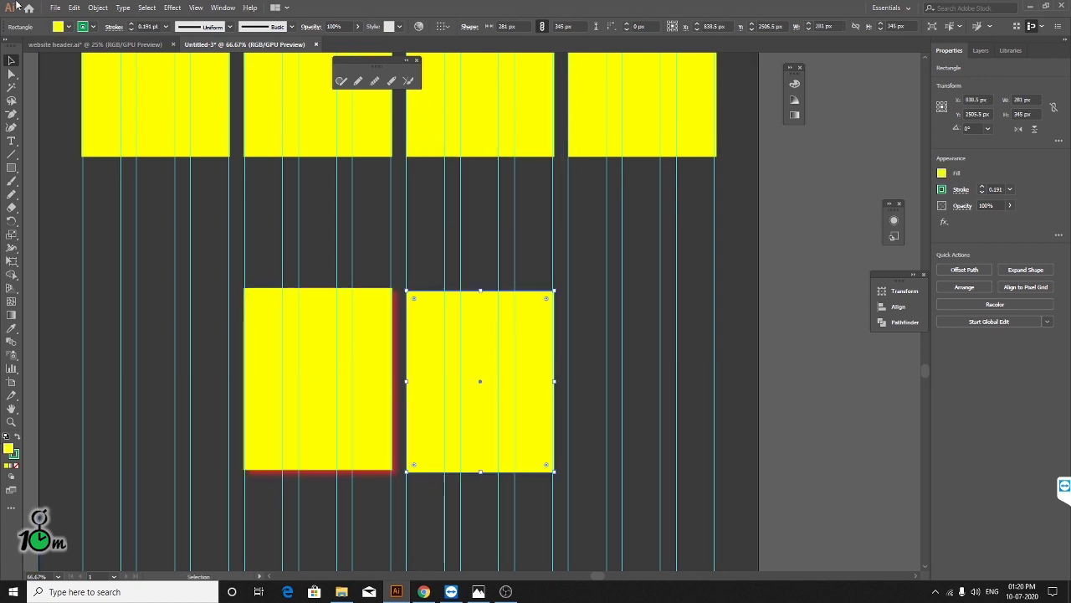
# - Preview a Feather effect at 30 then 40 px radius, then cancel it
pyautogui.click(171, 7)
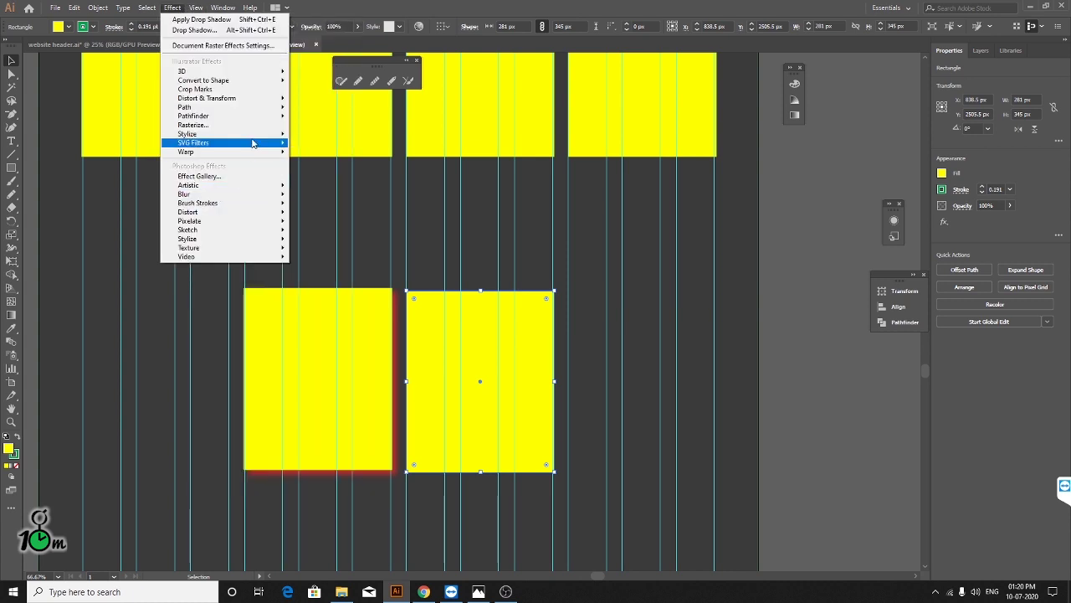
pyautogui.moveTo(188, 134)
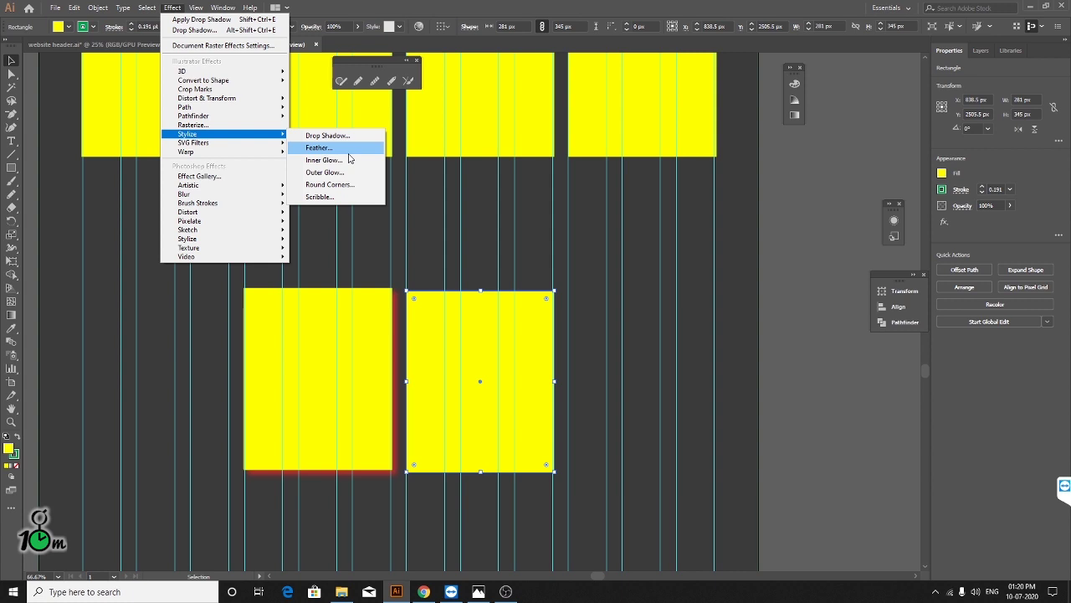
pyautogui.click(327, 147)
pyautogui.click(463, 304)
pyautogui.moveTo(534, 260); pyautogui.dragTo(765, 256)
pyautogui.doubleClick(745, 281)
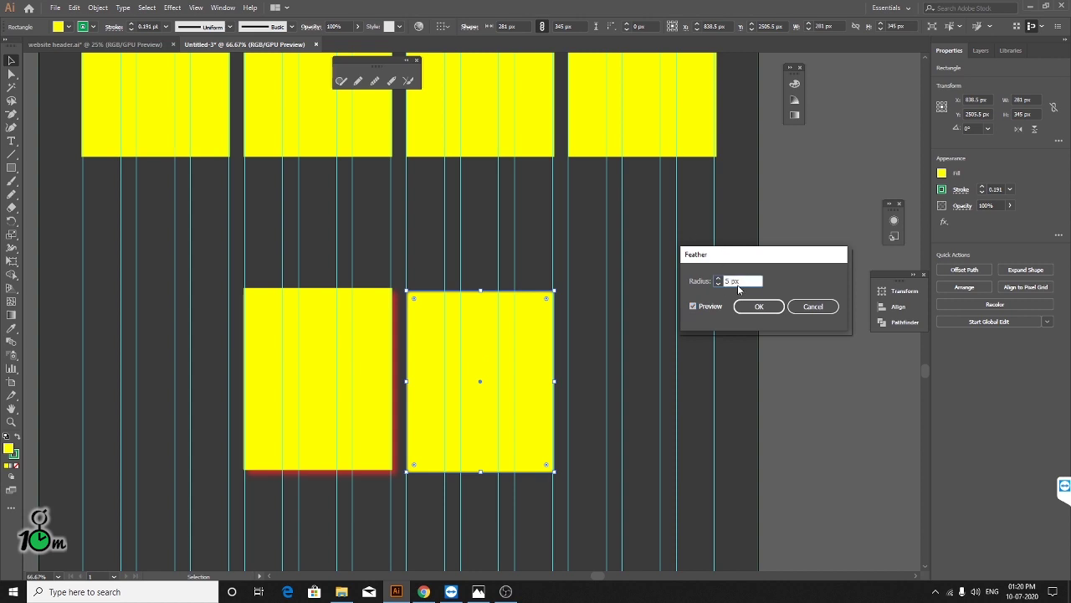
pyautogui.write('30')
pyautogui.press('Tab')
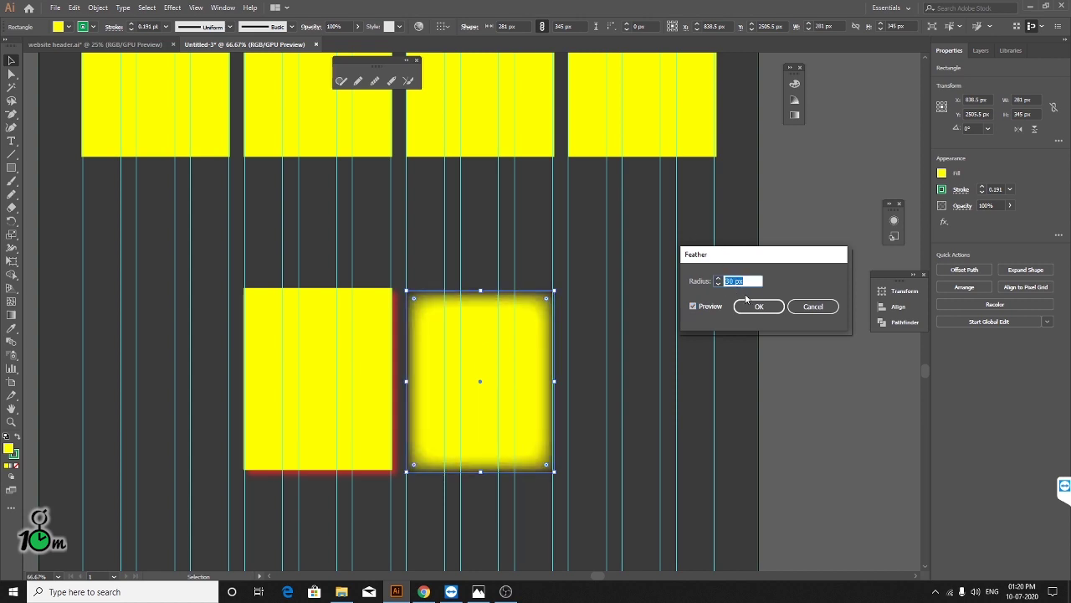
pyautogui.write('40')
pyautogui.press('Tab')
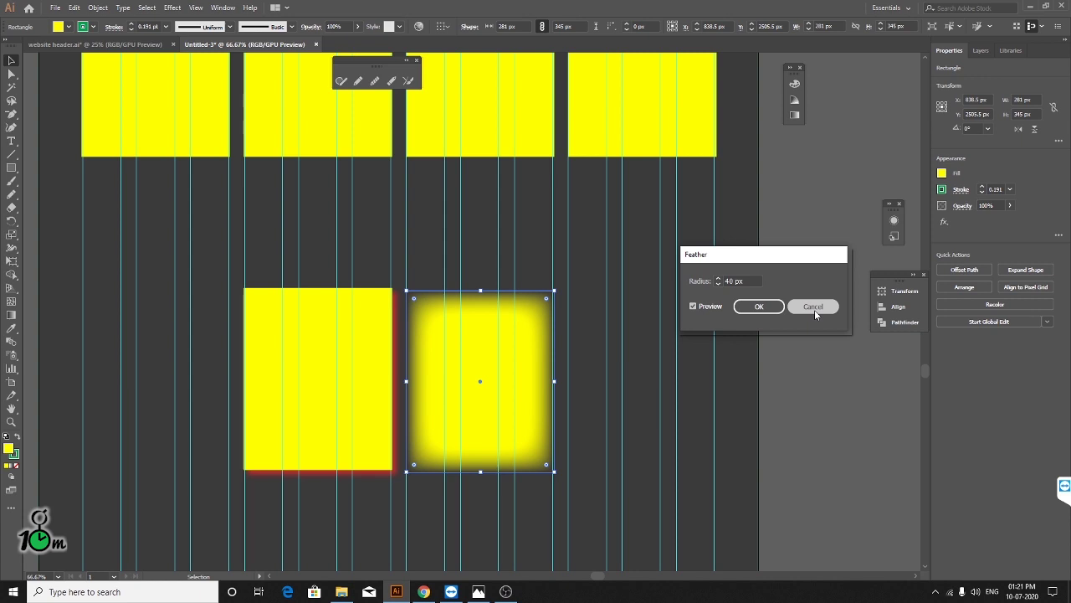
pyautogui.click(815, 306)
pyautogui.click(171, 8)
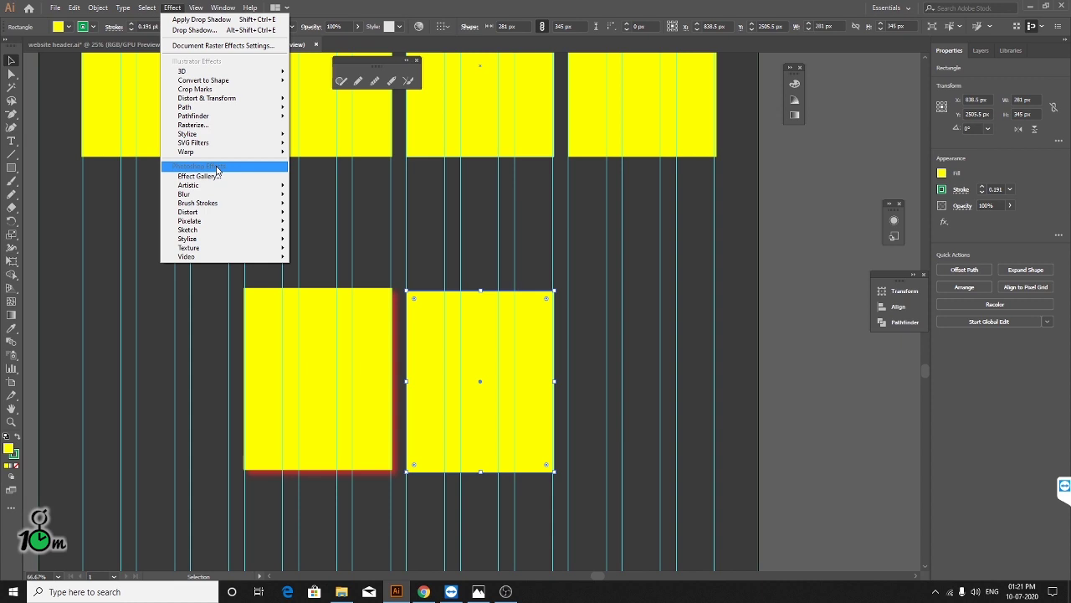
pyautogui.moveTo(188, 134)
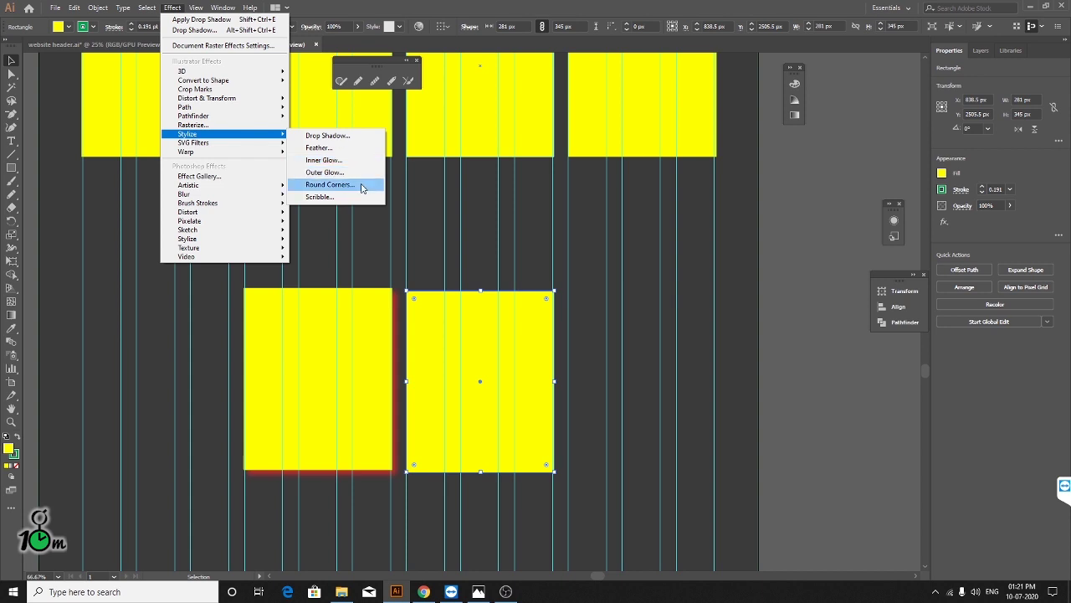
pyautogui.click(365, 186)
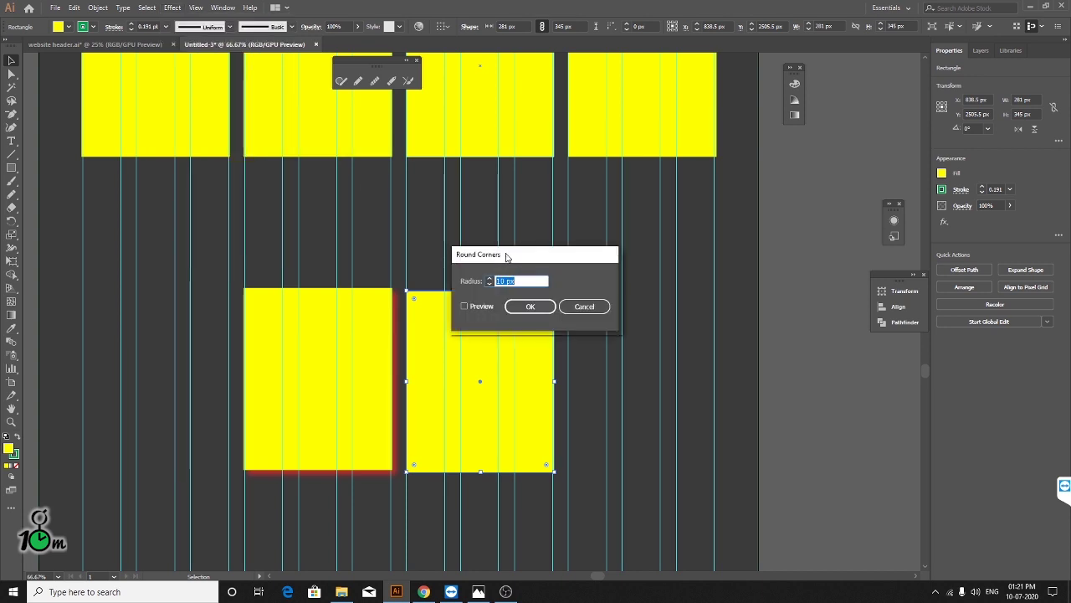
pyautogui.moveTo(508, 253); pyautogui.dragTo(760, 208)
pyautogui.click(713, 262)
pyautogui.click(713, 263)
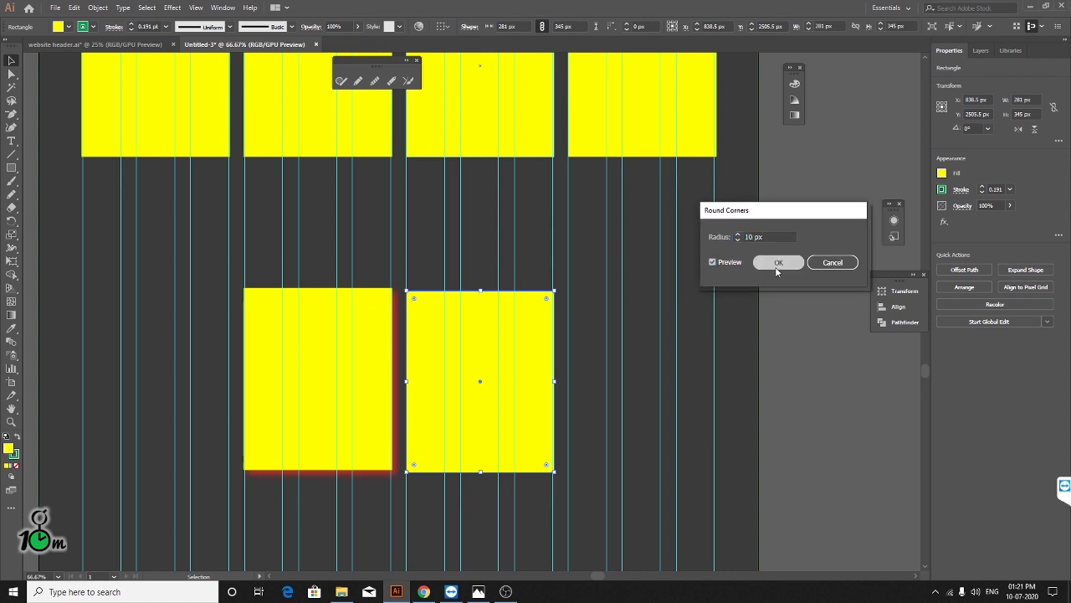
pyautogui.click(778, 262)
pyautogui.scroll(3, 561, 297)
pyautogui.scroll(1, 561, 301)
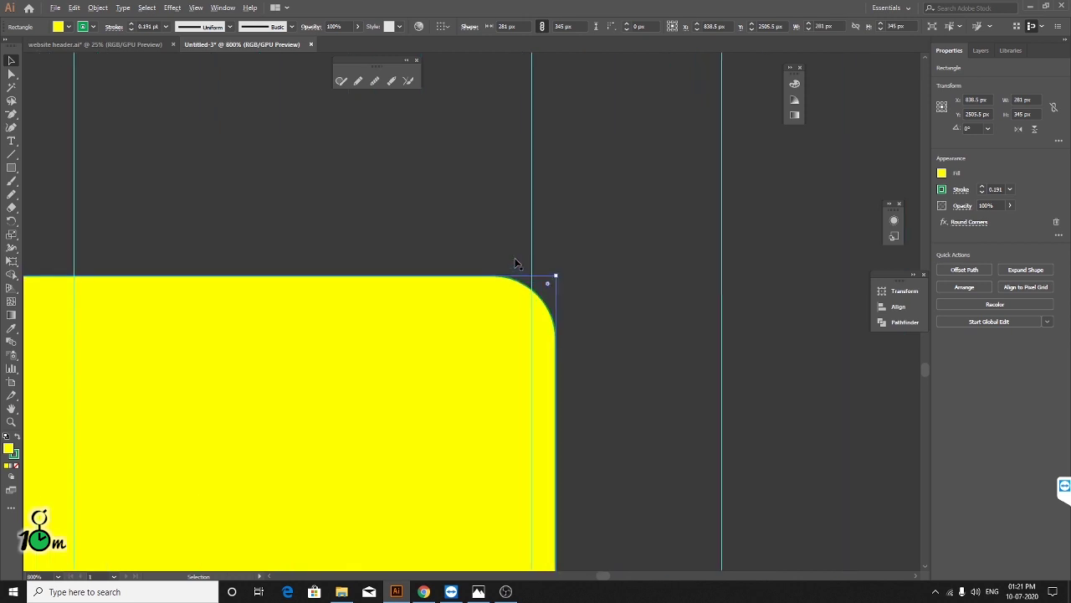
pyautogui.scroll(-4, 560, 301)
pyautogui.scroll(-3, 575, 321)
pyautogui.scroll(3, 575, 321)
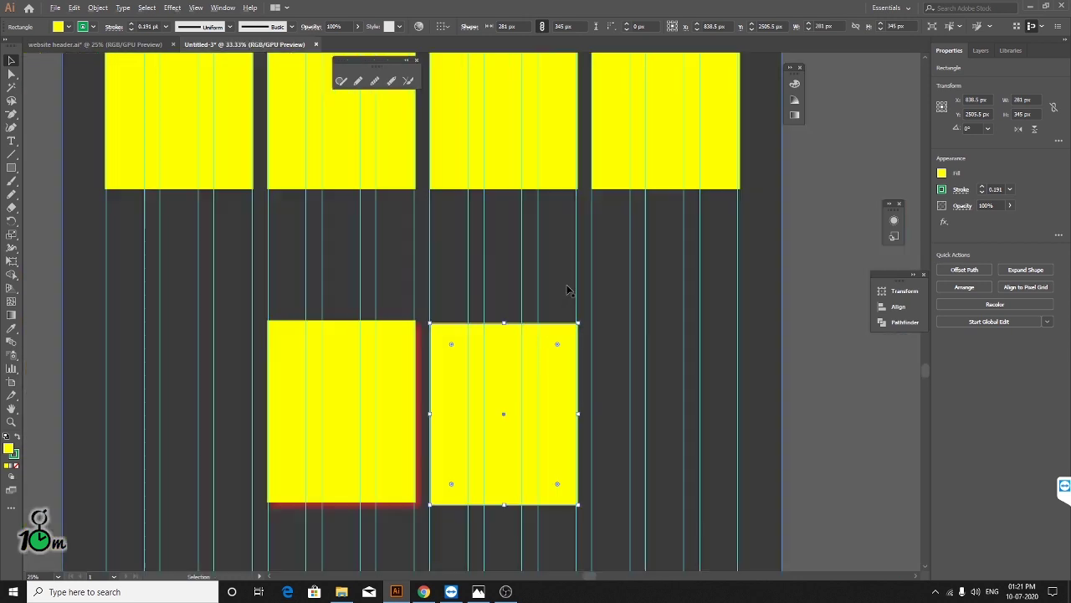
pyautogui.scroll(2, 569, 293)
pyautogui.scroll(1, 490, 370)
pyautogui.scroll(-1, 617, 330)
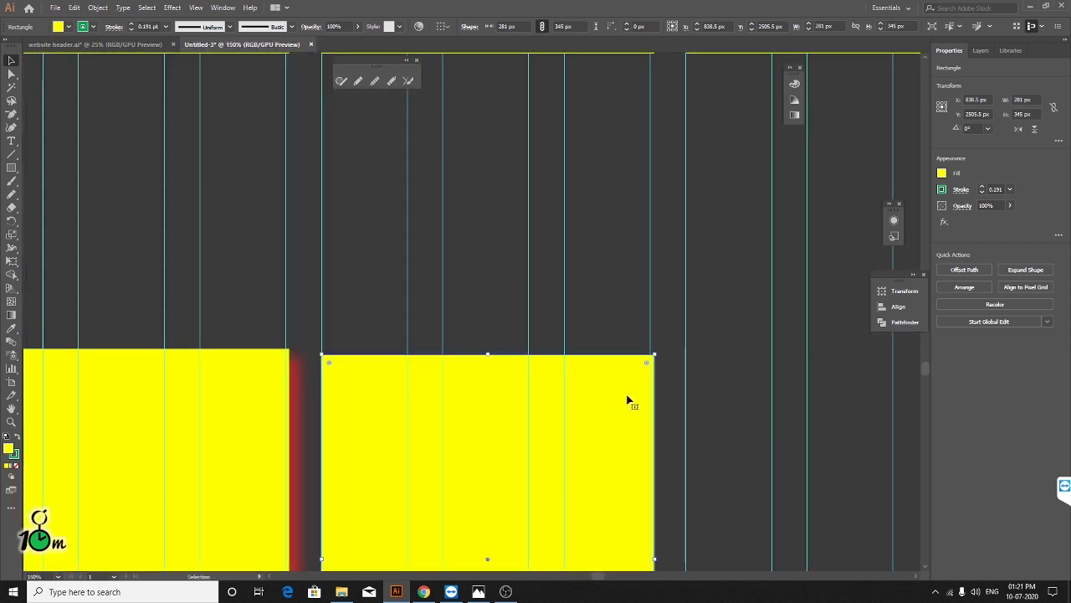
pyautogui.click(171, 9)
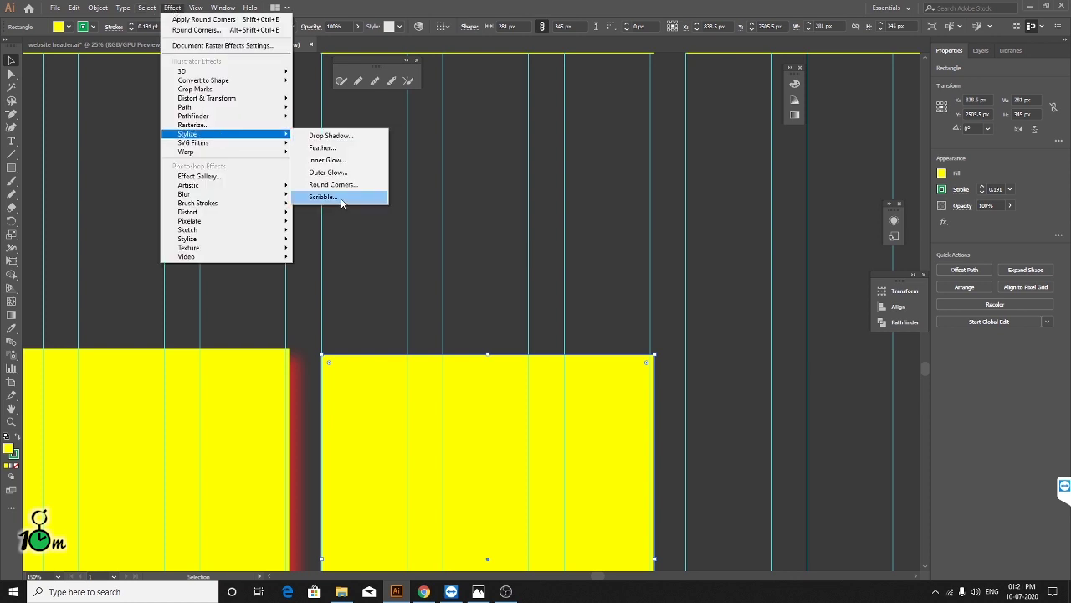
pyautogui.click(339, 196)
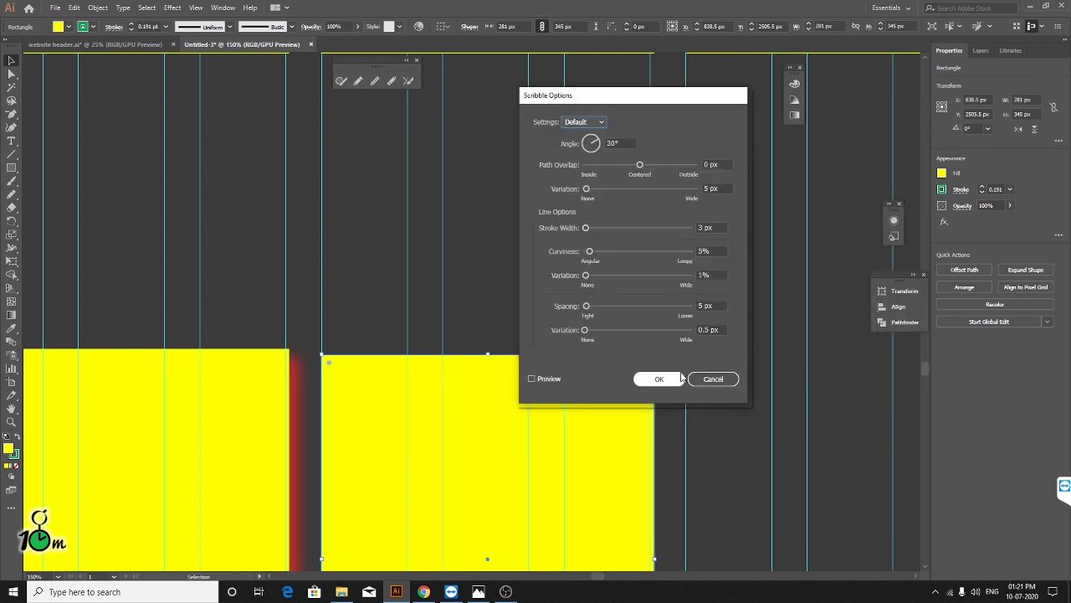
pyautogui.click(541, 378)
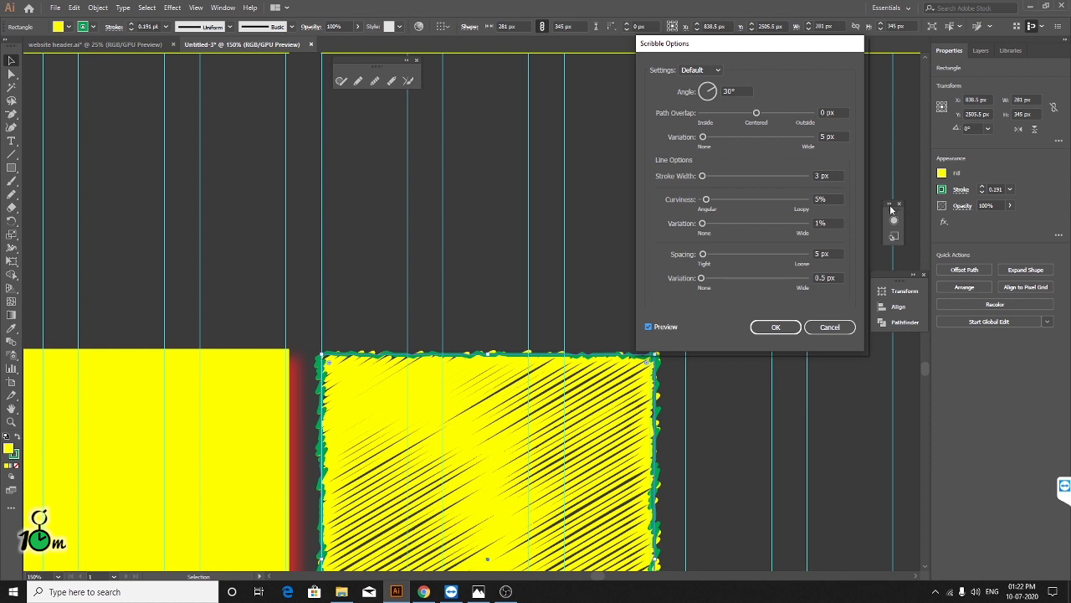
pyautogui.moveTo(712, 52); pyautogui.dragTo(755, 59)
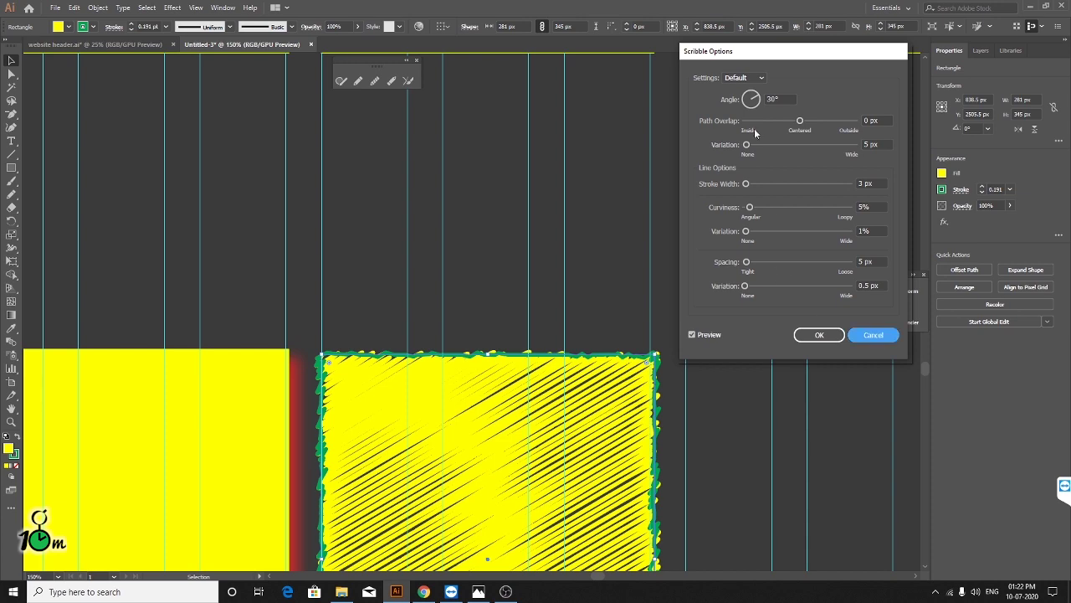
pyautogui.moveTo(801, 125)
pyautogui.mouseDown()
pyautogui.moveTo(782, 127)
pyautogui.moveTo(805, 132)
pyautogui.mouseUp()
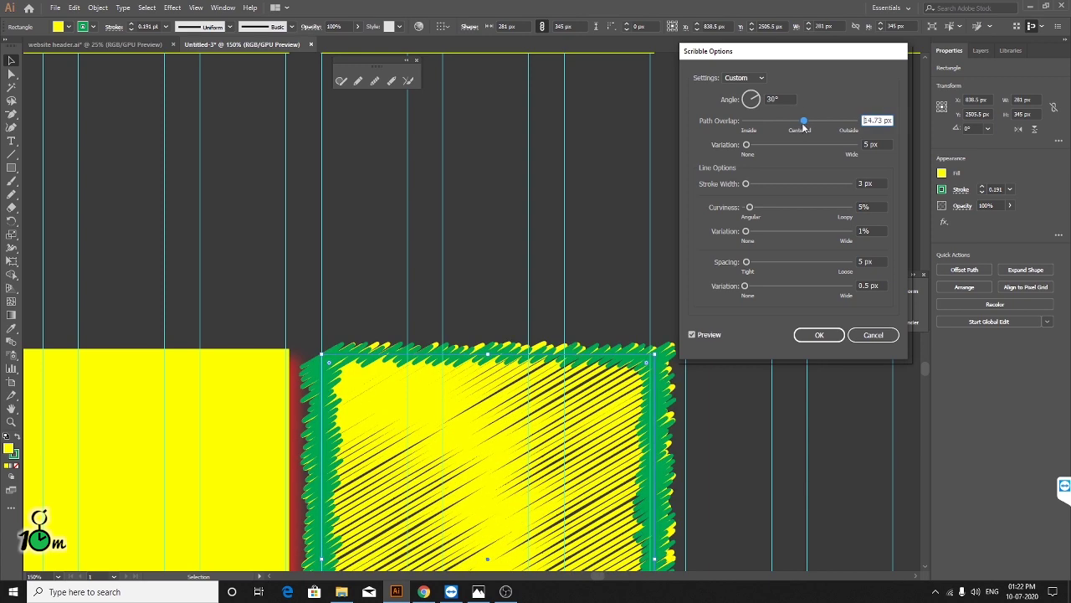
pyautogui.moveTo(803, 125); pyautogui.dragTo(796, 127)
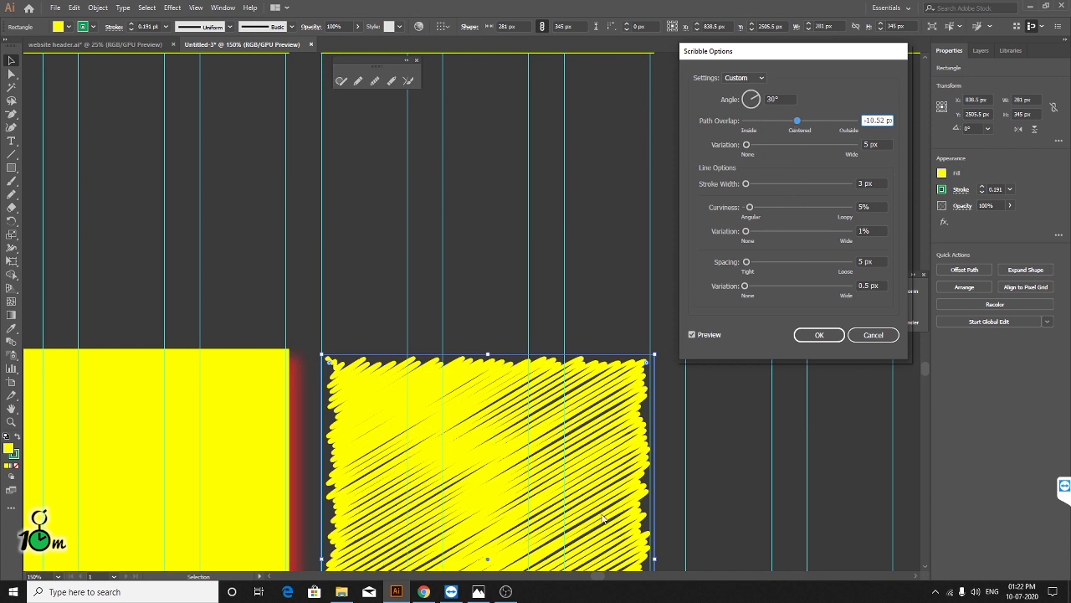
pyautogui.click(871, 335)
pyautogui.scroll(-2, 751, 409)
pyautogui.scroll(-3, 762, 403)
pyautogui.scroll(-1, 770, 399)
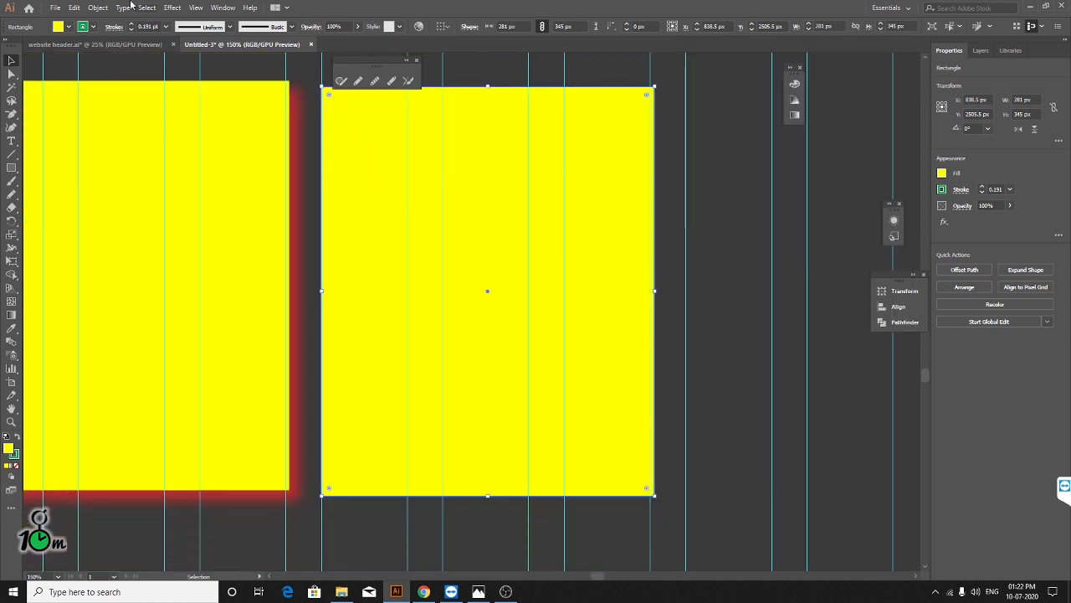
# - Try Scribble outline variation settings and a 2 px stroke width on the copied block
pyautogui.click(172, 8)
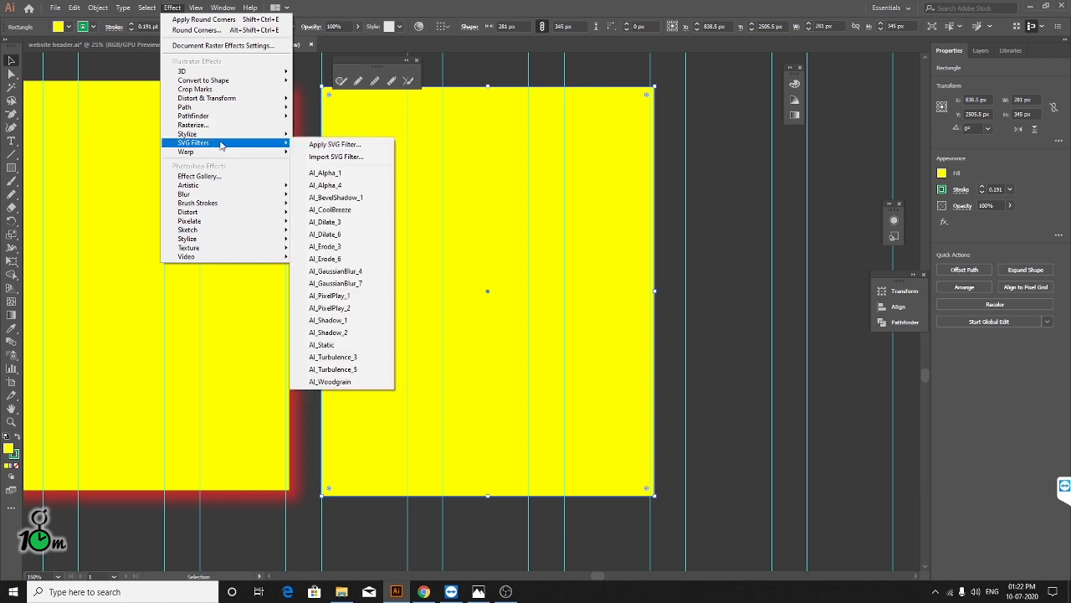
pyautogui.moveTo(187, 134)
pyautogui.click(323, 197)
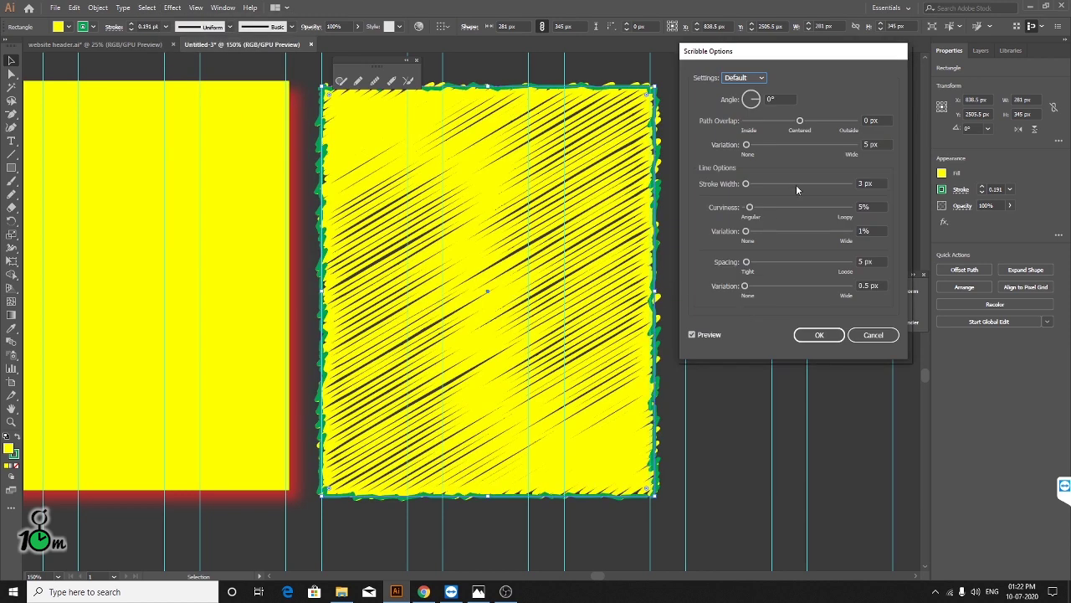
pyautogui.moveTo(746, 145); pyautogui.dragTo(759, 145)
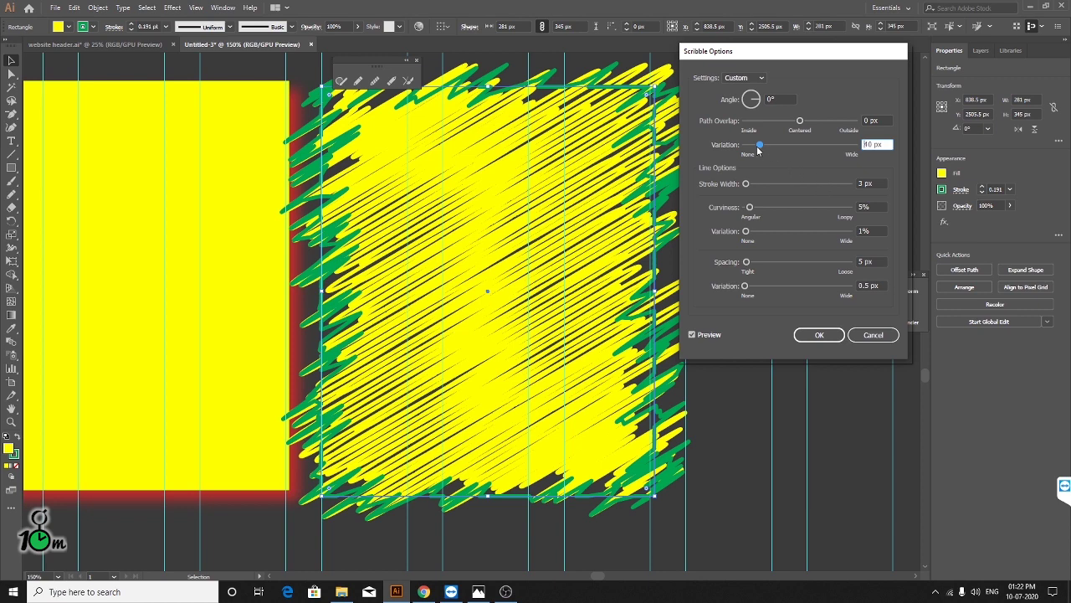
pyautogui.moveTo(759, 146); pyautogui.dragTo(744, 147)
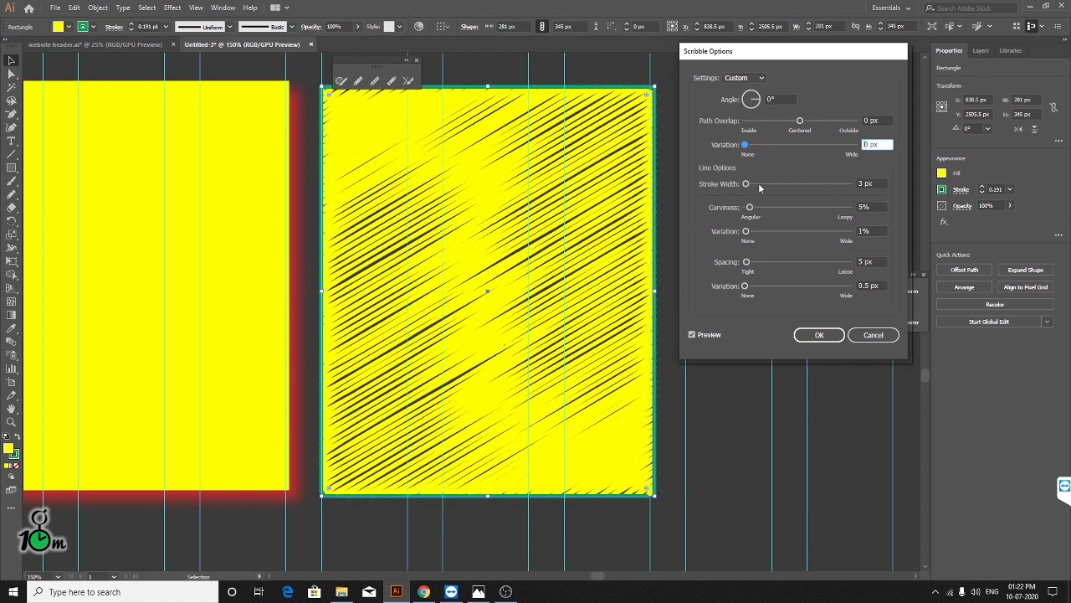
pyautogui.moveTo(748, 185); pyautogui.dragTo(793, 188)
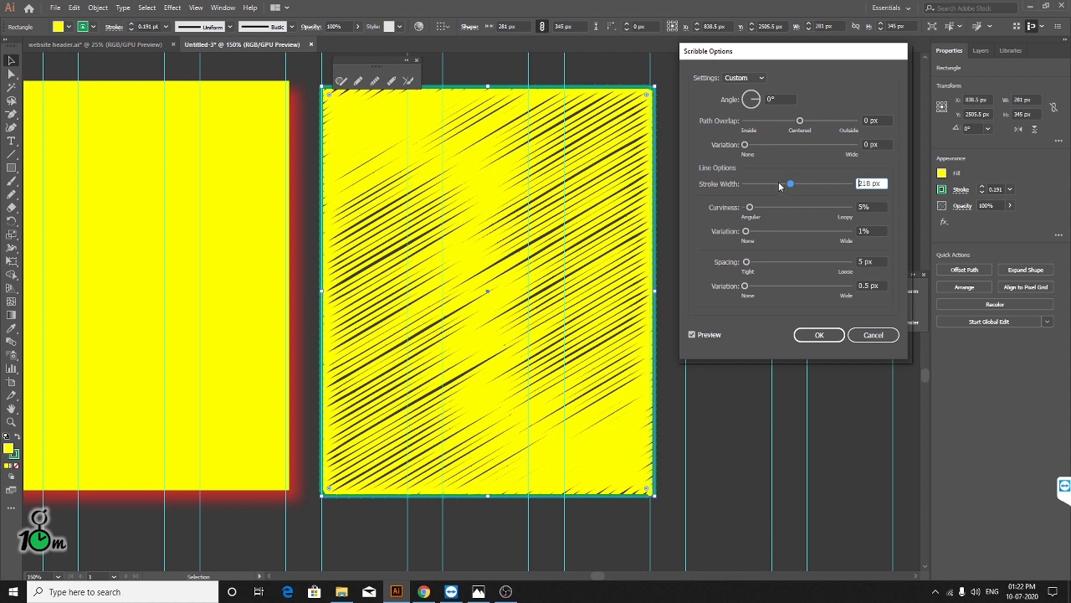
pyautogui.moveTo(745, 146); pyautogui.dragTo(768, 146)
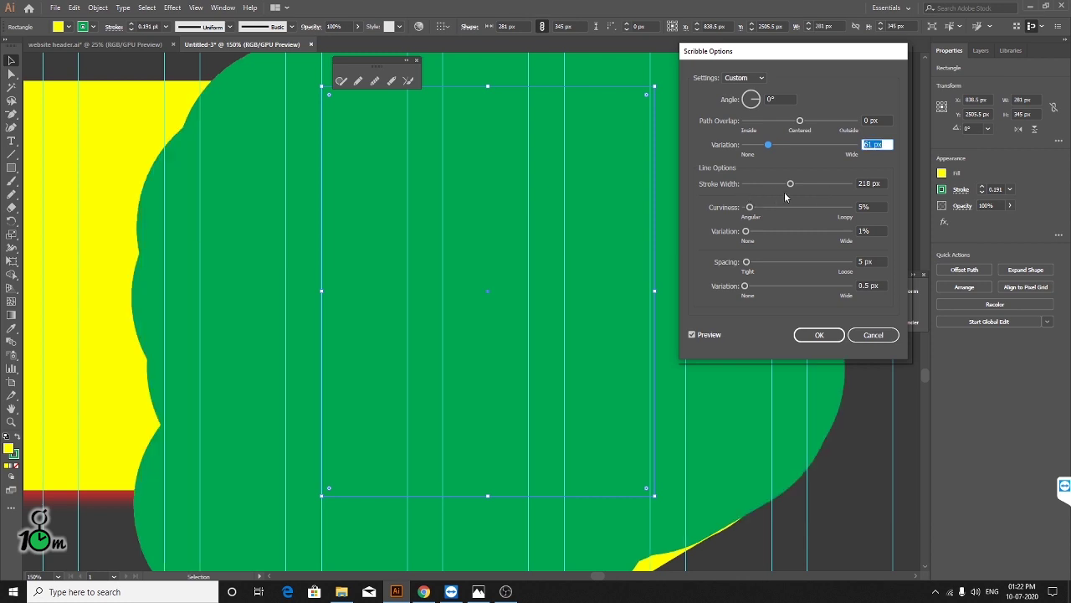
pyautogui.press('Tab')
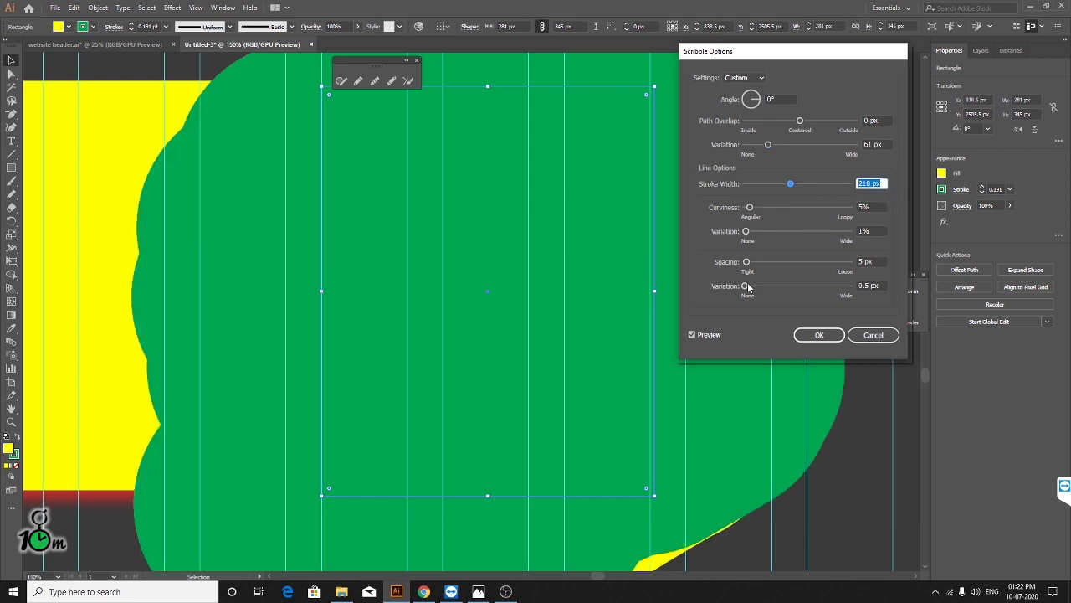
pyautogui.write('2')
pyautogui.click(882, 146)
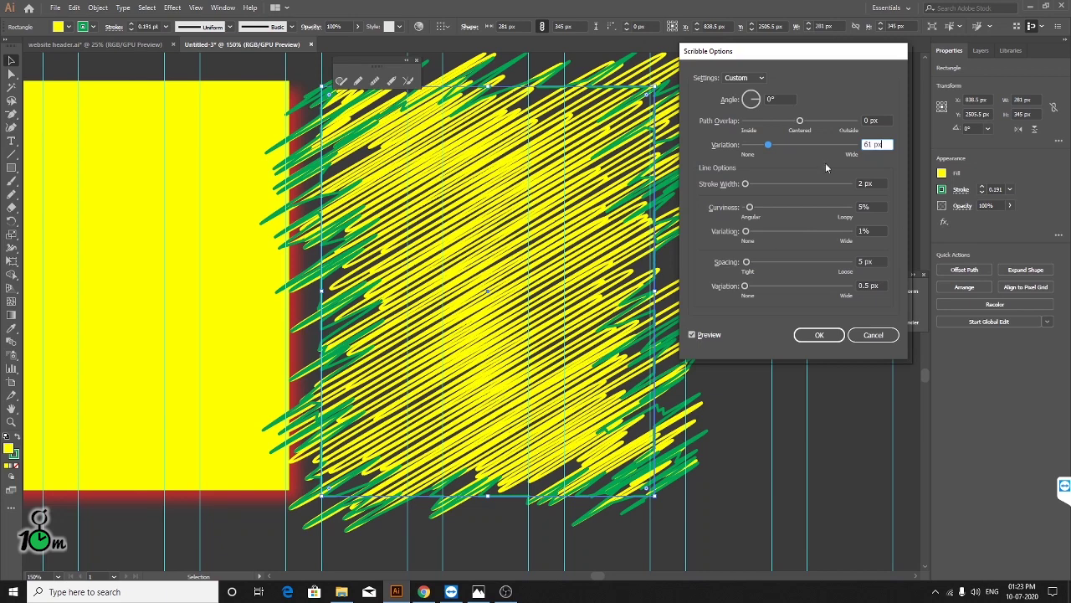
# - Try curviness 18%, variation 13% and 19 px spacing, then cancel the scribble
pyautogui.click(878, 206)
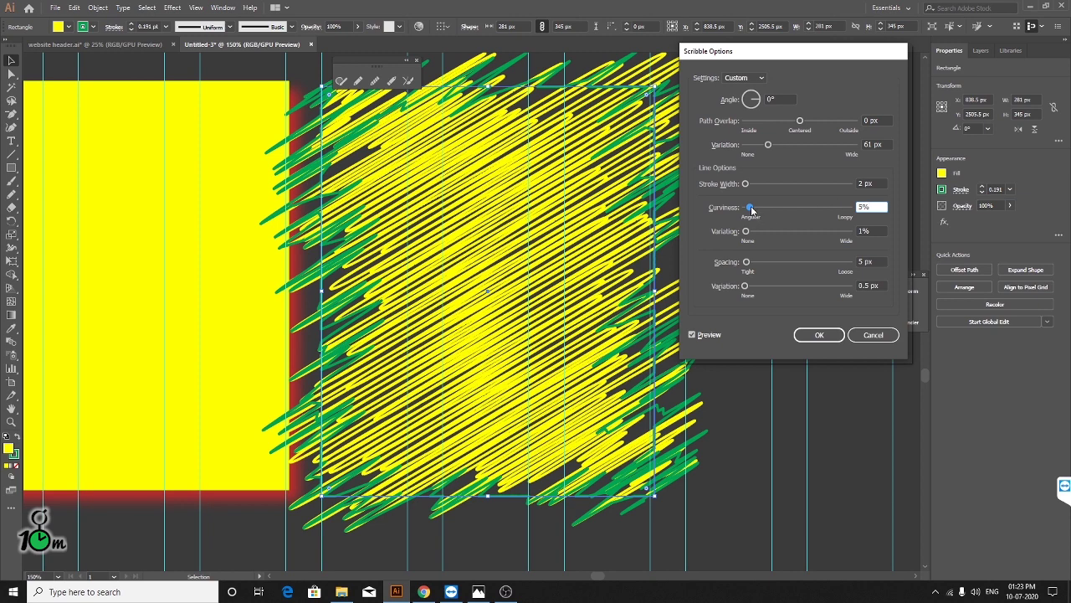
pyautogui.moveTo(752, 210)
pyautogui.mouseDown()
pyautogui.moveTo(765, 213)
pyautogui.moveTo(755, 240)
pyautogui.mouseUp()
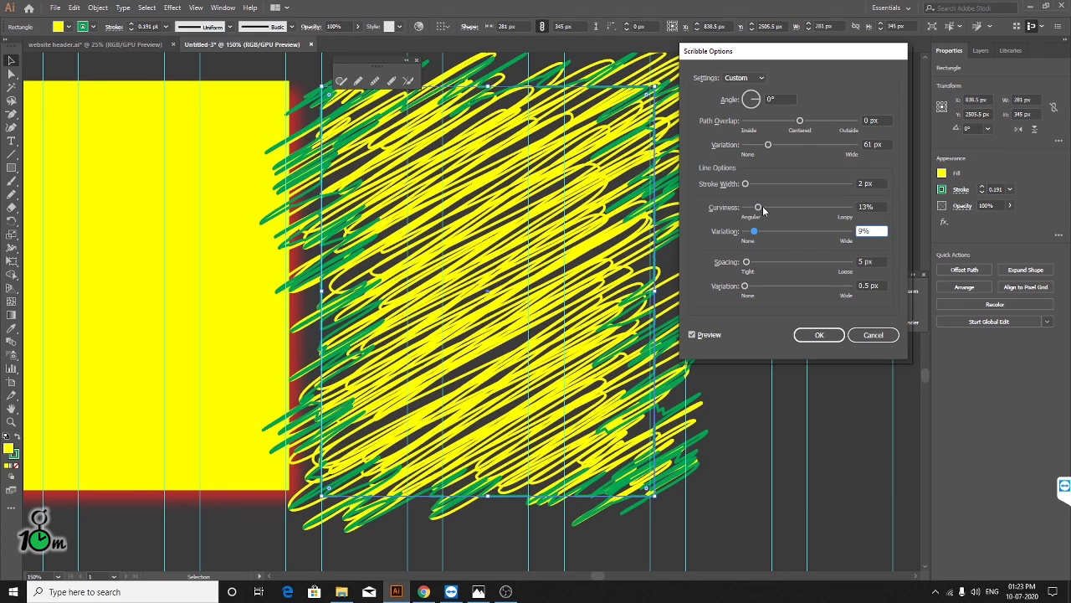
pyautogui.click(764, 209)
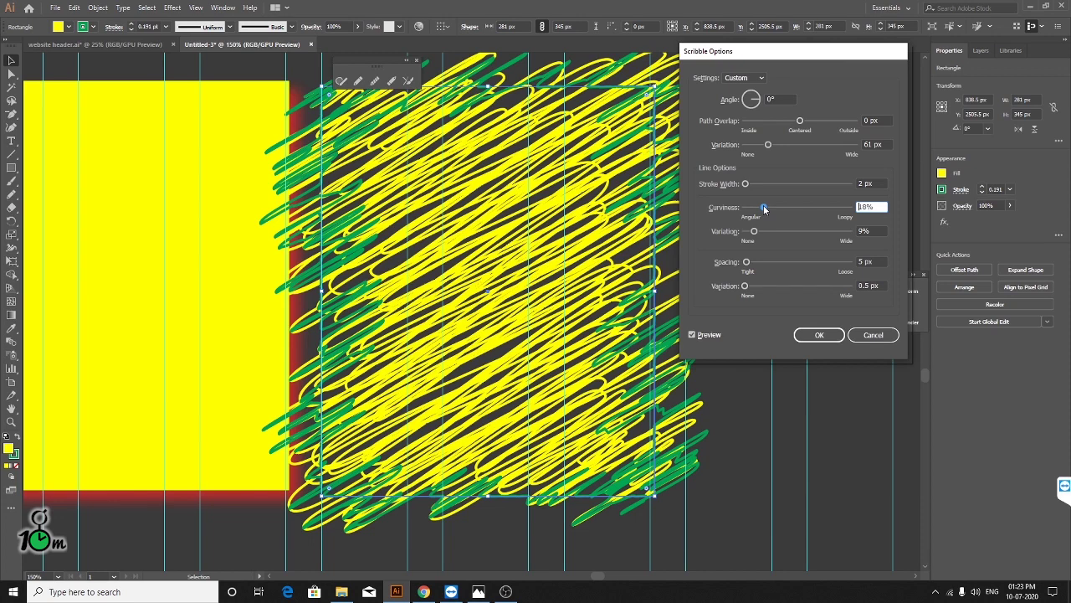
pyautogui.click(757, 232)
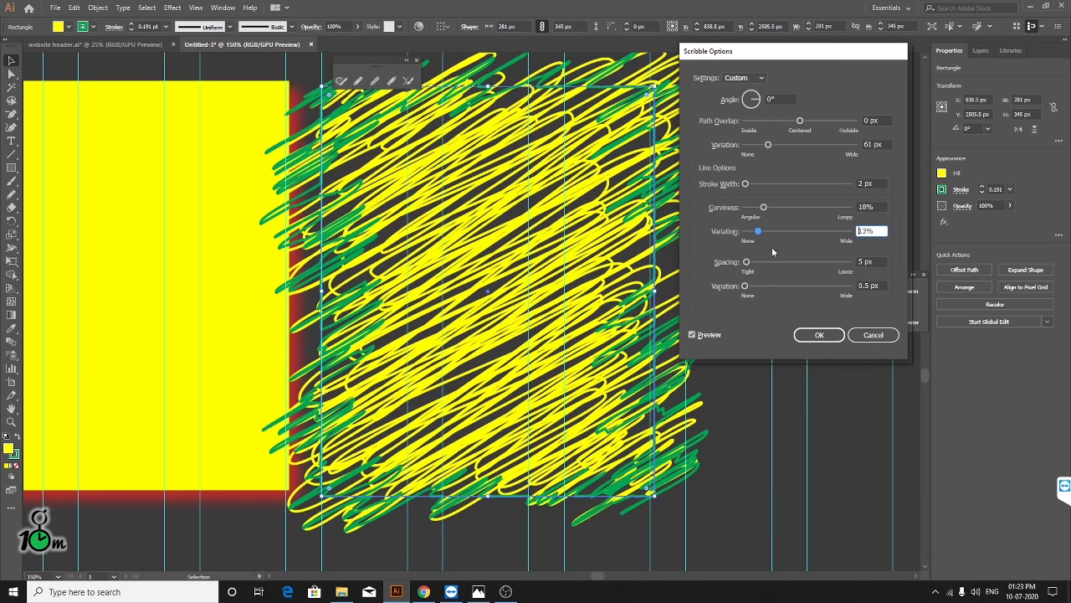
pyautogui.moveTo(748, 264); pyautogui.dragTo(753, 264)
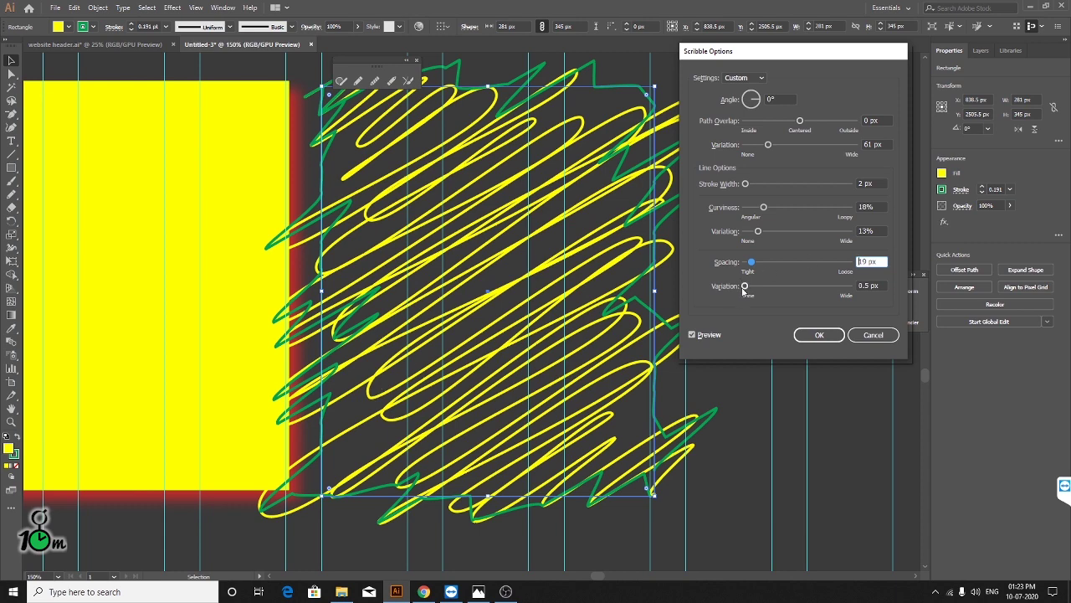
pyautogui.moveTo(746, 287); pyautogui.dragTo(760, 292)
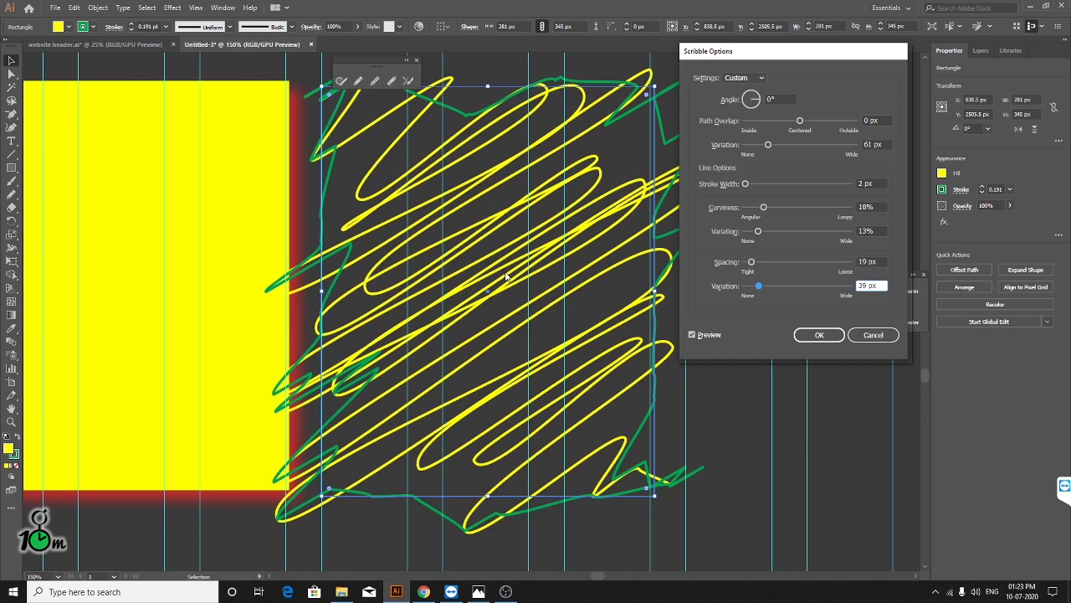
pyautogui.click(870, 334)
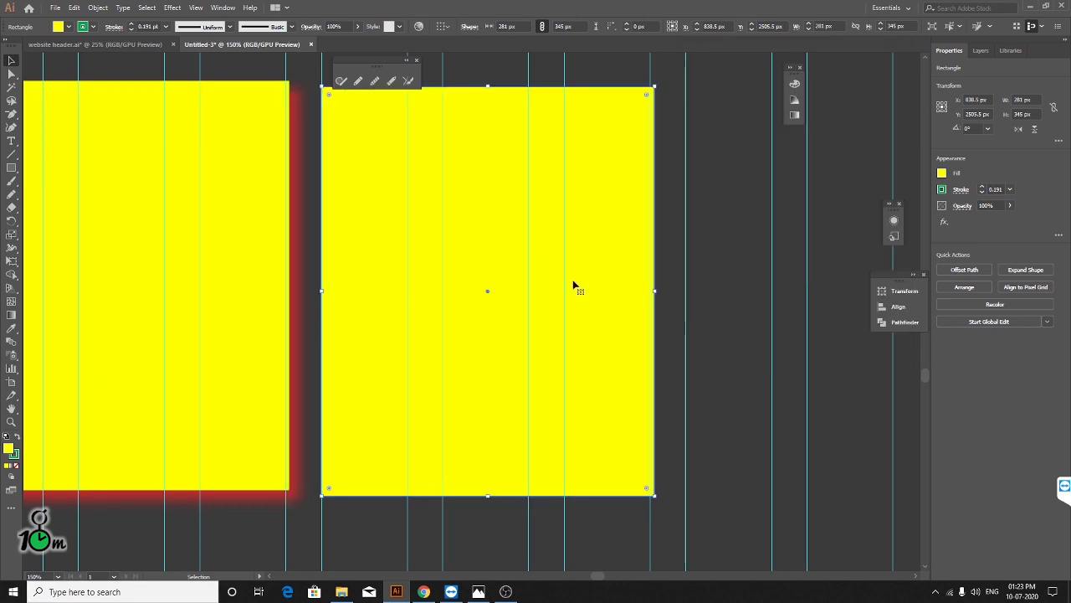
# - Delete the unstyled yellow block copy at X 838.5 px
pyautogui.scroll(2, 574, 285)
pyautogui.scroll(-4, 572, 276)
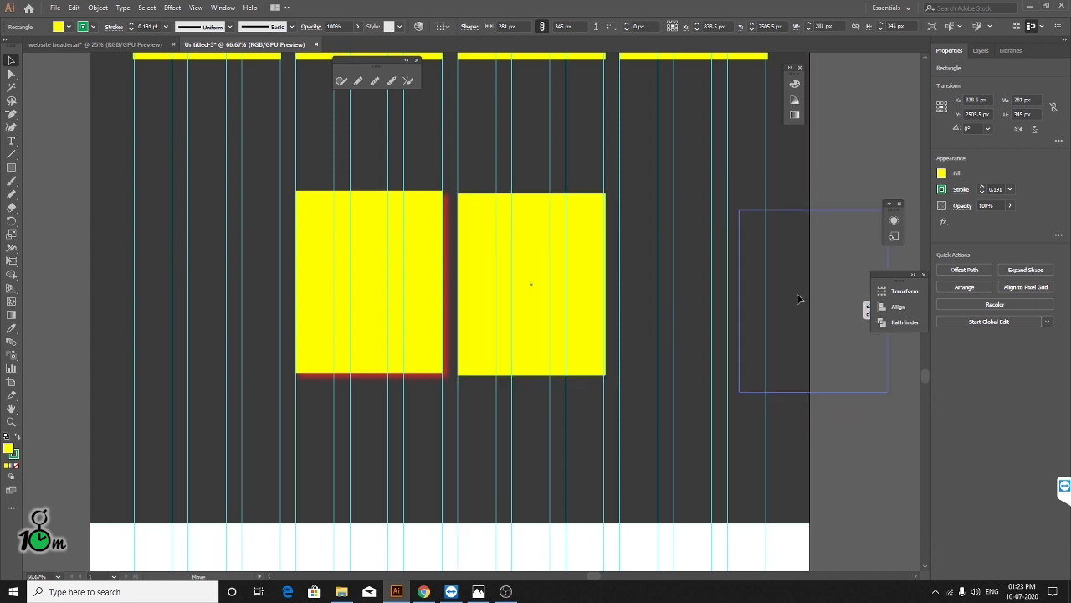
pyautogui.moveTo(559, 285); pyautogui.dragTo(808, 295)
pyautogui.press('Delete')
# - Select the remaining red-drop-shadowed yellow block
pyautogui.scroll(2, 453, 196)
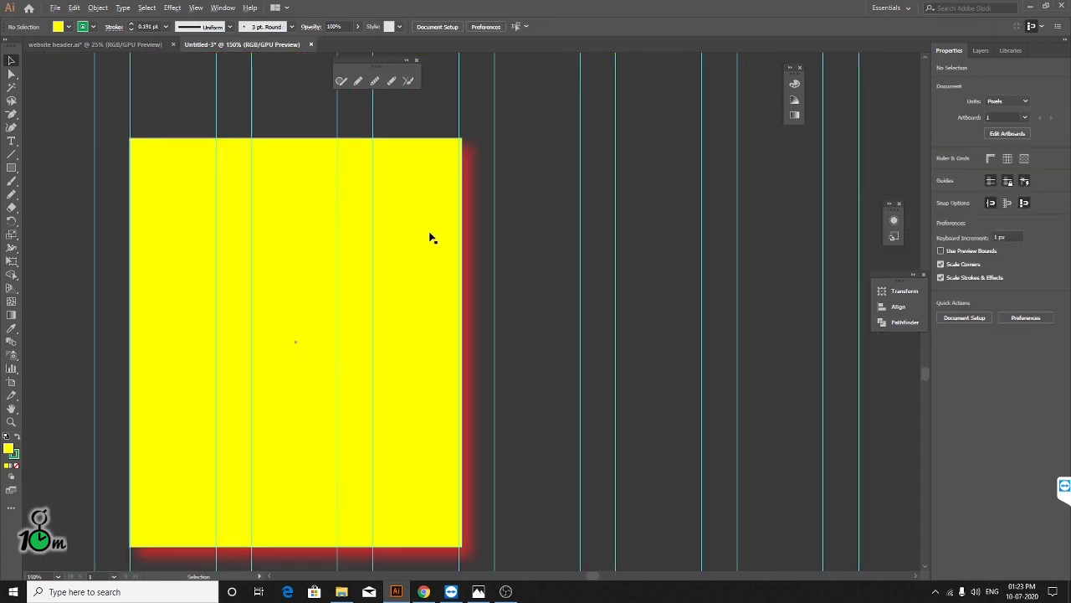
pyautogui.scroll(-3, 430, 235)
pyautogui.scroll(2, 472, 282)
pyautogui.scroll(1, 402, 375)
pyautogui.click(396, 390)
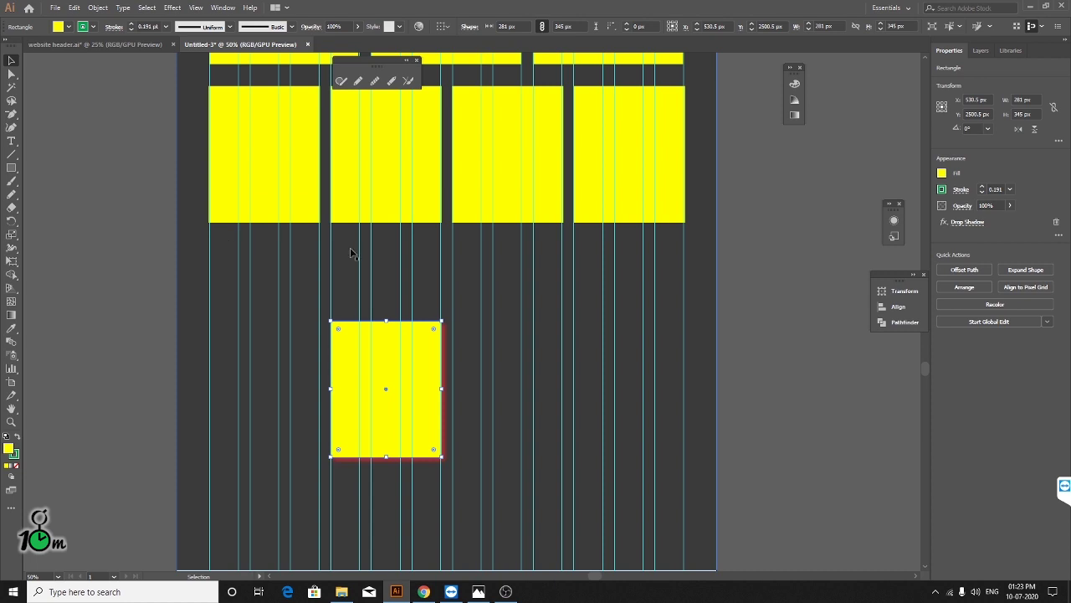
pyautogui.scroll(1, 410, 402)
pyautogui.scroll(-1, 414, 406)
pyautogui.scroll(2, 406, 403)
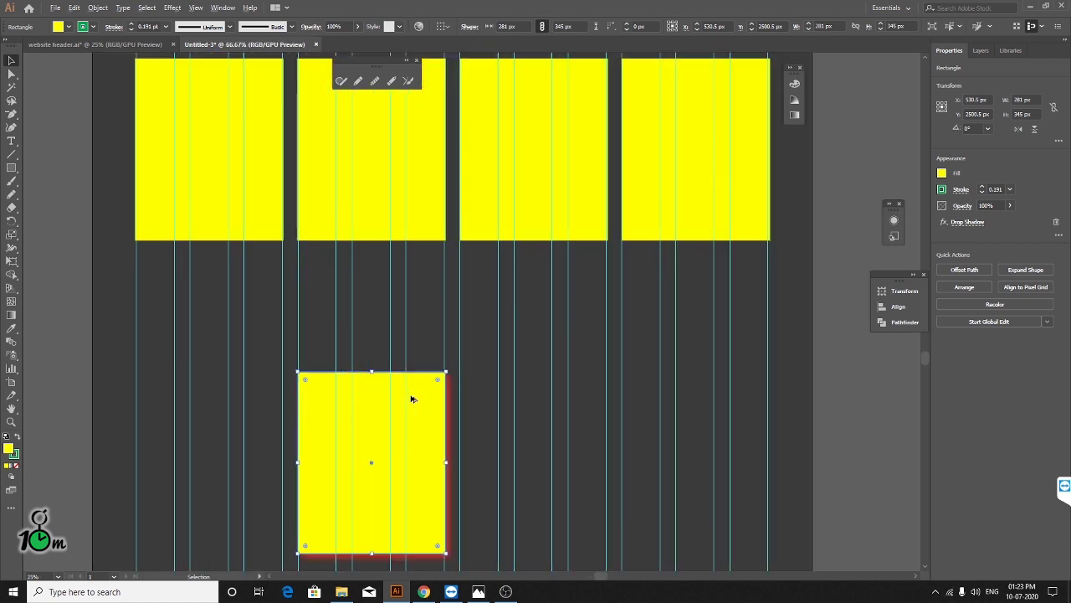
pyautogui.scroll(3, 411, 400)
pyautogui.scroll(-2, 410, 400)
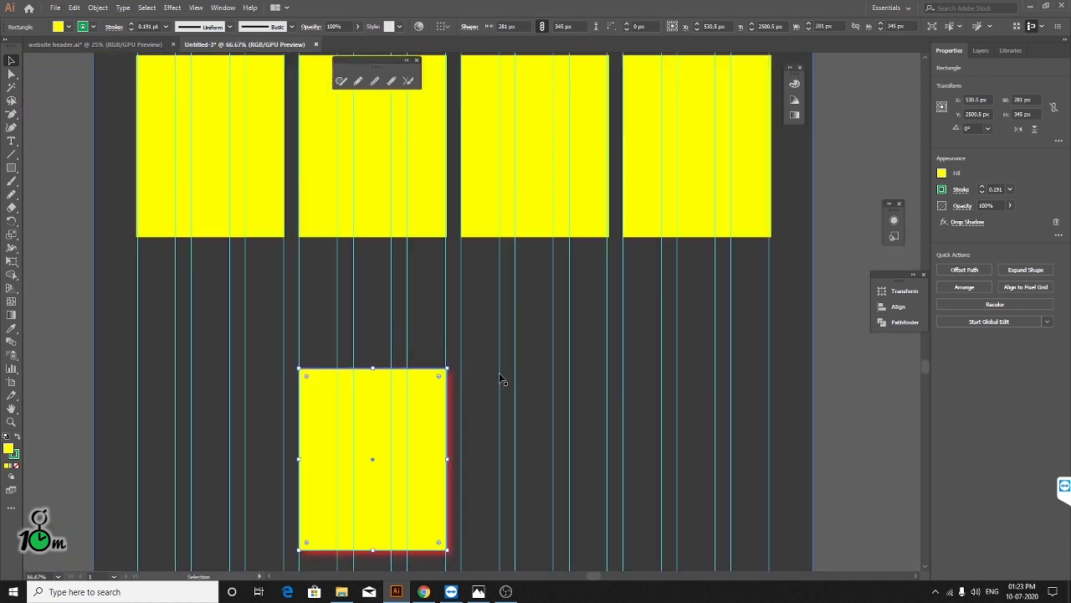
pyautogui.scroll(-2, 430, 377)
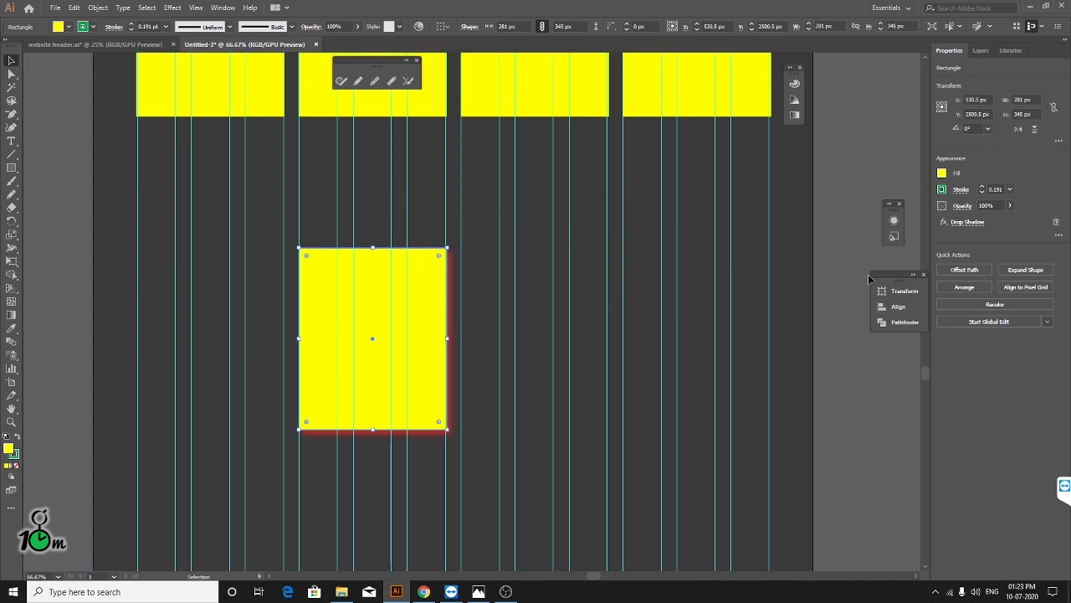
# - Check the block's Drop Shadow in the Appearance panel, confirming 7 px offsets, without changes
pyautogui.click(894, 220)
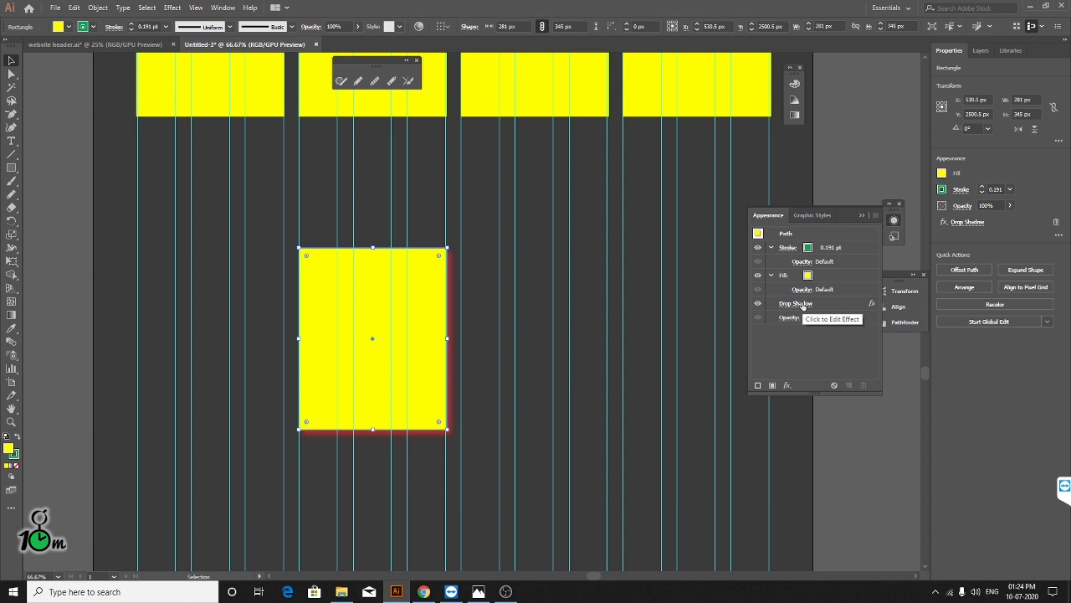
pyautogui.click(803, 305)
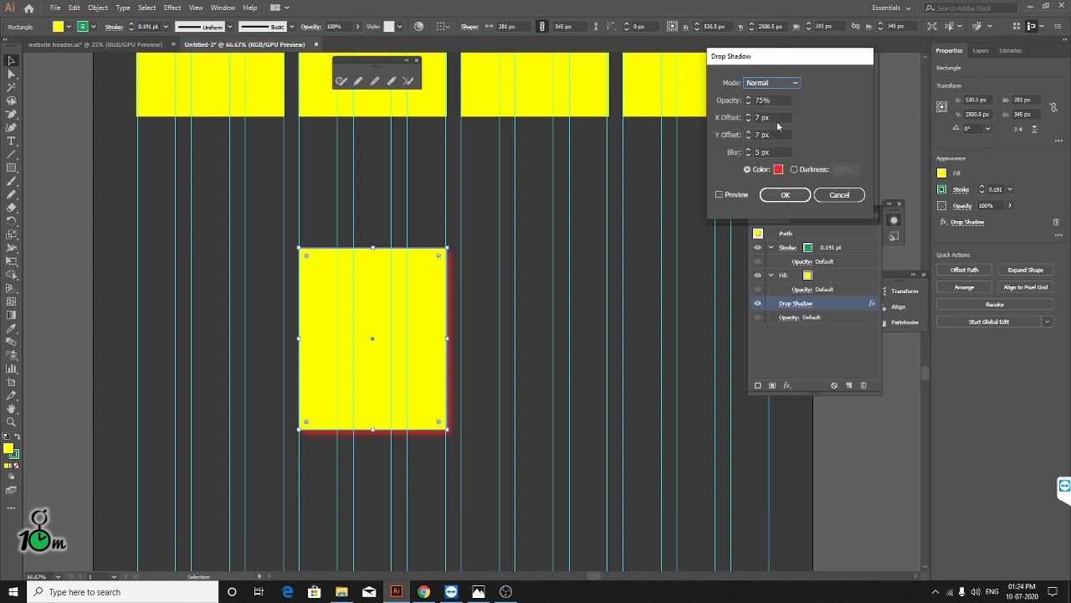
pyautogui.click(780, 117)
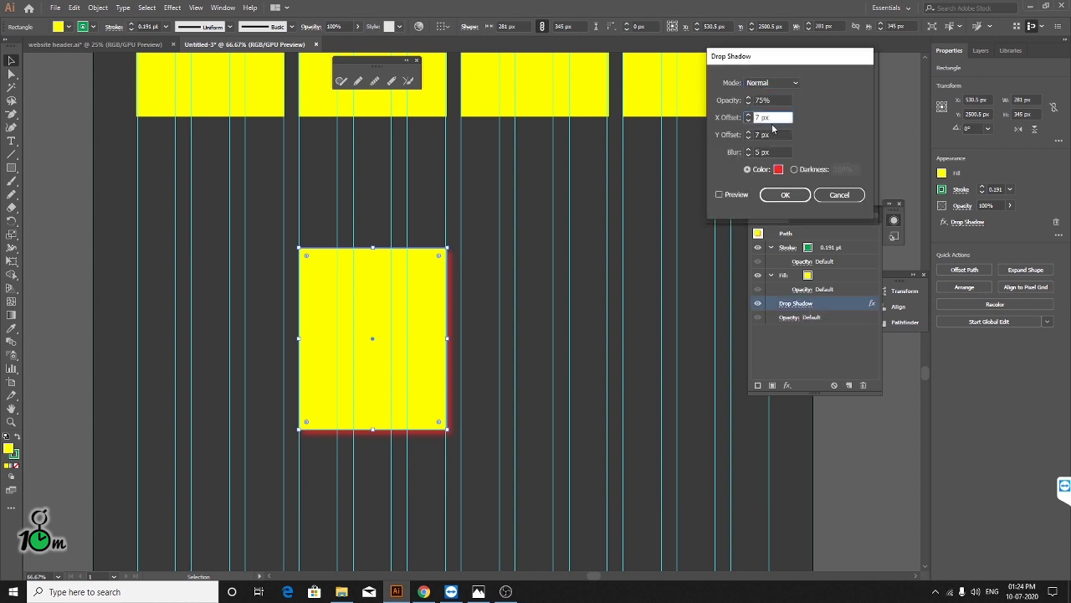
pyautogui.click(776, 134)
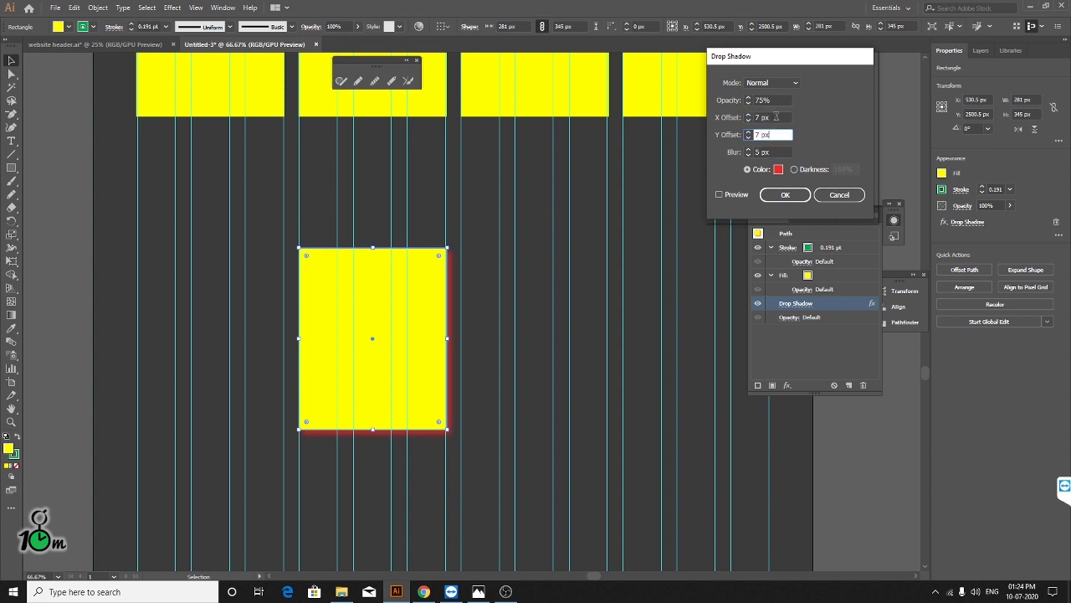
pyautogui.click(775, 117)
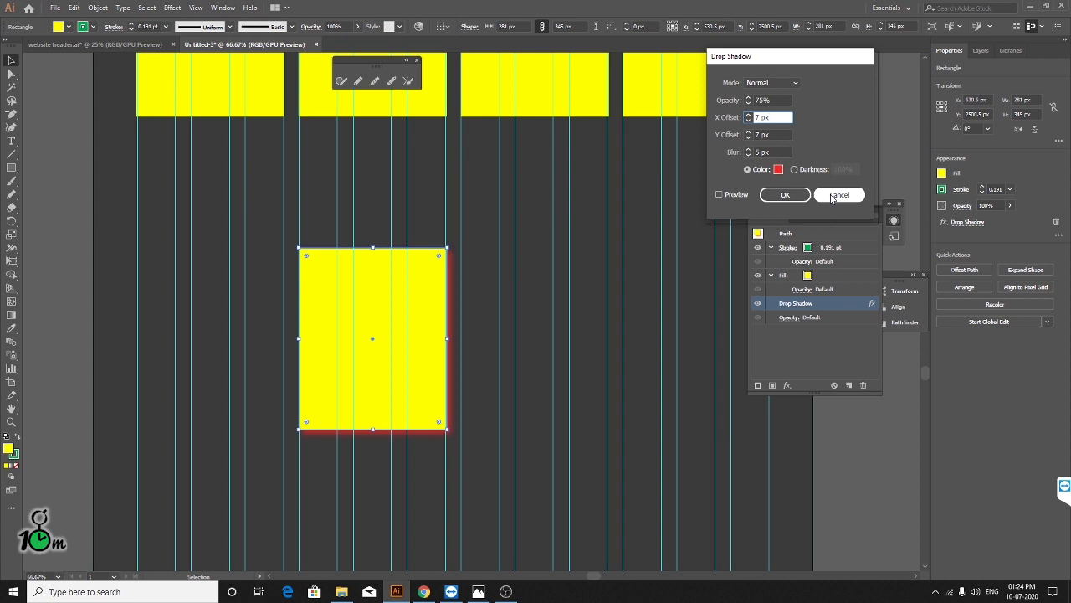
pyautogui.click(837, 195)
# - Open and dismiss the fx effects list, then deselect the block
pyautogui.click(788, 386)
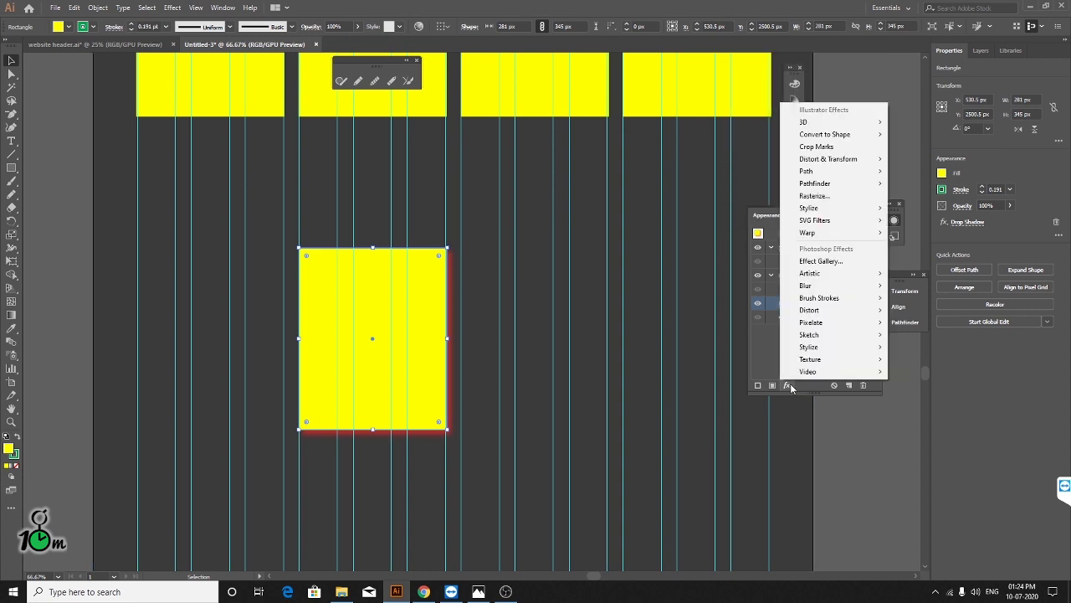
pyautogui.click(755, 349)
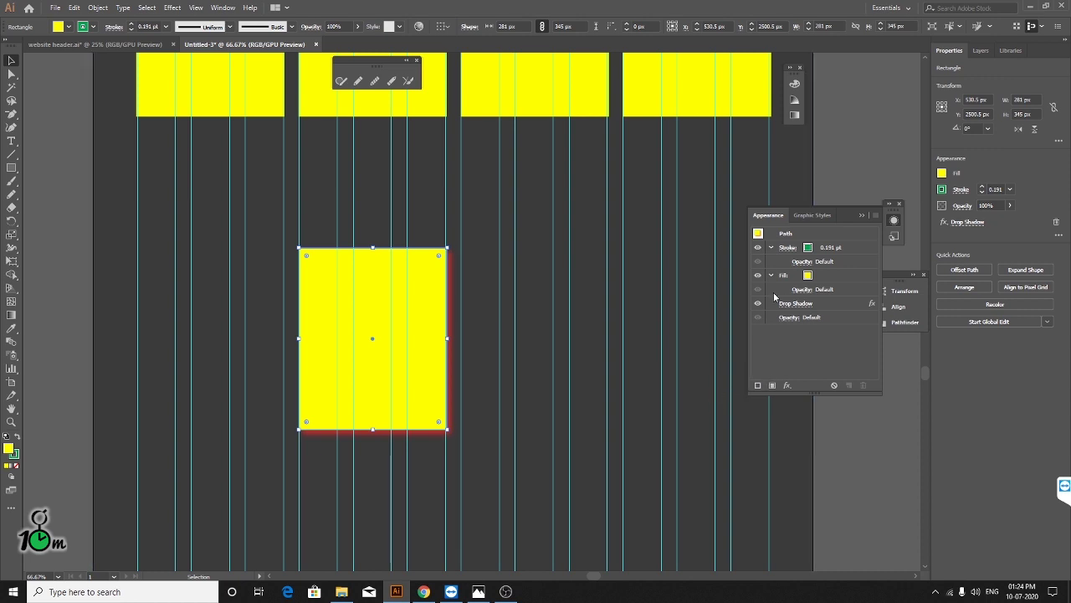
pyautogui.click(788, 386)
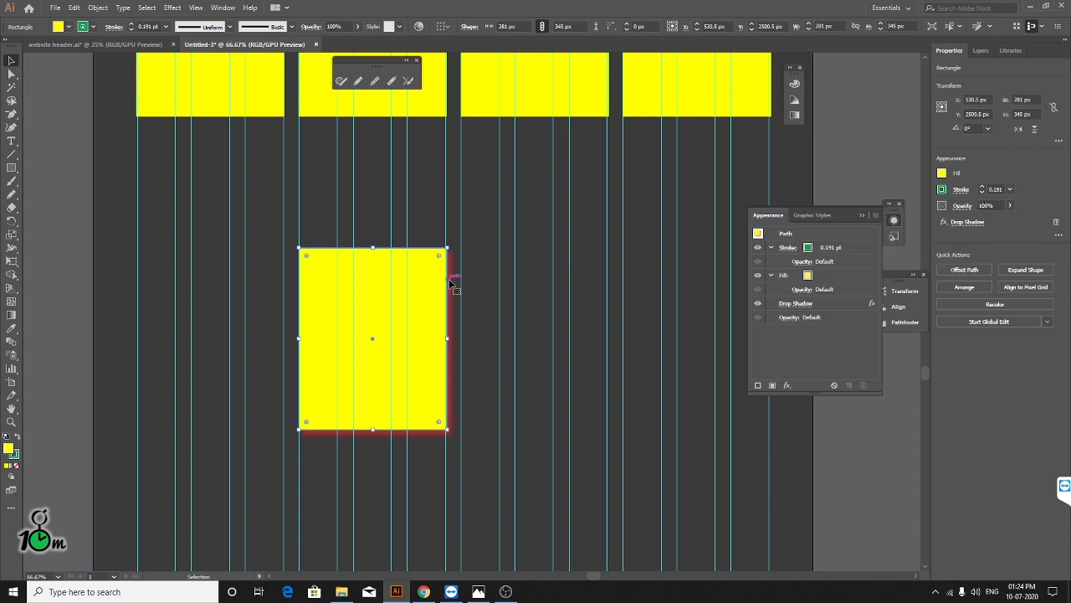
pyautogui.click(453, 335)
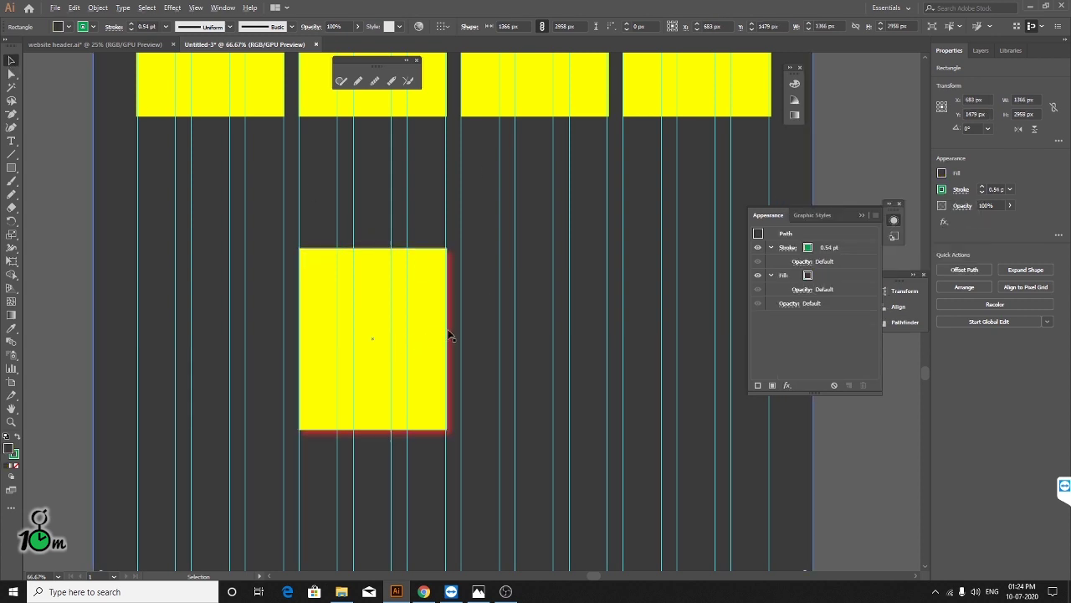
# - Move the top-right 584 × 345 px yellow block off the artboard onto the pasteboard
pyautogui.hotkey('ctrl', '-')
pyautogui.hotkey('ctrl', '-')
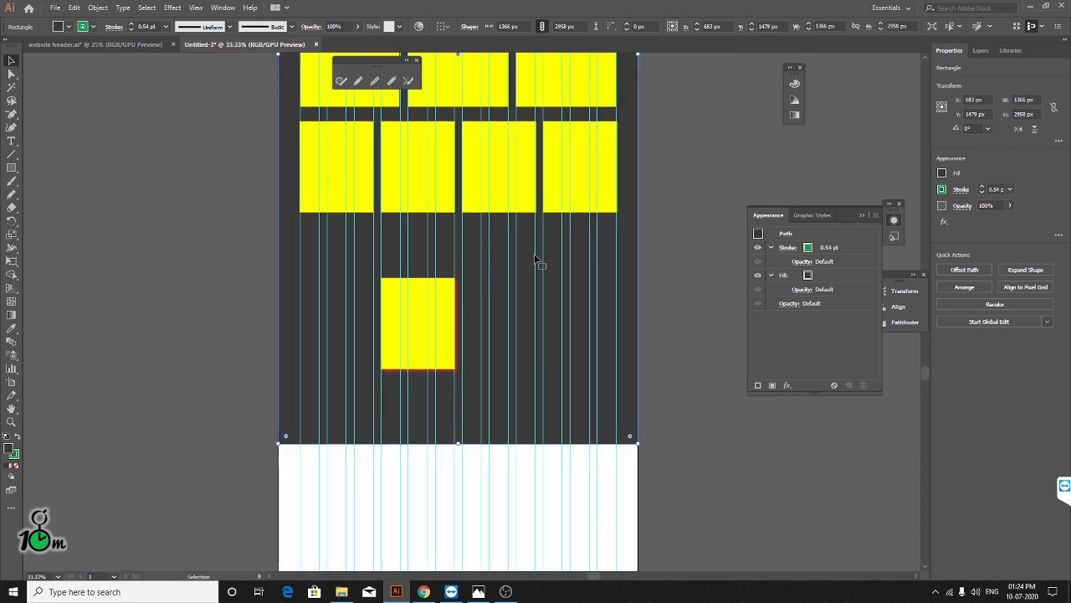
pyautogui.moveTo(521, 125); pyautogui.dragTo(332, 397)
pyautogui.scroll(5, 332, 397)
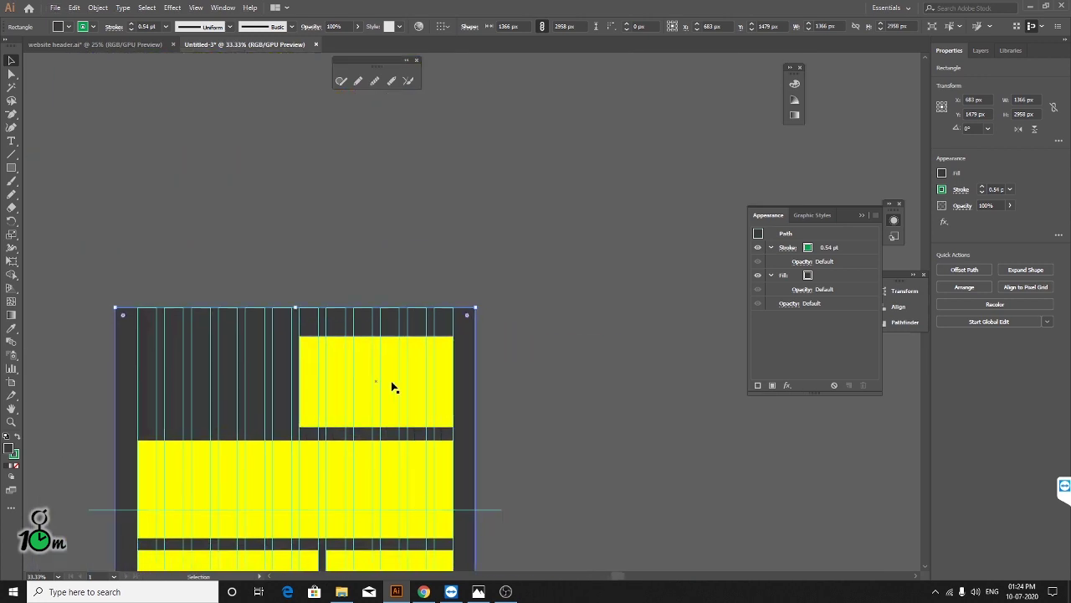
pyautogui.click(370, 394)
pyautogui.moveTo(364, 374)
pyautogui.mouseDown()
pyautogui.moveTo(155, 391)
pyautogui.moveTo(523, 297)
pyautogui.mouseUp()
# - Reframe the view around the moved block and bring up the Effect menu
pyautogui.hscroll(5, 382, 337)
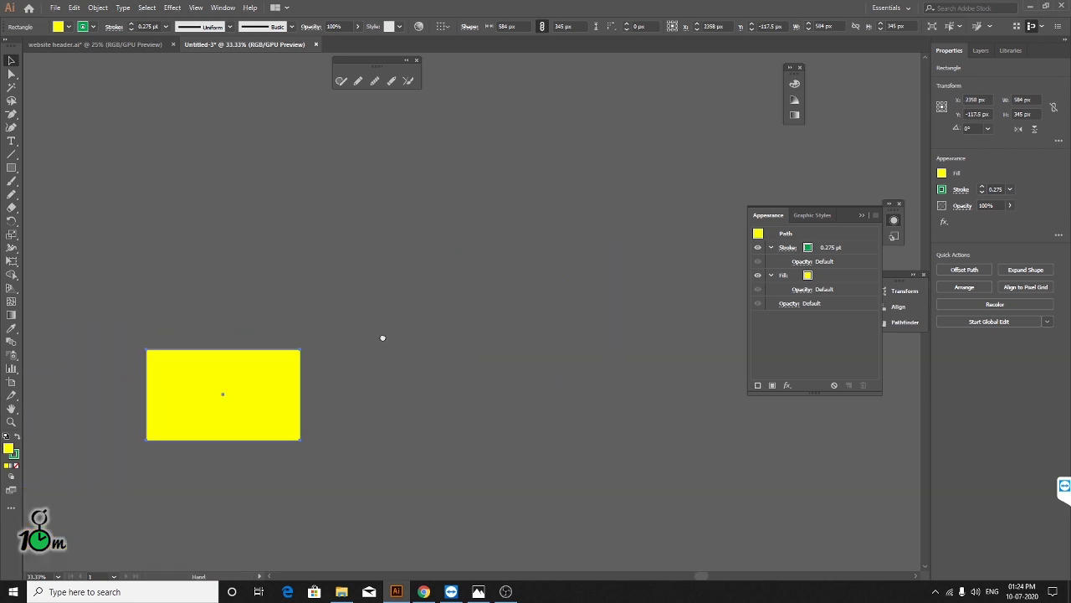
pyautogui.hscroll(-2, 428, 330)
pyautogui.scroll(1, 401, 335)
pyautogui.scroll(1, 377, 361)
pyautogui.scroll(-3, 377, 361)
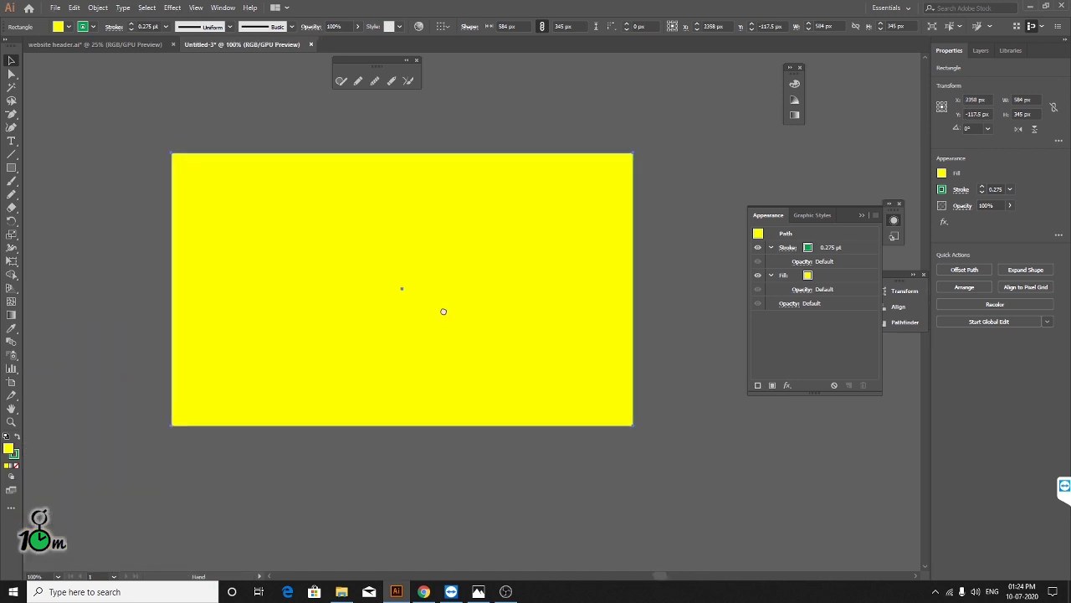
pyautogui.hscroll(1, 442, 311)
pyautogui.hscroll(-1, 391, 311)
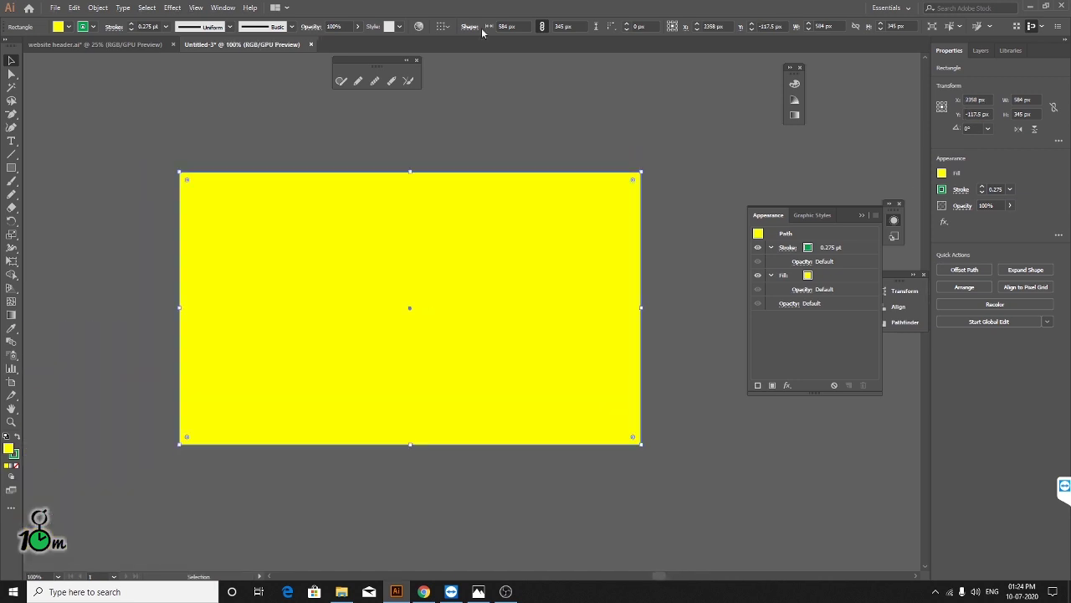
pyautogui.click(173, 7)
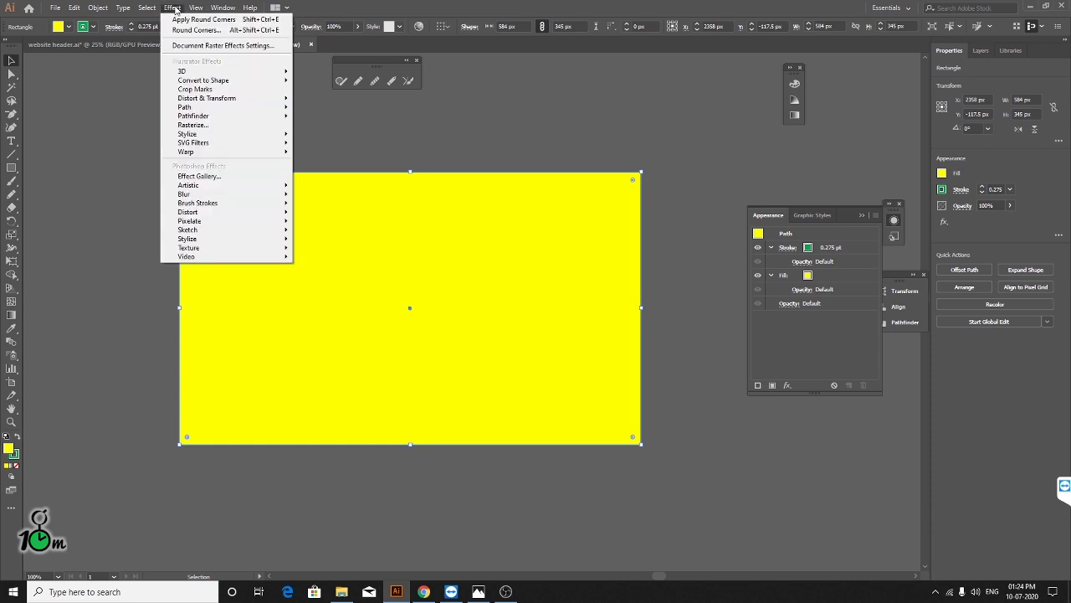
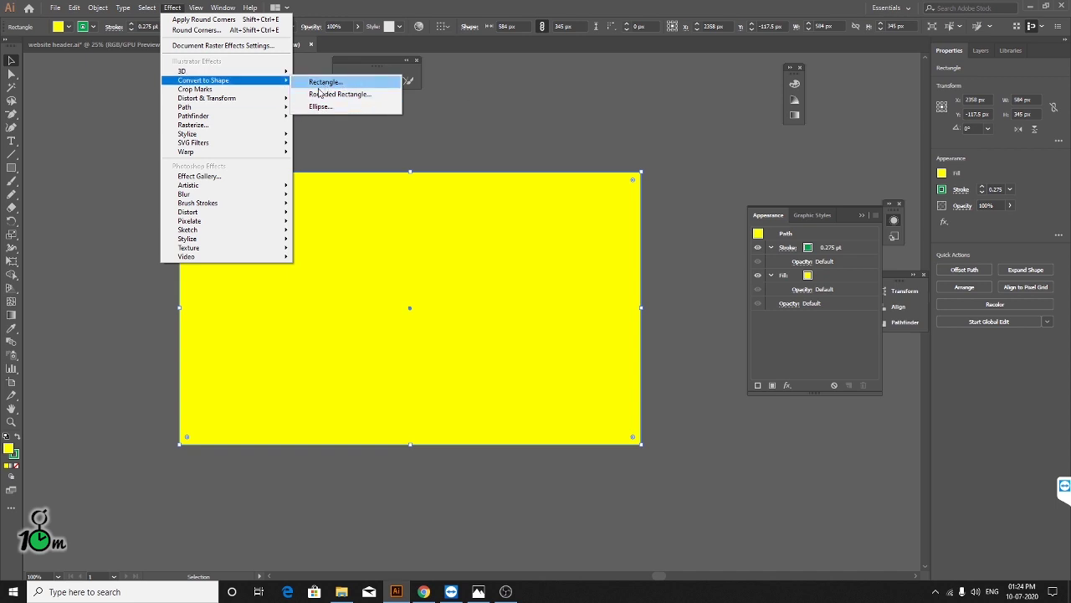
# - Zoom out and draw a yellow circle to the left of the rectangle
pyautogui.click(545, 313)
pyautogui.hotkey('ctrl', '-')
pyautogui.click(10, 168)
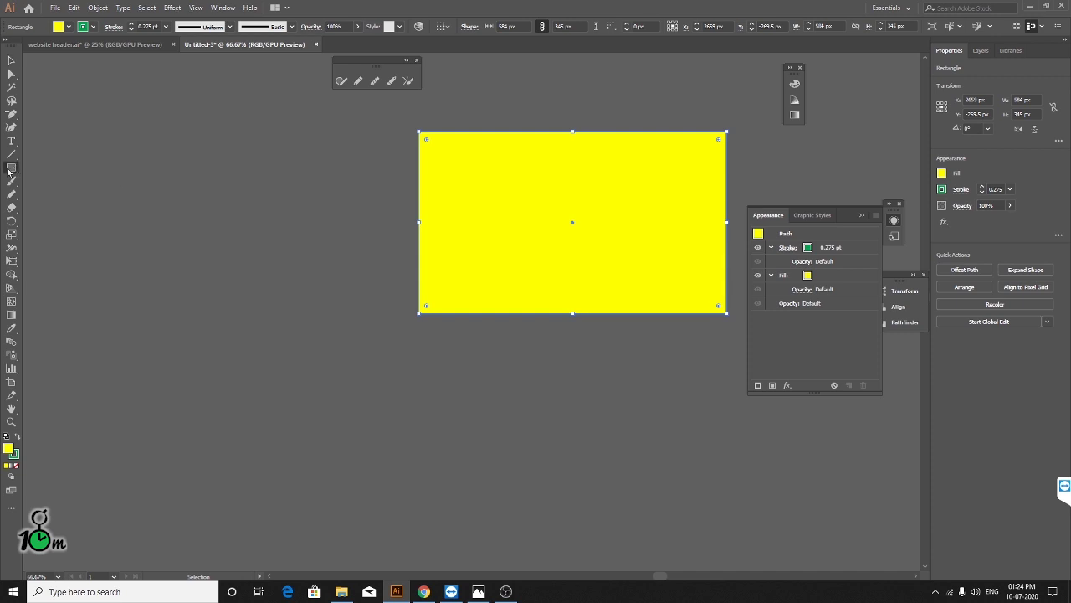
pyautogui.click(62, 194)
pyautogui.moveTo(197, 201); pyautogui.dragTo(322, 323)
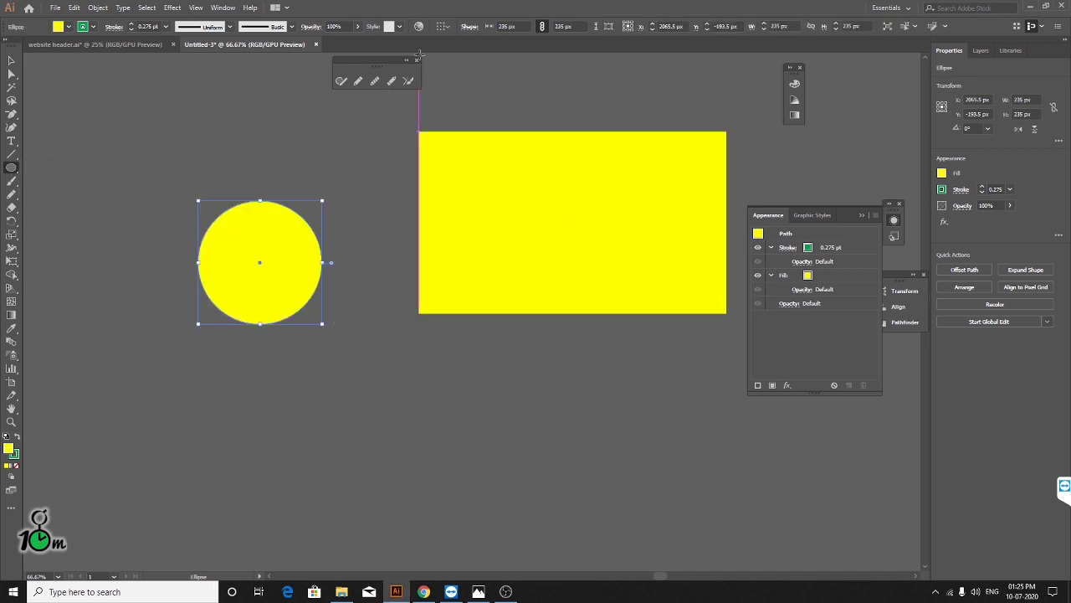
pyautogui.click(417, 63)
pyautogui.click(11, 60)
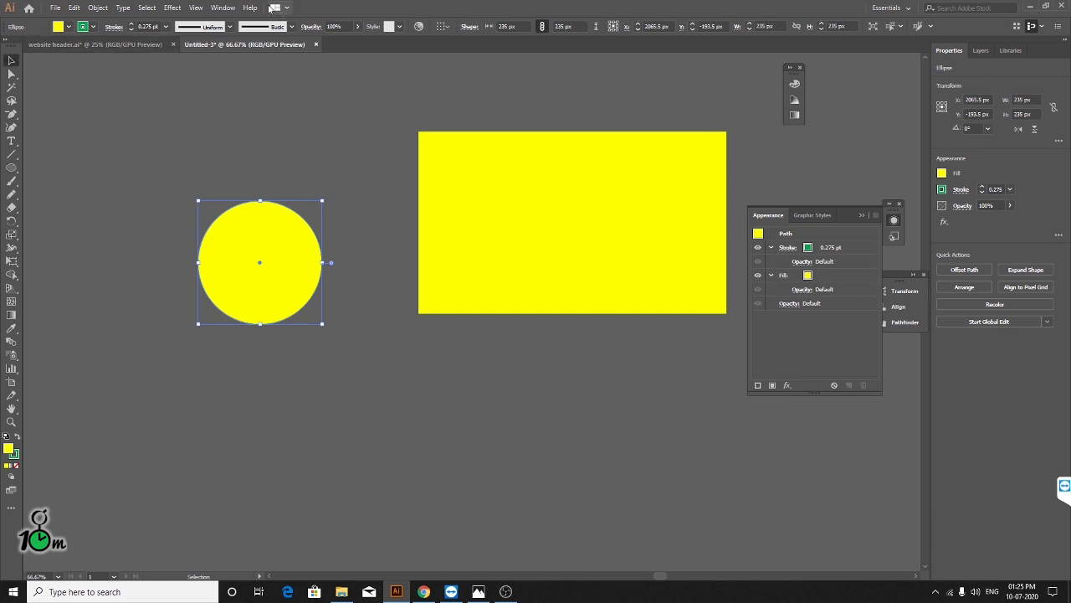
# - Apply an 18 px Rectangle shape effect so the circle renders as a square
pyautogui.click(172, 8)
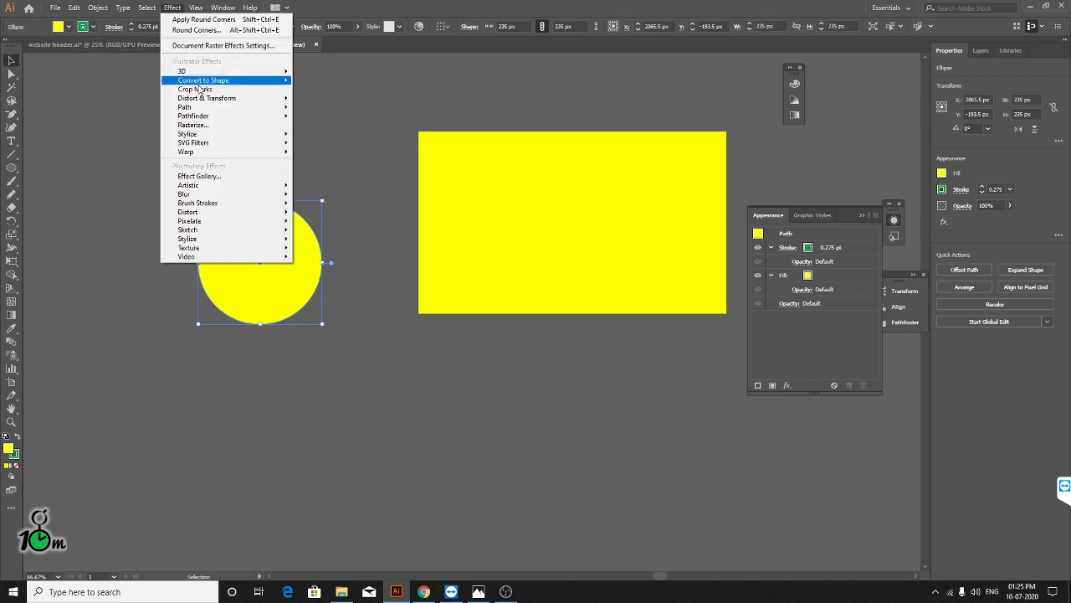
pyautogui.moveTo(203, 80)
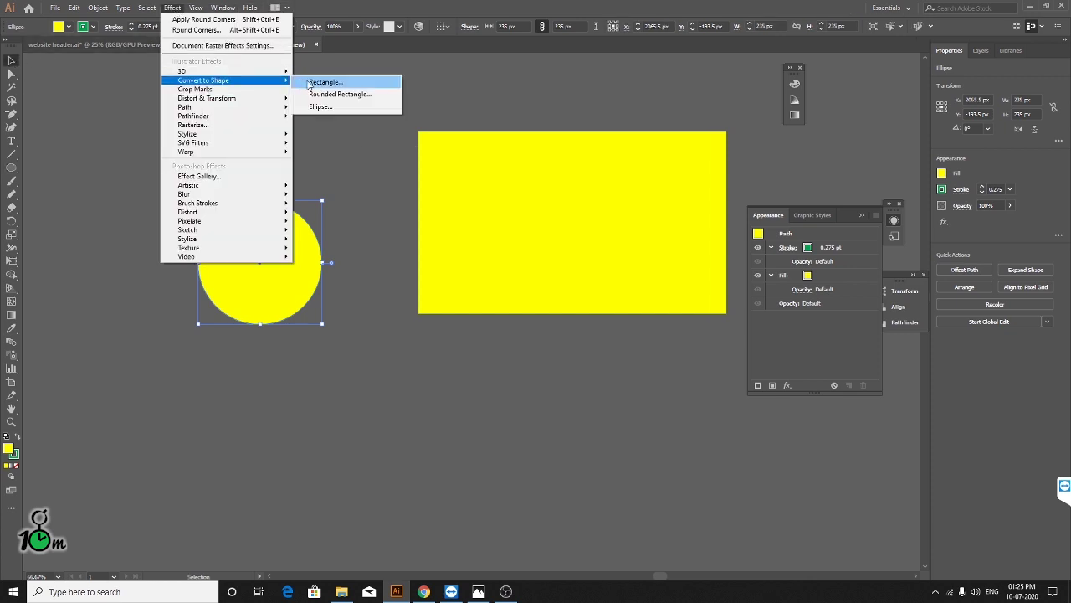
pyautogui.click(334, 82)
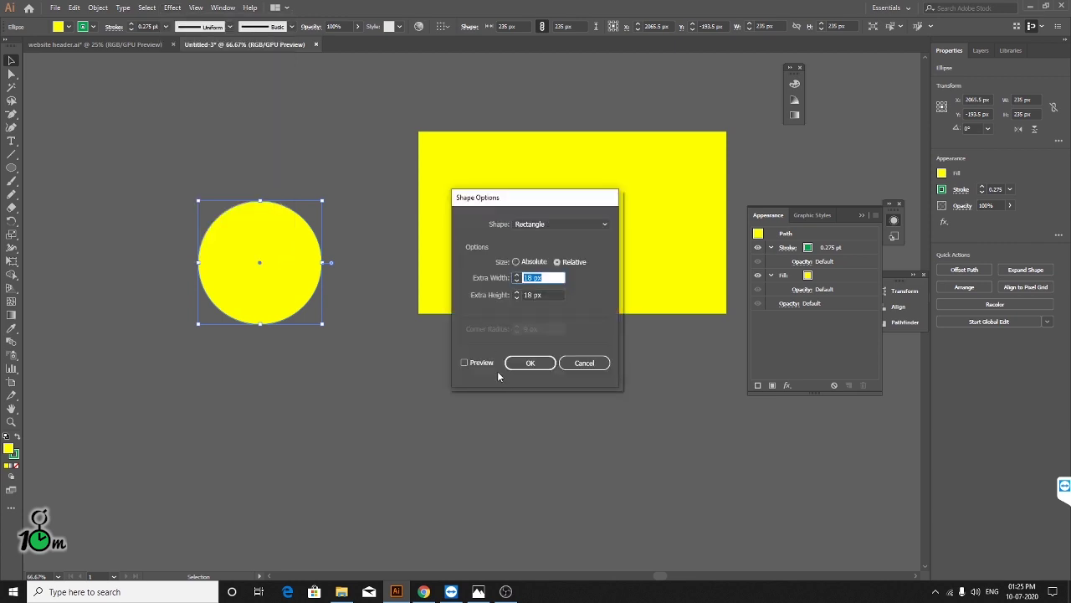
pyautogui.moveTo(514, 198); pyautogui.dragTo(643, 122)
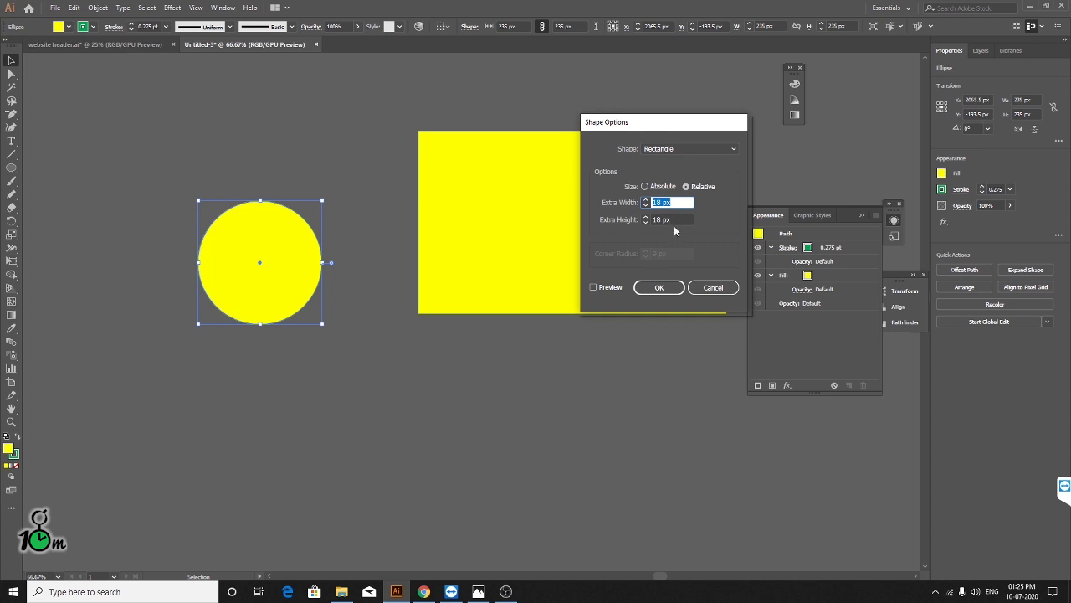
pyautogui.click(593, 288)
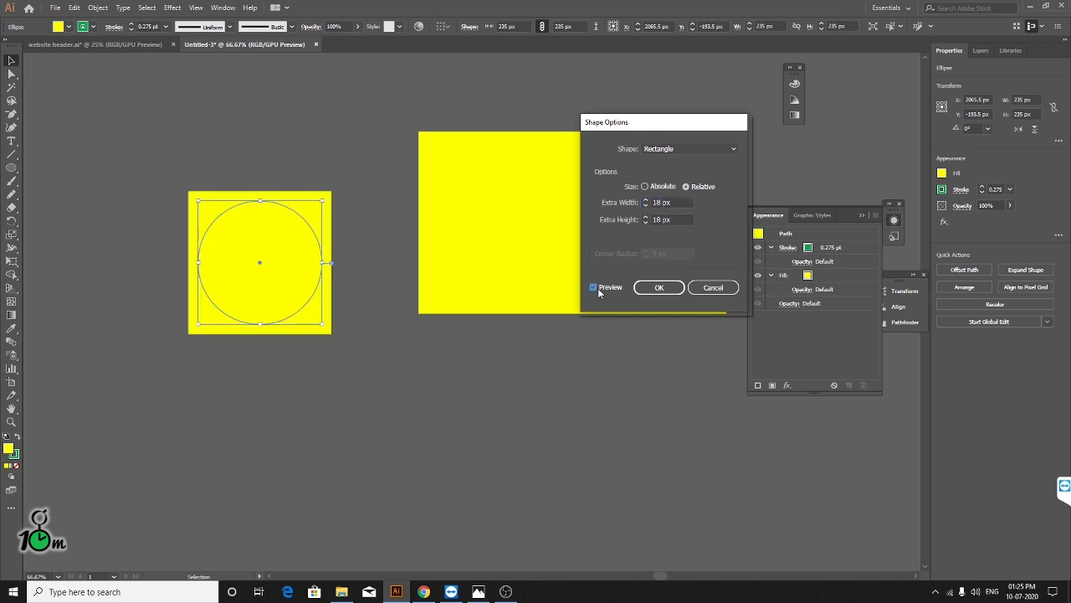
pyautogui.click(650, 288)
pyautogui.click(285, 408)
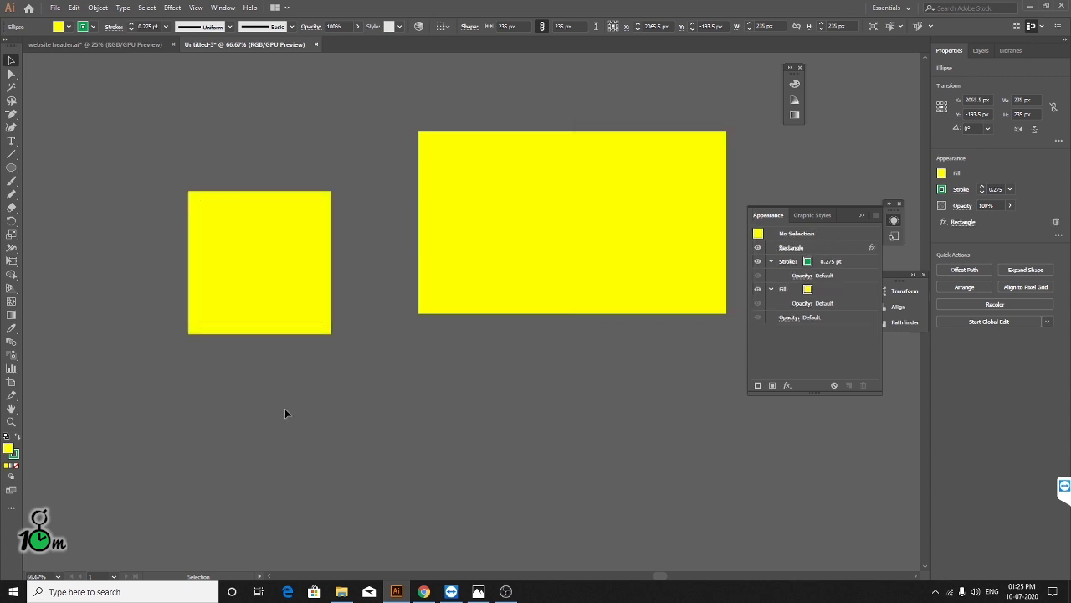
pyautogui.click(327, 299)
# - Move the squared circle up beside the large rectangle
pyautogui.moveTo(267, 345)
pyautogui.mouseDown()
pyautogui.moveTo(346, 449)
pyautogui.moveTo(256, 296)
pyautogui.mouseUp()
pyautogui.moveTo(257, 296); pyautogui.dragTo(286, 324)
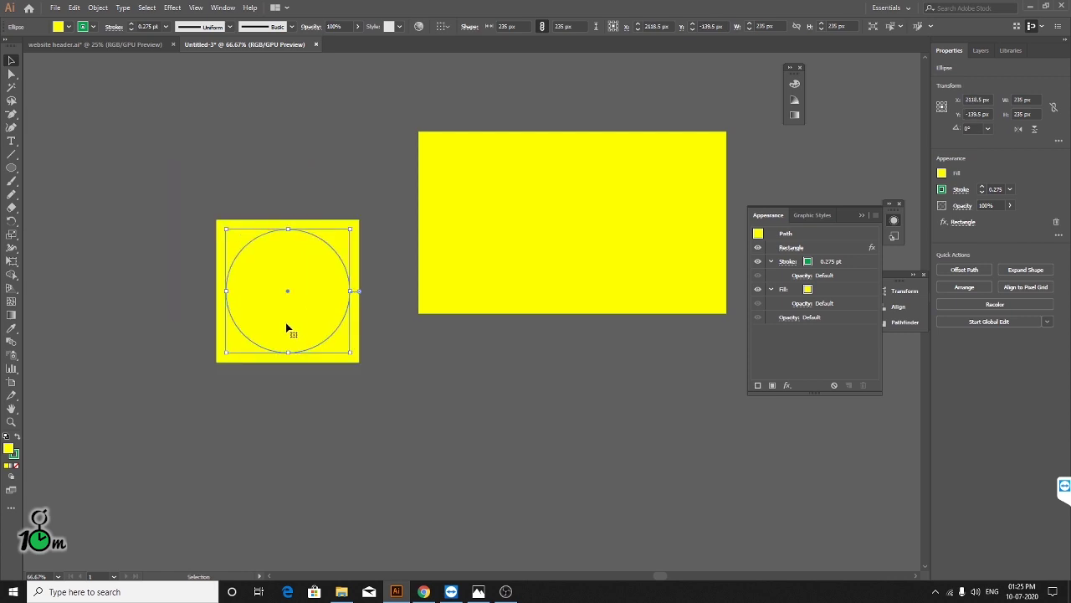
pyautogui.moveTo(286, 327); pyautogui.dragTo(270, 259)
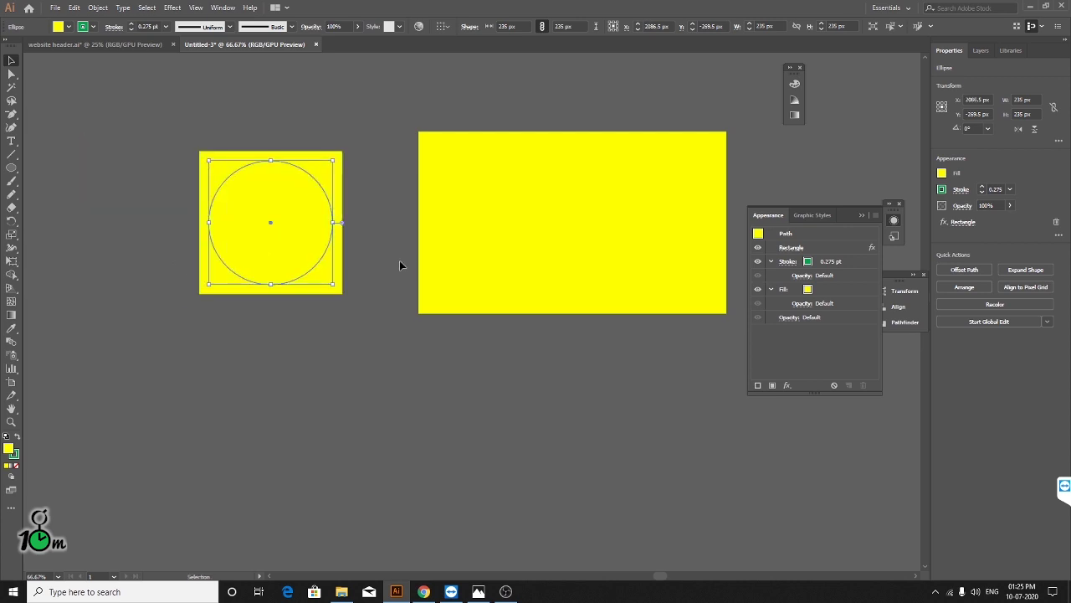
# - Start a Rounded Rectangle shape effect on the large rectangle, trying absolute then relative sizing
pyautogui.click(444, 296)
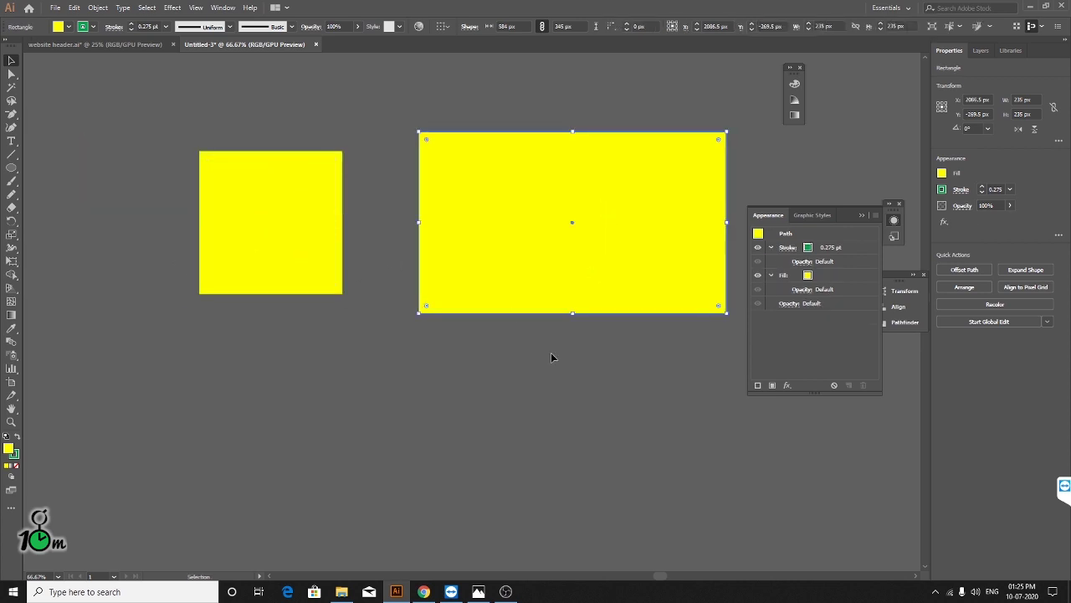
pyautogui.click(172, 8)
pyautogui.moveTo(203, 80)
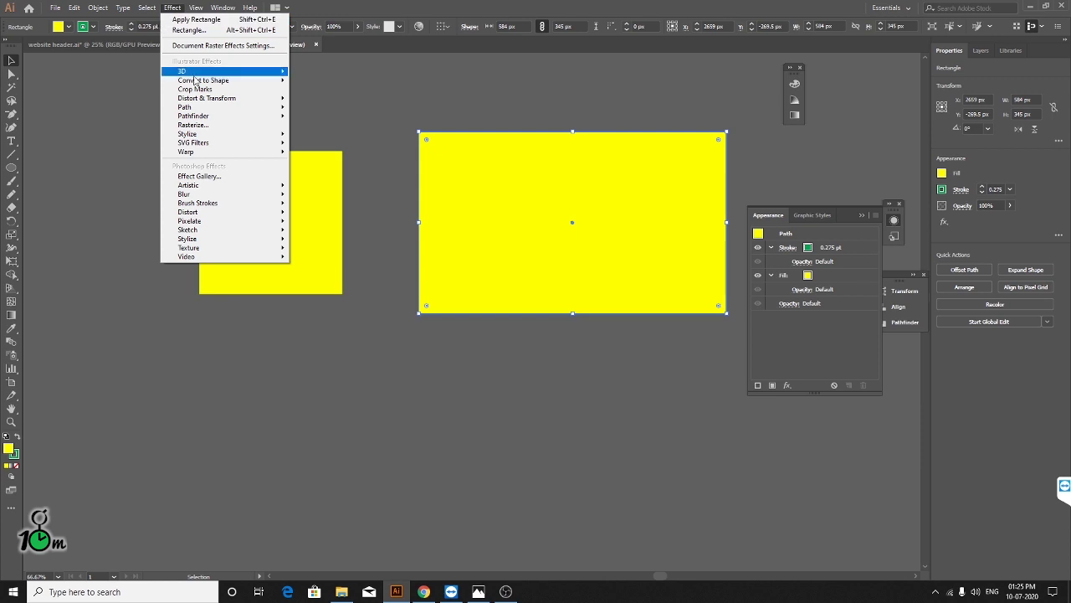
pyautogui.click(374, 94)
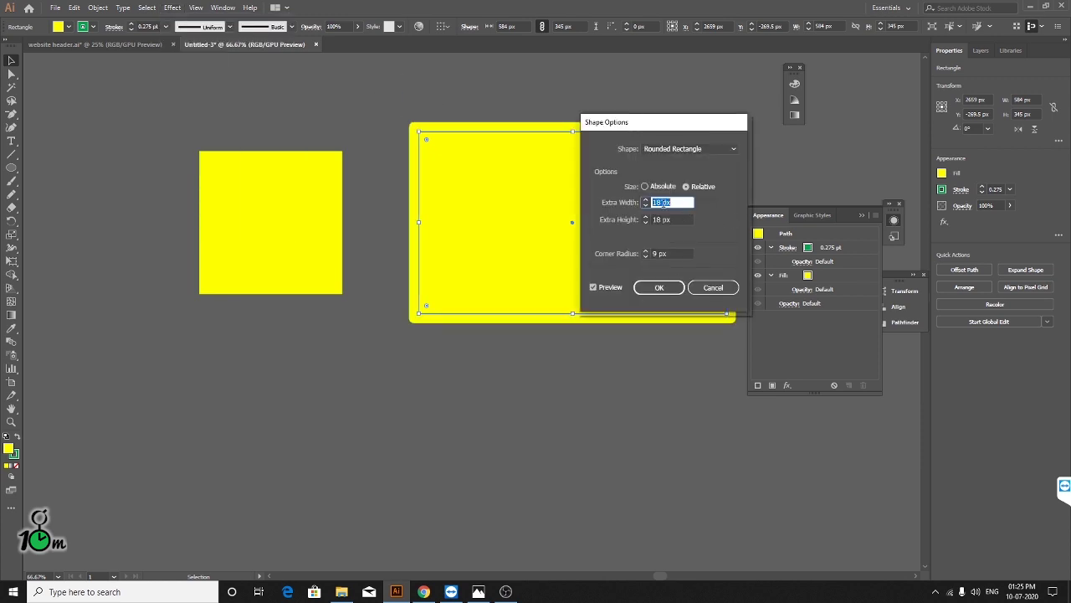
pyautogui.click(644, 185)
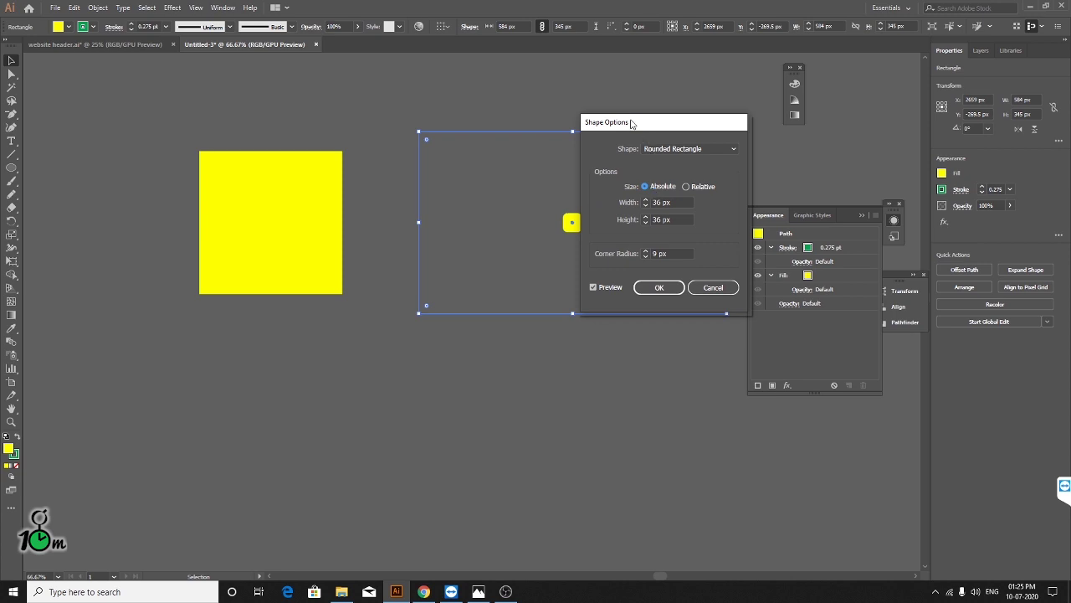
pyautogui.moveTo(631, 124); pyautogui.dragTo(711, 51)
pyautogui.click(765, 113)
pyautogui.click(760, 129)
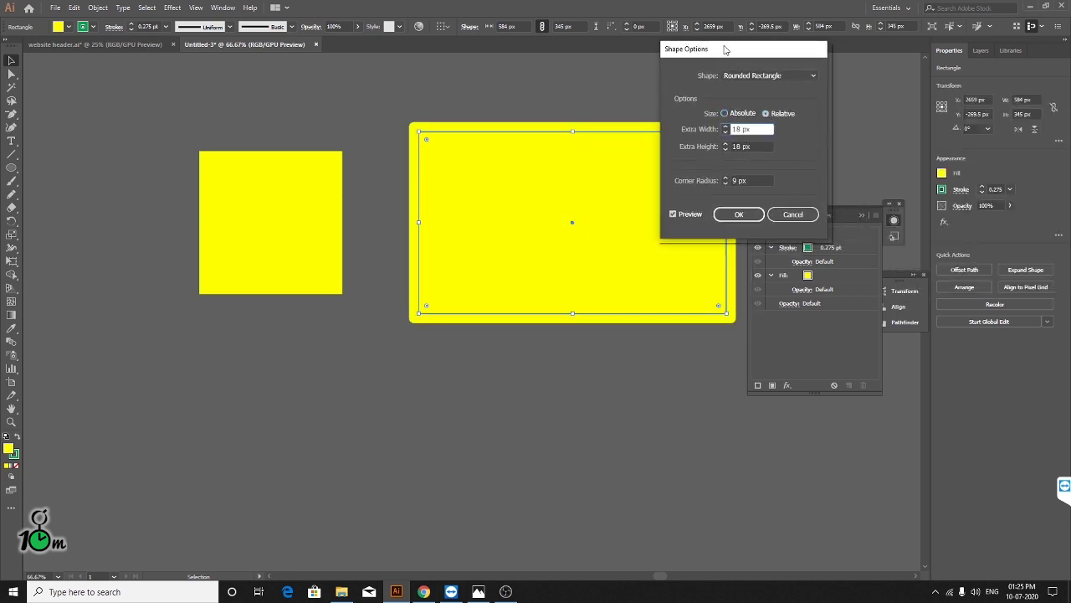
# - Try Extra Width 27 and a smaller corner radius, then cancel the effect
pyautogui.moveTo(724, 49); pyautogui.dragTo(871, 140)
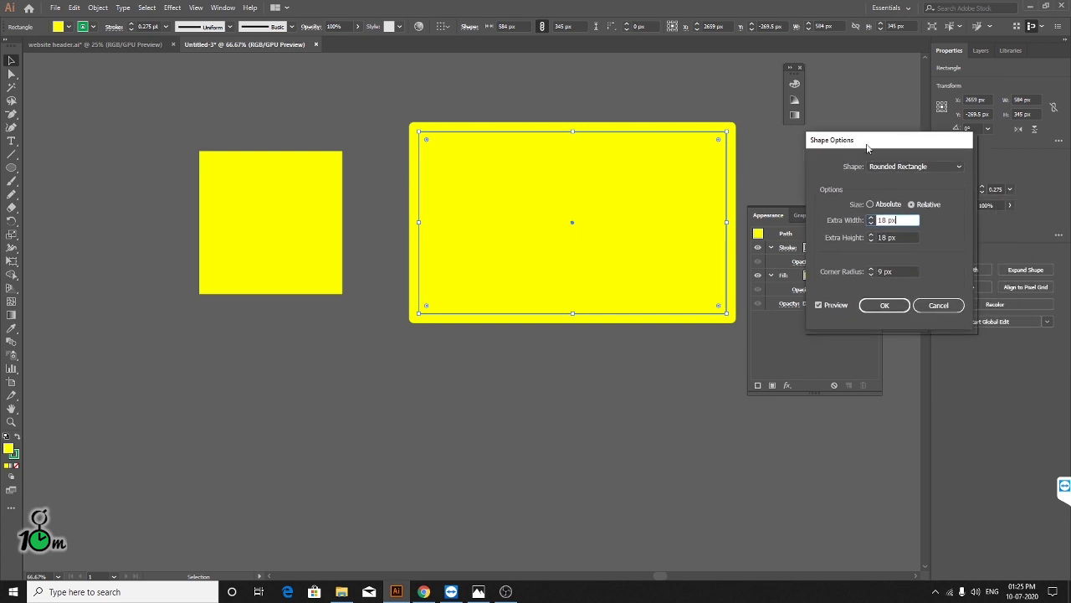
pyautogui.doubleClick(915, 220)
pyautogui.write('27')
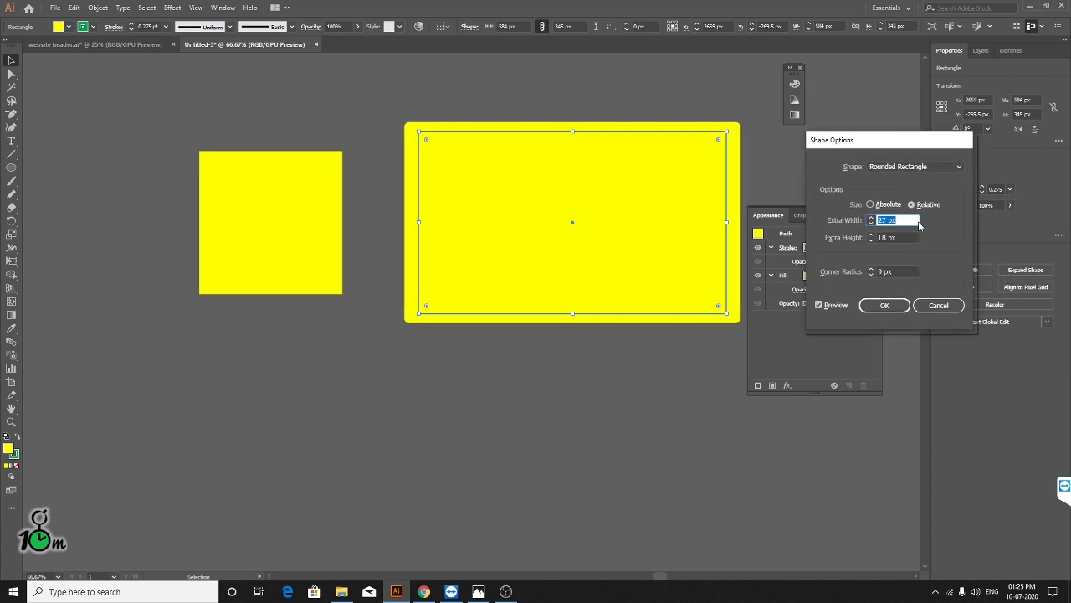
pyautogui.press('Down')
pyautogui.press('Down')
pyautogui.press('Down')
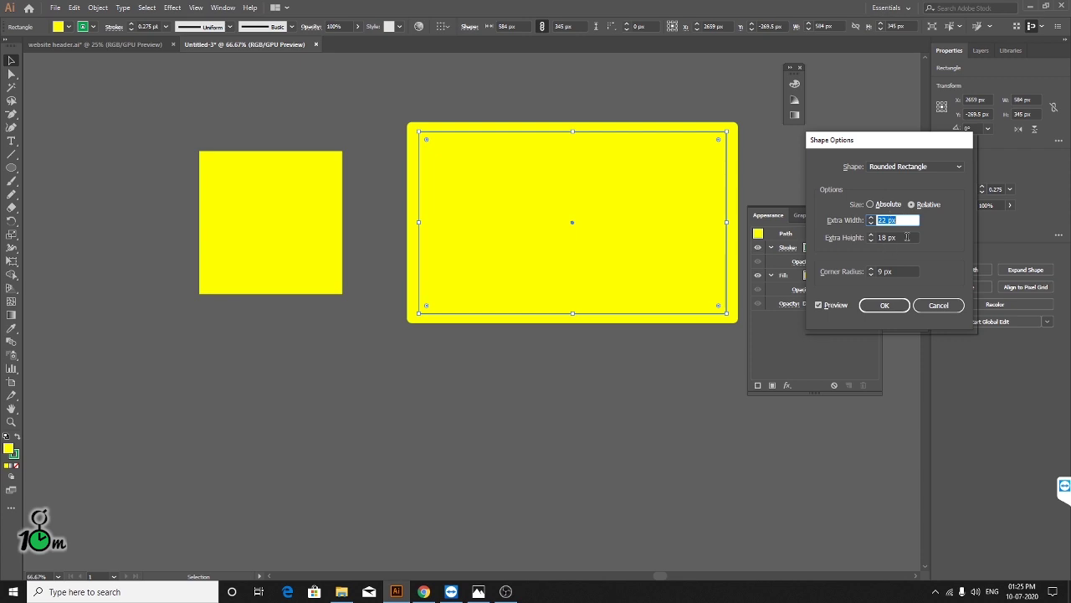
pyautogui.click(906, 237)
pyautogui.click(905, 273)
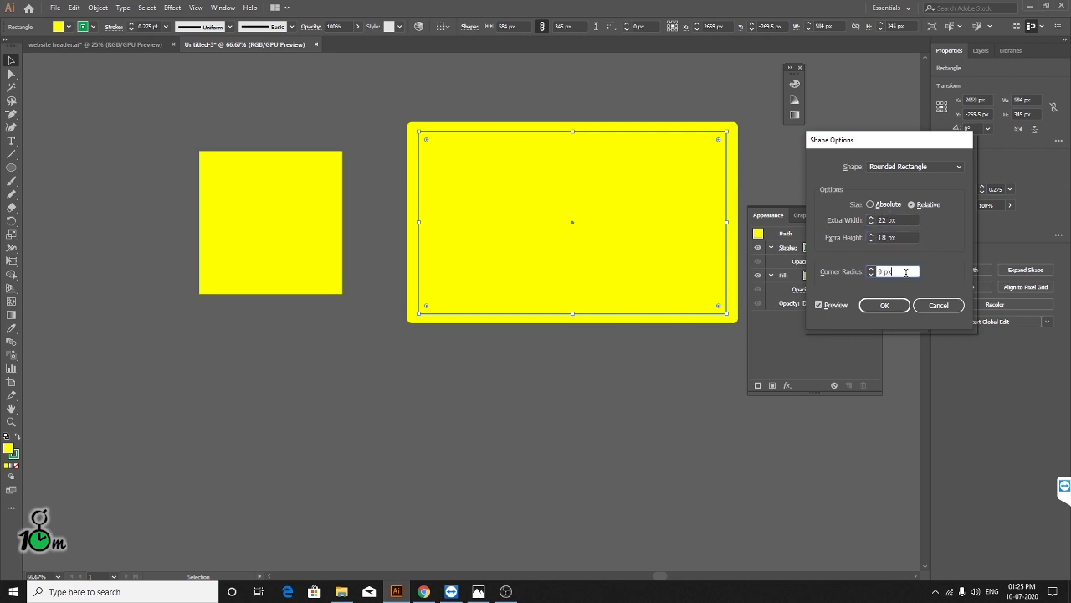
pyautogui.press('Down')
pyautogui.press('Down')
pyautogui.press('Down')
pyautogui.click(936, 305)
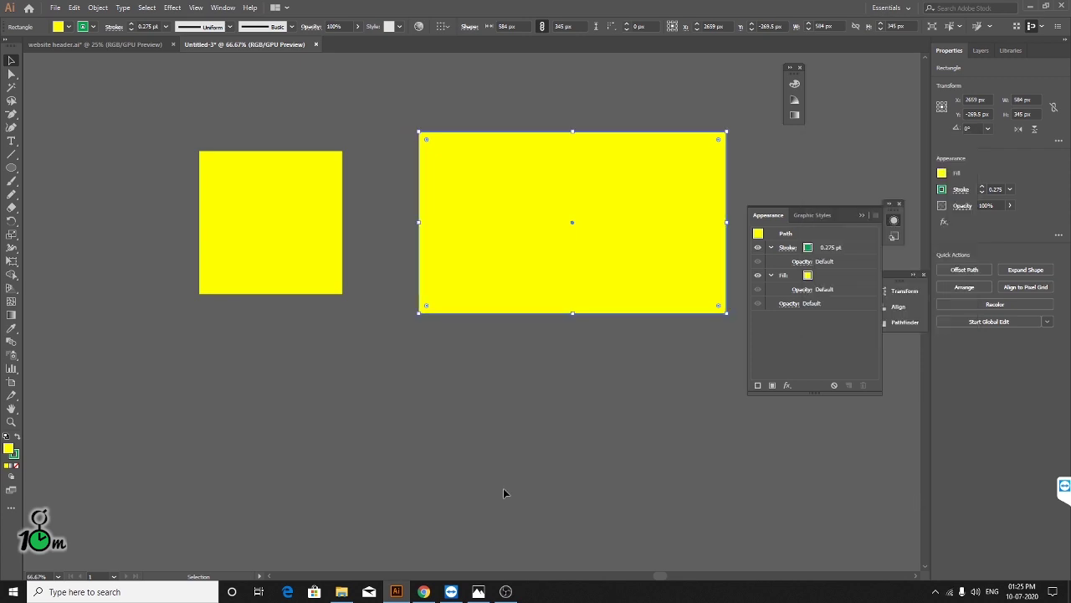
# - Delete the large rectangle and move the squared circle near the top-left of the artboard
pyautogui.moveTo(498, 220); pyautogui.dragTo(481, 249)
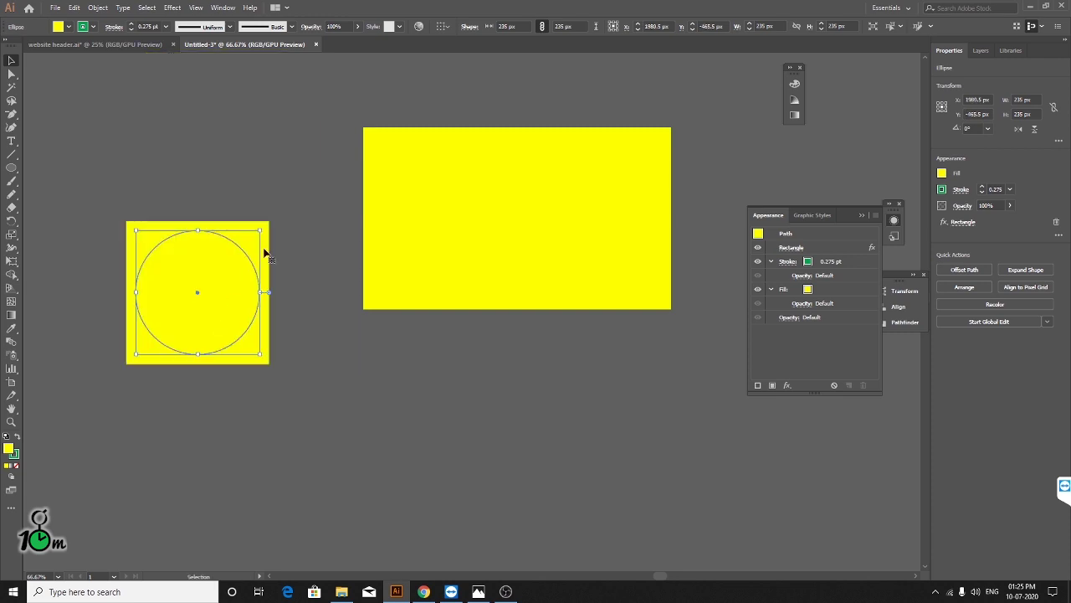
pyautogui.moveTo(211, 342); pyautogui.dragTo(188, 243)
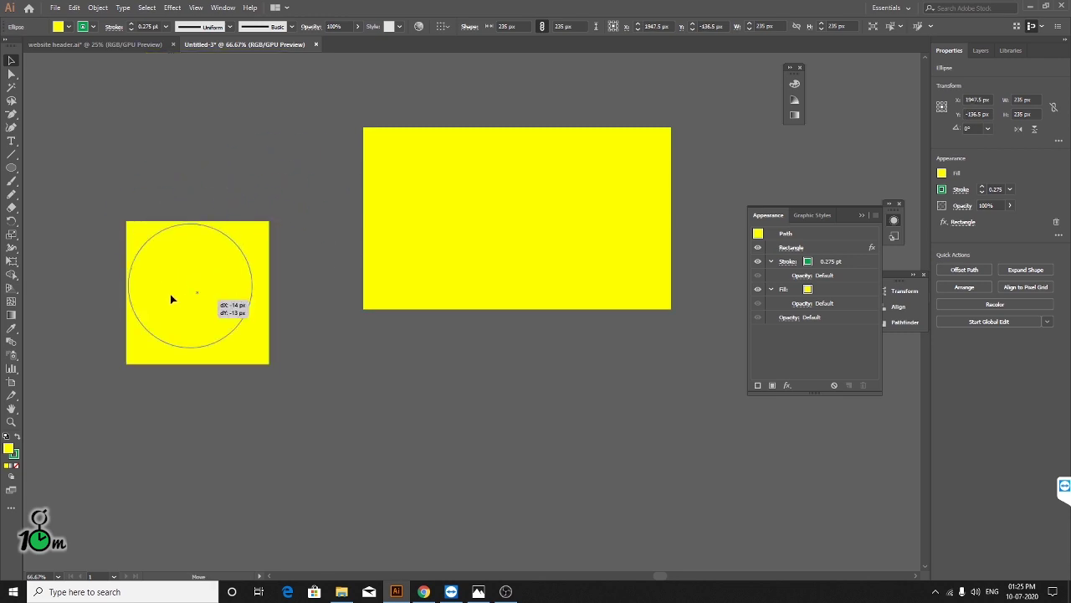
pyautogui.click(450, 306)
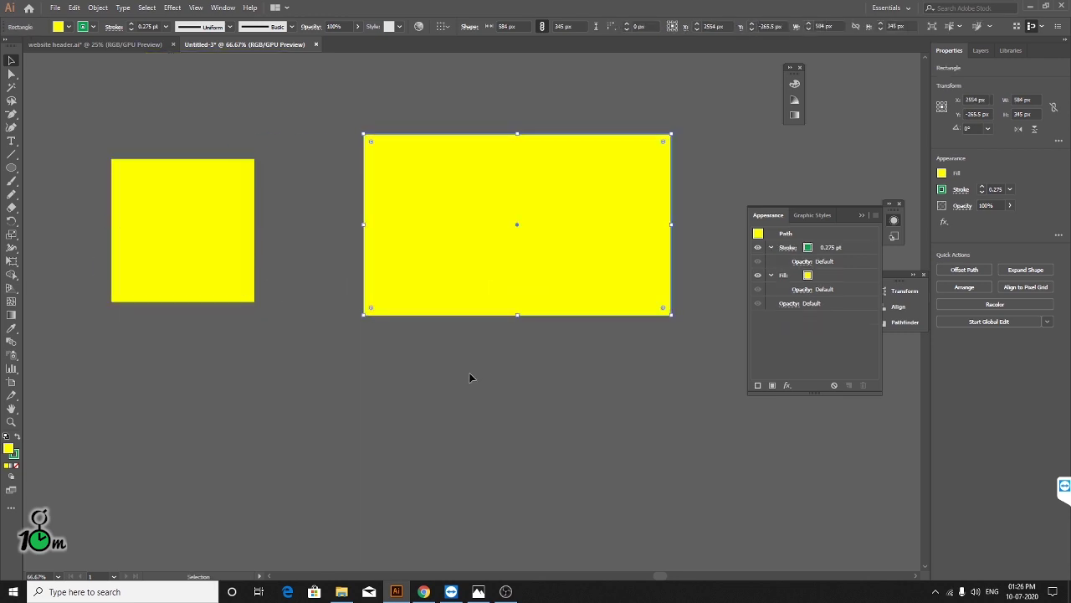
pyautogui.press('Delete')
pyautogui.moveTo(289, 167); pyautogui.dragTo(922, 150)
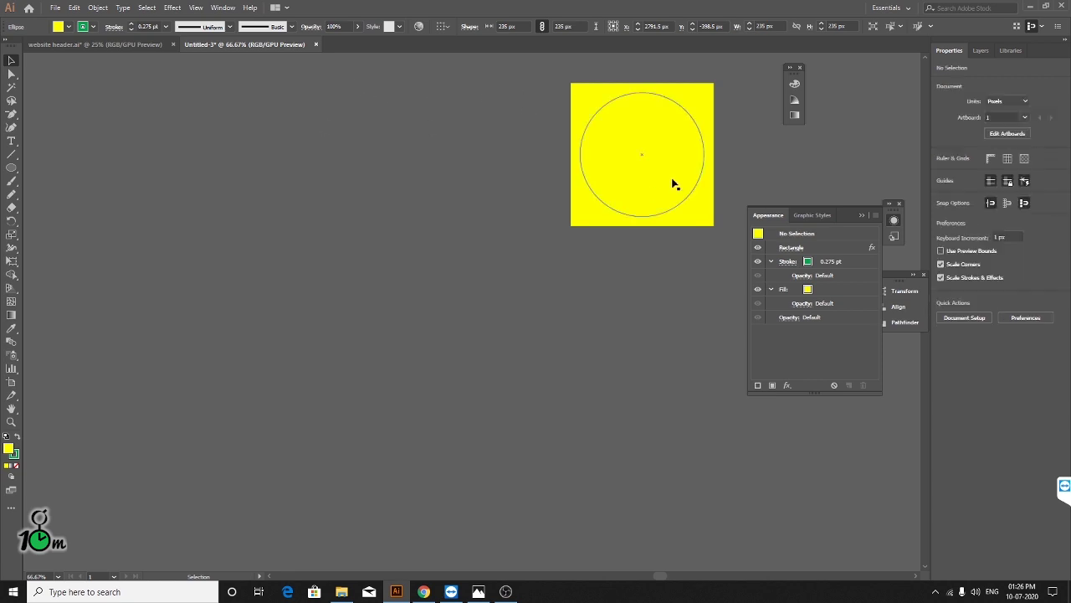
pyautogui.moveTo(312, 281); pyautogui.dragTo(206, 163)
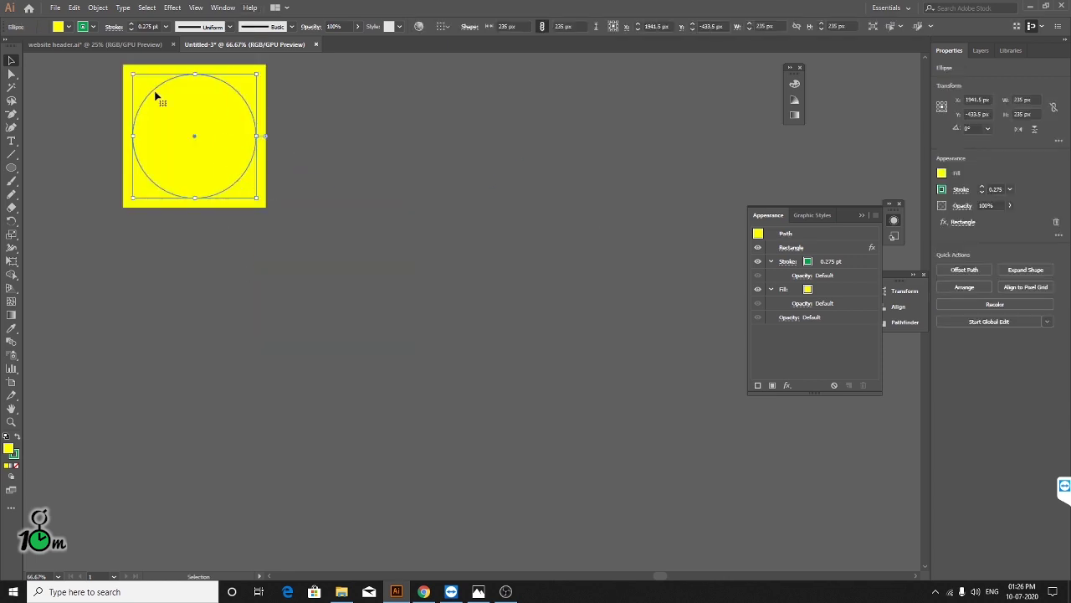
pyautogui.click(97, 8)
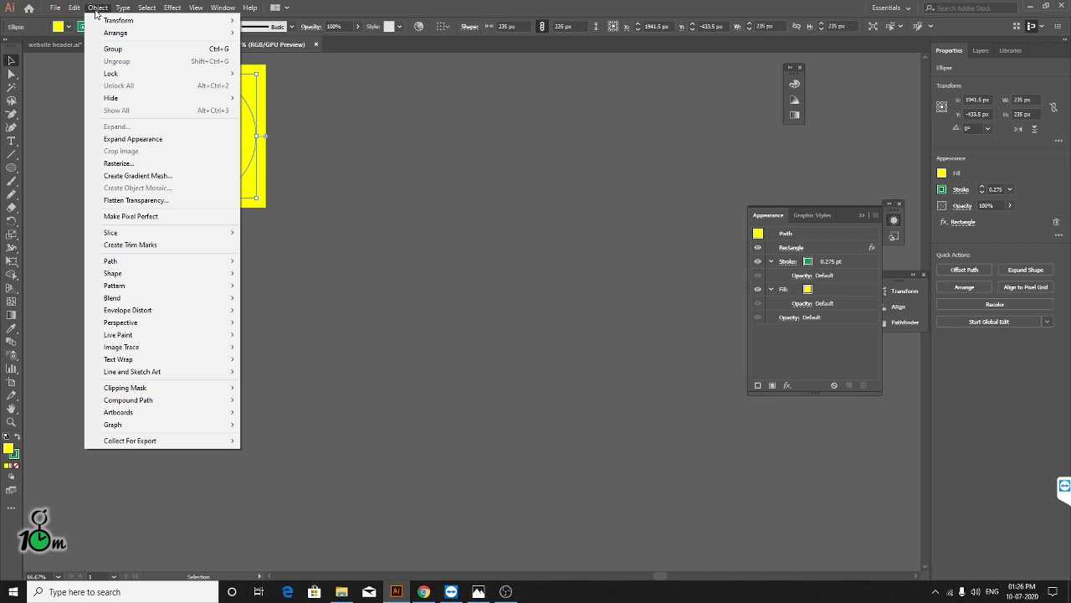
# - Expand the squared circle's appearance and ungroup the resulting square
pyautogui.click(132, 139)
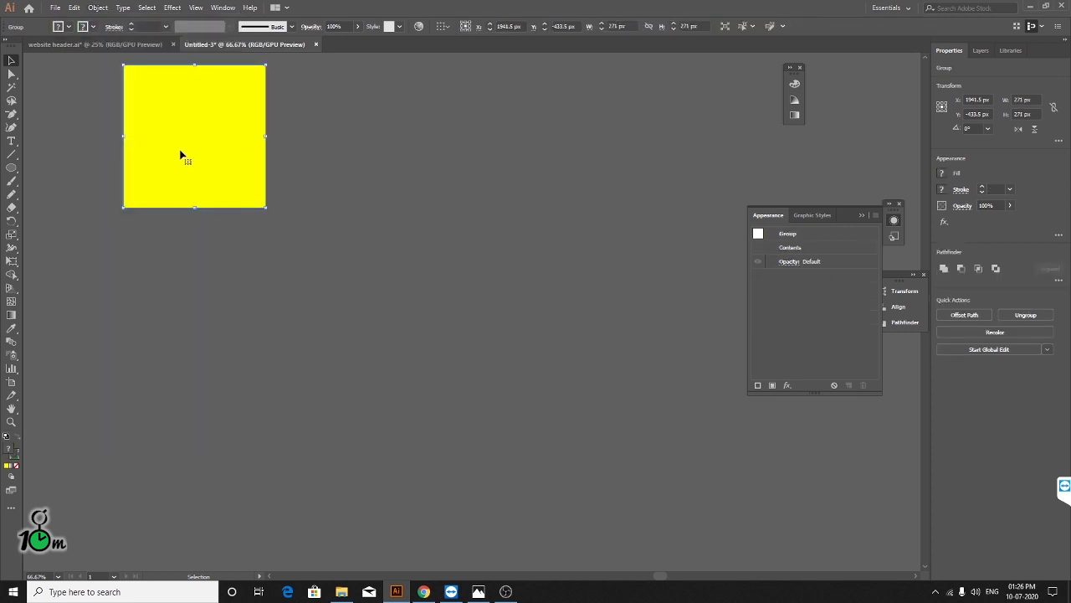
pyautogui.moveTo(181, 156)
pyautogui.mouseDown()
pyautogui.moveTo(316, 299)
pyautogui.moveTo(268, 206)
pyautogui.moveTo(476, 186)
pyautogui.moveTo(311, 228)
pyautogui.mouseUp()
pyautogui.rightClick(312, 200)
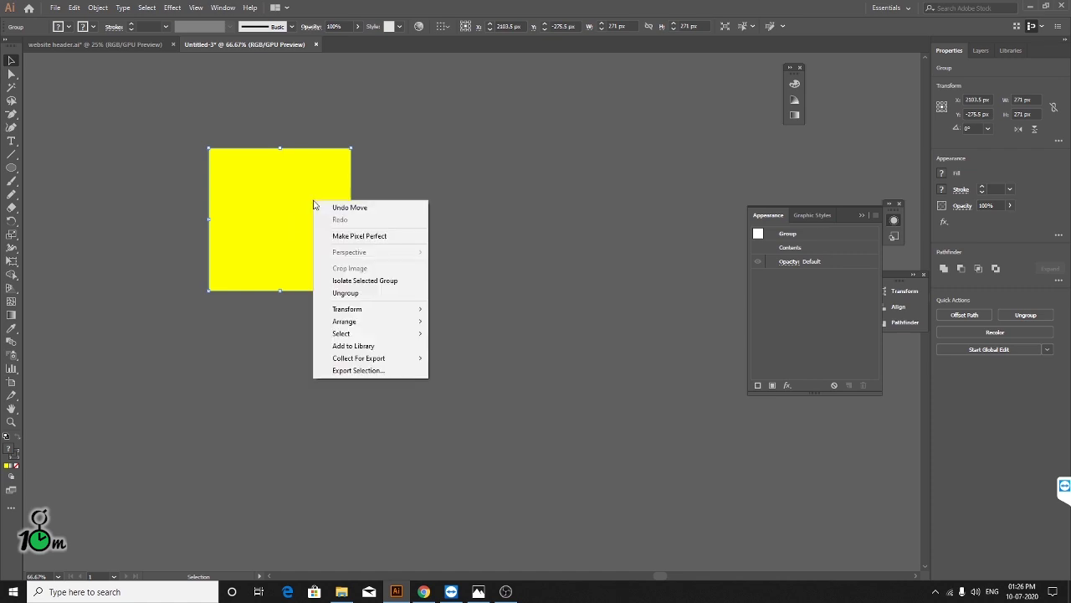
pyautogui.click(344, 288)
pyautogui.click(430, 271)
# - Separate the yellow square and its unfilled outline square on the canvas
pyautogui.moveTo(300, 234); pyautogui.dragTo(500, 320)
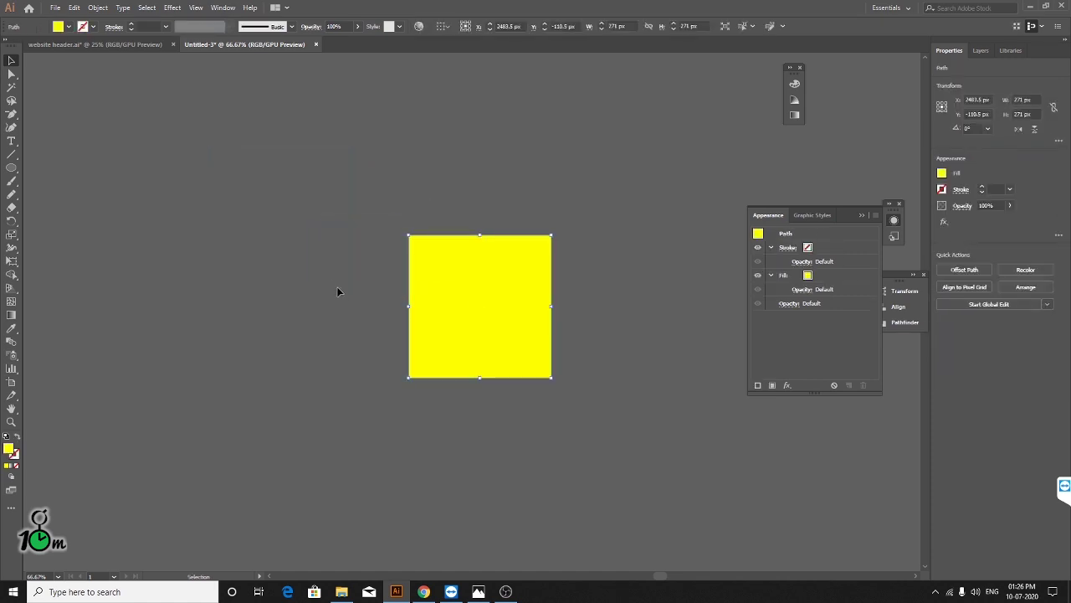
pyautogui.moveTo(344, 283); pyautogui.dragTo(426, 189)
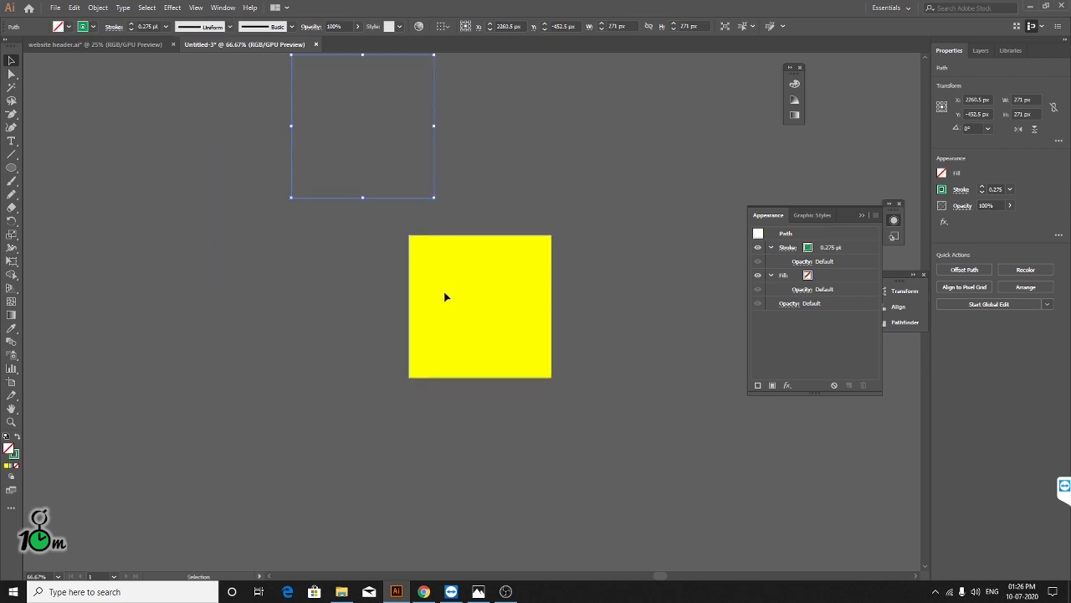
pyautogui.moveTo(443, 293); pyautogui.dragTo(522, 328)
pyautogui.click(364, 199)
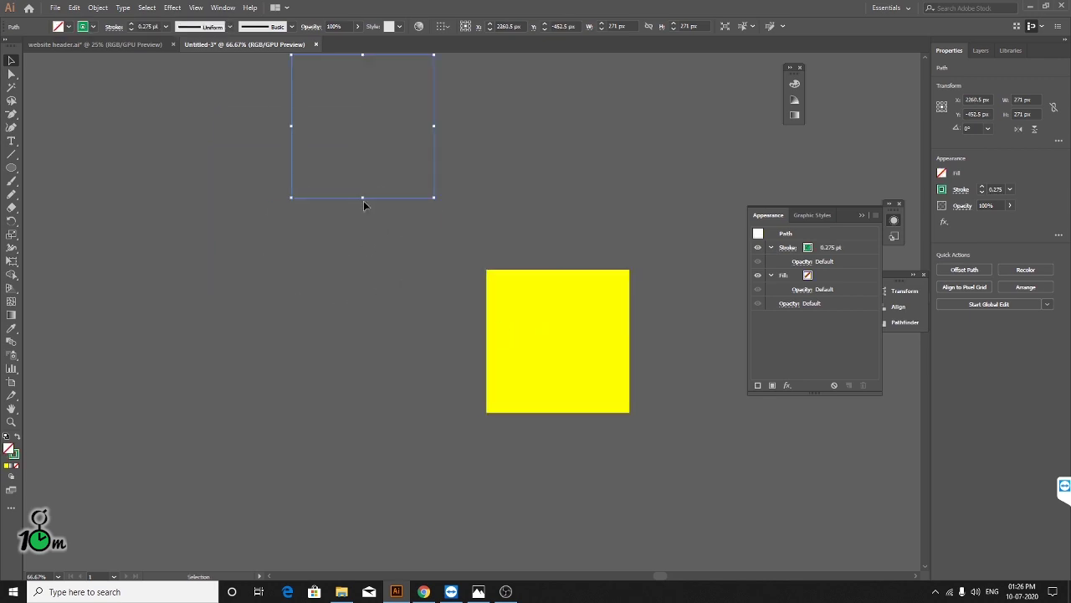
pyautogui.moveTo(384, 199); pyautogui.dragTo(343, 365)
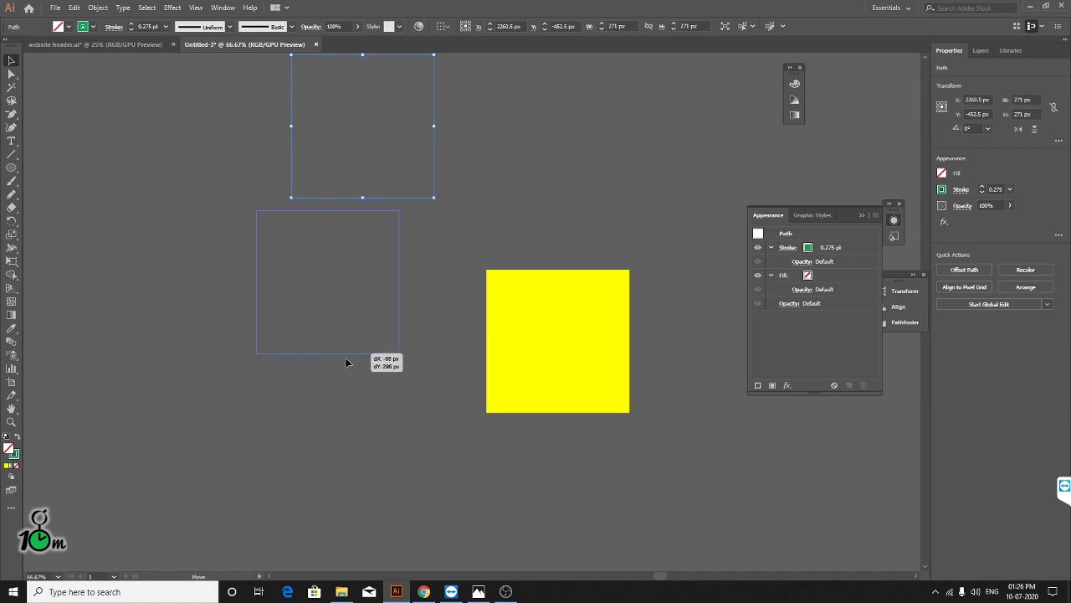
# - Swap the outline square's fill and stroke to make it green, and rearrange both squares
pyautogui.click(17, 439)
pyautogui.click(131, 377)
pyautogui.moveTo(301, 242); pyautogui.dragTo(138, 297)
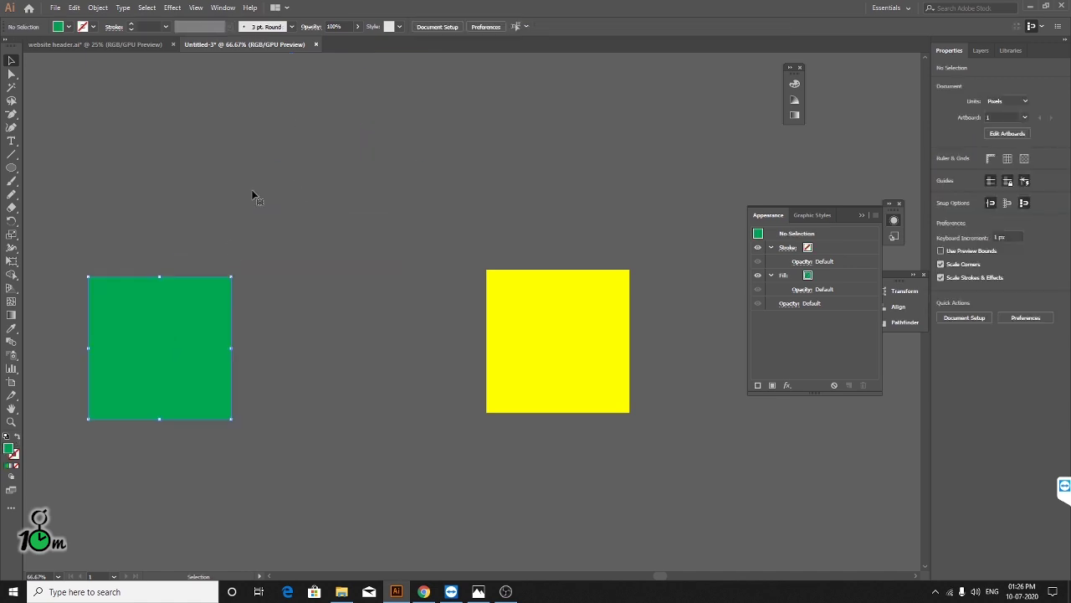
pyautogui.click(469, 346)
pyautogui.moveTo(527, 358)
pyautogui.mouseDown()
pyautogui.moveTo(431, 346)
pyautogui.moveTo(340, 303)
pyautogui.mouseUp()
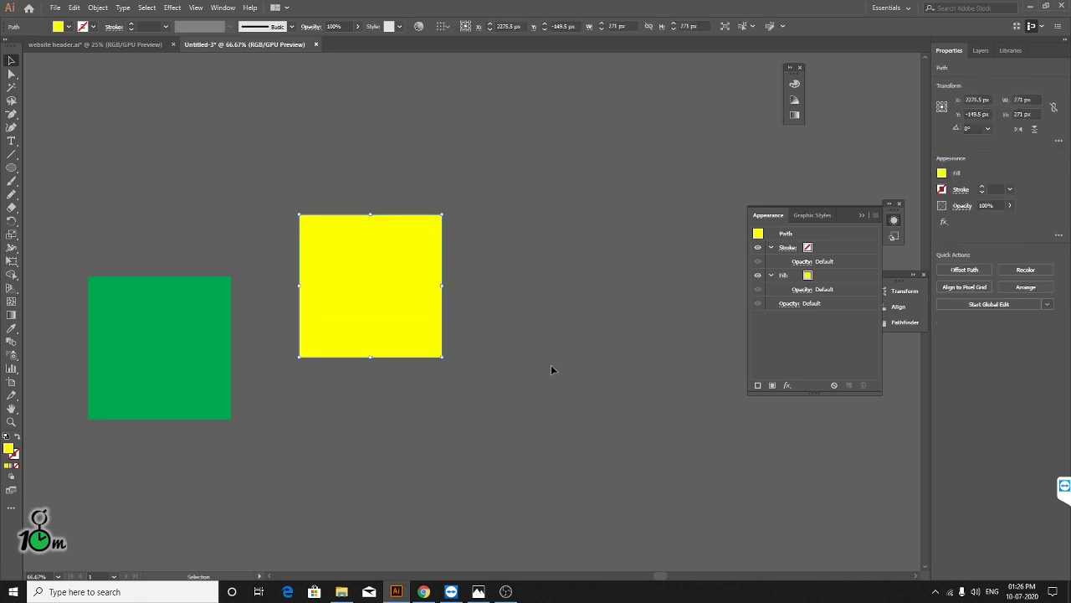
pyautogui.click(517, 237)
# - Undo the last edit, then select everything and delete both squares
pyautogui.hotkey('ctrl', 'z')
pyautogui.hotkey('ctrl', 'z')
pyautogui.hotkey('ctrl', 'z')
pyautogui.hotkey('ctrl', 'z')
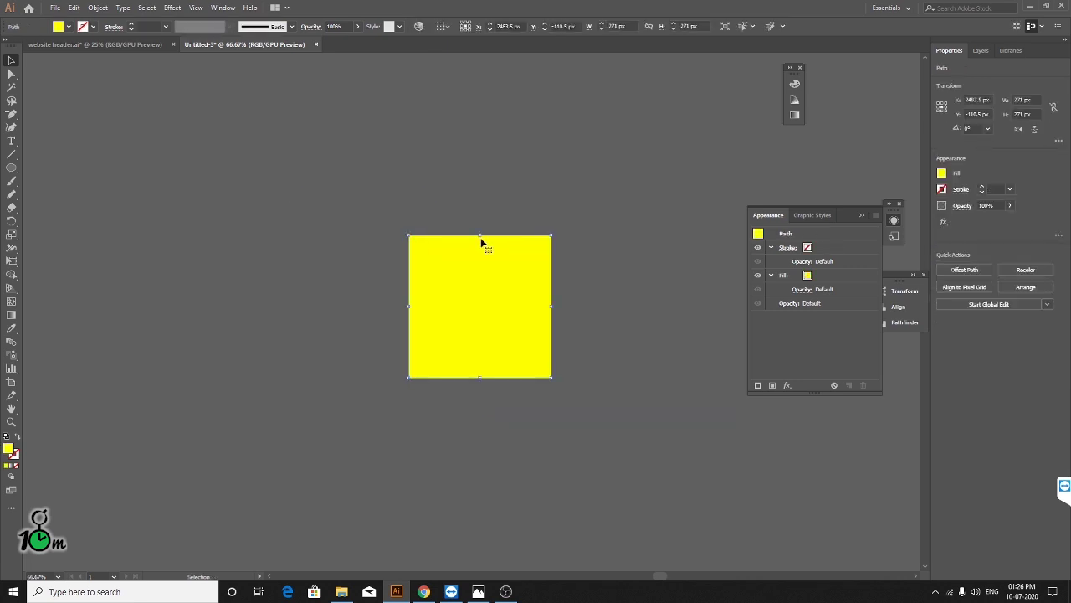
pyautogui.click(327, 172)
pyautogui.hotkey('ctrl', 'a')
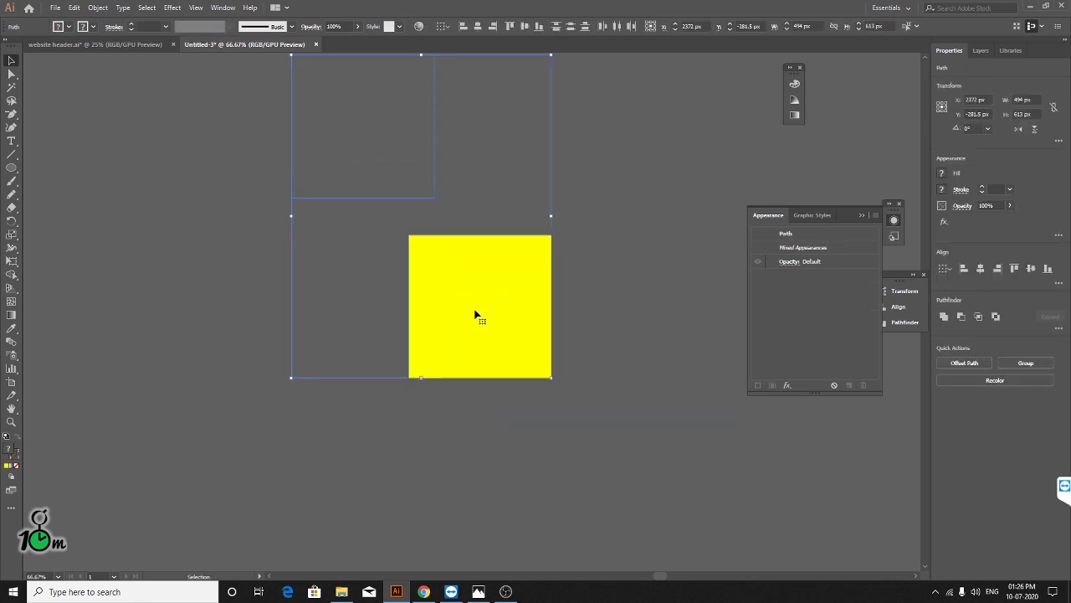
pyautogui.press('Delete')
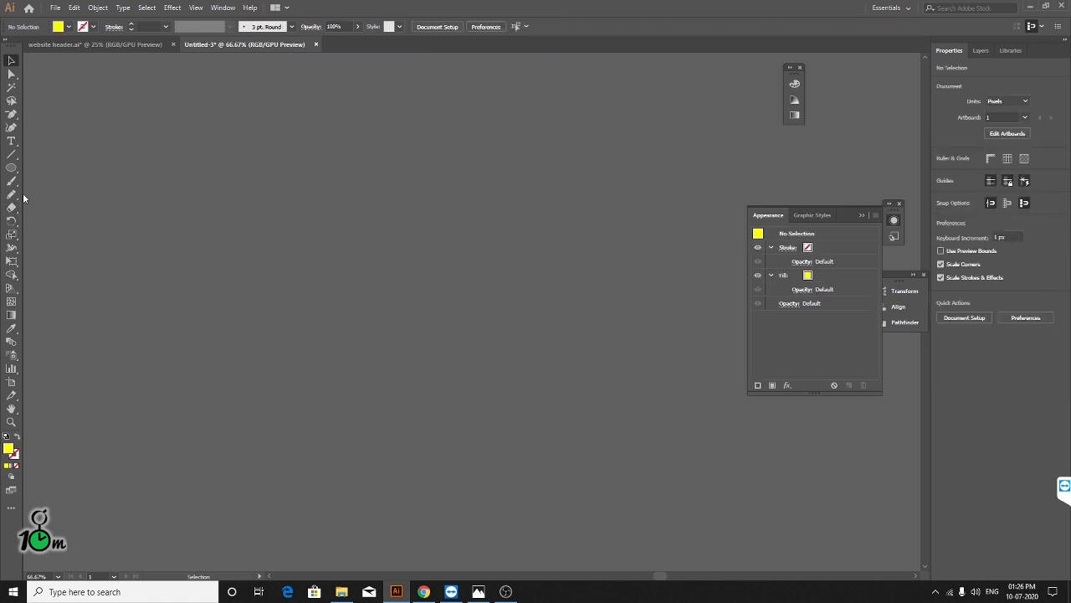
# - Draw a yellow circle and apply the Crop Marks effect to it
pyautogui.click(11, 167)
pyautogui.moveTo(371, 233); pyautogui.dragTo(453, 314)
pyautogui.press('v')
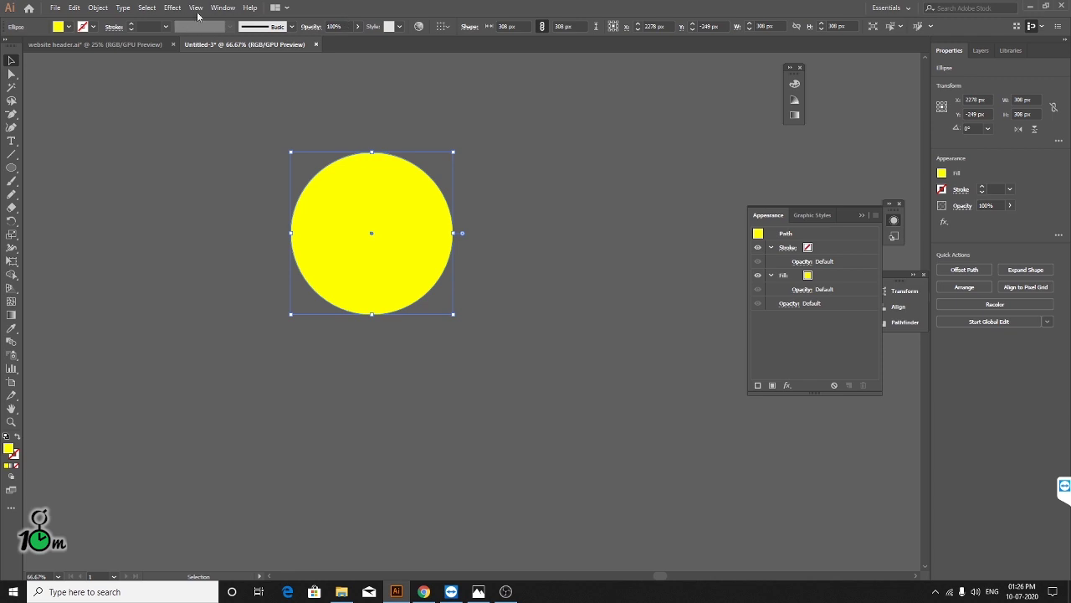
pyautogui.click(207, 9)
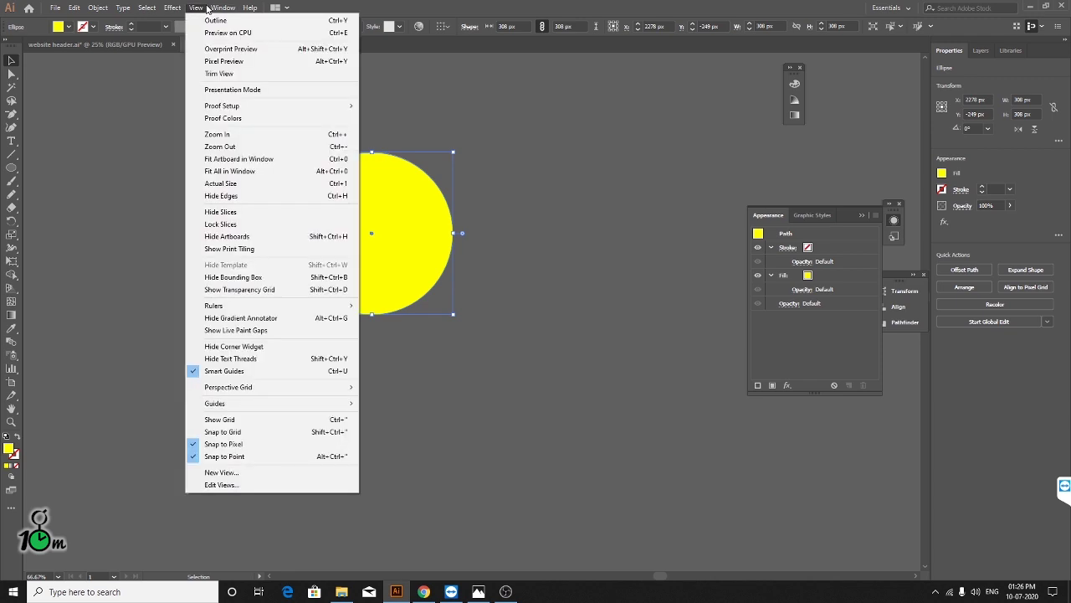
pyautogui.click(171, 9)
pyautogui.click(173, 8)
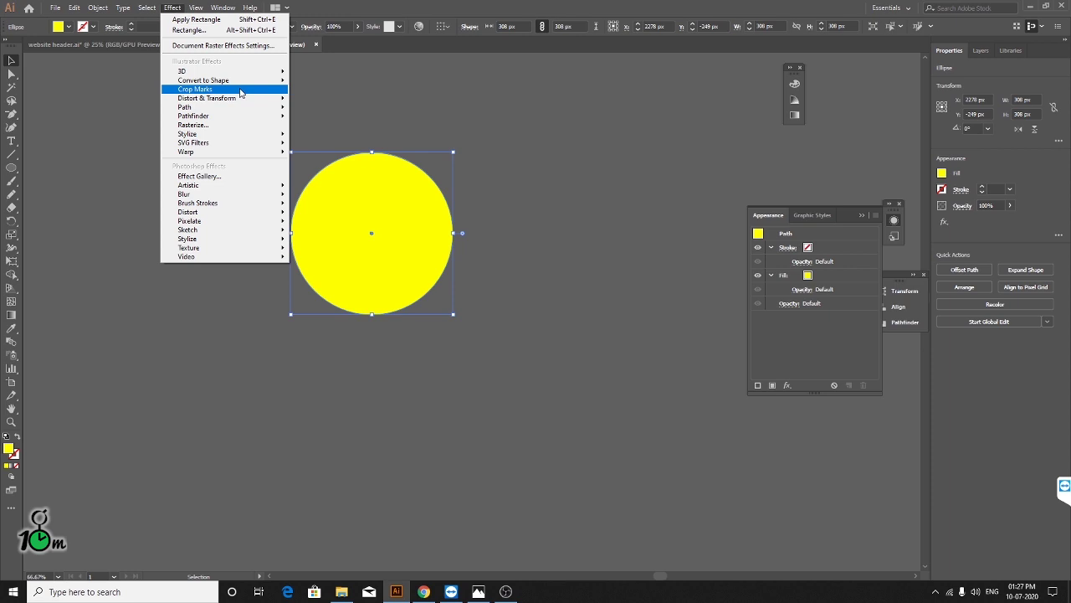
pyautogui.click(240, 90)
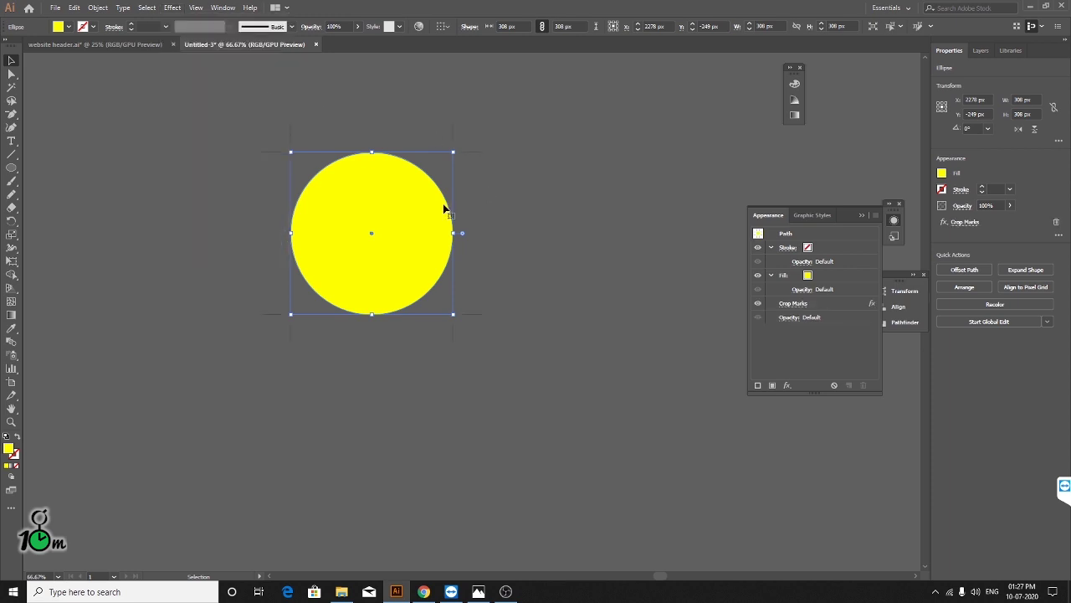
# - Shift the circle right and enlarge it to about 498 px
pyautogui.scroll(1, 383, 216)
pyautogui.scroll(1, 389, 215)
pyautogui.scroll(1, 356, 251)
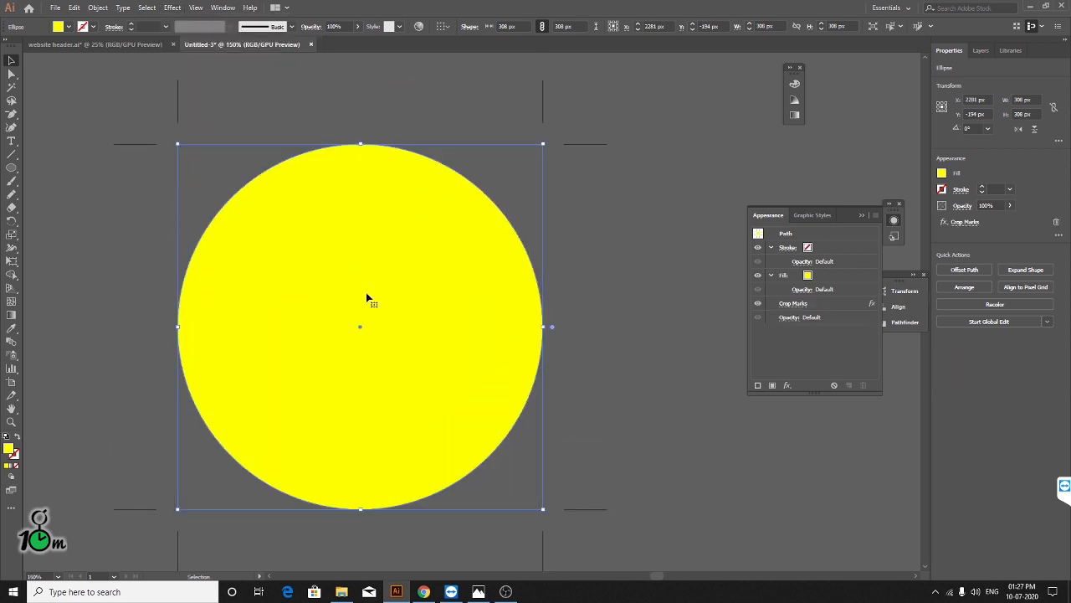
pyautogui.moveTo(367, 346); pyautogui.dragTo(457, 364)
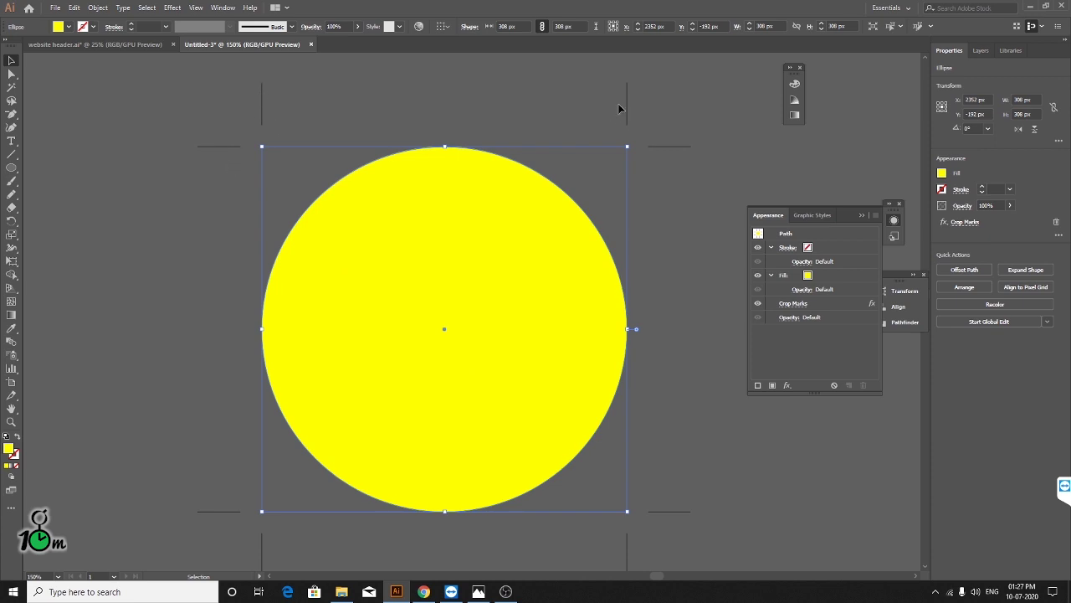
pyautogui.scroll(1, 667, 174)
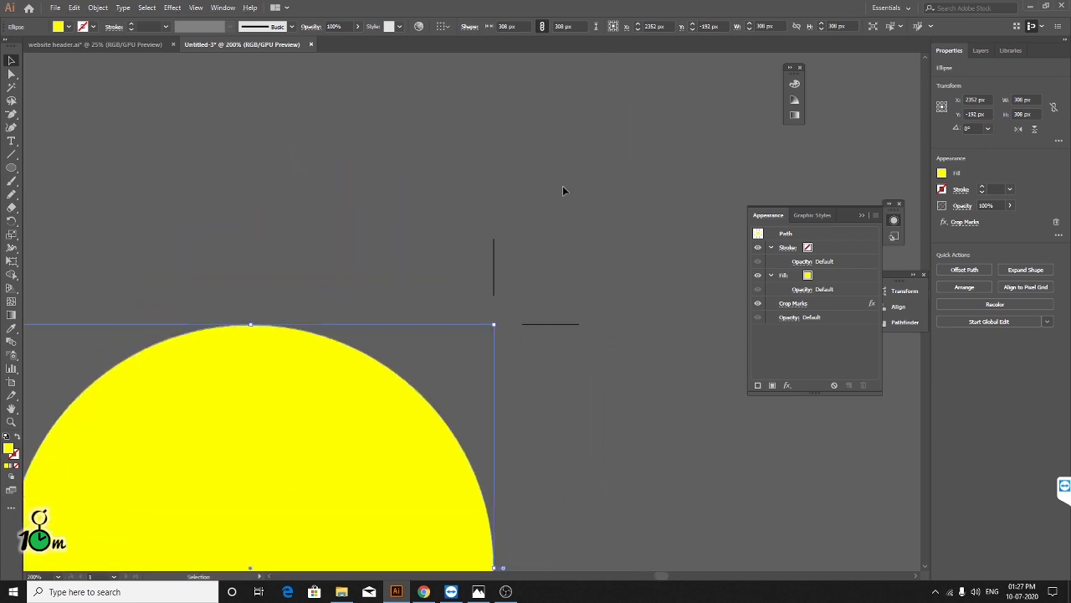
pyautogui.scroll(-2, 573, 324)
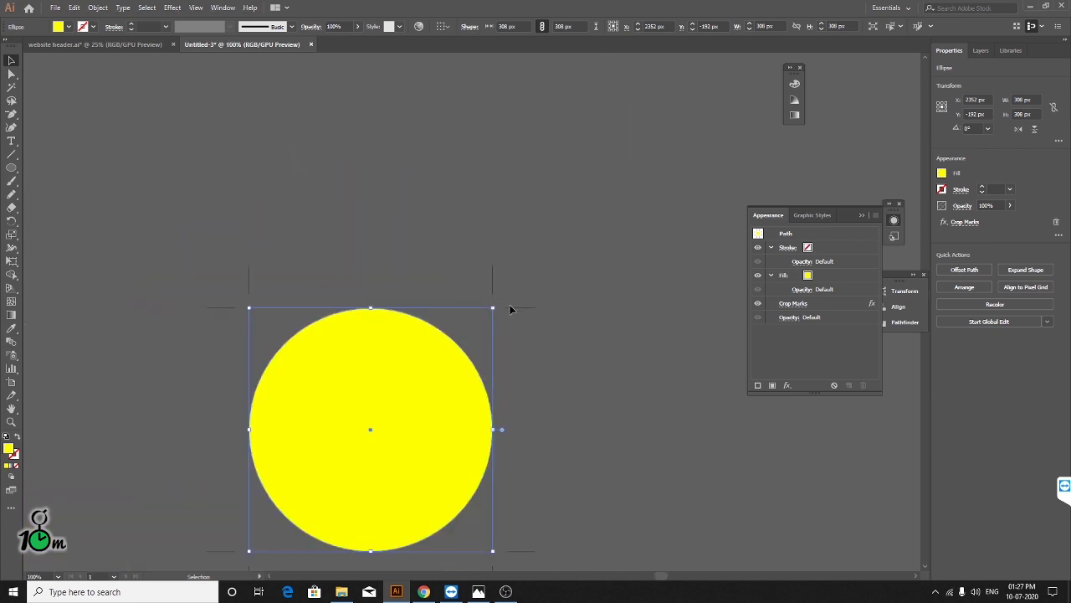
pyautogui.moveTo(493, 308); pyautogui.dragTo(642, 157)
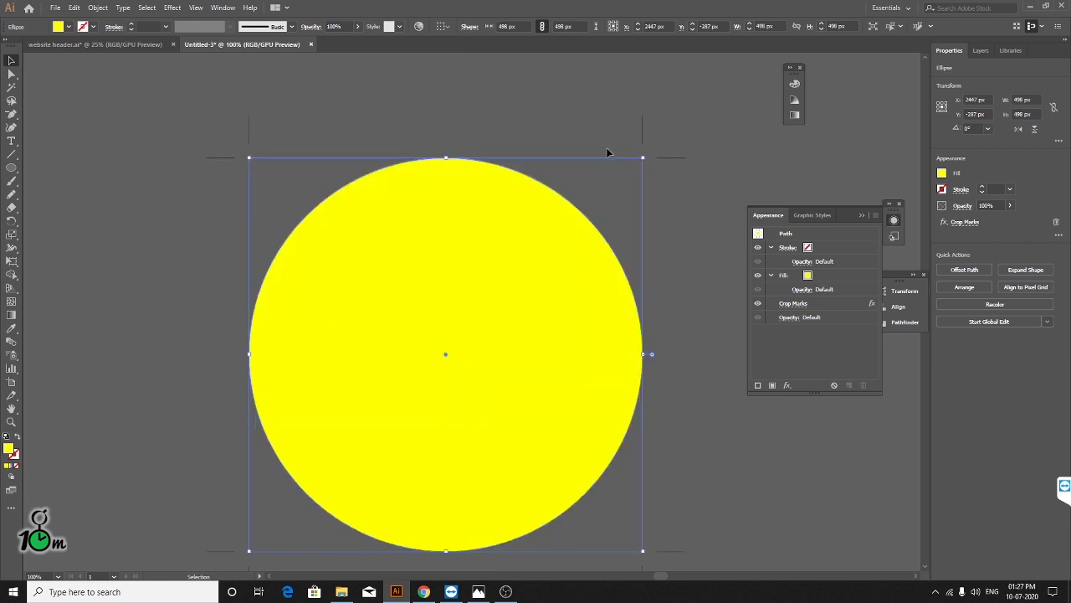
pyautogui.scroll(-1, 693, 144)
# - Pan to the circle and toggle its selection to inspect the crop marks
pyautogui.click(678, 159)
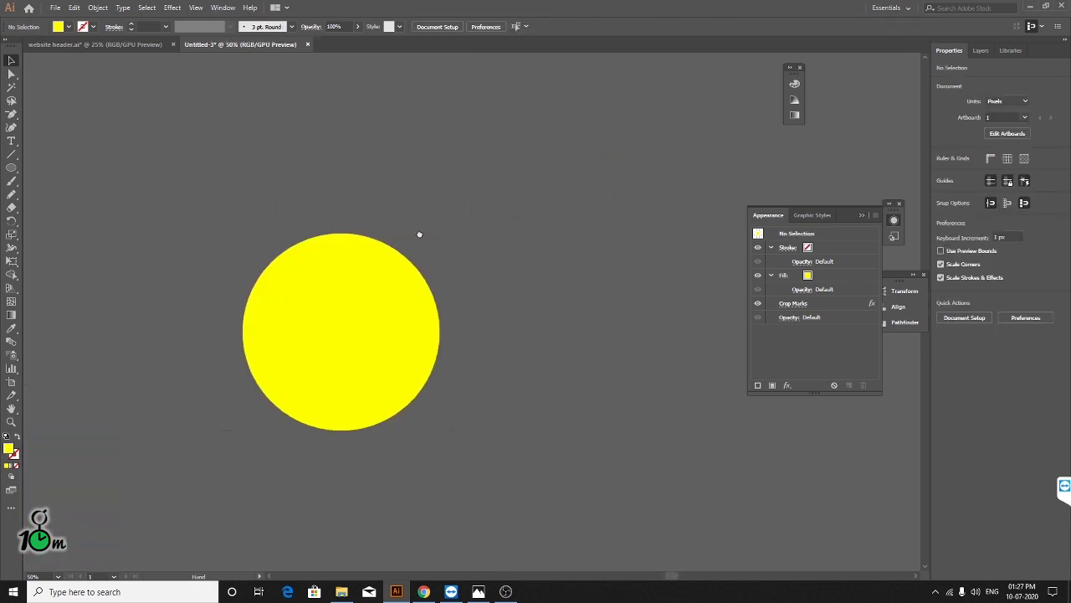
pyautogui.moveTo(609, 191); pyautogui.dragTo(418, 234)
pyautogui.click(297, 323)
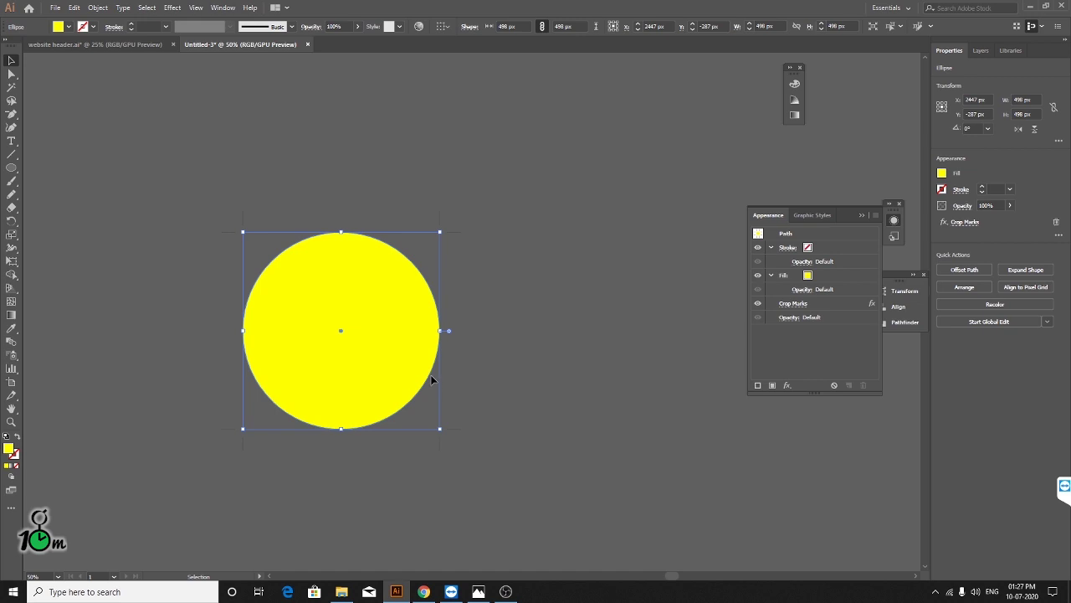
pyautogui.click(453, 470)
pyautogui.click(365, 361)
pyautogui.click(531, 374)
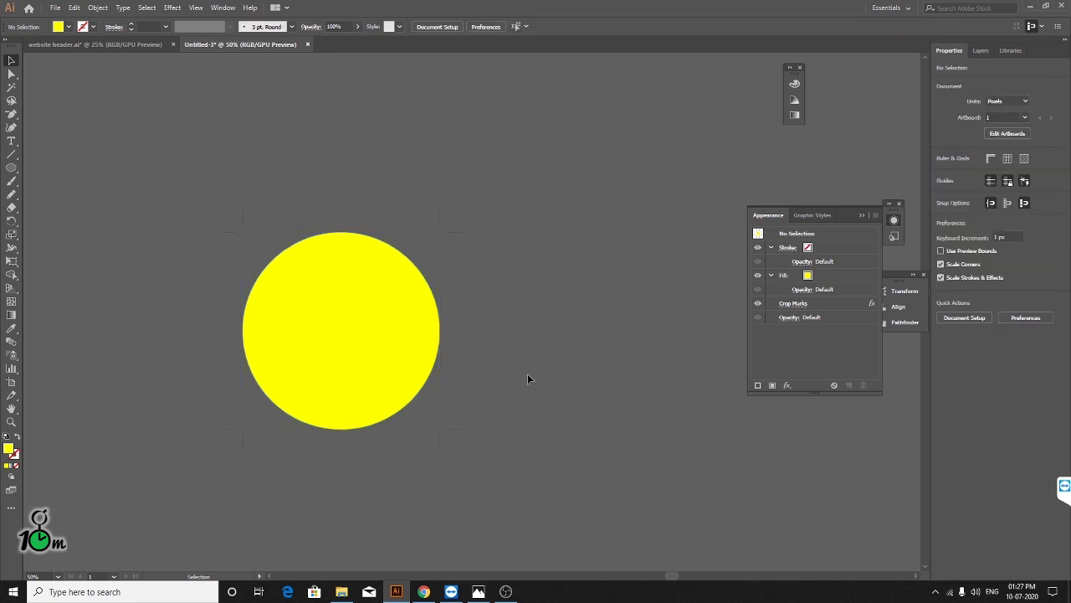
pyautogui.click(326, 365)
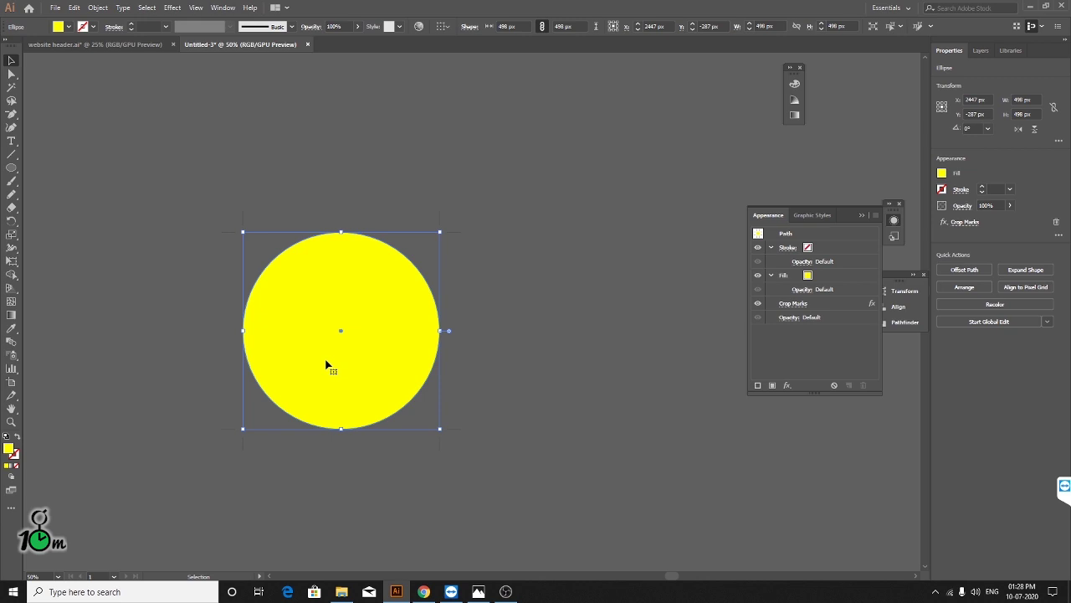
# - Drag the crop-marked circle up and left, recentre the view, and toggle its selection
pyautogui.moveTo(327, 365)
pyautogui.mouseDown()
pyautogui.moveTo(246, 192)
pyautogui.moveTo(201, 201)
pyautogui.mouseUp()
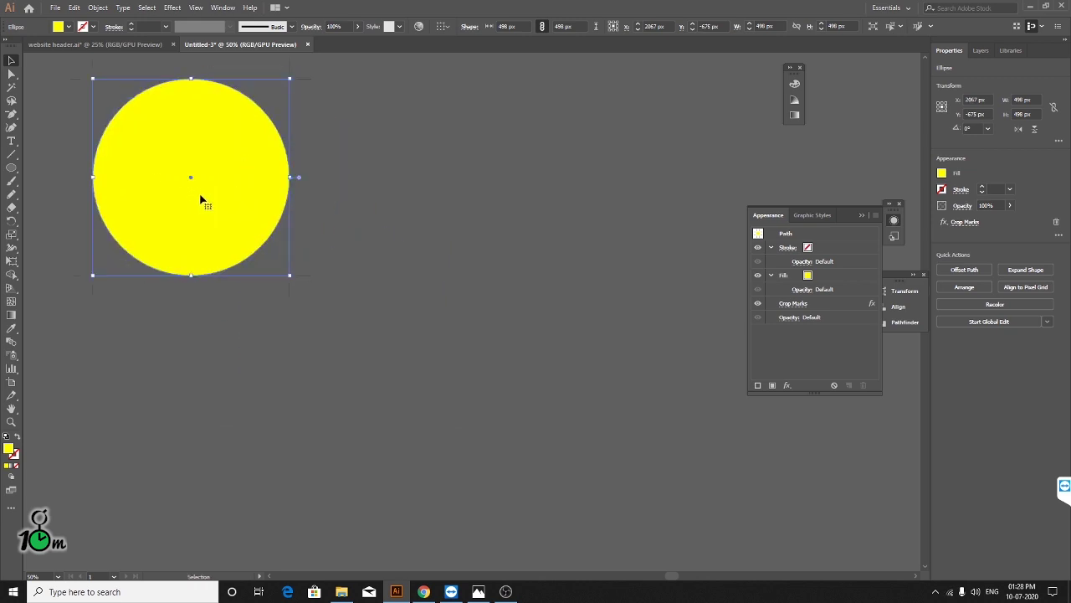
pyautogui.click(363, 306)
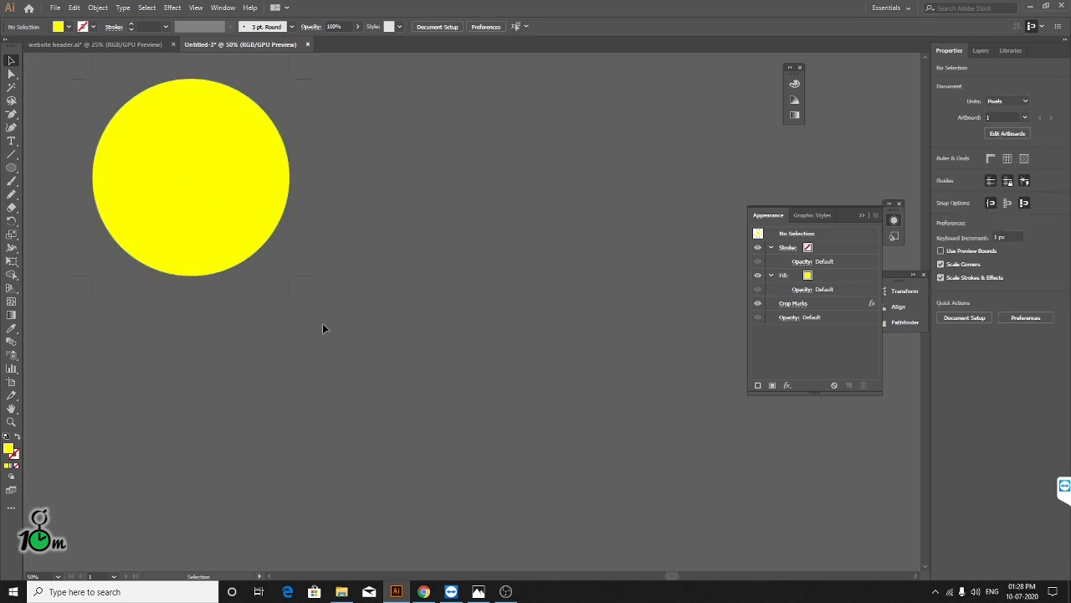
pyautogui.scroll(1, 237, 249)
pyautogui.moveTo(237, 248); pyautogui.dragTo(427, 428)
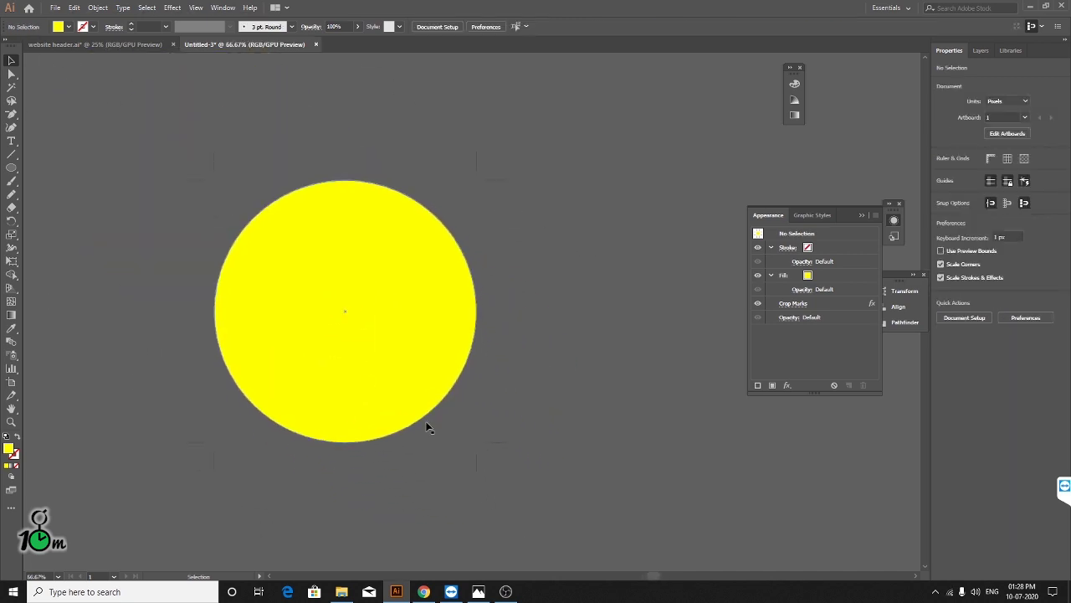
pyautogui.click(415, 380)
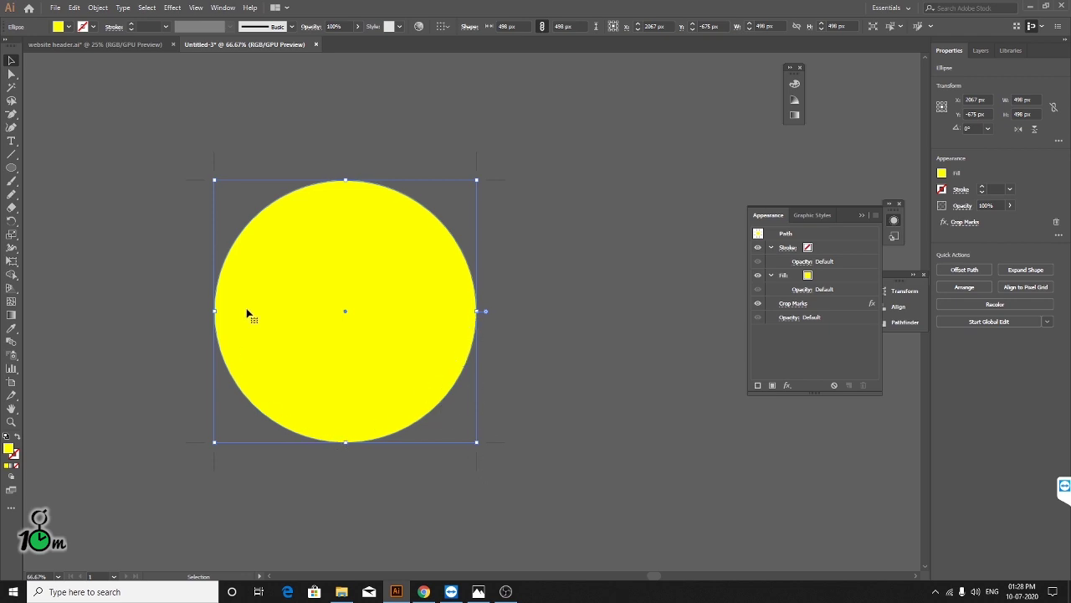
pyautogui.click(484, 474)
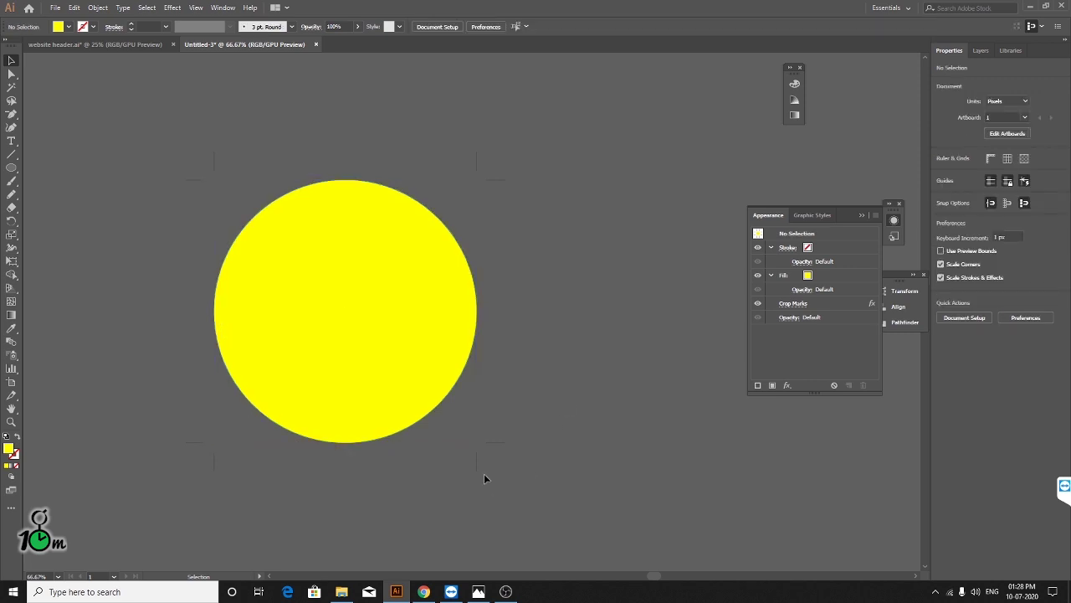
pyautogui.click(406, 375)
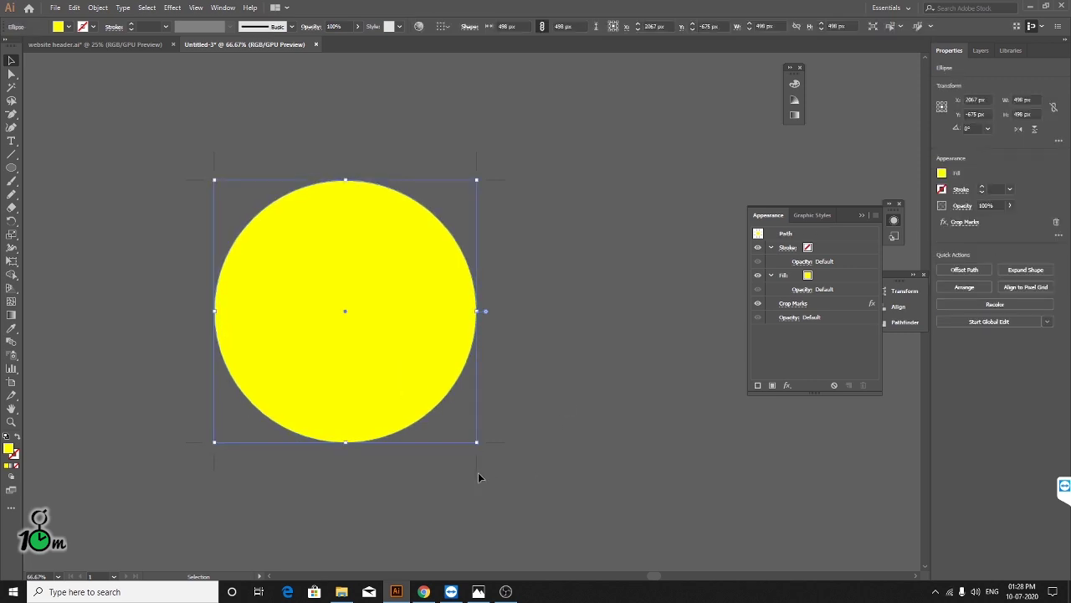
pyautogui.click(502, 484)
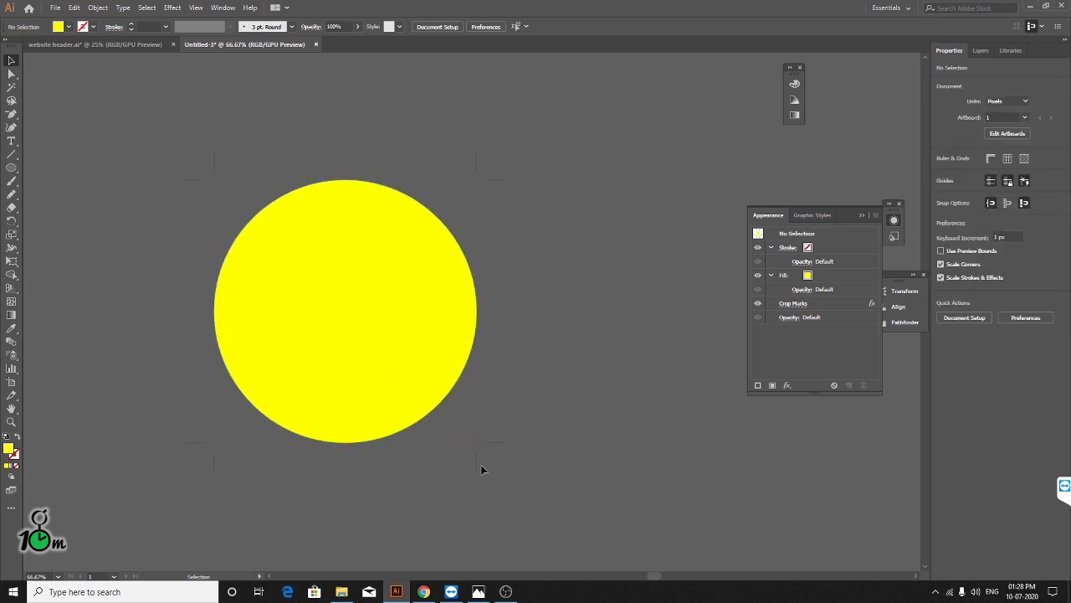
pyautogui.click(439, 375)
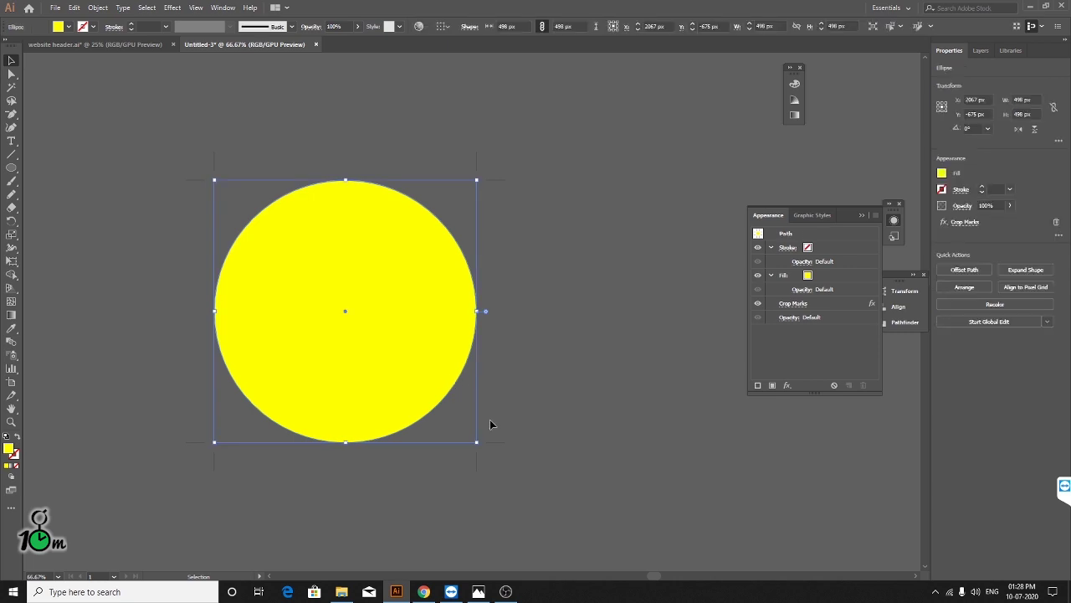
pyautogui.click(544, 352)
pyautogui.click(402, 354)
# - Undo back past the crop-marked circle and zoom out
pyautogui.click(576, 294)
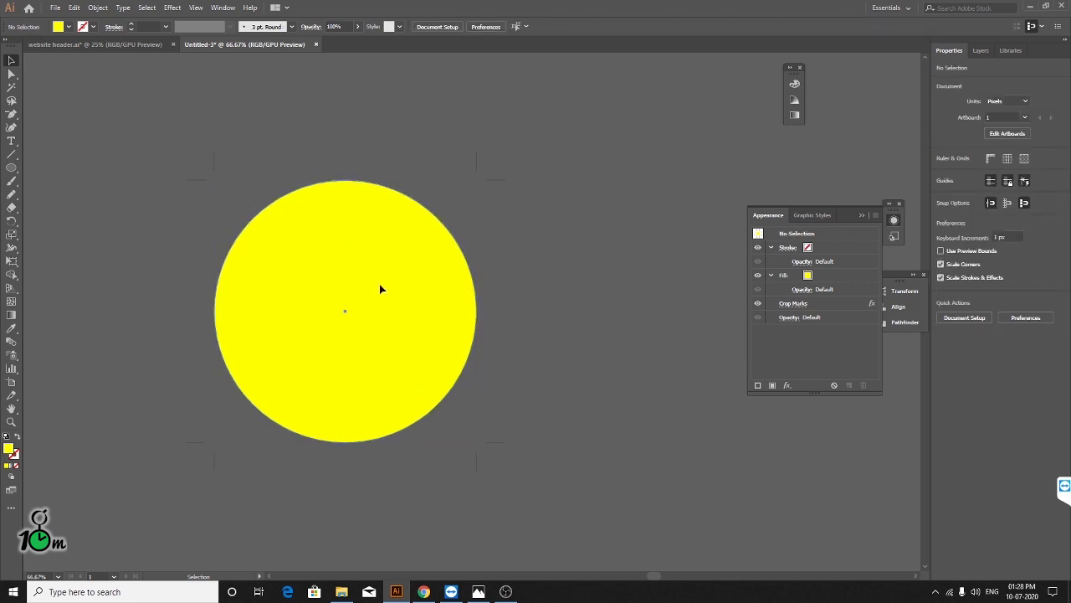
pyautogui.moveTo(383, 287); pyautogui.dragTo(367, 218)
pyautogui.hotkey('ctrl', 'z')
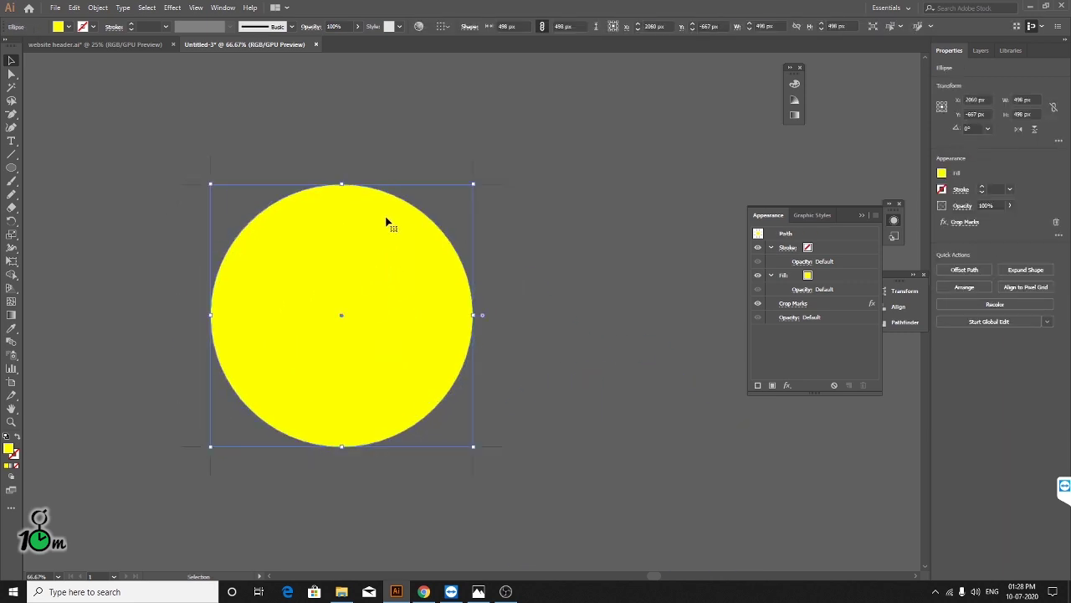
pyautogui.hotkey('ctrl', 'z')
pyautogui.hotkey('ctrl', '-')
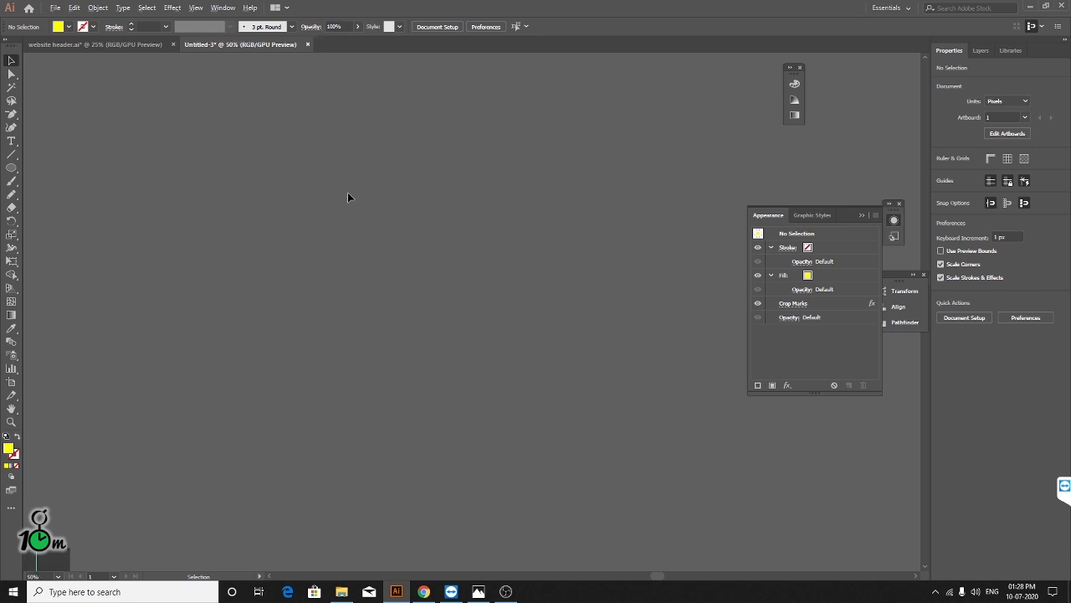
pyautogui.hotkey('ctrl', 'z')
pyautogui.hotkey('ctrl', 'z')
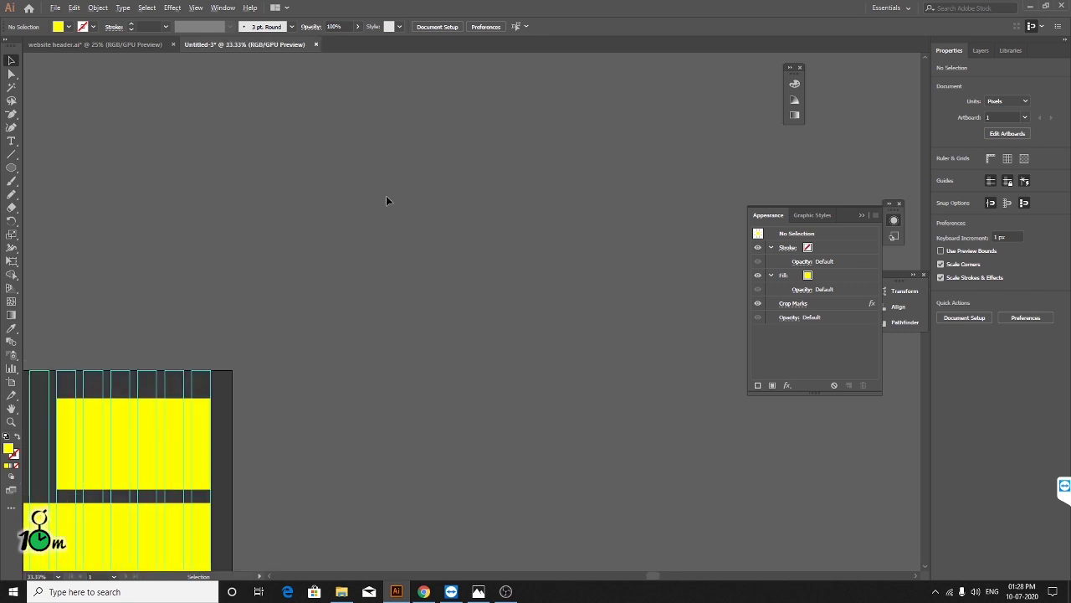
pyautogui.hotkey('ctrl', 'z')
pyautogui.hotkey('ctrl', 'z')
pyautogui.hotkey('ctrl', 'z')
pyautogui.hotkey('ctrl', 'z')
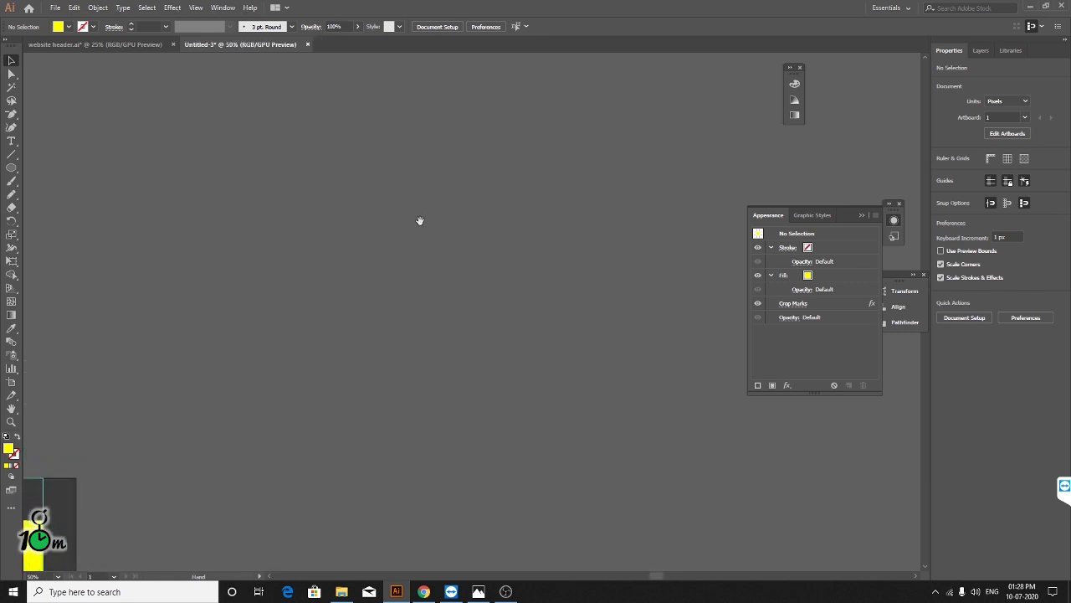
pyautogui.hotkey('ctrl', '-')
# - Draw a new plain yellow circle and move it down and right
pyautogui.press('l')
pyautogui.moveTo(346, 249); pyautogui.dragTo(451, 348)
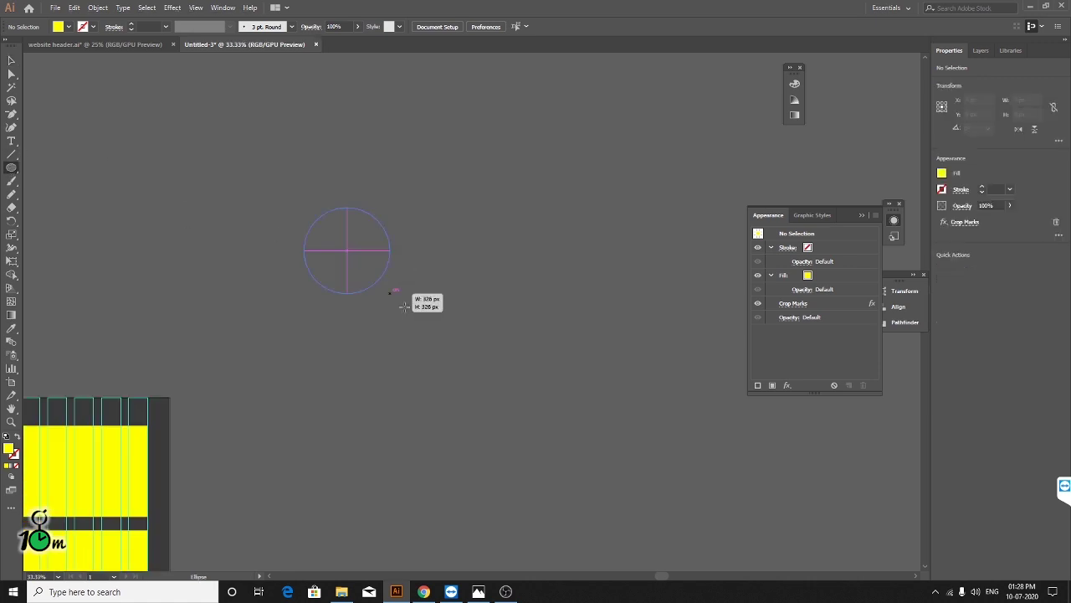
pyautogui.click(12, 60)
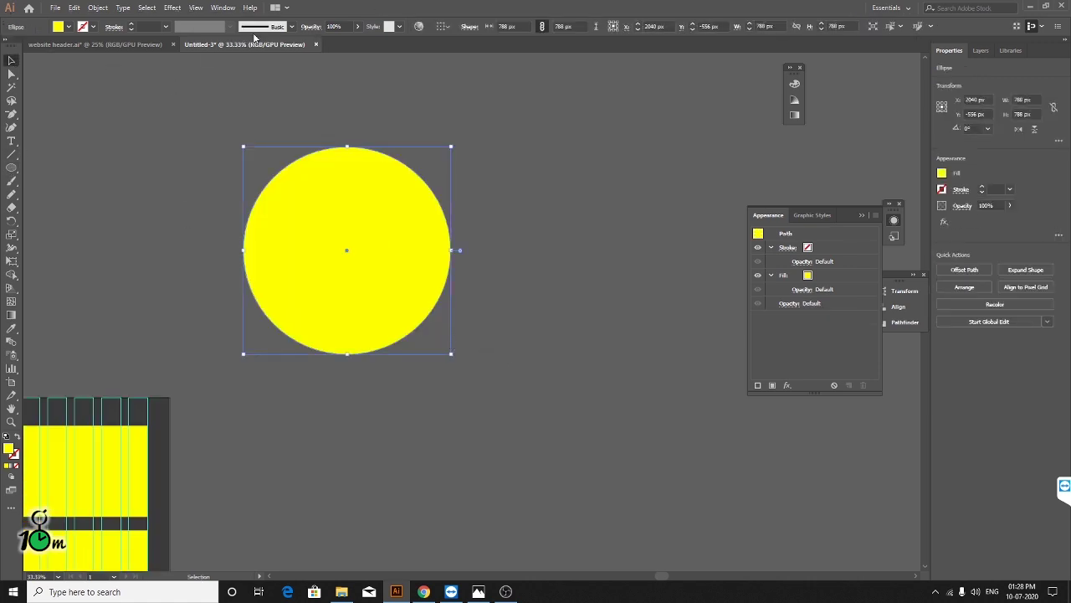
pyautogui.click(172, 8)
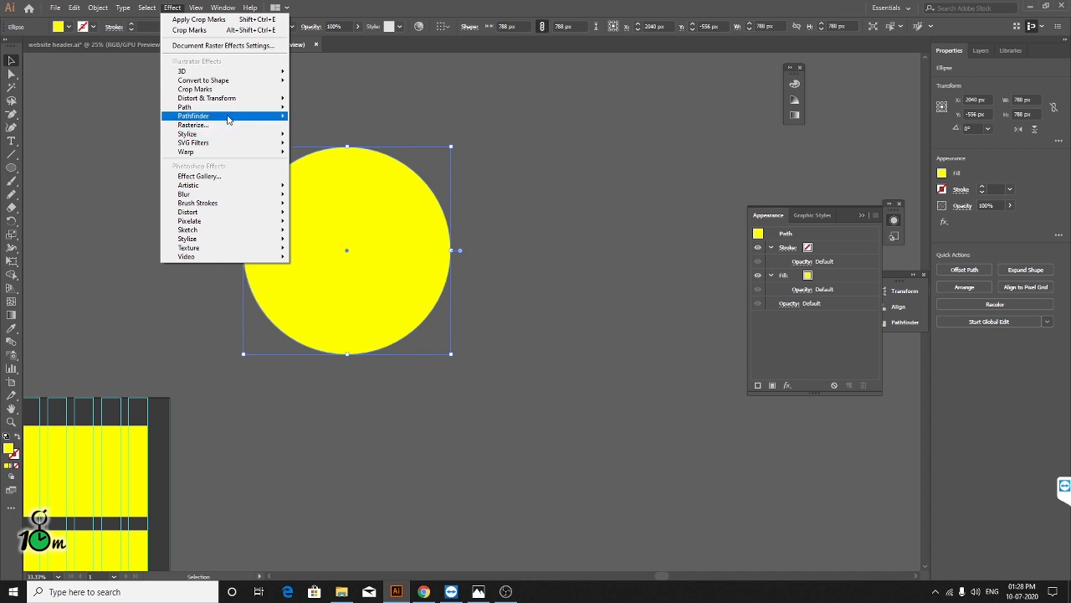
pyautogui.moveTo(207, 98)
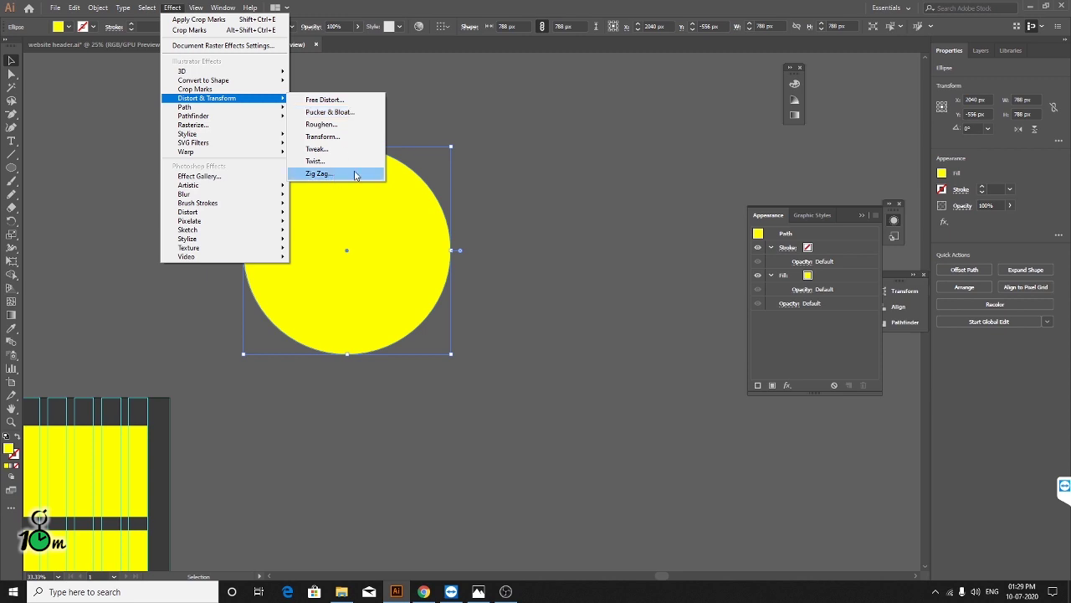
pyautogui.click(104, 297)
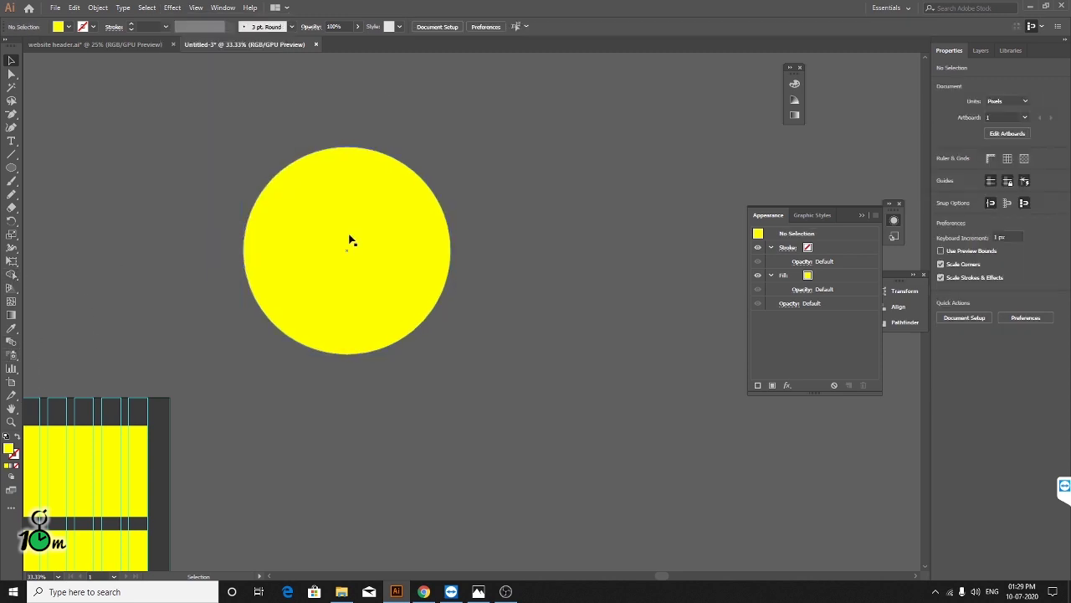
pyautogui.moveTo(347, 244)
pyautogui.mouseDown()
pyautogui.moveTo(470, 318)
pyautogui.moveTo(380, 309)
pyautogui.mouseUp()
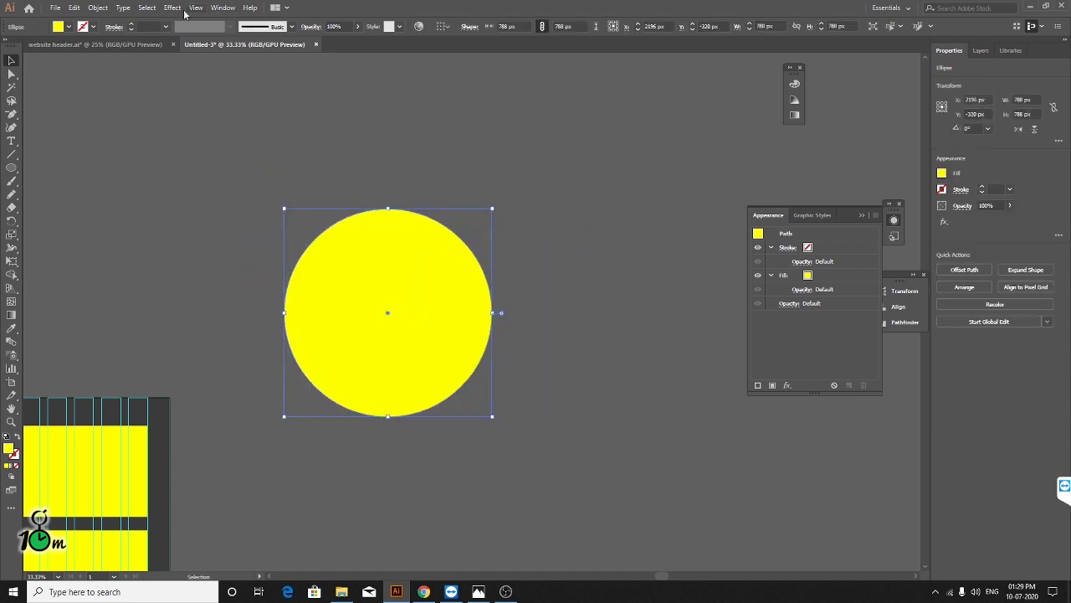
pyautogui.click(172, 7)
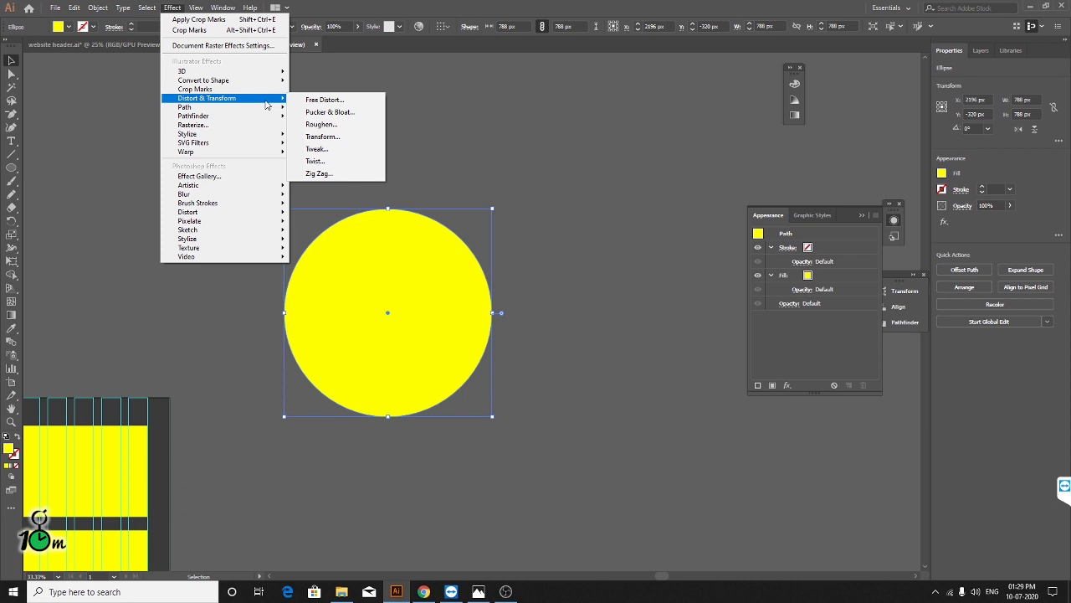
# - Apply Pucker & Bloat at about -98% to make a thin four-pointed star
pyautogui.click(373, 113)
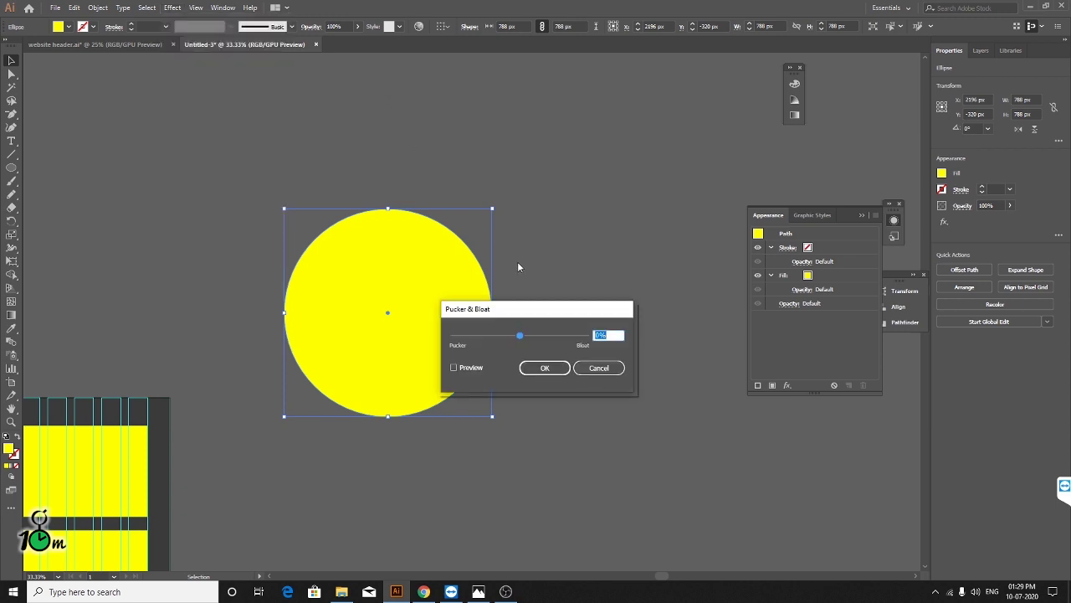
pyautogui.click(469, 370)
pyautogui.moveTo(504, 302)
pyautogui.mouseDown()
pyautogui.moveTo(646, 231)
pyautogui.moveTo(679, 269)
pyautogui.mouseUp()
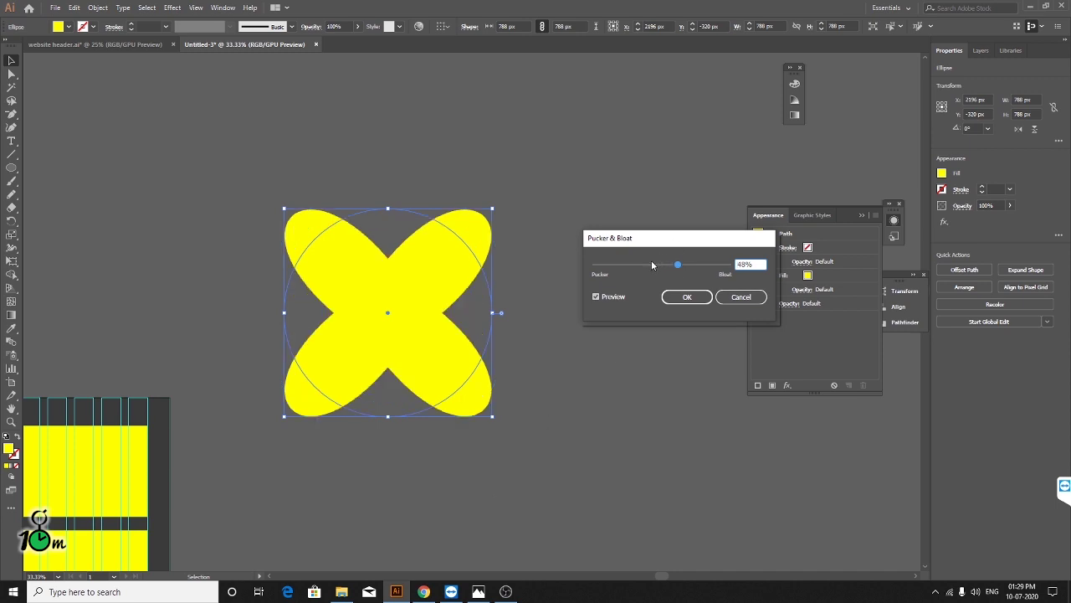
pyautogui.moveTo(677, 264); pyautogui.dragTo(630, 264)
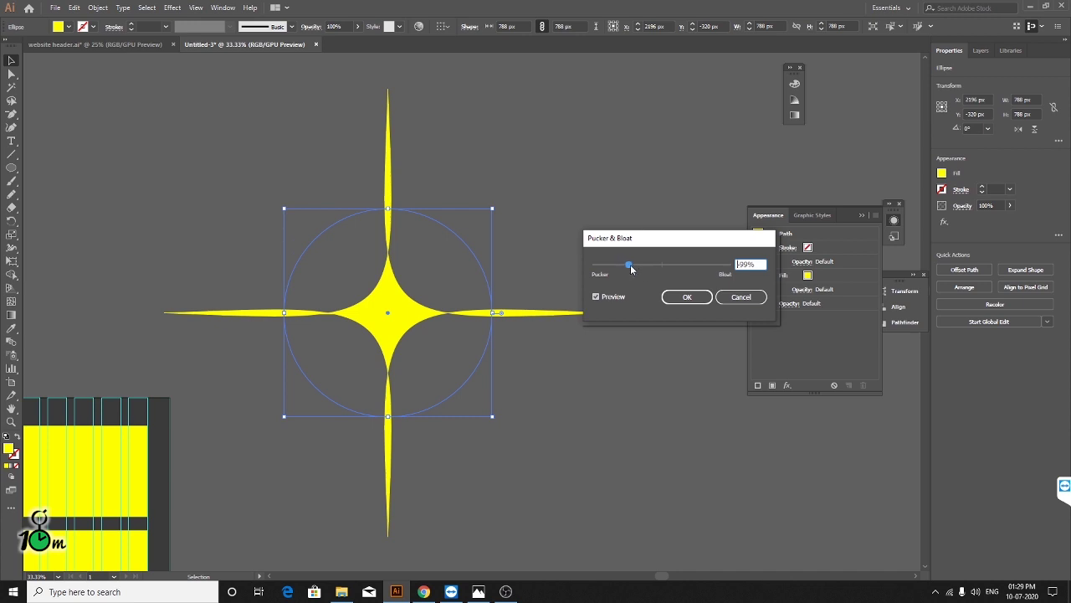
pyautogui.click(690, 305)
pyautogui.click(586, 452)
pyautogui.click(488, 363)
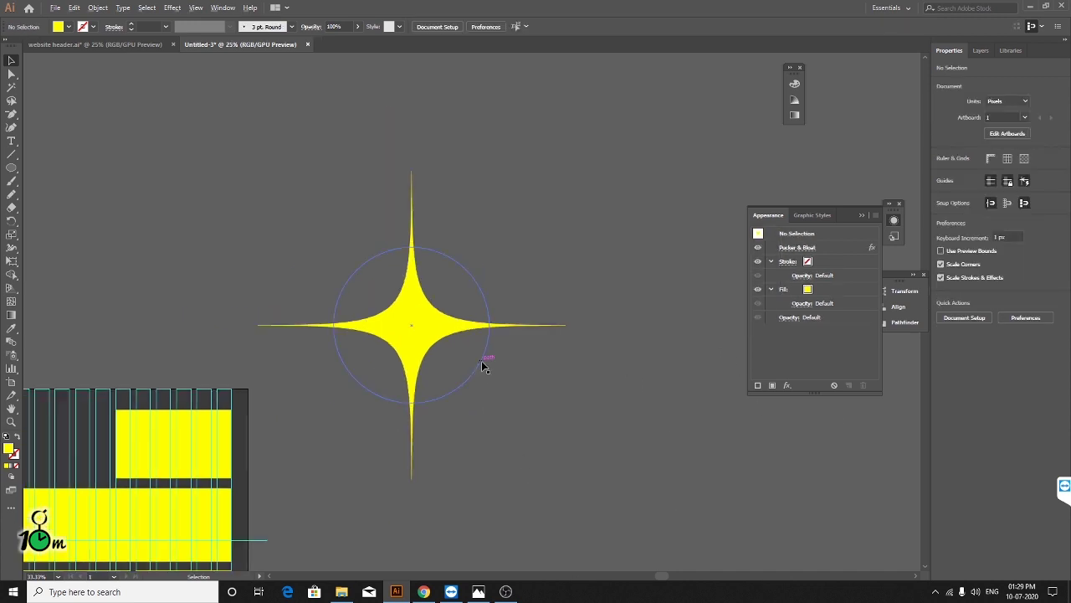
# - Zoom out and move the star up-left above the artboard
pyautogui.moveTo(455, 359)
pyautogui.mouseDown()
pyautogui.moveTo(471, 289)
pyautogui.moveTo(418, 311)
pyautogui.mouseUp()
pyautogui.moveTo(490, 307); pyautogui.dragTo(366, 277)
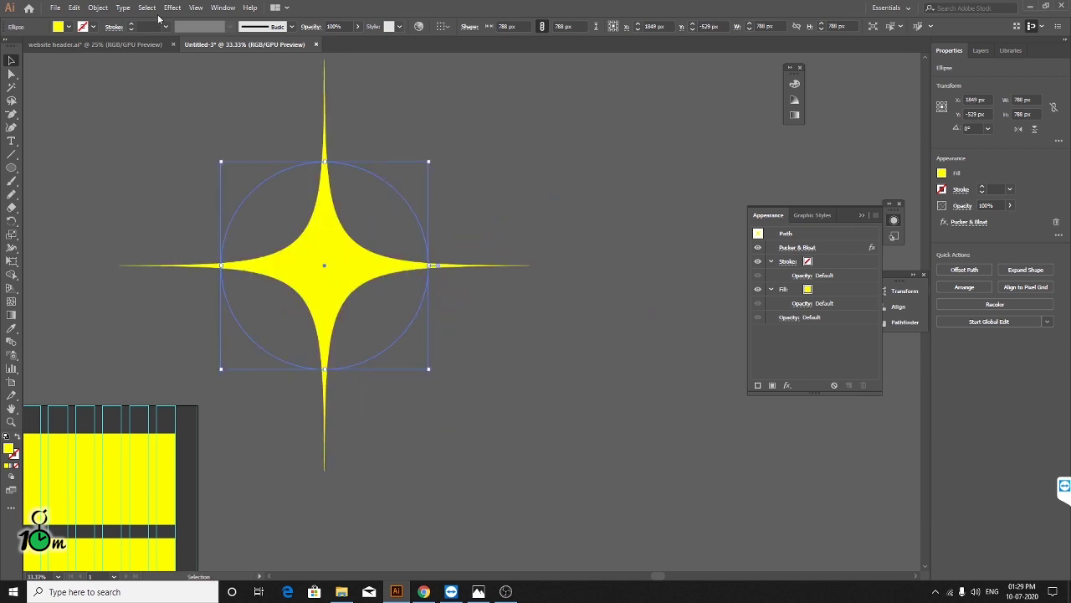
pyautogui.click(319, 239)
pyautogui.hotkey('ctrl', '-')
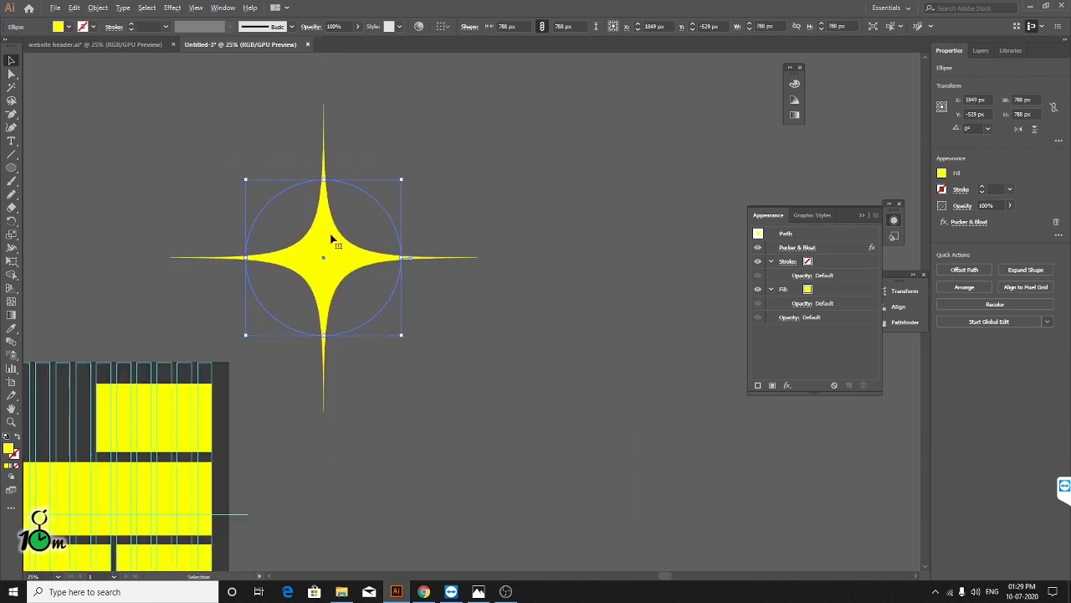
pyautogui.hotkey('ctrl', '-')
pyautogui.moveTo(339, 269); pyautogui.dragTo(212, 214)
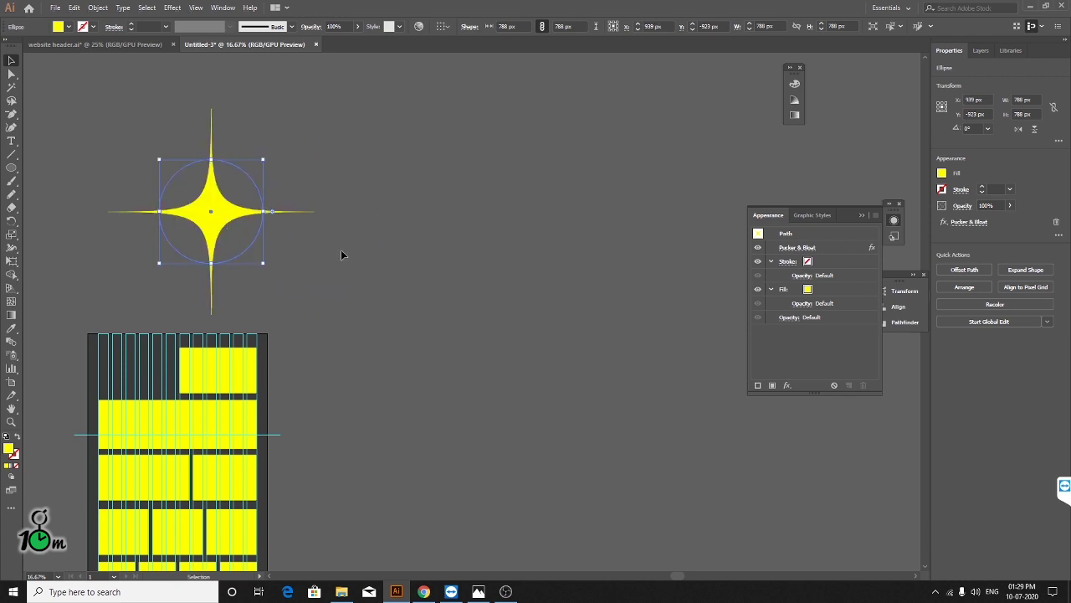
pyautogui.click(380, 260)
# - Scale the star down into a small sparkle and pan back toward the artboard
pyautogui.click(208, 211)
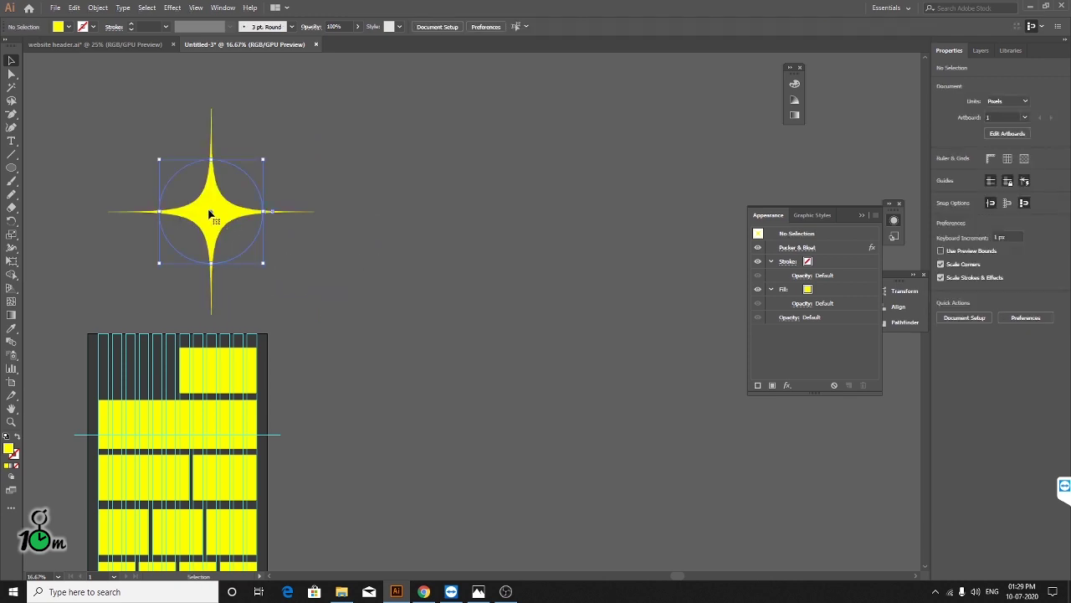
pyautogui.moveTo(262, 159); pyautogui.dragTo(242, 180)
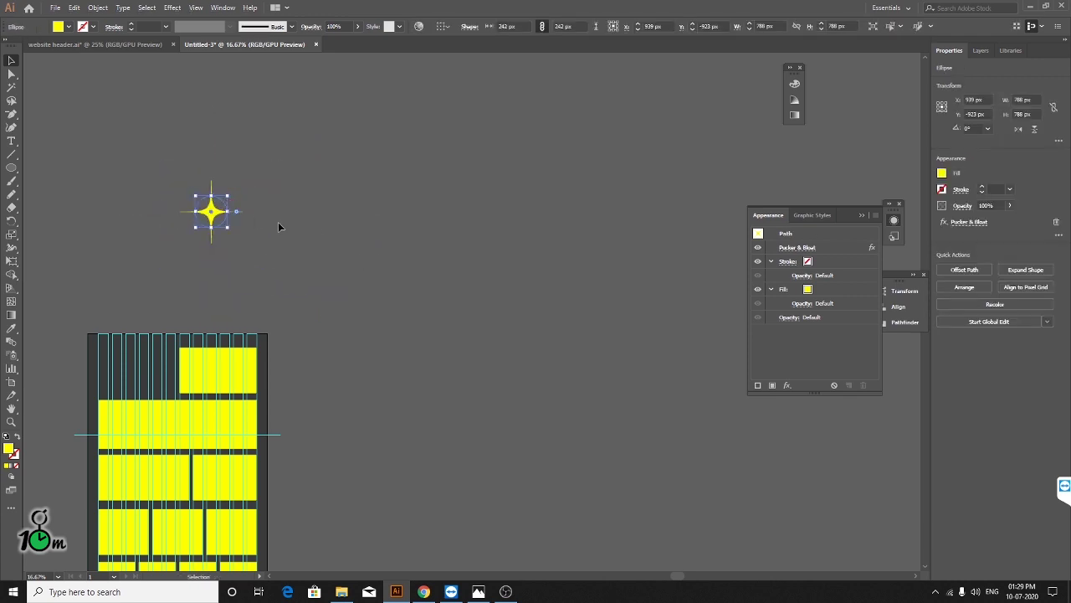
pyautogui.click(333, 239)
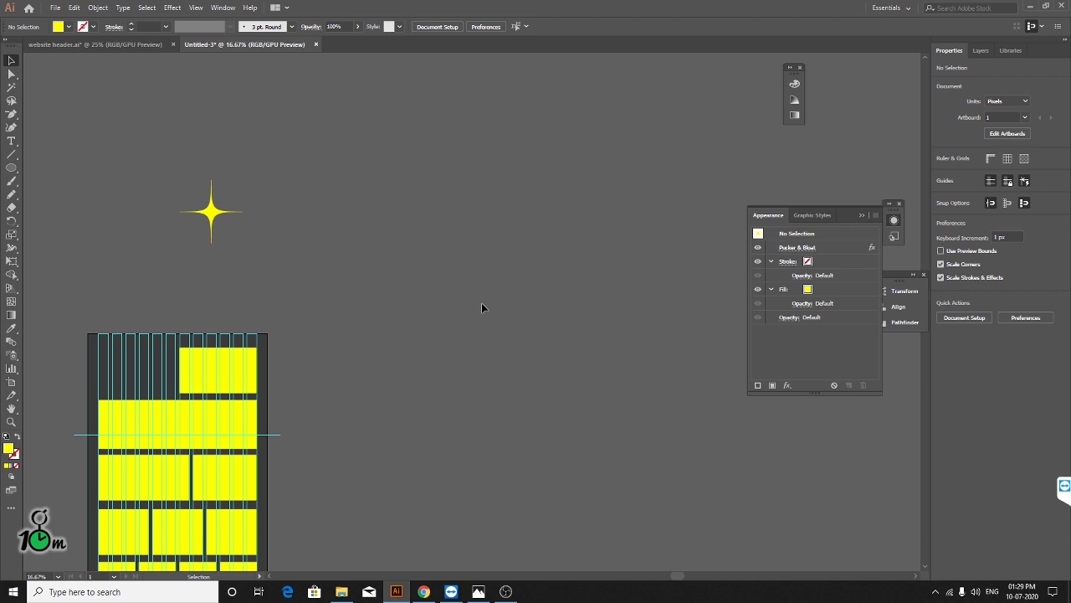
pyautogui.scroll(1, 159, 228)
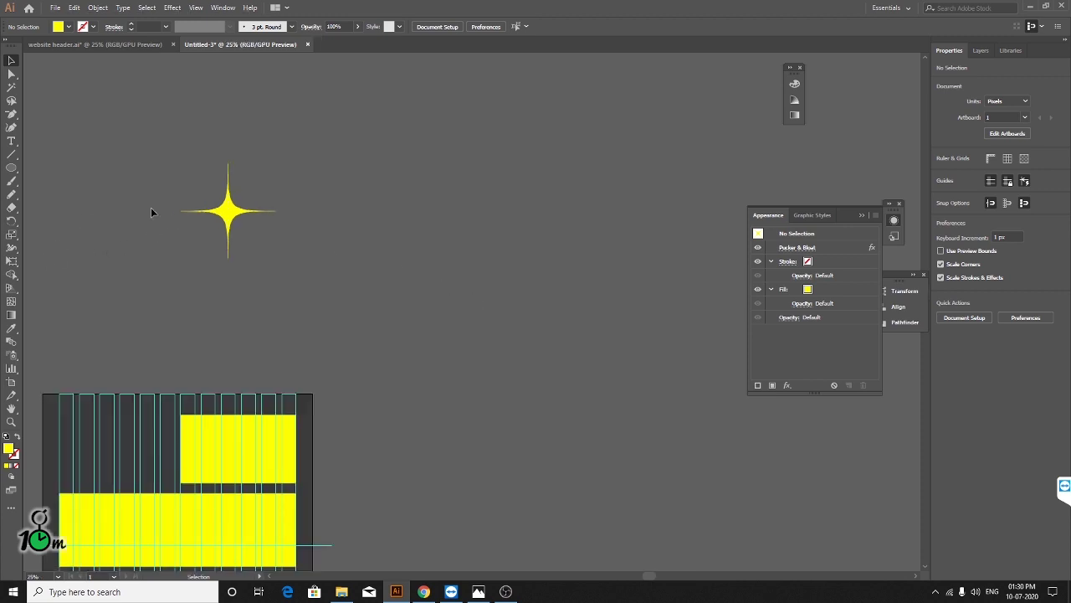
pyautogui.moveTo(150, 207); pyautogui.dragTo(257, 271)
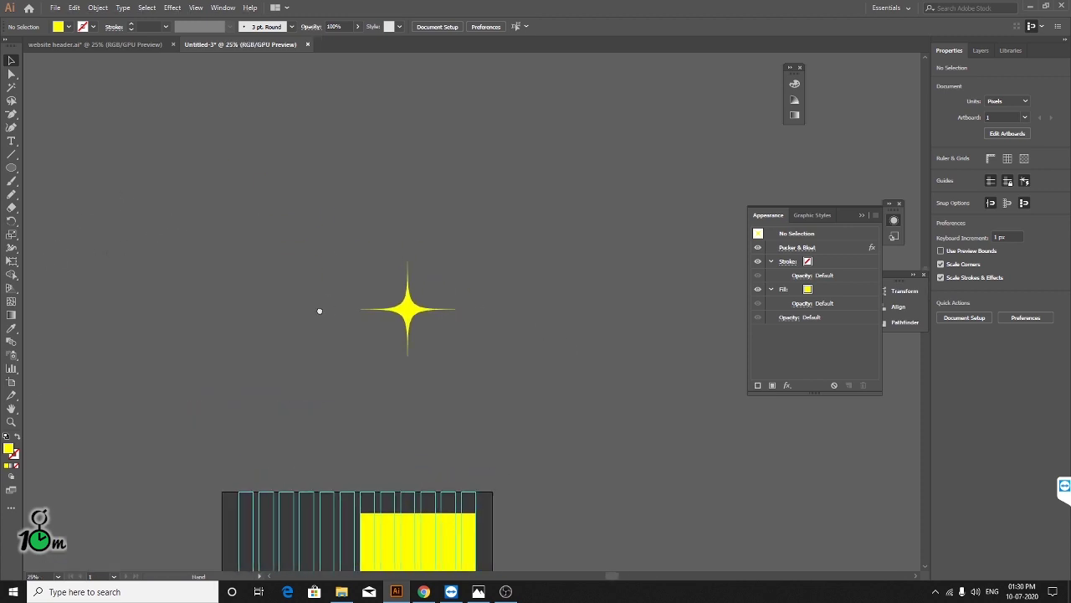
# - Switch to the Lens Flare tool and draw a lens flare beside the artboard
pyautogui.click(12, 168)
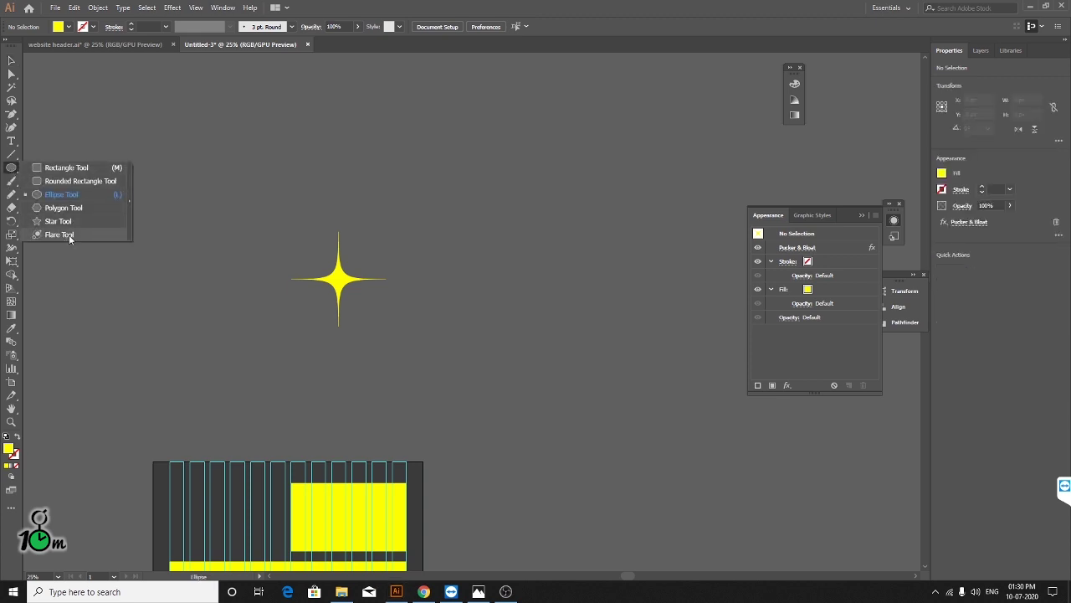
pyautogui.click(68, 234)
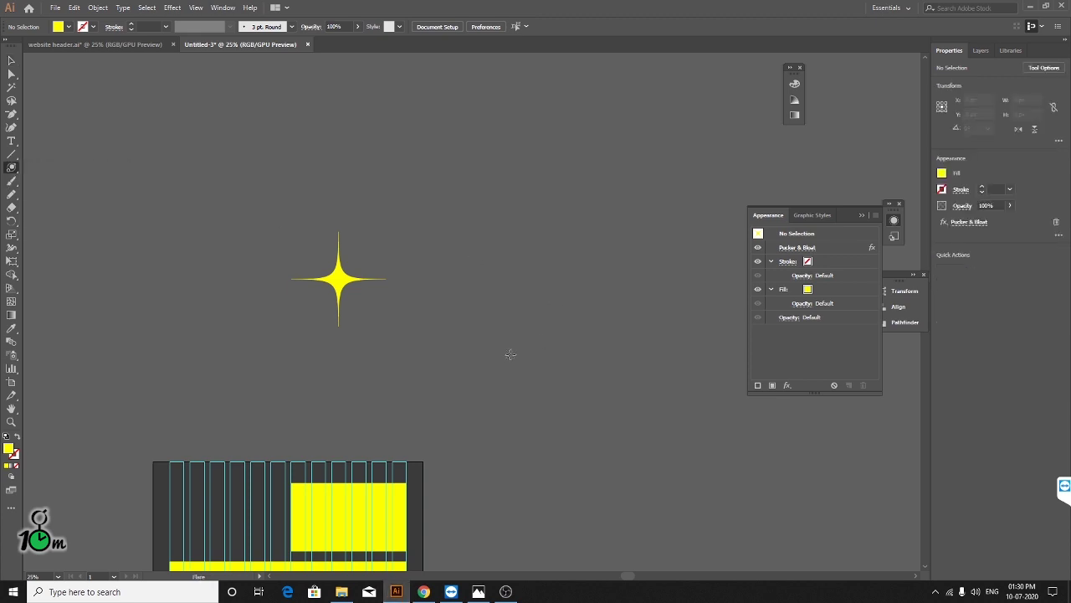
pyautogui.scroll(-2, 498, 261)
pyautogui.moveTo(590, 414); pyautogui.dragTo(414, 235)
pyautogui.scroll(1, 371, 301)
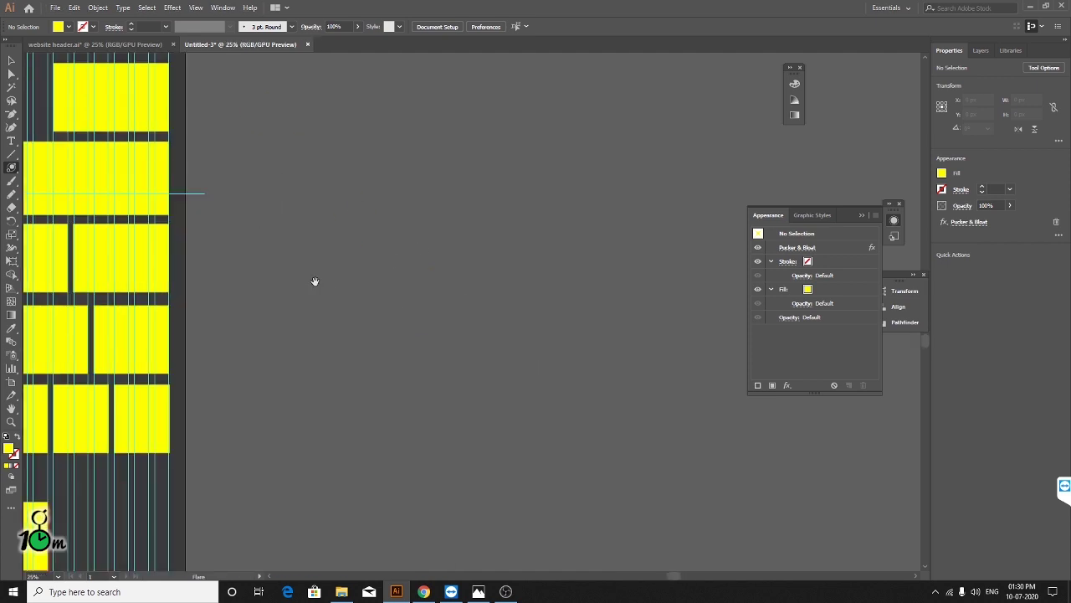
pyautogui.moveTo(313, 282); pyautogui.dragTo(464, 385)
pyautogui.moveTo(518, 248); pyautogui.dragTo(792, 437)
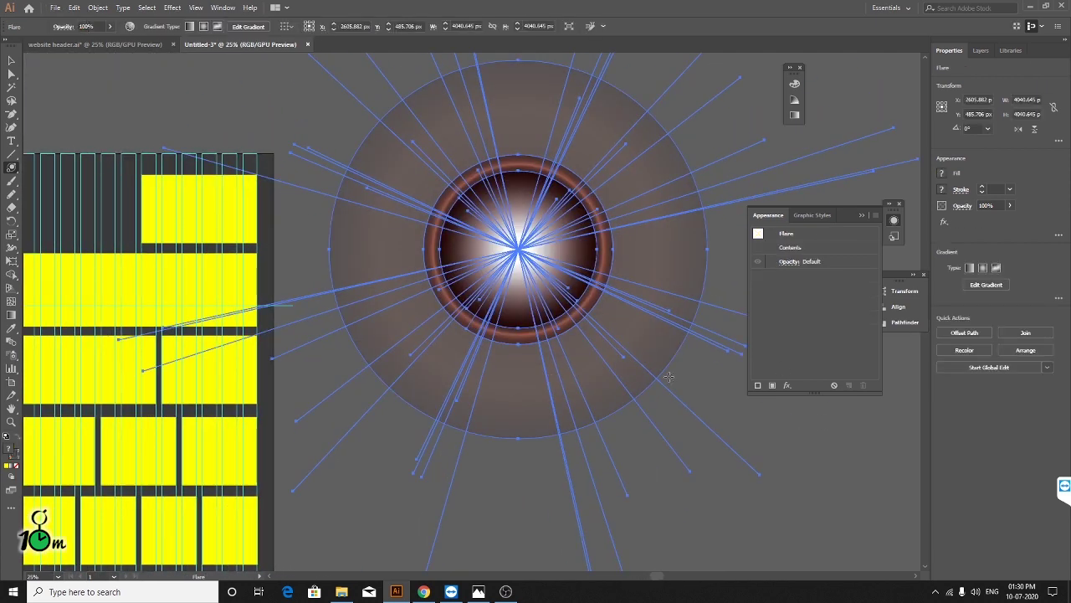
# - Shrink the lens flare to about 798 px wide and reposition it
pyautogui.hotkey('ctrl', '+')
pyautogui.hotkey('ctrl', '+')
pyautogui.hotkey('ctrl', '-')
pyautogui.hotkey('ctrl', '-')
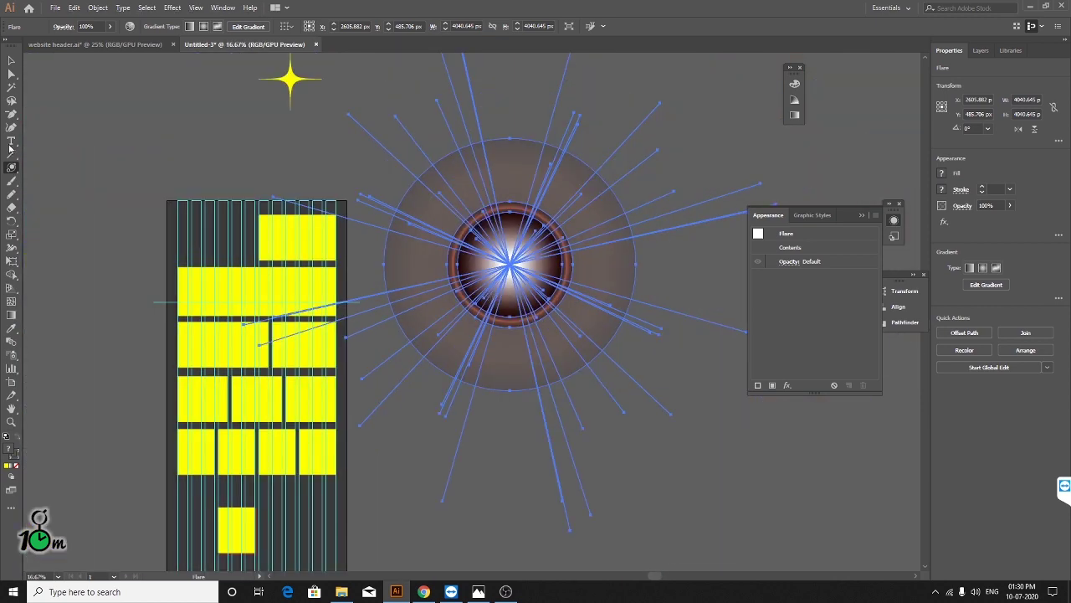
pyautogui.click(10, 62)
pyautogui.moveTo(514, 297); pyautogui.dragTo(416, 232)
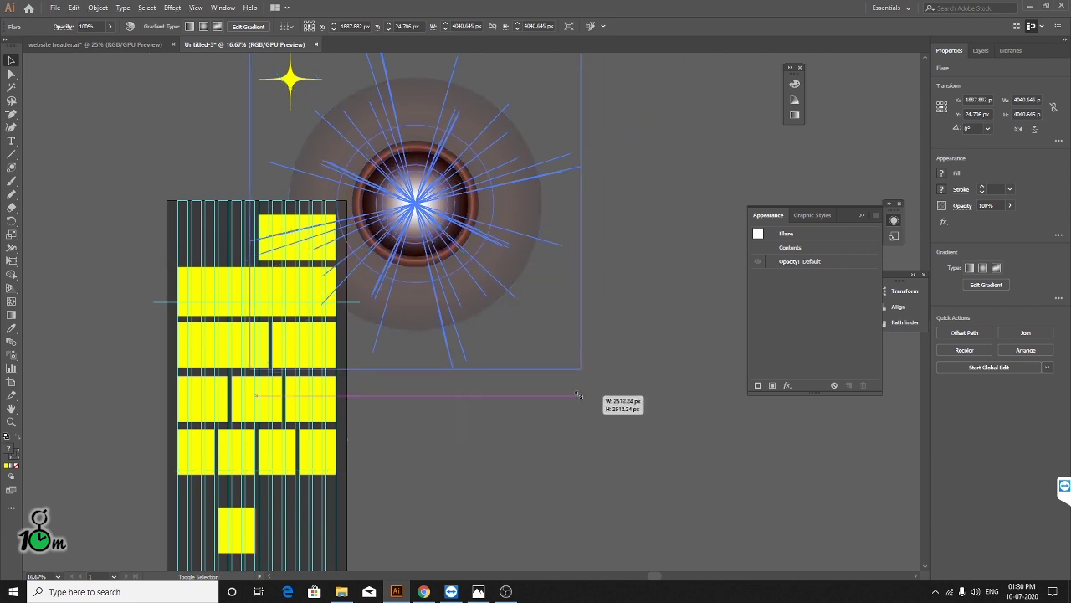
pyautogui.moveTo(682, 473); pyautogui.dragTo(468, 256)
pyautogui.moveTo(383, 191)
pyautogui.mouseDown()
pyautogui.moveTo(590, 318)
pyautogui.moveTo(490, 330)
pyautogui.mouseUp()
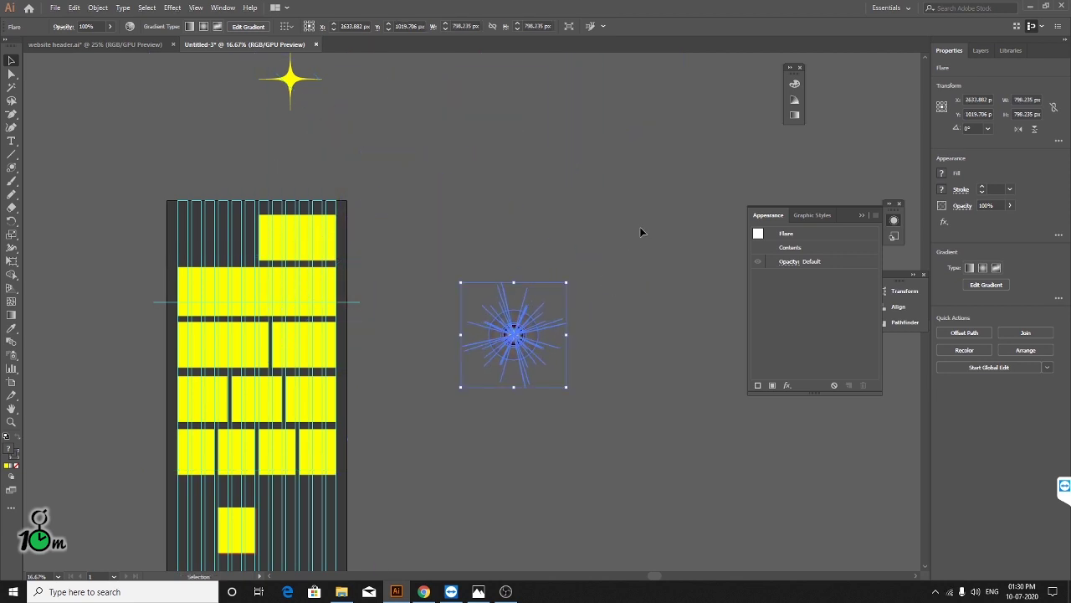
pyautogui.click(569, 340)
# - Move the lens flare up and right on the yellow artboard
pyautogui.hotkey('ctrl', '+')
pyautogui.hotkey('ctrl', '+')
pyautogui.hotkey('ctrl', '+')
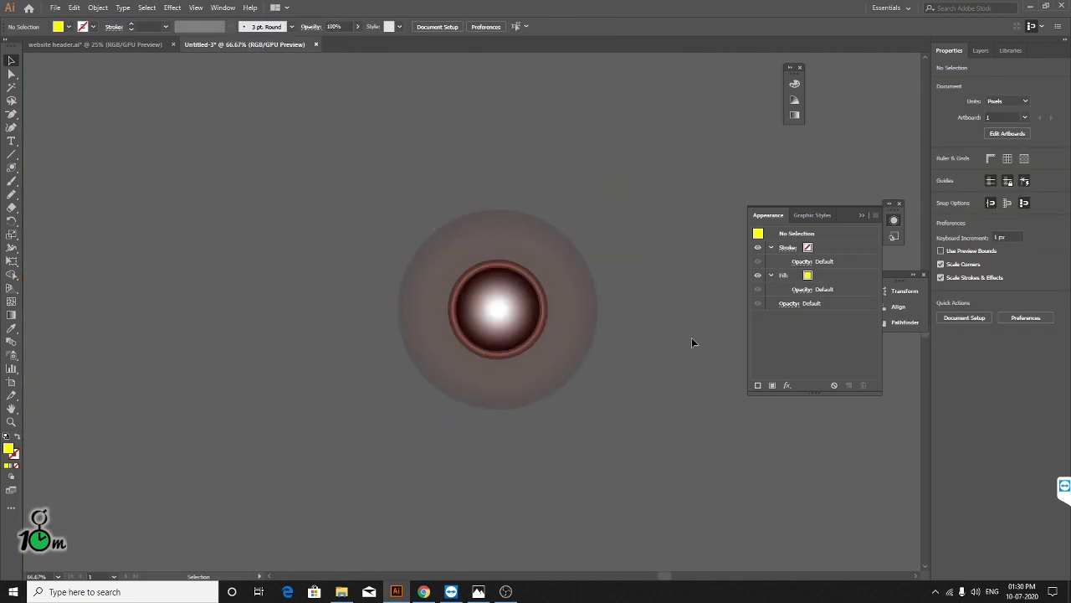
pyautogui.click(536, 335)
pyautogui.moveTo(269, 325)
pyautogui.mouseDown()
pyautogui.moveTo(642, 382)
pyautogui.moveTo(310, 320)
pyautogui.moveTo(325, 326)
pyautogui.mouseUp()
pyautogui.scroll(-2, 629, 381)
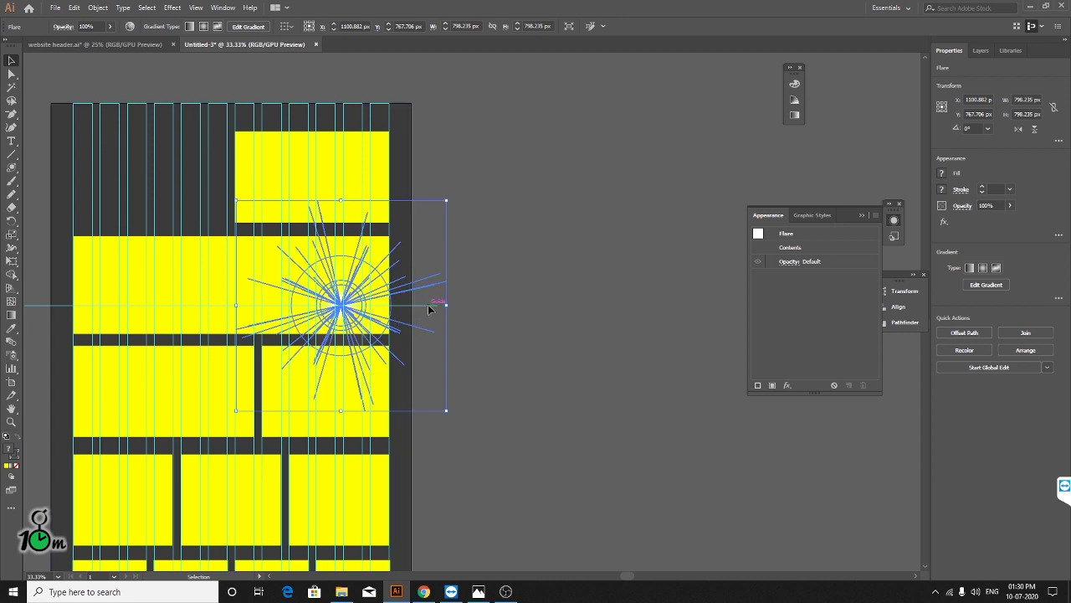
pyautogui.click(604, 318)
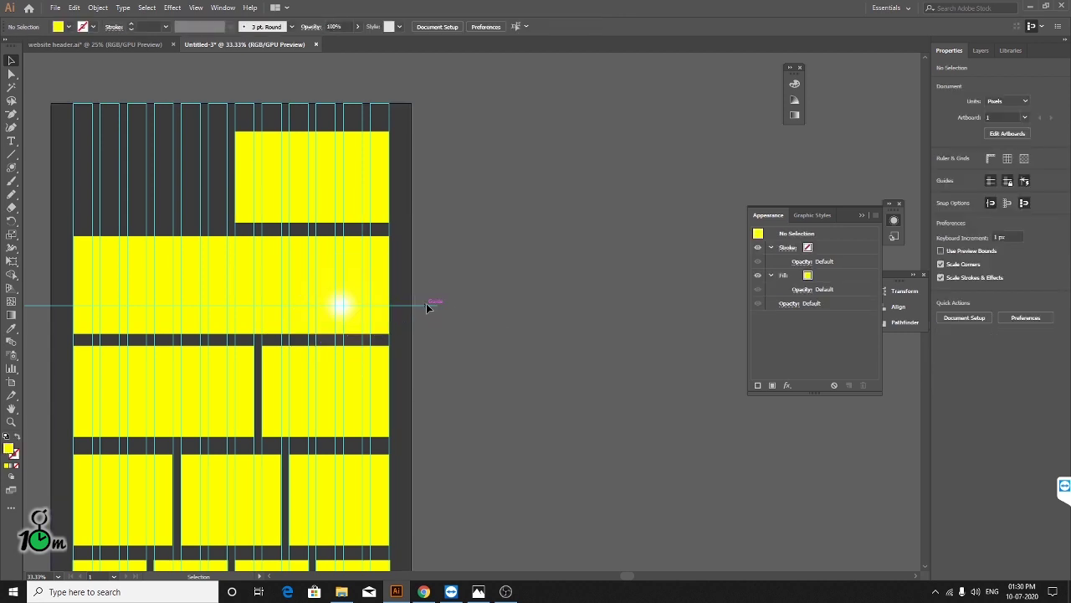
pyautogui.click(373, 293)
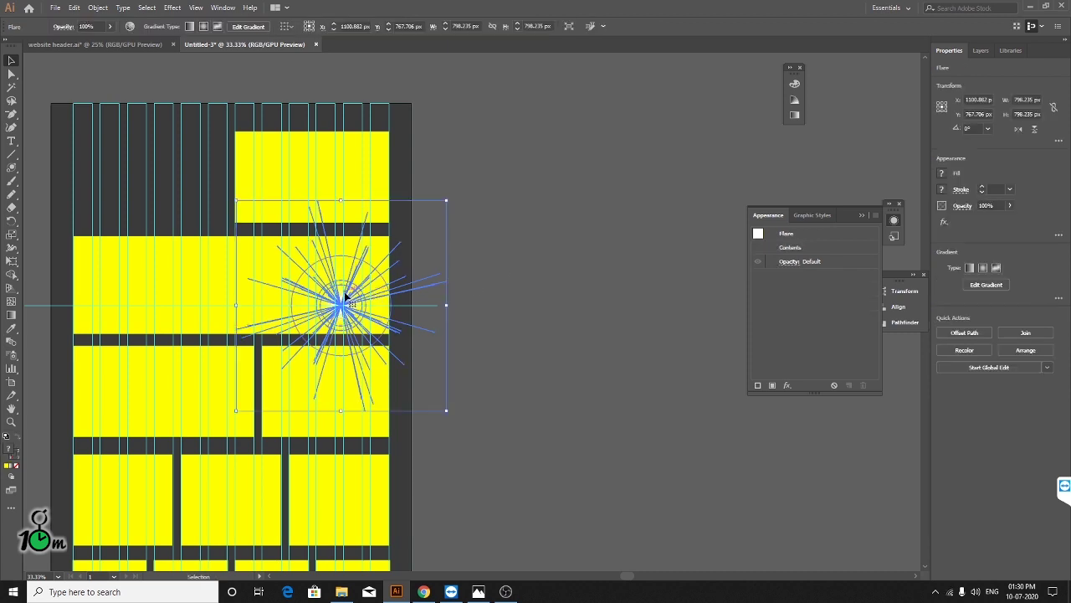
pyautogui.moveTo(339, 306)
pyautogui.mouseDown()
pyautogui.moveTo(398, 289)
pyautogui.moveTo(389, 284)
pyautogui.mouseUp()
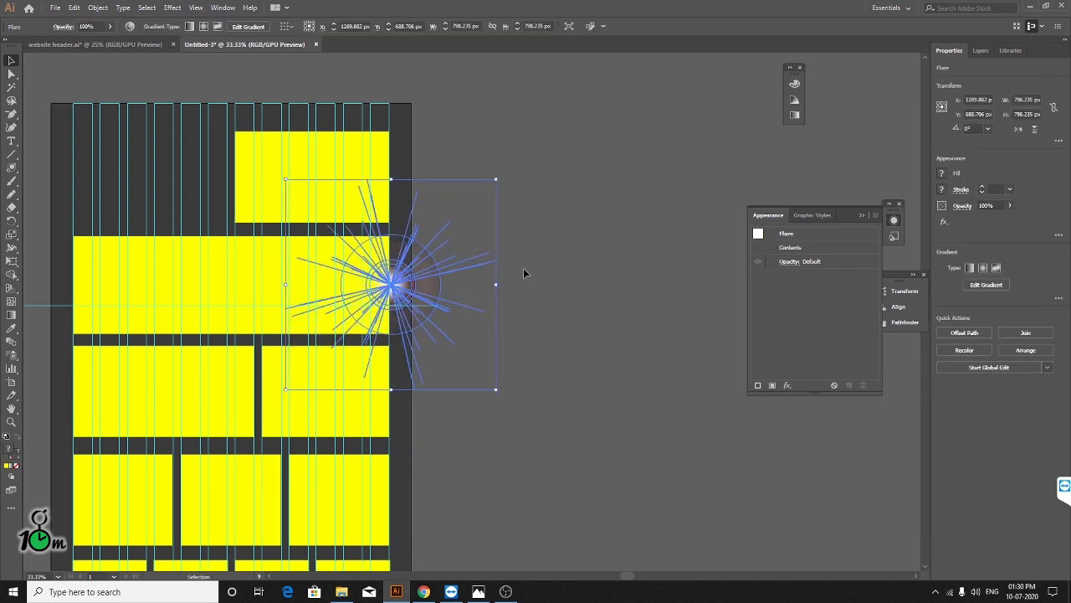
pyautogui.click(474, 307)
# - Move the lens flare out into open canvas and delete it
pyautogui.hotkey('ctrl', '1')
pyautogui.click(396, 257)
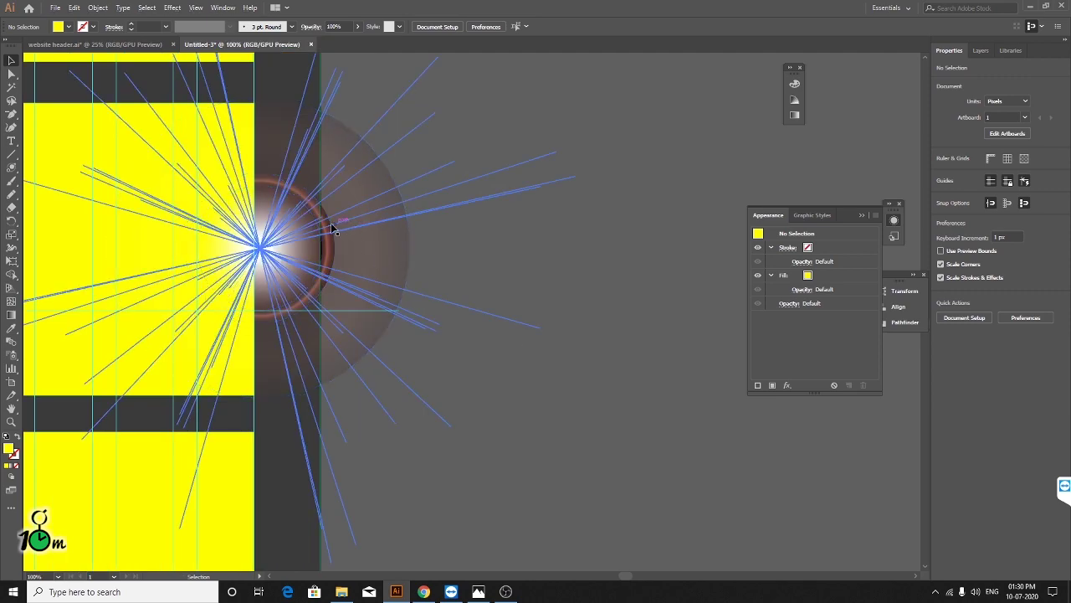
pyautogui.moveTo(396, 257); pyautogui.dragTo(727, 259)
pyautogui.hotkey('ctrl', '-')
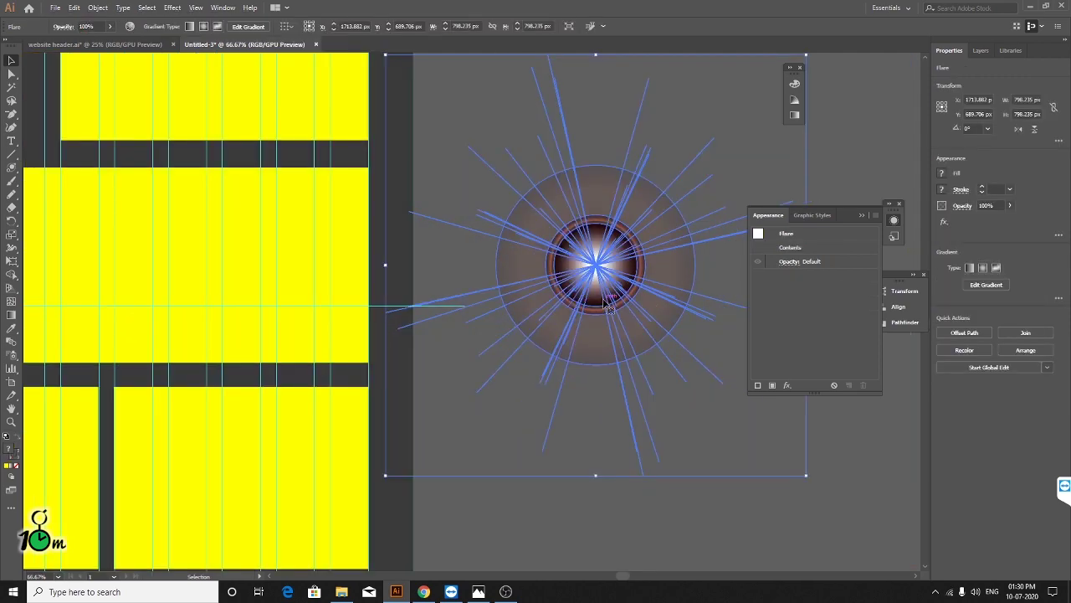
pyautogui.press('Delete')
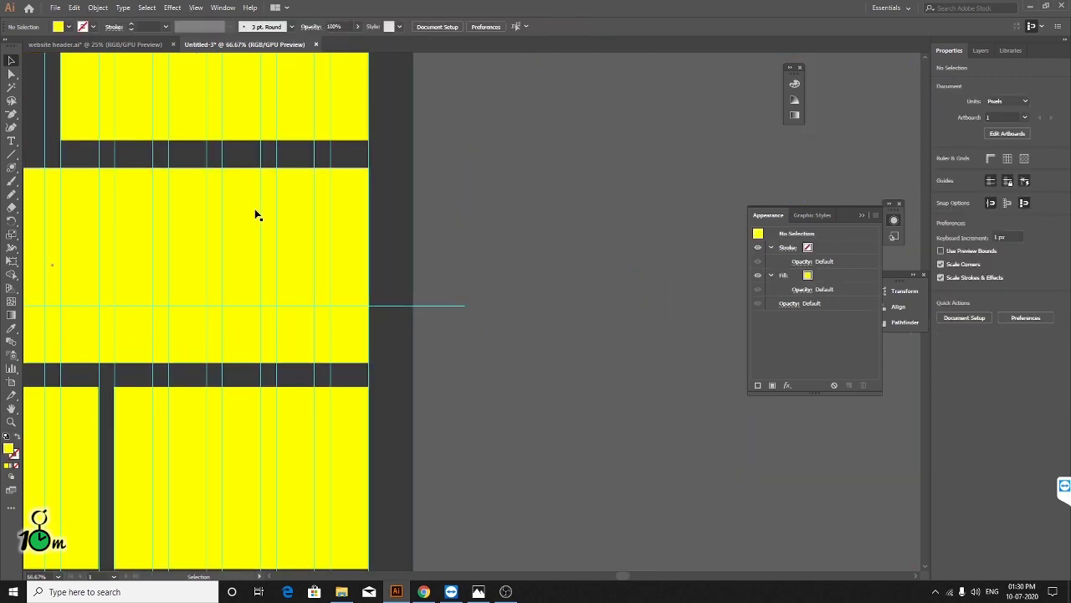
pyautogui.moveTo(11, 171); pyautogui.dragTo(35, 233)
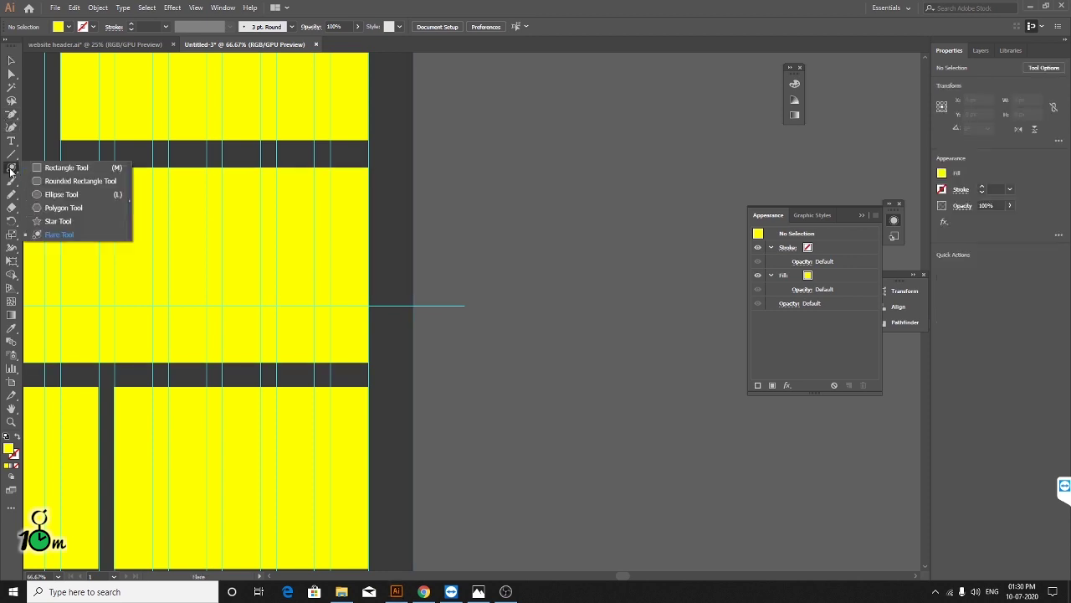
pyautogui.click(84, 238)
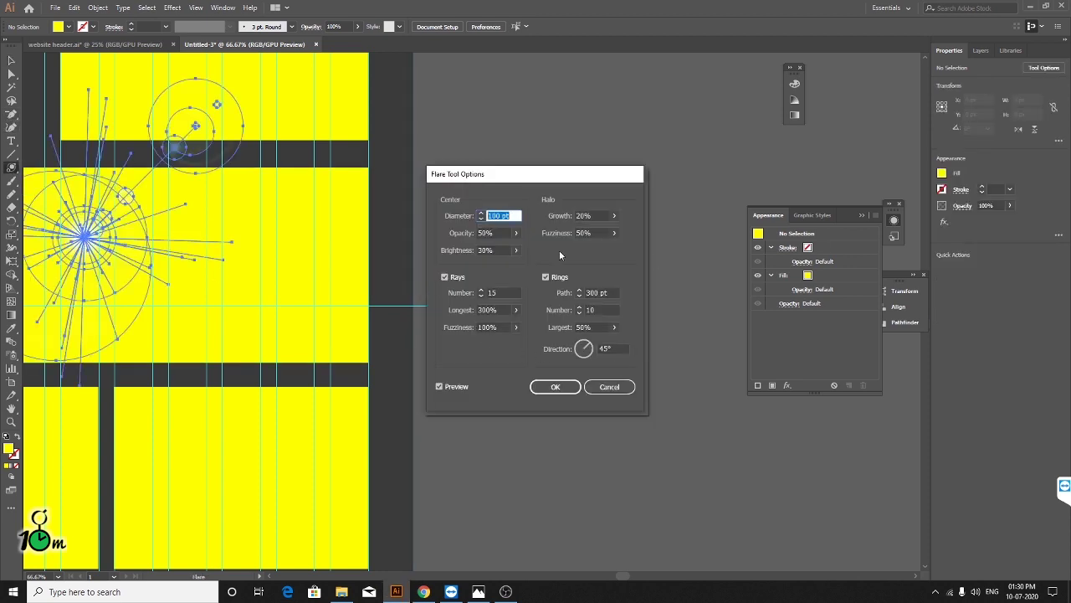
pyautogui.scroll(-3, 819, 394)
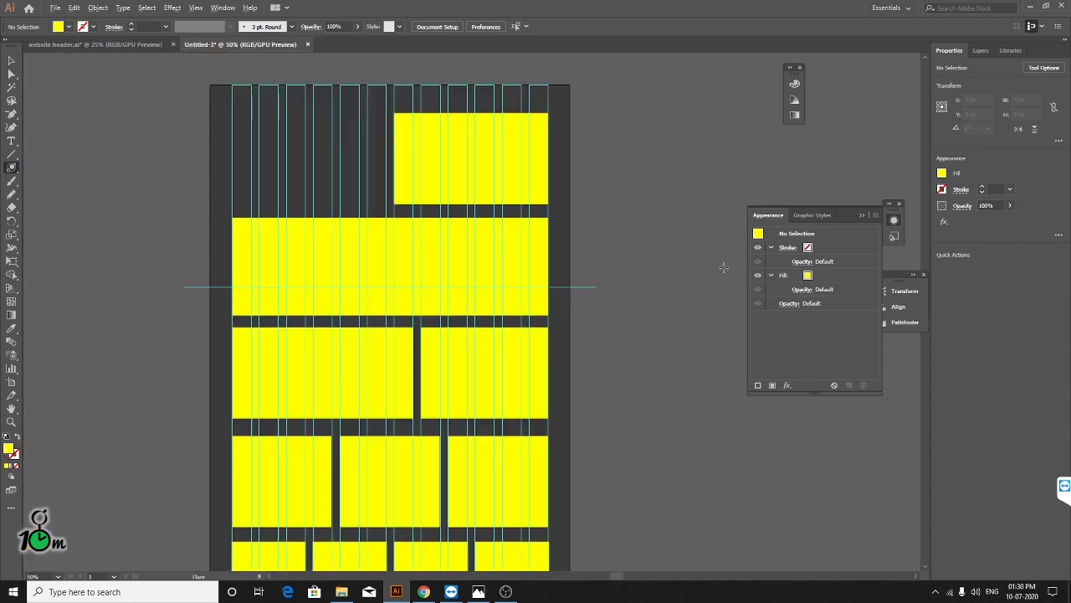
pyautogui.moveTo(736, 199); pyautogui.dragTo(380, 199)
pyautogui.moveTo(304, 187); pyautogui.dragTo(519, 323)
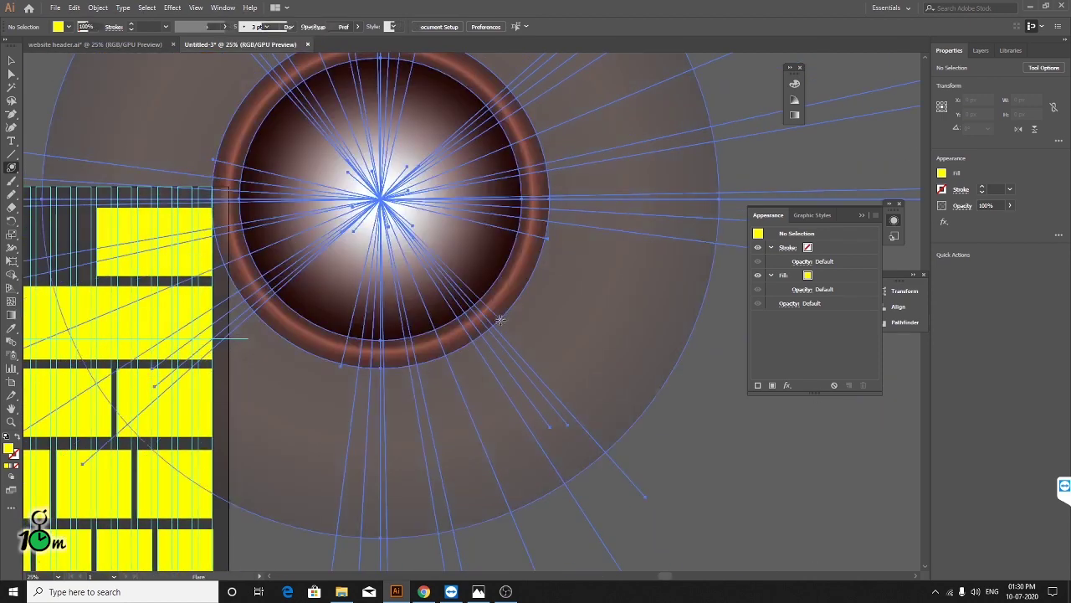
pyautogui.hotkey('ctrl', 'z')
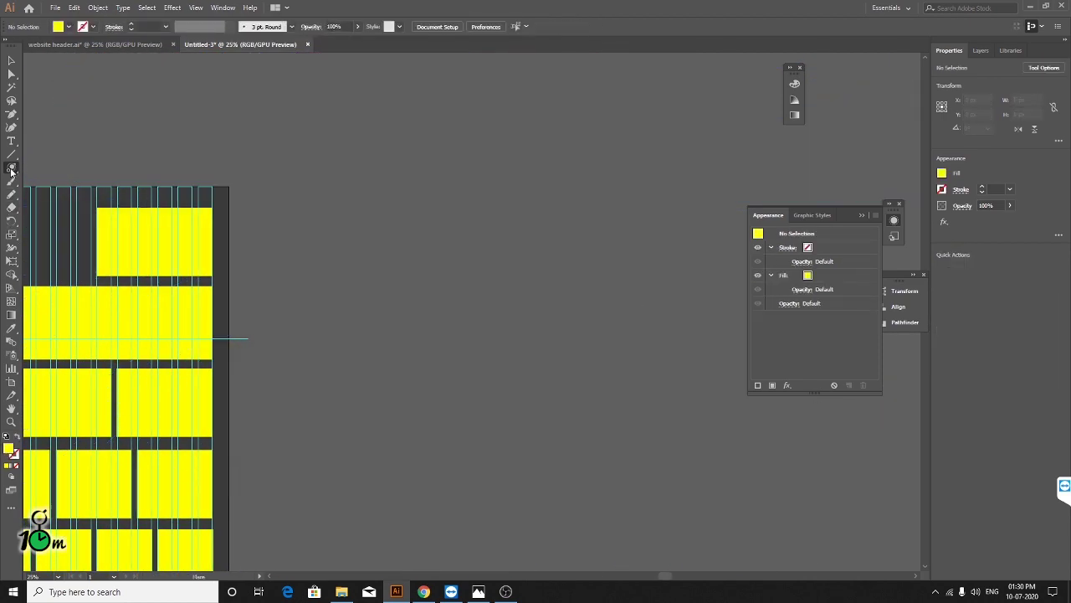
pyautogui.doubleClick(10, 169)
pyautogui.moveTo(495, 180); pyautogui.dragTo(658, 144)
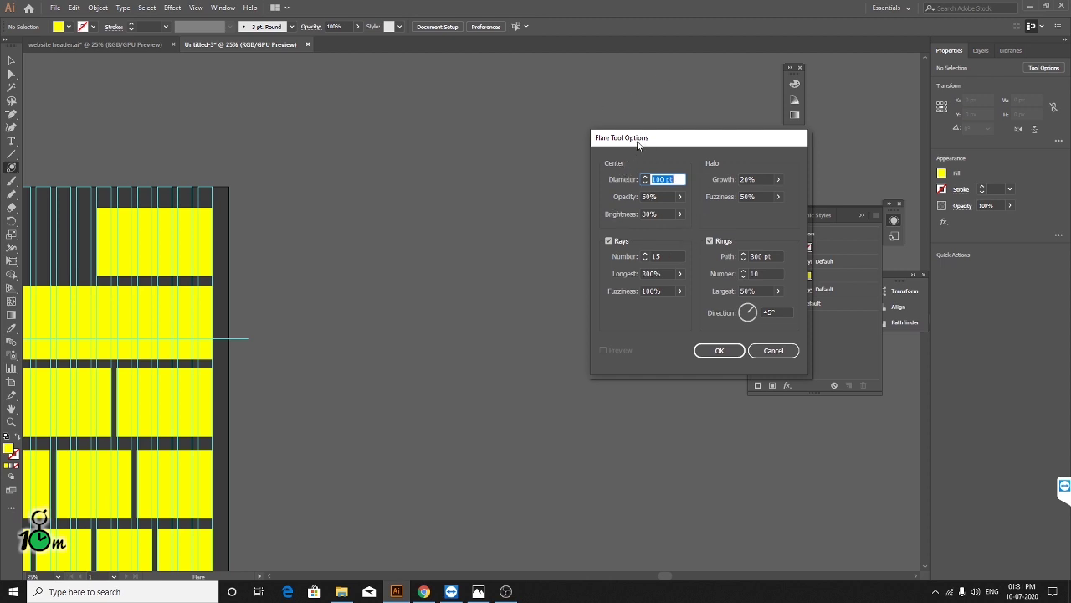
pyautogui.moveTo(638, 144); pyautogui.dragTo(690, 129)
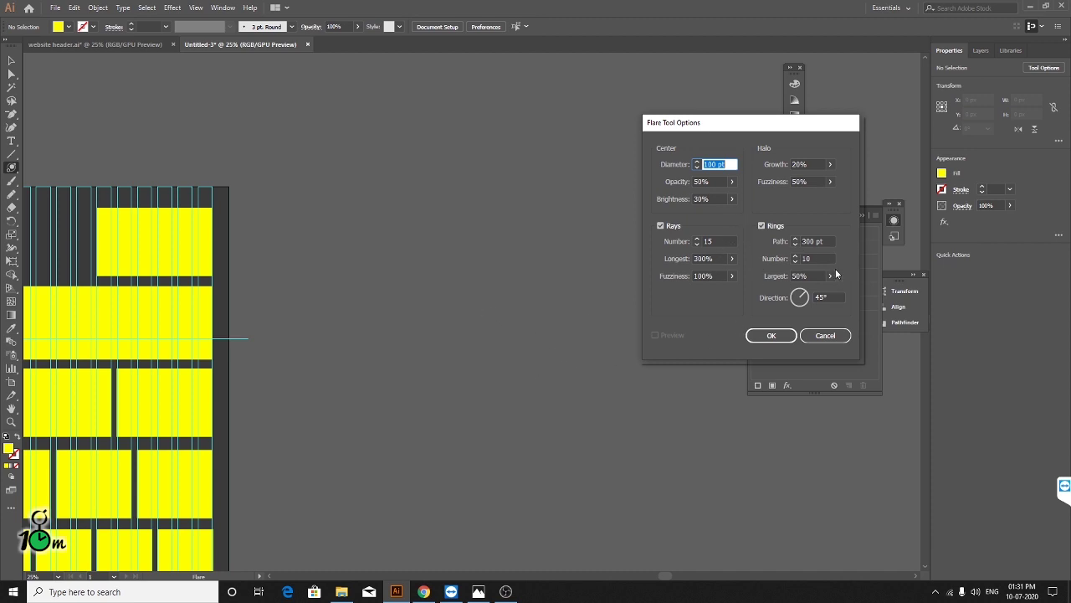
pyautogui.click(829, 337)
pyautogui.click(814, 336)
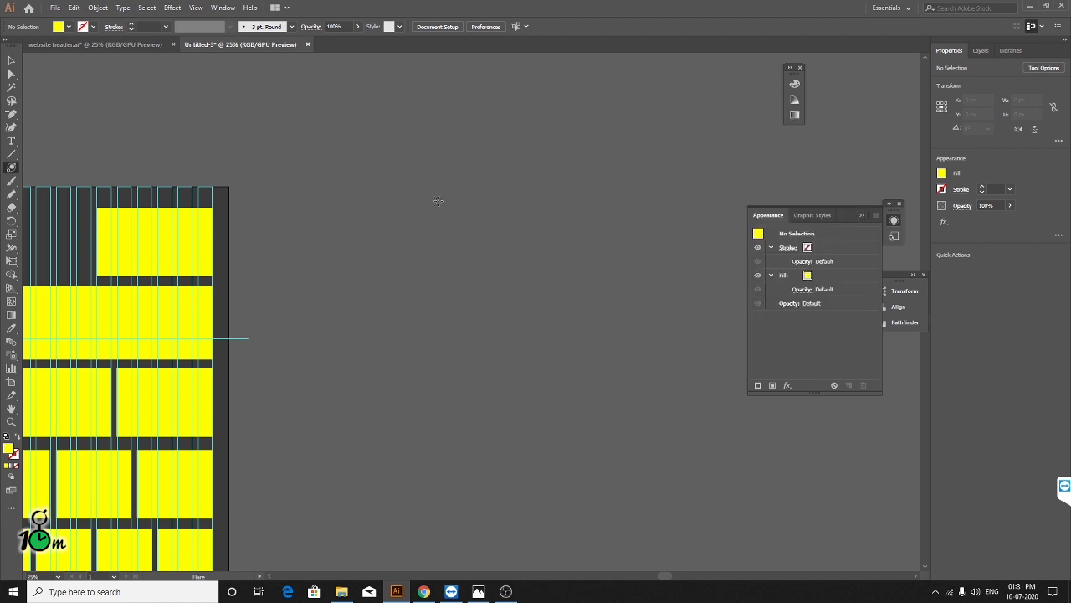
pyautogui.moveTo(439, 201); pyautogui.dragTo(452, 222)
pyautogui.moveTo(452, 222); pyautogui.dragTo(454, 224)
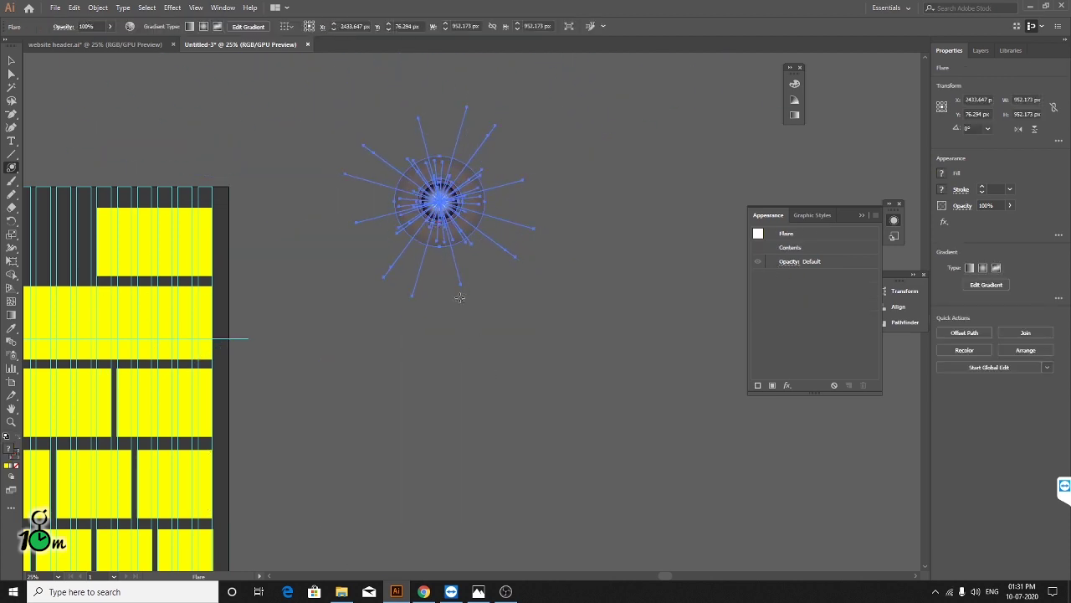
pyautogui.click(12, 60)
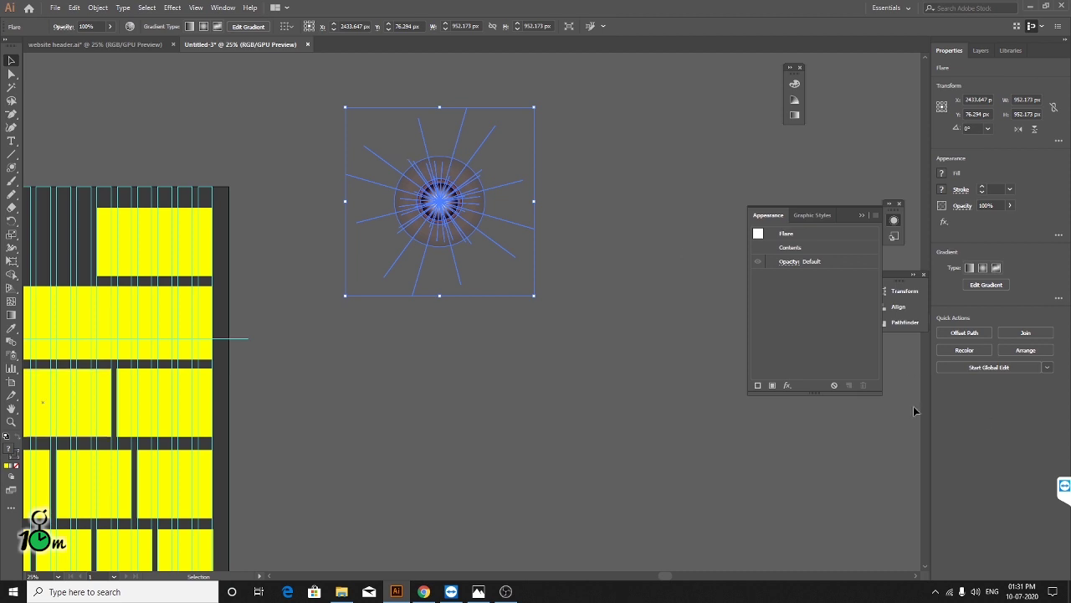
pyautogui.press('Delete')
# - Copy the fourth row's rightmost rectangle out beside the artboard
pyautogui.scroll(1, 400, 335)
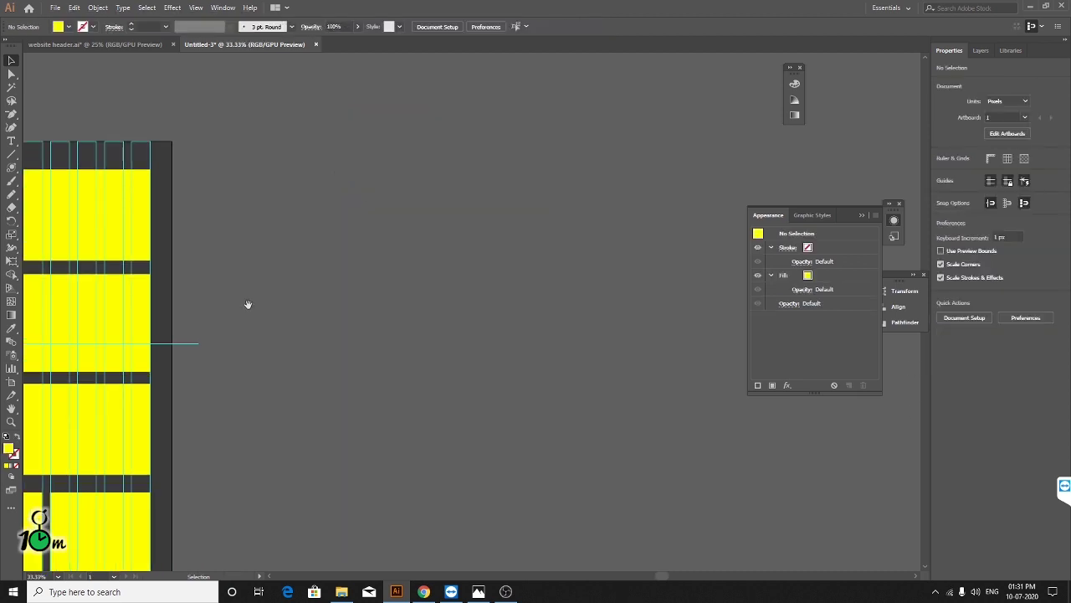
pyautogui.moveTo(248, 304); pyautogui.dragTo(472, 287)
pyautogui.scroll(-1, 388, 342)
pyautogui.scroll(-3, 435, 385)
pyautogui.scroll(-2, 448, 353)
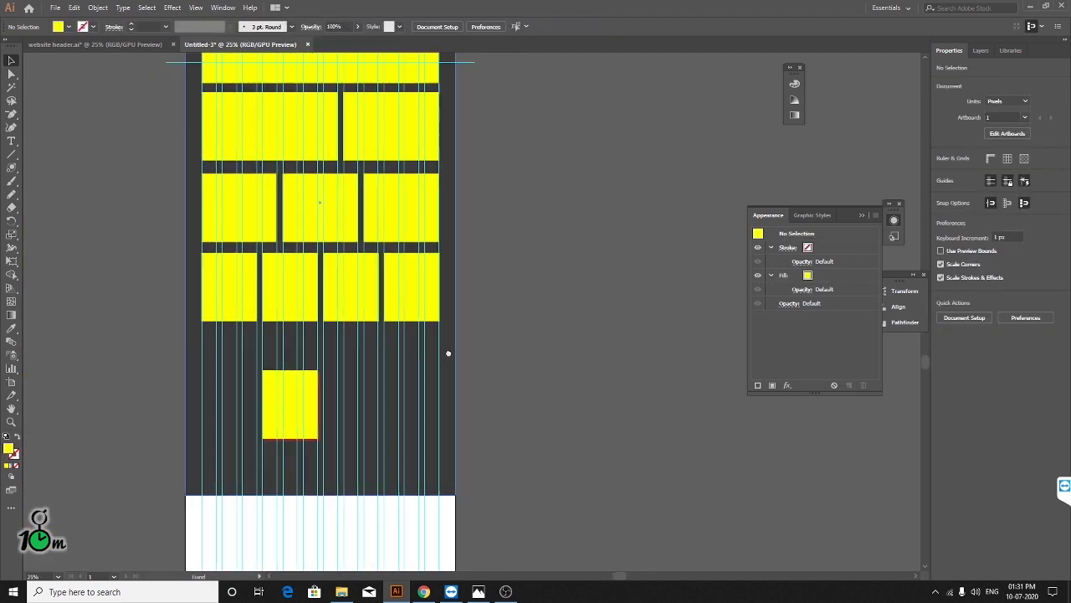
pyautogui.moveTo(448, 353); pyautogui.dragTo(426, 364)
pyautogui.click(392, 299)
pyautogui.moveTo(392, 294)
pyautogui.mouseDown()
pyautogui.moveTo(569, 293)
pyautogui.moveTo(463, 389)
pyautogui.moveTo(446, 232)
pyautogui.mouseUp()
pyautogui.click(585, 204)
# - Apply a Zig Zag effect of 17 px size with 9 ridges to the copy
pyautogui.scroll(2, 557, 303)
pyautogui.click(465, 389)
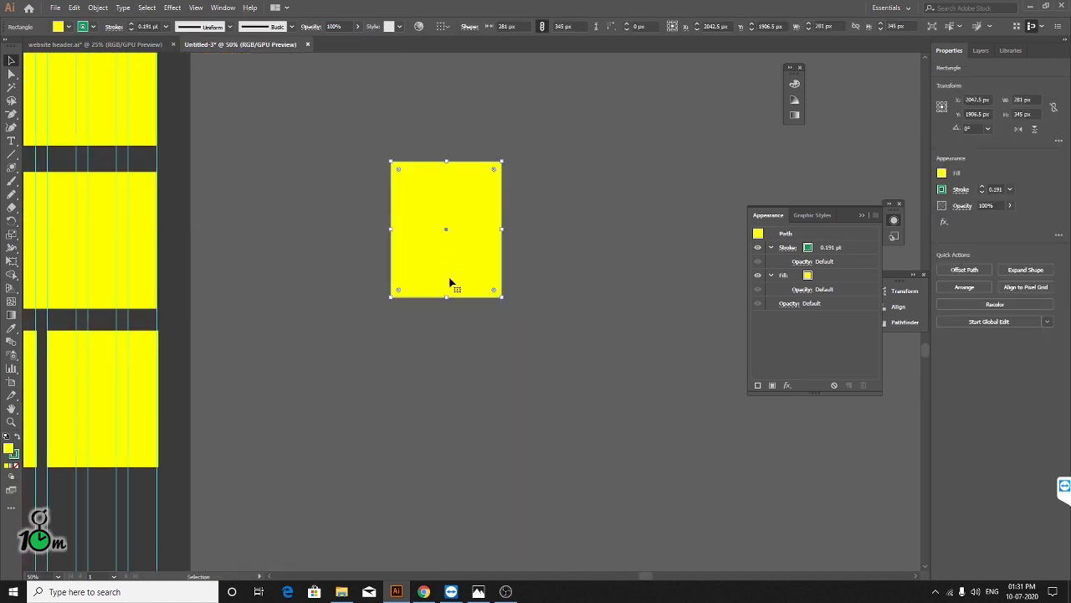
pyautogui.click(173, 8)
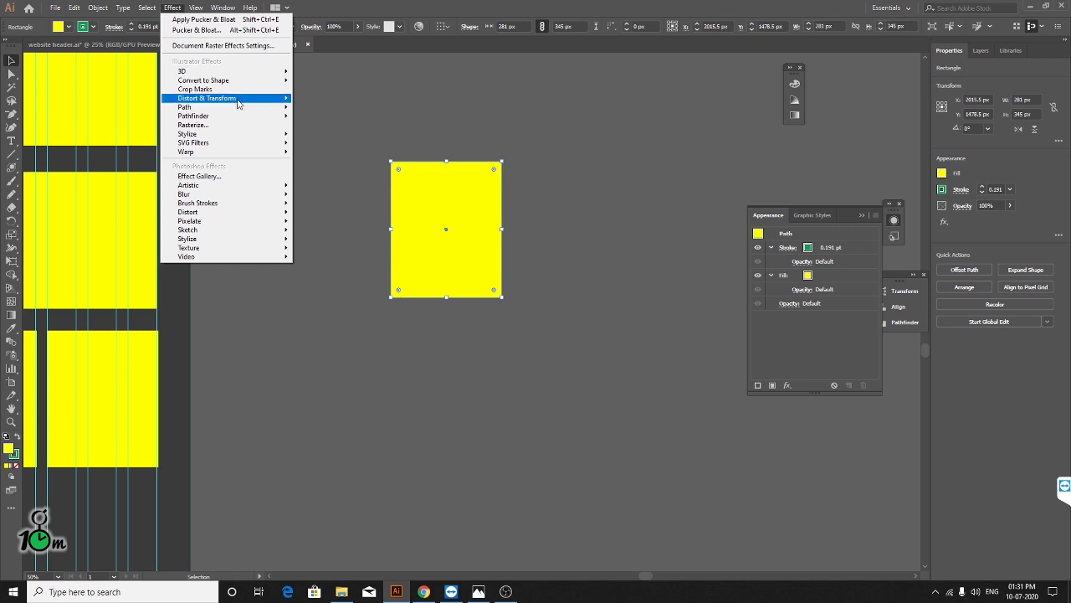
pyautogui.moveTo(207, 99)
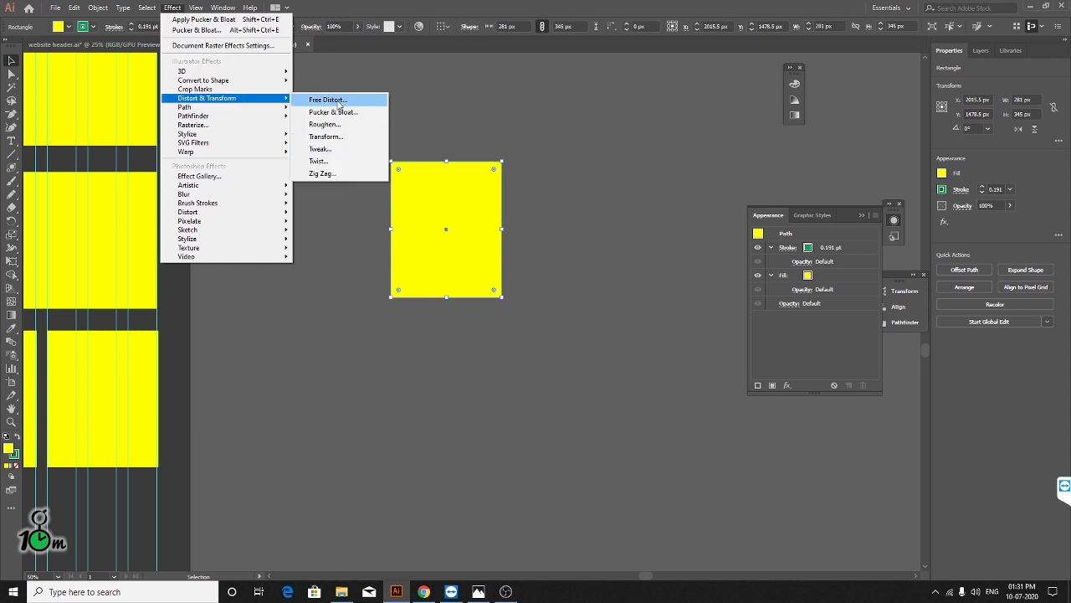
pyautogui.click(353, 174)
pyautogui.moveTo(708, 171); pyautogui.dragTo(632, 37)
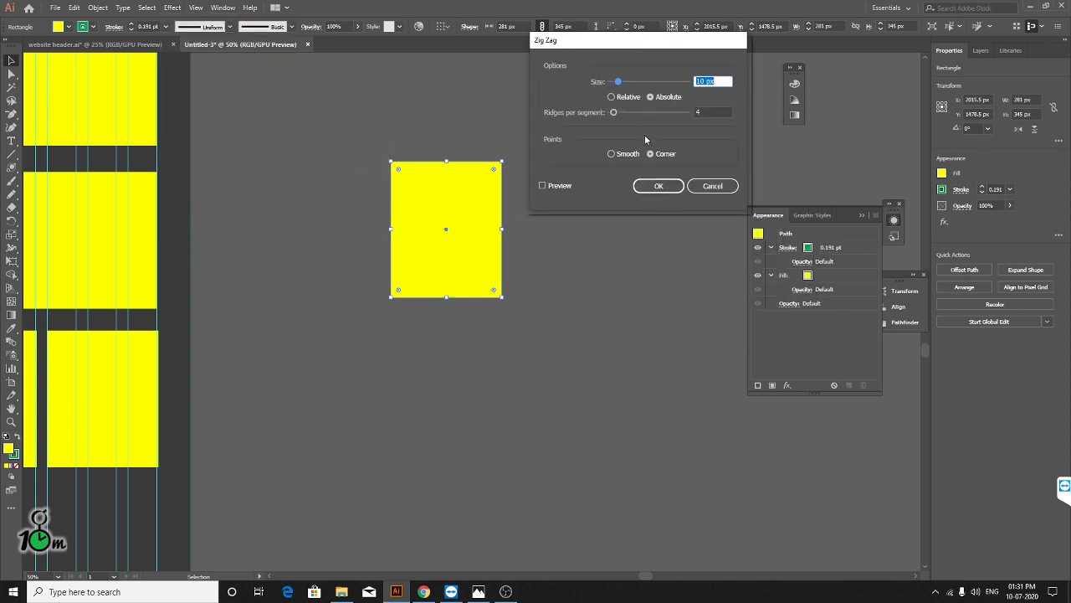
pyautogui.click(541, 186)
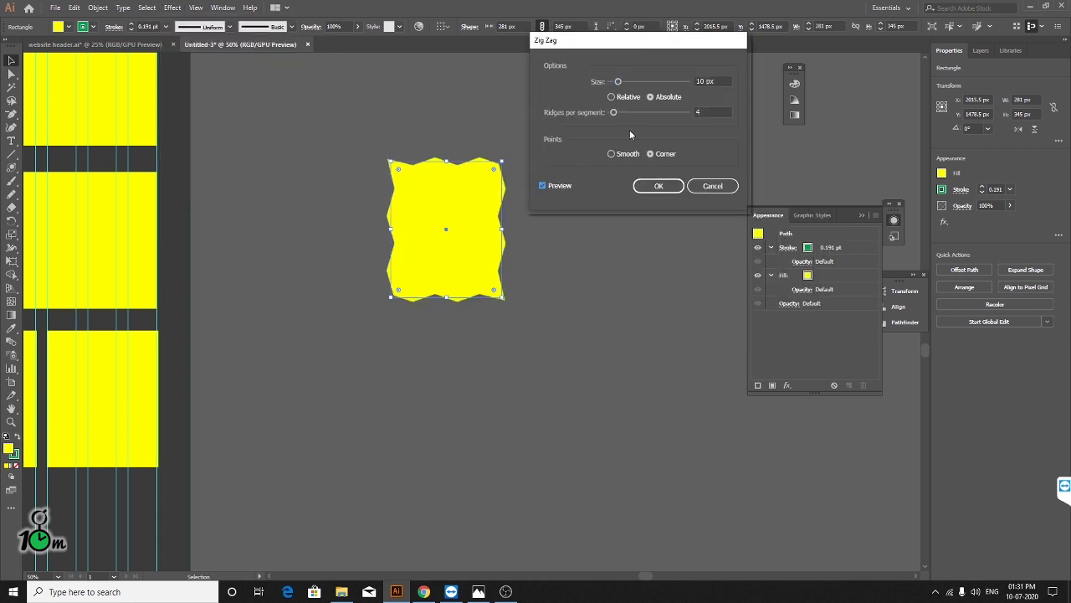
pyautogui.moveTo(621, 82); pyautogui.dragTo(617, 112)
pyautogui.click(659, 186)
# - Edit the Zig Zag effect to a larger size with Smooth points
pyautogui.click(649, 185)
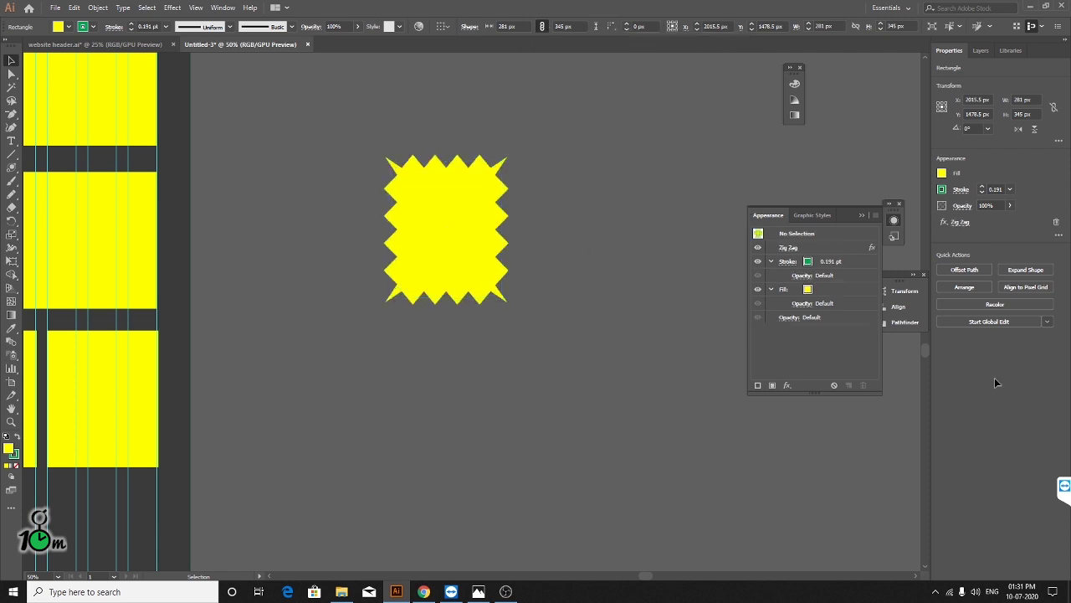
pyautogui.click(827, 249)
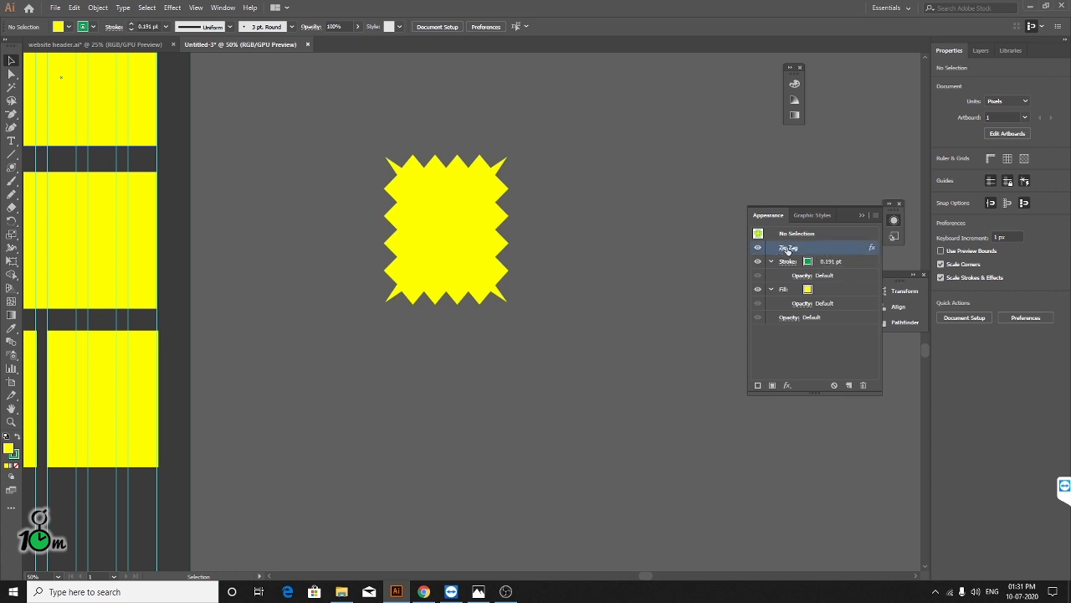
pyautogui.click(786, 251)
pyautogui.moveTo(623, 81)
pyautogui.mouseDown()
pyautogui.moveTo(632, 81)
pyautogui.moveTo(623, 112)
pyautogui.mouseUp()
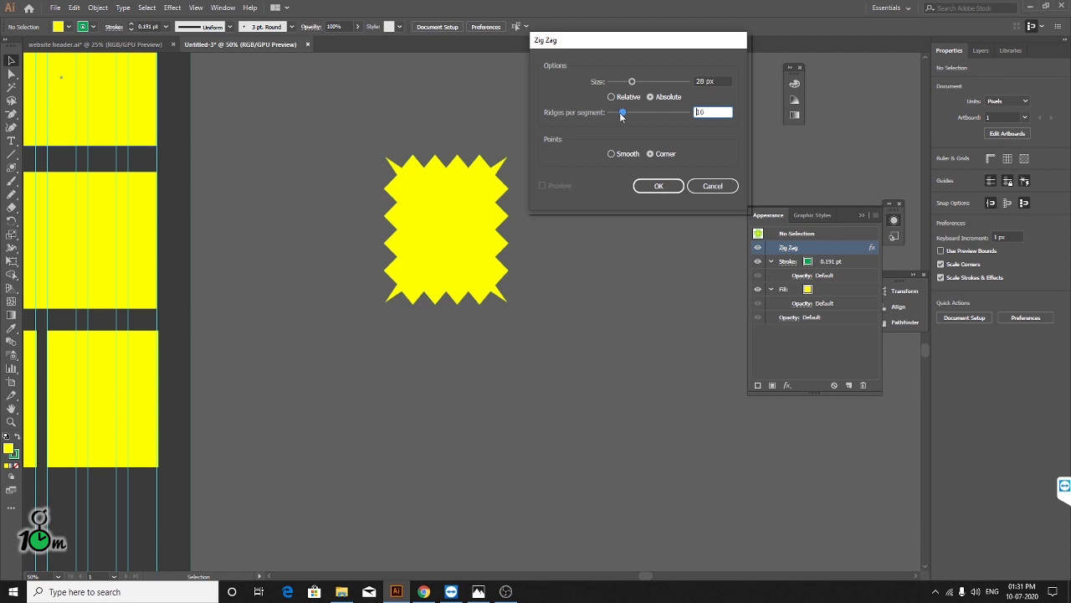
pyautogui.click(612, 154)
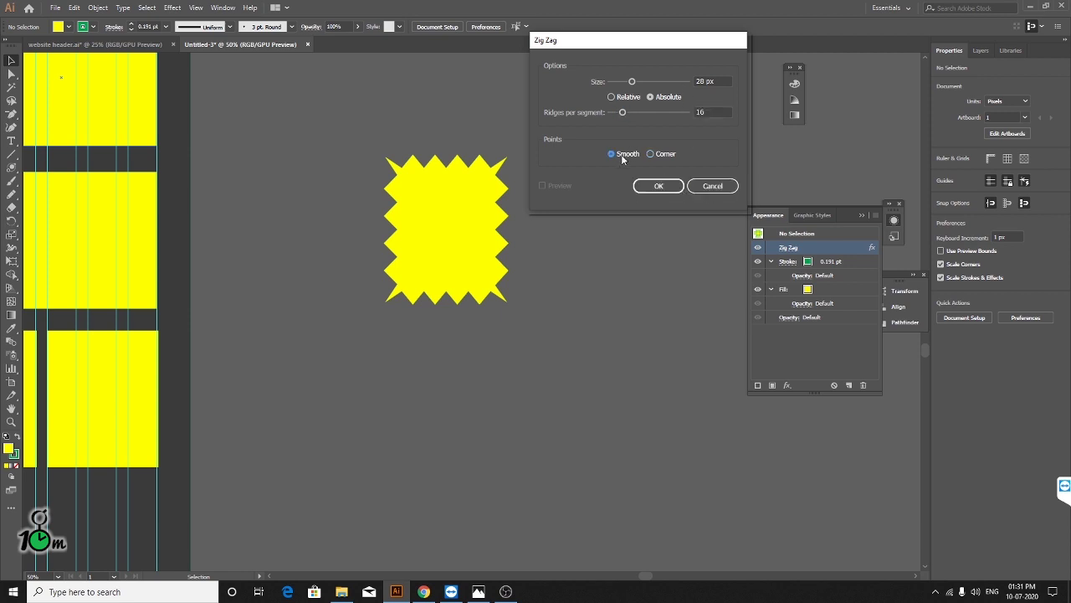
pyautogui.click(660, 186)
pyautogui.click(491, 220)
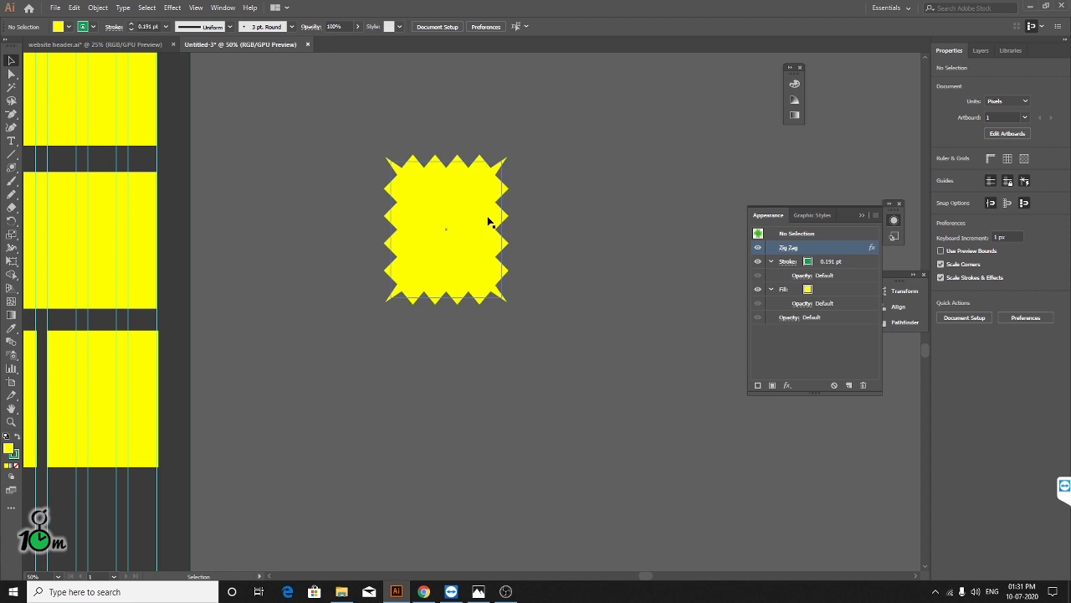
# - Change the Zig Zag to 17 ridges per segment with Smooth points
pyautogui.doubleClick(824, 249)
pyautogui.moveTo(620, 120); pyautogui.dragTo(625, 115)
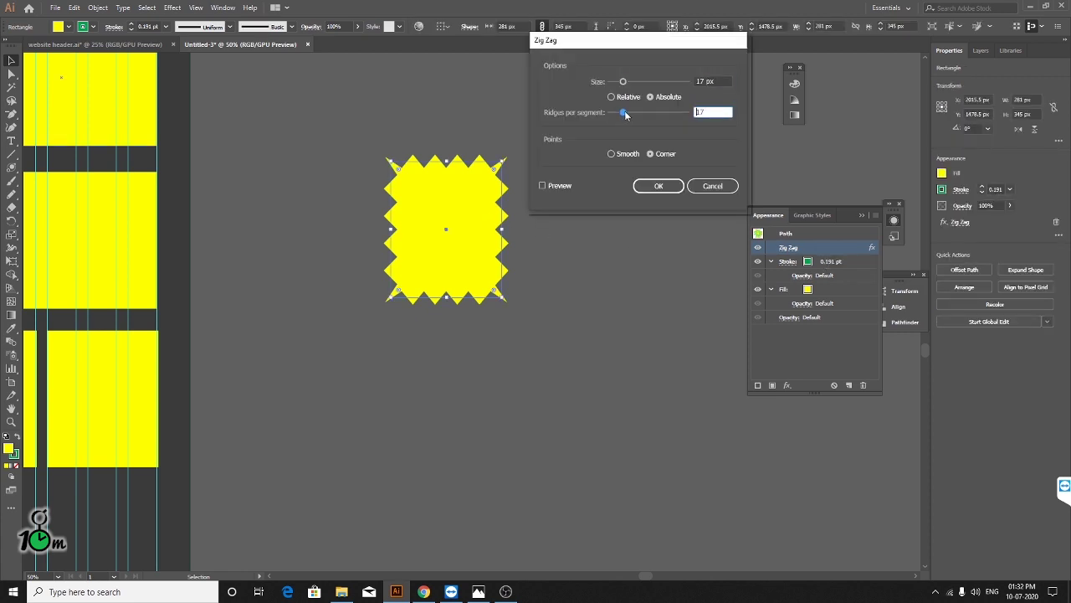
pyautogui.click(626, 154)
pyautogui.click(651, 186)
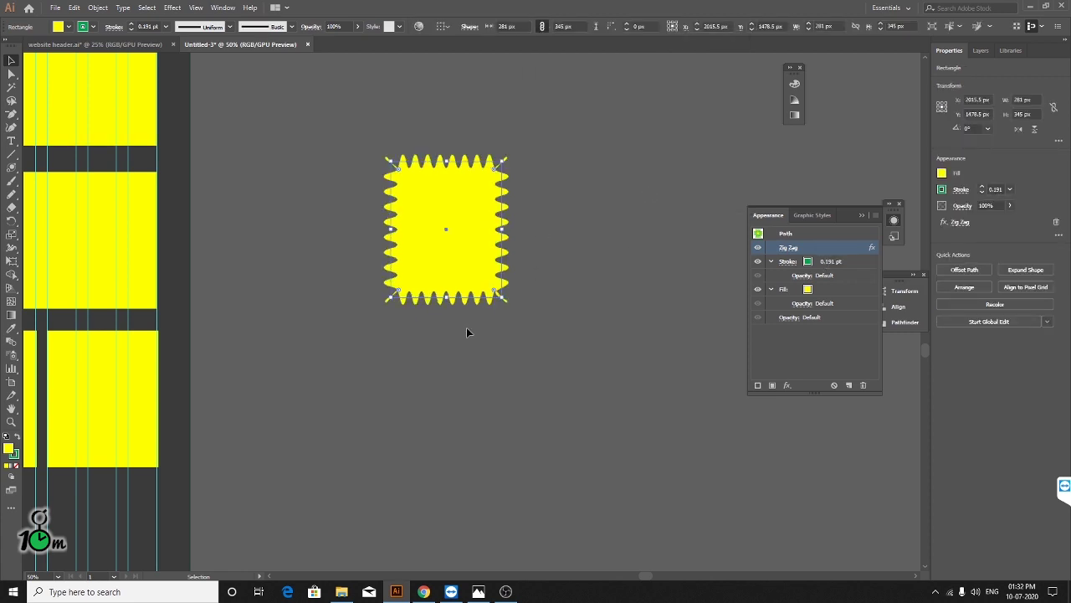
pyautogui.click(568, 369)
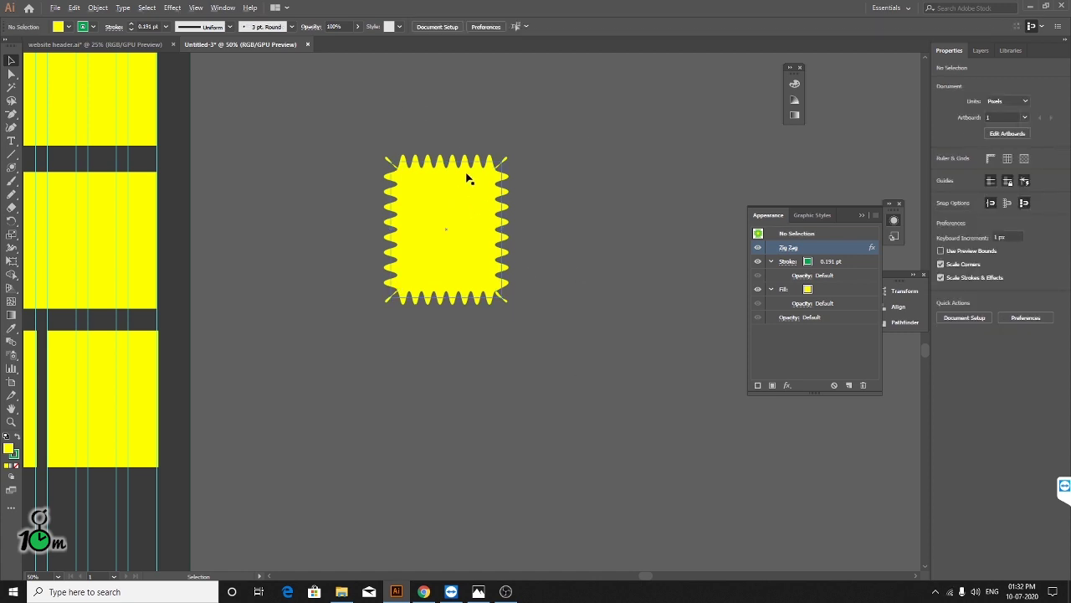
# - Delete the wavy yellow shape and zoom out to the yellow rectangles
pyautogui.keyDown('alt'); pyautogui.scroll(2, 469, 178); pyautogui.keyUp('alt')
pyautogui.keyDown('alt'); pyautogui.scroll(2, 383, 173); pyautogui.keyUp('alt')
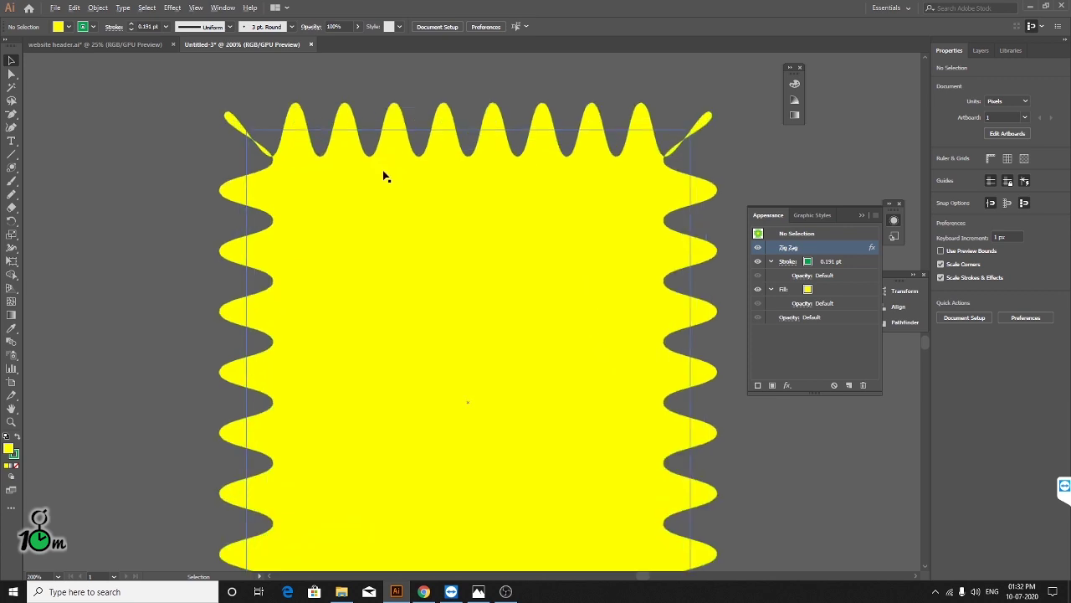
pyautogui.keyDown('alt'); pyautogui.scroll(-2, 382, 173); pyautogui.keyUp('alt')
pyautogui.keyDown('alt'); pyautogui.scroll(3, 527, 156); pyautogui.keyUp('alt')
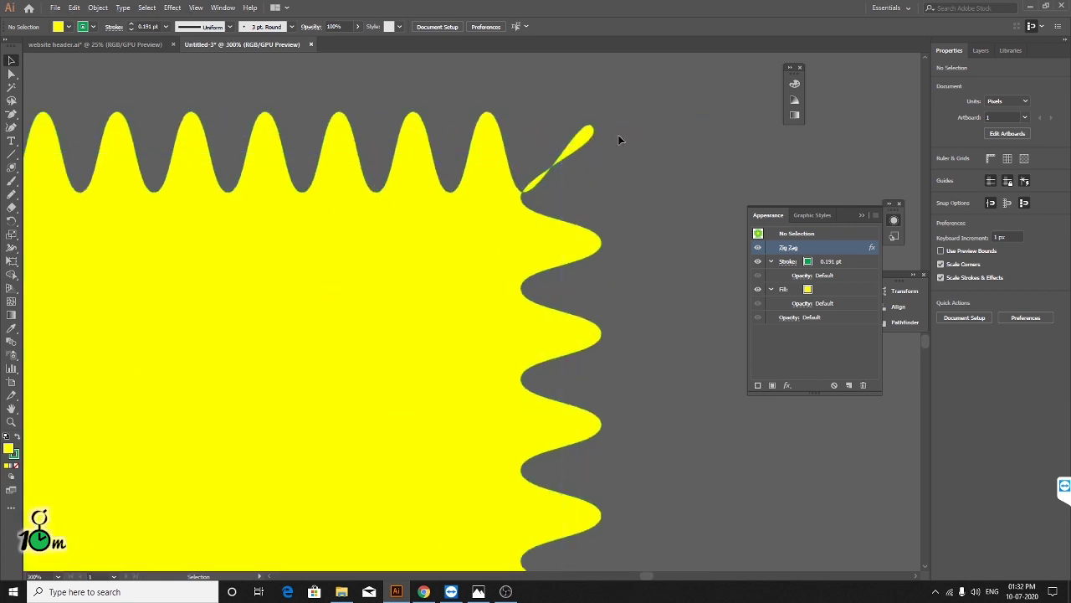
pyautogui.keyDown('alt'); pyautogui.scroll(-3, 548, 164); pyautogui.keyUp('alt')
pyautogui.scroll(3, 376, 407)
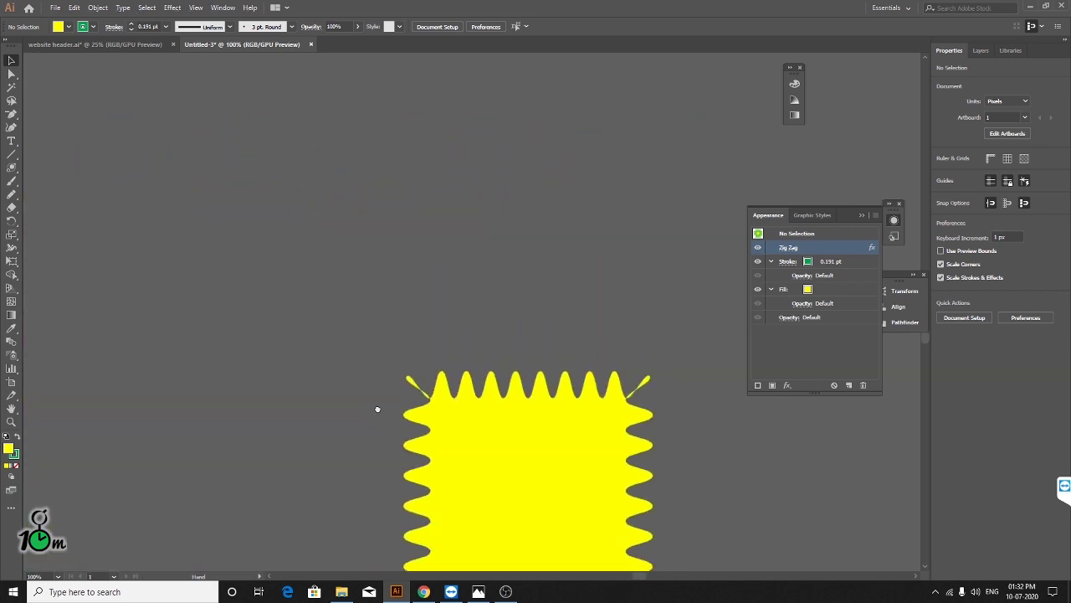
pyautogui.scroll(-3, 234, 293)
pyautogui.click(268, 308)
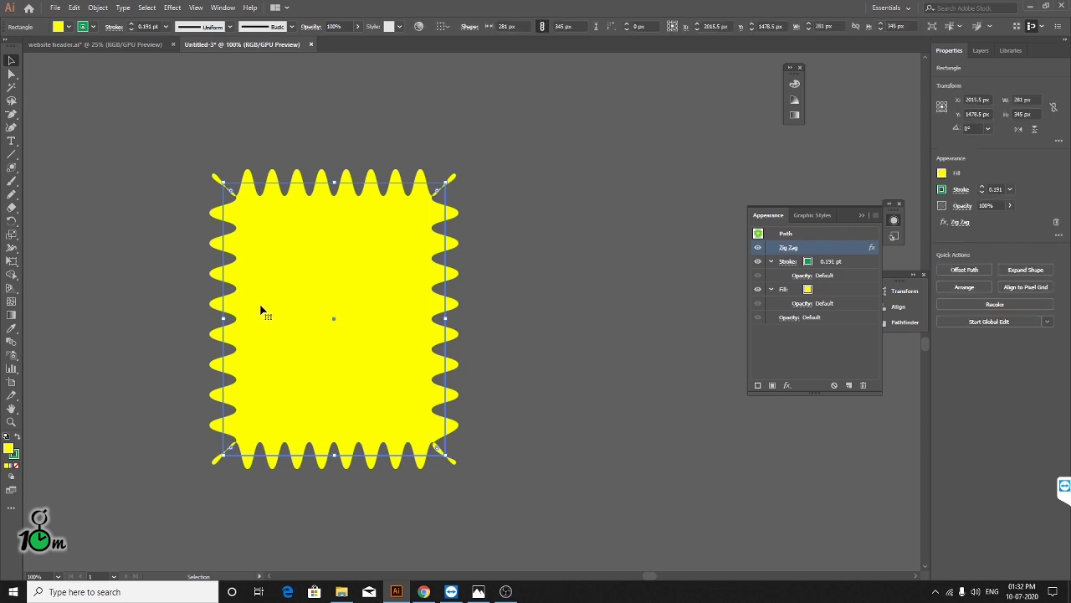
pyautogui.press('Delete')
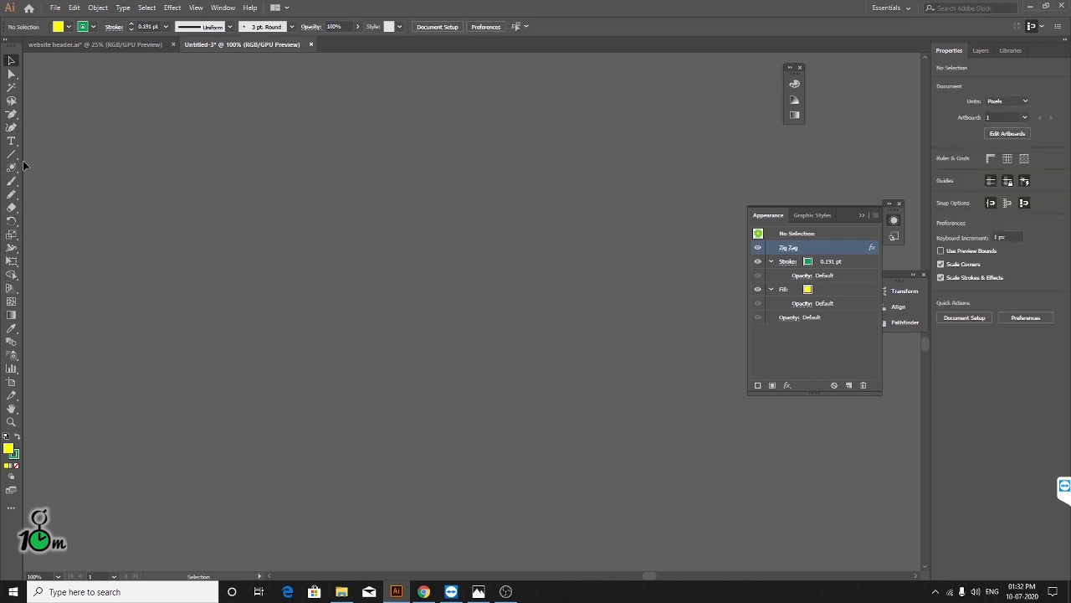
pyautogui.hotkey('ctrl', '-')
pyautogui.hotkey('ctrl', '-')
pyautogui.hotkey('ctrl', '-')
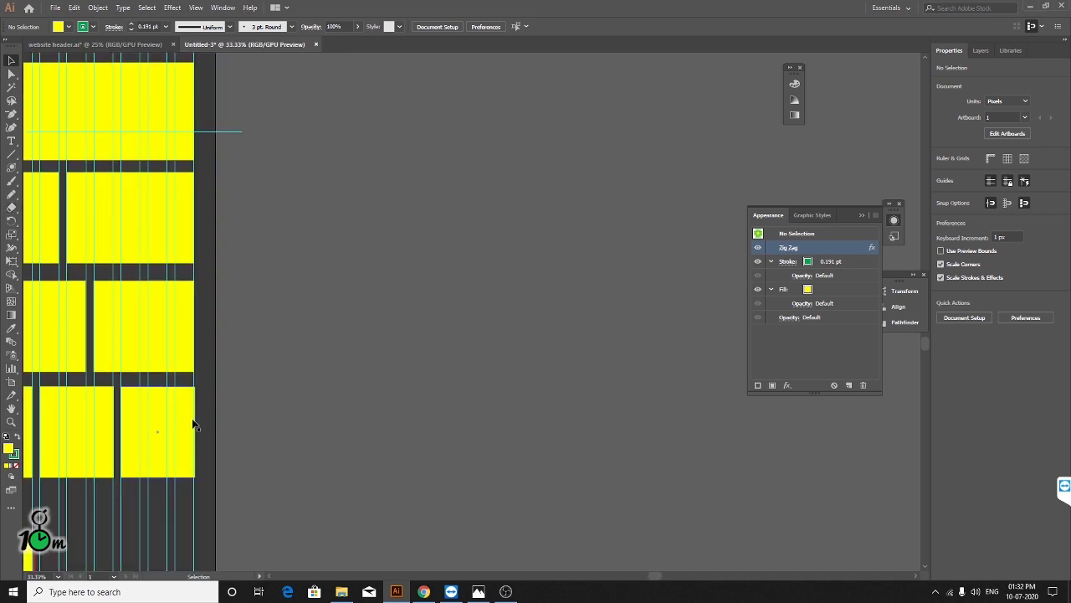
pyautogui.moveTo(192, 424); pyautogui.dragTo(515, 293)
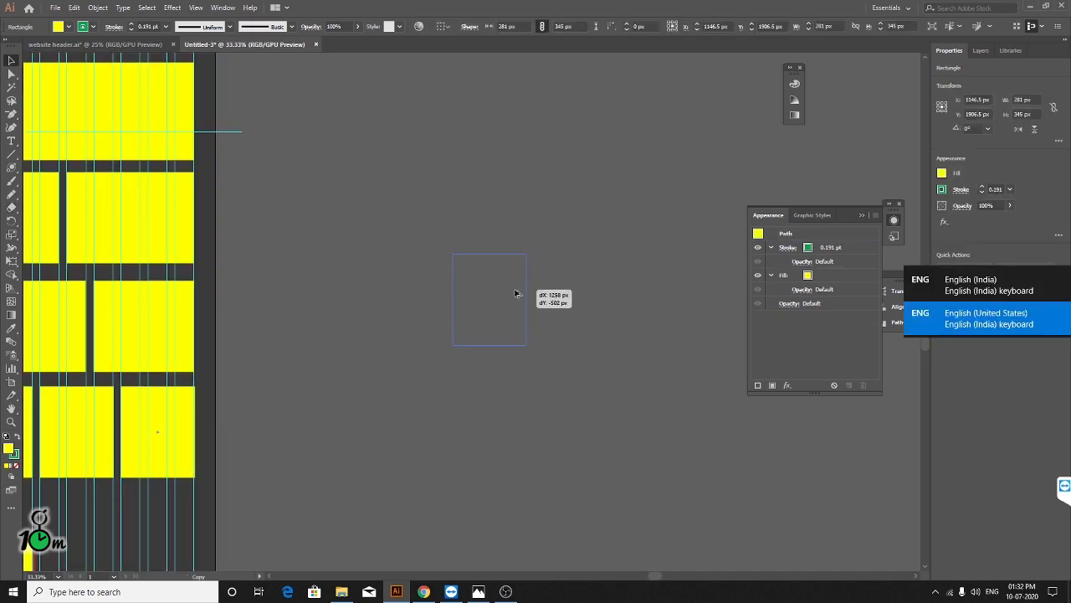
pyautogui.click(638, 285)
pyautogui.hotkey('ctrl', '1')
pyautogui.moveTo(427, 282); pyautogui.dragTo(447, 168)
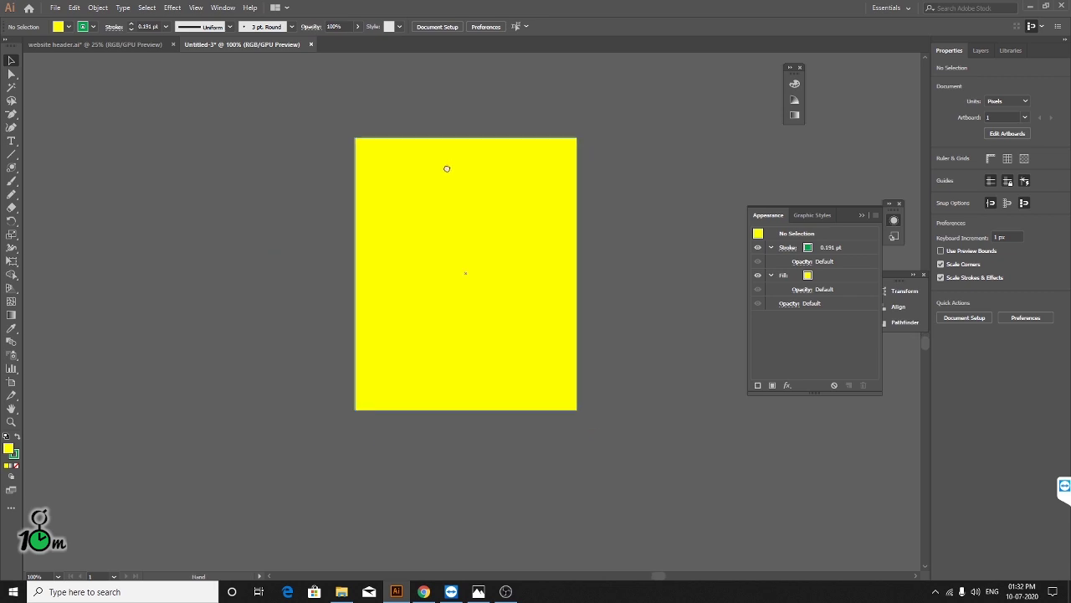
pyautogui.click(447, 168)
pyautogui.click(172, 8)
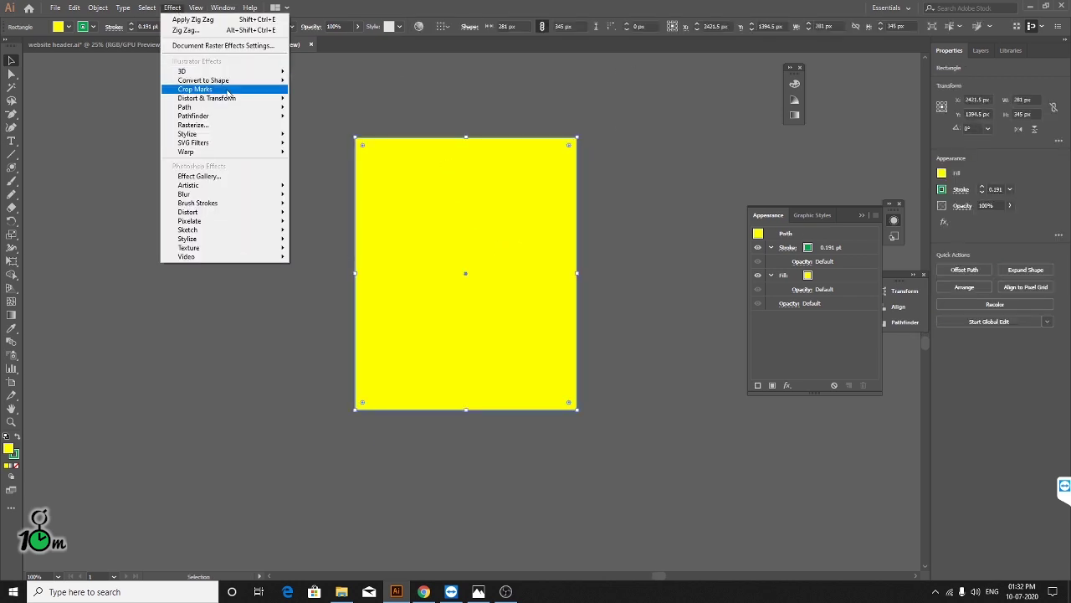
pyautogui.moveTo(206, 98)
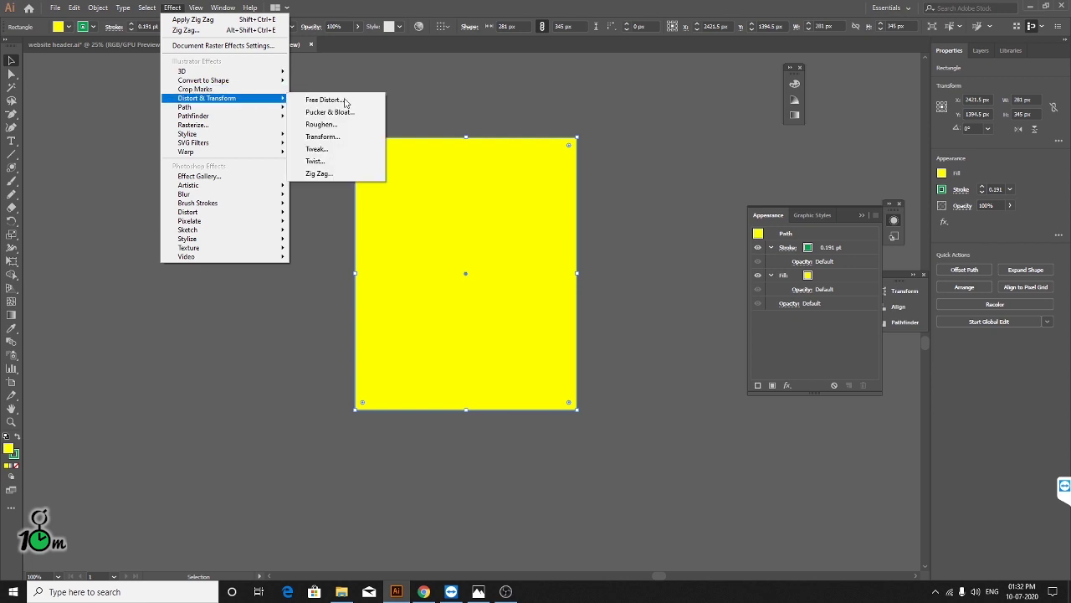
pyautogui.click(321, 137)
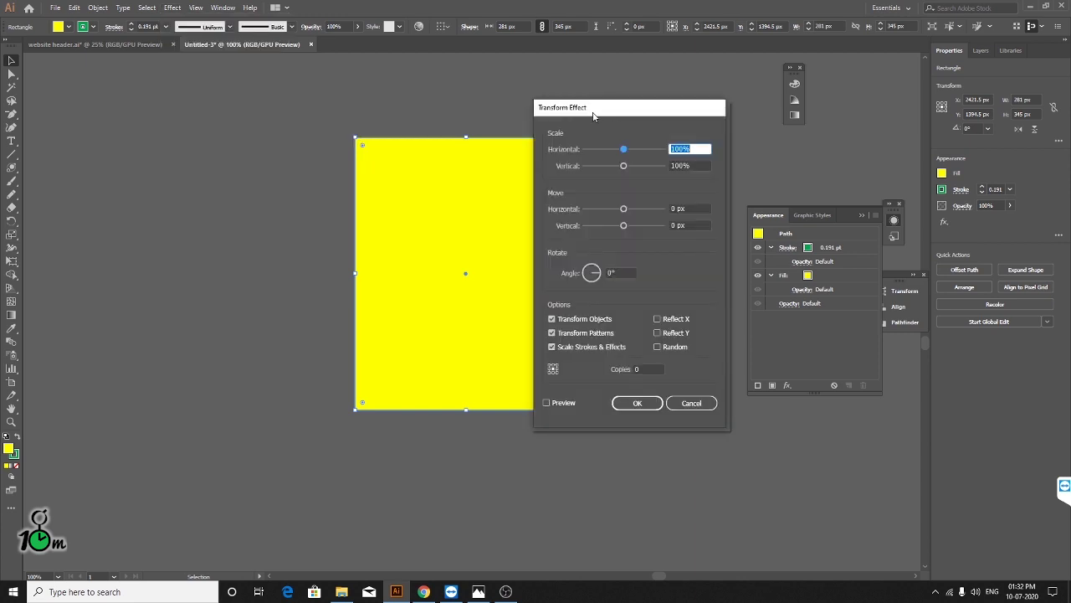
pyautogui.moveTo(591, 112); pyautogui.dragTo(414, 102)
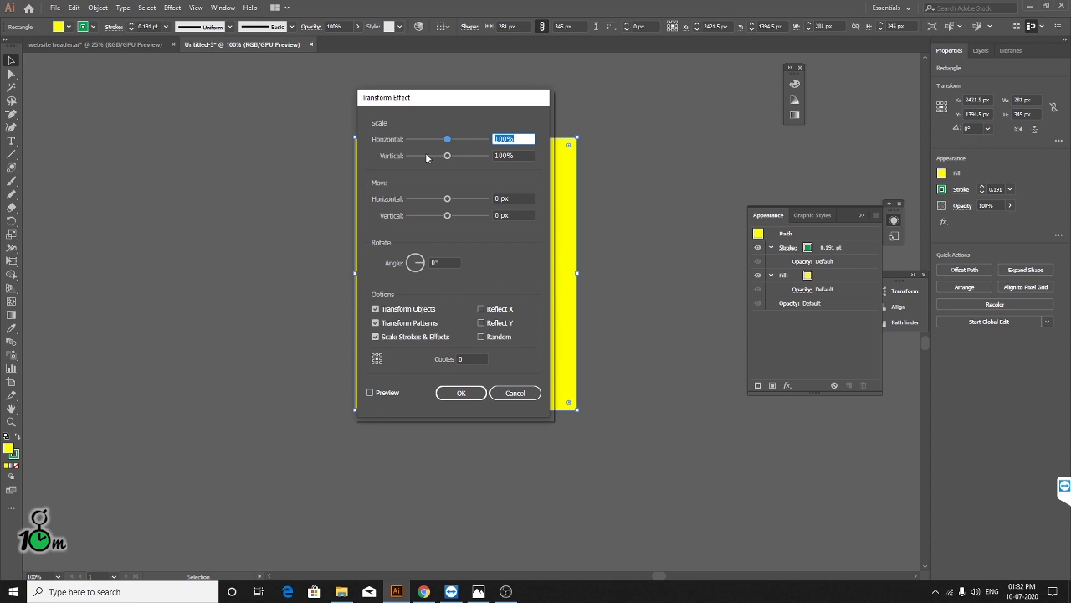
pyautogui.click(529, 393)
pyautogui.click(644, 301)
pyautogui.scroll(-3, 528, 263)
# - Move the small yellow rectangle up and to the right
pyautogui.scroll(-2, 450, 242)
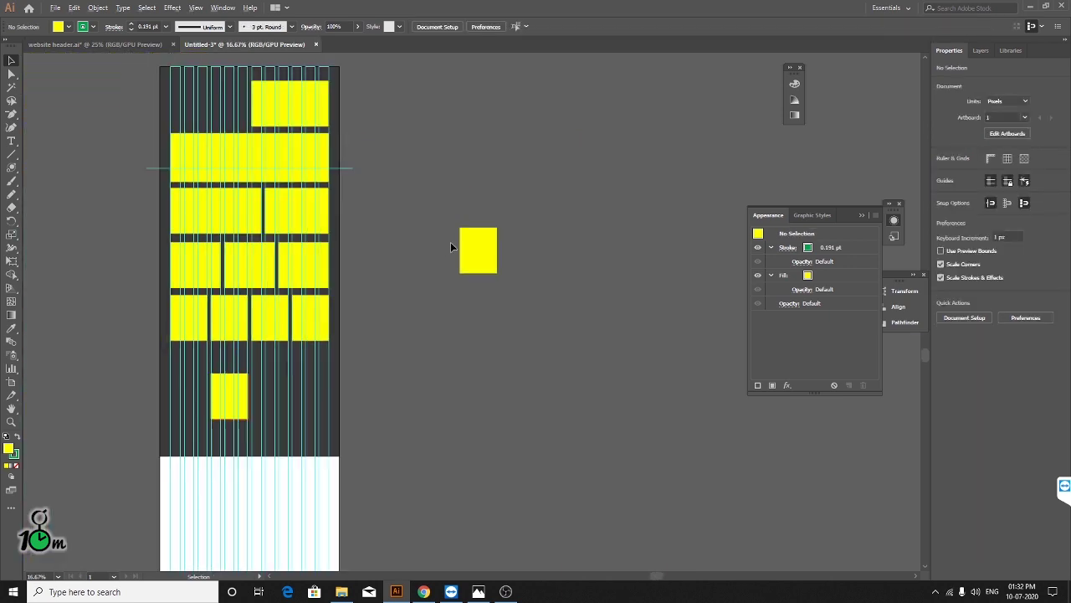
pyautogui.scroll(3, 563, 140)
pyautogui.hscroll(4, 562, 141)
pyautogui.moveTo(332, 385)
pyautogui.mouseDown()
pyautogui.moveTo(311, 224)
pyautogui.moveTo(251, 235)
pyautogui.moveTo(325, 219)
pyautogui.moveTo(303, 220)
pyautogui.mouseUp()
pyautogui.scroll(1, 330, 186)
pyautogui.scroll(3, 351, 251)
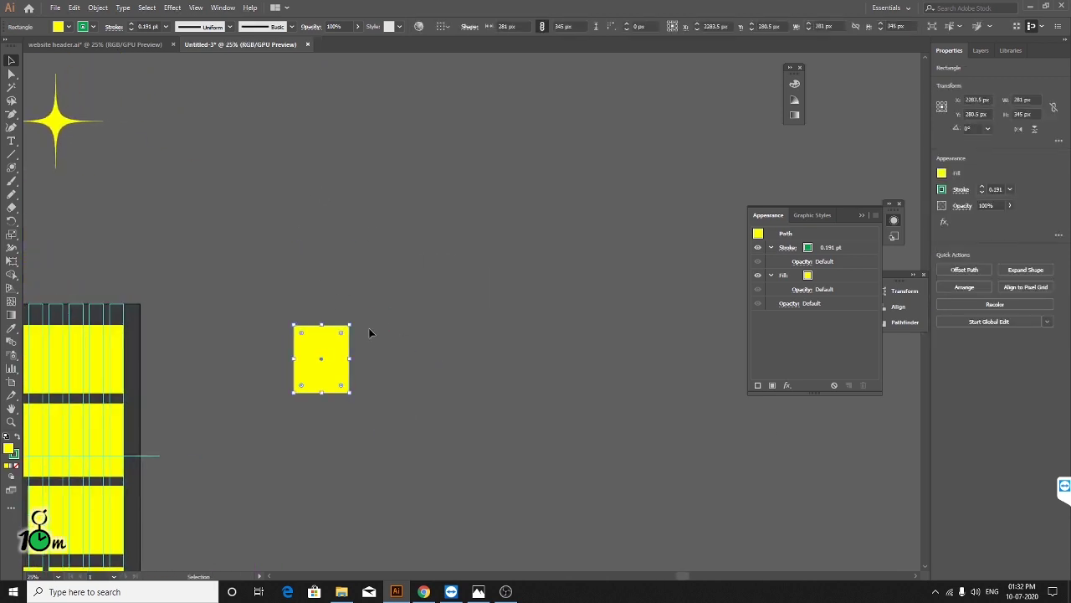
pyautogui.moveTo(337, 358); pyautogui.dragTo(416, 312)
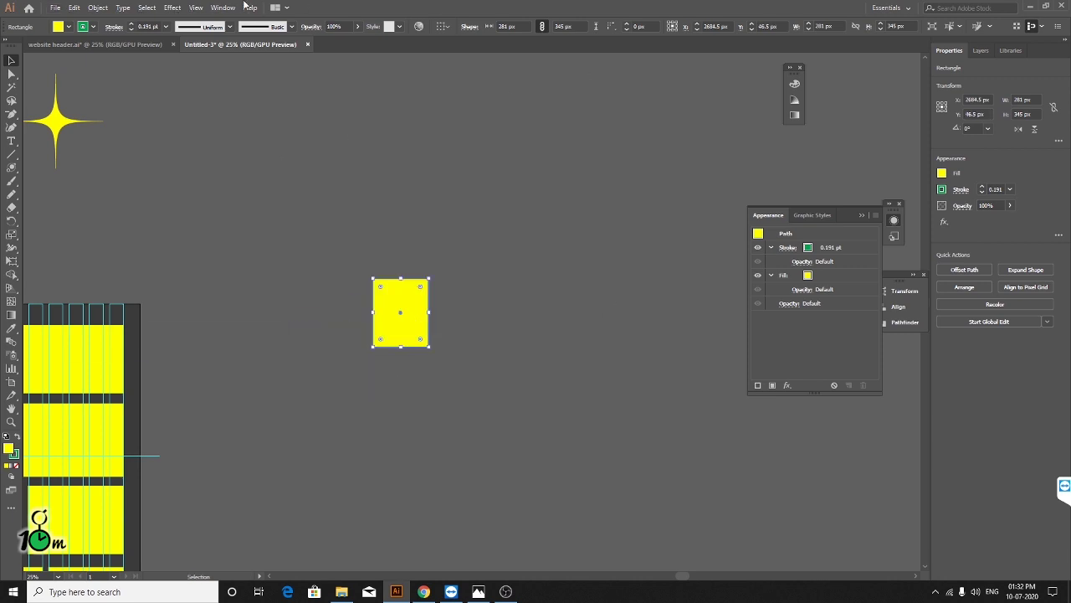
# - Add a previewed Transform effect with 140% horizontal scale
pyautogui.click(174, 10)
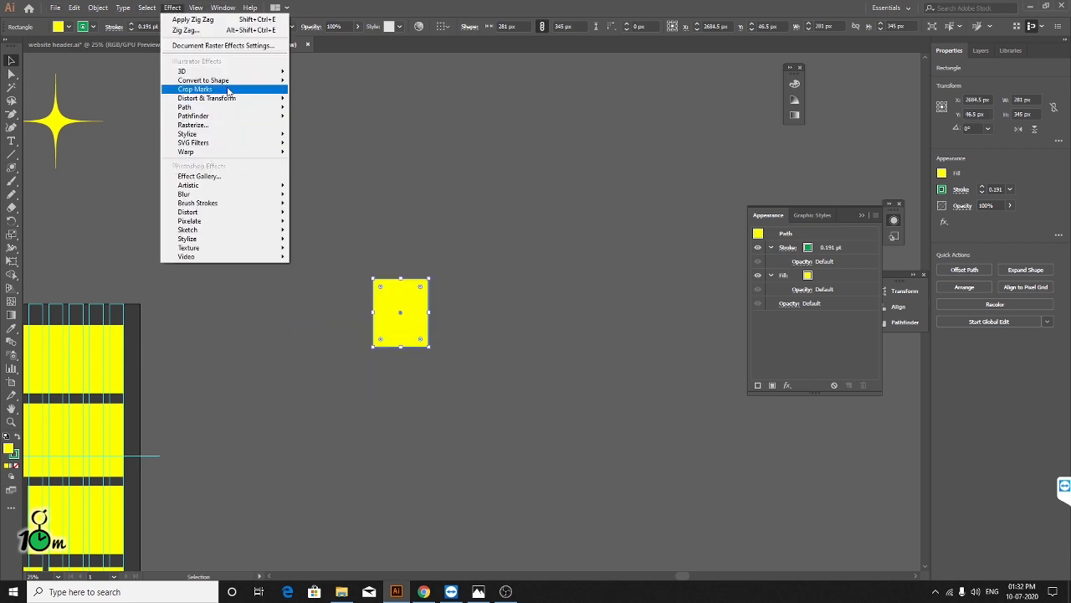
pyautogui.moveTo(206, 98)
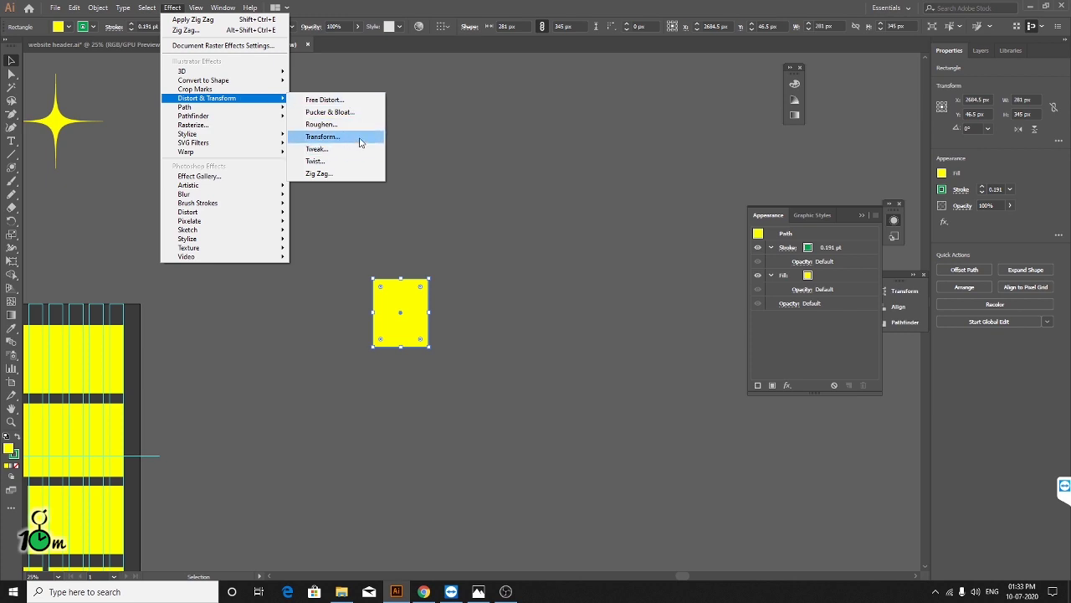
pyautogui.click(360, 137)
pyautogui.moveTo(415, 107); pyautogui.dragTo(714, 99)
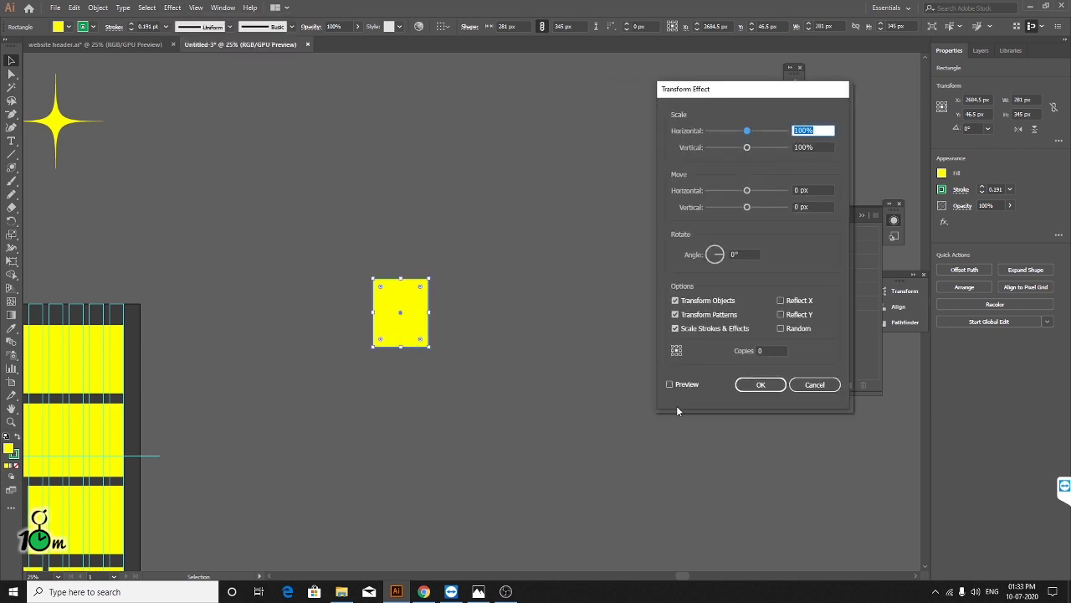
pyautogui.click(670, 384)
pyautogui.click(822, 129)
pyautogui.hotkey('shift', 'Up')
pyautogui.hotkey('shift', 'Up')
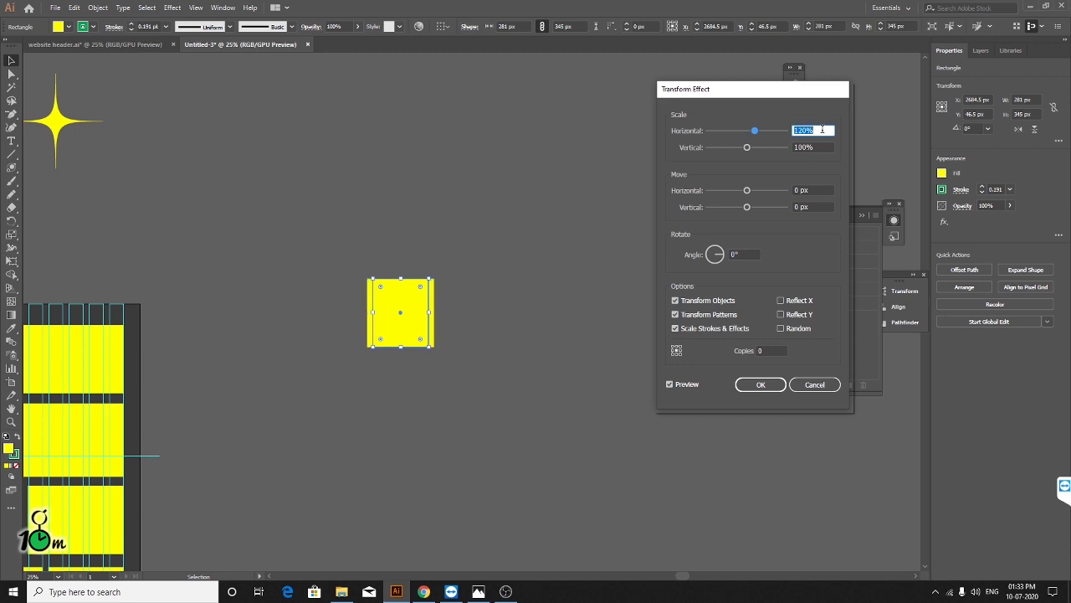
pyautogui.hotkey('shift', 'Up')
pyautogui.hotkey('shift', 'Up')
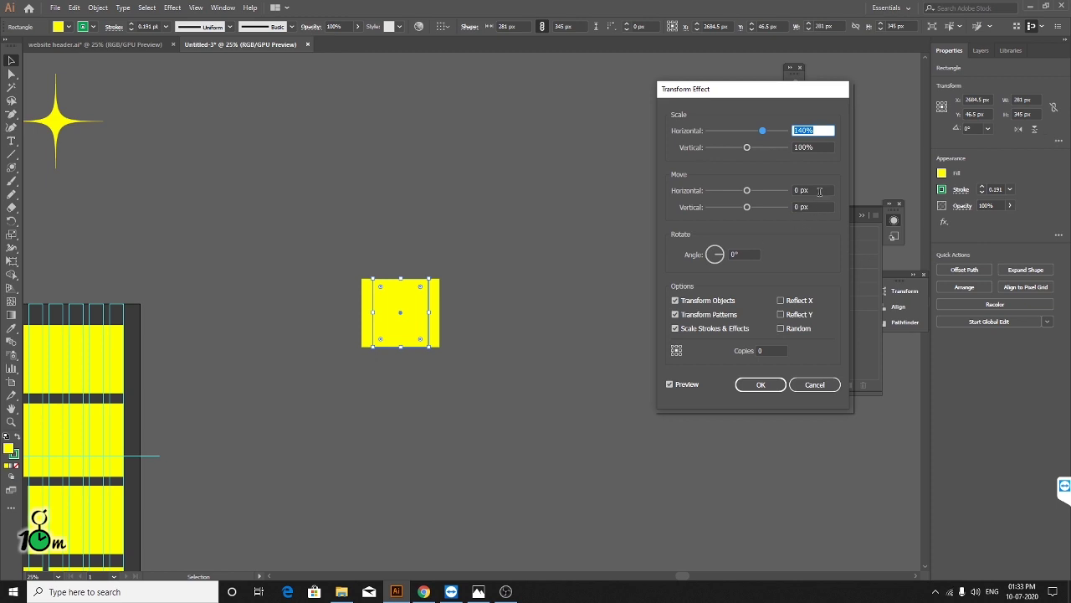
# - Set the Transform effect's horizontal move to 460 px
pyautogui.press('Tab')
pyautogui.press('Tab')
pyautogui.hotkey('shift', 'Up')
pyautogui.hotkey('shift', 'Up')
pyautogui.hotkey('shift', 'Up')
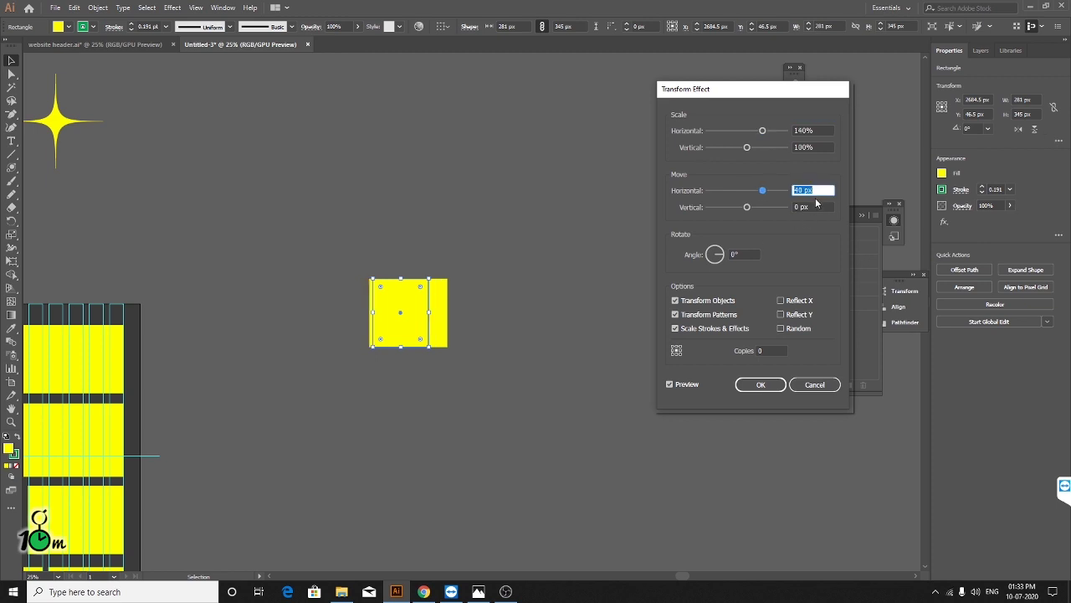
pyautogui.hotkey('shift', 'Up')
pyautogui.hotkey('shift', 'Up')
pyautogui.hotkey('shift', 'Up')
pyautogui.hotkey('shift', 'Up')
pyautogui.hotkey('shift', 'Up')
pyautogui.hotkey('shift', 'Up')
pyautogui.hotkey('shift', 'Up')
pyautogui.hotkey('shift', 'Up')
pyautogui.hotkey('shift', 'Up')
pyautogui.hotkey('shift', 'Up')
pyautogui.hotkey('shift', 'Up')
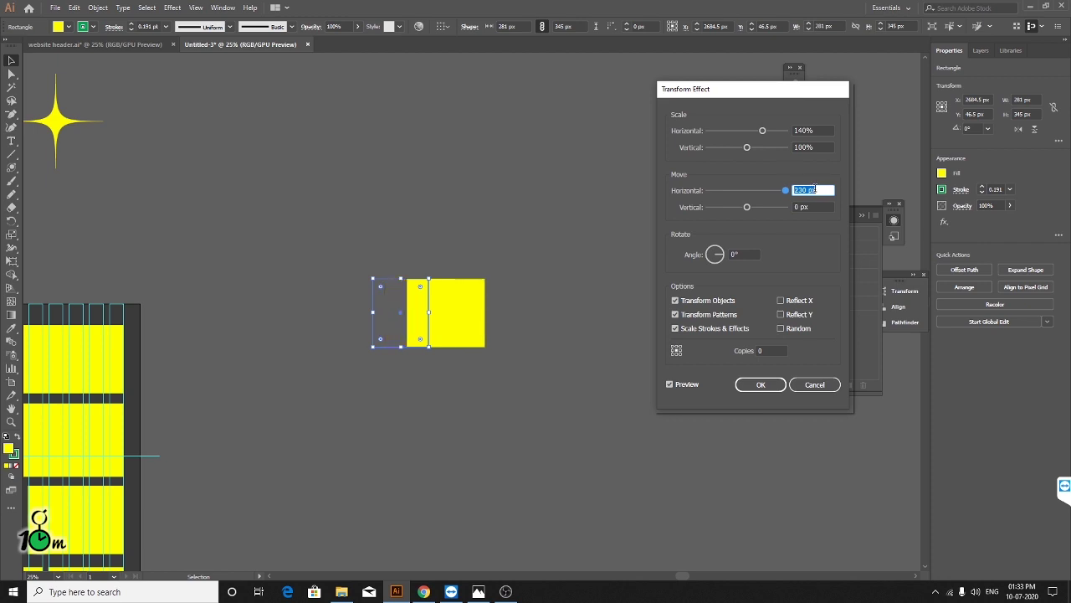
pyautogui.hotkey('shift', 'Up')
pyautogui.hotkey('shift', 'Up')
pyautogui.hotkey('shift', 'Up')
pyautogui.hotkey('shift', 'Up')
pyautogui.hotkey('shift', 'Up')
pyautogui.hotkey('shift', 'Up')
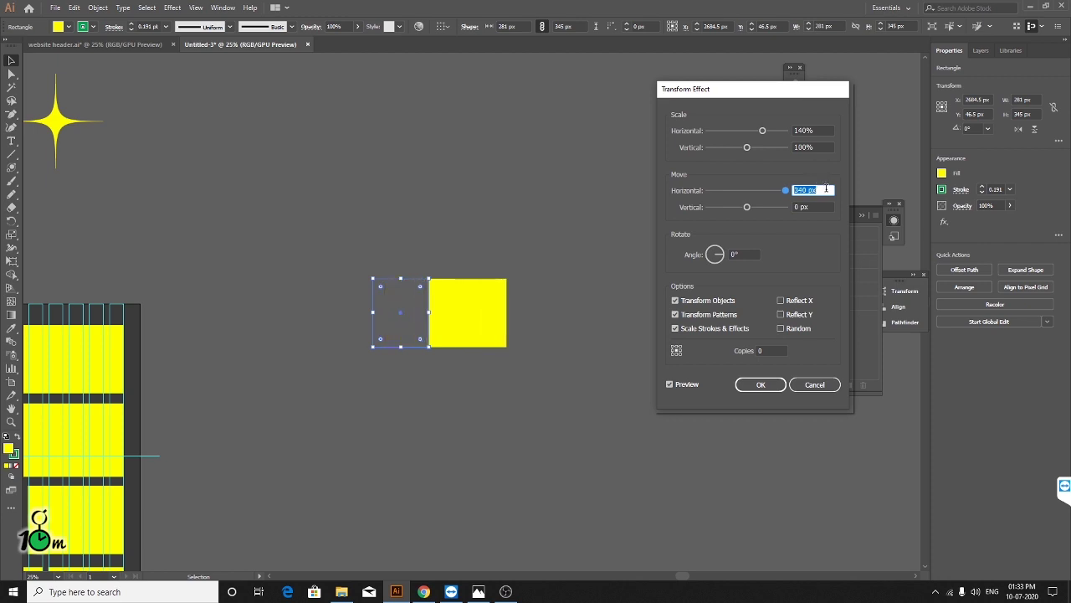
pyautogui.hotkey('shift', 'Up')
pyautogui.hotkey('shift', 'Up')
pyautogui.hotkey('shift', 'Up')
pyautogui.hotkey('shift', 'Up')
pyautogui.hotkey('shift', 'Up')
pyautogui.hotkey('shift', 'Up')
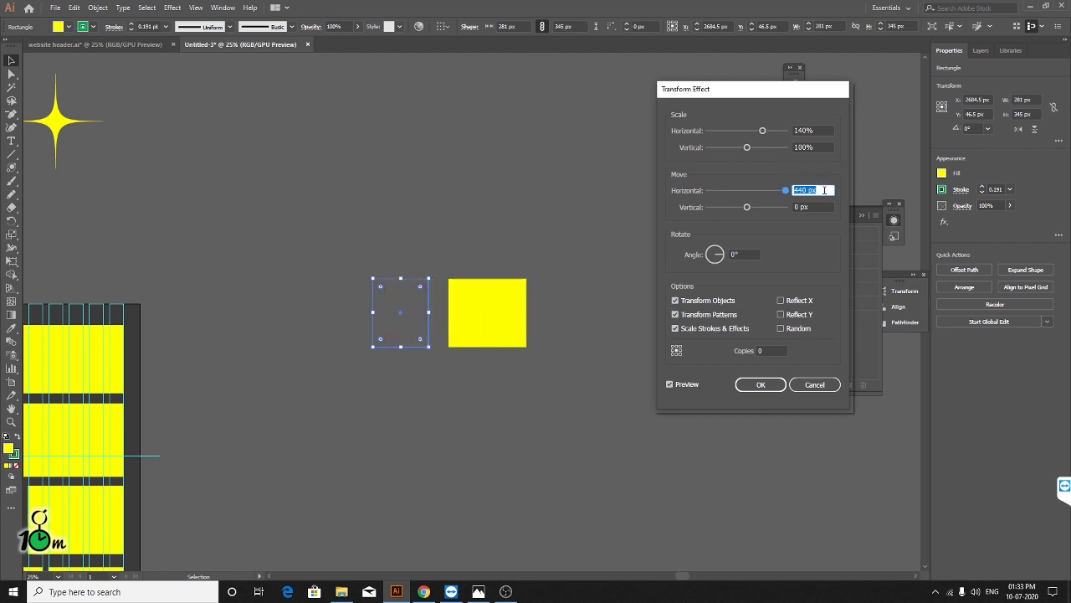
pyautogui.hotkey('shift', 'Up')
pyautogui.hotkey('shift', 'Up')
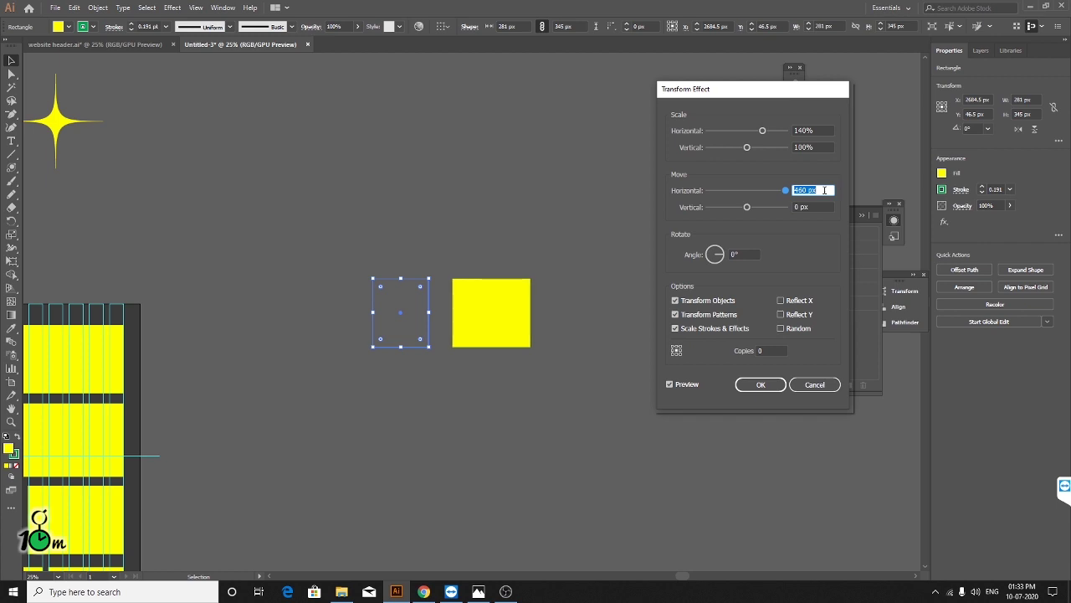
pyautogui.click(743, 254)
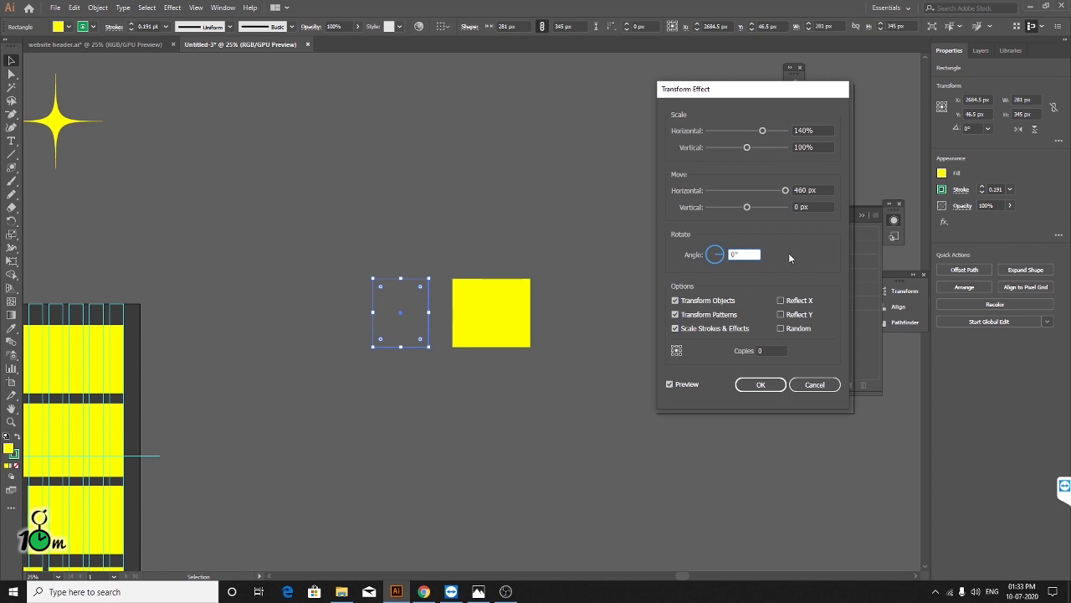
# - Set the Transform angle to 30°, change the reference point, and make 8 copies
pyautogui.hotkey('shift', 'Up')
pyautogui.hotkey('shift', 'Up')
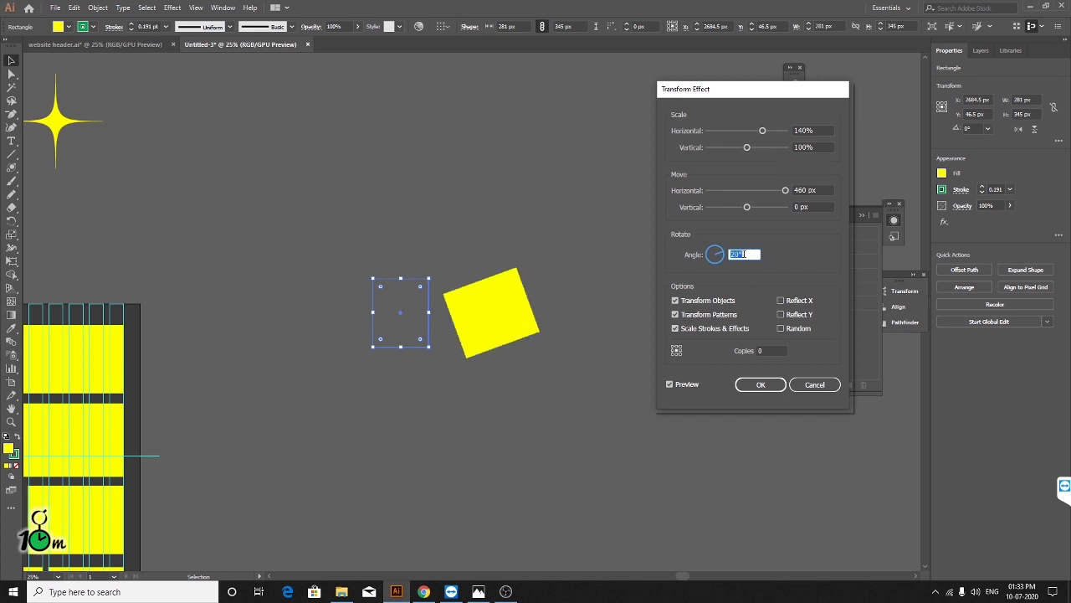
pyautogui.hotkey('shift', 'Up')
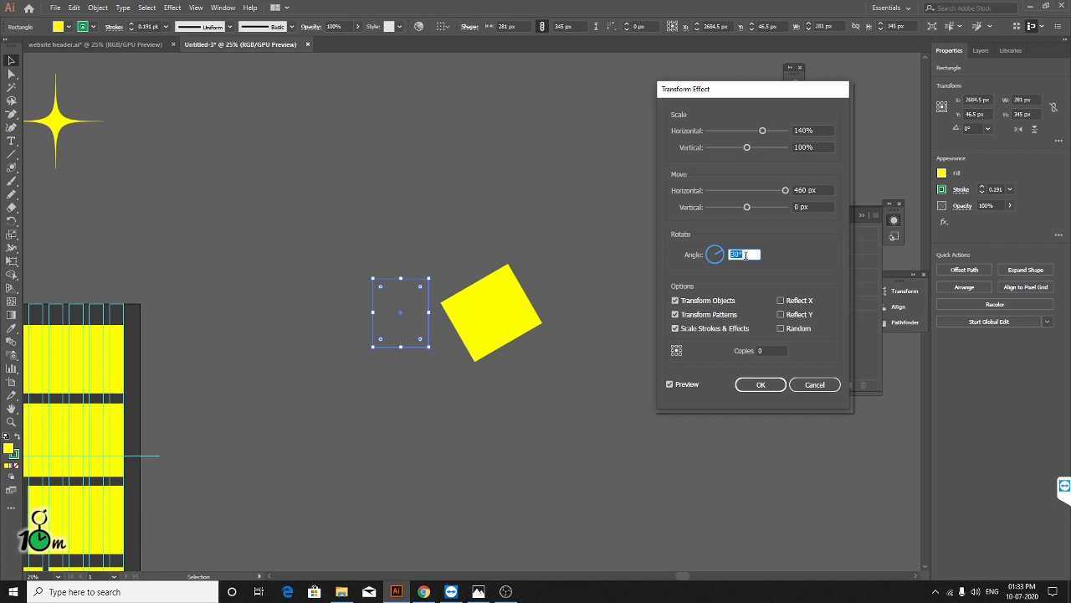
pyautogui.click(672, 355)
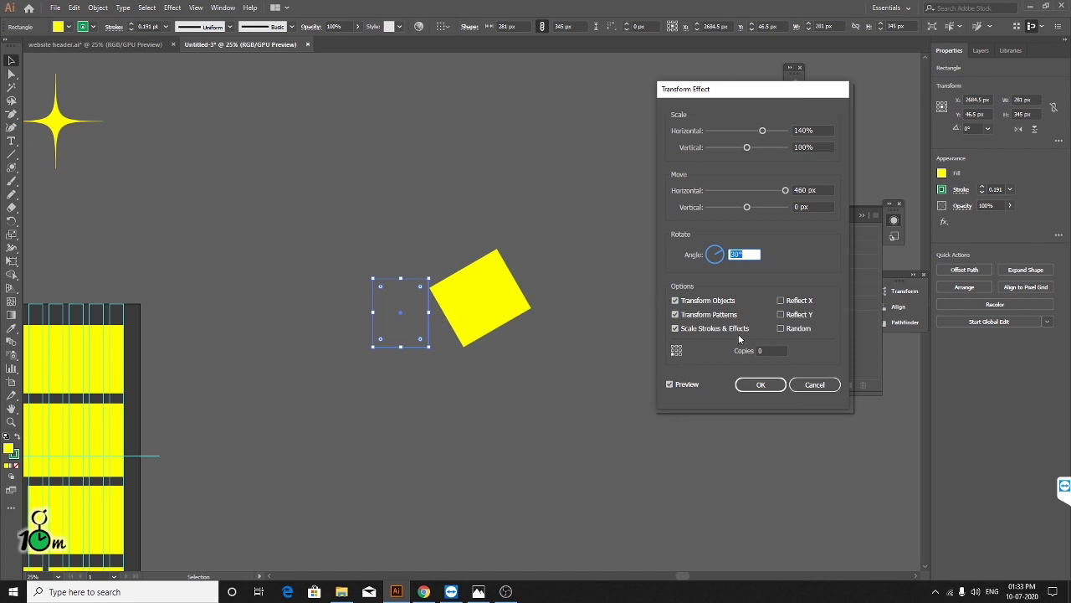
pyautogui.click(674, 347)
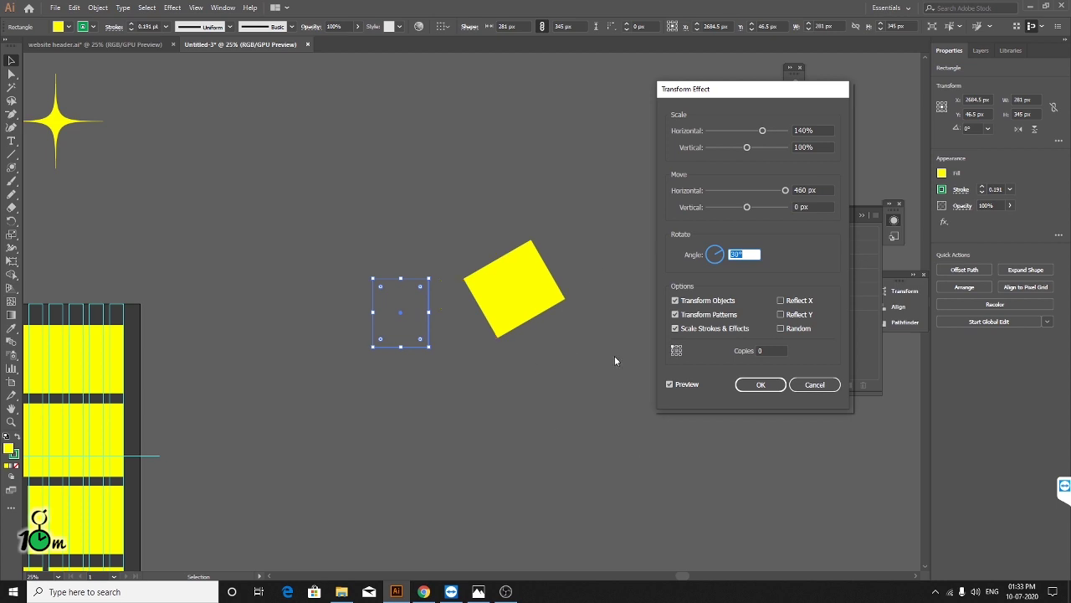
pyautogui.click(775, 350)
pyautogui.press('Up')
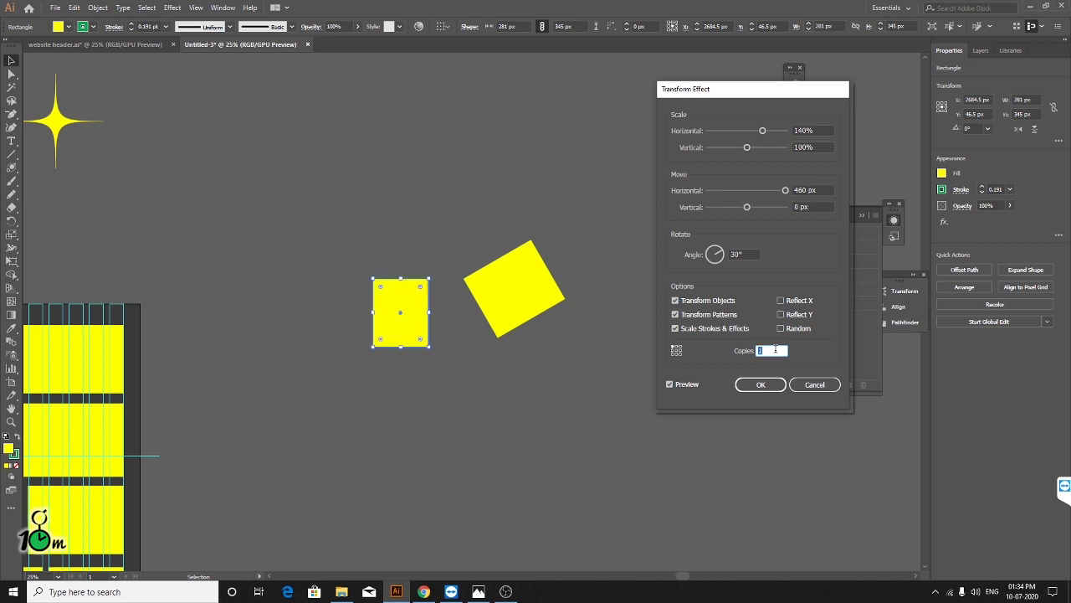
pyautogui.press('Up')
pyautogui.press('Up')
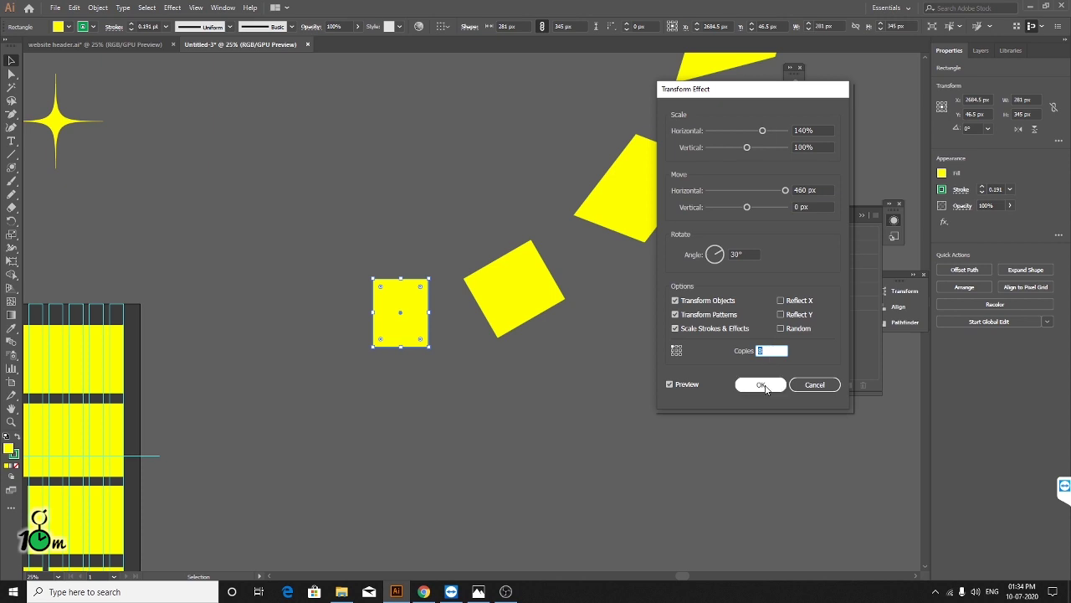
pyautogui.click(766, 388)
# - Apply the spiral Transform effect with 12 copies and view the result
pyautogui.click(778, 350)
pyautogui.write('12')
pyautogui.click(760, 384)
pyautogui.scroll(-4, 678, 319)
pyautogui.scroll(-1, 676, 318)
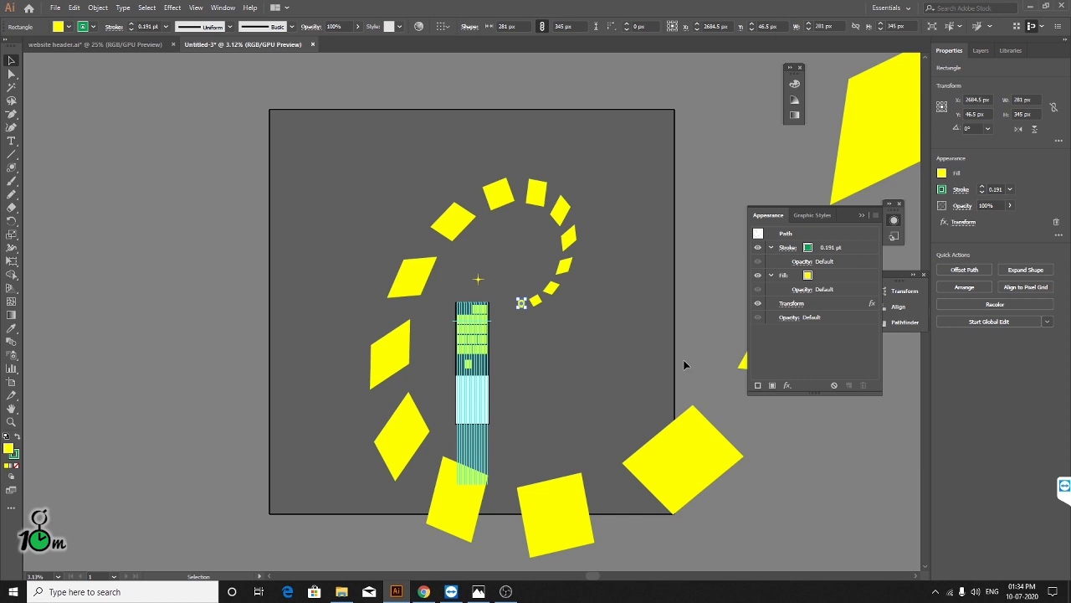
pyautogui.scroll(1, 685, 365)
pyautogui.scroll(-1, 679, 367)
# - Undo the spiral and cancel the reopened Transform dialog without changes
pyautogui.hotkey('ctrl', 'z')
pyautogui.scroll(5, 548, 323)
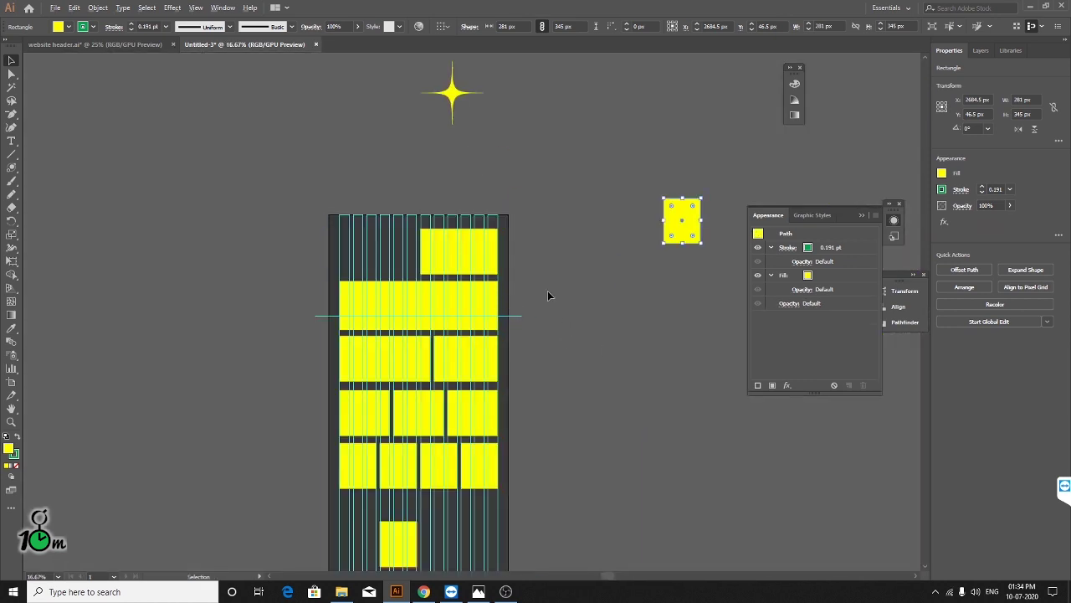
pyautogui.moveTo(676, 220)
pyautogui.mouseDown()
pyautogui.moveTo(609, 249)
pyautogui.moveTo(326, 289)
pyautogui.mouseUp()
pyautogui.scroll(1, 335, 289)
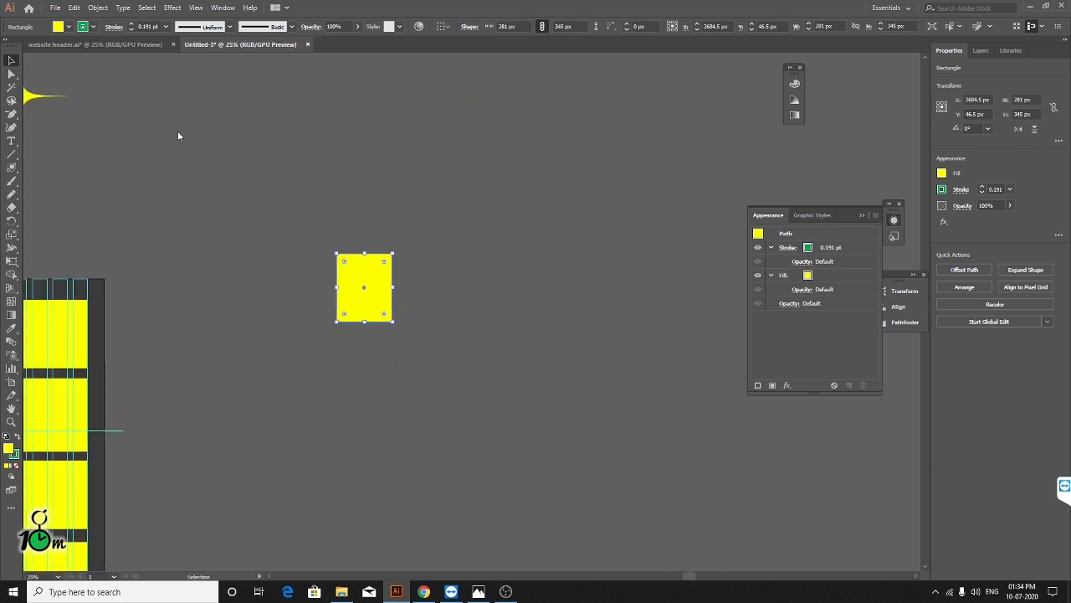
pyautogui.click(172, 7)
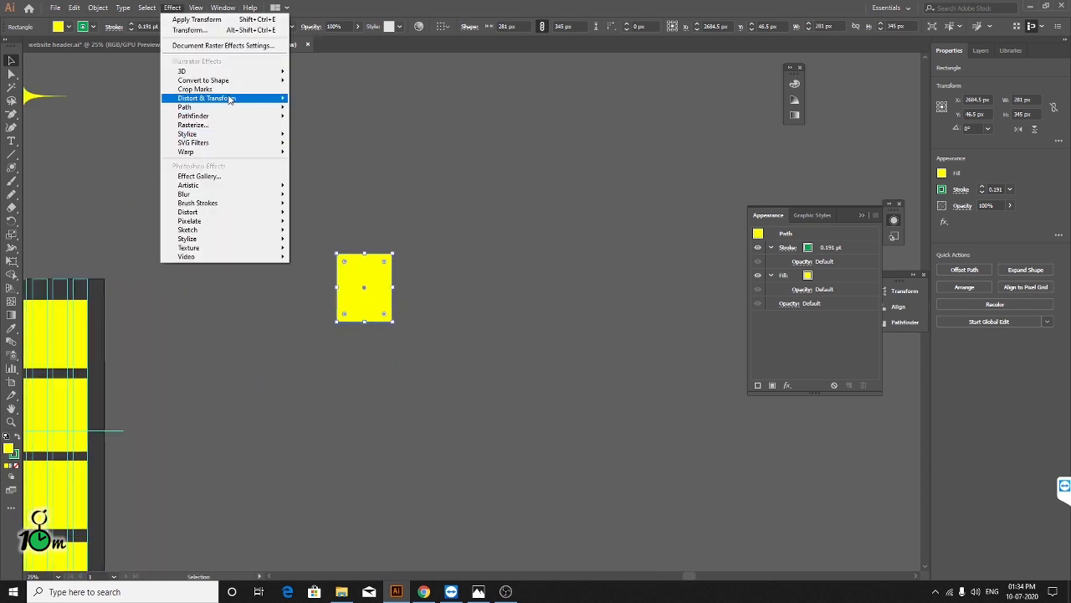
pyautogui.moveTo(207, 98)
pyautogui.click(327, 135)
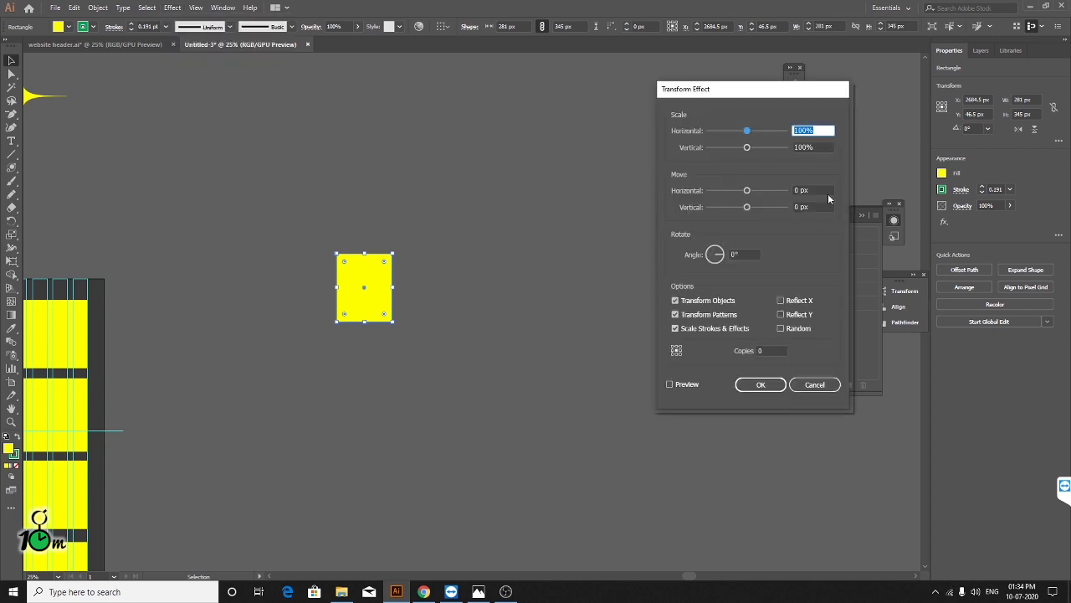
pyautogui.click(815, 385)
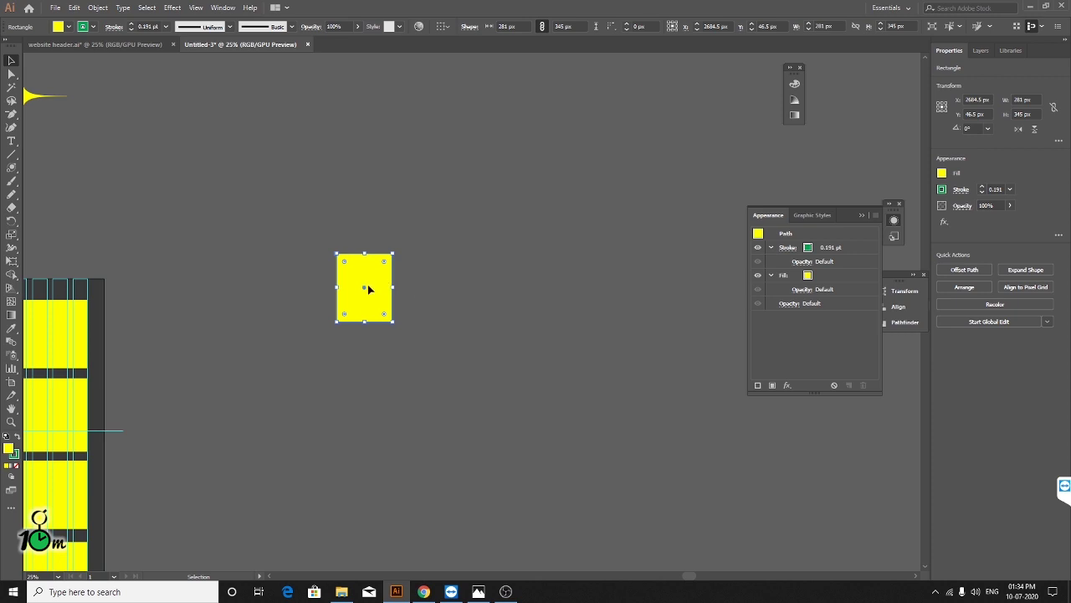
# - Move the rectangle right and round its top-right corner into a large curve
pyautogui.moveTo(368, 288); pyautogui.dragTo(468, 294)
pyautogui.click(515, 285)
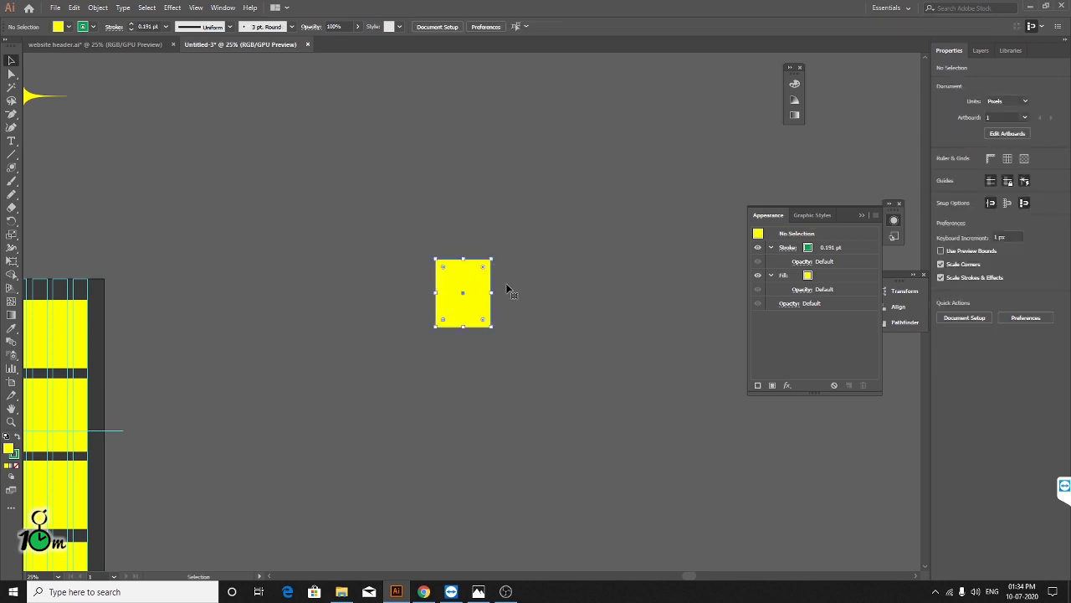
pyautogui.click(11, 74)
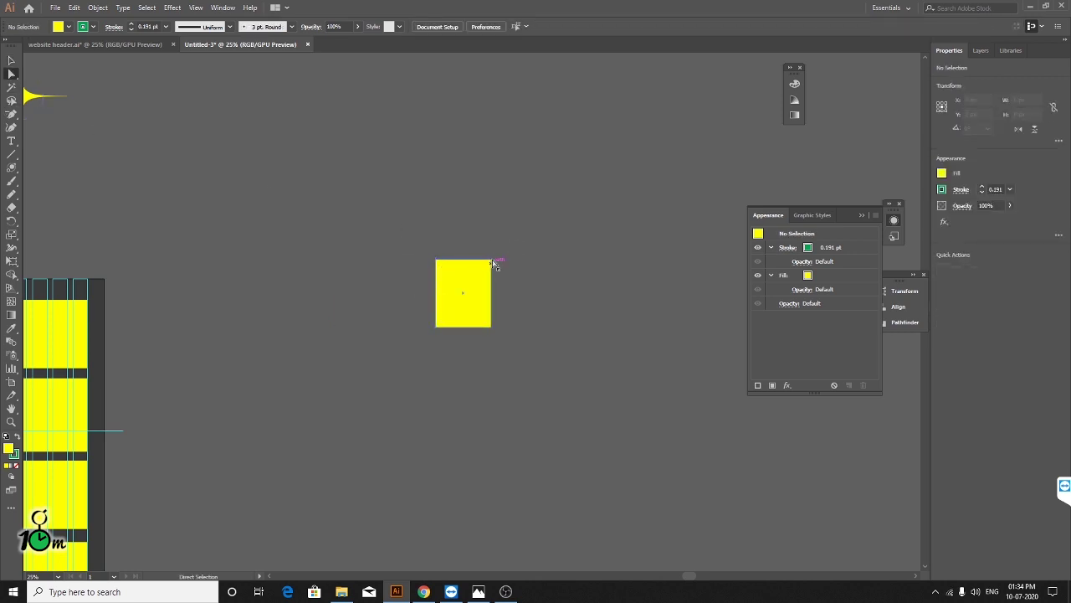
pyautogui.click(492, 261)
pyautogui.moveTo(485, 269); pyautogui.dragTo(452, 318)
pyautogui.click(526, 282)
pyautogui.click(11, 60)
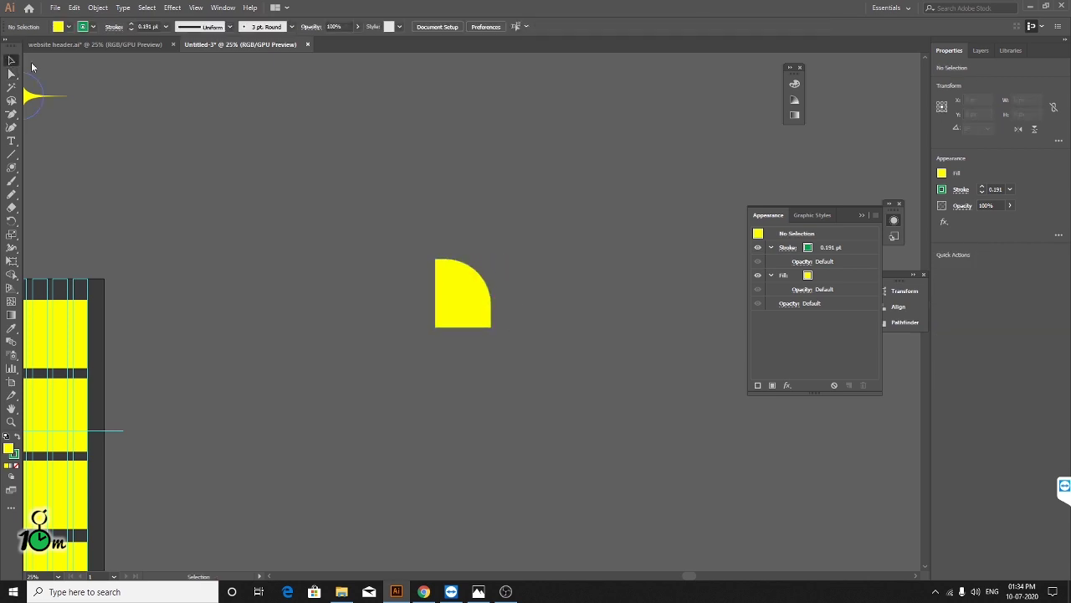
# - Scale the rounded shape down proportionally to about 176.745 × 217 px
pyautogui.hotkey('ctrl', '=')
pyautogui.click(457, 280)
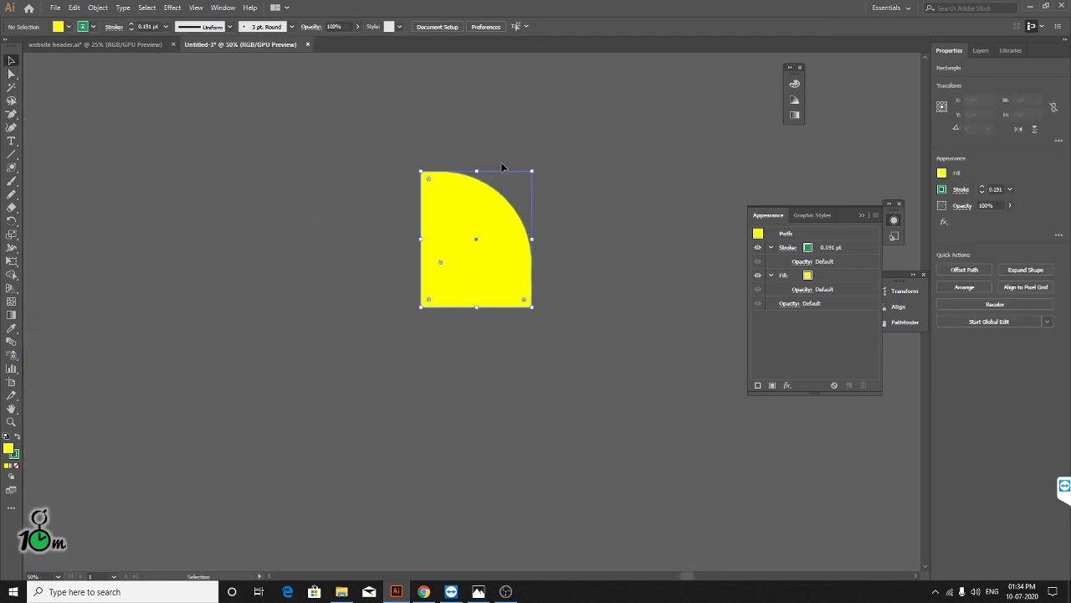
pyautogui.moveTo(532, 171); pyautogui.dragTo(521, 197)
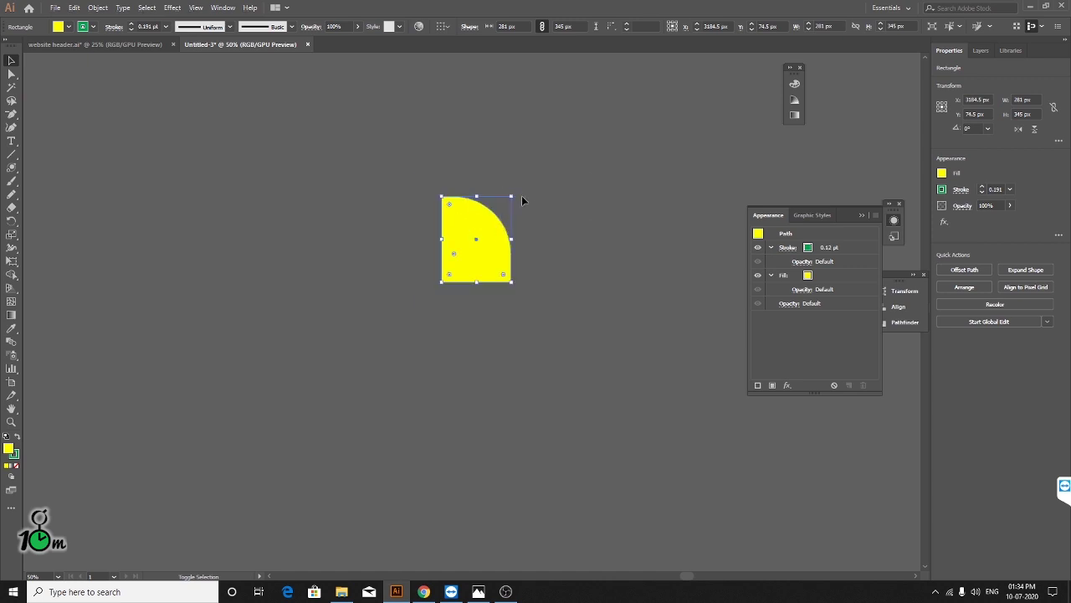
pyautogui.click(521, 201)
pyautogui.moveTo(471, 251)
pyautogui.mouseDown()
pyautogui.moveTo(429, 303)
pyautogui.moveTo(470, 243)
pyautogui.mouseUp()
pyautogui.click(346, 285)
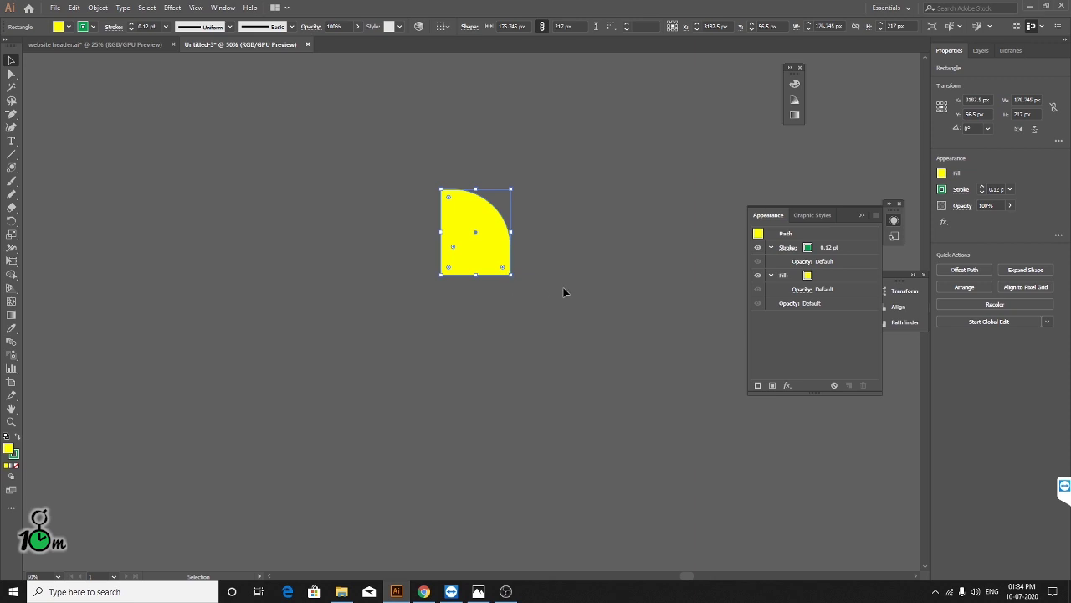
# - Apply a Transform effect to the yellow shape with 10 copies
pyautogui.click(147, 8)
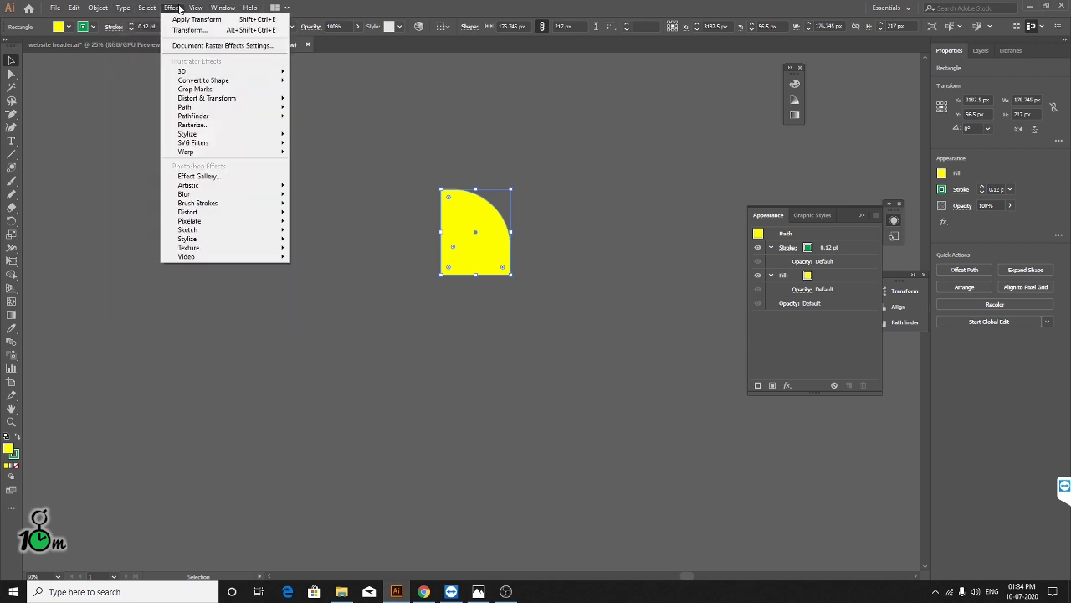
pyautogui.moveTo(173, 8)
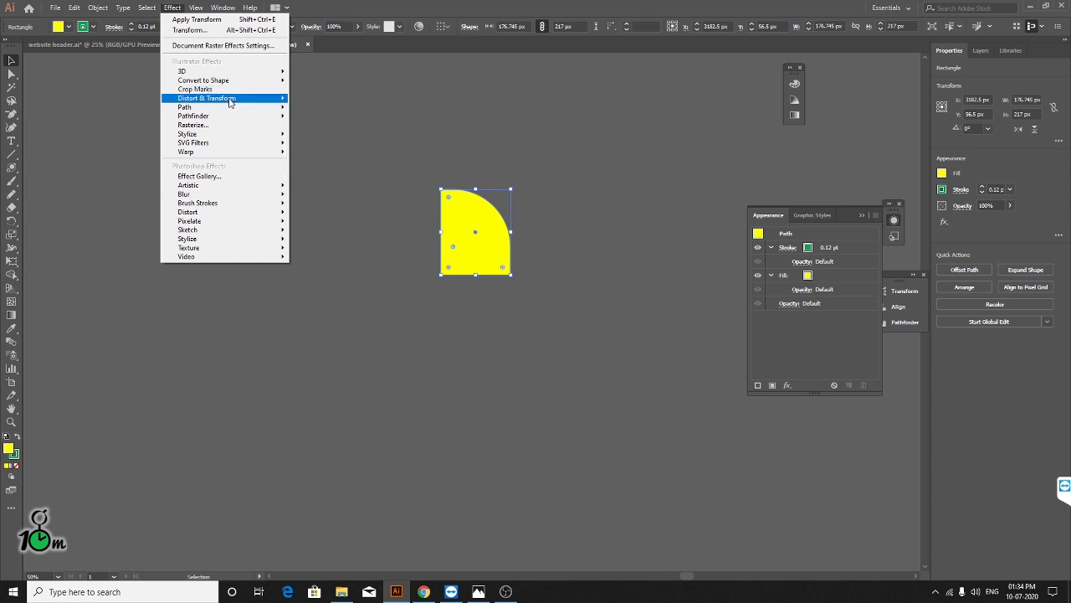
pyautogui.moveTo(207, 98)
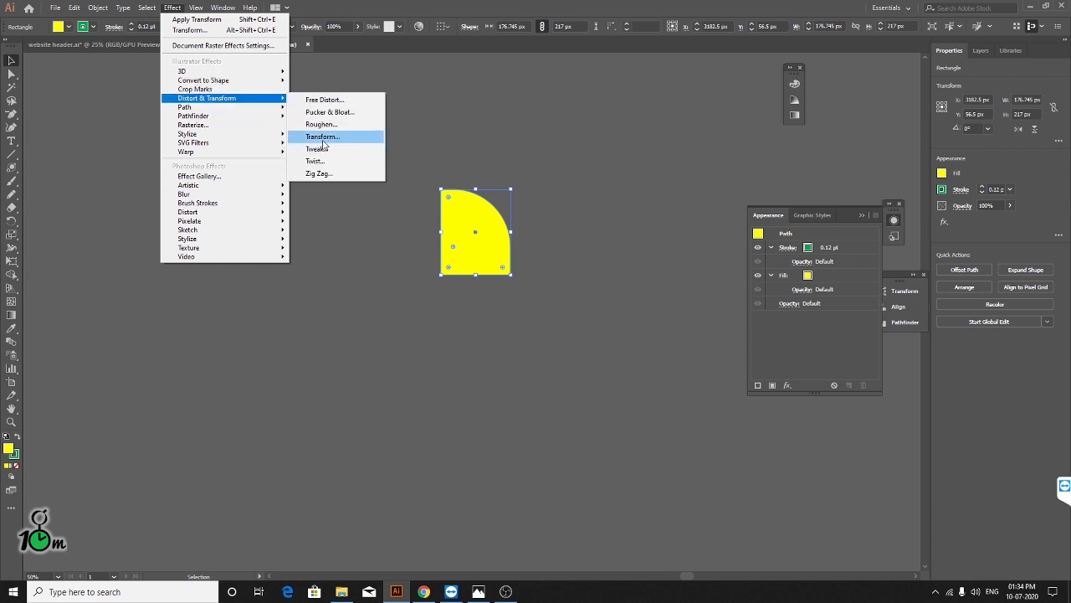
pyautogui.click(323, 137)
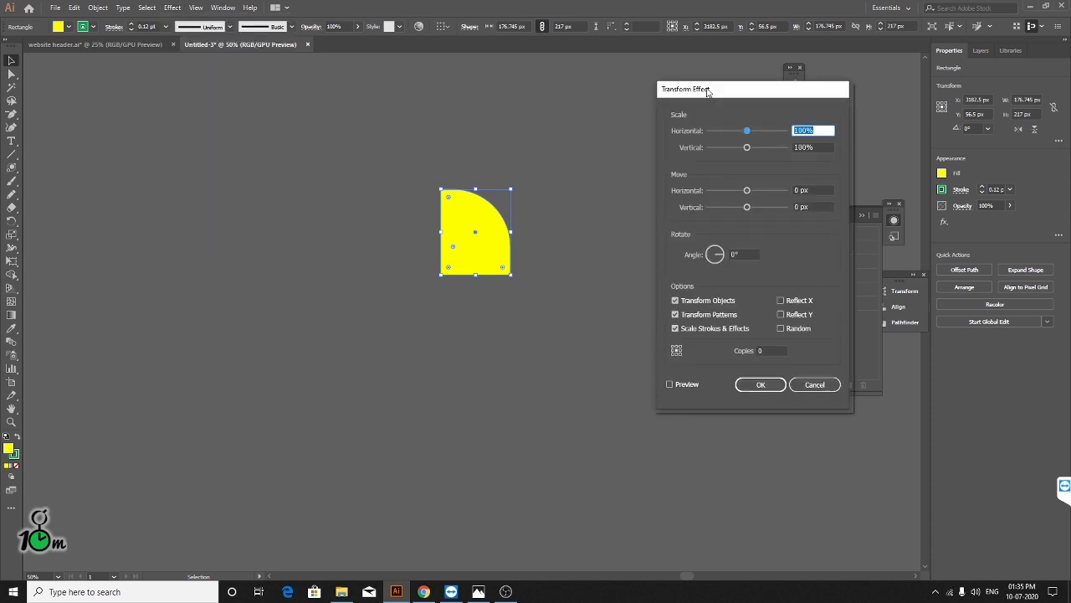
pyautogui.moveTo(708, 92); pyautogui.dragTo(687, 109)
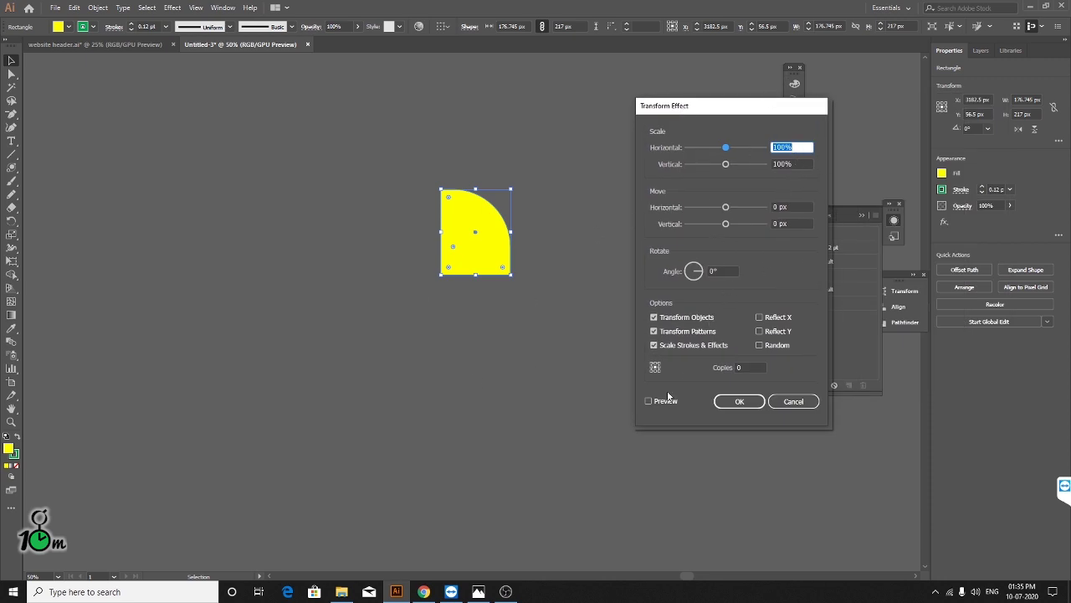
pyautogui.click(751, 366)
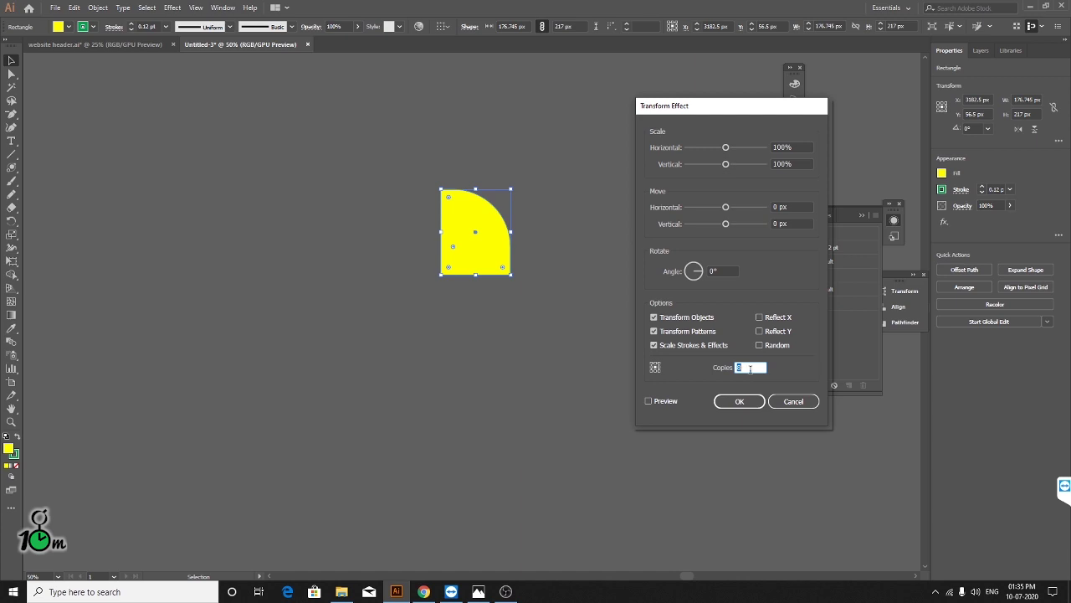
pyautogui.write('10')
# - Turn on Preview and rotate each copy by 15°
pyautogui.click(805, 206)
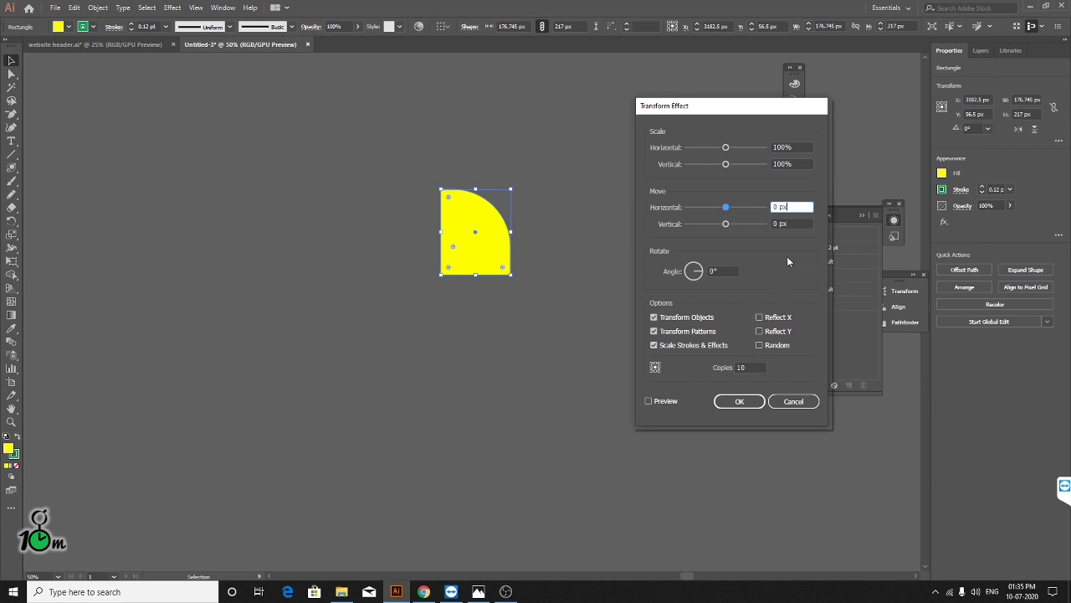
pyautogui.click(648, 401)
pyautogui.click(799, 205)
pyautogui.click(723, 271)
pyautogui.write('5')
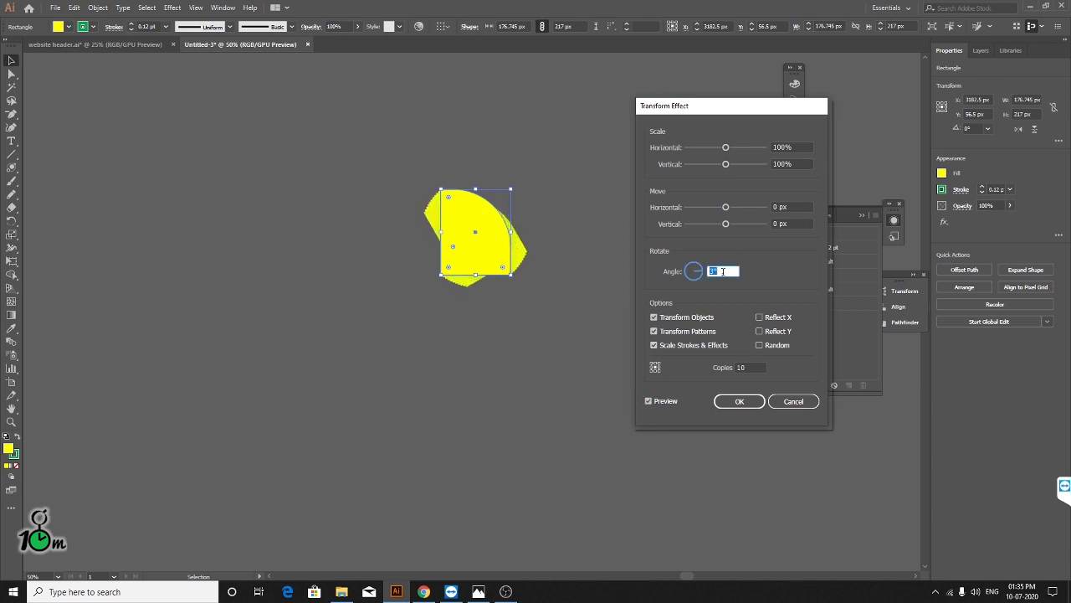
pyautogui.press('Up')
pyautogui.press('Up')
pyautogui.press('Up')
pyautogui.press('Up')
pyautogui.press('Up')
pyautogui.press('Up')
pyautogui.press('Up')
pyautogui.press('Up')
pyautogui.press('Up')
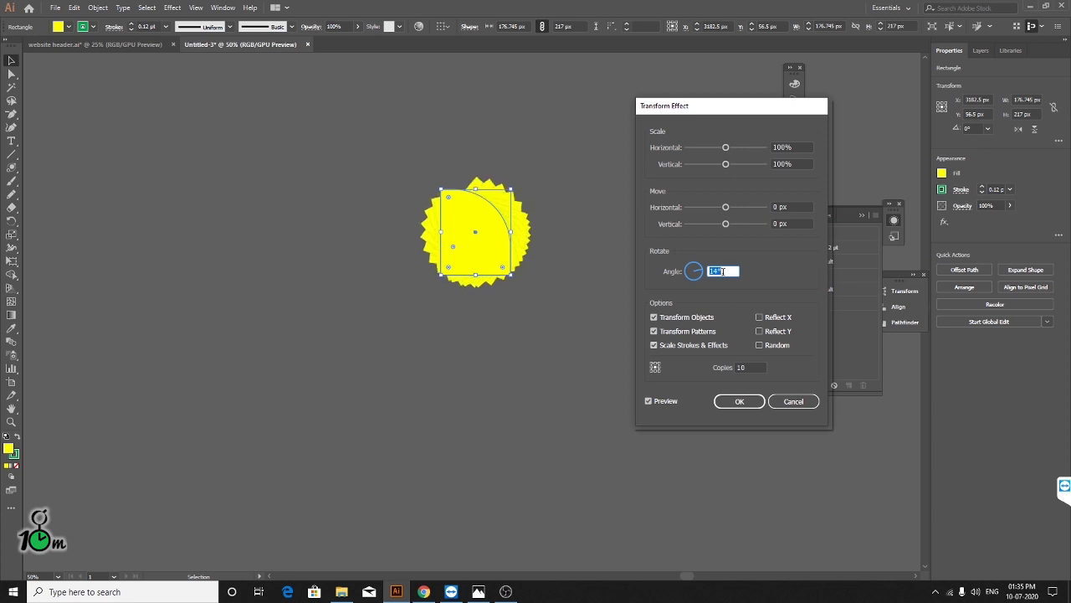
pyautogui.press('Up')
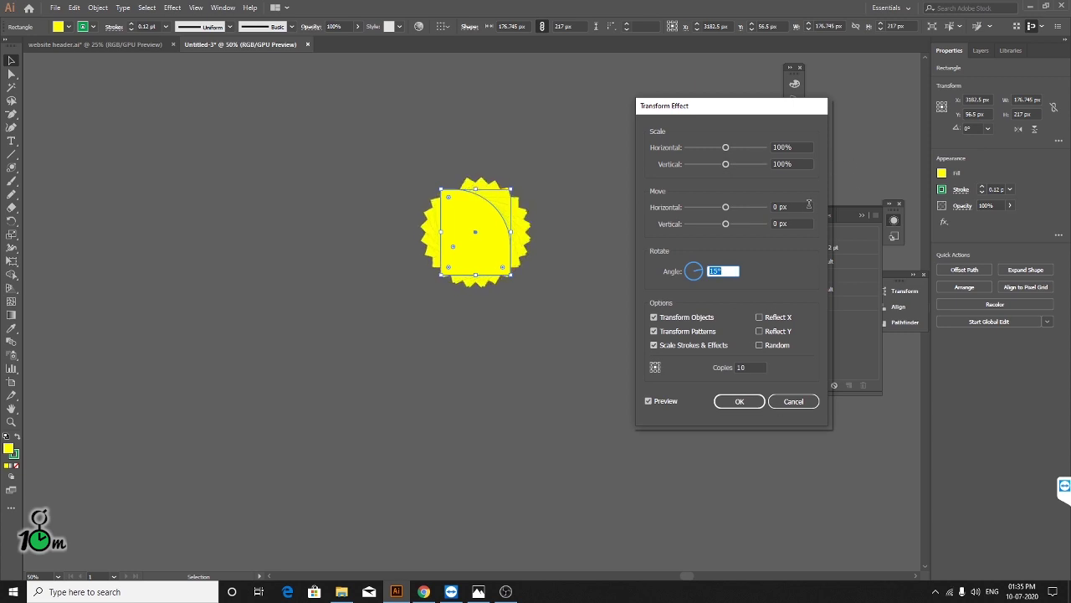
# - Move each copy 21 px horizontally and -7 px vertically, and adjust the reference point
pyautogui.click(799, 207)
pyautogui.press('Up')
pyautogui.press('Up')
pyautogui.press('Up')
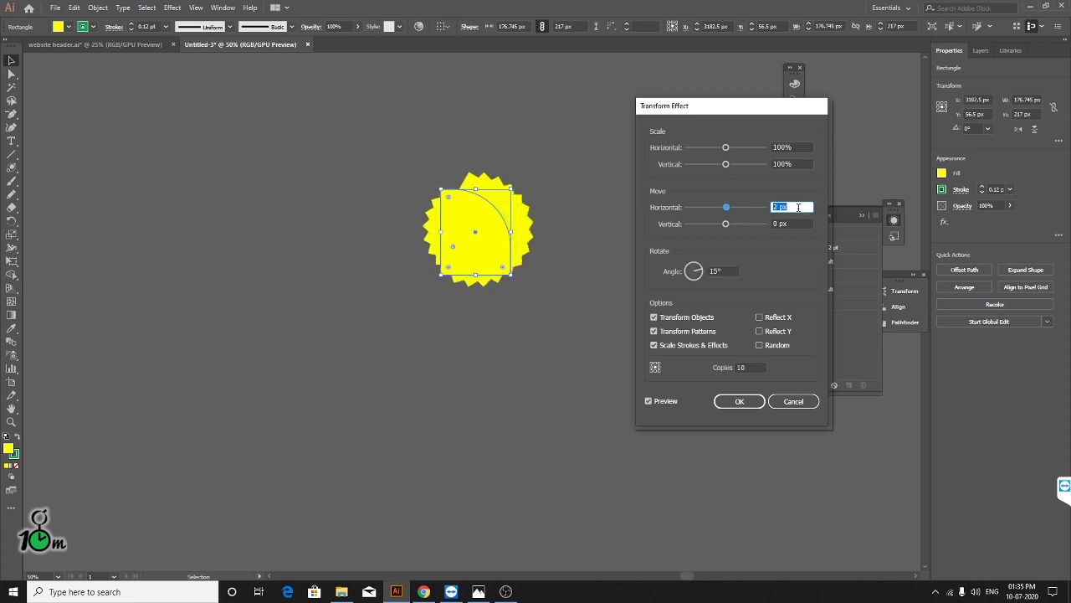
pyautogui.press('Up')
pyautogui.press('Up')
pyautogui.press('Up')
pyautogui.press('Up')
pyautogui.press('Up')
pyautogui.press('Up')
pyautogui.press('Up')
pyautogui.press('Up')
pyautogui.press('Up')
pyautogui.press('Up')
pyautogui.press('Up')
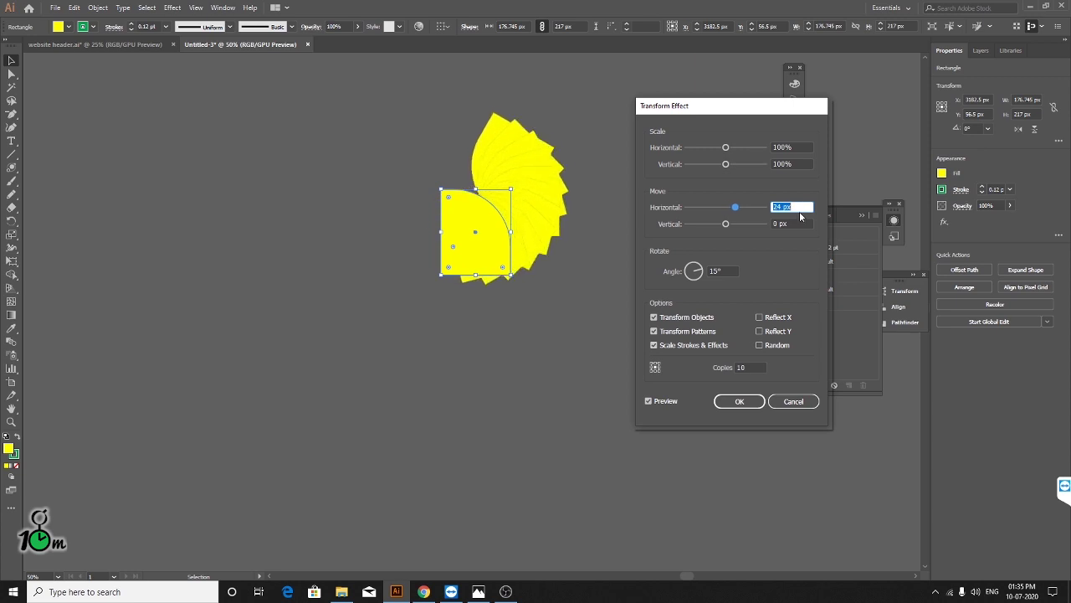
pyautogui.press('Up')
pyautogui.press('Up')
pyautogui.press('Up')
pyautogui.press('Up')
pyautogui.press('Up')
pyautogui.press('Up')
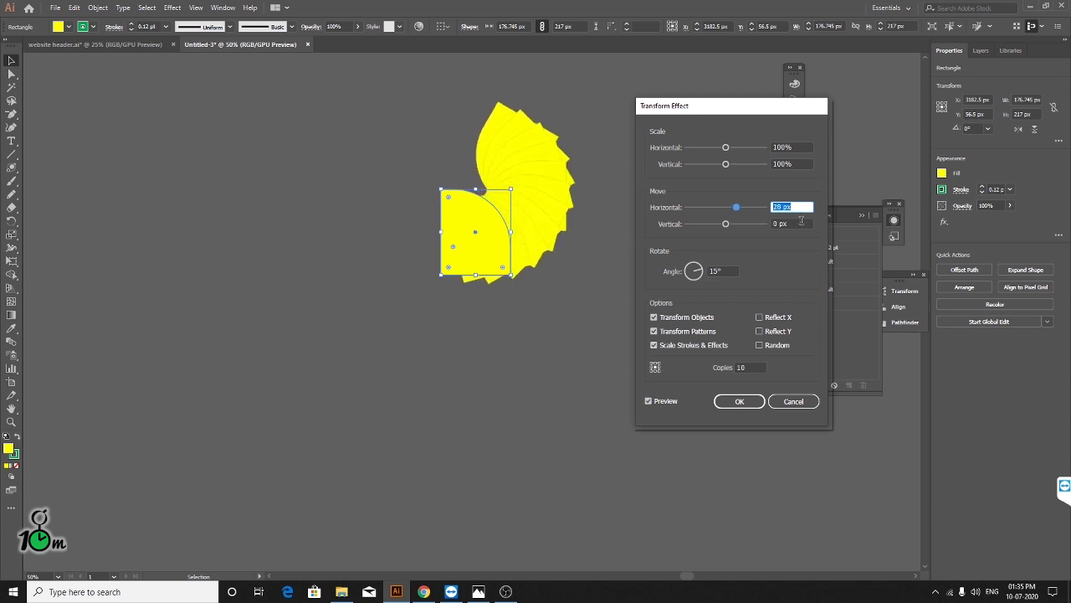
pyautogui.click(799, 223)
pyautogui.press('Up')
pyautogui.press('Down')
pyautogui.press('Down')
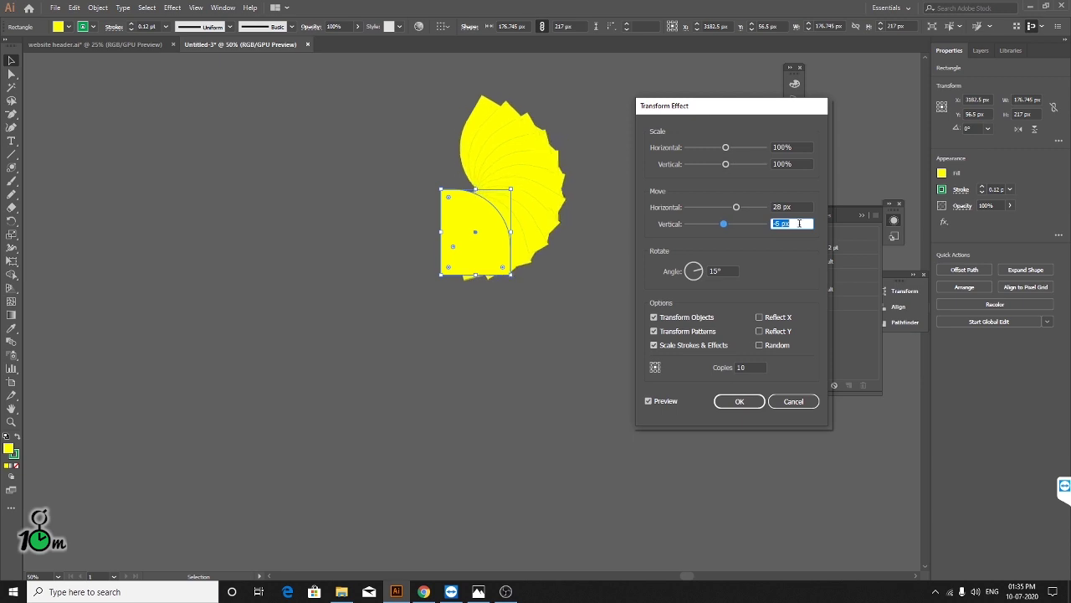
pyautogui.press('Down')
pyautogui.press('Down')
pyautogui.press('Down')
pyautogui.press('Down')
pyautogui.press('Down')
pyautogui.press('Down')
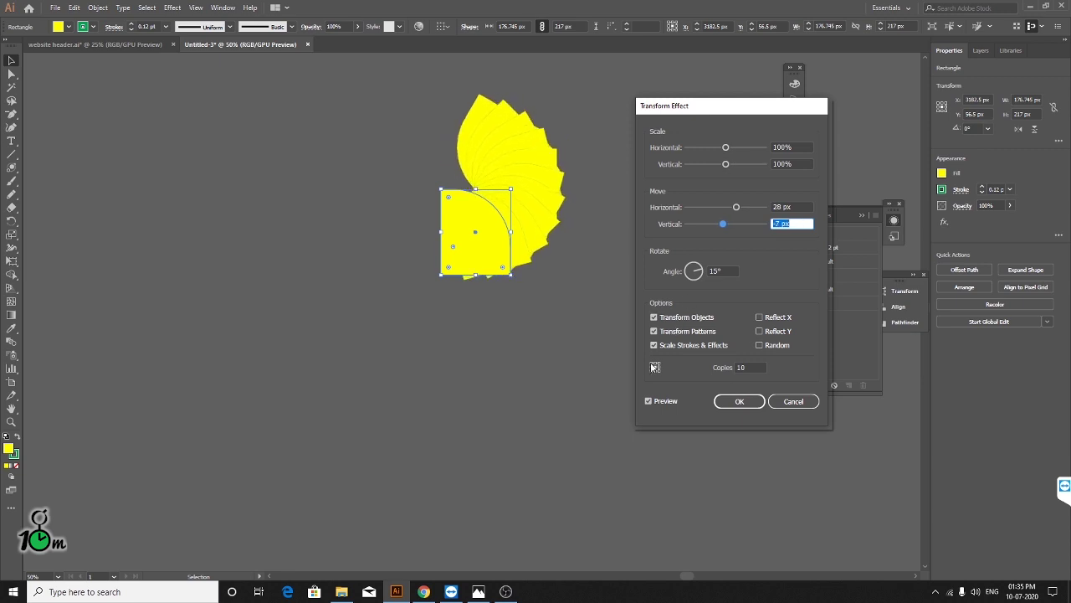
pyautogui.click(655, 367)
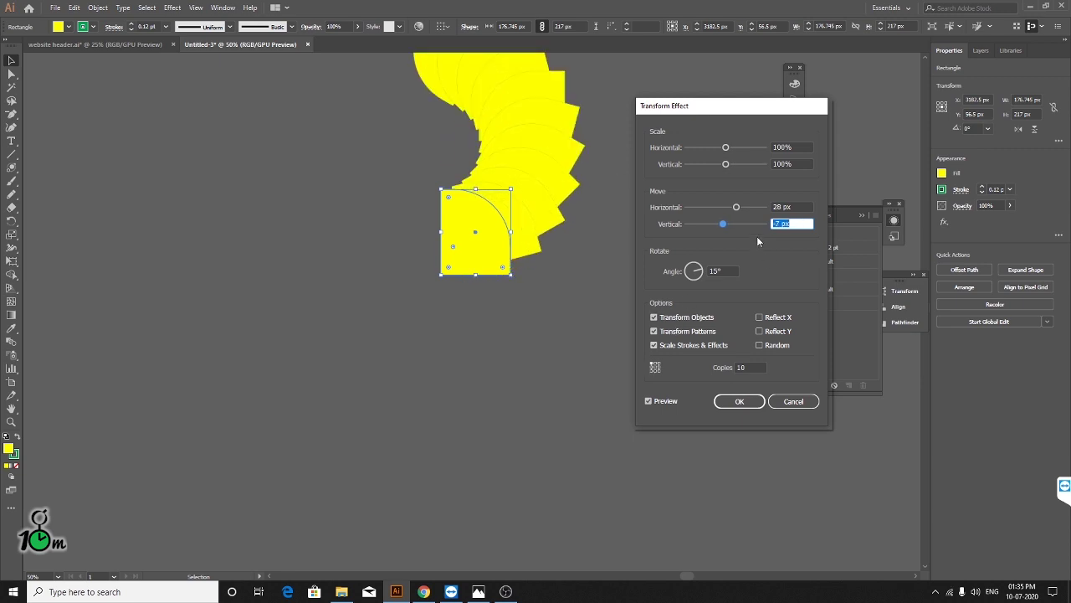
pyautogui.click(795, 207)
pyautogui.press('Down')
pyautogui.press('Down')
pyautogui.press('Down')
pyautogui.press('Down')
pyautogui.press('Down')
pyautogui.press('Down')
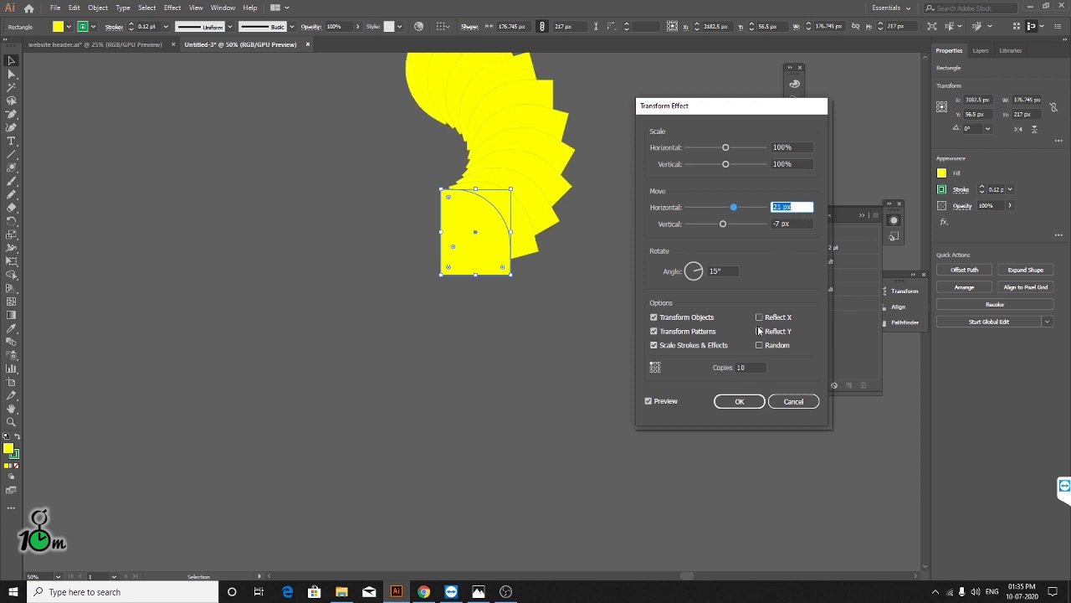
# - Compare the result with horizontal reflection of the copies, then leave it off
pyautogui.press('alt')
pyautogui.click(759, 317)
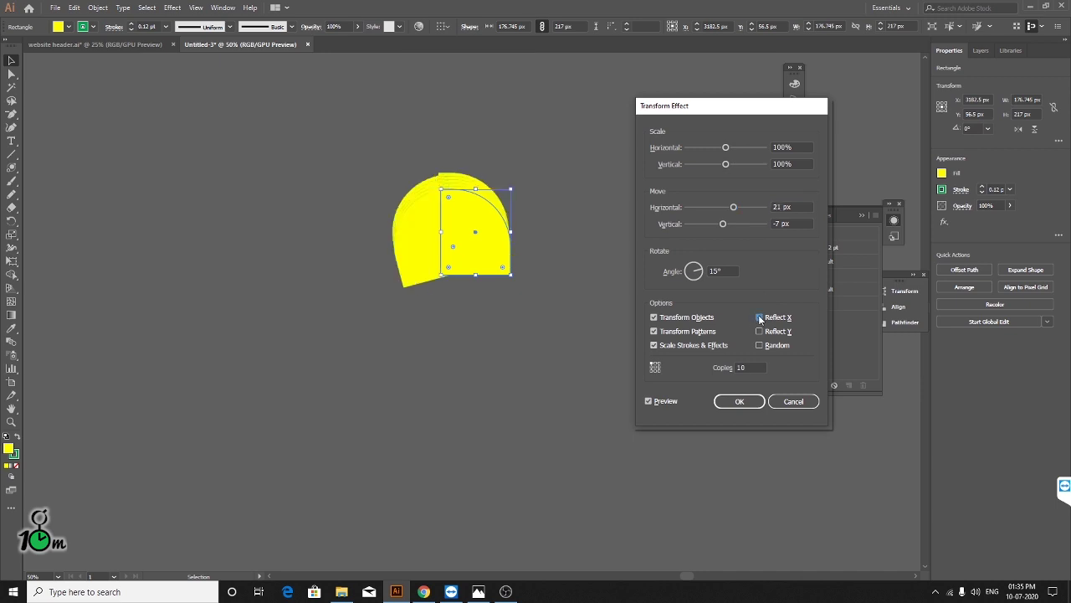
pyautogui.click(759, 317)
pyautogui.click(759, 318)
pyautogui.click(762, 323)
pyautogui.click(761, 322)
pyautogui.click(761, 323)
pyautogui.click(762, 322)
pyautogui.click(762, 322)
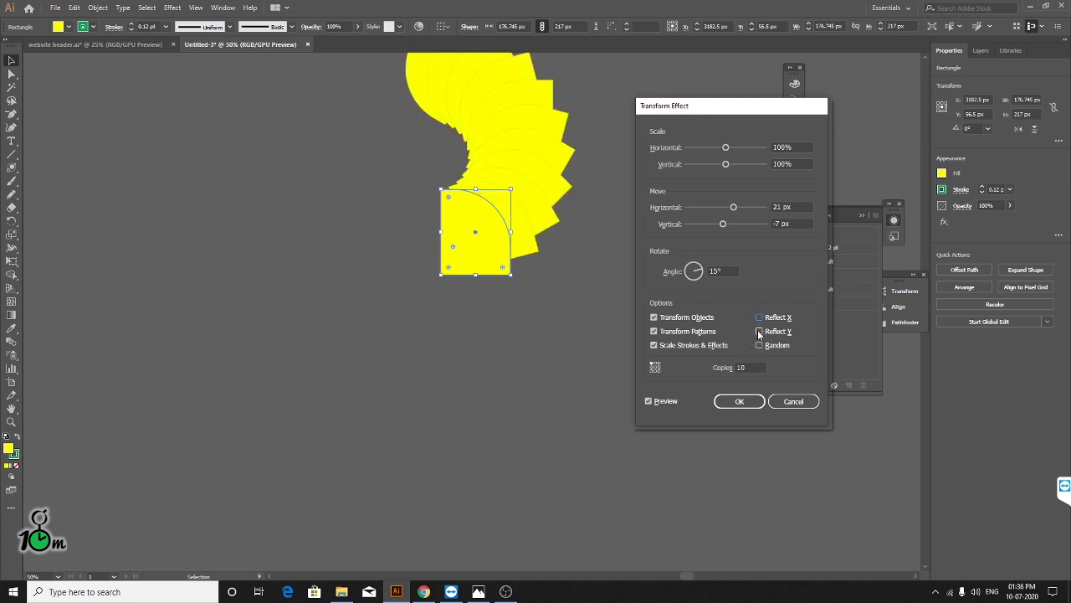
# - Try vertical reflection, Random and Transform Objects, returning each to its original setting
pyautogui.click(762, 334)
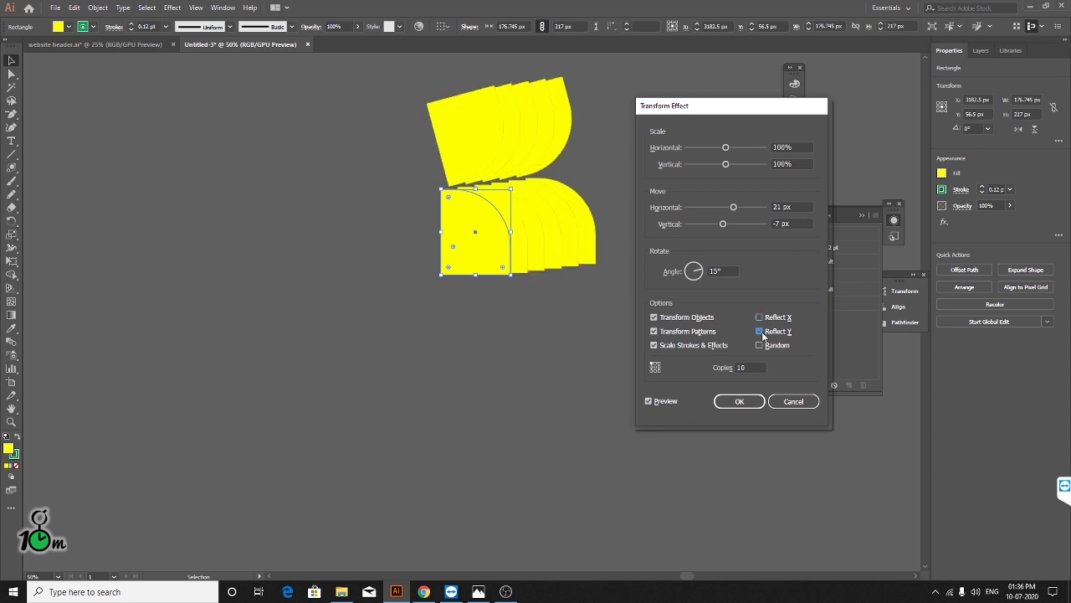
pyautogui.click(761, 332)
pyautogui.click(761, 346)
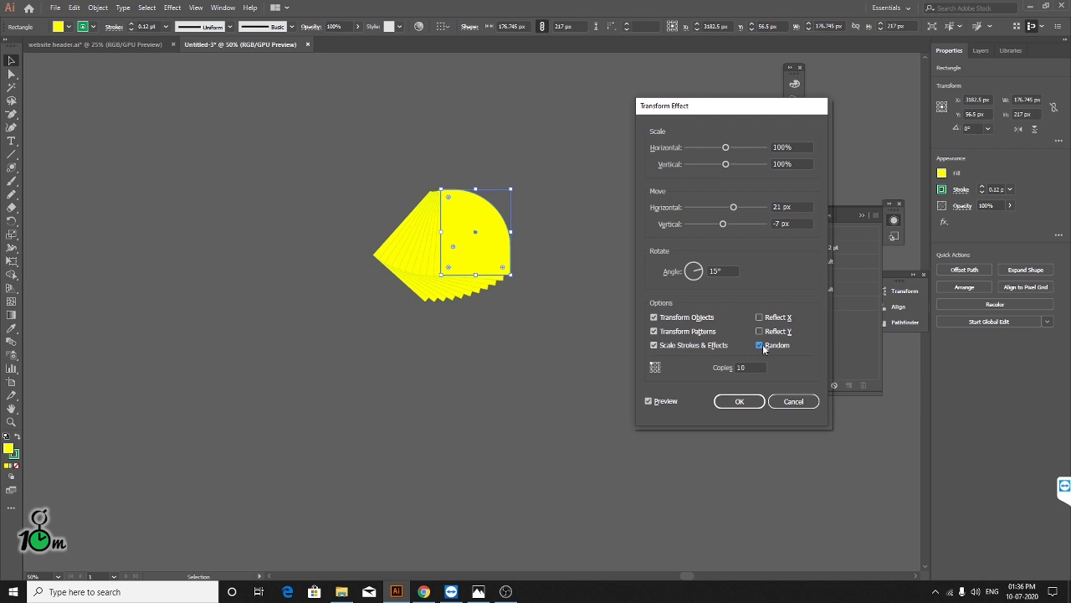
pyautogui.click(761, 345)
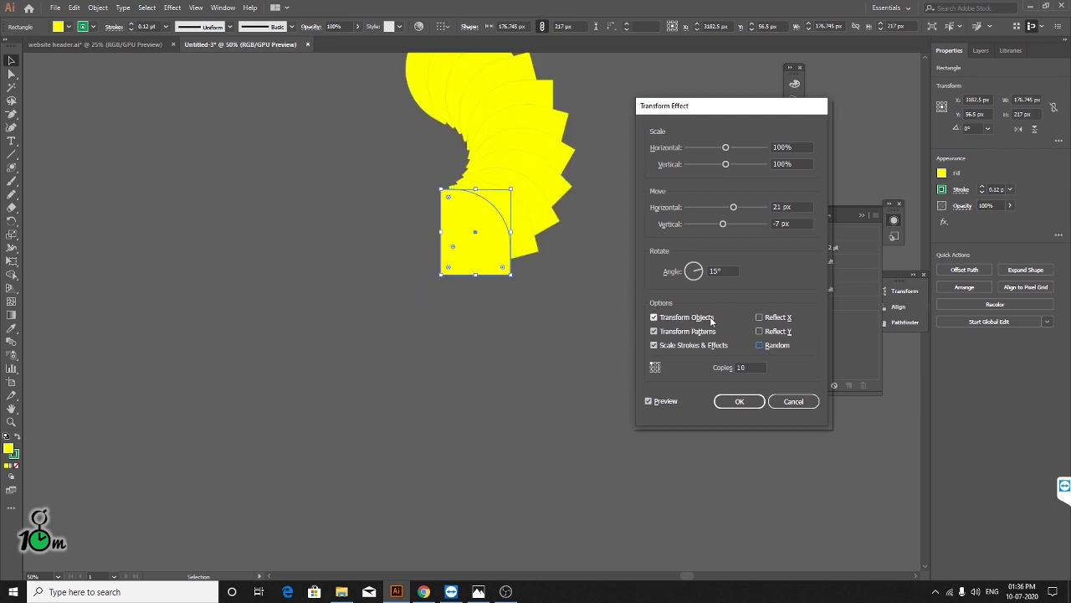
pyautogui.click(655, 318)
pyautogui.click(655, 318)
pyautogui.click(655, 317)
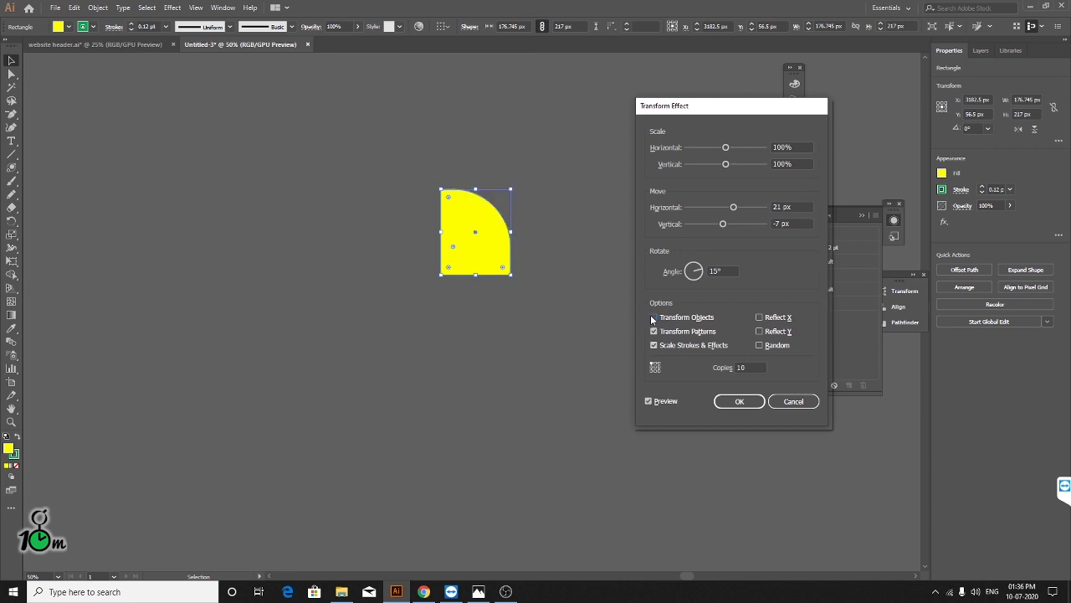
pyautogui.click(654, 317)
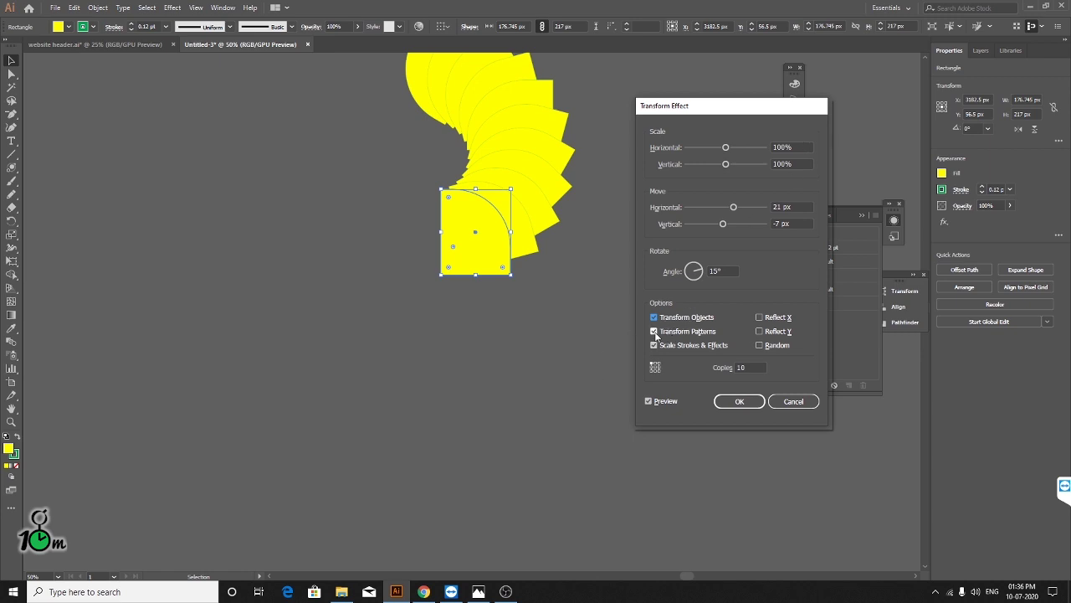
# - Nudge the copies' horizontal scale up and back, keeping it at 80%
pyautogui.click(805, 144)
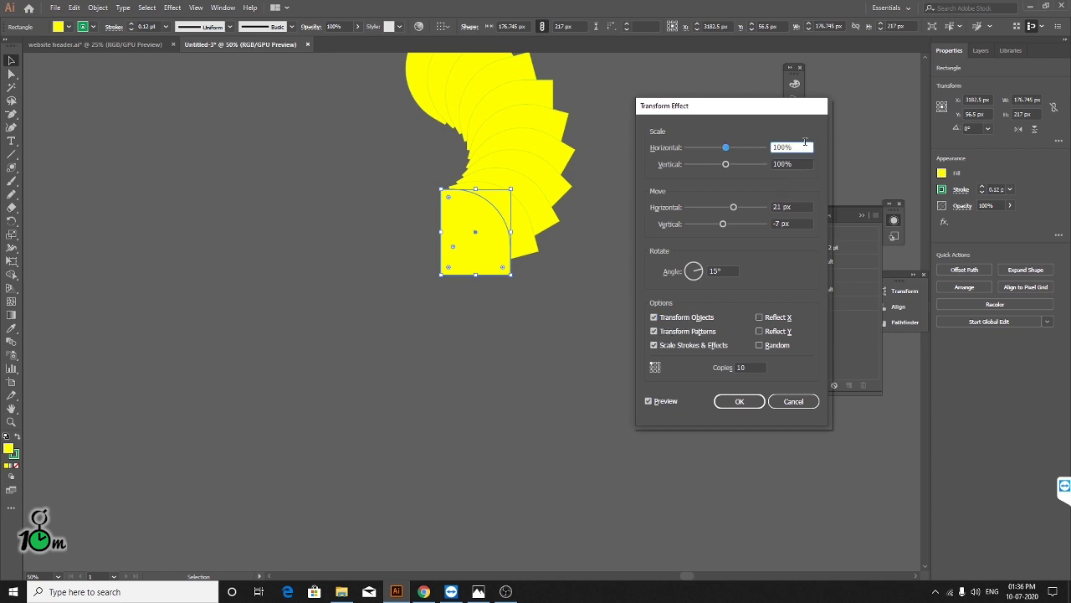
pyautogui.press('Up')
pyautogui.press('Up')
pyautogui.press('Up')
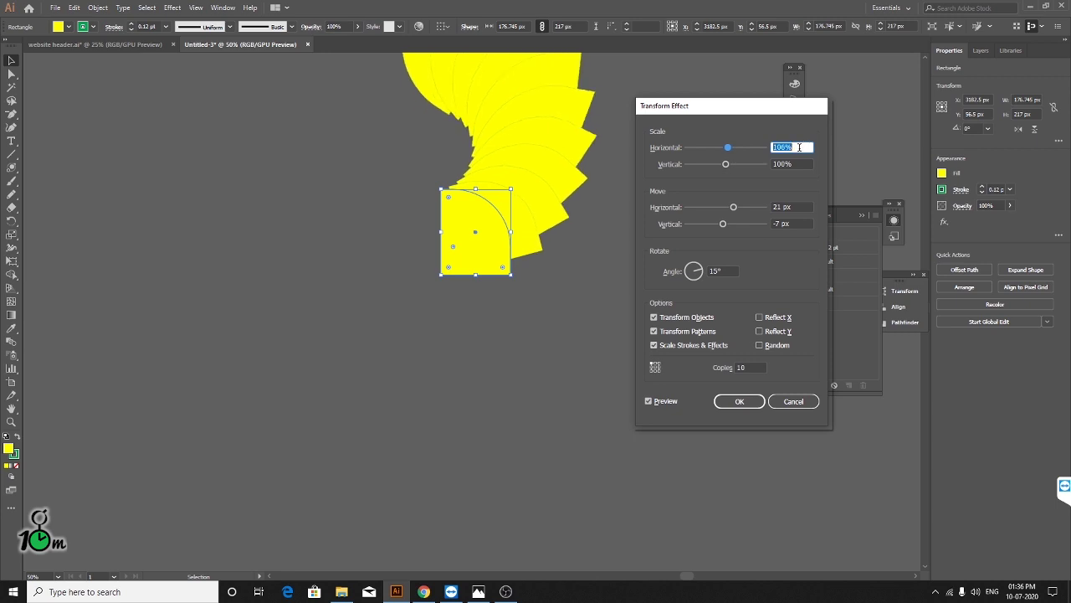
pyautogui.press('Down')
pyautogui.press('Down')
pyautogui.press('Down')
pyautogui.press('Down')
pyautogui.press('Down')
pyautogui.press('Down')
pyautogui.press('Down')
pyautogui.press('Down')
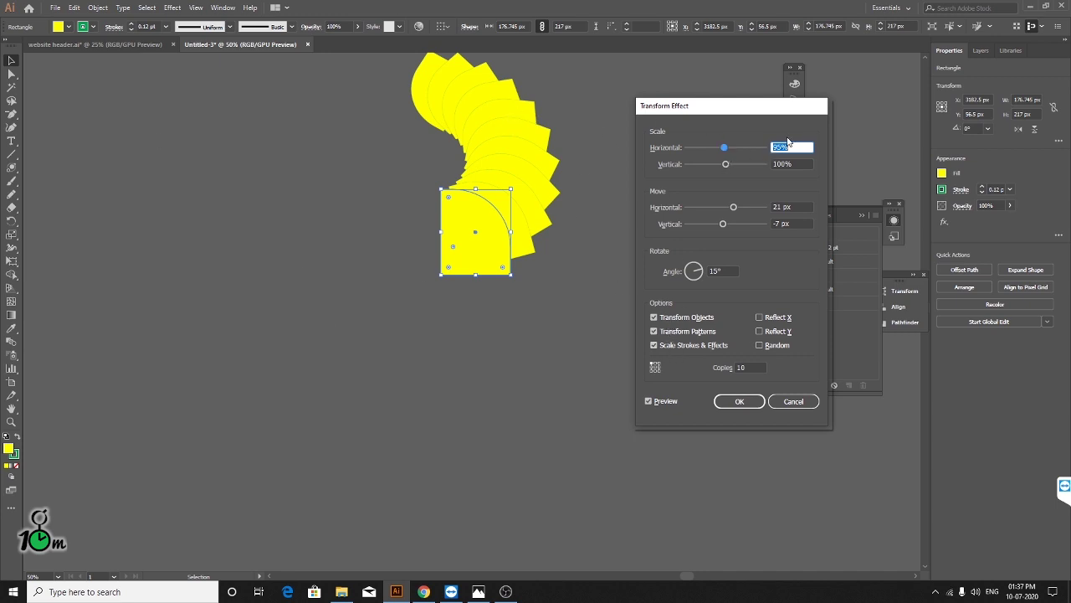
pyautogui.scroll(-3, 791, 143)
pyautogui.scroll(-6, 791, 143)
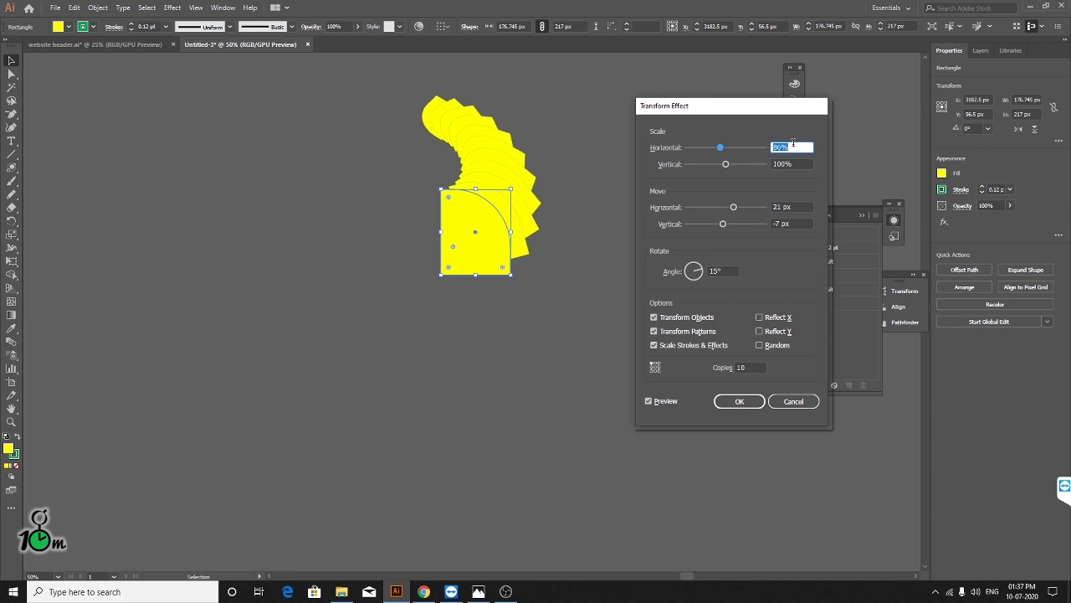
pyautogui.scroll(-6, 793, 144)
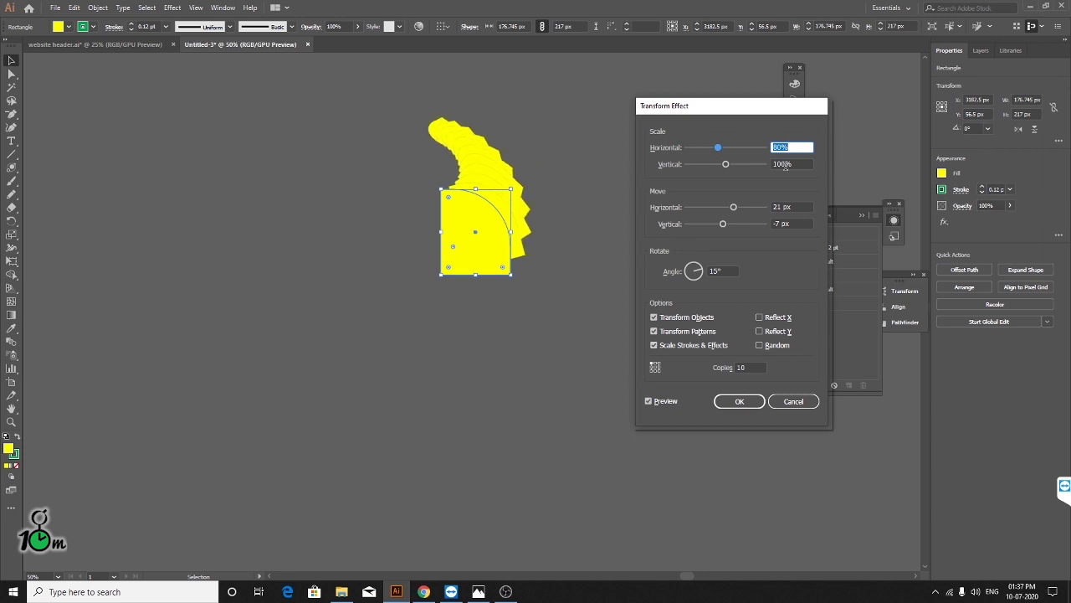
# - Move the copies -170 px horizontally and 30 px vertically, with Reflect X and Reflect Y on
pyautogui.click(802, 205)
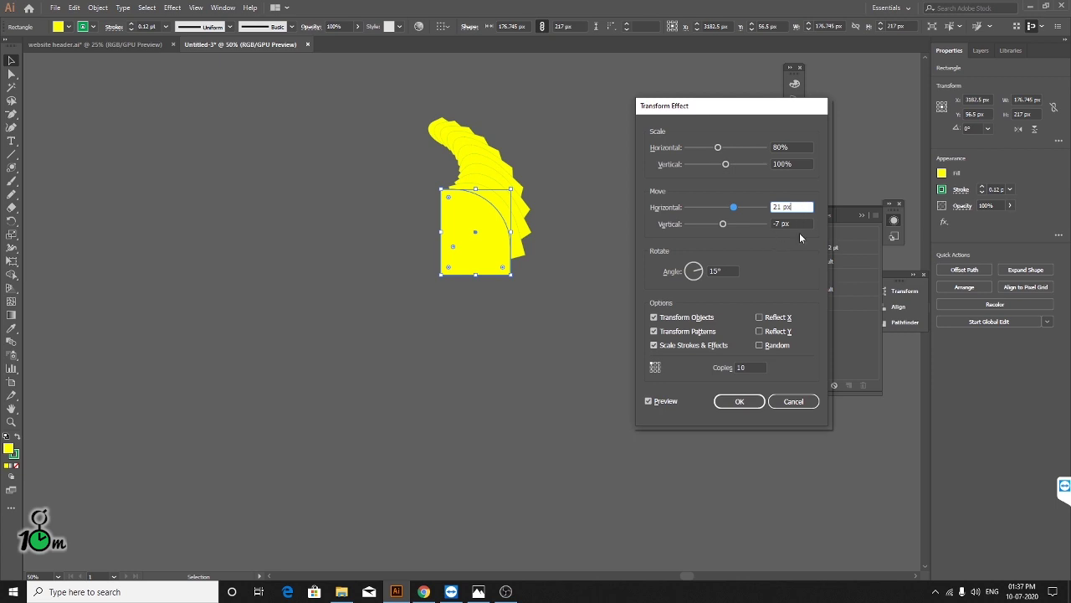
pyautogui.write('10')
pyautogui.hotkey('shift', 'Down')
pyautogui.hotkey('shift', 'Down')
pyautogui.hotkey('shift', 'Down')
pyautogui.hotkey('shift', 'Down')
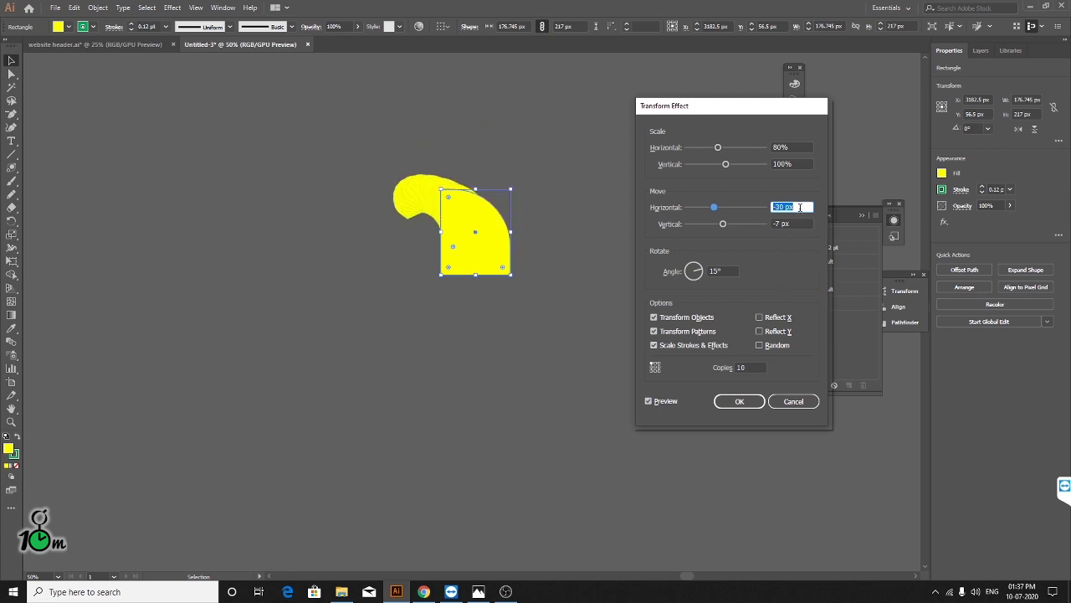
pyautogui.hotkey('shift', 'Down')
pyautogui.hotkey('shift', 'Down')
pyautogui.hotkey('shift', 'Down')
pyautogui.hotkey('shift', 'Down')
pyautogui.hotkey('shift', 'Down')
pyautogui.hotkey('shift', 'Down')
pyautogui.hotkey('shift', 'Down')
pyautogui.hotkey('shift', 'Down')
pyautogui.hotkey('shift', 'Down')
pyautogui.hotkey('shift', 'Down')
pyautogui.hotkey('shift', 'Down')
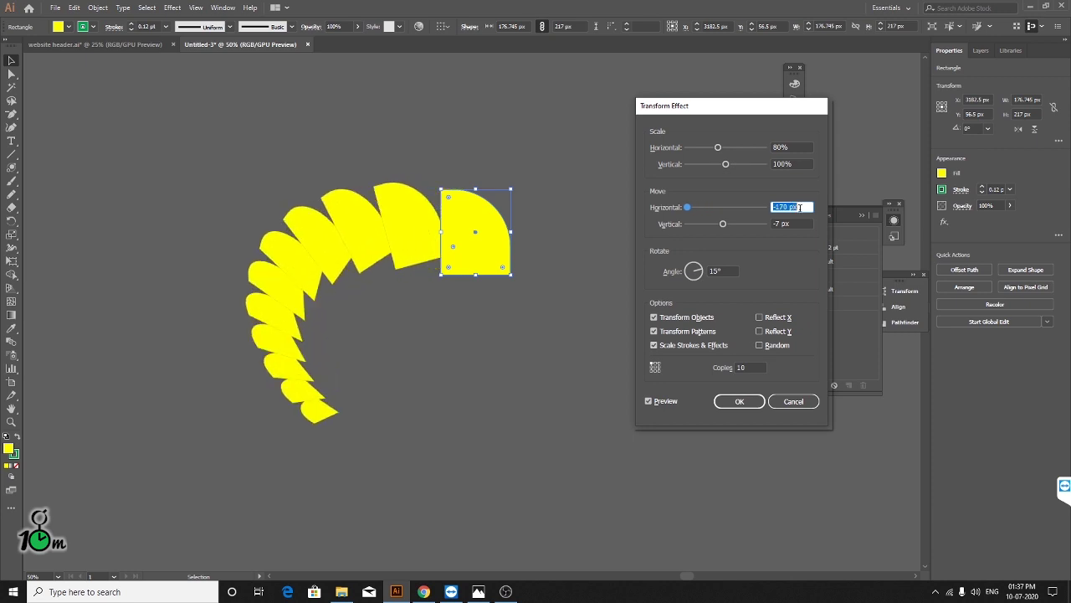
pyautogui.click(803, 222)
pyautogui.hotkey('shift', 'Up')
pyautogui.hotkey('shift', 'Up')
pyautogui.hotkey('shift', 'Up')
pyautogui.hotkey('shift', 'Up')
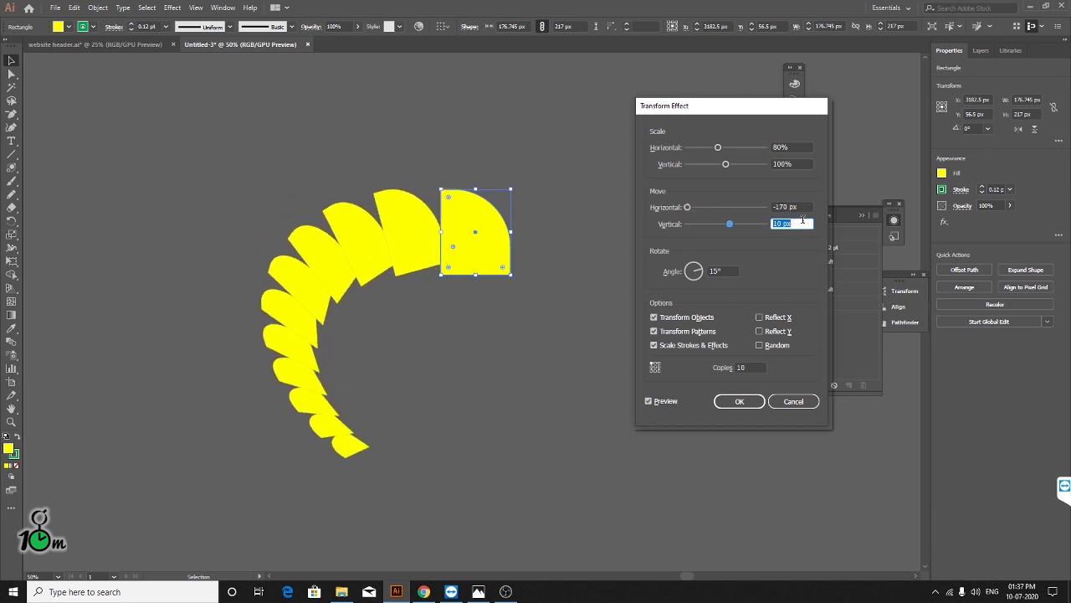
pyautogui.hotkey('shift', 'Up')
pyautogui.hotkey('shift', 'Up')
pyautogui.hotkey('shift', 'Up')
pyautogui.hotkey('shift', 'Up')
pyautogui.hotkey('shift', 'Up')
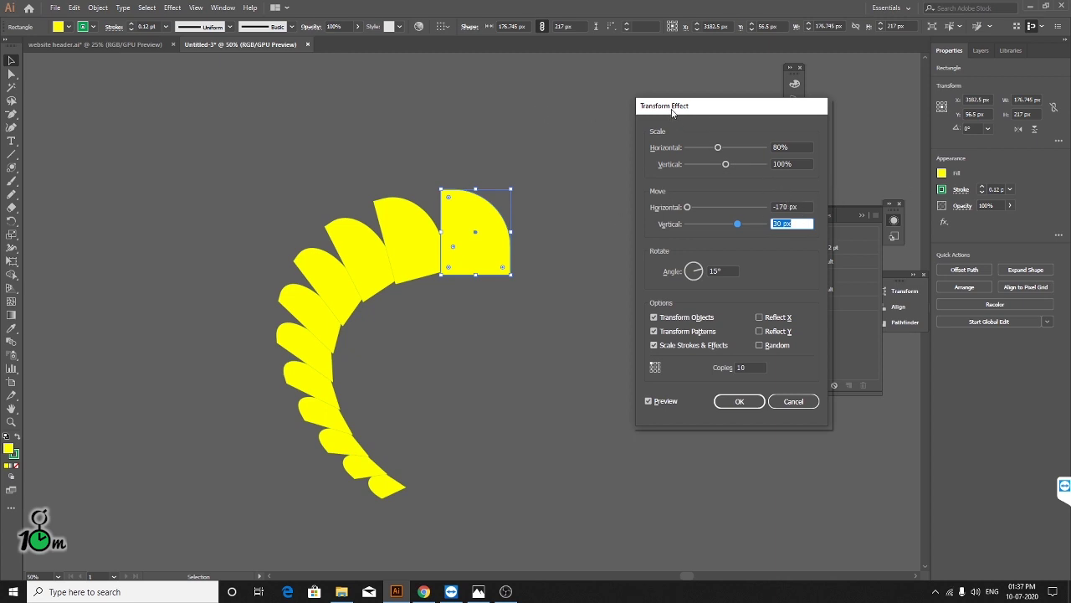
pyautogui.moveTo(673, 112)
pyautogui.mouseDown()
pyautogui.moveTo(714, 94)
pyautogui.moveTo(687, 104)
pyautogui.mouseUp()
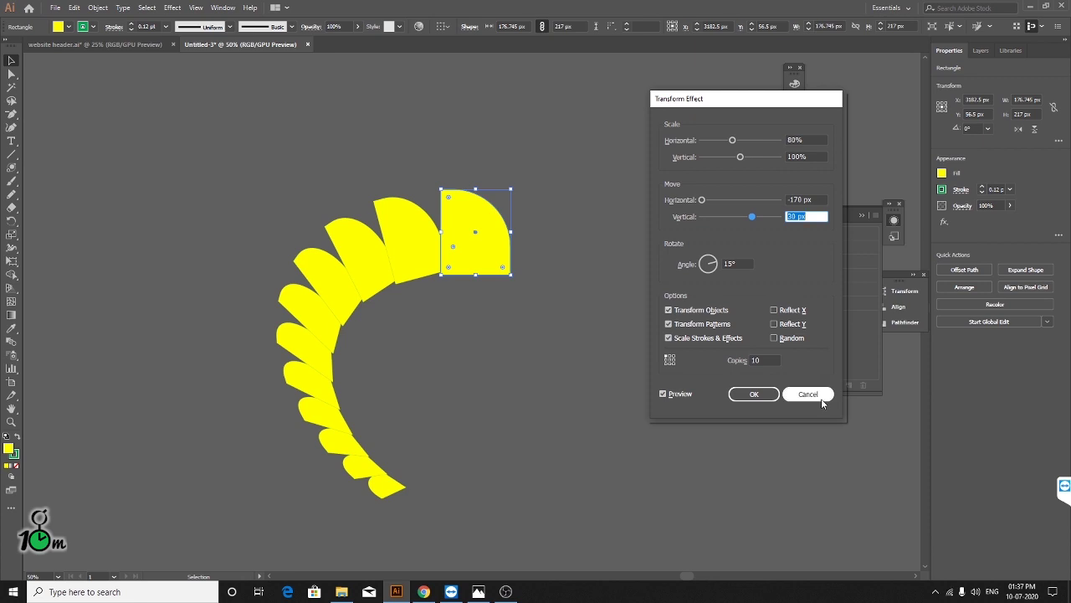
pyautogui.click(775, 324)
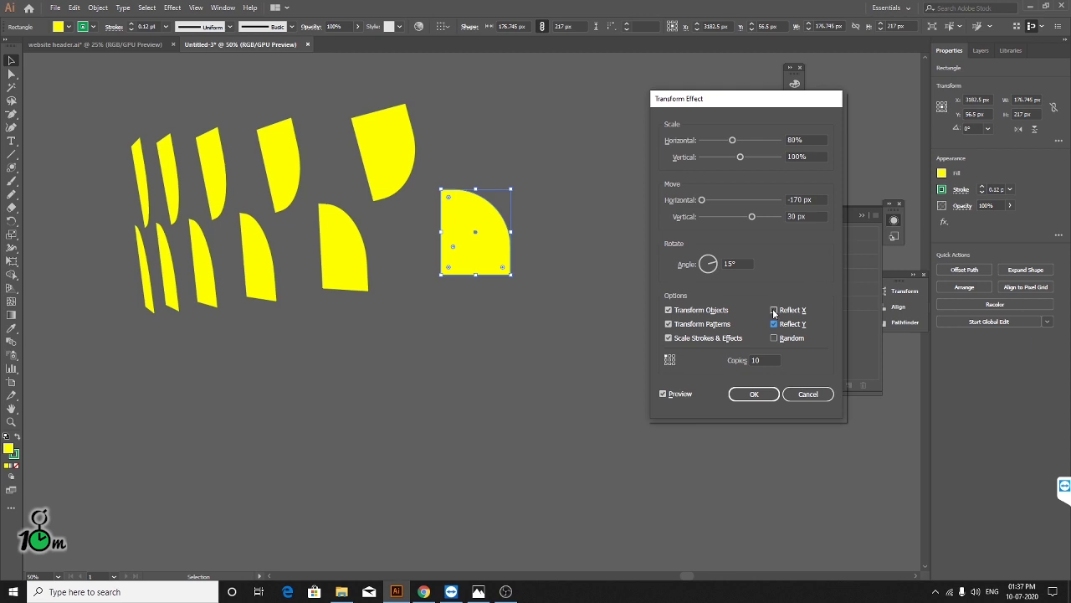
pyautogui.click(775, 310)
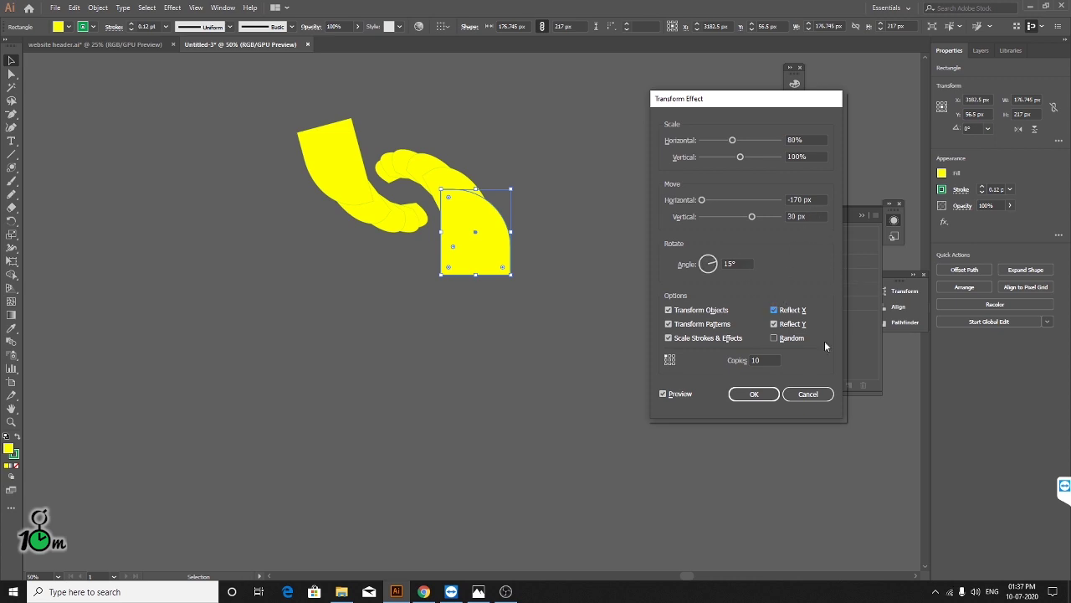
# - Commit the Transform effect, then select all artwork and delete it
pyautogui.click(754, 395)
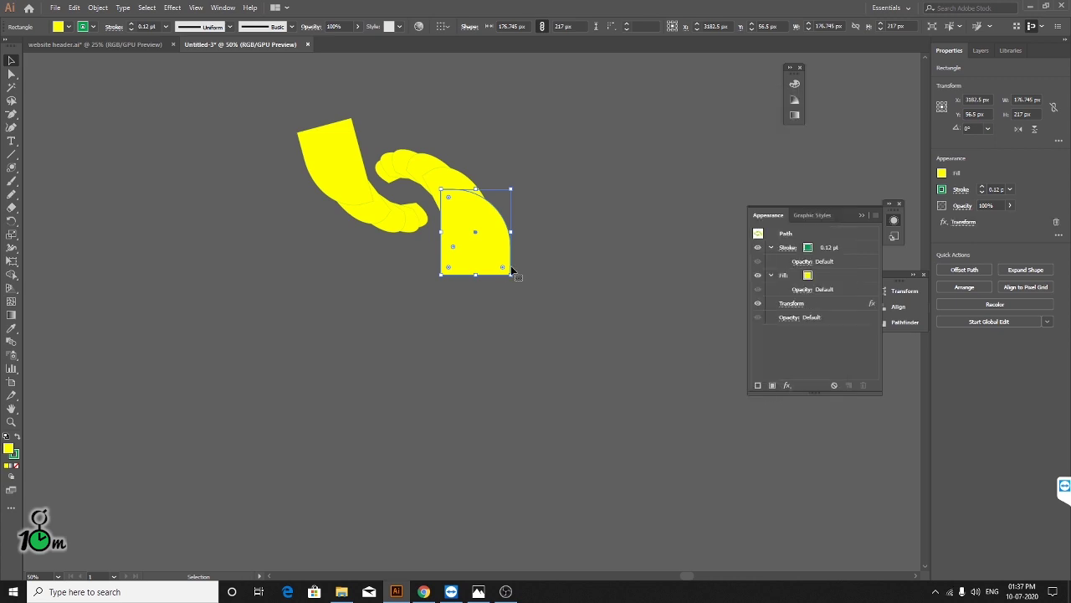
pyautogui.click(585, 264)
pyautogui.click(472, 220)
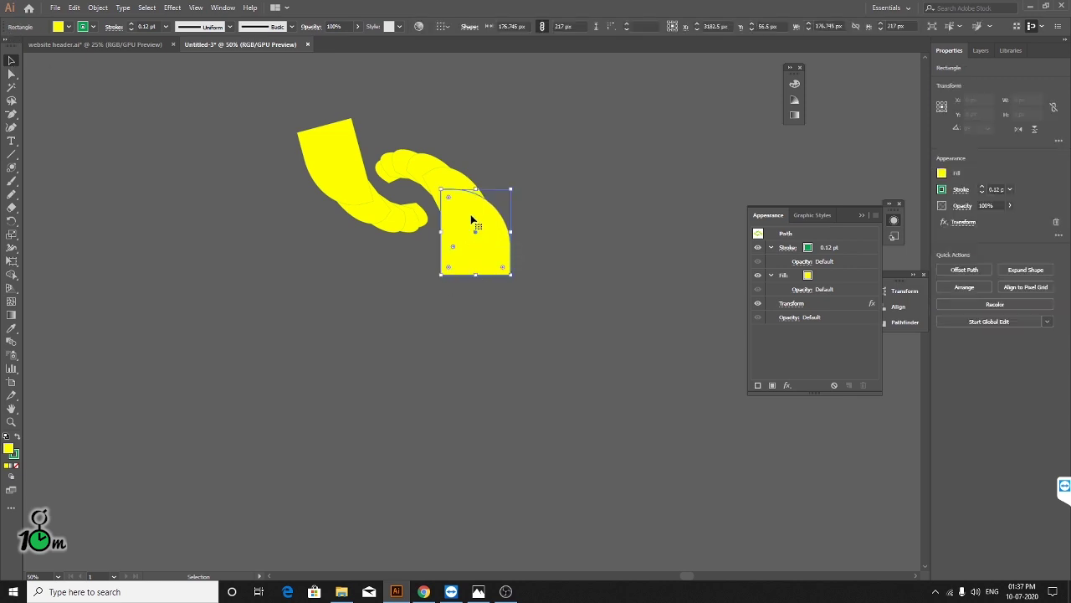
pyautogui.scroll(5, 407, 162)
pyautogui.hotkey('ctrl', 'a')
pyautogui.press('Delete')
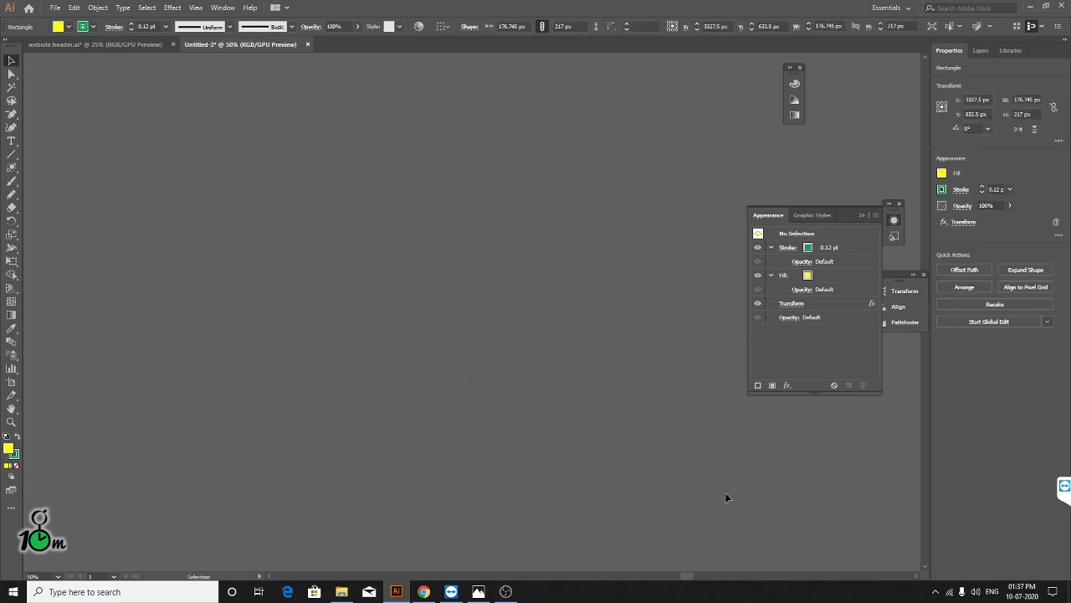
# - Find a bottom-row yellow rectangle and Alt-drag a copy onto empty canvas
pyautogui.hotkey('ctrl', '-')
pyautogui.hotkey('ctrl', '-')
pyautogui.hotkey('ctrl', '-')
pyautogui.hotkey('ctrl', '+')
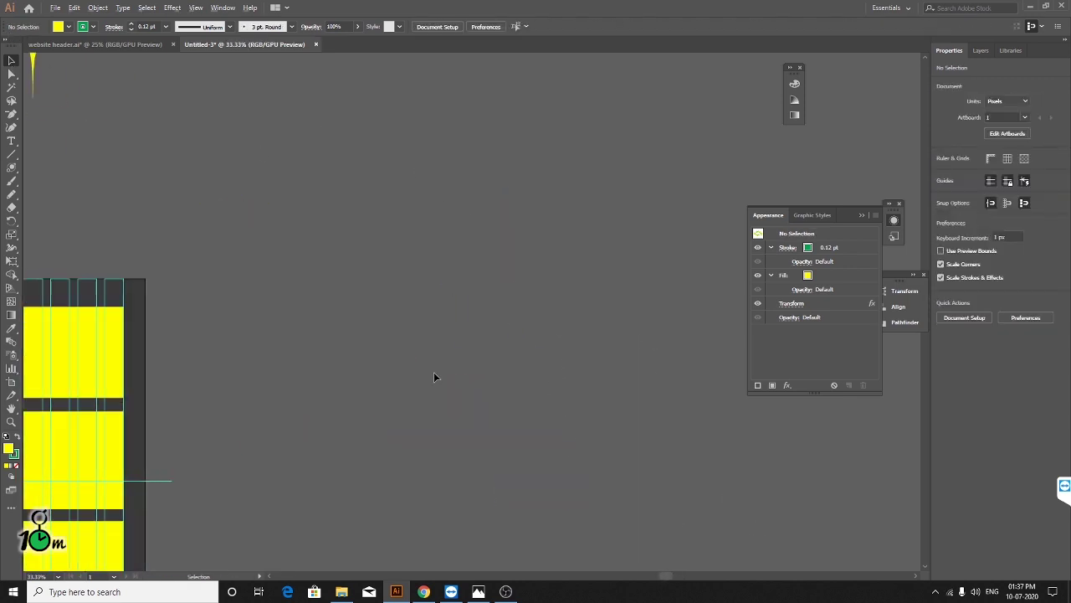
pyautogui.moveTo(446, 320)
pyautogui.mouseDown()
pyautogui.moveTo(442, 215)
pyautogui.moveTo(574, 491)
pyautogui.moveTo(433, 210)
pyautogui.moveTo(451, 244)
pyautogui.moveTo(402, 308)
pyautogui.moveTo(457, 390)
pyautogui.moveTo(387, 285)
pyautogui.mouseUp()
pyautogui.scroll(-2, 390, 278)
pyautogui.scroll(-3, 390, 279)
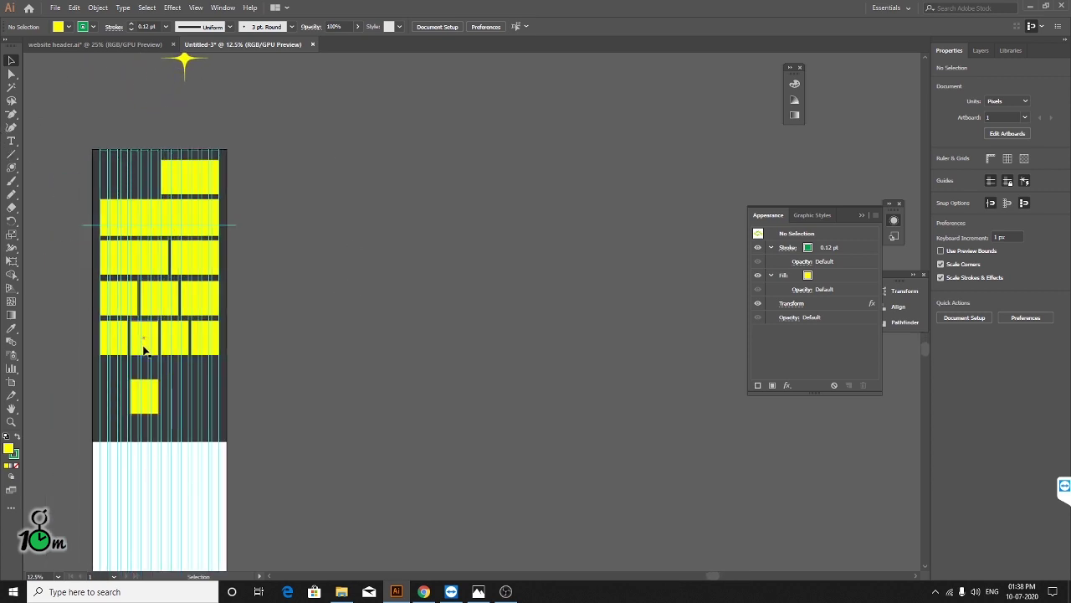
pyautogui.click(176, 343)
pyautogui.moveTo(176, 343); pyautogui.dragTo(460, 277)
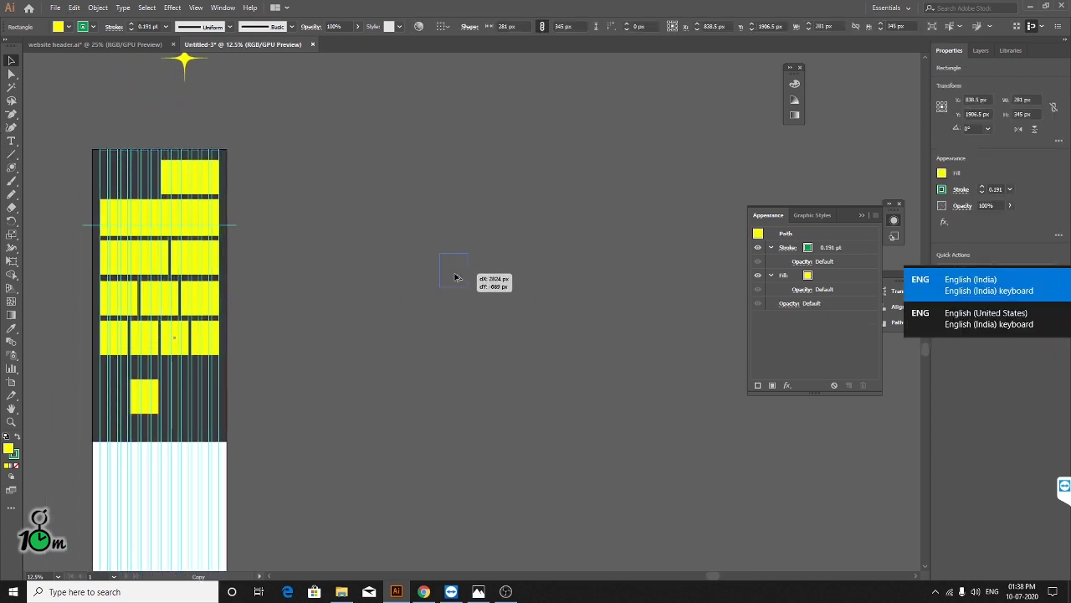
pyautogui.scroll(3, 460, 277)
pyautogui.scroll(2, 385, 254)
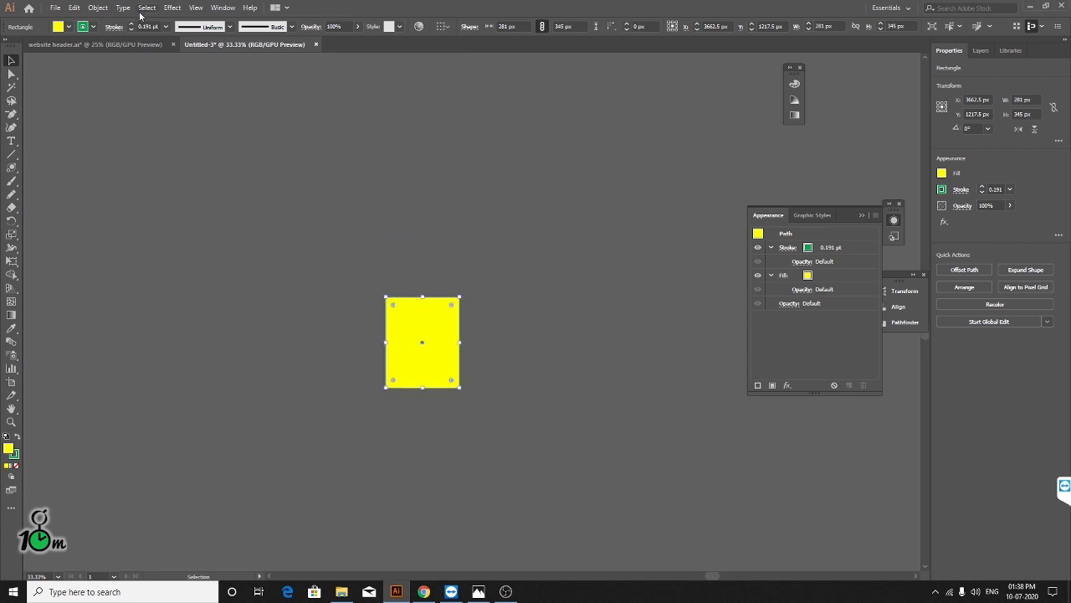
pyautogui.click(172, 8)
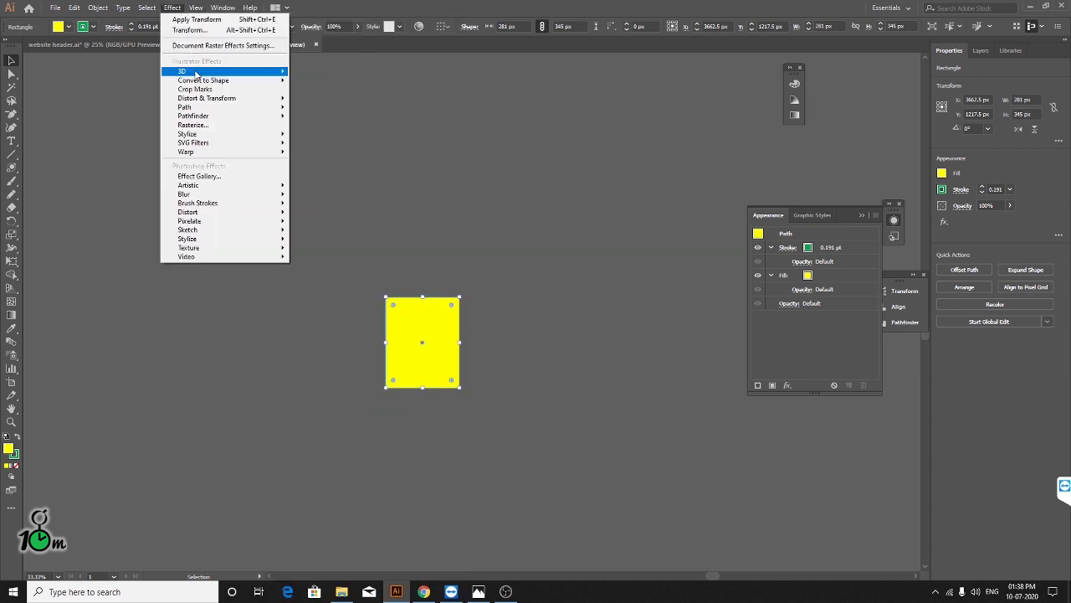
pyautogui.moveTo(185, 107)
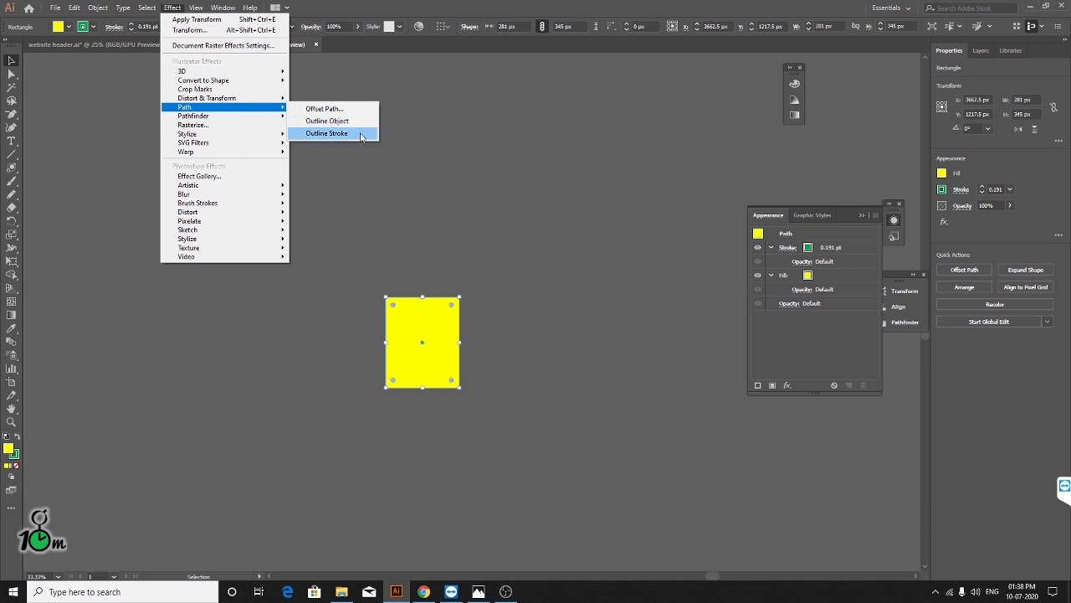
# - Briefly preview Offset Path, cancel it, and zoom in to centre the rectangle
pyautogui.click(332, 113)
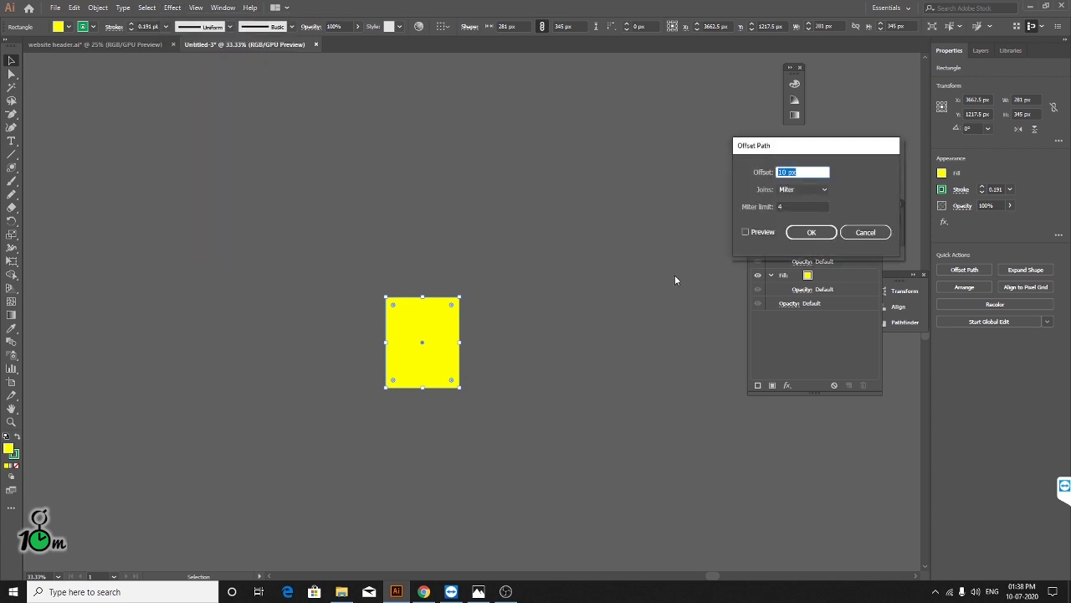
pyautogui.click(745, 232)
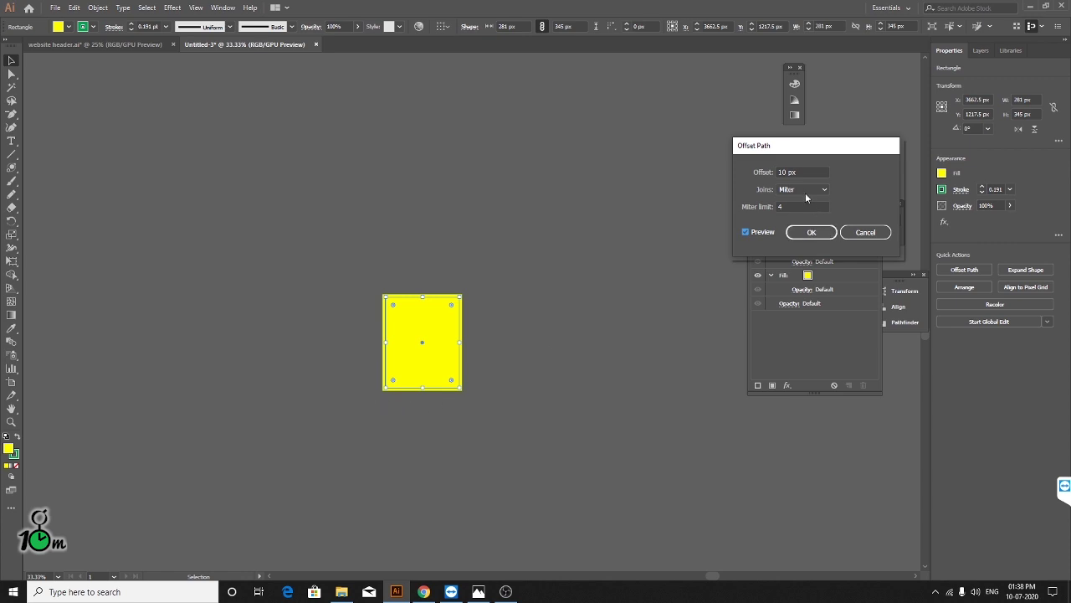
pyautogui.press('Escape')
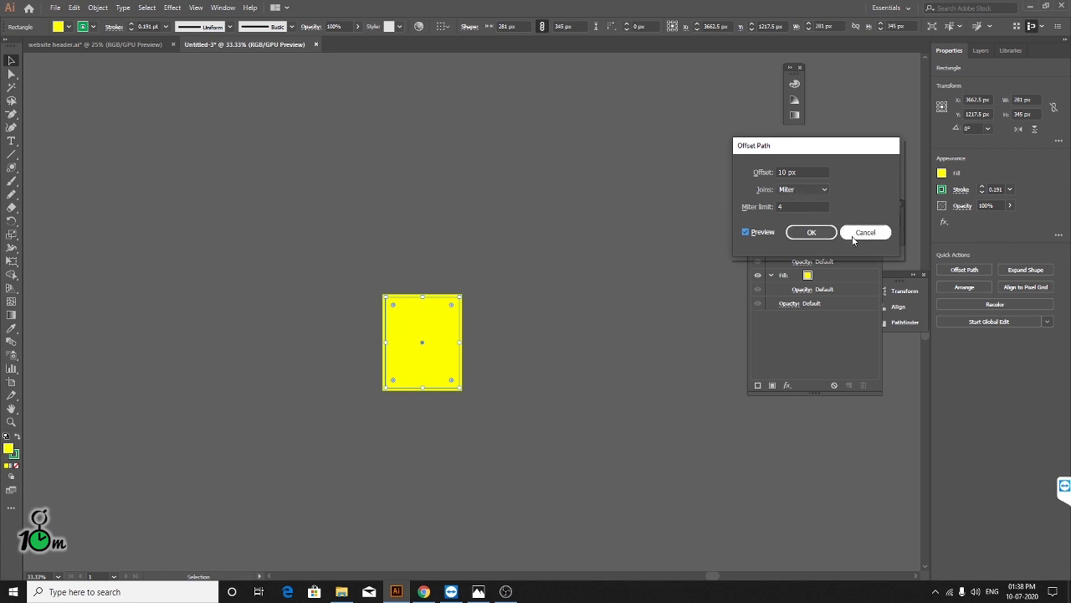
pyautogui.hotkey('ctrl', '+')
pyautogui.hotkey('ctrl', '+')
pyautogui.hotkey('ctrl', '+')
pyautogui.hotkey('ctrl', '+')
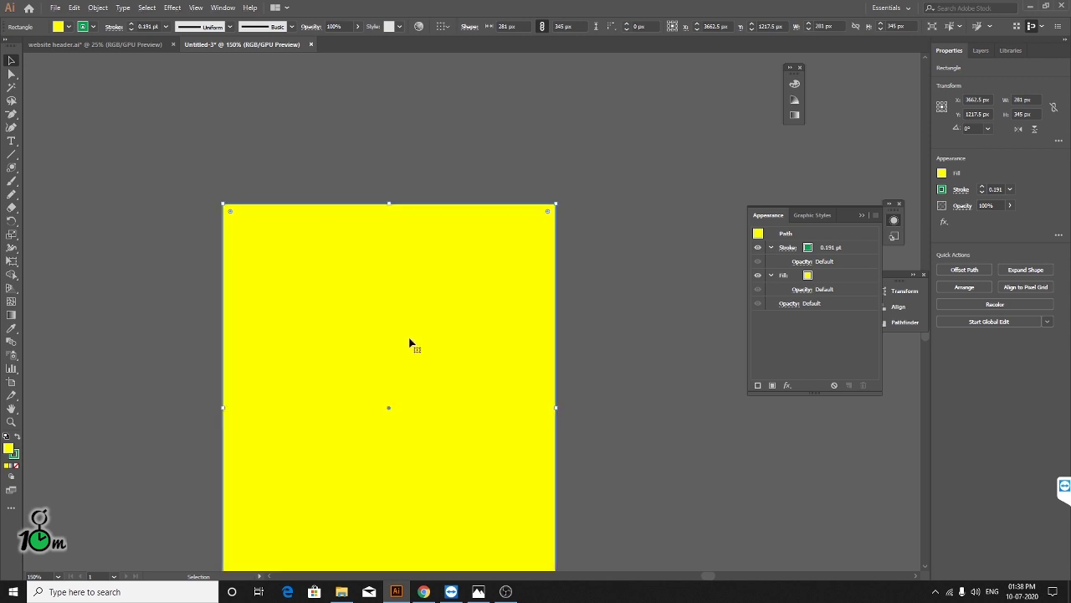
pyautogui.moveTo(411, 342)
pyautogui.mouseDown()
pyautogui.moveTo(453, 266)
pyautogui.moveTo(459, 320)
pyautogui.mouseUp()
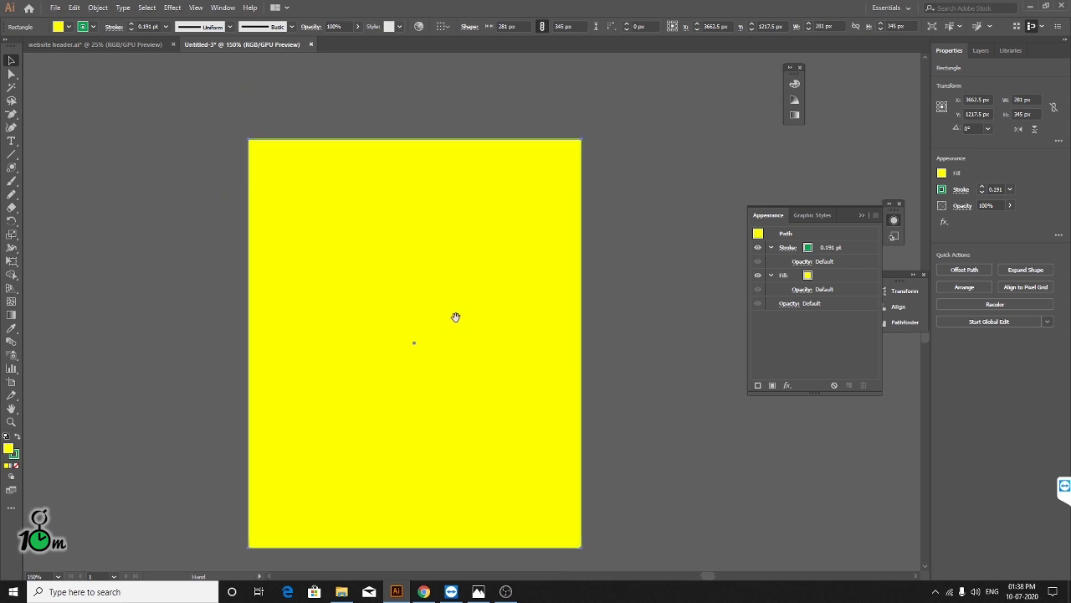
# - Preview an Offset Path of 15 px with miter limit 1 on the rectangle
pyautogui.click(174, 7)
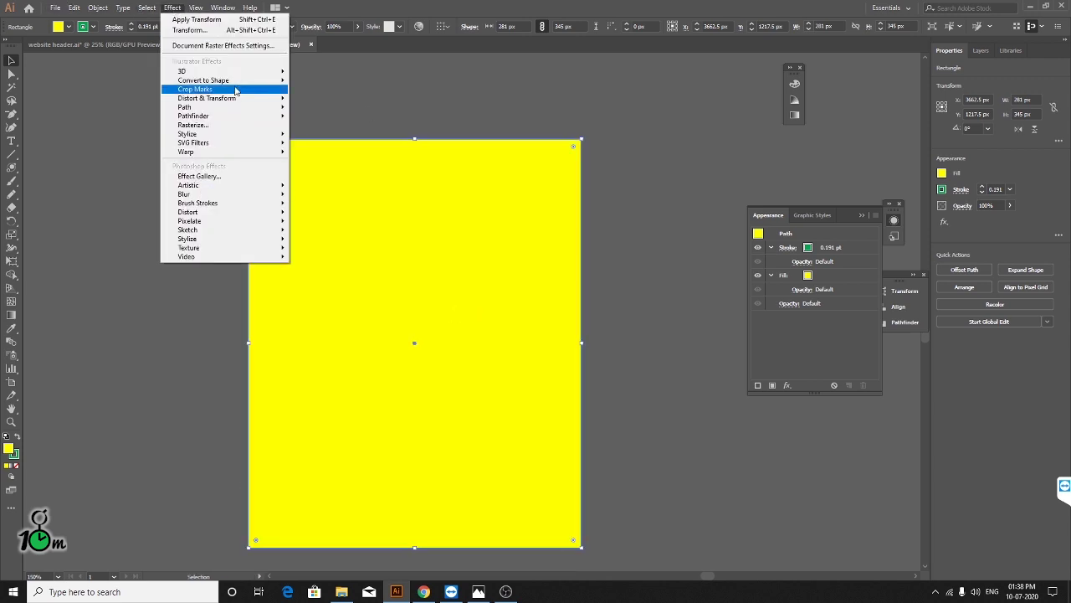
pyautogui.click(331, 108)
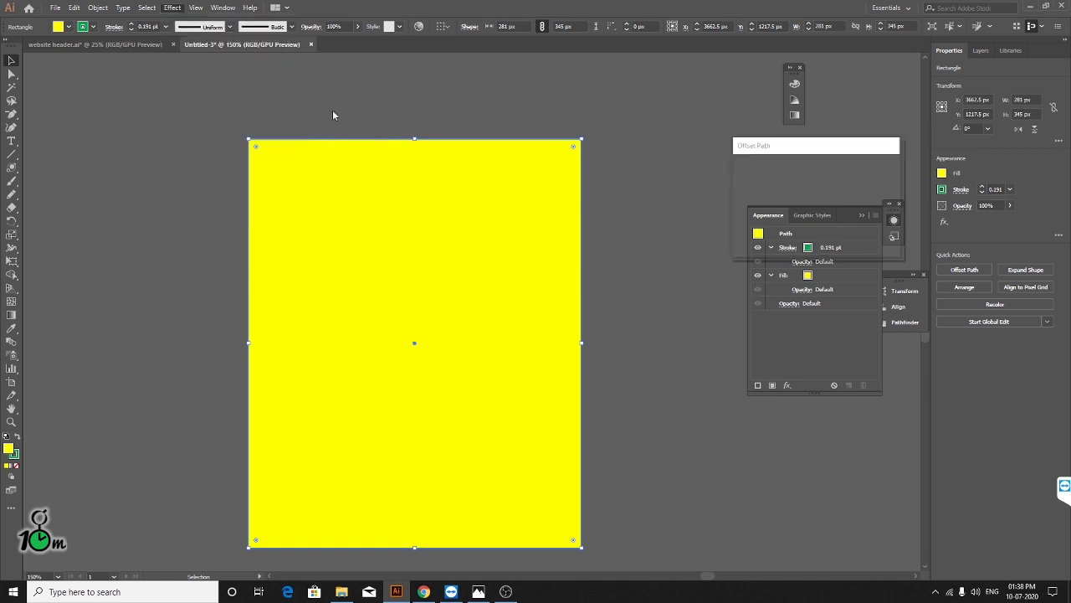
pyautogui.click(746, 232)
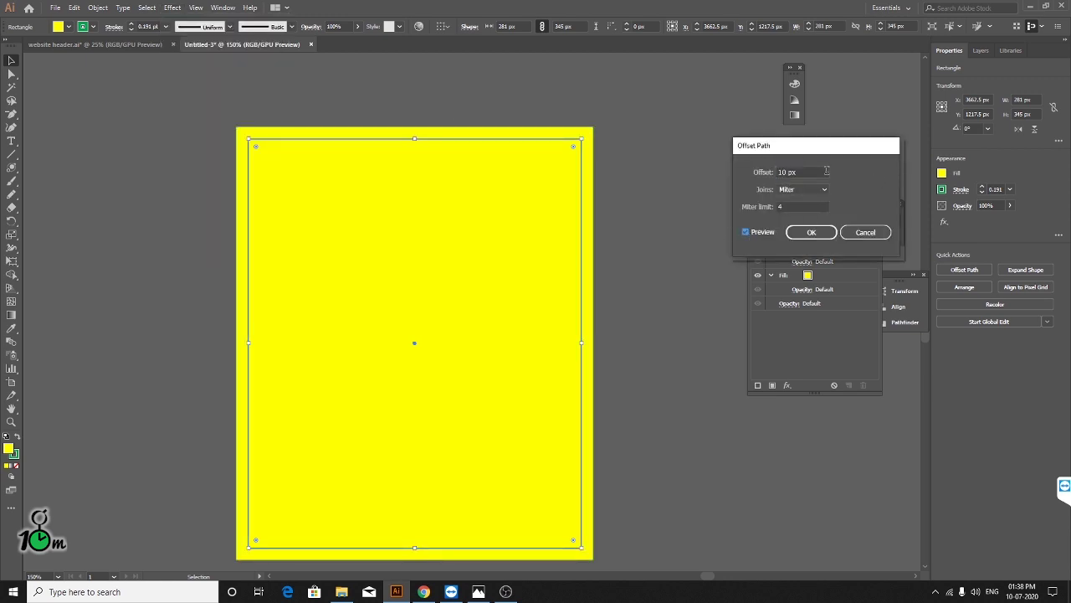
pyautogui.click(809, 172)
pyautogui.scroll(5, 809, 172)
pyautogui.scroll(5, 811, 172)
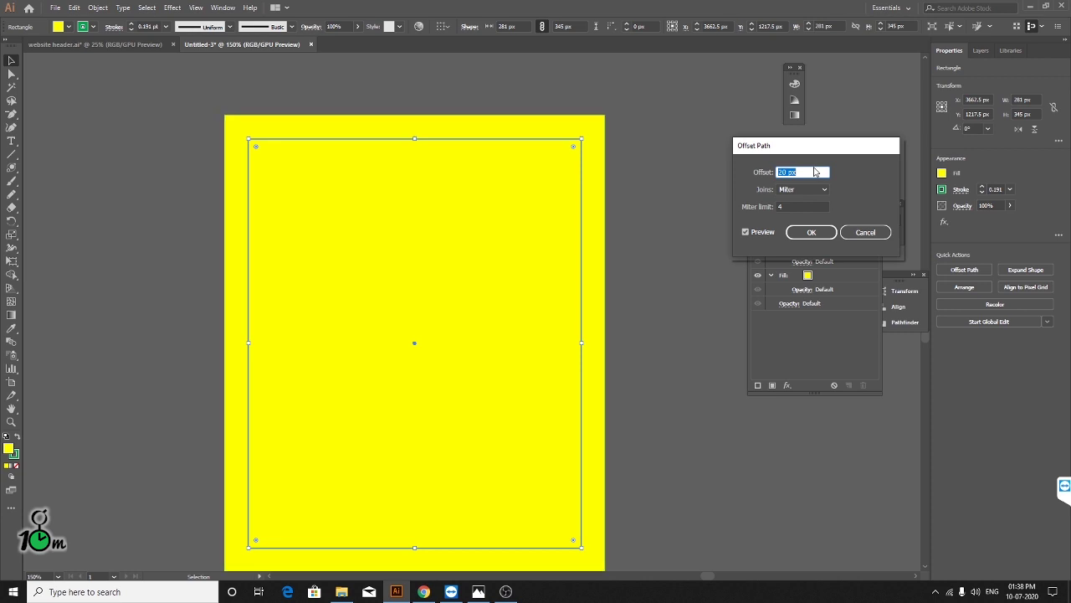
pyautogui.scroll(-5, 812, 172)
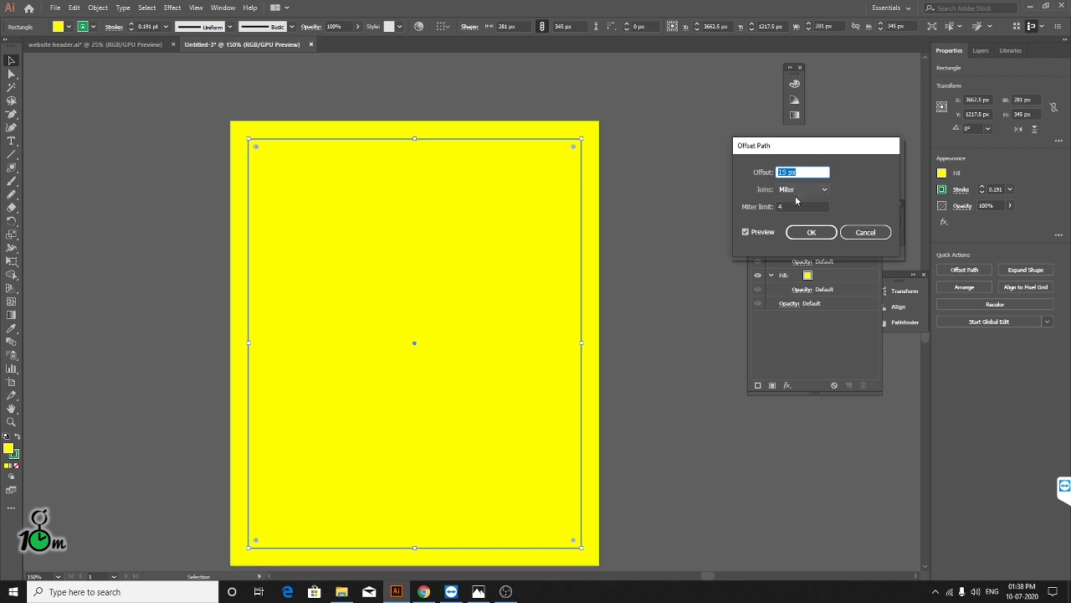
pyautogui.click(793, 206)
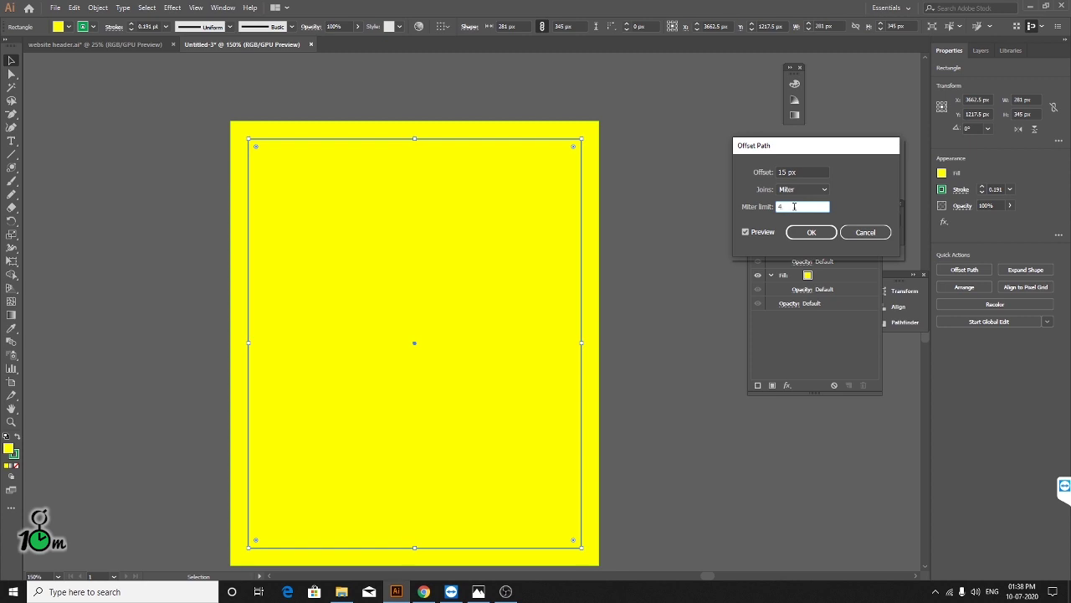
pyautogui.scroll(-1, 794, 206)
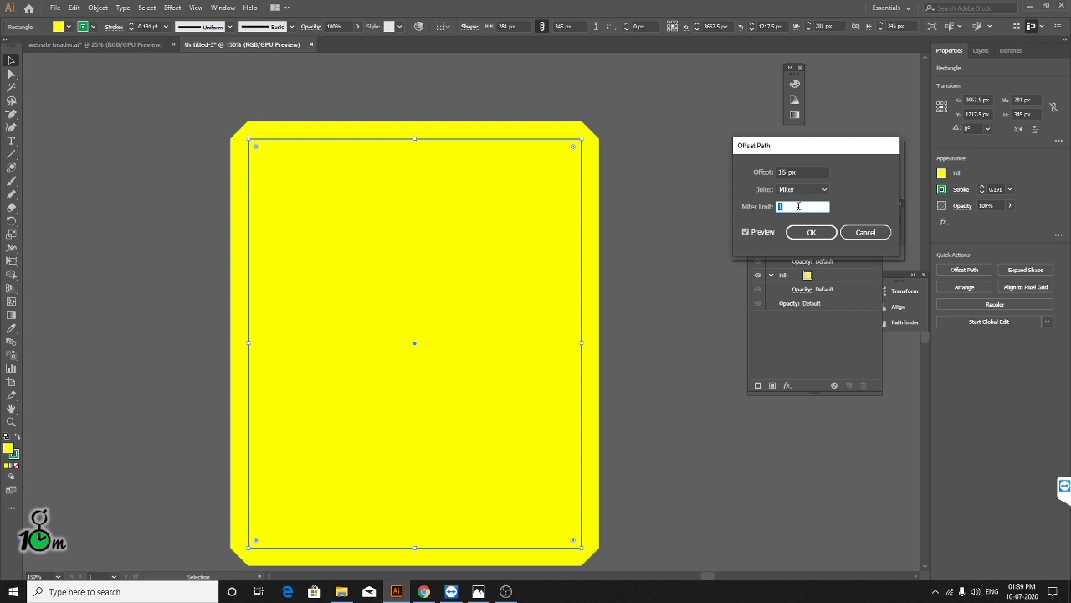
# - Apply a 15 px Offset Path with Bevel joins to the yellow rectangle, after testing Round joins
pyautogui.press('Up')
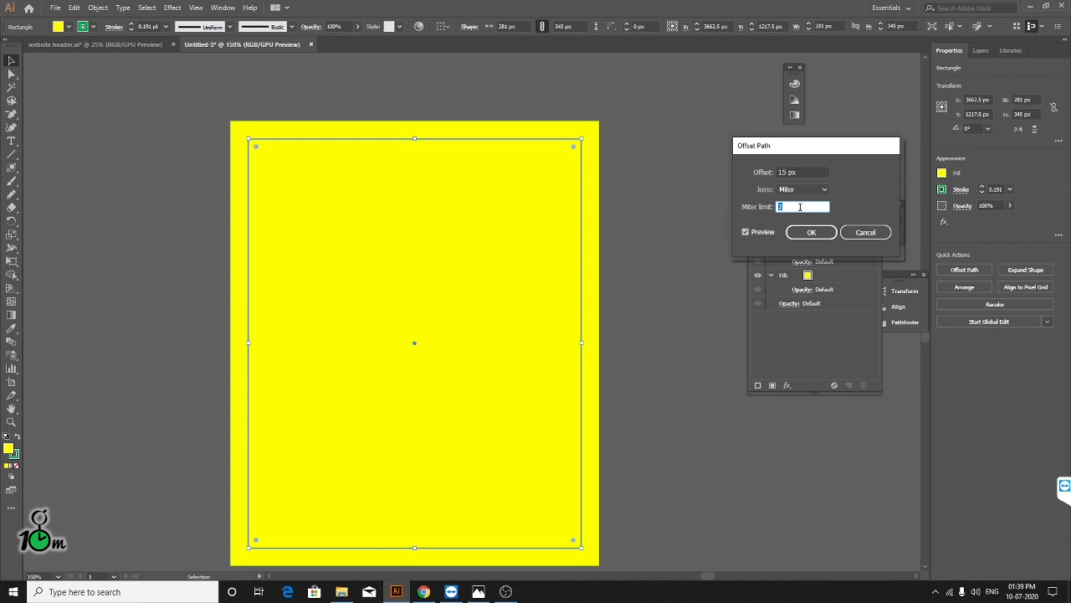
pyautogui.press('Down')
pyautogui.press('Up')
pyautogui.press('Down')
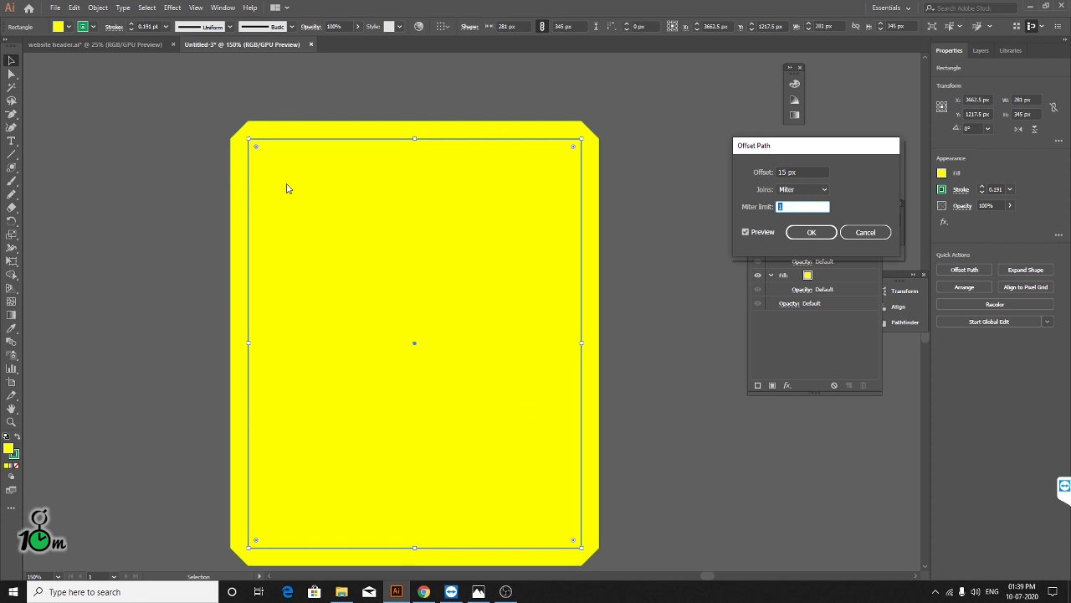
pyautogui.click(798, 206)
pyautogui.click(787, 191)
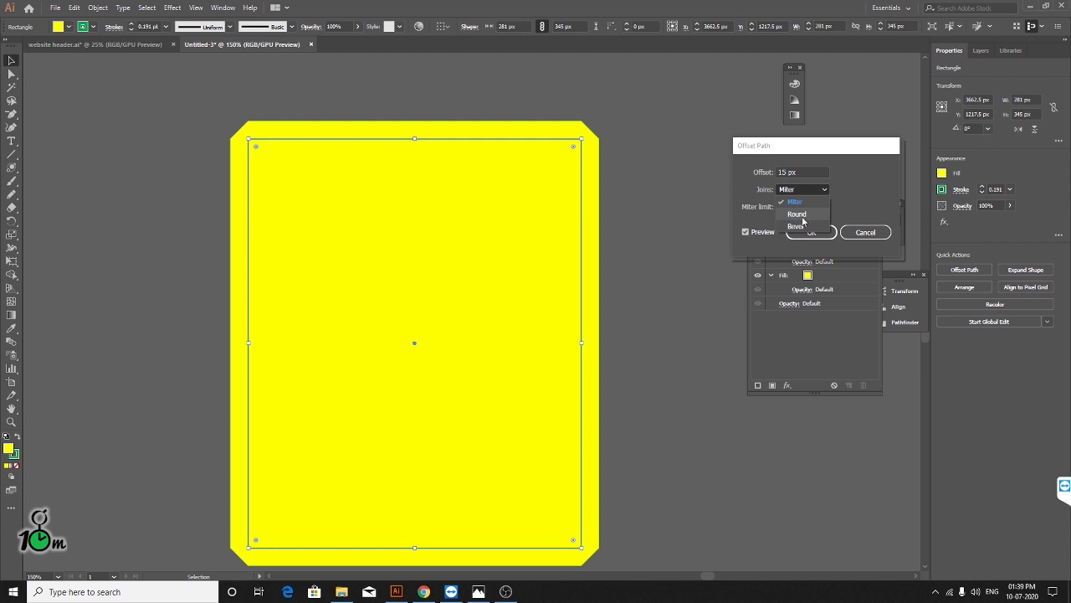
pyautogui.click(803, 215)
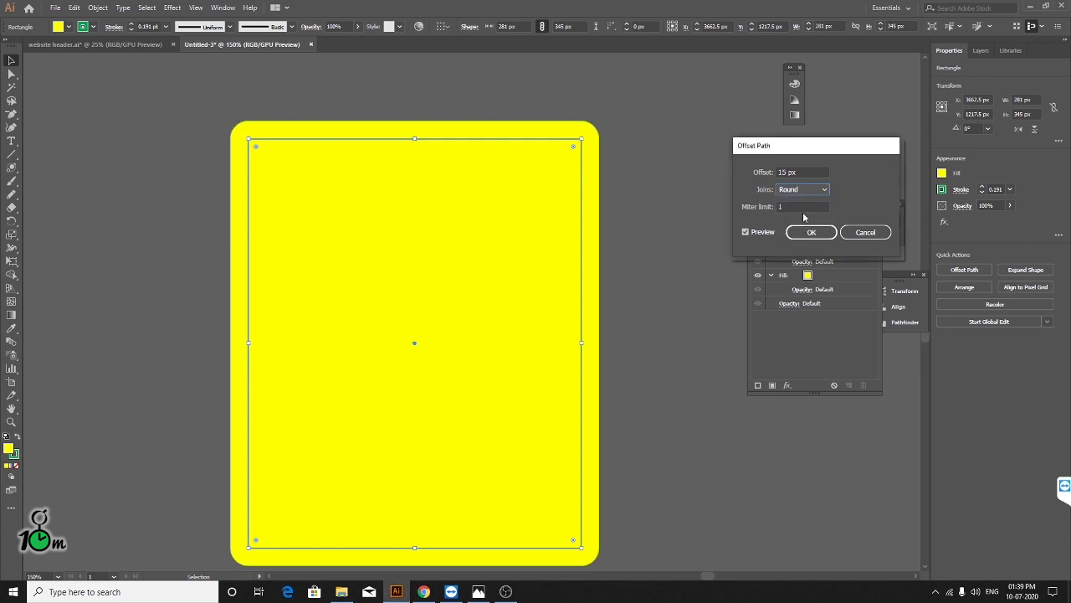
pyautogui.click(796, 204)
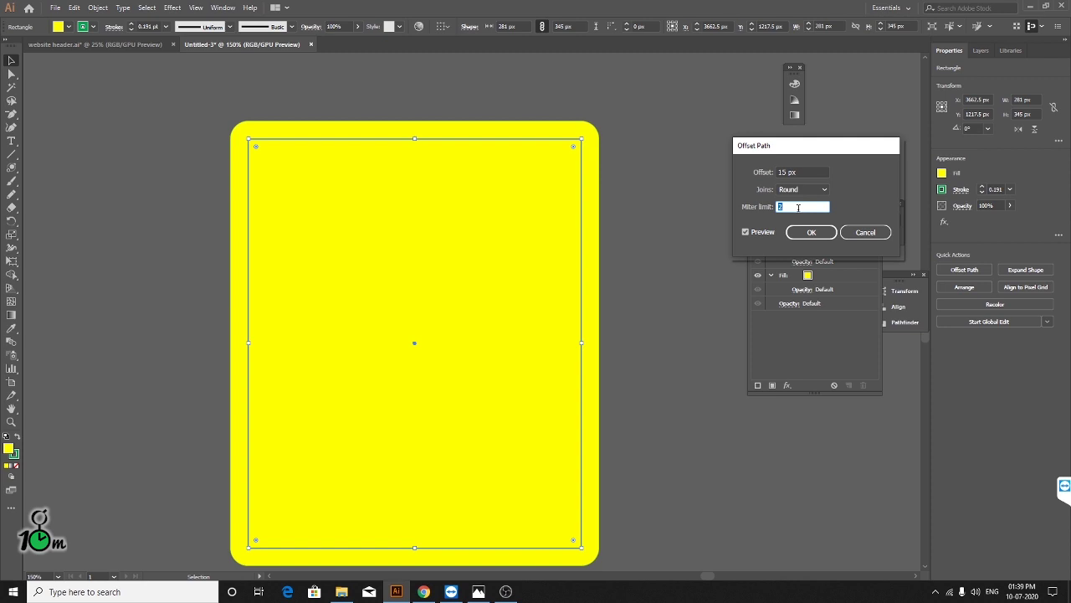
pyautogui.click(817, 191)
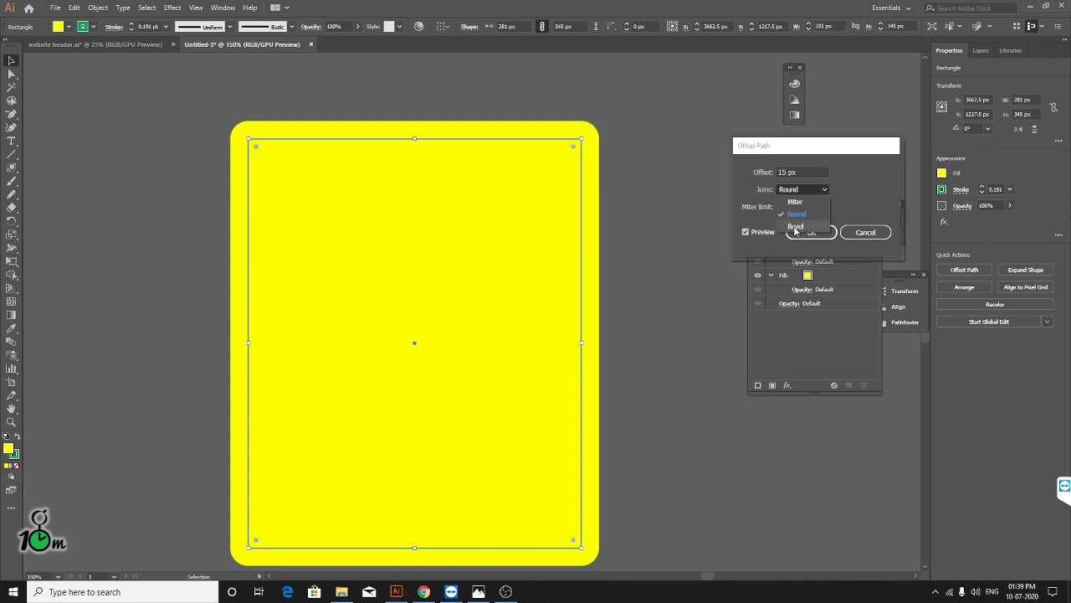
pyautogui.click(797, 228)
pyautogui.click(794, 207)
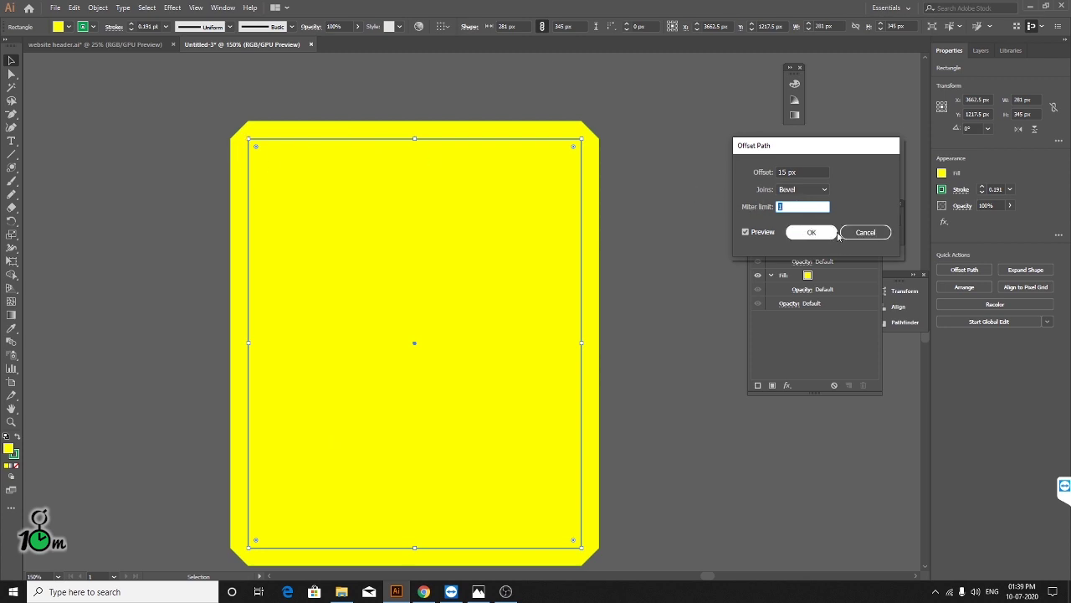
pyautogui.click(811, 239)
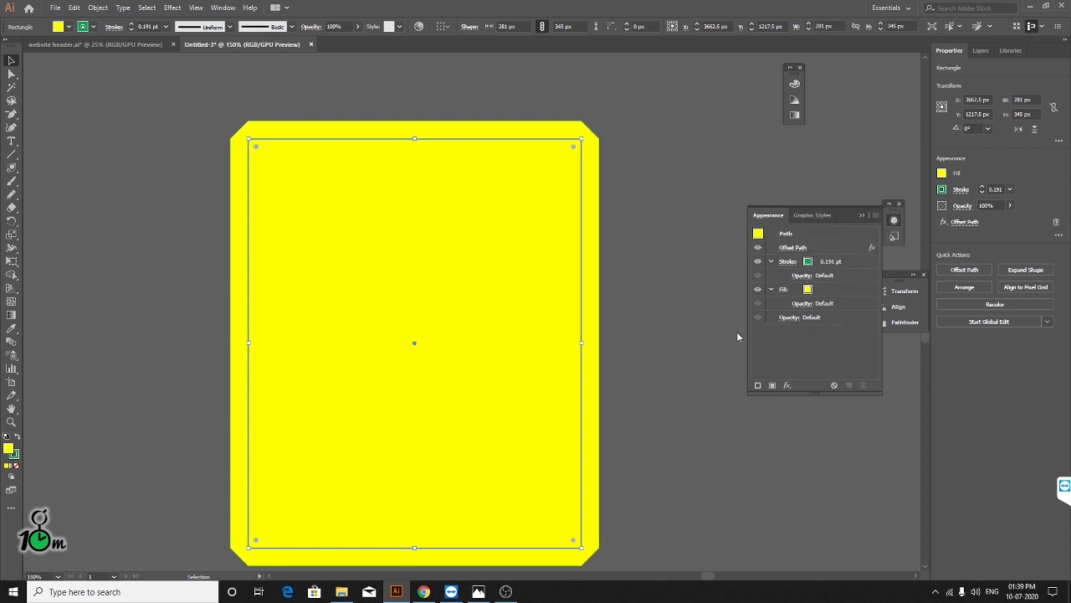
# - Move the yellow rectangle up and to the left, then delete the selection
pyautogui.moveTo(581, 287)
pyautogui.mouseDown()
pyautogui.moveTo(400, 245)
pyautogui.moveTo(424, 232)
pyautogui.mouseUp()
pyautogui.scroll(-2, 423, 232)
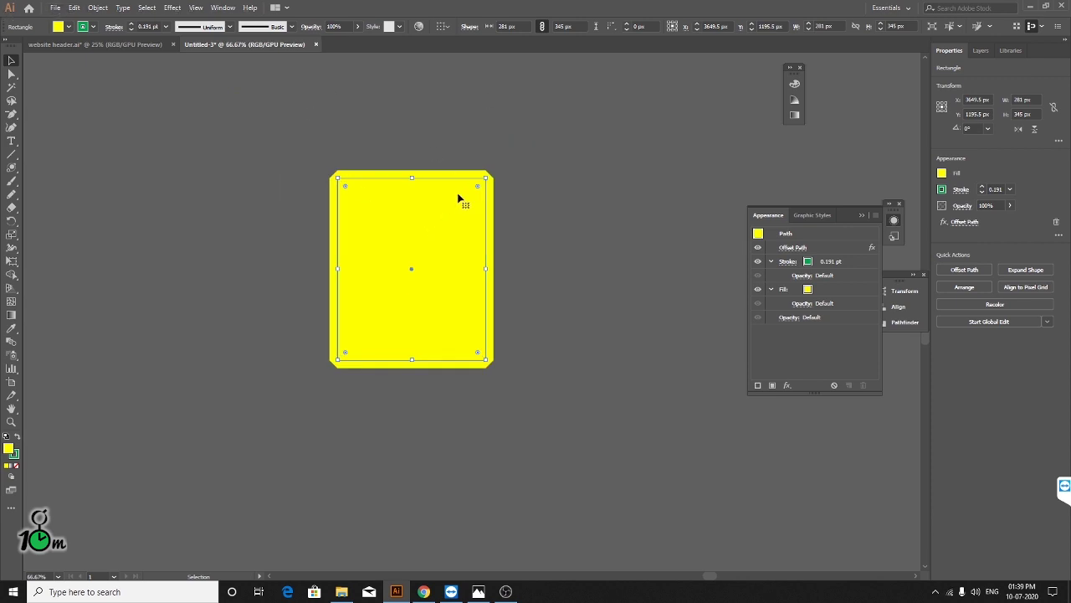
pyautogui.scroll(-2, 413, 229)
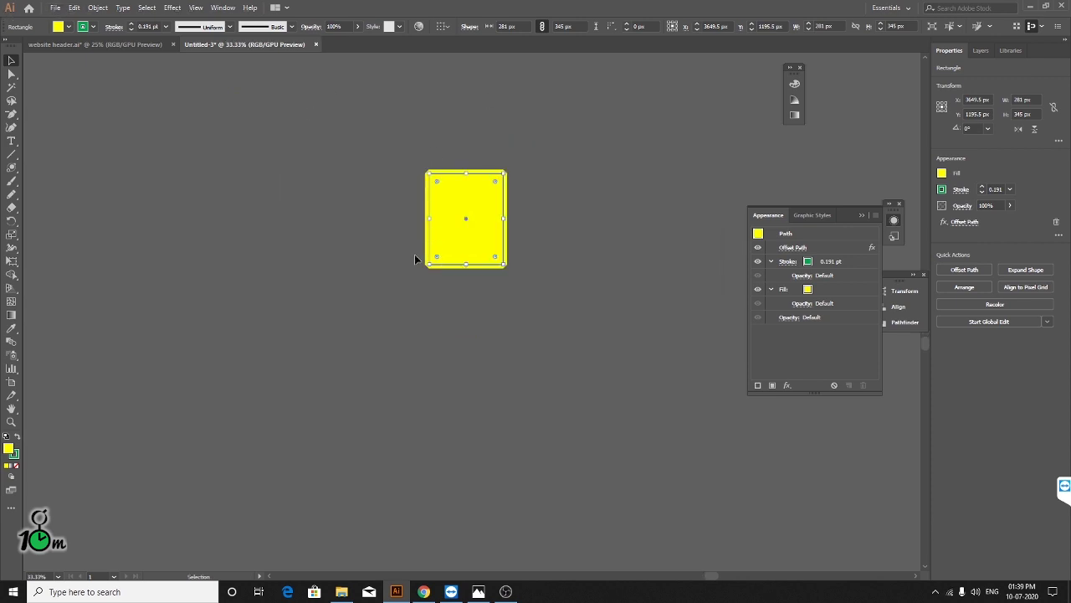
pyautogui.press('Delete')
pyautogui.scroll(-1, 415, 270)
pyautogui.hscroll(-5, 403, 284)
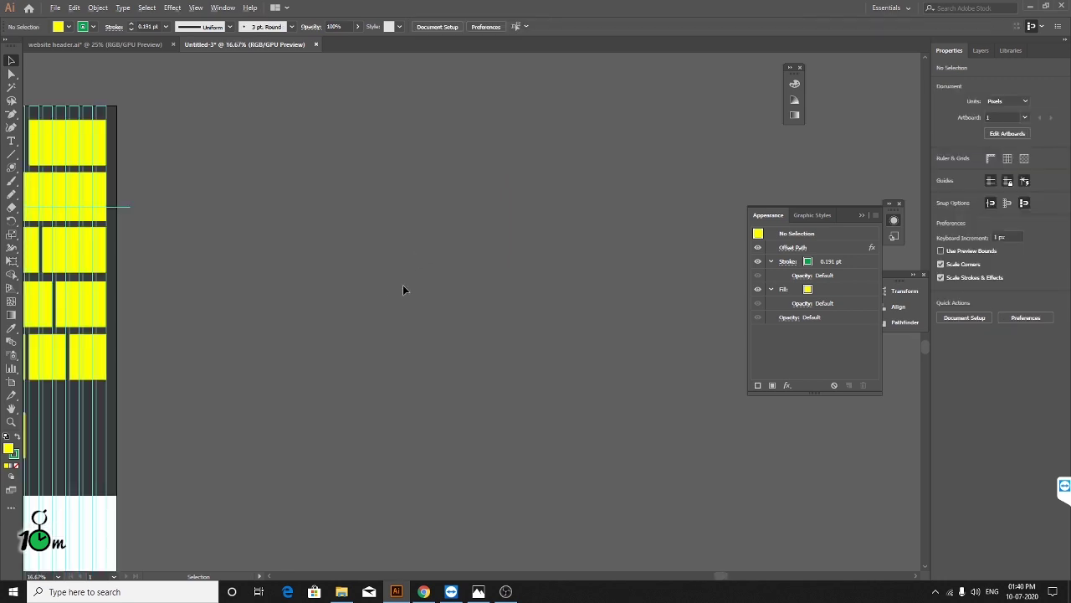
pyautogui.hscroll(-5, 391, 303)
pyautogui.scroll(1, 373, 161)
# - Switch to website header.ai and marquee-select the whole Music Blast logo group
pyautogui.click(117, 44)
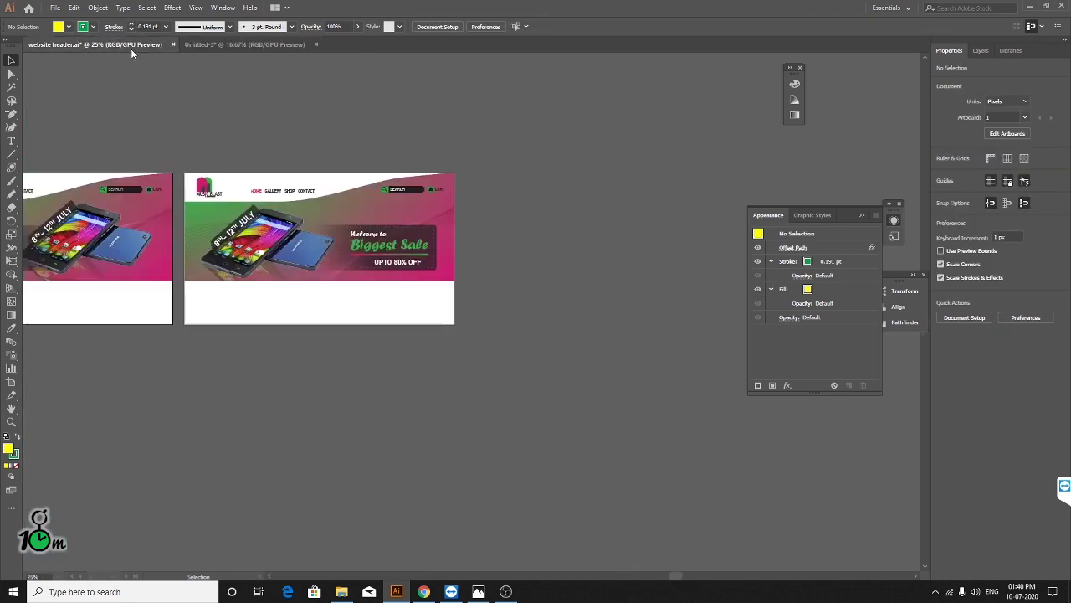
pyautogui.scroll(1, 206, 185)
pyautogui.scroll(3, 259, 202)
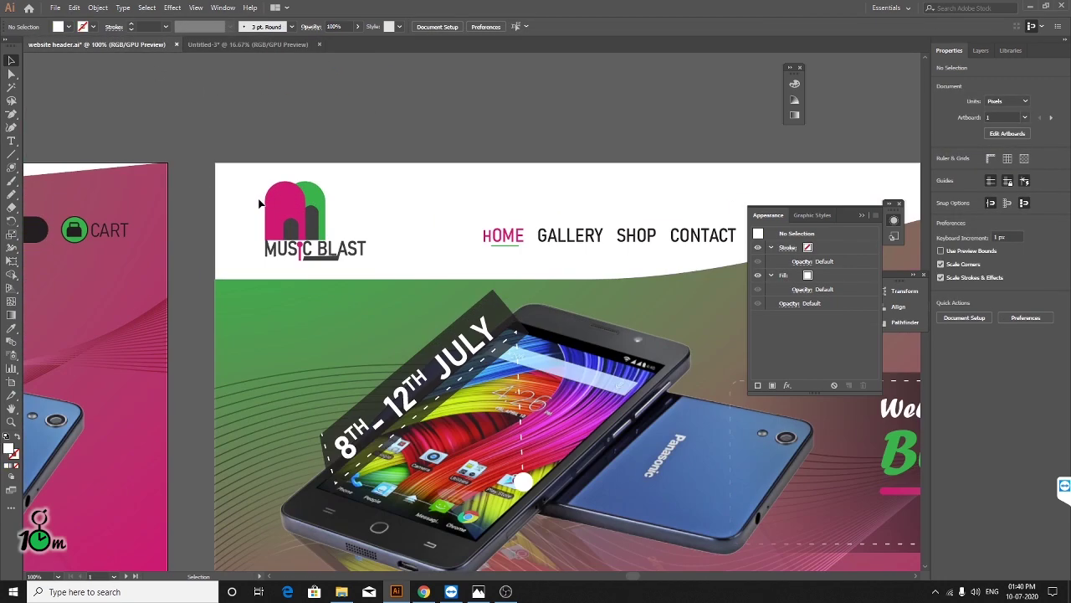
pyautogui.moveTo(239, 169); pyautogui.dragTo(375, 254)
# - Alt-drag a copy of the logo onto the pasteboard above the banner
pyautogui.scroll(-1, 352, 230)
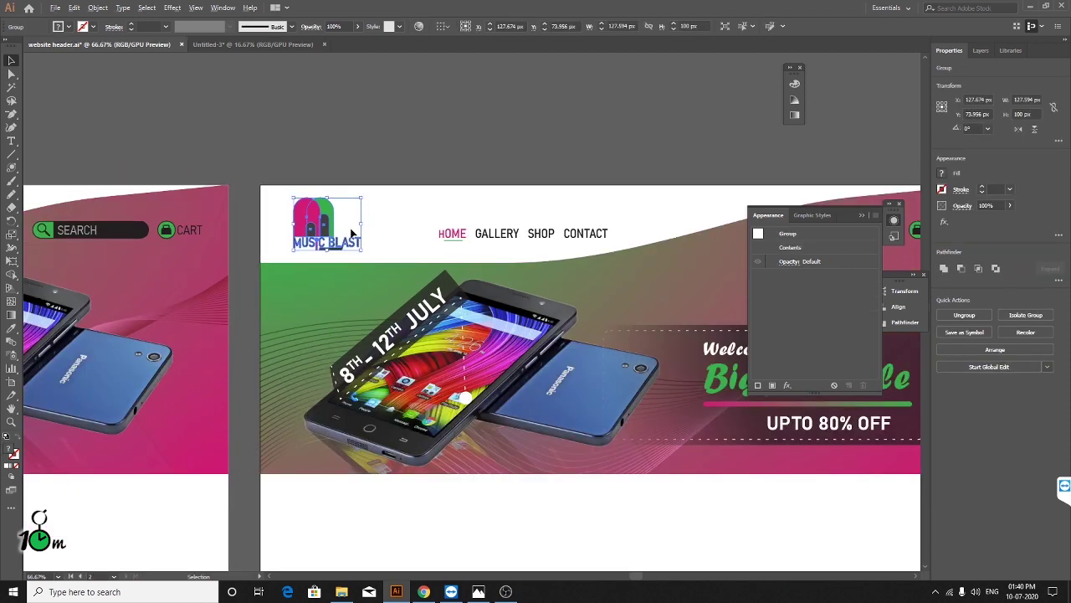
pyautogui.moveTo(447, 182); pyautogui.dragTo(306, 389)
pyautogui.moveTo(180, 429); pyautogui.dragTo(384, 165)
pyautogui.scroll(3, 368, 218)
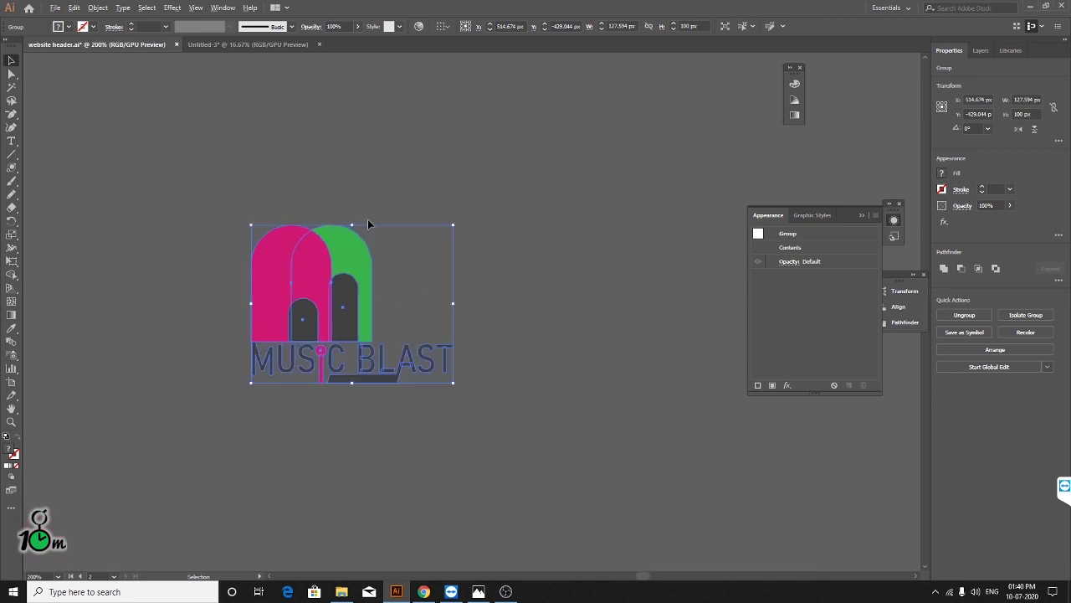
pyautogui.scroll(1, 360, 235)
pyautogui.scroll(-1, 377, 230)
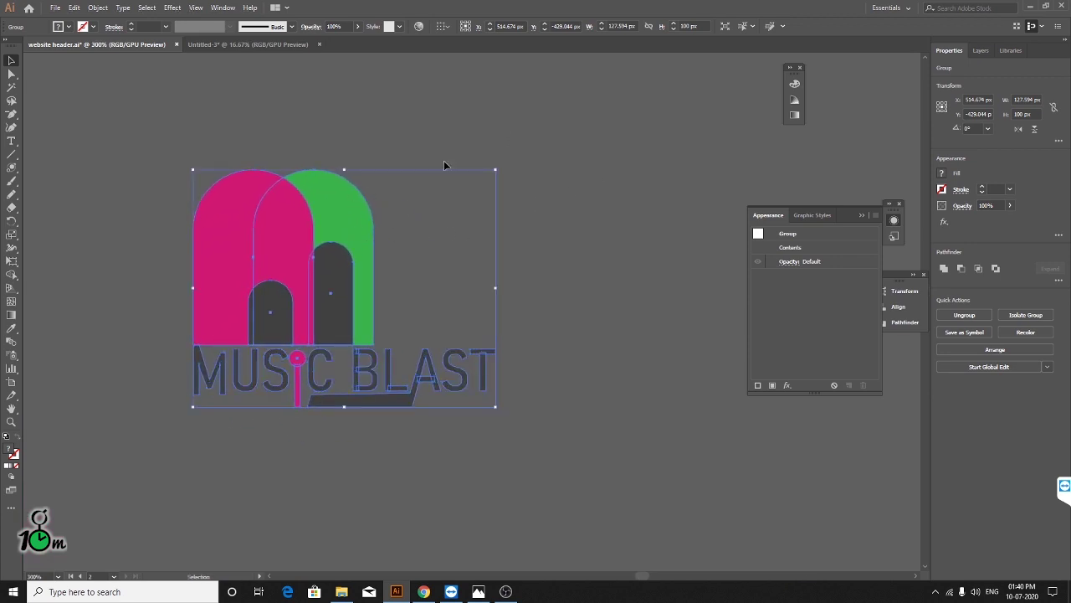
pyautogui.click(181, 8)
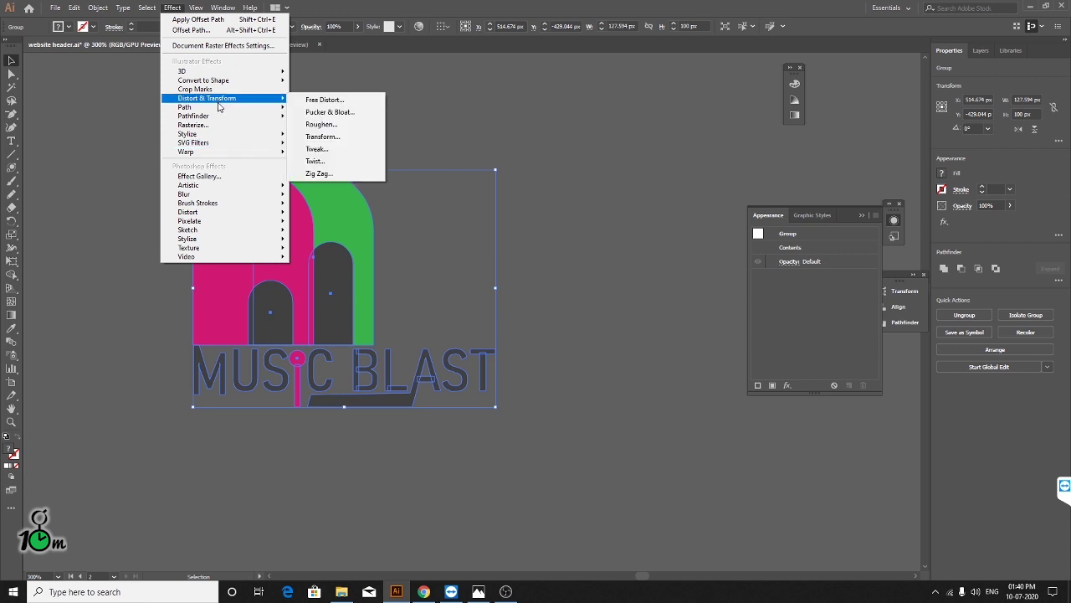
pyautogui.moveTo(185, 107)
pyautogui.click(317, 104)
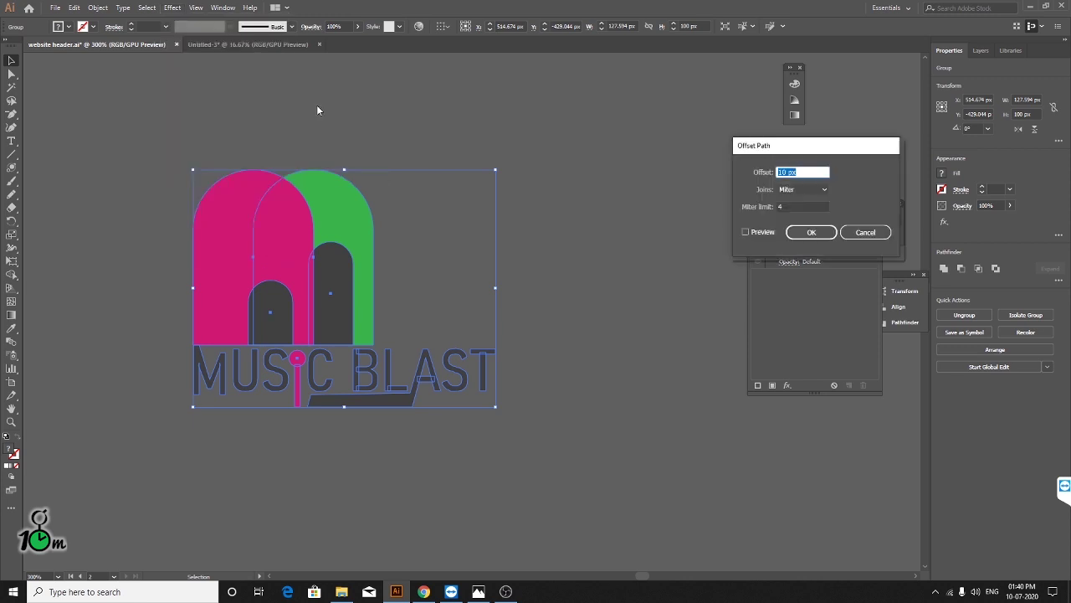
pyautogui.click(746, 232)
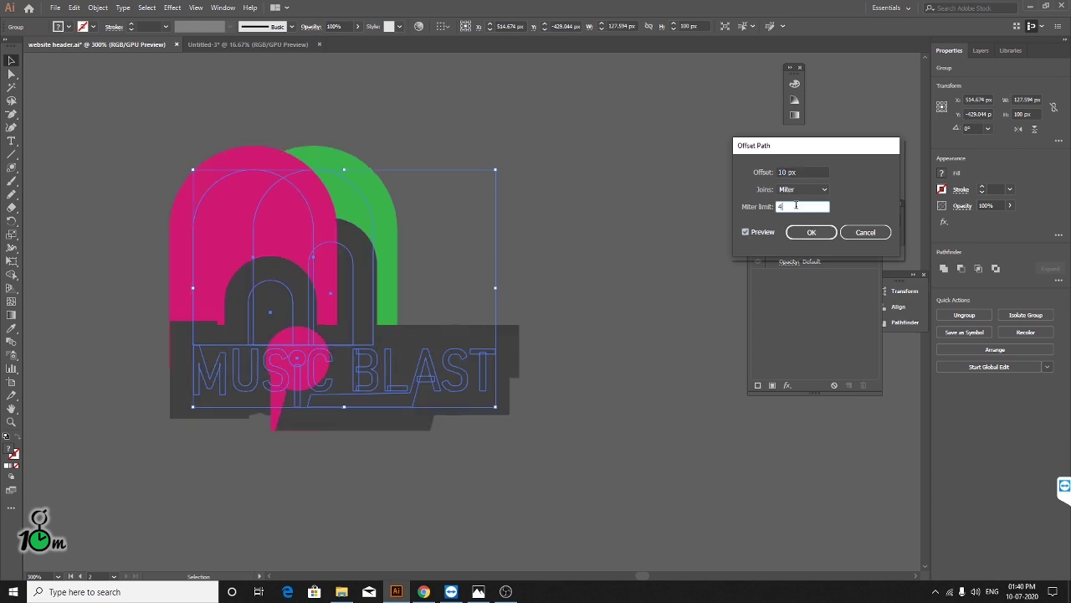
pyautogui.click(802, 190)
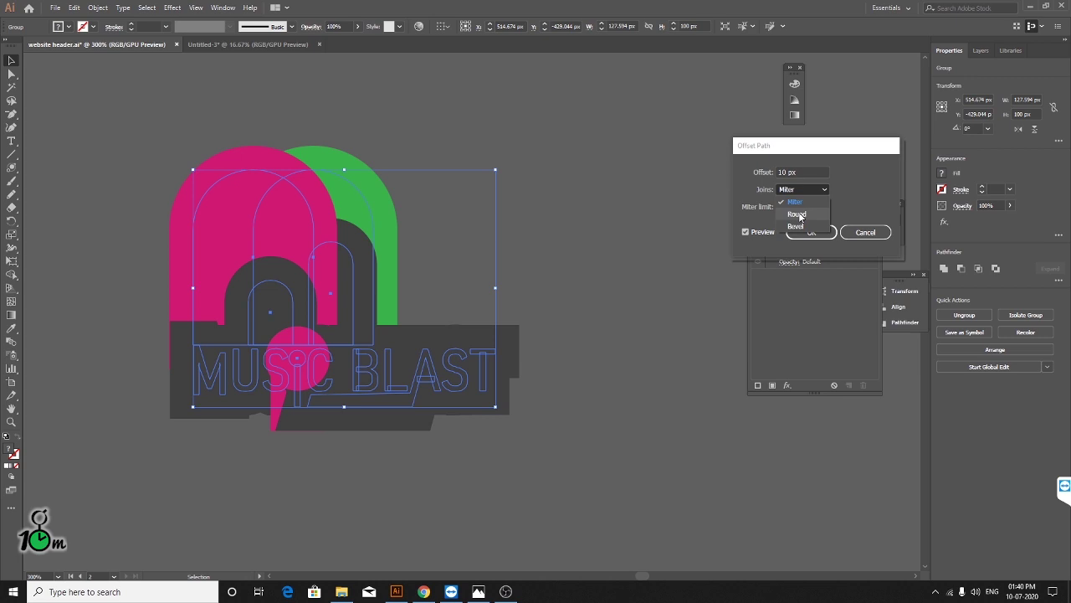
pyautogui.click(800, 216)
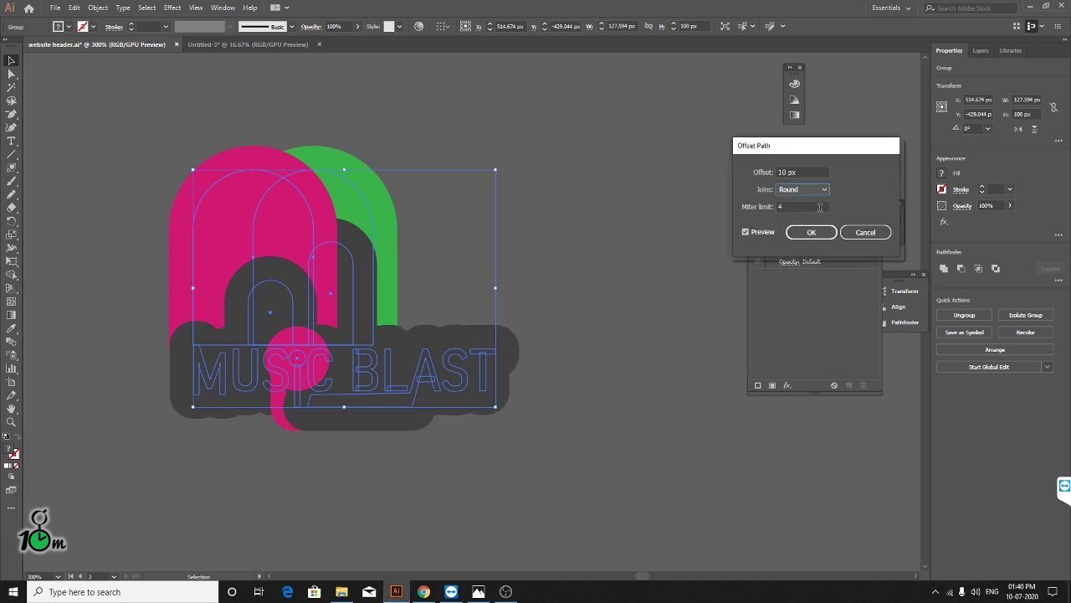
pyautogui.click(806, 171)
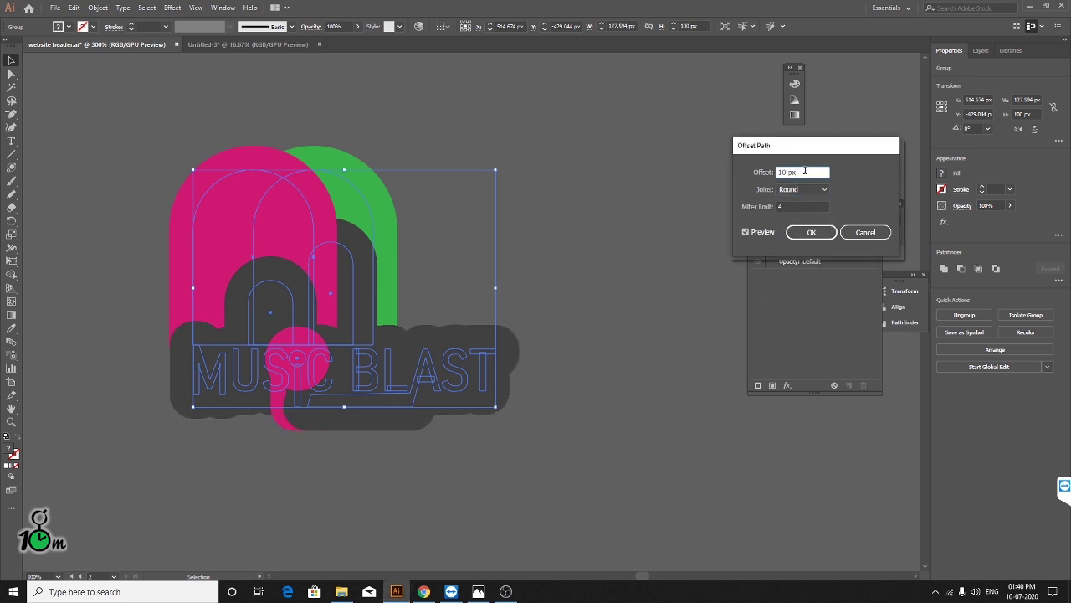
pyautogui.press('Down')
pyautogui.press('Down')
pyautogui.press('Down')
pyautogui.press('Down')
pyautogui.press('Down')
pyautogui.press('Down')
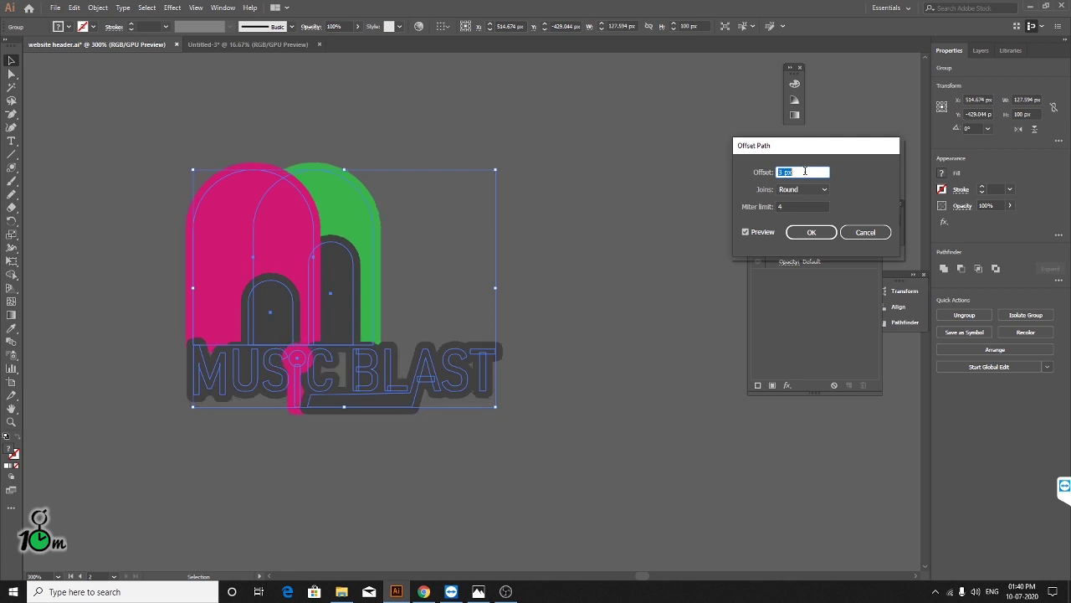
pyautogui.press('Down')
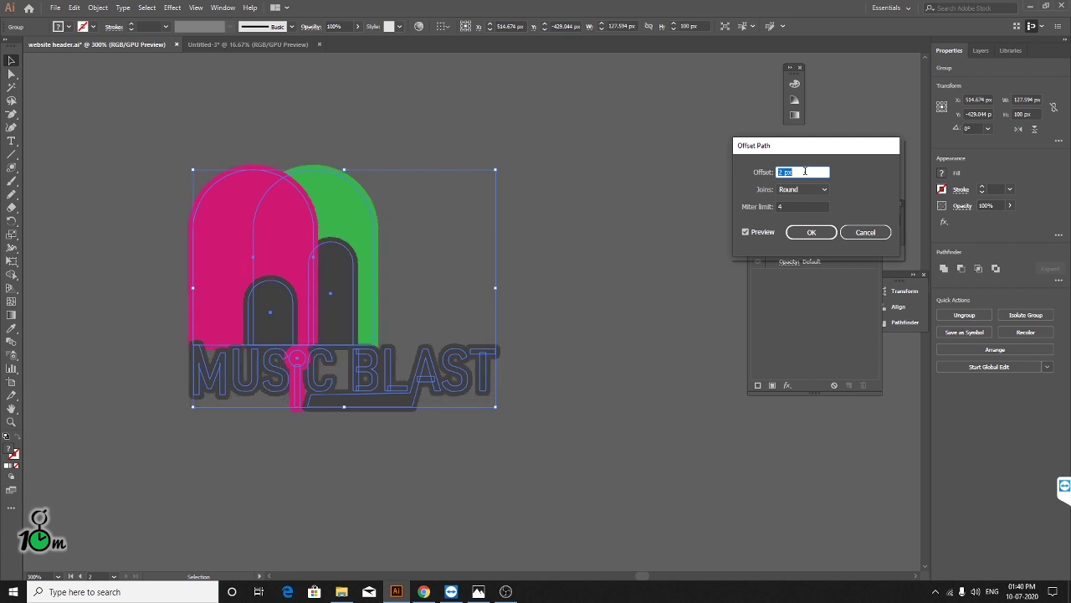
pyautogui.click(809, 234)
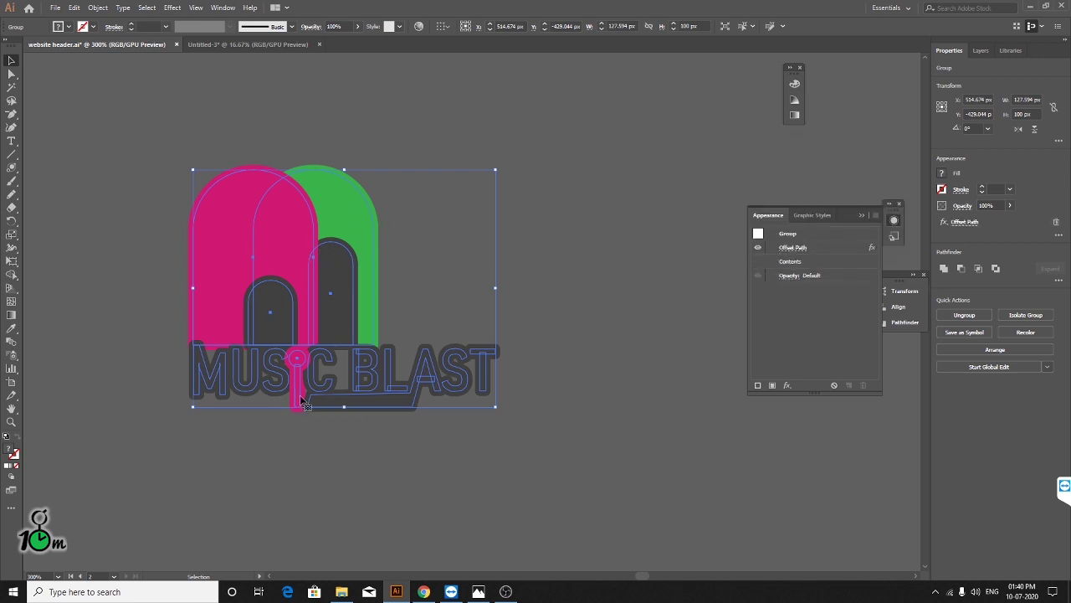
pyautogui.hotkey('ctrl', 'z')
# - Reselect the logo group and undo an accidental move of it
pyautogui.click(444, 288)
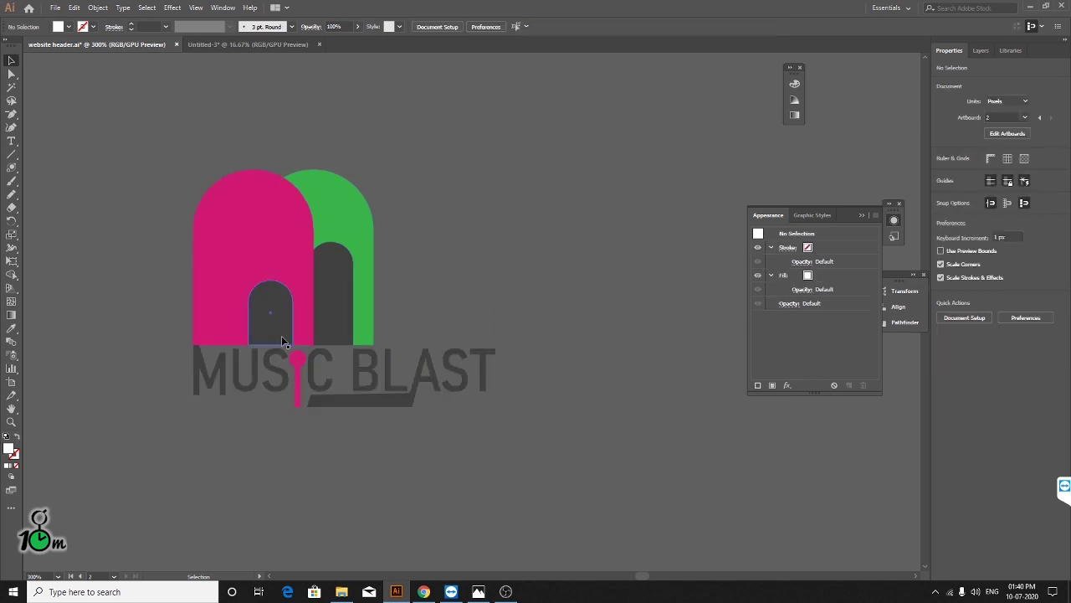
pyautogui.click(283, 341)
pyautogui.press('ctrl')
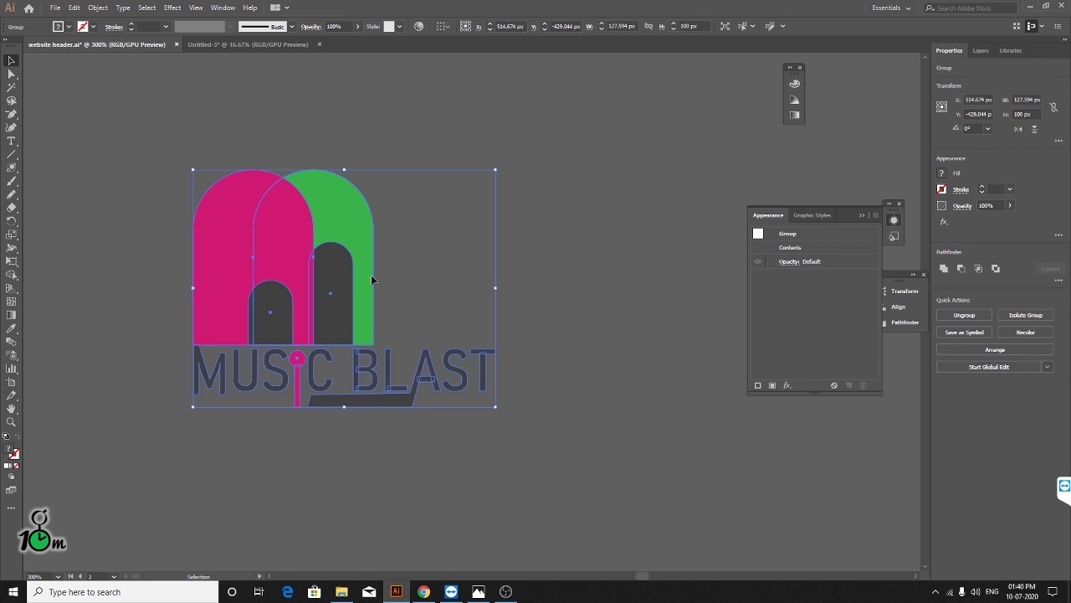
pyautogui.moveTo(387, 355); pyautogui.dragTo(522, 379)
pyautogui.moveTo(299, 266); pyautogui.dragTo(392, 276)
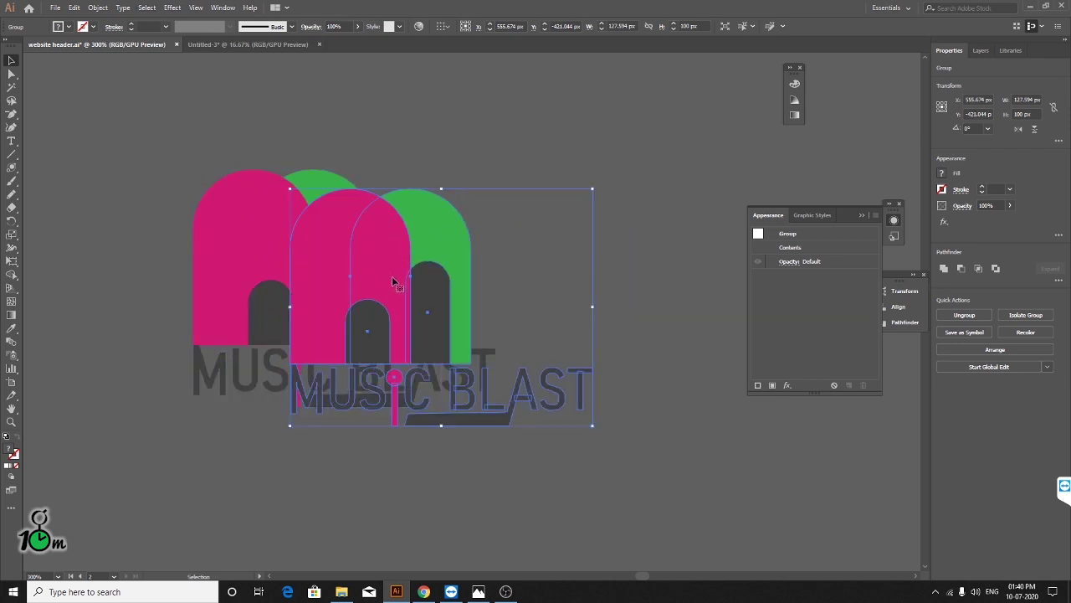
pyautogui.hotkey('ctrl', 'z')
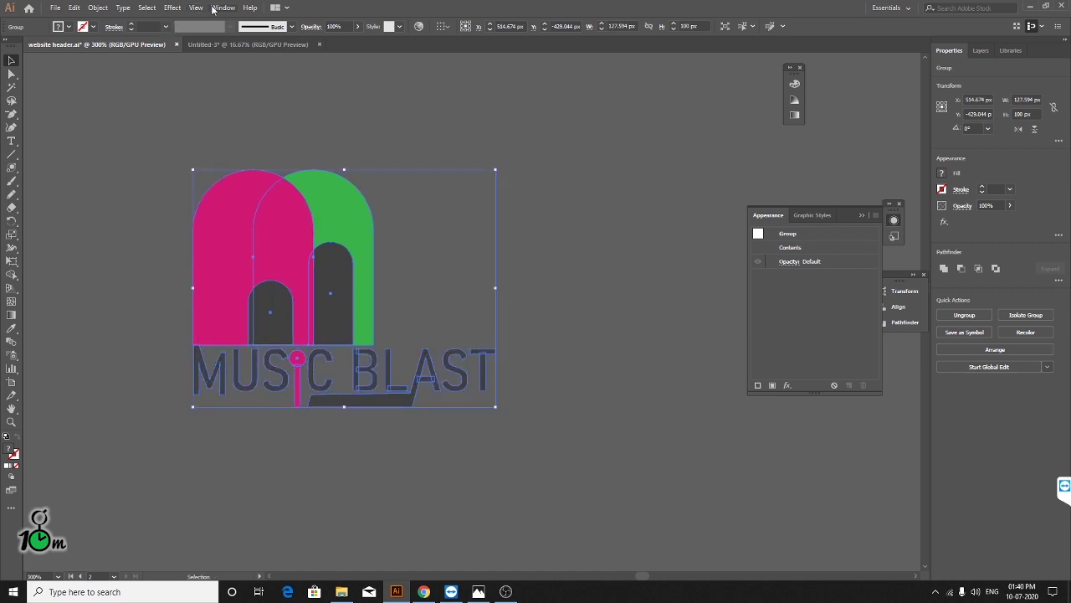
# - Close Offset Path without changes, then Unite the logo's arches and lettering into one shape
pyautogui.click(172, 8)
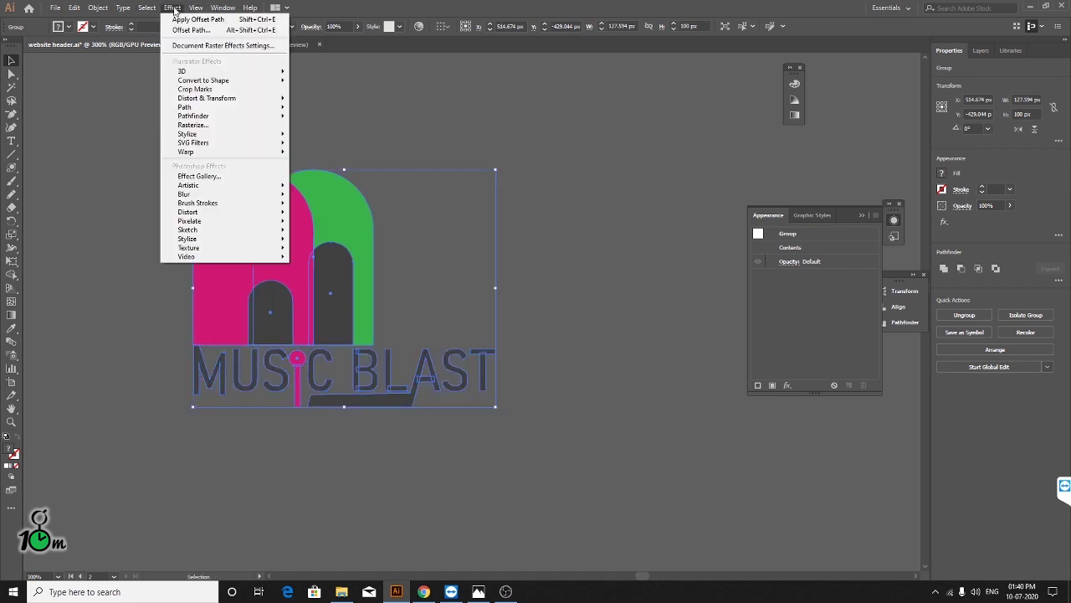
pyautogui.moveTo(185, 107)
pyautogui.click(350, 109)
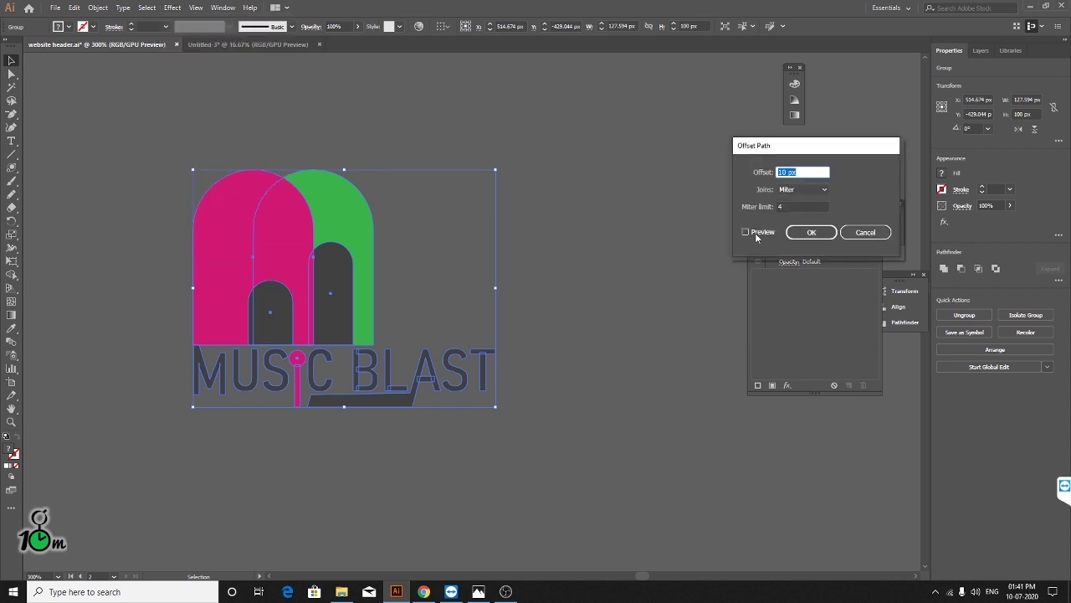
pyautogui.click(866, 232)
pyautogui.click(11, 62)
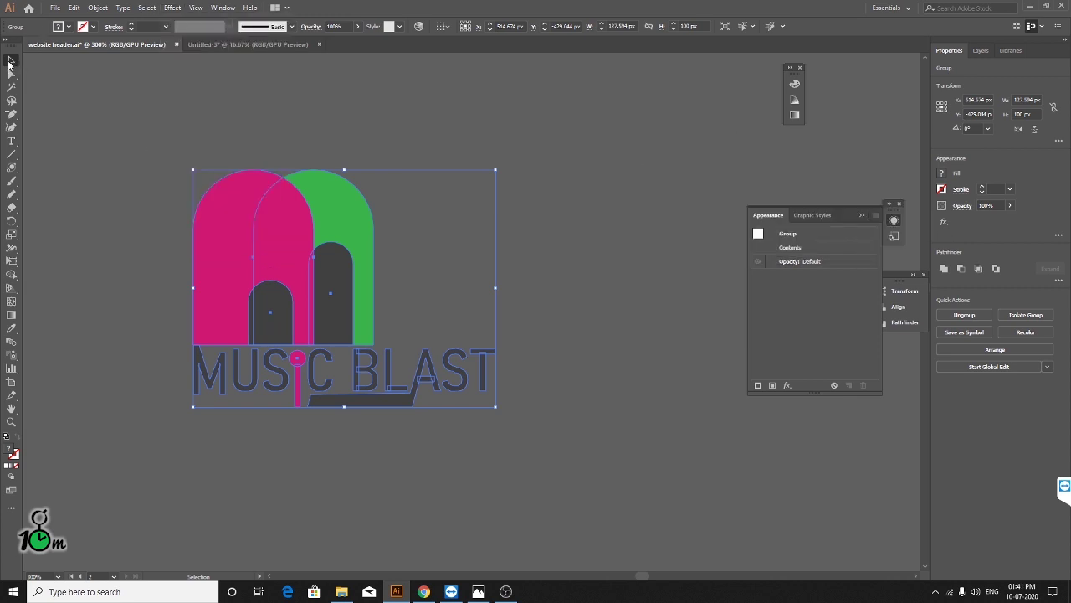
pyautogui.click(944, 269)
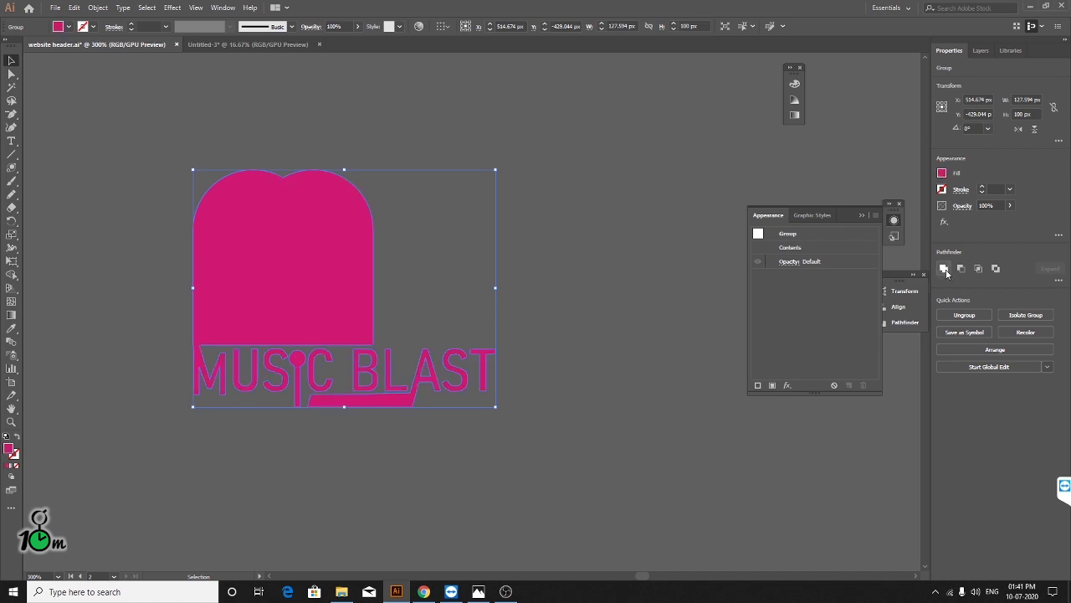
# - Redo the Unite on the logo and add a 10 px Offset Path effect
pyautogui.click(590, 246)
pyautogui.hotkey('ctrl', 'z')
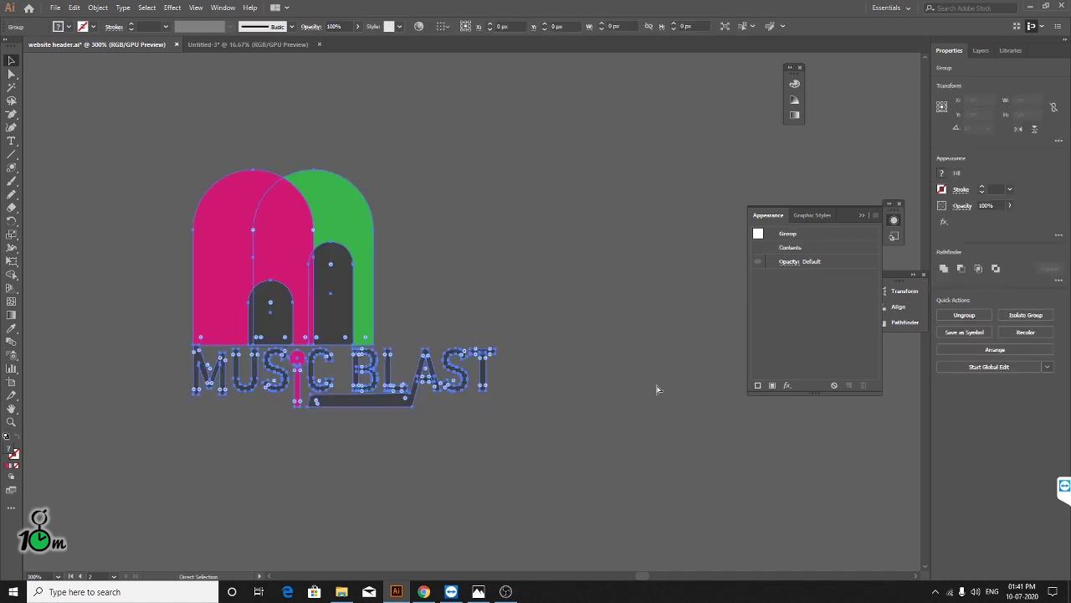
pyautogui.click(944, 269)
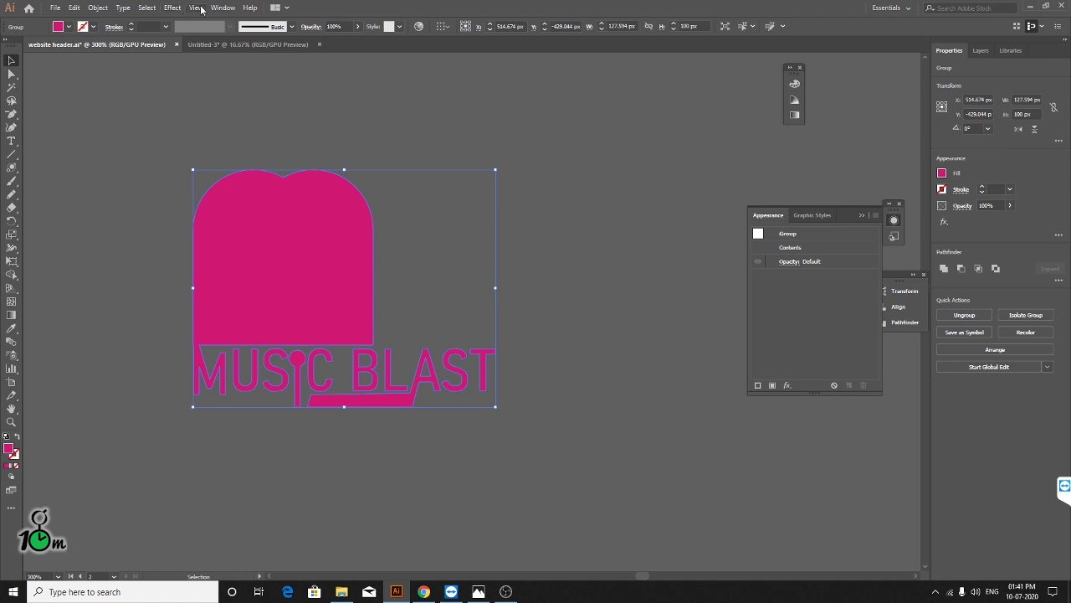
pyautogui.click(173, 9)
pyautogui.moveTo(185, 108)
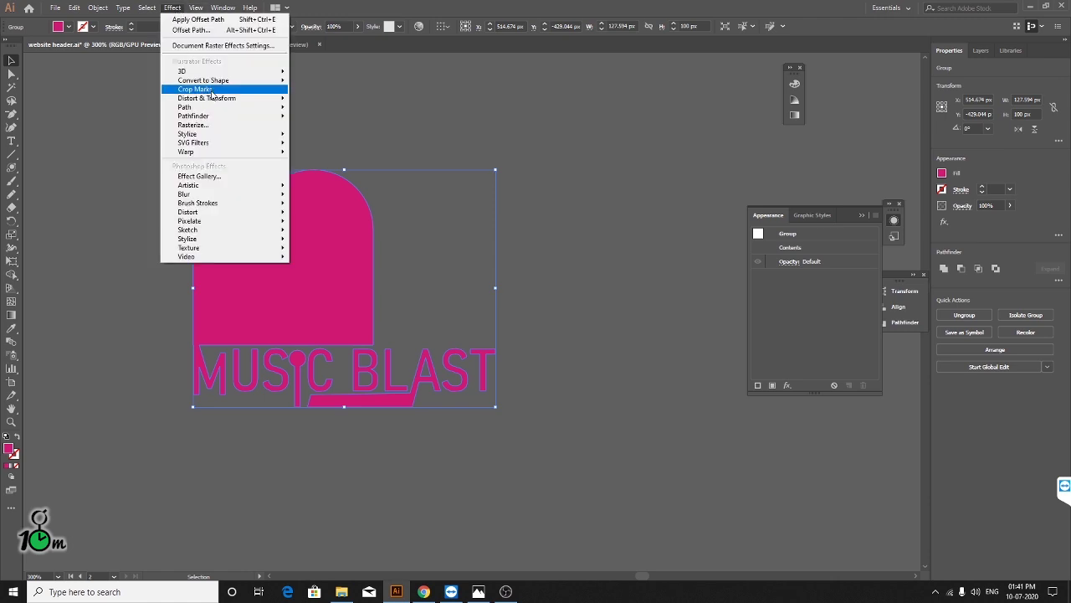
pyautogui.click(324, 109)
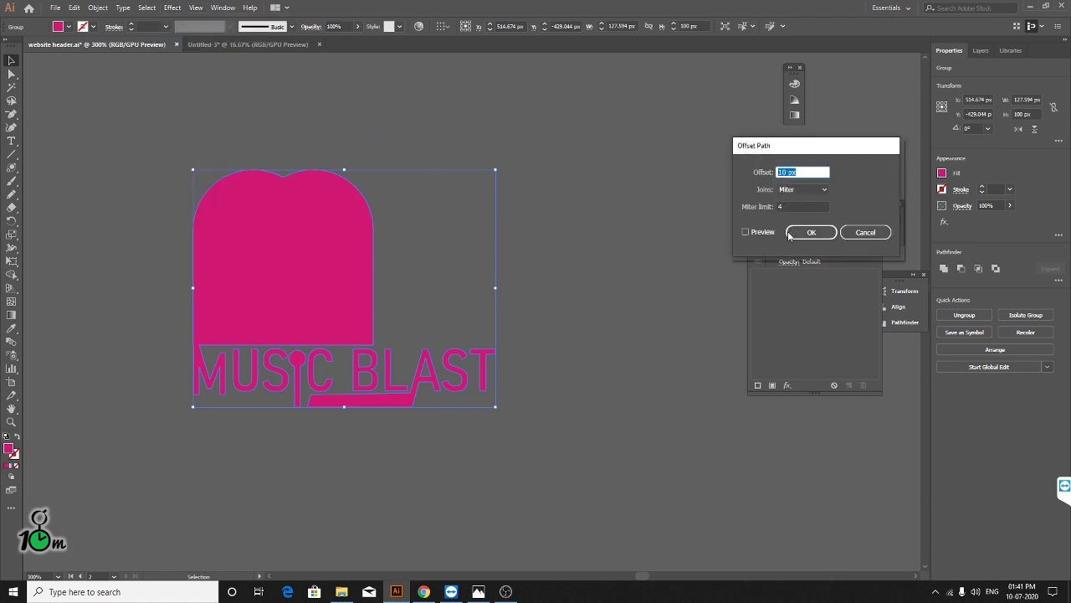
pyautogui.click(745, 232)
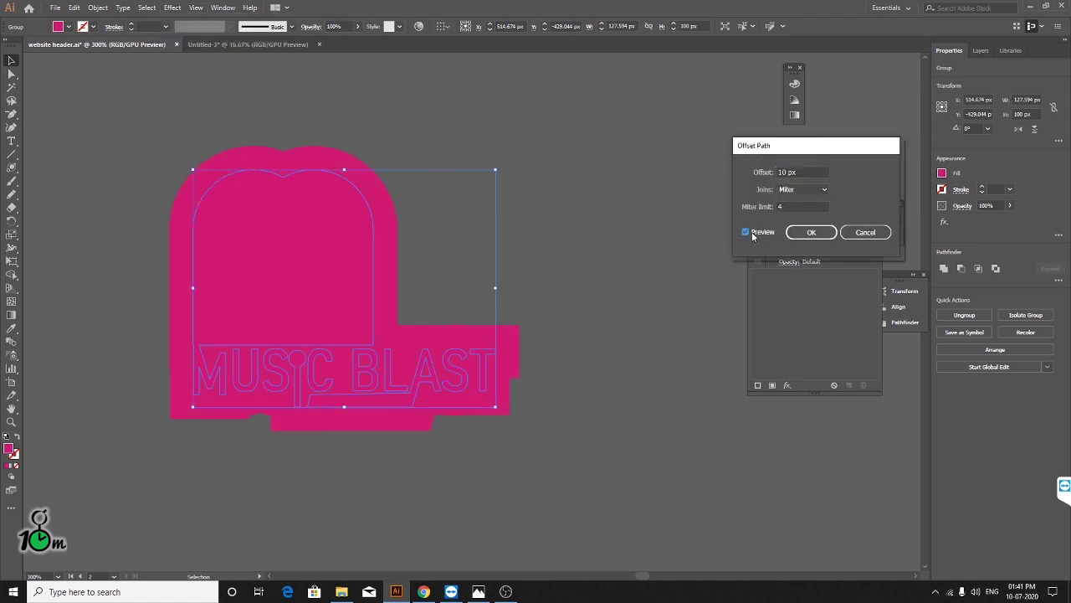
pyautogui.click(804, 234)
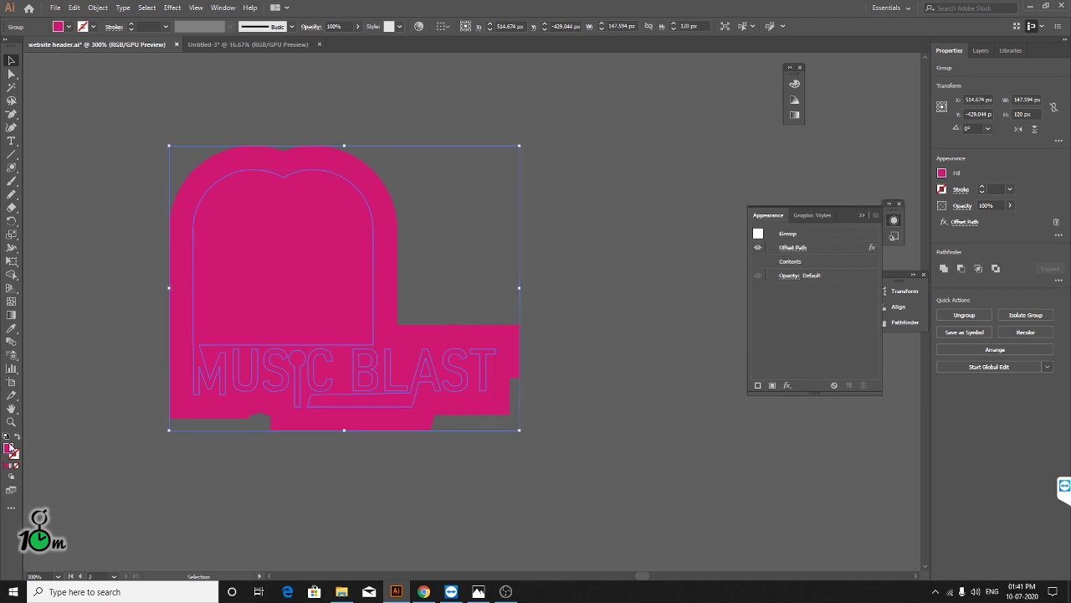
# - Fill the offset logo with black, then zoom out and reselect the logo group
pyautogui.doubleClick(10, 446)
pyautogui.click(459, 268)
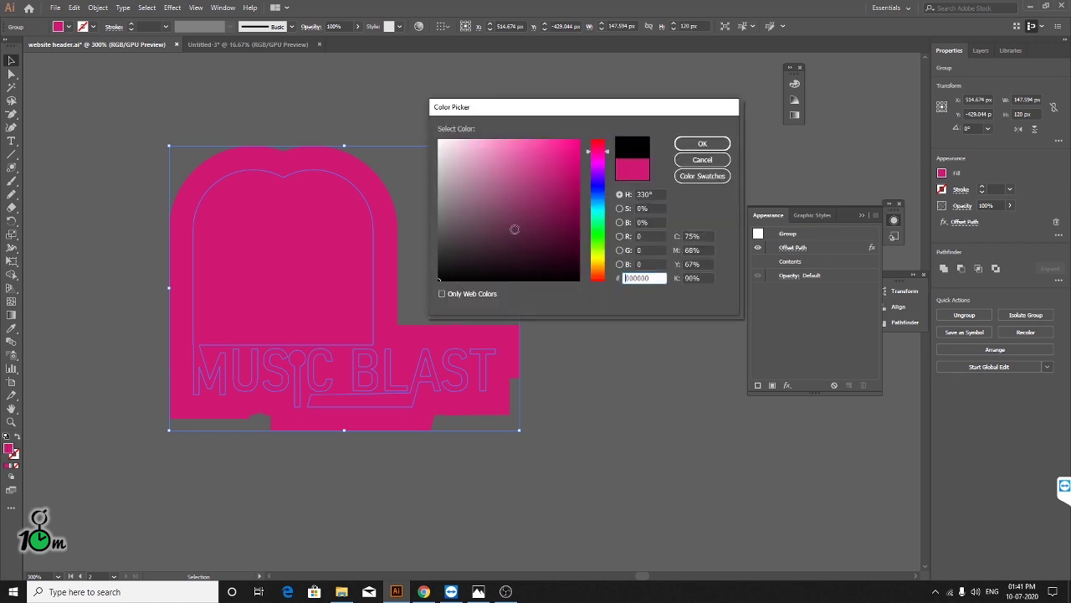
pyautogui.click(703, 143)
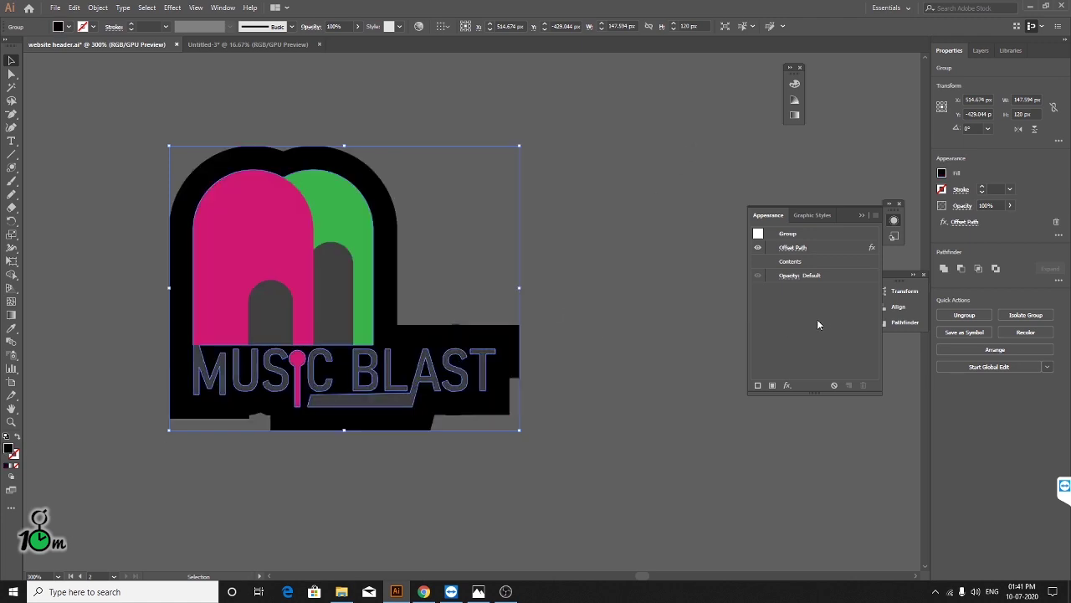
pyautogui.click(430, 206)
pyautogui.hotkey('ctrl', '-')
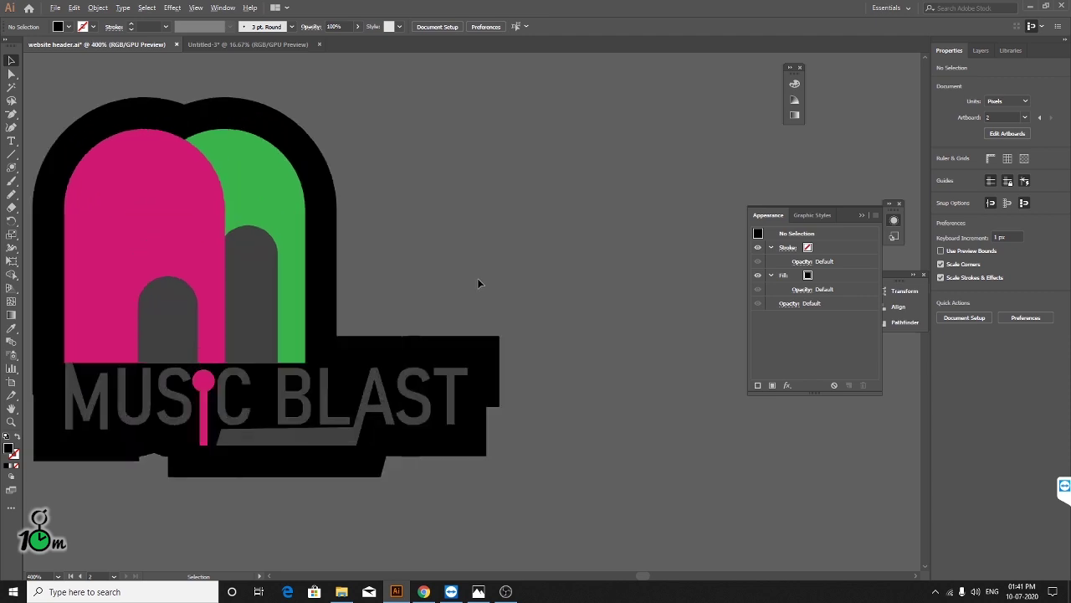
pyautogui.click(482, 363)
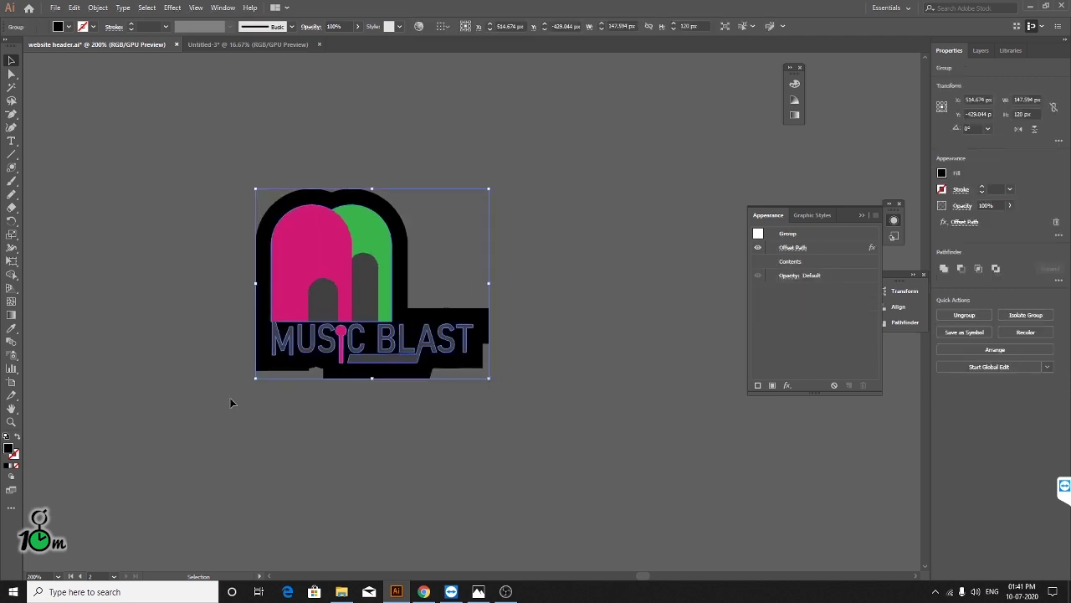
# - Change the logo backing's fill colour to white (FFFFFF)
pyautogui.doubleClick(9, 450)
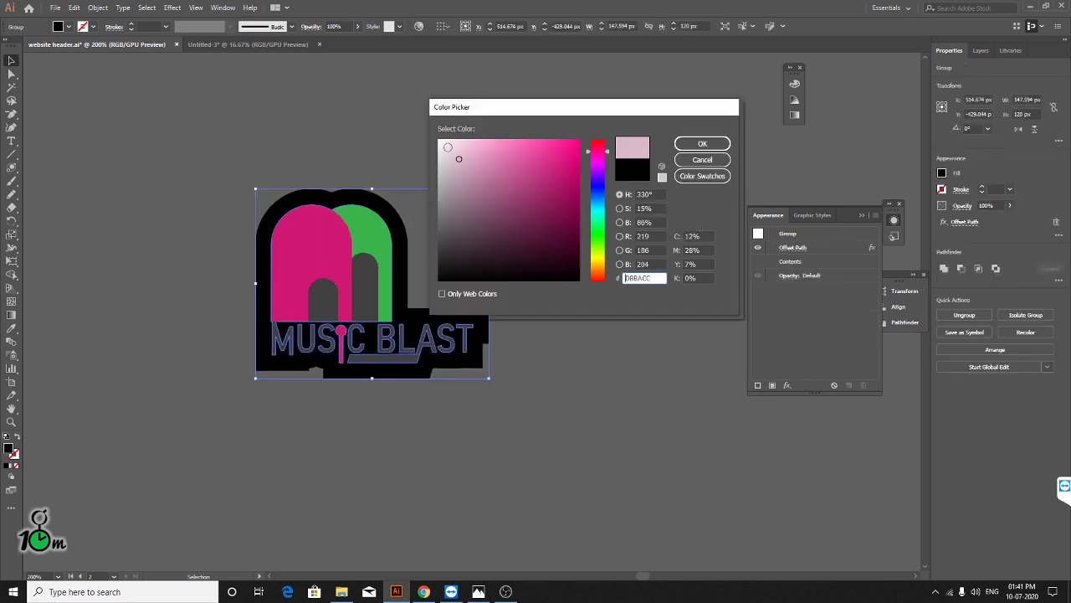
pyautogui.moveTo(456, 163); pyautogui.dragTo(439, 139)
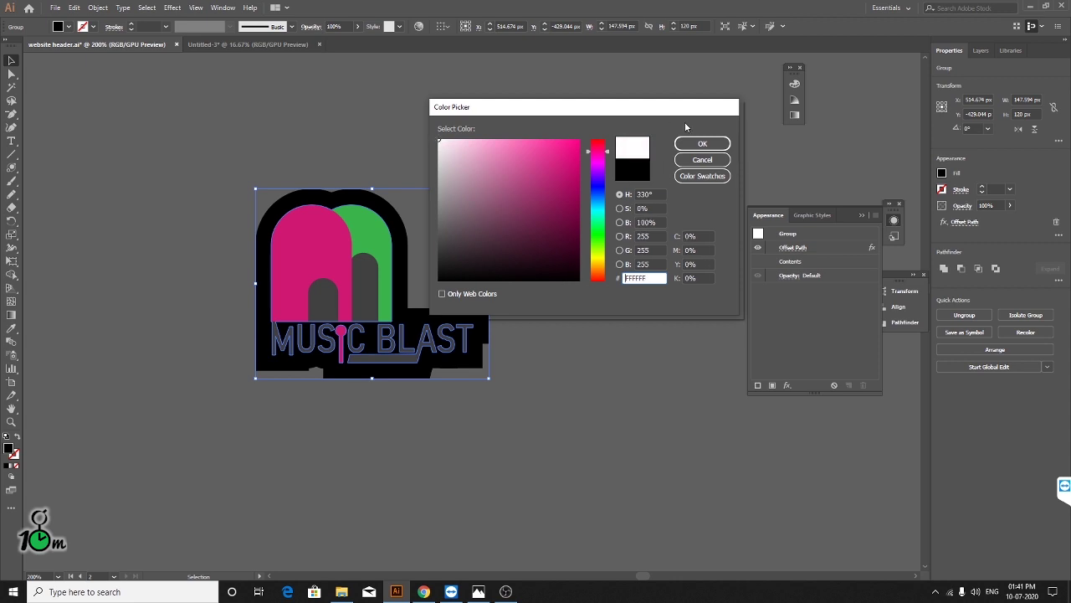
pyautogui.click(702, 144)
pyautogui.click(598, 200)
# - Inspect the white outline, then reselect the logo and reopen its 7 px Offset Path settings
pyautogui.keyDown('alt'); pyautogui.scroll(3, 449, 332); pyautogui.keyUp('alt')
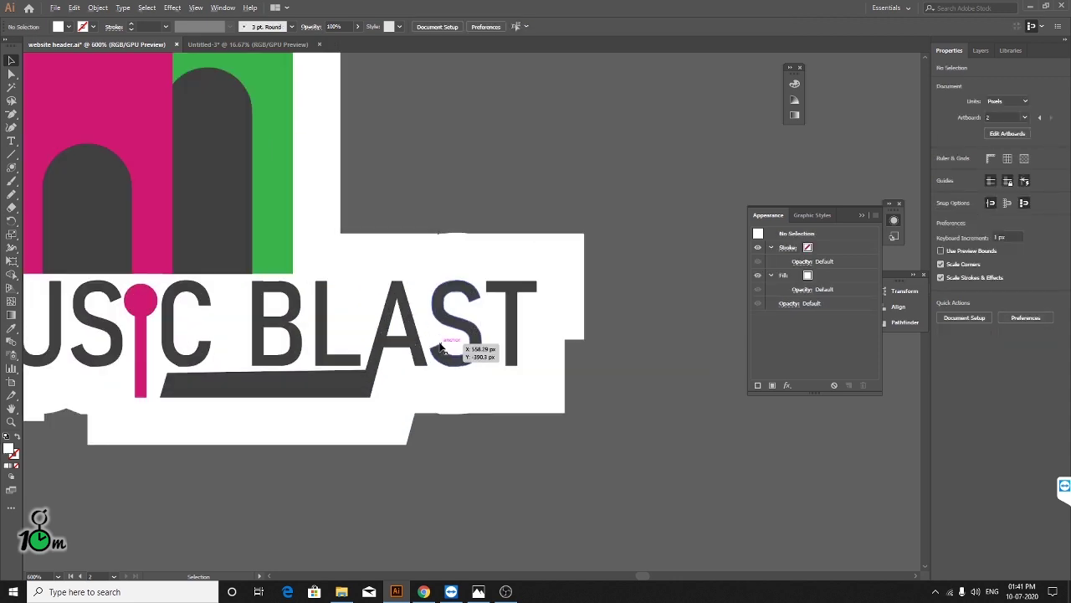
pyautogui.keyDown('alt'); pyautogui.scroll(-2, 449, 333); pyautogui.keyUp('alt')
pyautogui.keyDown('alt'); pyautogui.scroll(-1, 450, 333); pyautogui.keyUp('alt')
pyautogui.moveTo(262, 293); pyautogui.dragTo(419, 347)
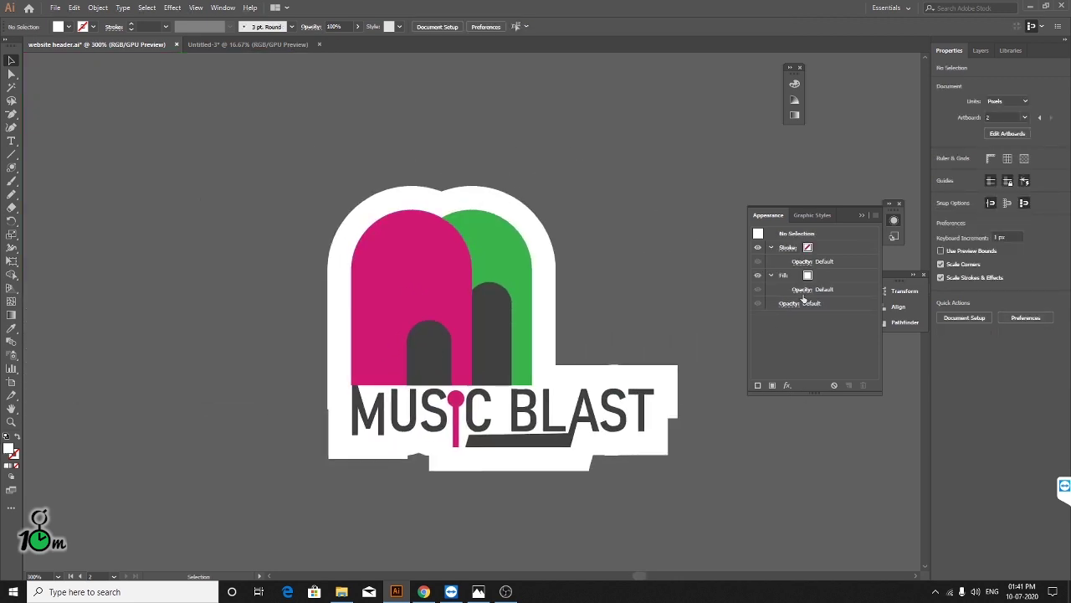
pyautogui.click(670, 373)
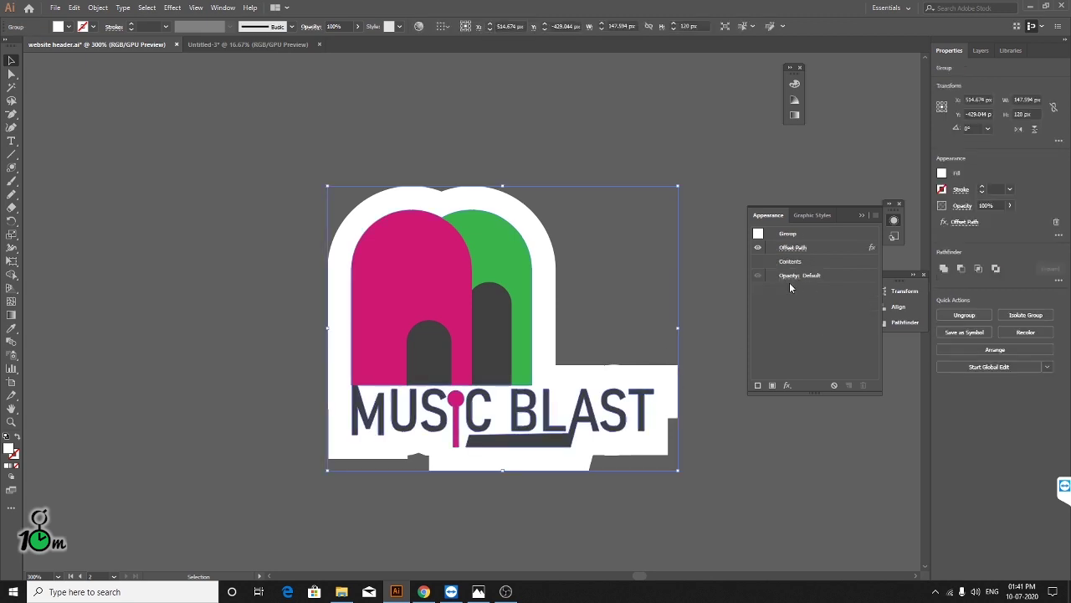
pyautogui.click(800, 248)
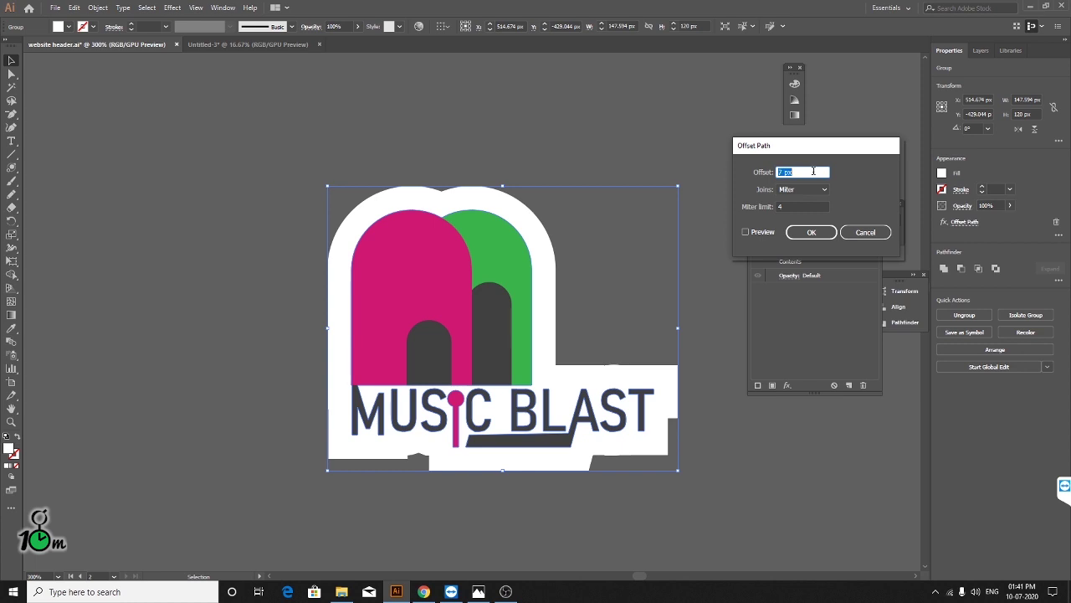
# - Preview the outline and reduce the offset from 7 px to 6 px with Miter joins
pyautogui.click(772, 233)
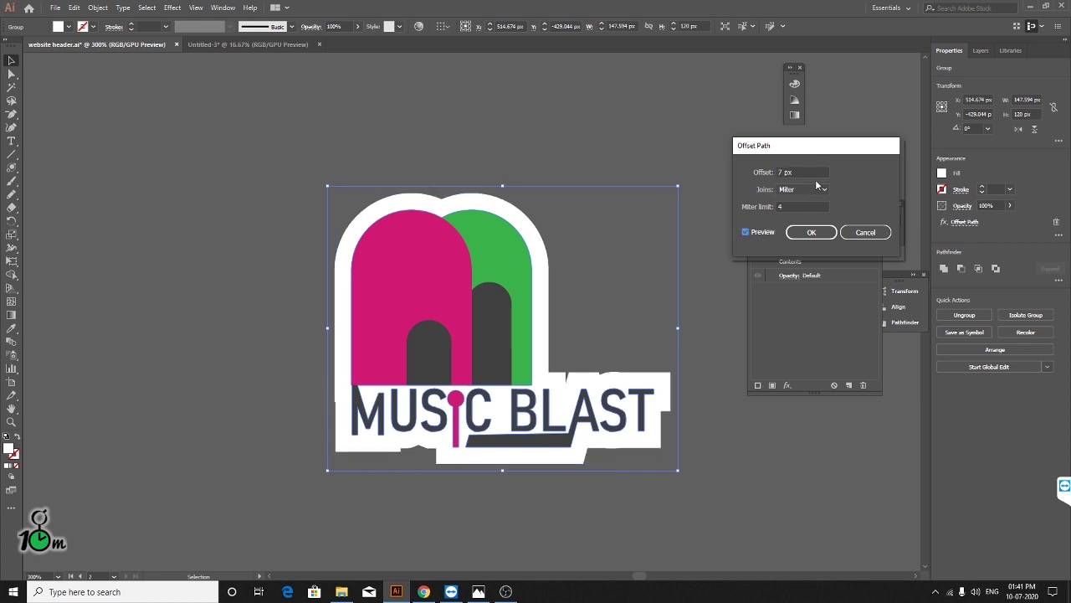
pyautogui.click(817, 189)
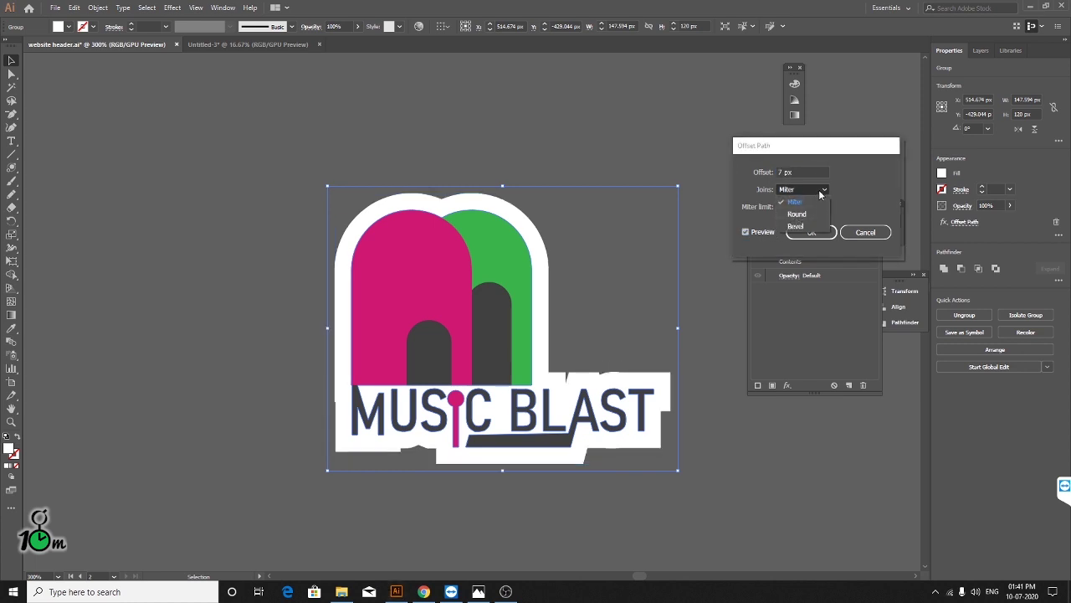
pyautogui.click(795, 202)
pyautogui.click(814, 172)
pyautogui.press('Down')
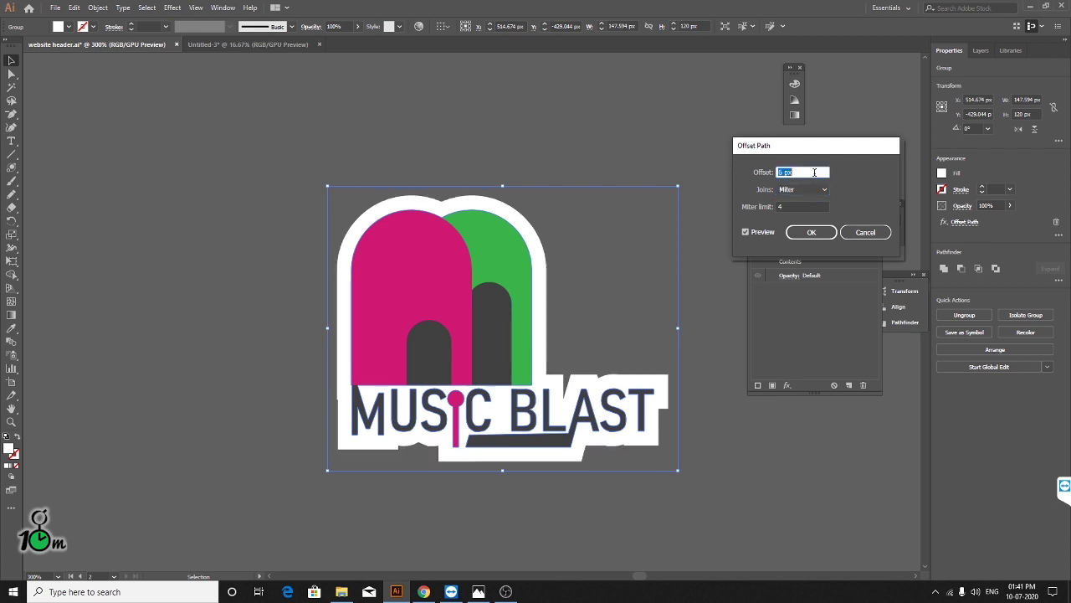
# - Toggle the miter limit between 1 and 2 to compare corner shapes
pyautogui.click(797, 206)
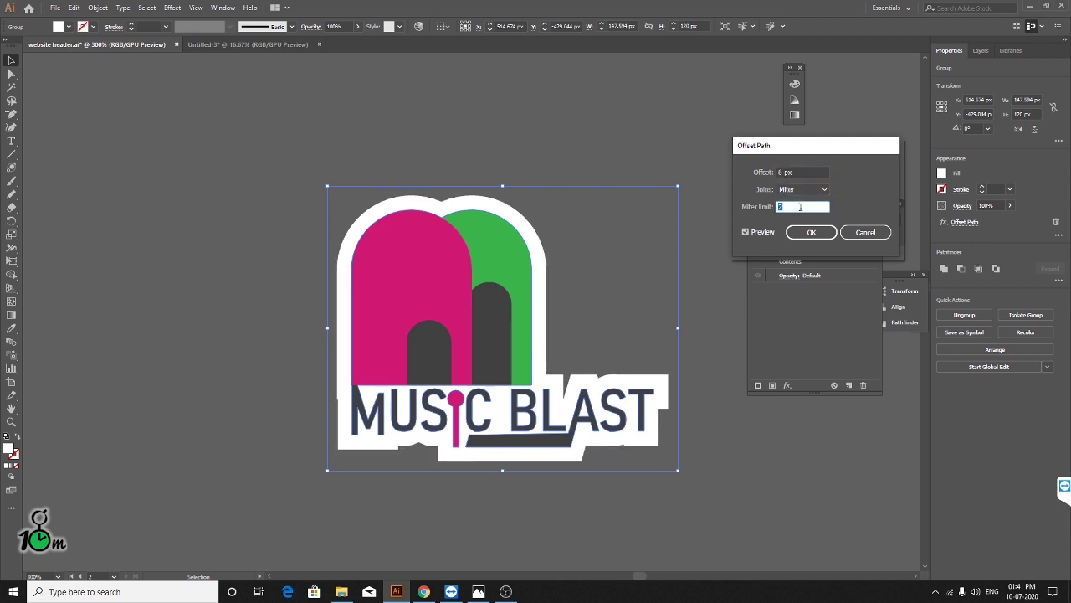
pyautogui.press('Down')
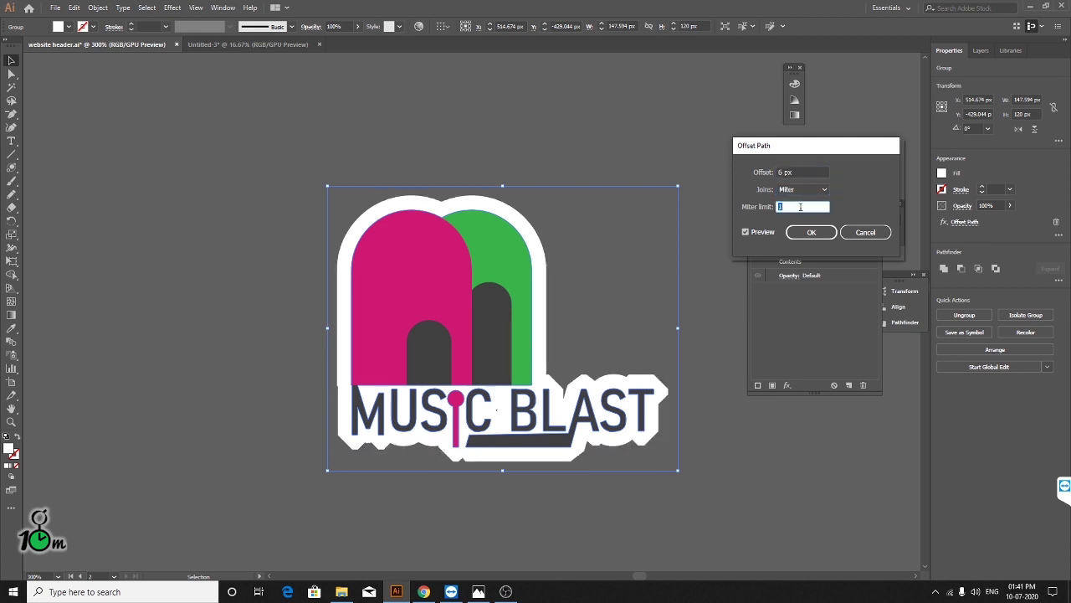
pyautogui.press('Up')
pyautogui.press('Down')
pyautogui.press('Up')
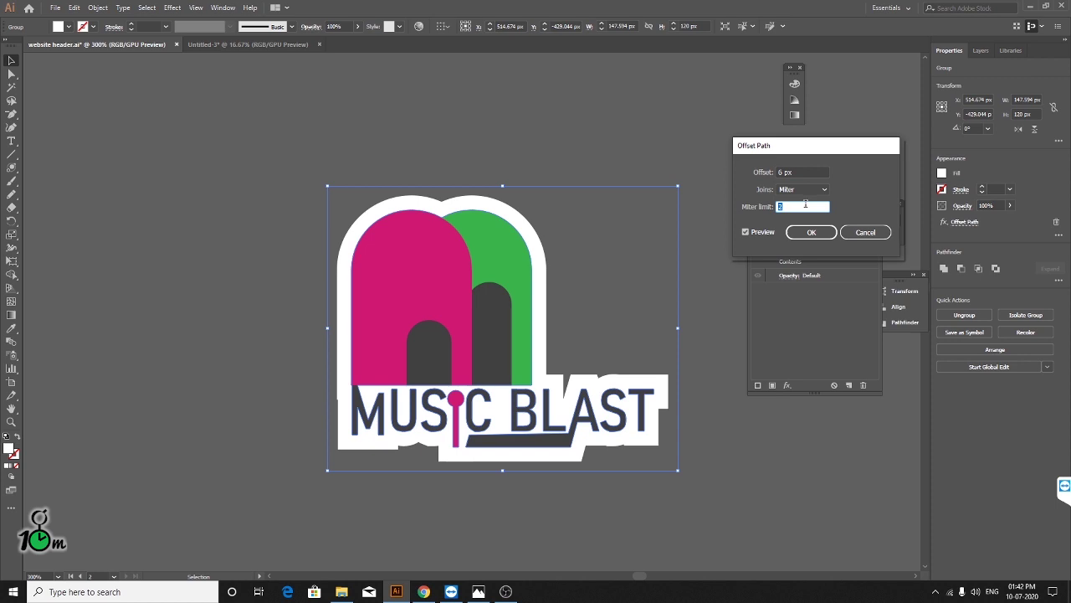
pyautogui.press('Down')
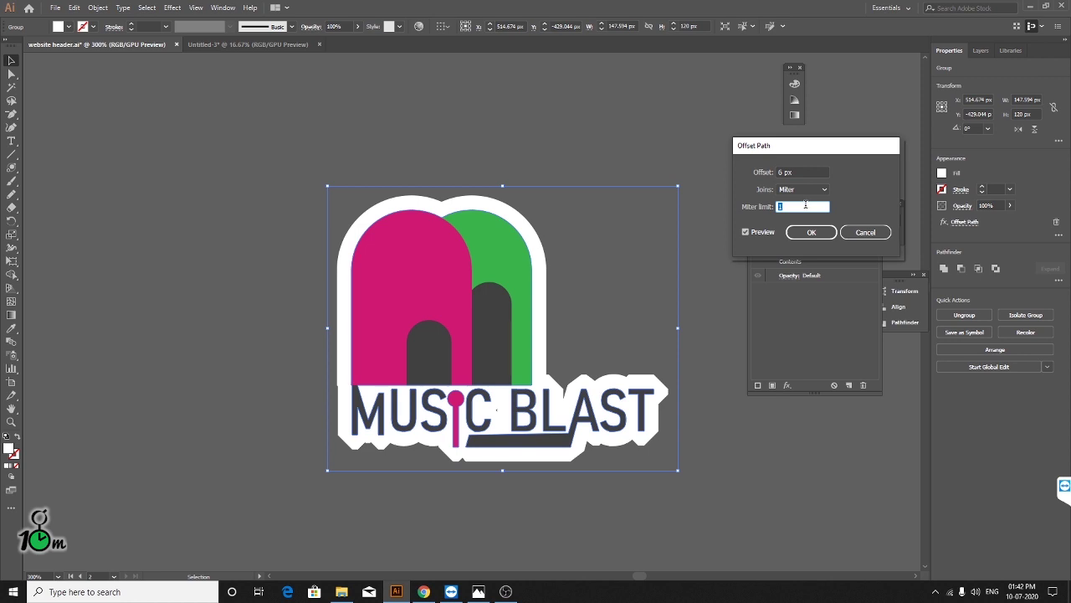
pyautogui.press('Up')
pyautogui.press('Up')
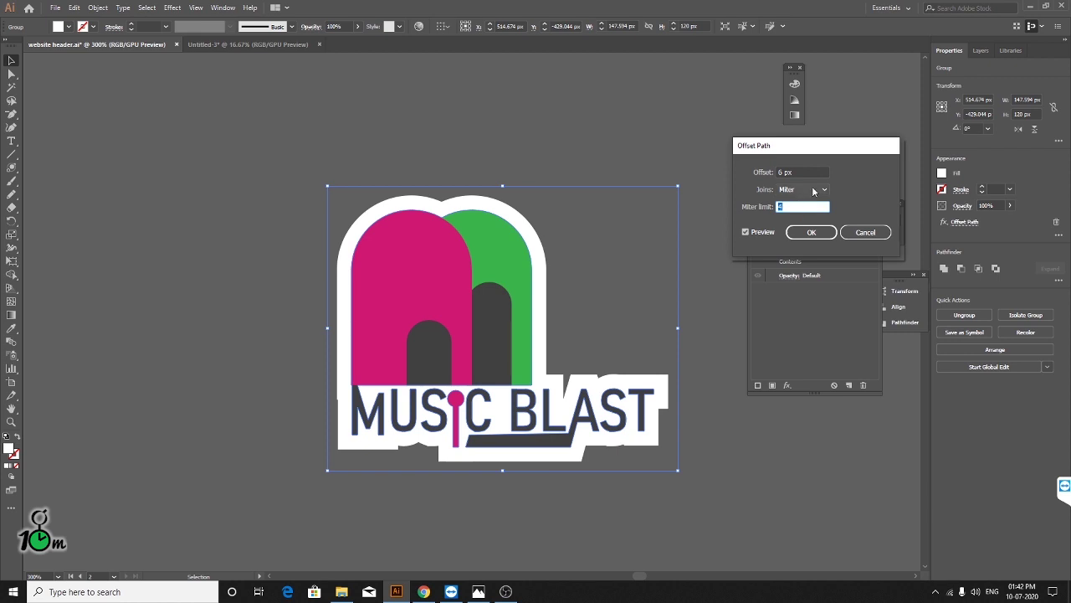
# - Try Bevel joins, return to Miter, and apply the 6 px offset
pyautogui.click(803, 189)
pyautogui.click(802, 226)
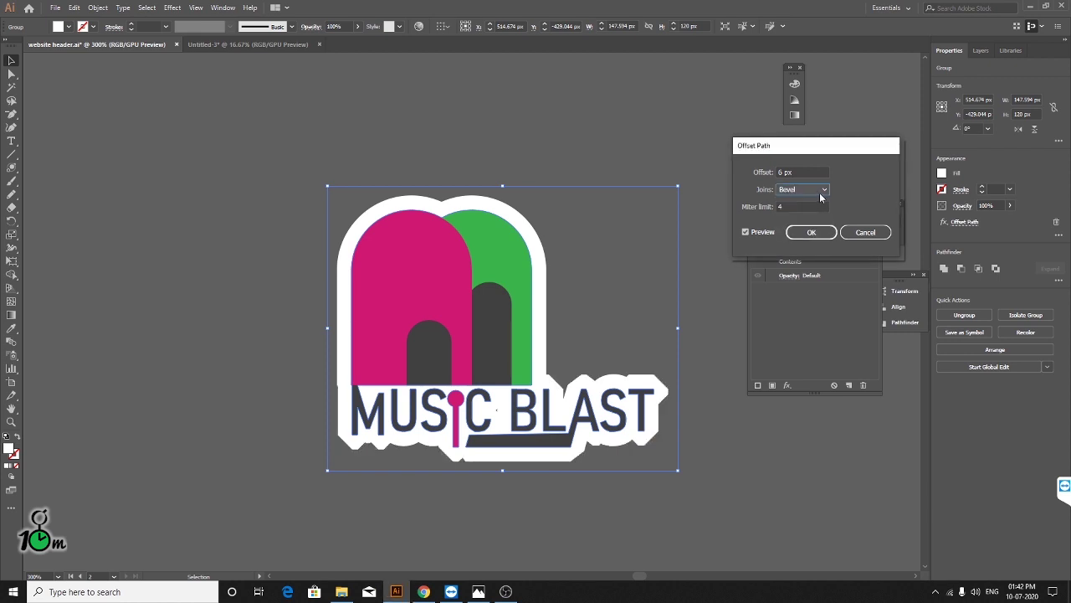
pyautogui.click(821, 189)
pyautogui.click(805, 202)
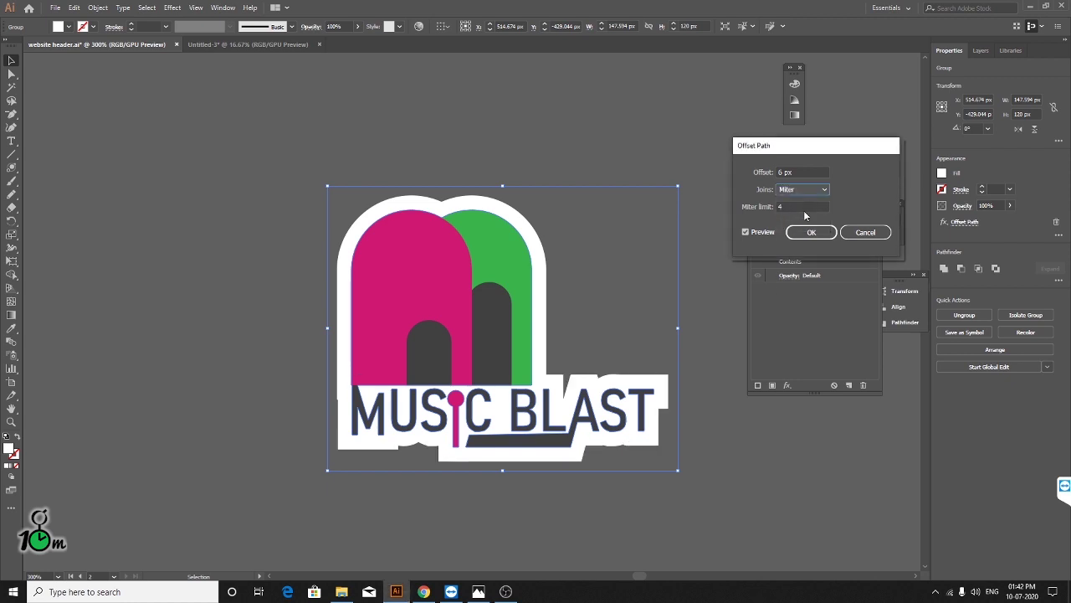
pyautogui.press('Tab')
pyautogui.click(812, 234)
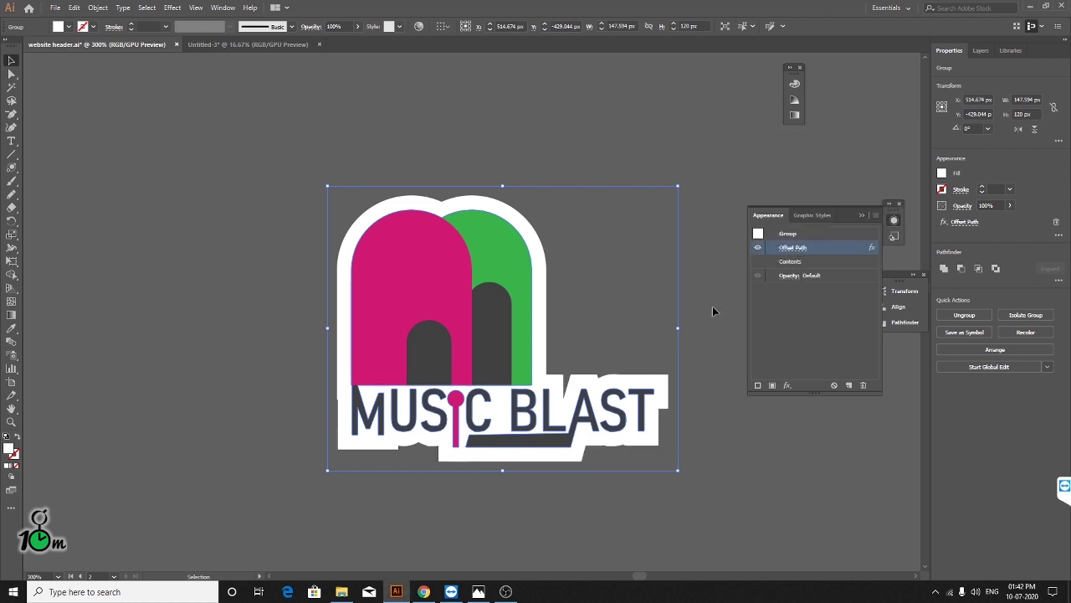
# - Reselect the whole logo group and pan so the entire logo is visible
pyautogui.click(725, 279)
pyautogui.scroll(3, 685, 385)
pyautogui.scroll(-3, 684, 386)
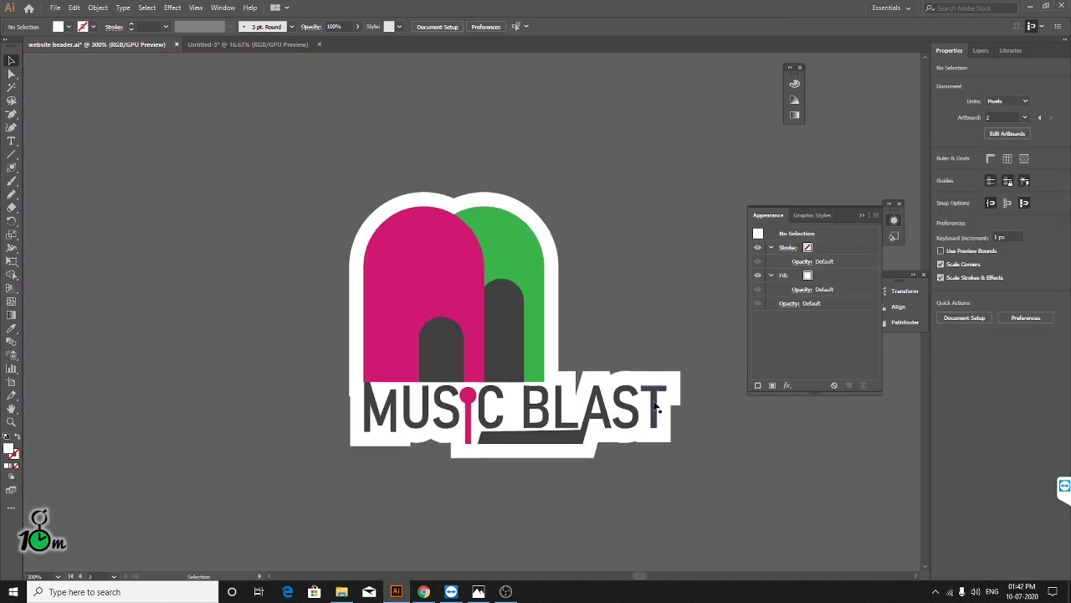
pyautogui.click(685, 383)
pyautogui.click(698, 402)
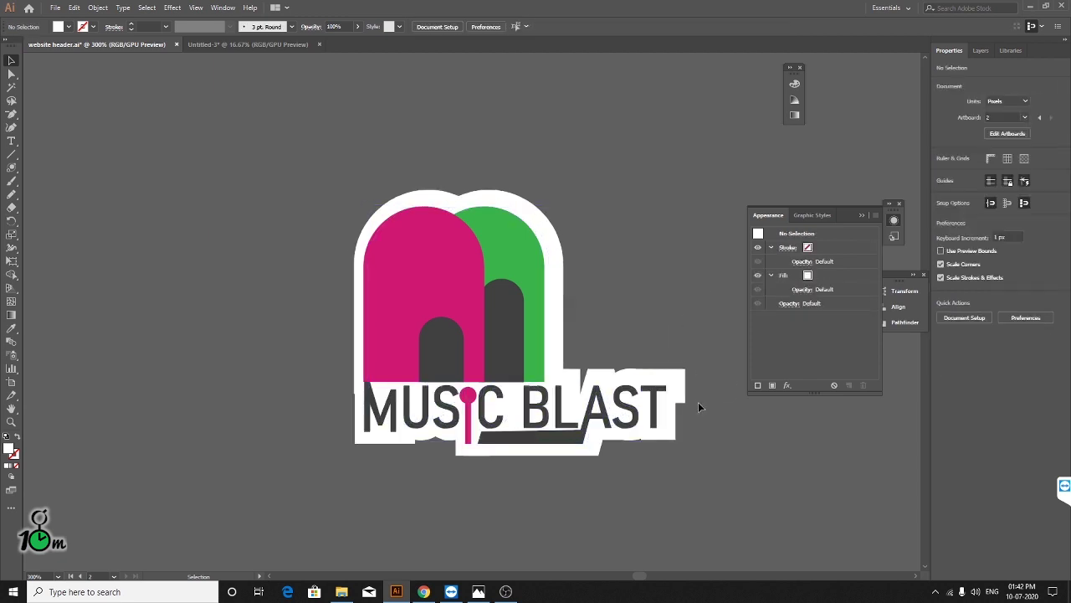
pyautogui.click(682, 400)
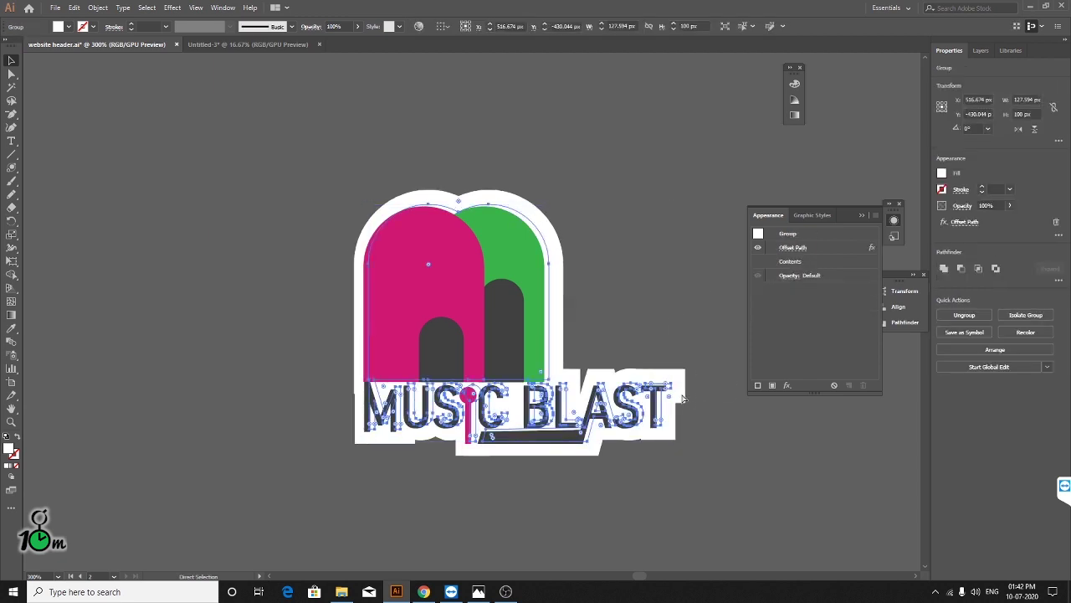
pyautogui.click(797, 456)
pyautogui.keyDown('alt'); pyautogui.scroll(1, 479, 257); pyautogui.keyUp('alt')
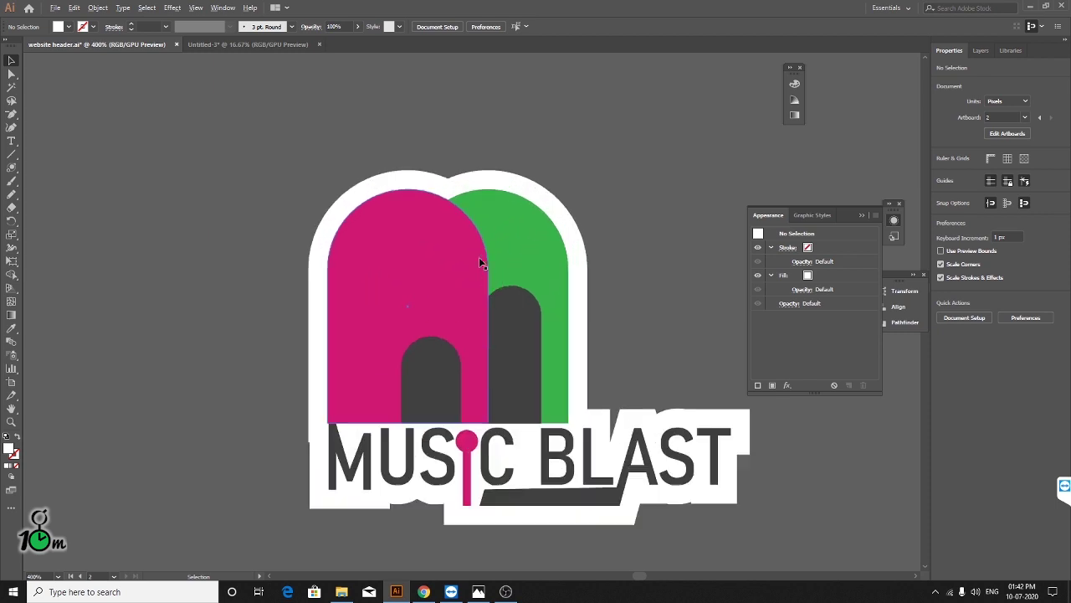
pyautogui.scroll(-1, 824, 572)
pyautogui.click(727, 480)
pyautogui.keyDown('alt'); pyautogui.scroll(-1, 584, 366); pyautogui.keyUp('alt')
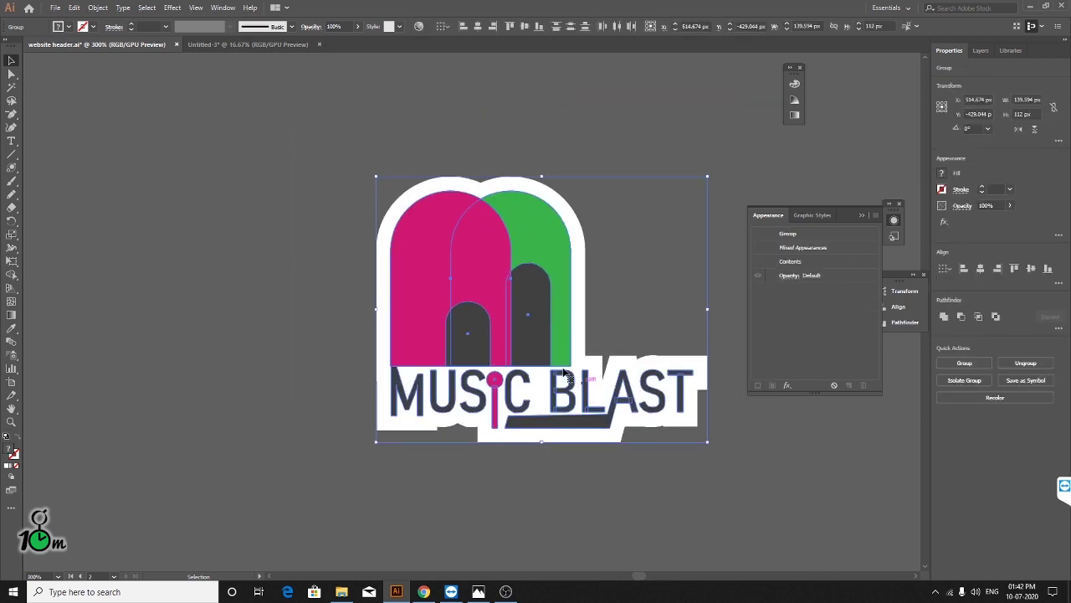
pyautogui.moveTo(583, 366); pyautogui.dragTo(392, 498)
# - Select the logo group and drag it up and to the right
pyautogui.keyDown('alt'); pyautogui.scroll(-1, 485, 416); pyautogui.keyUp('alt')
pyautogui.scroll(-2, 581, 350)
pyautogui.hscroll(1, 581, 350)
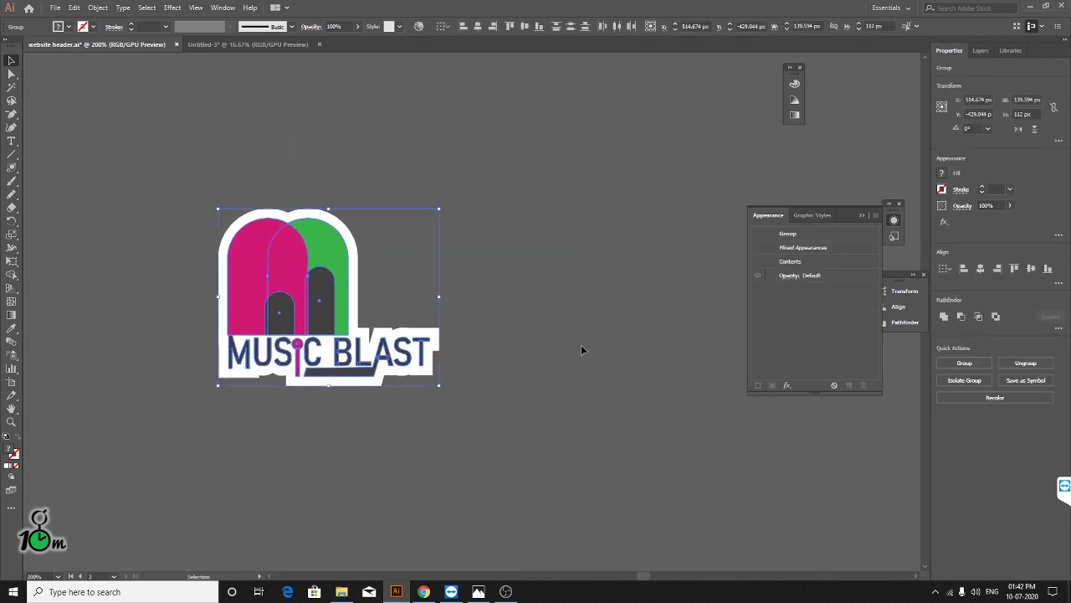
pyautogui.click(586, 369)
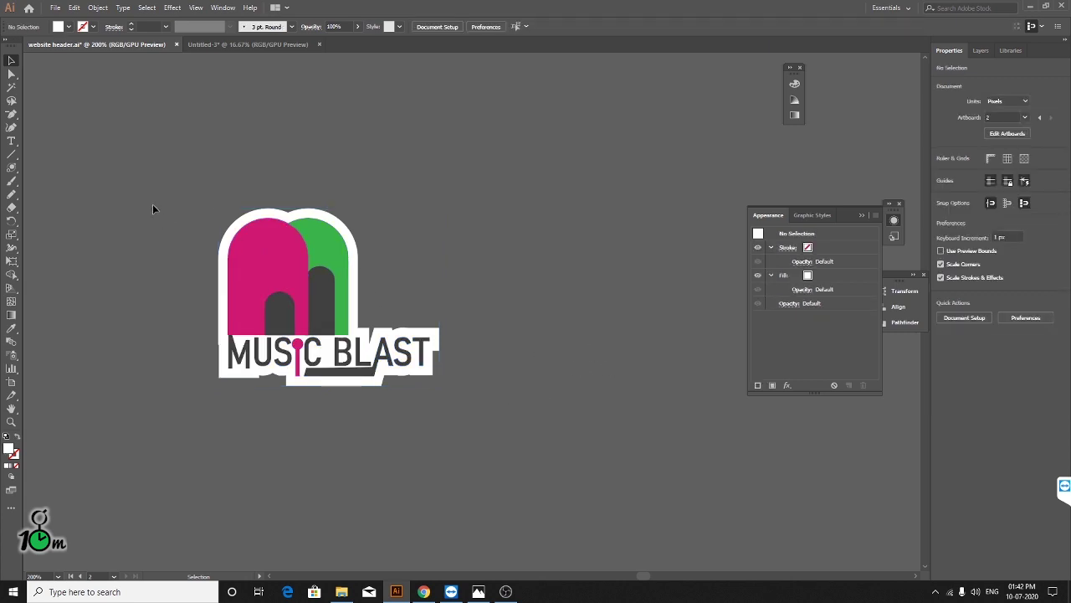
pyautogui.moveTo(153, 207); pyautogui.dragTo(510, 390)
pyautogui.keyDown('alt'); pyautogui.scroll(2, 369, 326); pyautogui.keyUp('alt')
pyautogui.keyDown('alt'); pyautogui.scroll(-1, 369, 327); pyautogui.keyUp('alt')
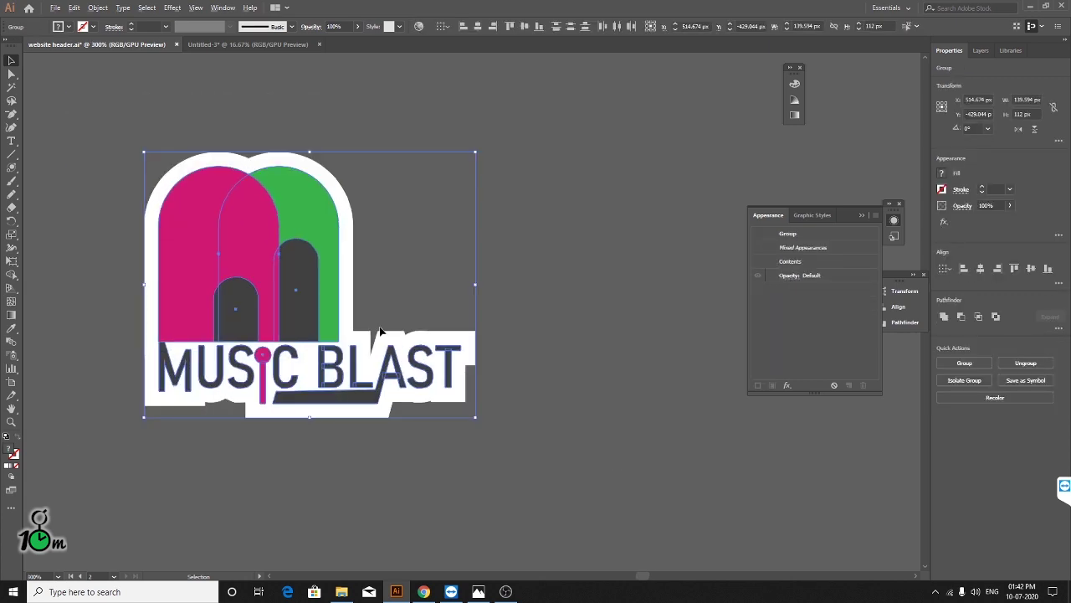
pyautogui.keyDown('alt'); pyautogui.scroll(-2, 369, 327); pyautogui.keyUp('alt')
pyautogui.click(659, 484)
pyautogui.click(385, 343)
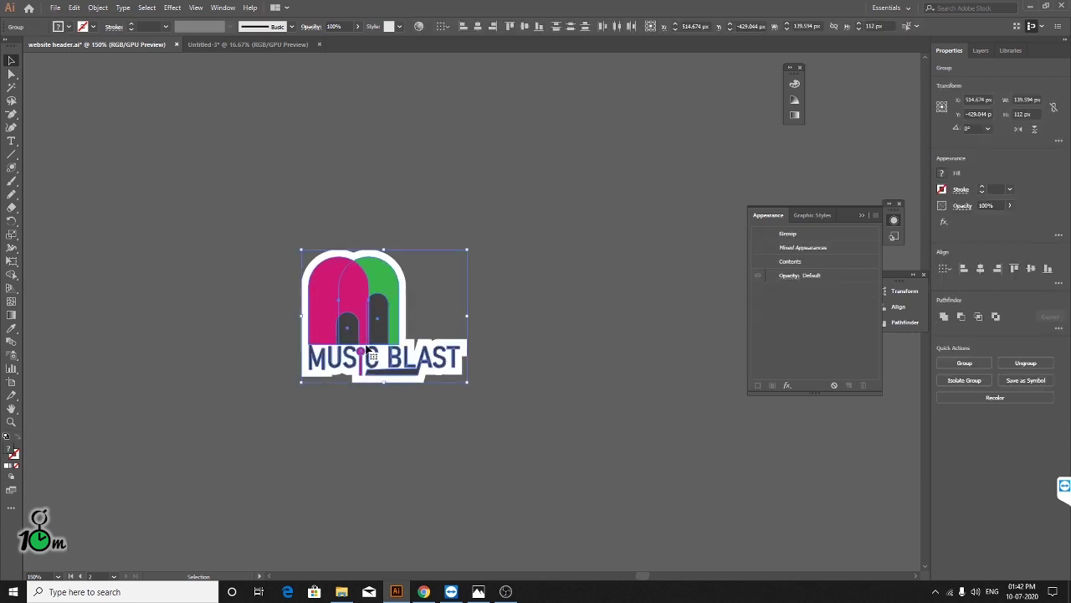
pyautogui.moveTo(299, 378); pyautogui.dragTo(535, 236)
pyautogui.click(608, 453)
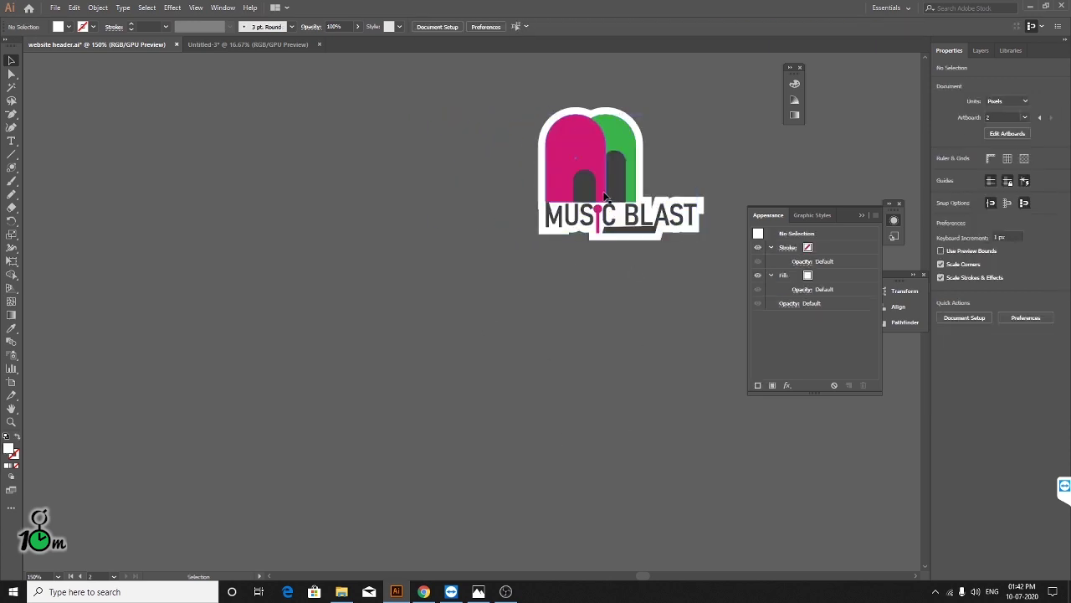
# - Alt-drag a duplicate of the logo to the lower left, undoing one extra copy
pyautogui.keyDown('alt'); pyautogui.moveTo(610, 186); pyautogui.dragTo(332, 365); pyautogui.keyUp('alt')
pyautogui.click(521, 413)
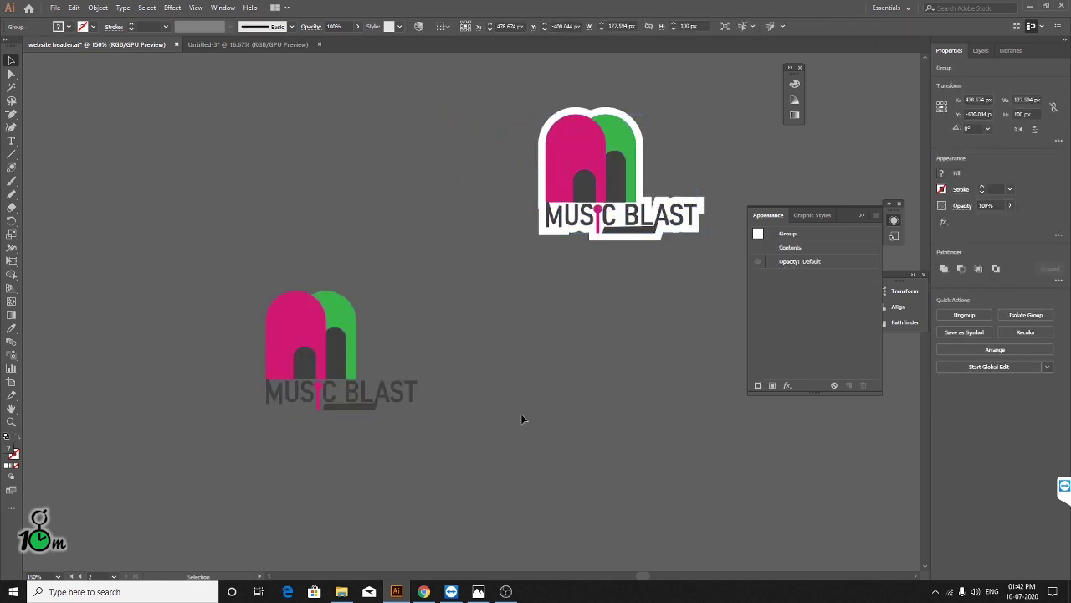
pyautogui.keyDown('alt'); pyautogui.scroll(2, 285, 335); pyautogui.keyUp('alt')
pyautogui.keyDown('alt'); pyautogui.scroll(-1, 401, 374); pyautogui.keyUp('alt')
pyautogui.keyDown('ctrl'); pyautogui.click(401, 378); pyautogui.keyUp('ctrl')
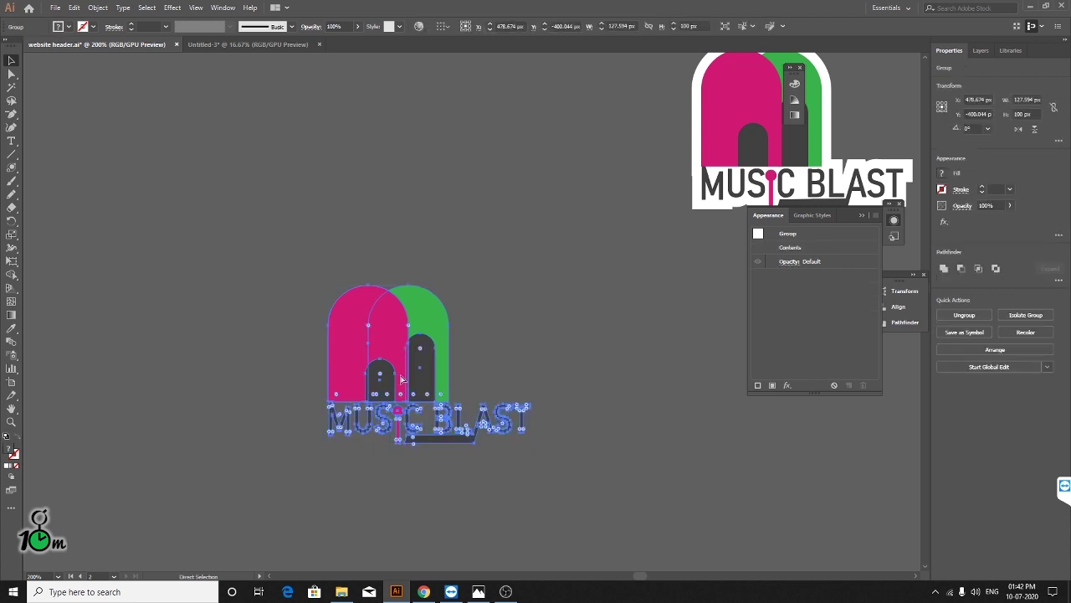
pyautogui.keyDown('alt'); pyautogui.moveTo(401, 379); pyautogui.dragTo(445, 324); pyautogui.keyUp('alt')
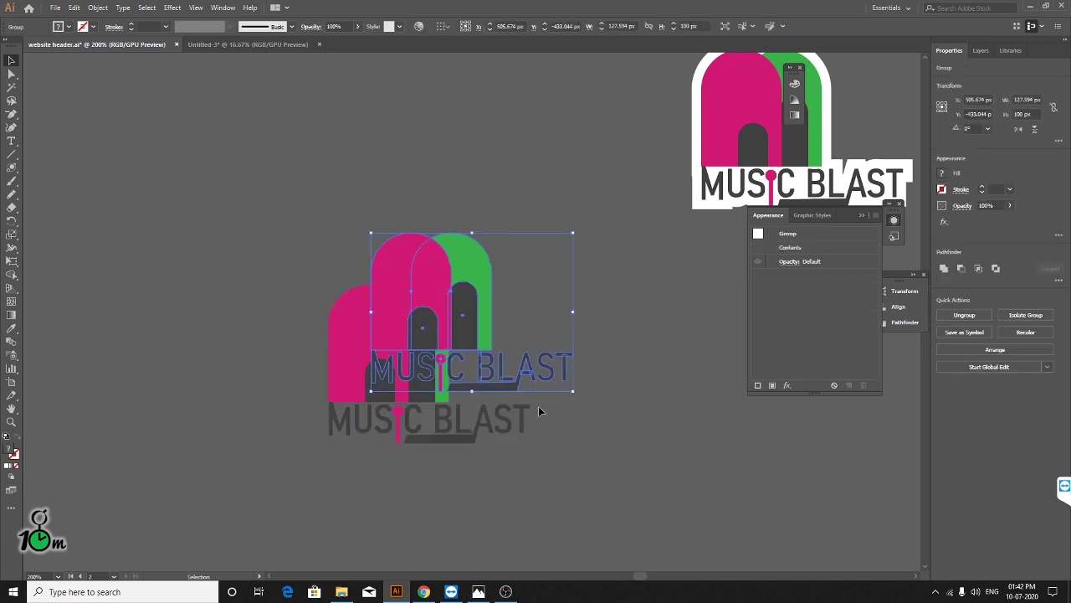
pyautogui.hotkey('ctrl', 'z')
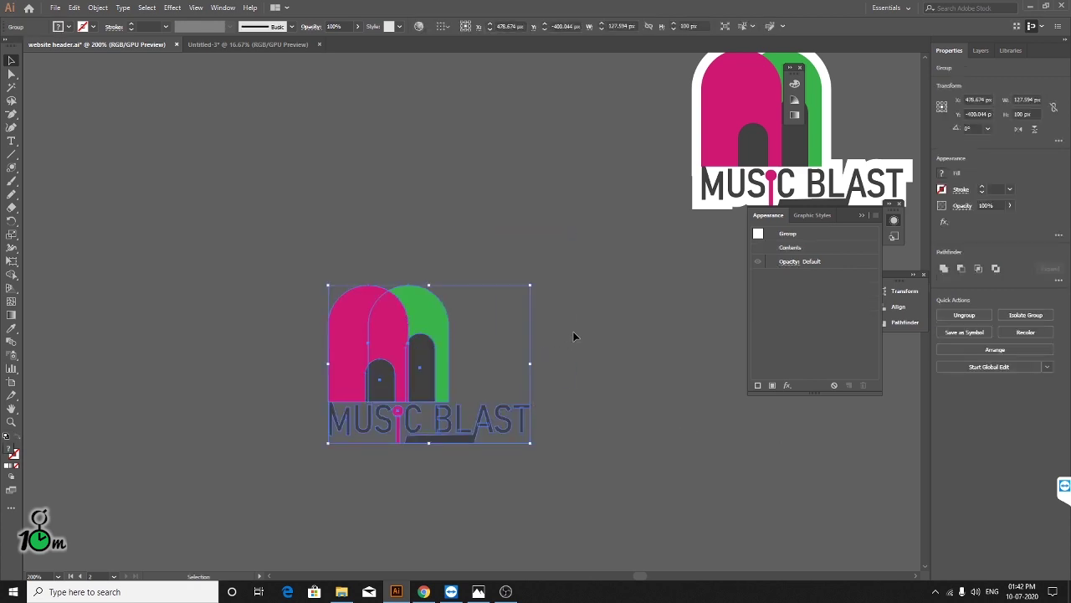
# - Select the lower copy as a group and Unite its shapes into one magenta shape
pyautogui.click(572, 331)
pyautogui.click(391, 340)
pyautogui.click(944, 268)
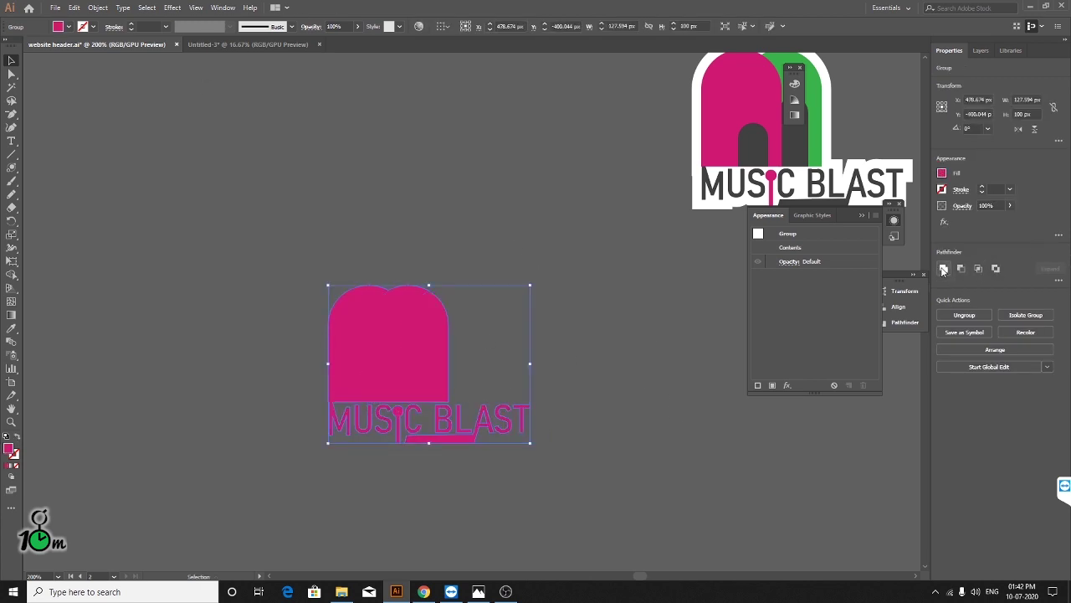
pyautogui.click(172, 8)
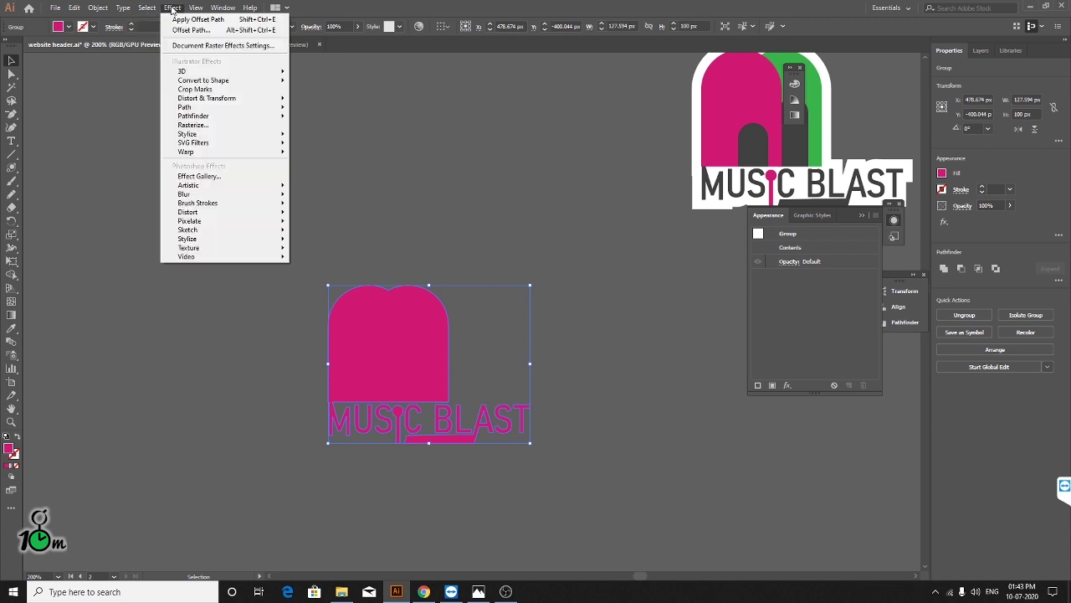
pyautogui.moveTo(185, 107)
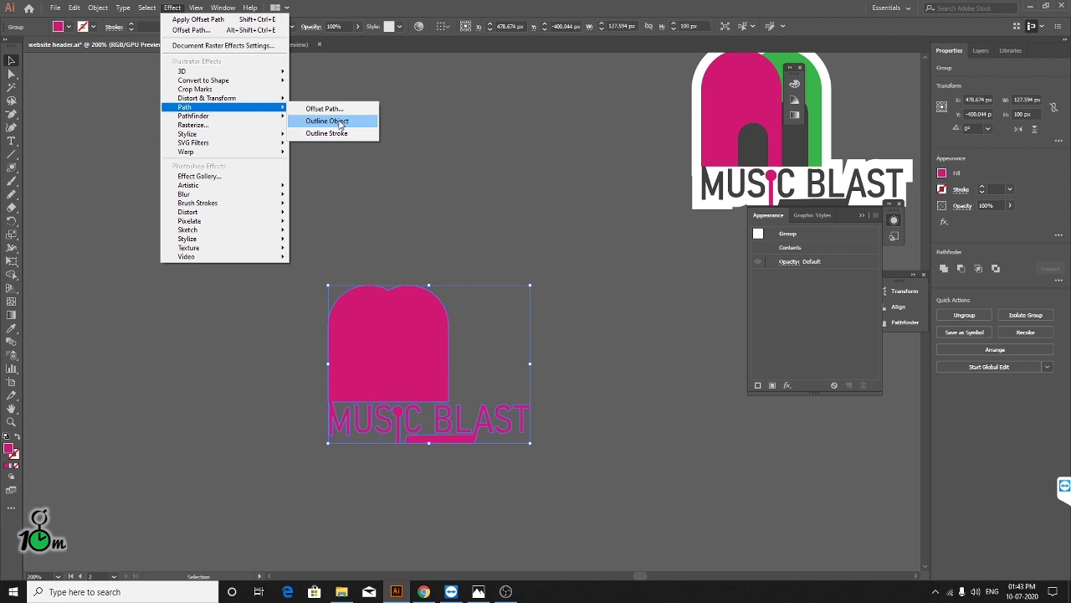
# - Apply Outline Object to the merged copy and set its fill to None
pyautogui.click(339, 122)
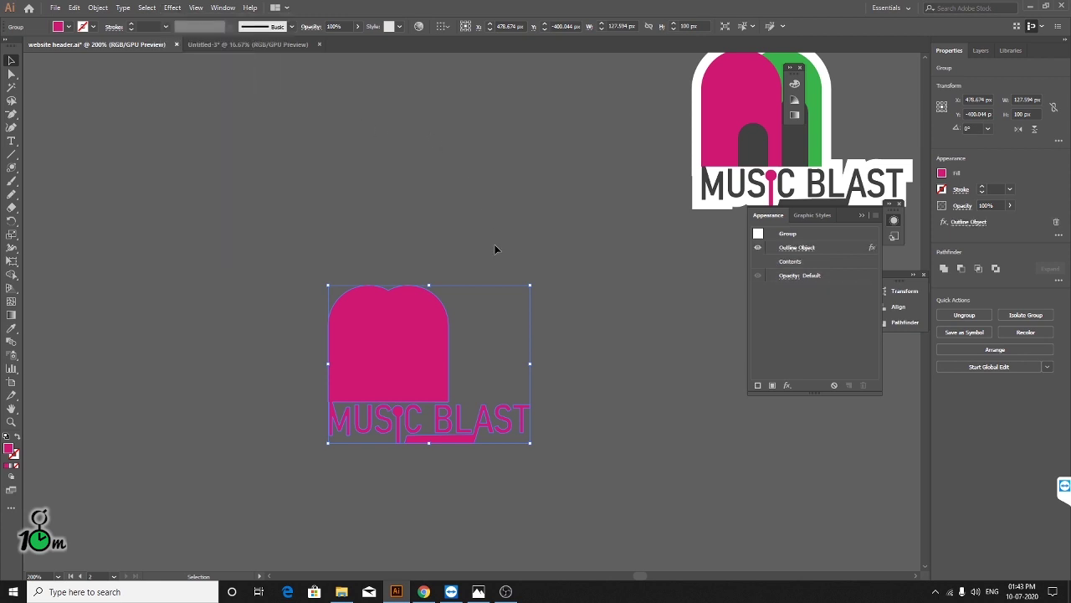
pyautogui.click(943, 173)
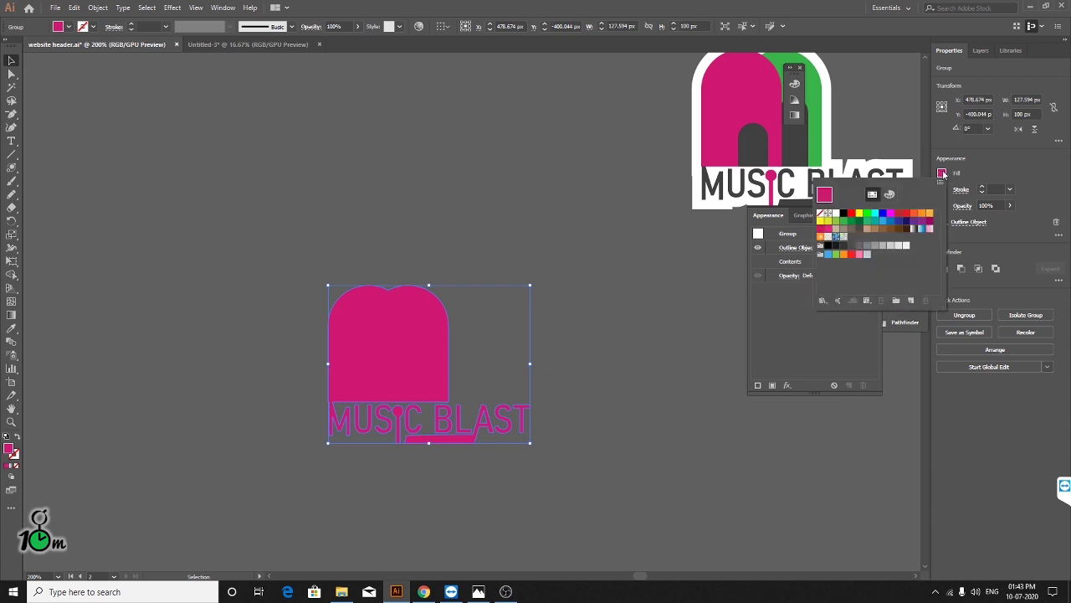
pyautogui.click(821, 214)
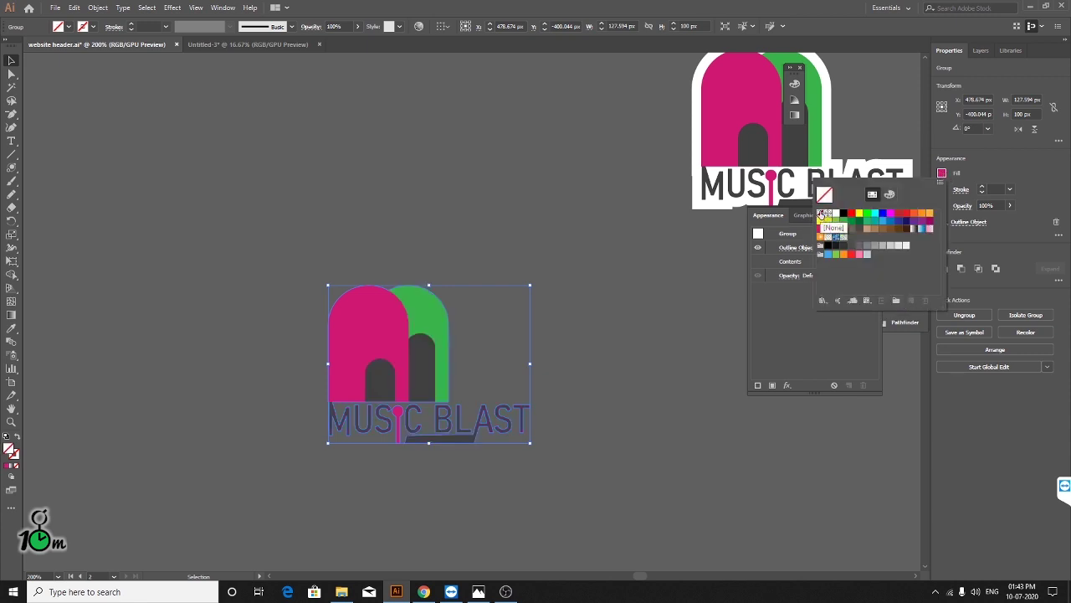
# - Move the coloured logo off the outlined copy and select the copy left behind
pyautogui.click(627, 359)
pyautogui.click(485, 461)
pyautogui.scroll(4, 468, 399)
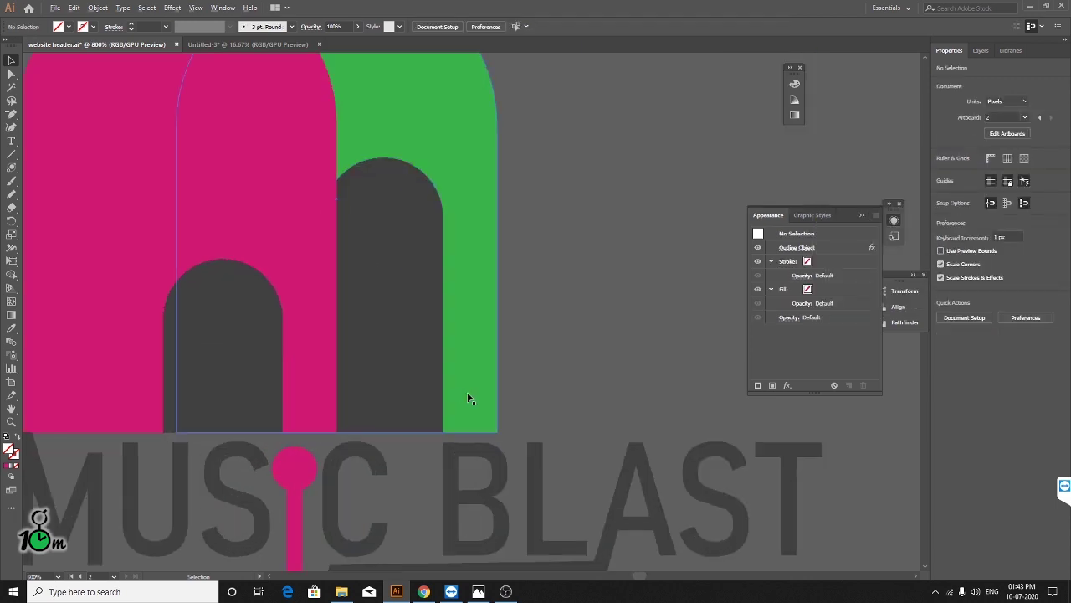
pyautogui.scroll(-3, 512, 405)
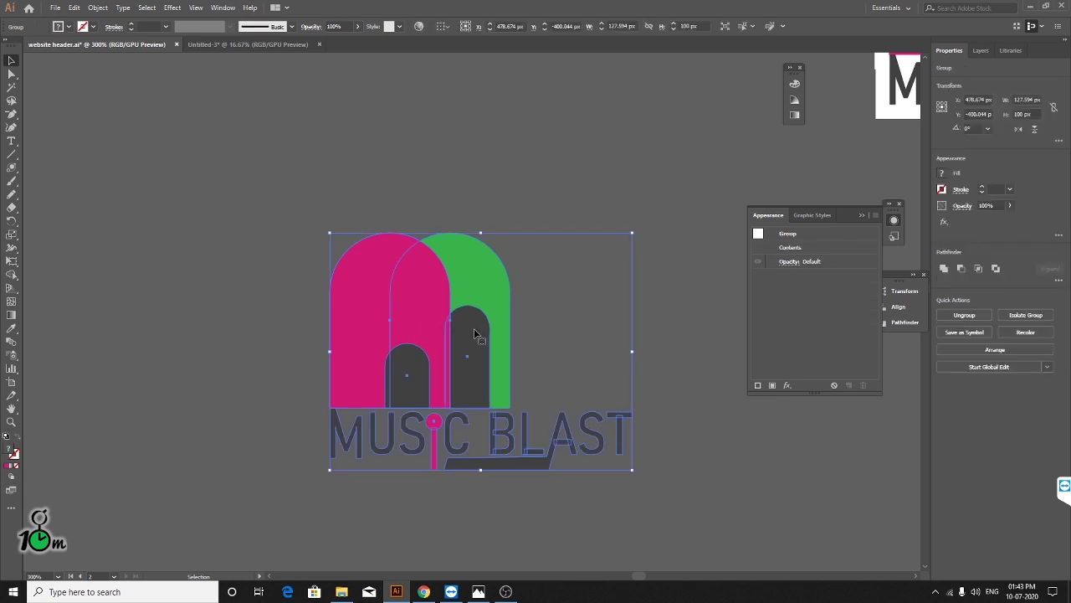
pyautogui.moveTo(390, 318); pyautogui.dragTo(471, 306)
pyautogui.moveTo(492, 355); pyautogui.dragTo(421, 373)
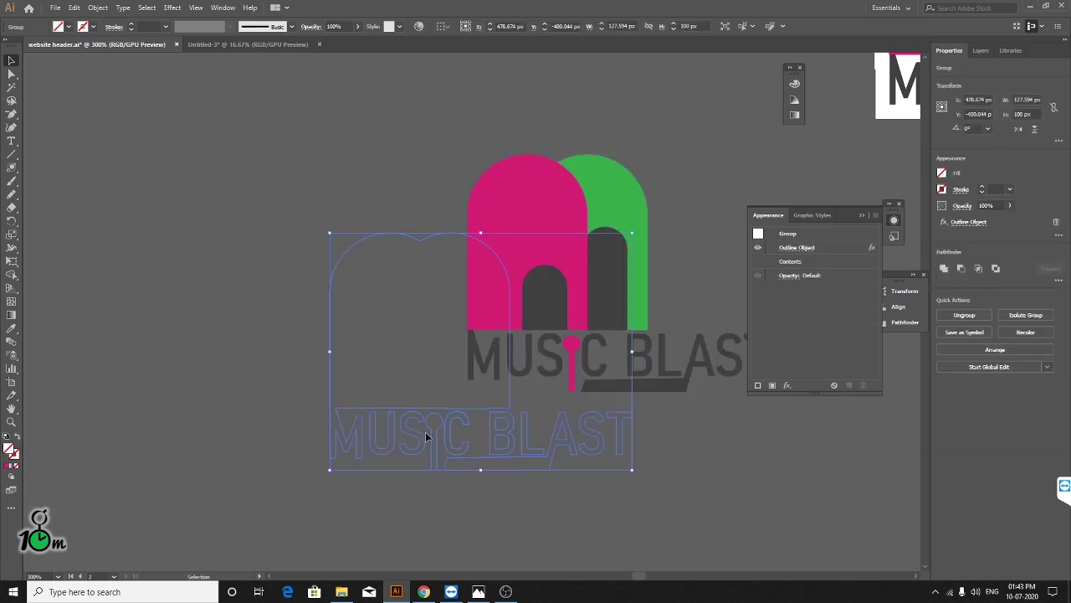
# - Pan and zoom across the logo to compare the outlined copy with the filled lettering
pyautogui.scroll(3, 425, 435)
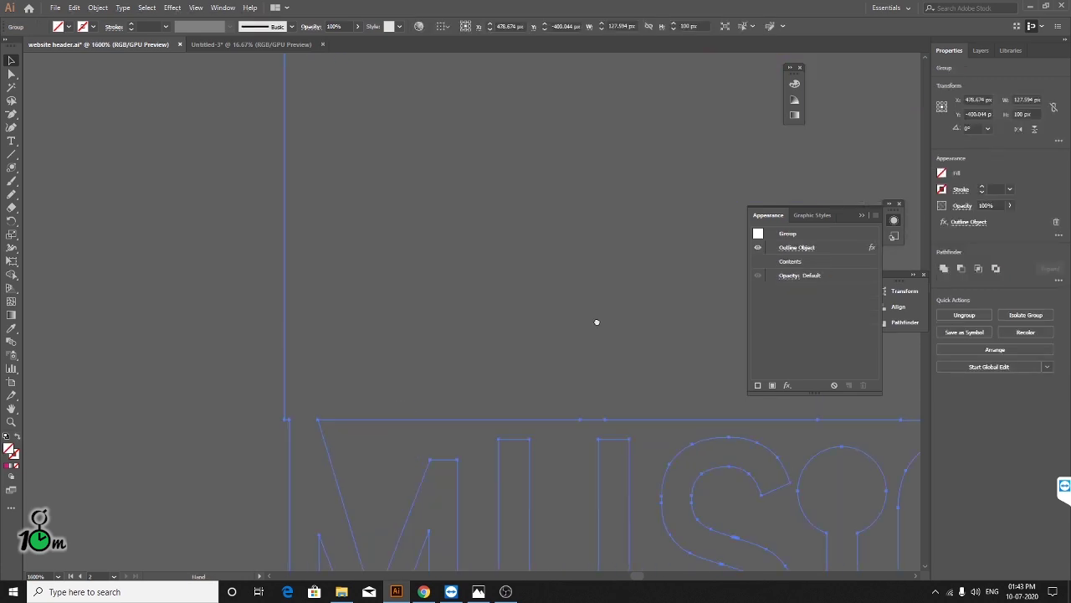
pyautogui.scroll(2, 595, 318)
pyautogui.moveTo(488, 249); pyautogui.dragTo(283, 259)
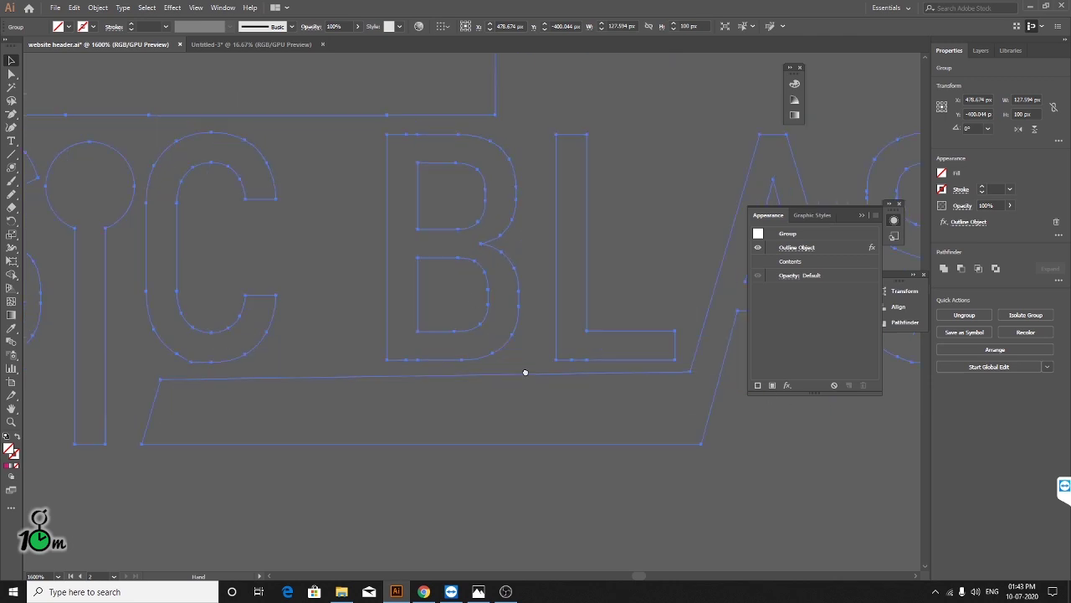
pyautogui.moveTo(524, 373); pyautogui.dragTo(196, 419)
pyautogui.hscroll(3, 329, 312)
pyautogui.scroll(-2, 374, 340)
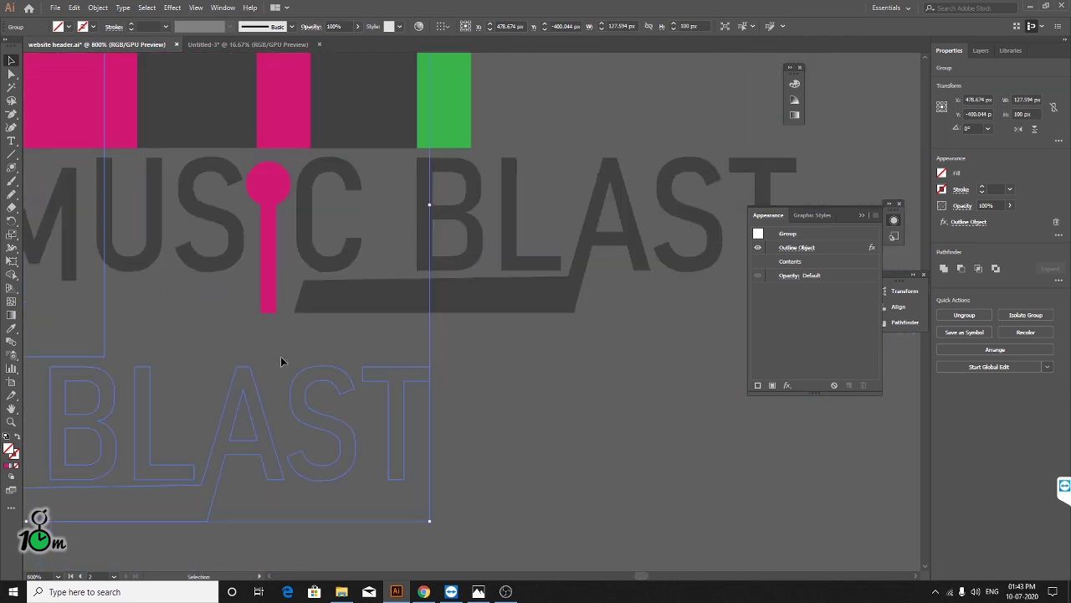
pyautogui.scroll(-3, 303, 358)
pyautogui.moveTo(263, 364); pyautogui.dragTo(522, 372)
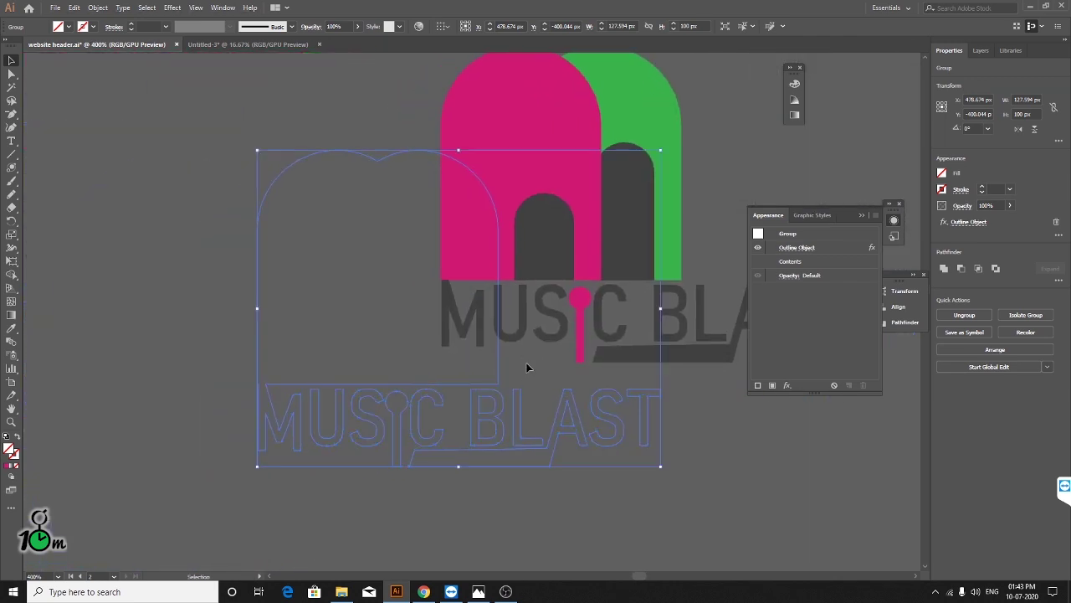
pyautogui.scroll(-1, 523, 372)
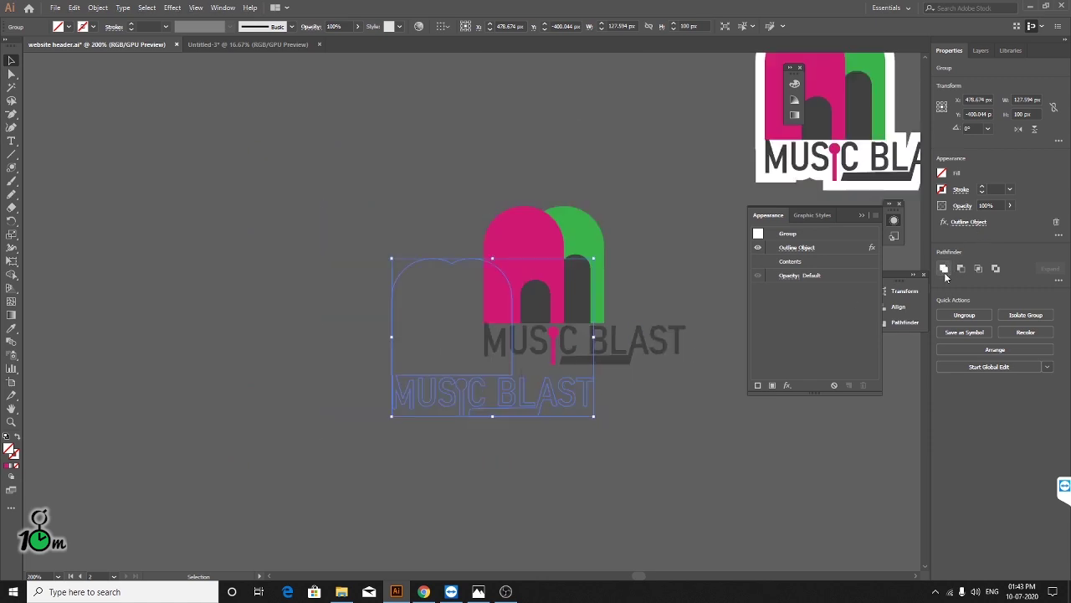
pyautogui.scroll(2, 495, 371)
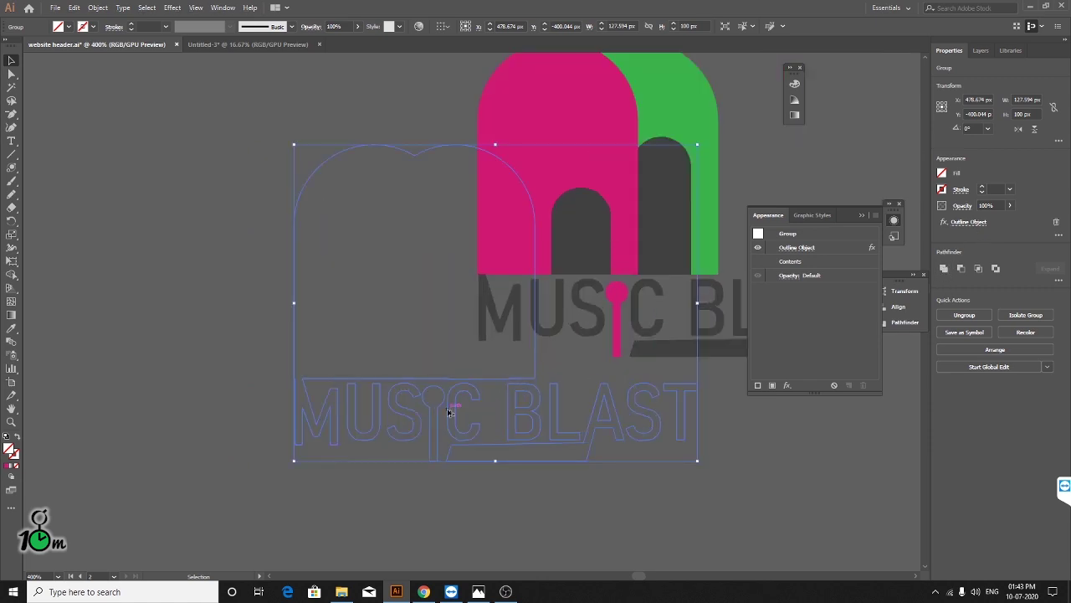
pyautogui.scroll(-1, 452, 411)
pyautogui.moveTo(496, 414); pyautogui.dragTo(632, 335)
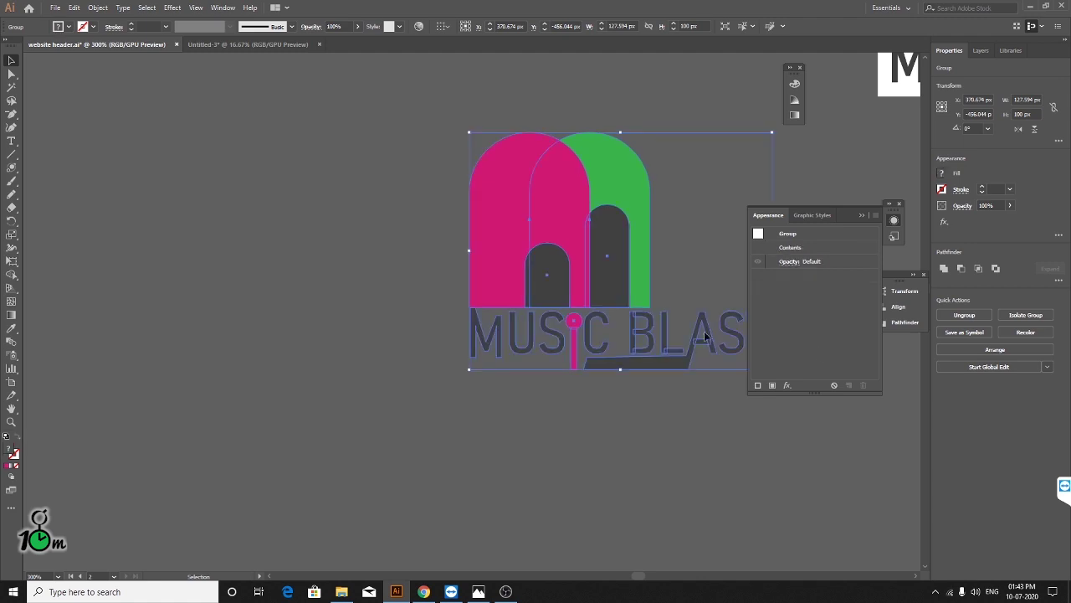
pyautogui.scroll(-2, 487, 293)
# - Fill the invisible outlined copy with pink CF1971 and move it up and left
pyautogui.click(271, 323)
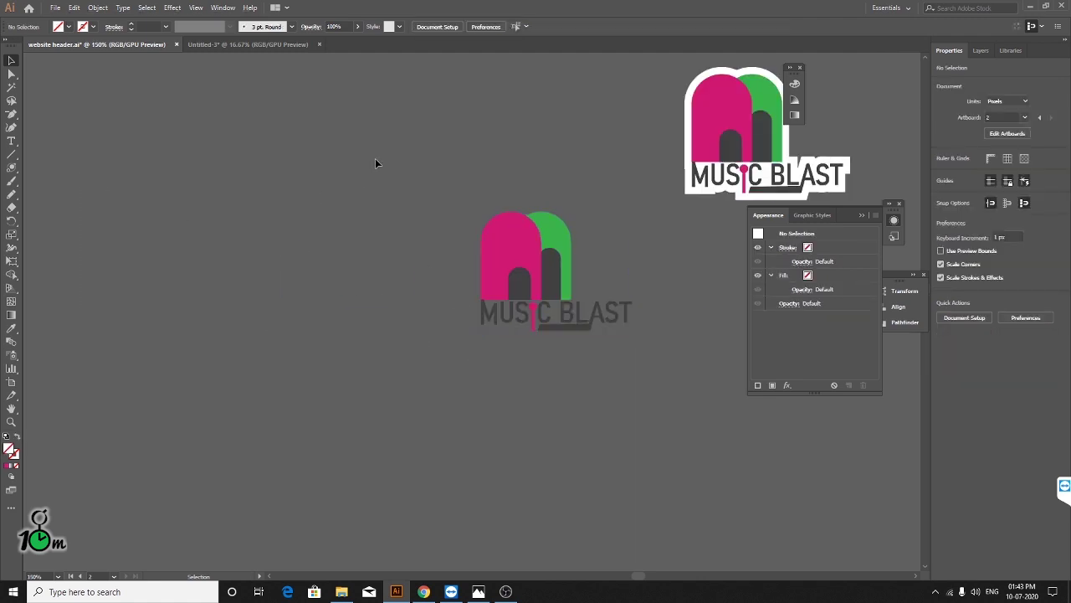
pyautogui.moveTo(319, 222); pyautogui.dragTo(347, 263)
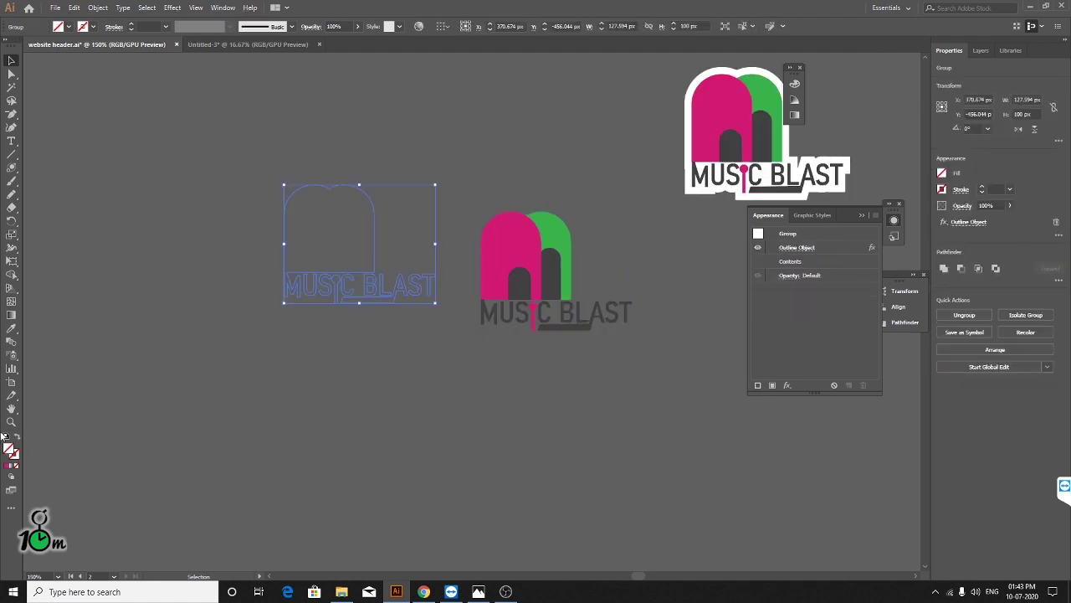
pyautogui.click(6, 467)
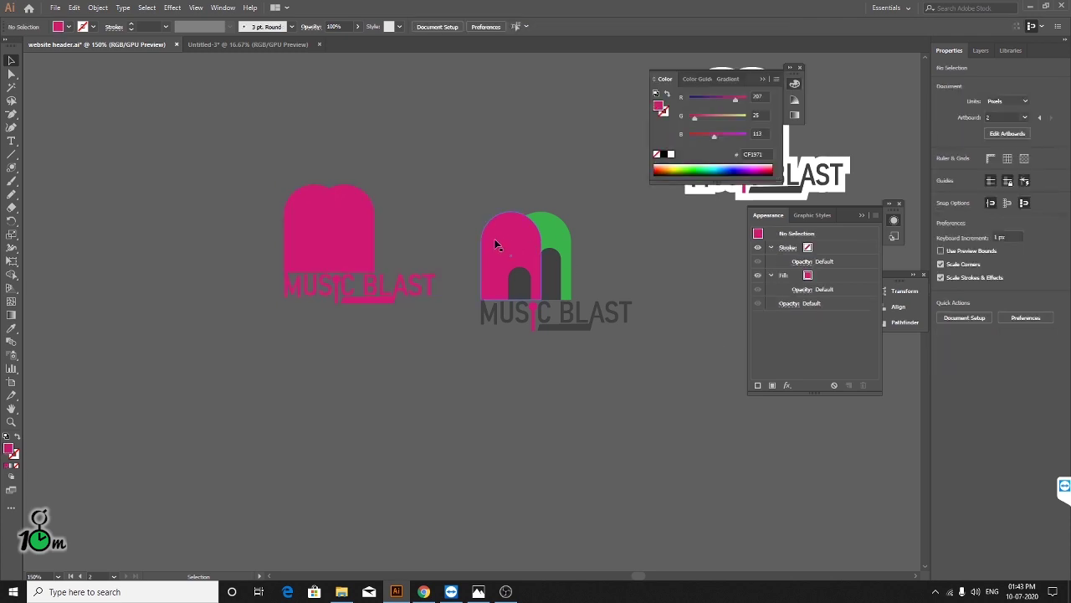
pyautogui.moveTo(400, 285); pyautogui.dragTo(364, 223)
# - Duplicate the two-colour logo to the lower left, apply Outline Object, and reposition the copy
pyautogui.moveTo(550, 318); pyautogui.dragTo(307, 467)
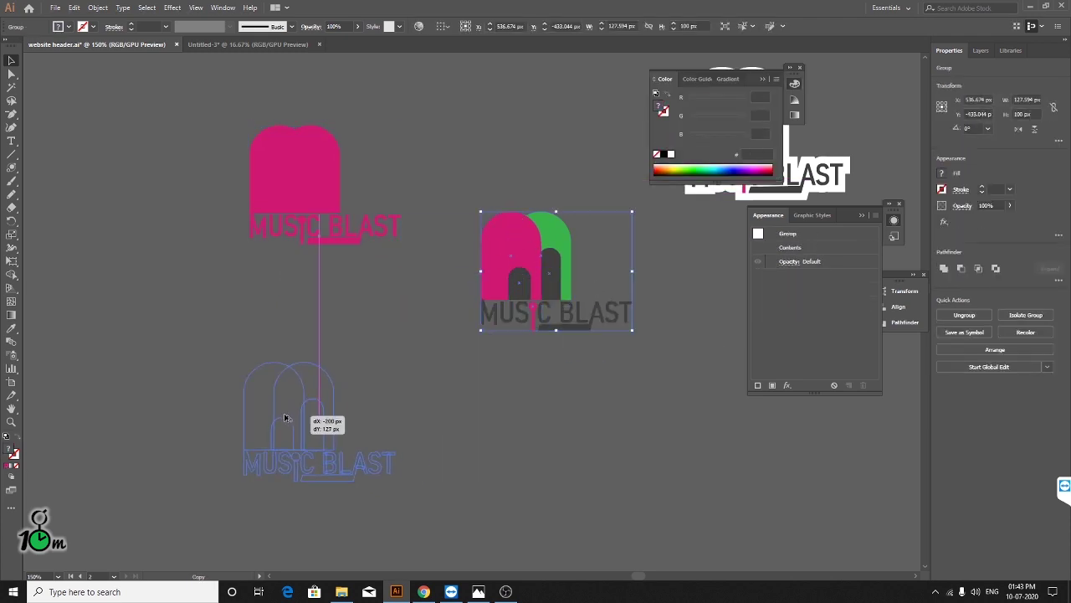
pyautogui.click(98, 7)
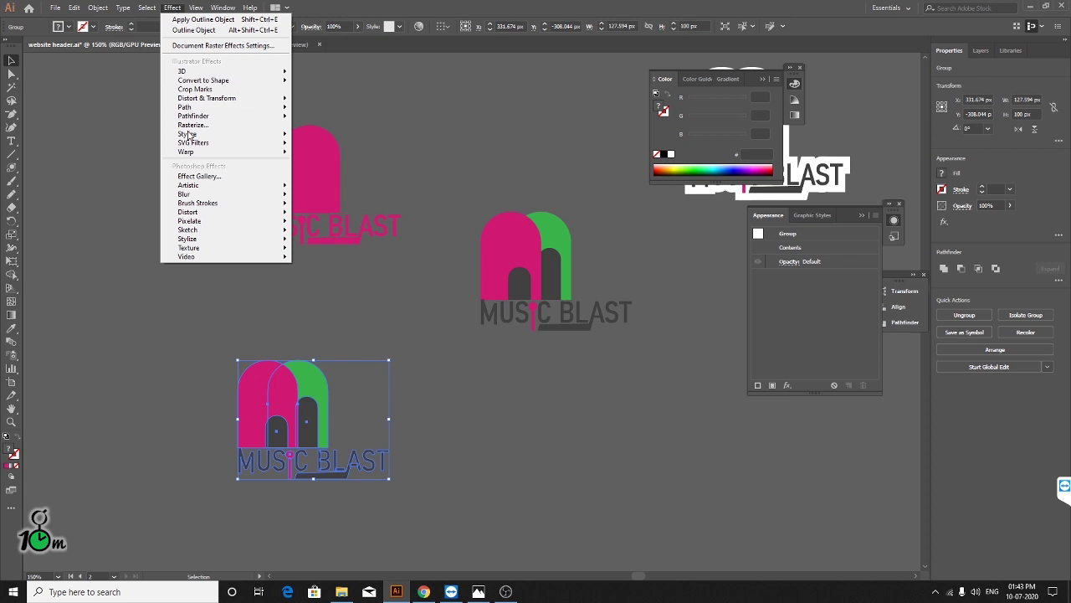
pyautogui.moveTo(186, 107)
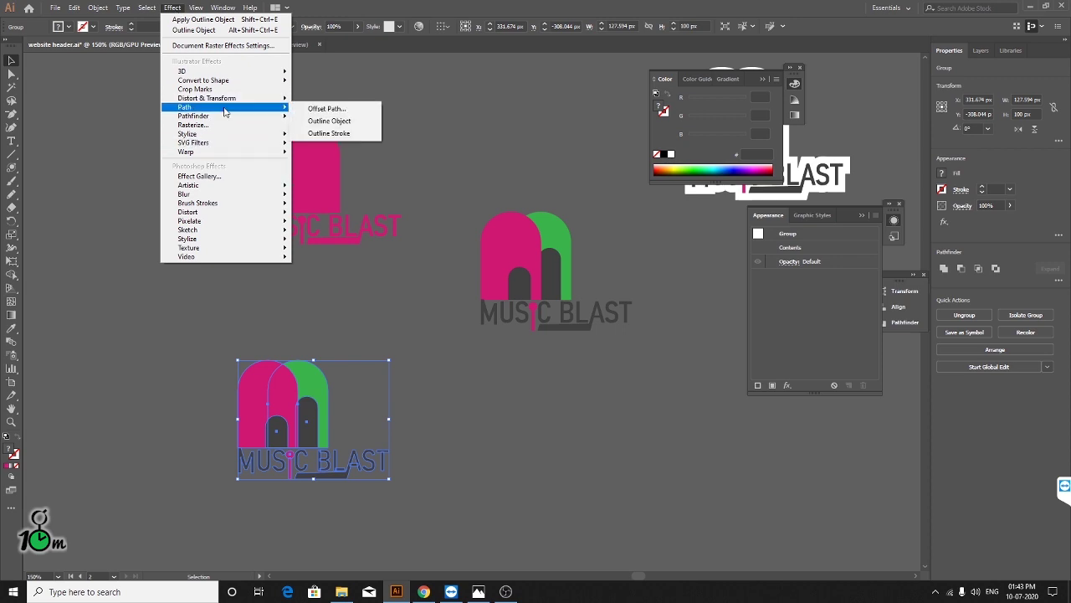
pyautogui.click(325, 120)
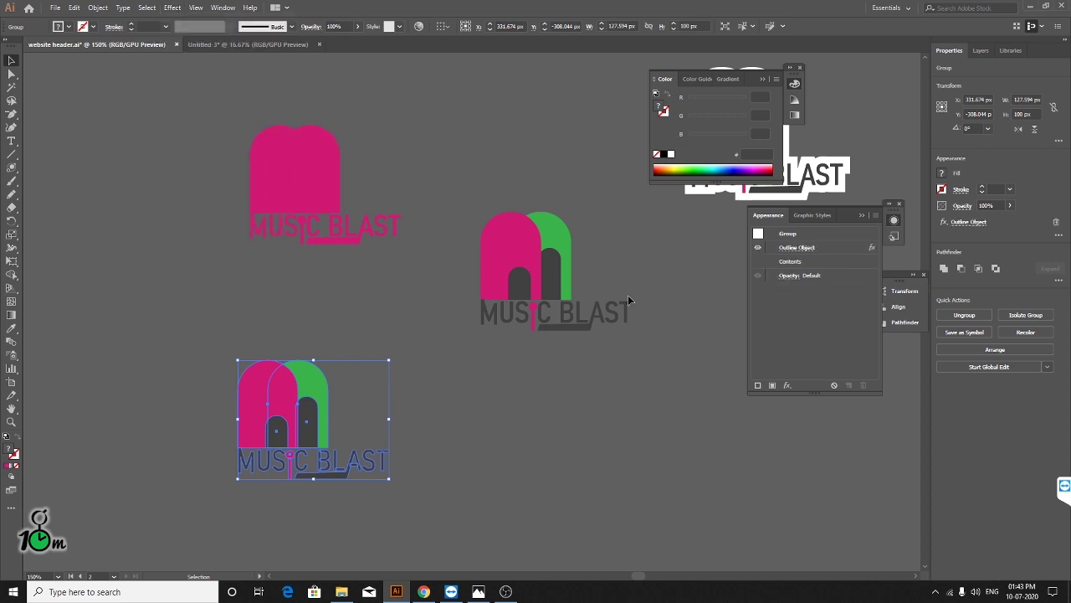
pyautogui.click(503, 399)
pyautogui.moveTo(342, 386); pyautogui.dragTo(415, 379)
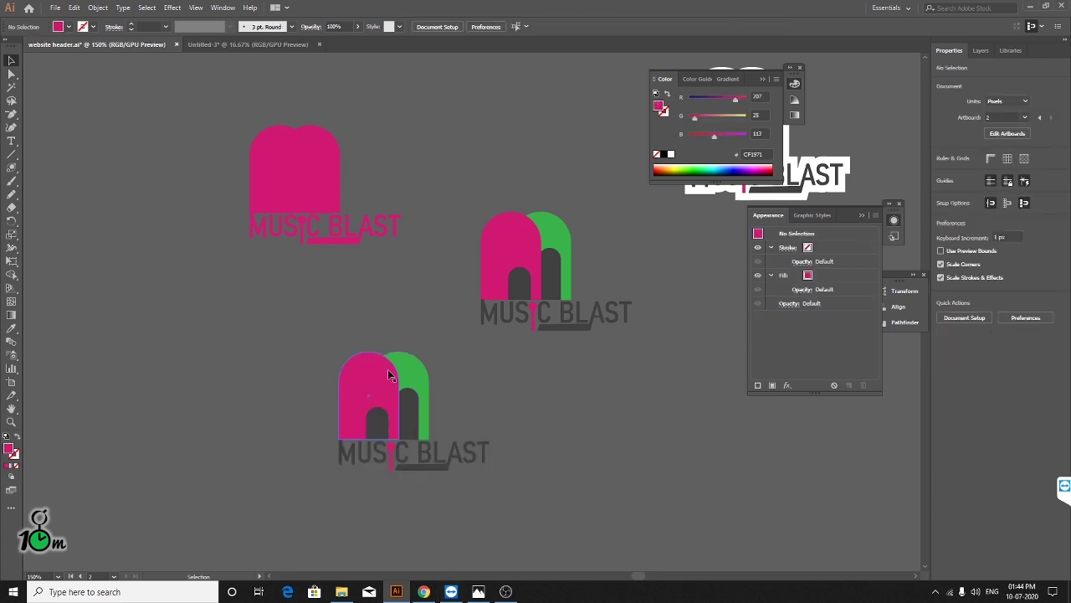
pyautogui.moveTo(388, 369); pyautogui.dragTo(370, 395)
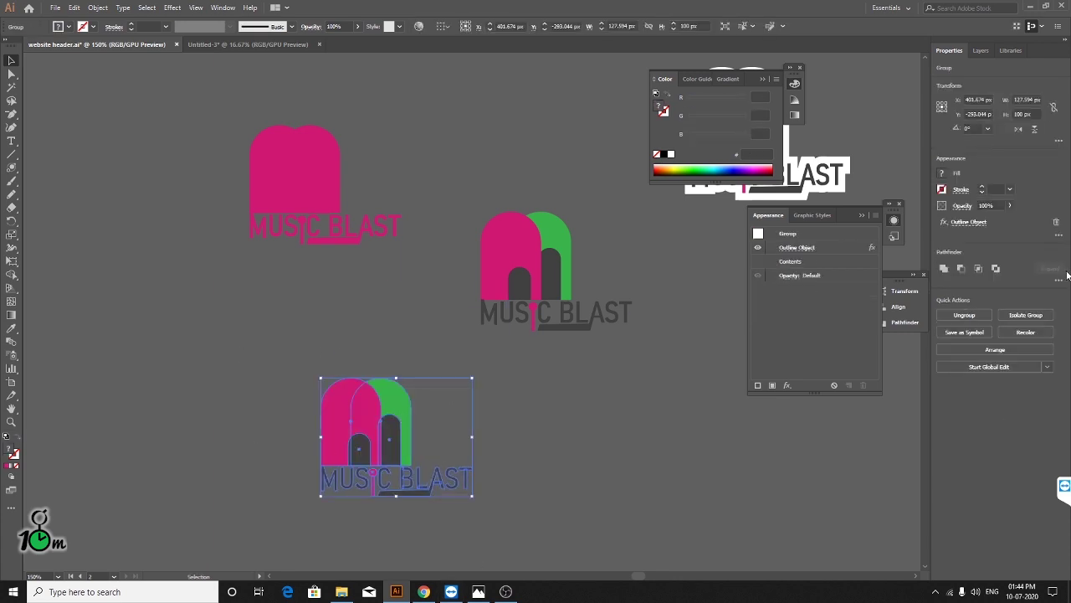
# - Delete the lower MUSIC BLAST logo, then select the middle logo and open the Effect menu
pyautogui.click(633, 450)
pyautogui.keyDown('alt'); pyautogui.scroll(3, 405, 400); pyautogui.keyUp('alt')
pyautogui.keyDown('alt'); pyautogui.scroll(-4, 406, 403); pyautogui.keyUp('alt')
pyautogui.click(385, 419)
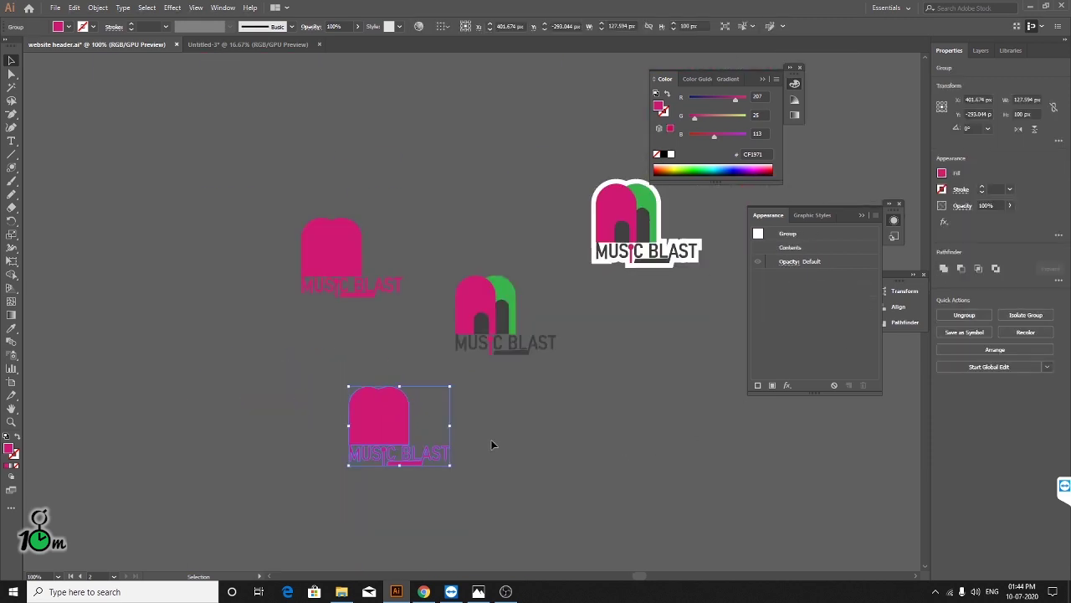
pyautogui.press('Delete')
pyautogui.click(544, 343)
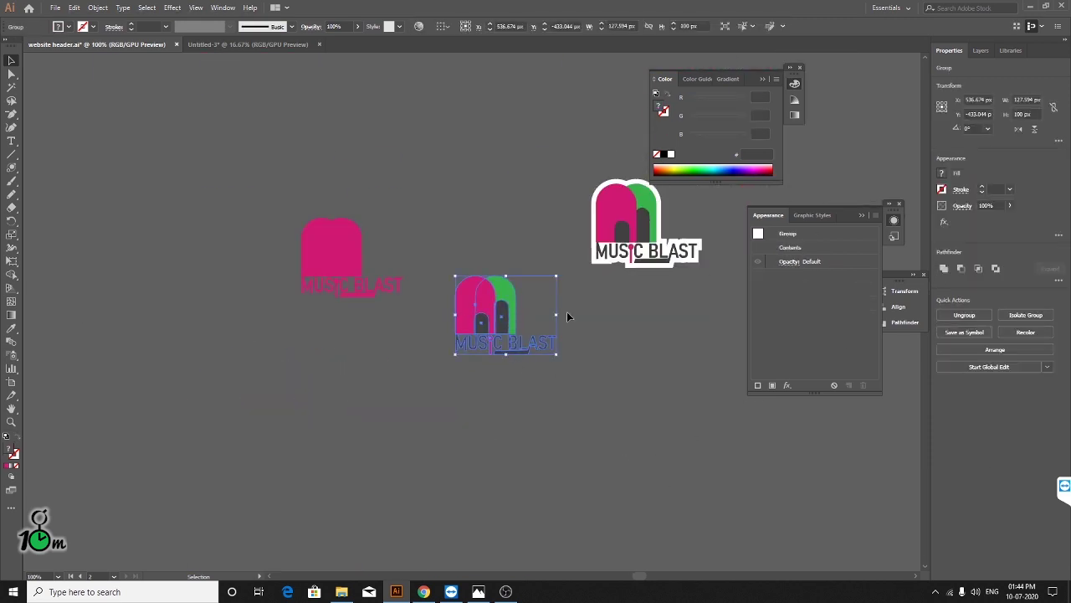
pyautogui.keyDown('alt'); pyautogui.scroll(2, 569, 318); pyautogui.keyUp('alt')
pyautogui.click(147, 9)
pyautogui.moveTo(173, 7)
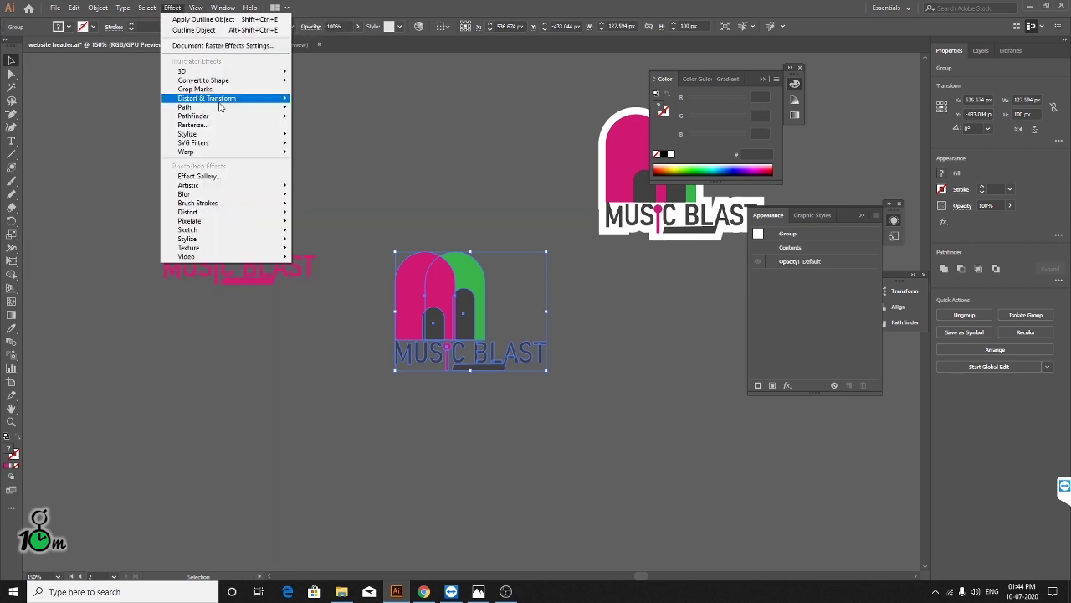
pyautogui.moveTo(185, 107)
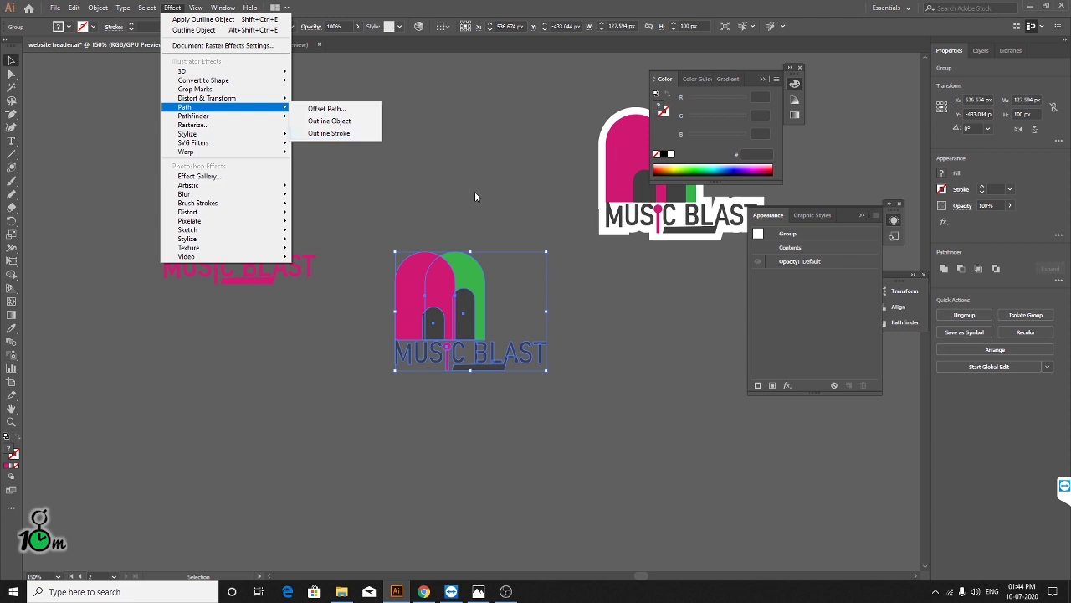
# - Apply Path > Outline Stroke to the middle MUSIC BLAST logo and zoom in to inspect its edges
pyautogui.click(356, 134)
pyautogui.scroll(5, 502, 251)
pyautogui.scroll(-1, 547, 269)
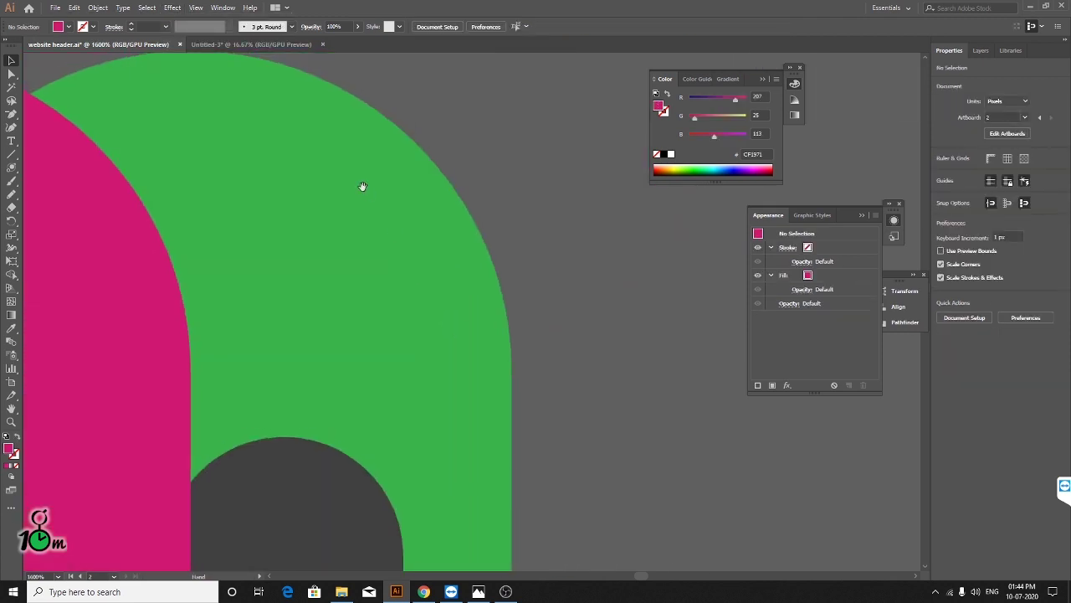
pyautogui.scroll(-1, 360, 184)
pyautogui.scroll(-1, 383, 313)
pyautogui.scroll(-1, 325, 232)
pyautogui.moveTo(326, 232); pyautogui.dragTo(597, 411)
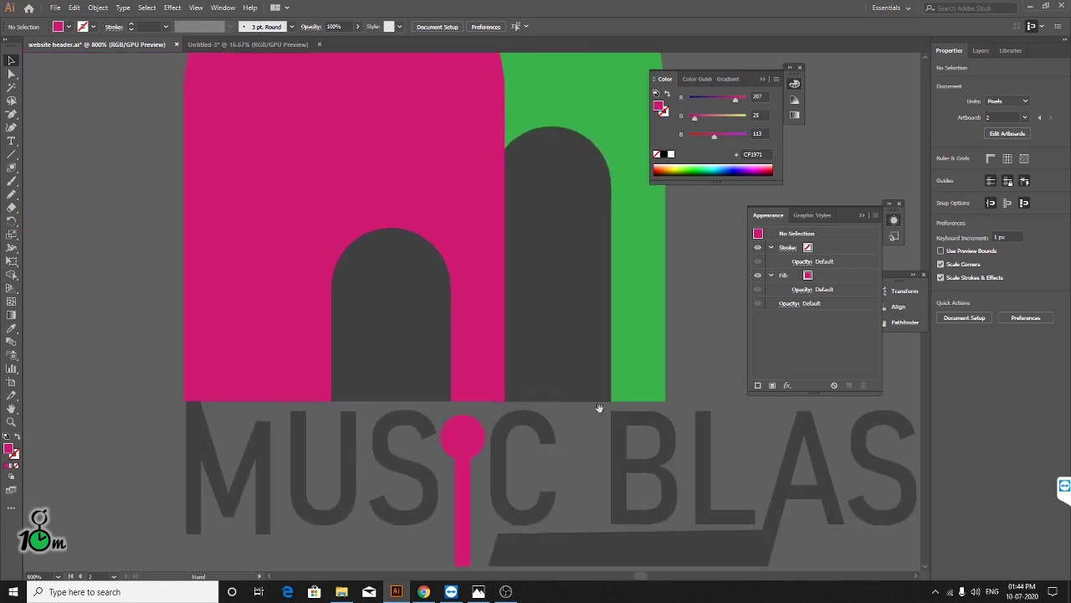
pyautogui.scroll(-3, 301, 304)
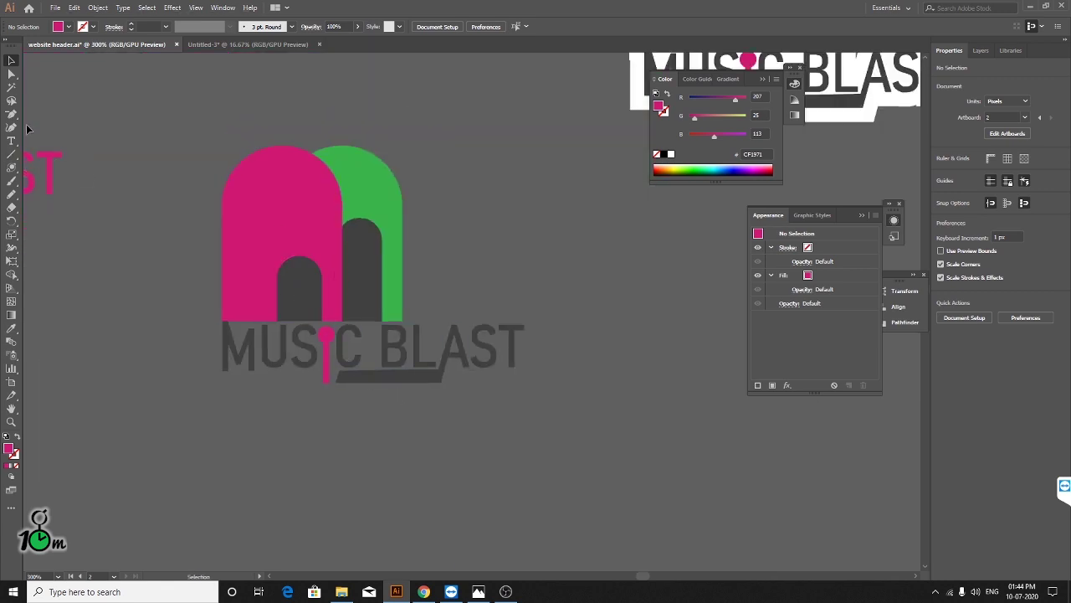
pyautogui.scroll(-1, 337, 215)
pyautogui.scroll(-4, 185, 229)
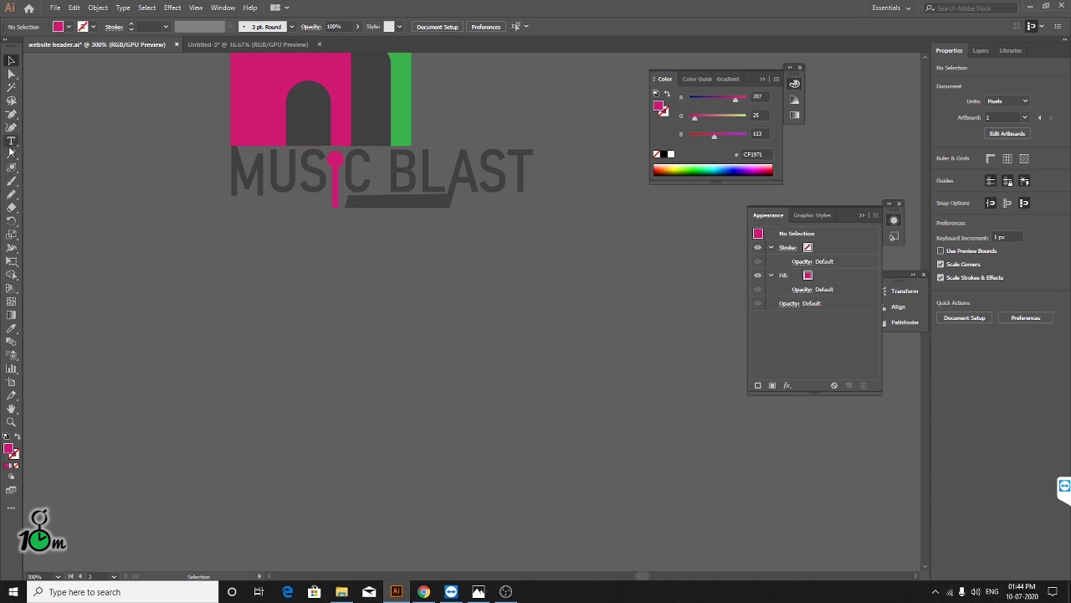
pyautogui.moveTo(12, 155); pyautogui.dragTo(72, 159)
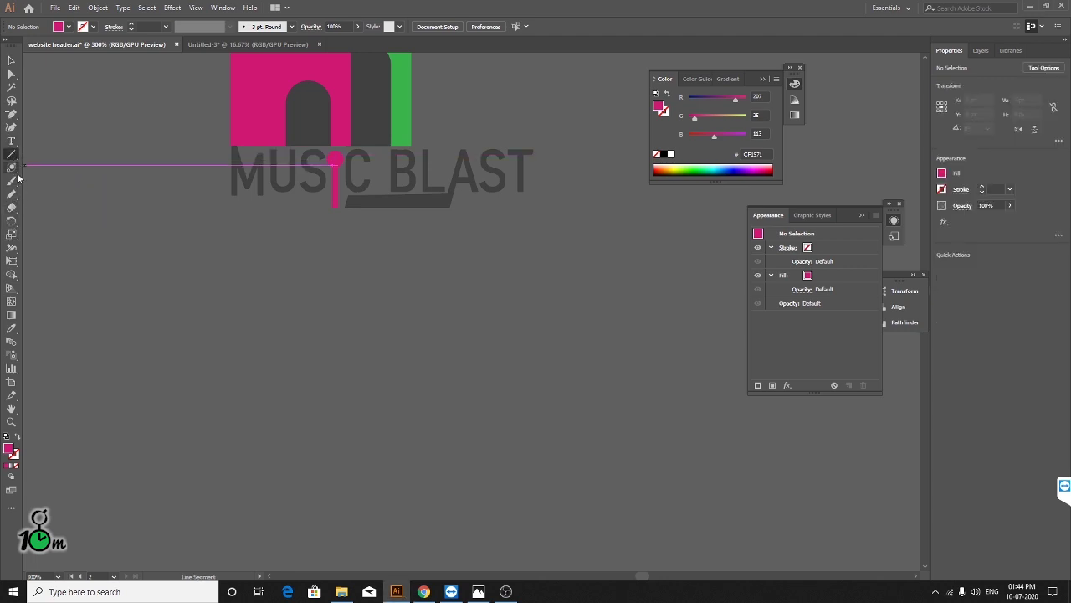
# - Draw a magenta rectangle below the logo, trying and undoing Outline Stroke on it
pyautogui.moveTo(14, 168); pyautogui.dragTo(83, 170)
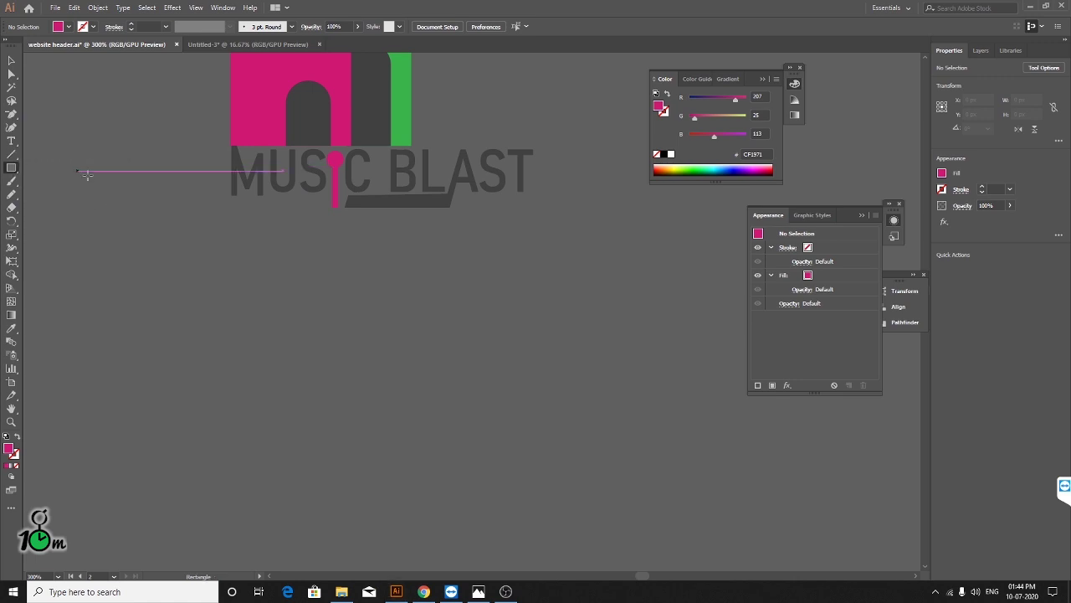
pyautogui.moveTo(299, 350); pyautogui.dragTo(617, 470)
pyautogui.click(12, 60)
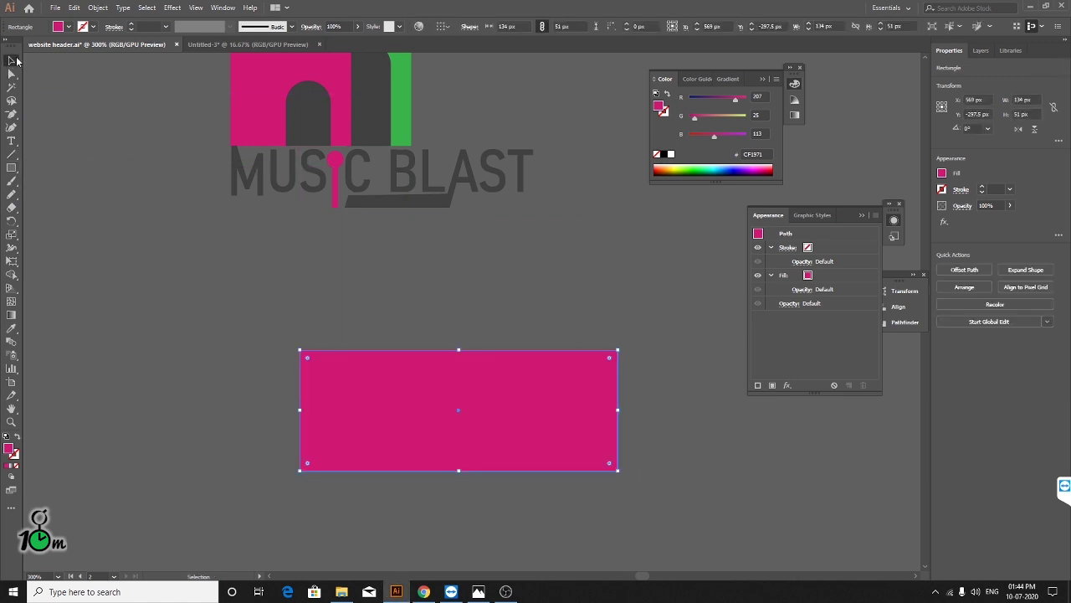
pyautogui.click(178, 8)
pyautogui.moveTo(224, 108)
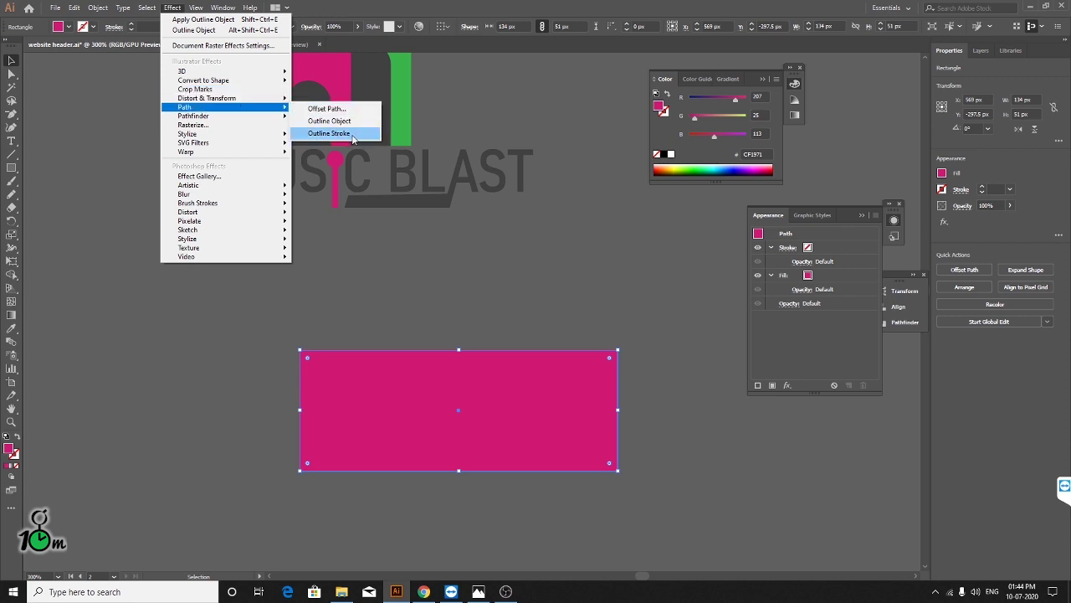
pyautogui.click(353, 134)
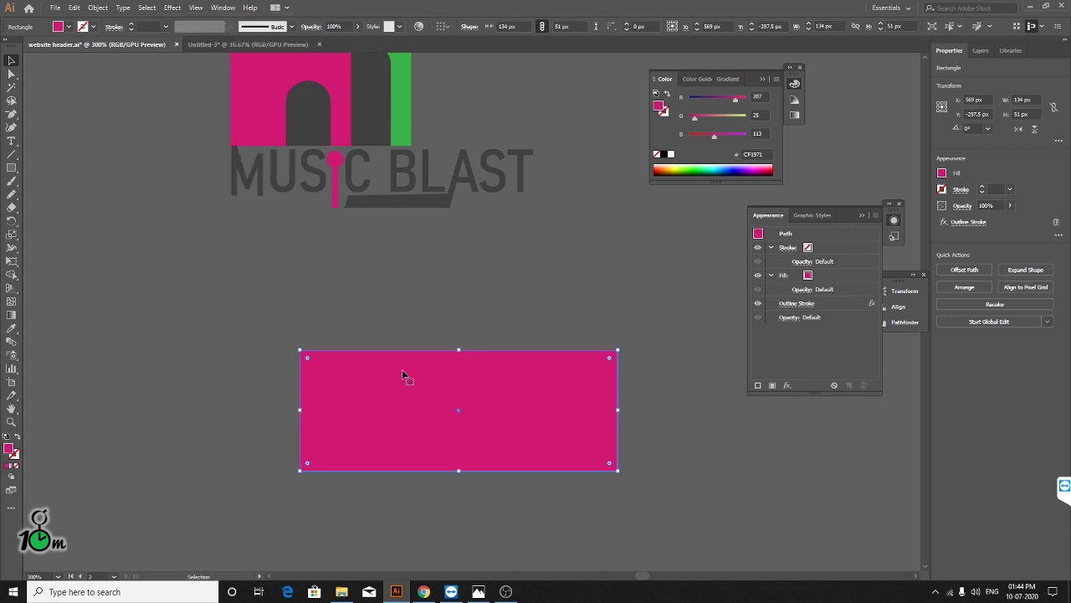
pyautogui.press('a')
pyautogui.press('v')
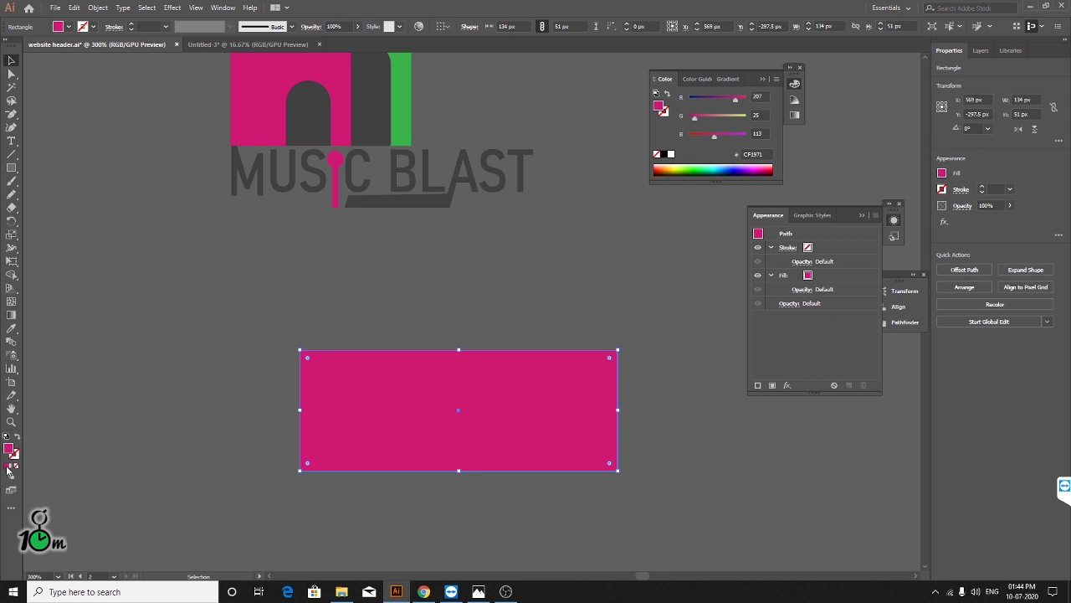
# - Give the rectangle a 3 pt black stroke
pyautogui.click(15, 460)
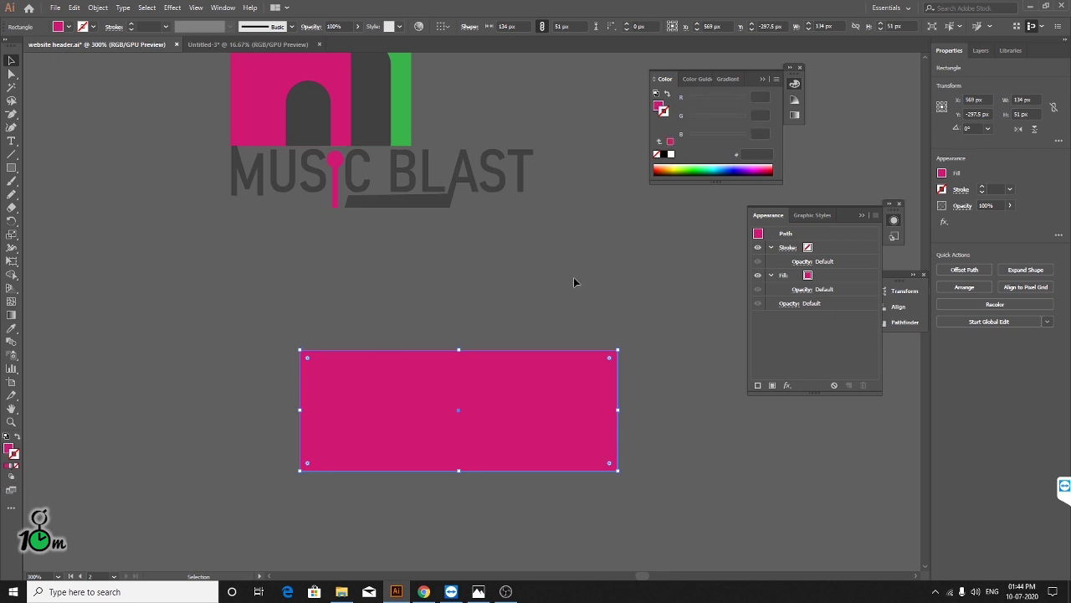
pyautogui.click(665, 155)
pyautogui.click(131, 24)
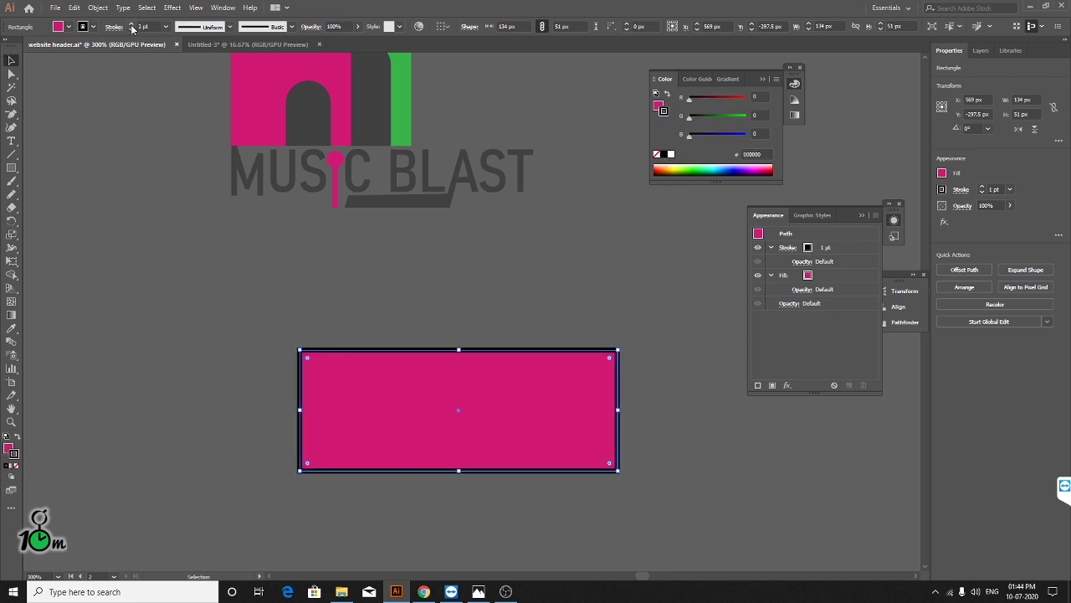
pyautogui.click(131, 24)
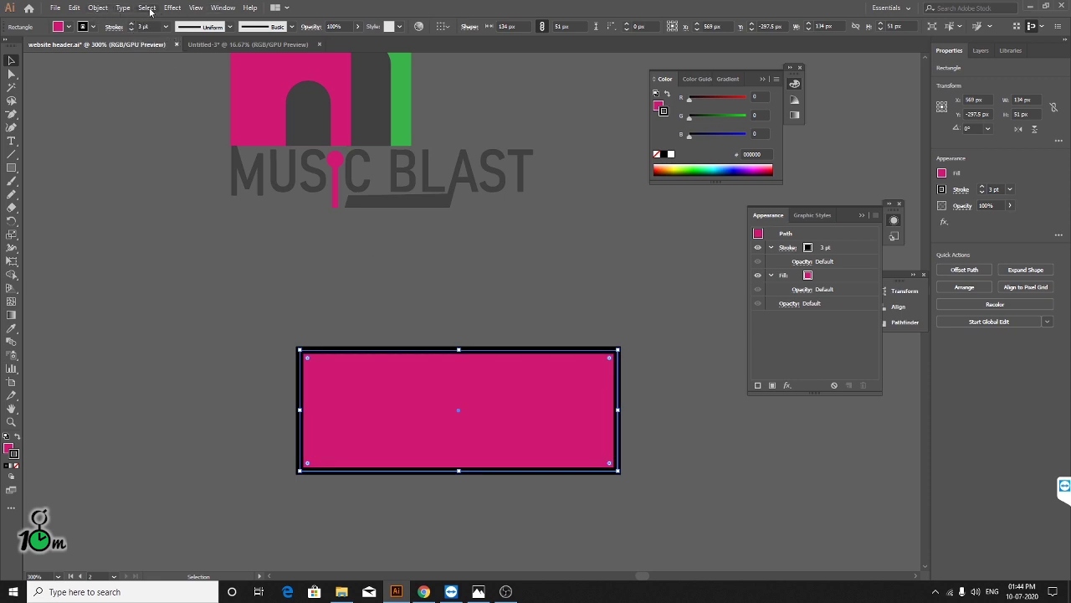
pyautogui.click(98, 7)
pyautogui.click(98, 8)
pyautogui.click(195, 7)
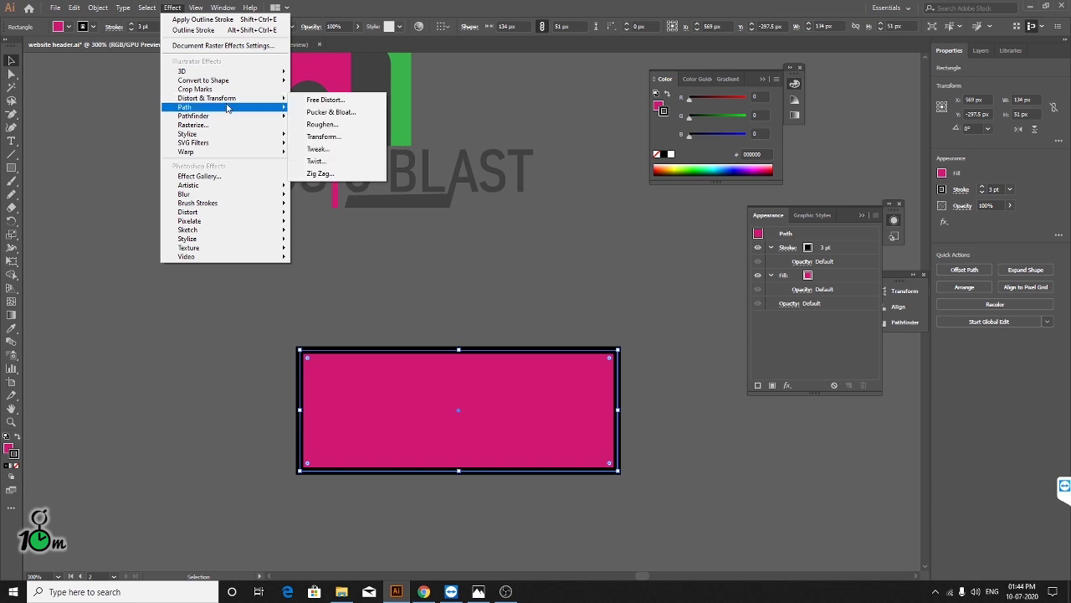
pyautogui.moveTo(222, 107)
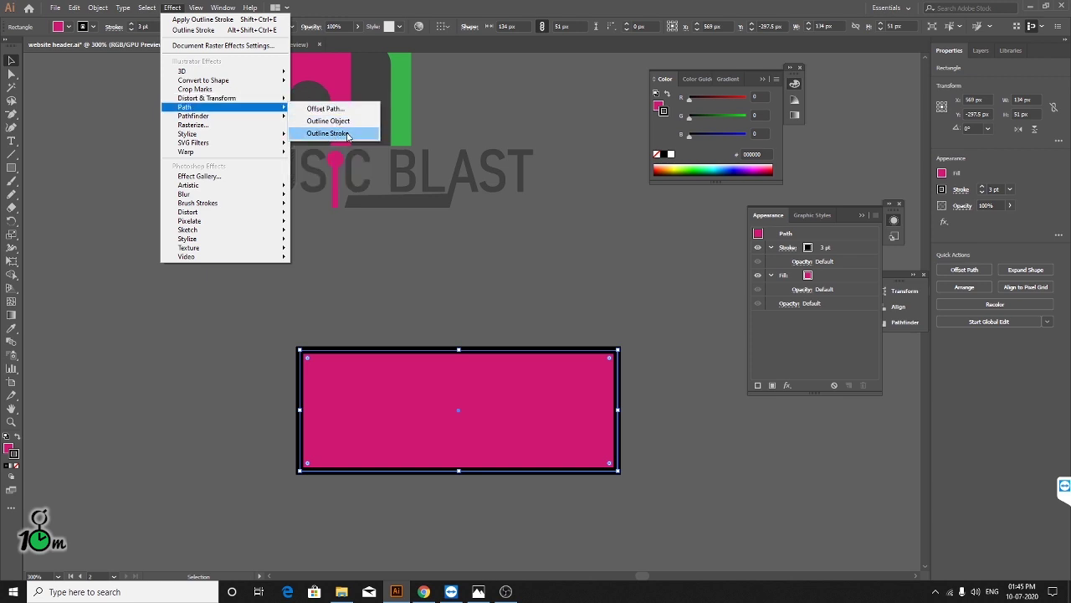
# - Apply Outline Stroke to the rectangle and select that effect in the Appearance panel
pyautogui.click(347, 134)
pyautogui.scroll(1, 636, 348)
pyautogui.scroll(3, 574, 365)
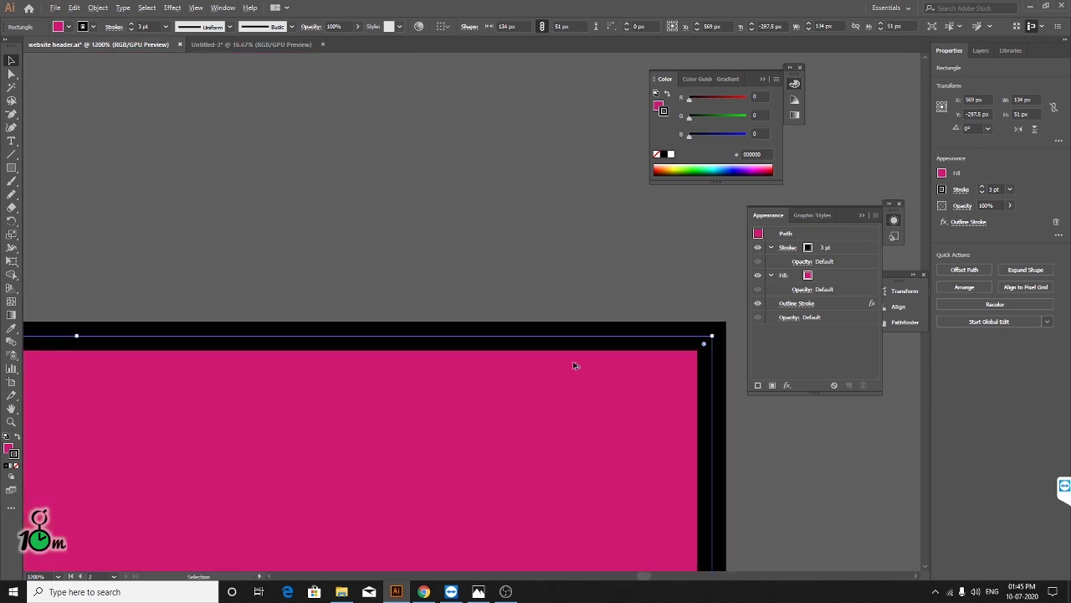
pyautogui.scroll(-1, 601, 357)
pyautogui.scroll(-1, 601, 357)
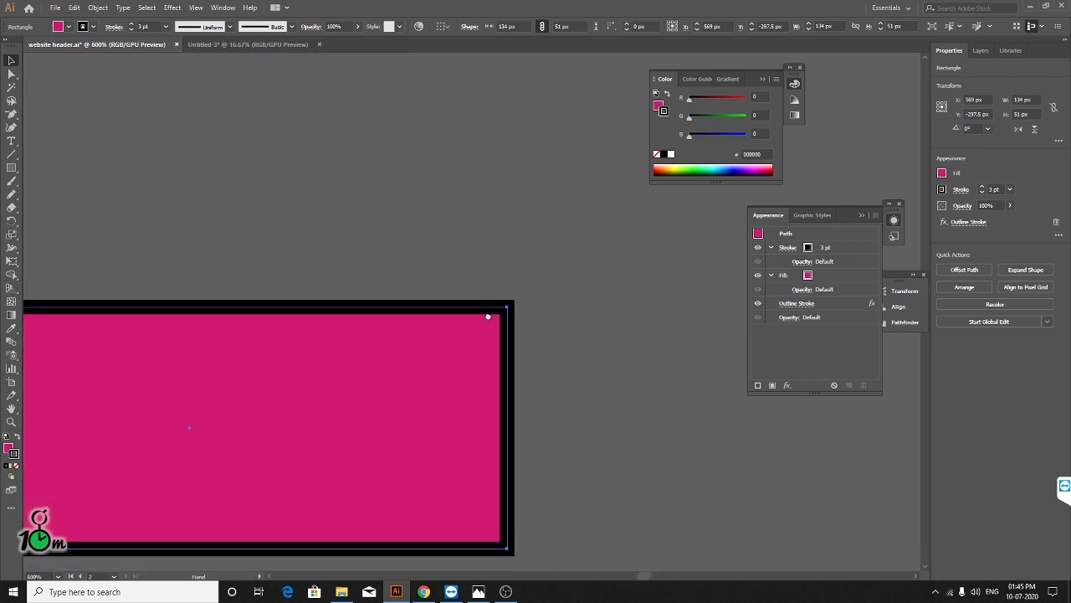
pyautogui.click(805, 305)
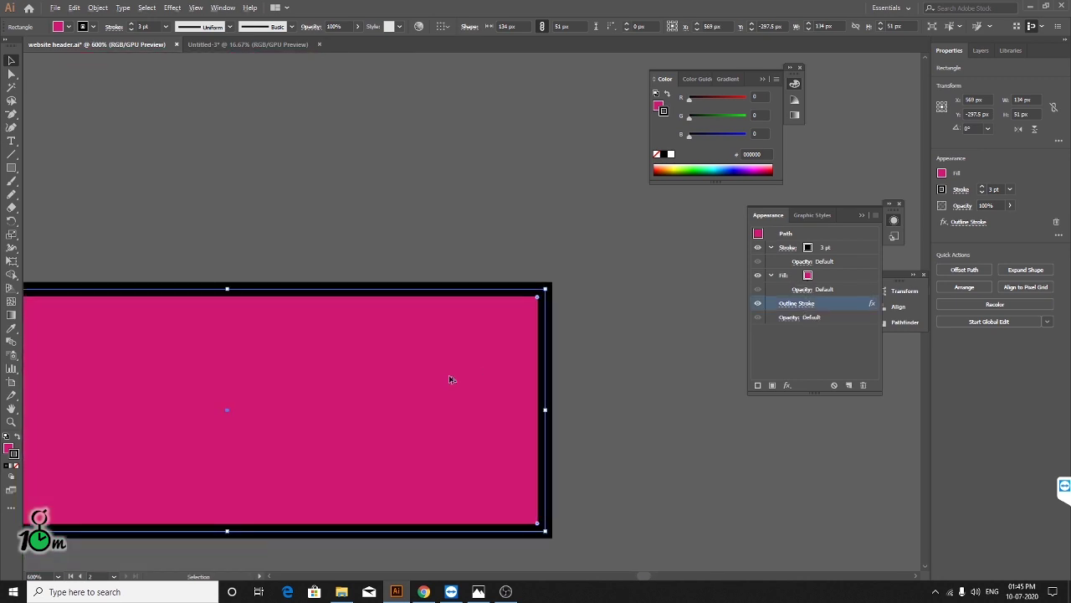
pyautogui.scroll(-1, 450, 379)
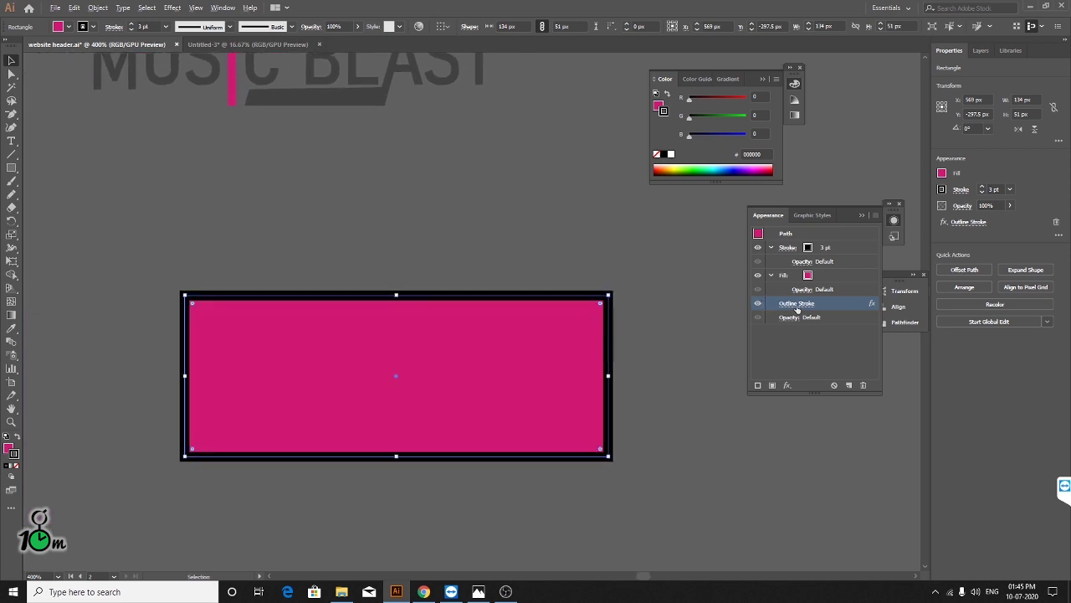
# - Hide the rectangle's black stroke and magenta fill in the Appearance panel
pyautogui.click(759, 247)
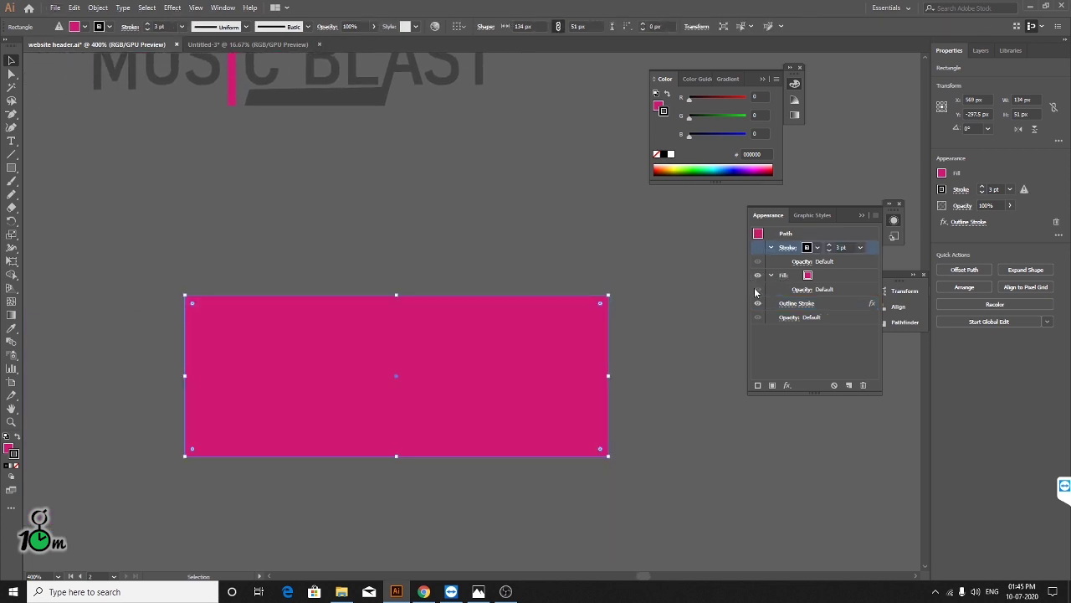
pyautogui.click(761, 277)
pyautogui.click(675, 325)
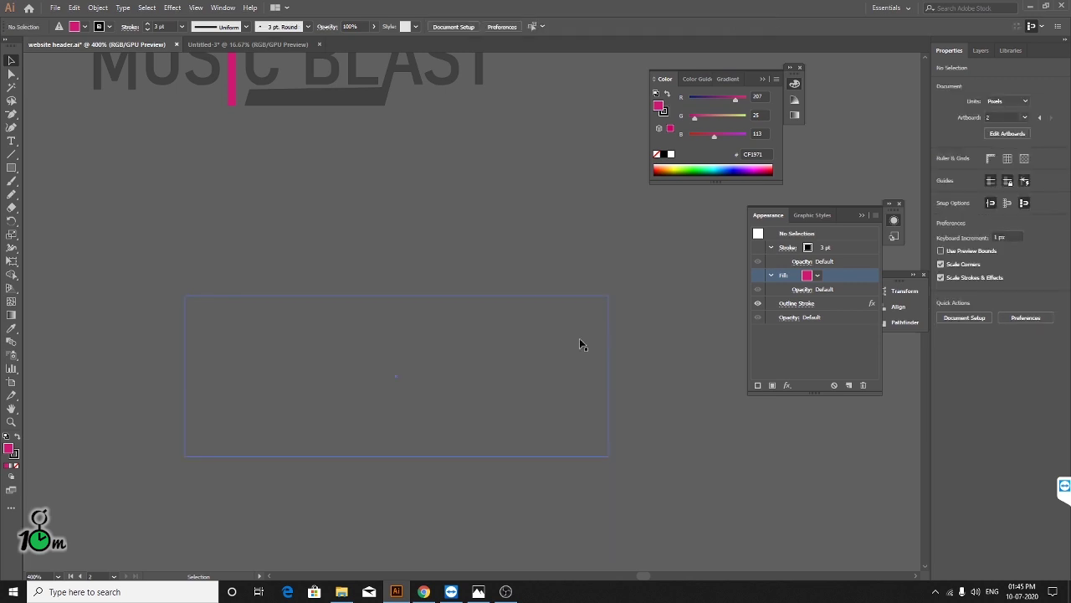
pyautogui.click(606, 343)
# - Scroll around to check the now-invisible rectangle, then deselect it
pyautogui.scroll(3, 553, 327)
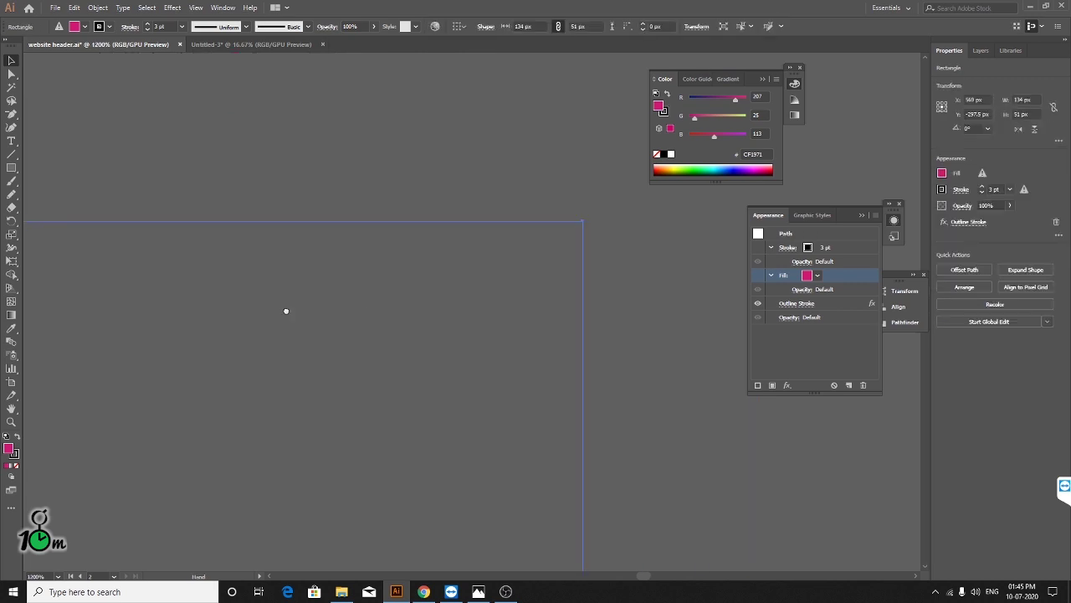
pyautogui.scroll(-2, 438, 321)
pyautogui.scroll(2, 439, 319)
pyautogui.scroll(-2, 438, 319)
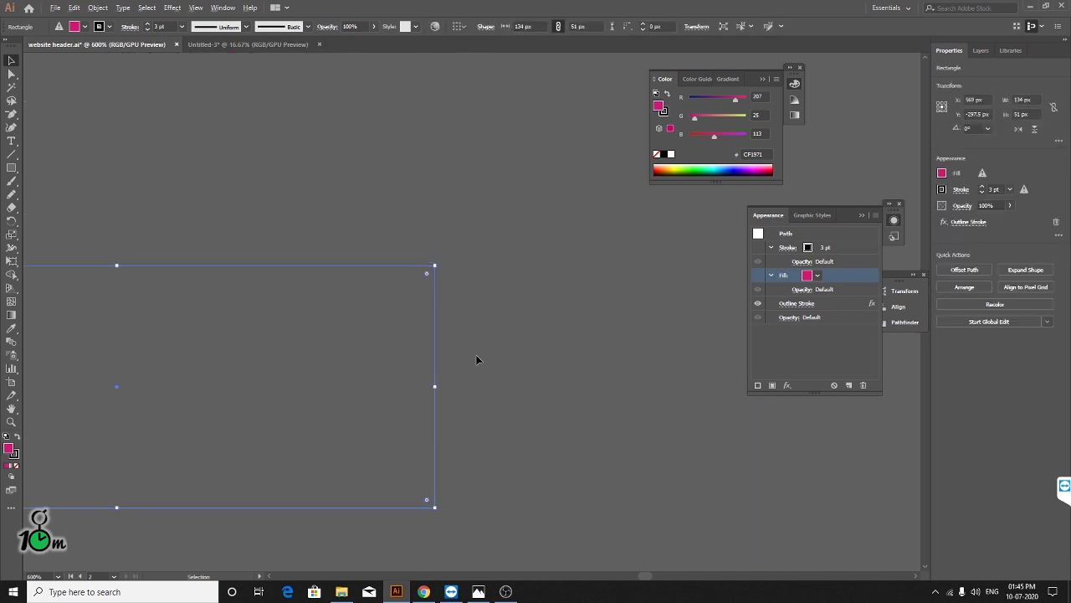
pyautogui.scroll(-2, 502, 335)
pyautogui.scroll(3, 337, 330)
pyautogui.scroll(-2, 337, 330)
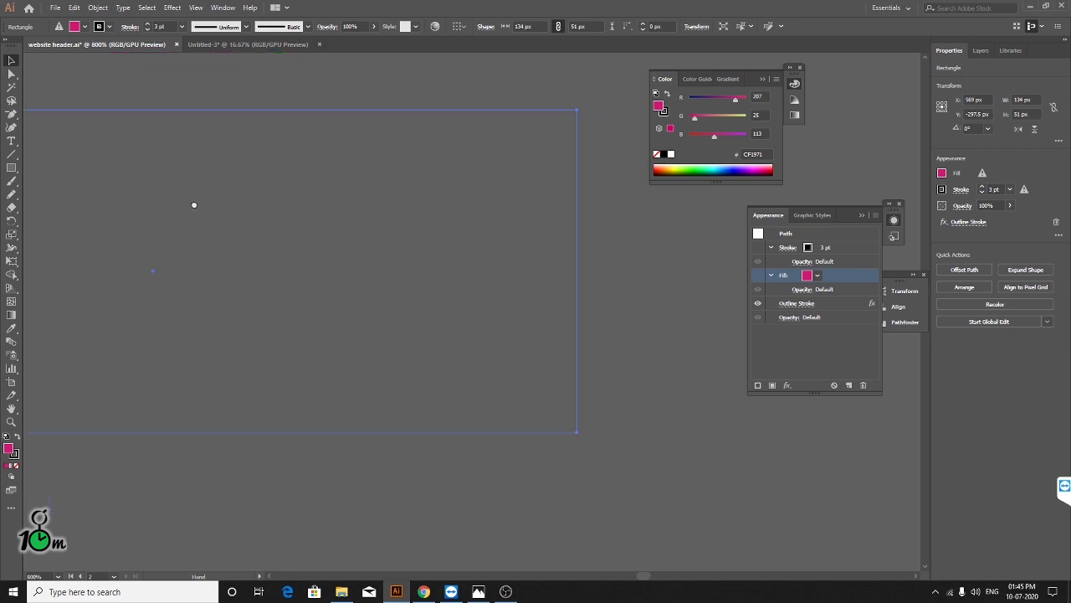
pyautogui.scroll(-1, 381, 314)
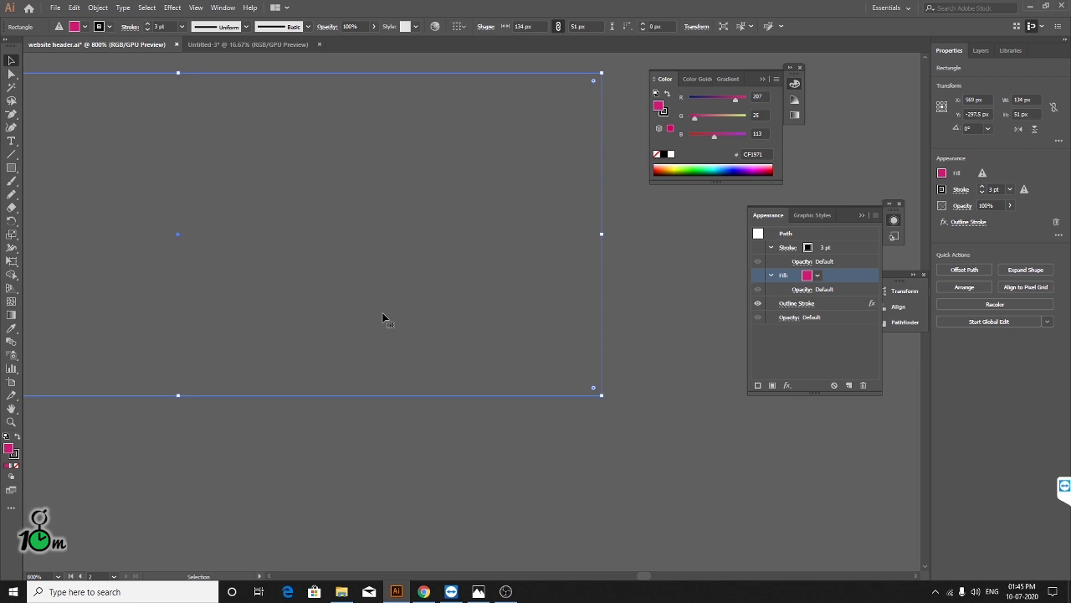
pyautogui.scroll(-1, 383, 318)
pyautogui.scroll(-3, 402, 335)
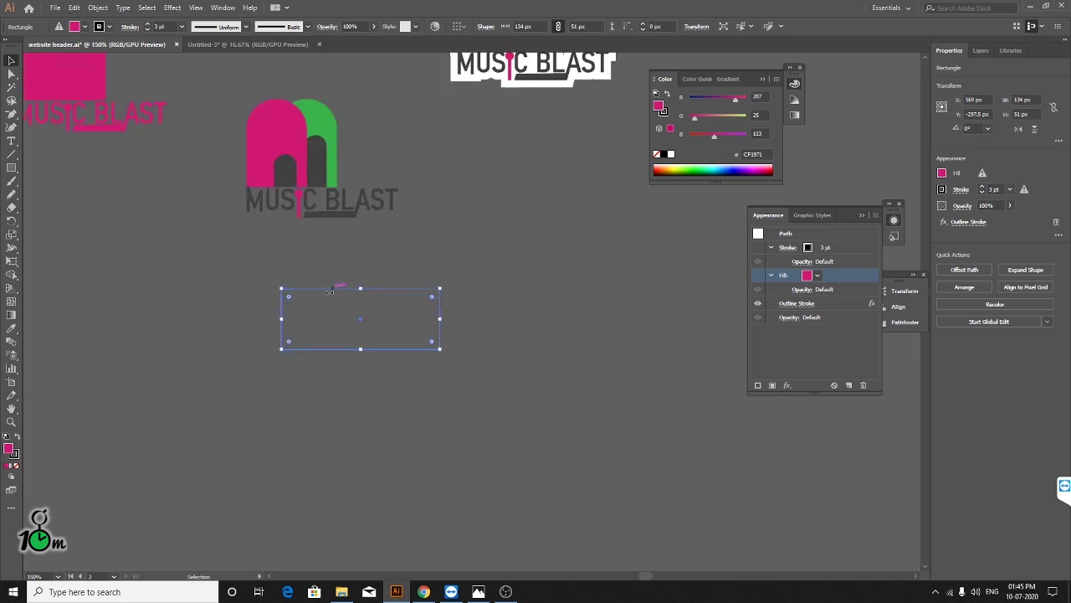
pyautogui.click(627, 404)
pyautogui.scroll(-2, 469, 302)
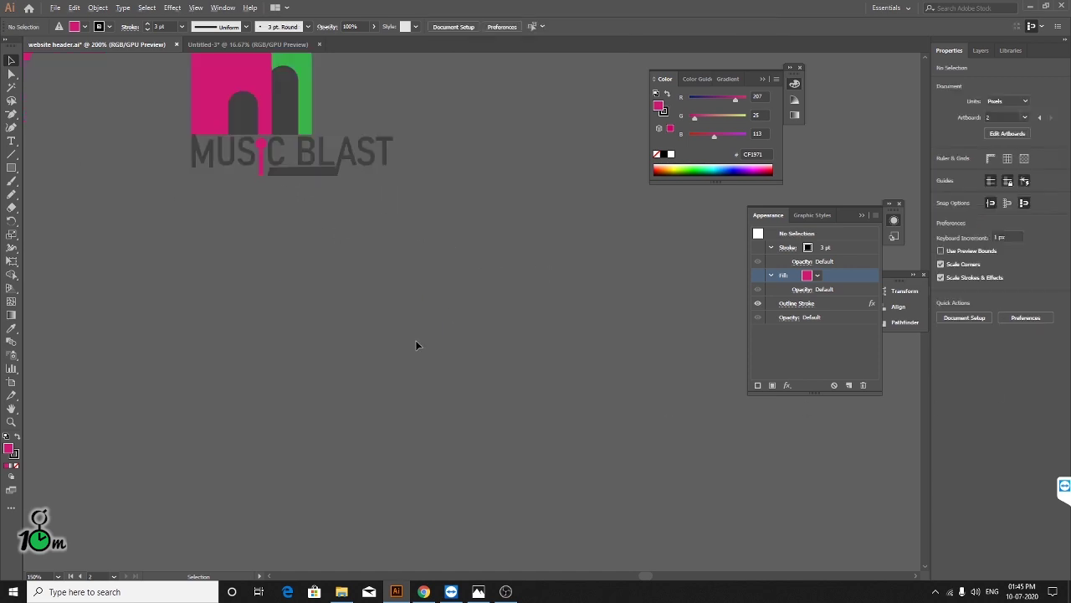
pyautogui.scroll(-1, 415, 340)
pyautogui.scroll(-1, 278, 323)
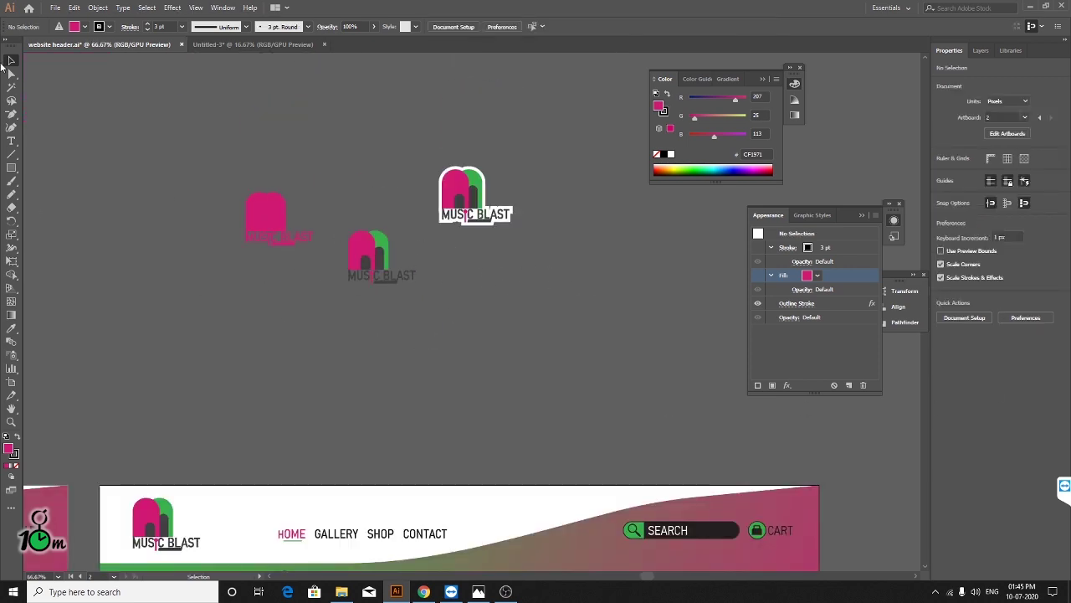
# - Draw a new pink rectangle above the header banner and pan to view it whole
pyautogui.click(11, 168)
pyautogui.moveTo(481, 315); pyautogui.dragTo(800, 466)
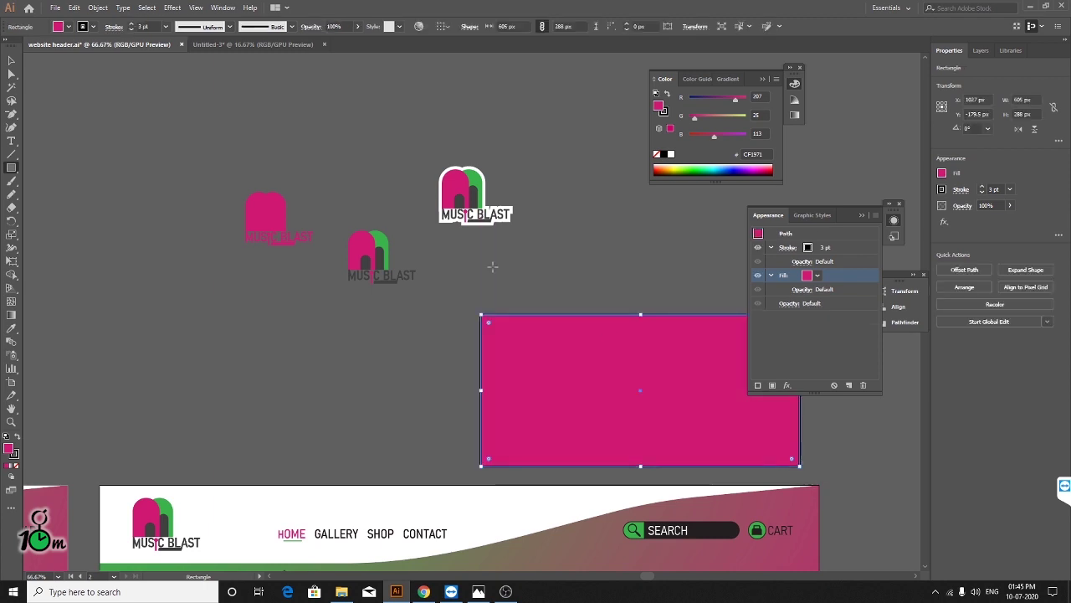
pyautogui.scroll(1, 582, 350)
pyautogui.scroll(1, 581, 350)
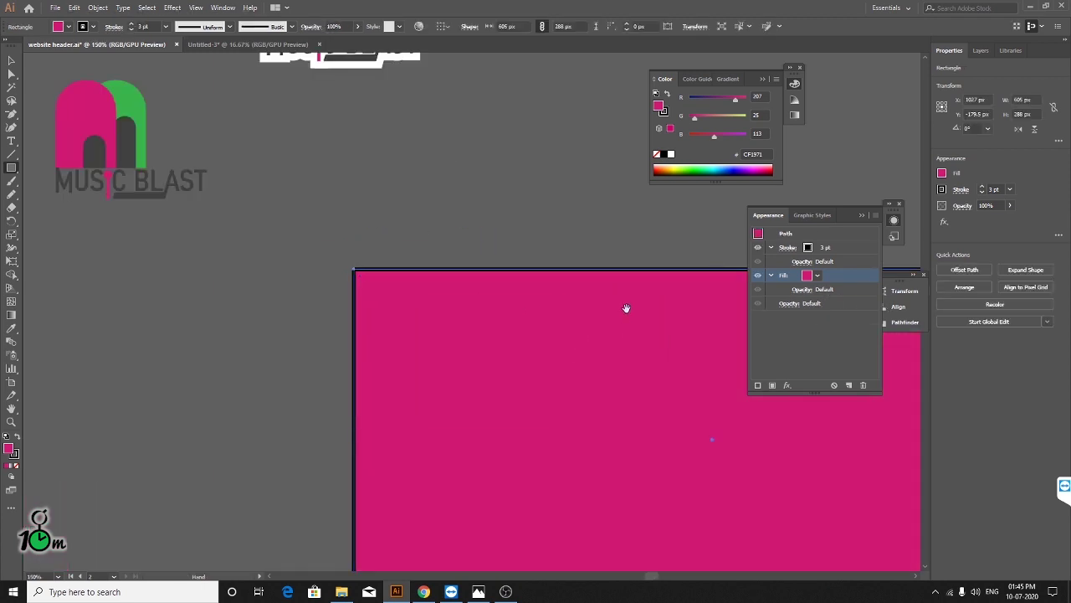
pyautogui.moveTo(626, 308)
pyautogui.mouseDown()
pyautogui.moveTo(258, 244)
pyautogui.moveTo(335, 275)
pyautogui.moveTo(421, 259)
pyautogui.mouseUp()
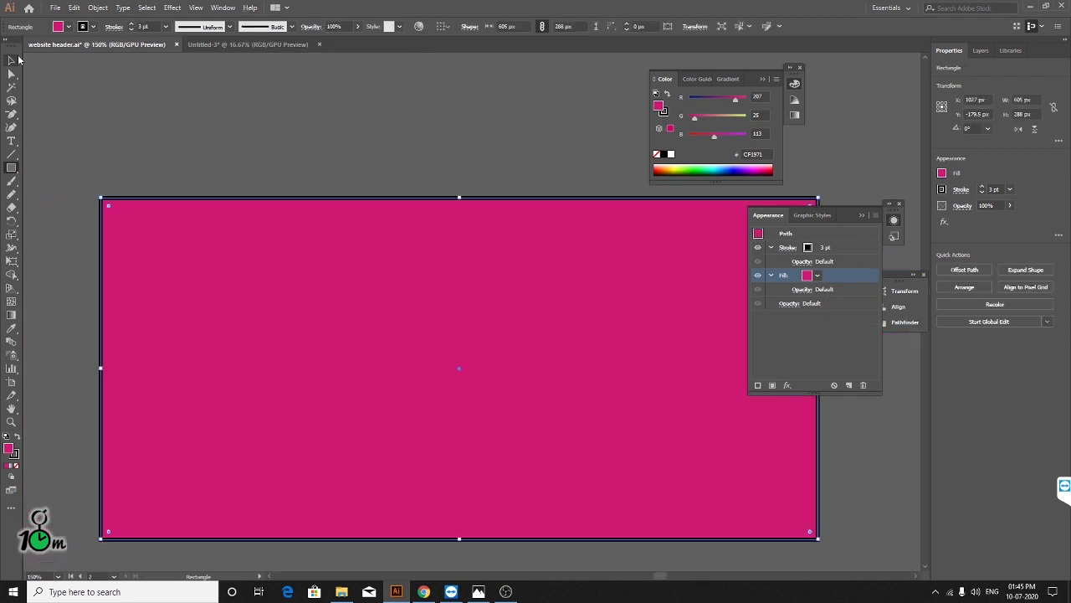
# - Select the pink rectangle and open its Fill swatch dropdown in the Appearance panel
pyautogui.click(10, 60)
pyautogui.click(435, 167)
pyautogui.click(572, 225)
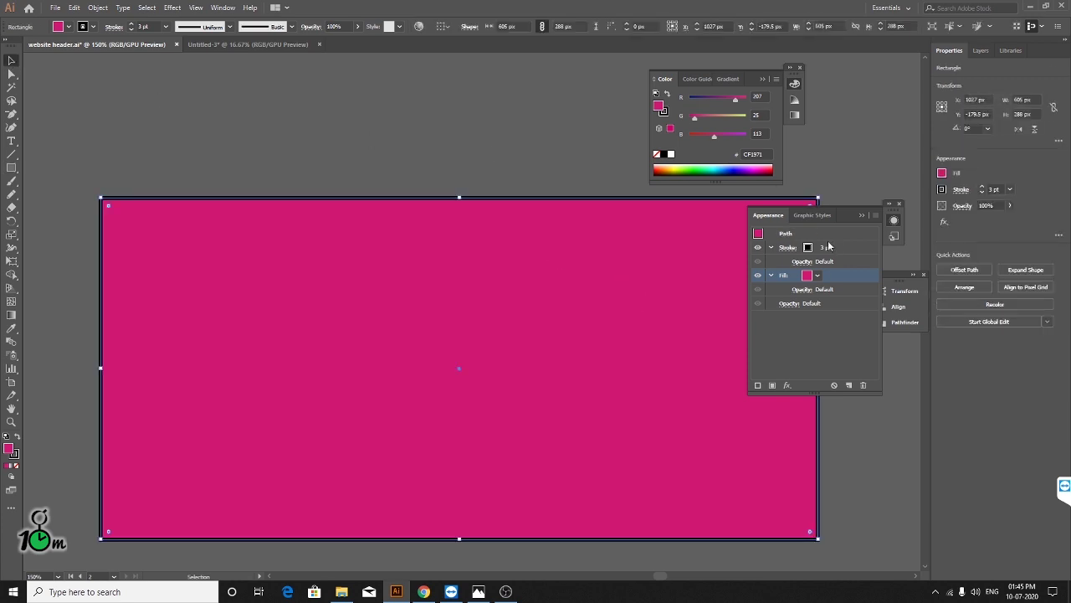
pyautogui.scroll(-1, 449, 303)
pyautogui.scroll(1, 454, 302)
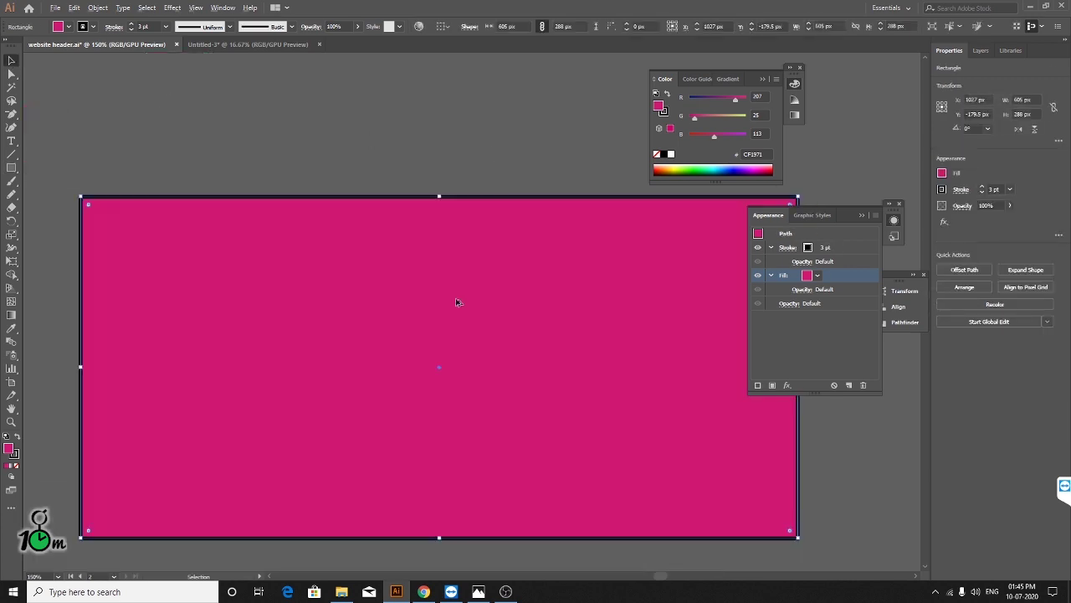
pyautogui.scroll(-1, 468, 292)
pyautogui.scroll(-1, 519, 278)
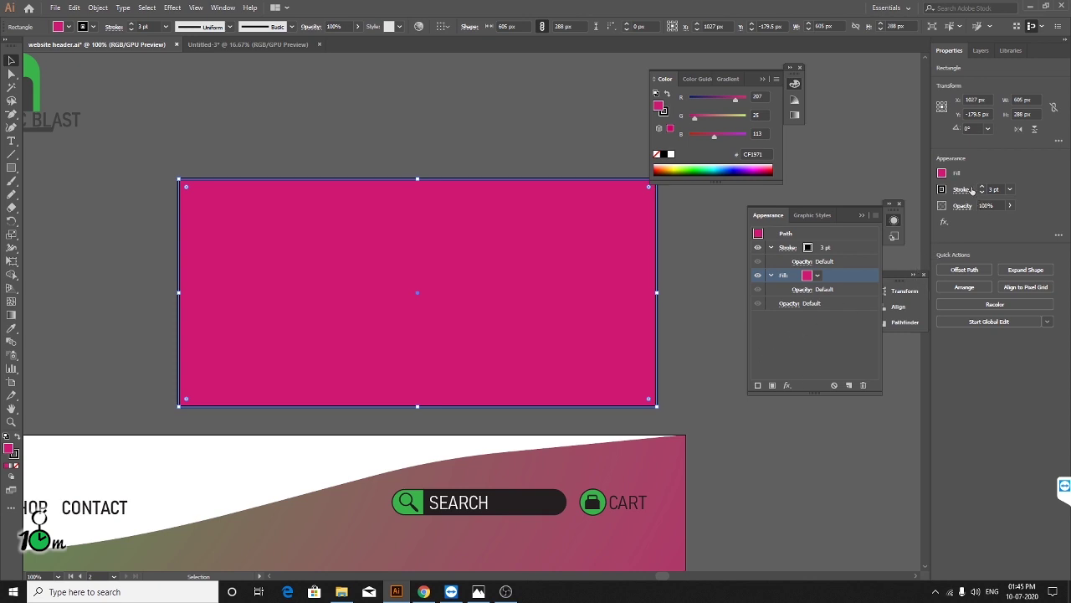
pyautogui.click(816, 277)
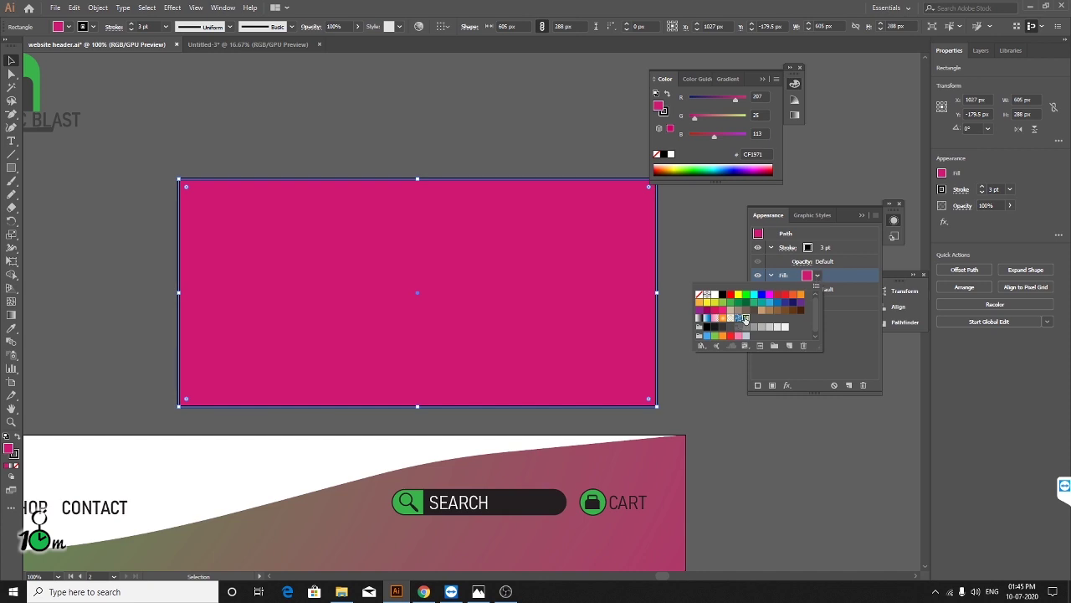
# - Fill the rectangle with the green, blue and beige blob pattern and add Outline Object
pyautogui.click(745, 318)
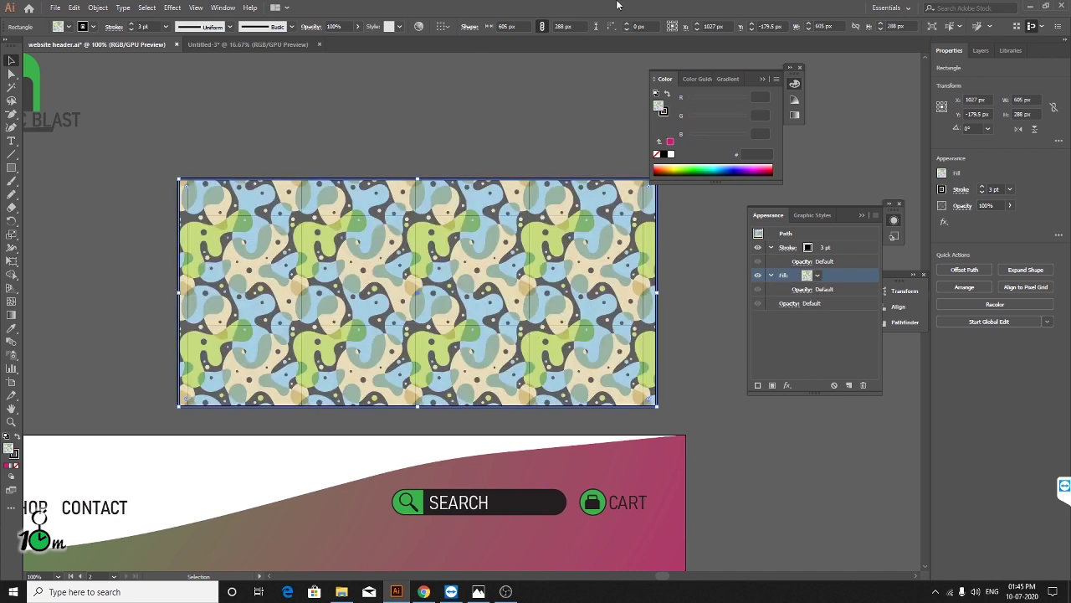
pyautogui.click(148, 7)
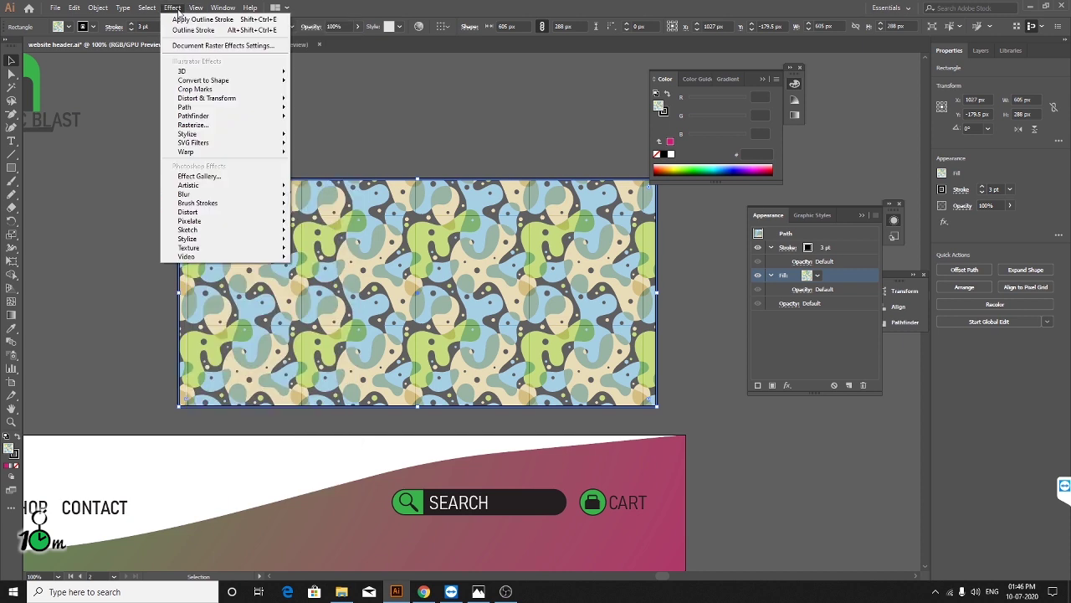
pyautogui.moveTo(173, 7)
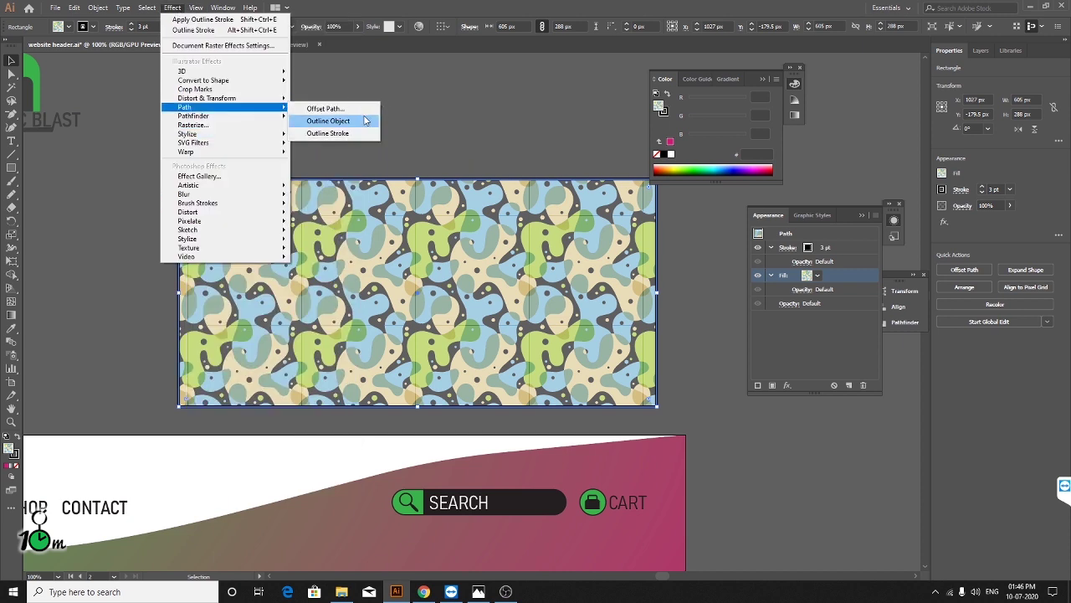
pyautogui.moveTo(185, 107)
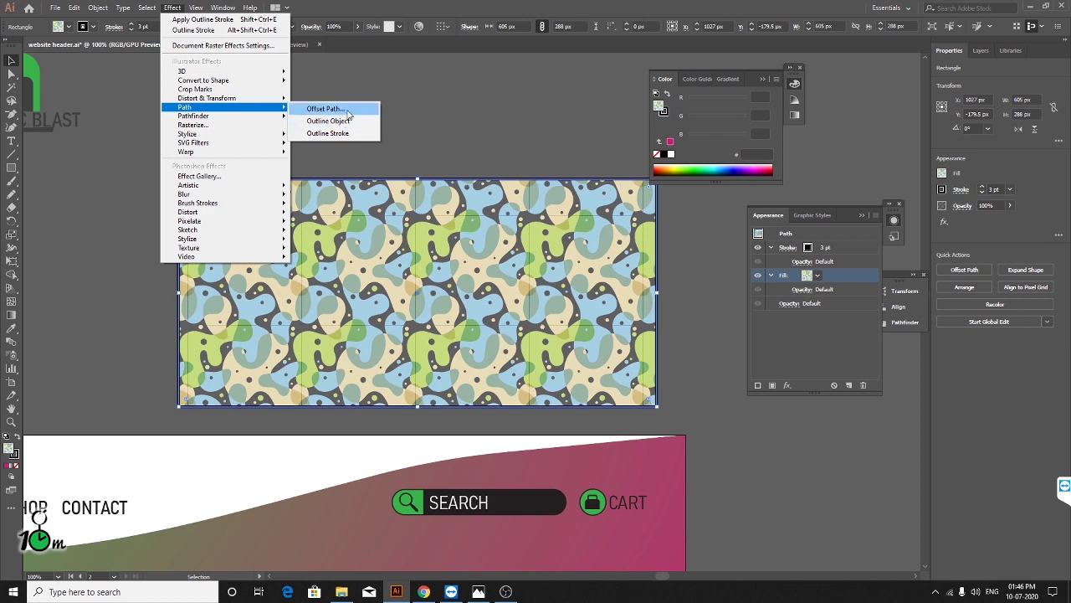
pyautogui.click(350, 122)
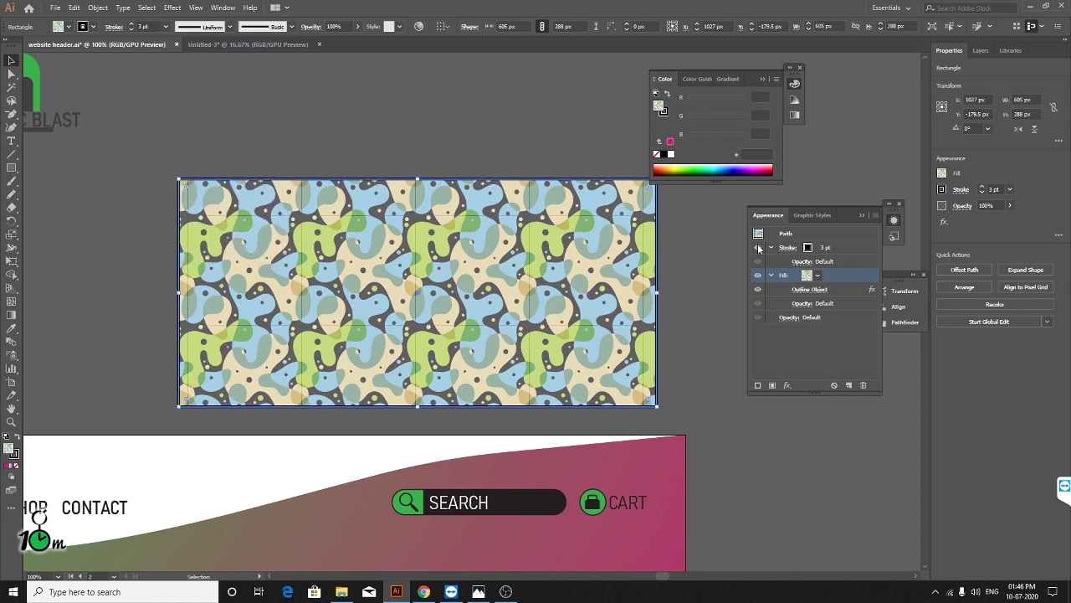
pyautogui.click(693, 262)
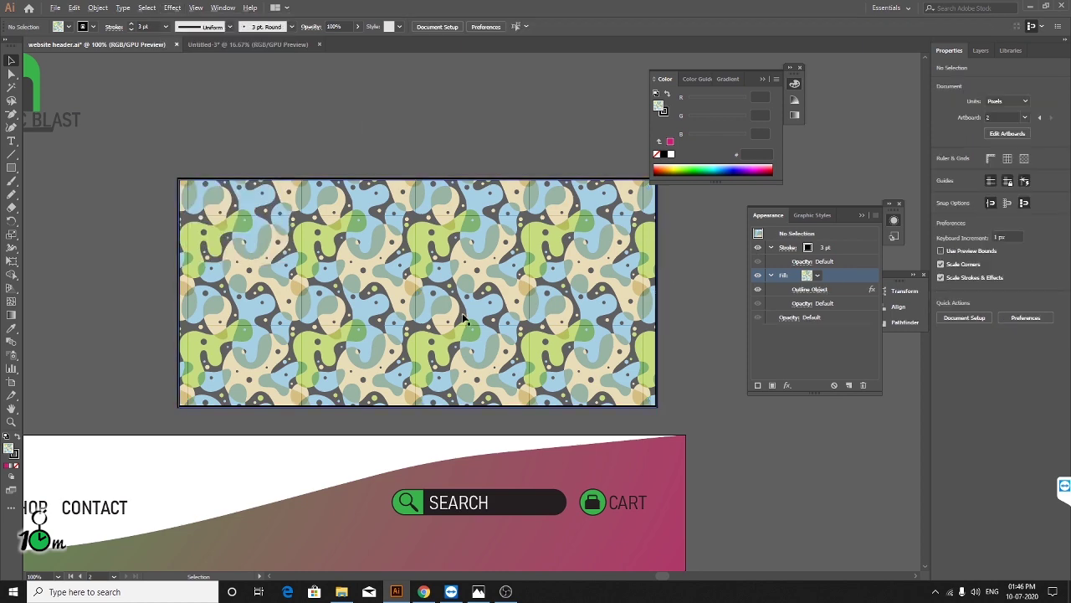
# - Scroll around the patterned rectangle and reselect it
pyautogui.scroll(5, 545, 316)
pyautogui.scroll(-2, 541, 315)
pyautogui.scroll(-2, 544, 301)
pyautogui.scroll(-1, 513, 313)
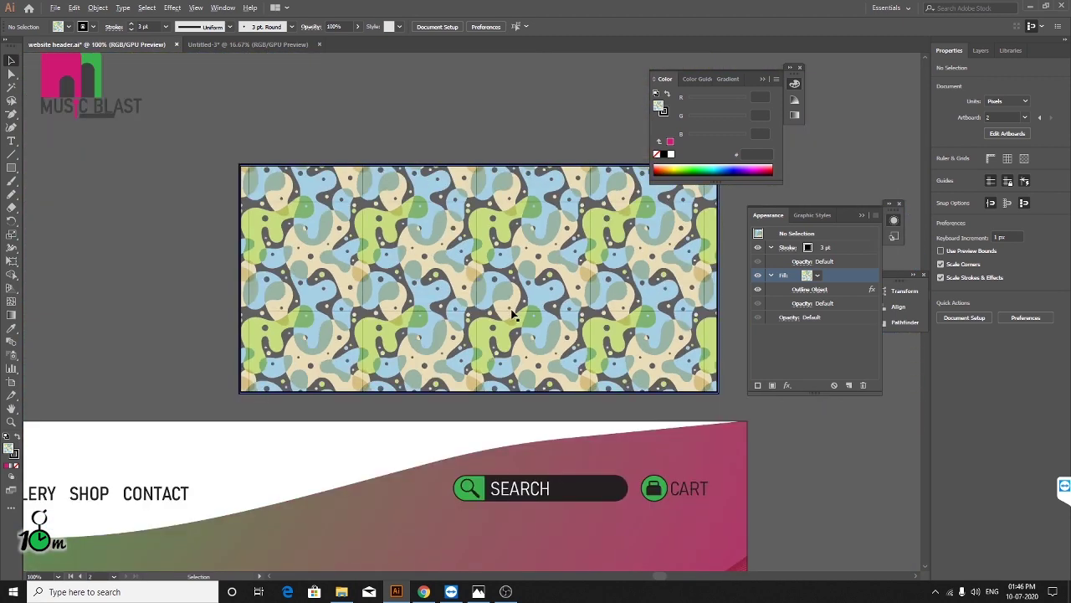
pyautogui.hscroll(2, 514, 313)
pyautogui.scroll(1, 506, 285)
pyautogui.scroll(2, 498, 245)
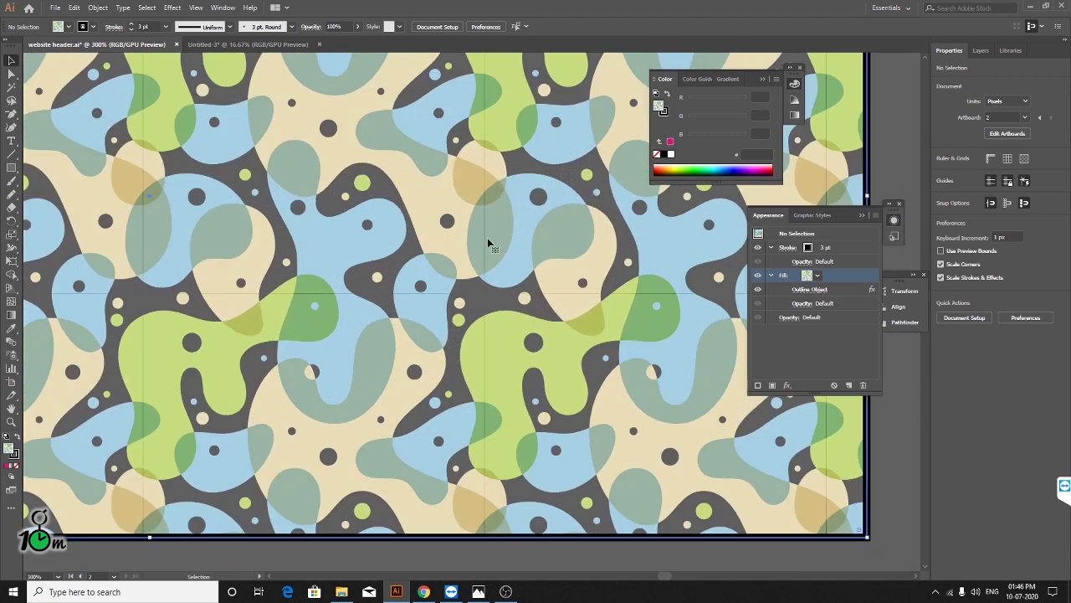
pyautogui.click(481, 242)
pyautogui.scroll(-2, 482, 243)
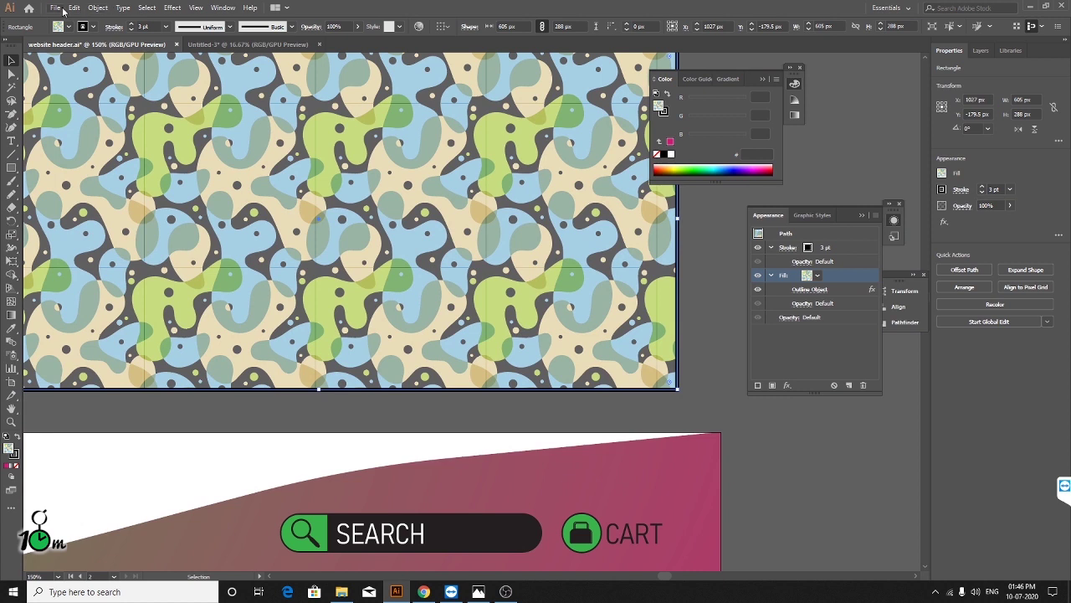
# - Expand the patterned rectangle's appearance and move the art in isolation mode
pyautogui.click(87, 9)
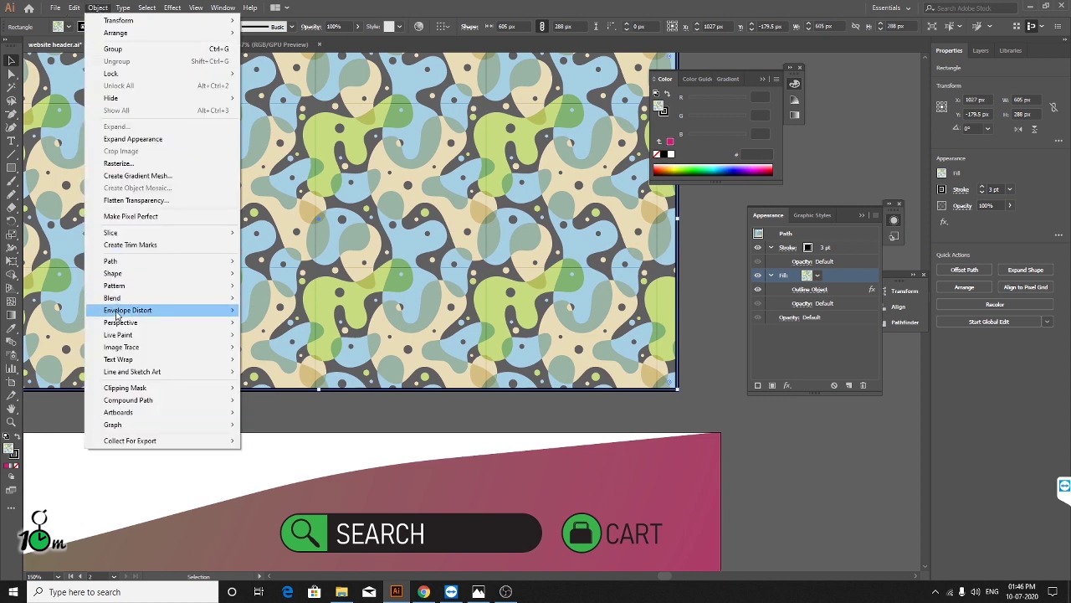
pyautogui.moveTo(127, 310)
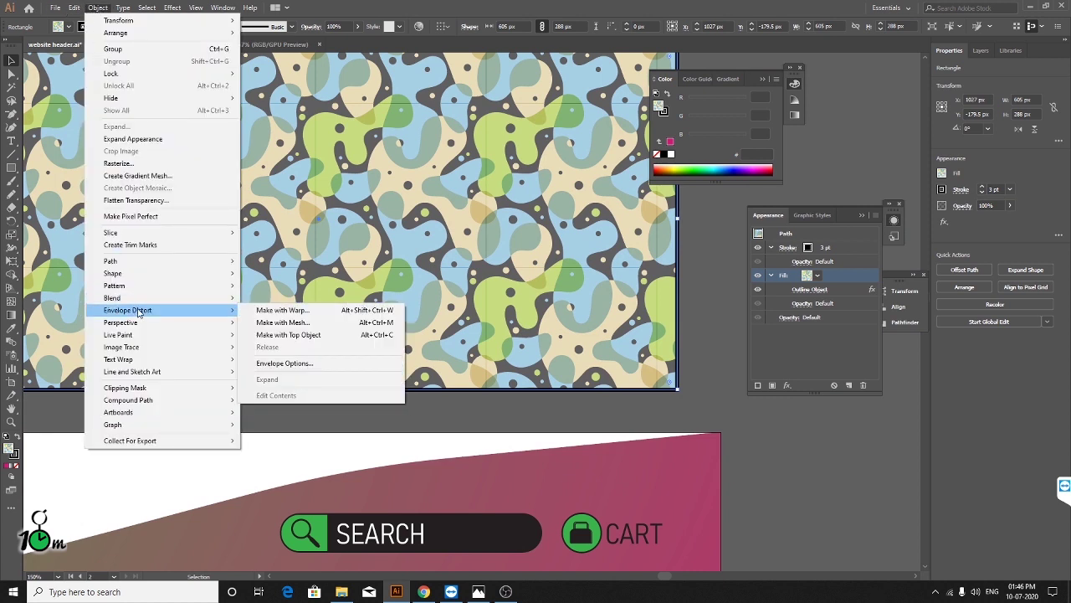
pyautogui.click(133, 139)
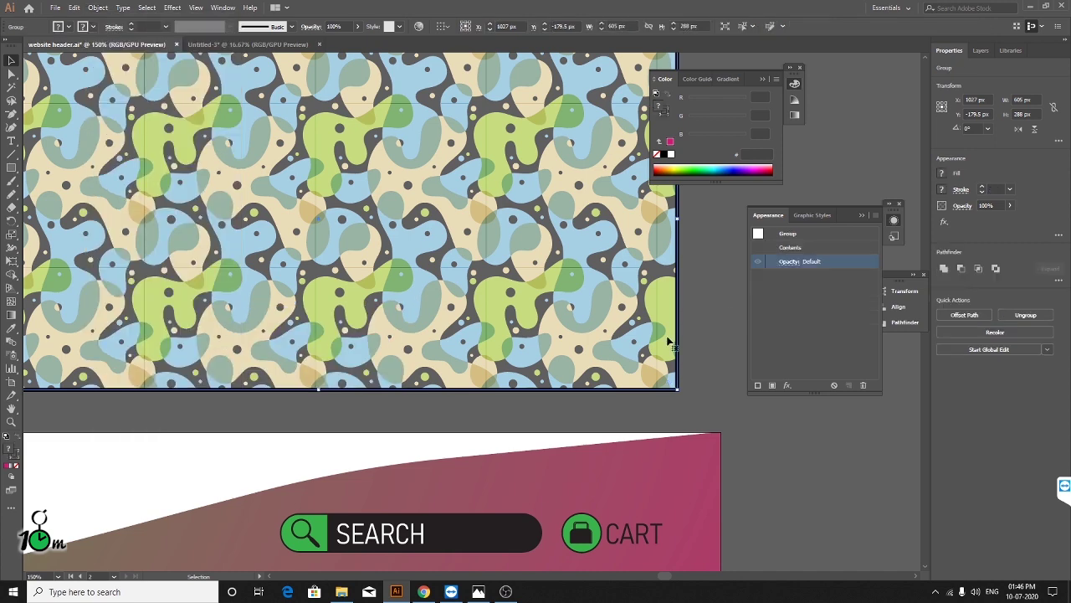
pyautogui.scroll(-2, 508, 258)
pyautogui.scroll(3, 371, 268)
pyautogui.hscroll(4, 370, 268)
pyautogui.scroll(5, 475, 251)
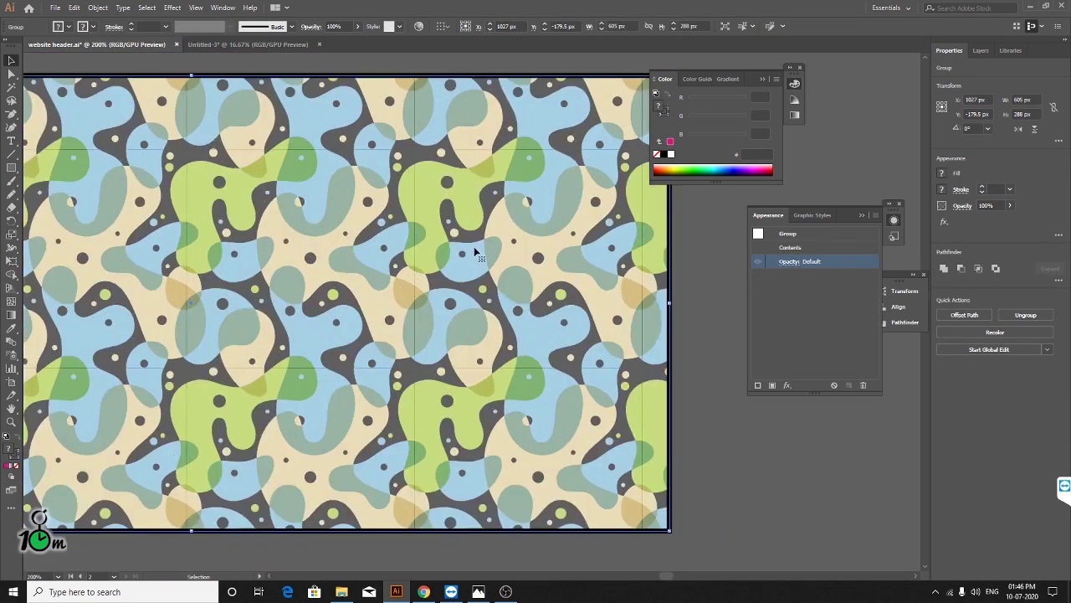
pyautogui.doubleClick(474, 251)
pyautogui.scroll(-2, 481, 259)
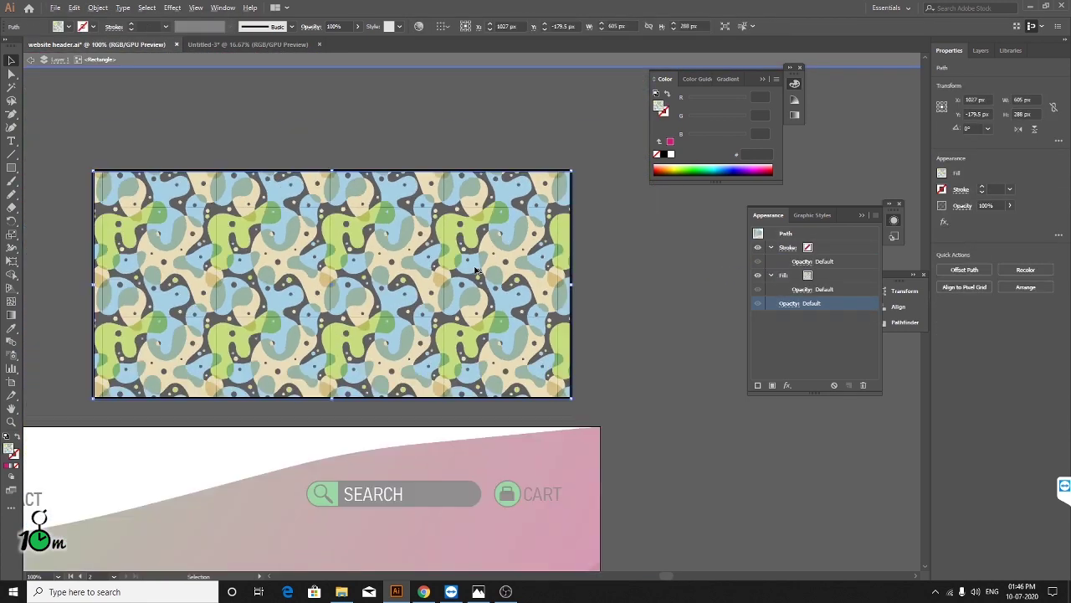
pyautogui.moveTo(458, 287)
pyautogui.mouseDown()
pyautogui.moveTo(604, 306)
pyautogui.moveTo(331, 404)
pyautogui.moveTo(505, 364)
pyautogui.mouseUp()
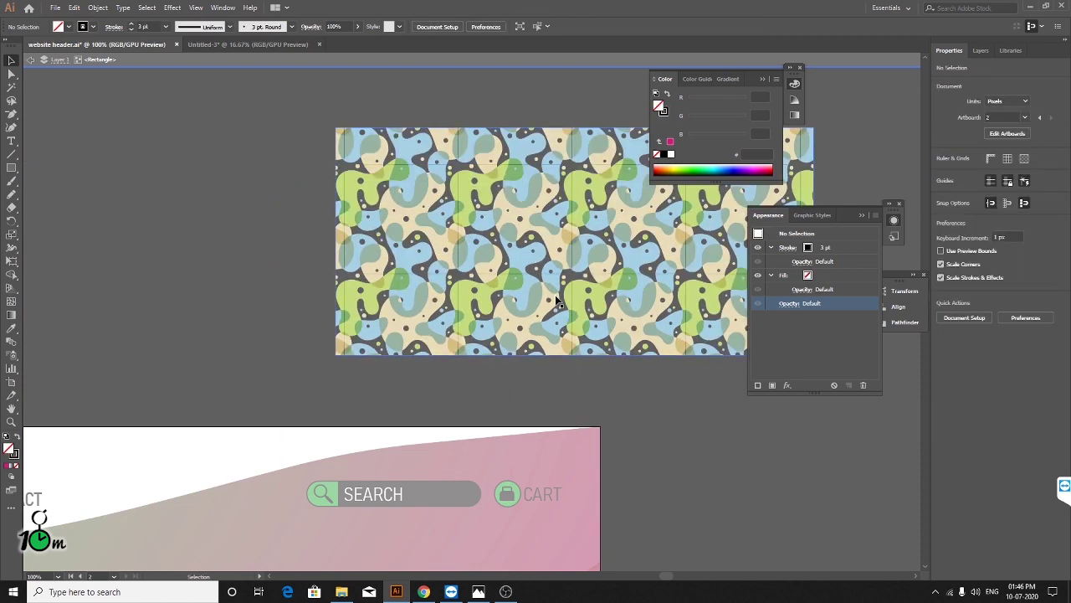
# - Undo the edits until the pattern rectangle is removed from the canvas
pyautogui.hotkey('ctrl', 'z')
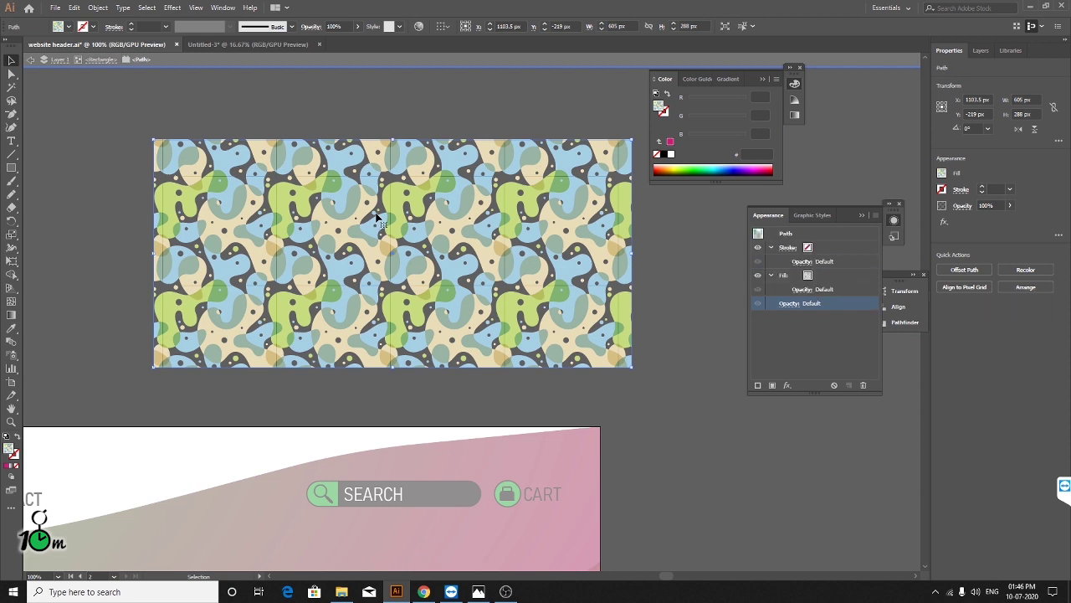
pyautogui.hotkey('ctrl', 'z')
pyautogui.hotkey('ctrl', 'z')
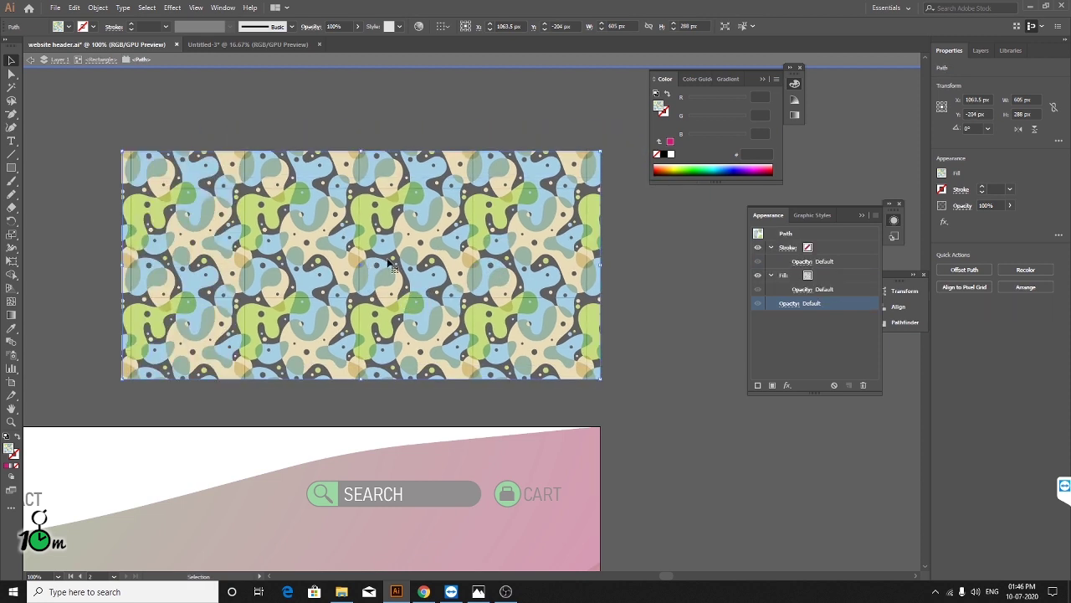
pyautogui.hotkey('ctrl', 'z')
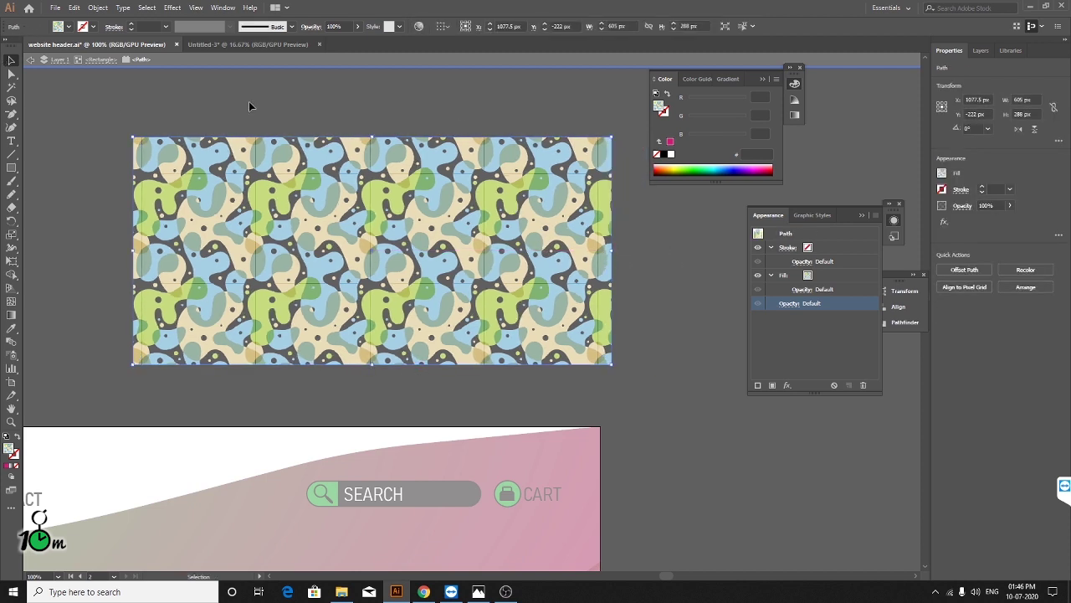
pyautogui.hotkey('ctrl', 'z')
pyautogui.hotkey('ctrl', 'z')
pyautogui.hotkey('ctrl', 'z')
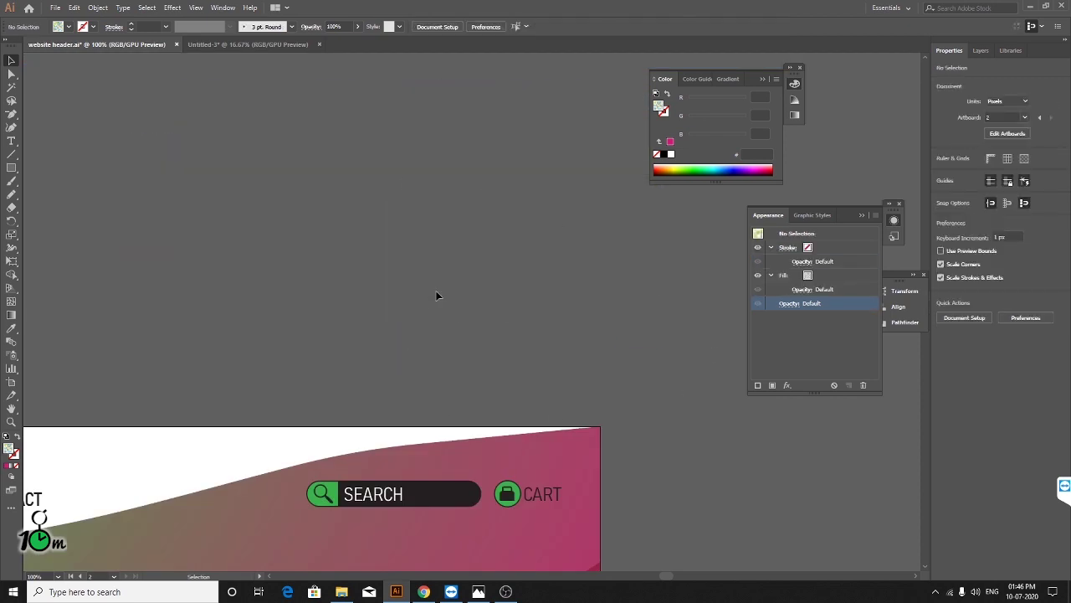
# - Deselect the logo variants and pan to clear space right of the MUSIC BLAST logo
pyautogui.keyDown('alt'); pyautogui.scroll(-5, 436, 295); pyautogui.keyUp('alt')
pyautogui.keyDown('alt'); pyautogui.scroll(3, 419, 279); pyautogui.keyUp('alt')
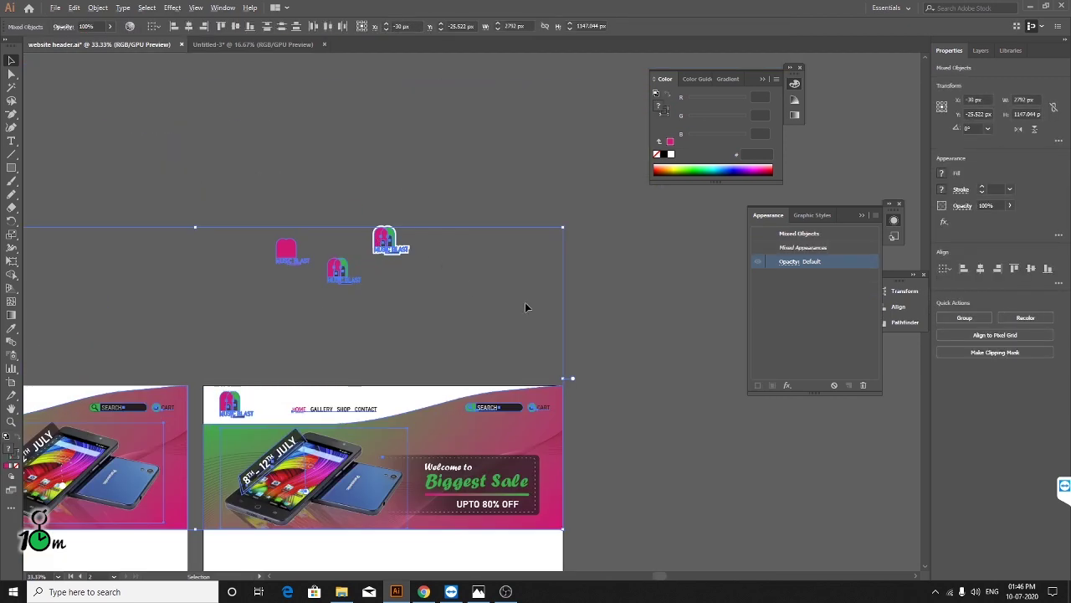
pyautogui.keyDown('alt'); pyautogui.scroll(5, 525, 306); pyautogui.keyUp('alt')
pyautogui.keyDown('alt'); pyautogui.scroll(-2, 529, 296); pyautogui.keyUp('alt')
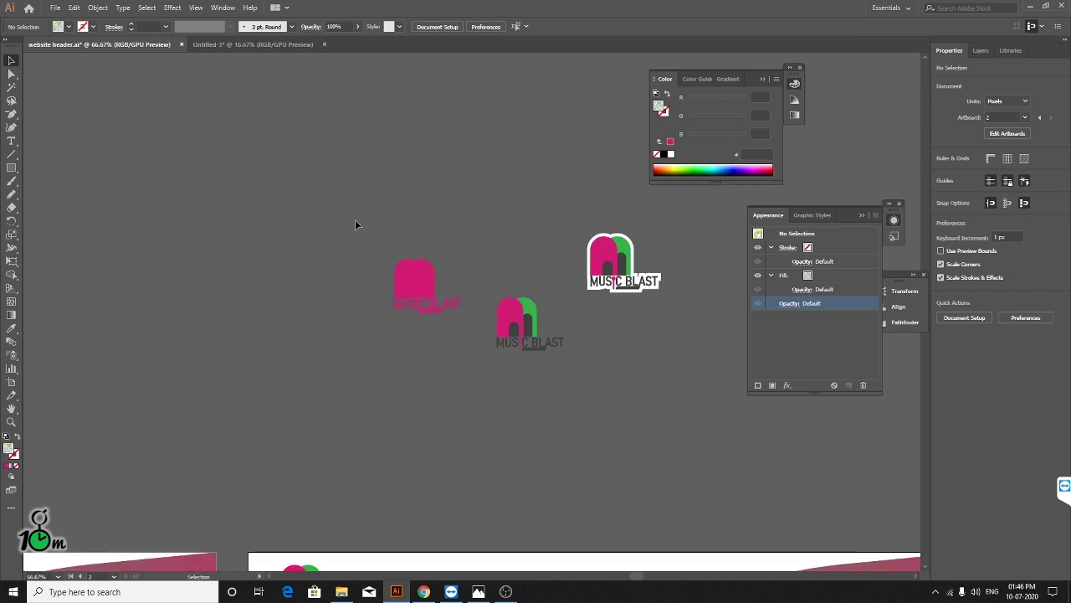
pyautogui.moveTo(562, 384); pyautogui.dragTo(561, 380)
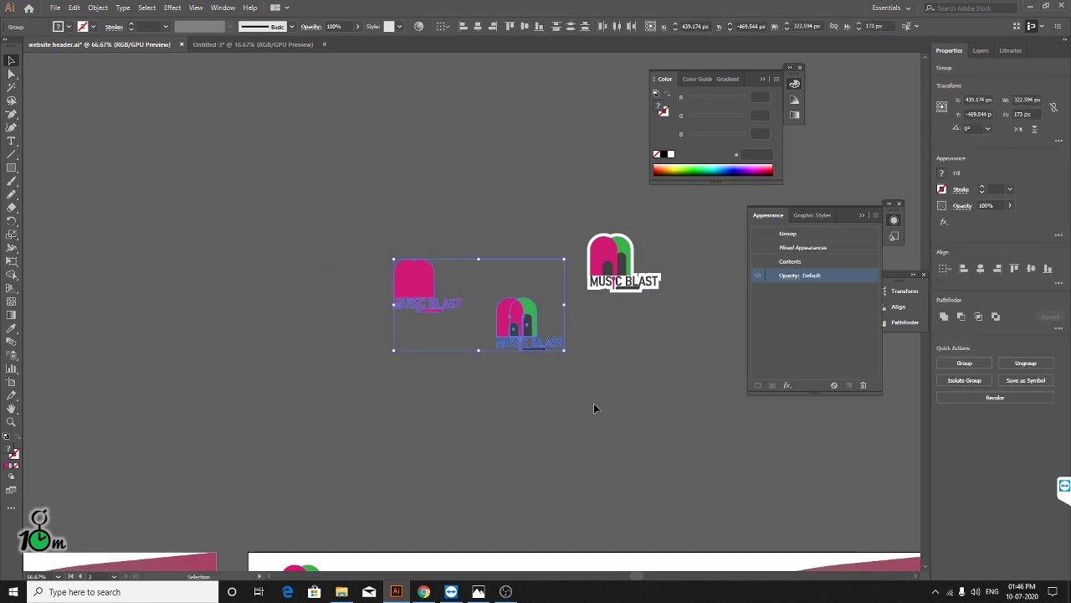
pyautogui.keyDown('alt'); pyautogui.scroll(1, 576, 388); pyautogui.keyUp('alt')
pyautogui.keyDown('shift'); pyautogui.hscroll(4, 502, 351); pyautogui.keyUp('shift')
pyautogui.scroll(2, 428, 289)
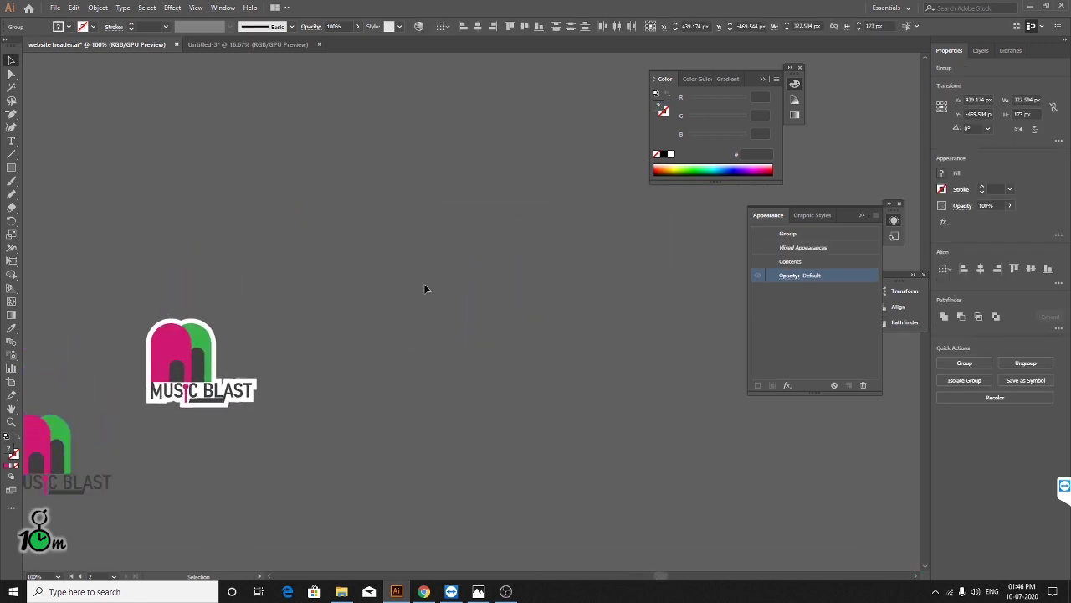
pyautogui.click(379, 357)
pyautogui.moveTo(380, 357); pyautogui.dragTo(346, 332)
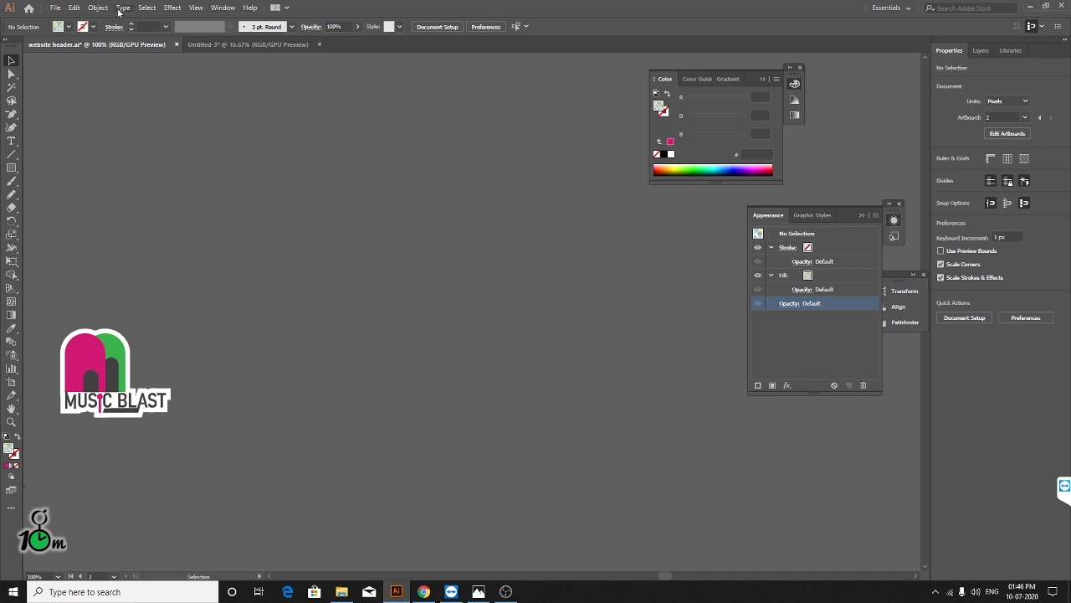
# - Draw a rectangle right of the logo and give it a solid pink fill
pyautogui.click(98, 8)
pyautogui.click(504, 341)
pyautogui.click(11, 167)
pyautogui.moveTo(268, 179)
pyautogui.mouseDown()
pyautogui.moveTo(525, 416)
pyautogui.moveTo(590, 381)
pyautogui.mouseUp()
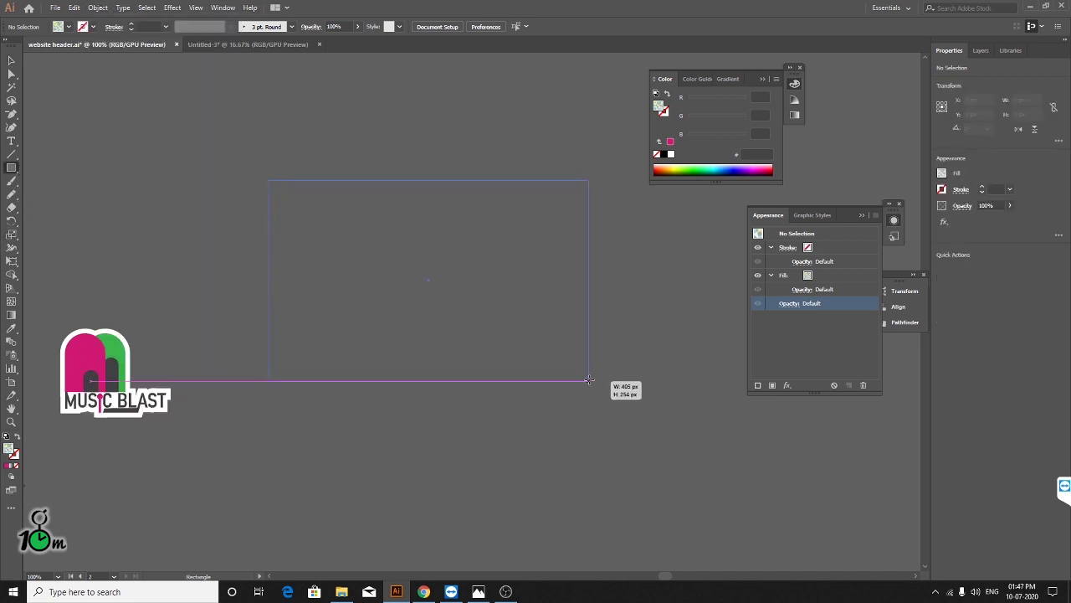
pyautogui.click(12, 60)
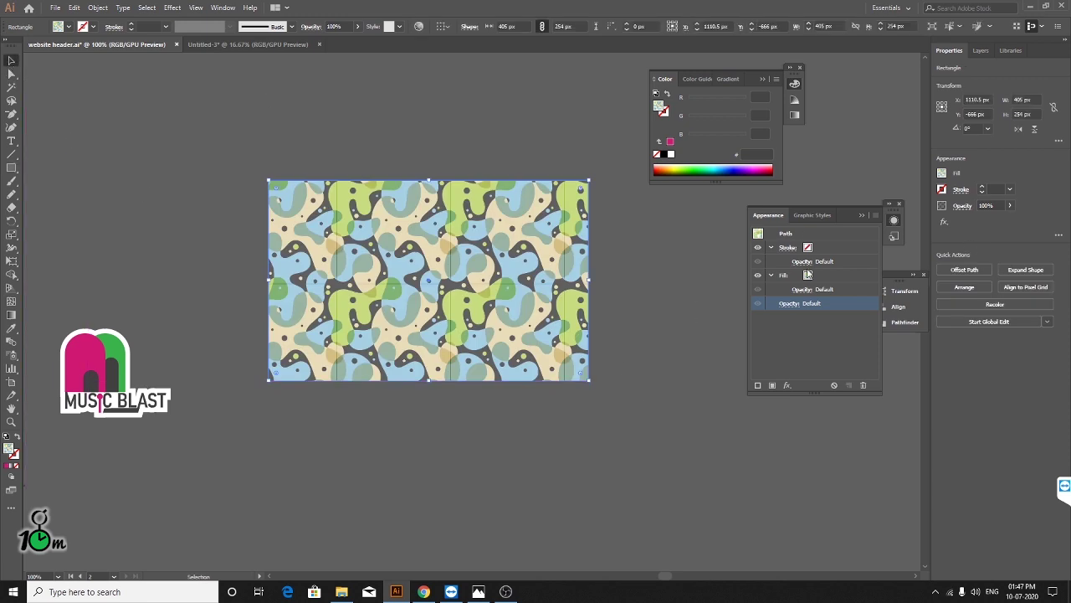
pyautogui.click(8, 470)
# - Apply the Rasterize effect to the pink rectangle and move it further right
pyautogui.click(173, 8)
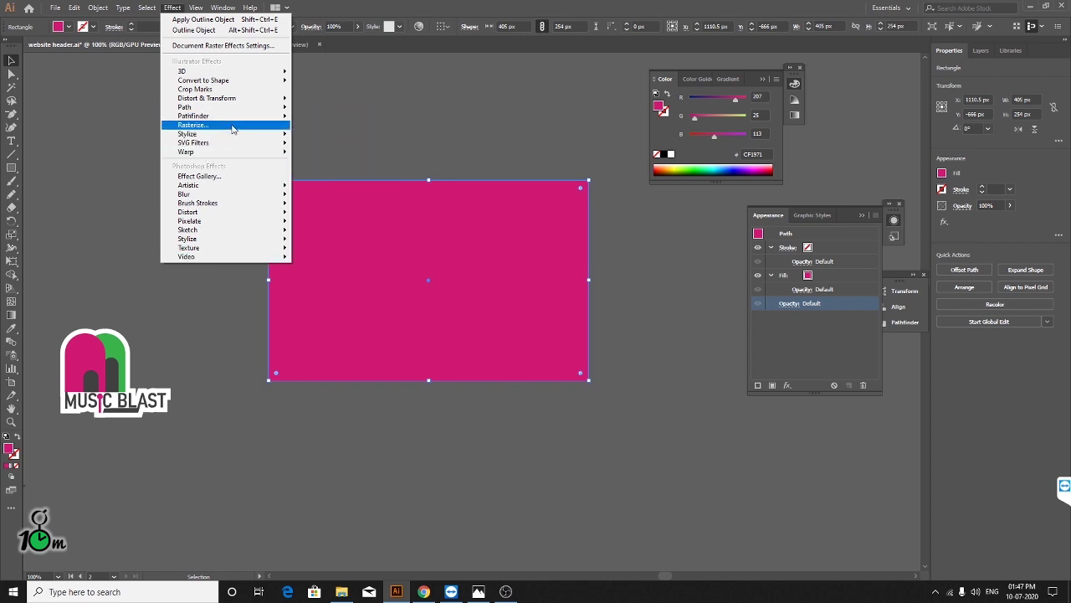
pyautogui.click(516, 436)
pyautogui.moveTo(312, 336); pyautogui.dragTo(446, 359)
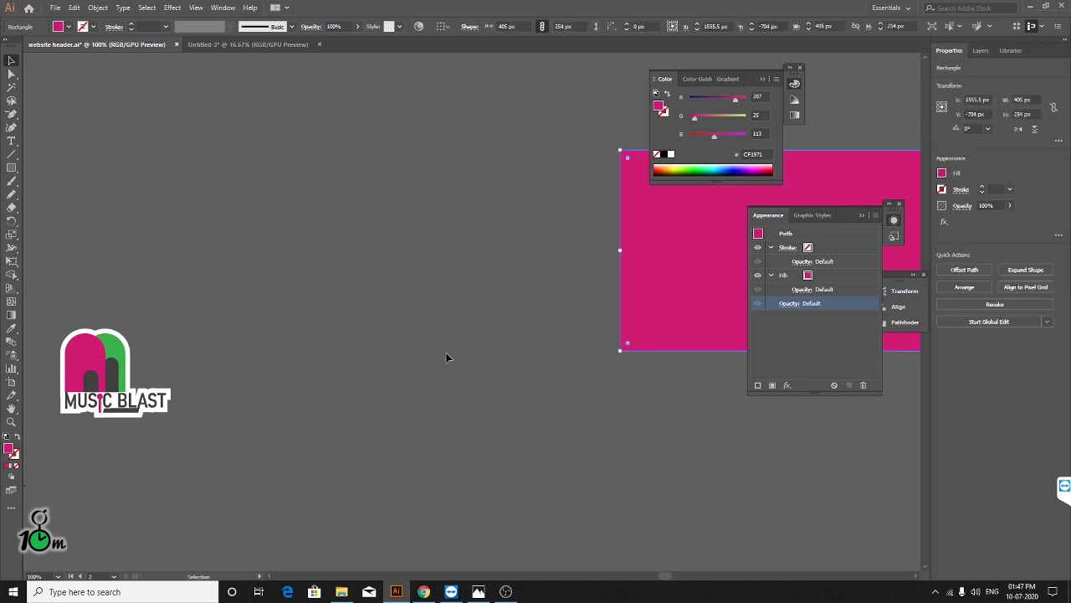
pyautogui.click(446, 359)
# - Pan to the top logo and select the white-backed MUSIC BLAST logo
pyautogui.scroll(1, 248, 344)
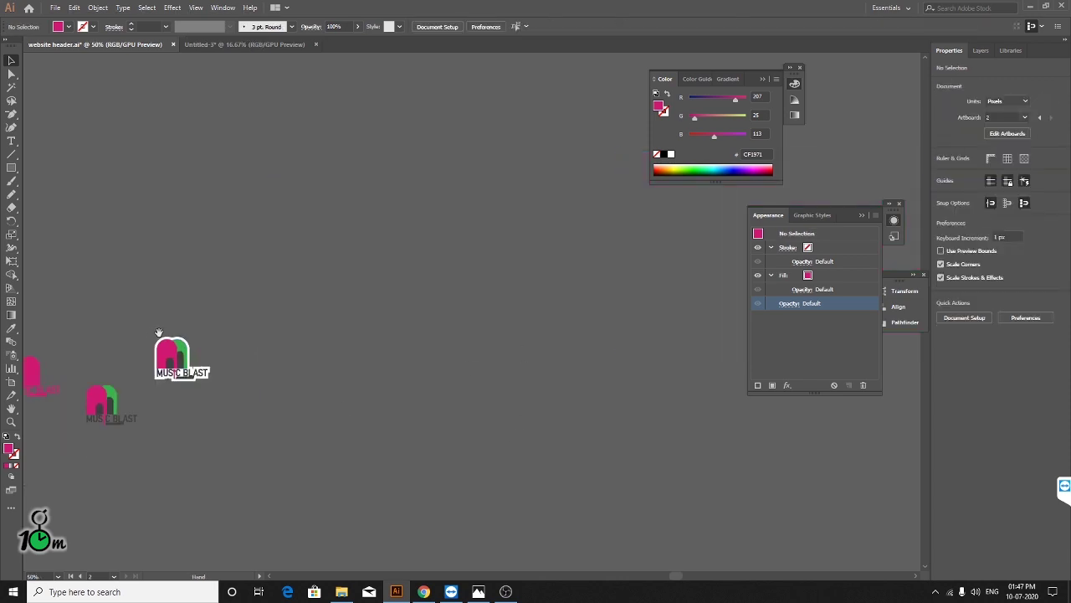
pyautogui.scroll(-1, 191, 374)
pyautogui.moveTo(72, 251); pyautogui.dragTo(282, 399)
pyautogui.scroll(-1, 282, 399)
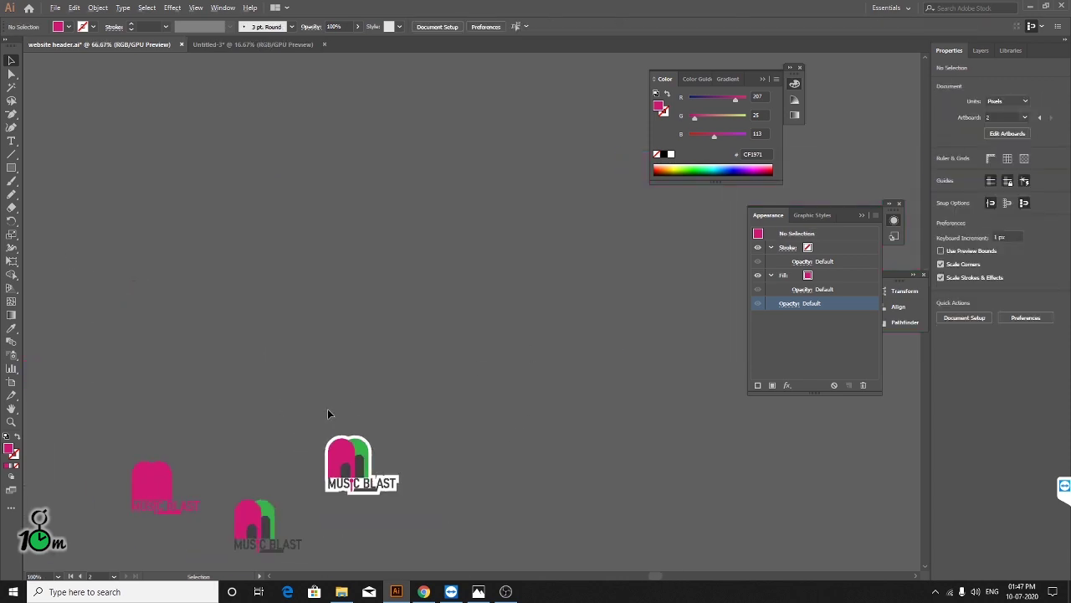
pyautogui.moveTo(295, 436); pyautogui.dragTo(290, 333)
pyautogui.click(344, 380)
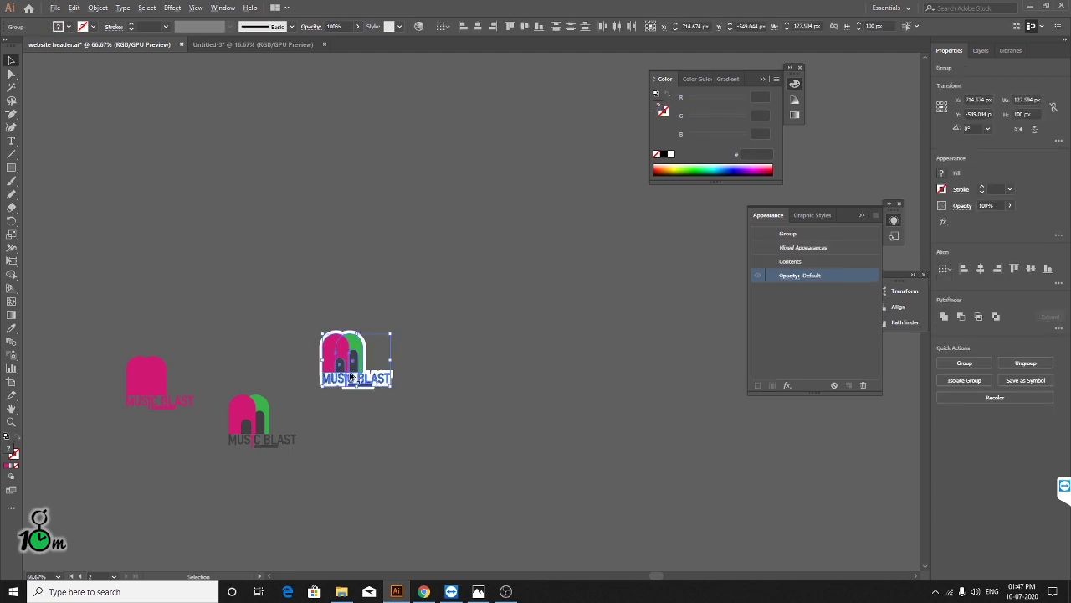
pyautogui.moveTo(345, 380); pyautogui.dragTo(618, 272)
# - Center the logo, open Effect > Rasterize and move its settings dialog aside
pyautogui.scroll(1, 628, 281)
pyautogui.moveTo(410, 378); pyautogui.dragTo(322, 429)
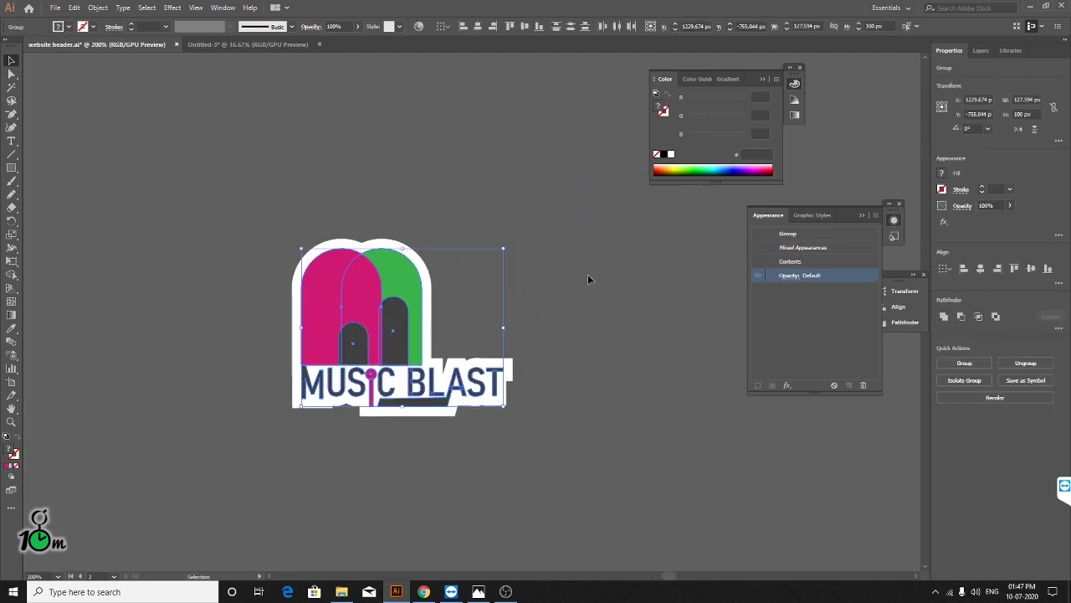
pyautogui.click(172, 8)
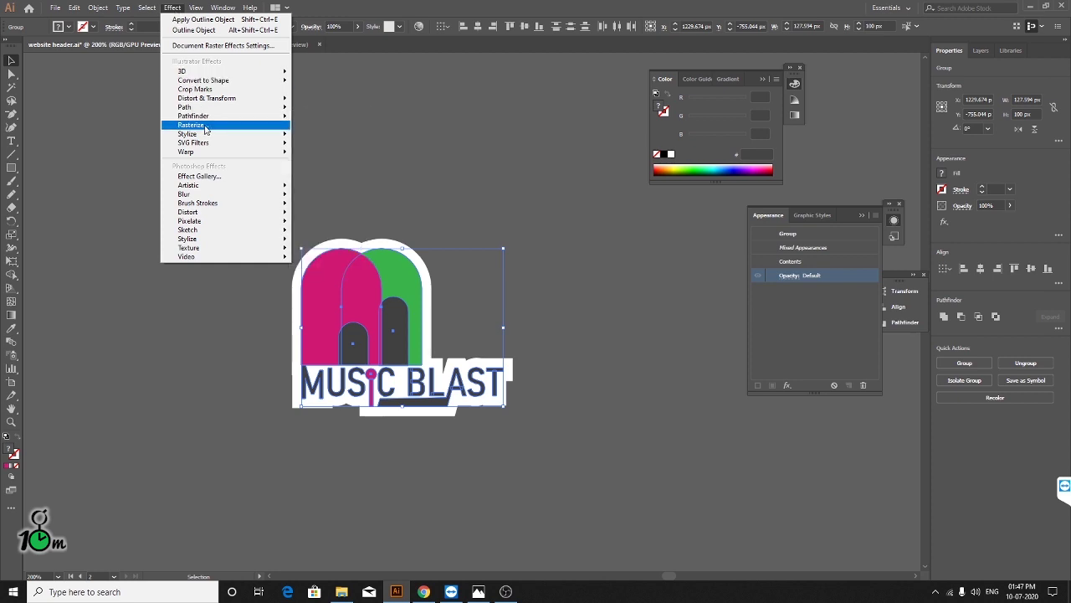
pyautogui.click(191, 124)
pyautogui.moveTo(465, 178)
pyautogui.mouseDown()
pyautogui.moveTo(611, 137)
pyautogui.moveTo(637, 87)
pyautogui.mouseUp()
# - Rasterize the logo with RGB, Screen 72 ppi, transparent background and Art Optimized (Supersampling) anti-aliasing
pyautogui.click(639, 113)
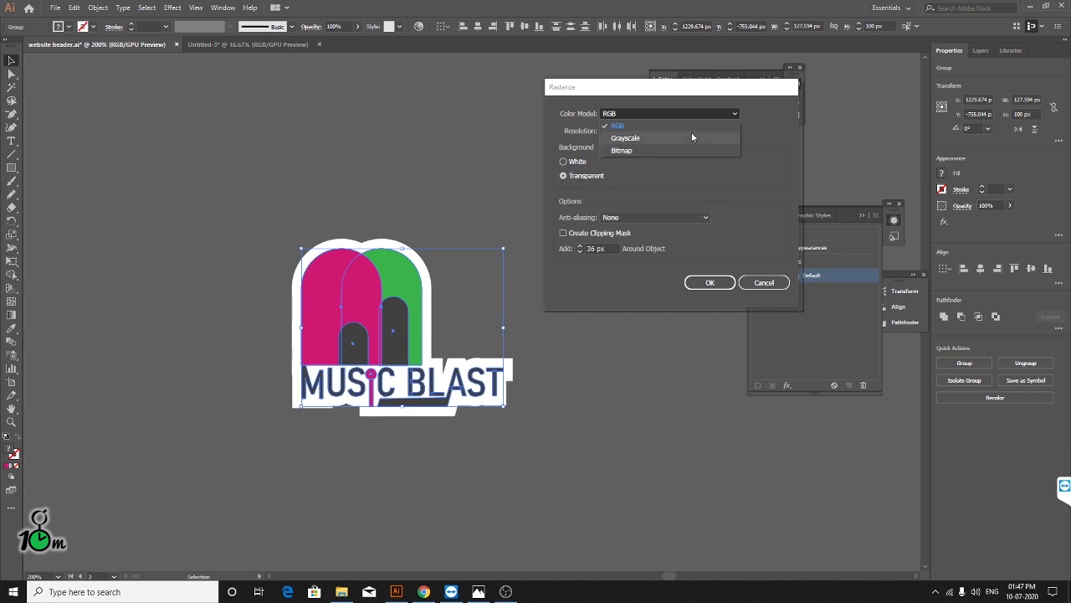
pyautogui.click(641, 244)
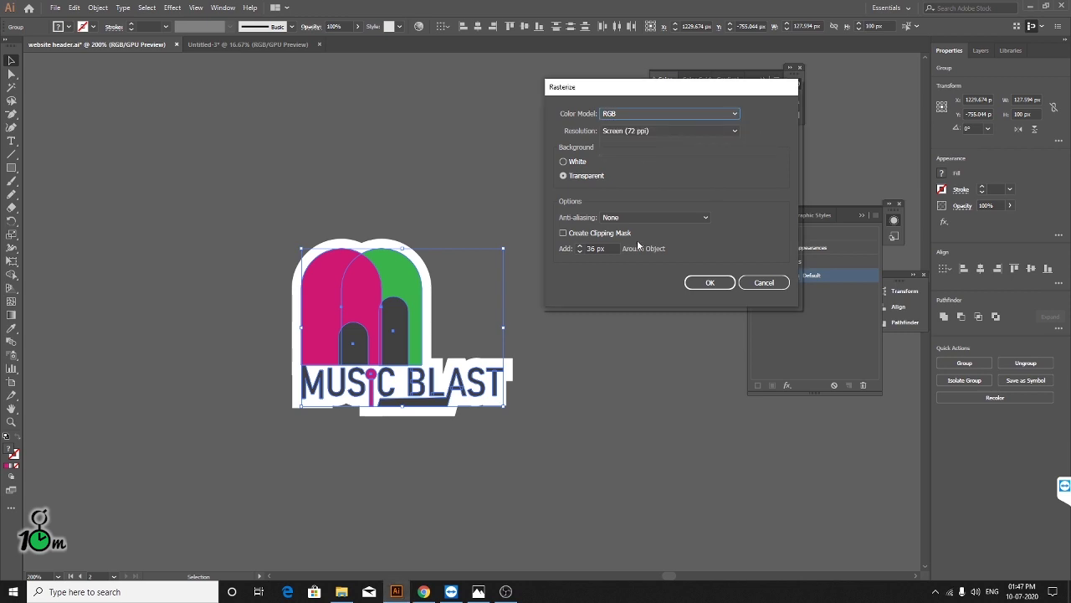
pyautogui.click(644, 132)
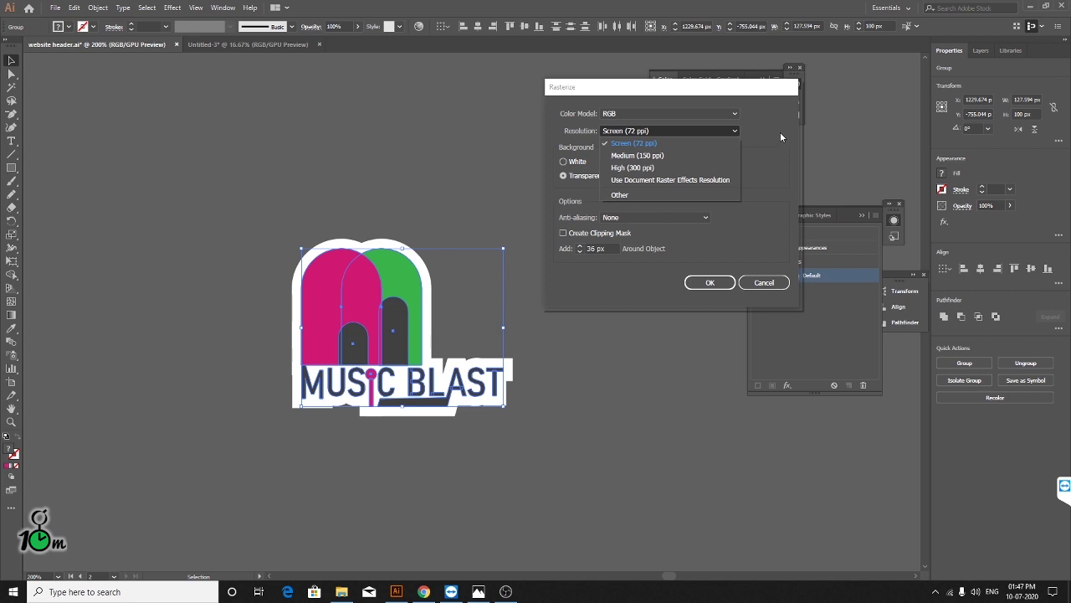
pyautogui.click(754, 131)
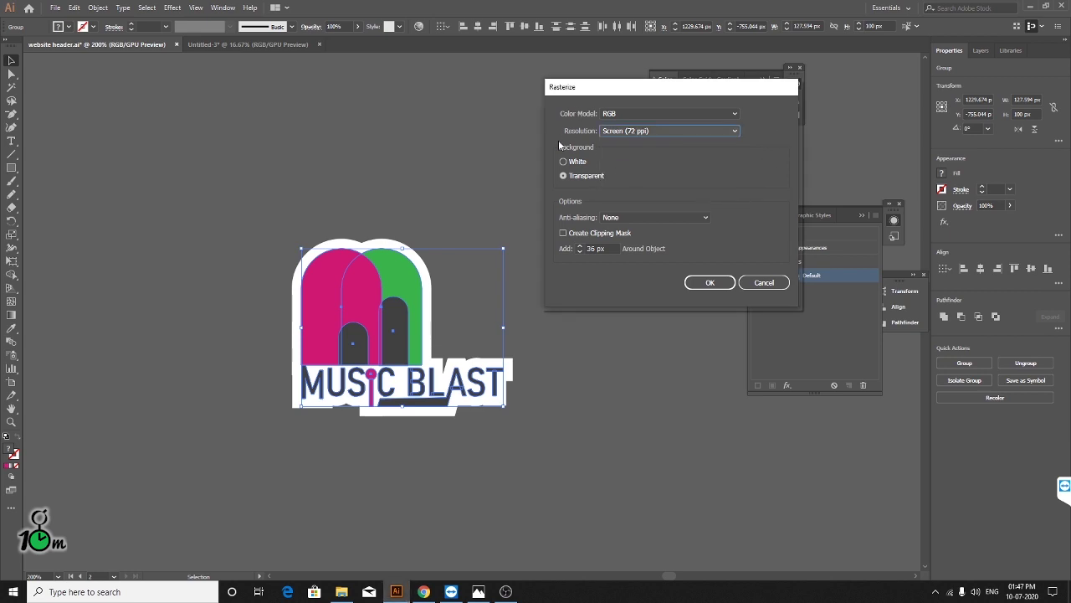
pyautogui.click(564, 162)
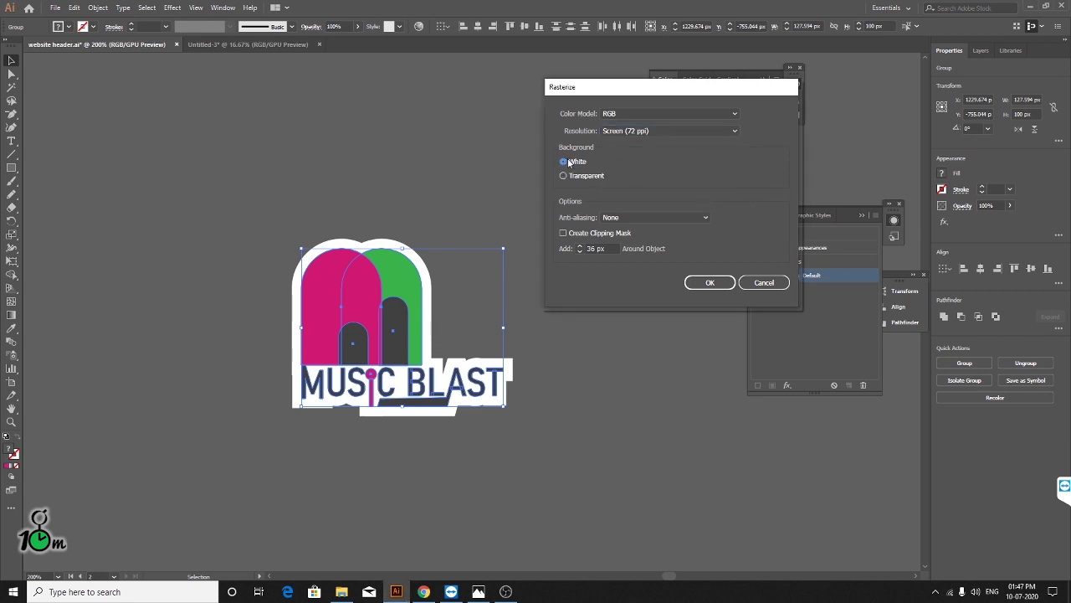
pyautogui.click(564, 176)
pyautogui.click(699, 216)
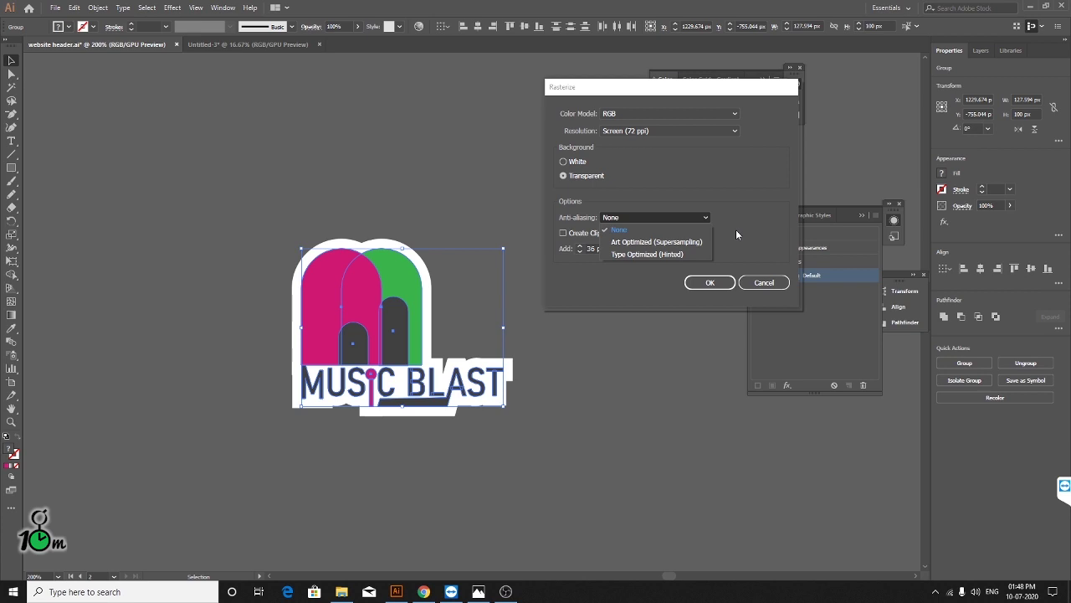
pyautogui.click(660, 242)
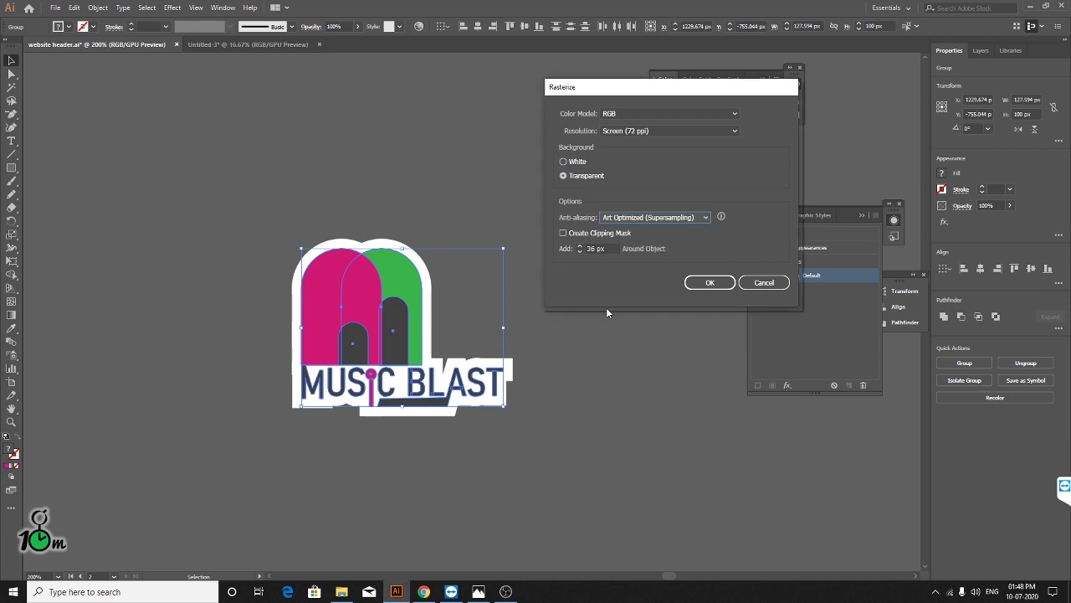
pyautogui.click(648, 218)
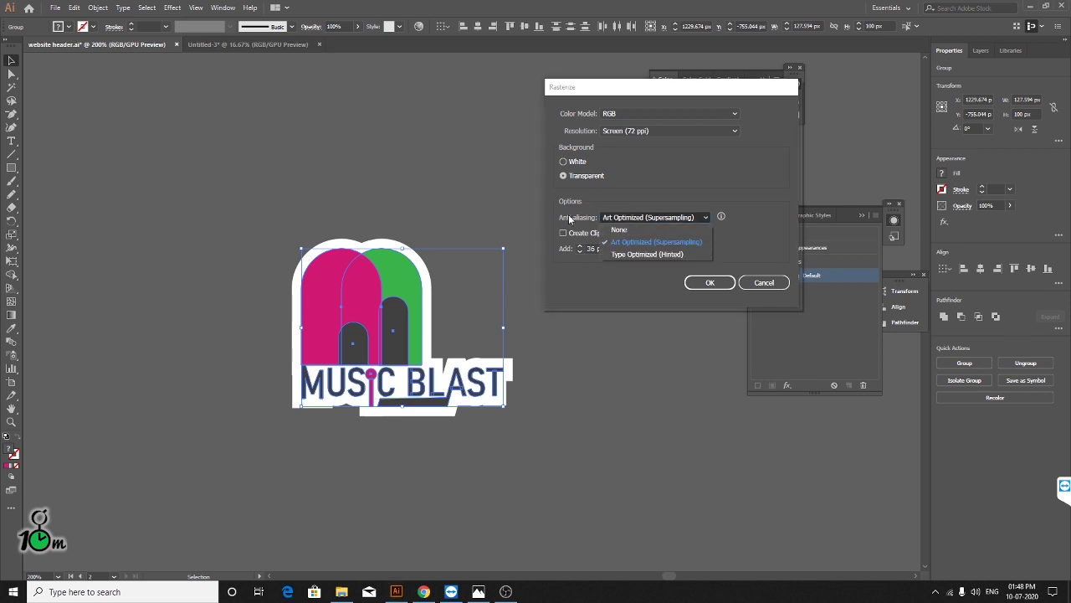
pyautogui.click(614, 204)
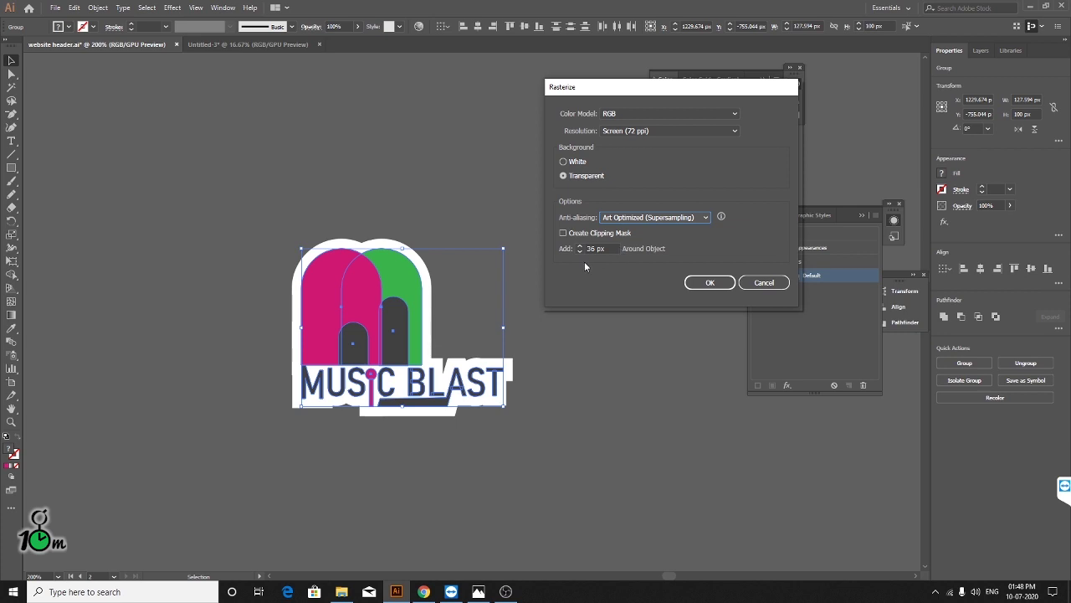
pyautogui.moveTo(680, 89); pyautogui.dragTo(677, 65)
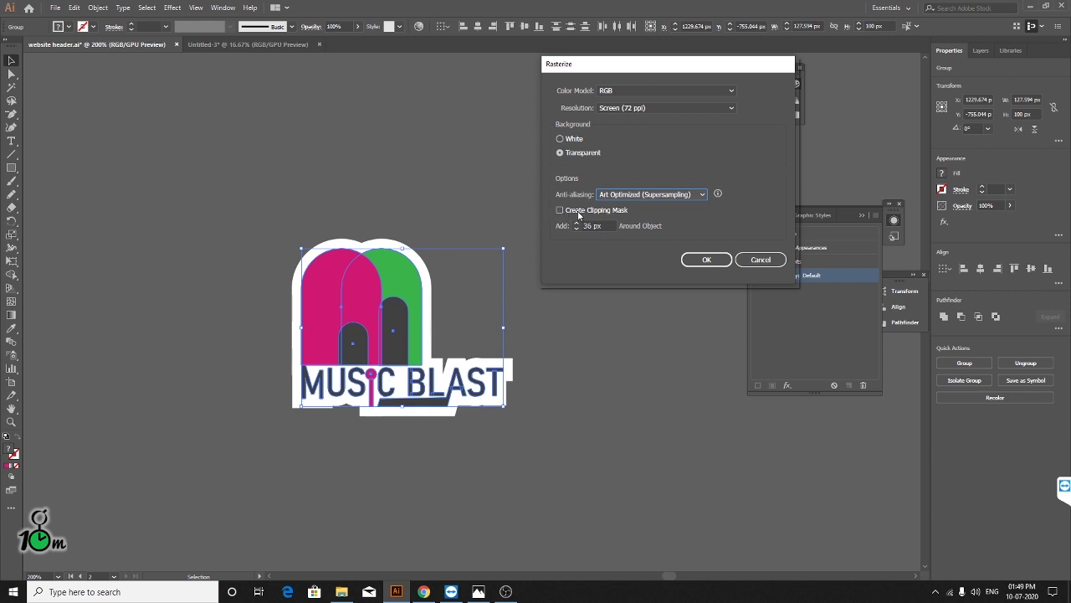
pyautogui.click(711, 261)
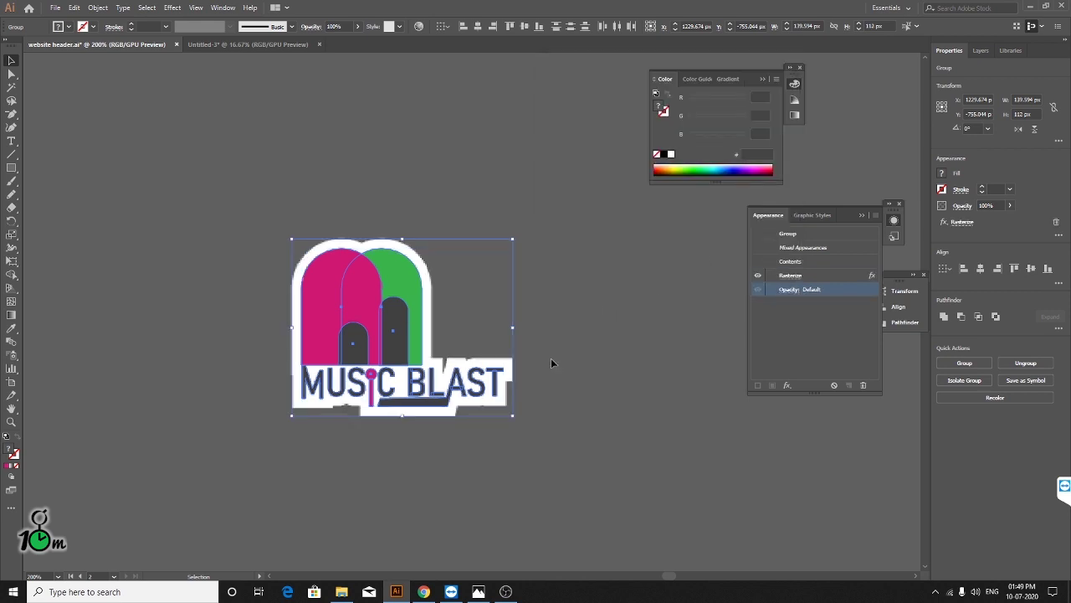
pyautogui.click(515, 410)
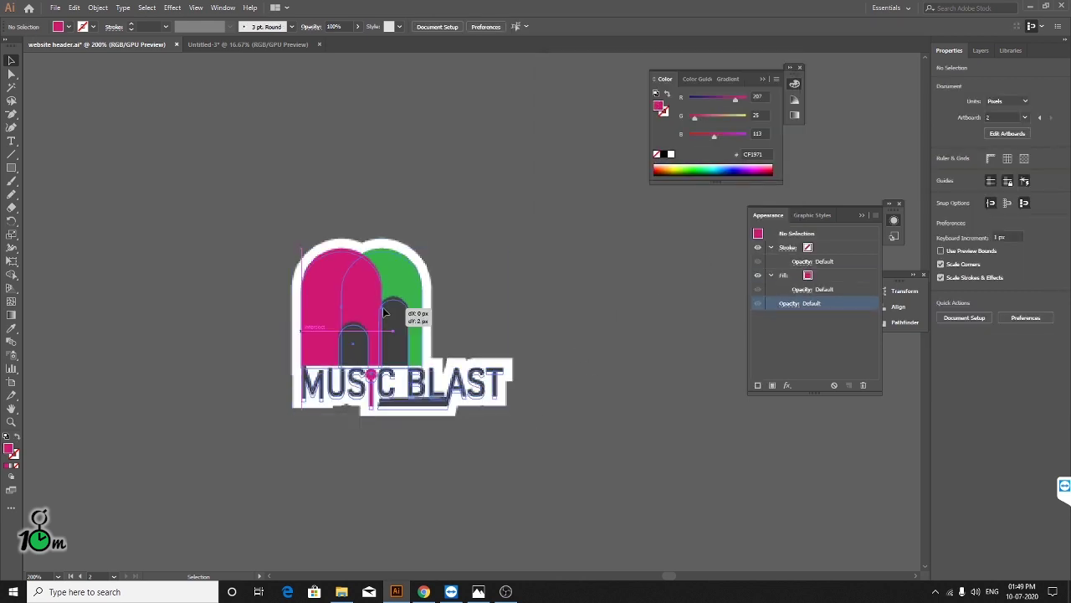
pyautogui.moveTo(559, 433); pyautogui.dragTo(368, 310)
pyautogui.click(646, 335)
pyautogui.scroll(1, 436, 377)
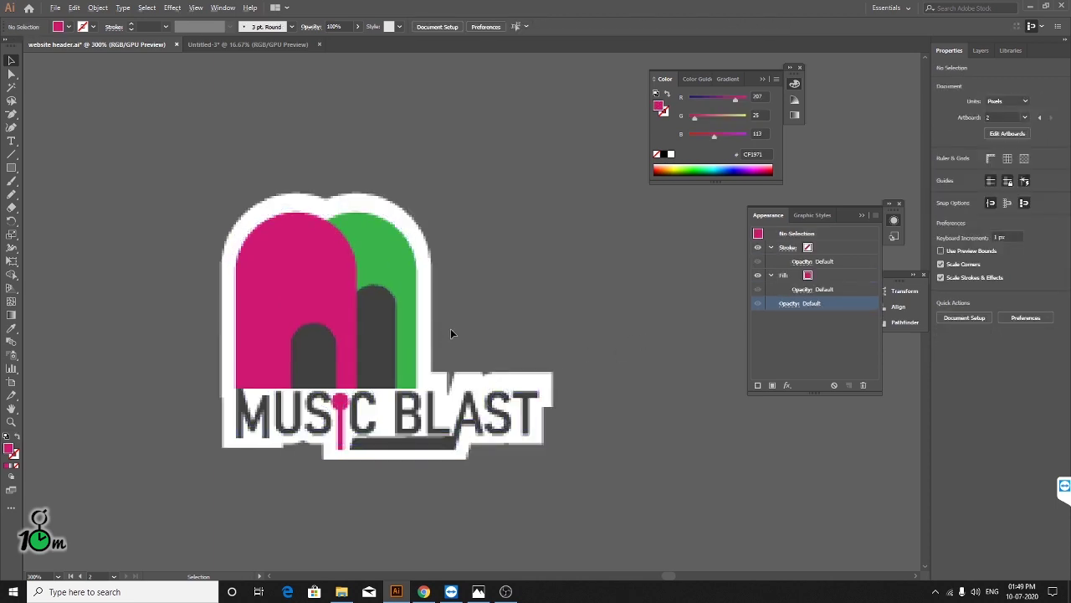
pyautogui.scroll(8, 450, 328)
pyautogui.scroll(-2, 594, 404)
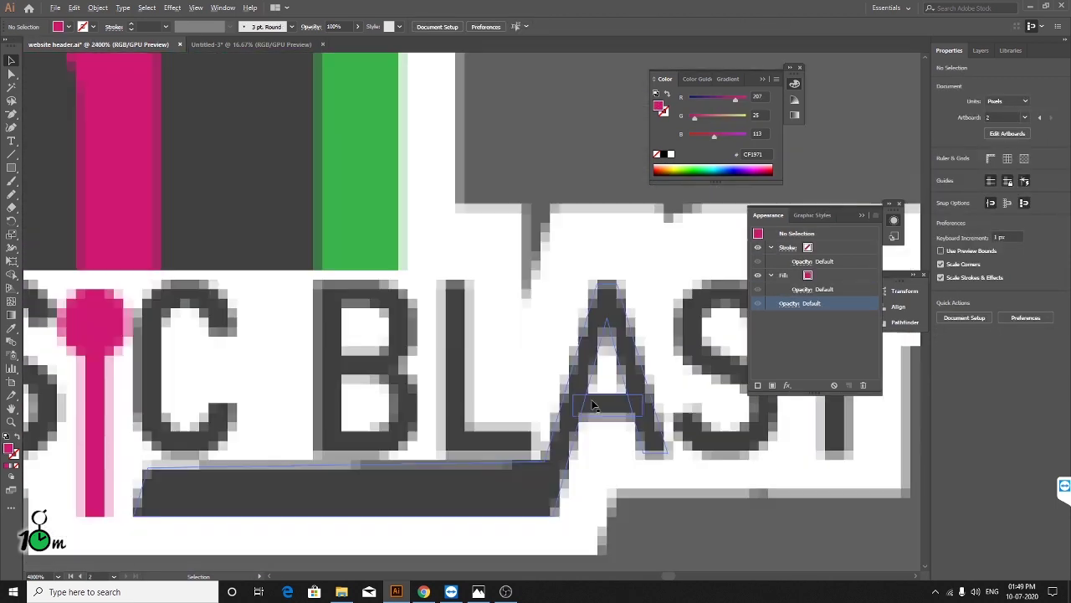
pyautogui.scroll(-4, 591, 402)
pyautogui.scroll(-2, 517, 322)
pyautogui.click(492, 303)
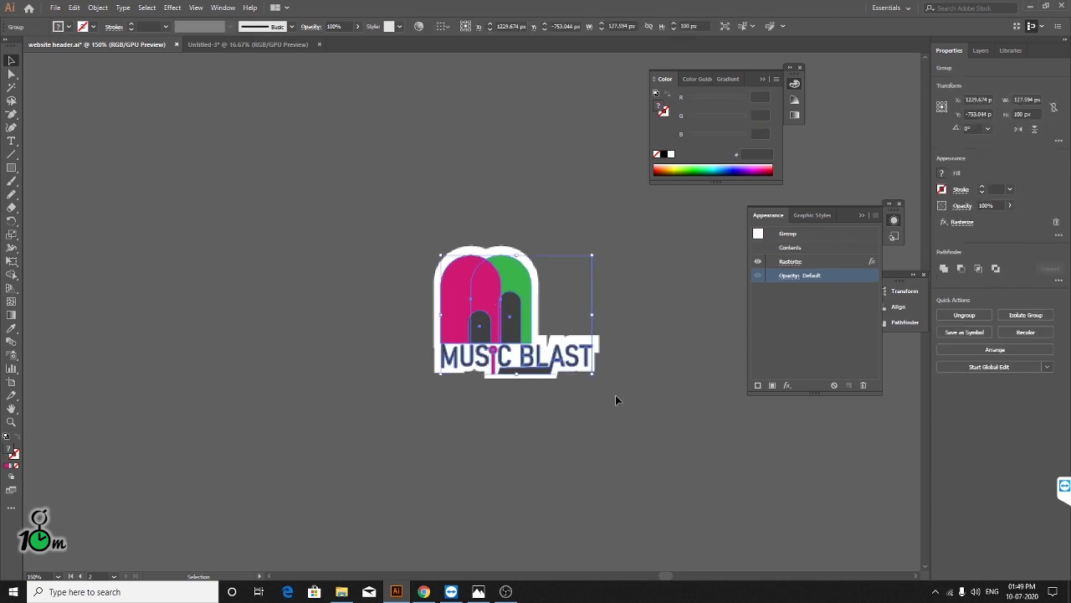
pyautogui.moveTo(593, 375); pyautogui.dragTo(726, 498)
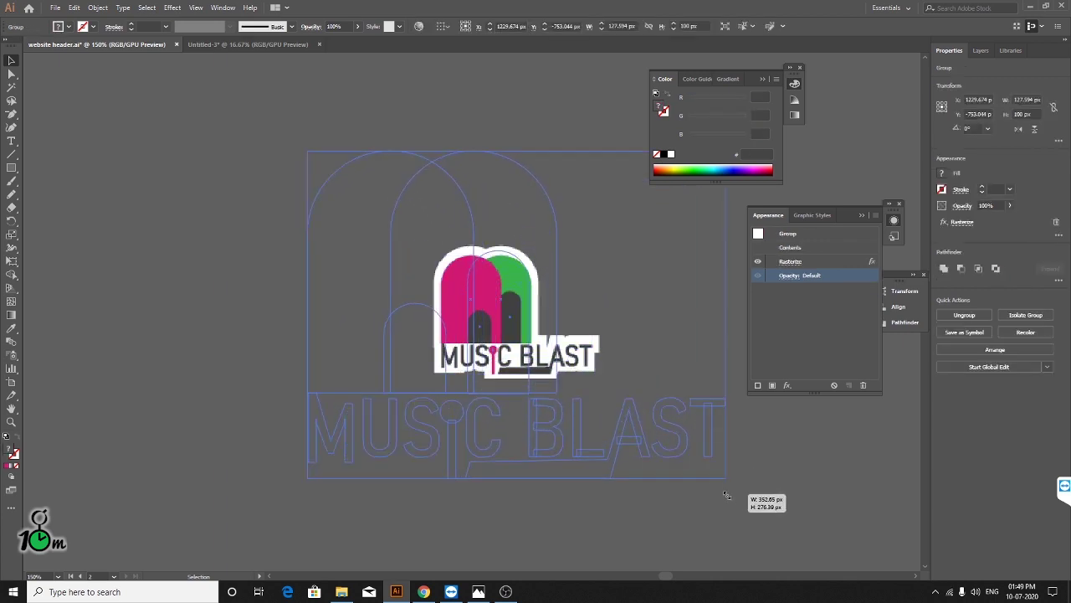
pyautogui.hotkey('ctrl', 'z')
pyautogui.click(704, 452)
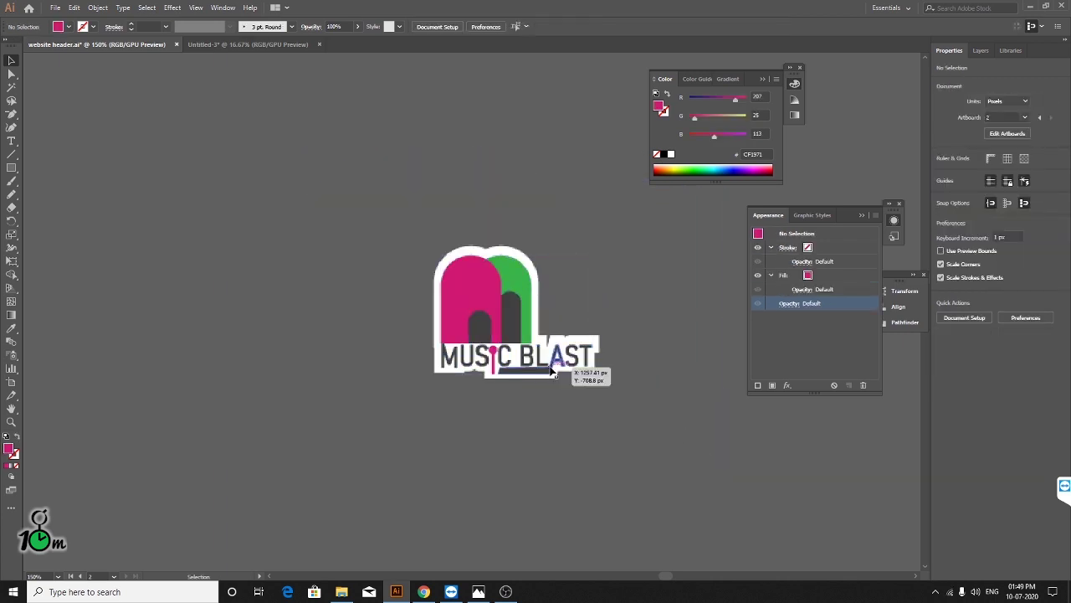
pyautogui.moveTo(390, 218); pyautogui.dragTo(624, 398)
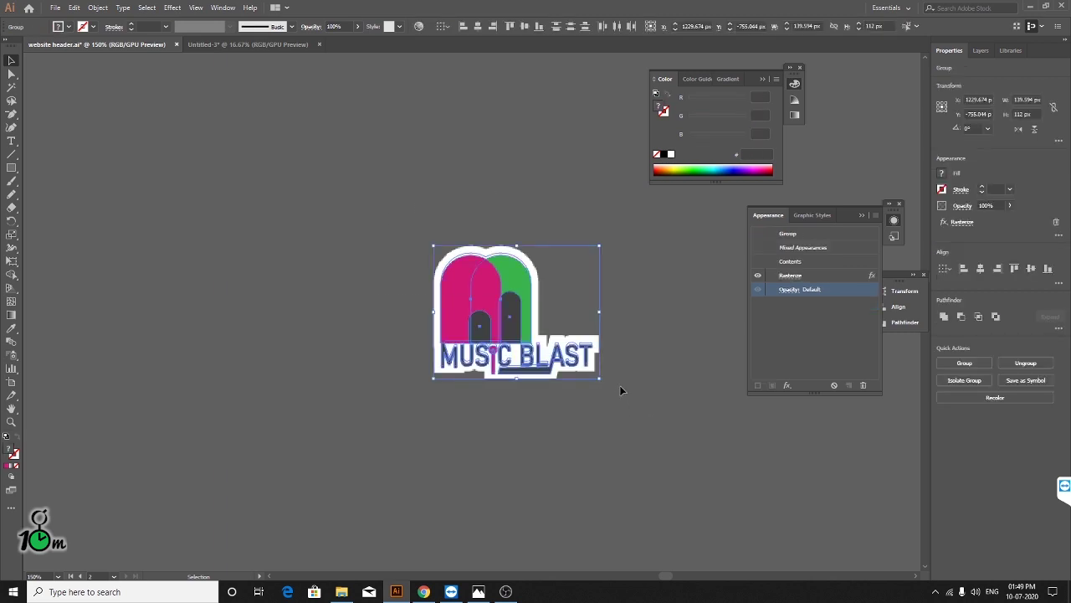
pyautogui.click(624, 392)
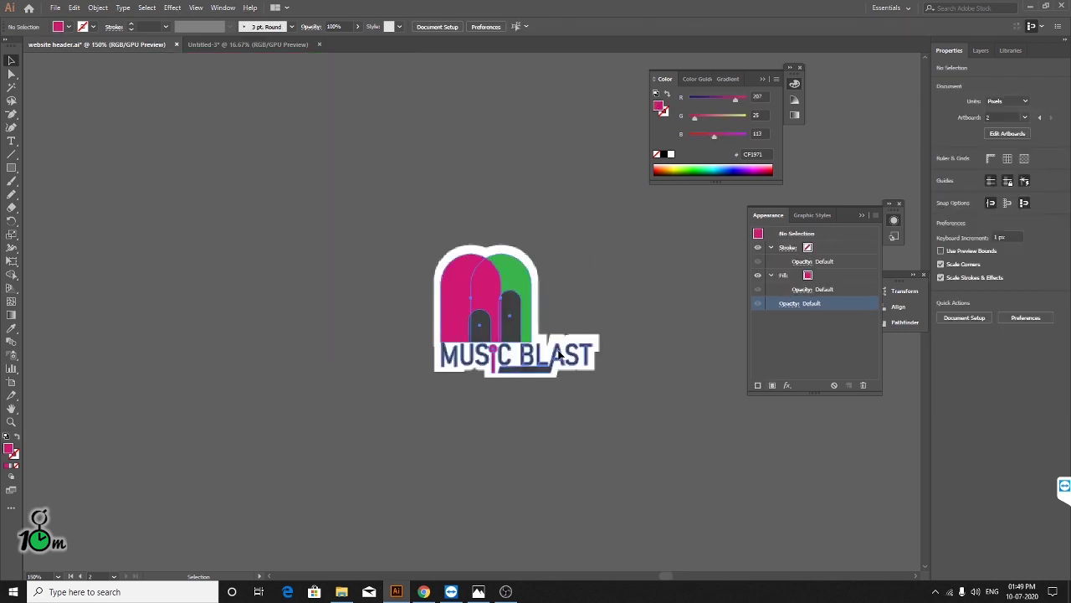
pyautogui.click(559, 354)
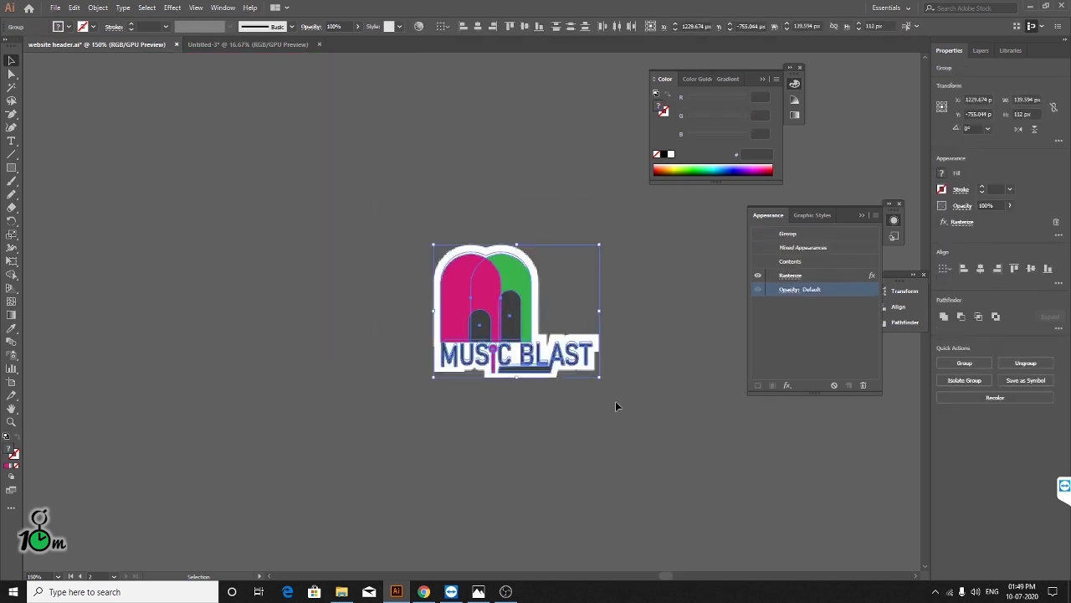
pyautogui.moveTo(600, 376); pyautogui.dragTo(794, 504)
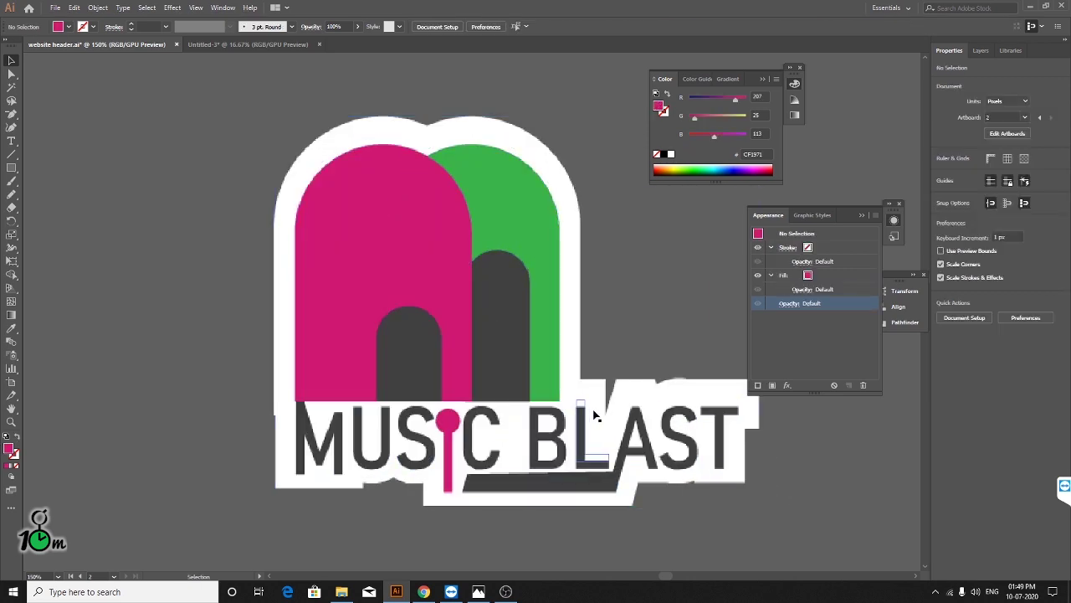
pyautogui.moveTo(622, 405); pyautogui.dragTo(269, 400)
pyautogui.hotkey('ctrl', 'z')
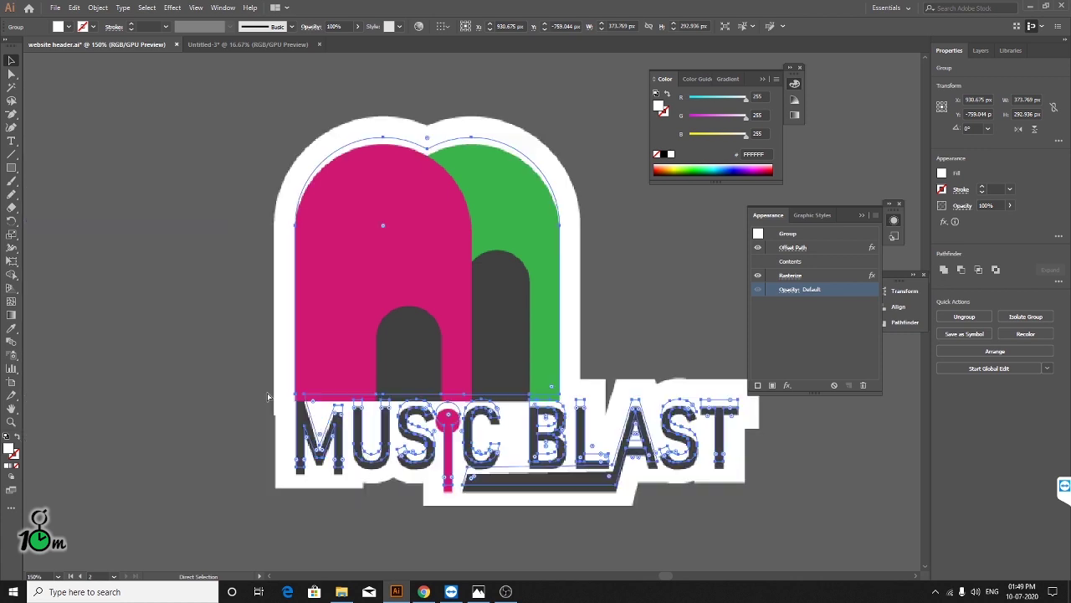
pyautogui.hotkey('ctrl', 'z')
pyautogui.click(533, 408)
pyautogui.scroll(3, 514, 352)
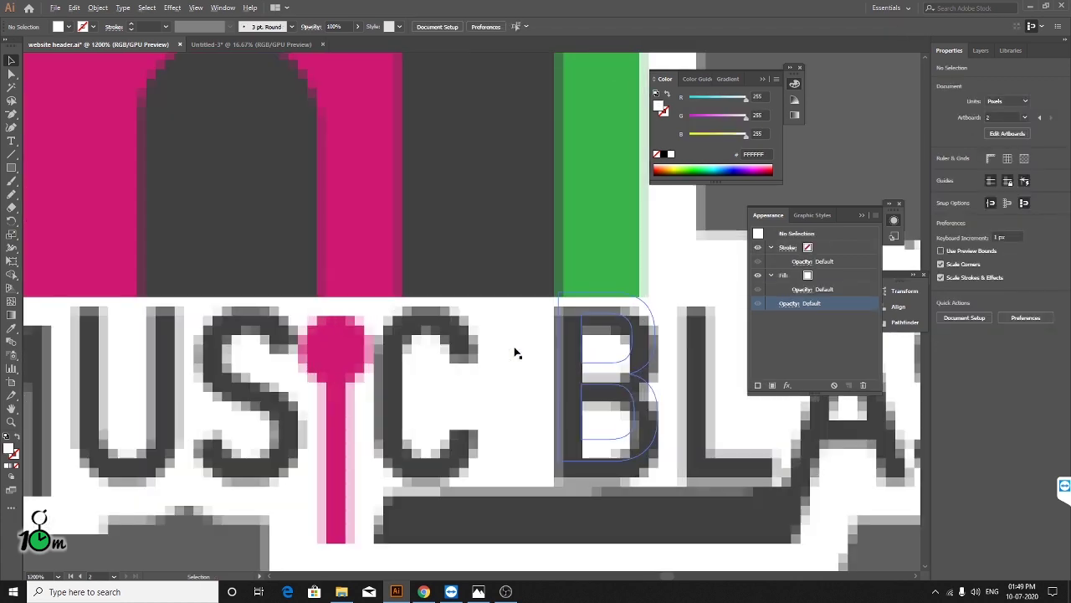
pyautogui.scroll(-2, 507, 363)
pyautogui.click(413, 248)
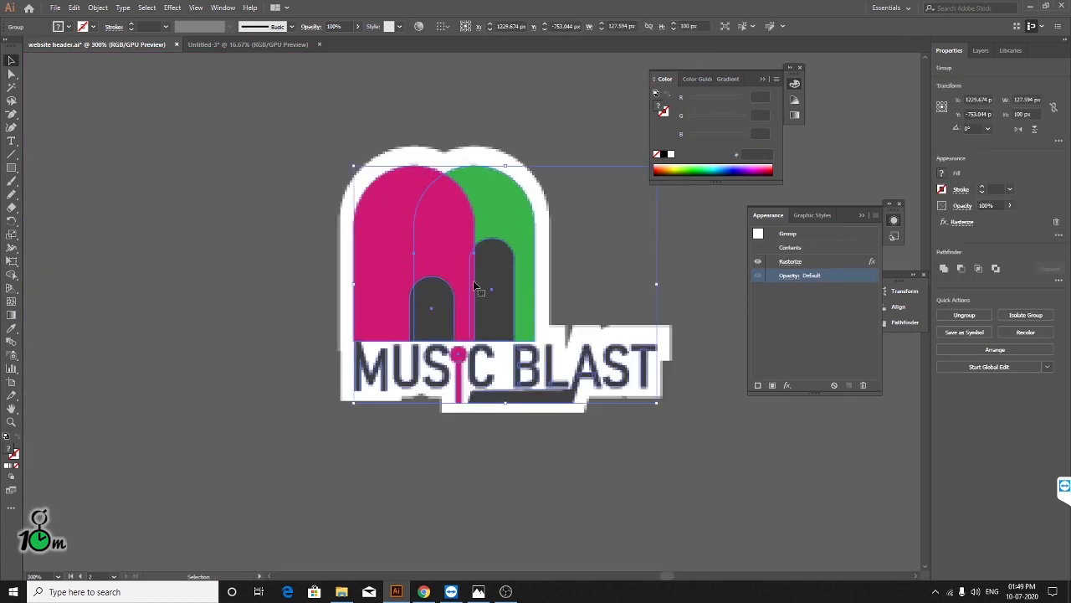
# - Separate the coloured logo from its white backing shape and scale the logo group up
pyautogui.moveTo(478, 290)
pyautogui.mouseDown()
pyautogui.moveTo(483, 350)
pyautogui.moveTo(658, 399)
pyautogui.mouseUp()
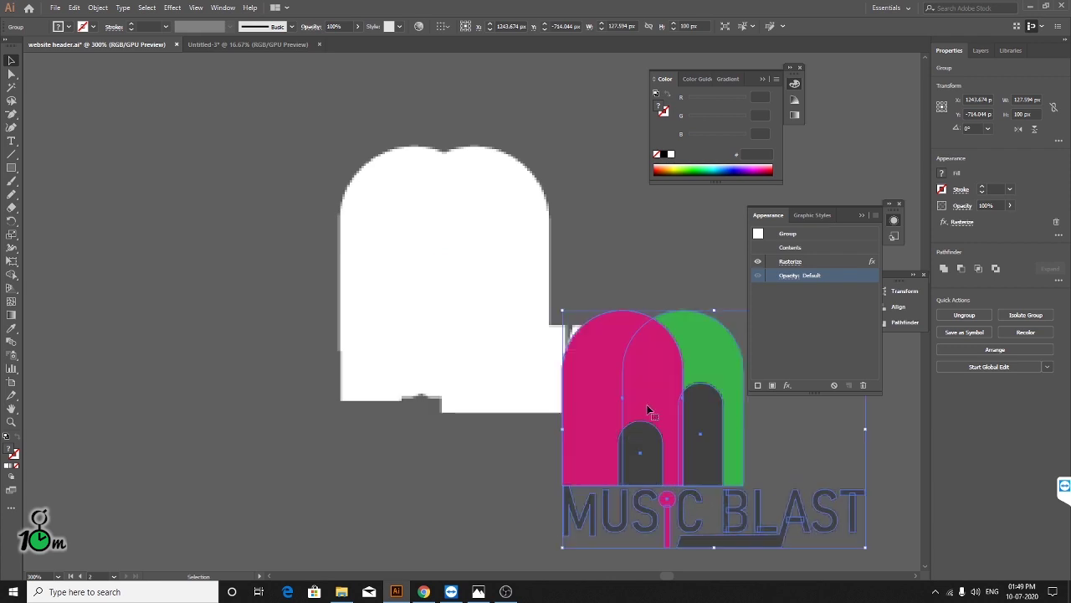
pyautogui.moveTo(427, 313)
pyautogui.mouseDown()
pyautogui.moveTo(274, 270)
pyautogui.moveTo(60, 301)
pyautogui.mouseUp()
pyautogui.moveTo(686, 536); pyautogui.dragTo(480, 356)
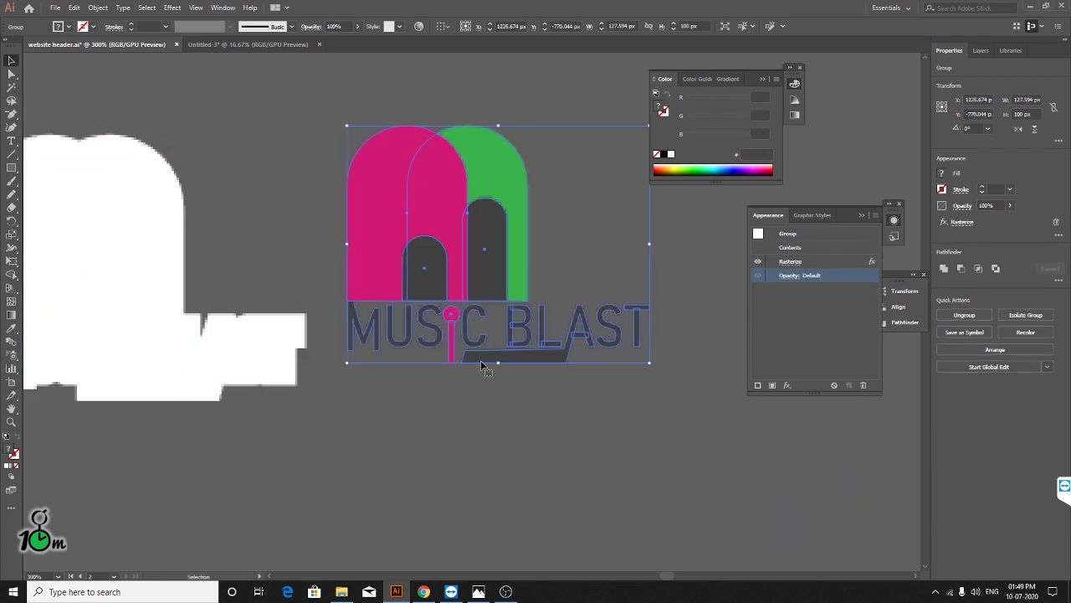
pyautogui.scroll(-3, 480, 356)
pyautogui.scroll(4, 554, 317)
pyautogui.scroll(-1, 555, 313)
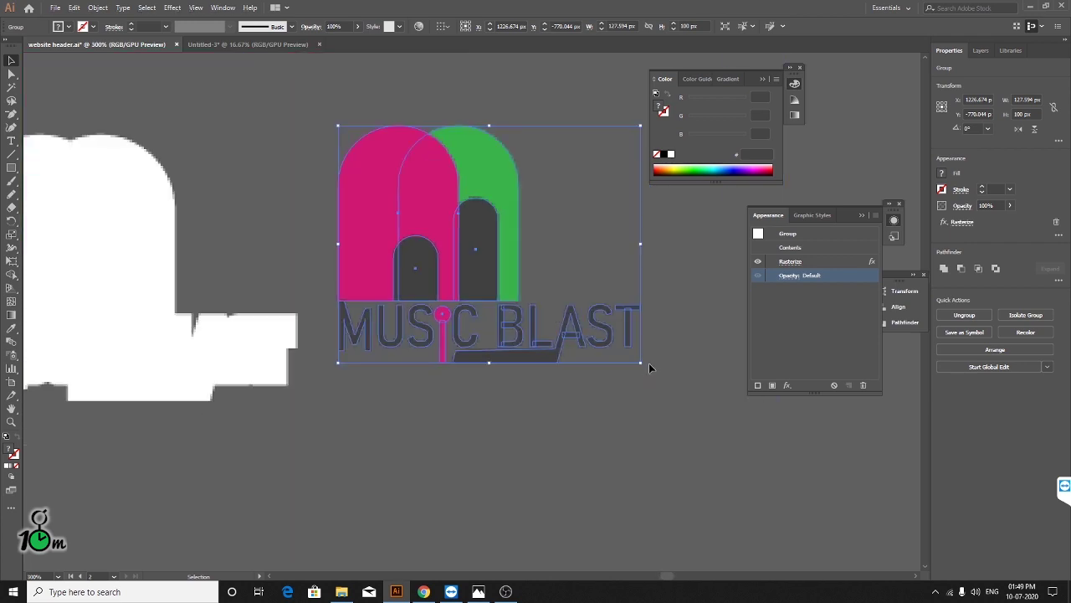
pyautogui.moveTo(645, 362); pyautogui.dragTo(784, 502)
pyautogui.click(651, 516)
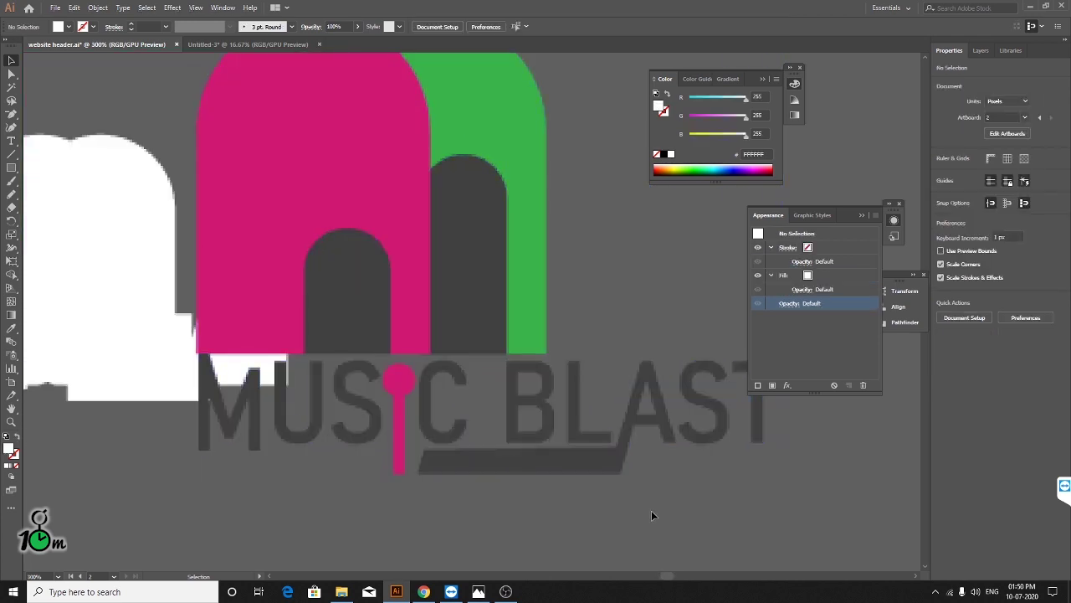
# - Undo the scaling and moves so the white outline sits behind the logo again
pyautogui.hotkey('ctrl', 'z')
pyautogui.hotkey('ctrl', 'z')
pyautogui.hotkey('ctrl', 'z')
pyautogui.hotkey('ctrl', 'z')
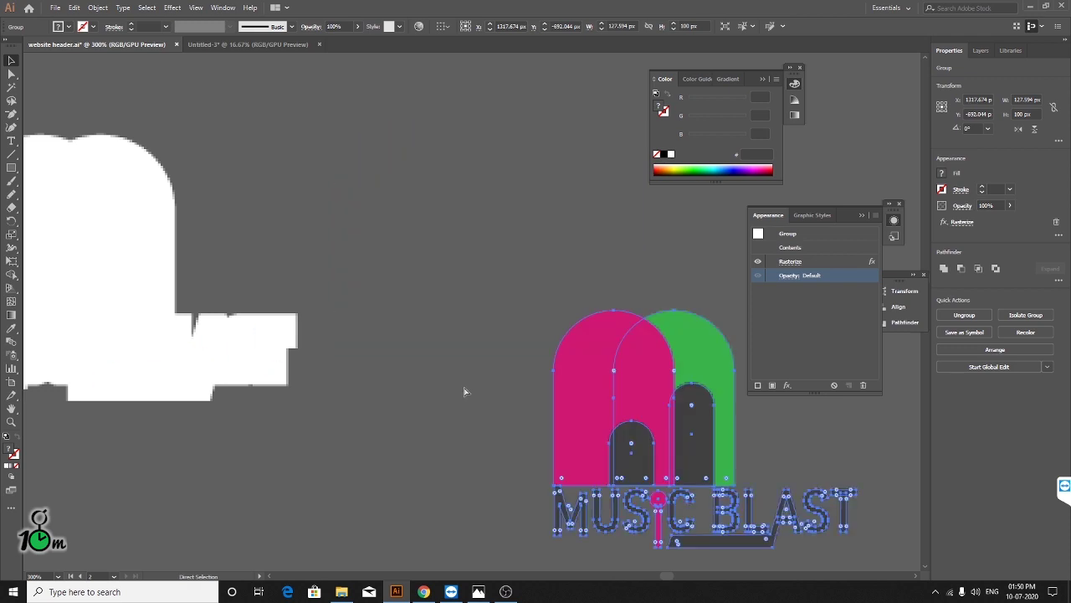
pyautogui.hotkey('ctrl', 'z')
pyautogui.hotkey('ctrl', 'z')
pyautogui.hotkey('ctrl', 'z')
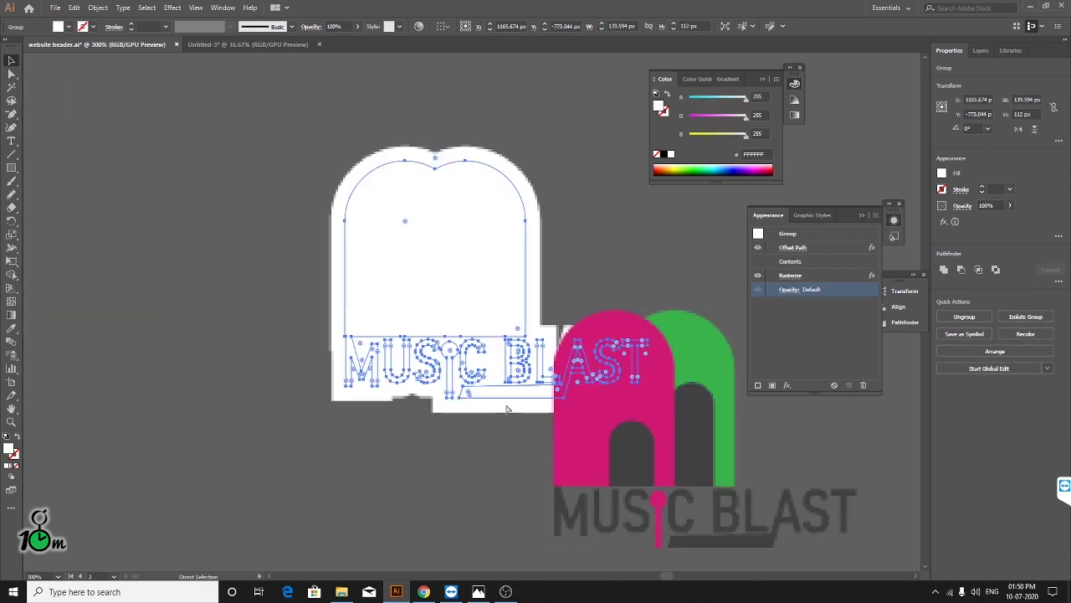
pyautogui.hotkey('ctrl', 'z')
pyautogui.hotkey('ctrl', 'z')
pyautogui.hotkey('ctrl', '-')
pyautogui.click(638, 466)
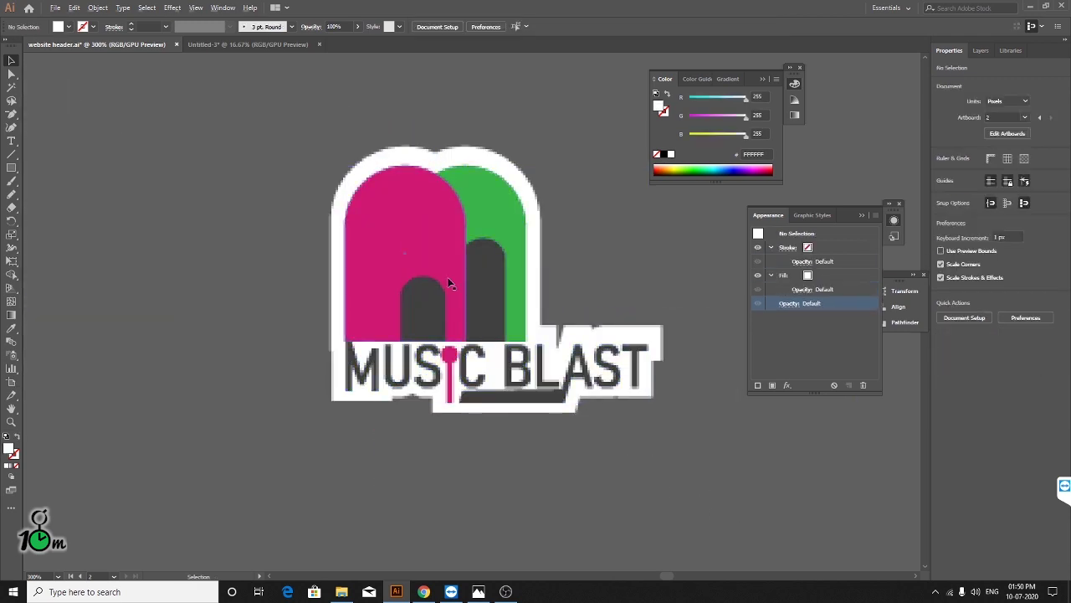
pyautogui.scroll(5, 455, 279)
pyautogui.scroll(-5, 449, 280)
pyautogui.scroll(-2, 427, 294)
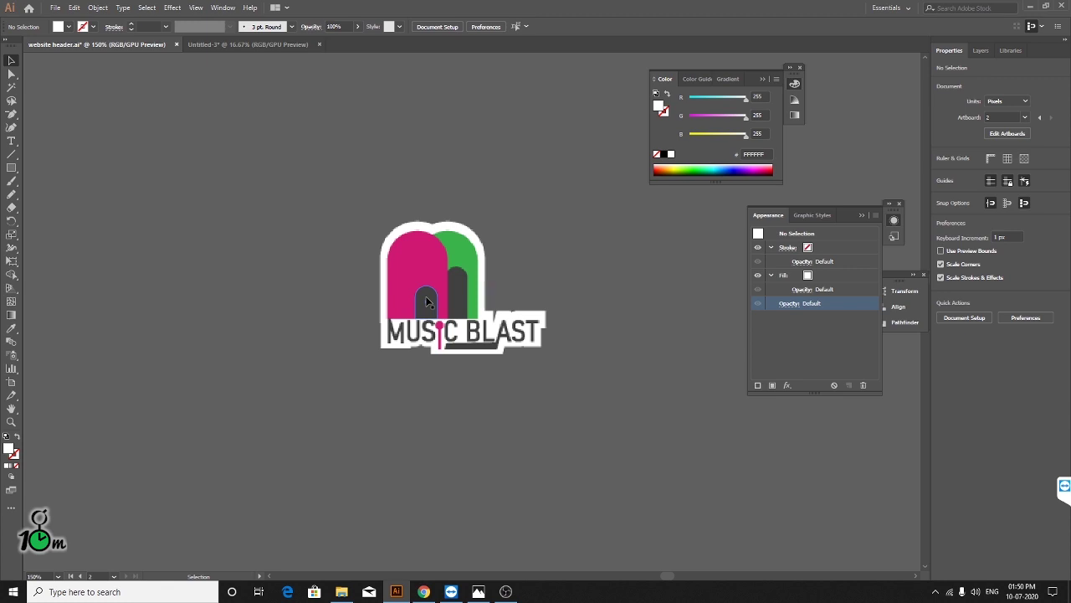
# - Select and delete the rasterized logo copy
pyautogui.scroll(-1, 436, 421)
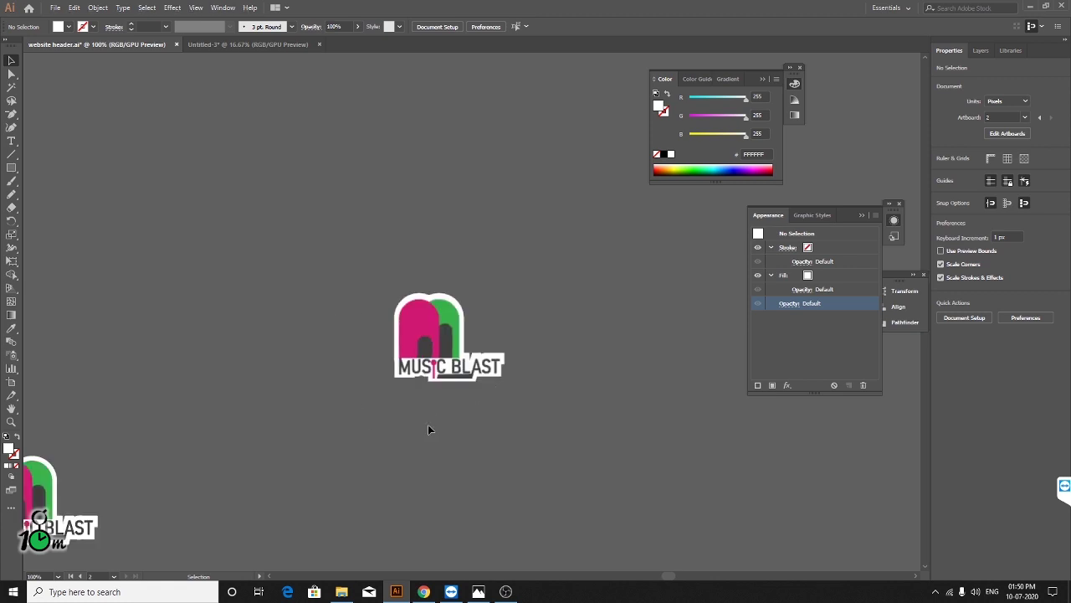
pyautogui.hotkey('ctrl', 'a')
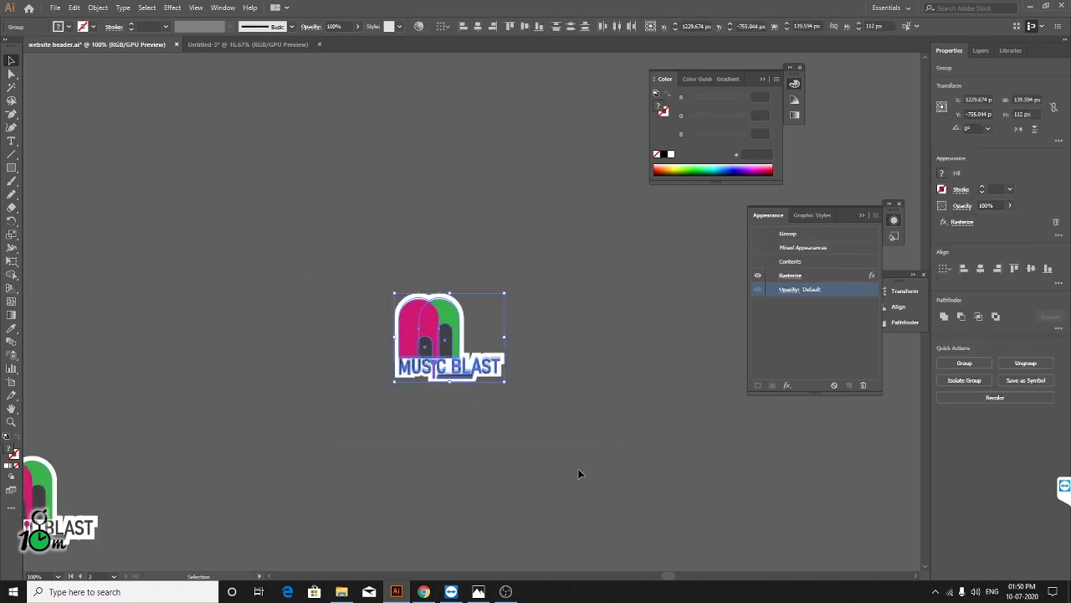
pyautogui.press('Delete')
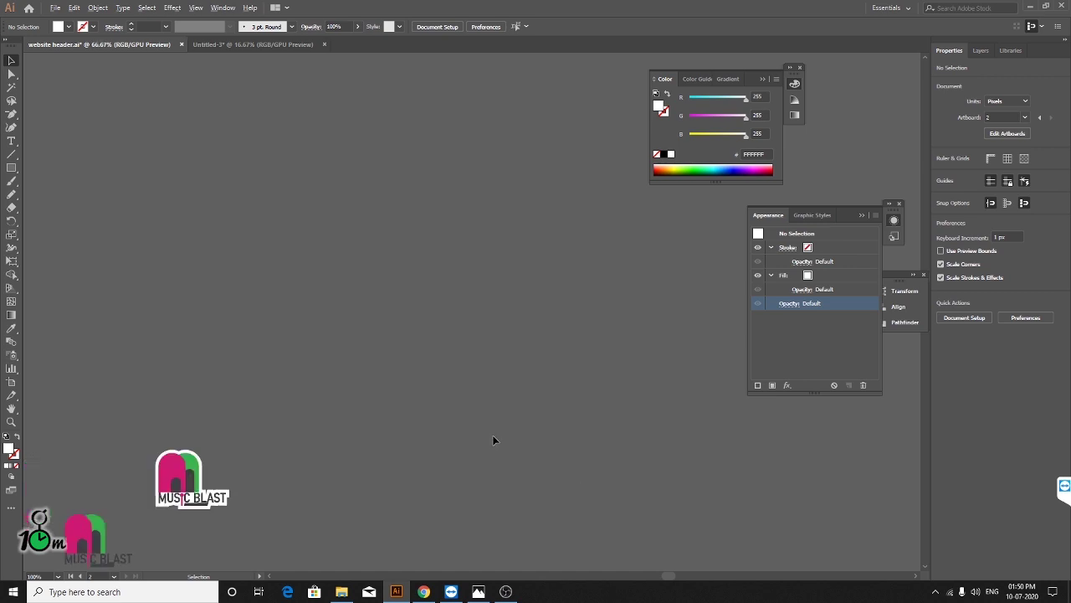
# - Select the centre MUSIC BLAST logo group, bring it into view and open the Effect menu
pyautogui.scroll(1, 263, 282)
pyautogui.scroll(3, 262, 282)
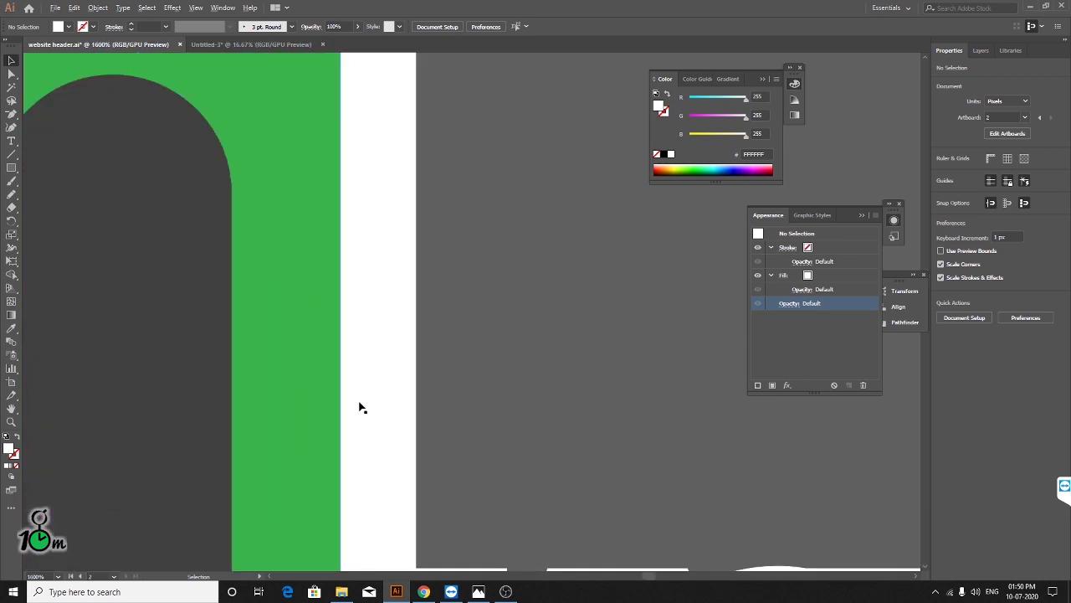
pyautogui.scroll(-5, 359, 406)
pyautogui.scroll(-2, 420, 367)
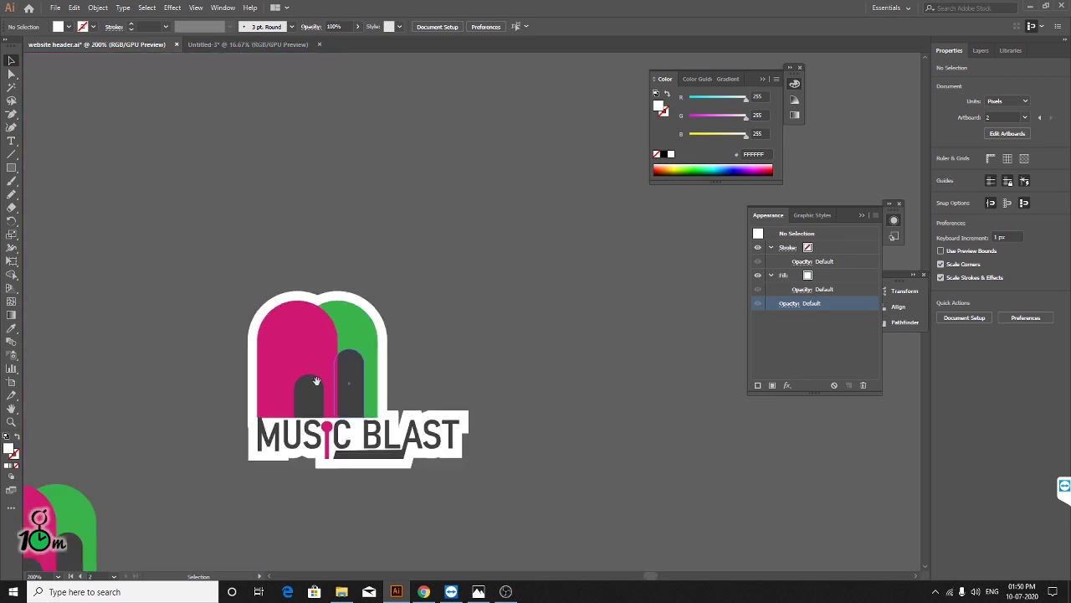
pyautogui.scroll(-3, 294, 320)
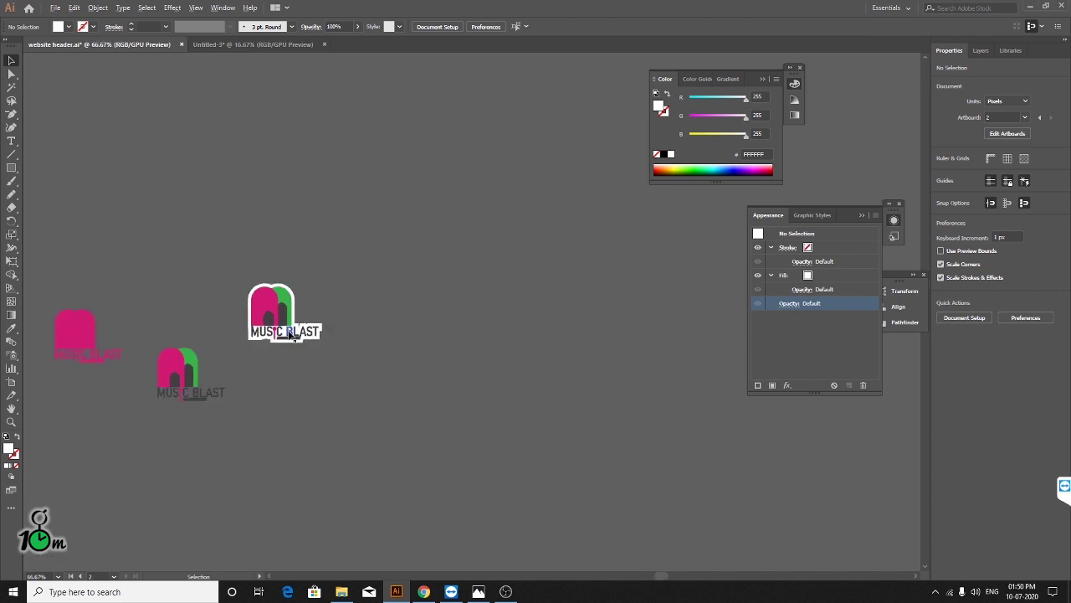
pyautogui.click(258, 291)
pyautogui.scroll(3, 228, 311)
pyautogui.scroll(-2, 228, 310)
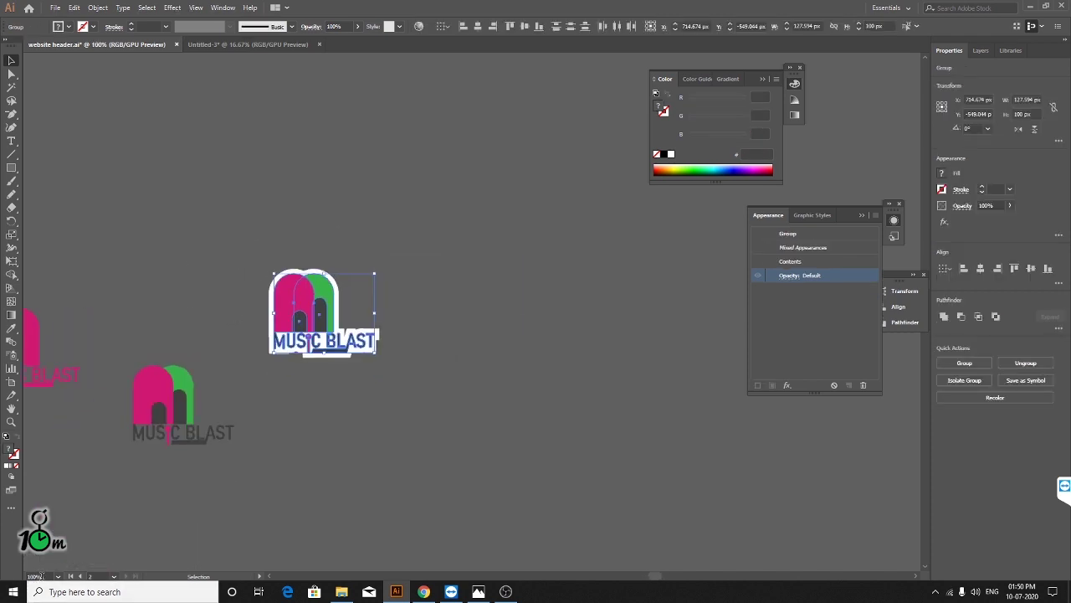
pyautogui.scroll(4, 328, 310)
pyautogui.moveTo(84, 342); pyautogui.dragTo(358, 258)
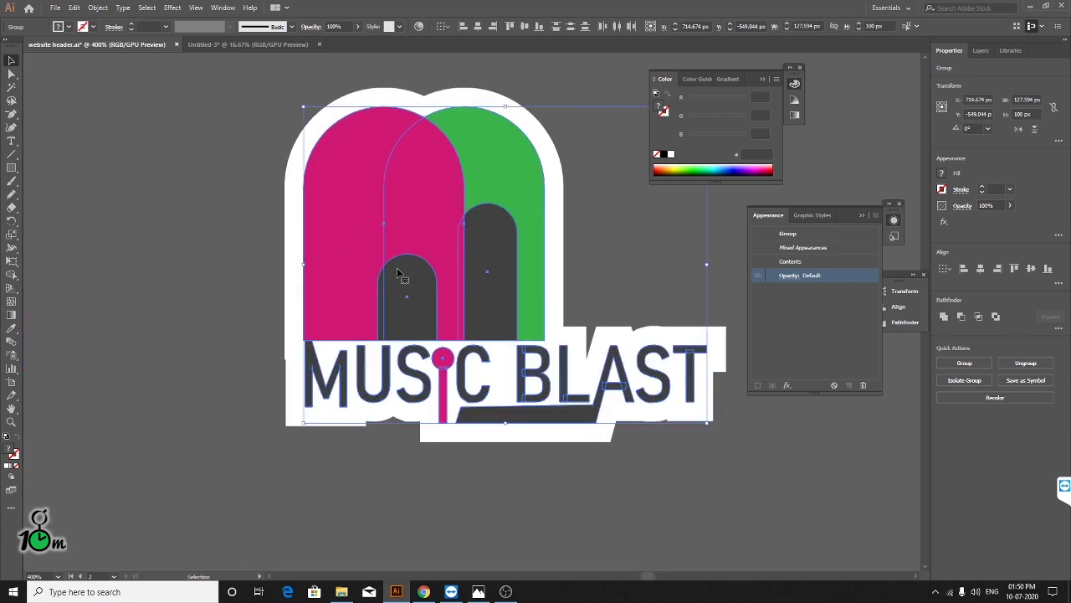
pyautogui.click(172, 8)
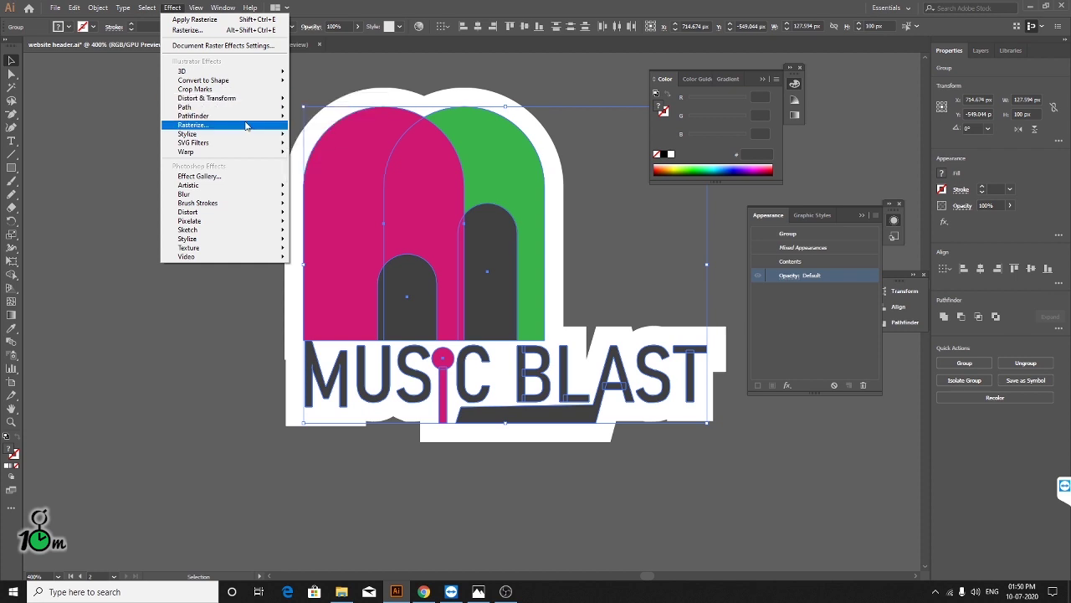
# - Rasterize the centre logo group with Screen 72 ppi and a transparent background
pyautogui.click(246, 126)
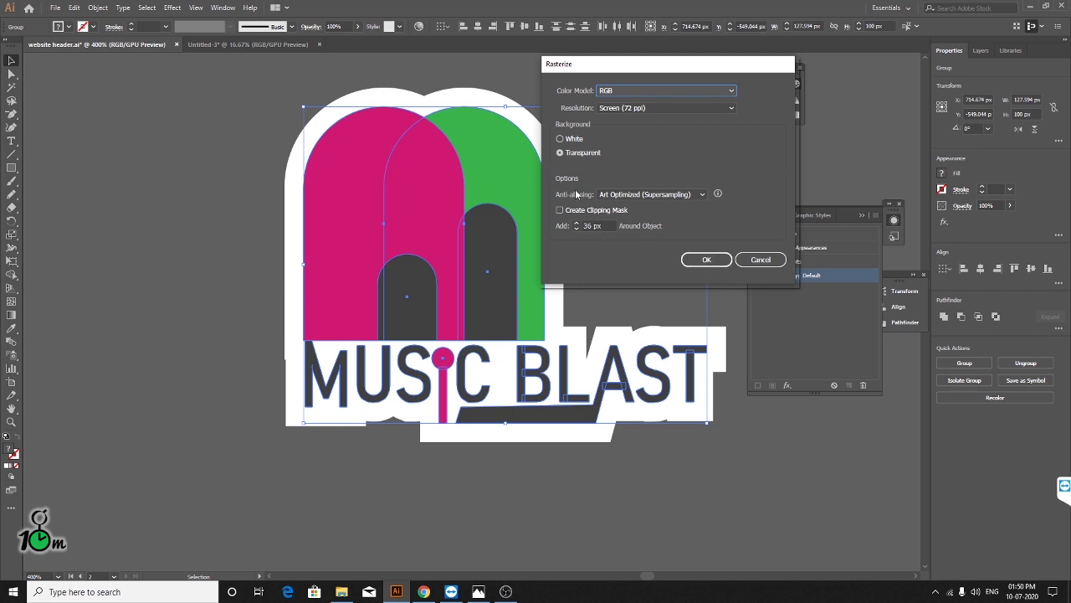
pyautogui.click(707, 260)
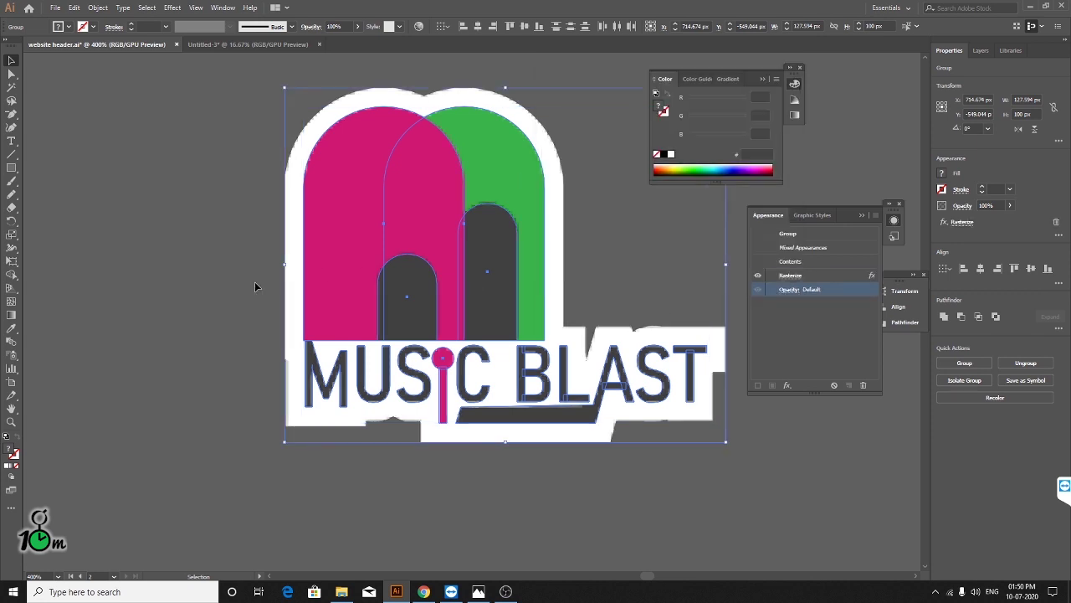
pyautogui.click(191, 272)
# - Set the view magnification to 100% to inspect the rasterized logo
pyautogui.scroll(-5, 193, 273)
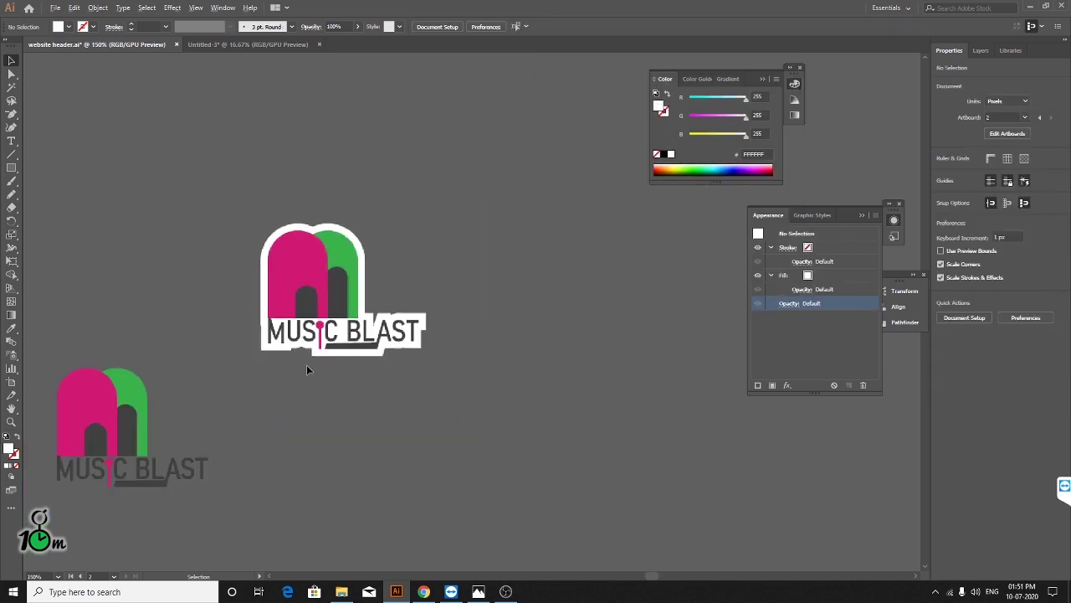
pyautogui.scroll(3, 306, 365)
pyautogui.scroll(1, 304, 347)
pyautogui.scroll(2, 352, 304)
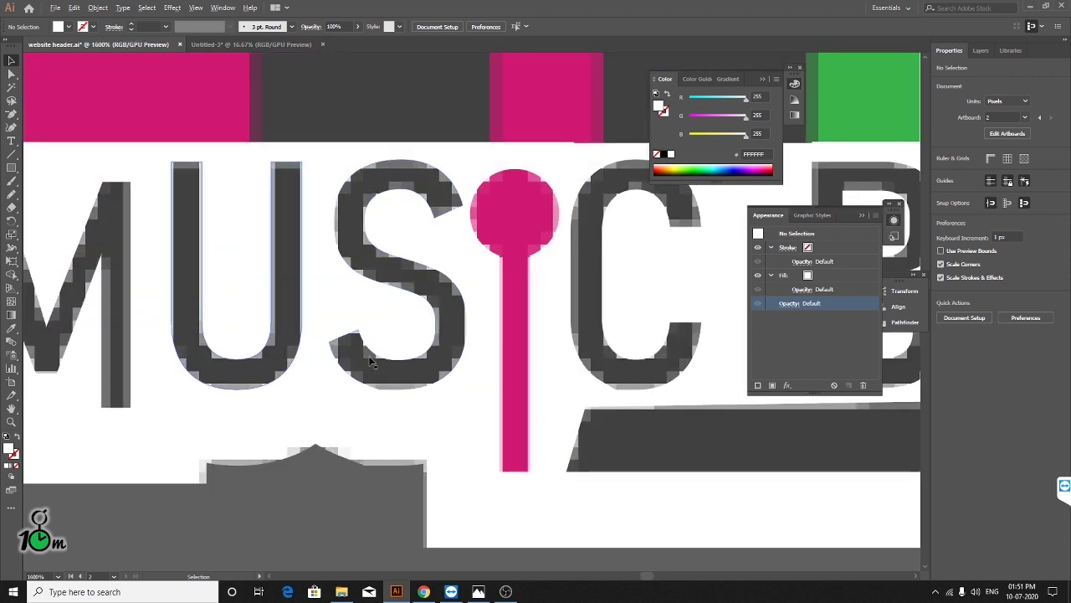
pyautogui.scroll(-5, 371, 362)
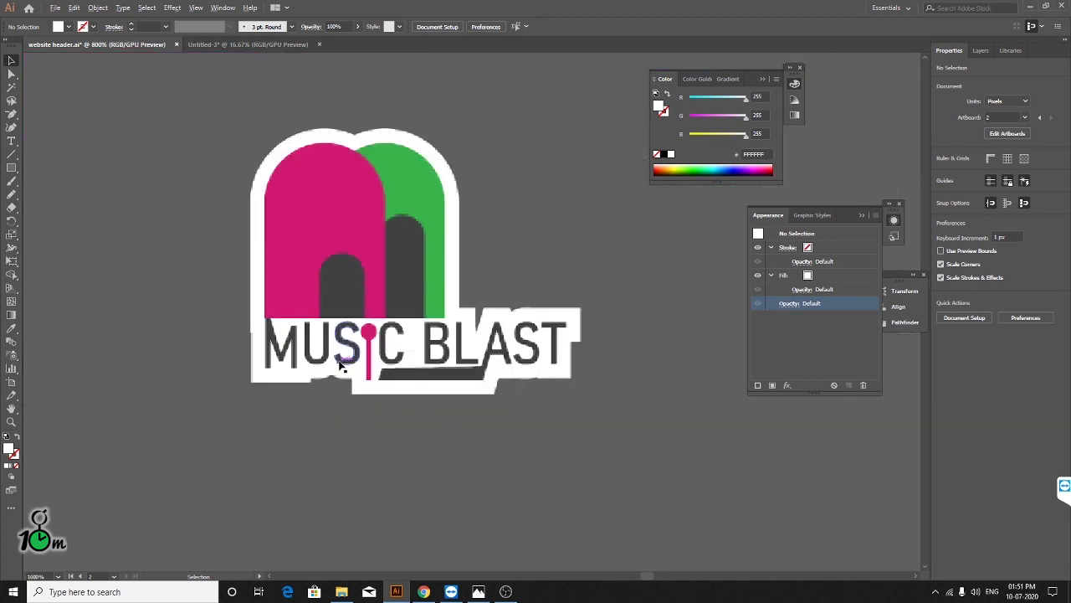
pyautogui.click(35, 576)
pyautogui.write('100')
pyautogui.press('Return')
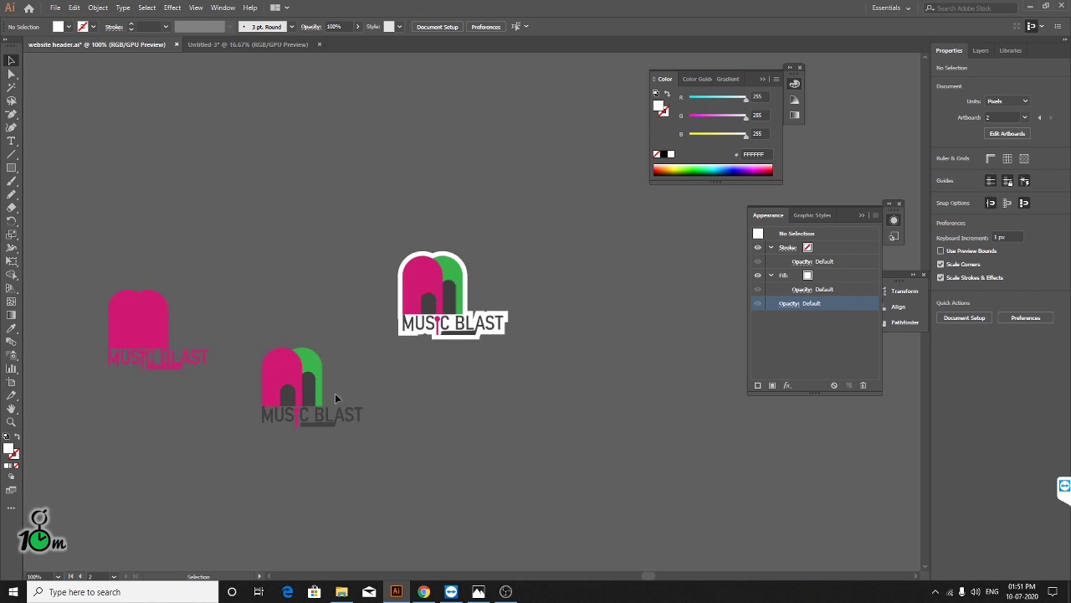
# - Reselect the centre logo group and delete it
pyautogui.click(468, 292)
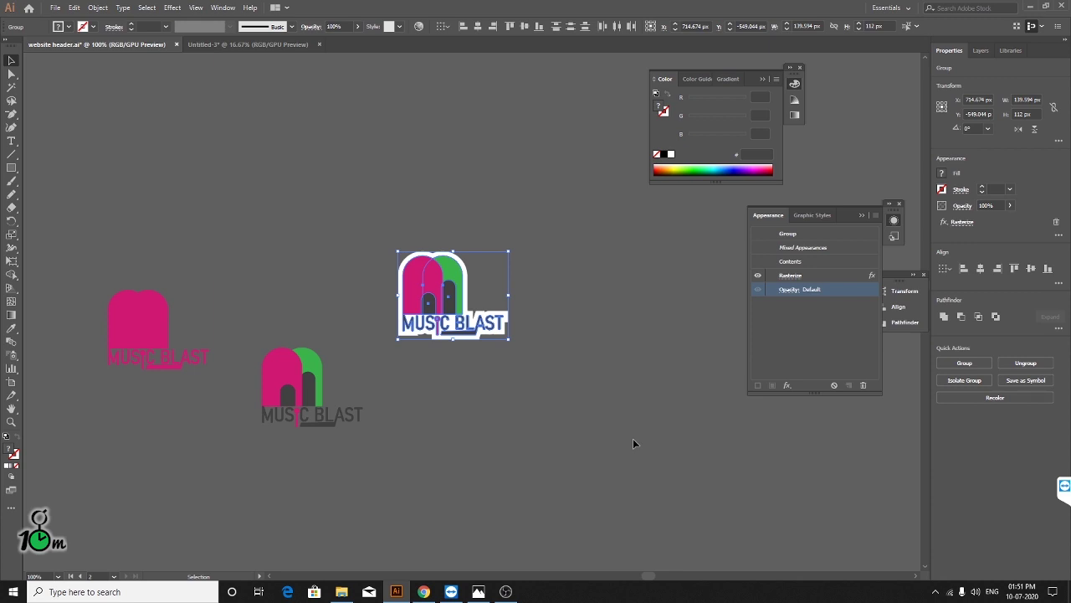
pyautogui.click(588, 369)
pyautogui.click(422, 291)
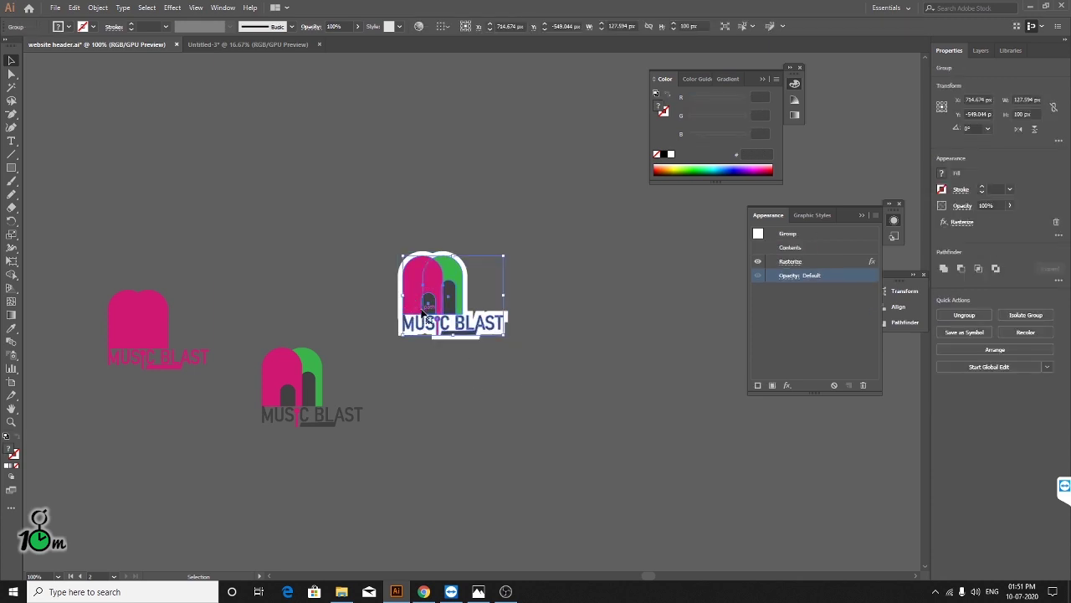
pyautogui.hotkey('ctrl', 'z')
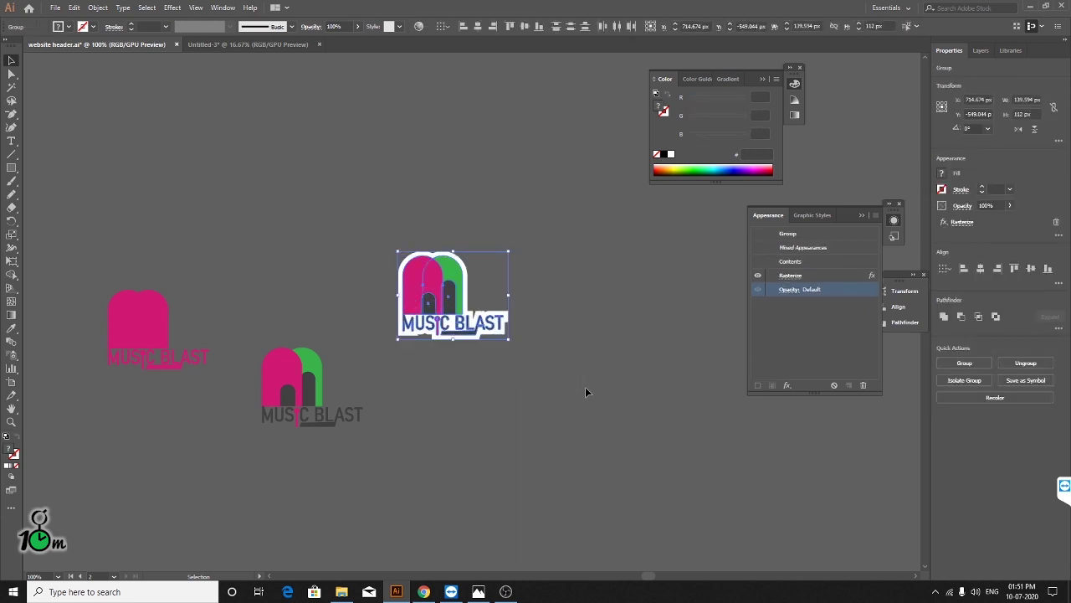
pyautogui.press('Delete')
# - Undo the deletion to restore the centre logo group
pyautogui.scroll(4, 326, 201)
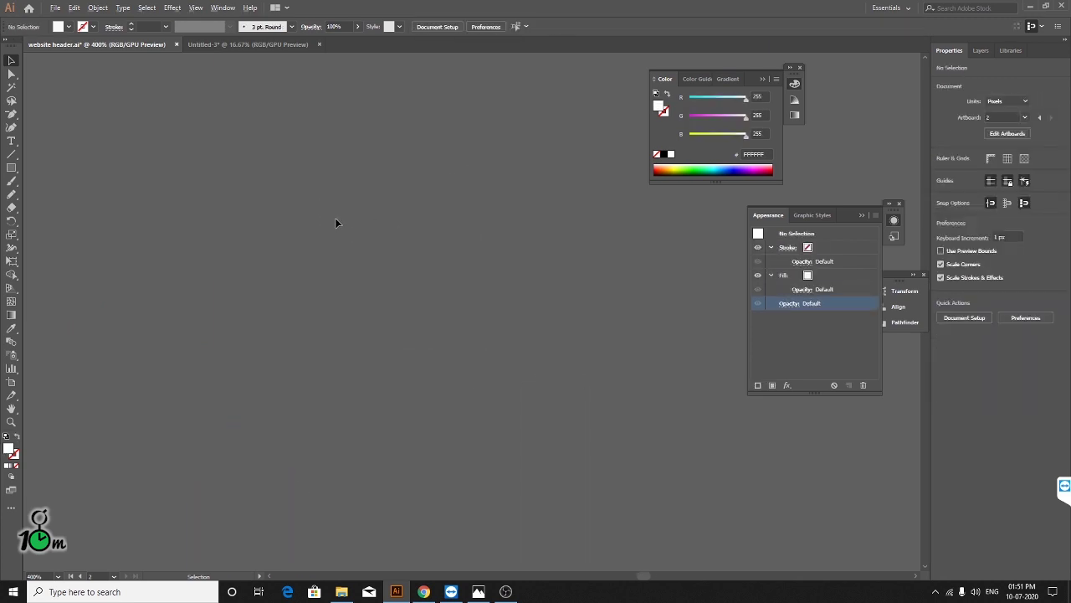
pyautogui.scroll(-4, 336, 219)
pyautogui.hotkey('ctrl', 'z')
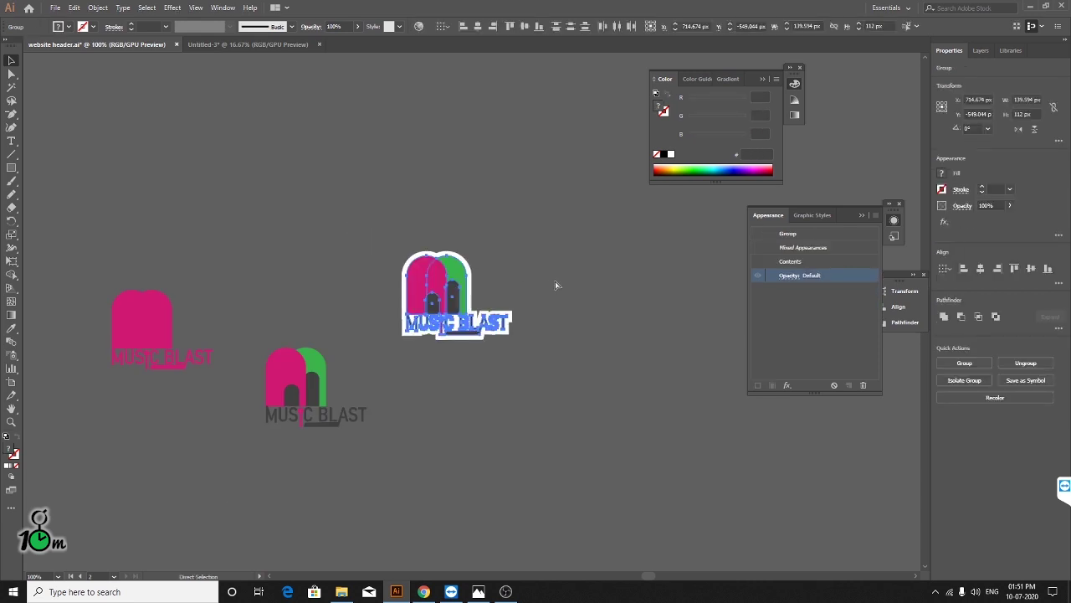
pyautogui.click(597, 267)
# - Turn on View > Pixel Preview to see the logo's pixel-stepped rasterized edges
pyautogui.scroll(3, 491, 306)
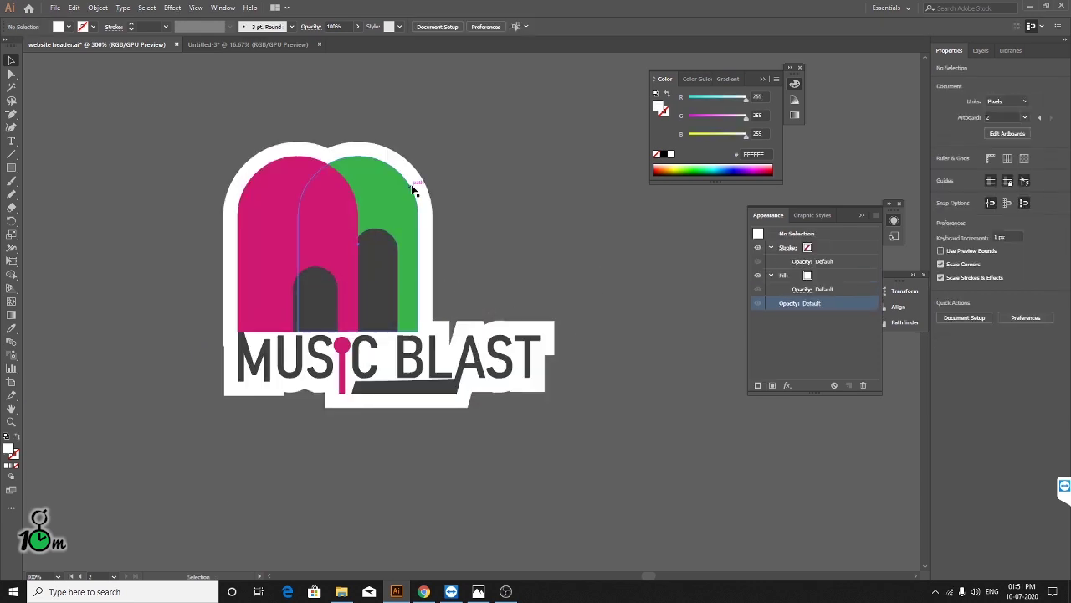
pyautogui.click(248, 175)
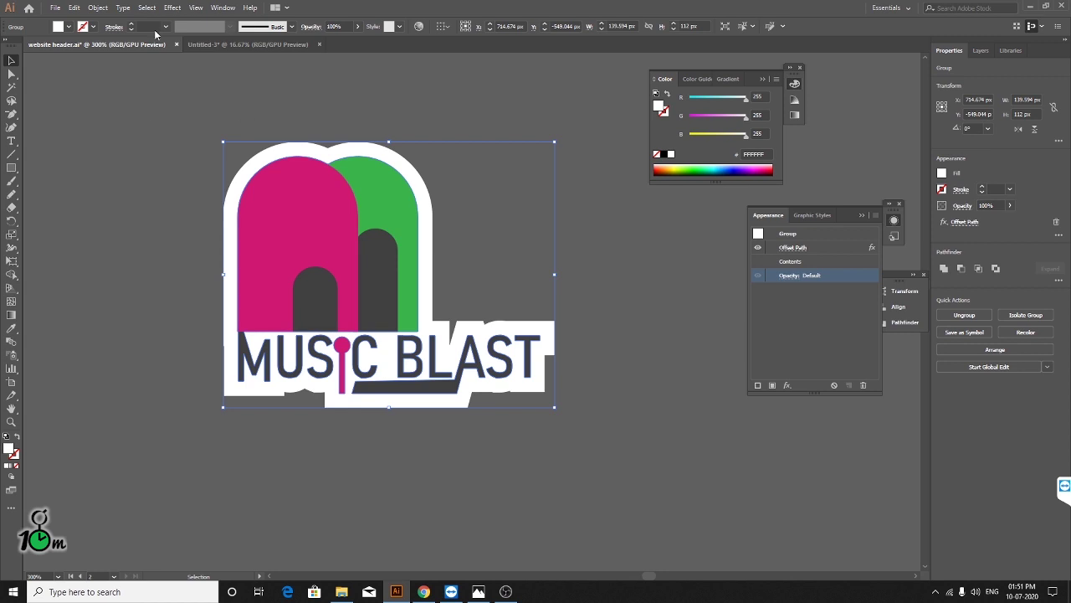
pyautogui.click(194, 8)
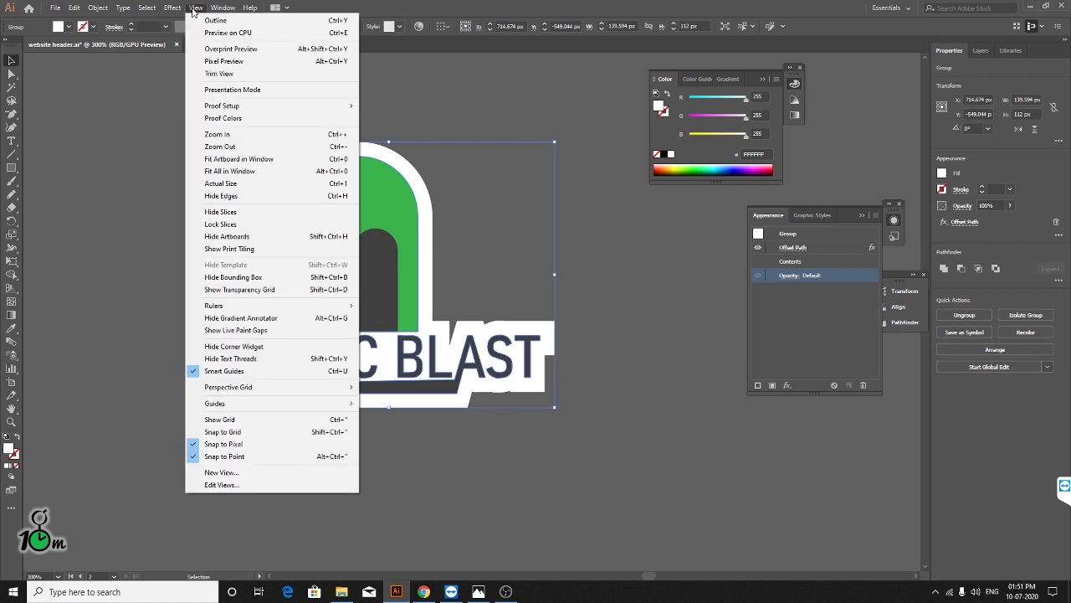
pyautogui.click(260, 69)
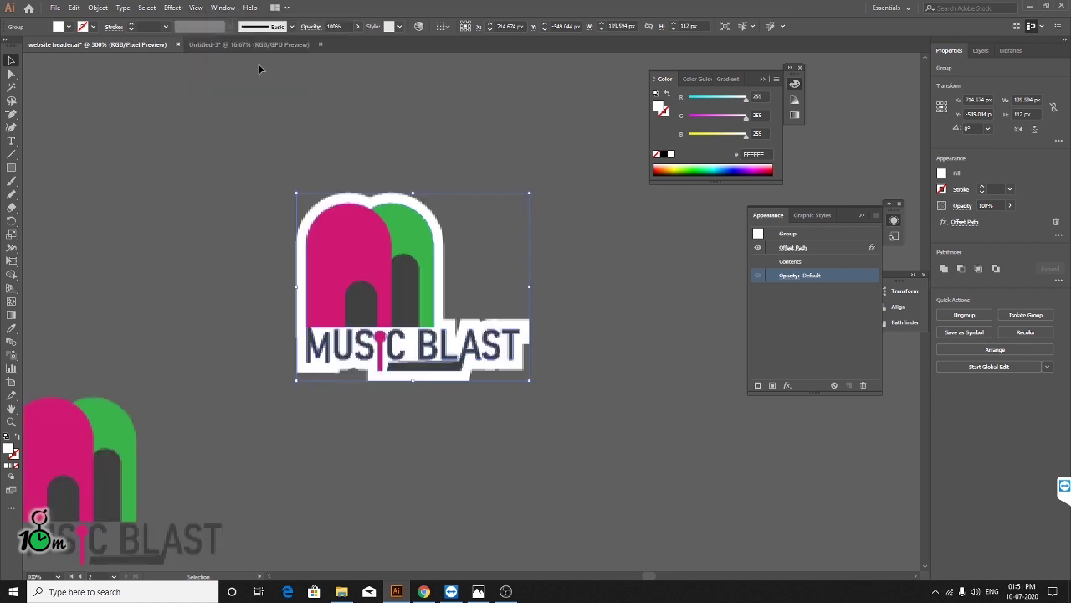
pyautogui.click(551, 315)
pyautogui.scroll(2, 380, 297)
pyautogui.press('super')
pyautogui.press('Escape')
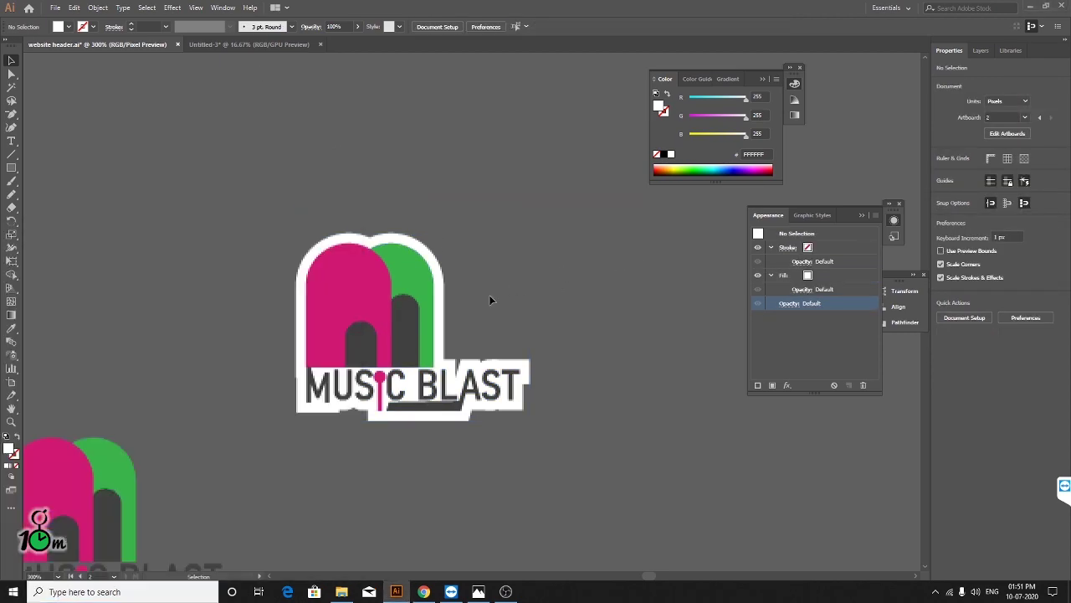
pyautogui.scroll(2, 452, 302)
pyautogui.scroll(1, 455, 301)
pyautogui.scroll(-1, 457, 303)
pyautogui.scroll(-1, 457, 303)
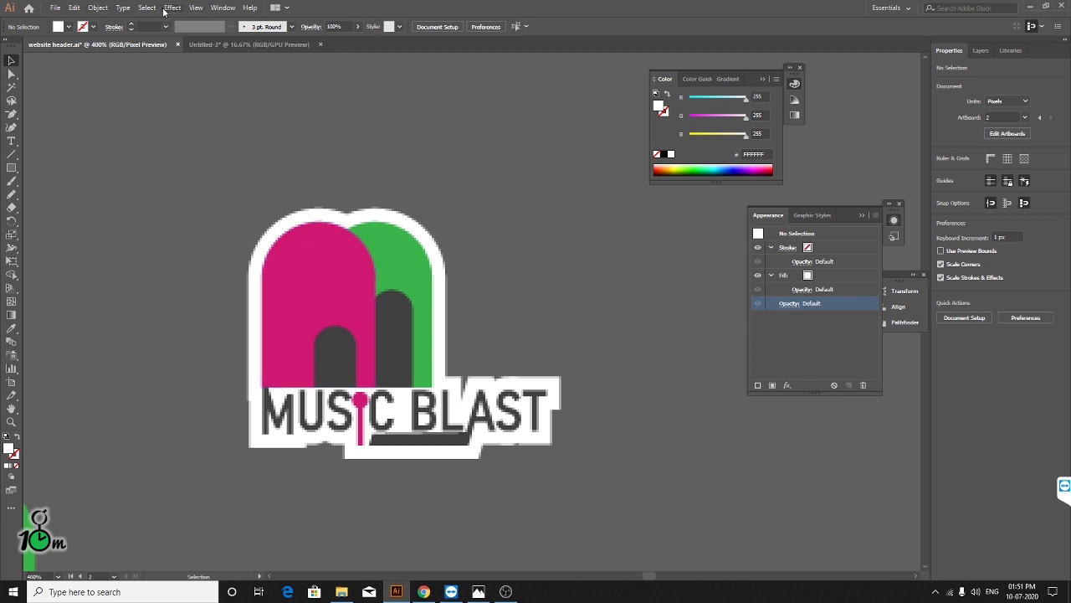
# - Turn off Pixel Preview and zoom out
pyautogui.click(196, 8)
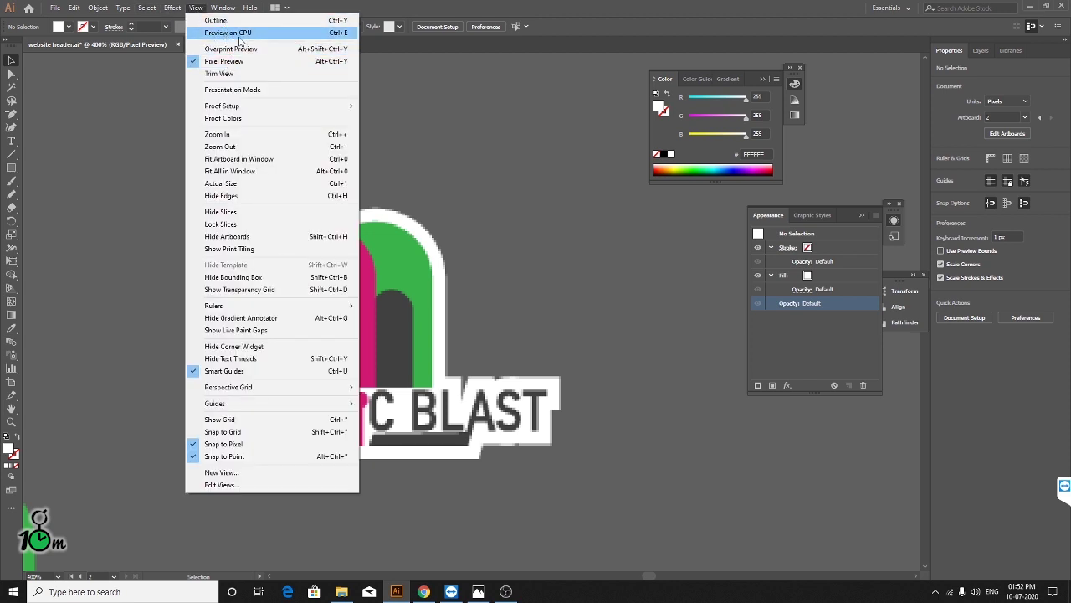
pyautogui.click(240, 37)
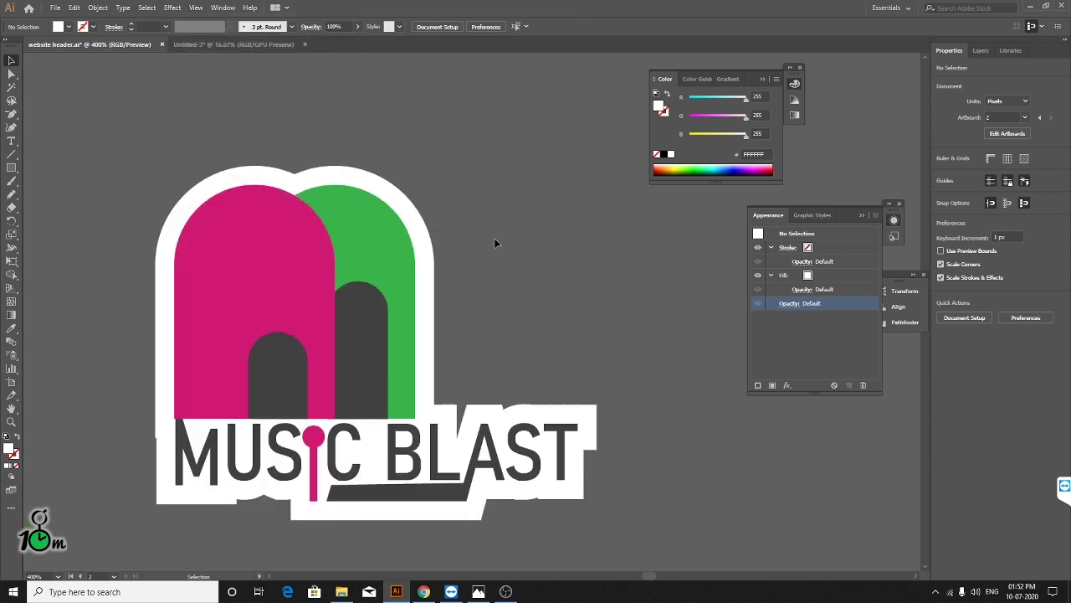
pyautogui.hotkey('ctrl', '-')
pyautogui.hotkey('ctrl', '-')
pyautogui.hotkey('ctrl', '-')
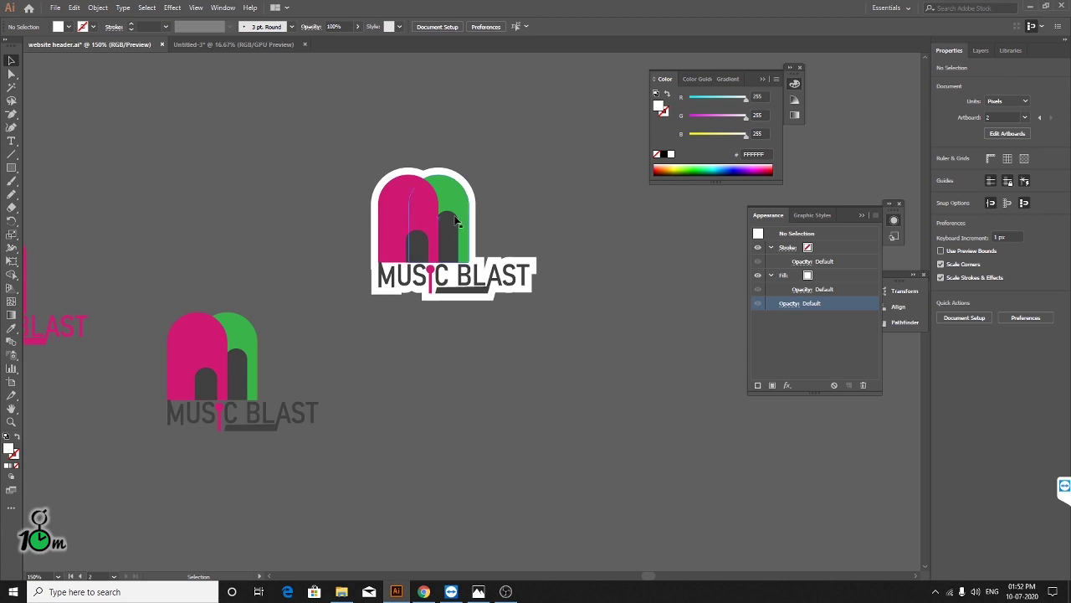
# - Marquee-select and delete the spare logo copies, then zoom out to the banner artboards
pyautogui.scroll(2, 555, 212)
pyautogui.scroll(-1, 493, 231)
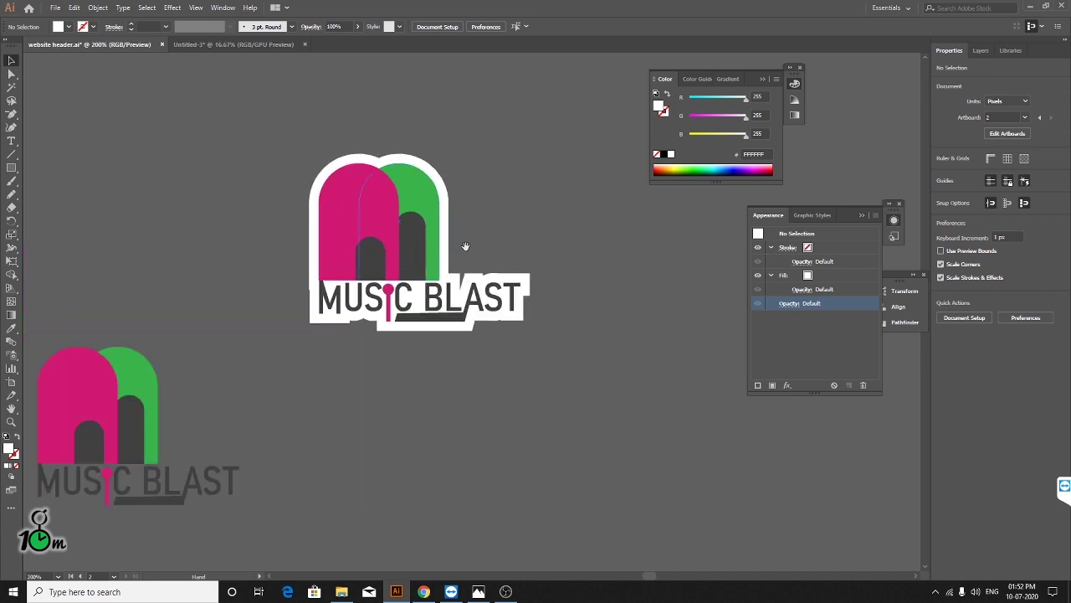
pyautogui.moveTo(461, 242); pyautogui.dragTo(331, 290)
pyautogui.scroll(-2, 388, 313)
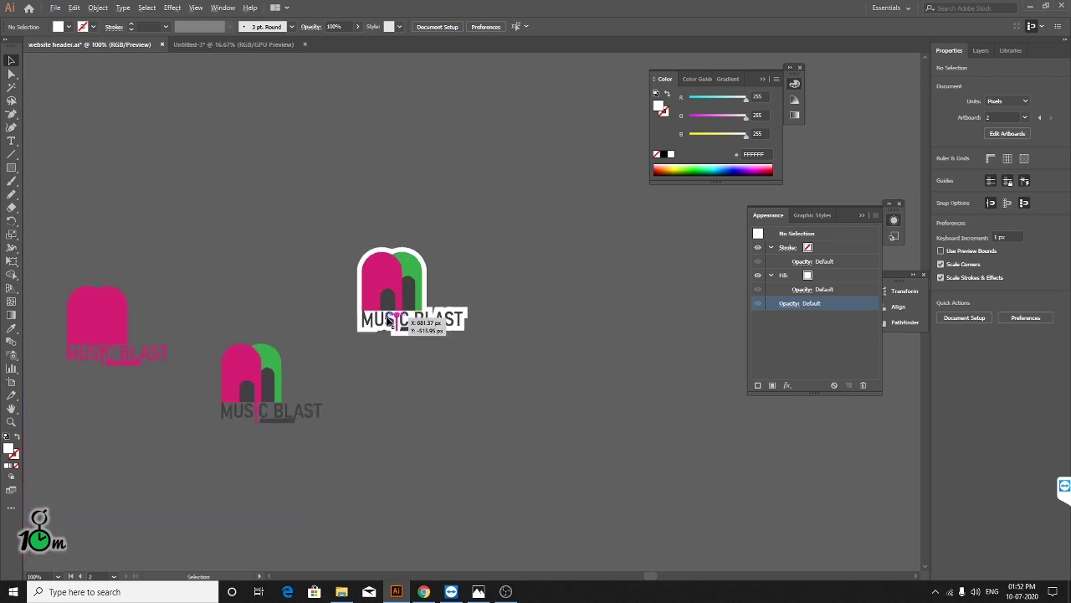
pyautogui.click(49, 576)
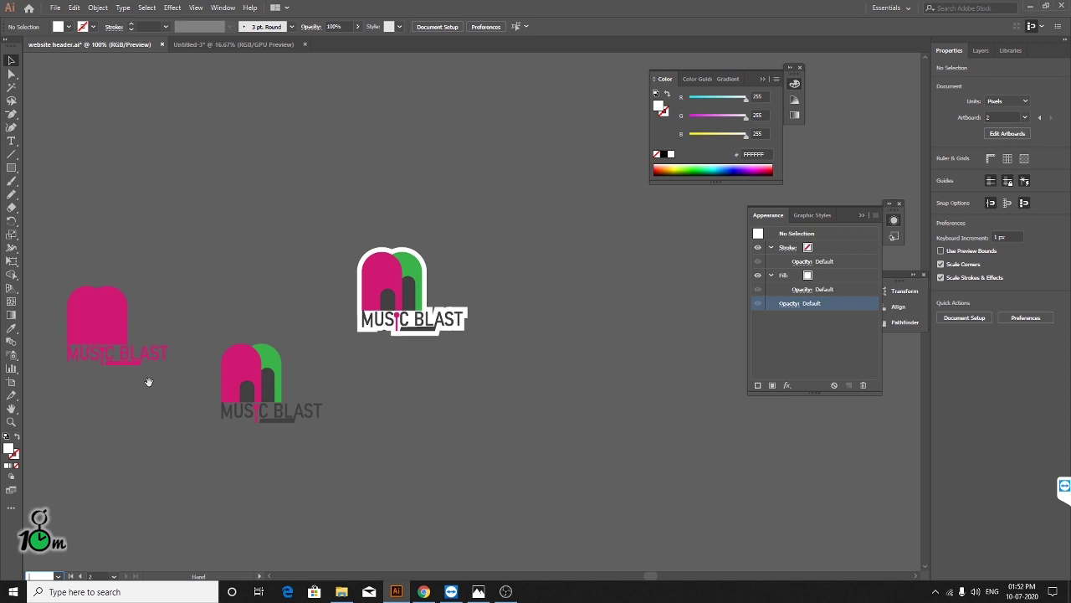
pyautogui.moveTo(148, 378)
pyautogui.mouseDown()
pyautogui.moveTo(423, 355)
pyautogui.moveTo(316, 359)
pyautogui.mouseUp()
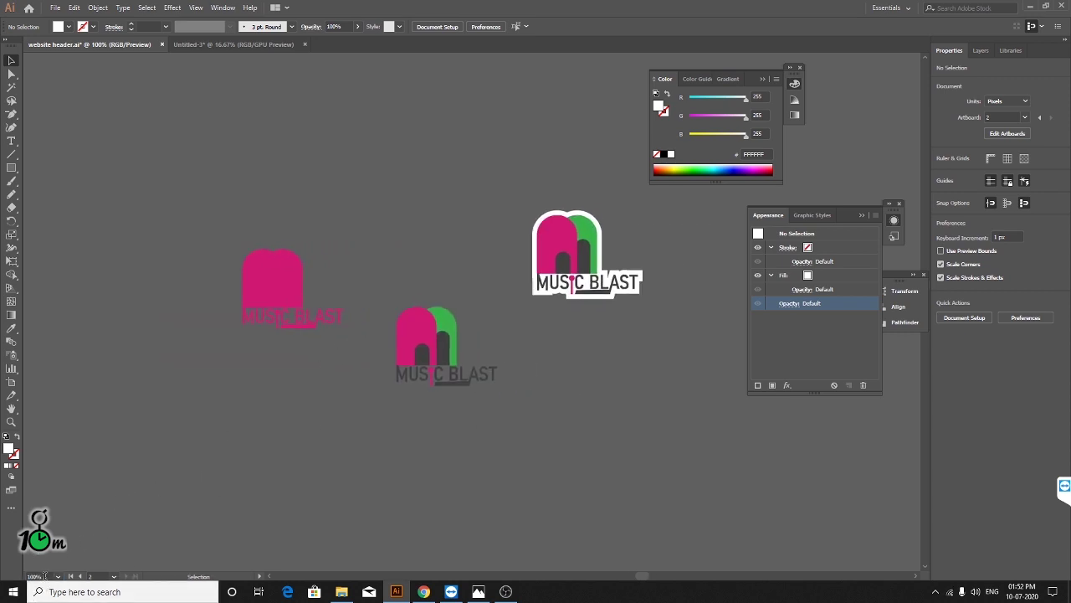
pyautogui.moveTo(244, 156); pyautogui.dragTo(721, 438)
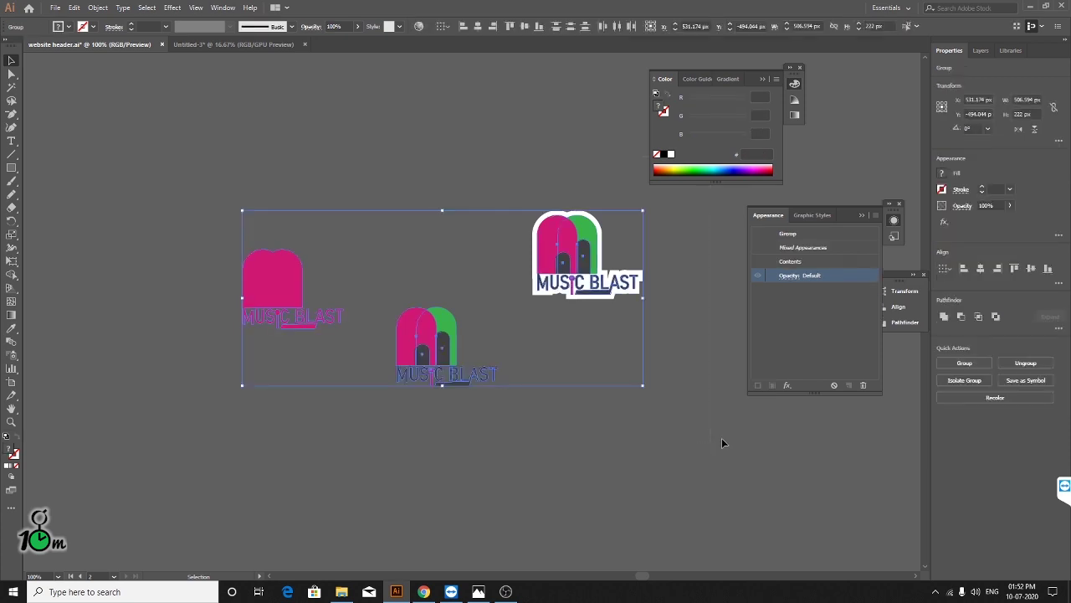
pyautogui.press('Delete')
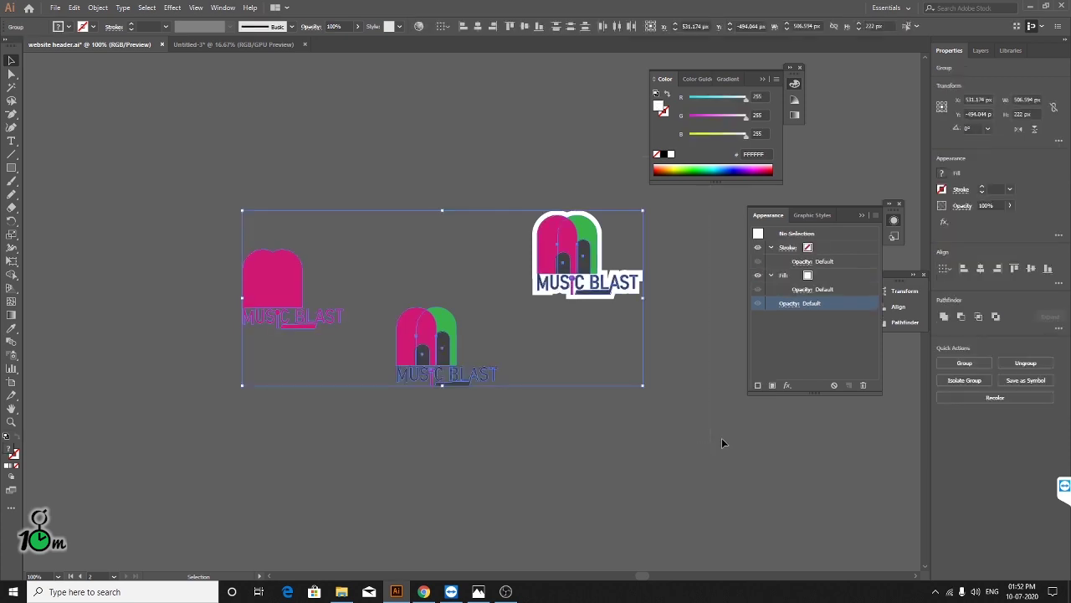
pyautogui.hotkey('ctrl', '-')
pyautogui.hotkey('ctrl', '-')
pyautogui.hotkey('ctrl', '-')
pyautogui.hotkey('ctrl', '-')
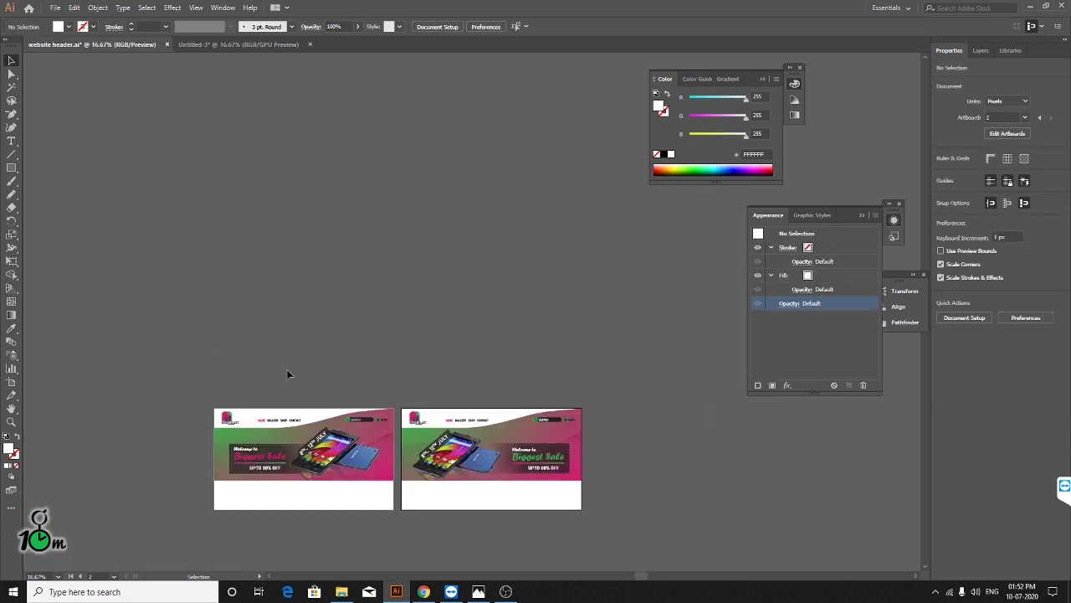
# - Zoom the first banner artboard to 100% and show the Change Screen Mode choices
pyautogui.hotkey('ctrl', '+')
pyautogui.hotkey('ctrl', '+')
pyautogui.hotkey('ctrl', '+')
pyautogui.moveTo(287, 359); pyautogui.dragTo(394, 255)
pyautogui.keyDown('alt'); pyautogui.scroll(1, 449, 315); pyautogui.keyUp('alt')
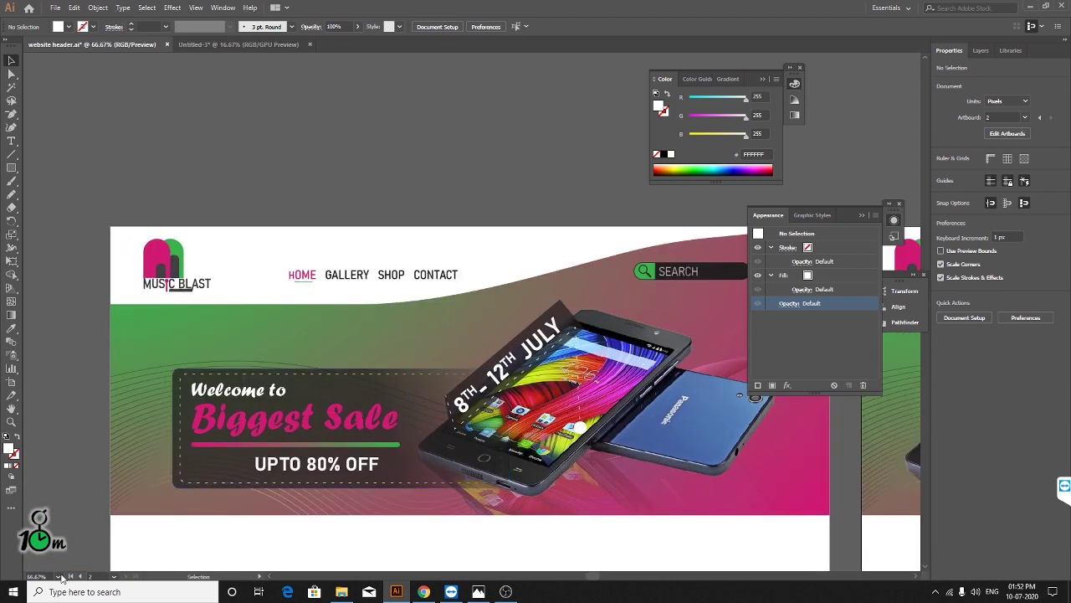
pyautogui.click(28, 576)
pyautogui.press('BackSpace')
pyautogui.write('100')
pyautogui.press('Return')
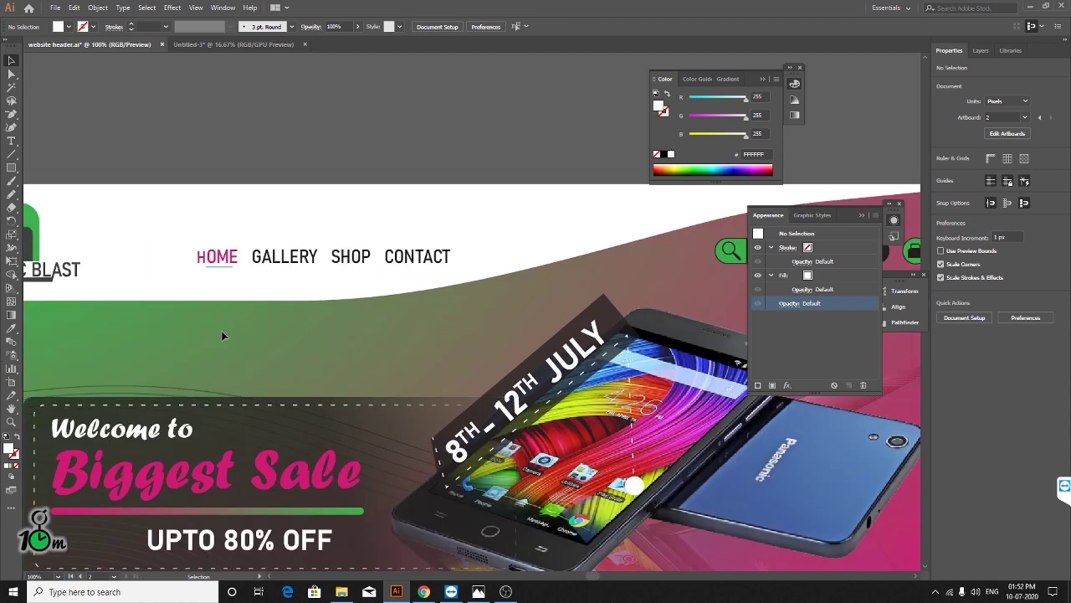
pyautogui.scroll(-2, 385, 315)
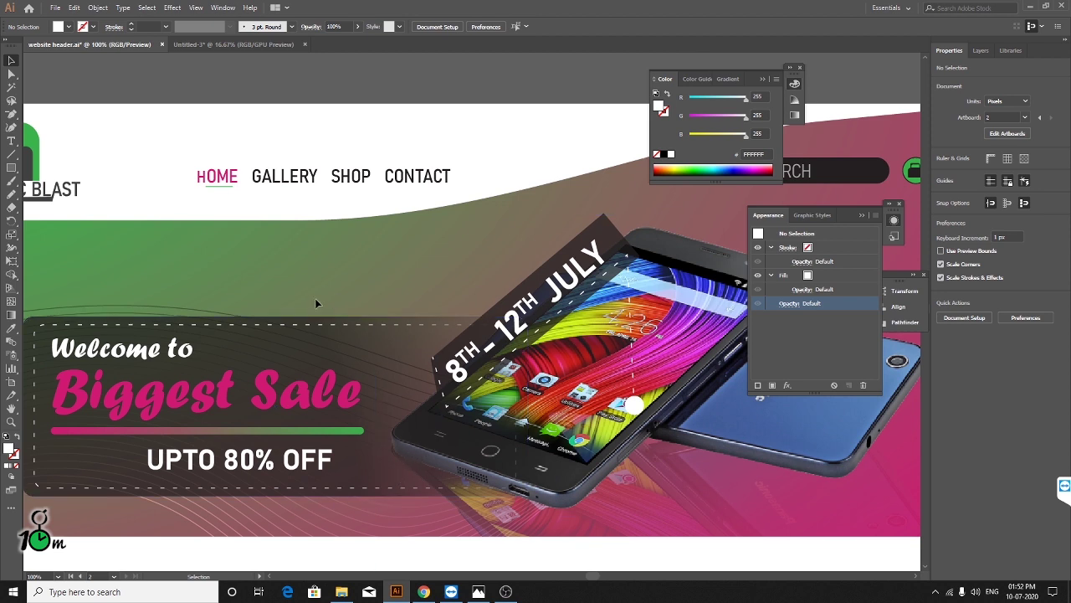
pyautogui.click(16, 492)
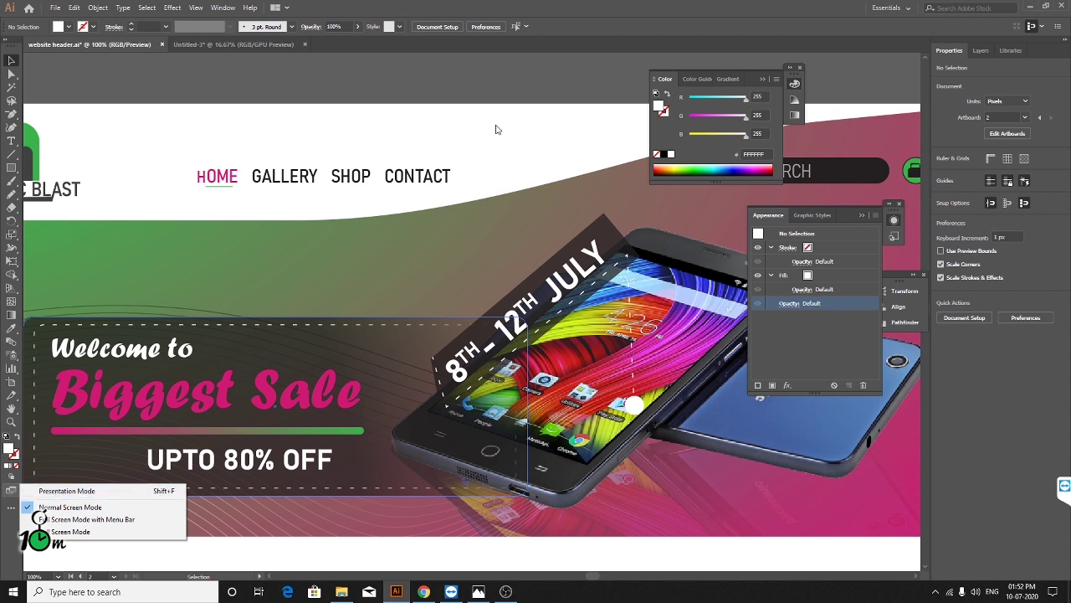
# - Cycle with F to Full Screen with Menu Bar, then Full Screen Mode
pyautogui.click(472, 88)
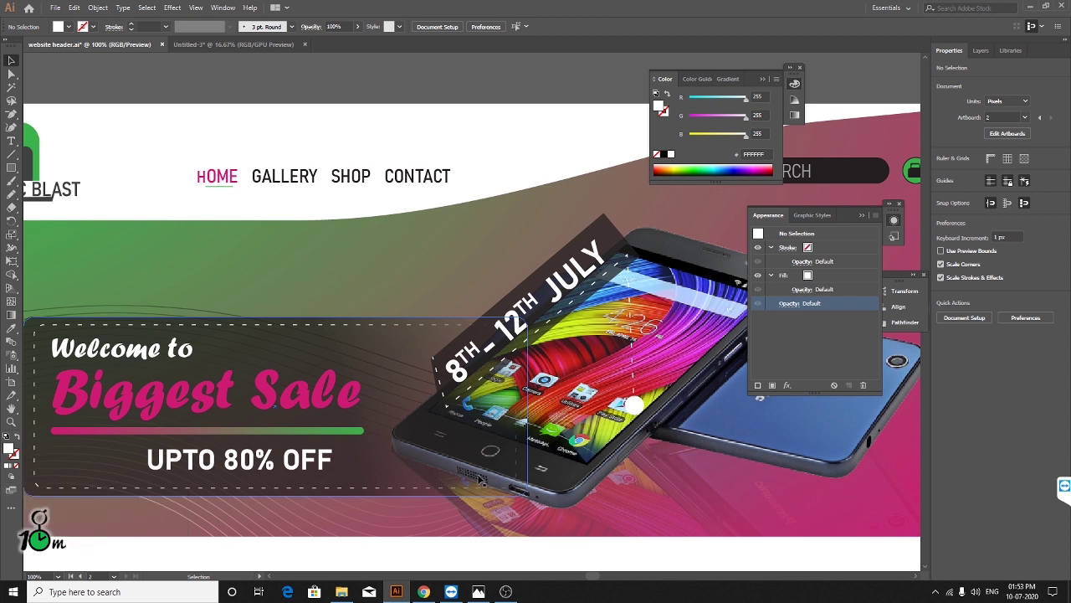
pyautogui.press('f')
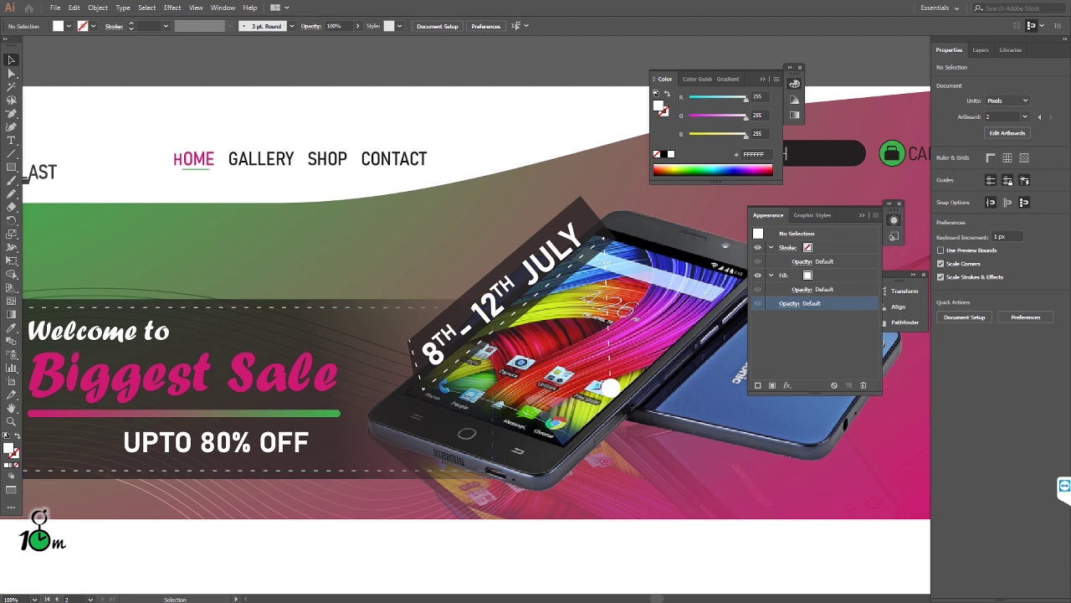
pyautogui.click(11, 490)
pyautogui.press('f')
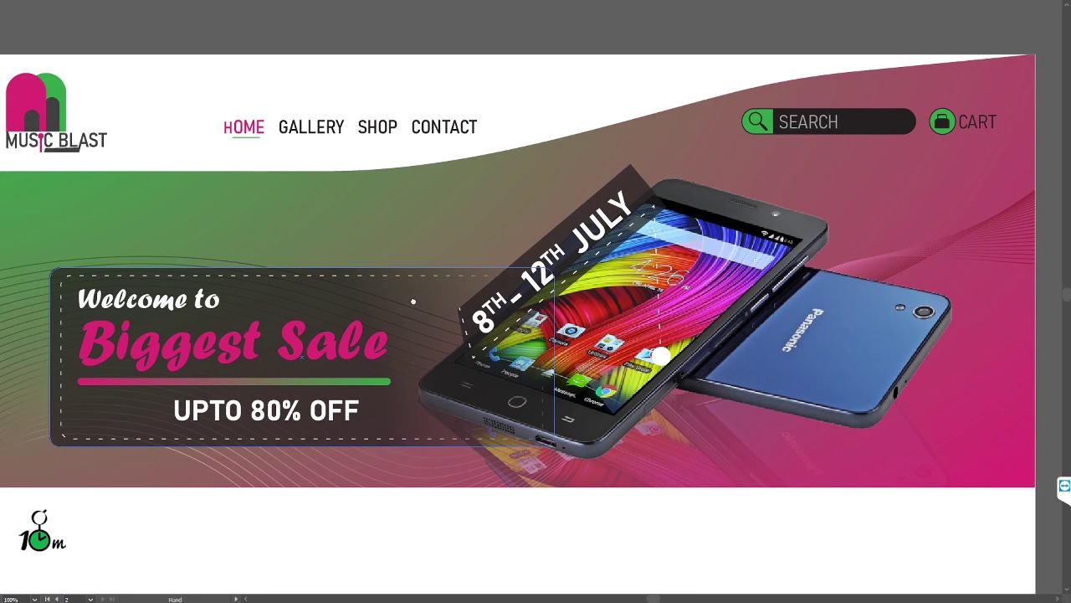
# - Pan over the whole banner full screen, then Esc back to Normal Screen Mode
pyautogui.moveTo(368, 301); pyautogui.dragTo(436, 285)
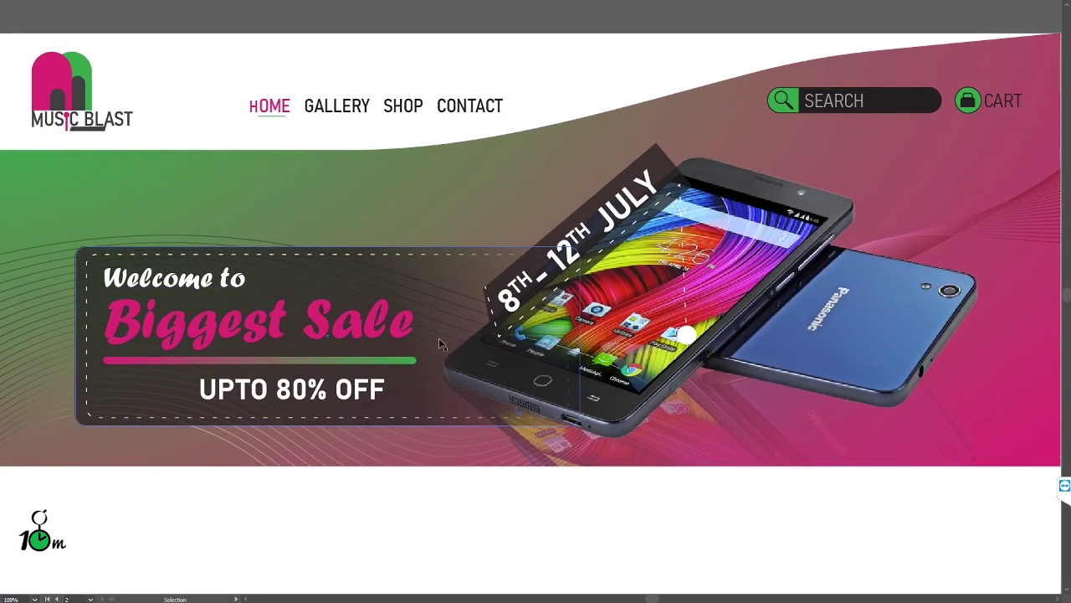
pyautogui.press('ctrl')
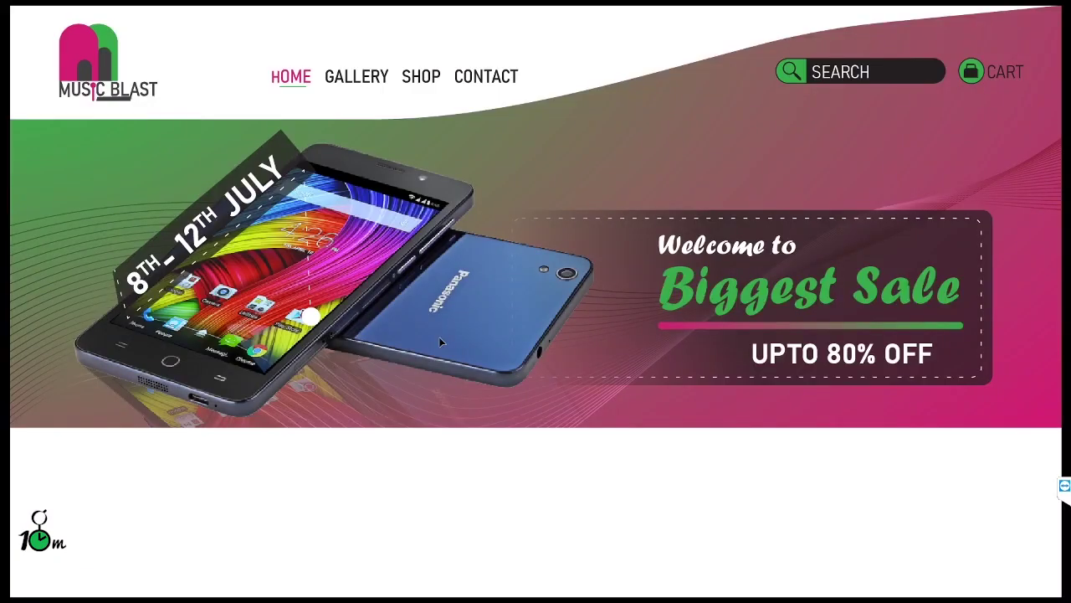
pyautogui.scroll(-1, 487, 333)
pyautogui.scroll(-2, 482, 360)
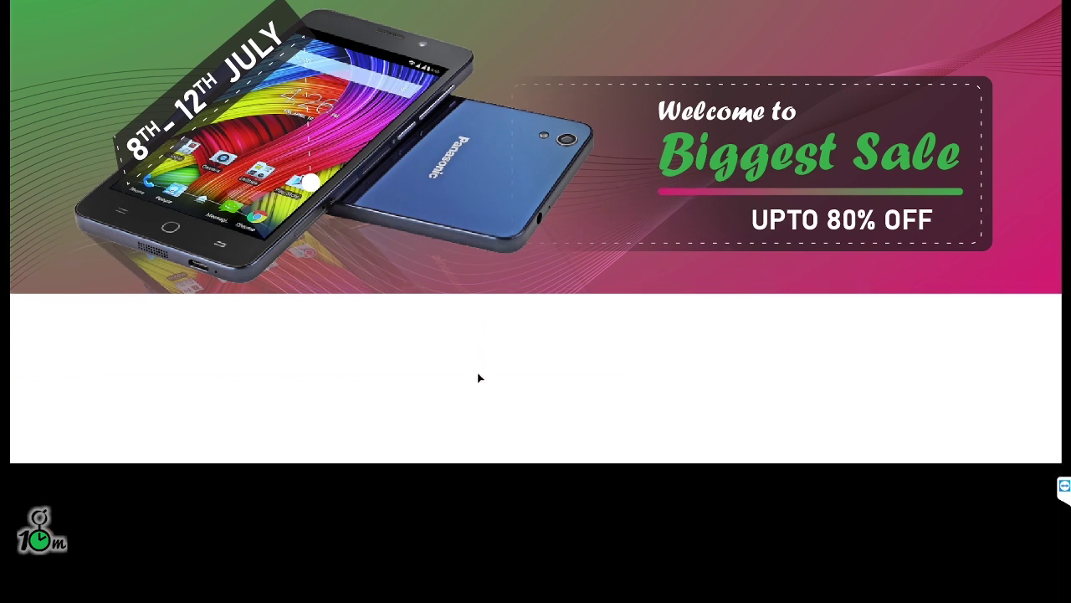
pyautogui.scroll(3, 494, 375)
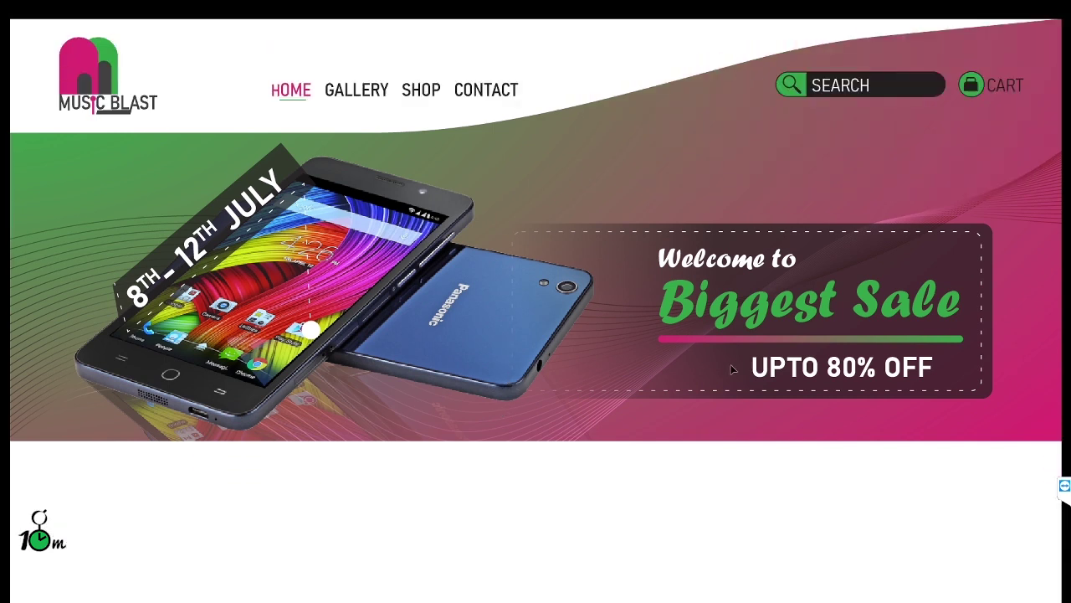
pyautogui.press('Escape')
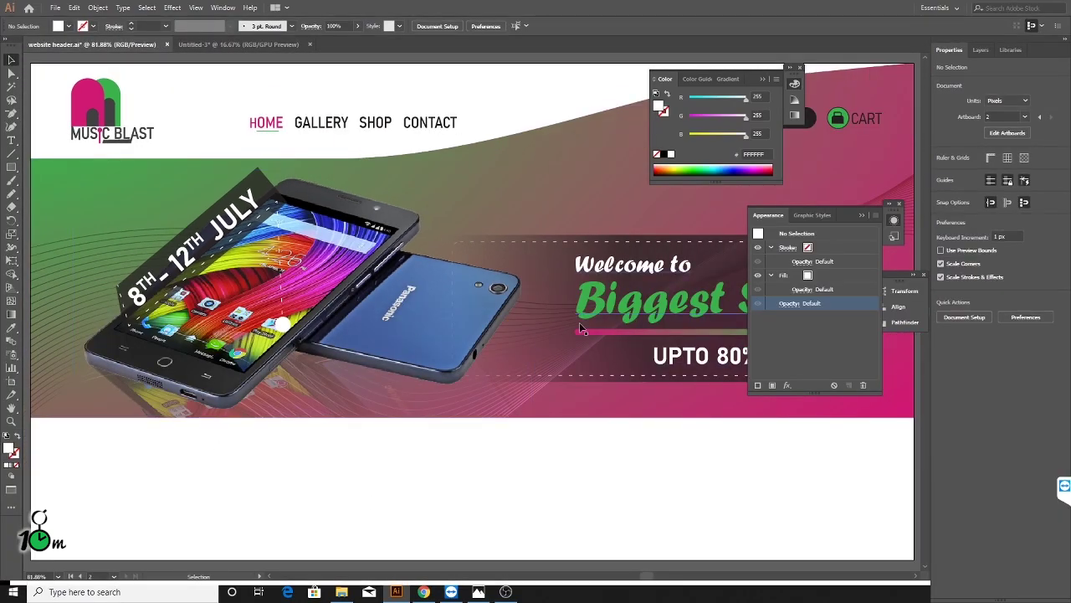
pyautogui.press('f')
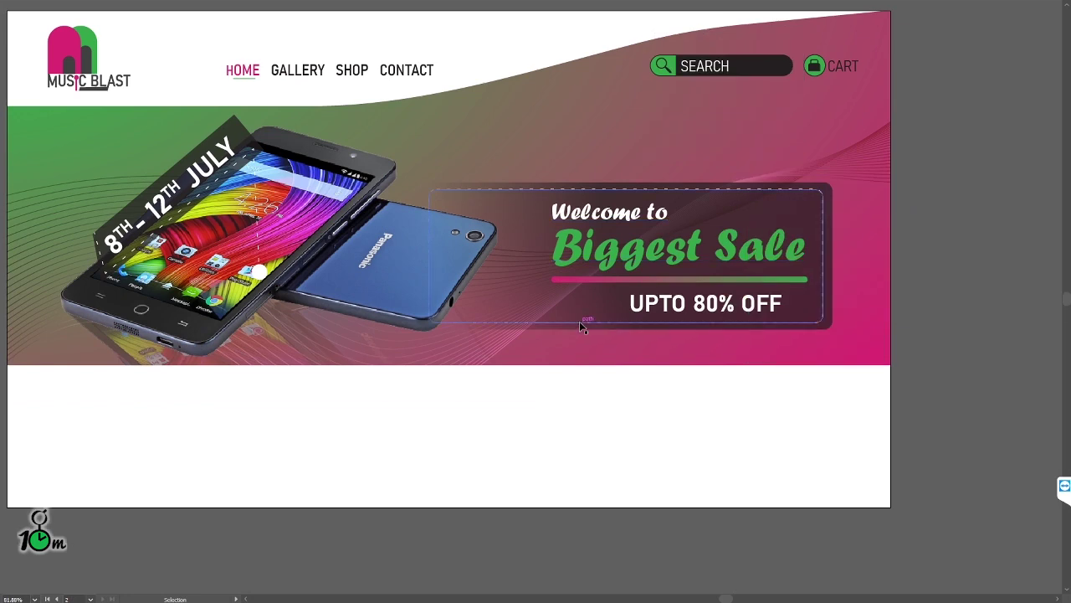
pyautogui.press('f')
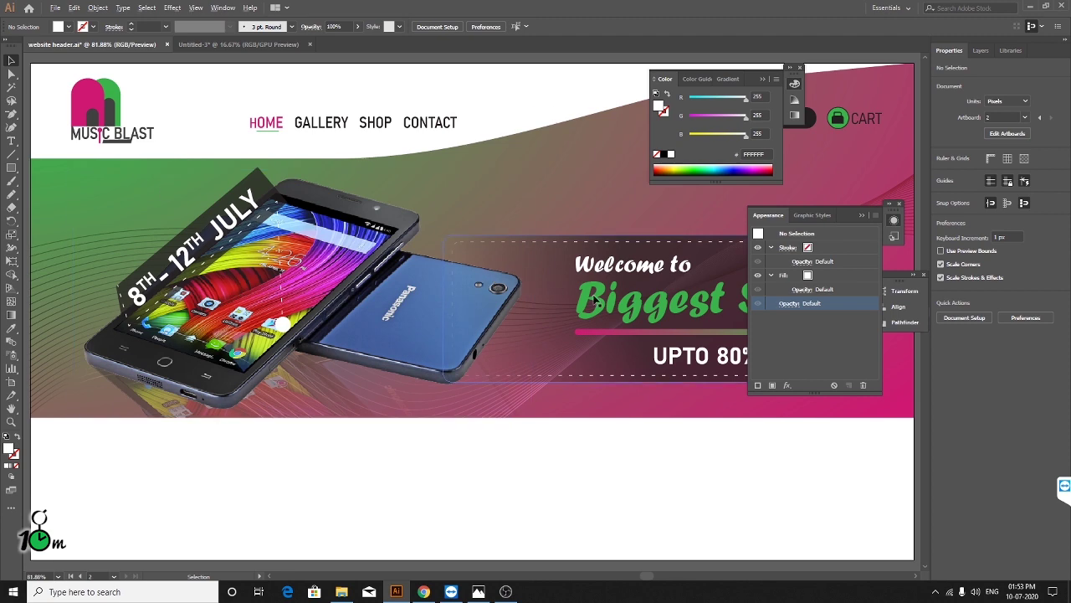
pyautogui.scroll(-2, 593, 300)
pyautogui.scroll(2, 525, 242)
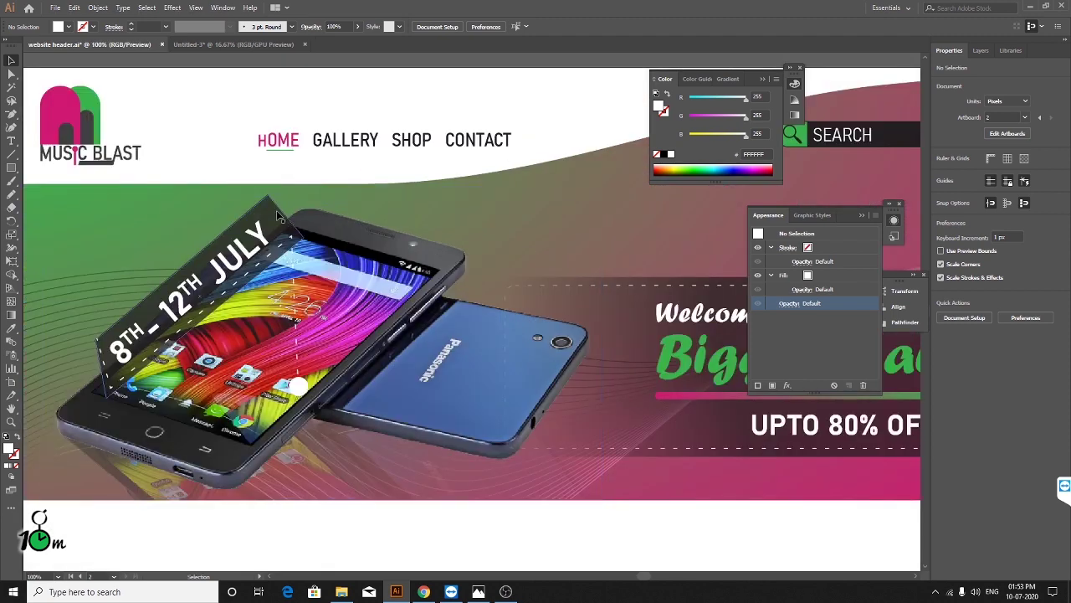
pyautogui.scroll(-2, 397, 231)
pyautogui.scroll(1, 509, 212)
# - Draw a white 481 × 227 px rectangle on the pasteboard above the header banner
pyautogui.moveTo(487, 302); pyautogui.dragTo(316, 342)
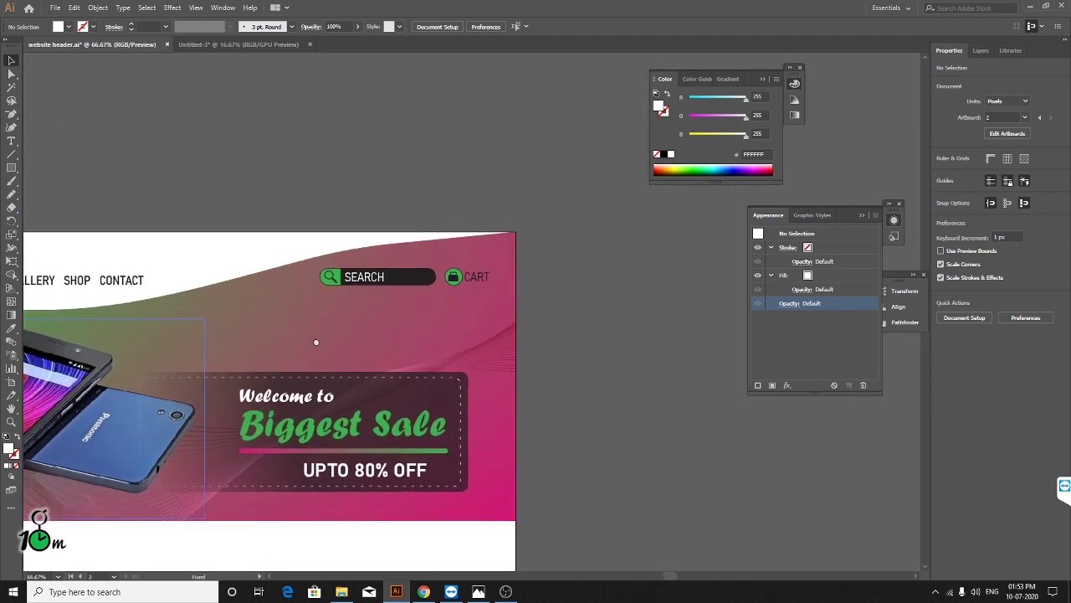
pyautogui.moveTo(251, 354); pyautogui.dragTo(142, 365)
pyautogui.click(11, 167)
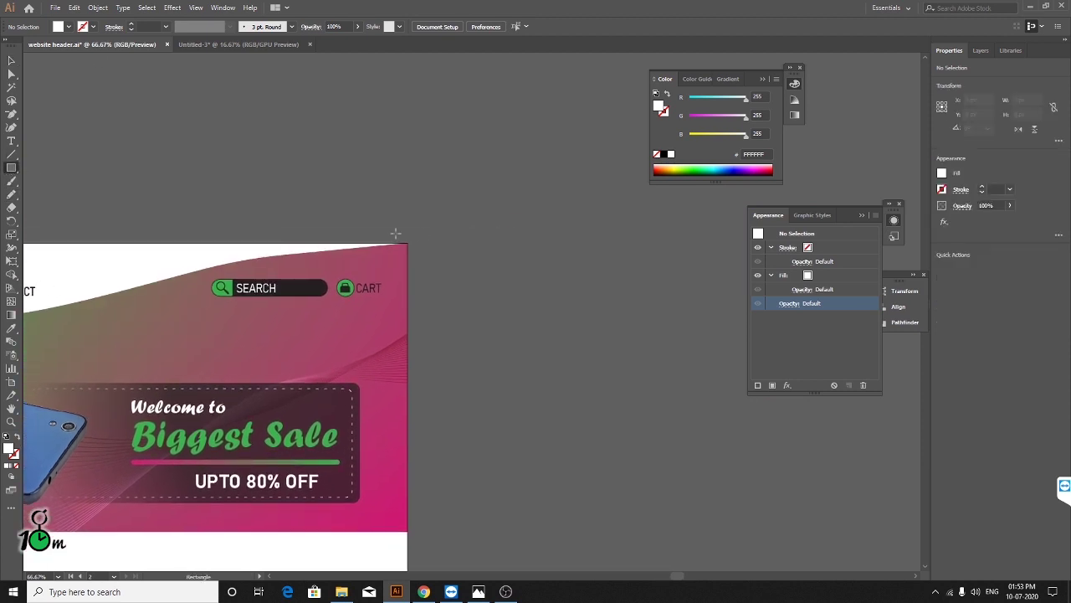
pyautogui.scroll(3, 395, 234)
pyautogui.moveTo(285, 127); pyautogui.dragTo(537, 246)
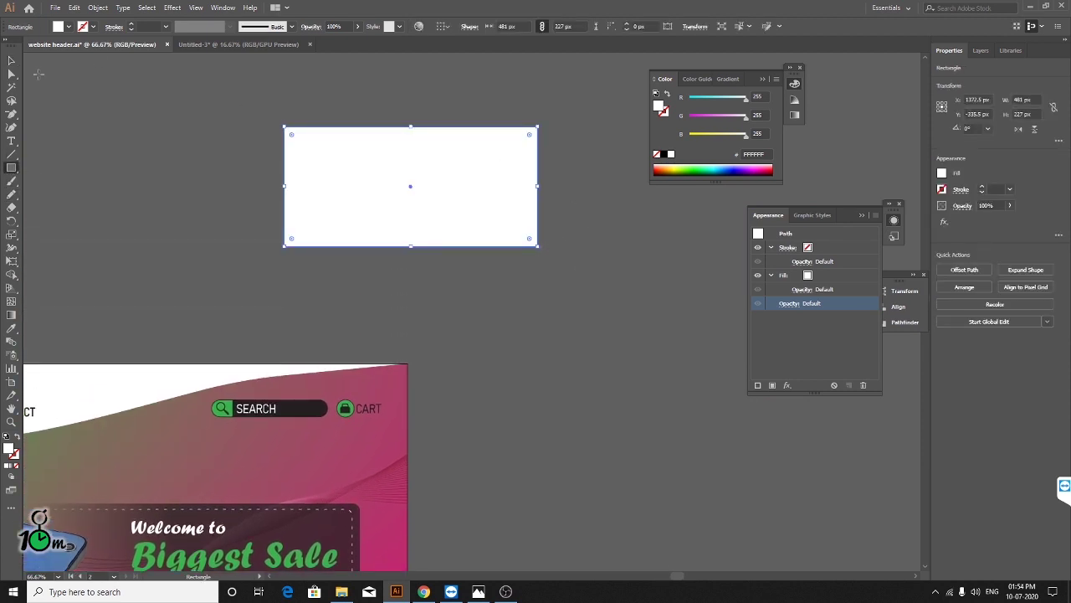
pyautogui.click(12, 60)
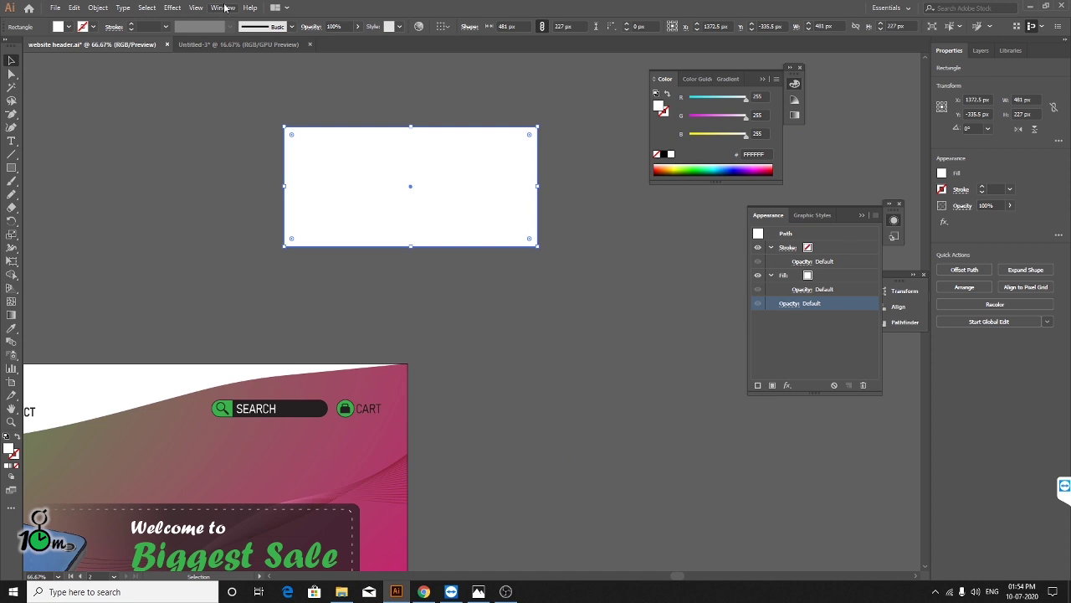
pyautogui.click(167, 9)
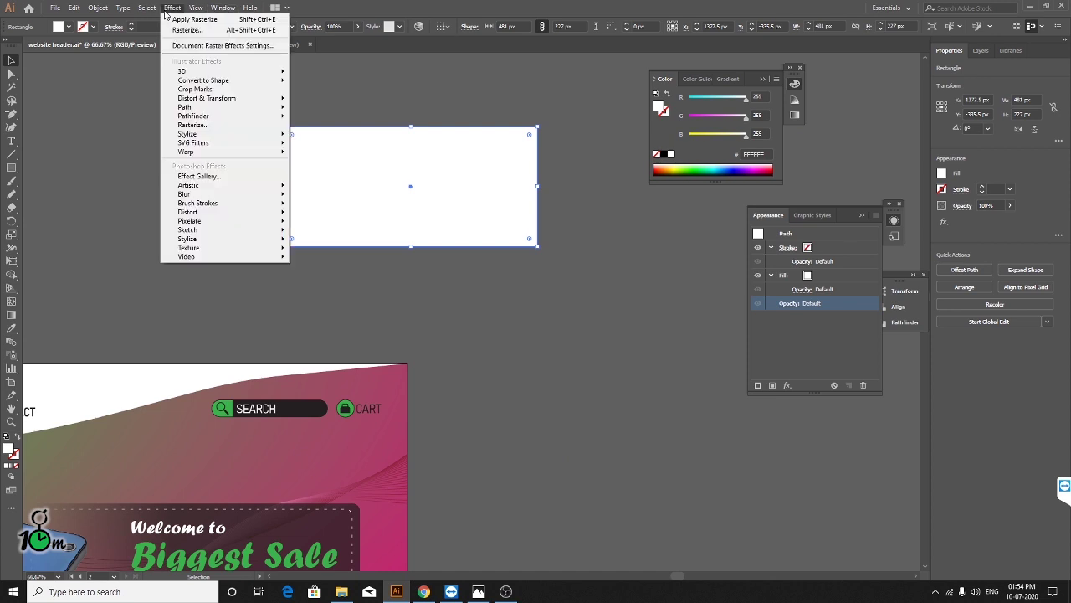
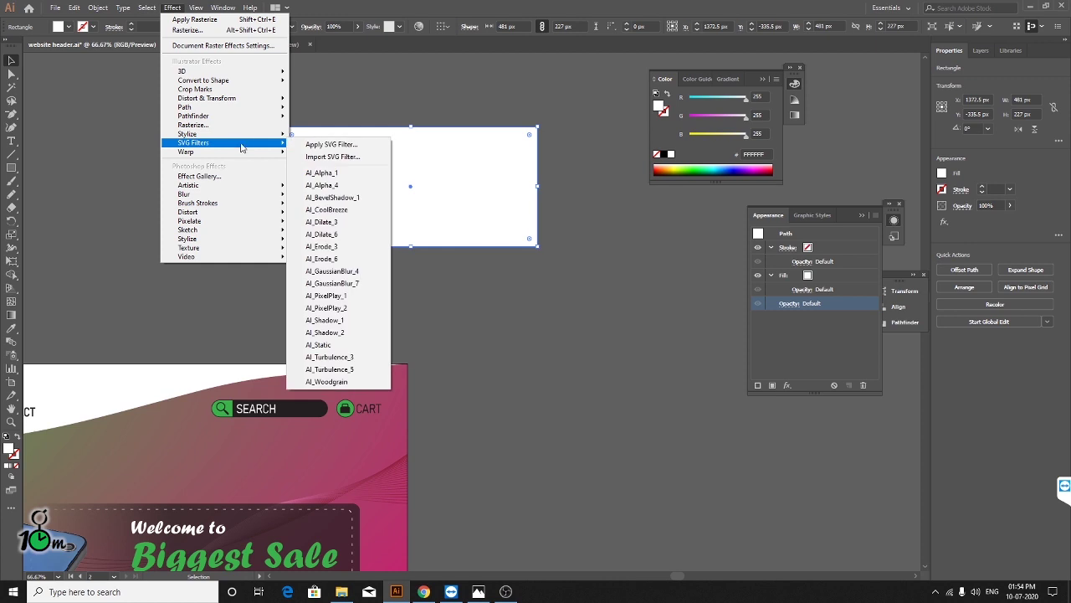
# - Delete the white rectangle from the canvas
pyautogui.click(598, 304)
pyautogui.click(598, 304)
pyautogui.click(431, 180)
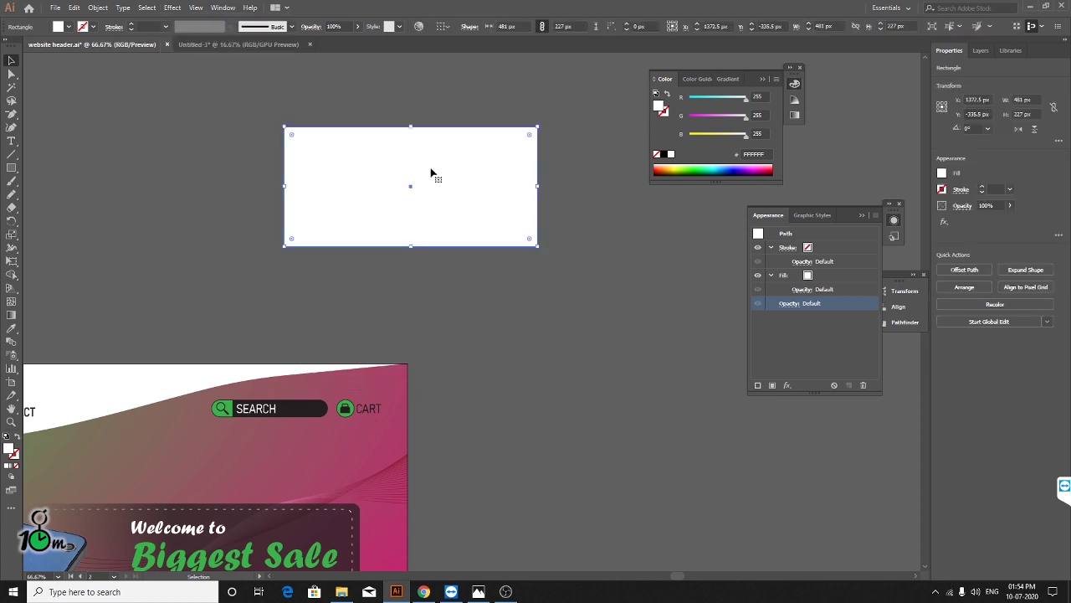
pyautogui.moveTo(432, 173)
pyautogui.mouseDown()
pyautogui.moveTo(754, 528)
pyautogui.moveTo(722, 495)
pyautogui.mouseUp()
pyautogui.press('Delete')
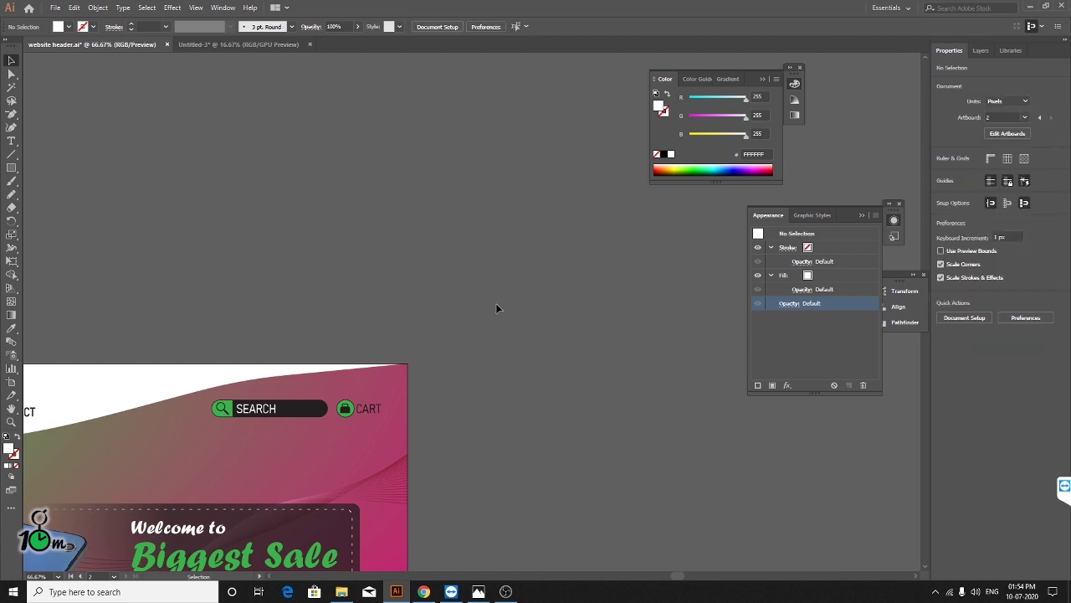
# - Add Lorem ipsum placeholder text, enlarge it to about 107 pt and fill it green #6FD000
pyautogui.click(12, 141)
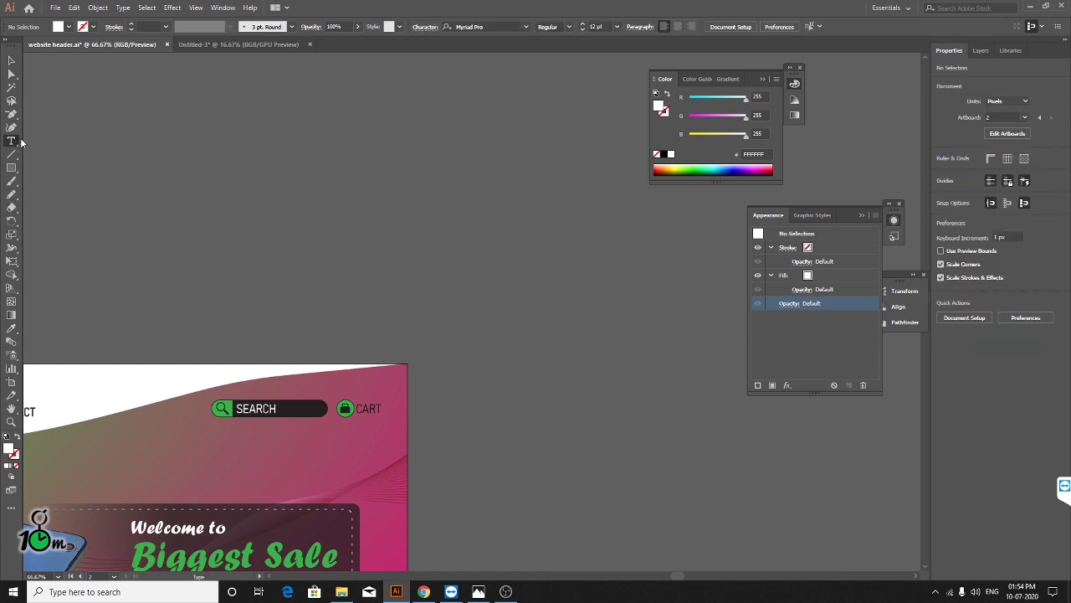
pyautogui.click(278, 189)
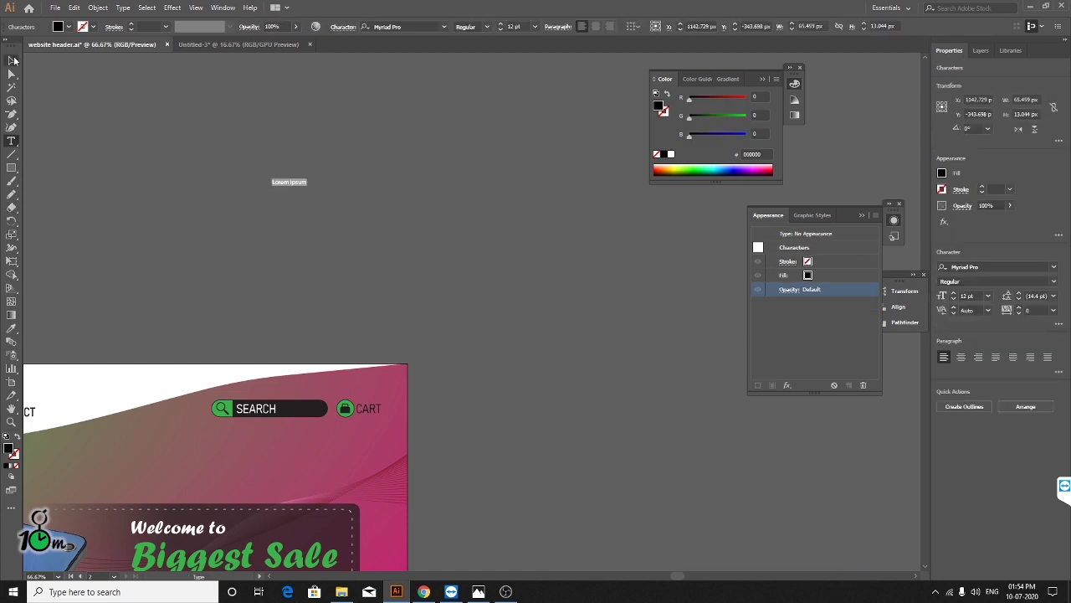
pyautogui.click(12, 60)
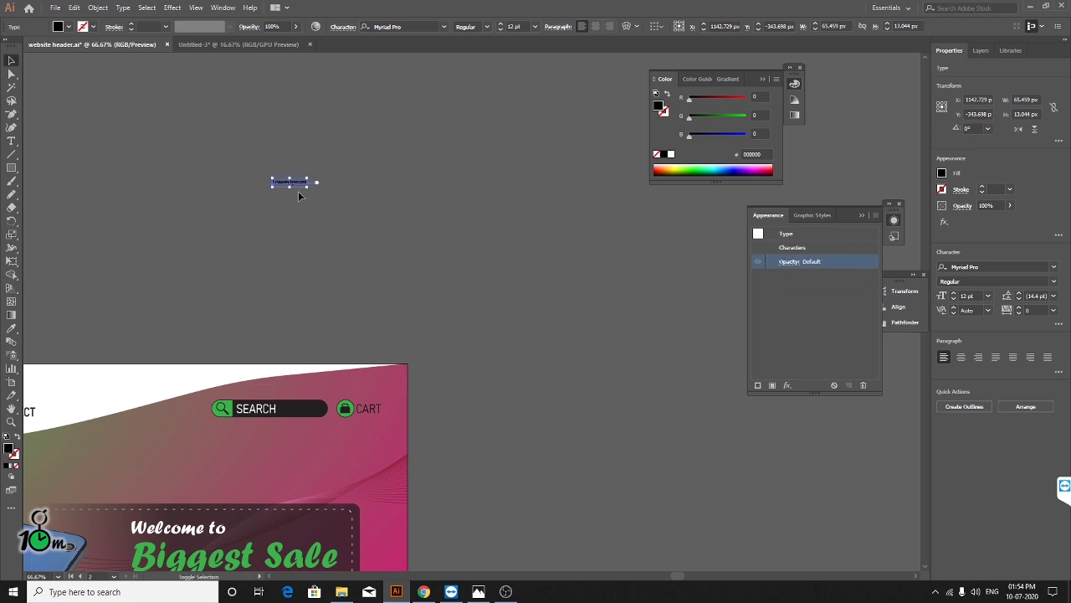
pyautogui.moveTo(304, 189)
pyautogui.mouseDown()
pyautogui.moveTo(368, 199)
pyautogui.moveTo(578, 315)
pyautogui.mouseUp()
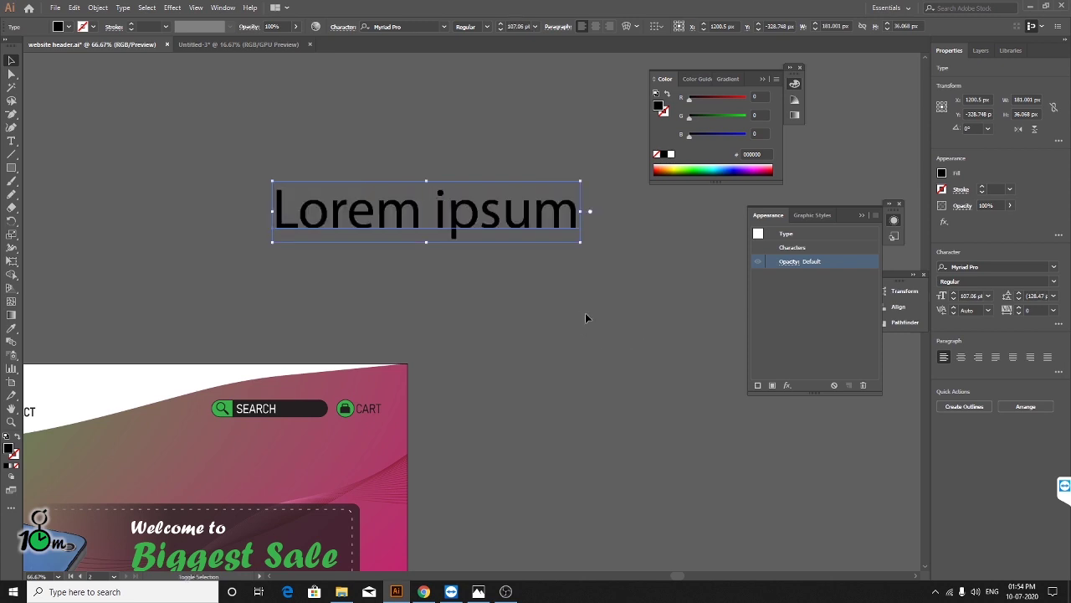
pyautogui.click(597, 281)
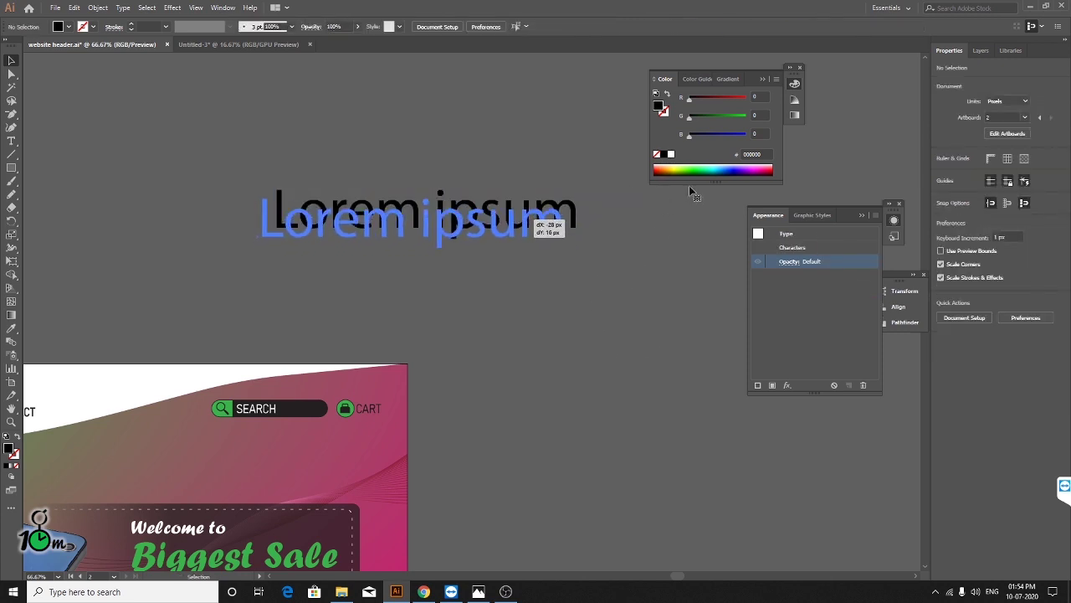
pyautogui.moveTo(537, 219); pyautogui.dragTo(522, 227)
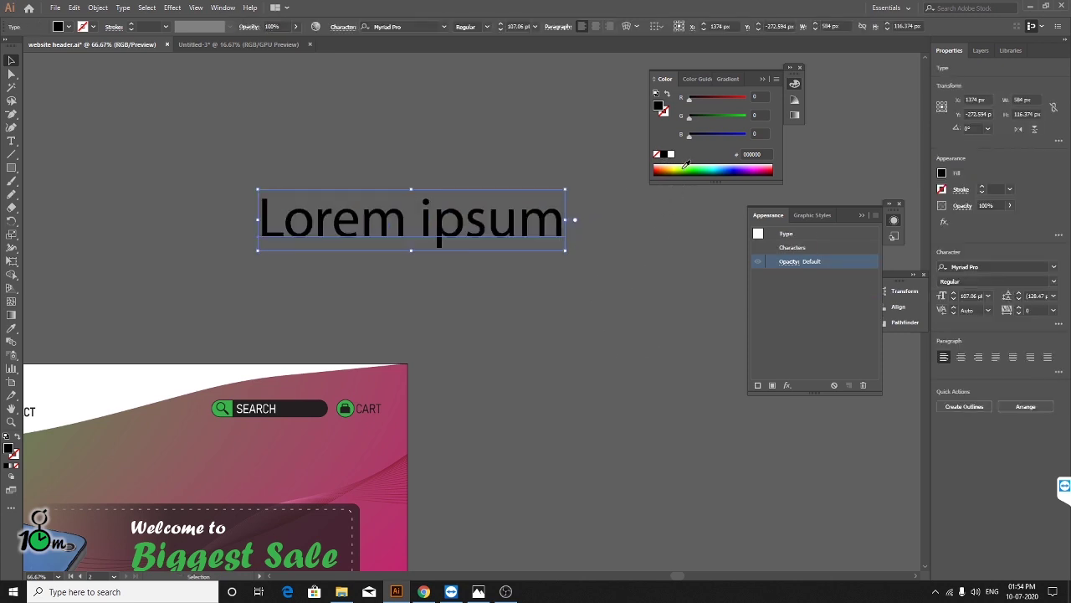
pyautogui.click(685, 170)
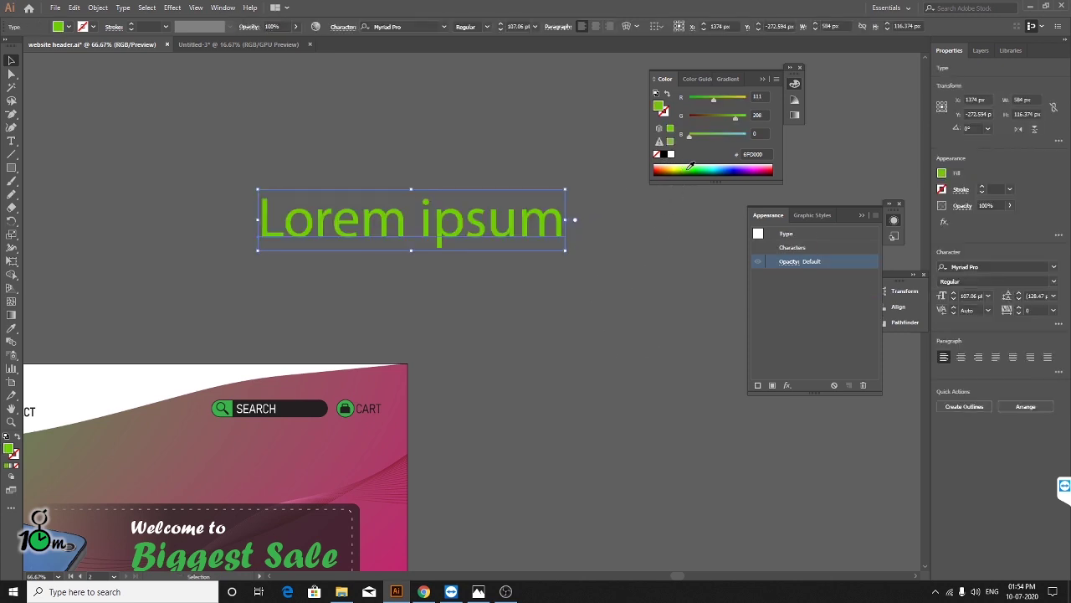
# - Preview the AI_Alpha_1 SVG filter on the text, then undo it
pyautogui.click(174, 8)
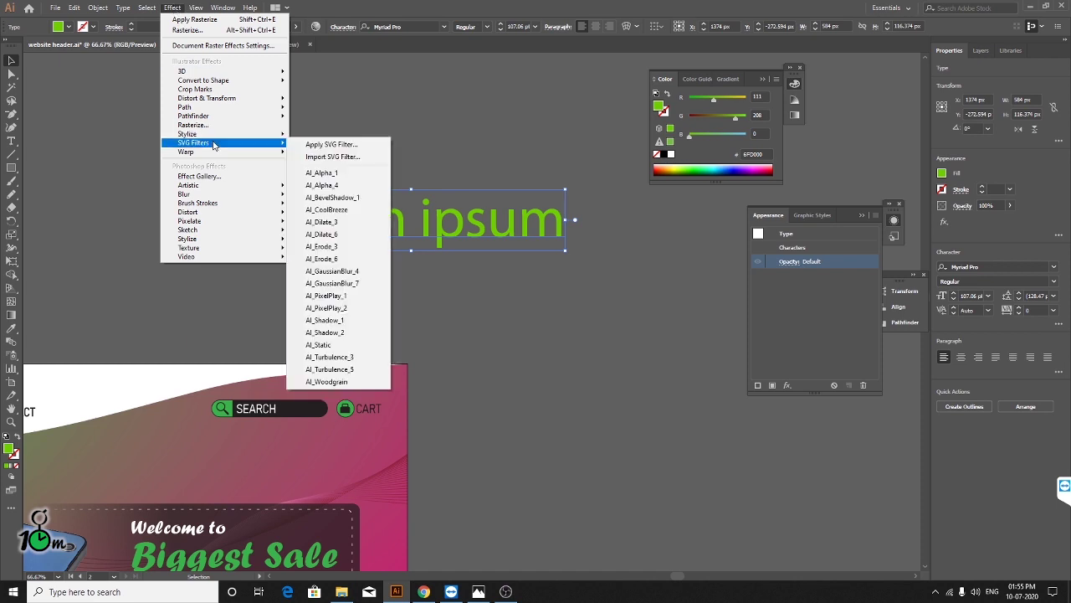
pyautogui.moveTo(193, 142)
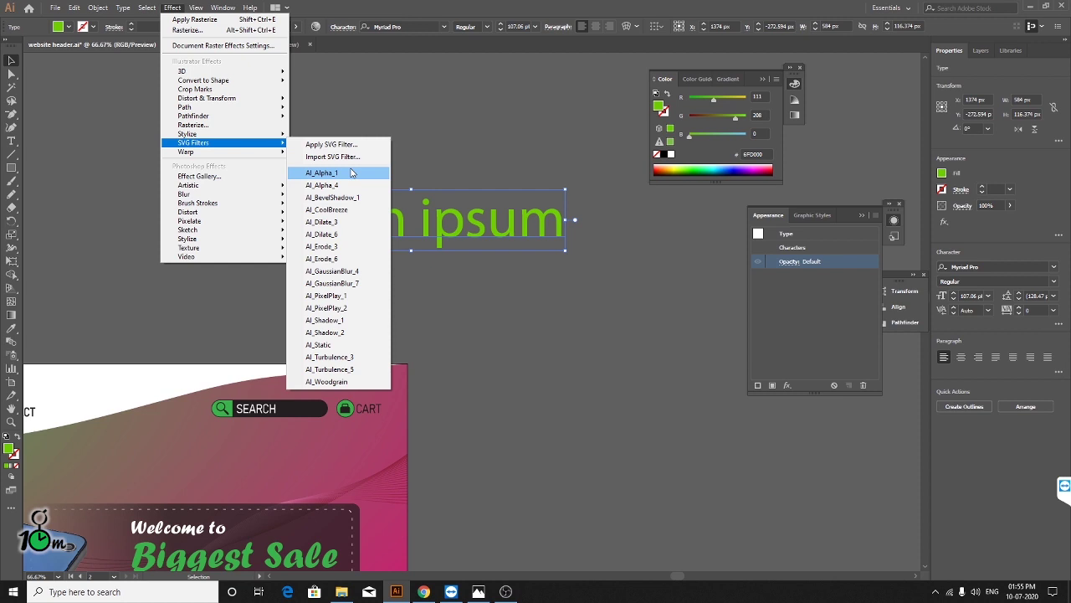
pyautogui.click(352, 172)
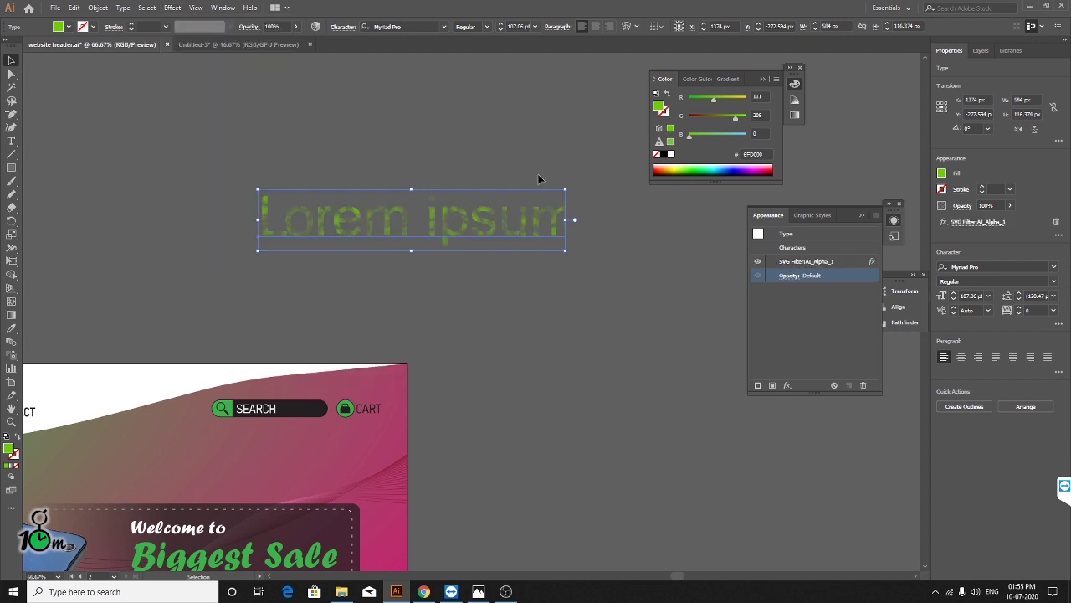
pyautogui.hotkey('ctrl', 'z')
pyautogui.scroll(4, 398, 206)
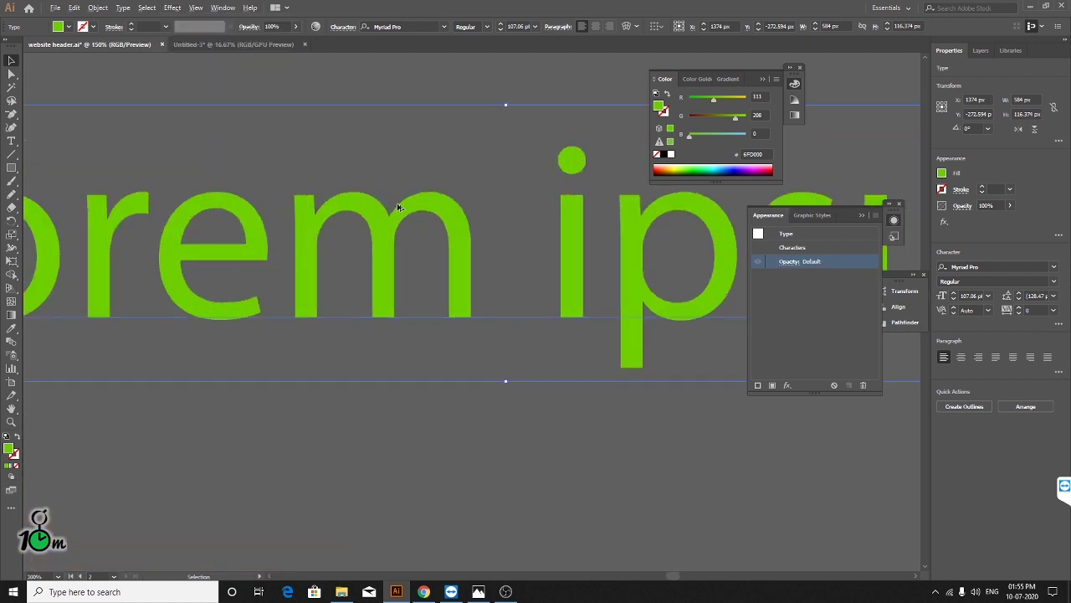
pyautogui.scroll(-4, 398, 207)
pyautogui.scroll(-2, 517, 176)
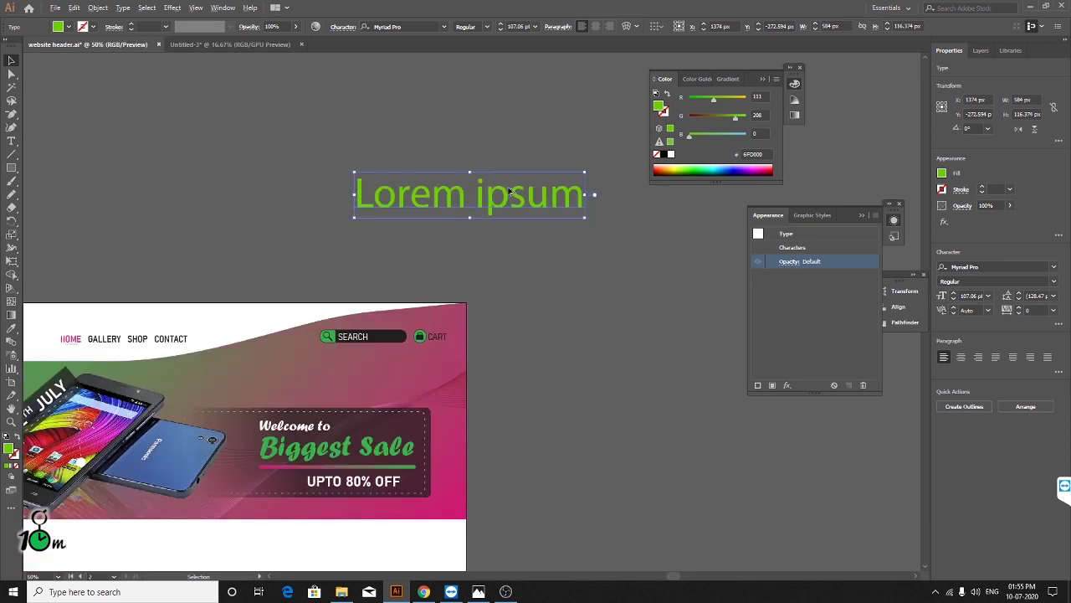
pyautogui.scroll(2, 512, 185)
# - Duplicate the text below the original, preview AI_BevelShadow_1 on the copy, then undo it
pyautogui.moveTo(519, 163)
pyautogui.mouseDown()
pyautogui.moveTo(425, 240)
pyautogui.moveTo(454, 232)
pyautogui.mouseUp()
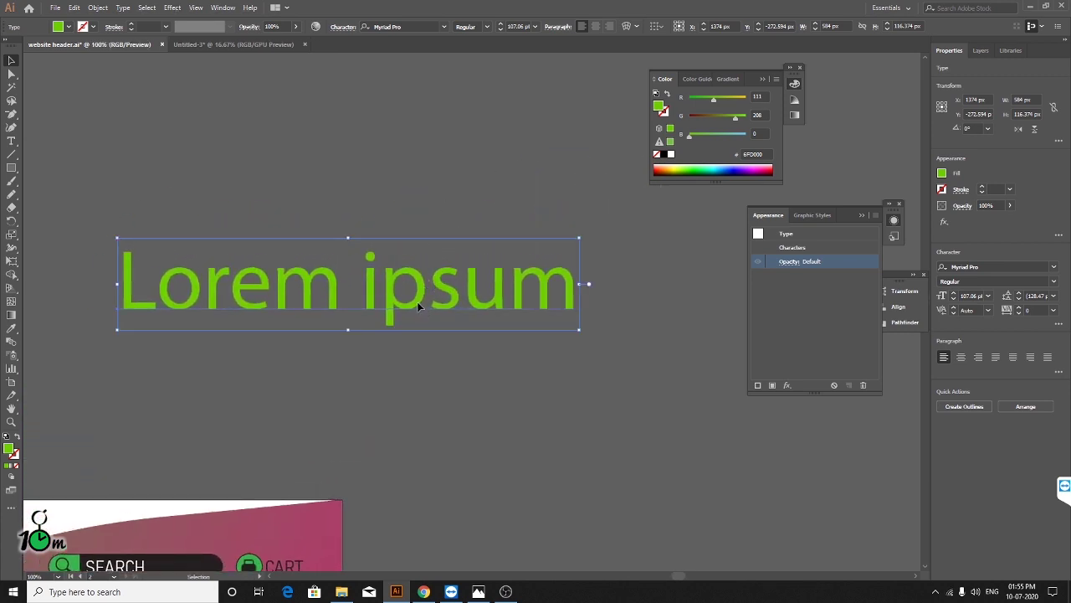
pyautogui.moveTo(417, 307)
pyautogui.mouseDown()
pyautogui.moveTo(402, 211)
pyautogui.moveTo(418, 173)
pyautogui.moveTo(434, 178)
pyautogui.moveTo(429, 387)
pyautogui.mouseUp()
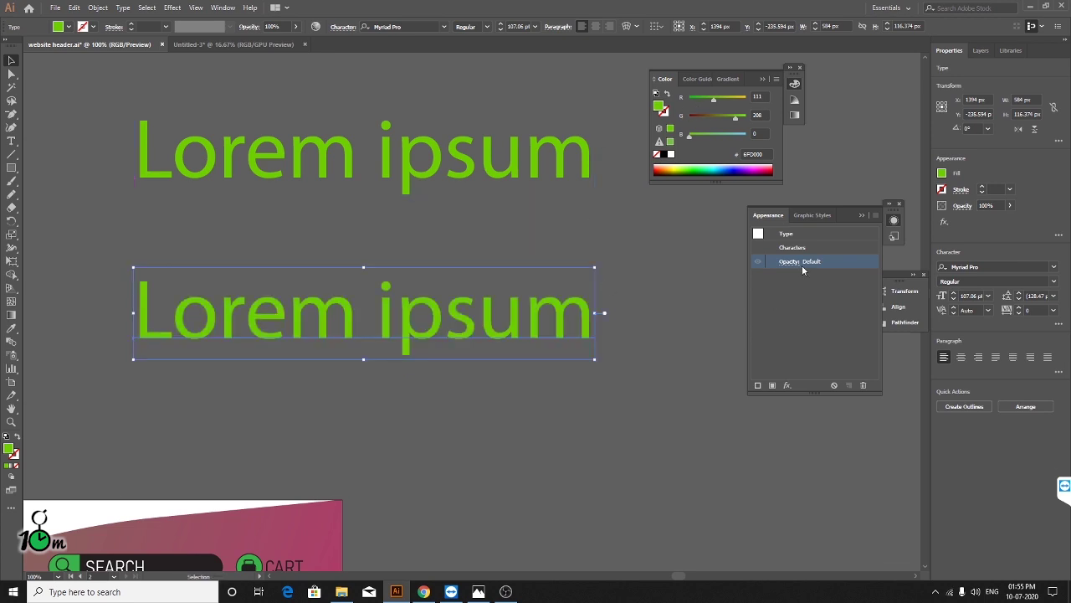
pyautogui.click(174, 9)
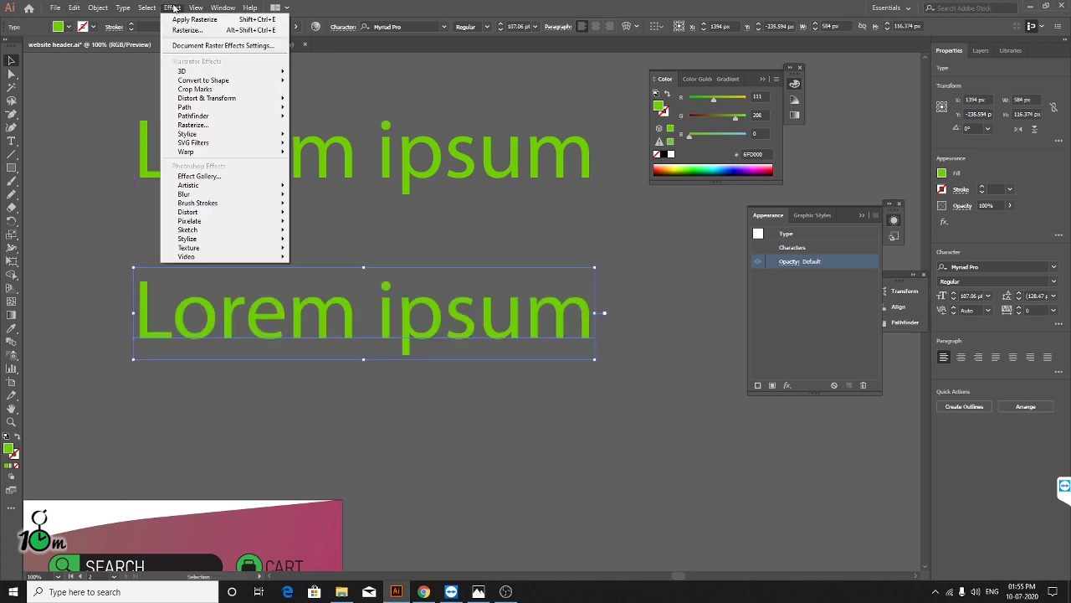
pyautogui.moveTo(222, 142)
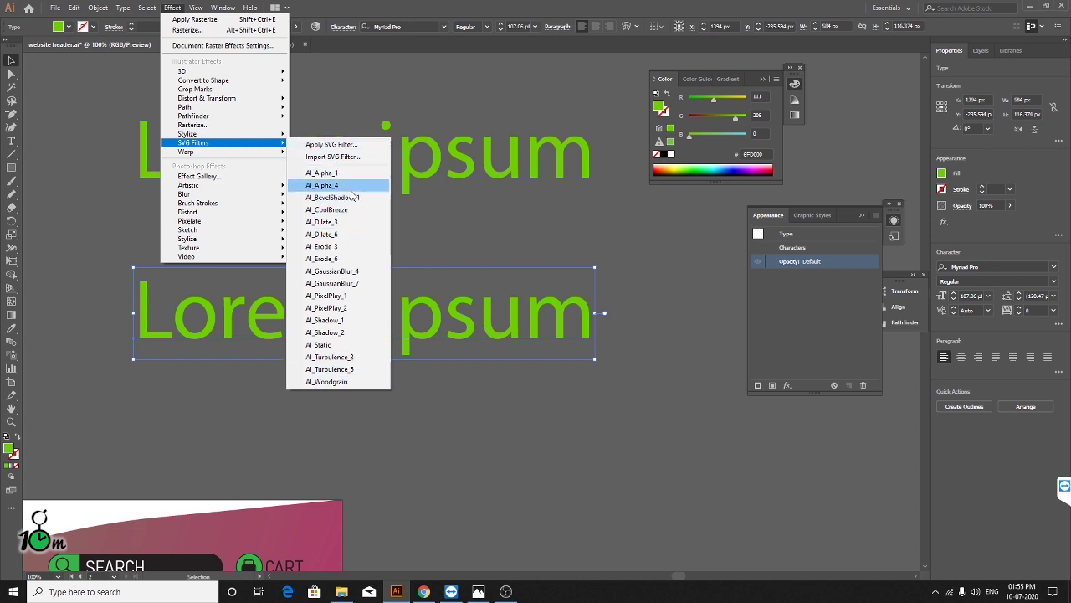
pyautogui.click(358, 197)
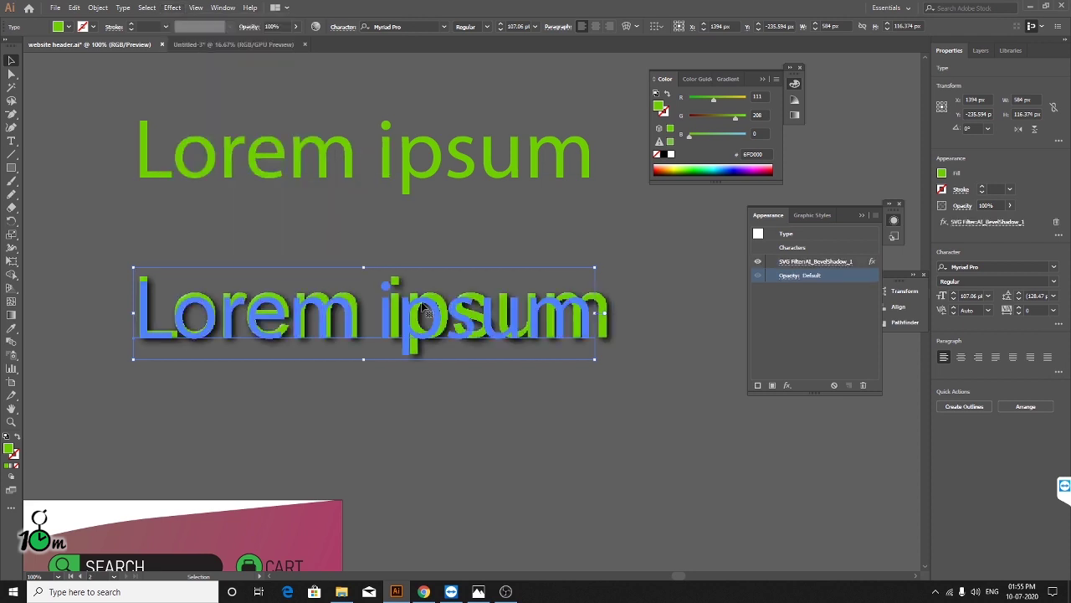
pyautogui.click(614, 231)
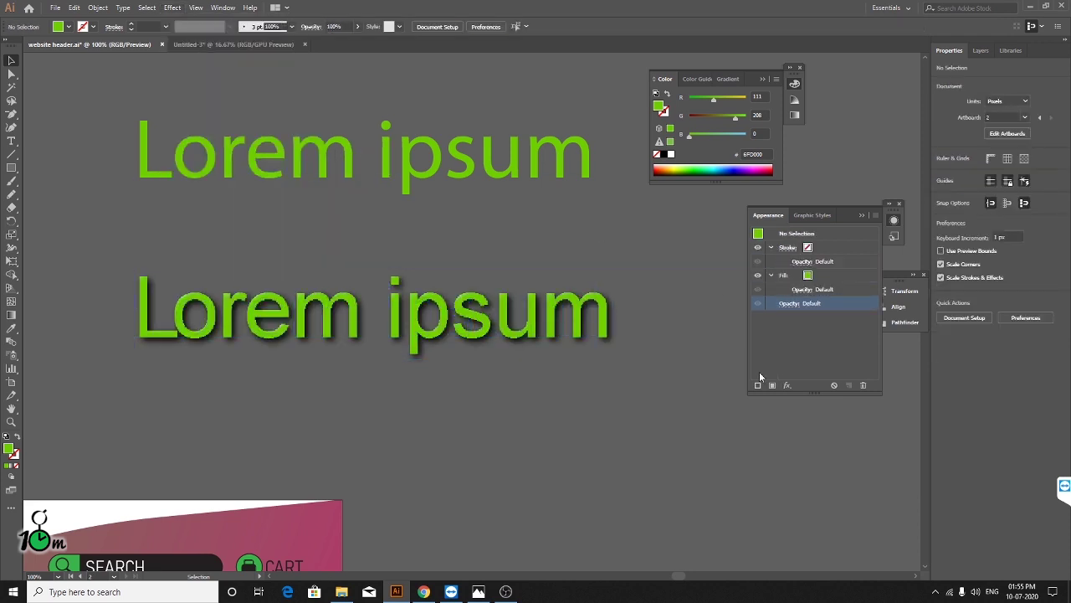
pyautogui.hotkey('ctrl', 'z')
pyautogui.click(786, 385)
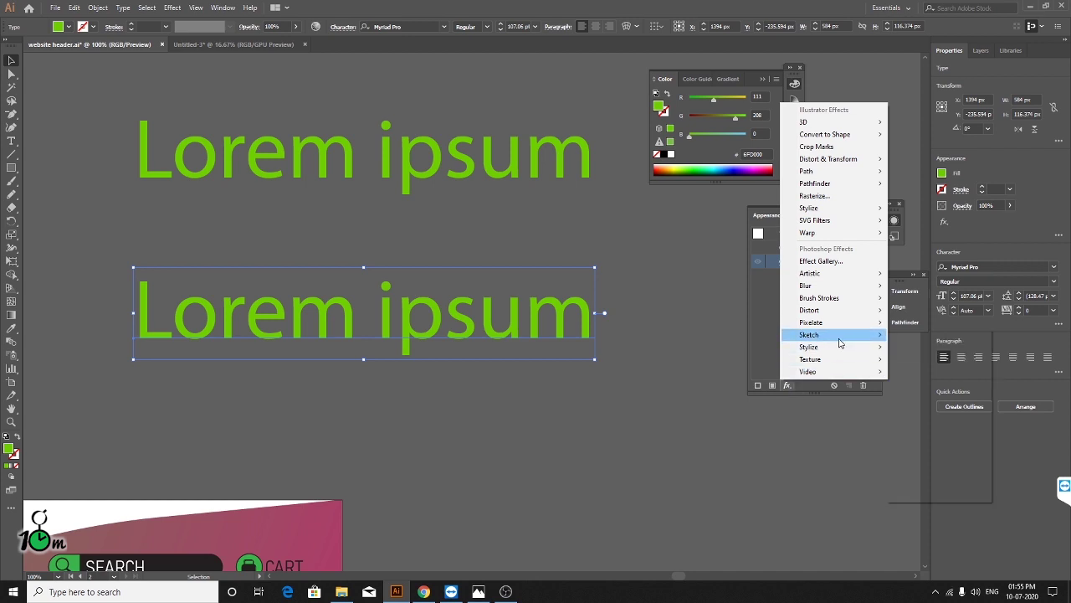
pyautogui.moveTo(815, 220)
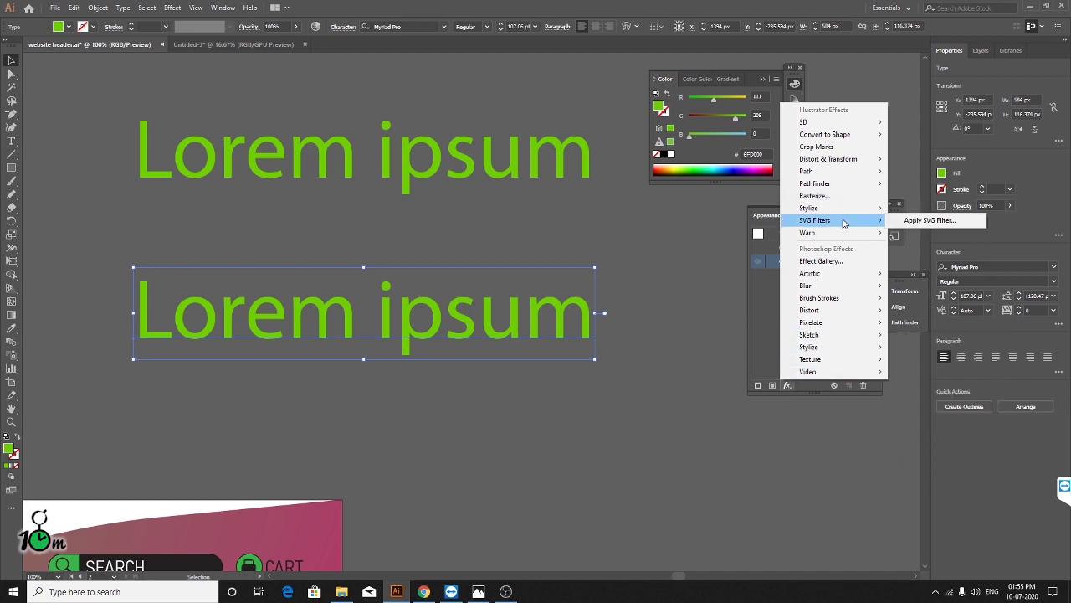
pyautogui.click(925, 221)
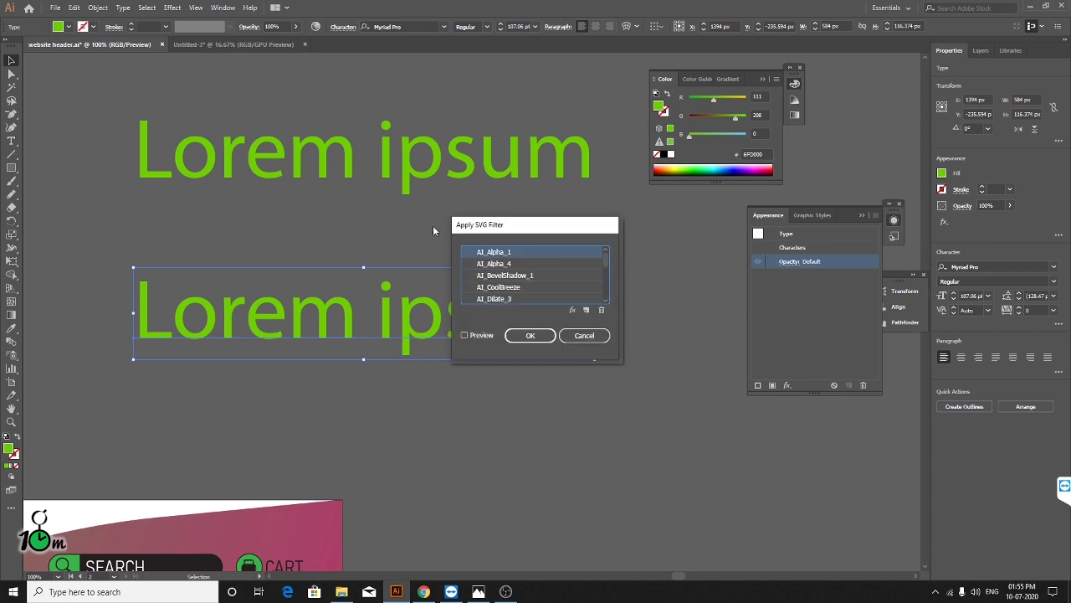
pyautogui.moveTo(527, 224); pyautogui.dragTo(614, 102)
pyautogui.click(550, 214)
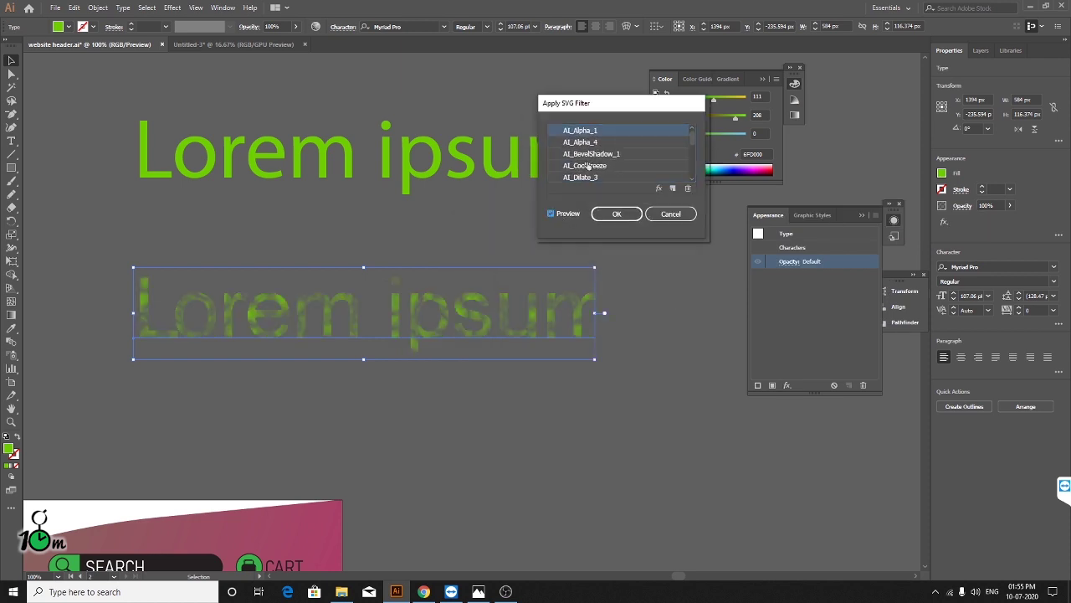
pyautogui.scroll(-5, 575, 167)
pyautogui.click(611, 132)
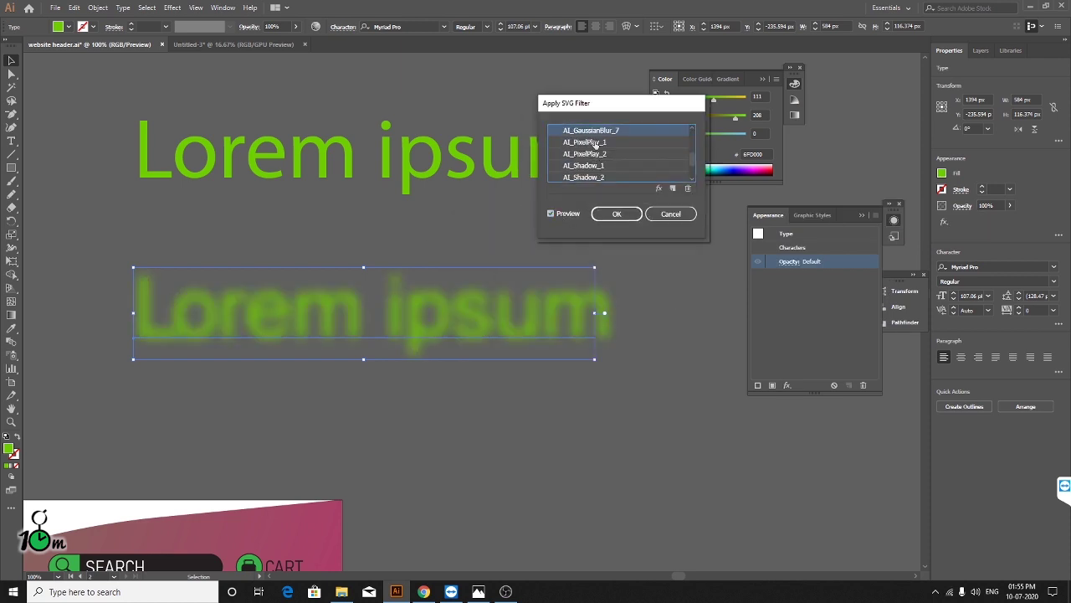
pyautogui.click(595, 144)
pyautogui.click(595, 155)
pyautogui.click(588, 166)
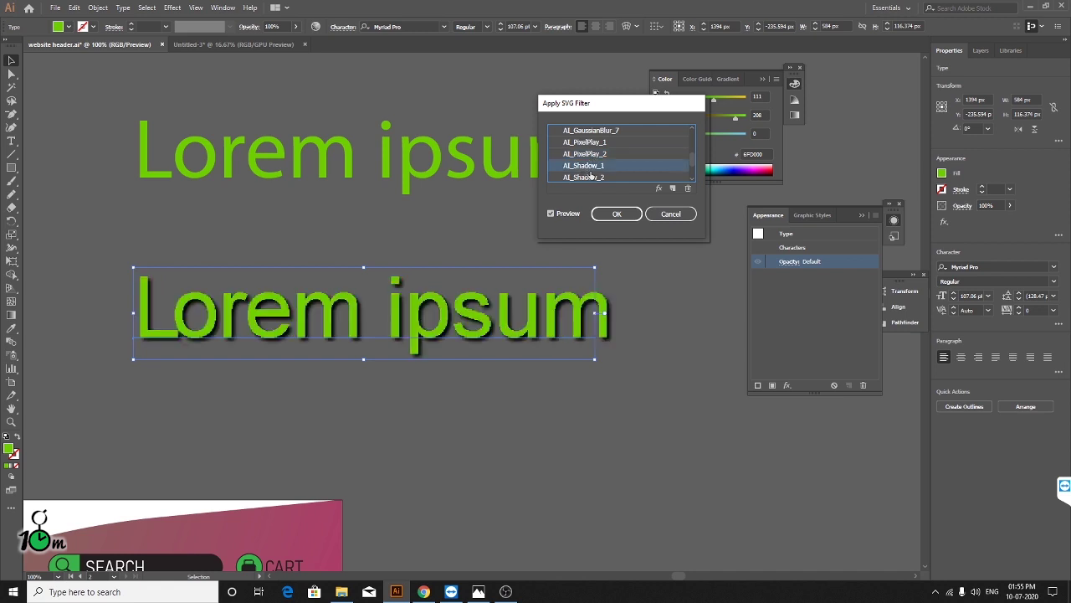
pyautogui.scroll(-2, 590, 167)
pyautogui.click(593, 164)
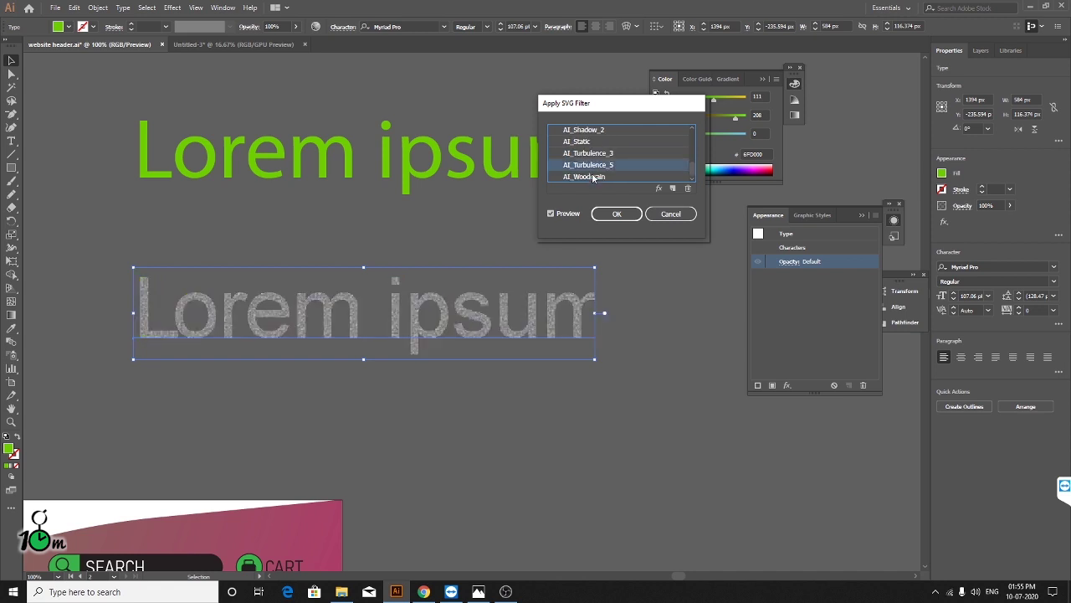
pyautogui.click(591, 178)
pyautogui.scroll(10, 597, 157)
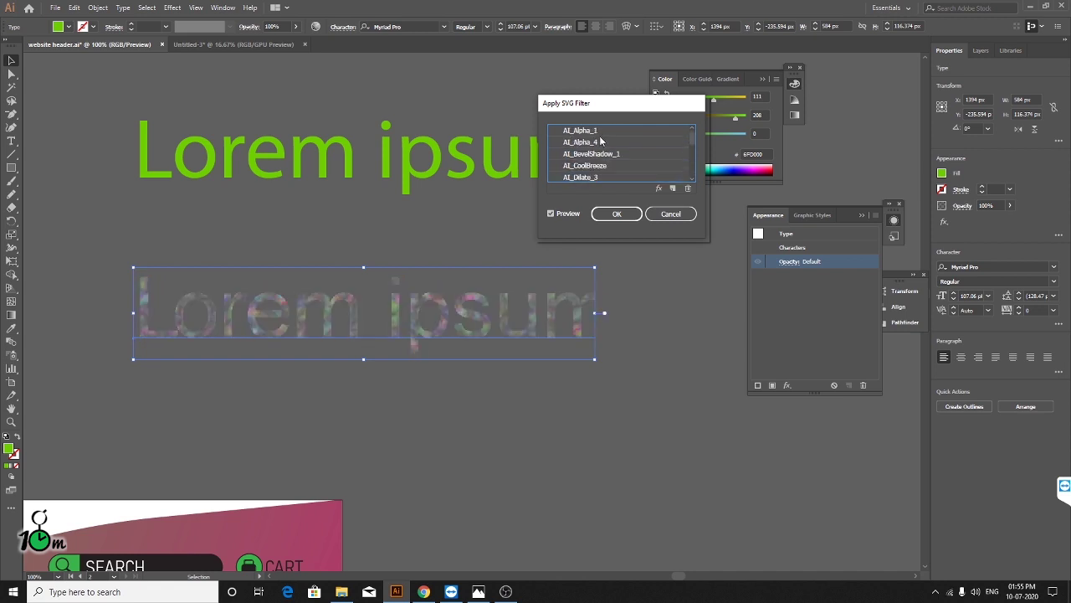
pyautogui.click(590, 130)
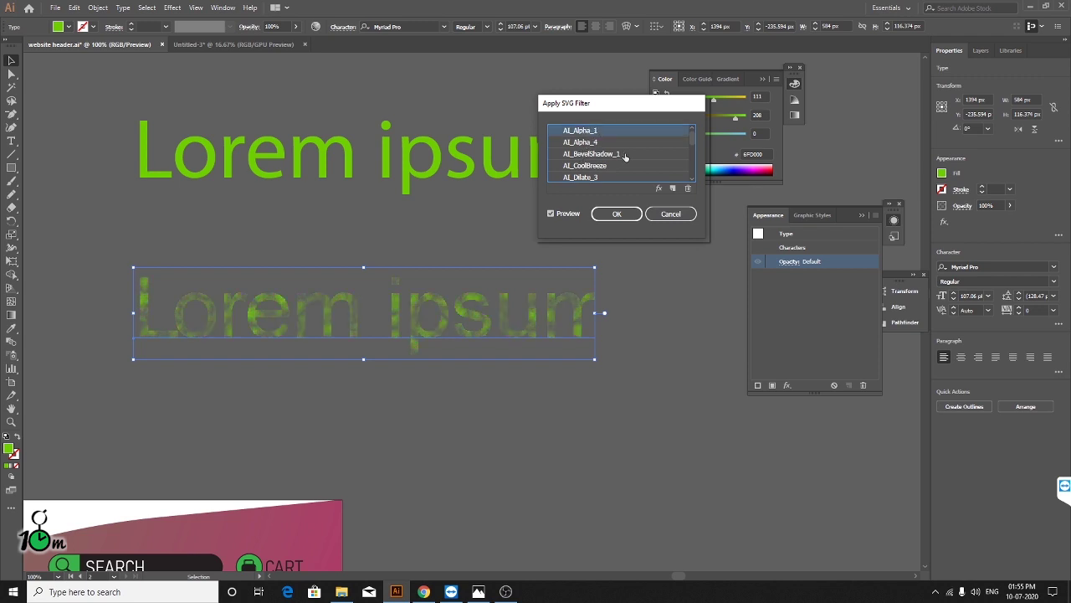
pyautogui.click(669, 214)
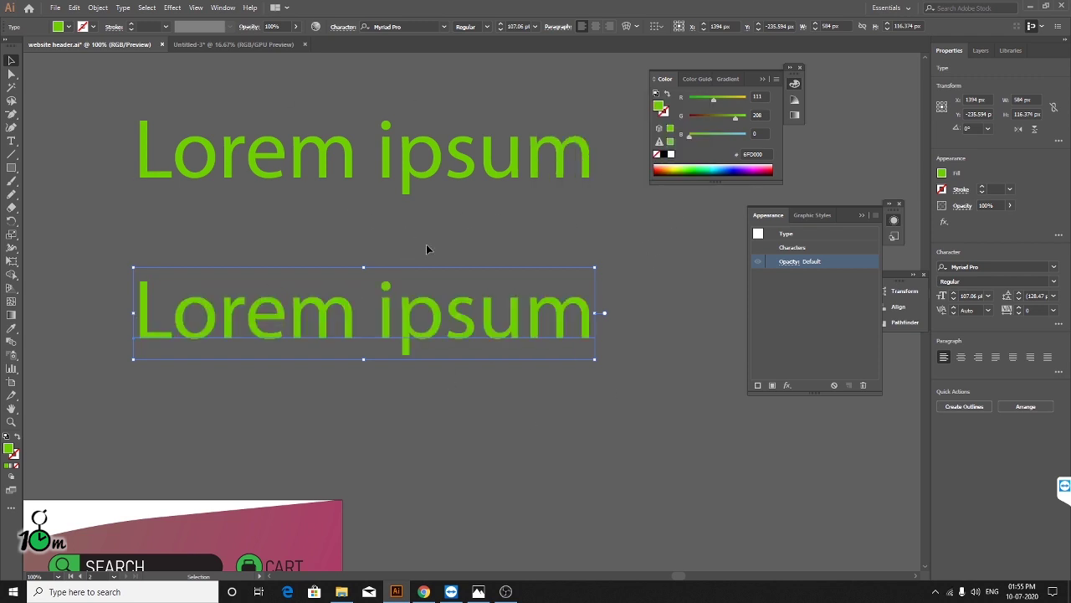
pyautogui.click(233, 279)
# - Select the lower Lorem ipsum text and show the Effect > Warp styles submenu
pyautogui.click(413, 332)
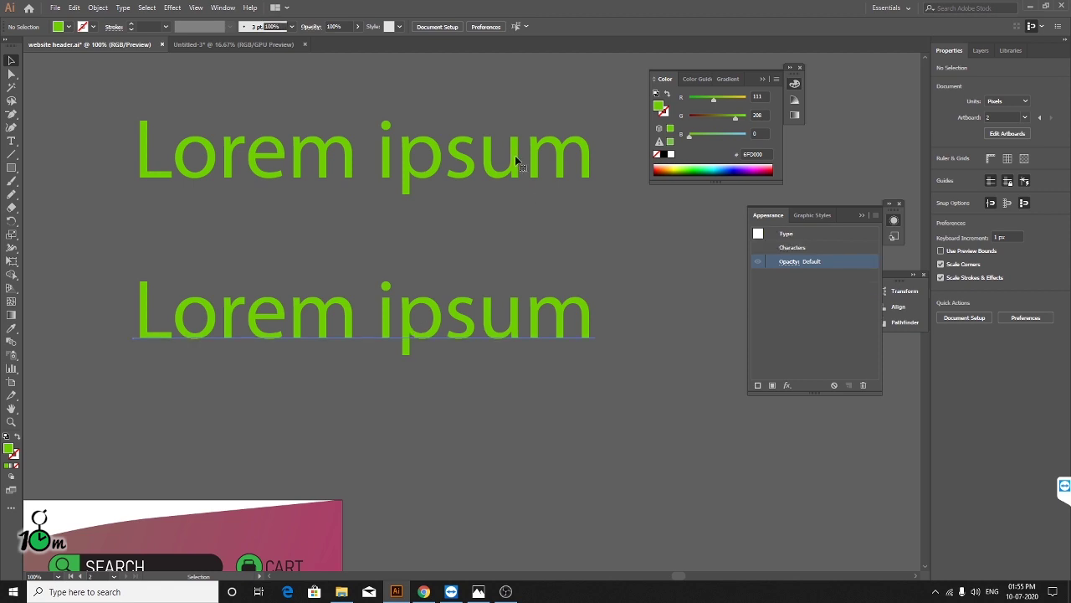
pyautogui.click(171, 8)
pyautogui.moveTo(186, 152)
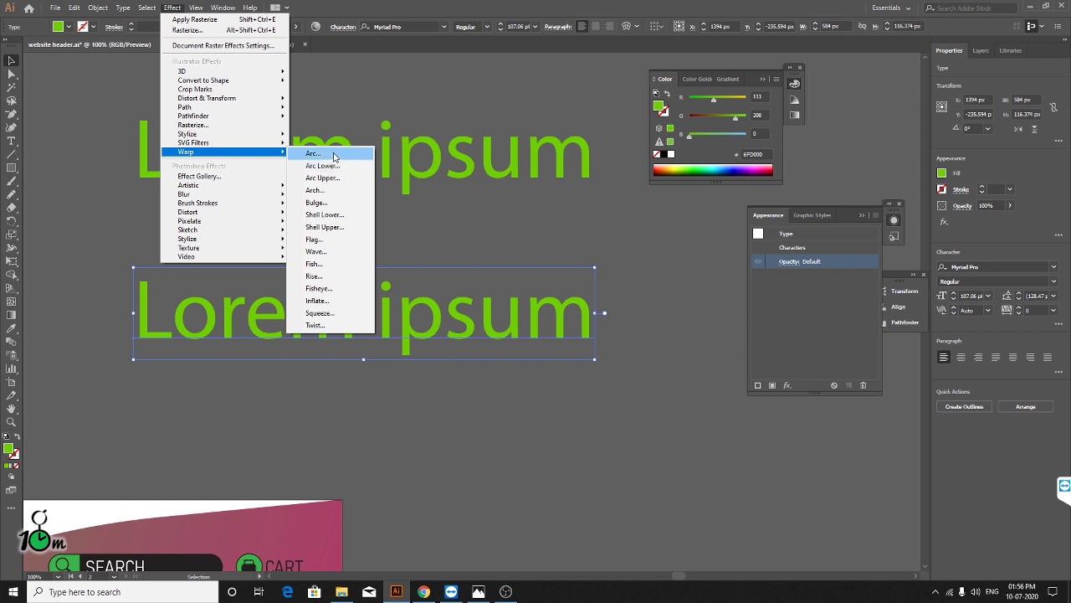
pyautogui.click(638, 9)
pyautogui.click(640, 30)
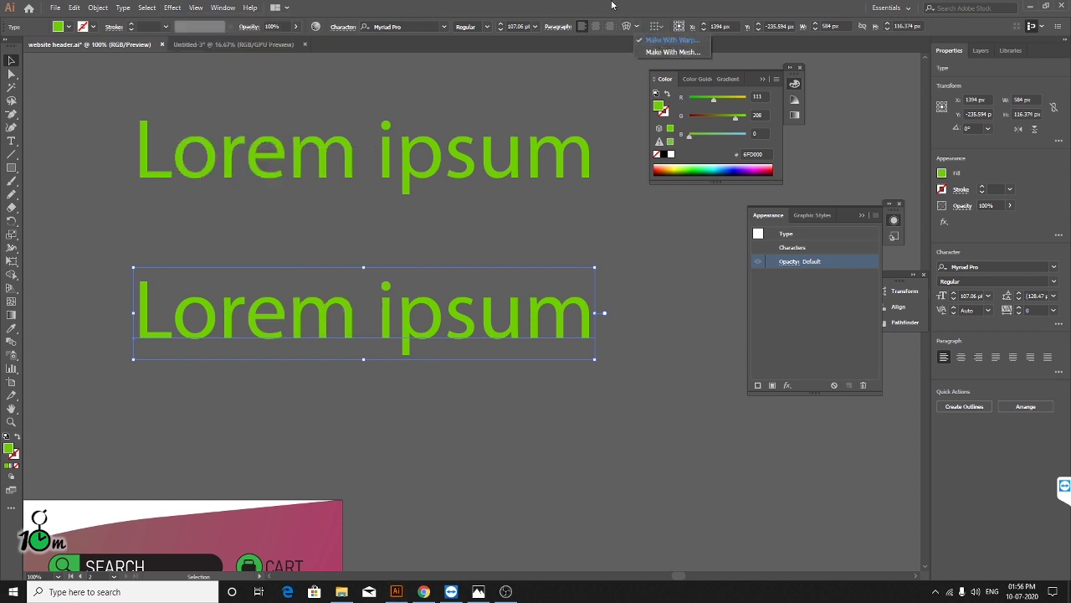
pyautogui.click(612, 6)
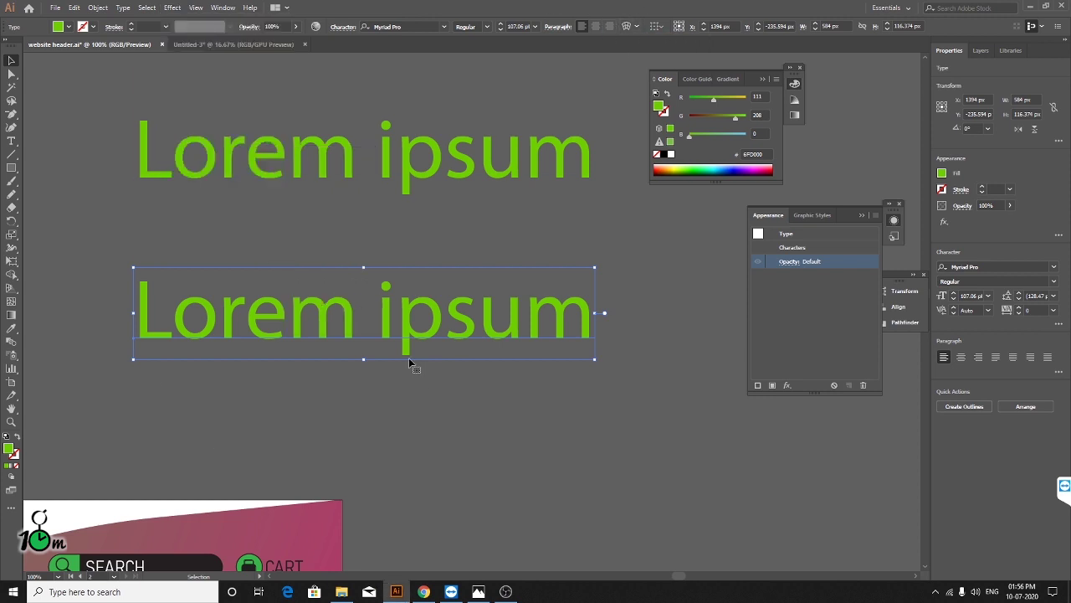
pyautogui.click(174, 8)
pyautogui.click(196, 10)
pyautogui.click(179, 10)
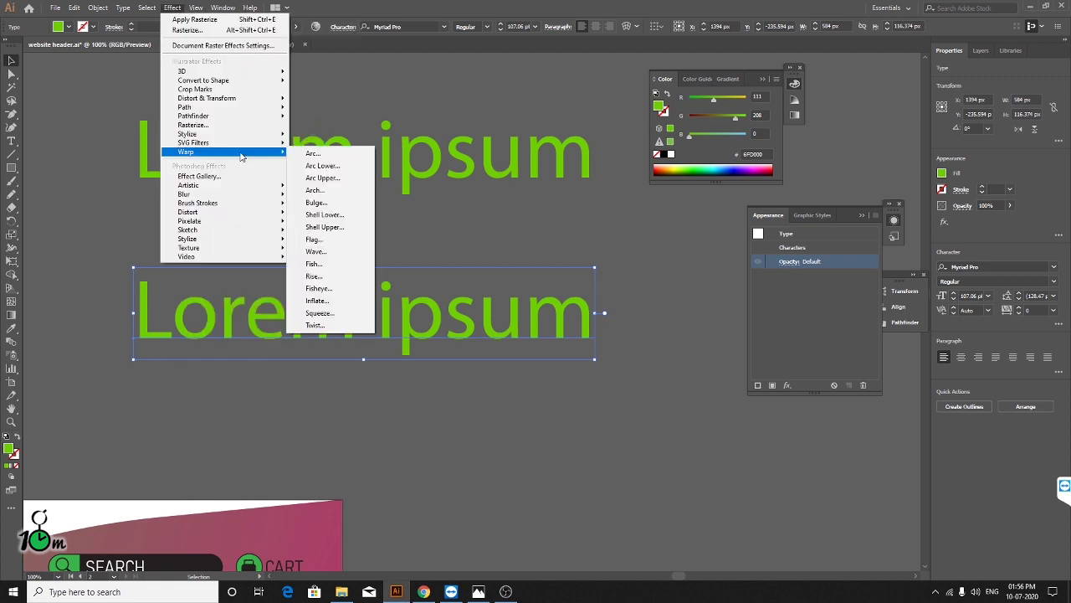
# - Preview a Twist warp on the lower text with 27% bend and some horizontal distortion
pyautogui.click(313, 154)
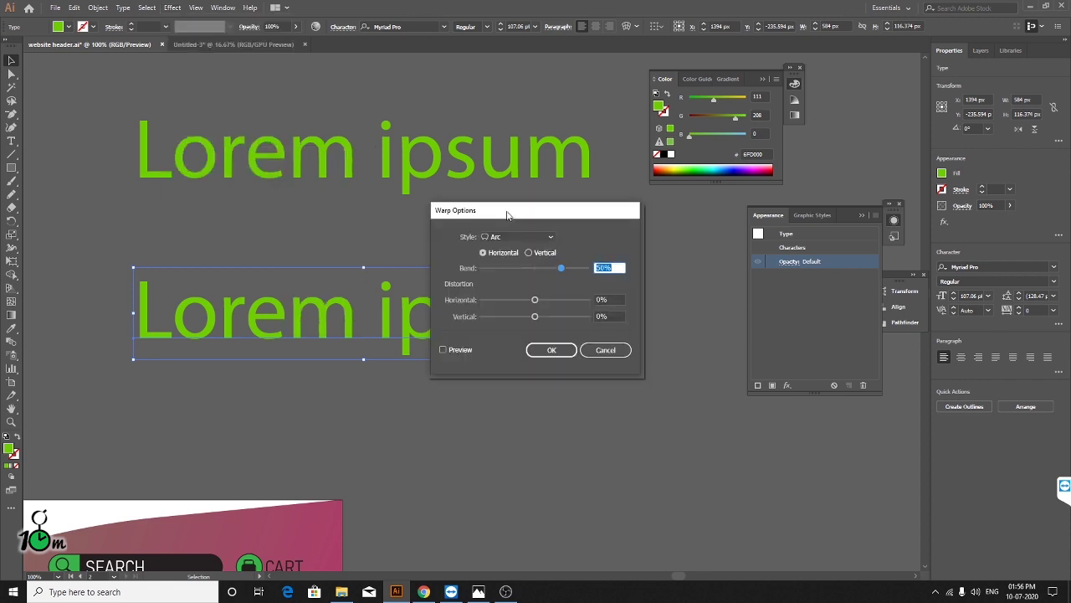
pyautogui.moveTo(510, 216); pyautogui.dragTo(641, 176)
pyautogui.click(590, 311)
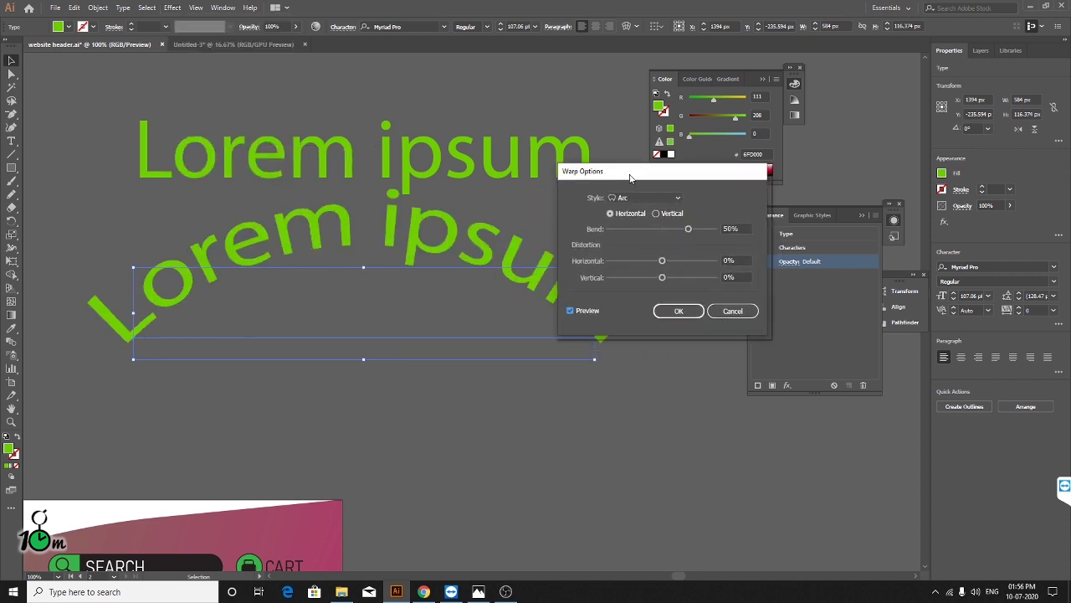
pyautogui.click(645, 197)
pyautogui.click(648, 391)
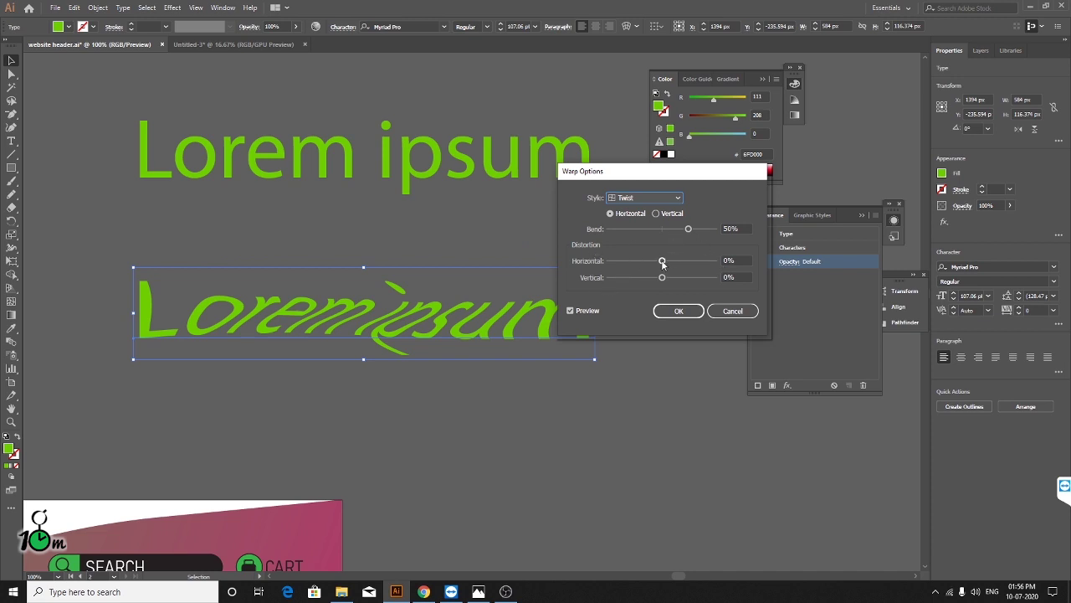
pyautogui.moveTo(606, 172); pyautogui.dragTo(669, 153)
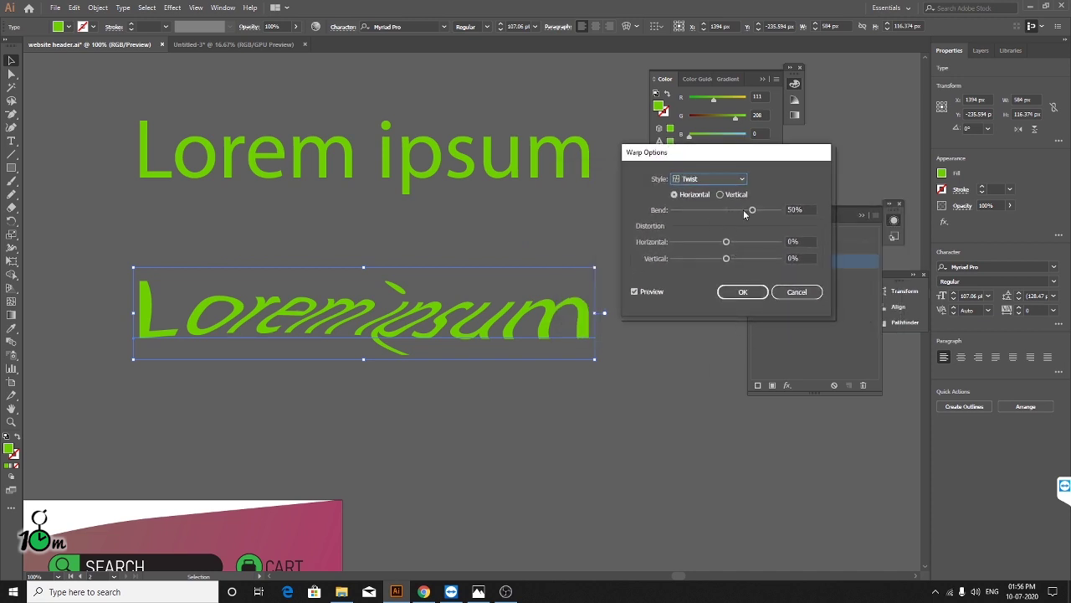
pyautogui.moveTo(744, 214)
pyautogui.mouseDown()
pyautogui.moveTo(701, 210)
pyautogui.moveTo(711, 210)
pyautogui.mouseUp()
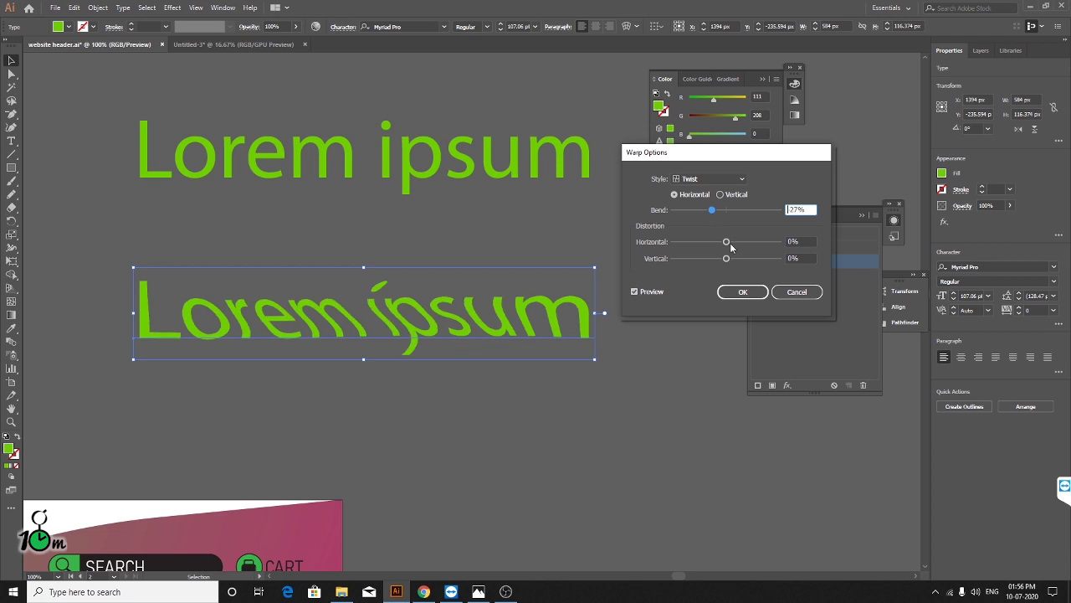
pyautogui.moveTo(731, 246)
pyautogui.mouseDown()
pyautogui.moveTo(752, 246)
pyautogui.moveTo(713, 249)
pyautogui.moveTo(723, 245)
pyautogui.mouseUp()
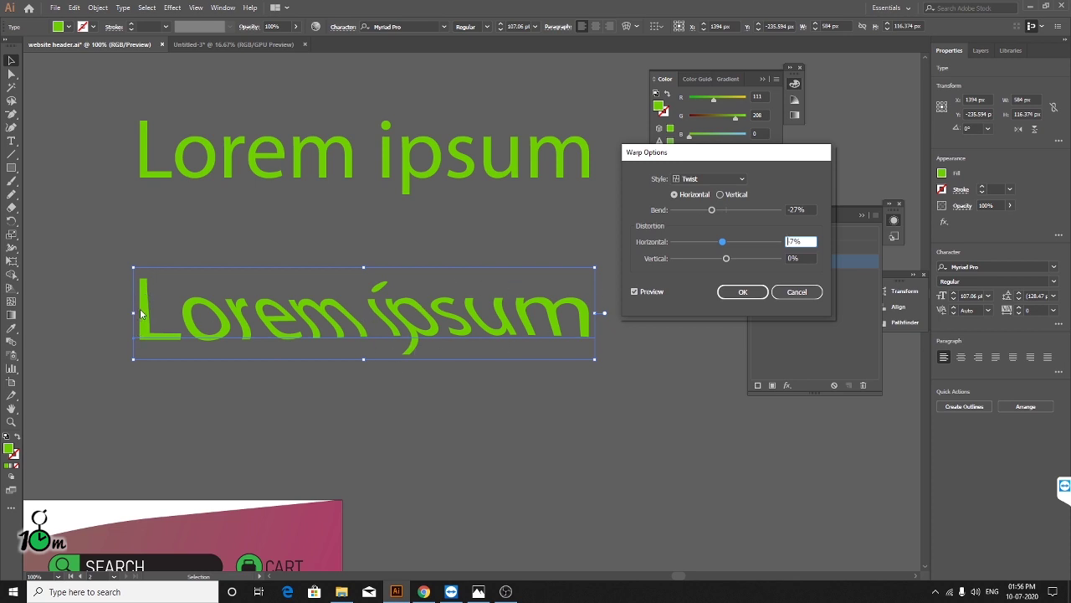
# - Preview a vertical Arc and a Flag warp, then cancel without applying any warp
pyautogui.click(710, 179)
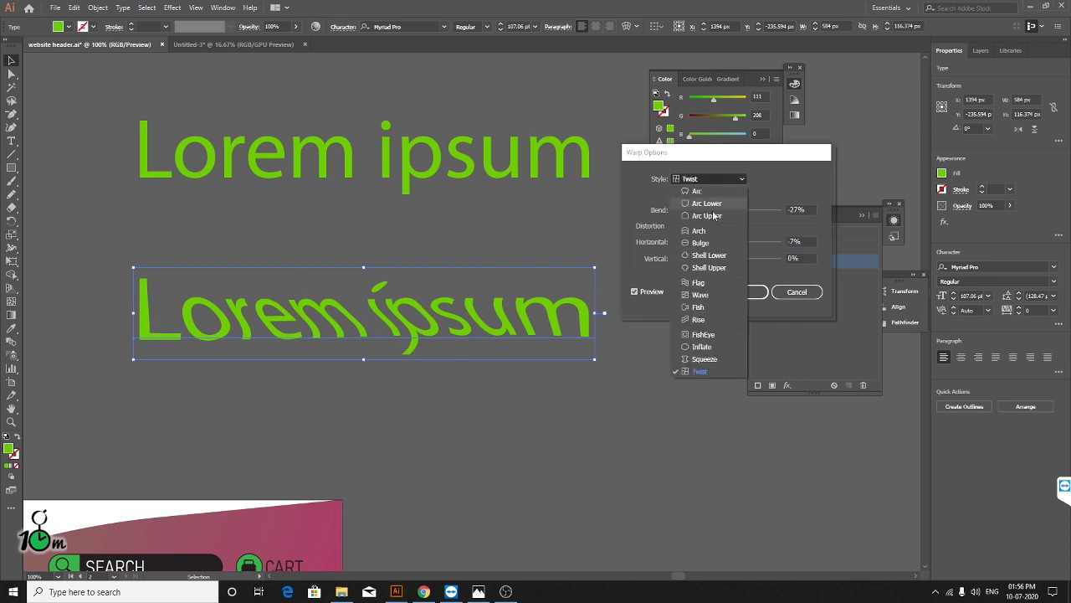
pyautogui.click(705, 191)
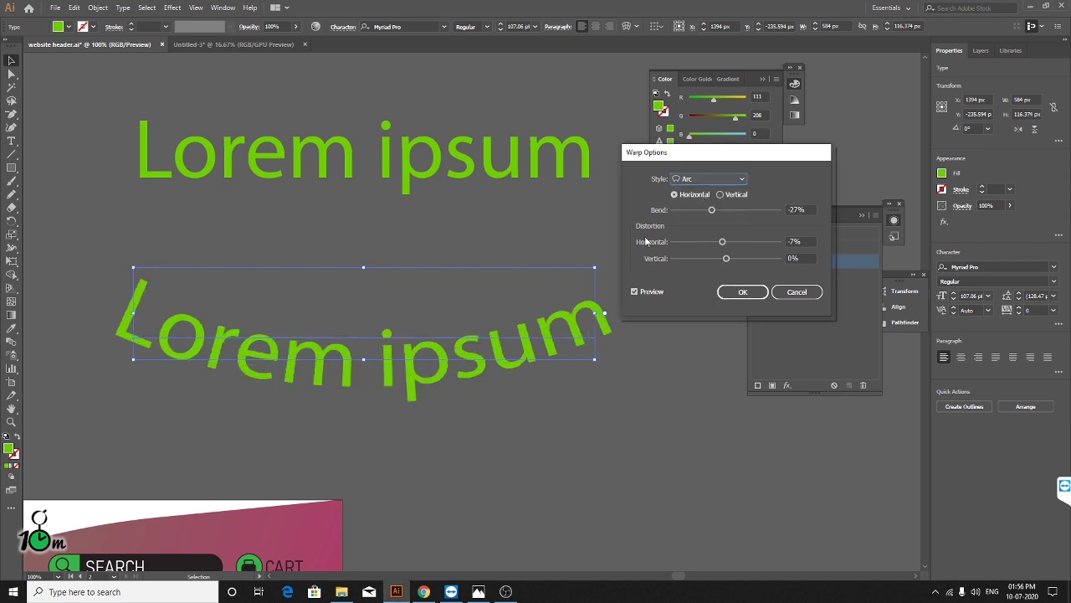
pyautogui.click(721, 194)
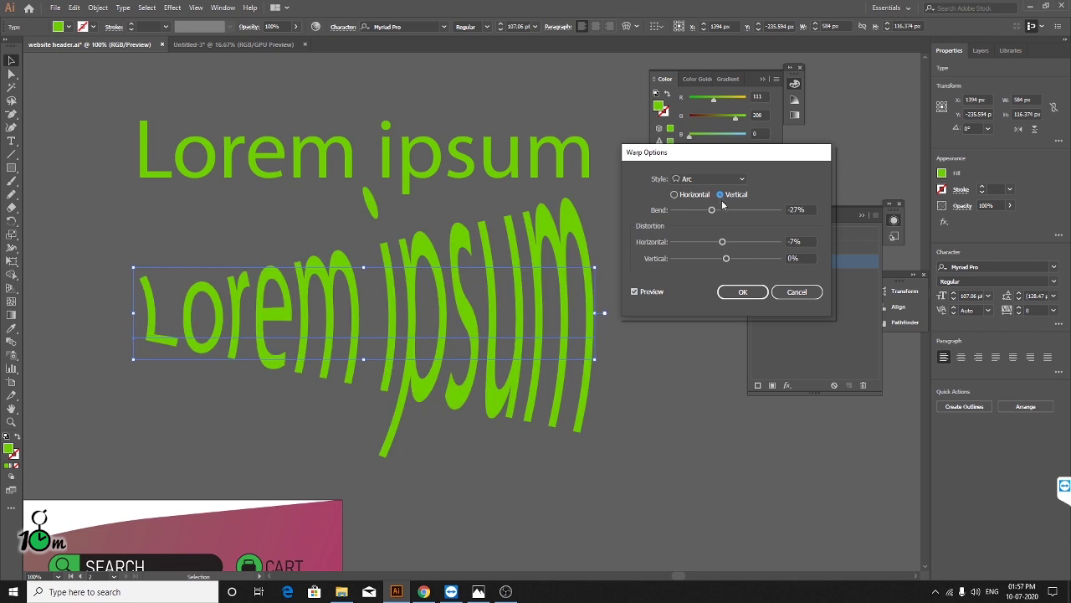
pyautogui.moveTo(708, 210)
pyautogui.mouseDown()
pyautogui.moveTo(715, 246)
pyautogui.moveTo(733, 242)
pyautogui.moveTo(722, 258)
pyautogui.mouseUp()
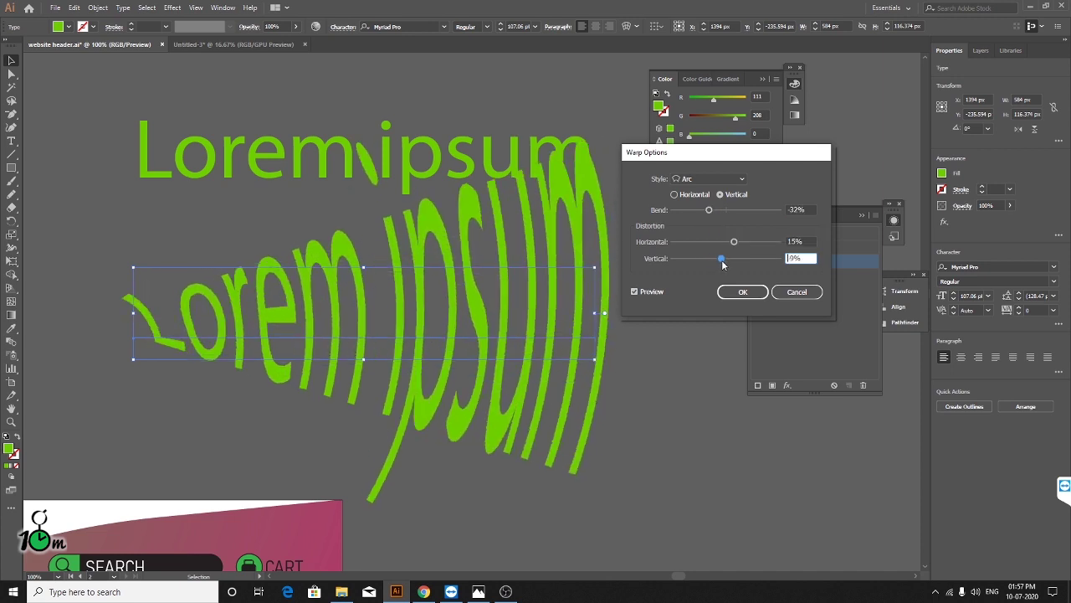
pyautogui.click(710, 179)
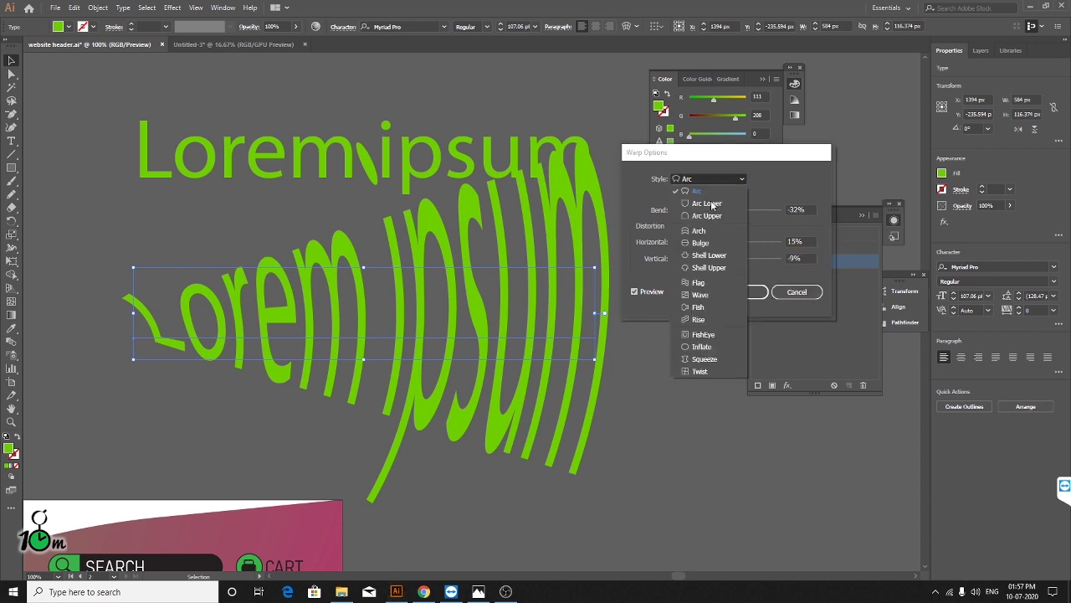
pyautogui.click(710, 283)
pyautogui.click(800, 292)
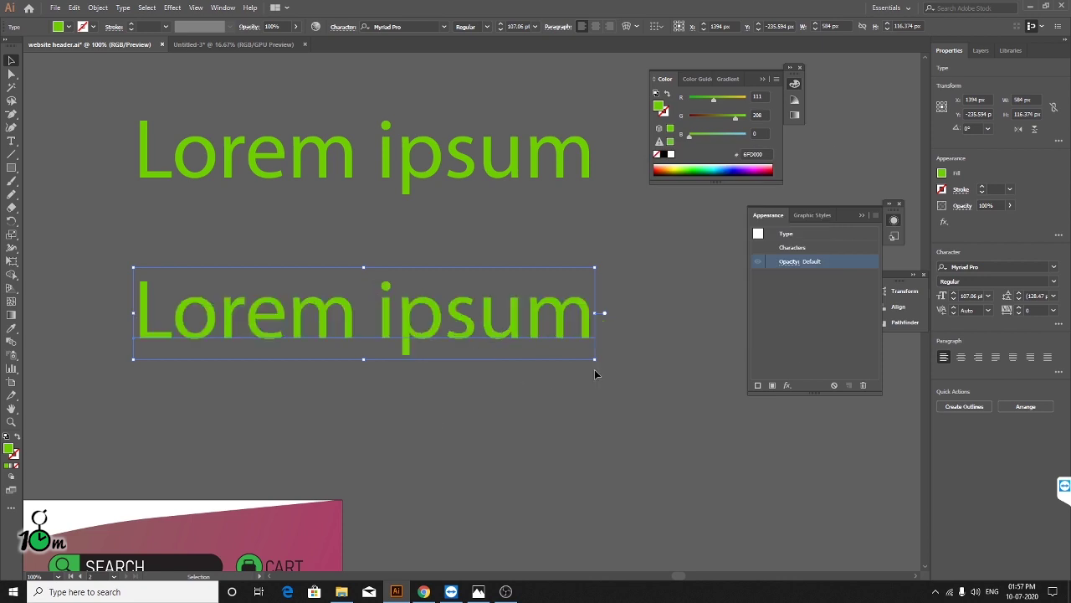
# - Move the lower Lorem ipsum copy upward and delete it
pyautogui.scroll(-3, 602, 381)
pyautogui.scroll(3, 603, 381)
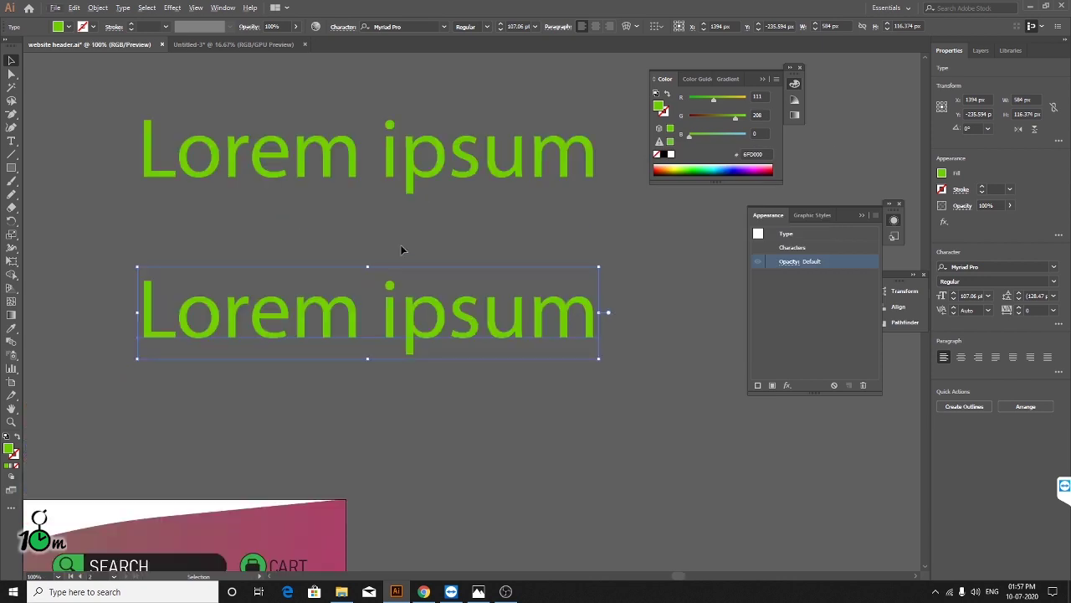
pyautogui.click(469, 407)
pyautogui.scroll(-2, 381, 310)
pyautogui.moveTo(361, 310); pyautogui.dragTo(359, 168)
pyautogui.press('Delete')
# - Move the text and break it so 'ipsum' sits on a second line
pyautogui.moveTo(295, 218); pyautogui.dragTo(403, 242)
pyautogui.scroll(3, 402, 242)
pyautogui.doubleClick(491, 234)
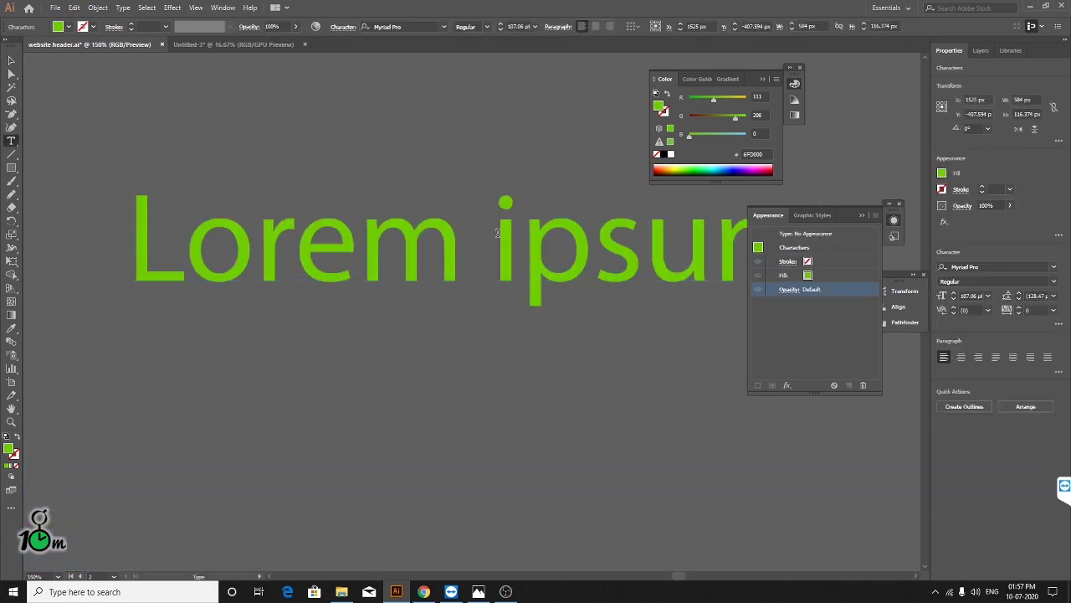
pyautogui.press('Return')
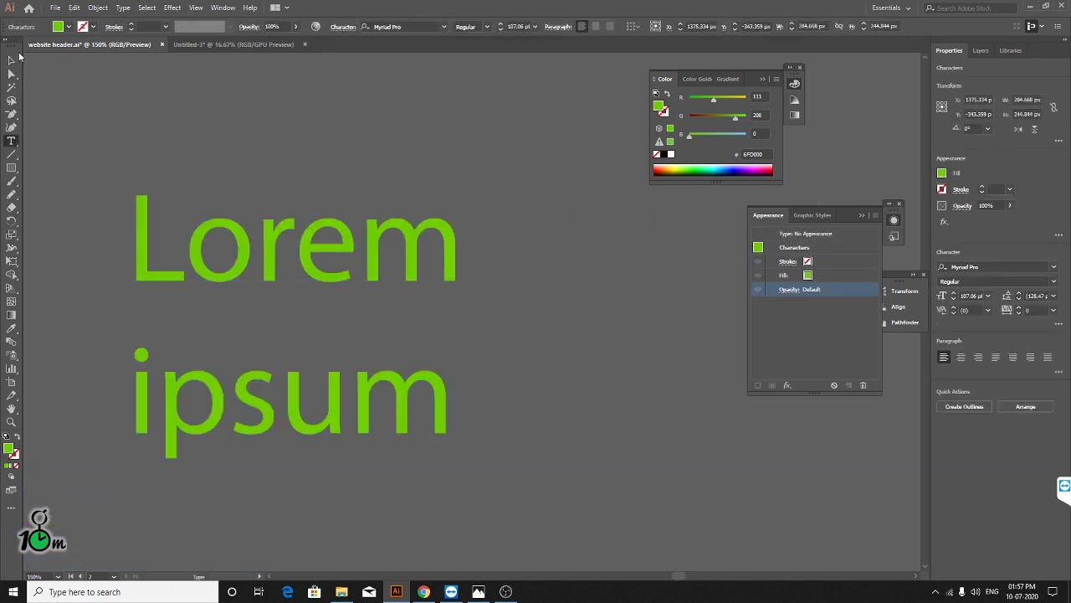
pyautogui.click(11, 59)
# - Apply All Caps to make it LOREM IPSUM and reposition it up and right
pyautogui.scroll(-2, 291, 210)
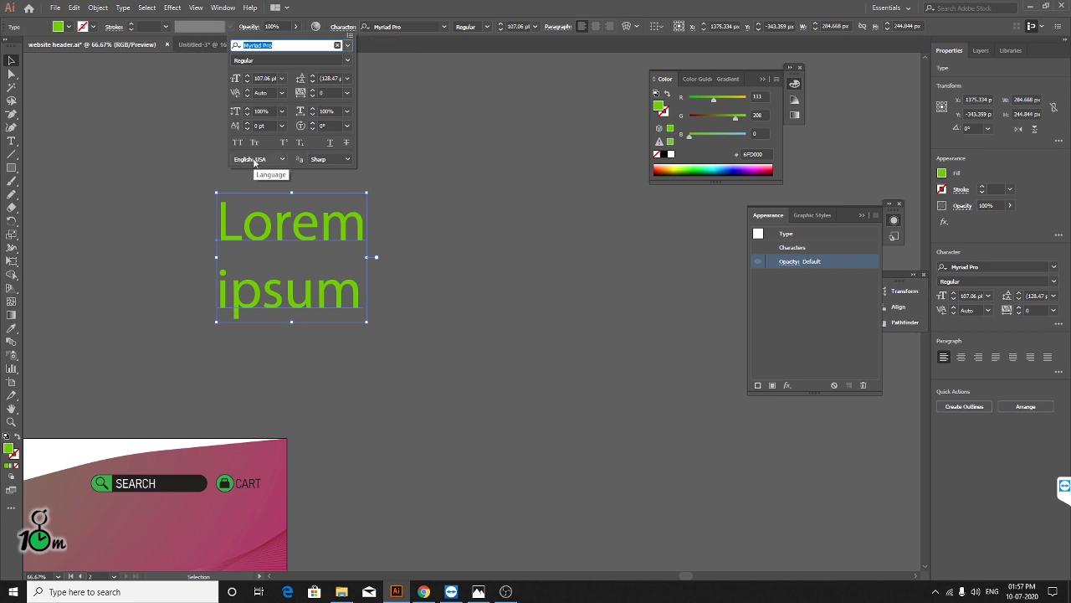
pyautogui.click(238, 142)
pyautogui.scroll(3, 292, 240)
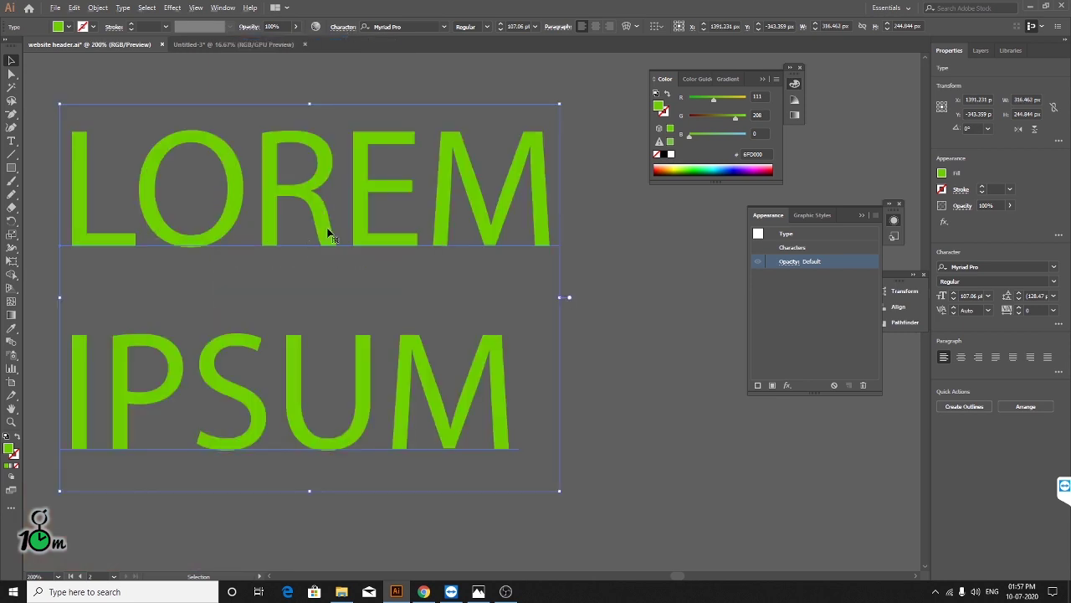
pyautogui.scroll(-1, 348, 216)
pyautogui.scroll(-1, 271, 157)
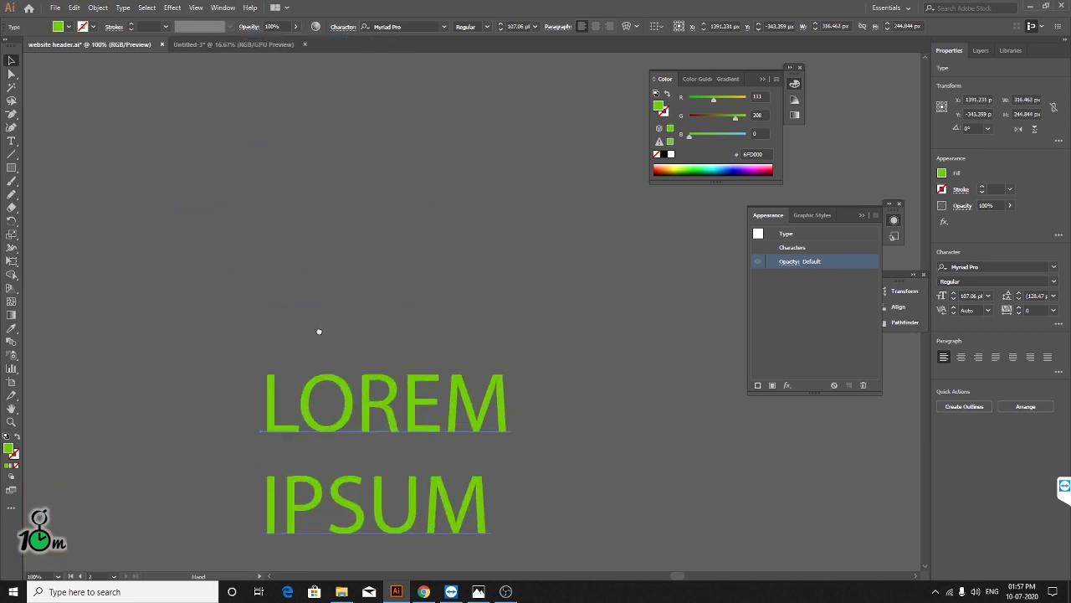
pyautogui.moveTo(340, 320)
pyautogui.mouseDown()
pyautogui.moveTo(376, 315)
pyautogui.moveTo(456, 251)
pyautogui.mouseUp()
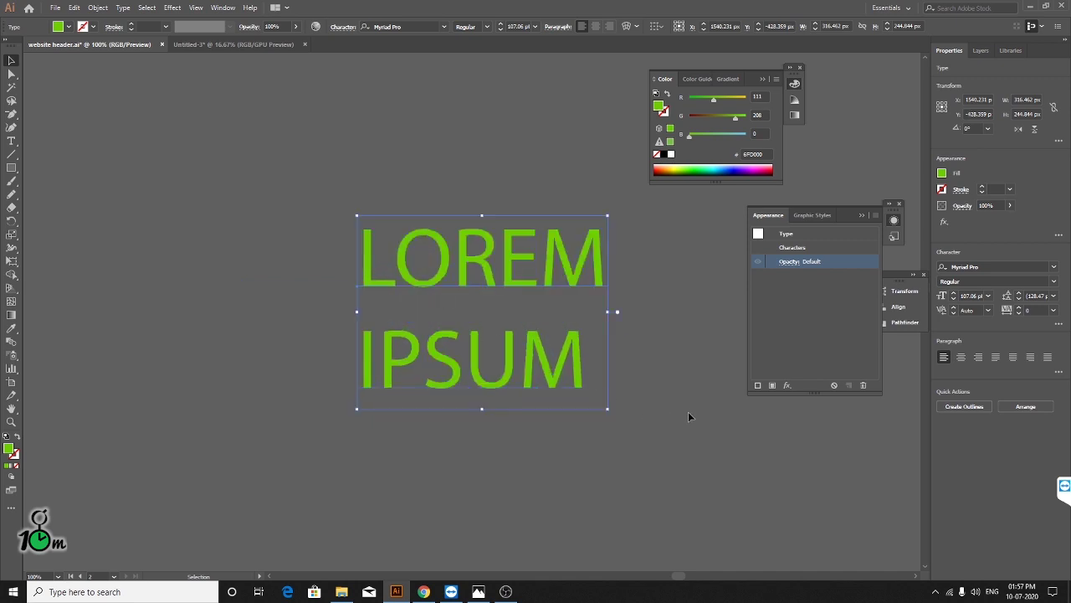
pyautogui.click(688, 412)
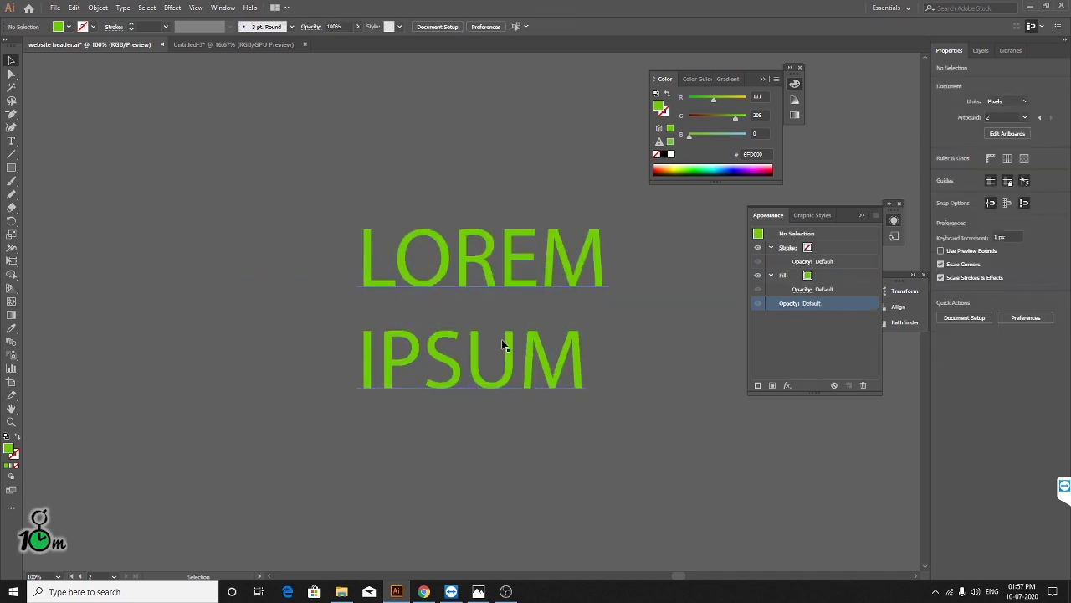
# - Select LOREM IPSUM and show the Envelope distortion choices in the control bar
pyautogui.click(12, 168)
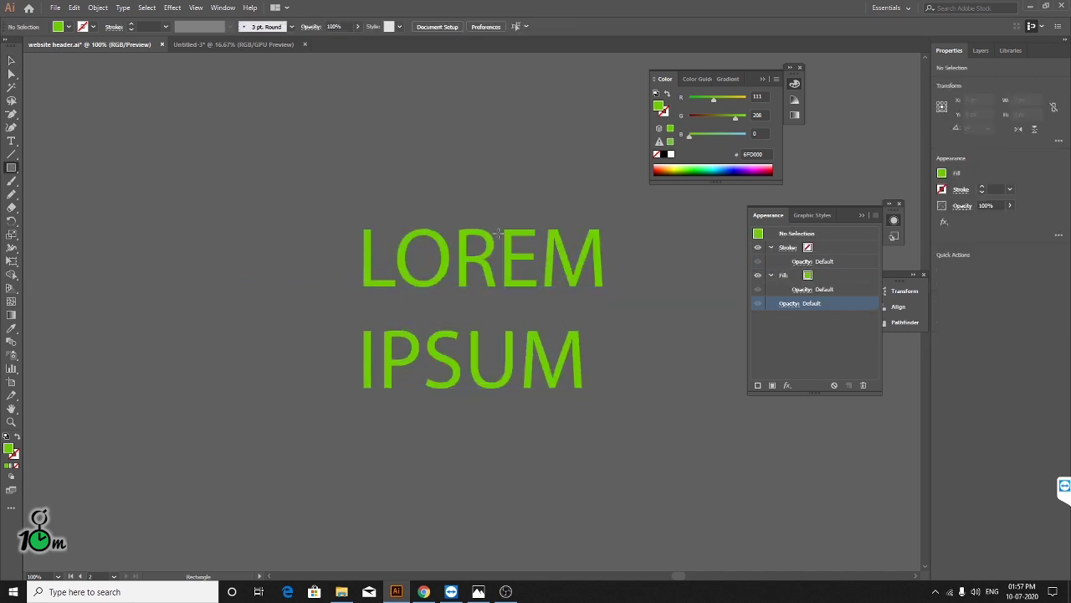
pyautogui.click(11, 60)
pyautogui.click(465, 253)
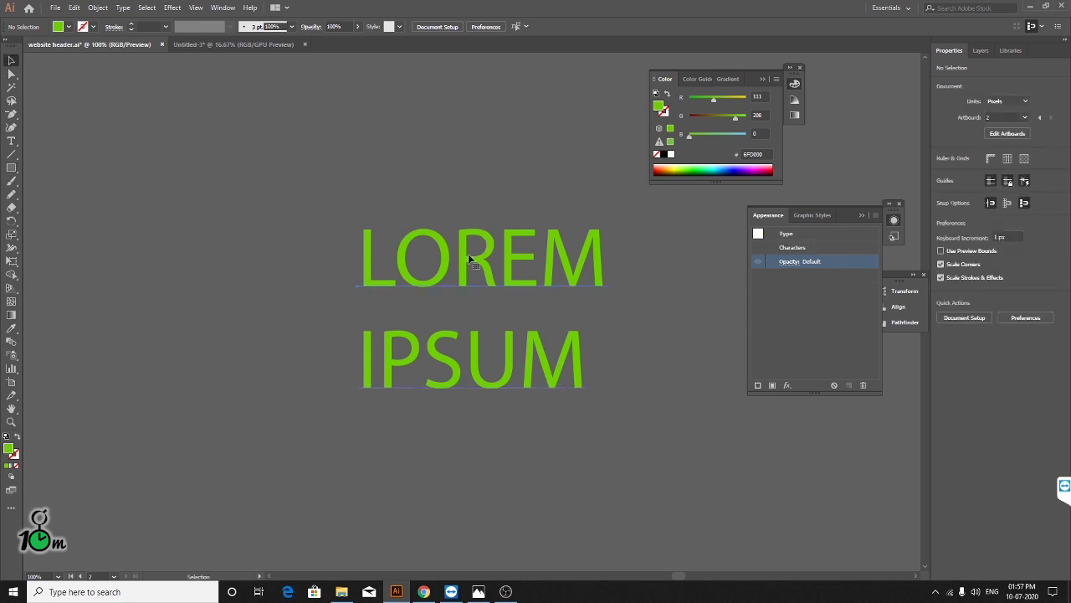
pyautogui.click(635, 26)
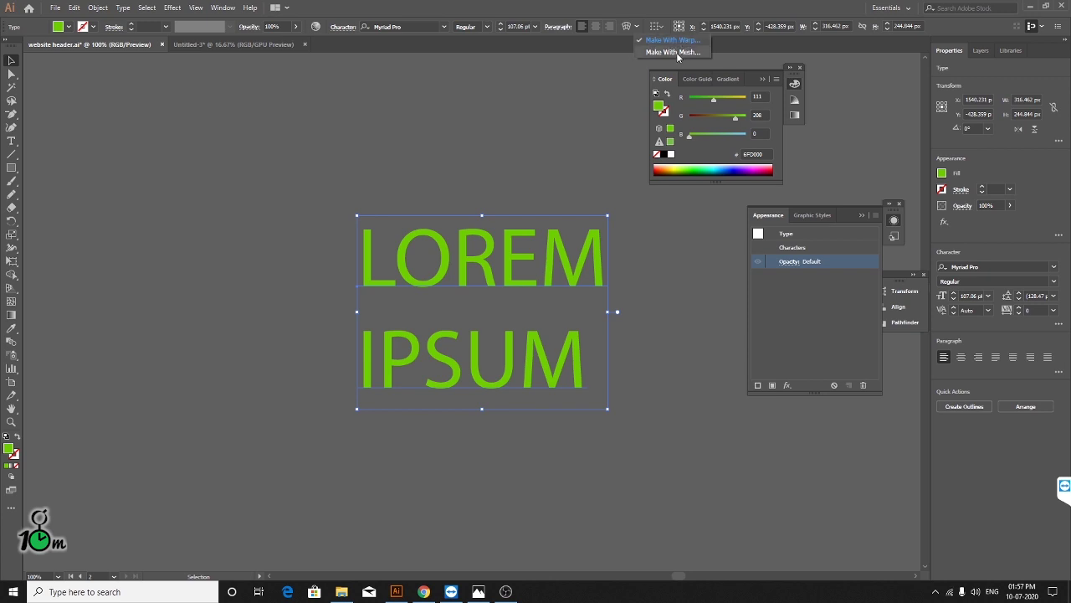
# - Make a mesh envelope on LOREM IPSUM with Preview on, 3 rows and 2 columns
pyautogui.click(677, 52)
pyautogui.moveTo(500, 226); pyautogui.dragTo(531, 54)
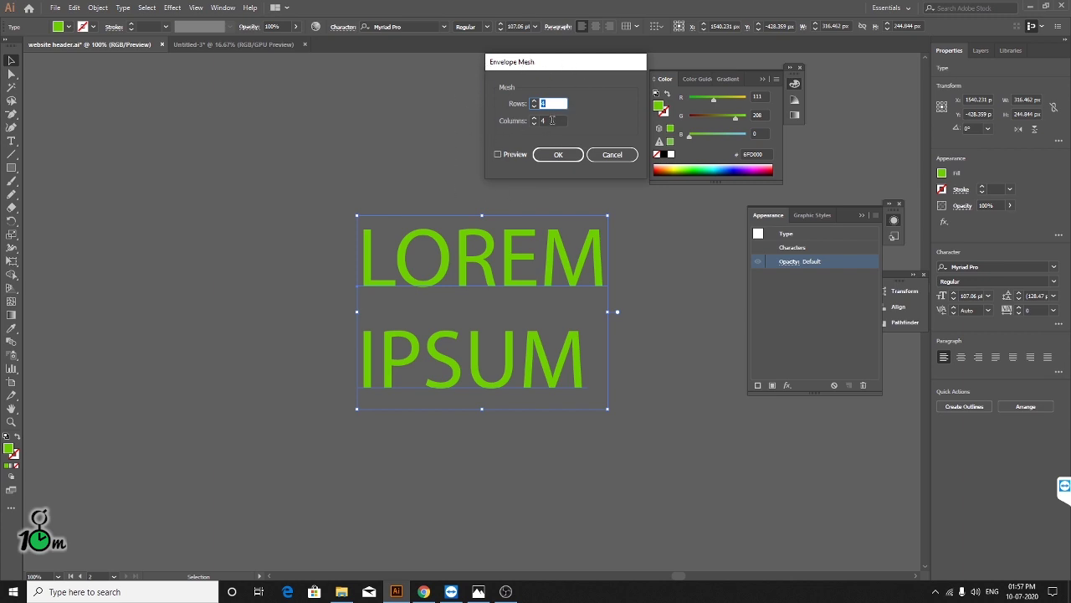
pyautogui.click(502, 159)
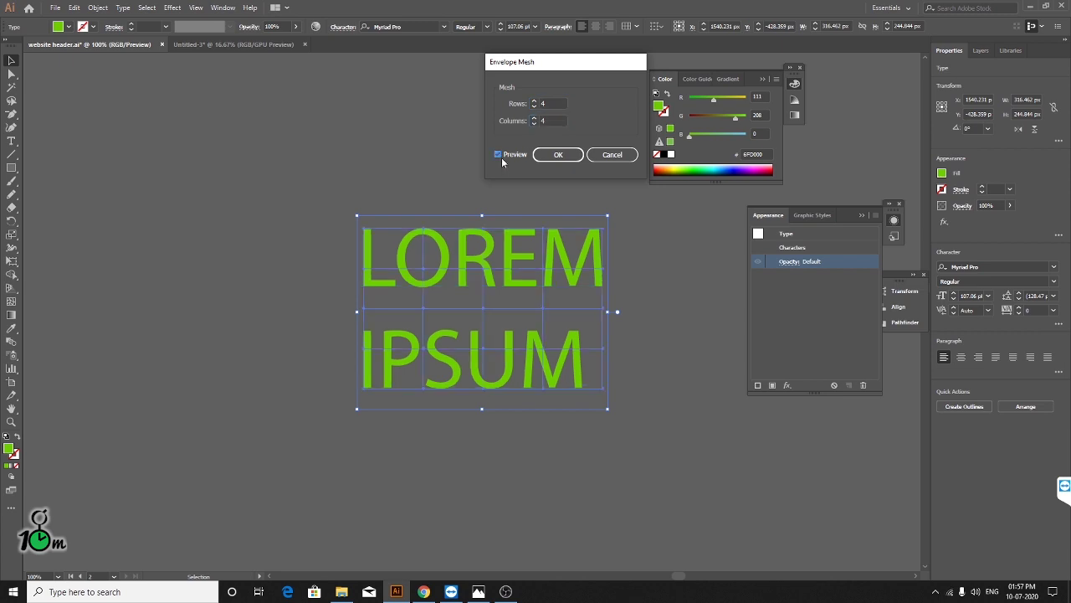
pyautogui.click(534, 102)
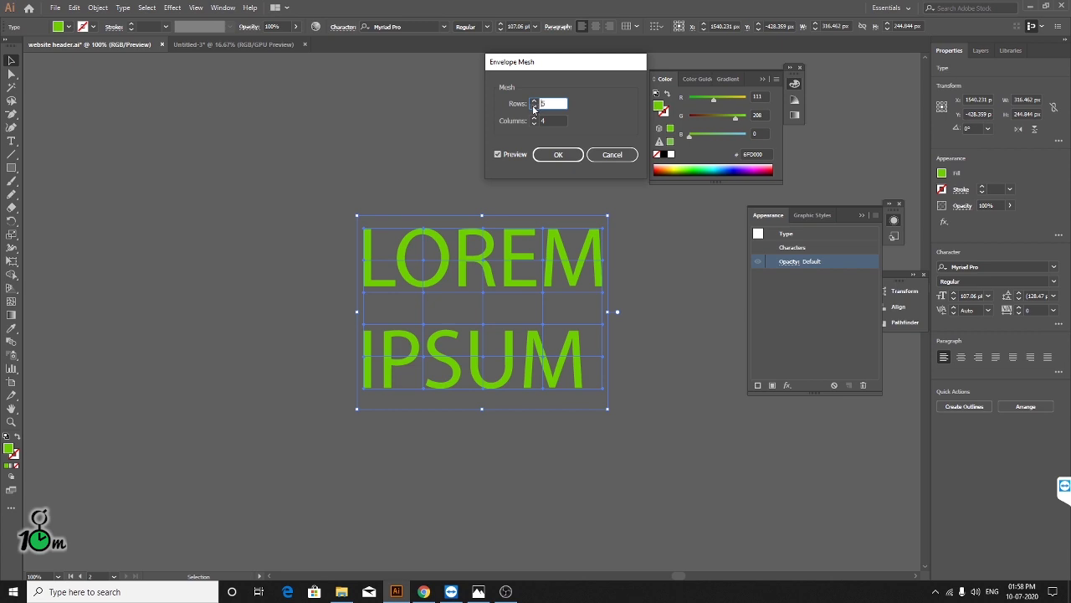
pyautogui.click(534, 104)
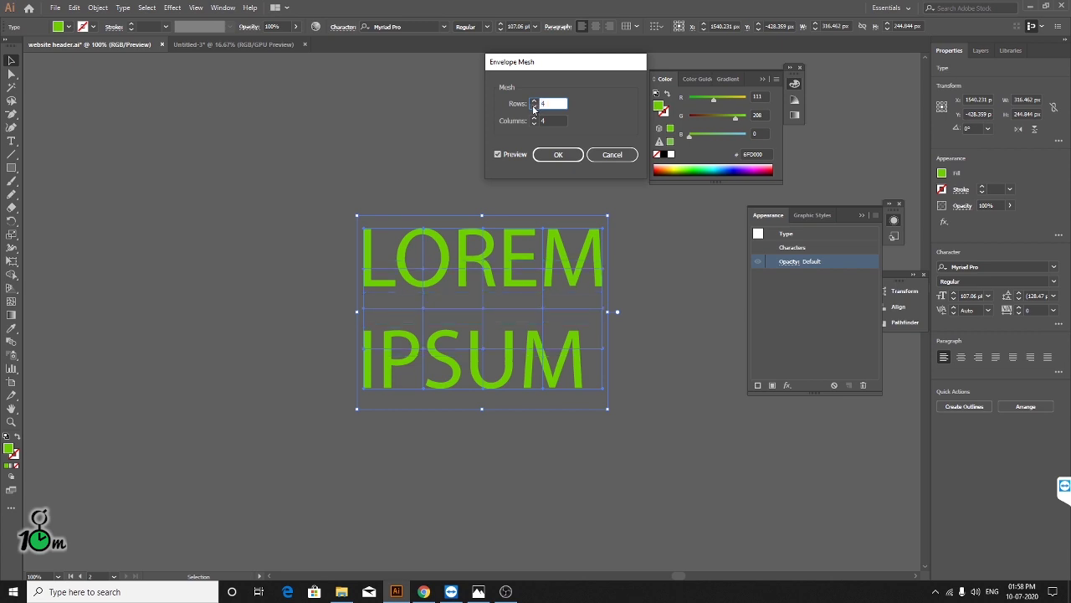
pyautogui.click(534, 107)
pyautogui.click(532, 125)
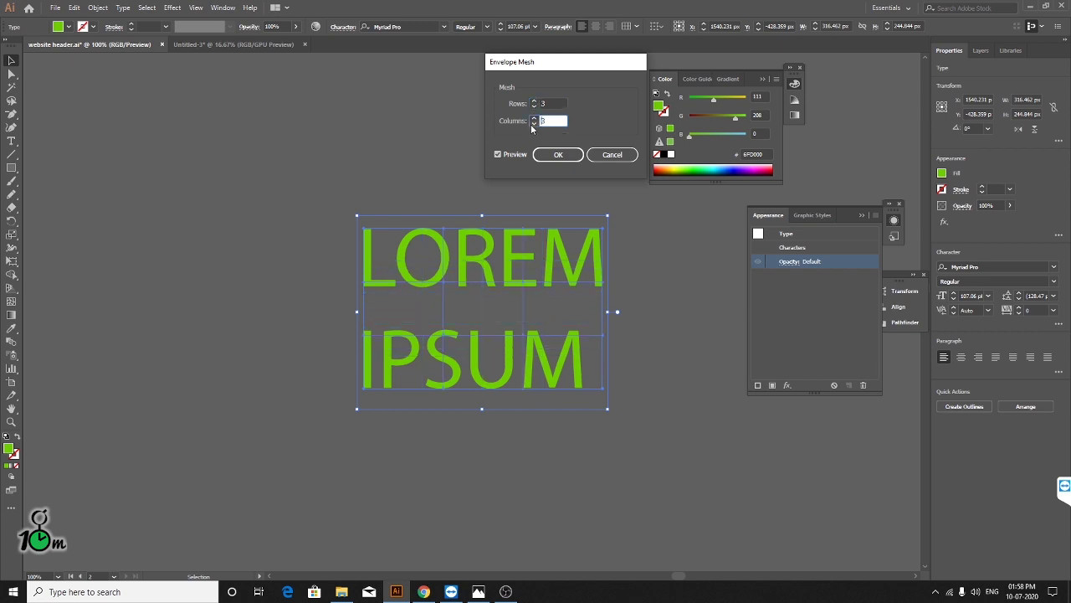
pyautogui.click(535, 117)
pyautogui.click(535, 123)
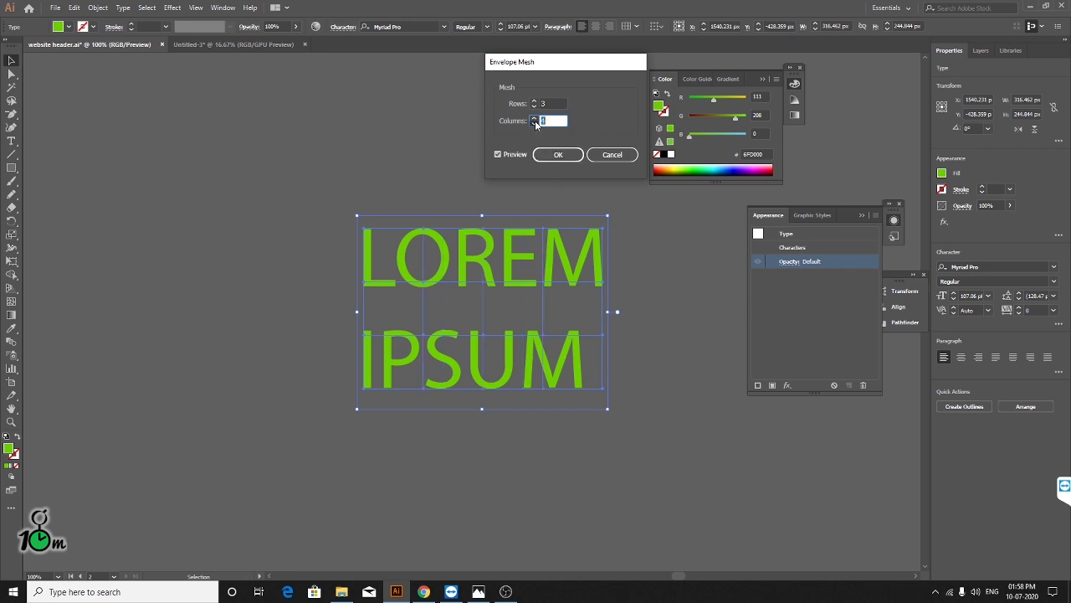
pyautogui.click(535, 123)
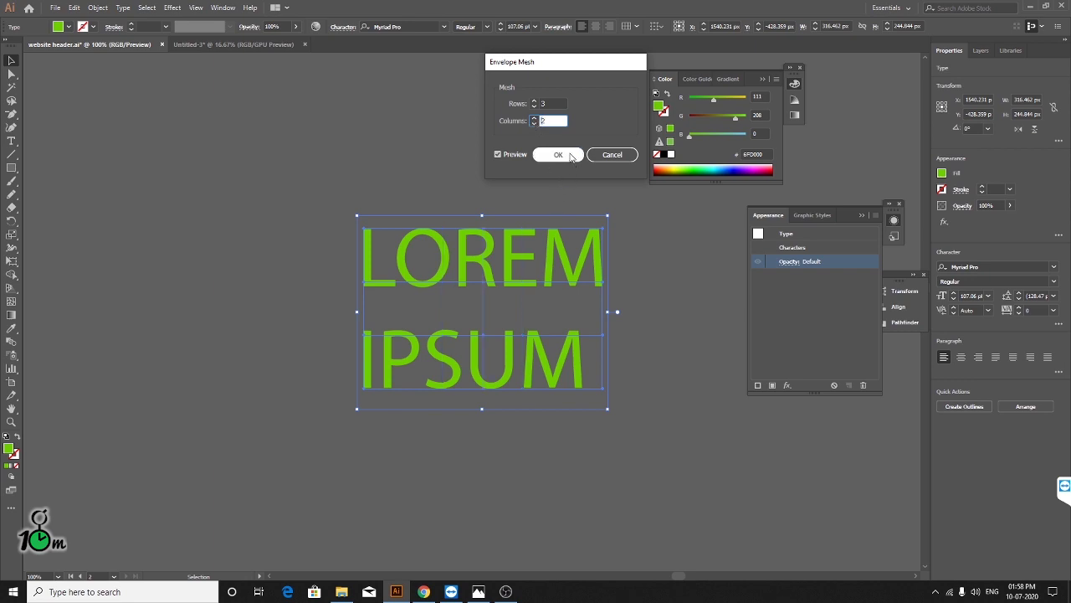
pyautogui.click(570, 157)
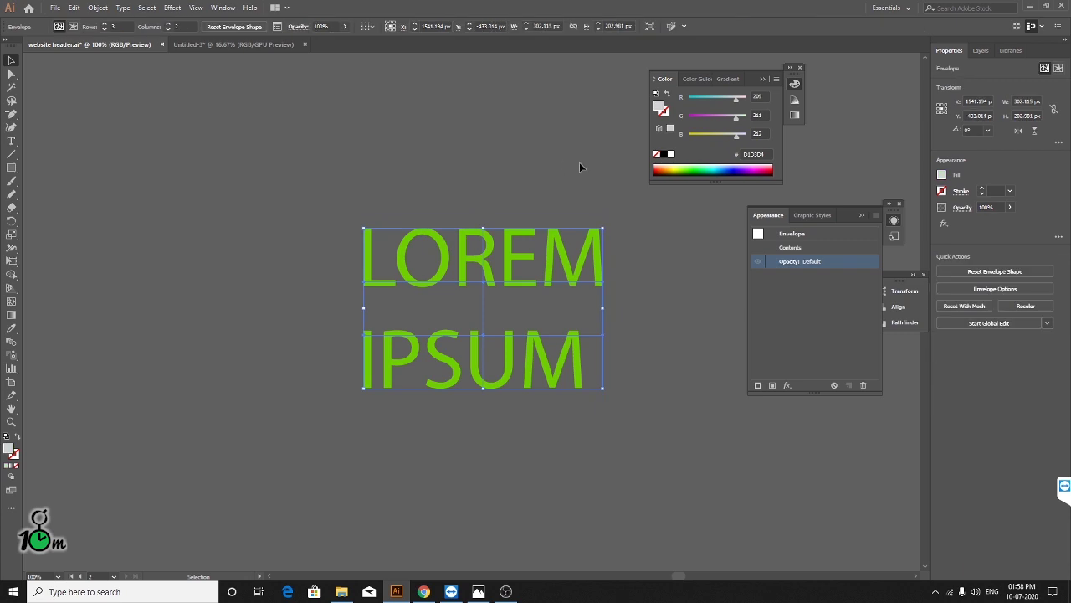
# - Drag left-edge mesh points to slant the L and warp the left of LOREM IPSUM
pyautogui.click(12, 74)
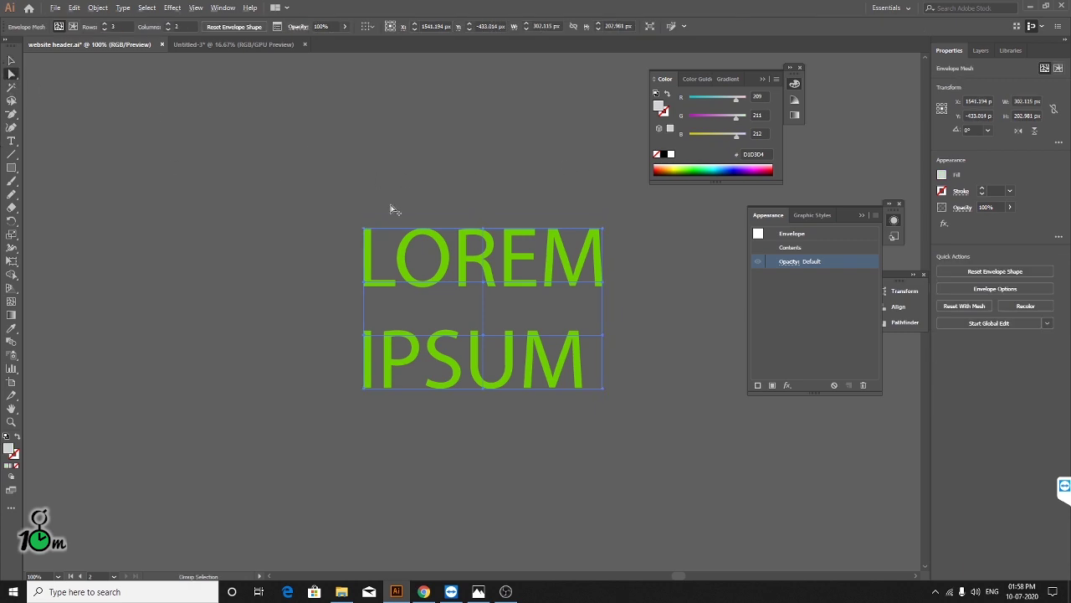
pyautogui.scroll(3, 390, 210)
pyautogui.keyDown('alt'); pyautogui.scroll(-2, 349, 277); pyautogui.keyUp('alt')
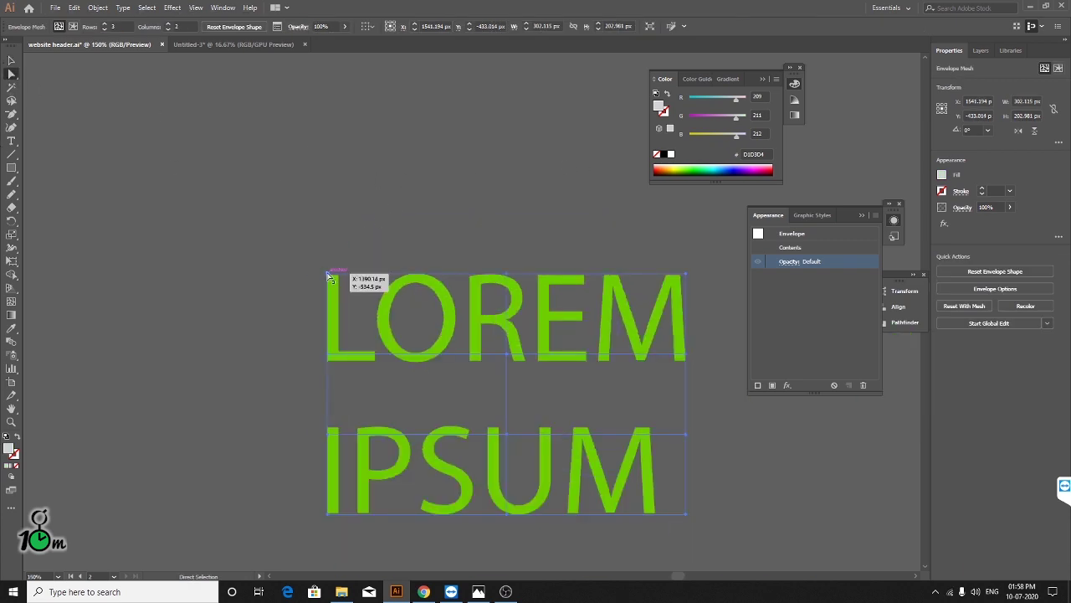
pyautogui.click(328, 296)
pyautogui.moveTo(329, 277); pyautogui.dragTo(324, 298)
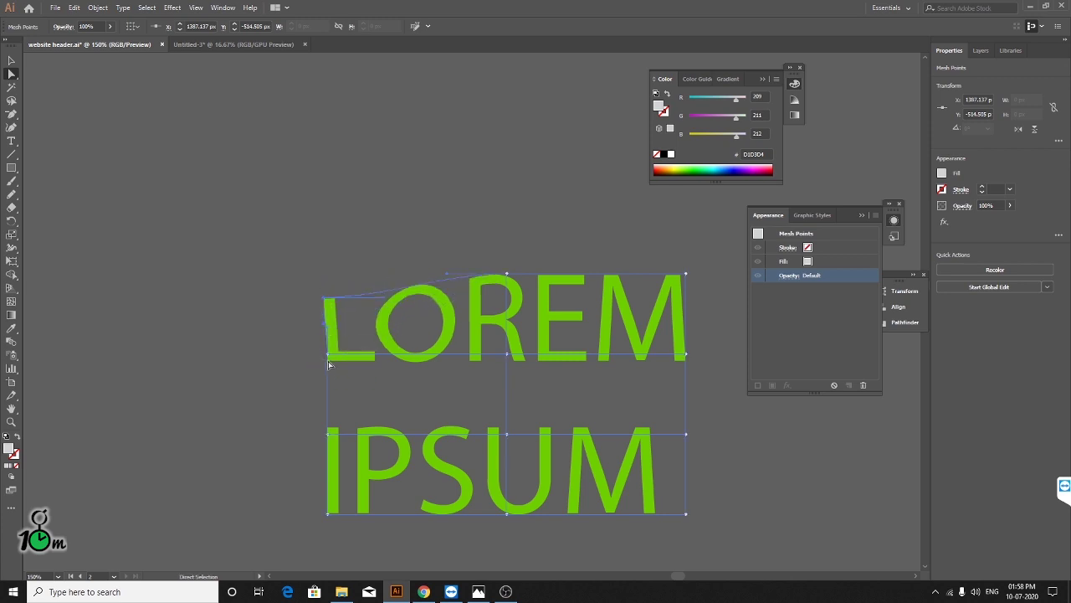
pyautogui.moveTo(328, 356); pyautogui.dragTo(280, 404)
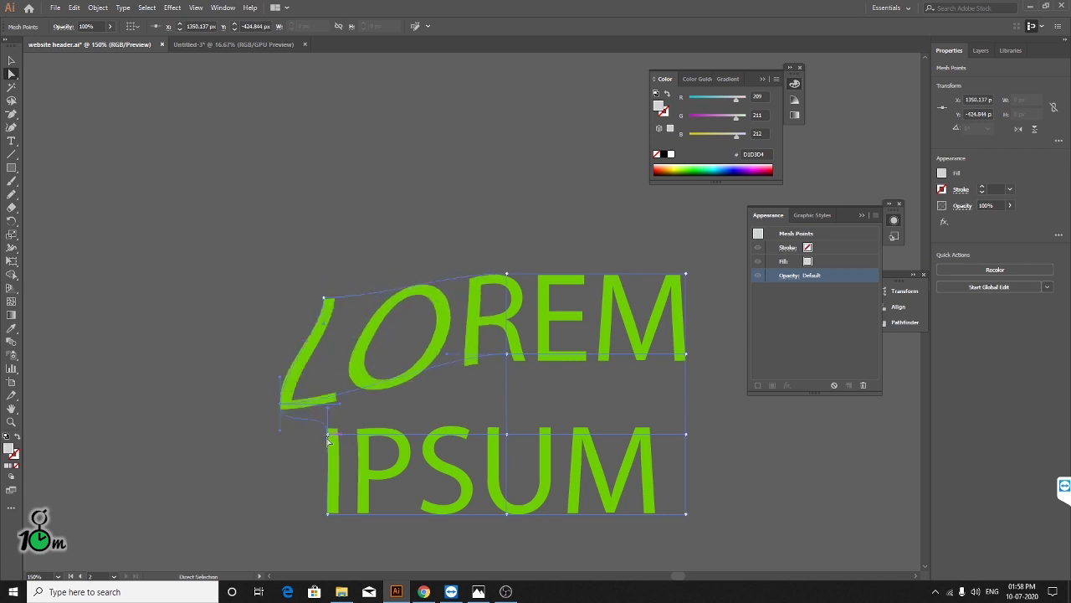
pyautogui.moveTo(329, 436); pyautogui.dragTo(263, 465)
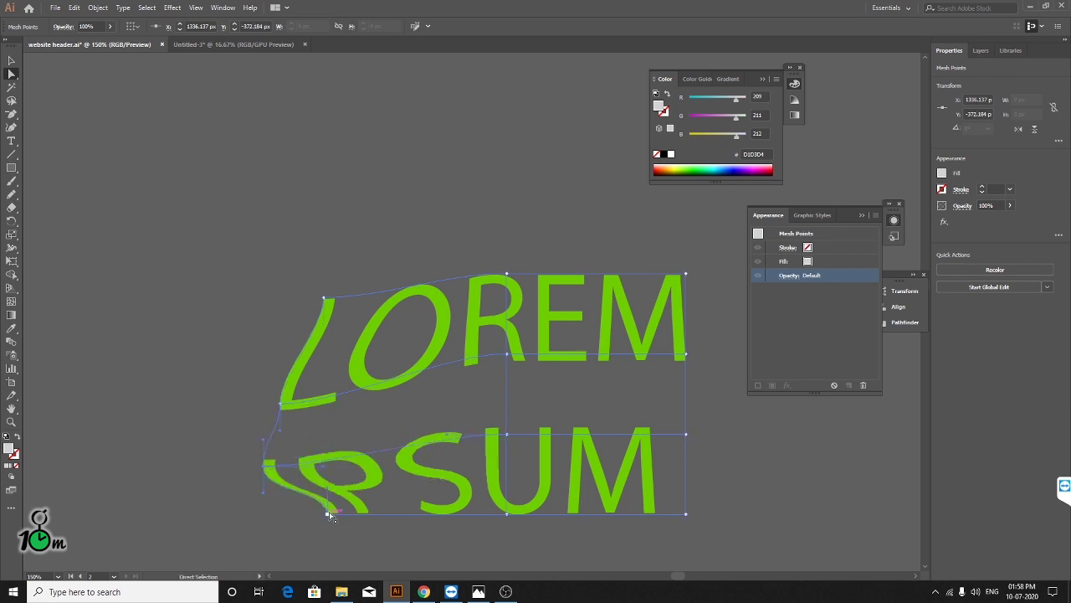
pyautogui.moveTo(328, 513)
pyautogui.mouseDown()
pyautogui.moveTo(325, 528)
pyautogui.moveTo(277, 502)
pyautogui.mouseUp()
pyautogui.moveTo(281, 403); pyautogui.dragTo(282, 369)
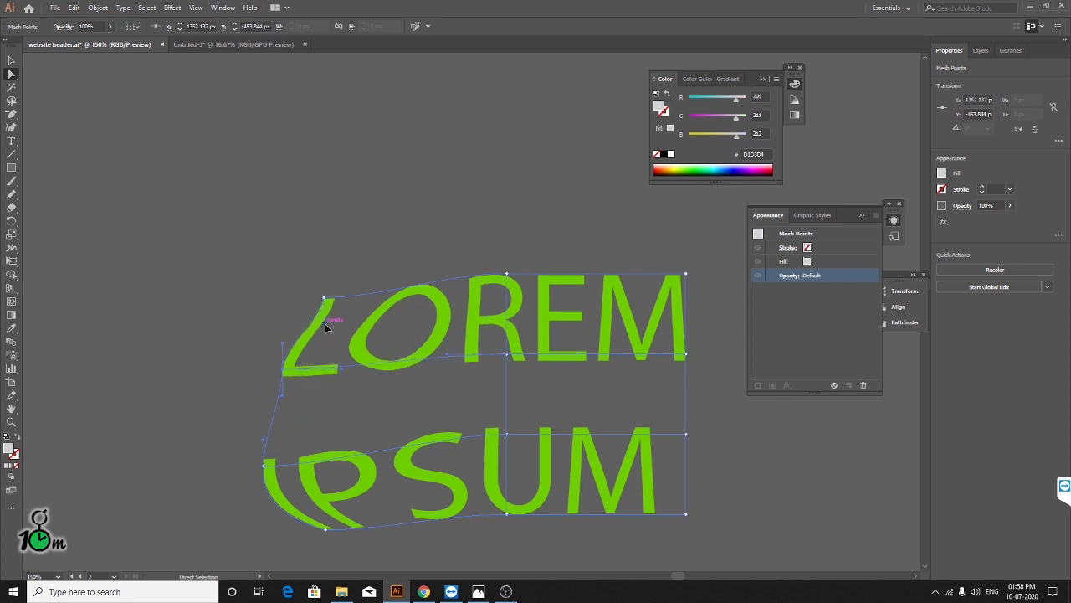
pyautogui.moveTo(323, 298)
pyautogui.mouseDown()
pyautogui.moveTo(354, 306)
pyautogui.moveTo(388, 253)
pyautogui.mouseUp()
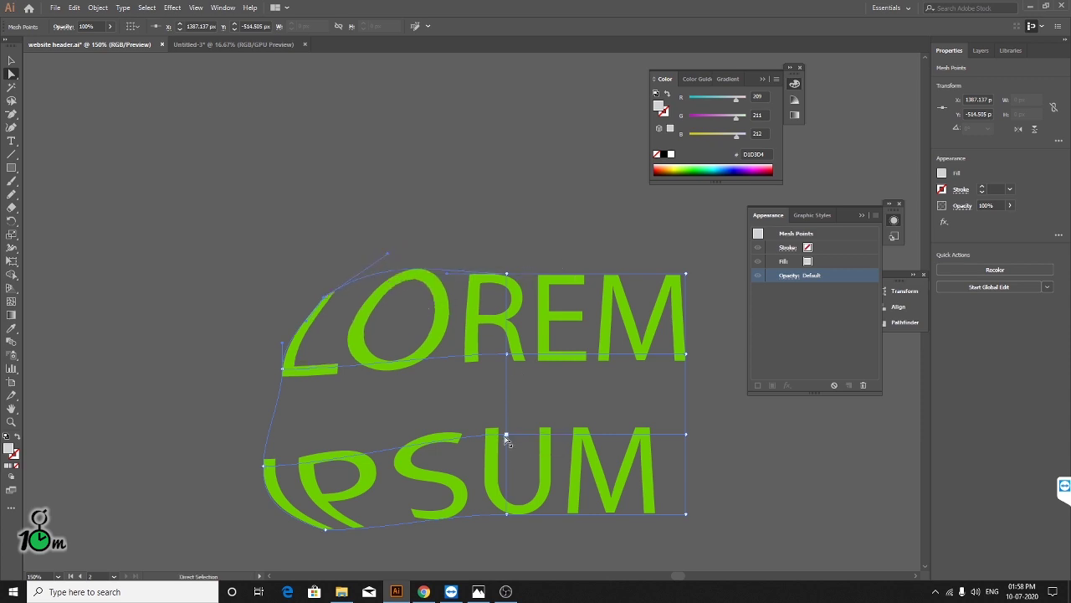
# - Drag central and right-edge mesh points to stretch and bend IPSUM's right end
pyautogui.moveTo(500, 437); pyautogui.dragTo(479, 436)
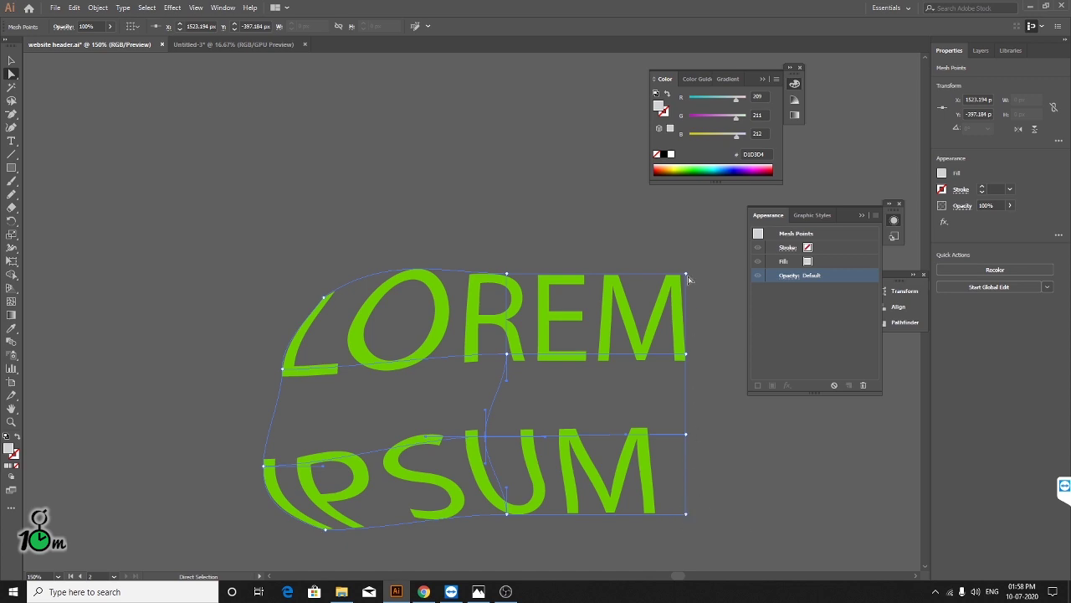
pyautogui.moveTo(686, 273)
pyautogui.mouseDown()
pyautogui.moveTo(688, 538)
pyautogui.moveTo(688, 506)
pyautogui.mouseUp()
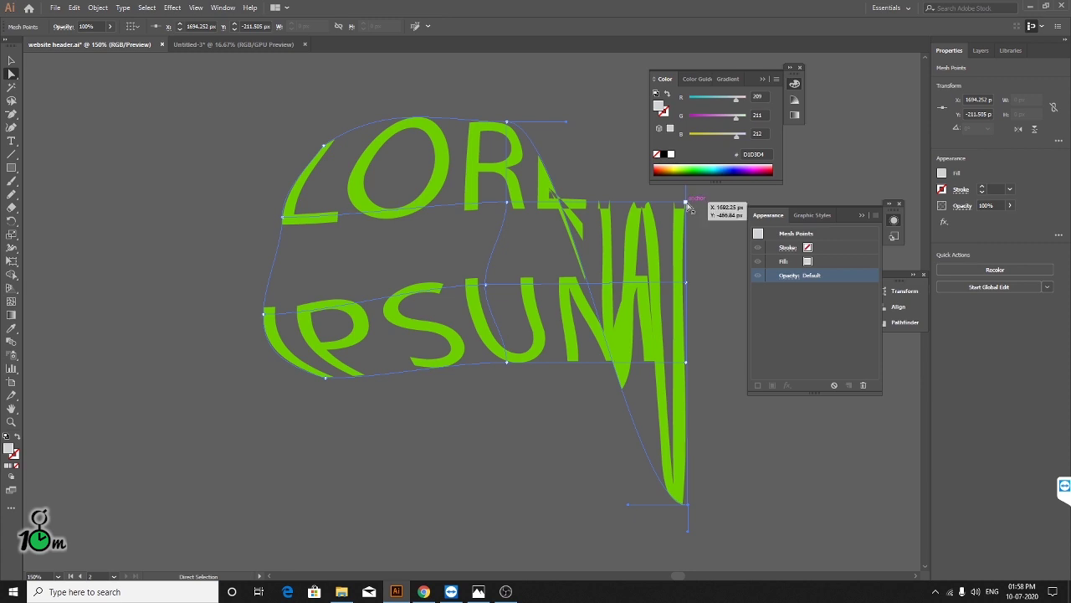
pyautogui.moveTo(687, 203); pyautogui.dragTo(711, 416)
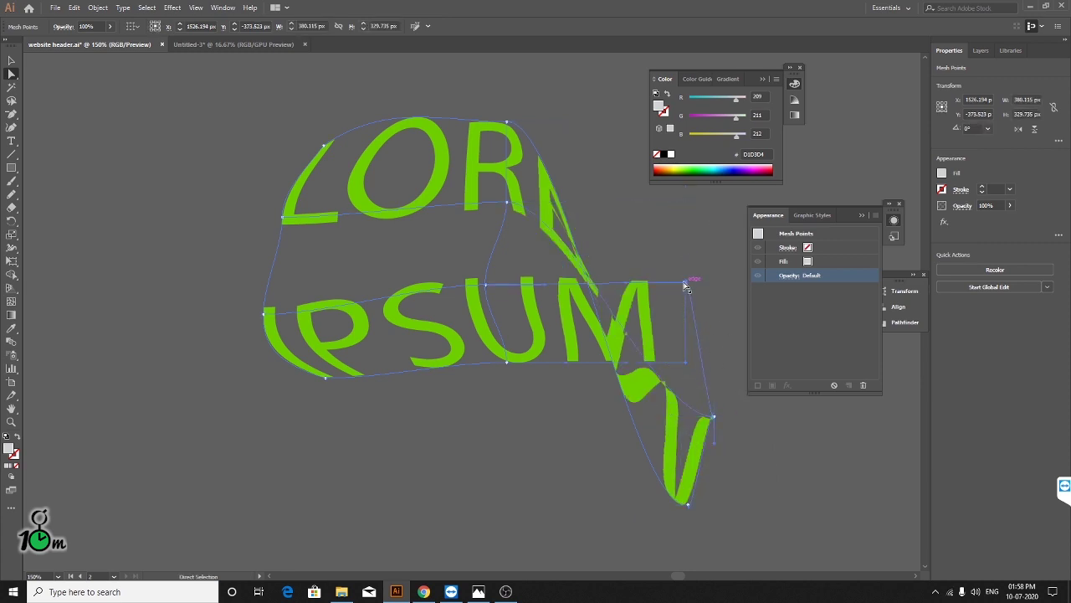
pyautogui.moveTo(685, 283); pyautogui.dragTo(737, 318)
pyautogui.moveTo(736, 378); pyautogui.dragTo(717, 435)
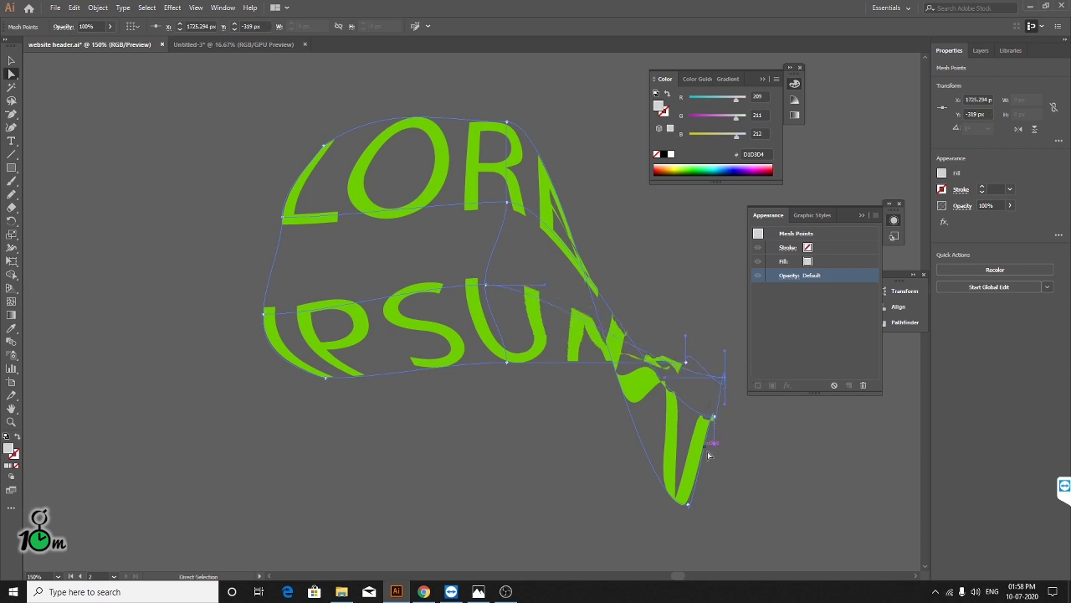
# - Undo the mesh distortions, test one more middle pull, and undo back to plain type
pyautogui.hotkey('ctrl', 'z')
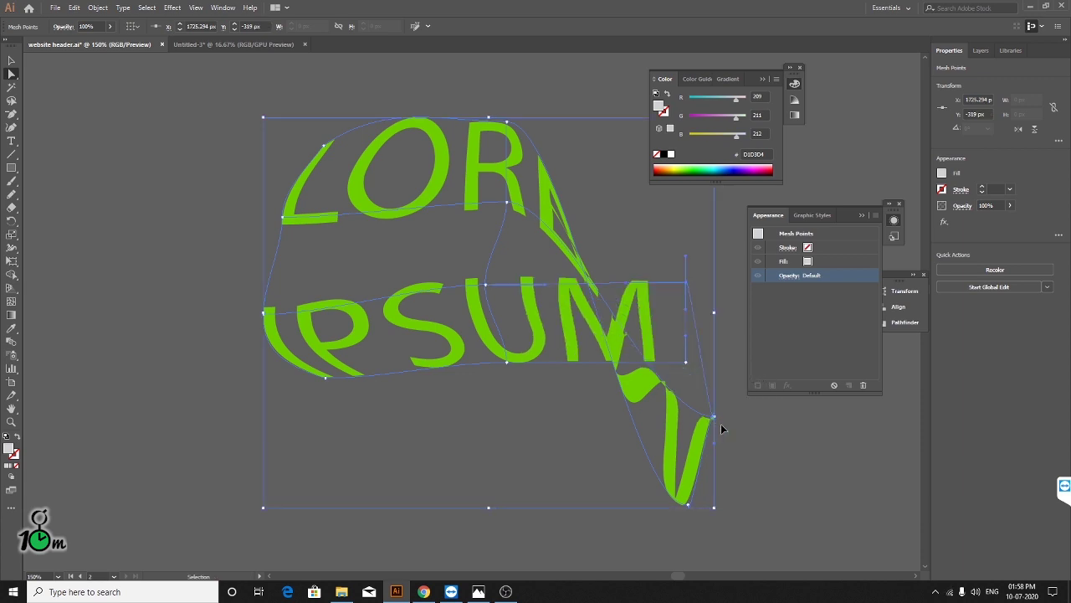
pyautogui.hotkey('ctrl', 'z')
pyautogui.hotkey('ctrl', 'z')
pyautogui.keyDown('alt'); pyautogui.scroll(3, 481, 318); pyautogui.keyUp('alt')
pyautogui.keyDown('alt'); pyautogui.scroll(-4, 481, 318); pyautogui.keyUp('alt')
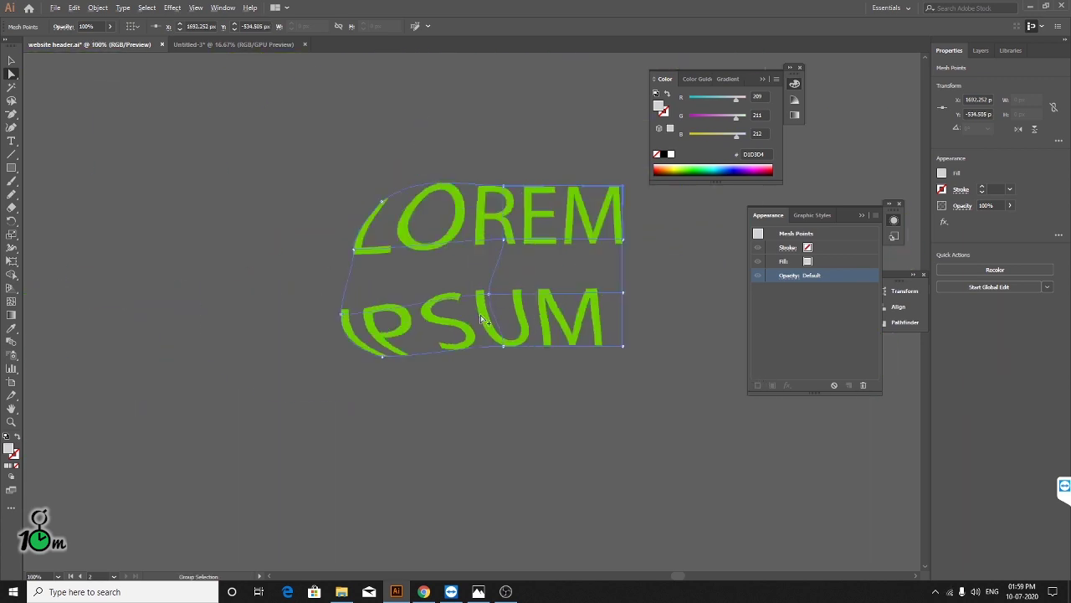
pyautogui.moveTo(489, 300); pyautogui.dragTo(488, 399)
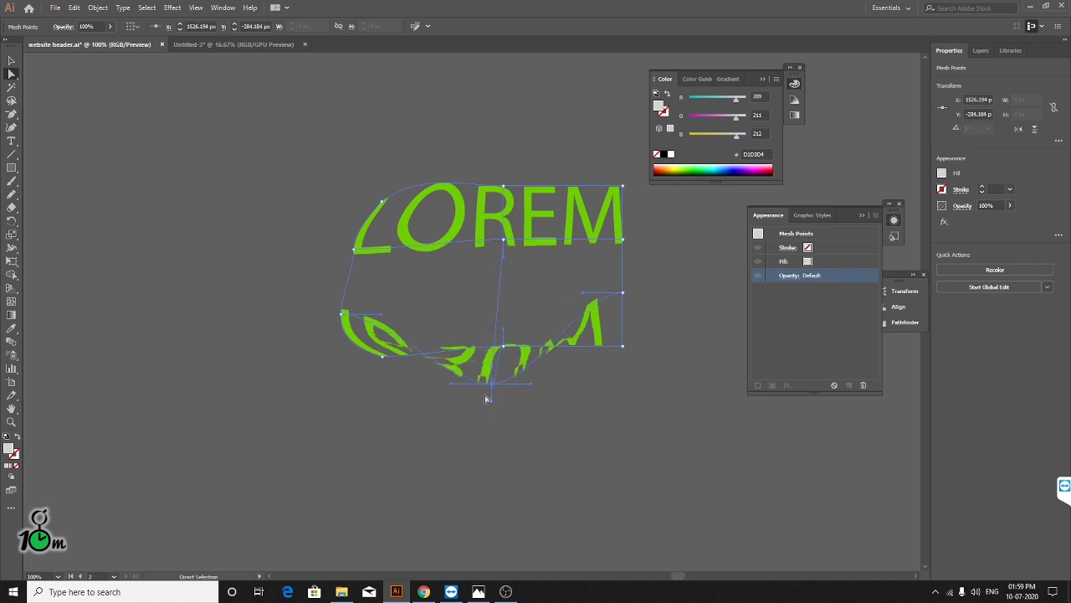
pyautogui.hotkey('ctrl', 'z')
pyautogui.hotkey('ctrl', 'z')
pyautogui.hotkey('ctrl', 'z')
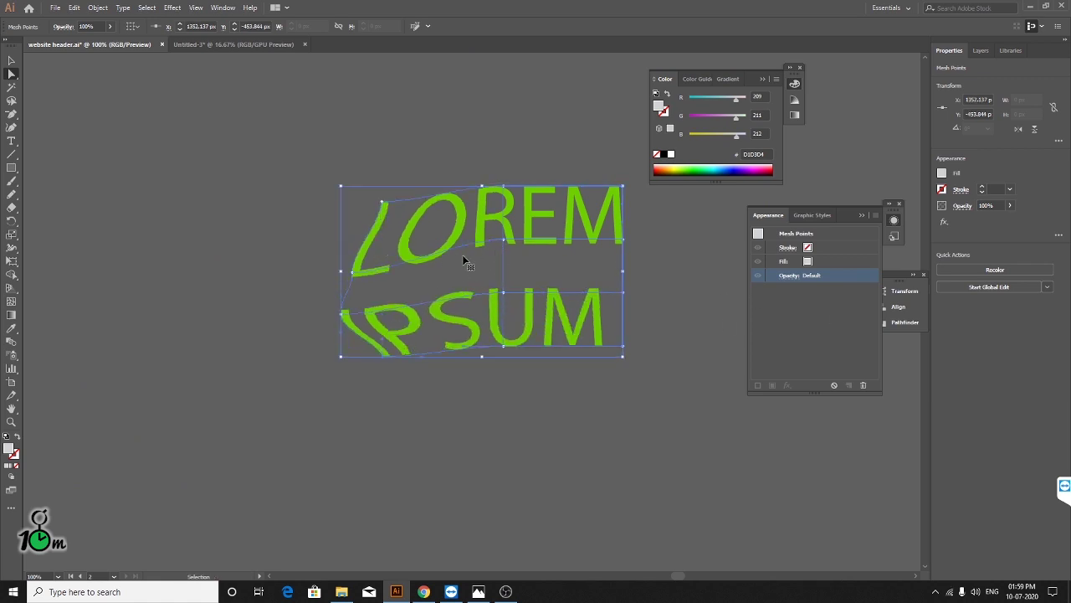
pyautogui.hotkey('ctrl', 'z')
pyautogui.hotkey('ctrl', 'z')
pyautogui.hotkey('ctrl', 'z')
pyautogui.hotkey('ctrl', 'z')
pyautogui.hotkey('ctrl', 'z')
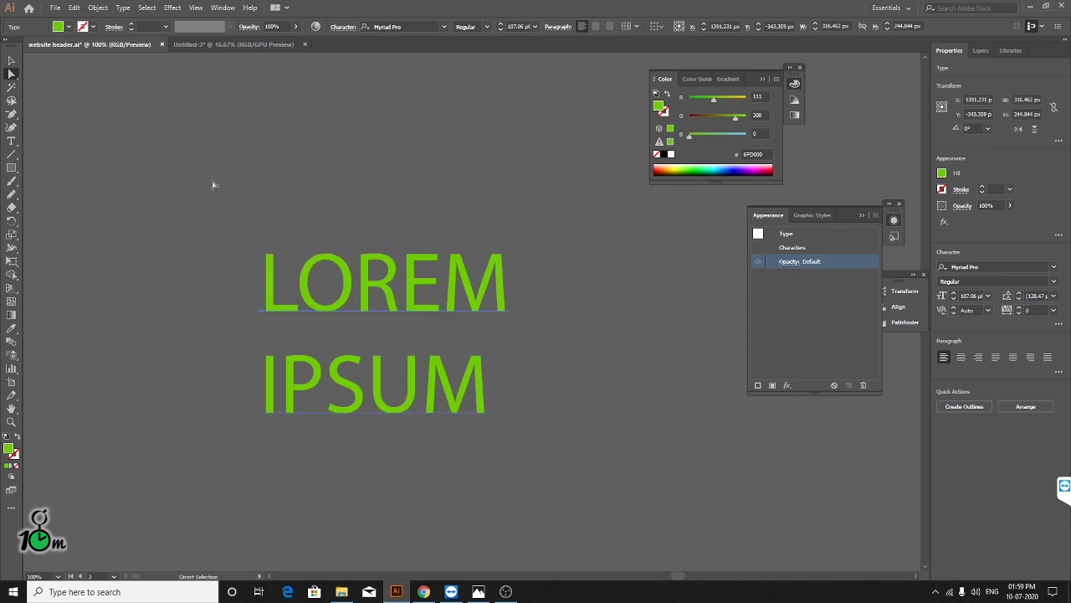
# - Move LOREM IPSUM aside and draw an outlined ellipse covering it
pyautogui.click(11, 60)
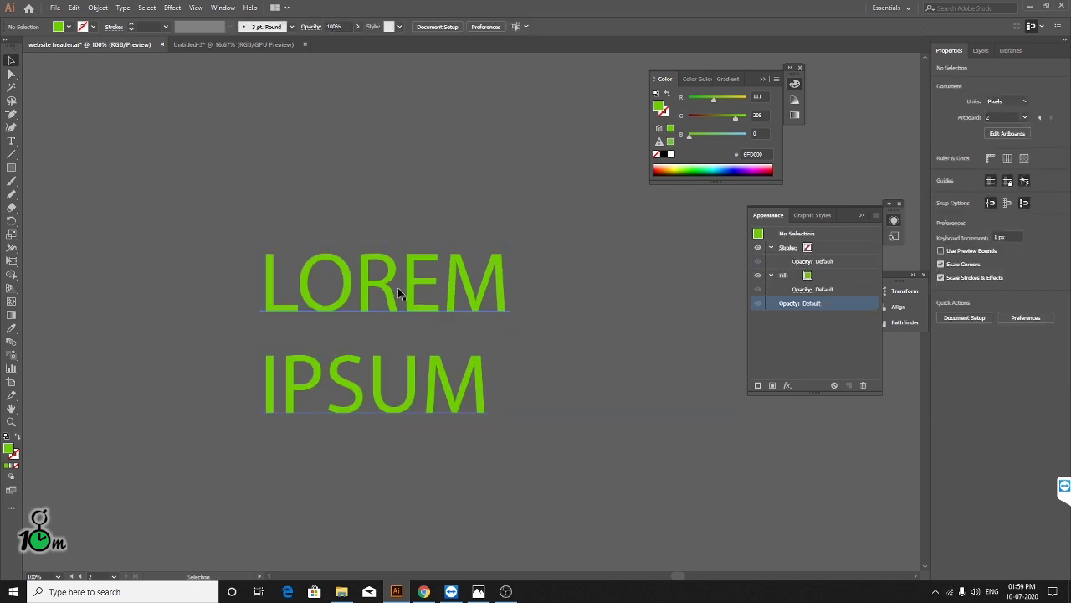
pyautogui.moveTo(428, 277); pyautogui.dragTo(478, 231)
pyautogui.click(575, 345)
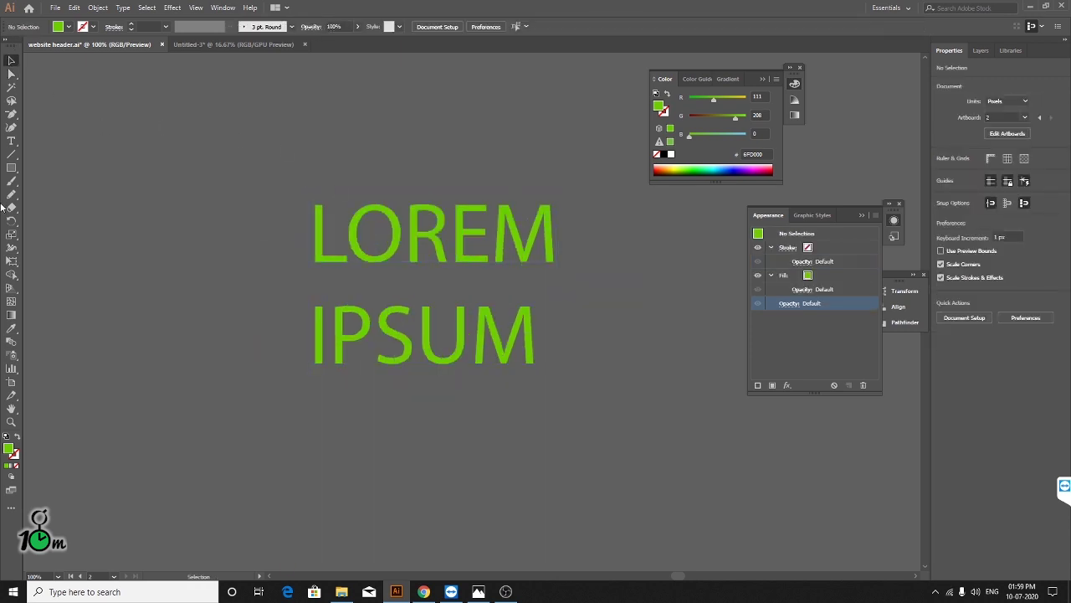
pyautogui.click(11, 167)
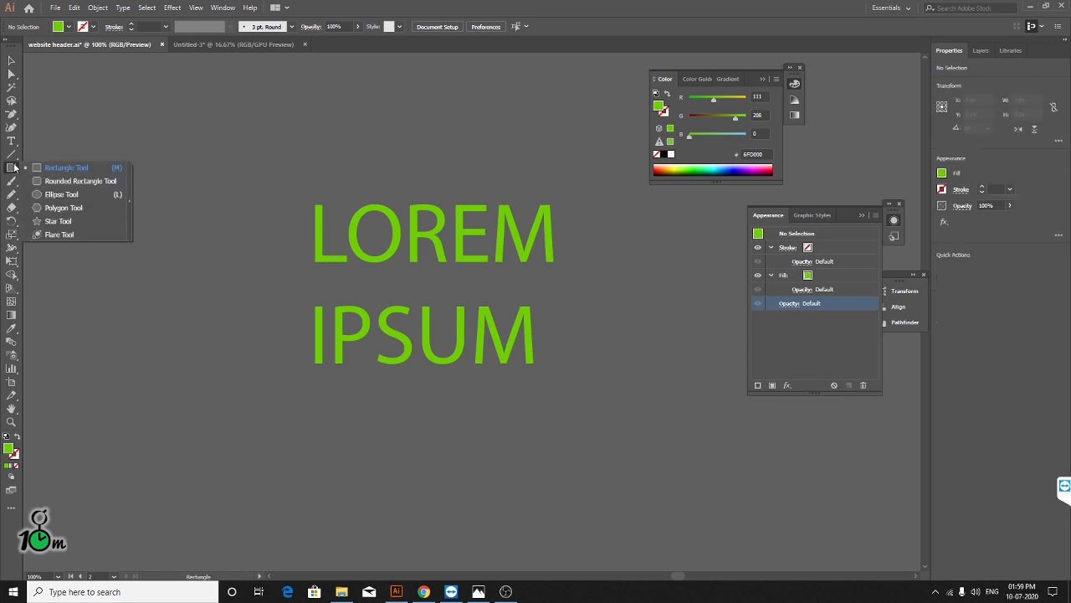
pyautogui.click(84, 195)
pyautogui.moveTo(252, 159); pyautogui.dragTo(622, 444)
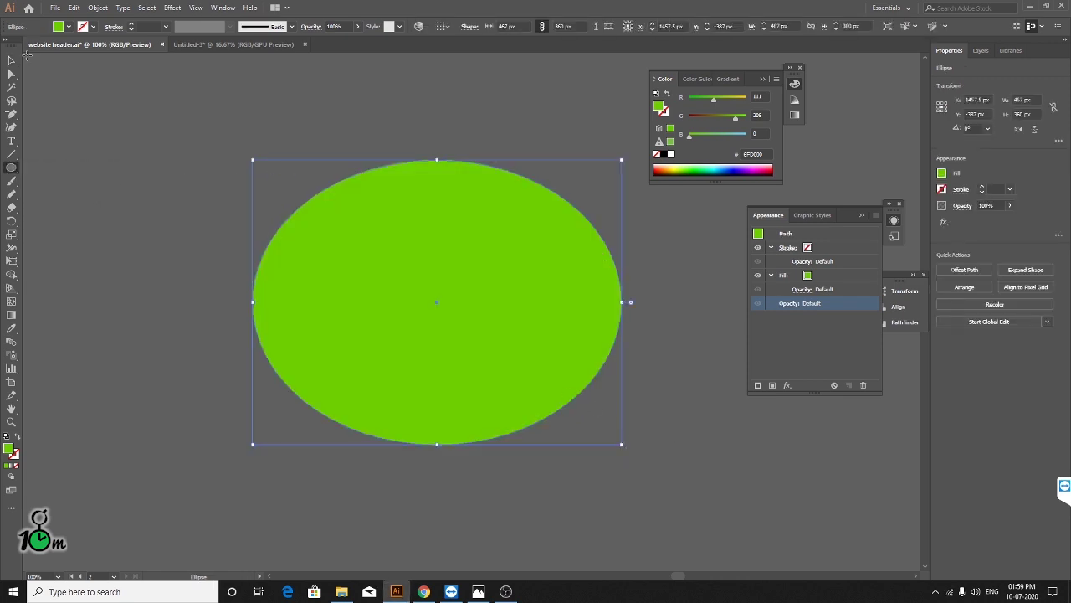
pyautogui.click(11, 61)
pyautogui.click(15, 436)
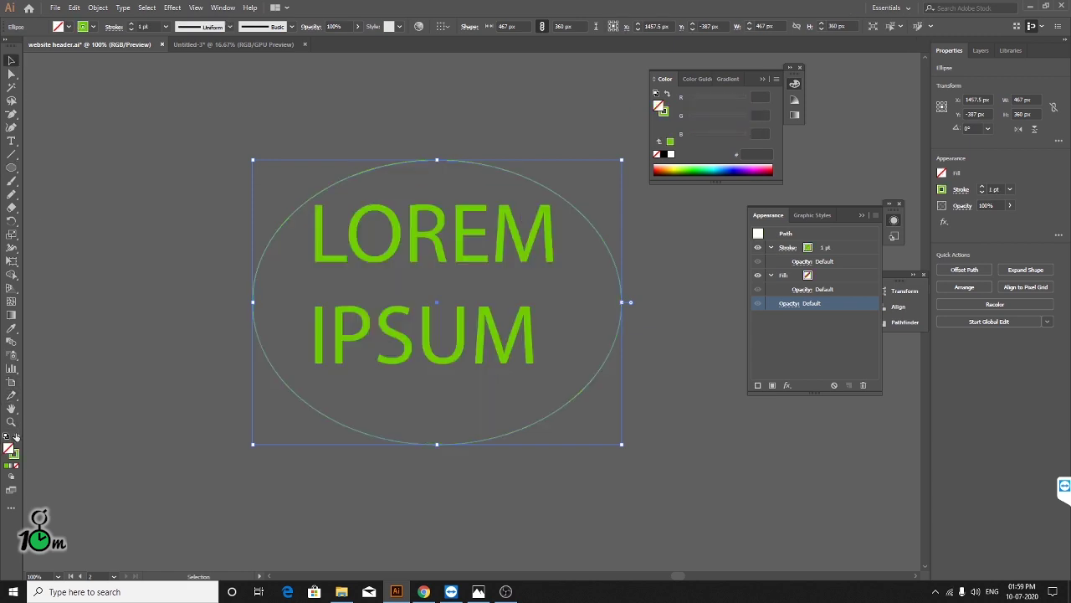
pyautogui.click(285, 296)
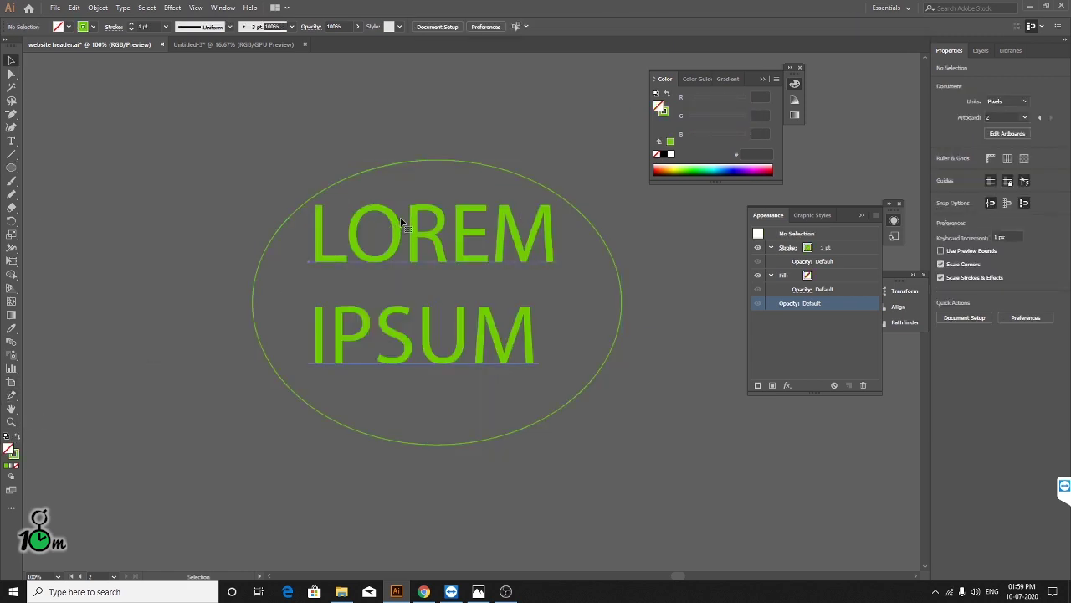
# - Select the text with the ellipse and fit LOREM IPSUM inside it as an envelope
pyautogui.click(400, 226)
pyautogui.keyDown('shift'); pyautogui.click(489, 167); pyautogui.keyUp('shift')
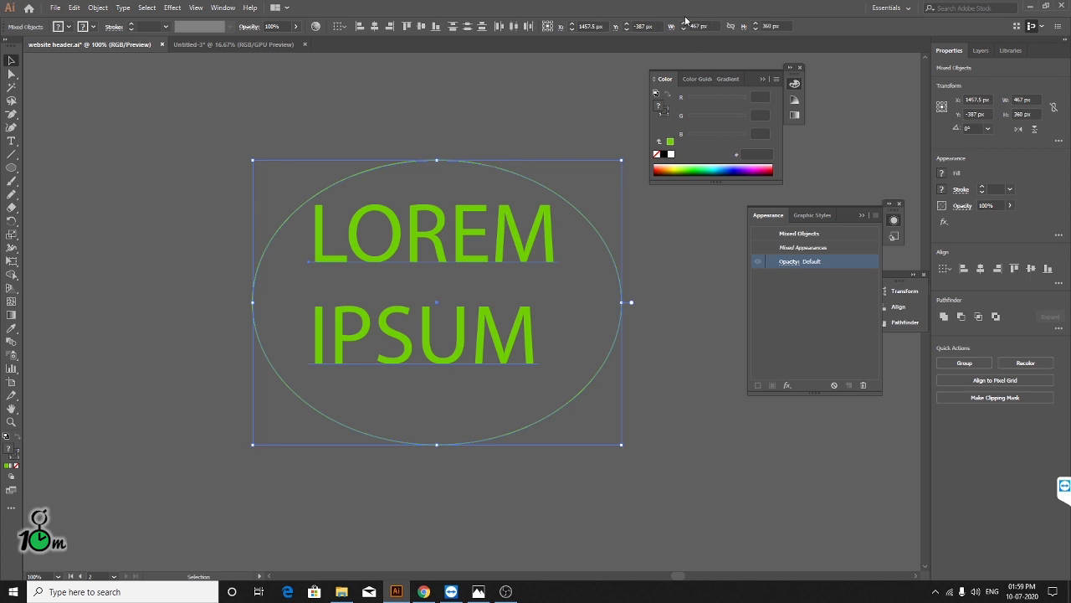
pyautogui.click(498, 101)
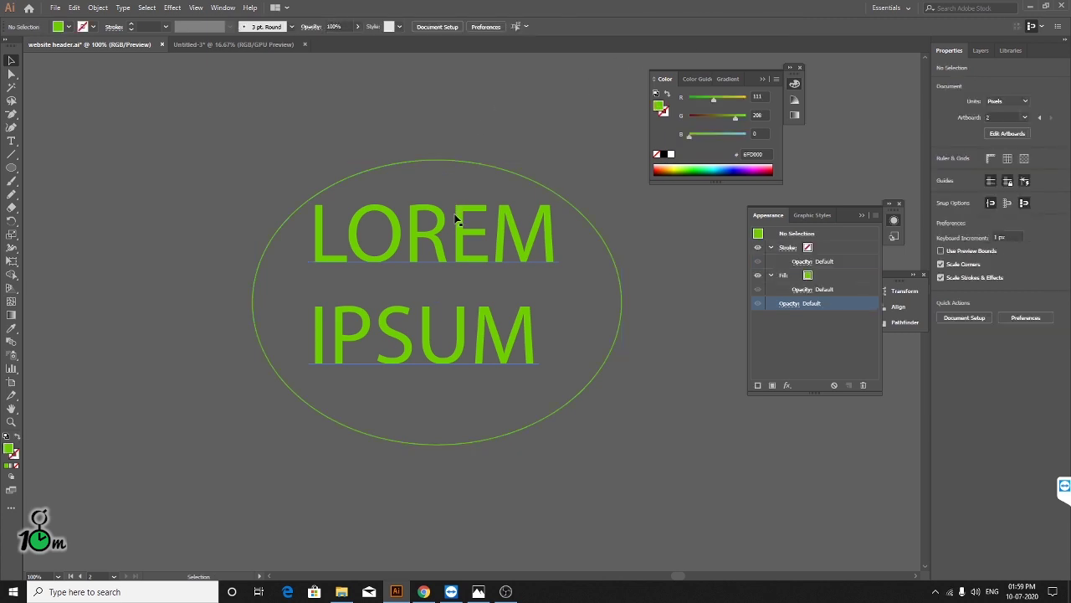
pyautogui.click(503, 168)
pyautogui.keyDown('shift'); pyautogui.click(459, 230); pyautogui.keyUp('shift')
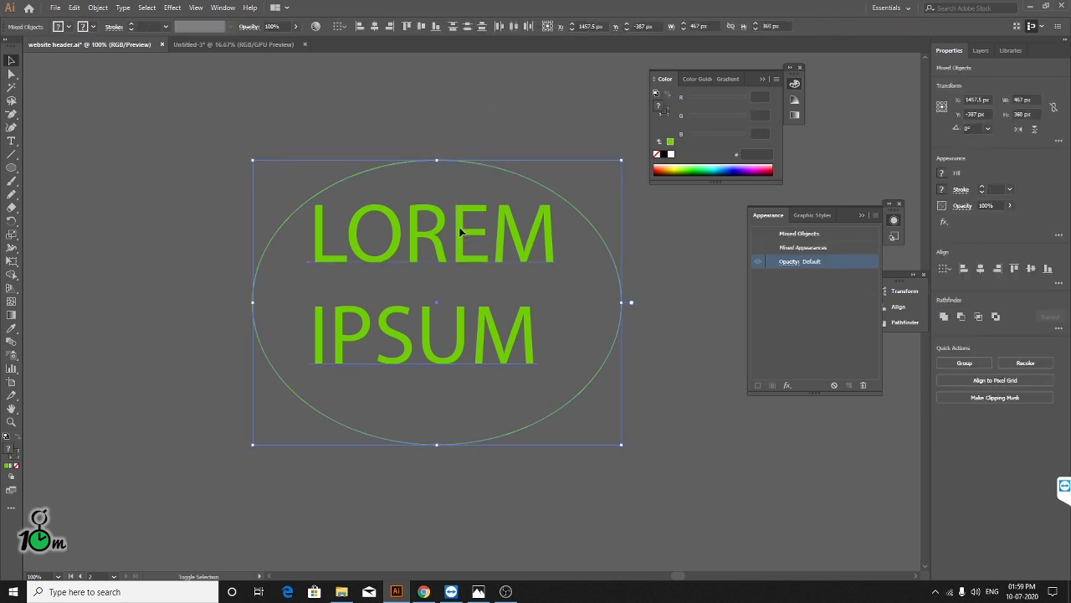
pyautogui.click(464, 103)
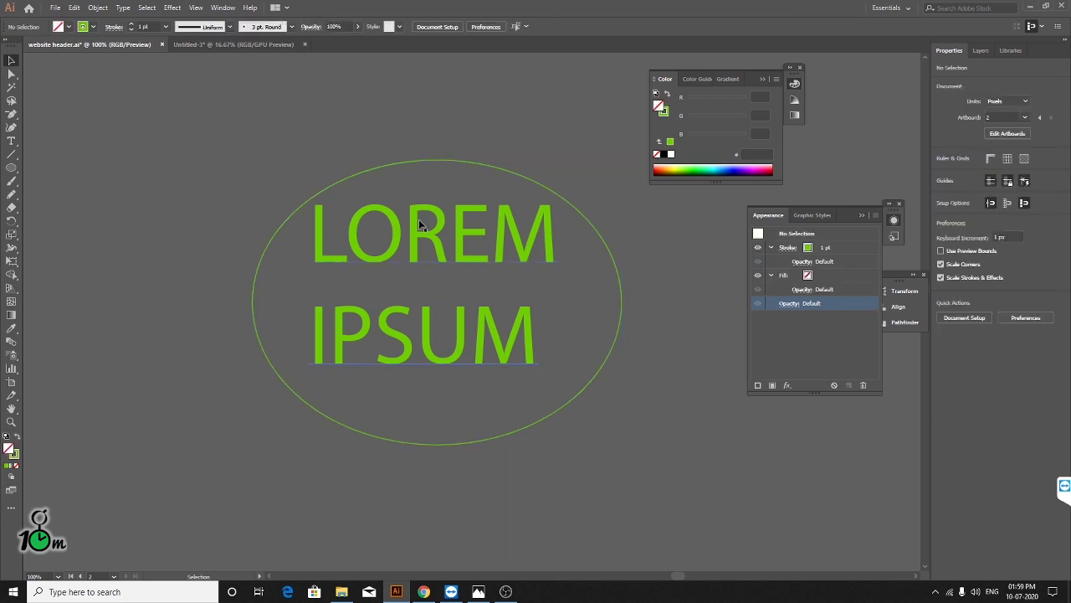
pyautogui.click(408, 220)
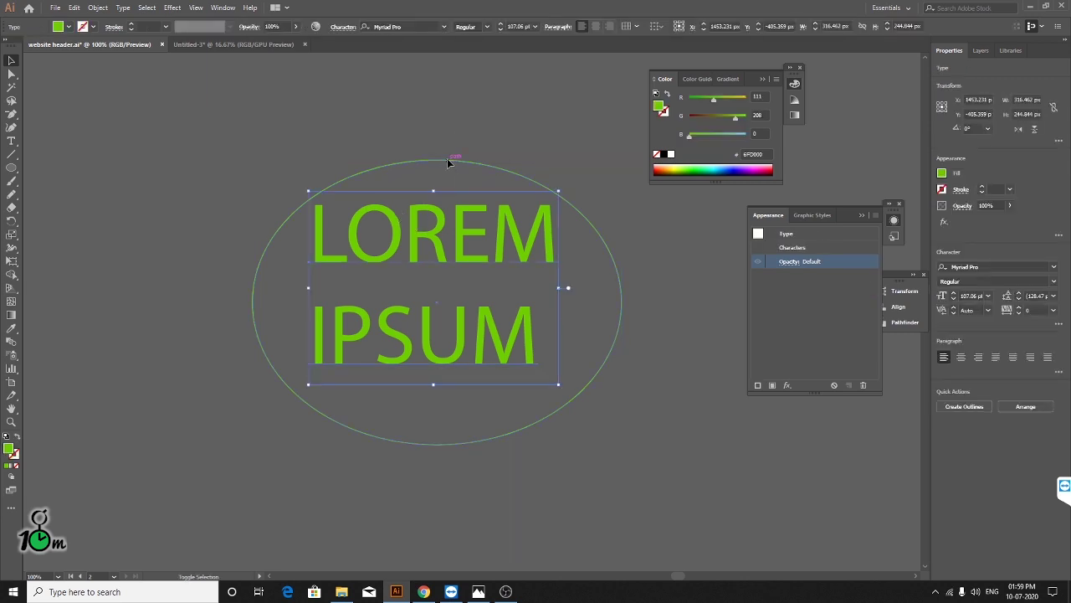
pyautogui.keyDown('shift'); pyautogui.click(448, 163); pyautogui.keyUp('shift')
pyautogui.click(97, 8)
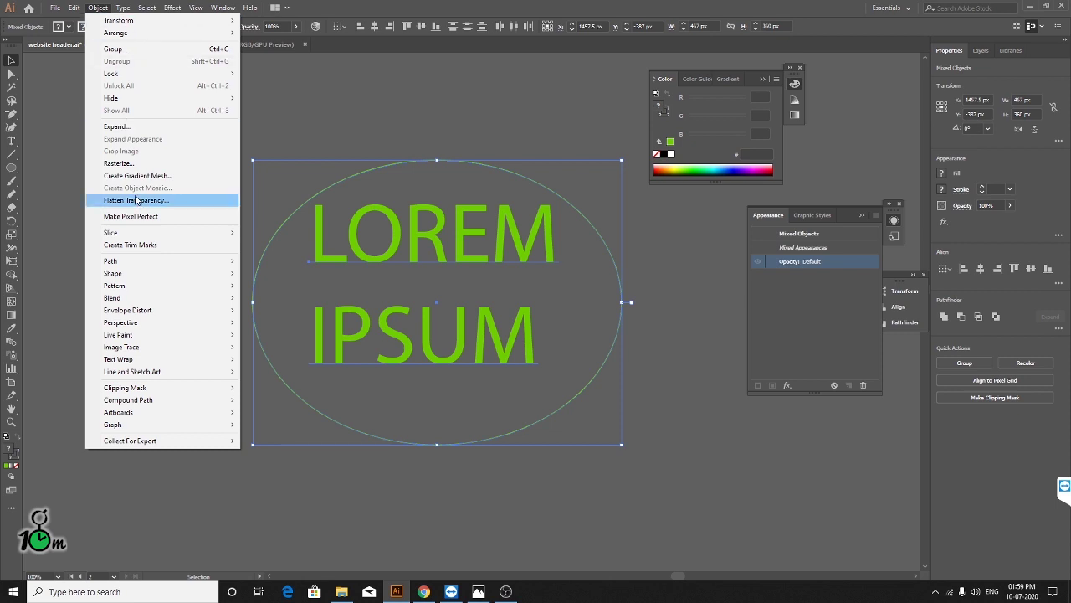
pyautogui.moveTo(128, 309)
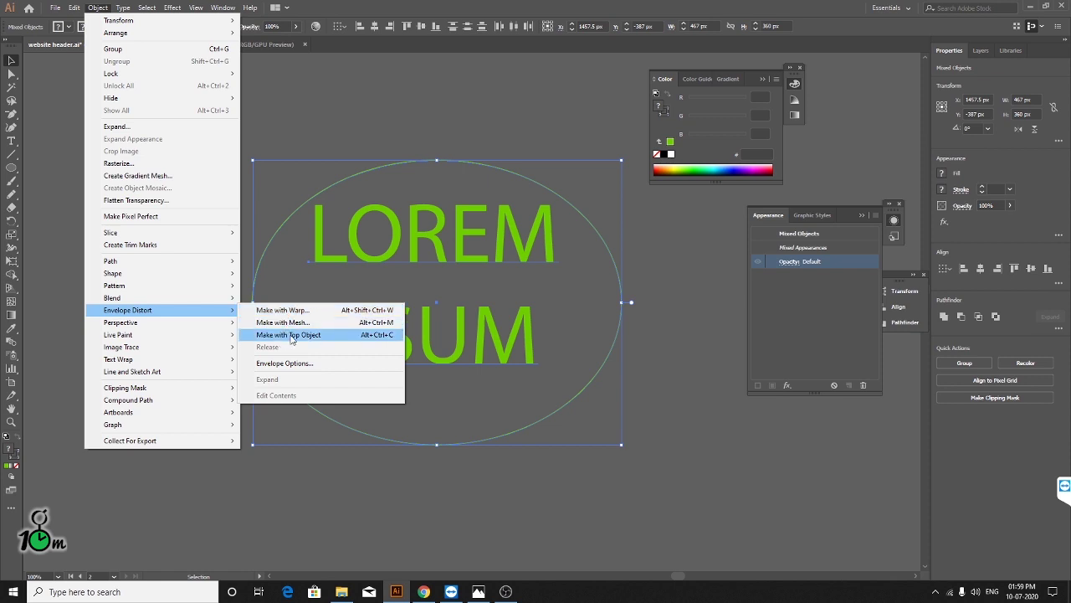
pyautogui.click(292, 335)
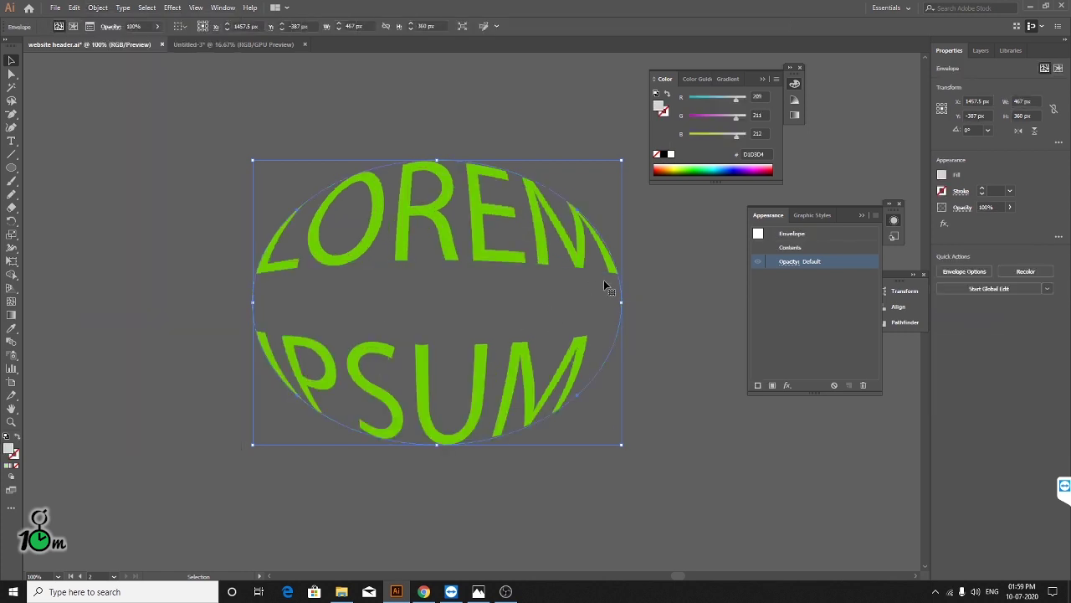
# - Try stretching the envelope's right mesh point outward, then undo it
pyautogui.click(698, 254)
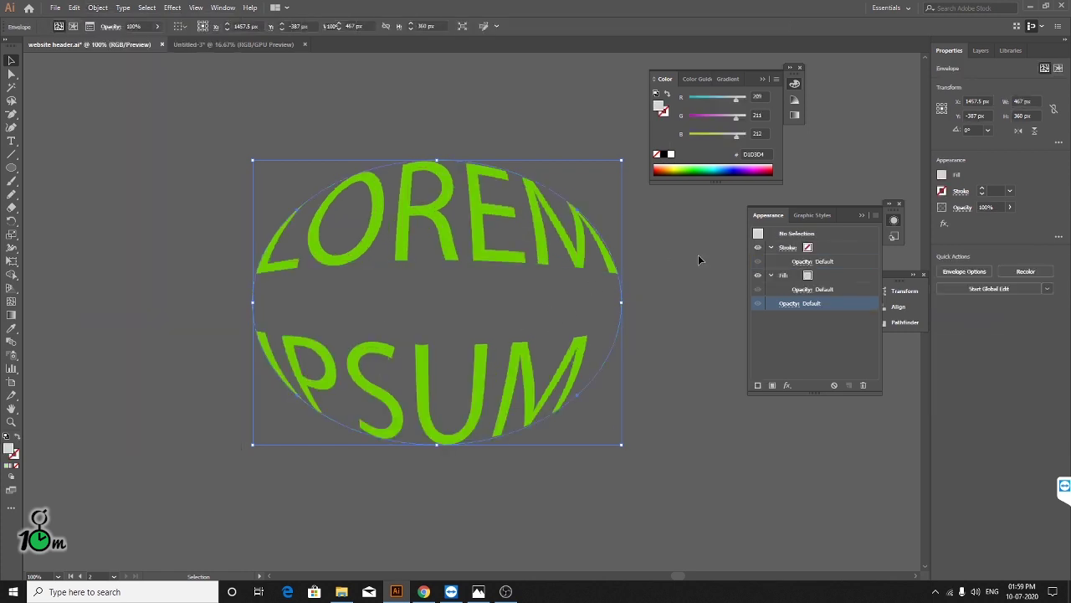
pyautogui.click(11, 74)
pyautogui.click(619, 302)
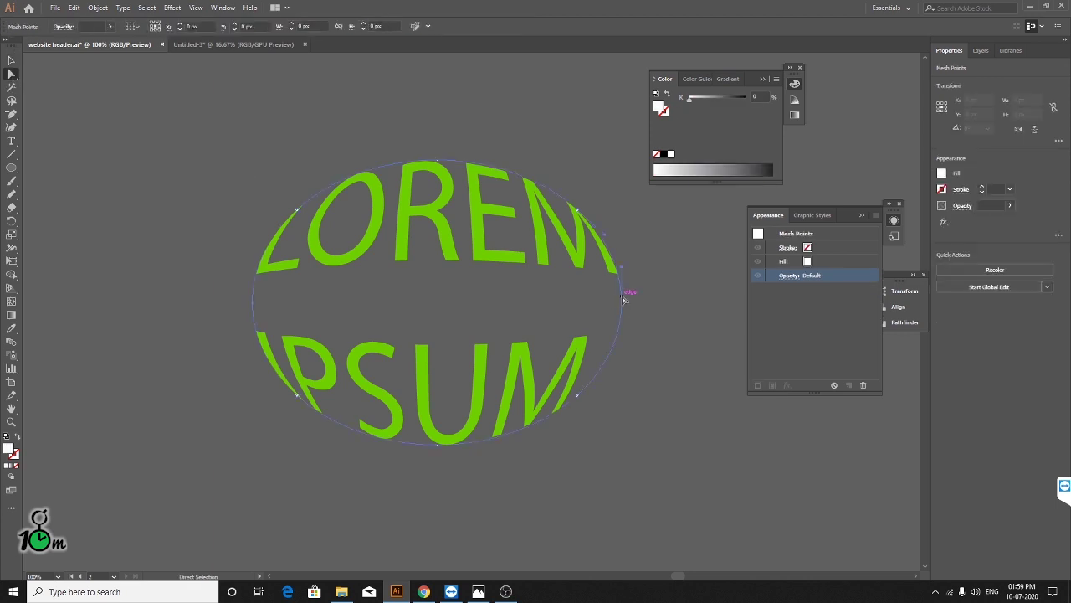
pyautogui.moveTo(623, 305); pyautogui.dragTo(701, 299)
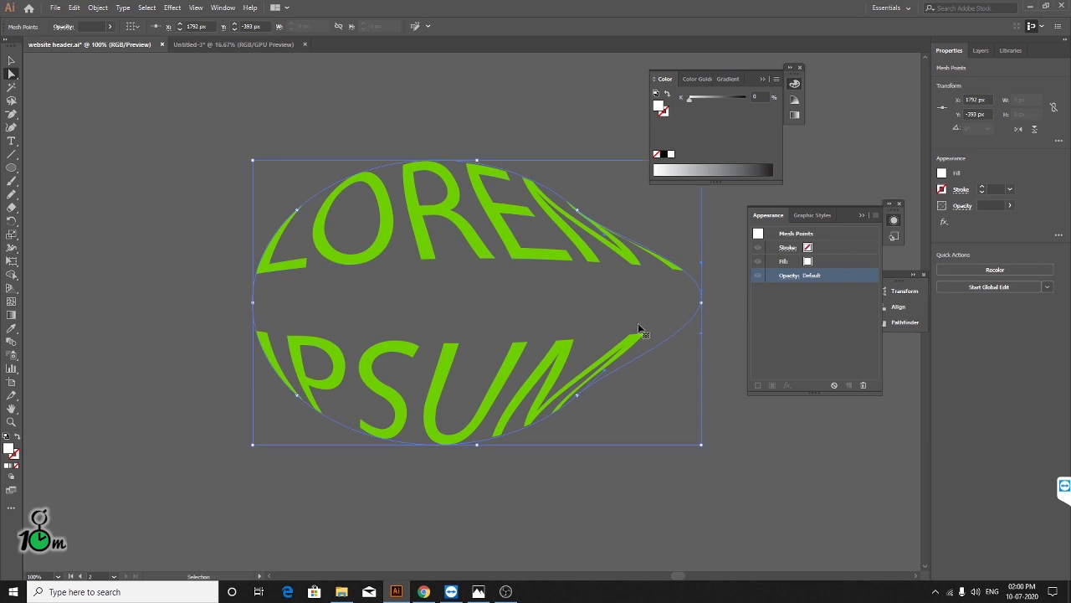
pyautogui.hotkey('ctrl', 'z')
# - Select the LOREM IPSUM envelope, zoom out, move it aside and delete it
pyautogui.click(11, 61)
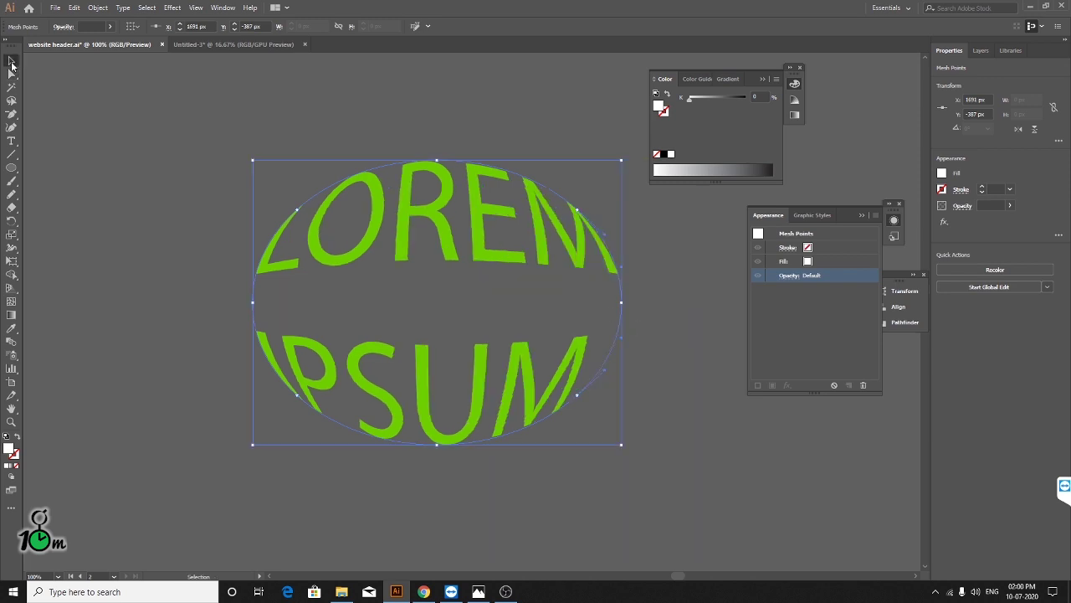
pyautogui.click(189, 99)
pyautogui.click(445, 231)
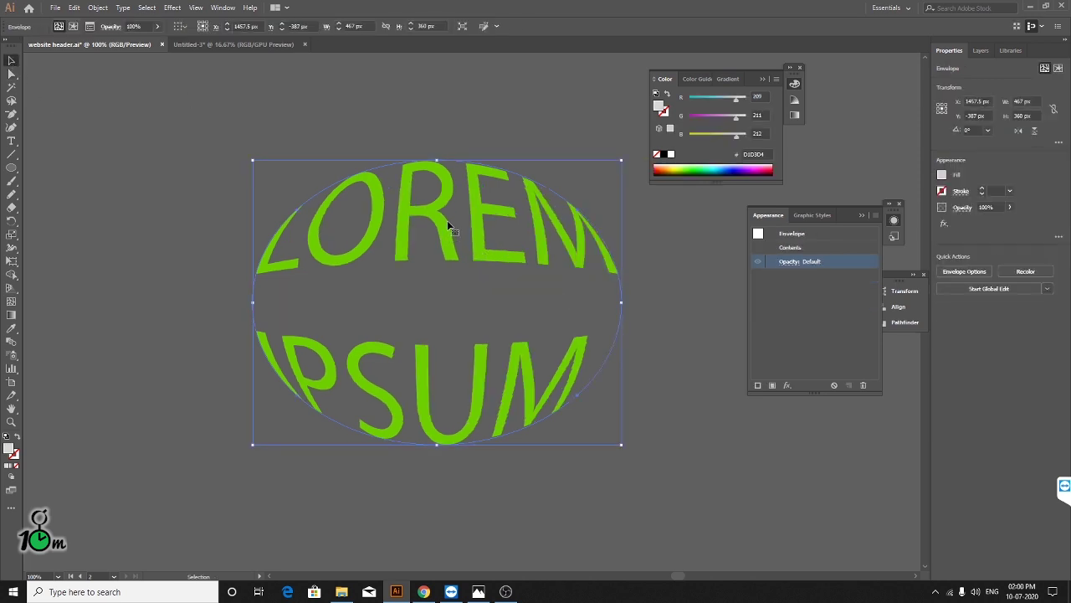
pyautogui.hotkey('ctrl', '-')
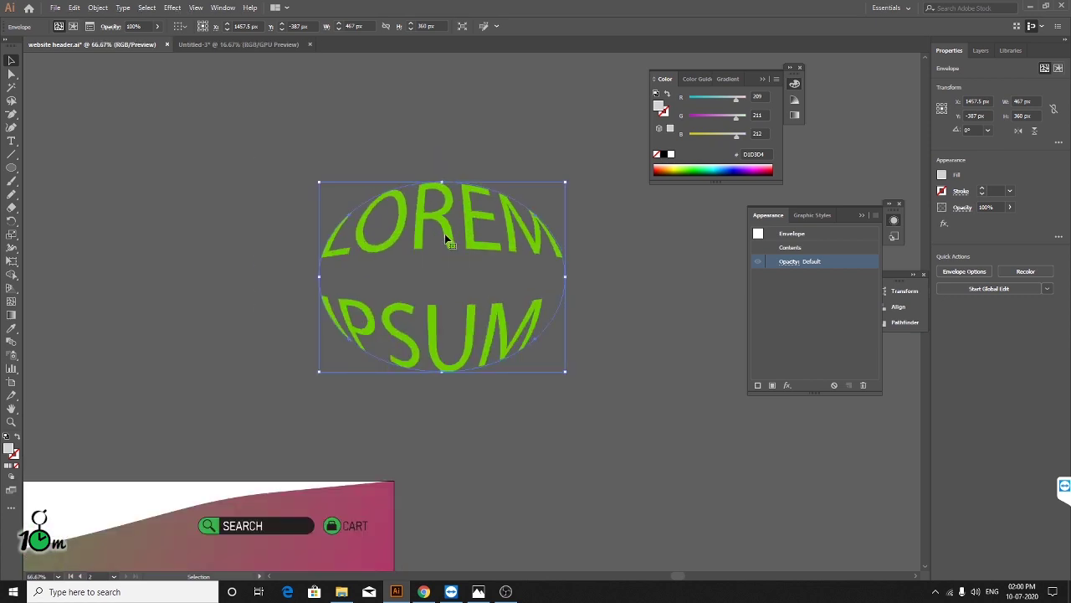
pyautogui.moveTo(444, 238)
pyautogui.mouseDown()
pyautogui.moveTo(231, 247)
pyautogui.moveTo(591, 390)
pyautogui.mouseUp()
pyautogui.press('Delete')
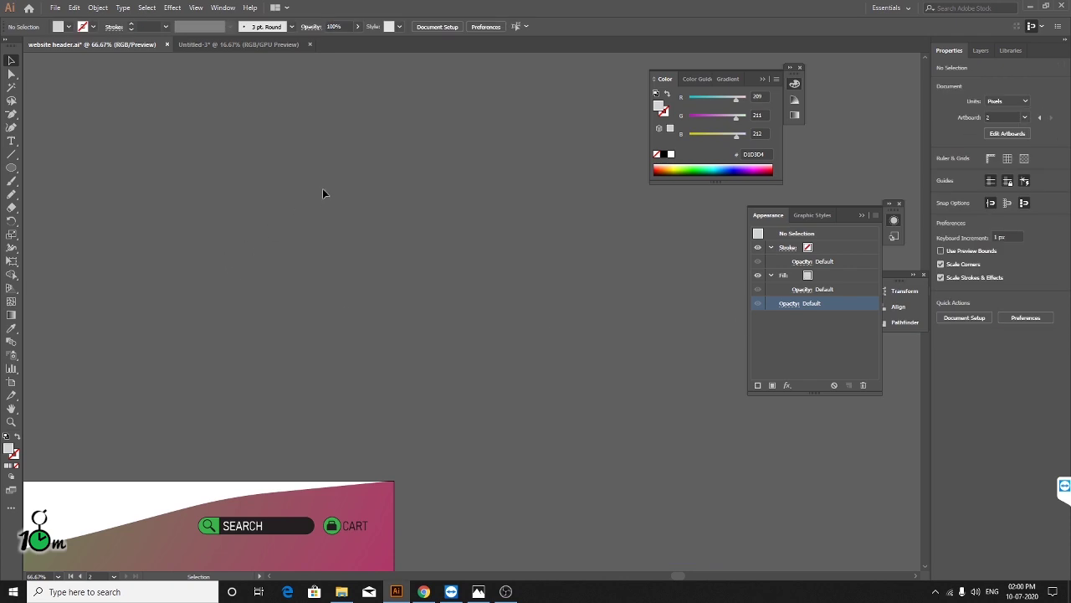
# - Draw a large light-grey circle and nudge it slightly to the left
pyautogui.click(11, 168)
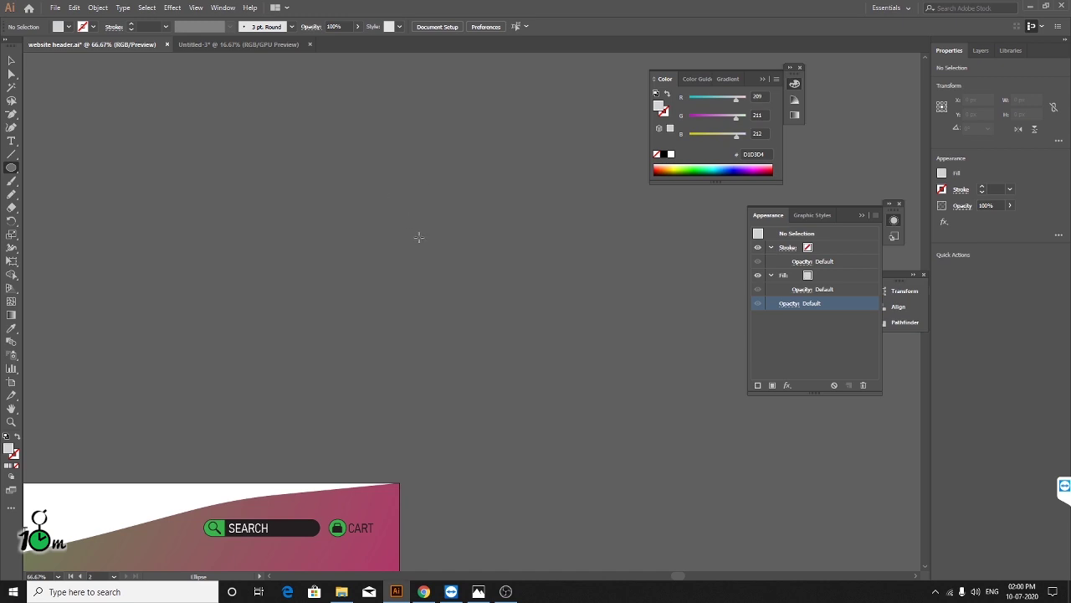
pyautogui.moveTo(418, 237); pyautogui.dragTo(616, 373)
pyautogui.scroll(-1, 419, 208)
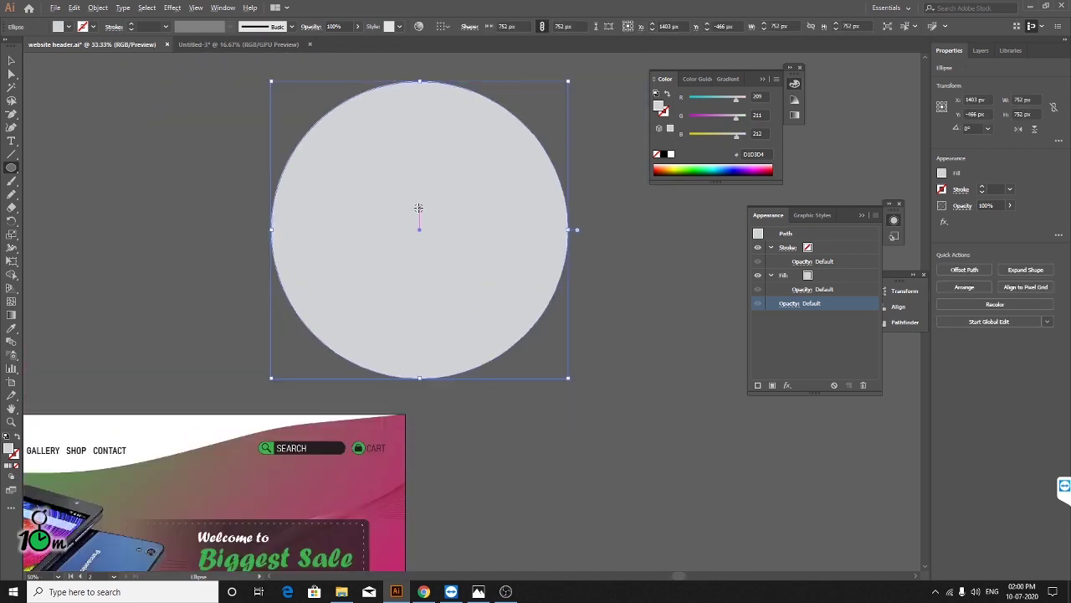
pyautogui.scroll(-1, 418, 208)
pyautogui.press('v')
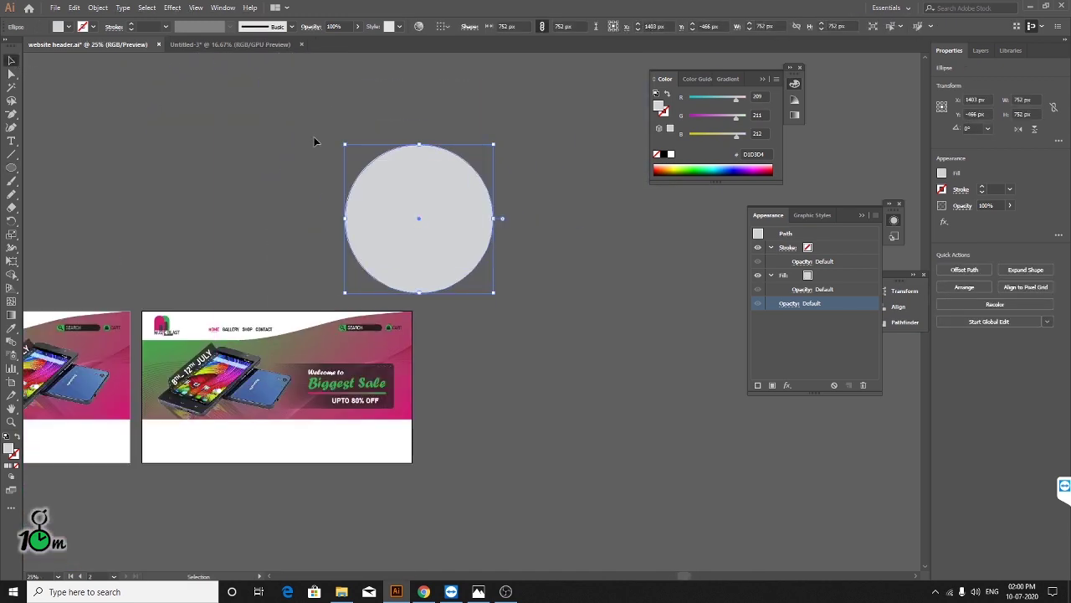
pyautogui.scroll(2, 452, 187)
pyautogui.scroll(1, 459, 193)
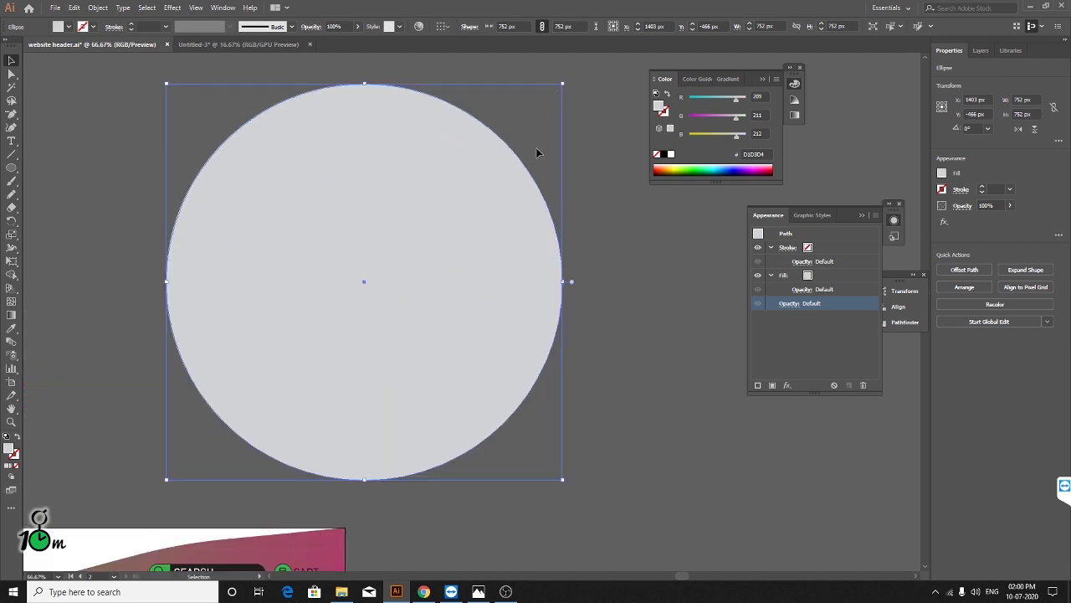
pyautogui.moveTo(537, 153)
pyautogui.mouseDown()
pyautogui.moveTo(490, 195)
pyautogui.moveTo(549, 160)
pyautogui.mouseUp()
# - Delete the circle's left anchor and close it with a straight vertical edge from bottom to top
pyautogui.click(11, 73)
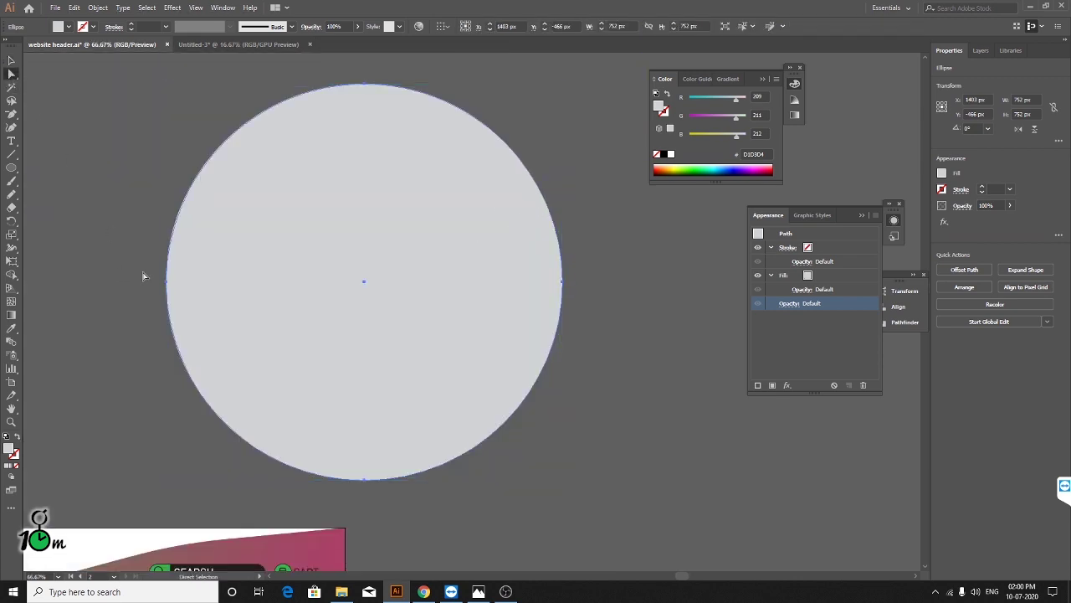
pyautogui.click(10, 60)
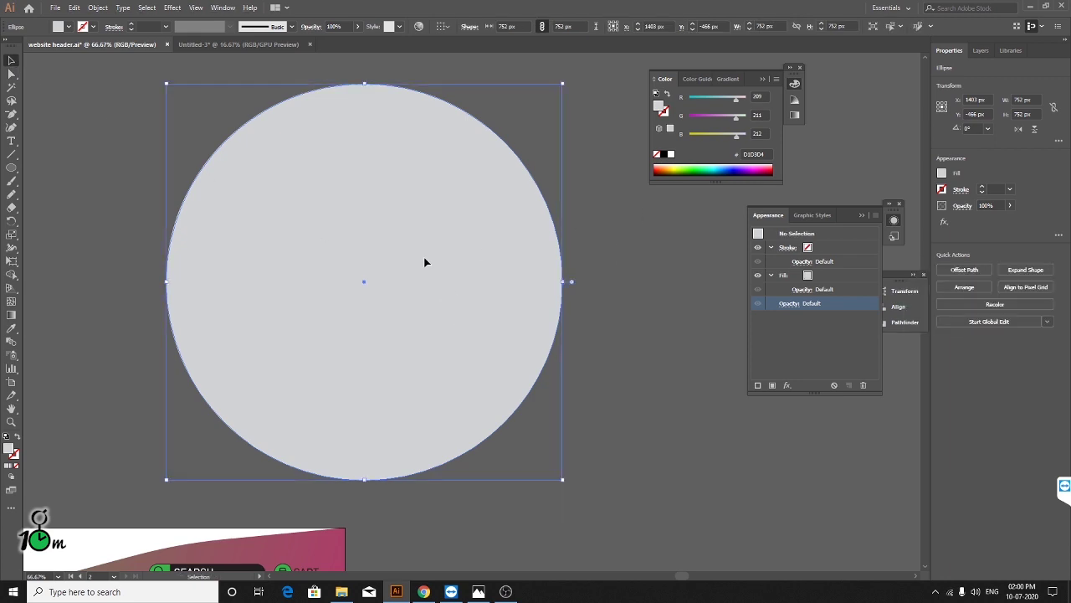
pyautogui.click(11, 73)
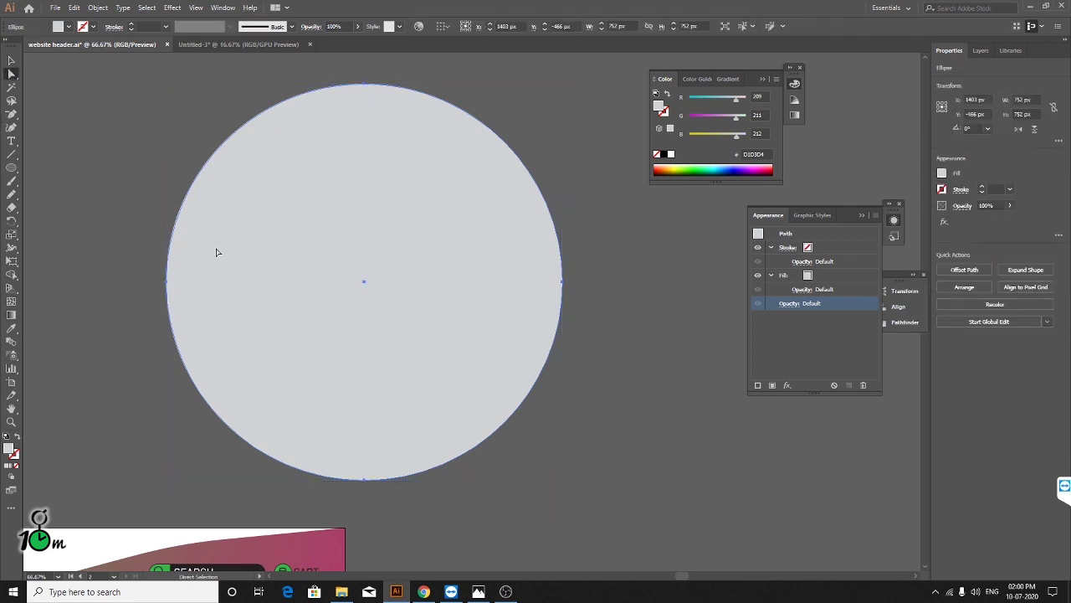
pyautogui.click(169, 284)
pyautogui.press('Delete')
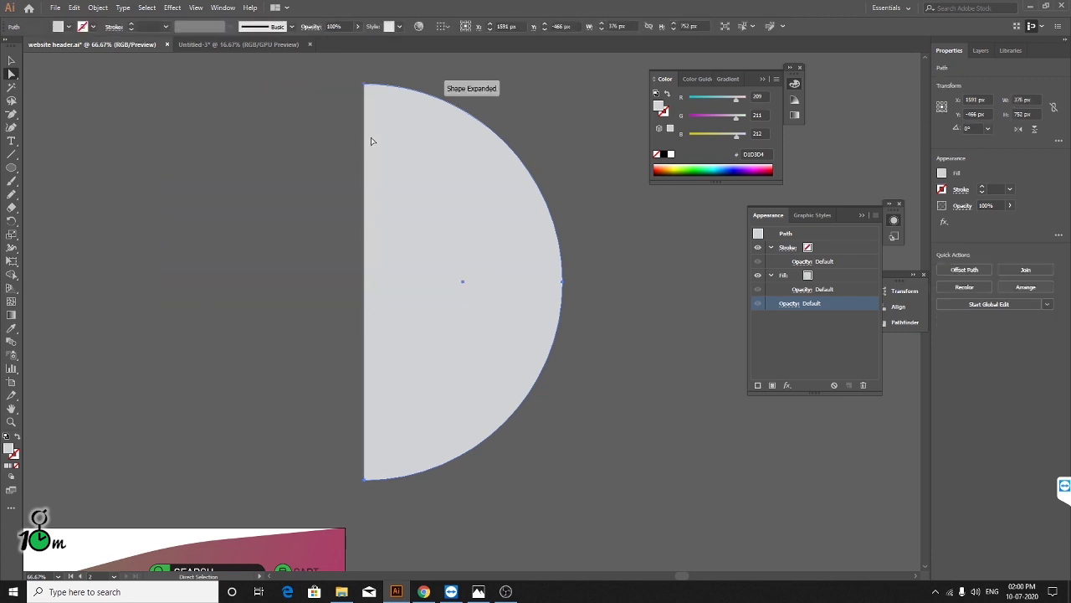
pyautogui.click(13, 114)
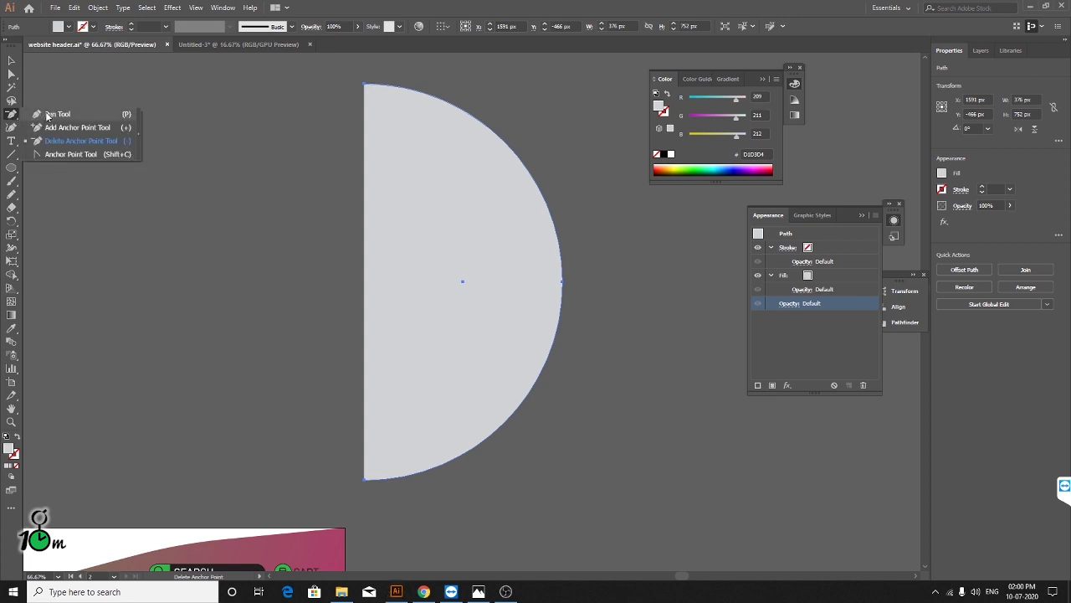
pyautogui.moveTo(13, 115); pyautogui.dragTo(51, 115)
pyautogui.click(364, 480)
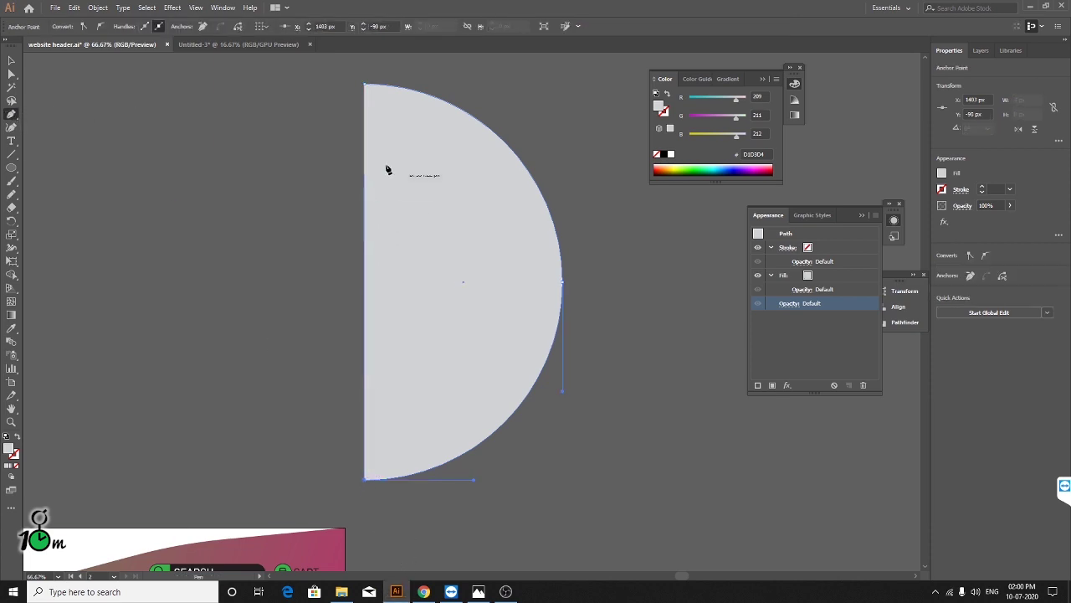
pyautogui.click(366, 85)
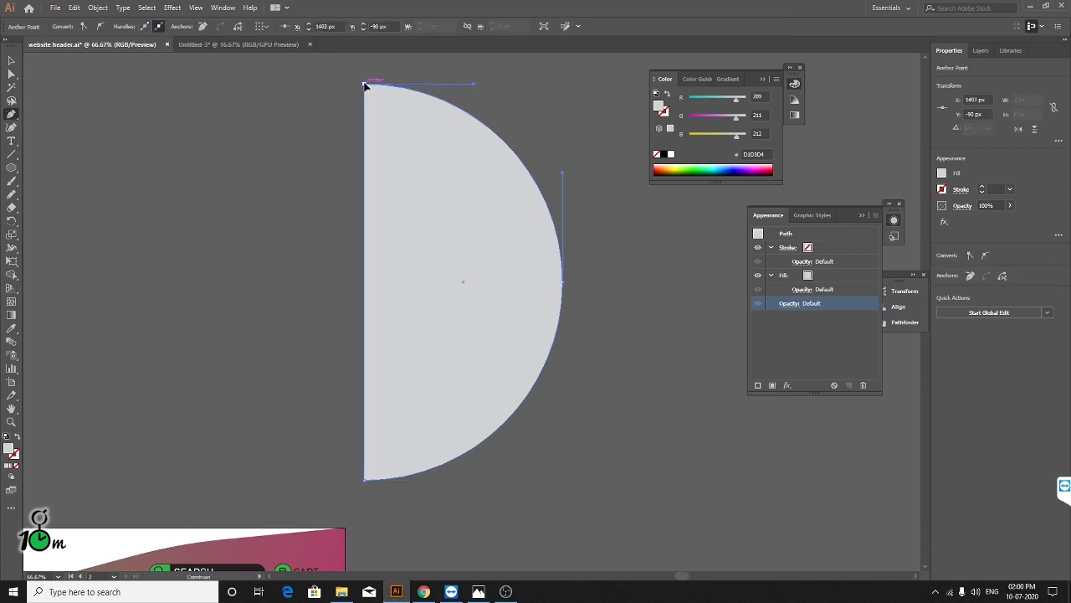
pyautogui.click(13, 61)
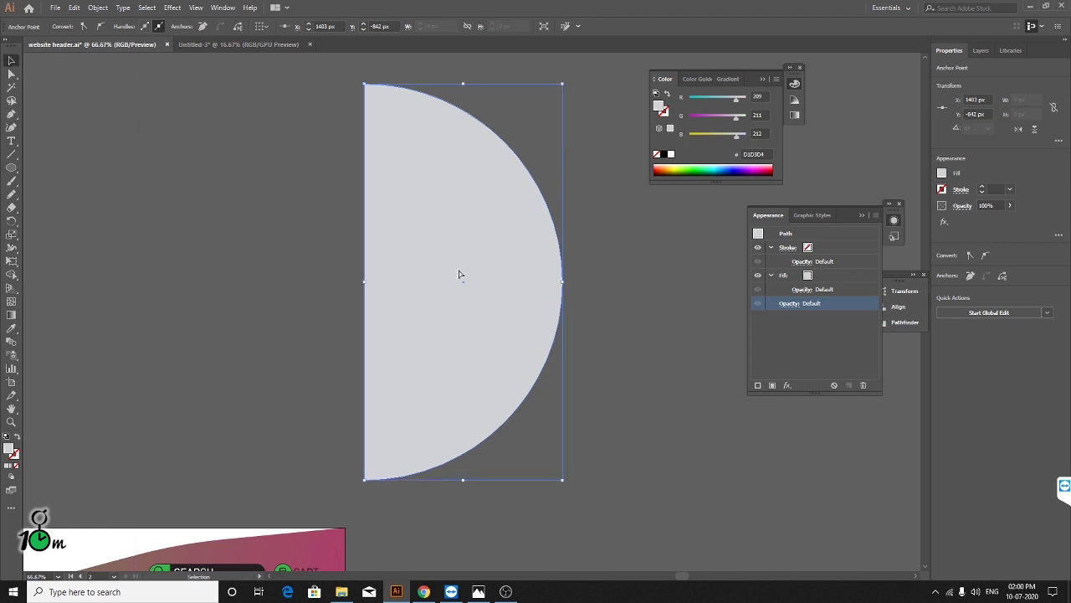
# - Remove the right anchor and close the left half with a straight edge between bottom and top
pyautogui.press('a')
pyautogui.click(564, 286)
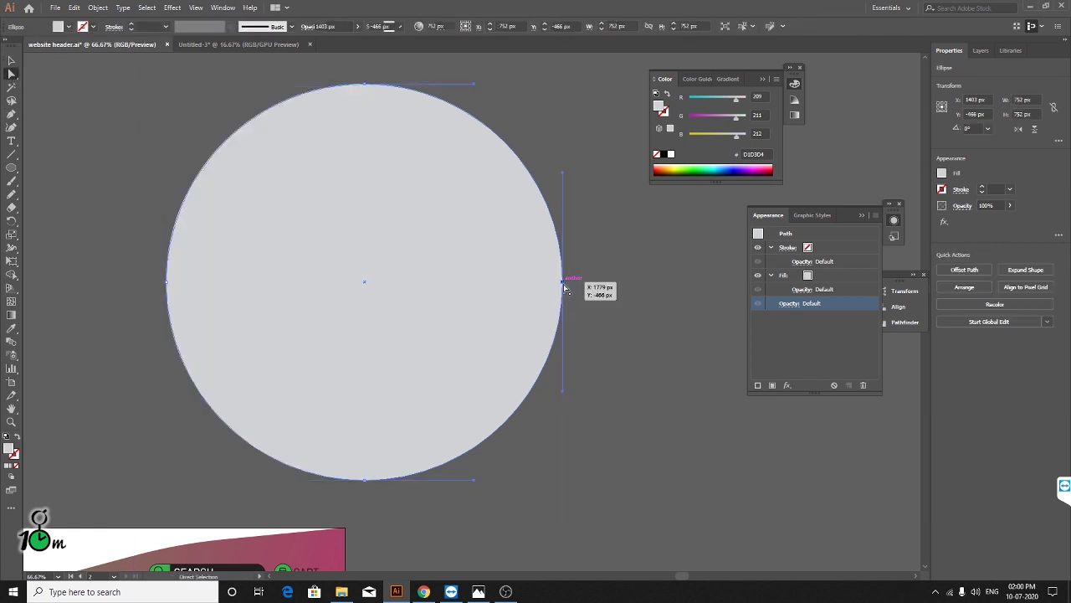
pyautogui.click(564, 285)
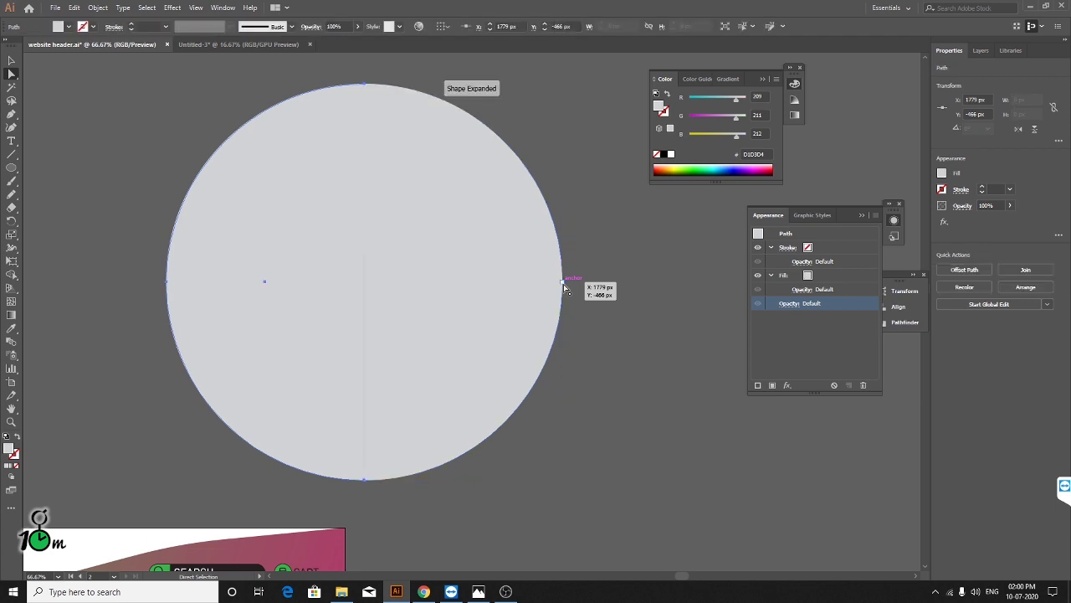
pyautogui.press('p')
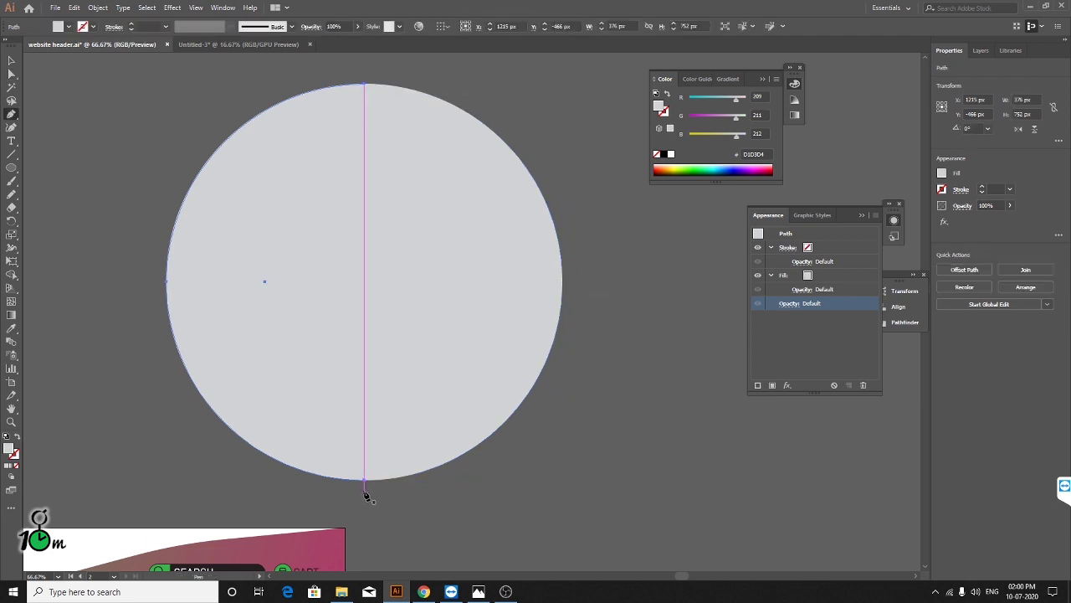
pyautogui.click(364, 479)
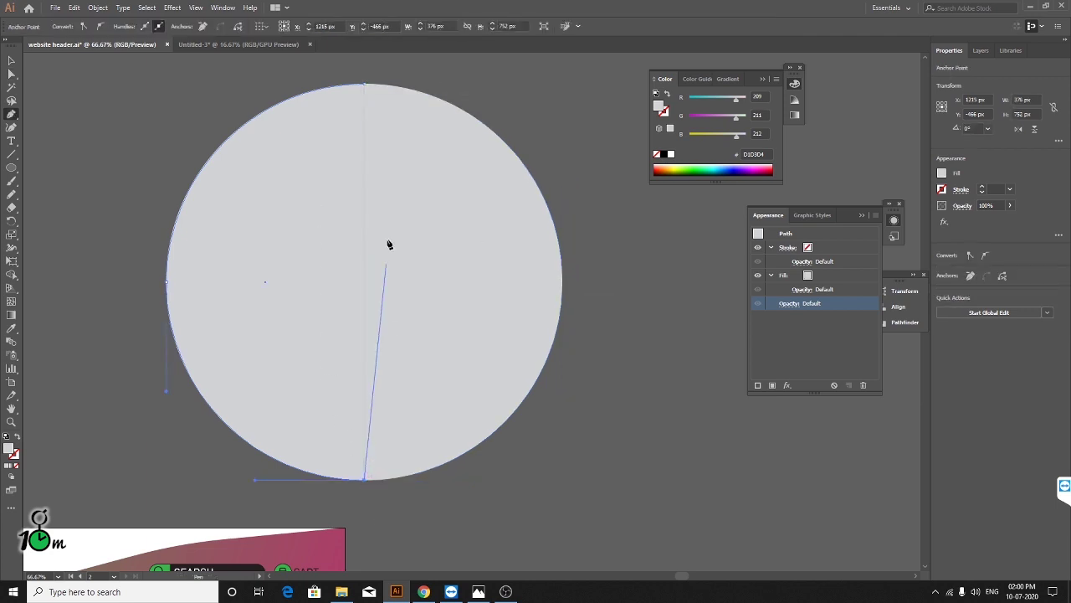
pyautogui.click(364, 84)
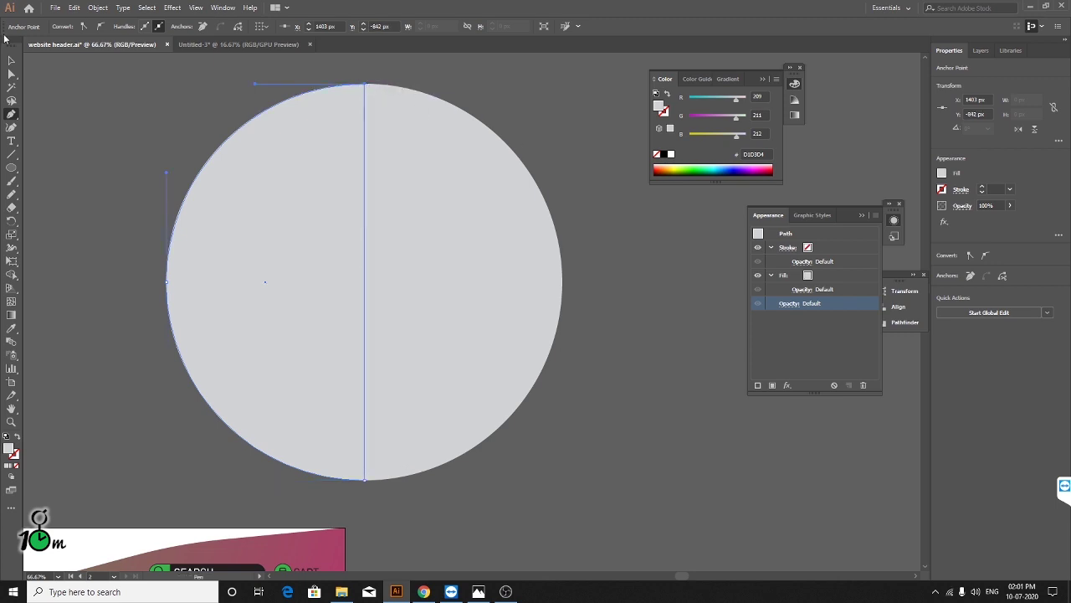
pyautogui.click(12, 60)
pyautogui.scroll(-1, 172, 139)
pyautogui.scroll(1, 171, 143)
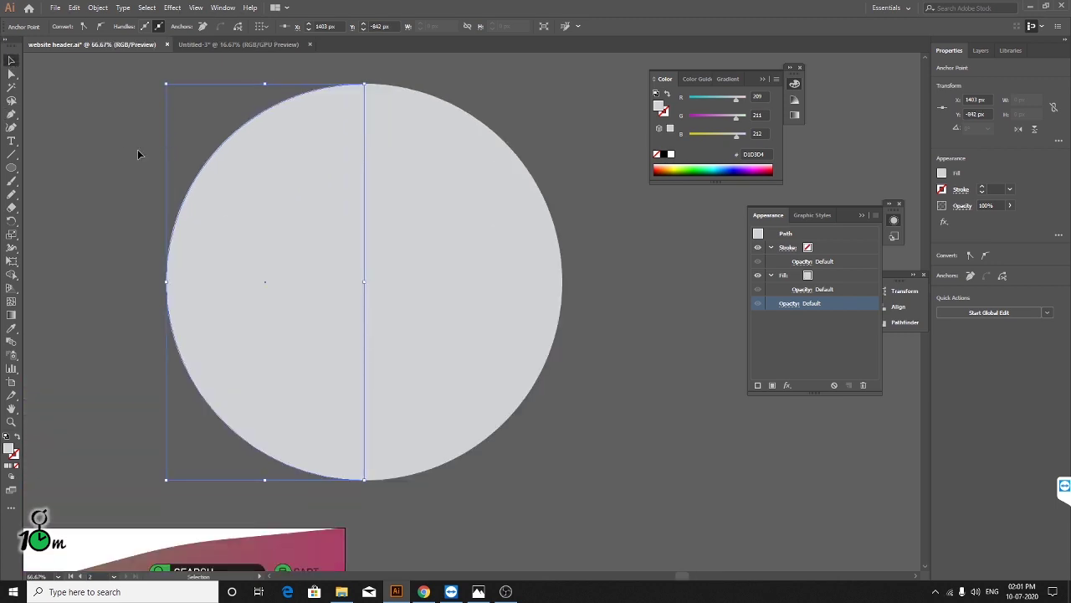
# - Add a MESH TEXT label left of the circle and enlarge it to about 108 pt
pyautogui.click(11, 141)
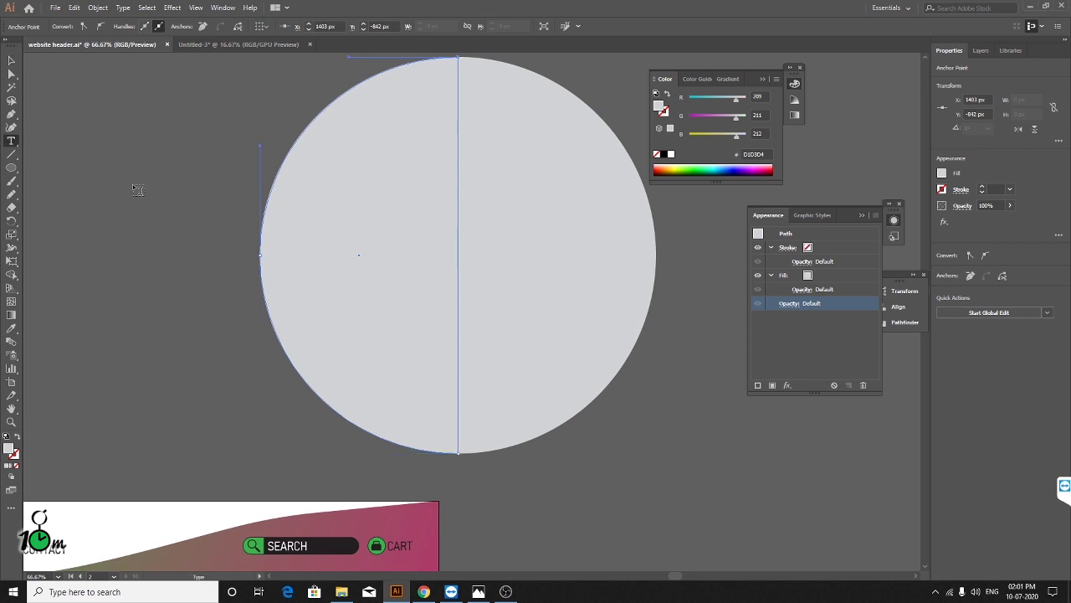
pyautogui.click(125, 182)
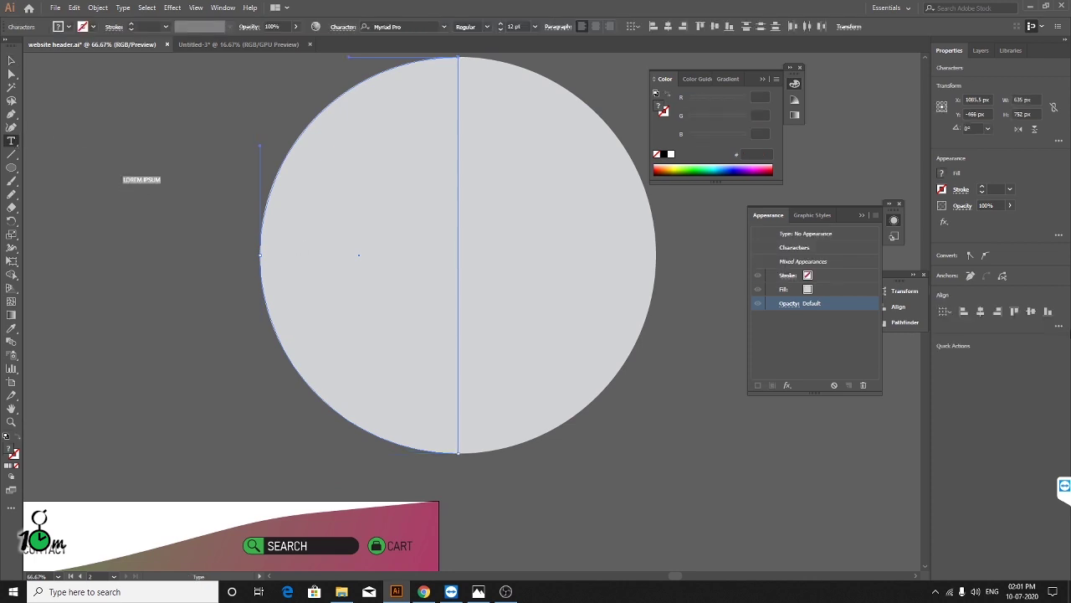
pyautogui.write('MESH TEXT')
pyautogui.hotkey('ctrl', 'shift', 'a')
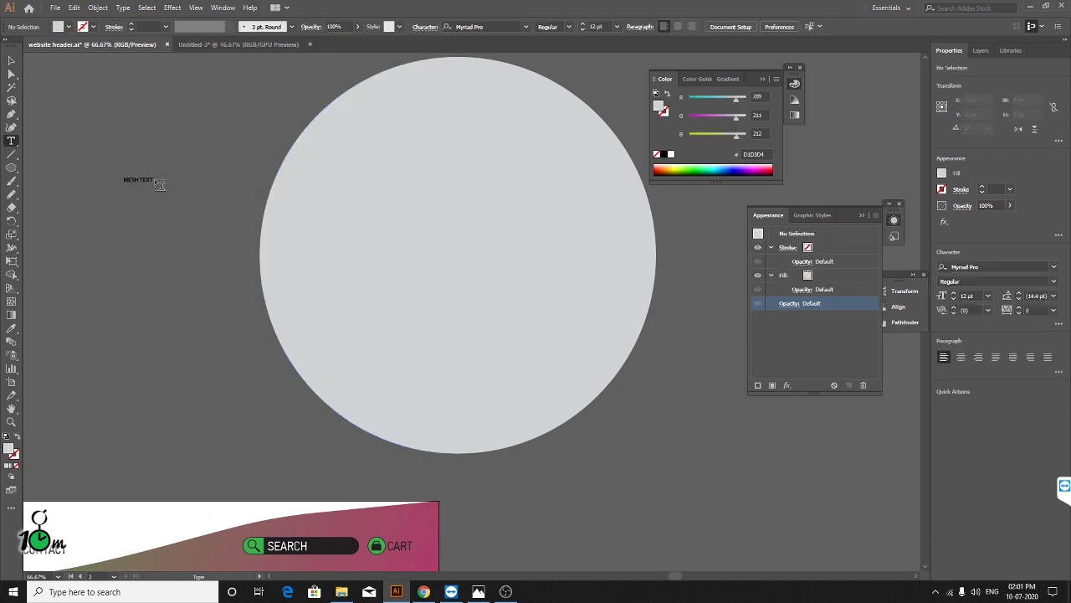
pyautogui.scroll(3, 153, 200)
pyautogui.scroll(-1, 72, 104)
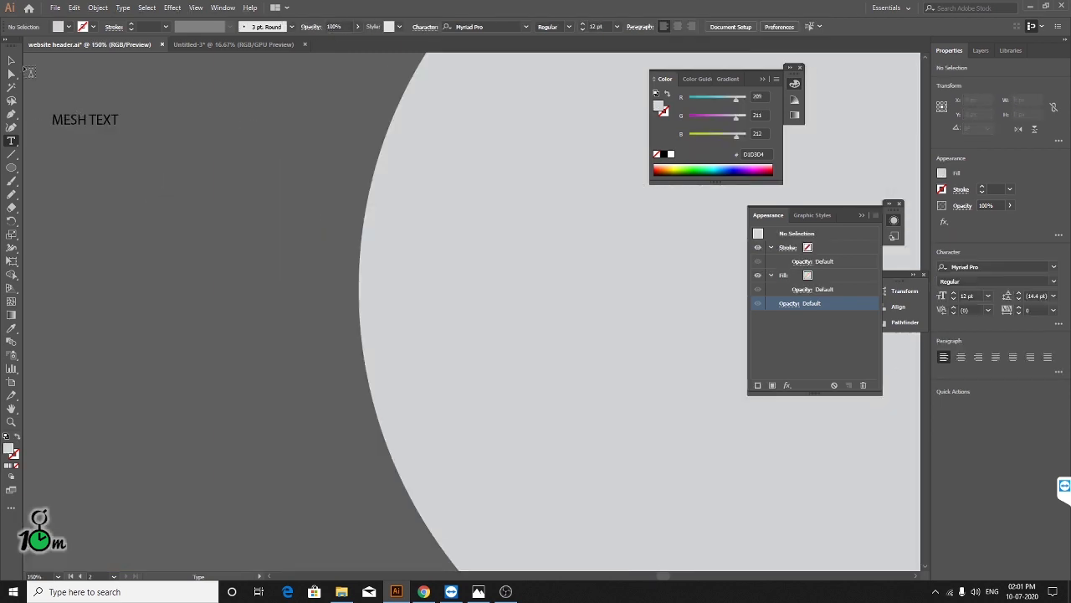
pyautogui.press('v')
pyautogui.click(84, 120)
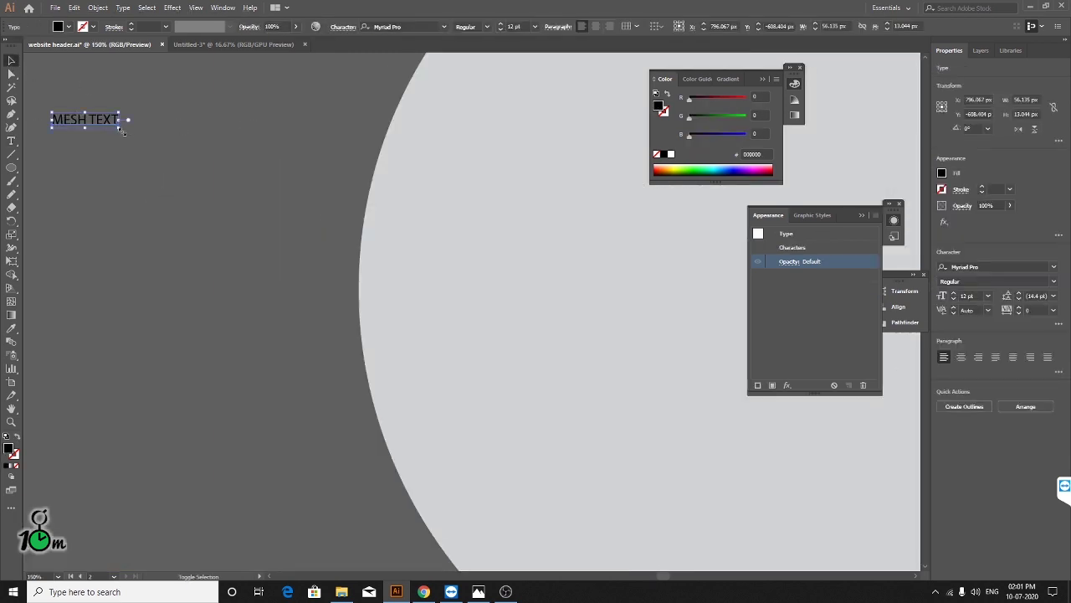
pyautogui.moveTo(121, 128); pyautogui.dragTo(646, 525)
pyautogui.scroll(-2, 282, 279)
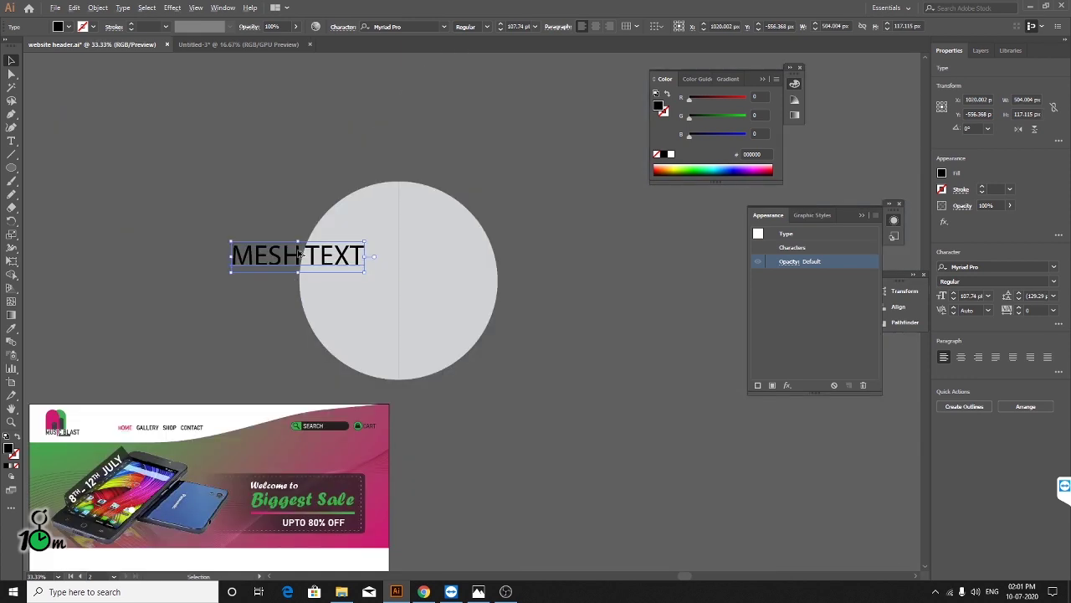
pyautogui.scroll(1, 308, 262)
# - Break the text into four lines (MESH, TEXT, WITHIN, SHAPE) and move it over the circle's left half
pyautogui.doubleClick(316, 262)
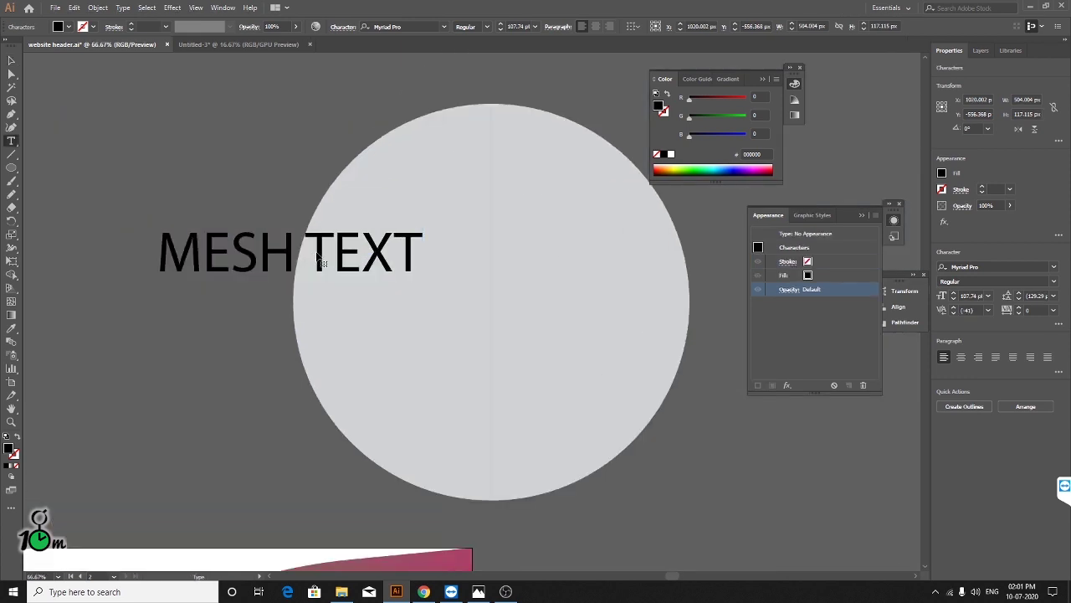
pyautogui.press('BackSpace')
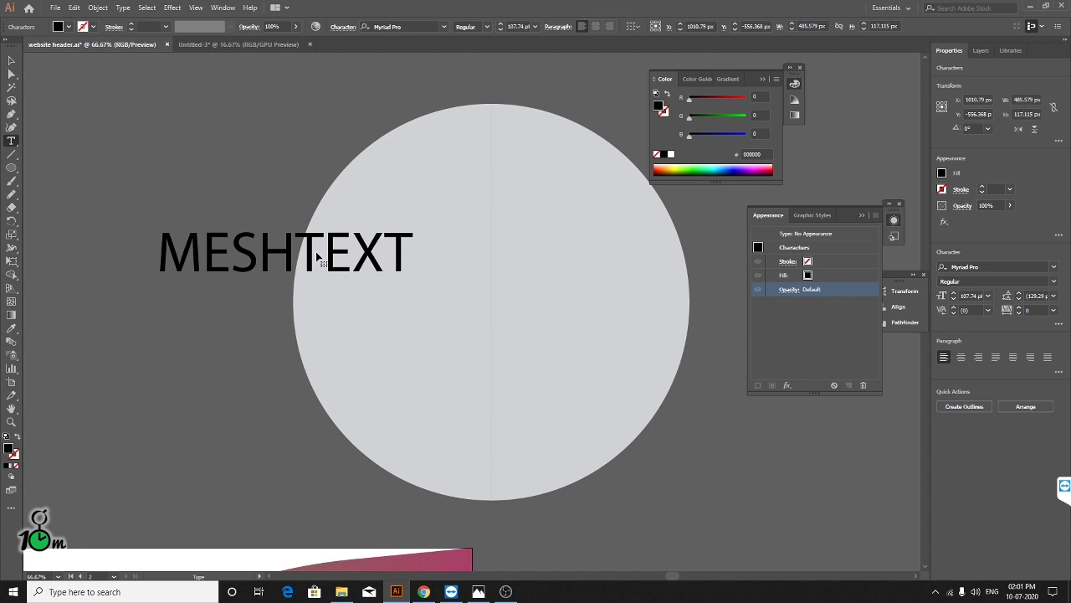
pyautogui.press('Return')
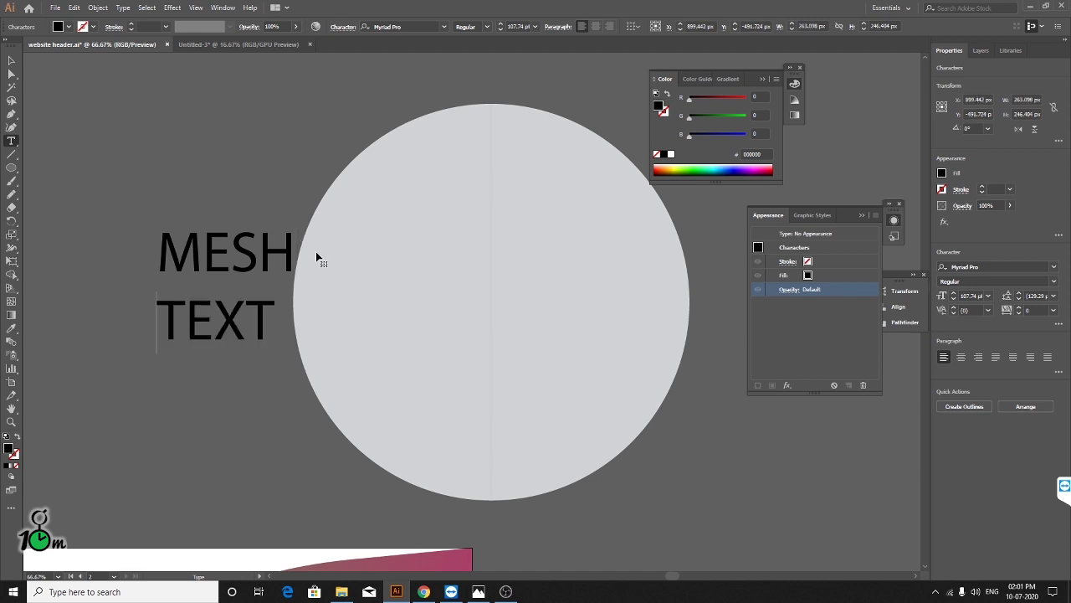
pyautogui.press('Right')
pyautogui.press('Right')
pyautogui.press('Right')
pyautogui.press('Return')
pyautogui.write('WITHIN')
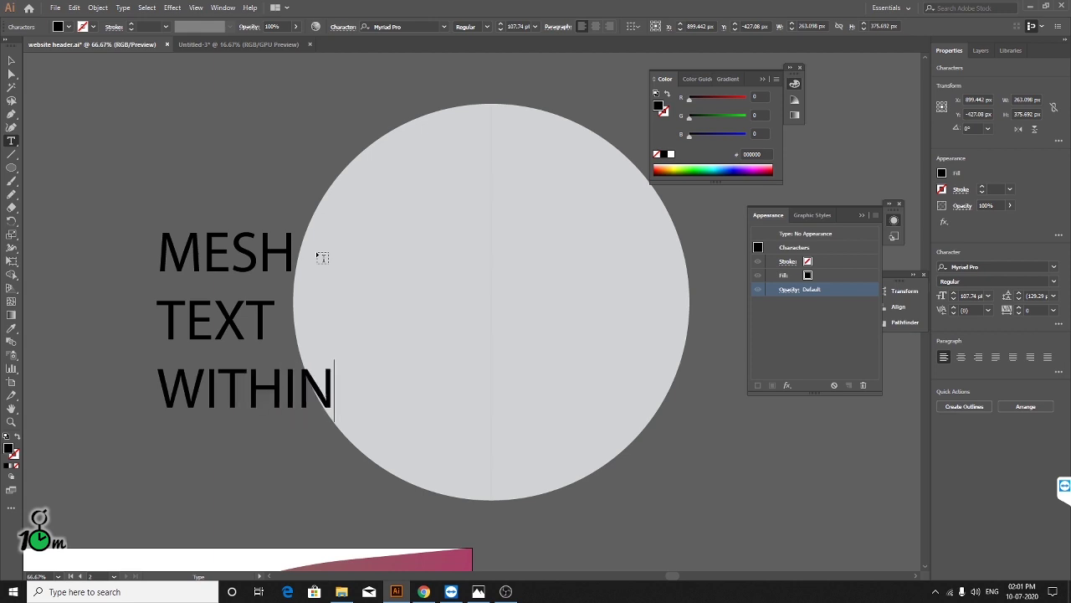
pyautogui.write(' SA')
pyautogui.press('BackSpace')
pyautogui.press('BackSpace')
pyautogui.press('BackSpace')
pyautogui.press('Return')
pyautogui.write('SHA')
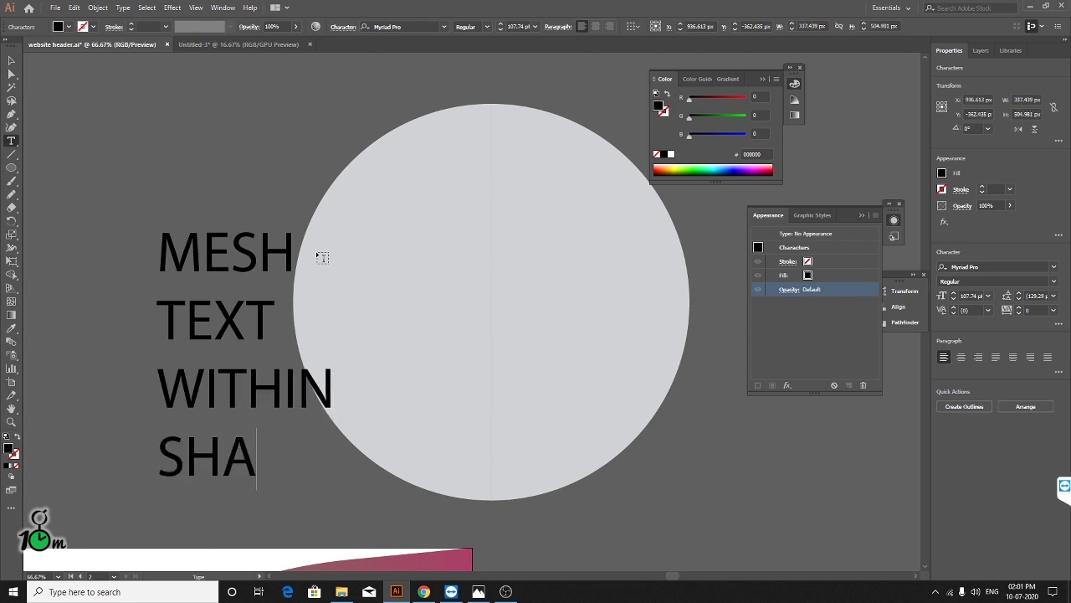
pyautogui.write('PE')
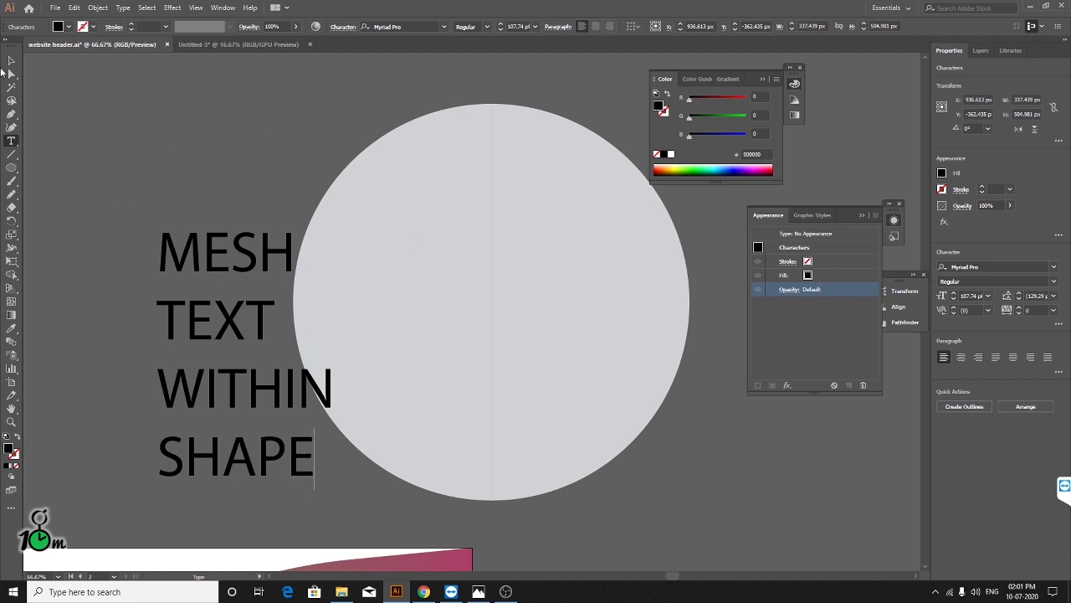
pyautogui.click(10, 60)
pyautogui.moveTo(230, 391)
pyautogui.mouseDown()
pyautogui.moveTo(425, 333)
pyautogui.moveTo(387, 339)
pyautogui.mouseUp()
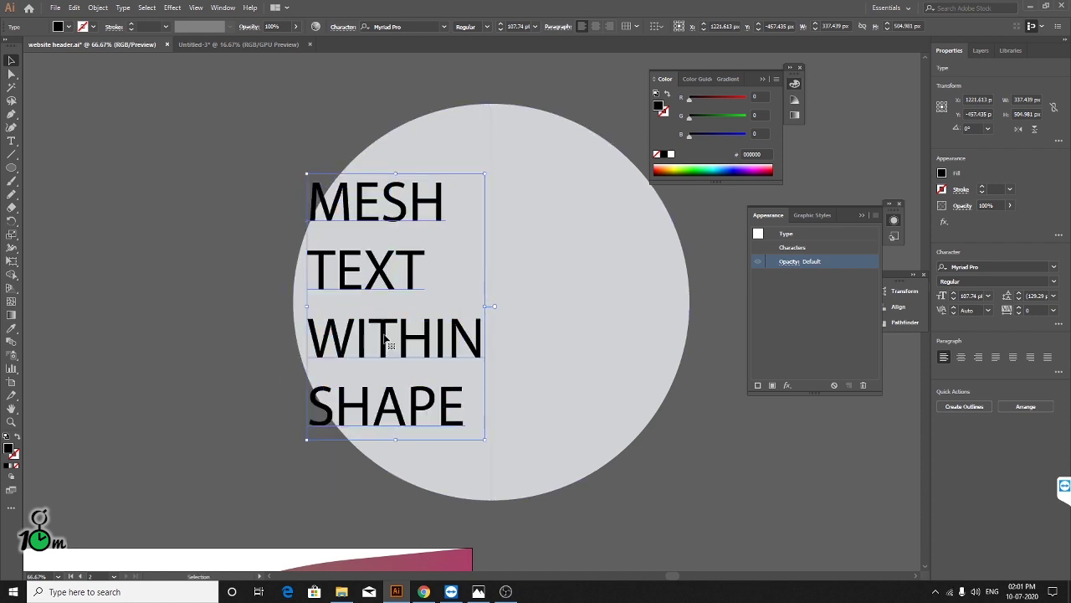
# - Bring the left circle half in front of the text and apply Envelope Distort > Make with Top Object
pyautogui.keyDown('shift'); pyautogui.click(472, 165); pyautogui.keyUp('shift')
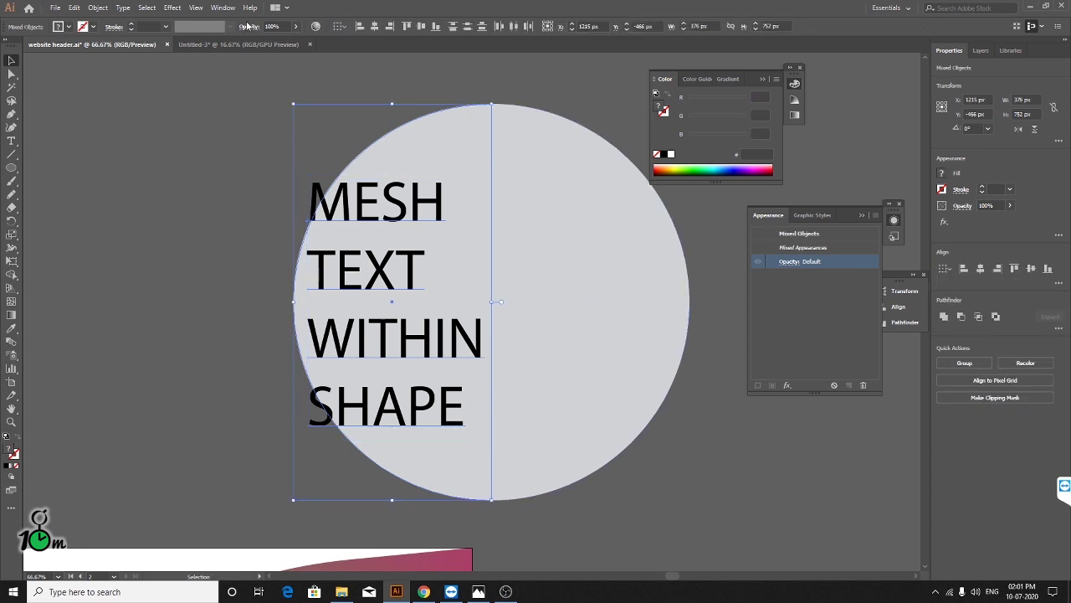
pyautogui.keyDown('ctrl'); pyautogui.click(466, 153); pyautogui.keyUp('ctrl')
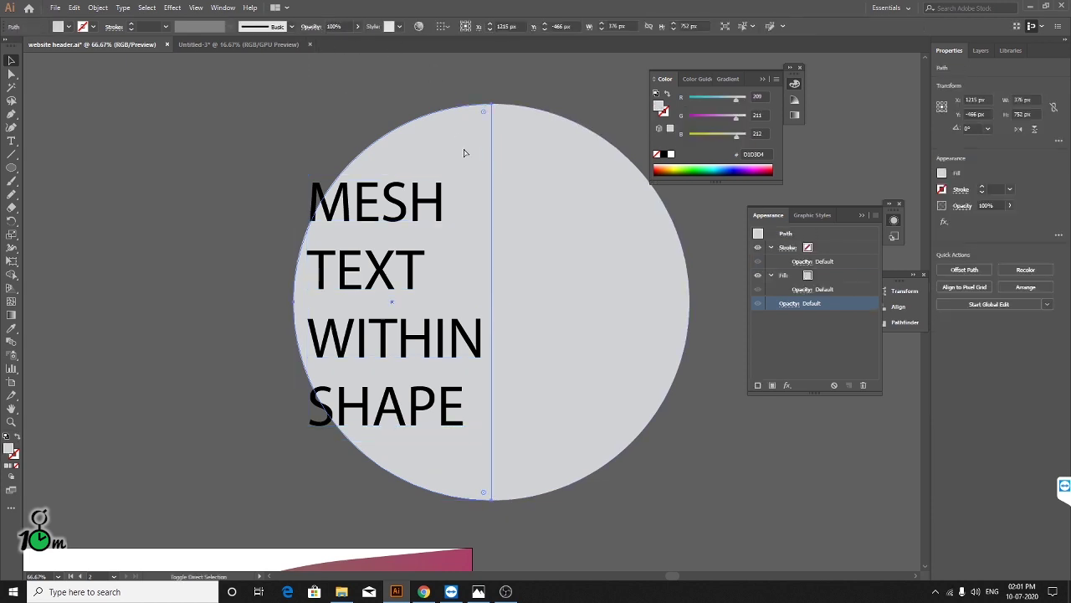
pyautogui.hotkey('ctrl', 'shift', ']')
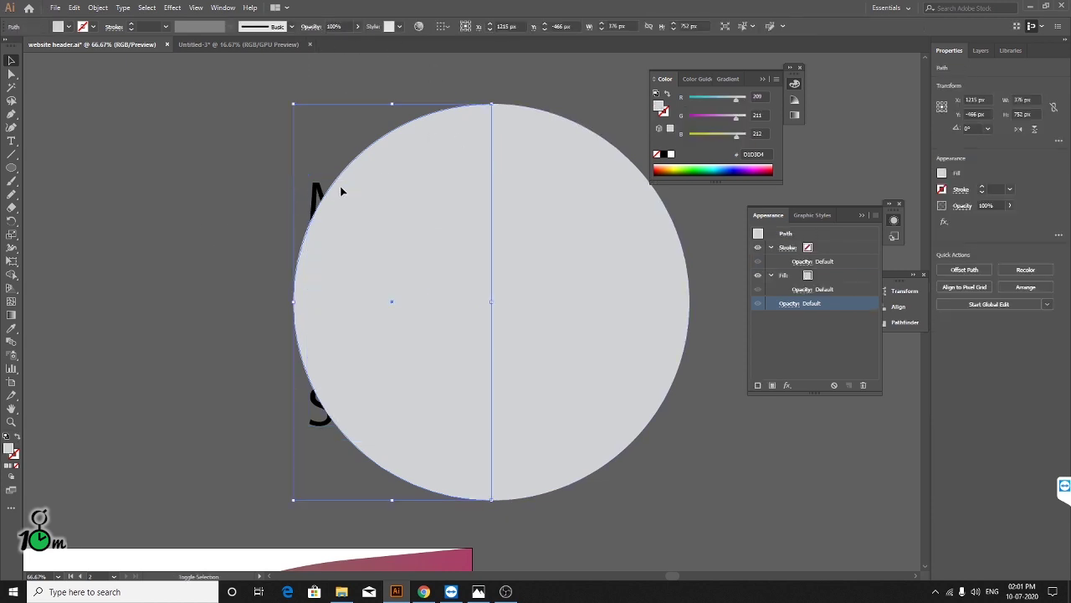
pyautogui.keyDown('shift'); pyautogui.click(320, 195); pyautogui.keyUp('shift')
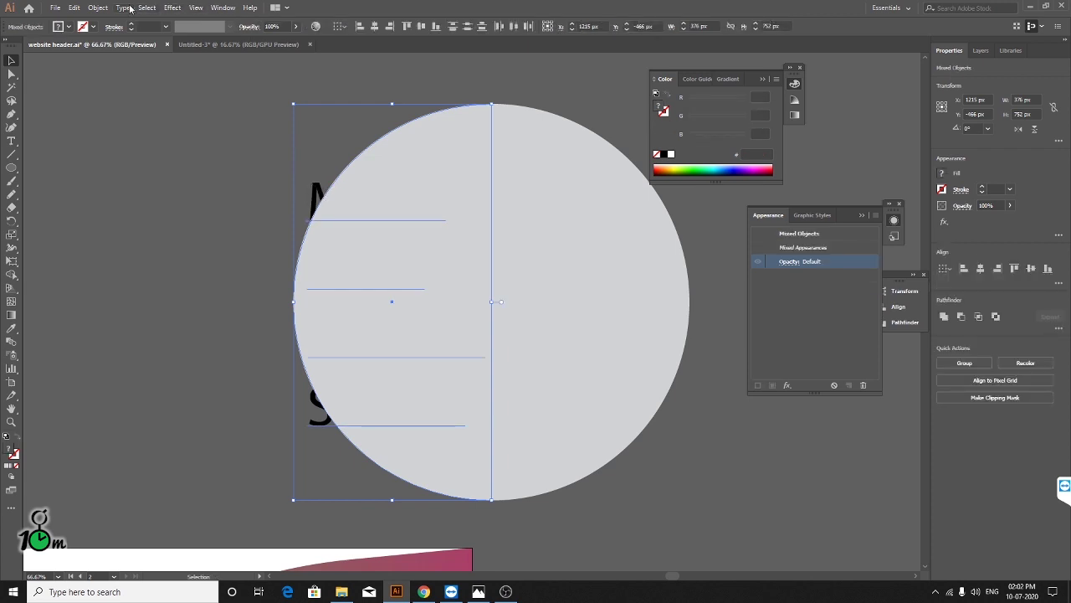
pyautogui.click(104, 8)
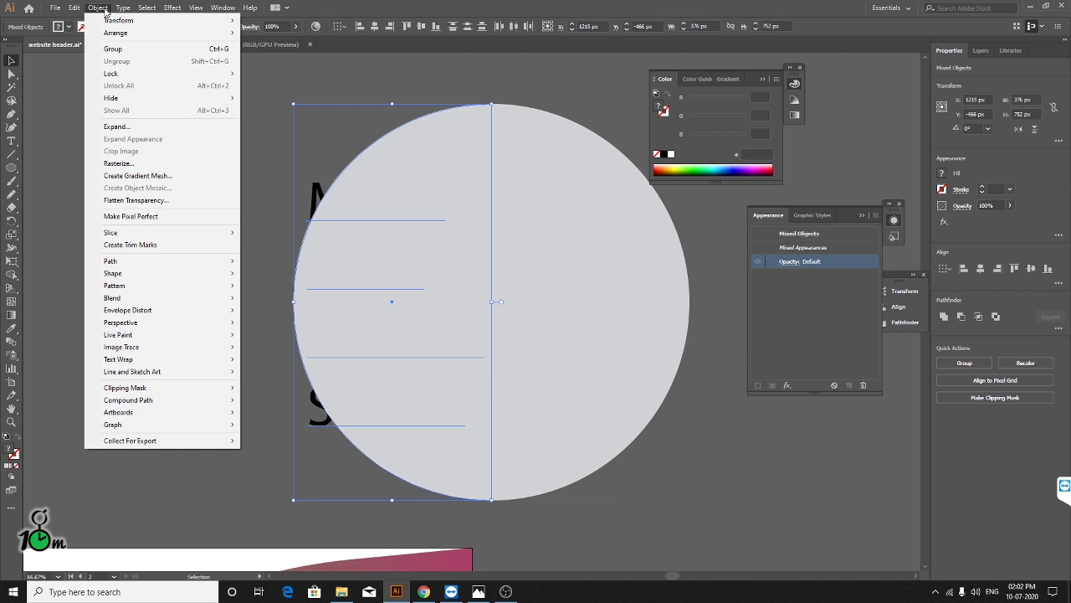
pyautogui.moveTo(128, 310)
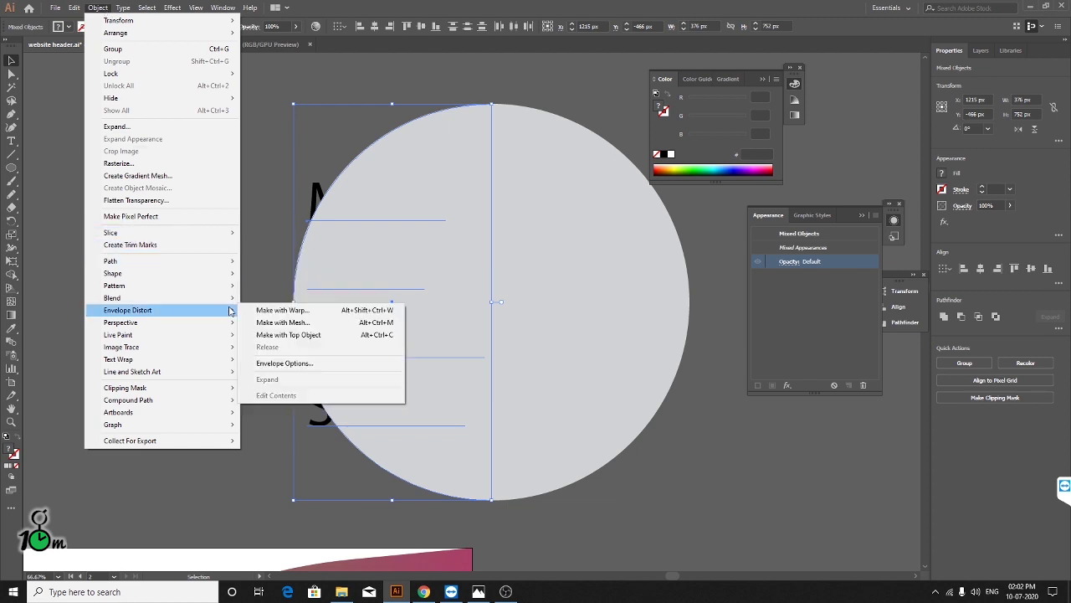
pyautogui.click(289, 336)
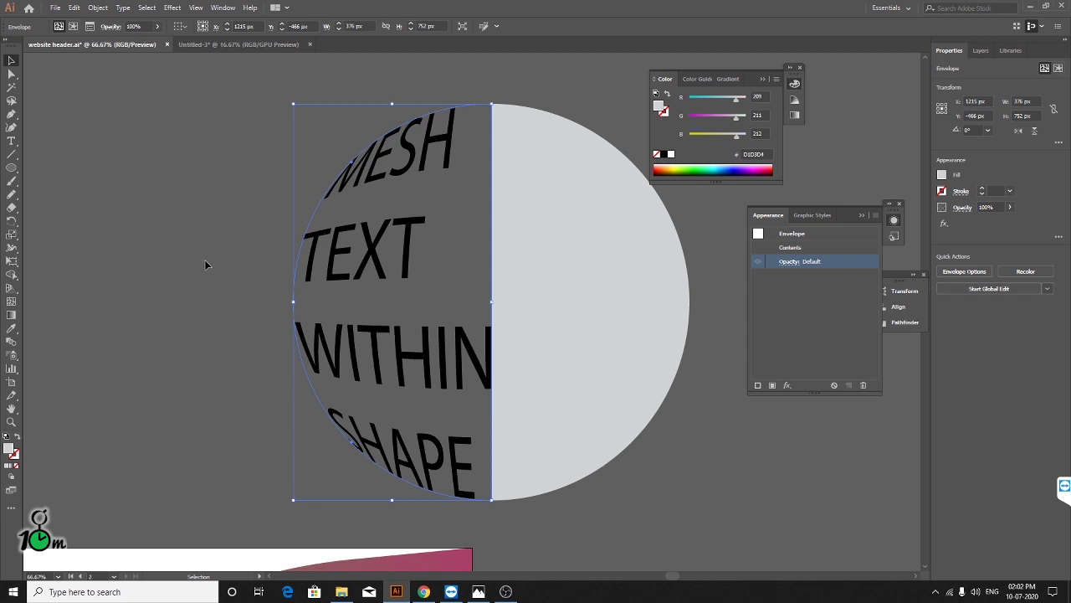
# - Undo the envelope, then delete the text and both grey circle halves
pyautogui.click(13, 61)
pyautogui.click(140, 178)
pyautogui.scroll(-2, 537, 308)
pyautogui.scroll(2, 539, 300)
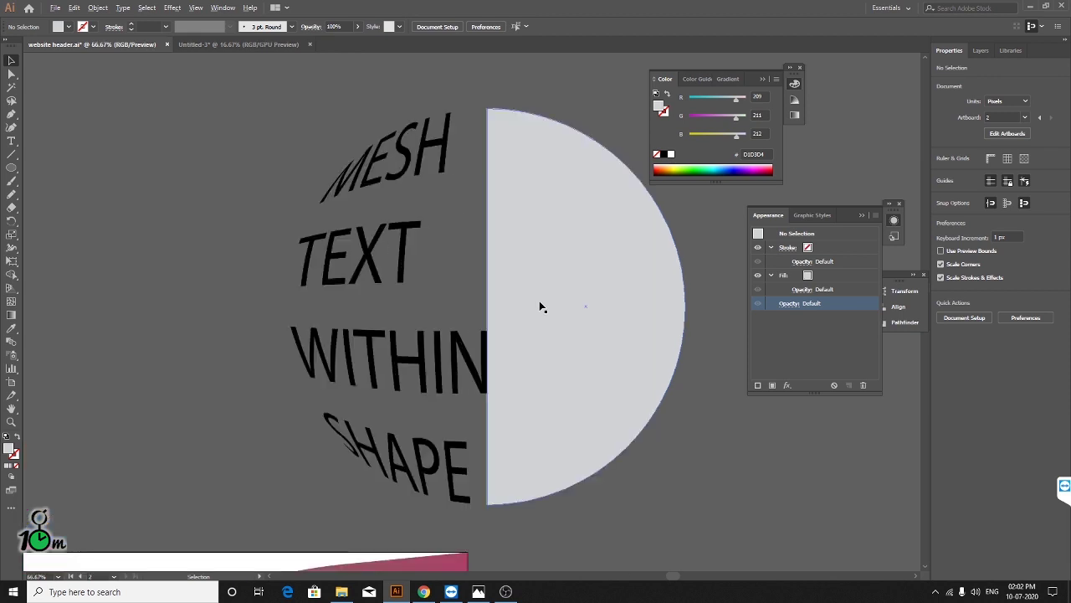
pyautogui.scroll(-1, 539, 300)
pyautogui.click(443, 342)
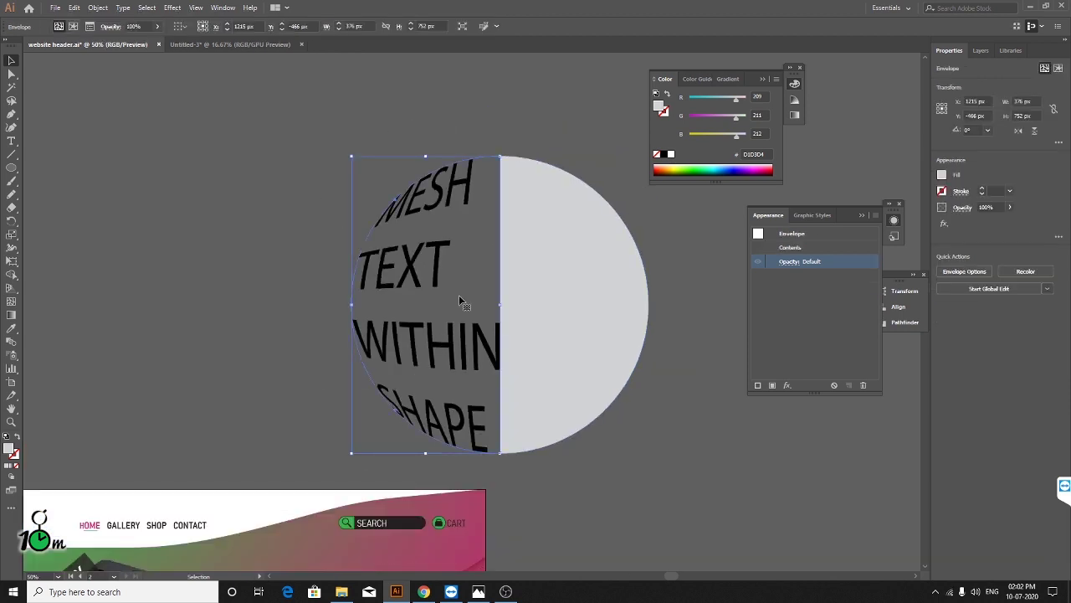
pyautogui.hotkey('ctrl', 'z')
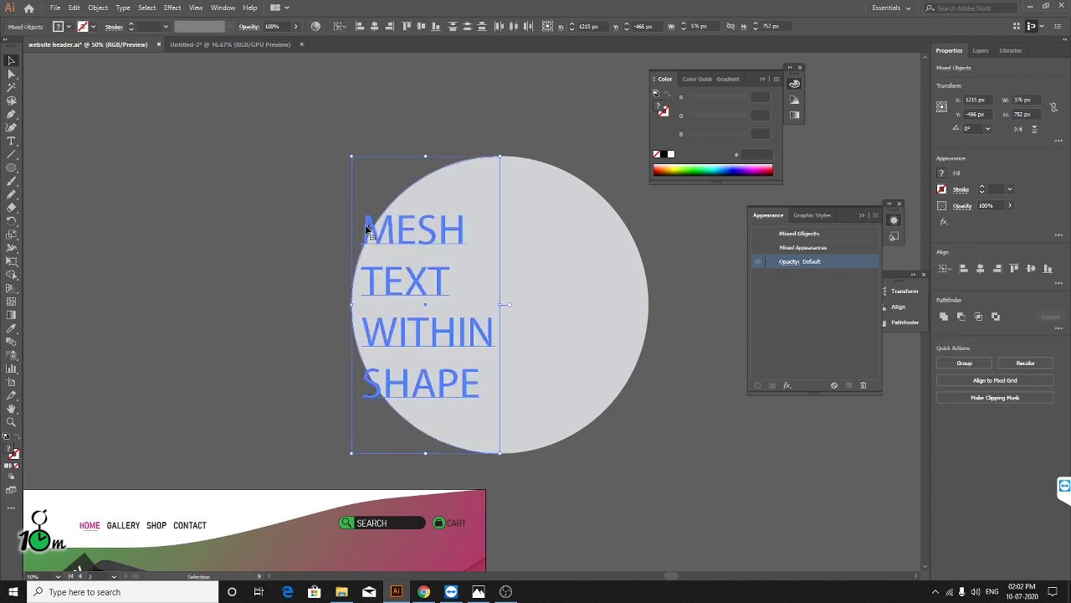
pyautogui.press('Delete')
pyautogui.keyDown('alt'); pyautogui.scroll(-1, 524, 234); pyautogui.keyUp('alt')
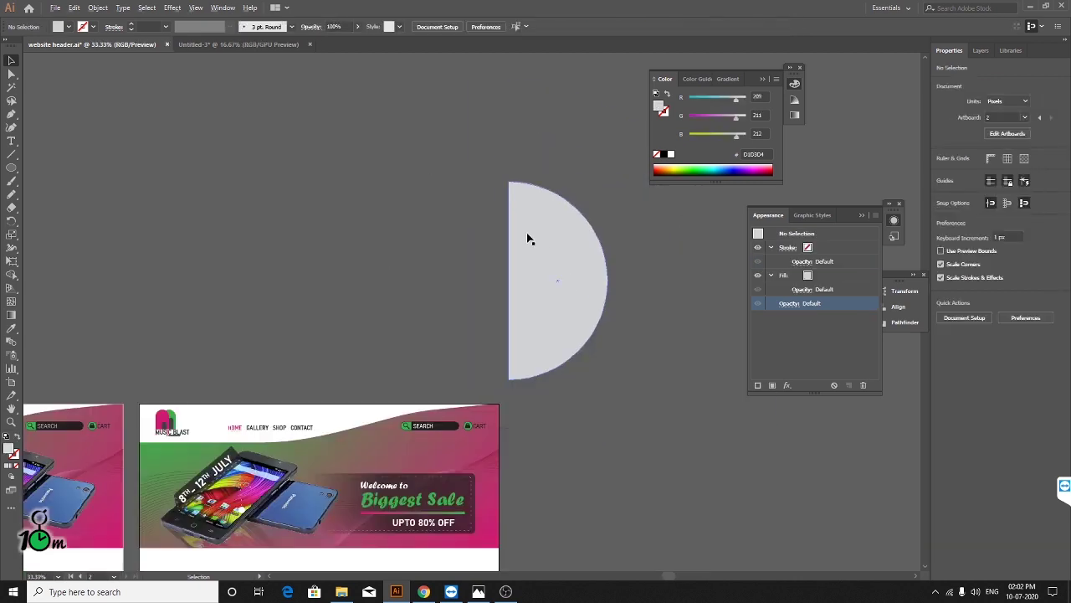
pyautogui.click(531, 238)
pyautogui.press('Delete')
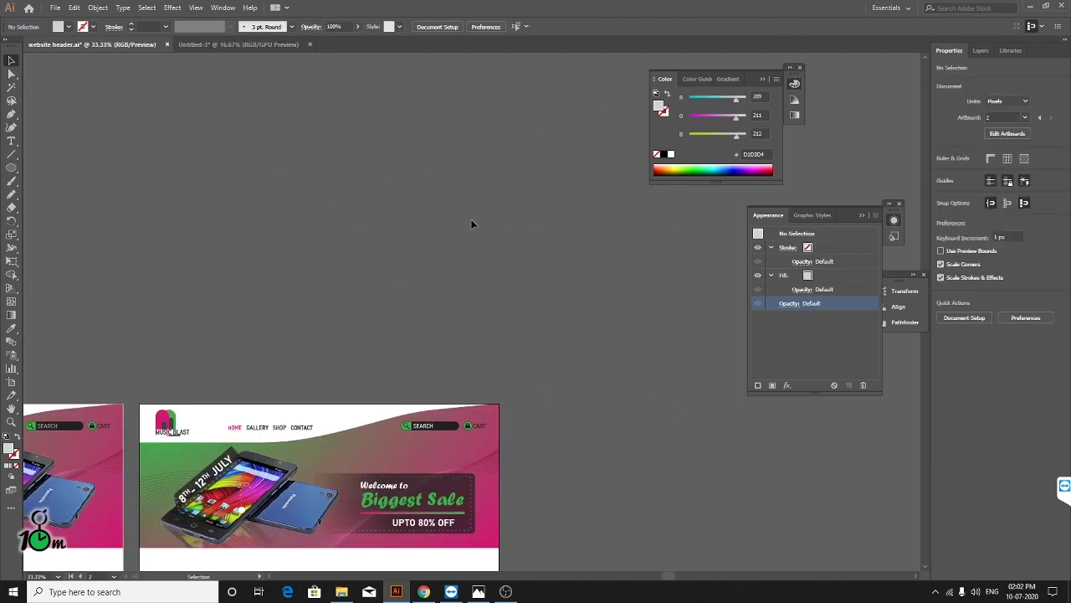
# - Draw a new light-grey circle above the header
pyautogui.keyDown('alt'); pyautogui.scroll(1, 299, 172); pyautogui.keyUp('alt')
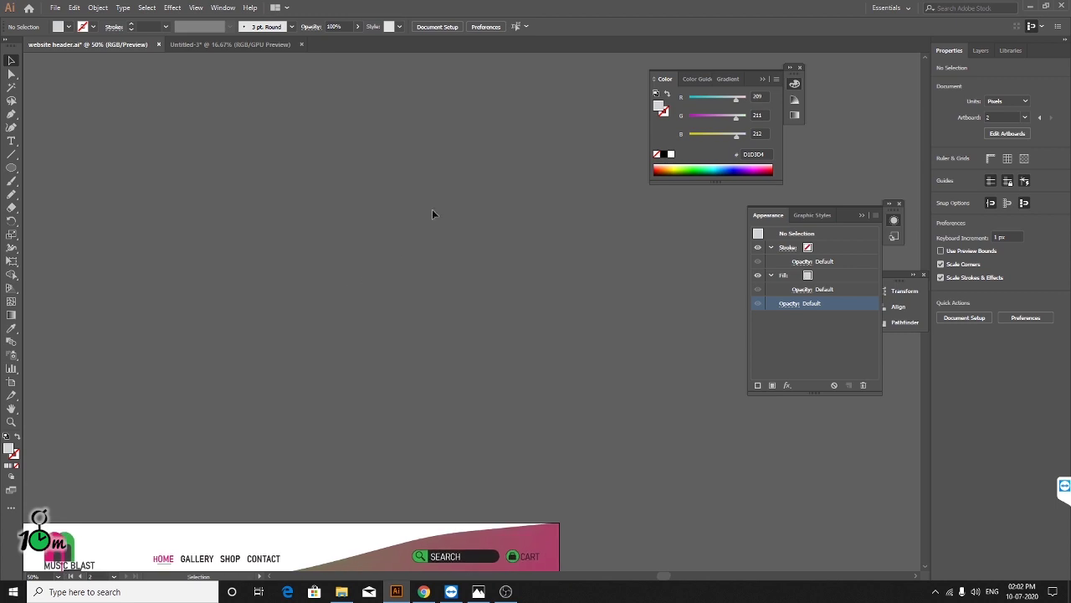
pyautogui.click(10, 141)
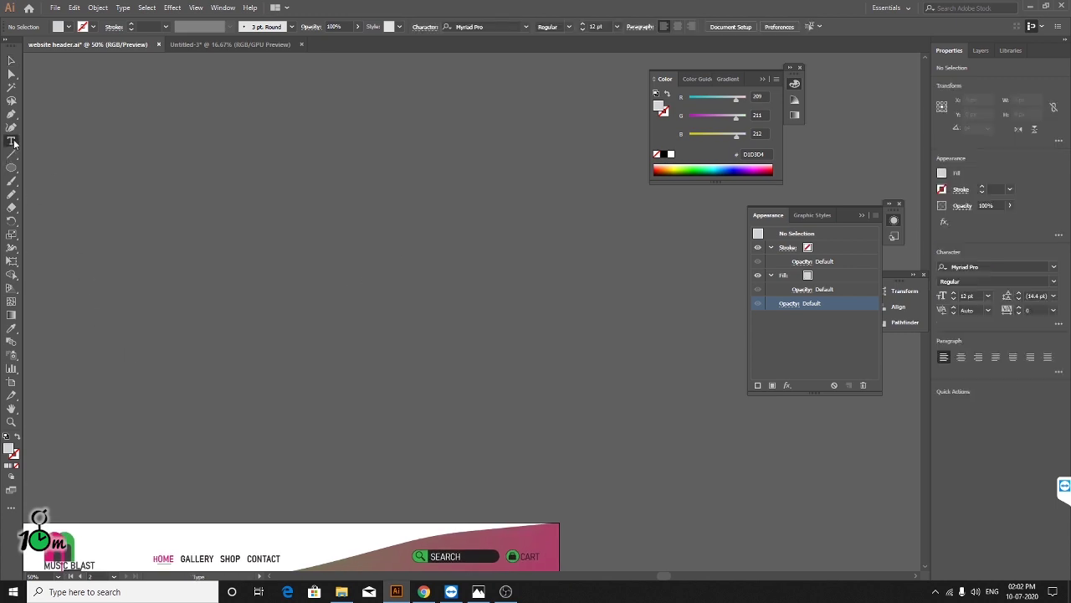
pyautogui.click(11, 60)
pyautogui.click(11, 168)
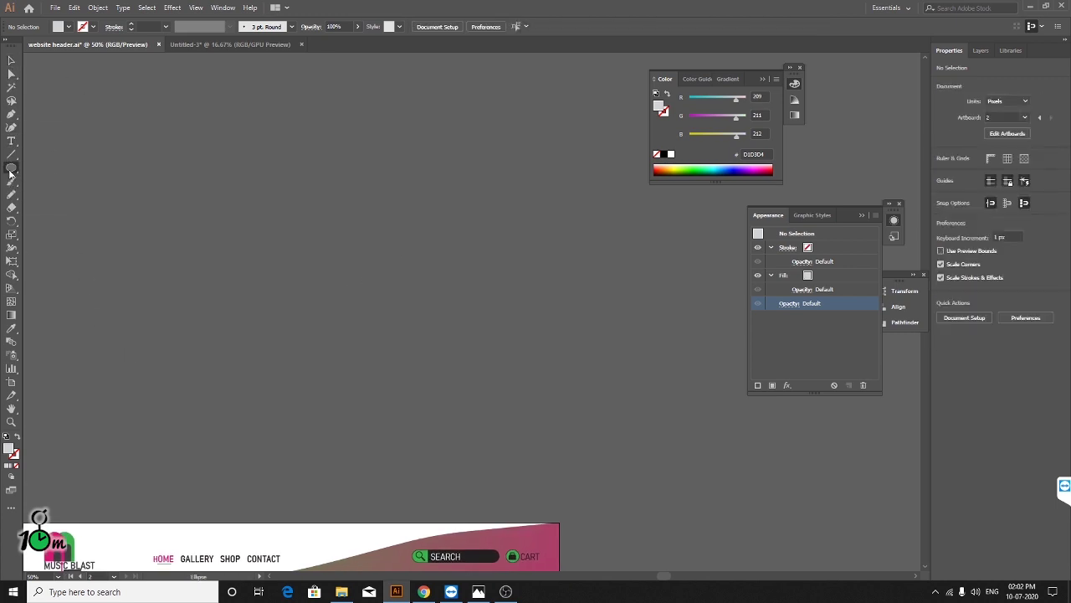
pyautogui.moveTo(287, 155); pyautogui.dragTo(458, 325)
pyautogui.click(11, 60)
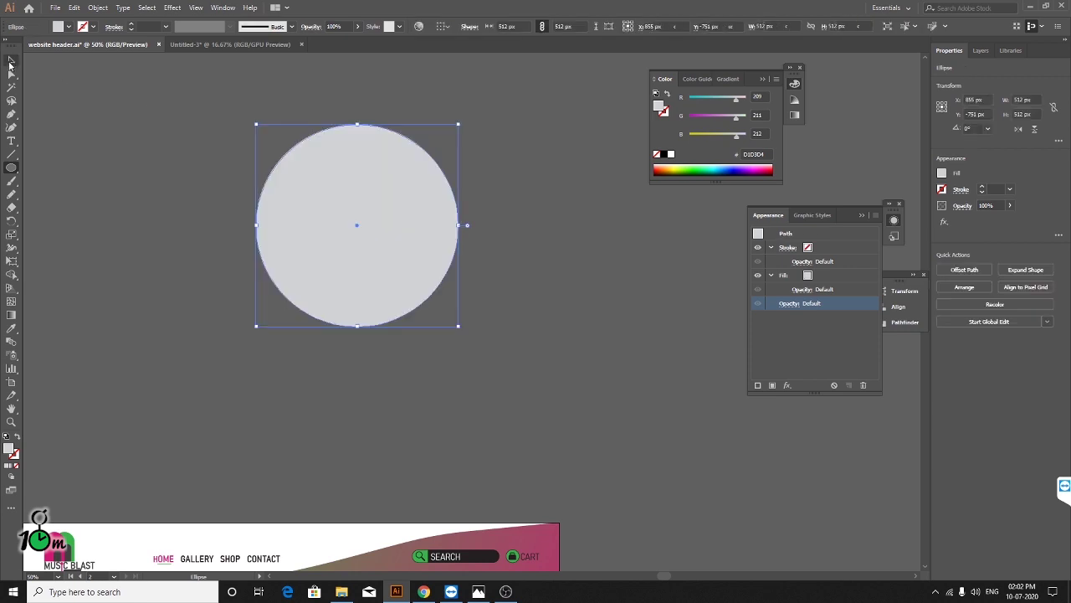
# - In the Effect Gallery, preview Cutout, Palette Knife, Rough Pastels and Ink Outlines on the circle
pyautogui.click(174, 8)
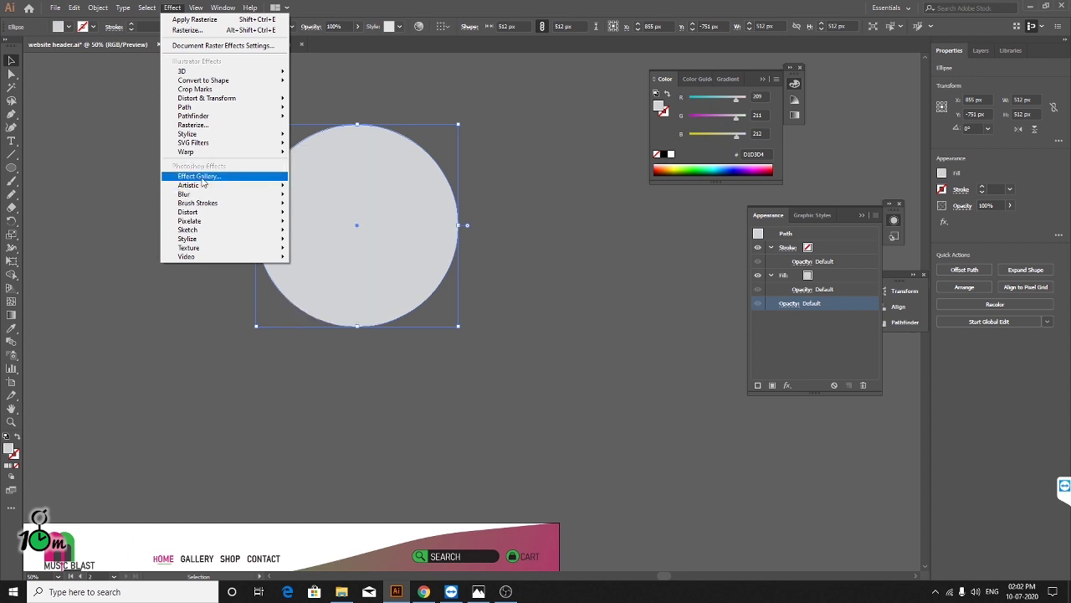
pyautogui.click(201, 177)
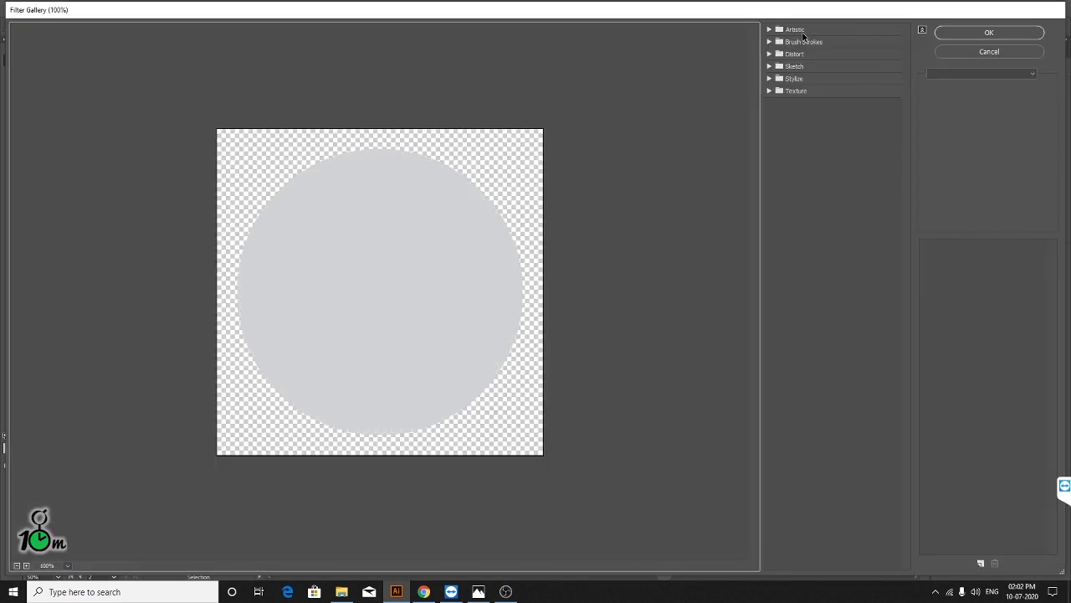
pyautogui.click(798, 30)
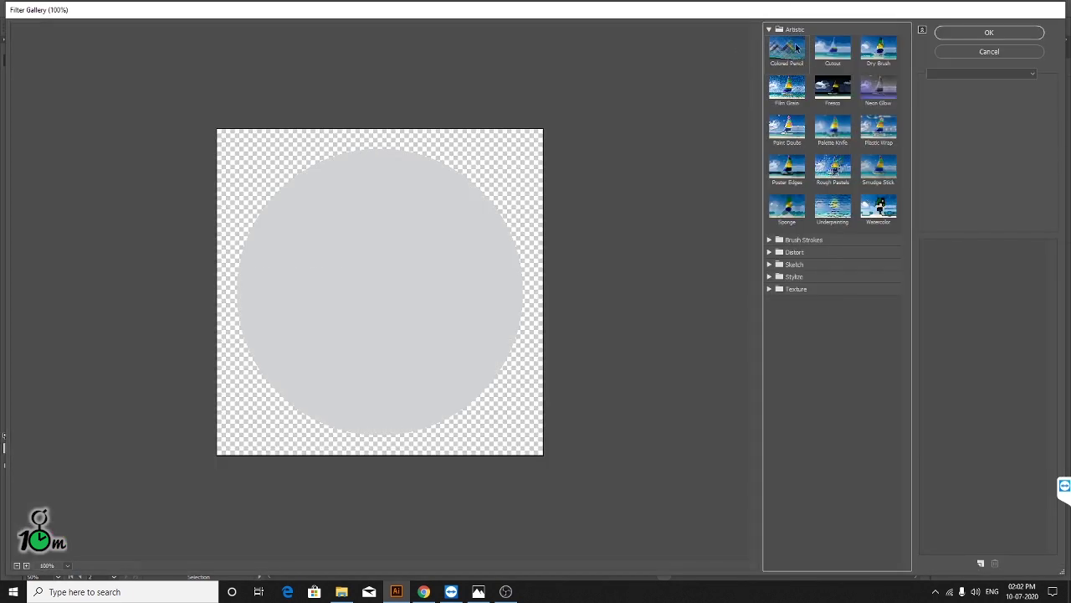
pyautogui.click(834, 54)
pyautogui.click(833, 125)
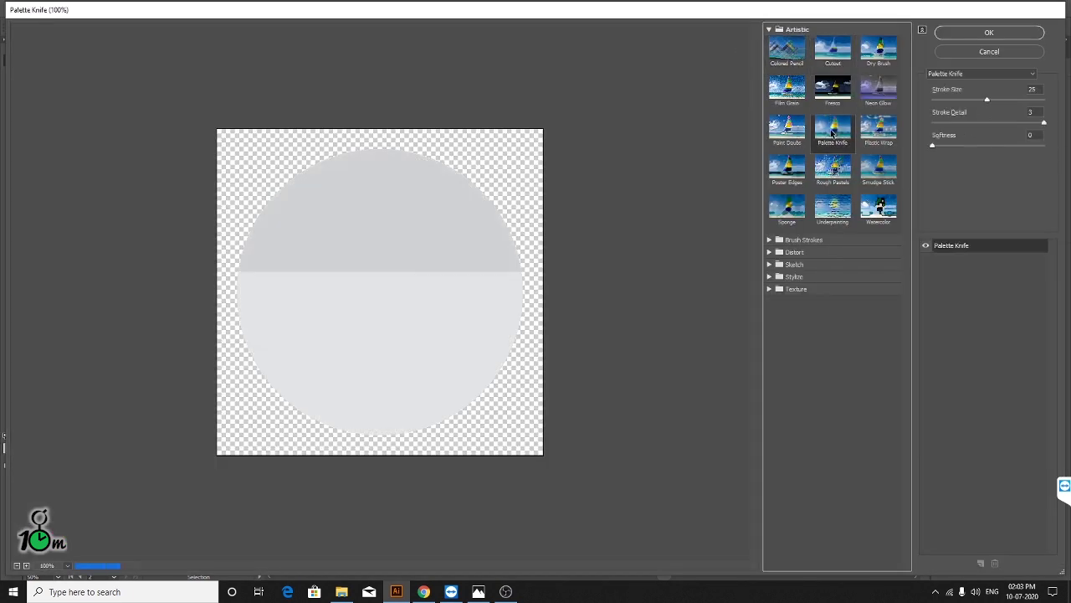
pyautogui.click(786, 127)
pyautogui.click(837, 172)
pyautogui.click(804, 240)
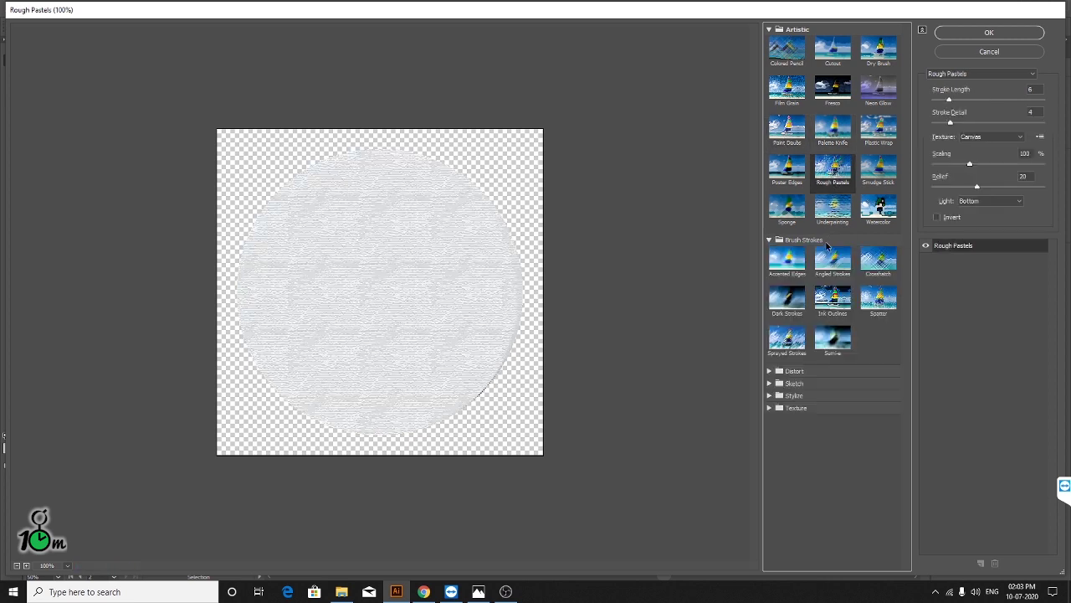
pyautogui.click(832, 299)
# - Preview Diffuse Glow, Glass, Ocean Ripple and Glowing Edges, then cancel without applying
pyautogui.click(793, 371)
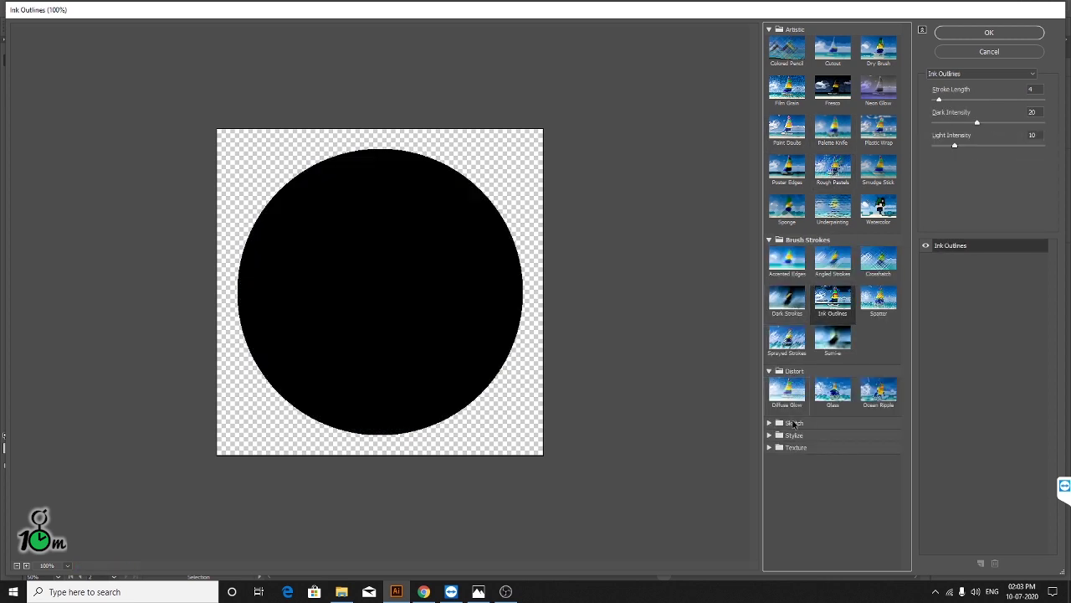
pyautogui.click(787, 389)
pyautogui.click(833, 389)
pyautogui.click(866, 400)
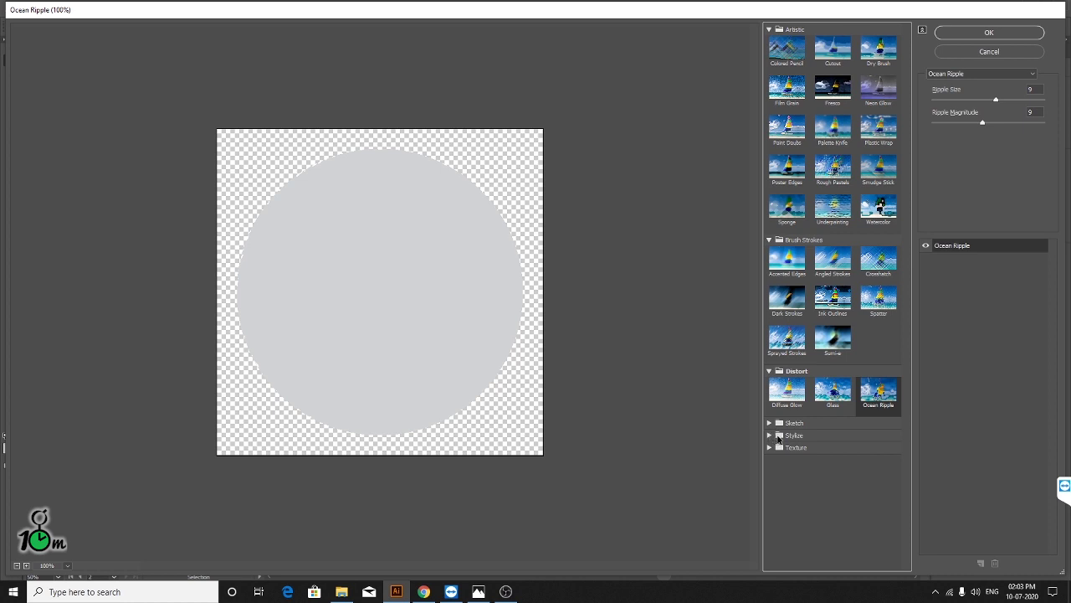
pyautogui.click(775, 435)
pyautogui.click(787, 456)
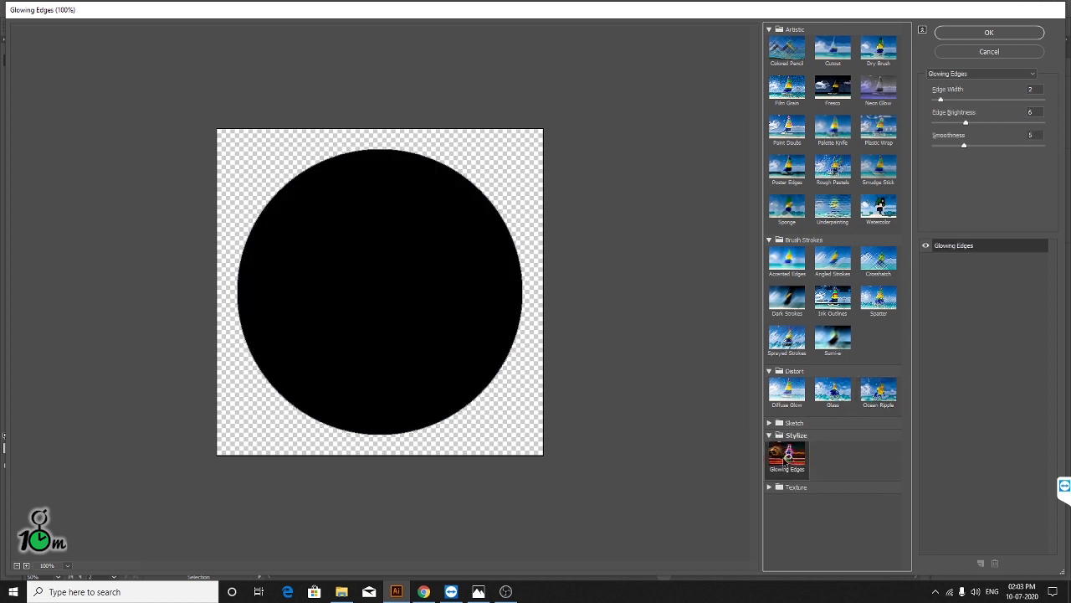
pyautogui.click(986, 54)
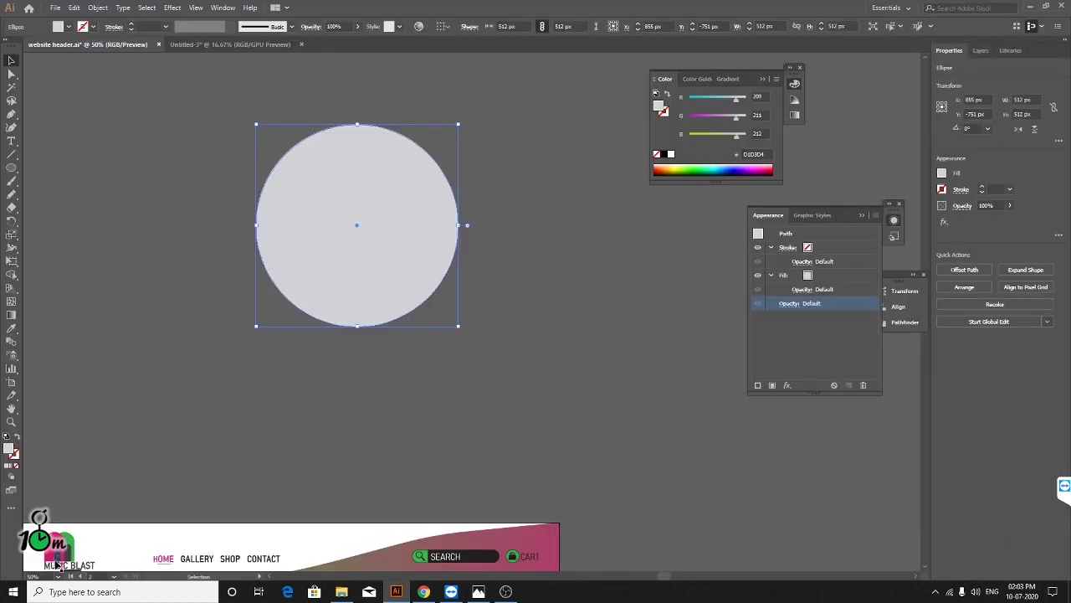
# - Place the MUSIC BLAST logo on the empty canvas and select it
pyautogui.moveTo(56, 565); pyautogui.dragTo(586, 381)
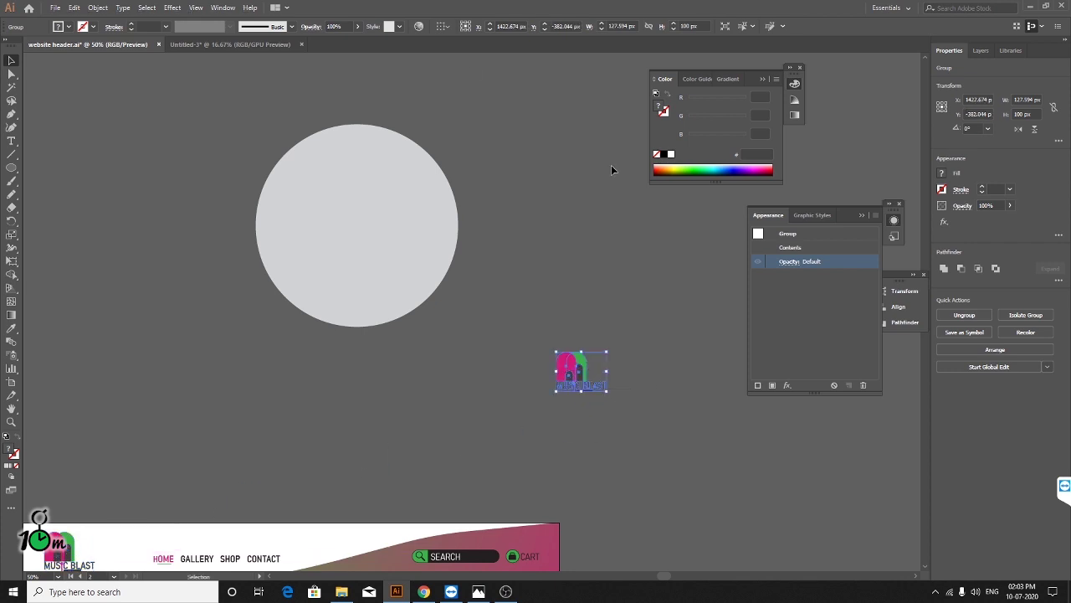
pyautogui.hotkey('alt', 'shift')
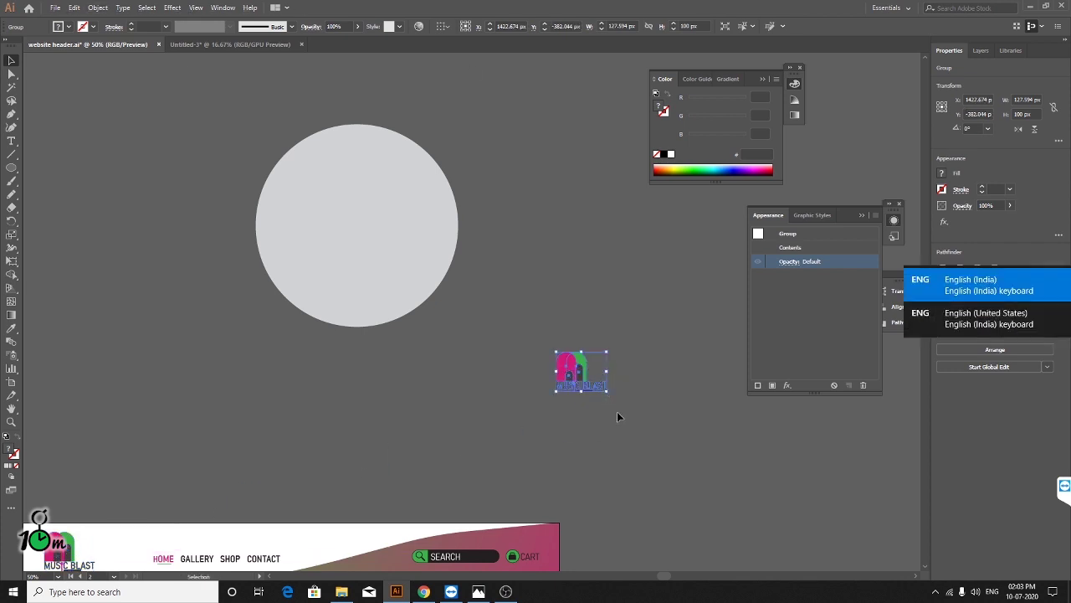
pyautogui.click(633, 380)
pyautogui.scroll(4, 599, 384)
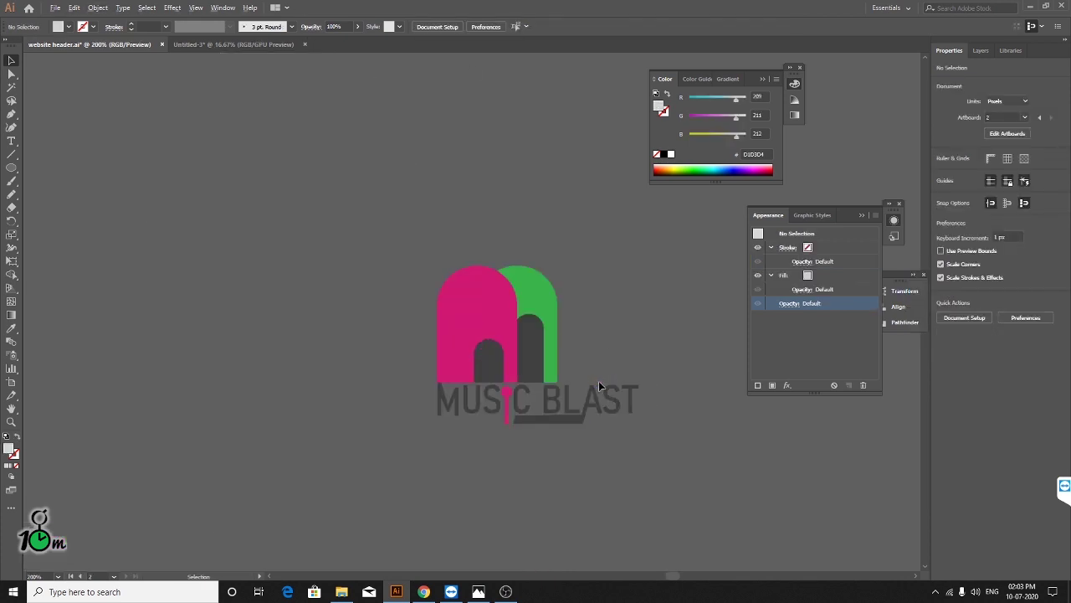
pyautogui.click(556, 318)
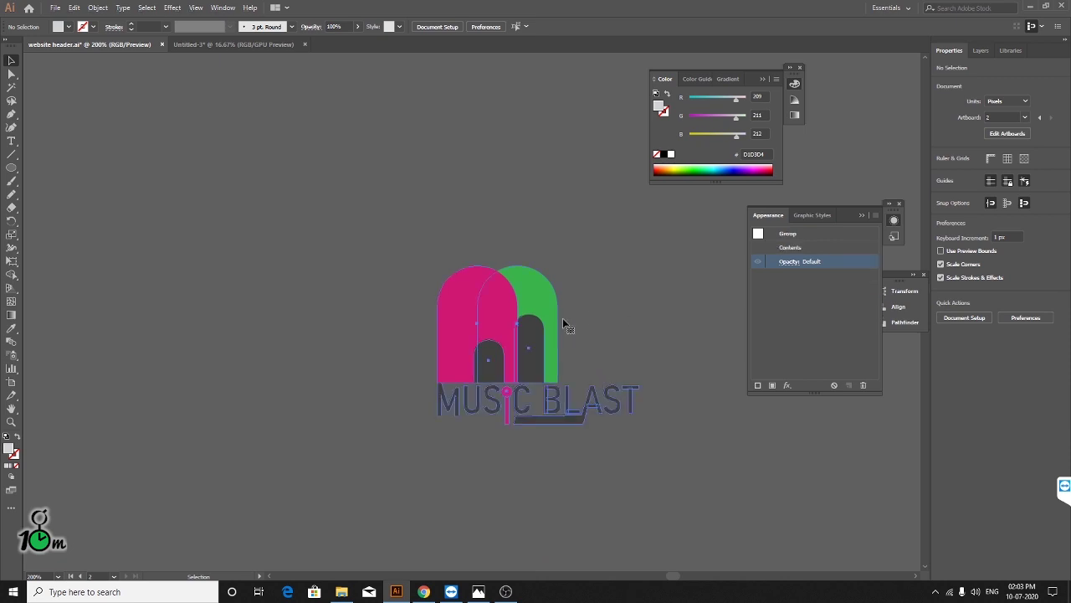
# - In the Effect Gallery, preview Glowing Edges, Craquelure, Patchwork and Texturizer on the logo
pyautogui.click(172, 7)
pyautogui.click(242, 178)
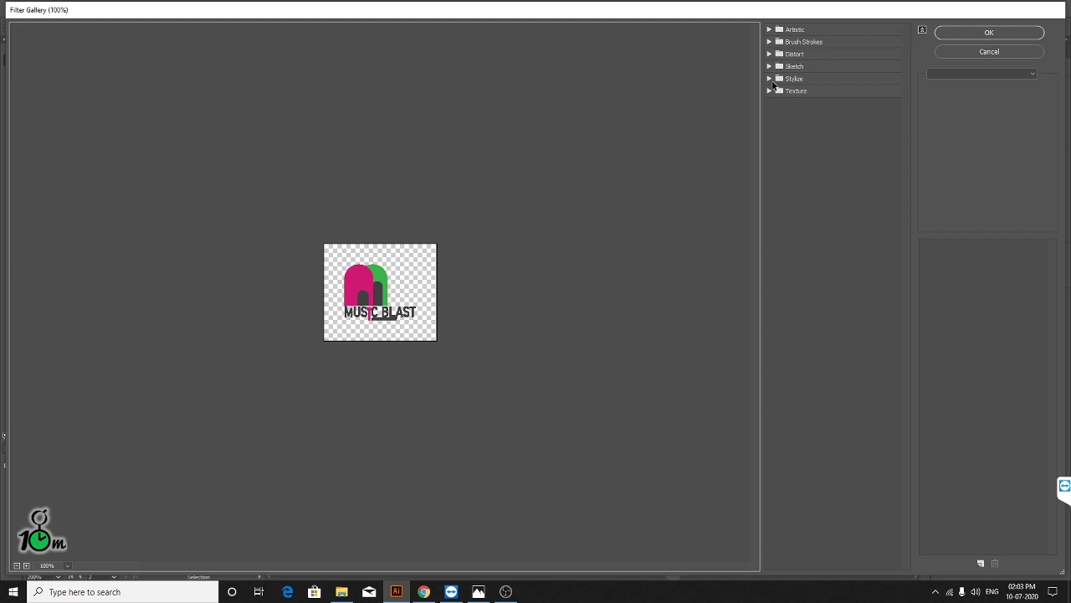
pyautogui.click(771, 78)
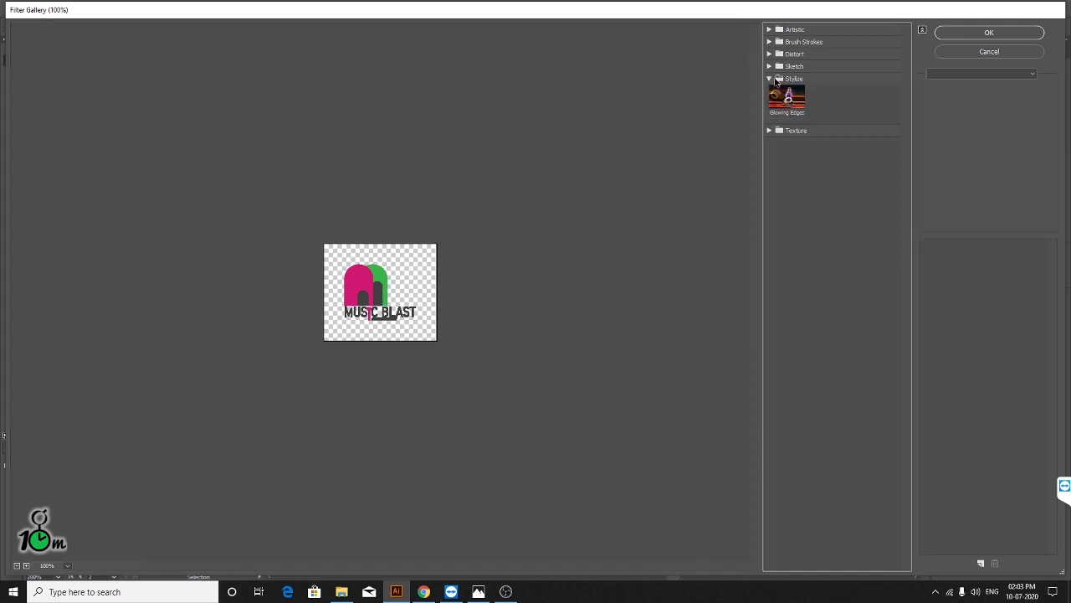
pyautogui.click(787, 100)
pyautogui.keyDown('ctrl'); pyautogui.click(418, 281); pyautogui.keyUp('ctrl')
pyautogui.keyDown('ctrl'); pyautogui.click(418, 280); pyautogui.keyUp('ctrl')
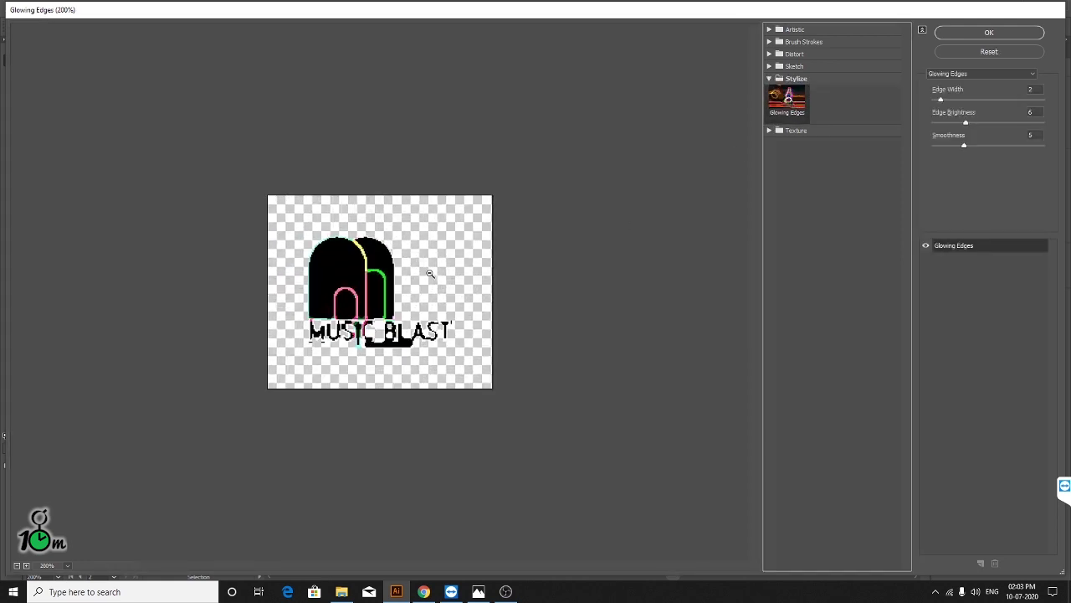
pyautogui.click(781, 131)
pyautogui.click(789, 151)
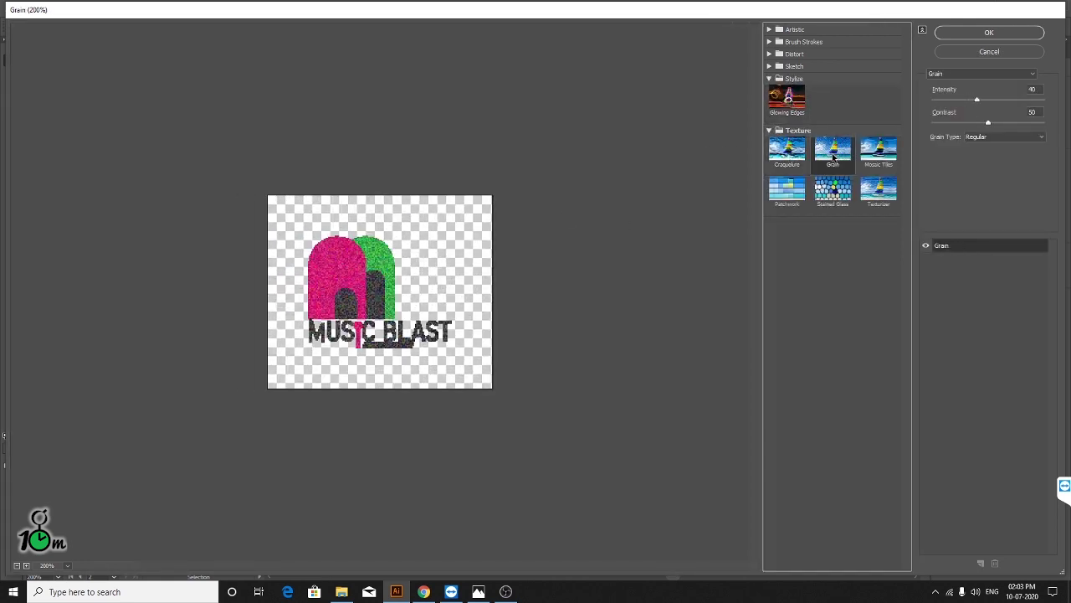
pyautogui.click(832, 189)
pyautogui.click(787, 190)
pyautogui.click(892, 197)
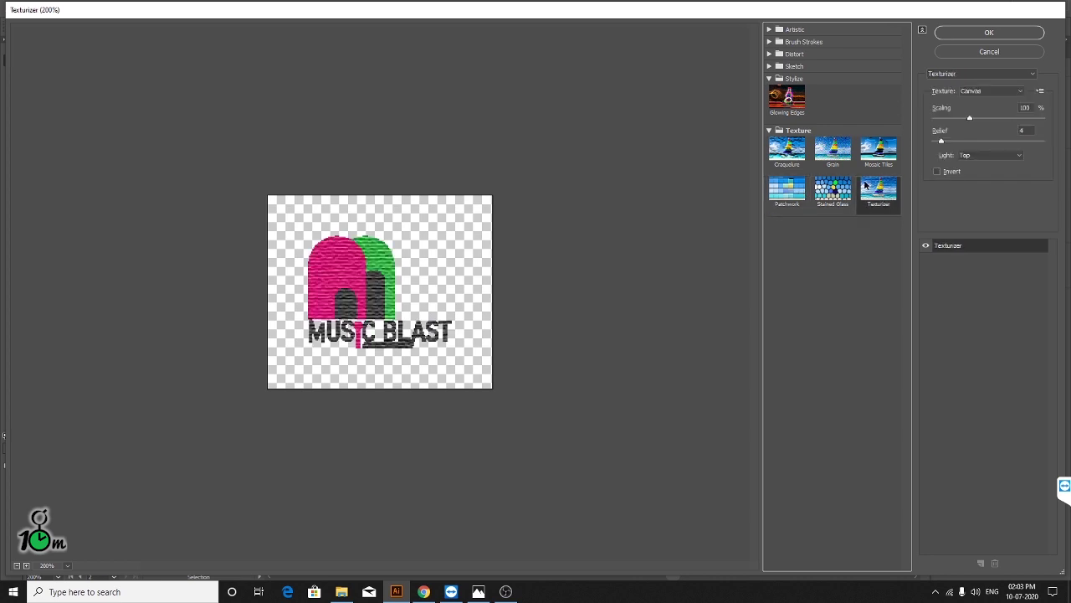
# - Preview Diffuse Glow and Glass on the logo, then cancel without applying
pyautogui.click(792, 55)
pyautogui.click(788, 76)
pyautogui.click(817, 79)
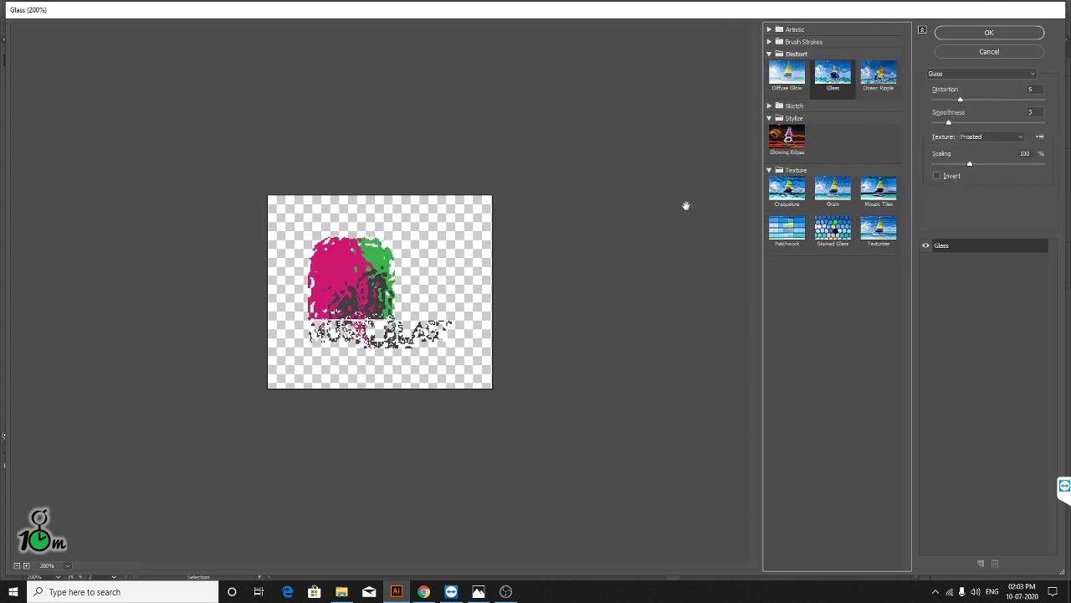
pyautogui.click(1001, 54)
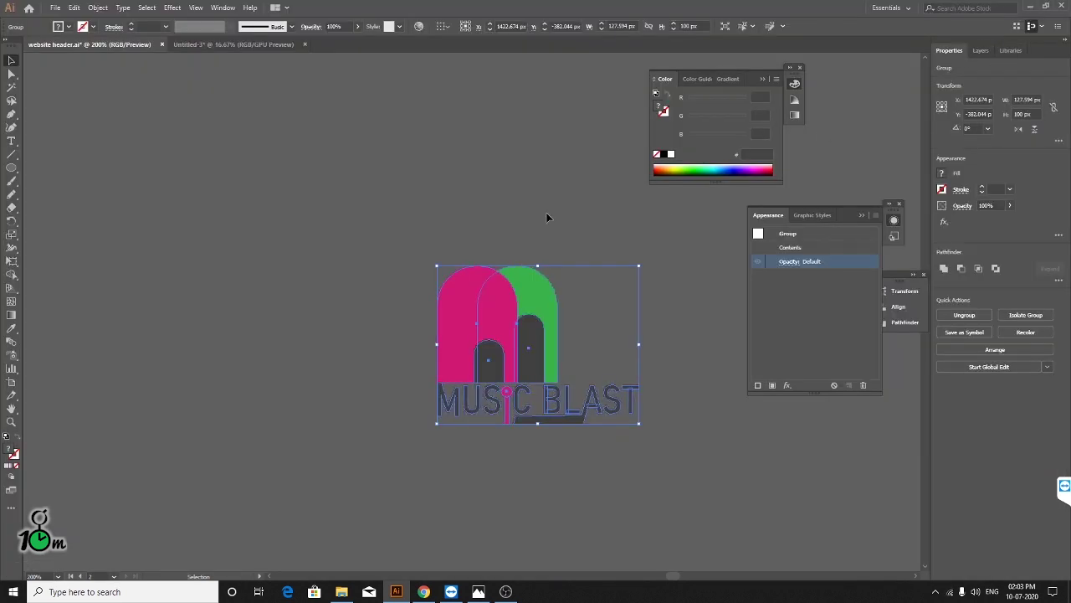
# - Zoom out and delete the large light-grey circle
pyautogui.click(436, 191)
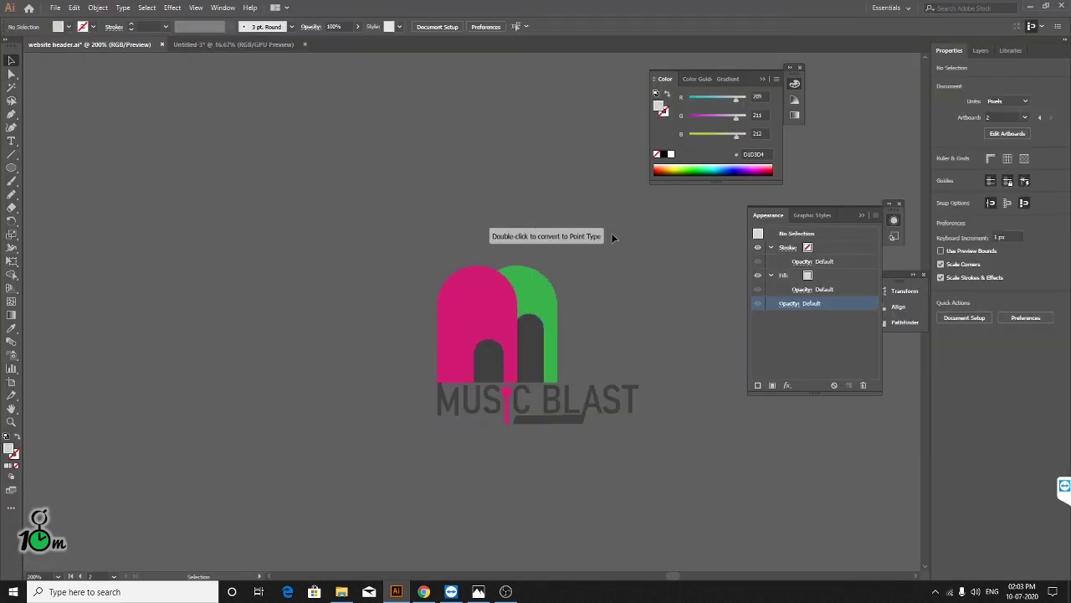
pyautogui.scroll(-1, 611, 233)
pyautogui.scroll(-2, 532, 295)
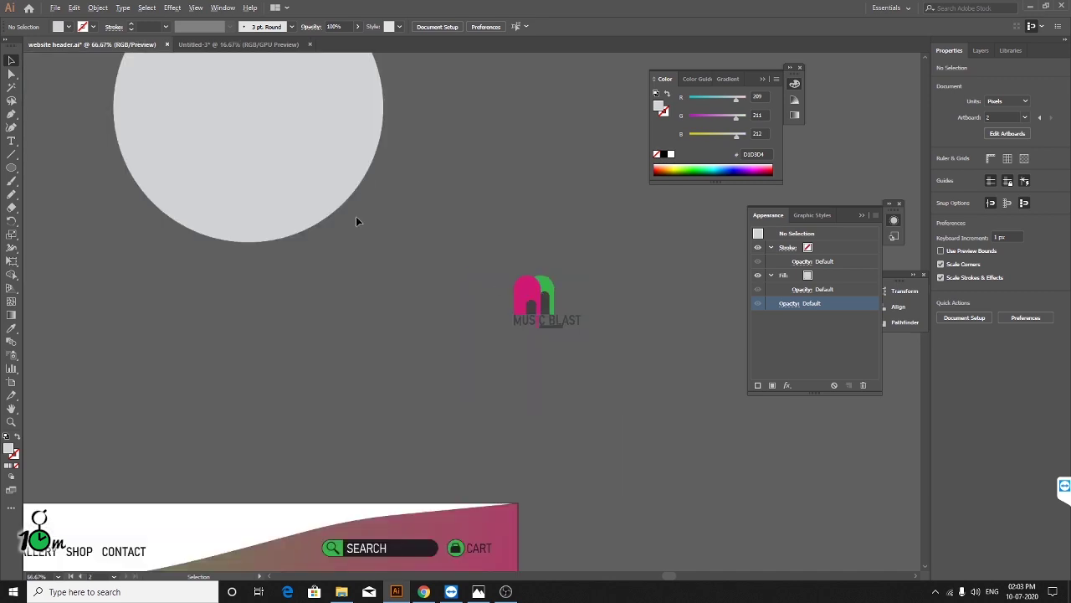
pyautogui.click(309, 173)
pyautogui.press('Delete')
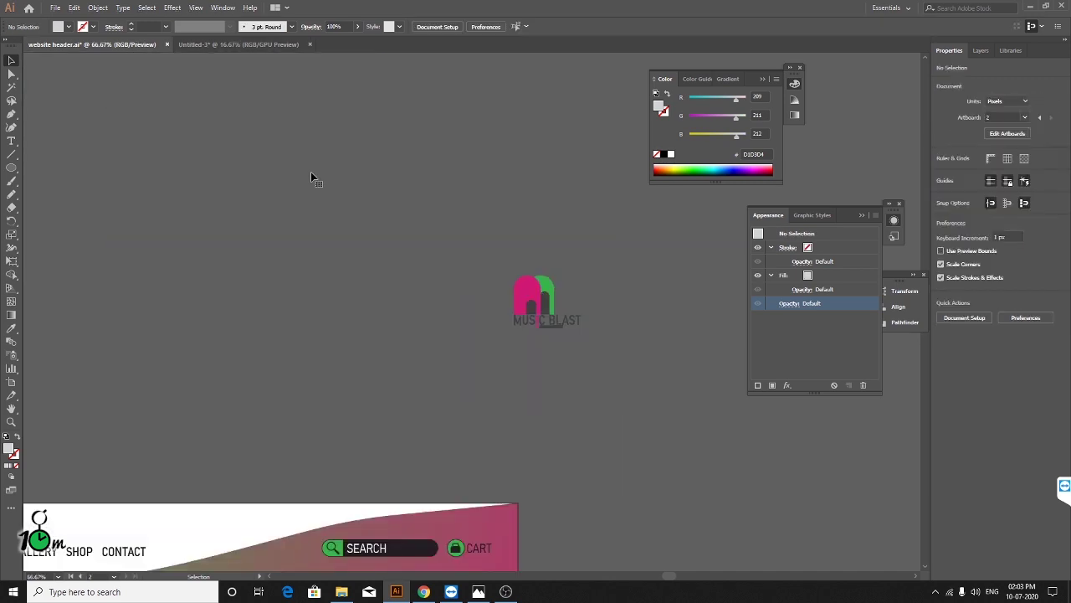
# - Pan the view so the MUSIC BLAST logo sits left of centre, deselected
pyautogui.scroll(2, 569, 281)
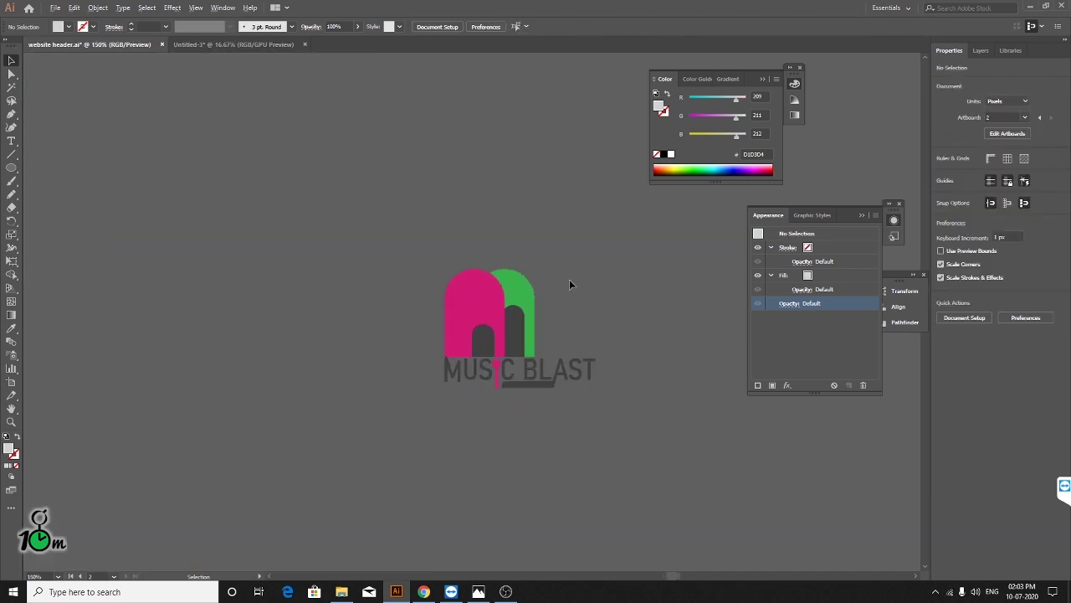
pyautogui.scroll(-1, 569, 281)
pyautogui.scroll(-1, 570, 281)
pyautogui.scroll(1, 499, 300)
pyautogui.scroll(1, 499, 297)
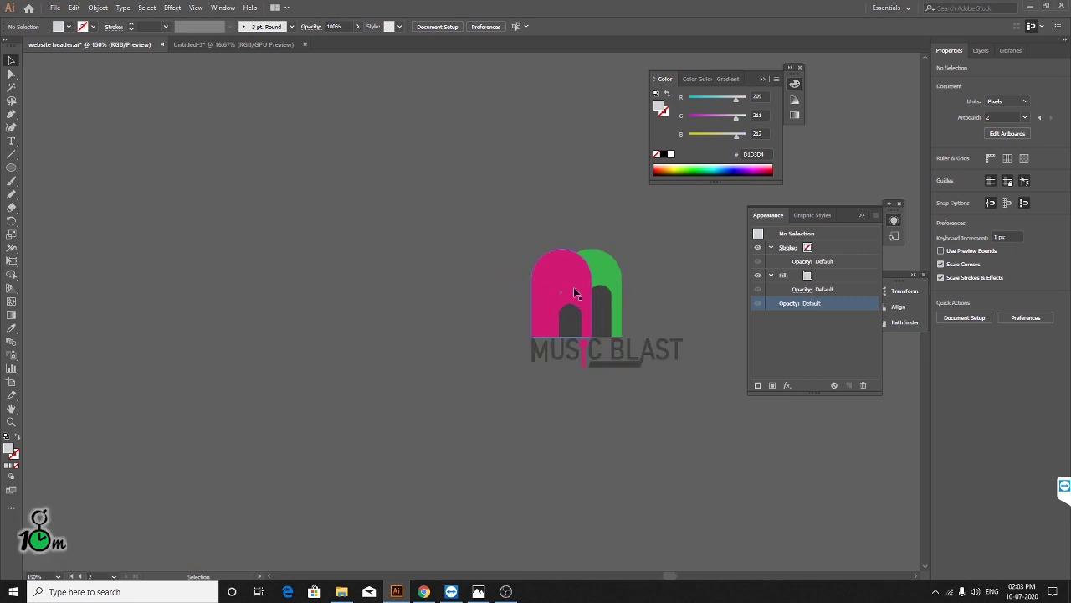
pyautogui.moveTo(645, 285); pyautogui.dragTo(459, 252)
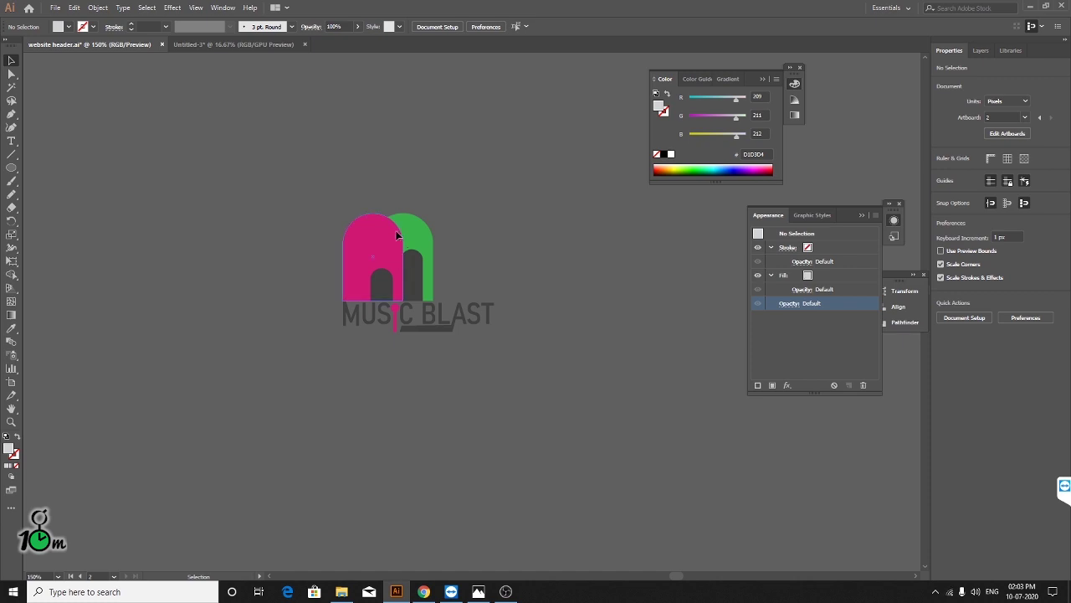
pyautogui.click(376, 260)
pyautogui.click(554, 289)
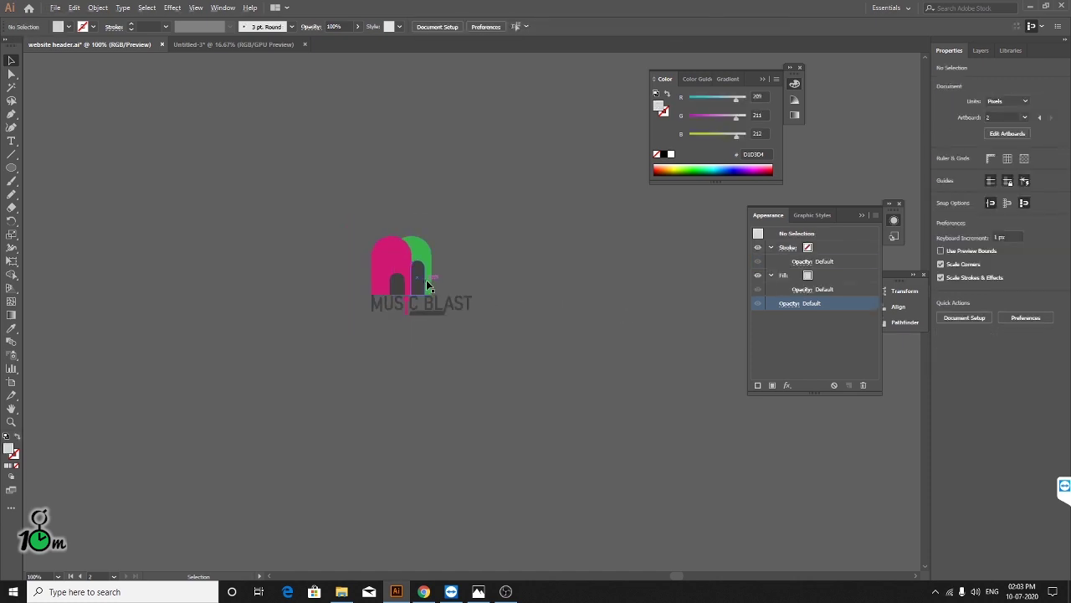
pyautogui.scroll(1, 426, 285)
pyautogui.scroll(-2, 426, 285)
pyautogui.click(172, 8)
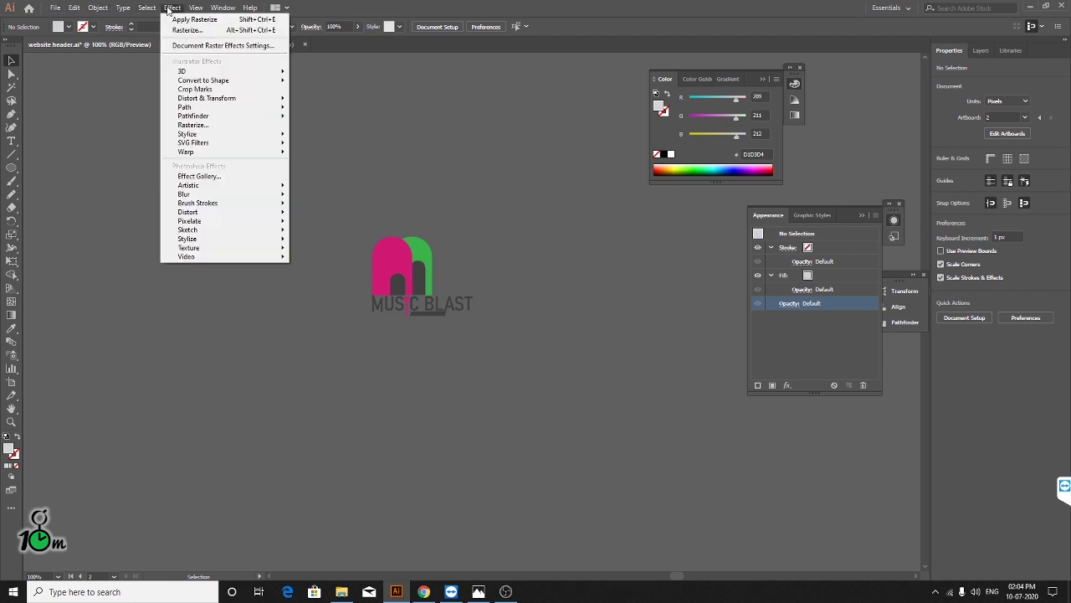
pyautogui.click(168, 9)
pyautogui.click(223, 7)
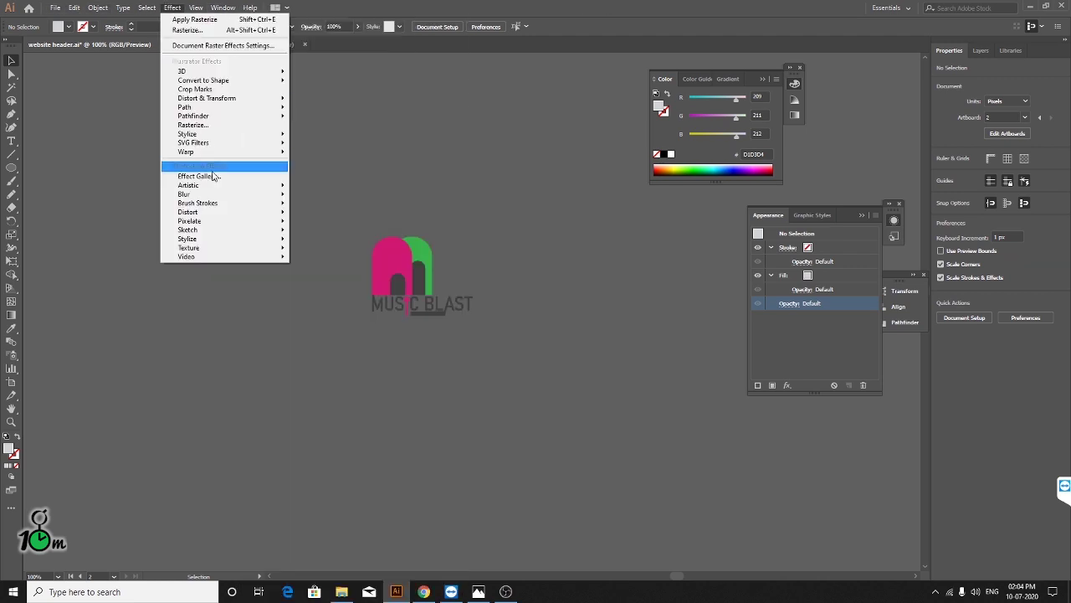
pyautogui.moveTo(184, 194)
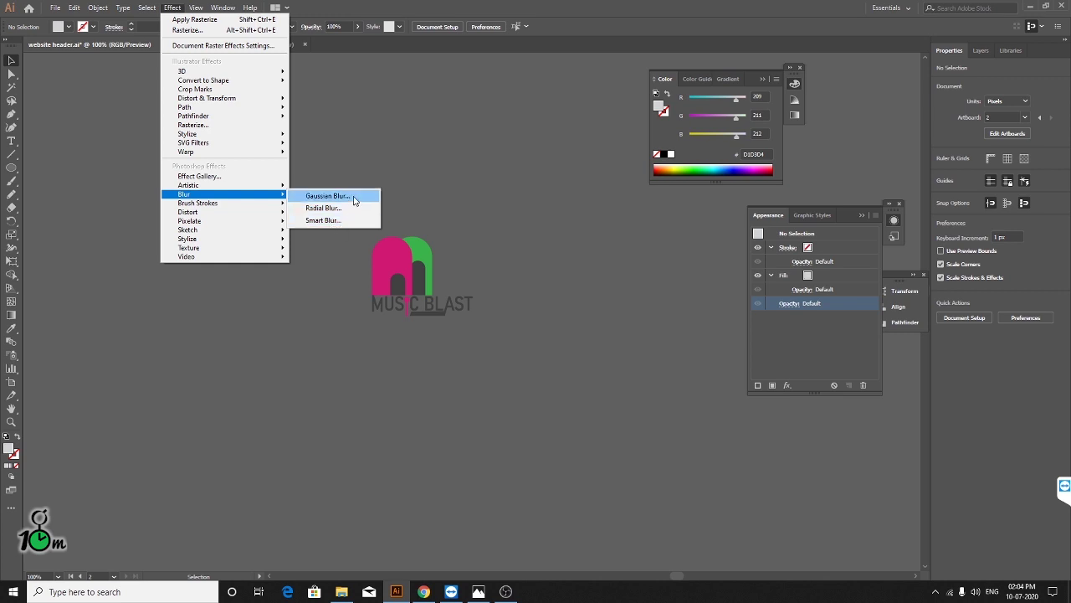
pyautogui.click(353, 199)
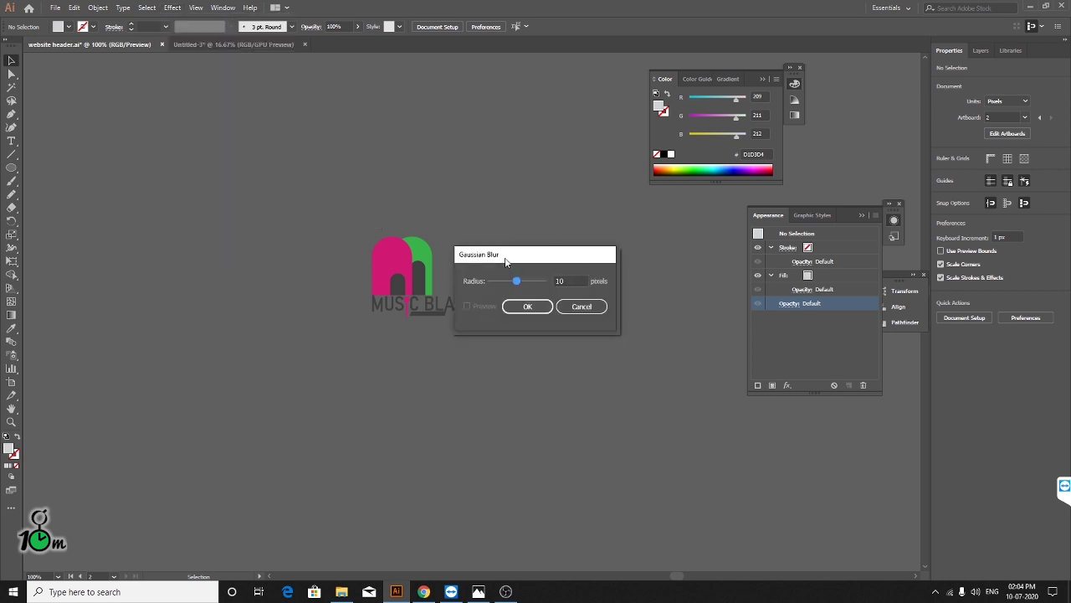
pyautogui.moveTo(505, 260); pyautogui.dragTo(592, 240)
pyautogui.click(668, 285)
pyautogui.hotkey('ctrl', 'a')
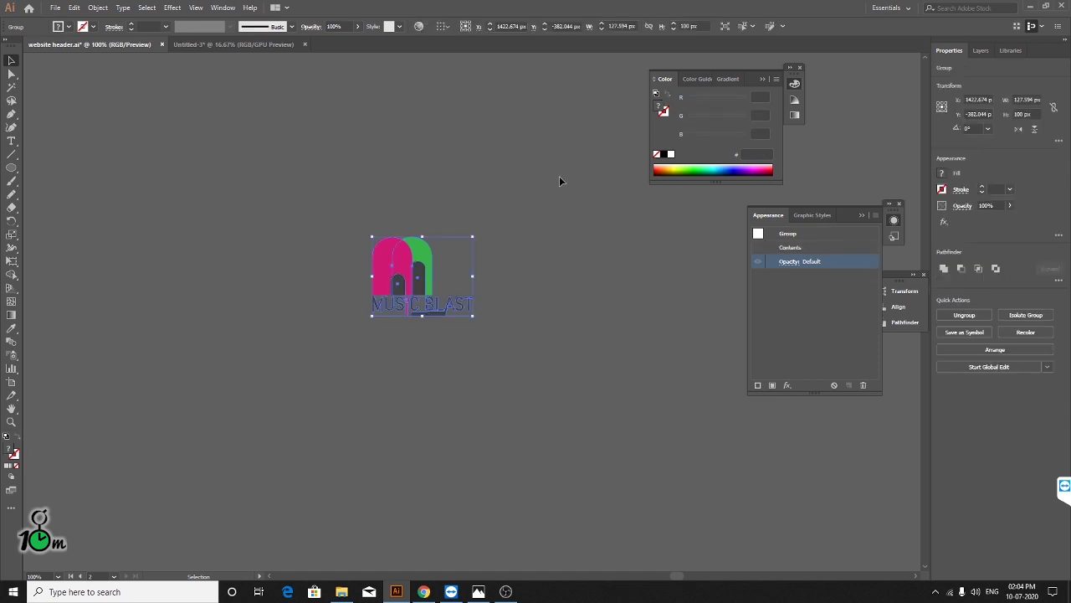
pyautogui.hotkey('ctrl', '=')
pyautogui.hotkey('ctrl', '=')
pyautogui.hotkey('ctrl', '=')
pyautogui.hotkey('ctrl', '-')
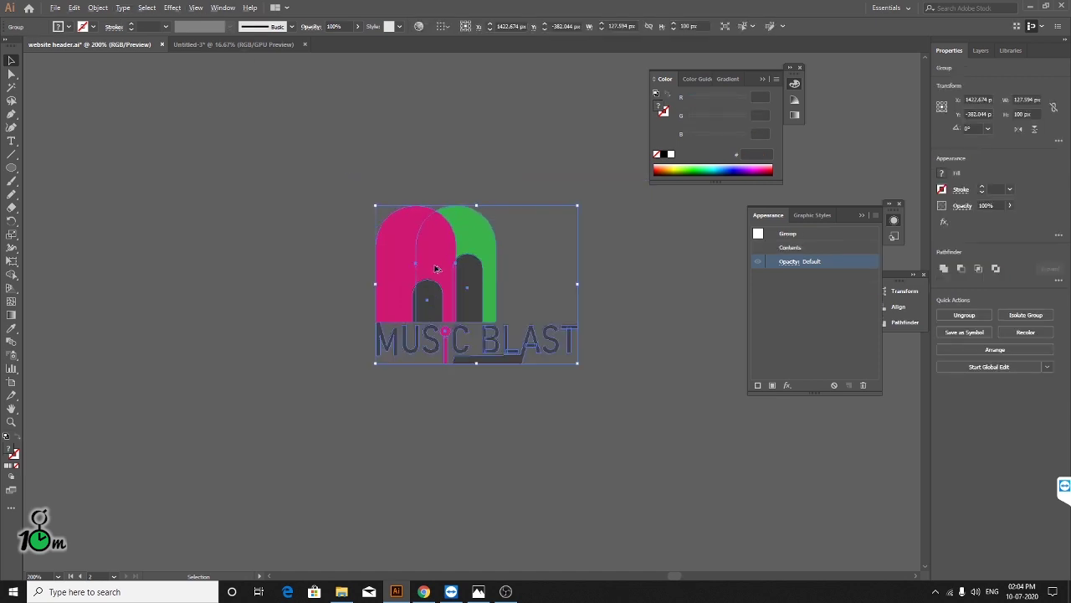
pyautogui.click(173, 8)
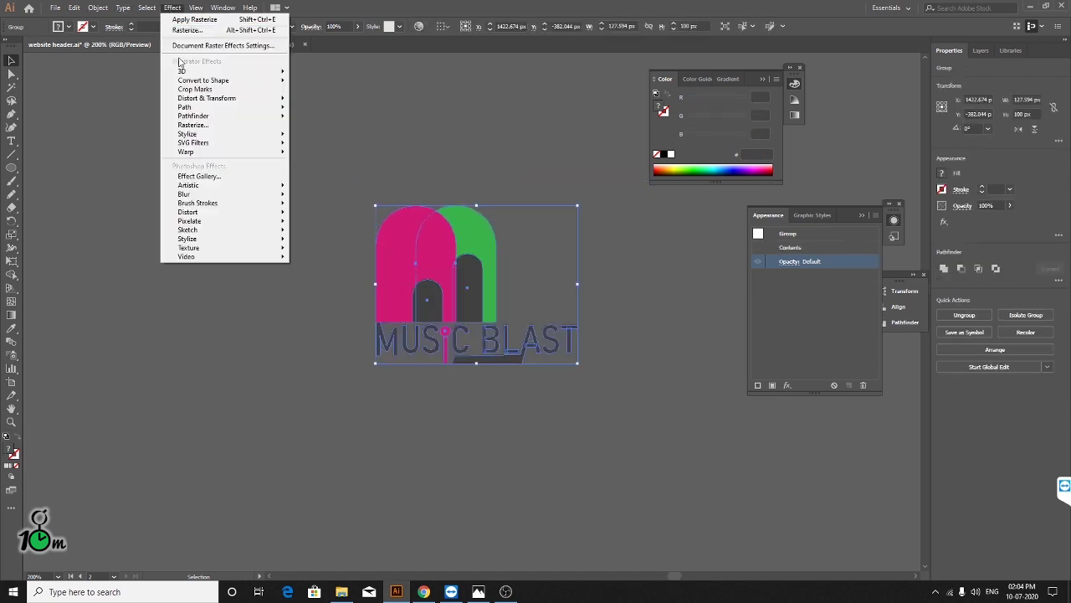
pyautogui.click(359, 196)
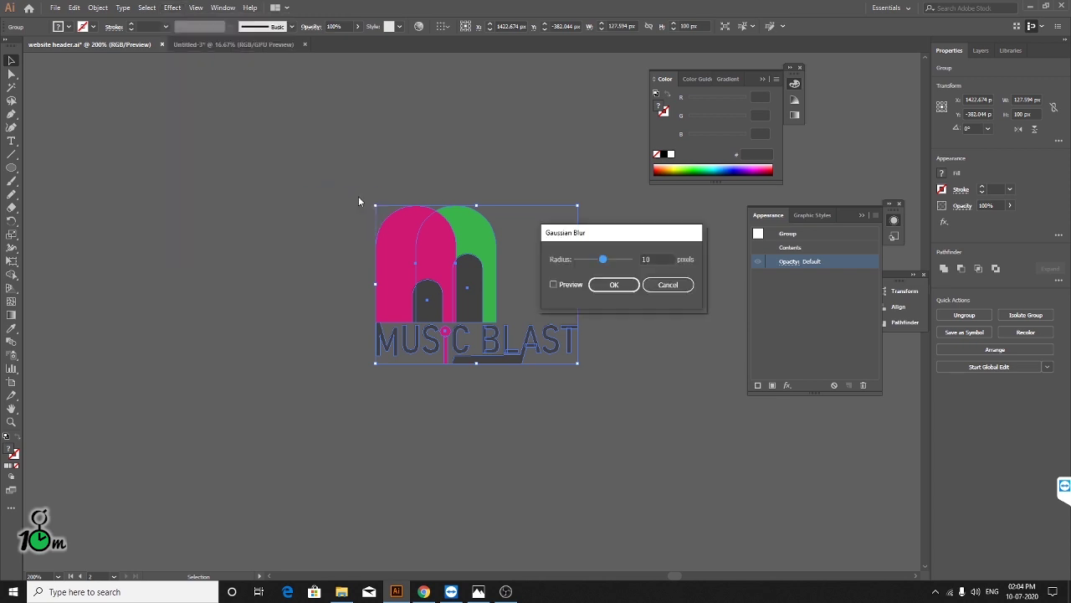
pyautogui.click(554, 285)
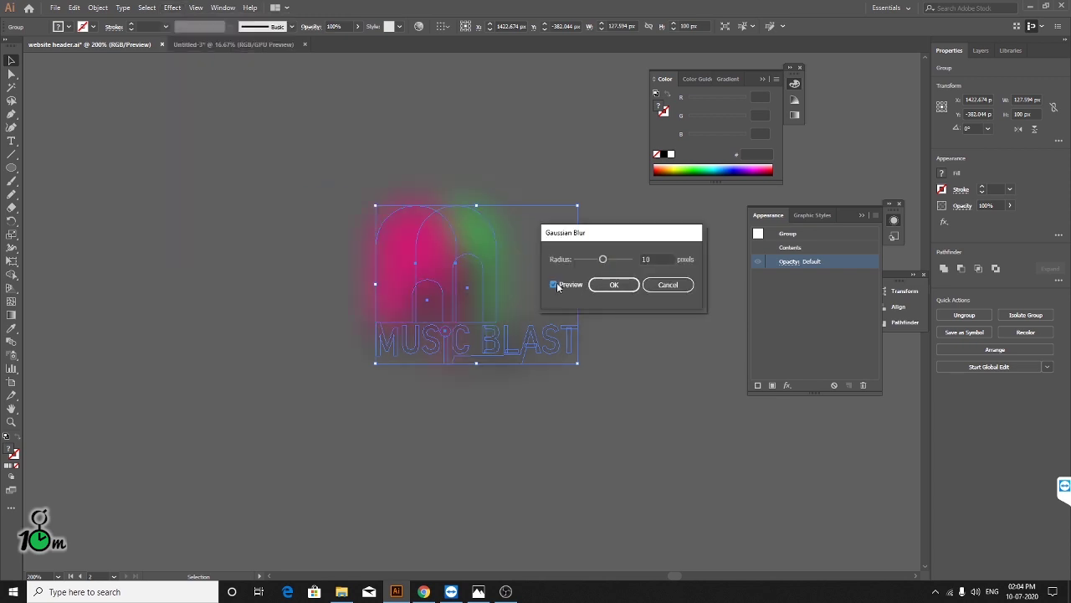
pyautogui.moveTo(547, 238); pyautogui.dragTo(609, 206)
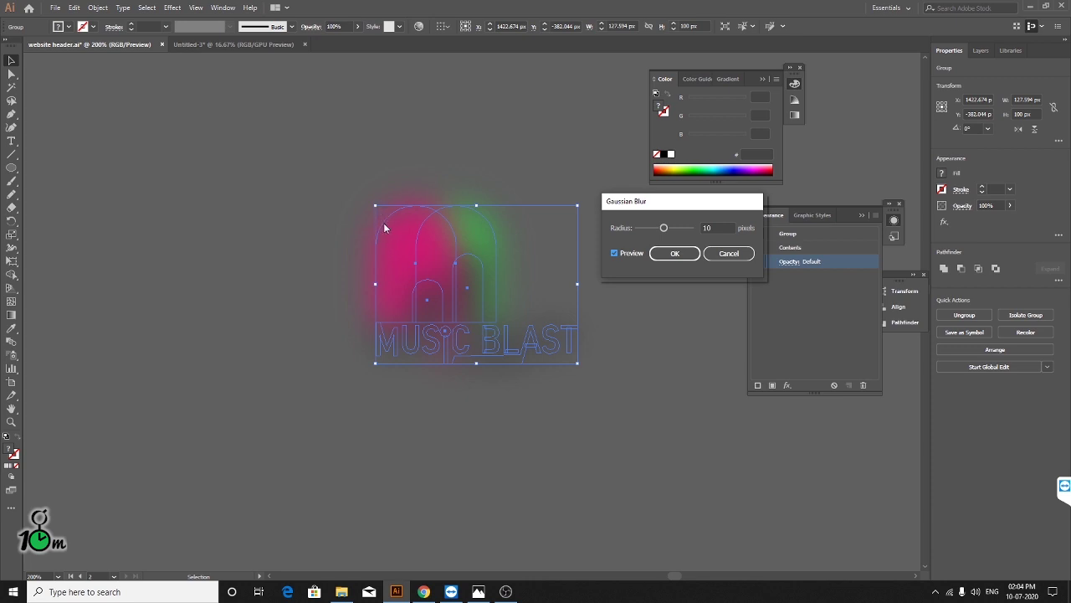
pyautogui.click(674, 253)
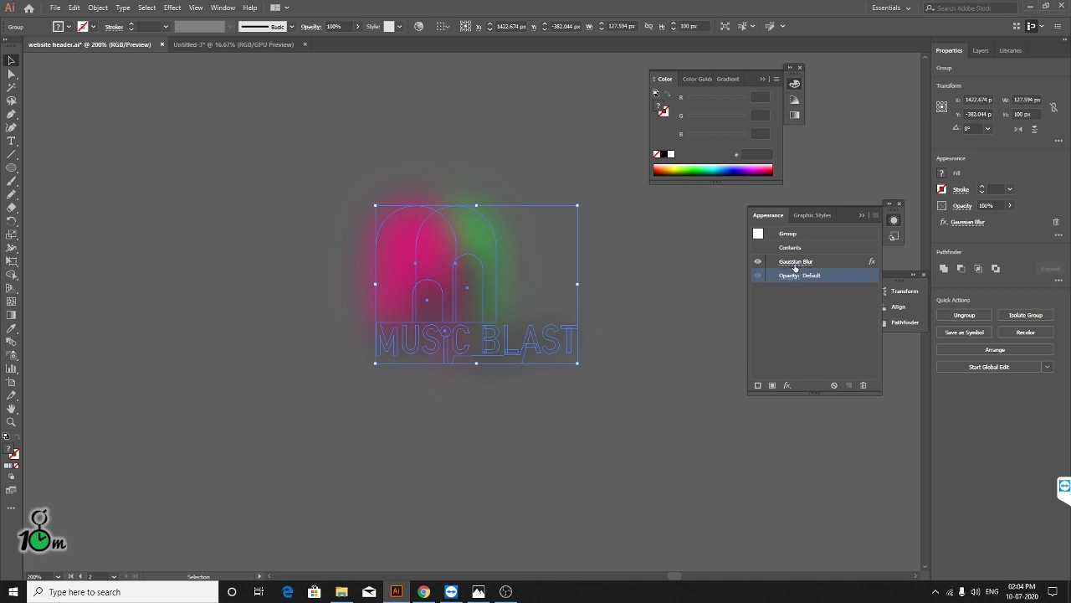
pyautogui.hotkey('ctrl', 'z')
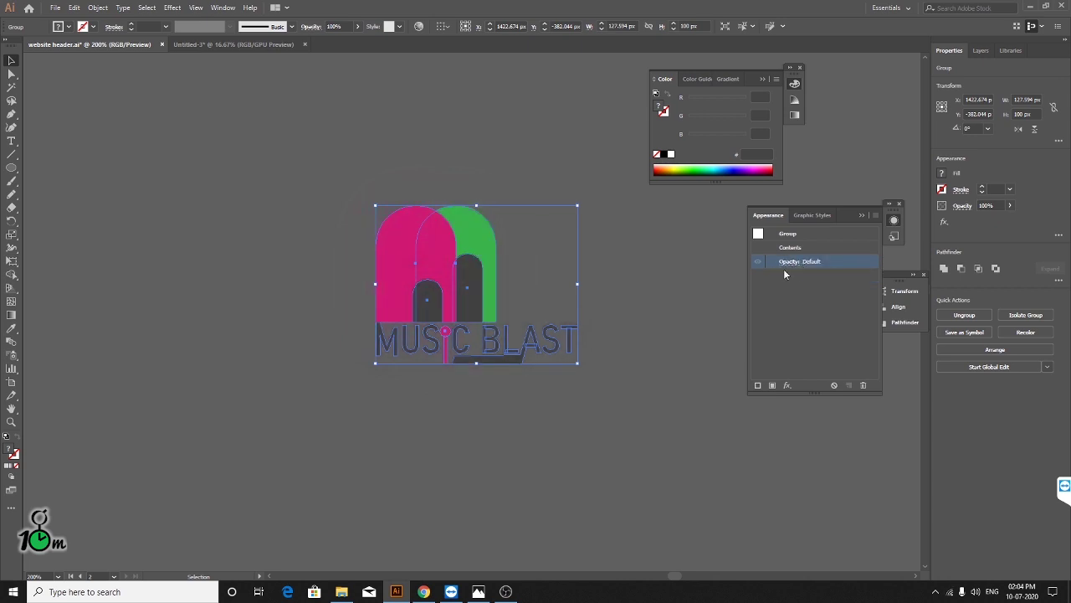
pyautogui.click(620, 290)
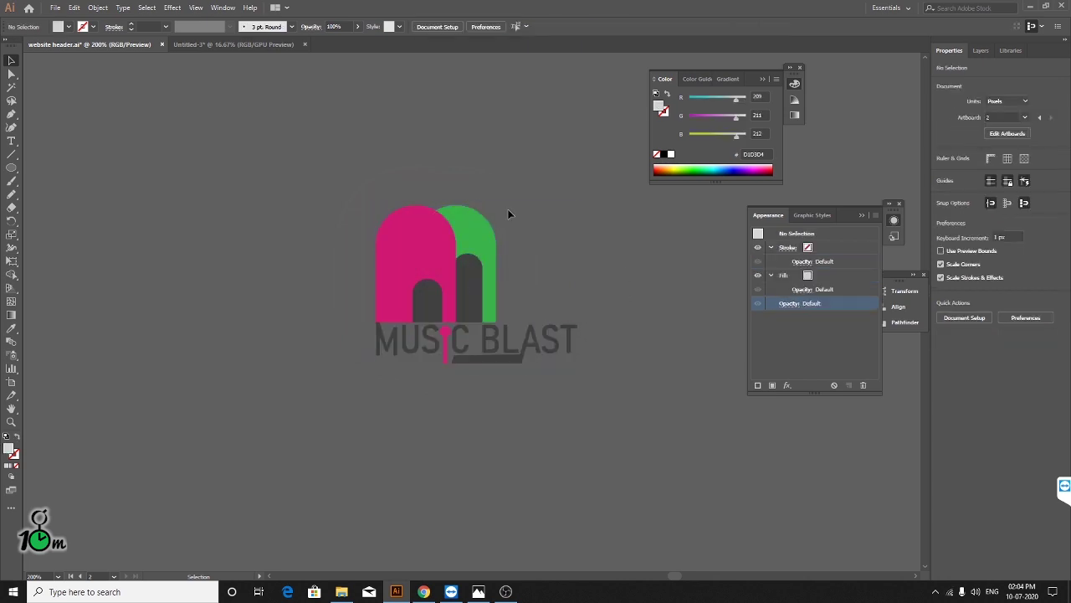
pyautogui.click(172, 8)
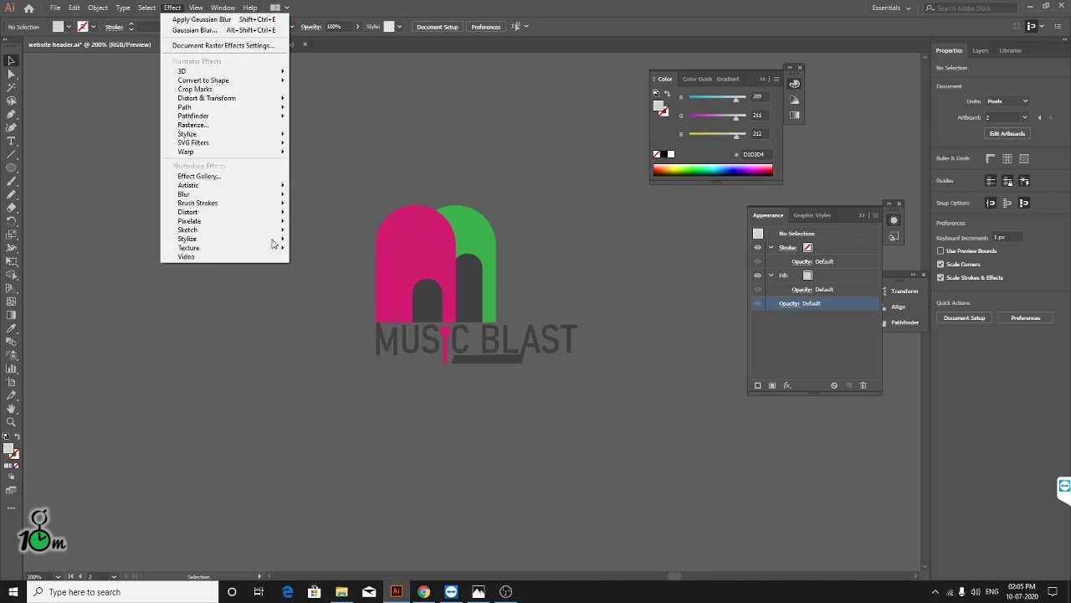
pyautogui.click(430, 249)
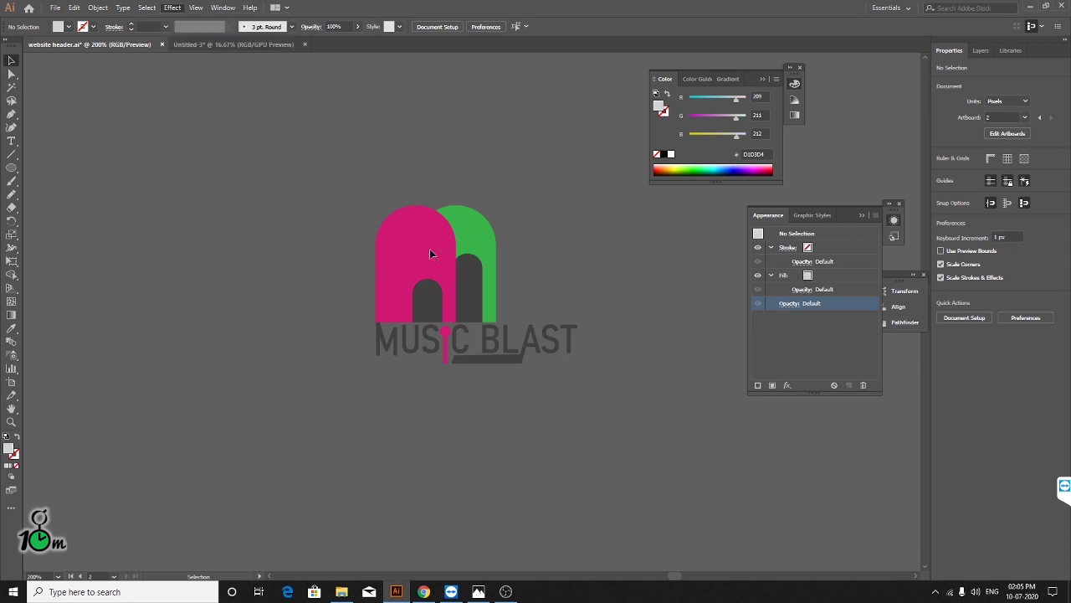
pyautogui.click(171, 8)
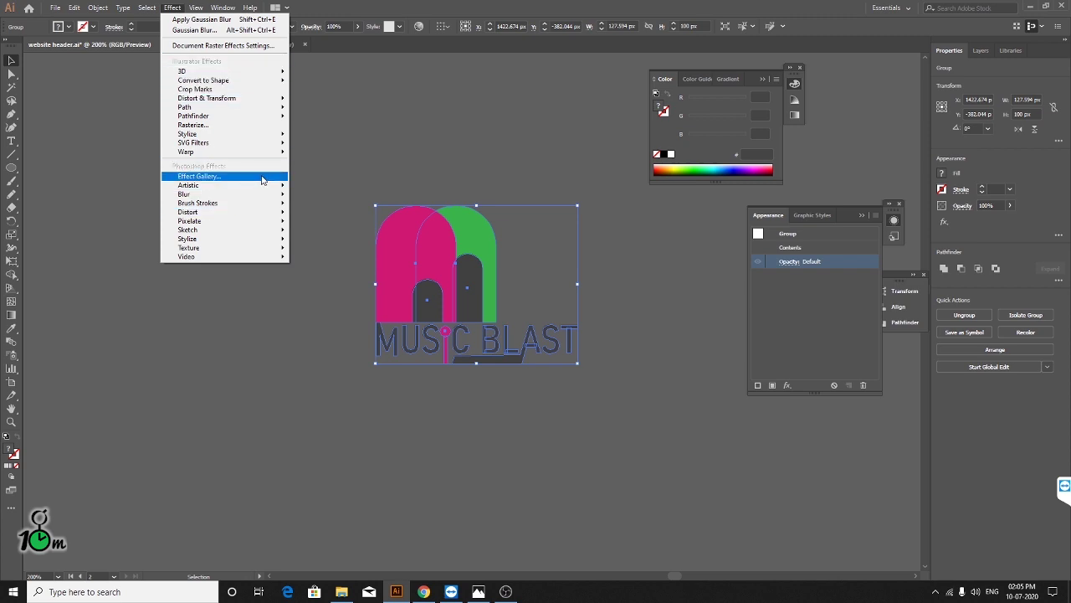
pyautogui.moveTo(184, 195)
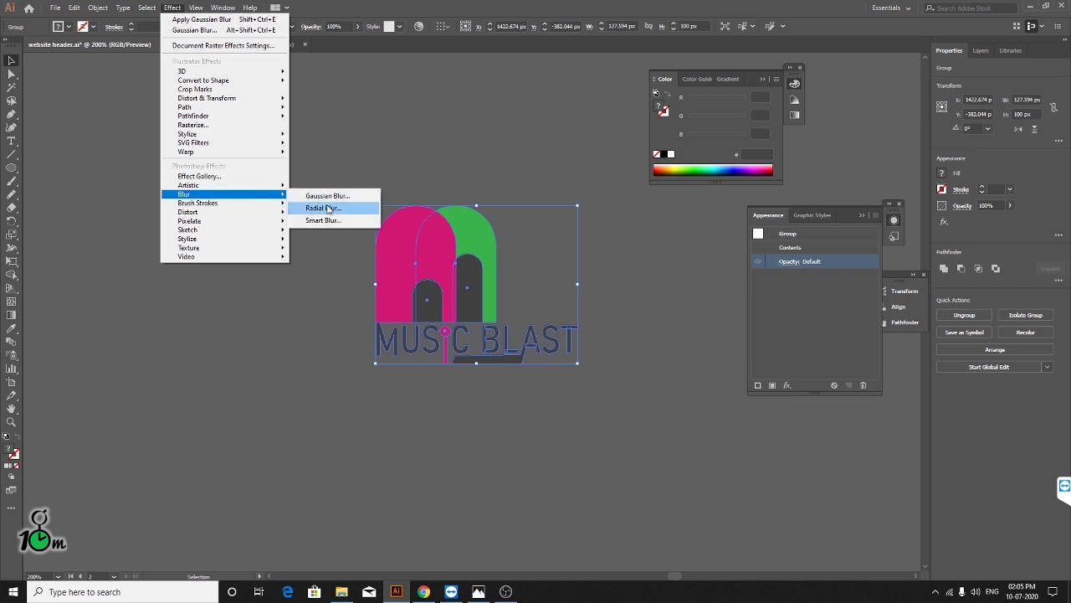
pyautogui.click(324, 207)
pyautogui.moveTo(494, 148); pyautogui.dragTo(575, 116)
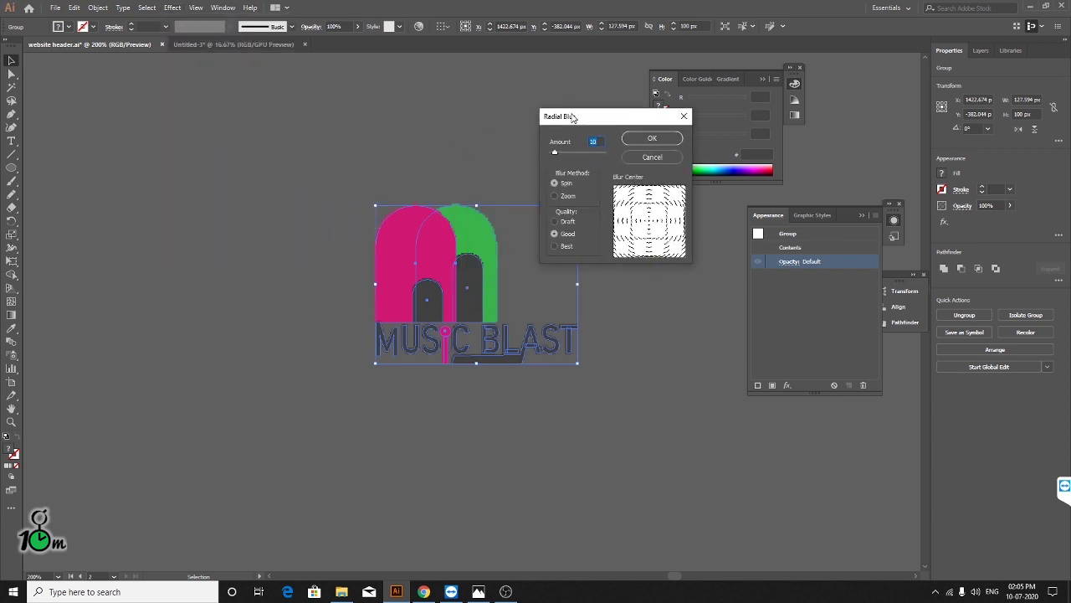
pyautogui.click(569, 198)
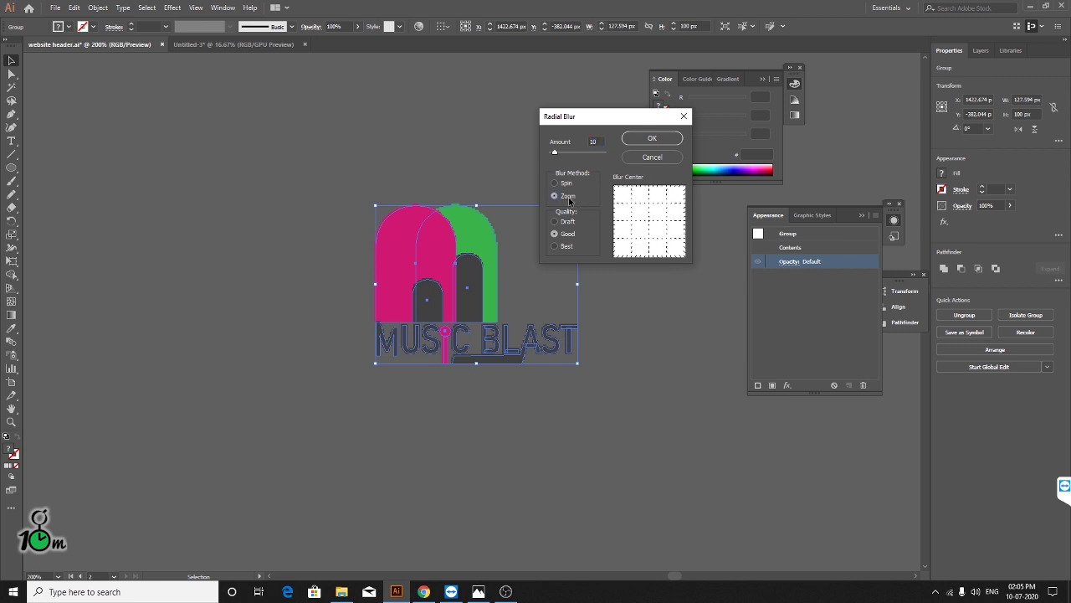
pyautogui.moveTo(554, 152); pyautogui.dragTo(568, 154)
pyautogui.click(559, 184)
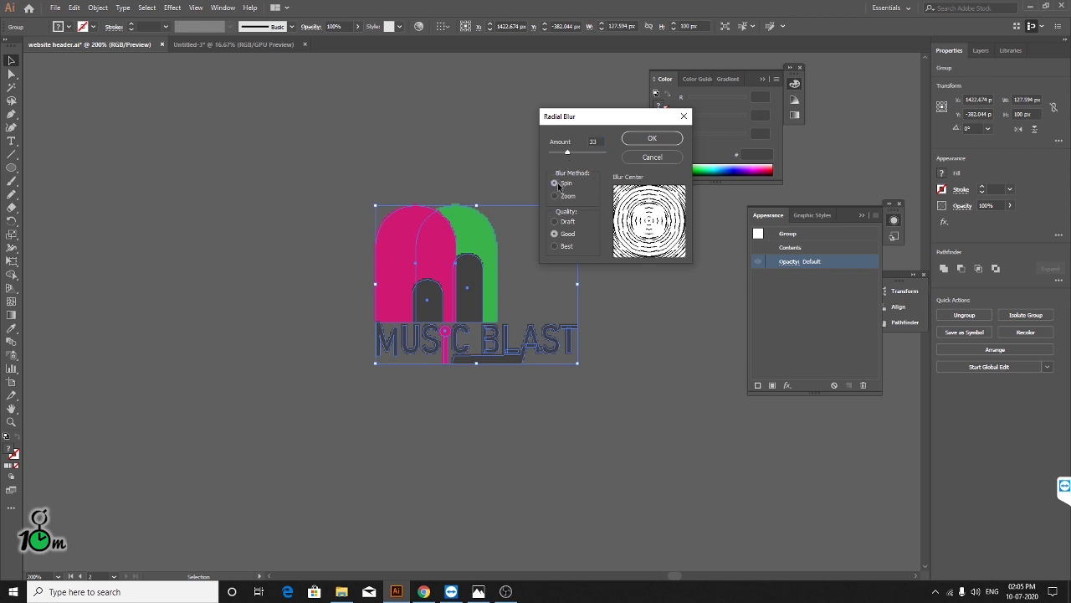
pyautogui.click(652, 138)
pyautogui.click(600, 324)
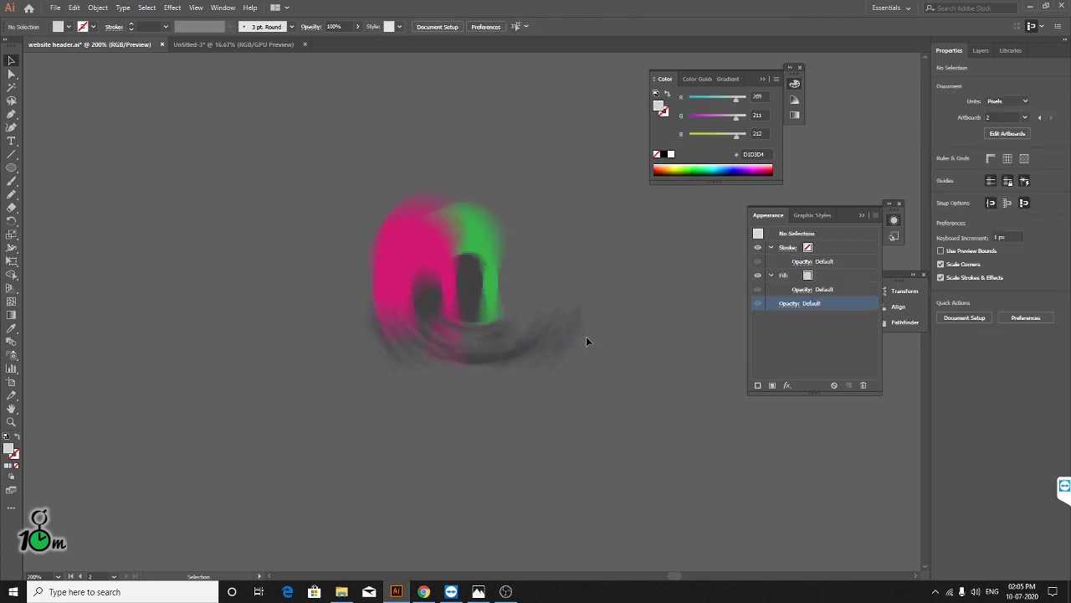
pyautogui.press('a')
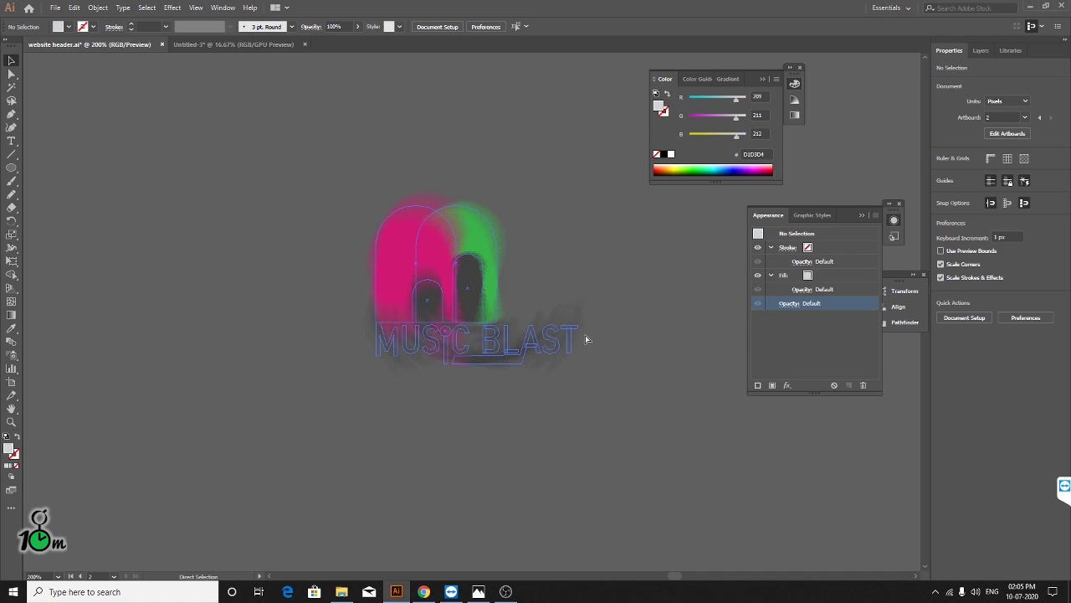
pyautogui.hotkey('ctrl', 'z')
pyautogui.hotkey('ctrl', 'z')
pyautogui.click(196, 8)
pyautogui.moveTo(173, 7)
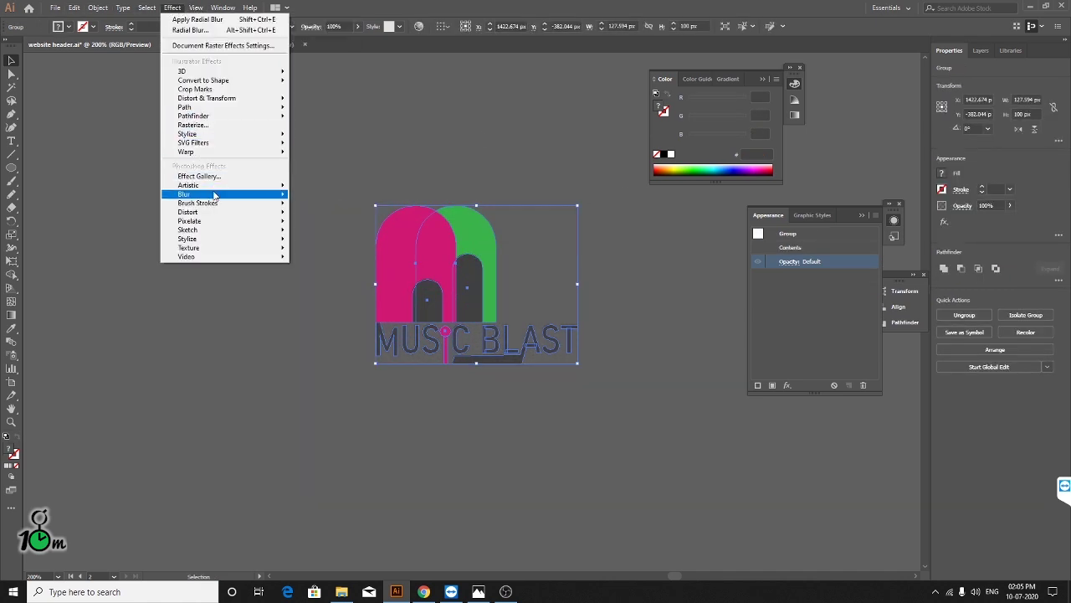
# - Preview Smart Blur at radius 53.5 on the logo, cancel it, and reopen the Effect menu
pyautogui.moveTo(201, 194)
pyautogui.click(320, 220)
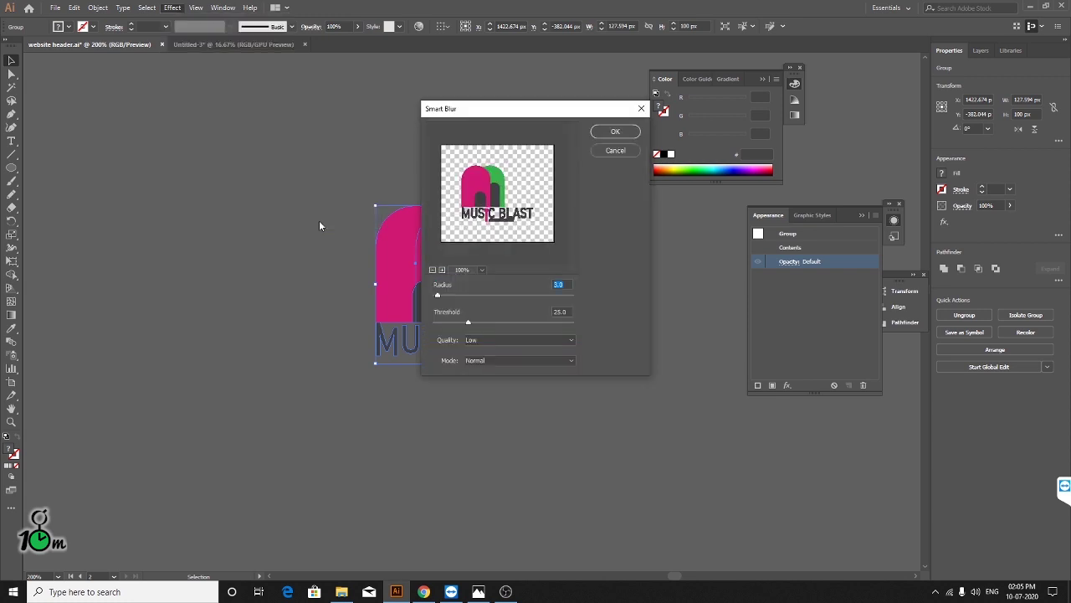
pyautogui.moveTo(469, 111); pyautogui.dragTo(627, 74)
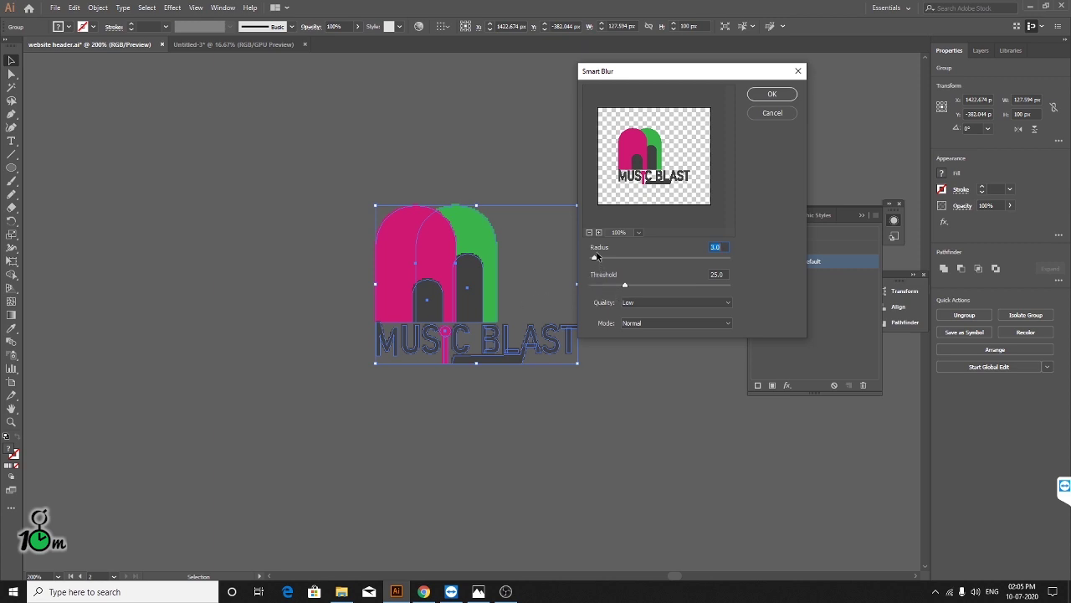
pyautogui.moveTo(600, 259); pyautogui.dragTo(665, 254)
pyautogui.click(772, 112)
pyautogui.click(519, 158)
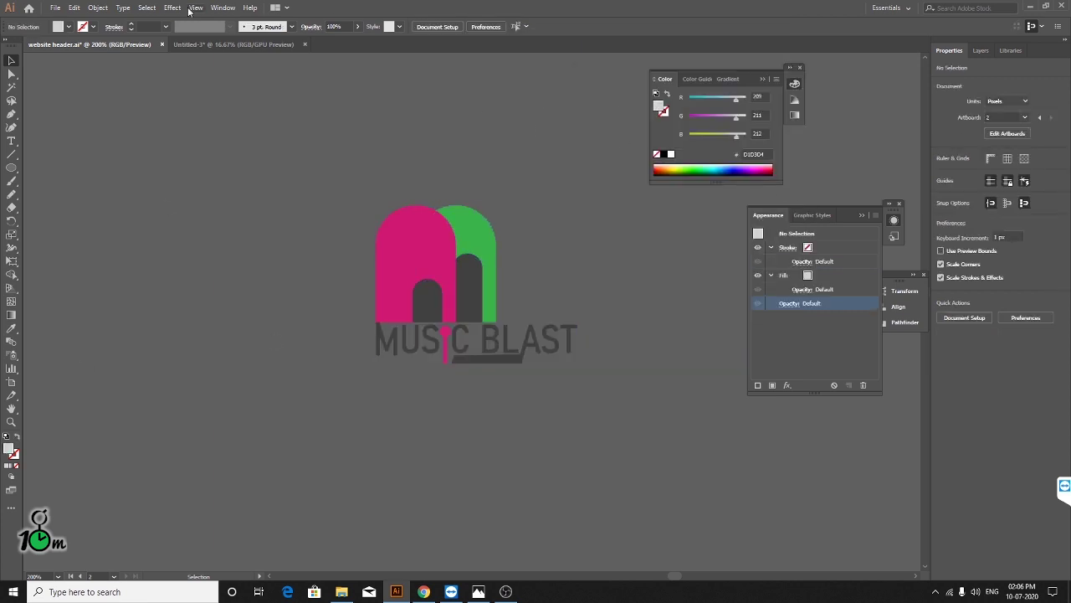
pyautogui.click(173, 7)
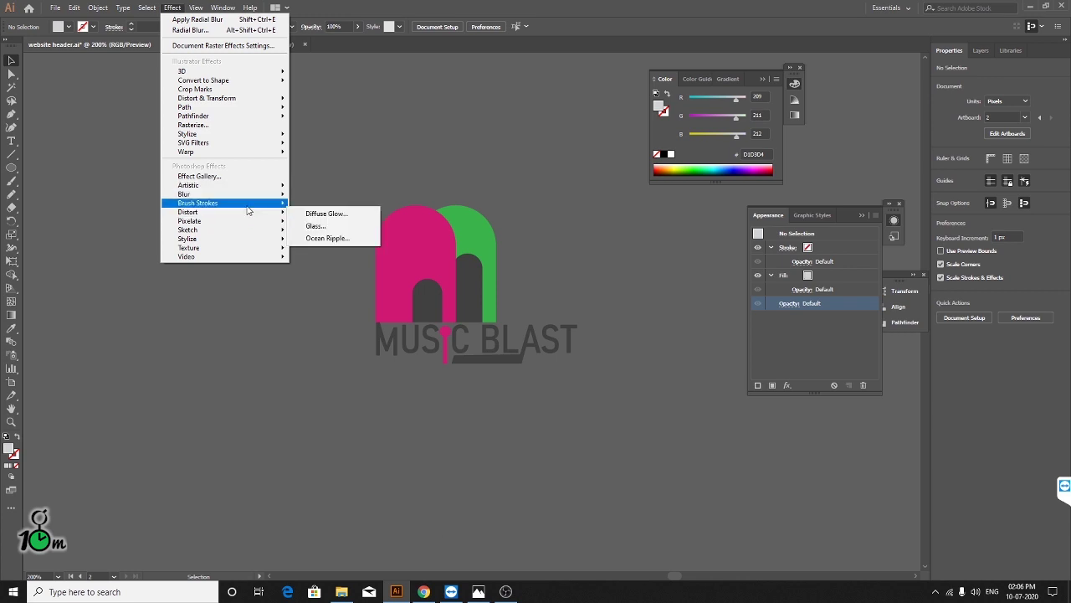
pyautogui.moveTo(199, 203)
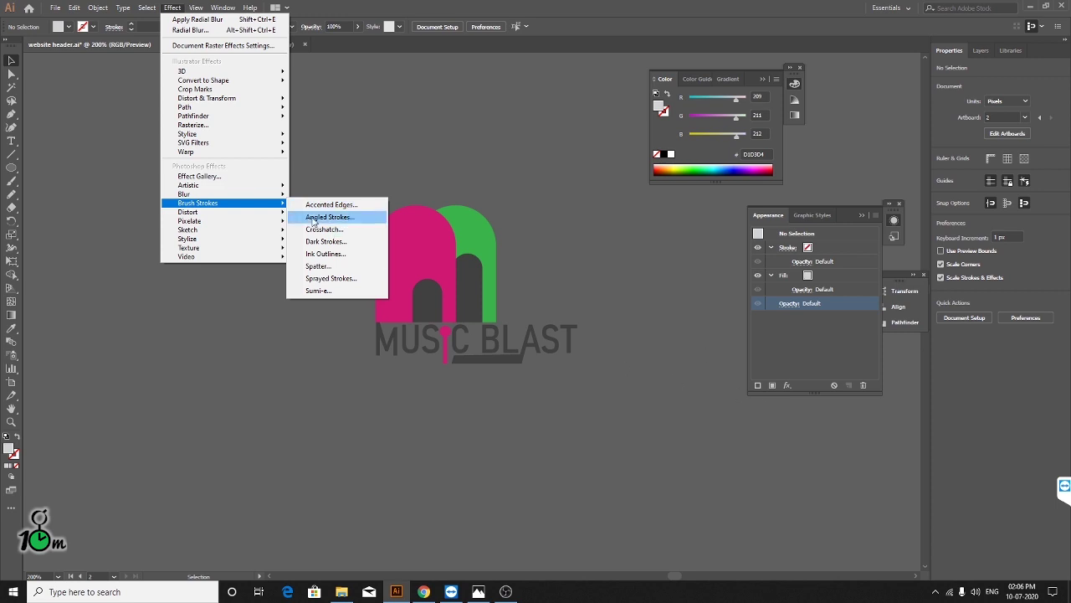
pyautogui.click(509, 280)
pyautogui.click(455, 219)
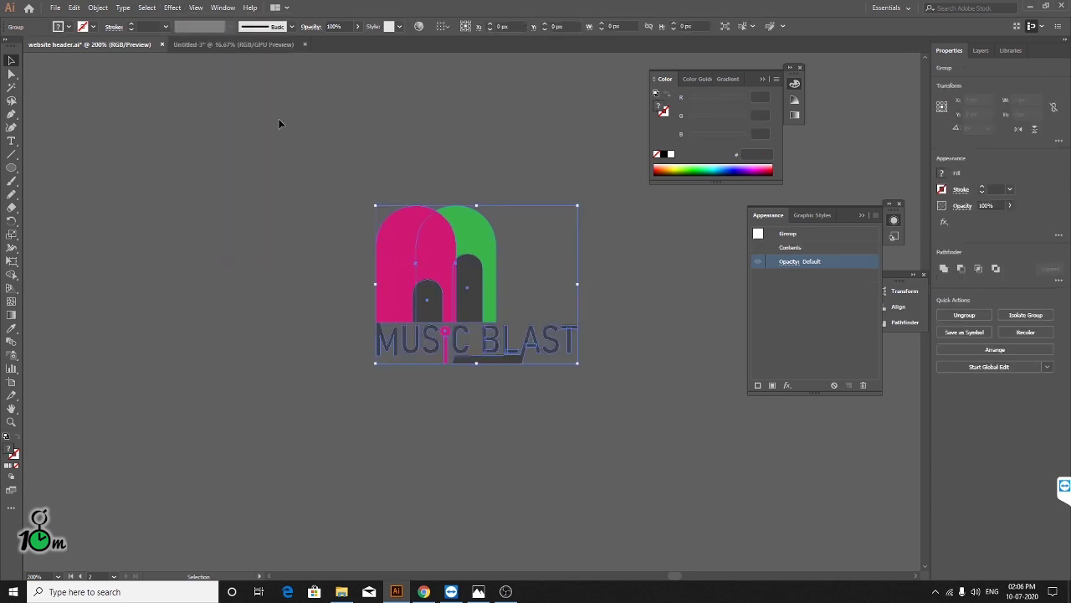
pyautogui.click(172, 7)
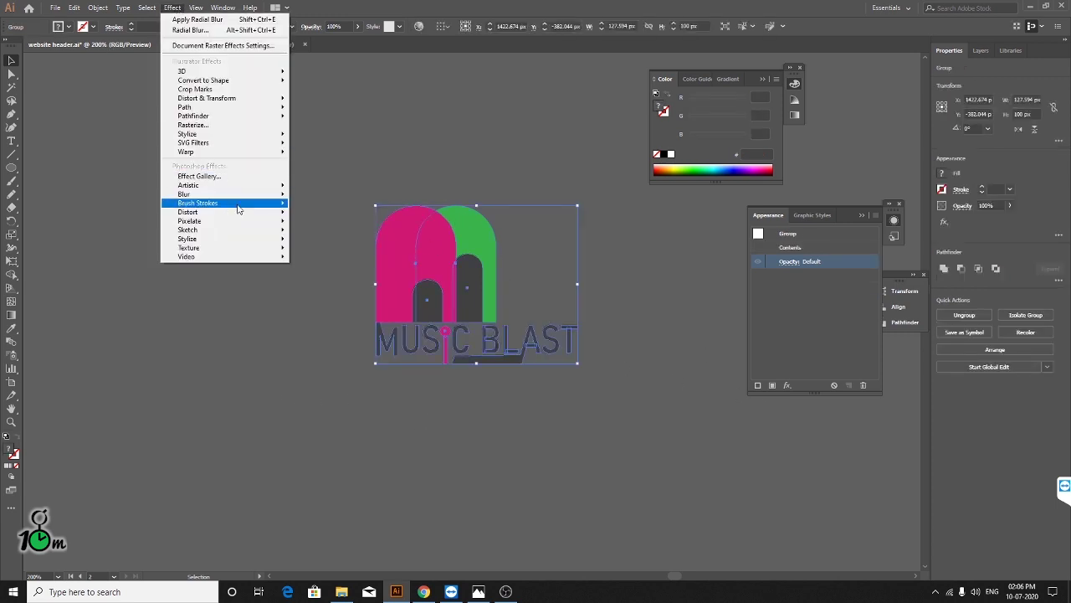
pyautogui.click(370, 205)
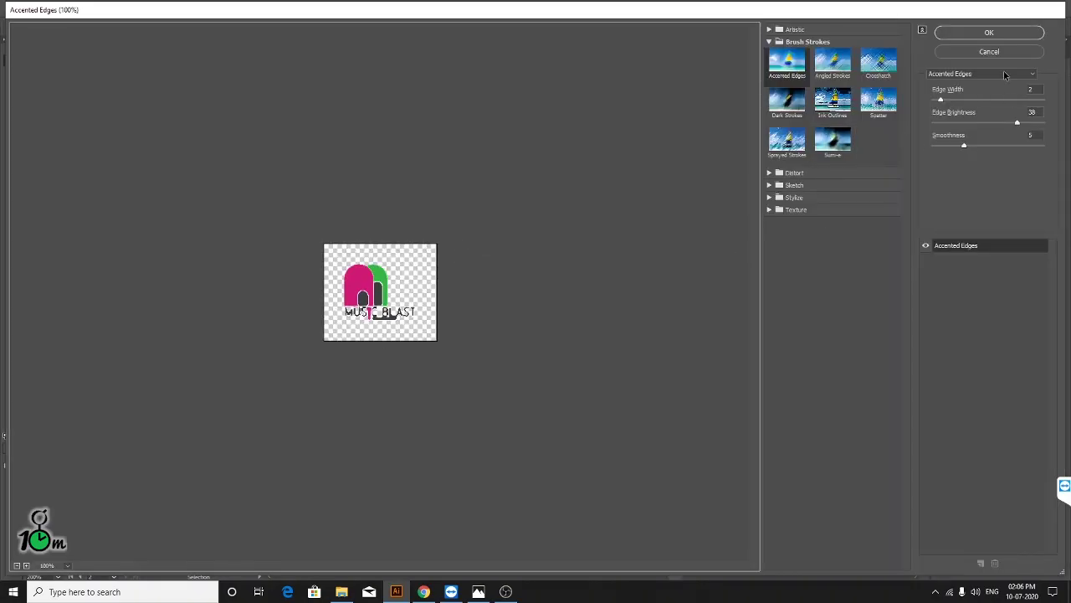
pyautogui.click(1008, 53)
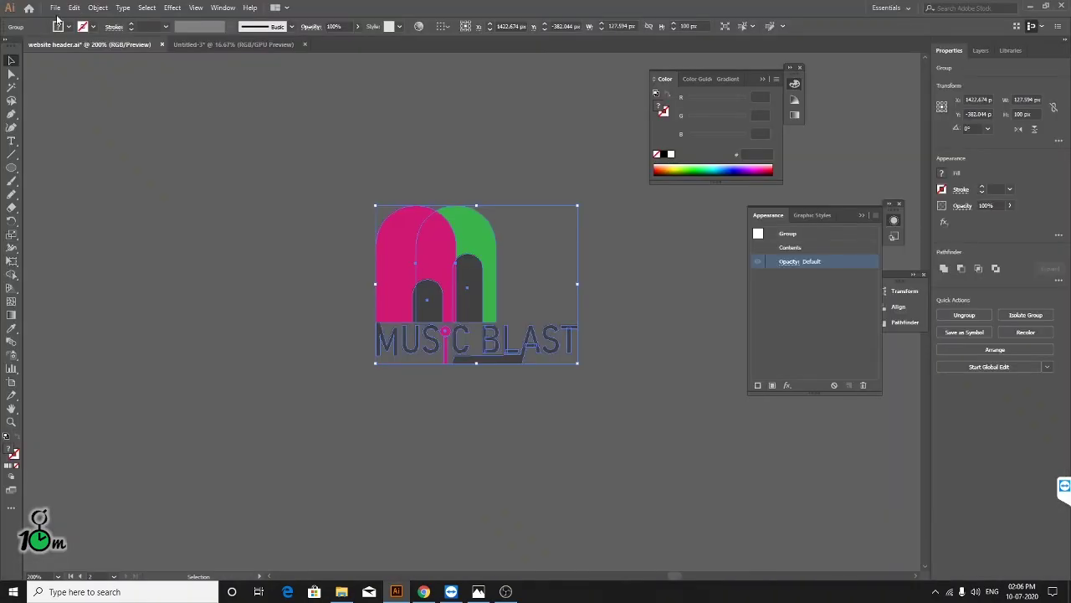
pyautogui.click(174, 9)
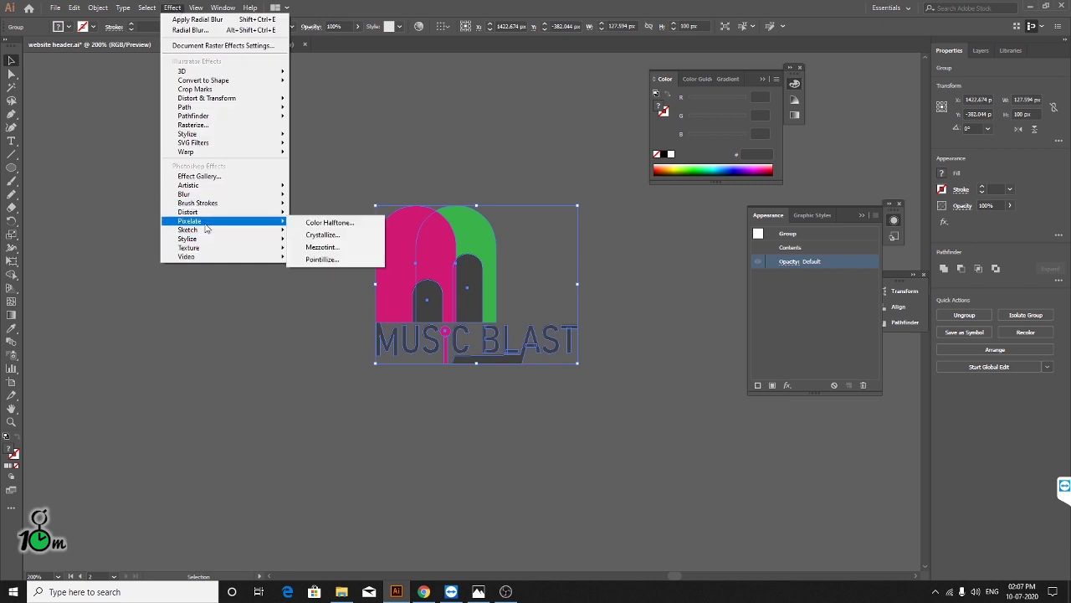
pyautogui.moveTo(190, 221)
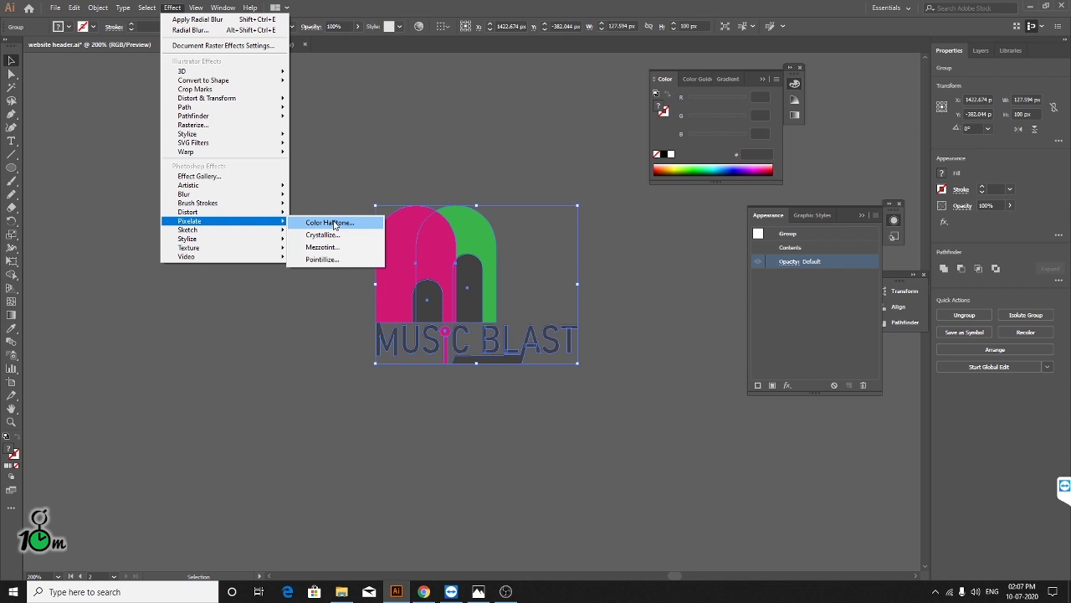
pyautogui.click(333, 223)
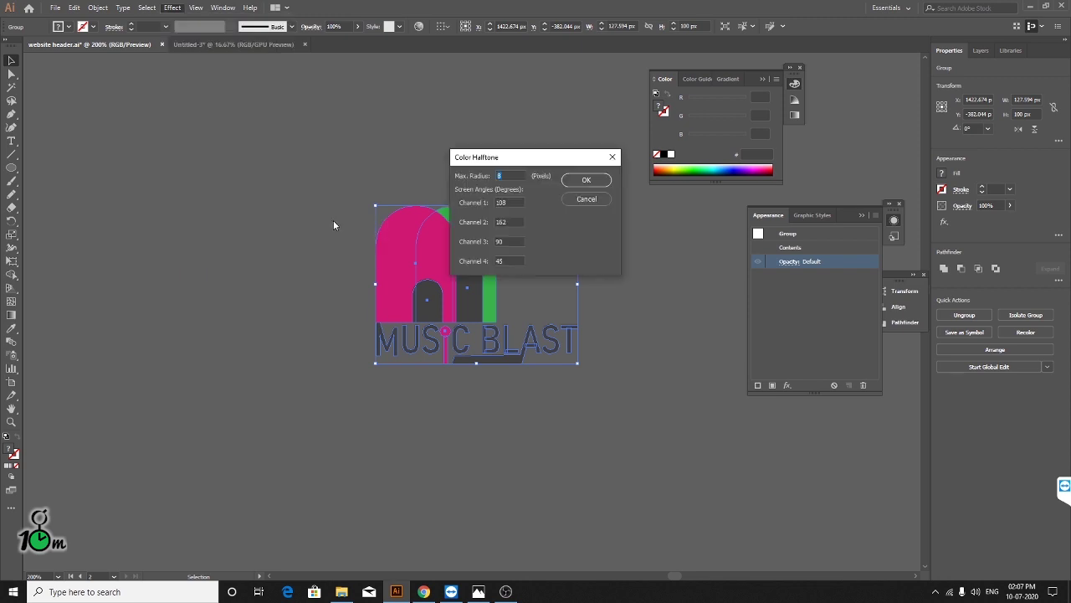
pyautogui.click(577, 201)
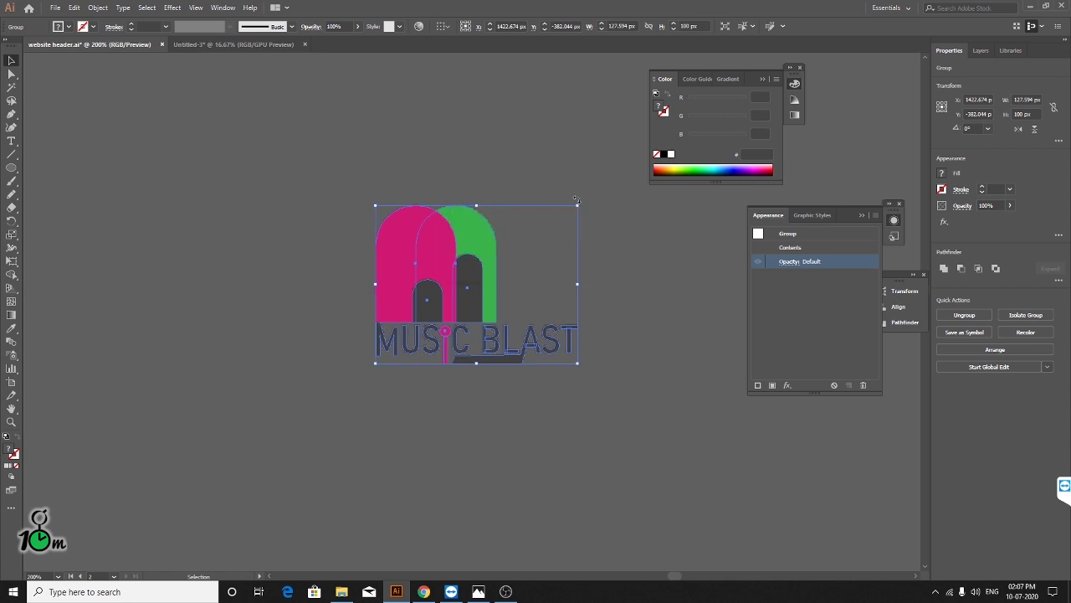
pyautogui.click(467, 407)
pyautogui.scroll(-1, 481, 399)
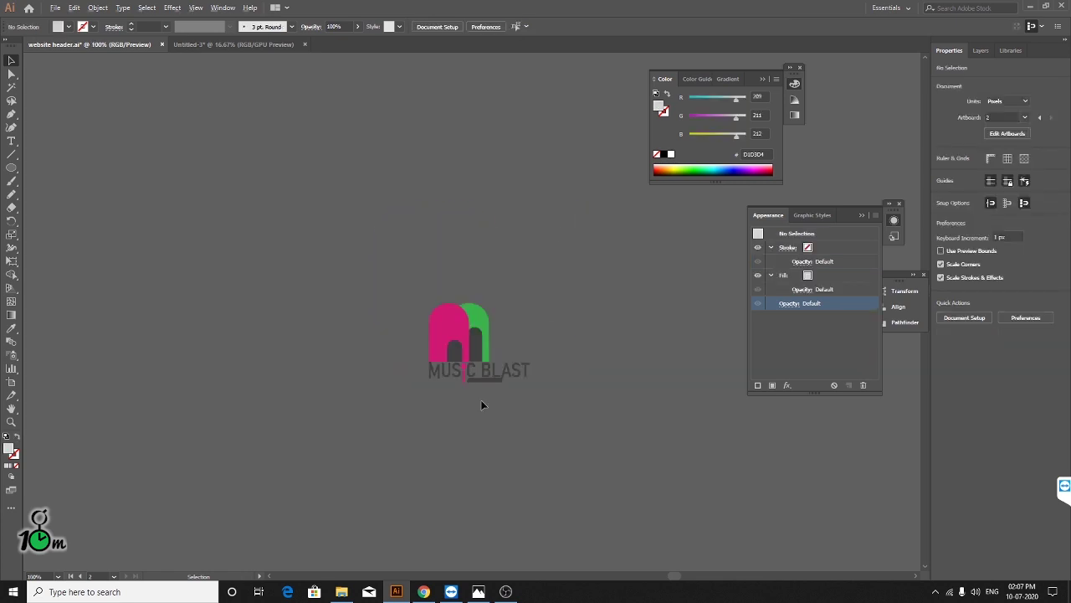
pyautogui.scroll(2, 483, 401)
pyautogui.moveTo(407, 349); pyautogui.dragTo(398, 267)
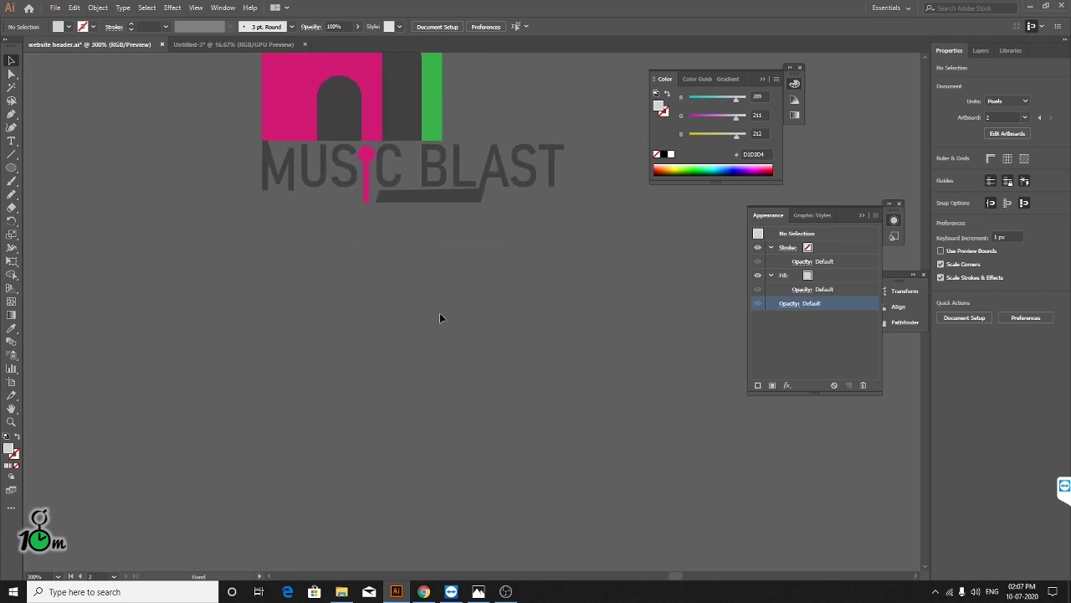
pyautogui.moveTo(11, 168); pyautogui.dragTo(84, 176)
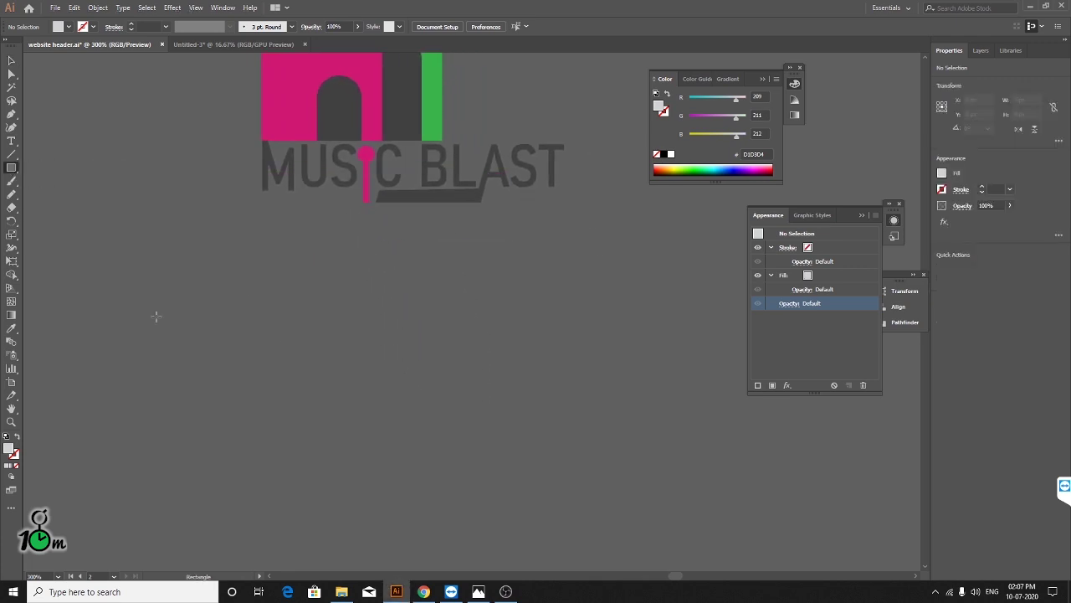
# - Draw a 226 × 92 px rectangle below the logo with a white-to-black linear gradient
pyautogui.moveTo(128, 277); pyautogui.dragTo(663, 494)
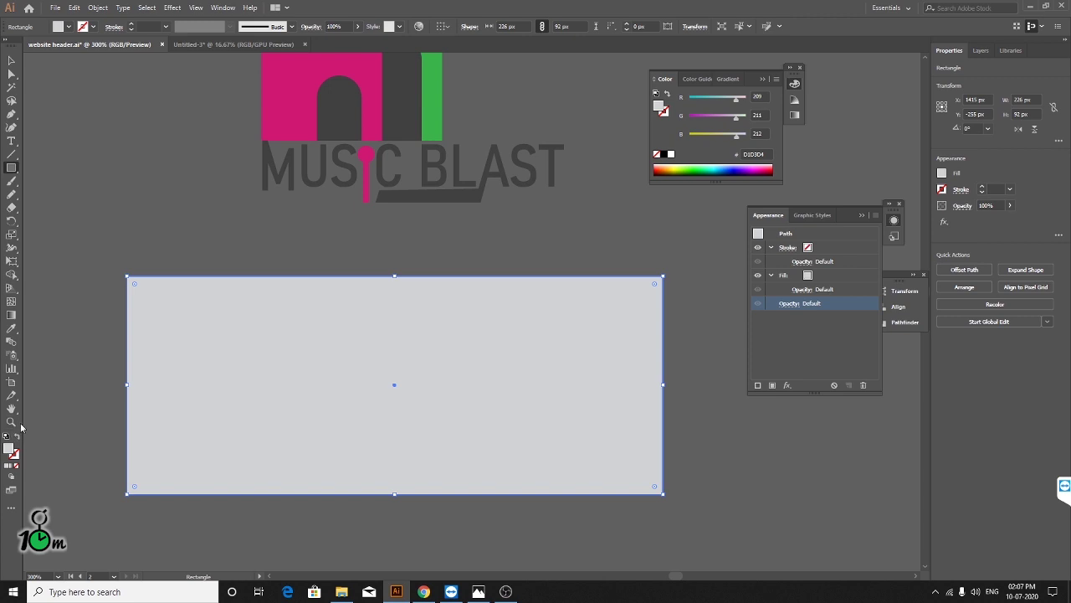
pyautogui.click(11, 314)
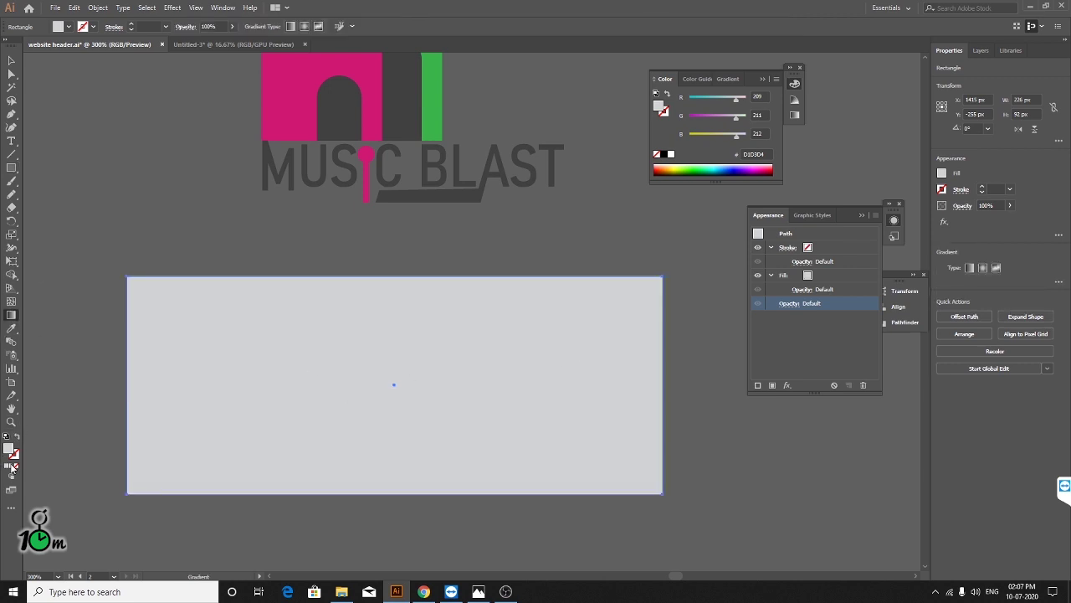
pyautogui.click(12, 464)
pyautogui.click(11, 60)
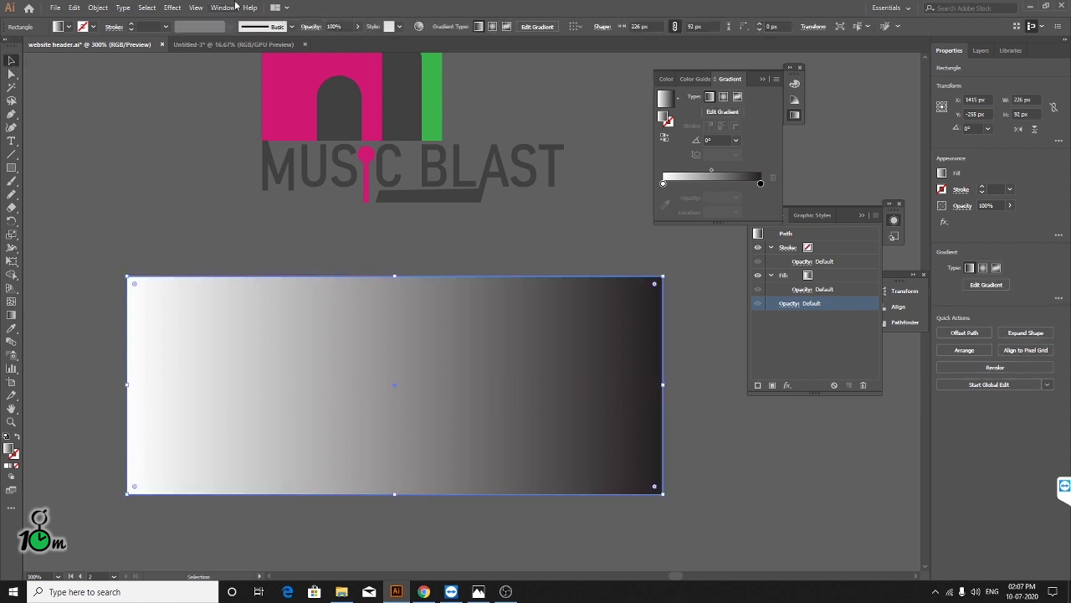
pyautogui.click(172, 7)
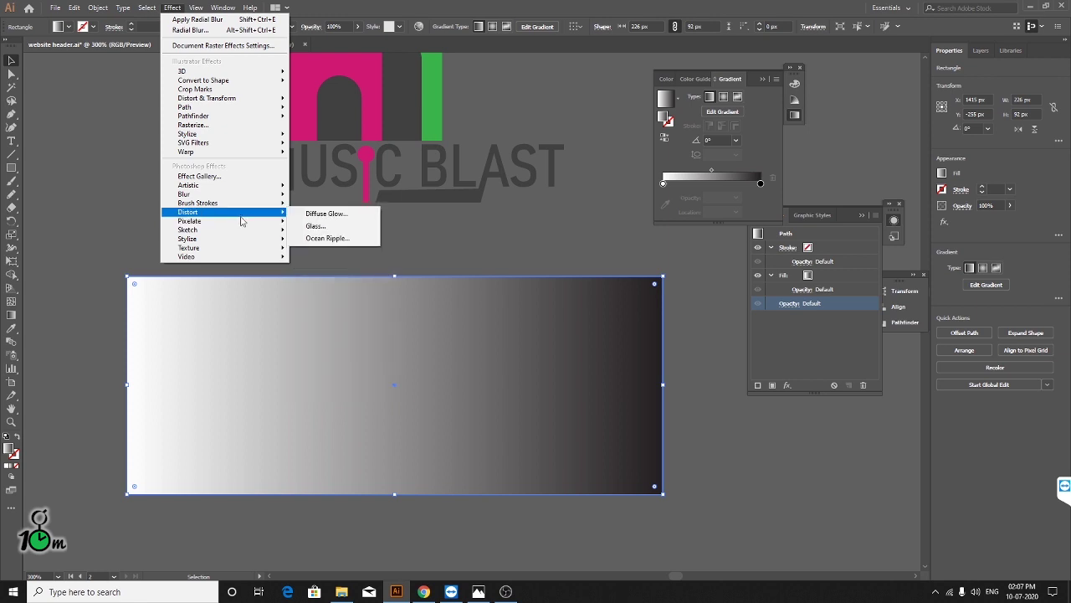
# - Apply a Color Halftone effect to the gradient rectangle
pyautogui.moveTo(189, 221)
pyautogui.click(330, 223)
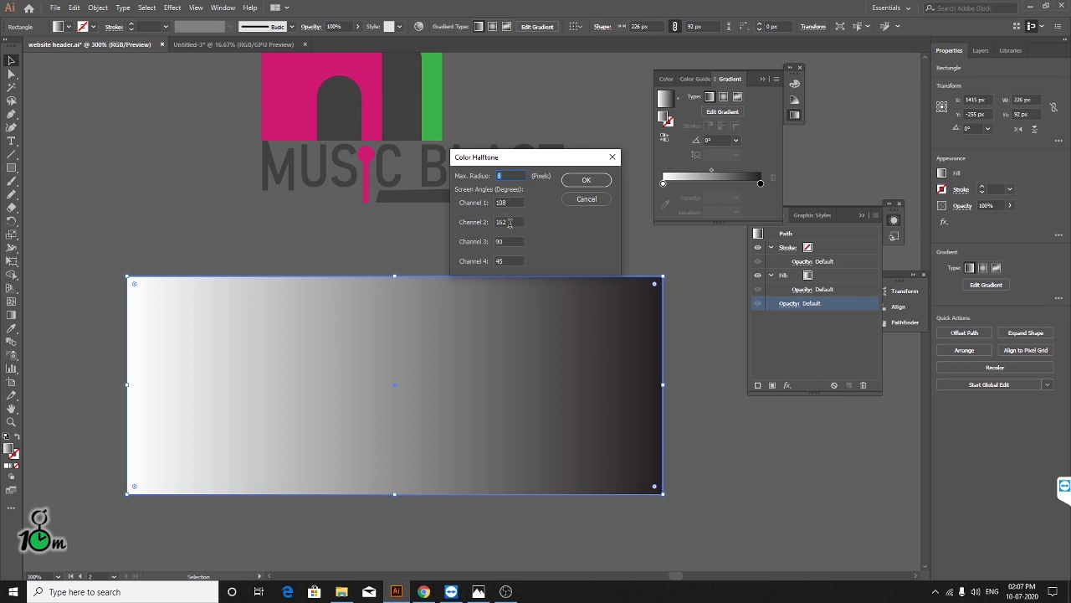
pyautogui.doubleClick(509, 223)
pyautogui.click(593, 182)
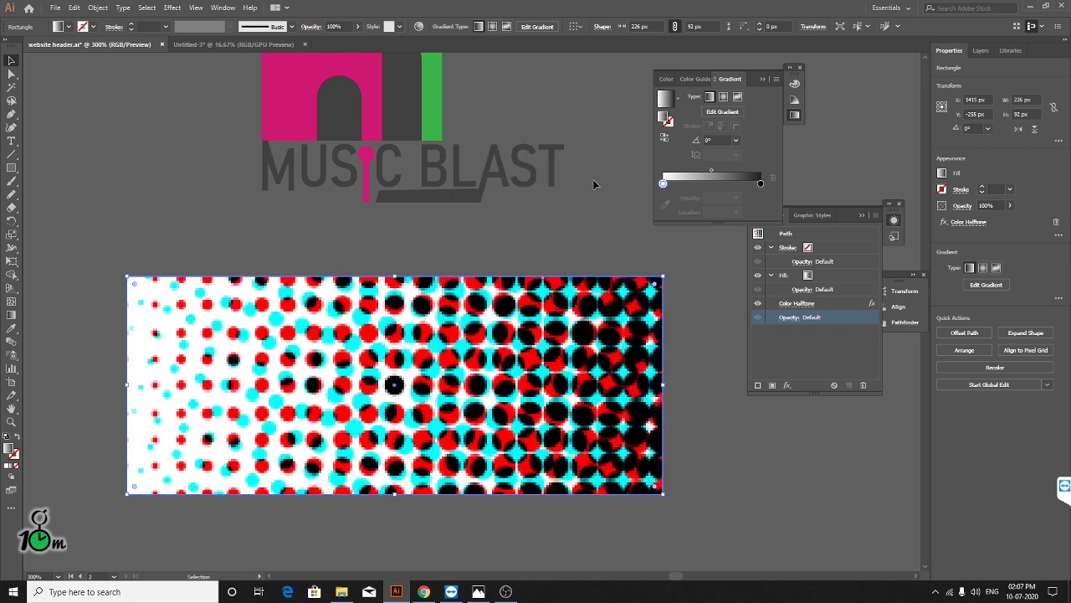
pyautogui.keyDown('alt'); pyautogui.scroll(3, 544, 352); pyautogui.keyUp('alt')
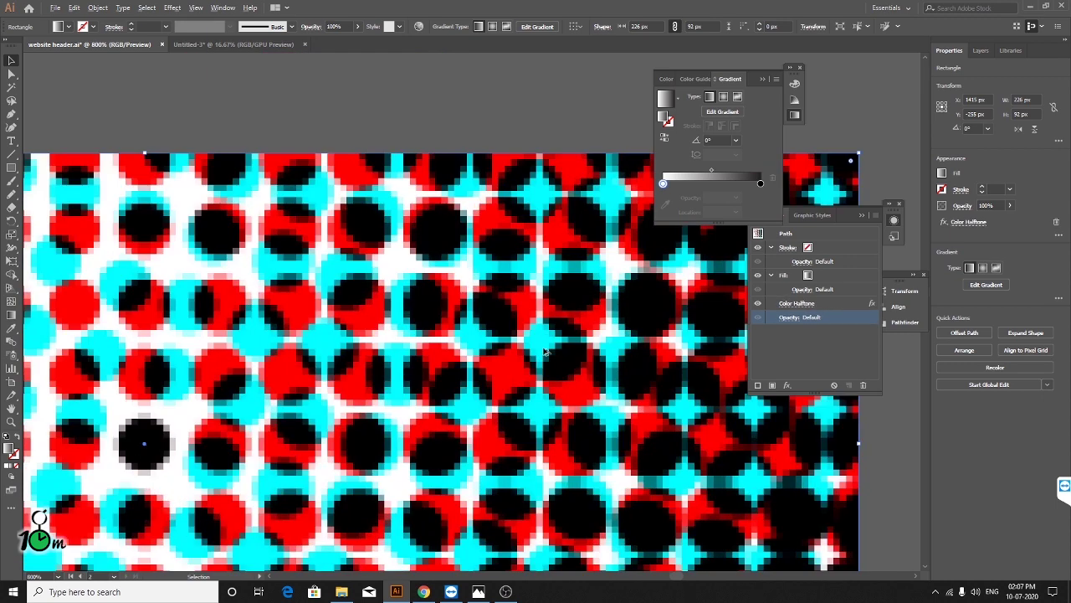
pyautogui.keyDown('alt'); pyautogui.scroll(-2, 544, 352); pyautogui.keyUp('alt')
pyautogui.click(11, 72)
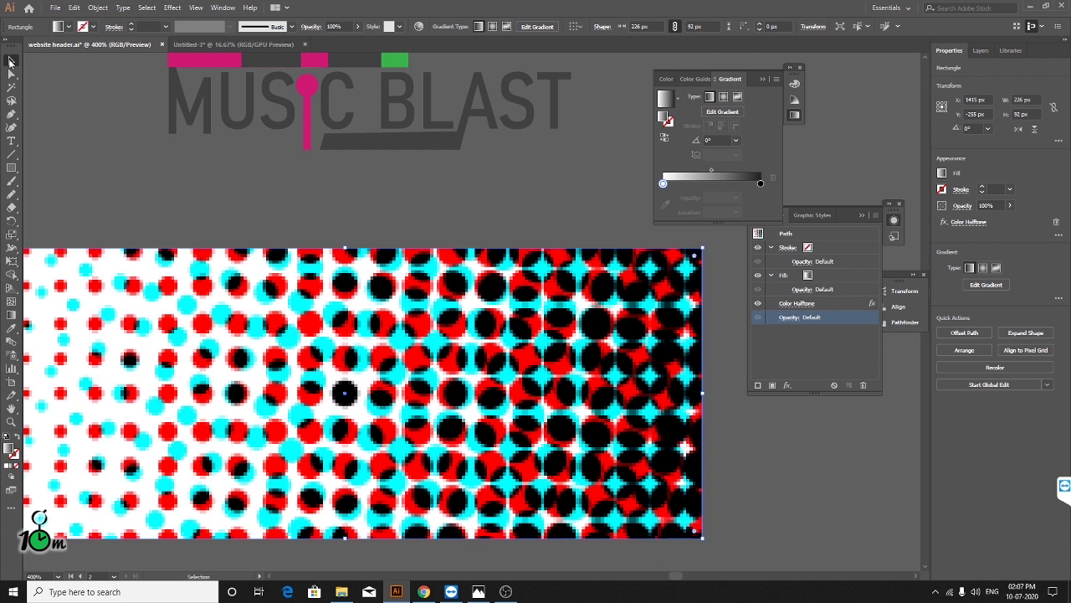
# - Undo the coloured halftone, reapply Color Halftone and set the Channel 1 angle to 18
pyautogui.hotkey('ctrl', 'z')
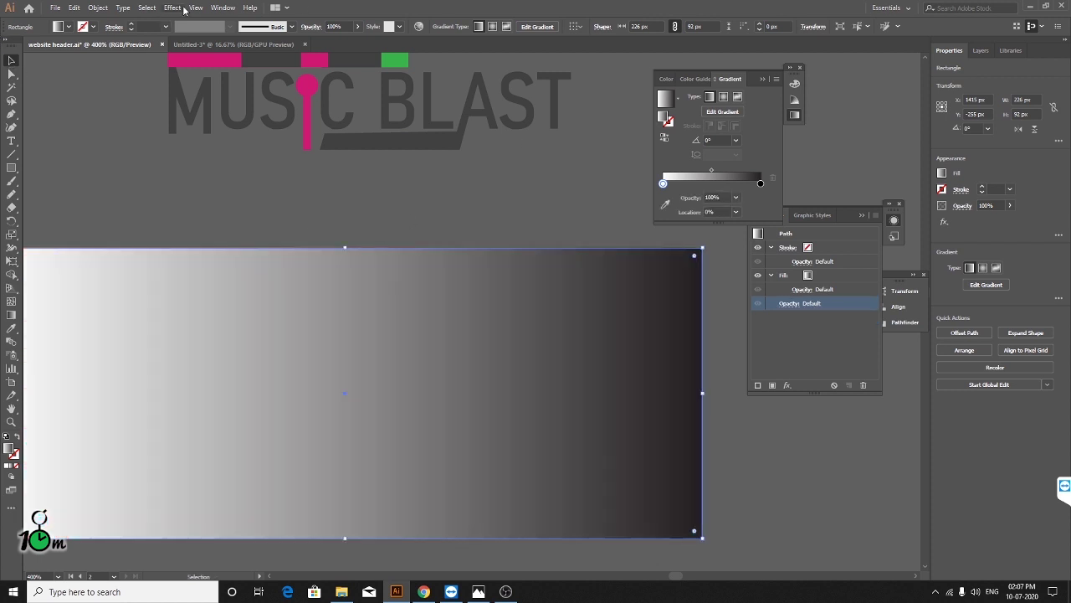
pyautogui.click(170, 8)
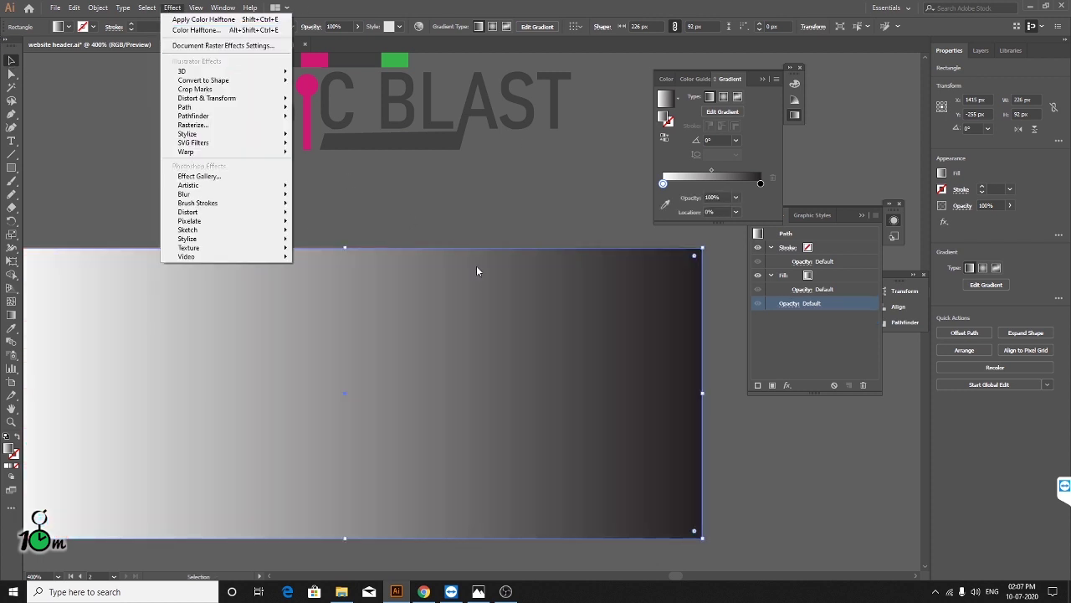
pyautogui.hotkey('ctrl', 'shift', 'e')
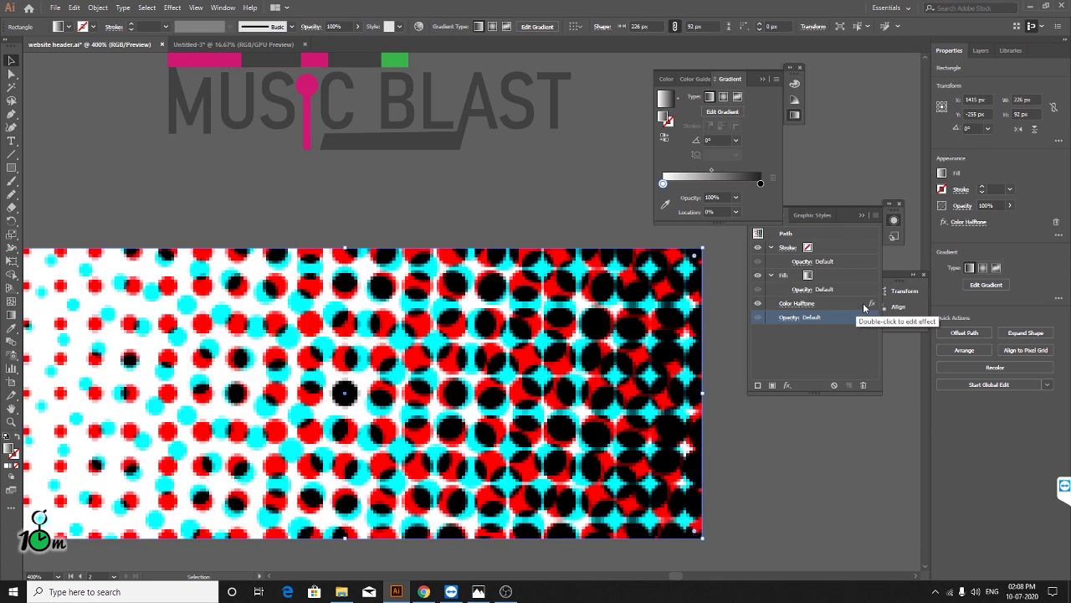
pyautogui.click(797, 306)
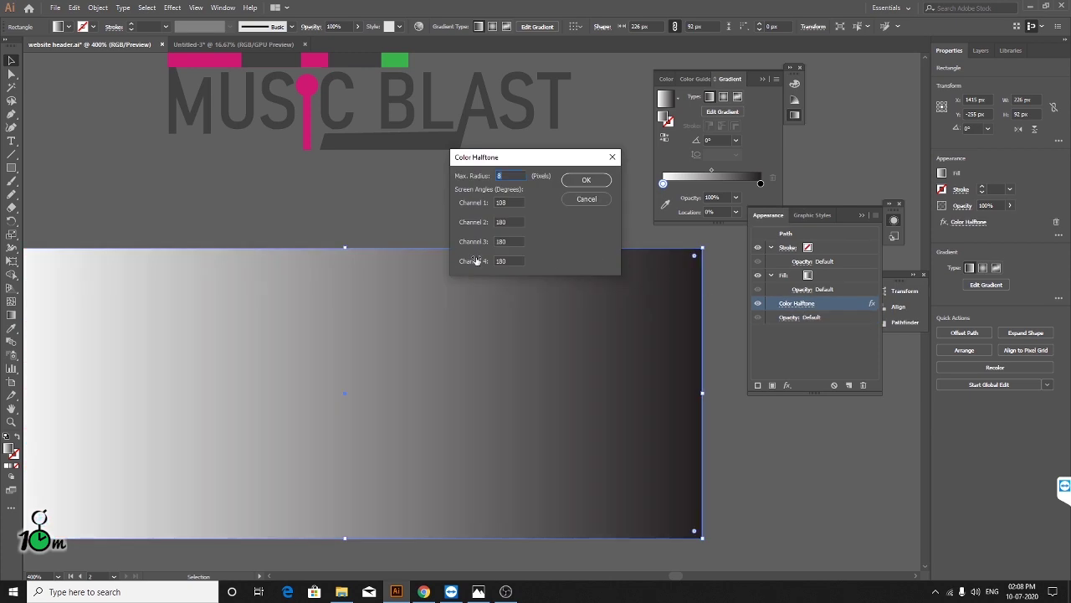
pyautogui.click(518, 203)
pyautogui.write('18')
pyautogui.click(577, 182)
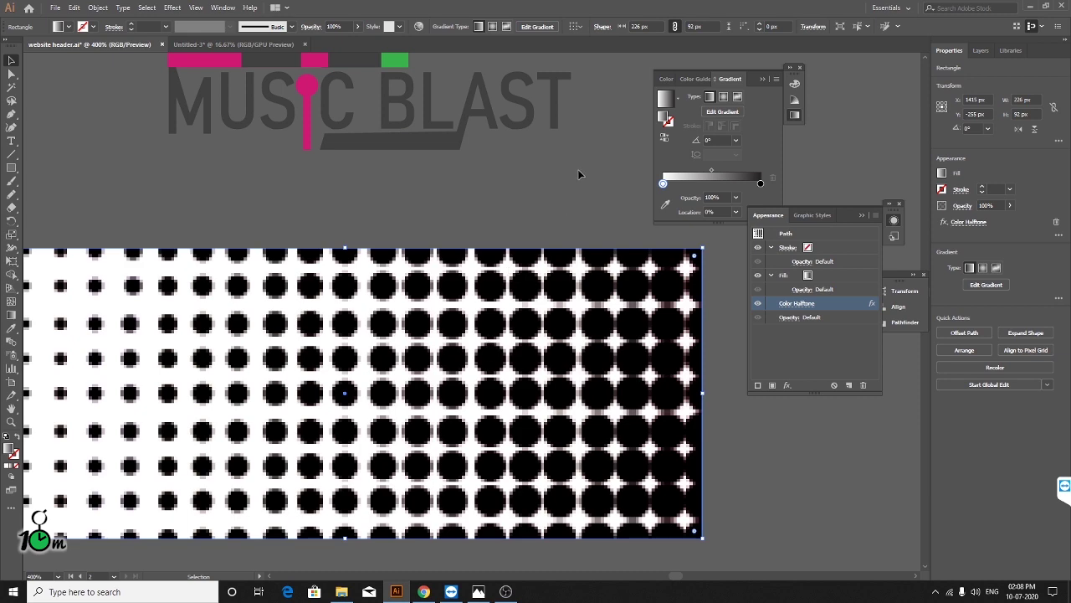
pyautogui.click(511, 226)
# - Scroll to inspect the black-dot halftone rectangle and reselect it
pyautogui.scroll(-3, 448, 293)
pyautogui.scroll(2, 431, 303)
pyautogui.scroll(-2, 419, 311)
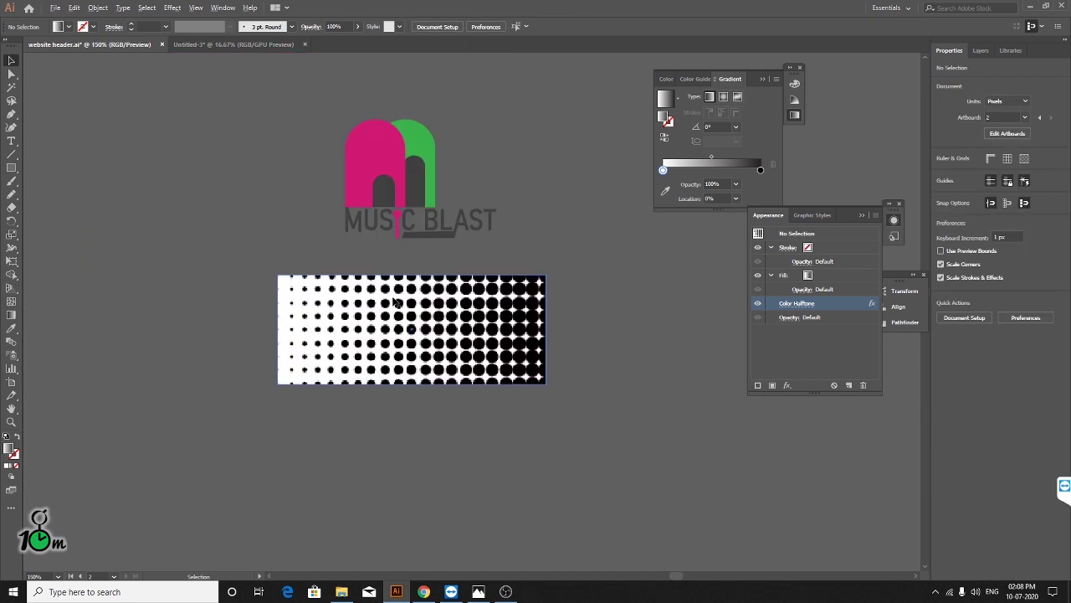
pyautogui.scroll(3, 500, 329)
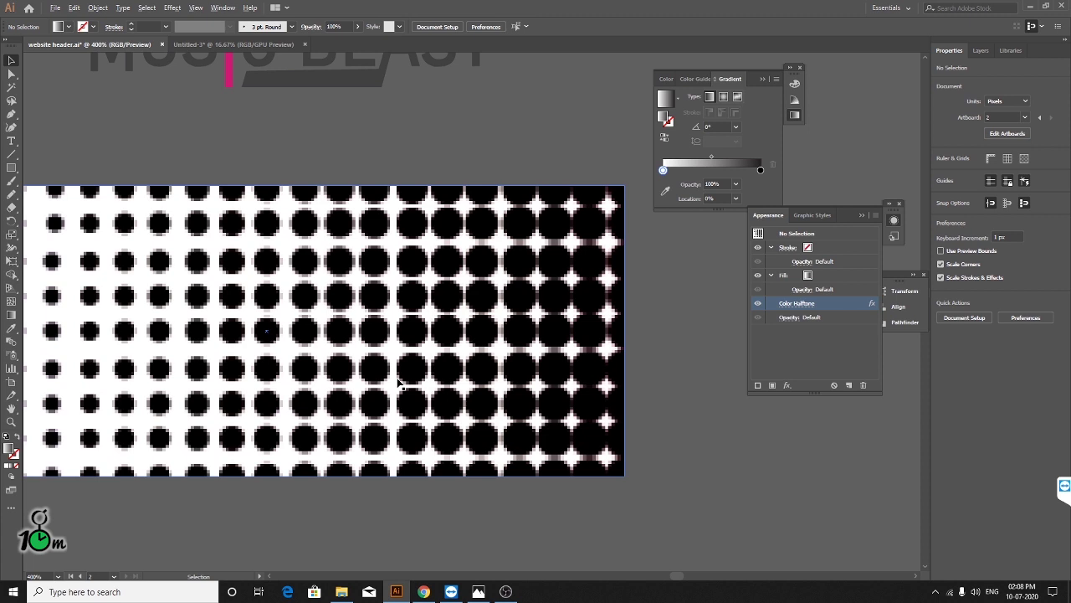
pyautogui.scroll(-2, 400, 383)
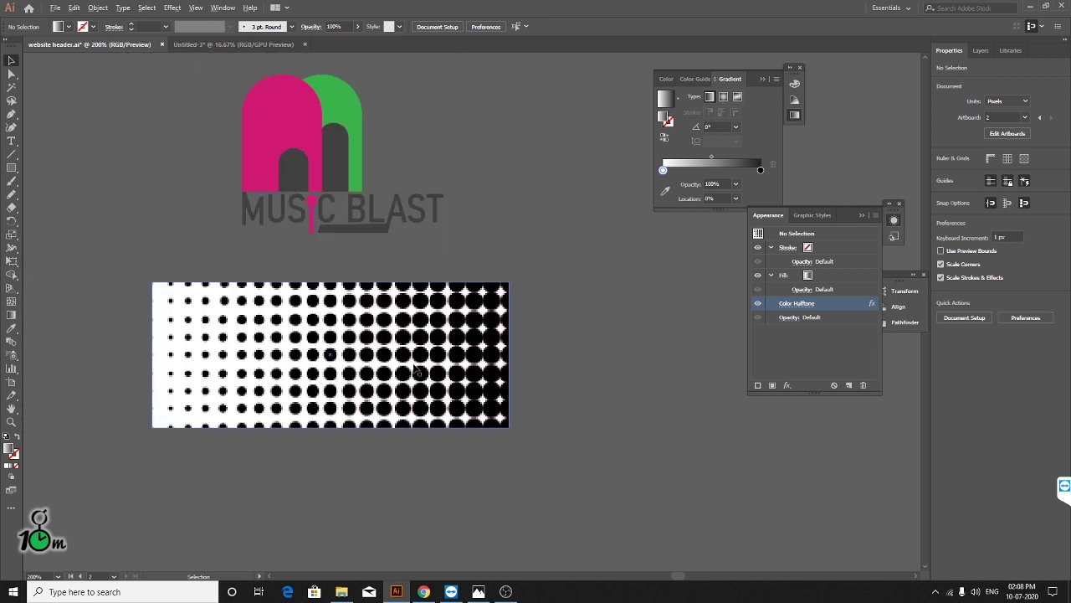
pyautogui.click(358, 387)
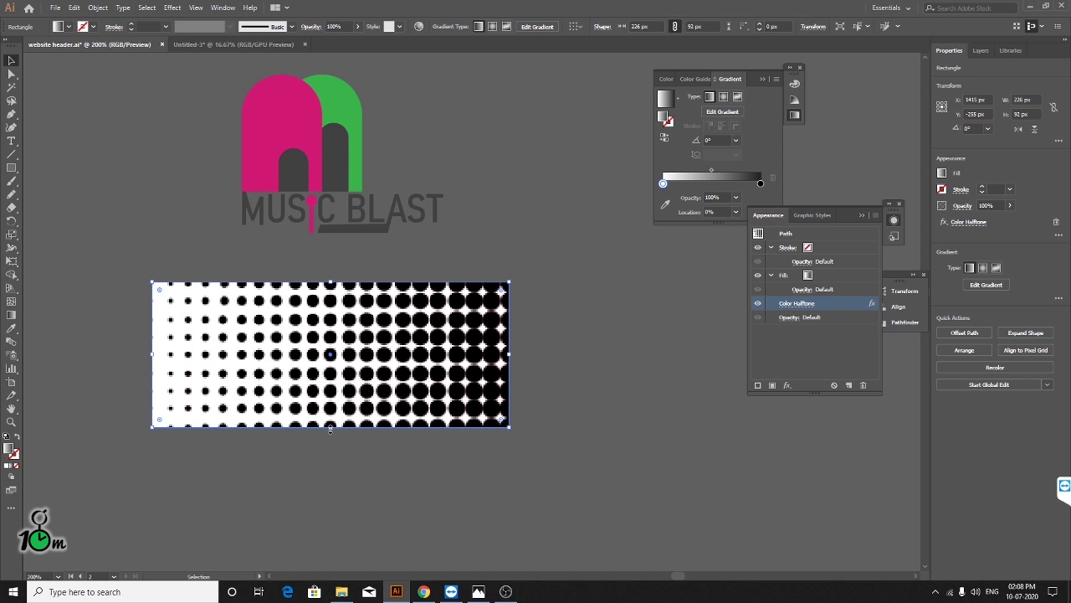
pyautogui.scroll(1, 332, 425)
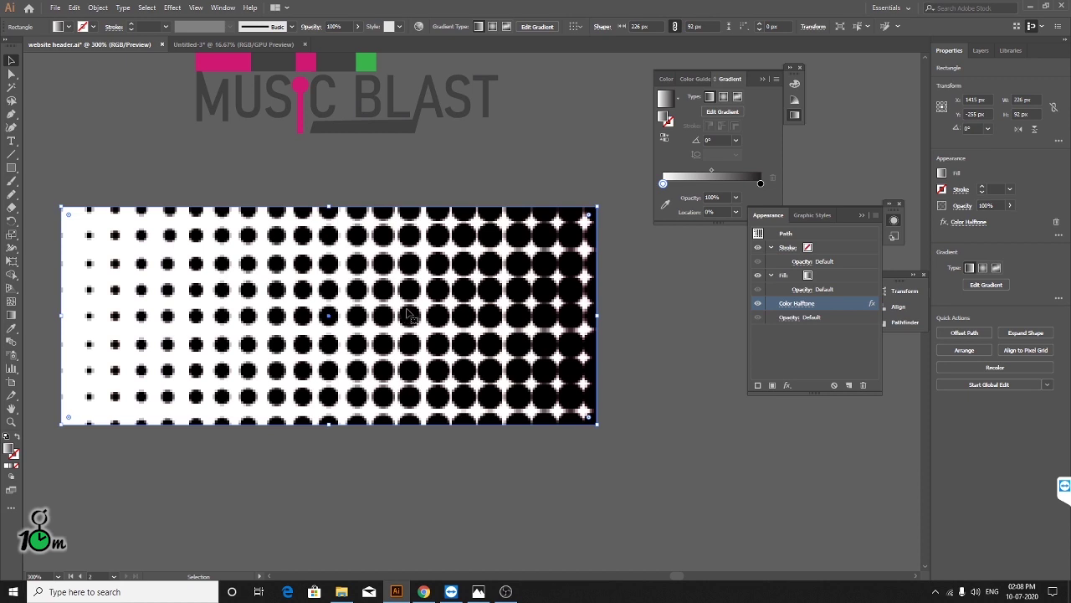
# - Change the Color Halftone Channel 1 screen angle from 180 to 100
pyautogui.click(797, 305)
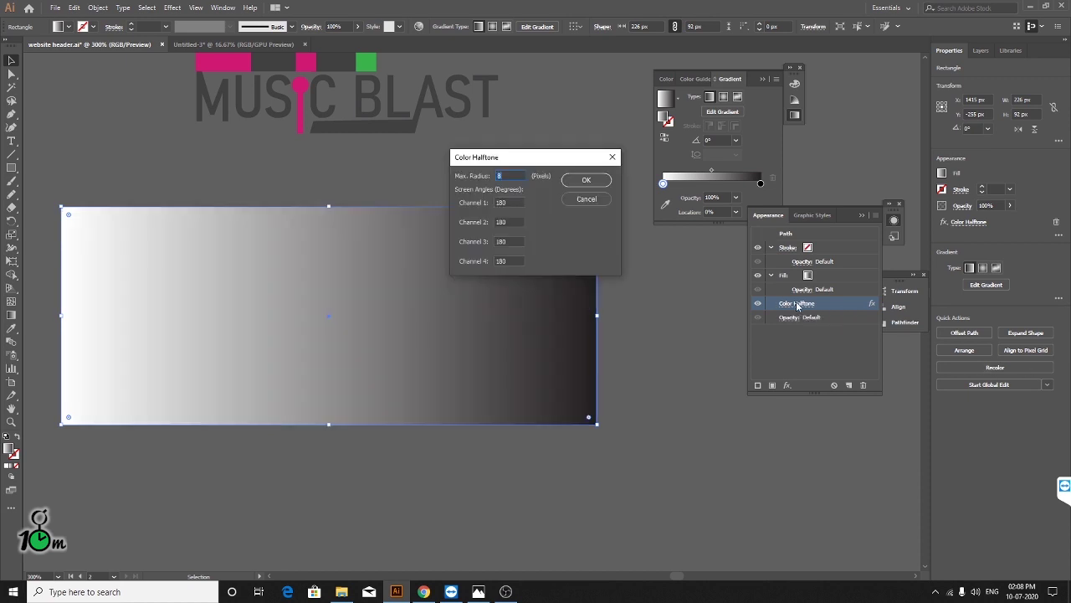
pyautogui.moveTo(469, 159); pyautogui.dragTo(659, 327)
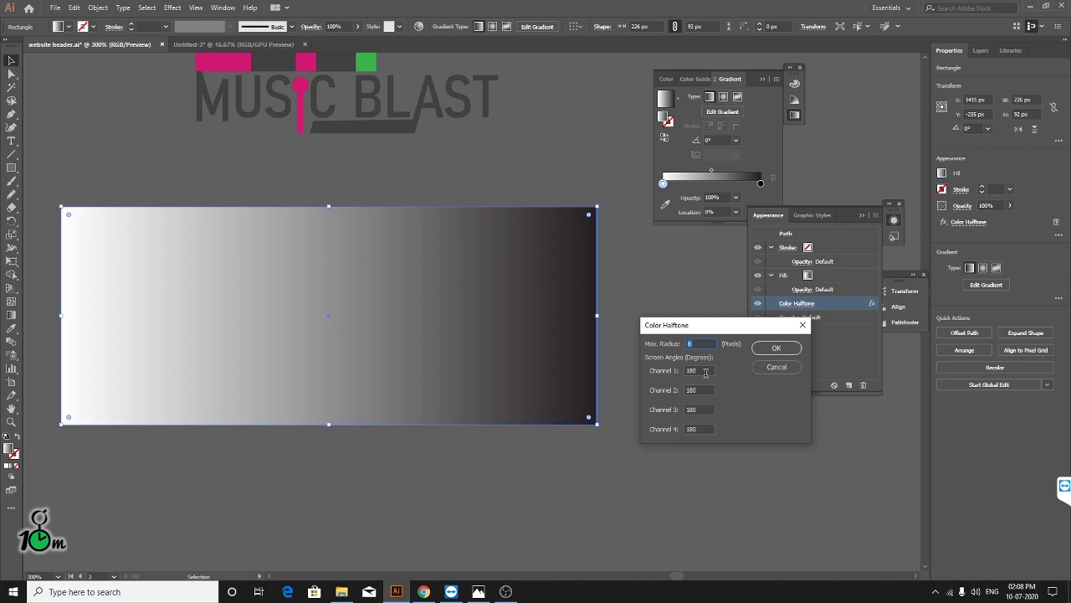
pyautogui.doubleClick(703, 372)
pyautogui.doubleClick(701, 430)
pyautogui.doubleClick(701, 371)
pyautogui.write('100')
pyautogui.click(773, 350)
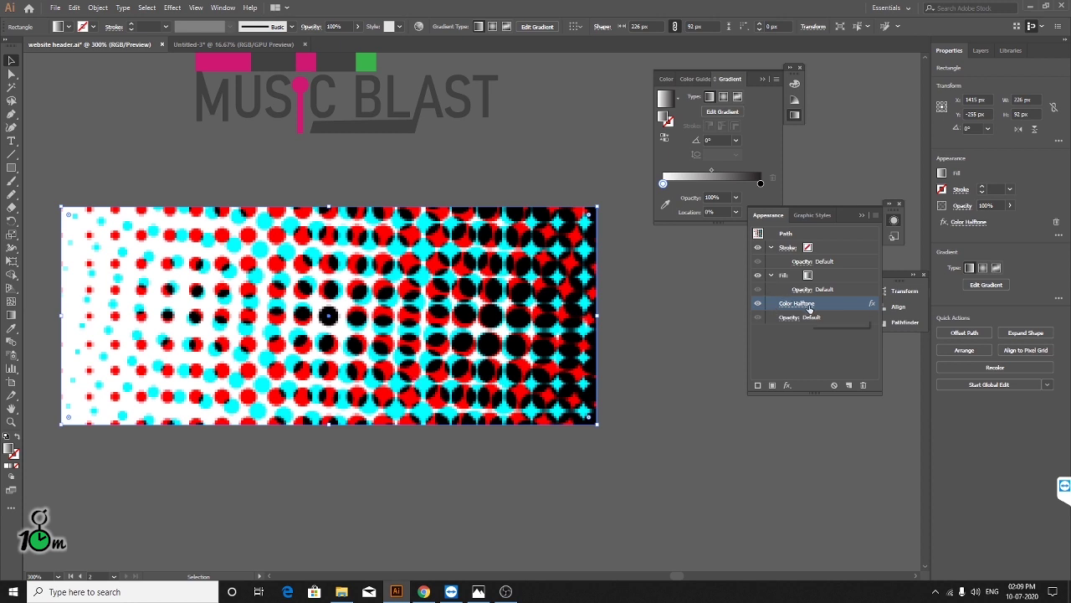
# - Reselect the halftone rectangle and nudge it right and down
pyautogui.click(679, 491)
pyautogui.click(358, 356)
pyautogui.scroll(-5, 393, 373)
pyautogui.scroll(3, 402, 378)
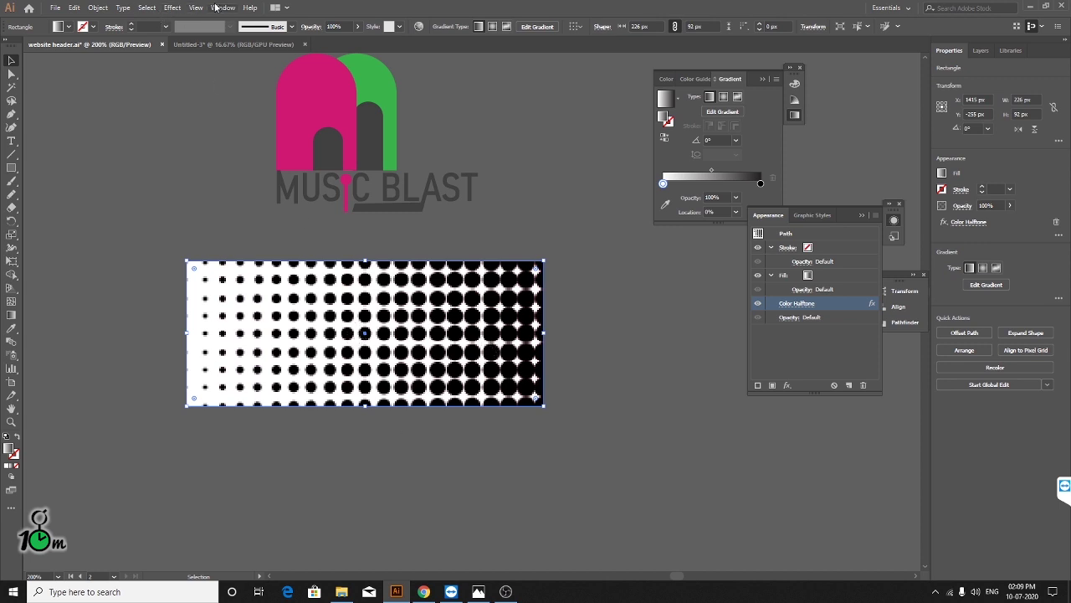
pyautogui.click(645, 350)
pyautogui.moveTo(450, 357); pyautogui.dragTo(505, 390)
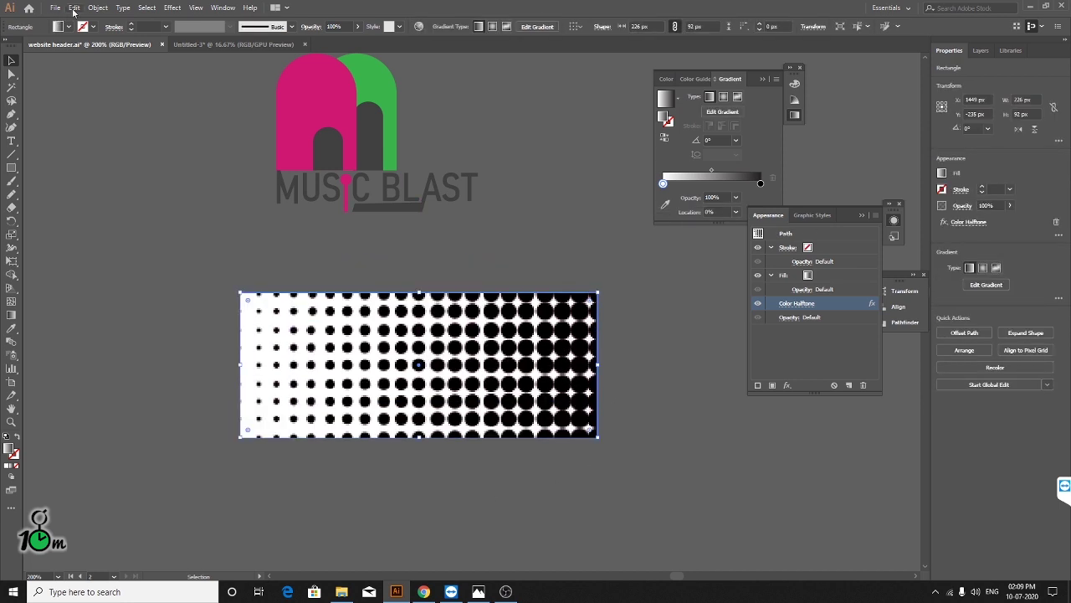
# - Expand the halftone rectangle's appearance into an embedded image via Object > Expand Appearance
pyautogui.click(98, 7)
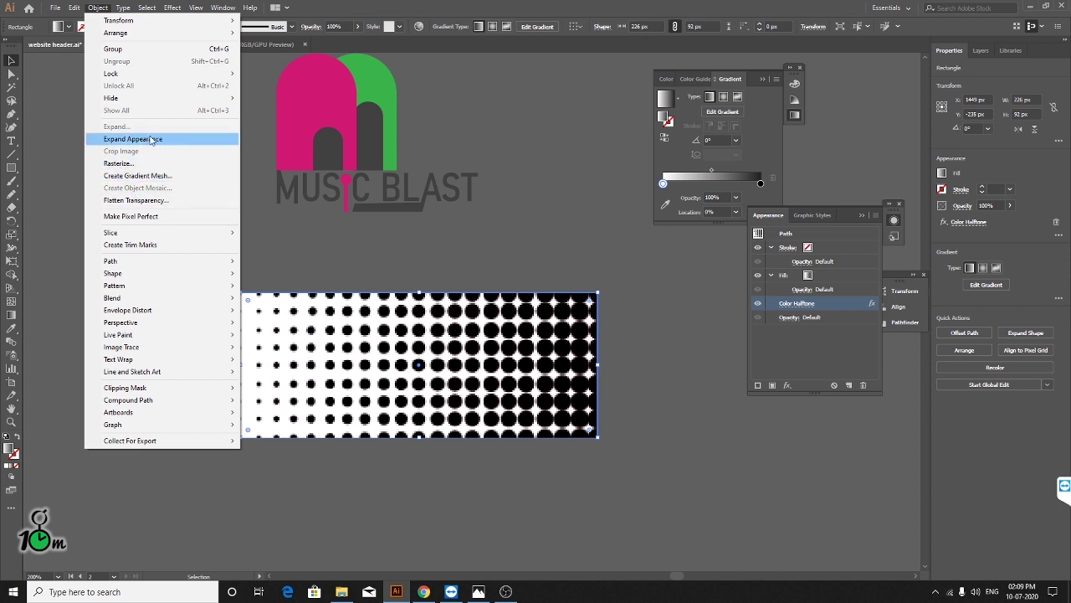
pyautogui.click(151, 139)
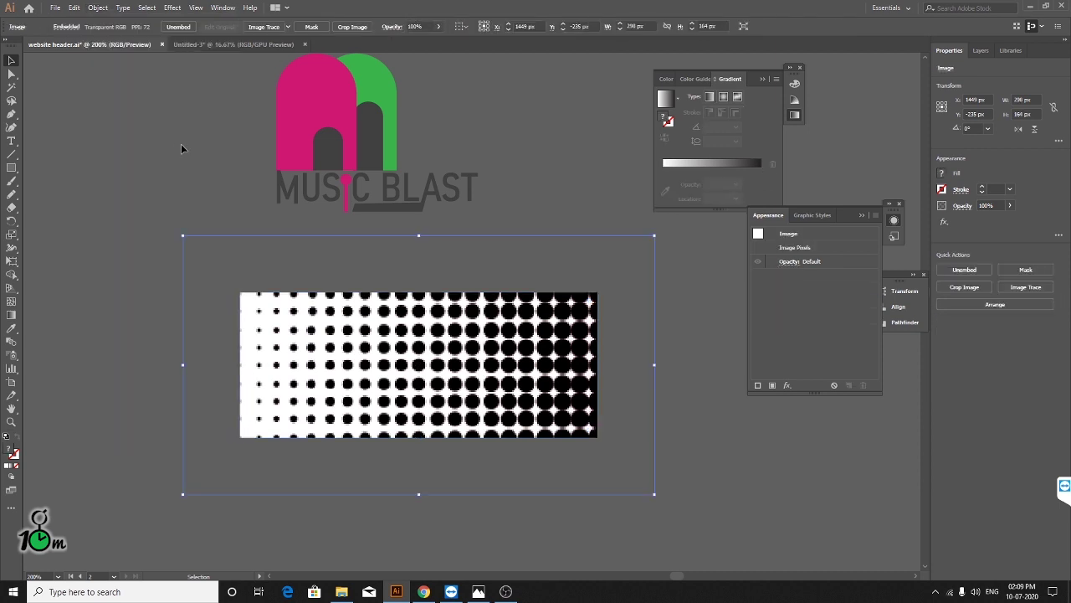
pyautogui.click(98, 7)
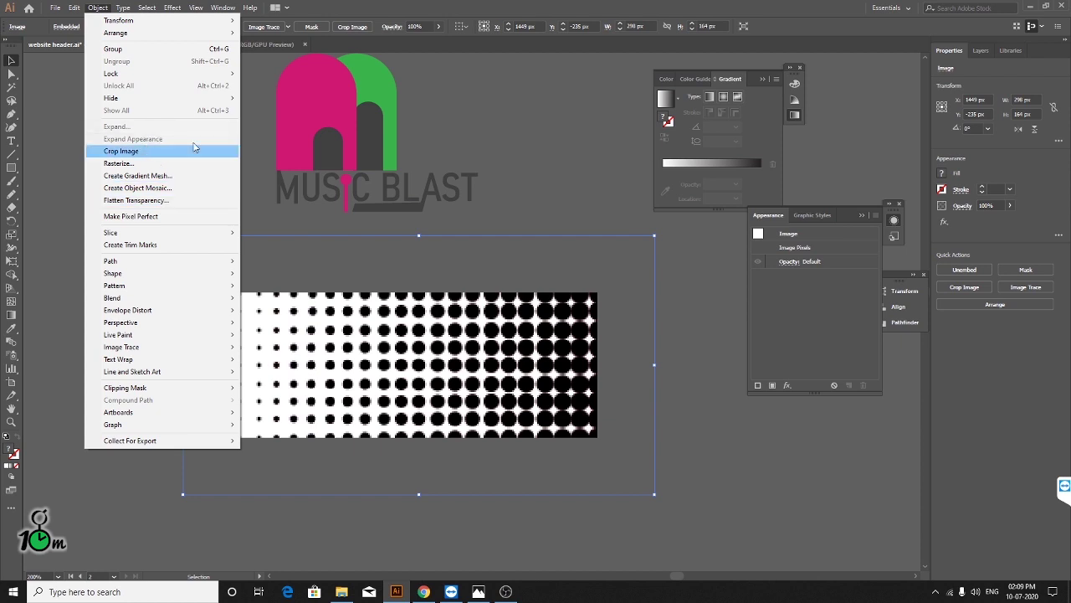
pyautogui.click(517, 192)
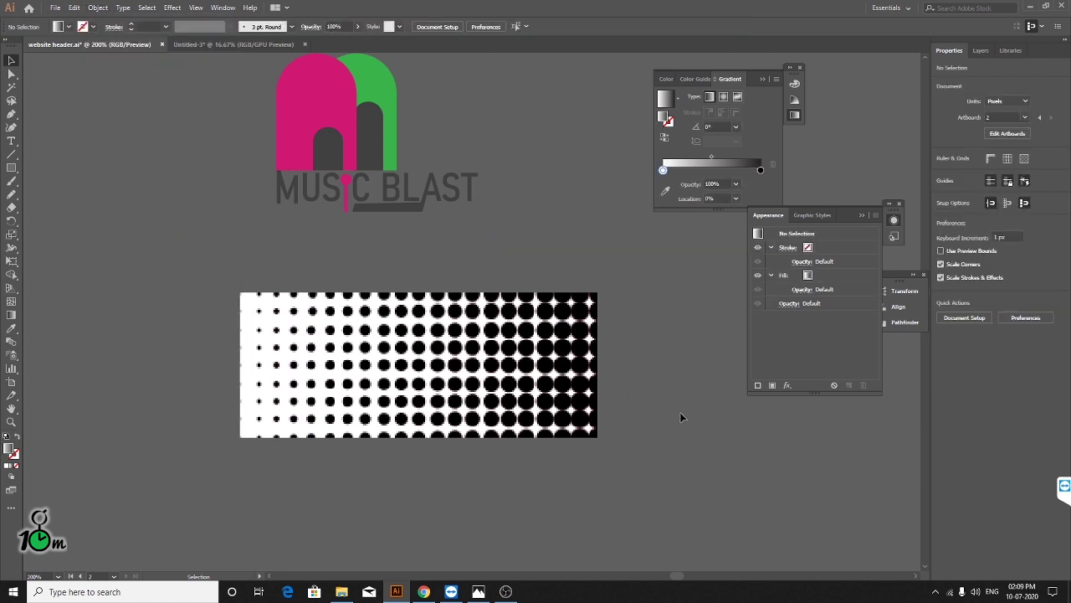
pyautogui.scroll(3, 536, 393)
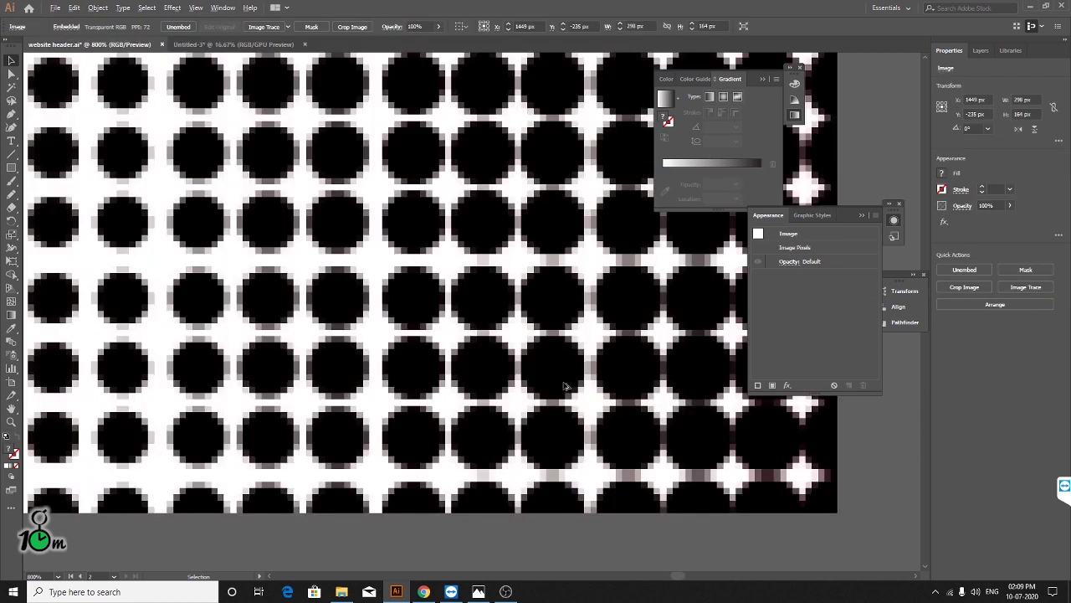
pyautogui.scroll(-1, 437, 333)
pyautogui.scroll(-1, 437, 333)
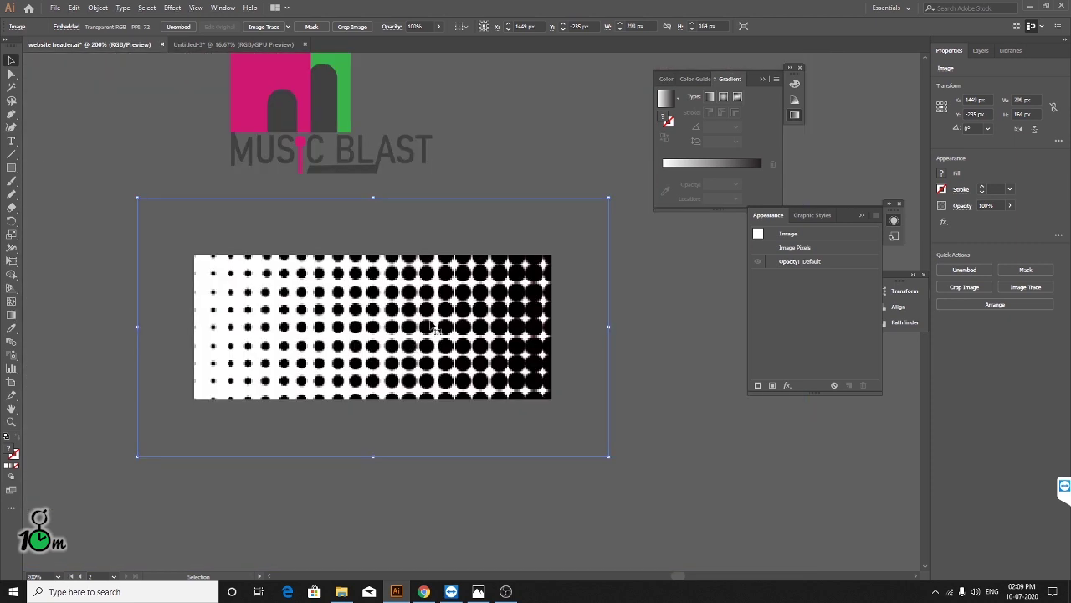
# - Position the halftone image directly under the Music Blast logo
pyautogui.moveTo(435, 328)
pyautogui.mouseDown()
pyautogui.moveTo(450, 384)
pyautogui.moveTo(444, 338)
pyautogui.mouseUp()
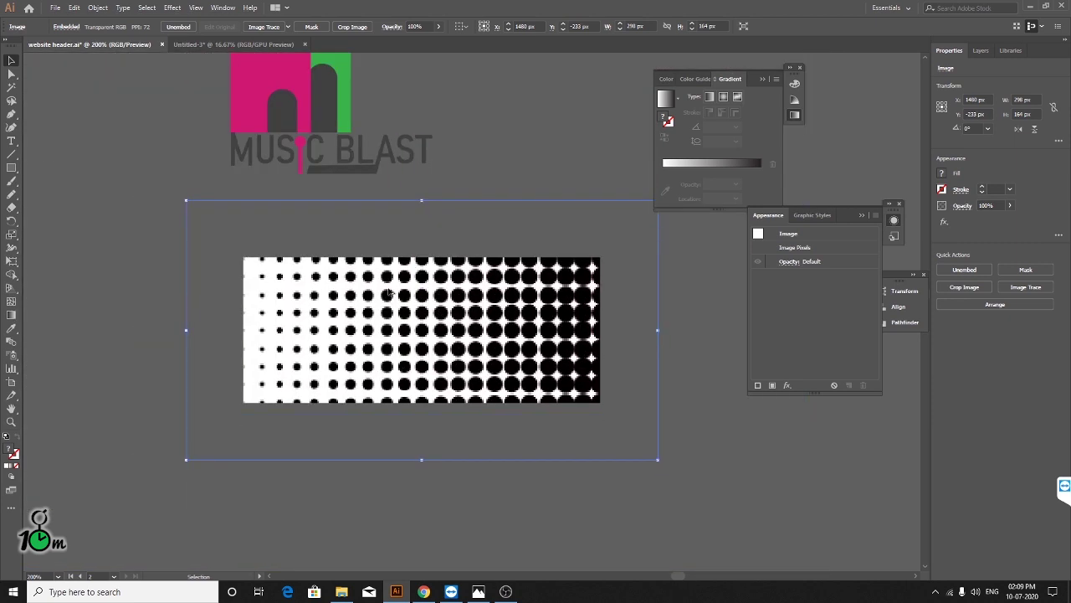
pyautogui.scroll(2, 424, 317)
pyautogui.scroll(1, 434, 314)
pyautogui.scroll(-3, 434, 314)
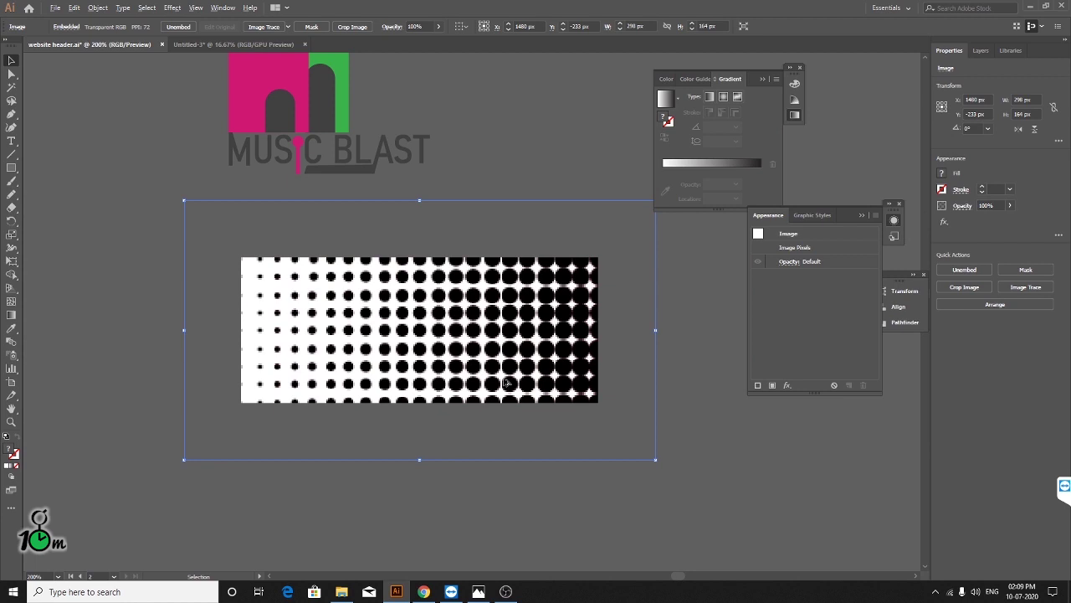
pyautogui.moveTo(483, 316); pyautogui.dragTo(396, 319)
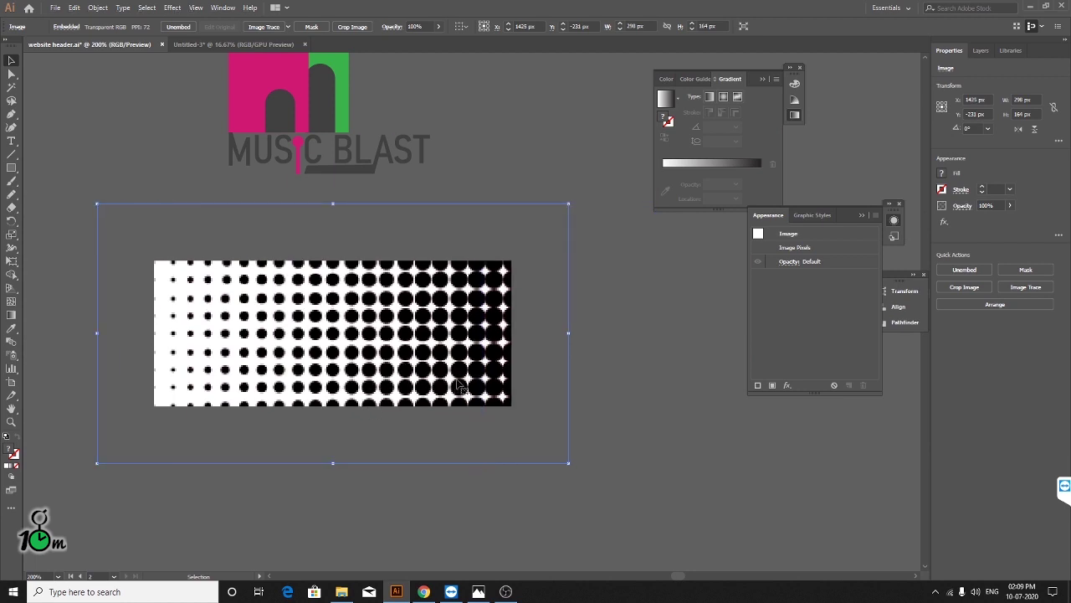
pyautogui.scroll(3, 395, 317)
pyautogui.scroll(-2, 385, 318)
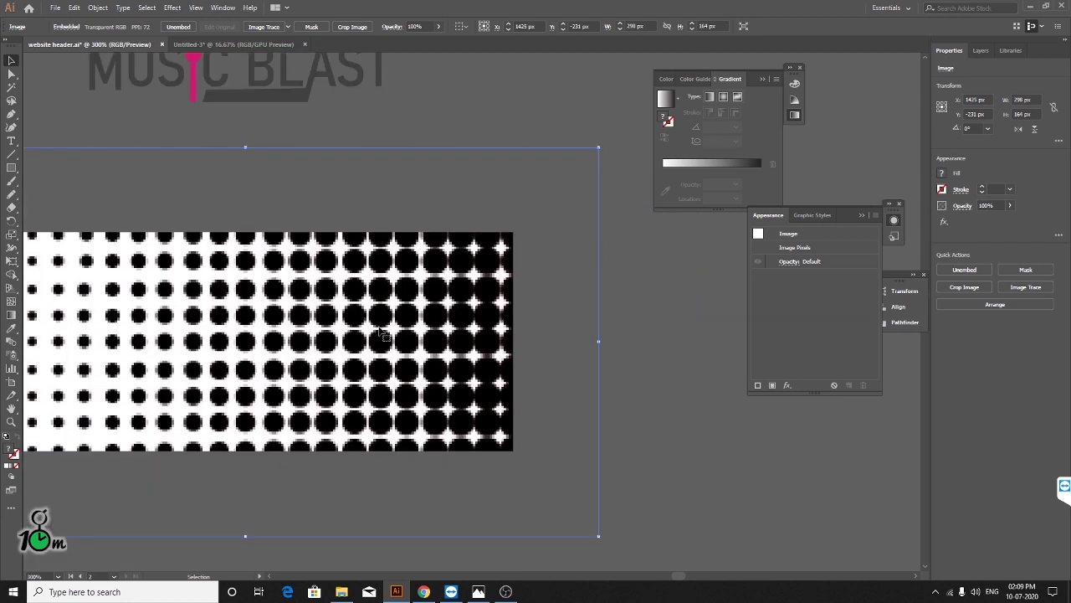
# - Image Trace the halftone image and show the Image Trace panel's advanced settings
pyautogui.click(264, 26)
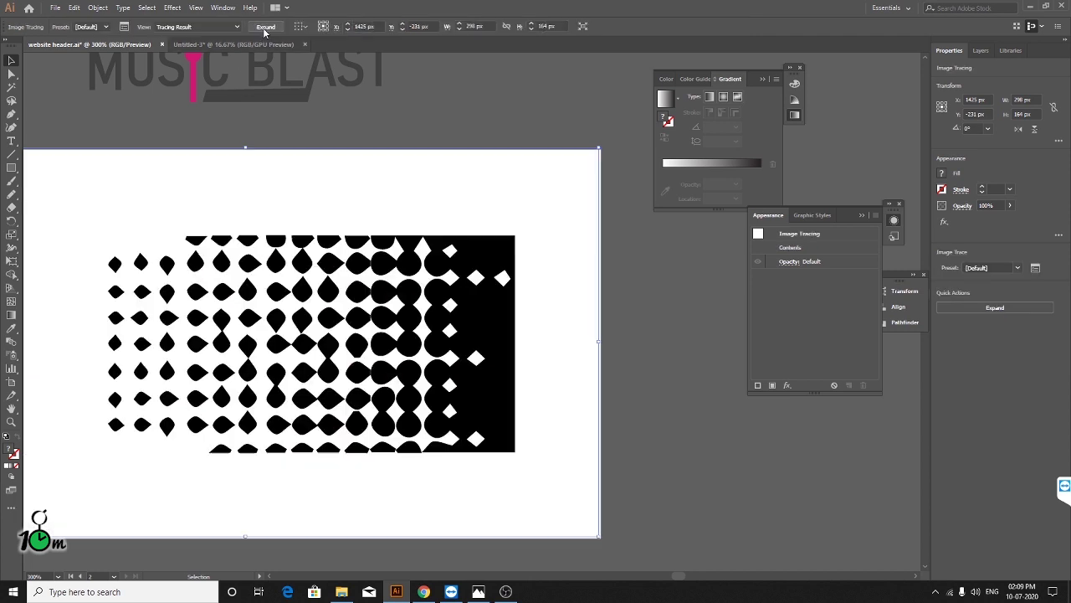
pyautogui.click(124, 27)
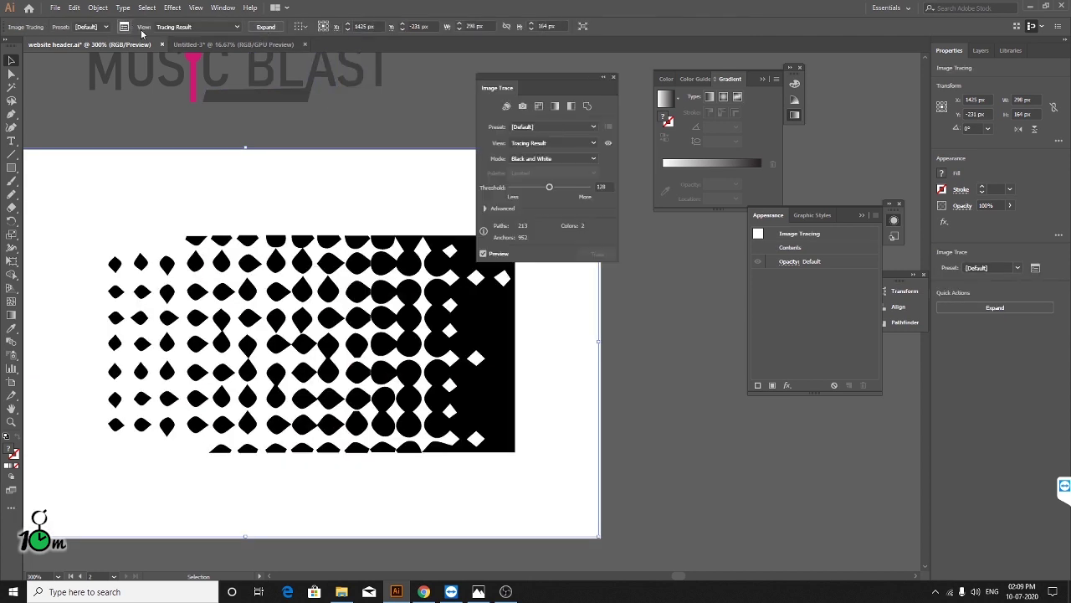
pyautogui.click(485, 207)
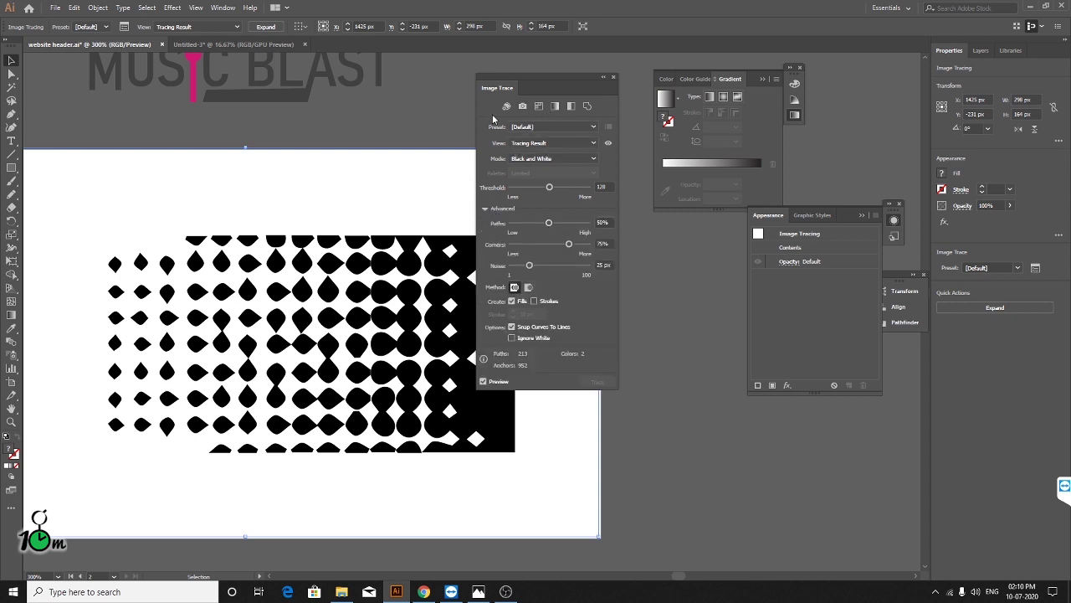
pyautogui.click(555, 148)
pyautogui.click(554, 142)
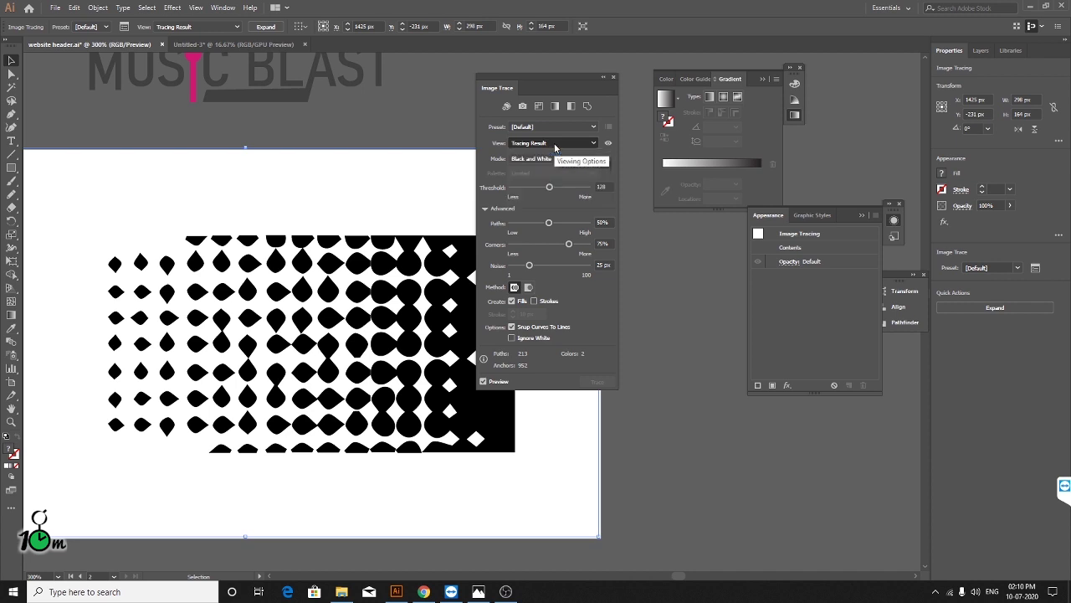
pyautogui.click(548, 128)
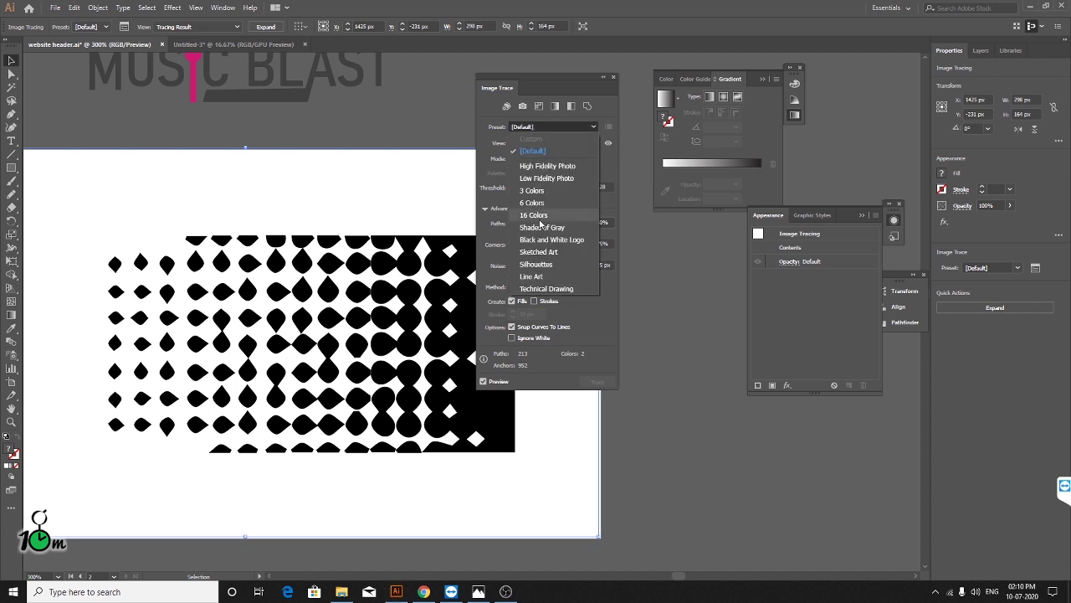
pyautogui.press('Escape')
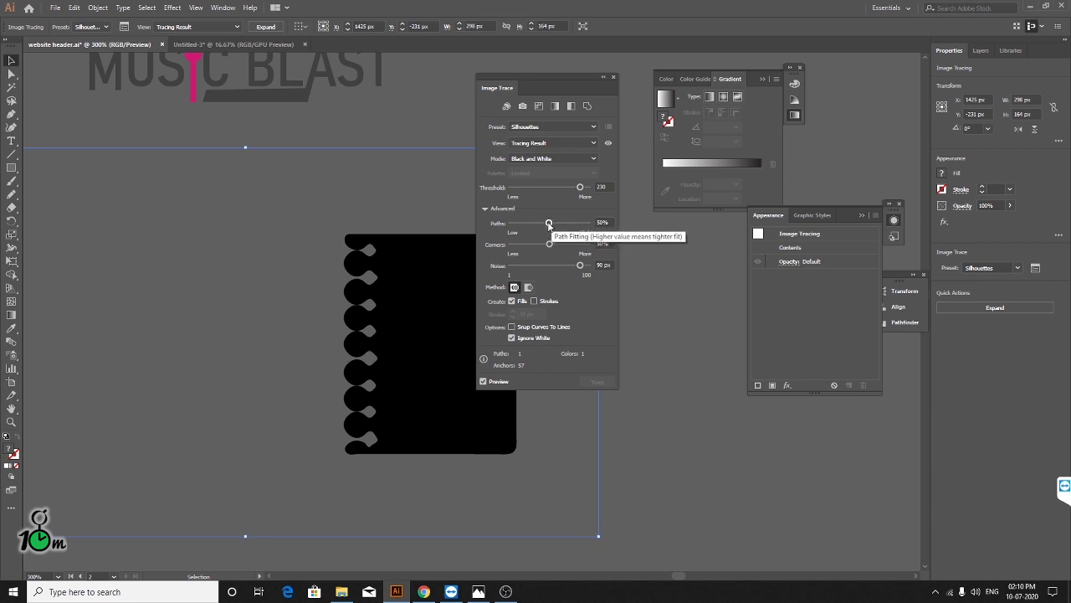
# - Set the trace to Paths 81%, Corners 0% and Noise 1 px
pyautogui.moveTo(550, 223); pyautogui.dragTo(559, 224)
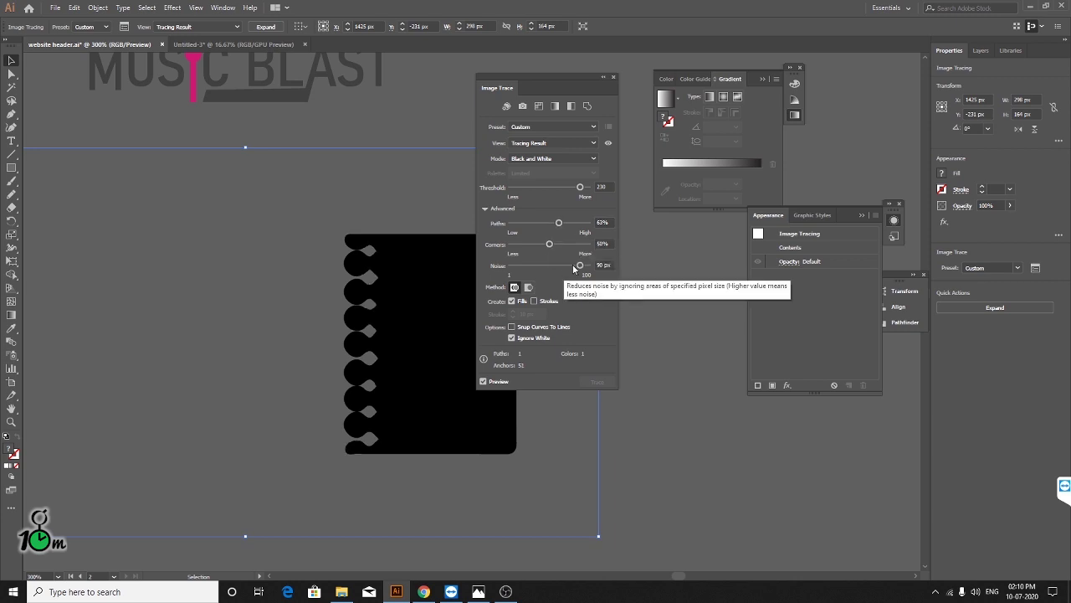
pyautogui.moveTo(580, 265); pyautogui.dragTo(492, 279)
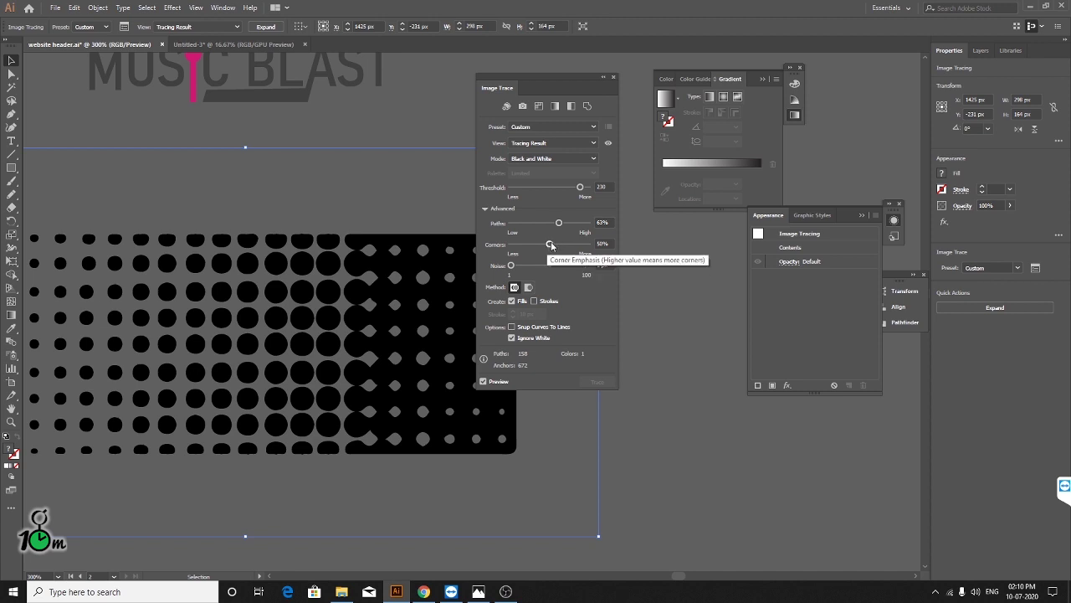
pyautogui.moveTo(549, 245)
pyautogui.mouseDown()
pyautogui.moveTo(511, 246)
pyautogui.moveTo(548, 224)
pyautogui.moveTo(595, 227)
pyautogui.moveTo(570, 225)
pyautogui.mouseUp()
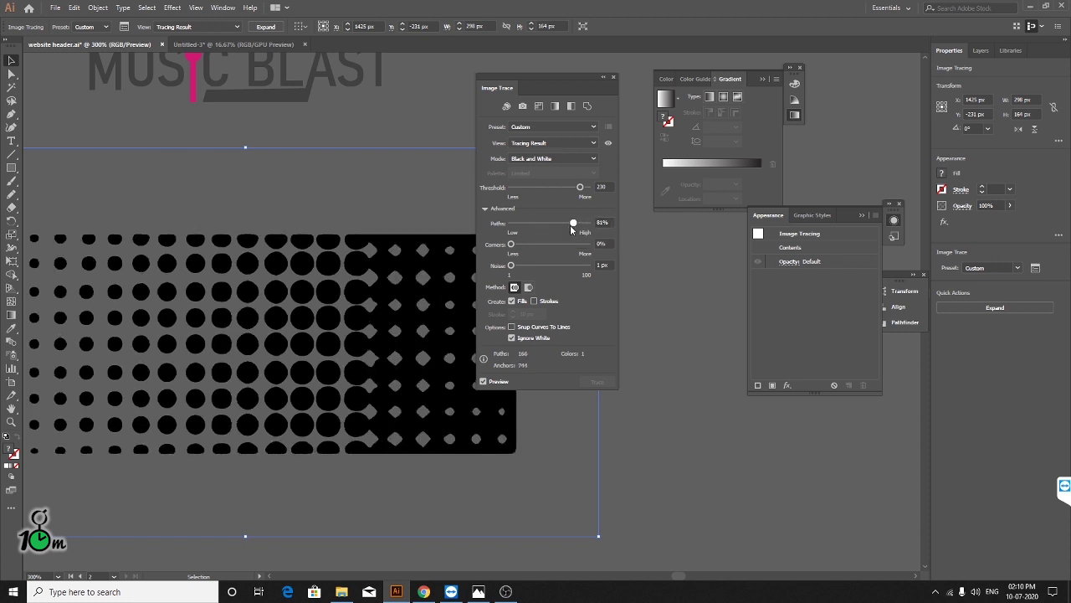
pyautogui.scroll(-3, 272, 367)
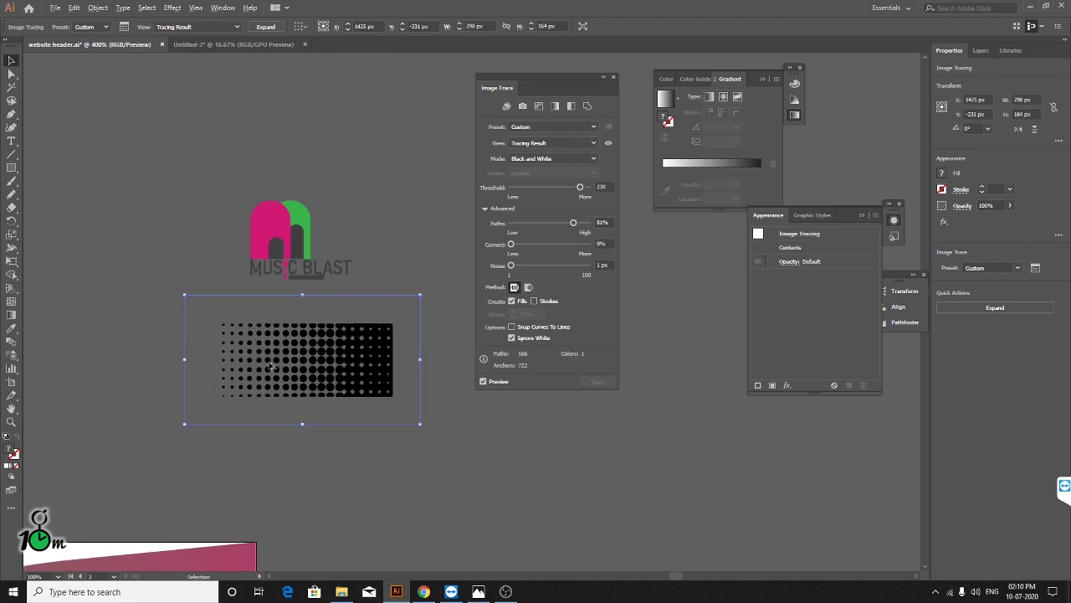
pyautogui.scroll(5, 272, 367)
pyautogui.scroll(-3, 358, 363)
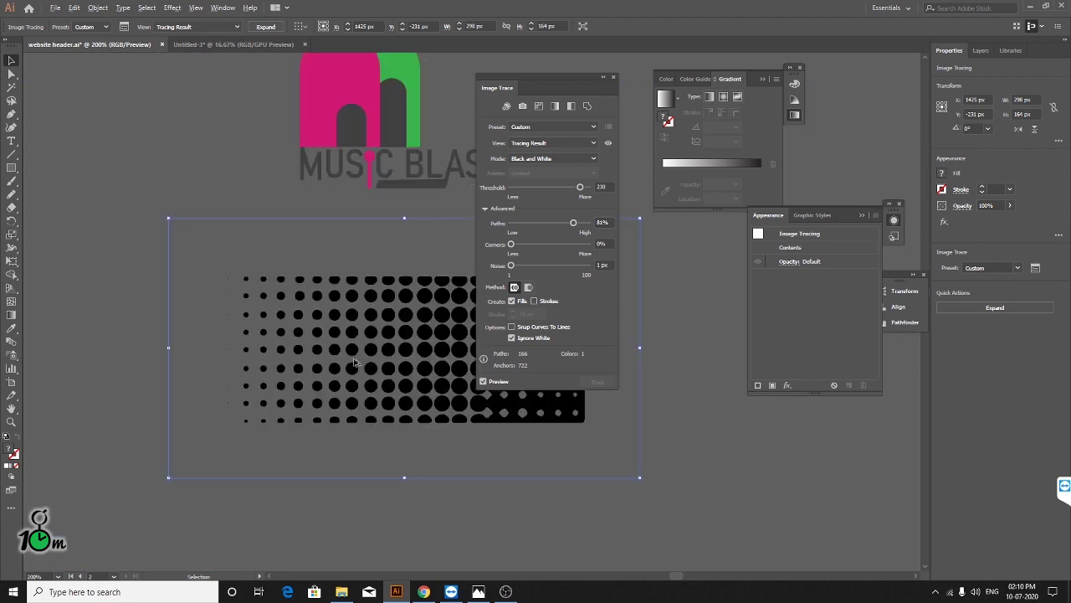
pyautogui.scroll(2, 359, 358)
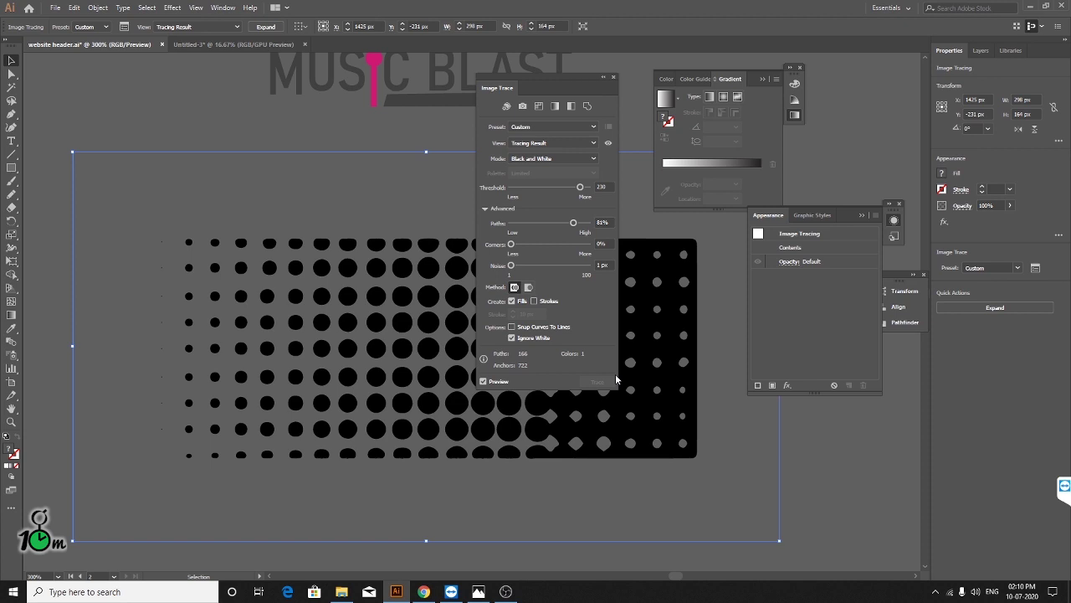
# - Switch the halftone trace to the abutting method
pyautogui.click(530, 288)
pyautogui.click(514, 287)
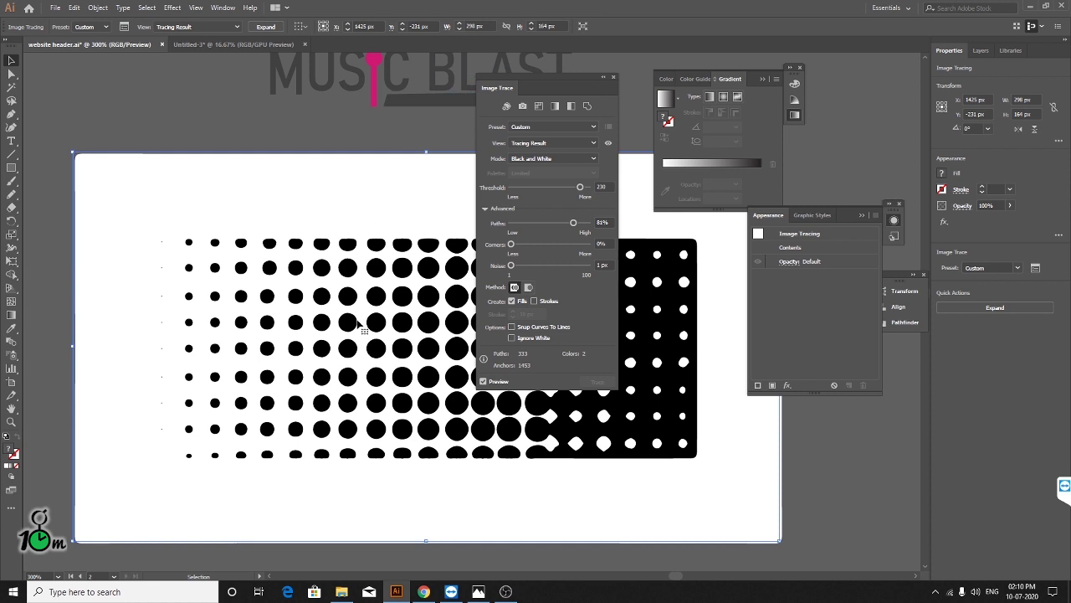
pyautogui.scroll(-1, 366, 343)
pyautogui.scroll(2, 368, 356)
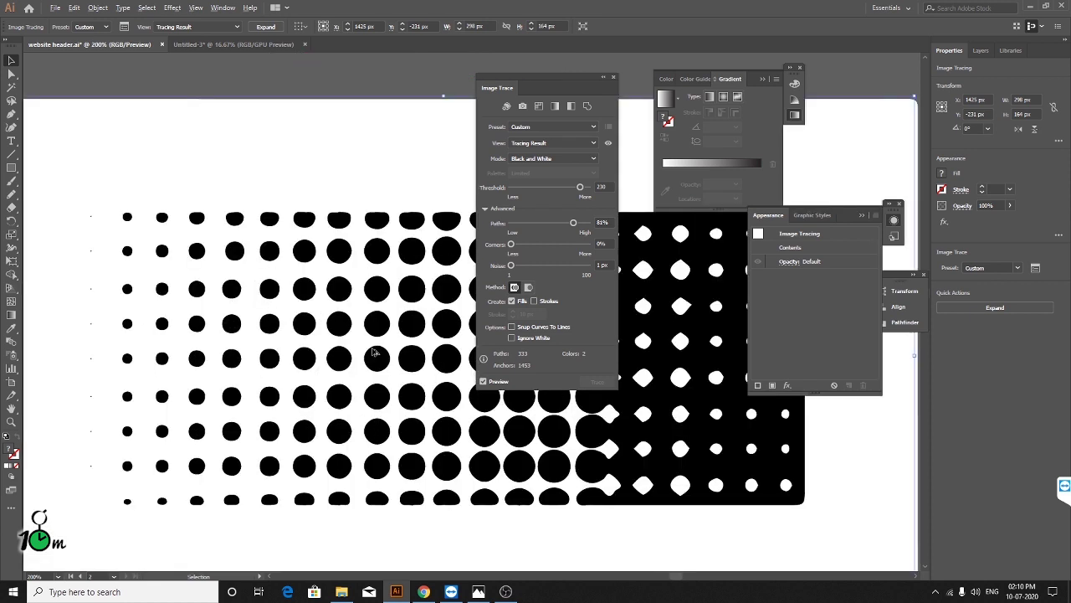
pyautogui.scroll(-2, 375, 352)
# - Move the traced halftone image near the logo, then delete it
pyautogui.moveTo(250, 342); pyautogui.dragTo(189, 365)
pyautogui.scroll(-1, 236, 371)
pyautogui.scroll(1, 270, 373)
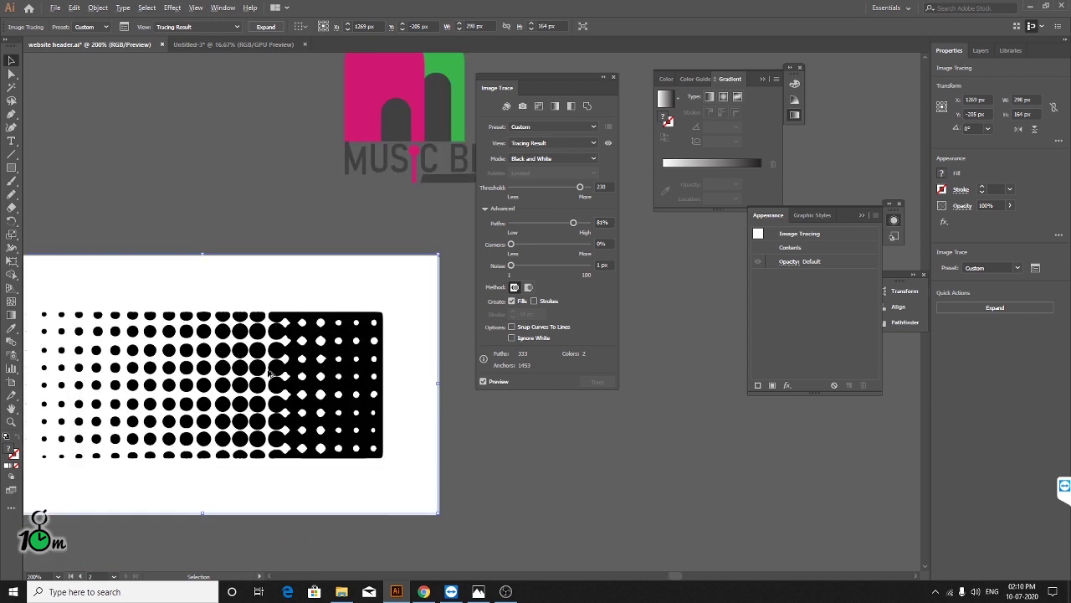
pyautogui.scroll(-1, 269, 373)
pyautogui.scroll(-1, 269, 375)
pyautogui.moveTo(220, 432)
pyautogui.mouseDown()
pyautogui.moveTo(297, 332)
pyautogui.moveTo(287, 391)
pyautogui.mouseUp()
pyautogui.press('Delete')
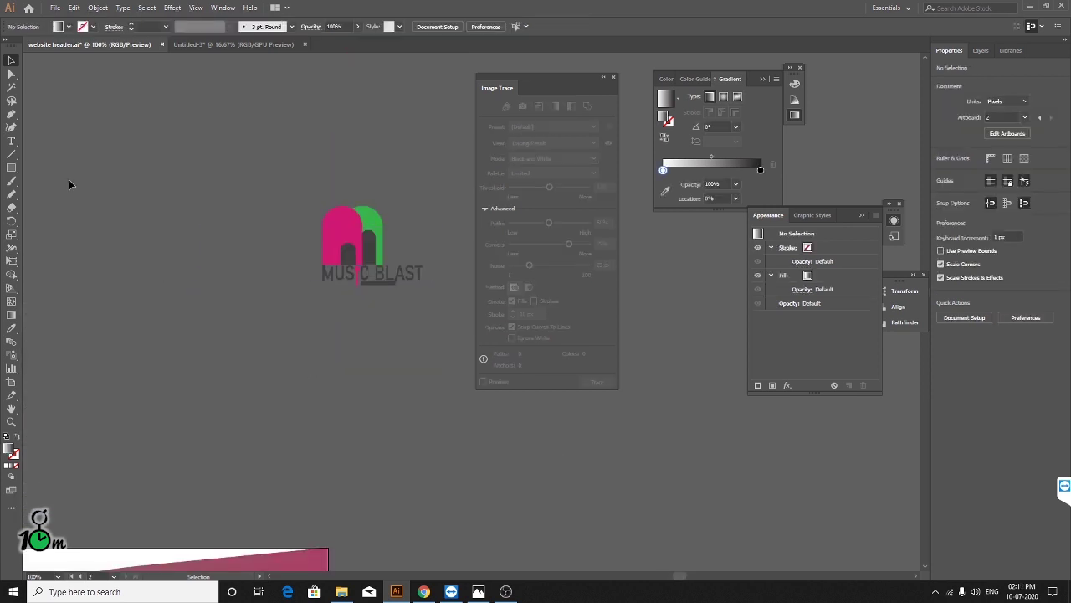
# - Draw a small 50 × 50 px circle below the logo with a solid white fill
pyautogui.click(11, 167)
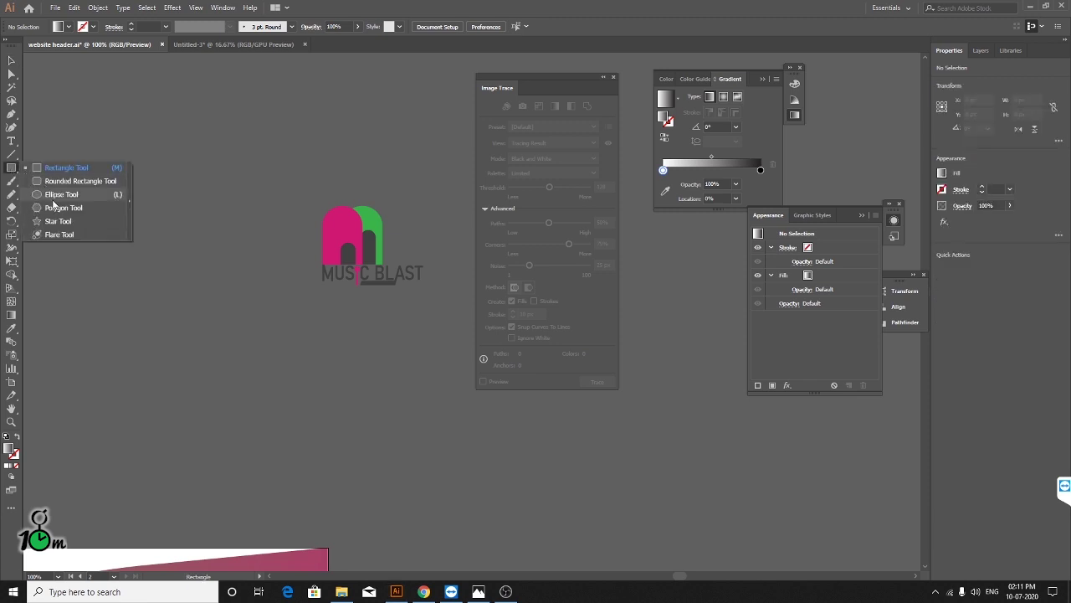
pyautogui.click(58, 194)
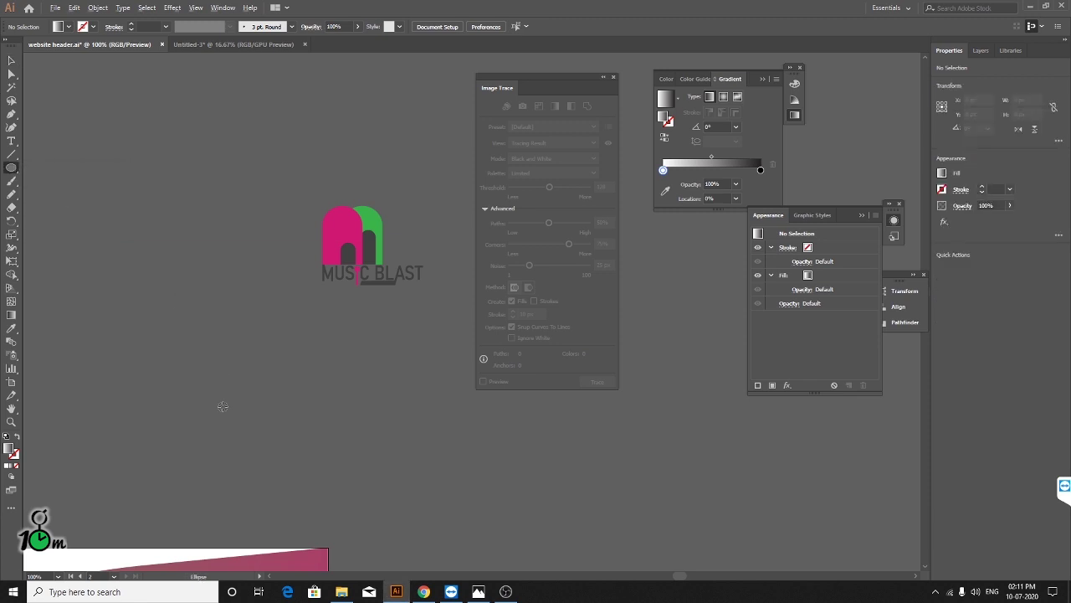
pyautogui.moveTo(221, 407); pyautogui.dragTo(244, 426)
pyautogui.click(11, 60)
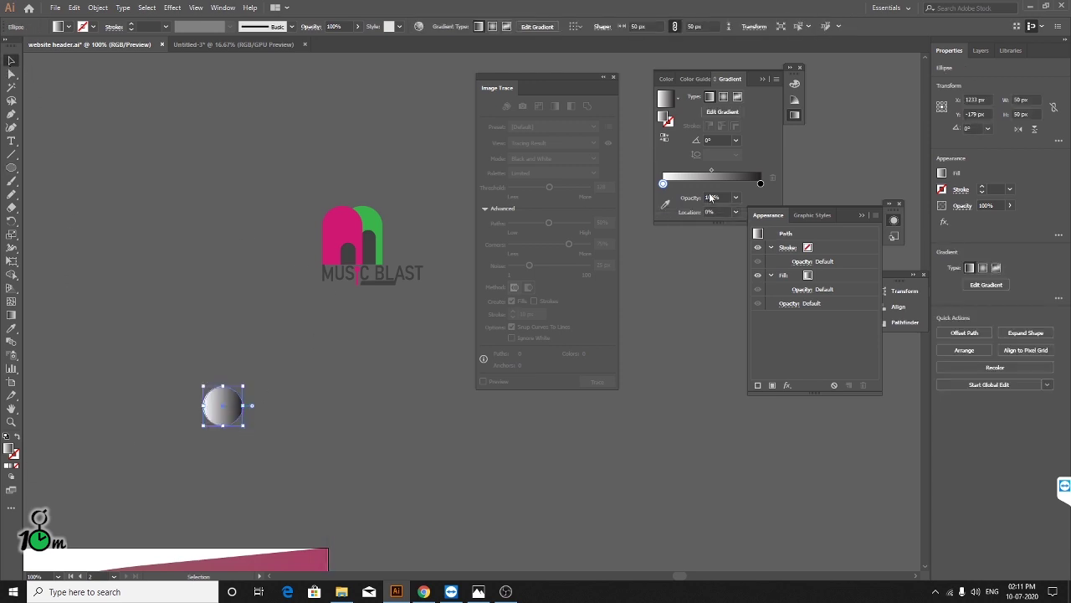
pyautogui.click(7, 465)
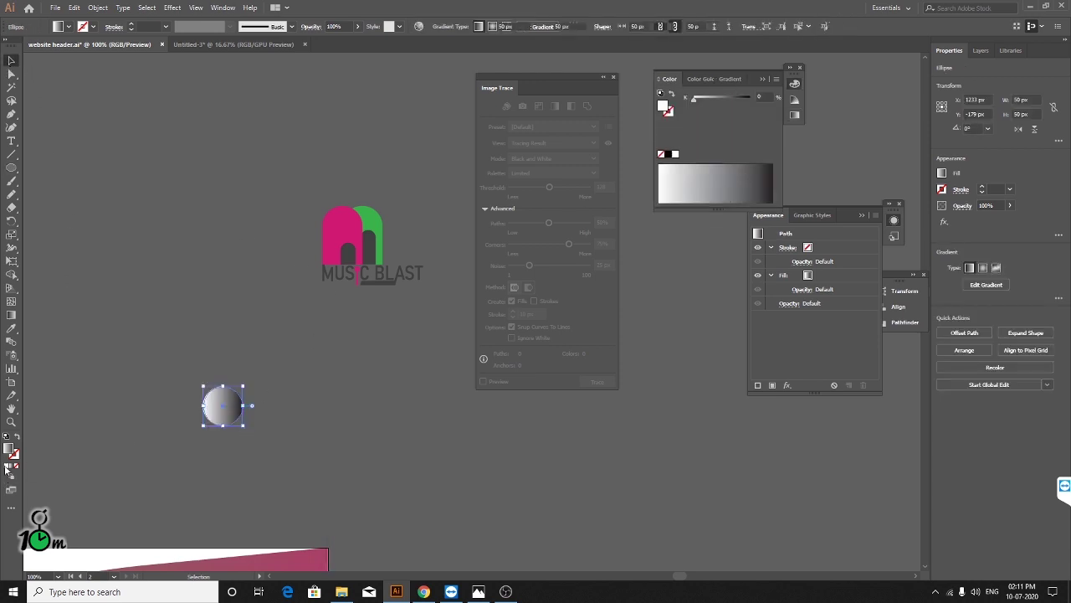
pyautogui.scroll(3, 254, 416)
pyautogui.scroll(-2, 226, 410)
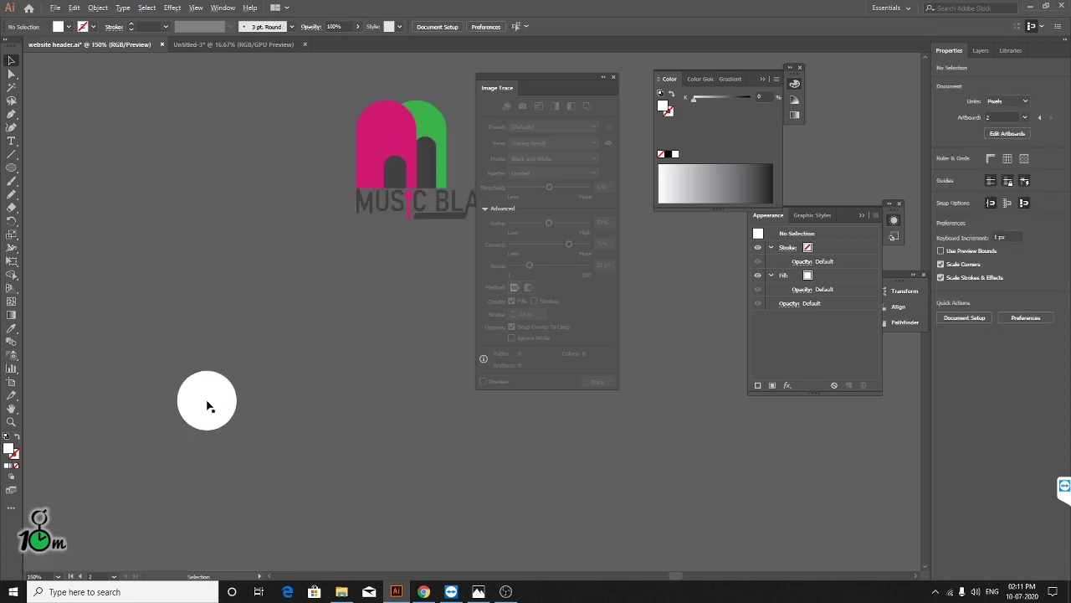
pyautogui.click(171, 10)
pyautogui.moveTo(207, 98)
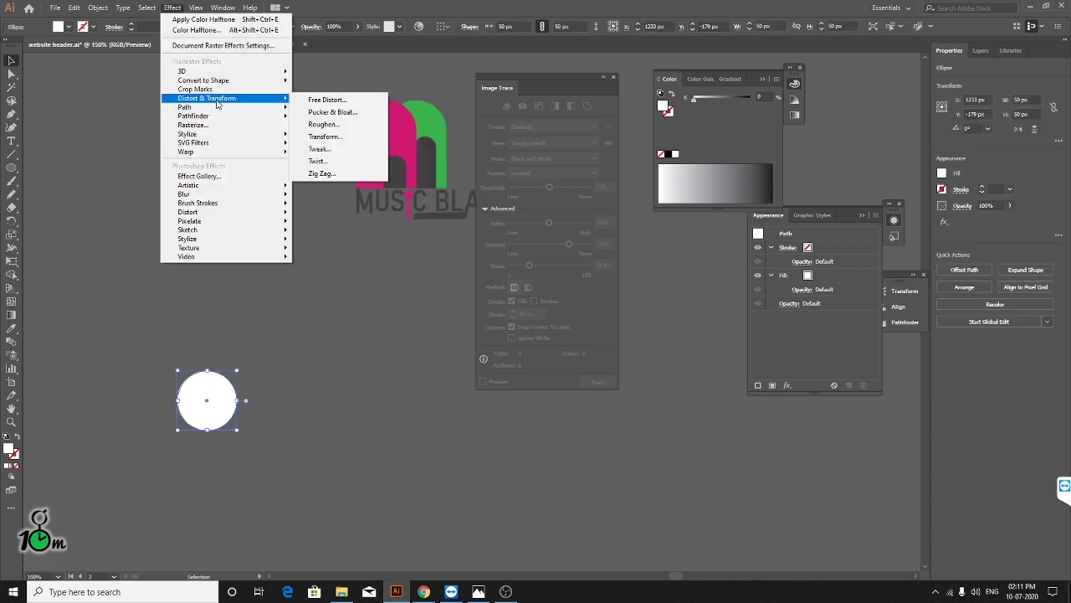
# - Apply a Transform effect to the circle with 90% horizontal scale, 0° rotation and preview on
pyautogui.click(326, 136)
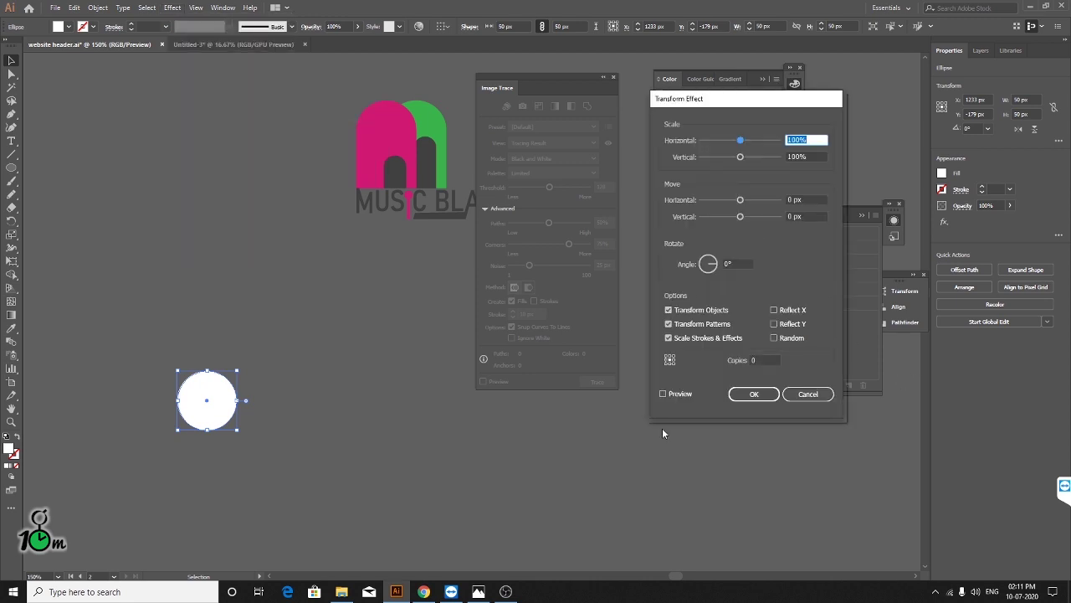
pyautogui.click(812, 140)
pyautogui.hotkey('shift', 'Down')
pyautogui.click(741, 264)
pyautogui.hotkey('shift', 'Up')
pyautogui.hotkey('shift', 'Up')
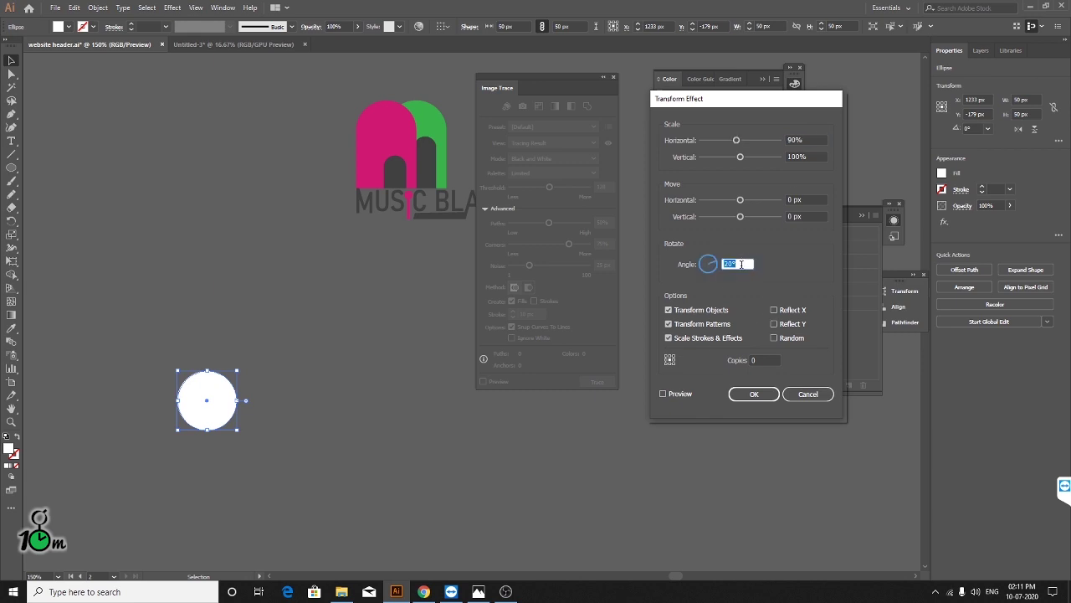
pyautogui.write('0')
pyautogui.click(810, 200)
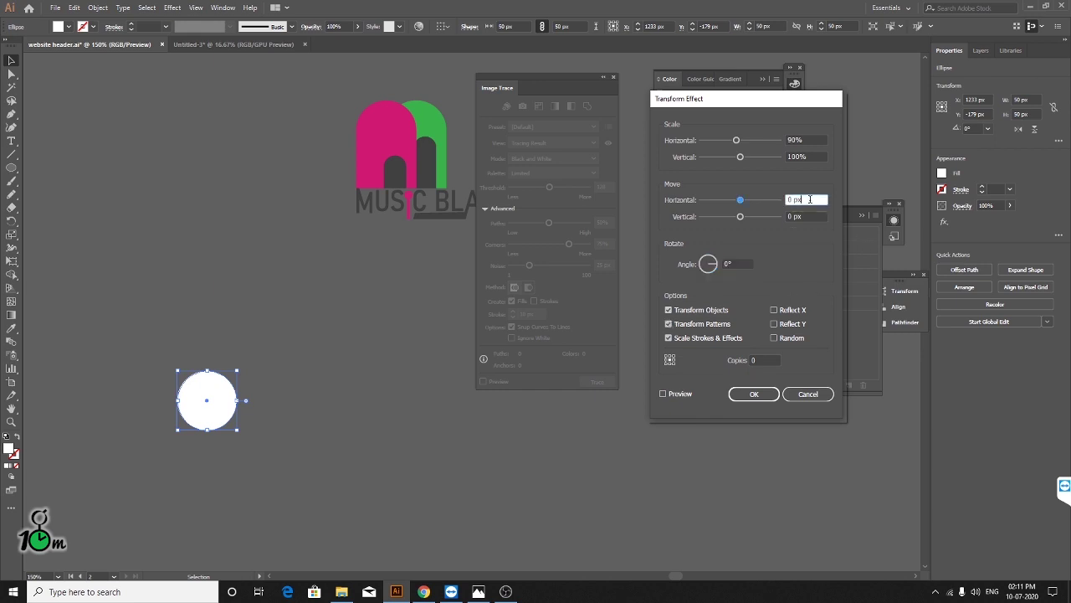
pyautogui.hotkey('shift', 'Up')
pyautogui.hotkey('shift', 'Up')
pyautogui.click(662, 393)
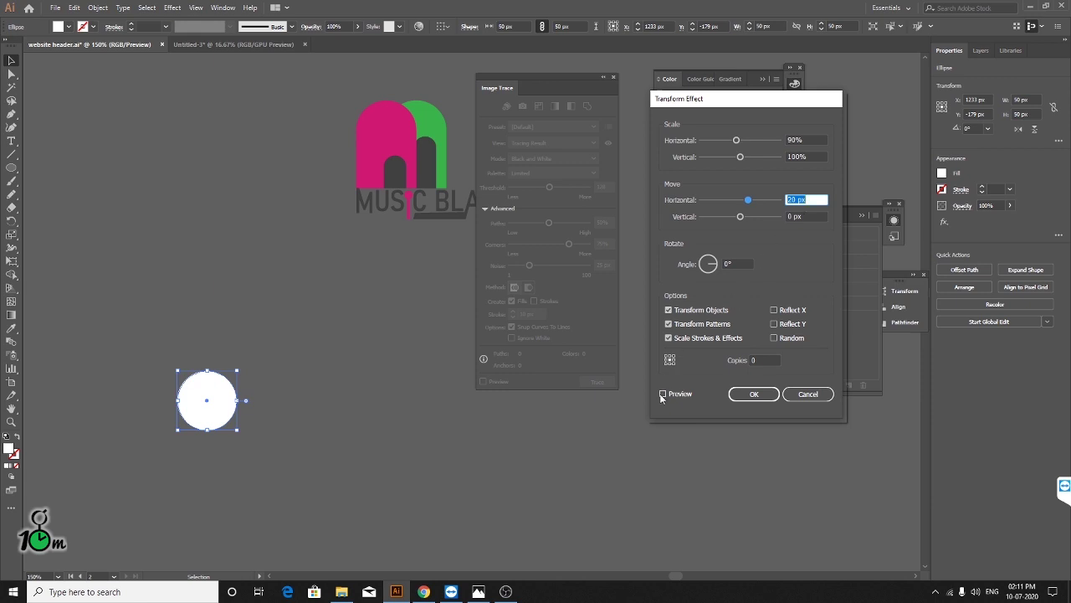
pyautogui.click(808, 200)
pyautogui.hotkey('shift', 'Up')
pyautogui.hotkey('shift', 'Up')
pyautogui.hotkey('shift', 'Up')
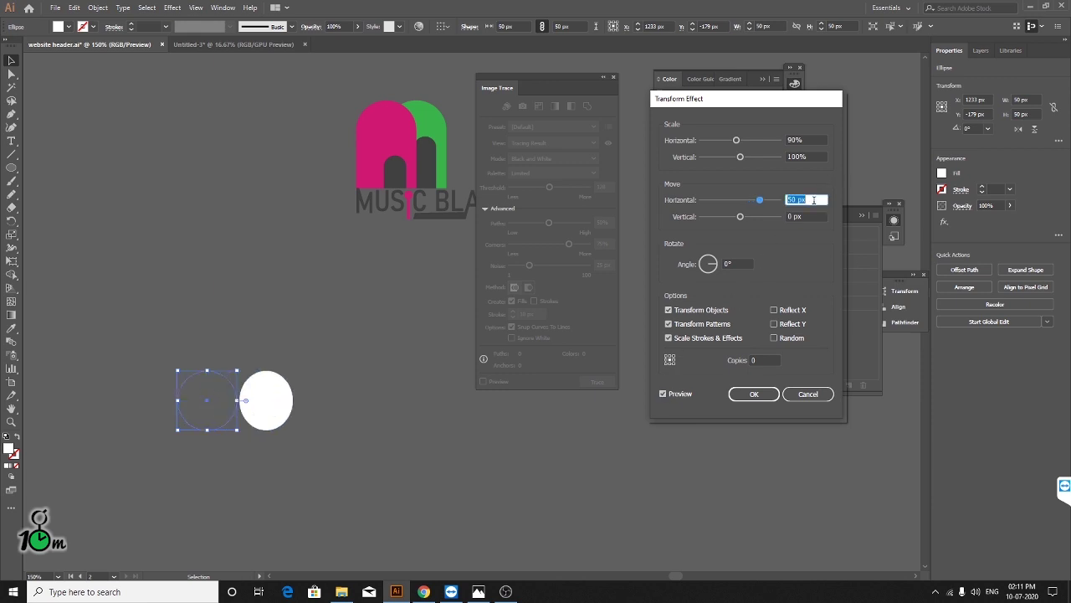
pyautogui.press('Up')
# - Finish the Transform with 90% vertical scale, 59 px horizontal move and 11 copies
pyautogui.click(807, 156)
pyautogui.write('90')
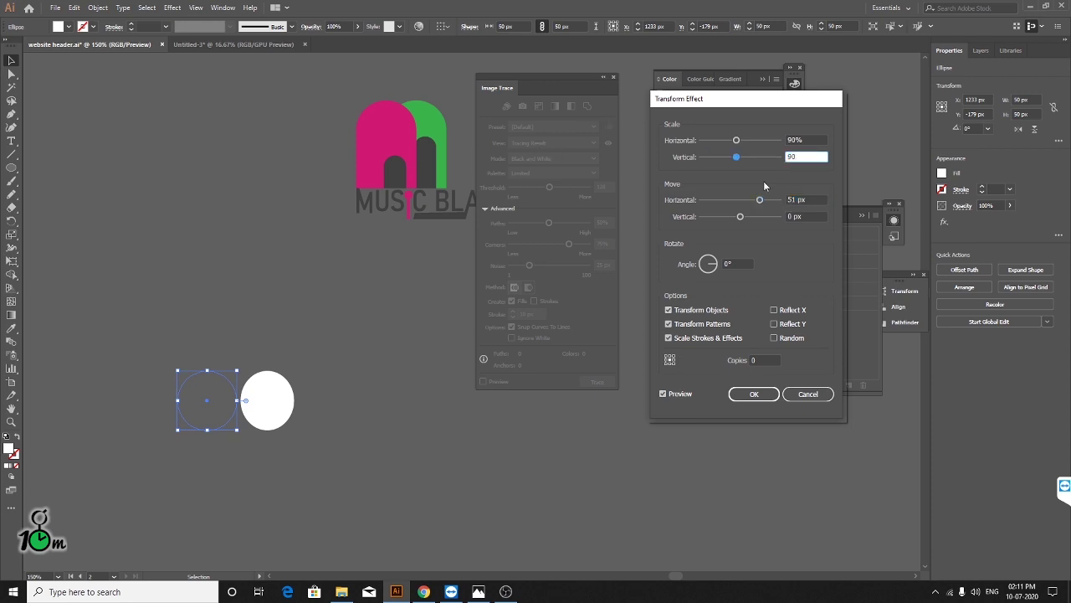
pyautogui.click(814, 141)
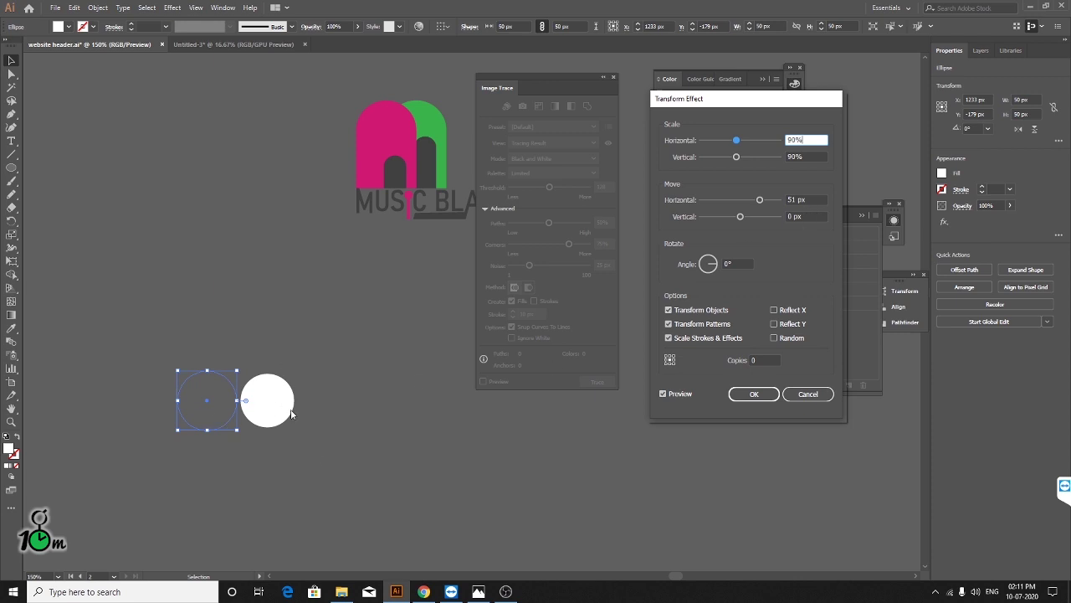
pyautogui.click(820, 197)
pyautogui.write('60')
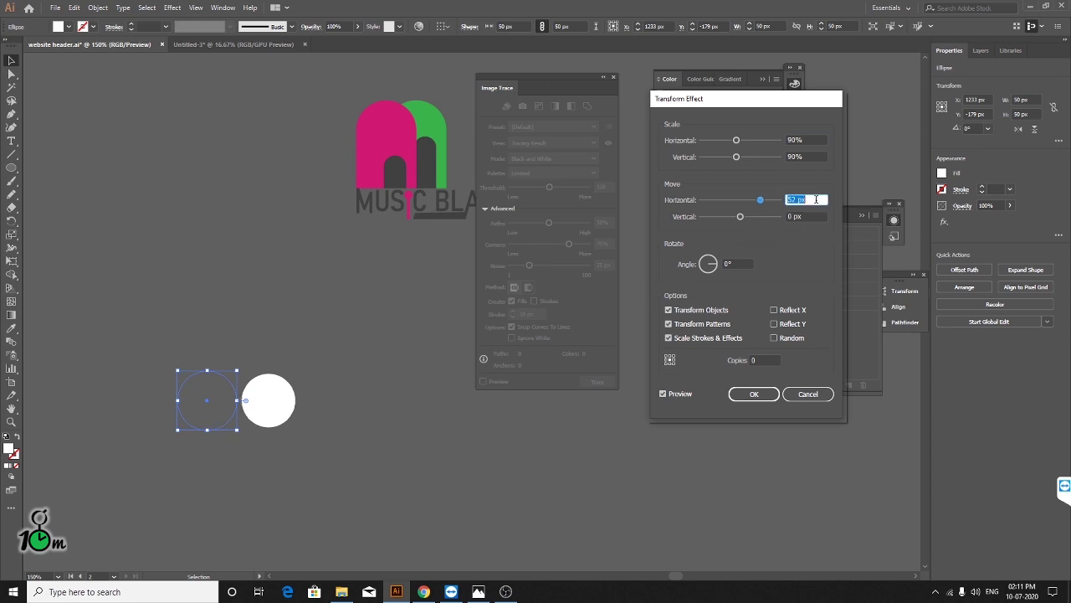
pyautogui.press('Down')
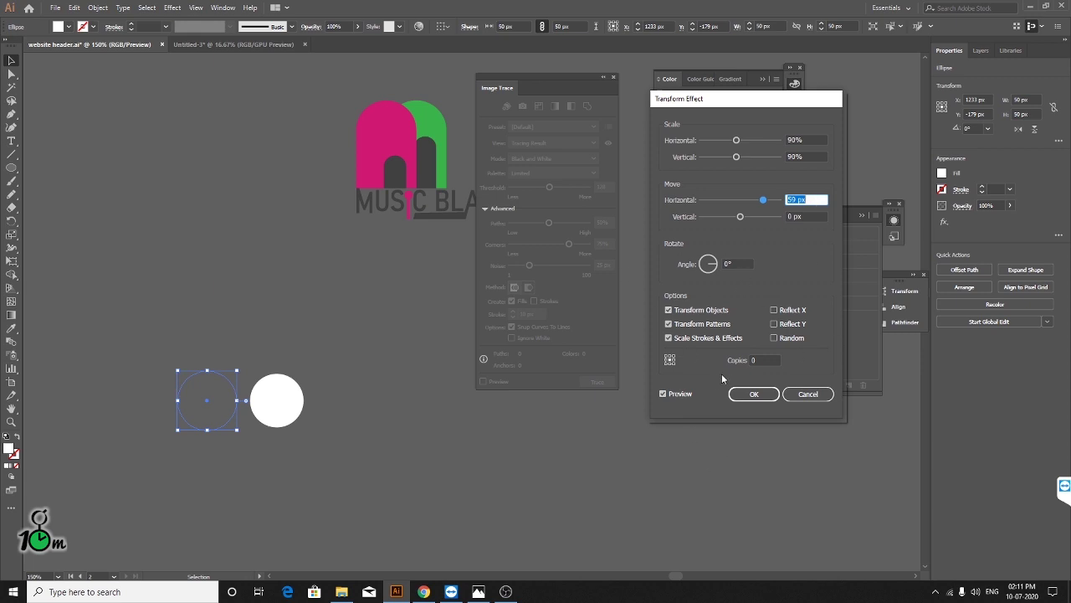
pyautogui.click(767, 360)
pyautogui.press('Up')
pyautogui.press('Up')
pyautogui.press('Up')
pyautogui.press('Up')
pyautogui.press('Up')
pyautogui.press('Up')
pyautogui.press('Up')
pyautogui.press('Up')
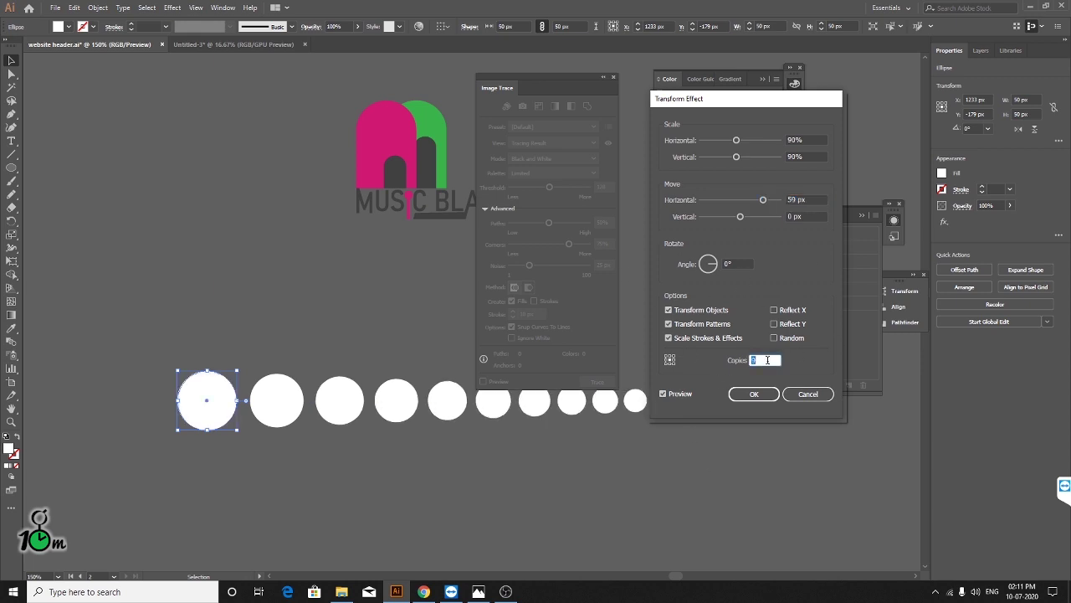
pyautogui.press('Up')
pyautogui.press('Up')
pyautogui.click(745, 395)
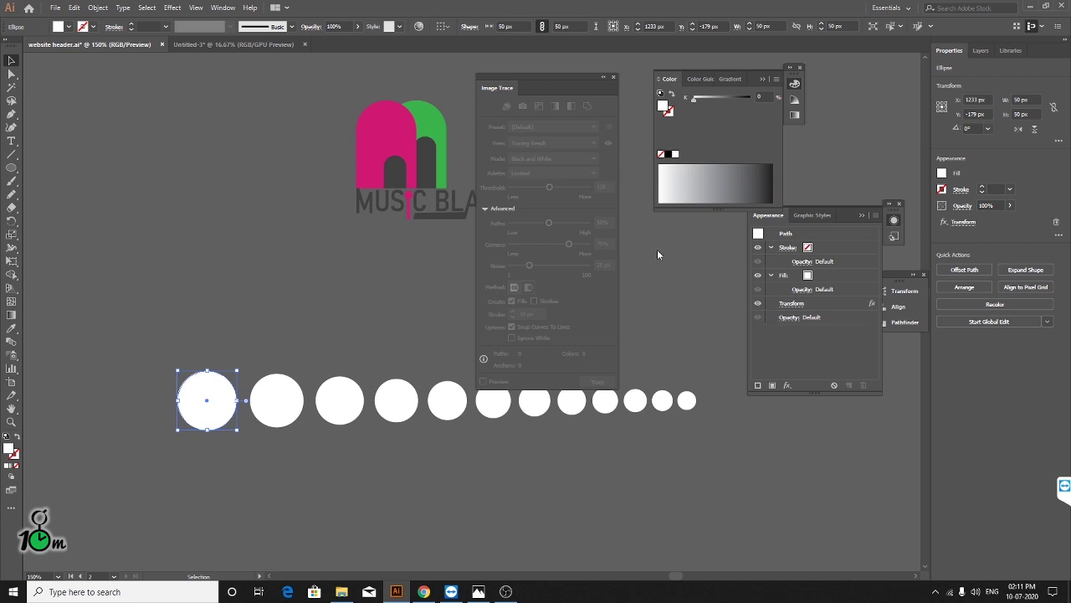
# - Recolour the circles with the logo's magenta using the Eyedropper
pyautogui.scroll(-1, 296, 330)
pyautogui.scroll(-1, 297, 330)
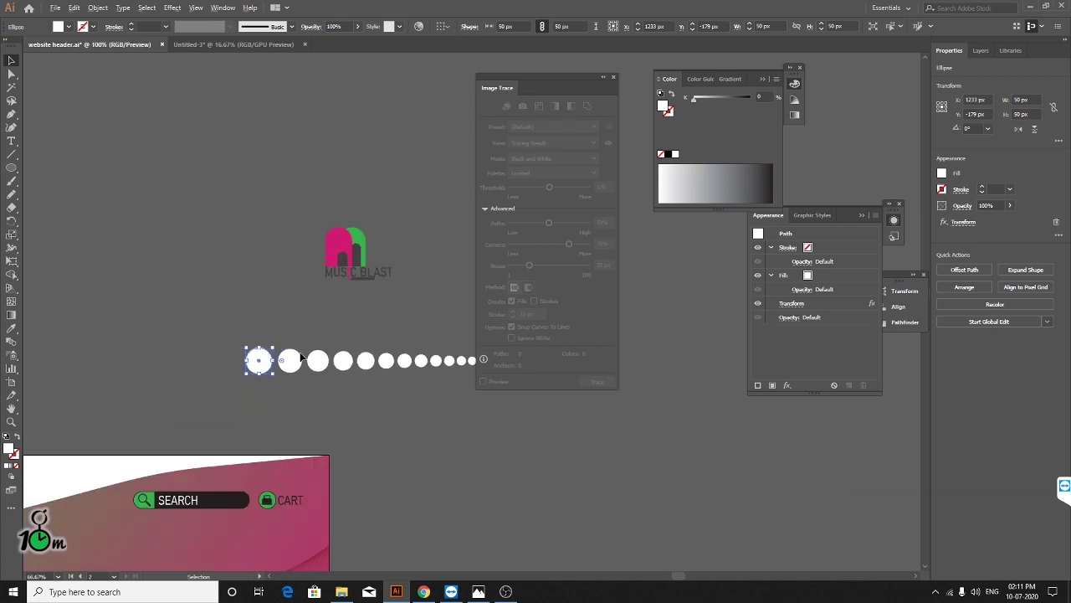
pyautogui.scroll(2, 292, 357)
pyautogui.doubleClick(12, 448)
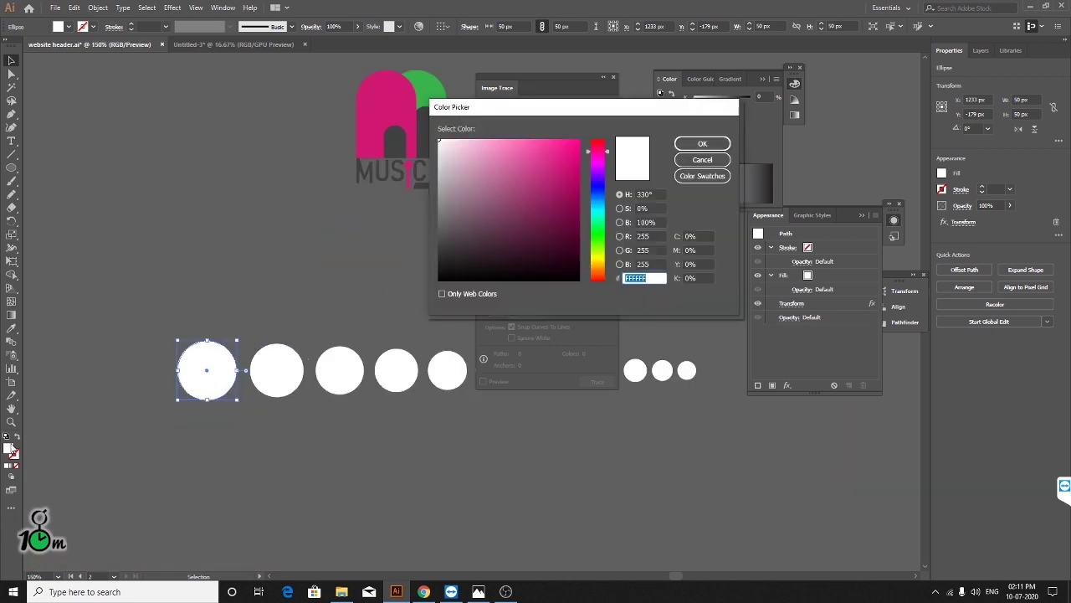
pyautogui.click(709, 155)
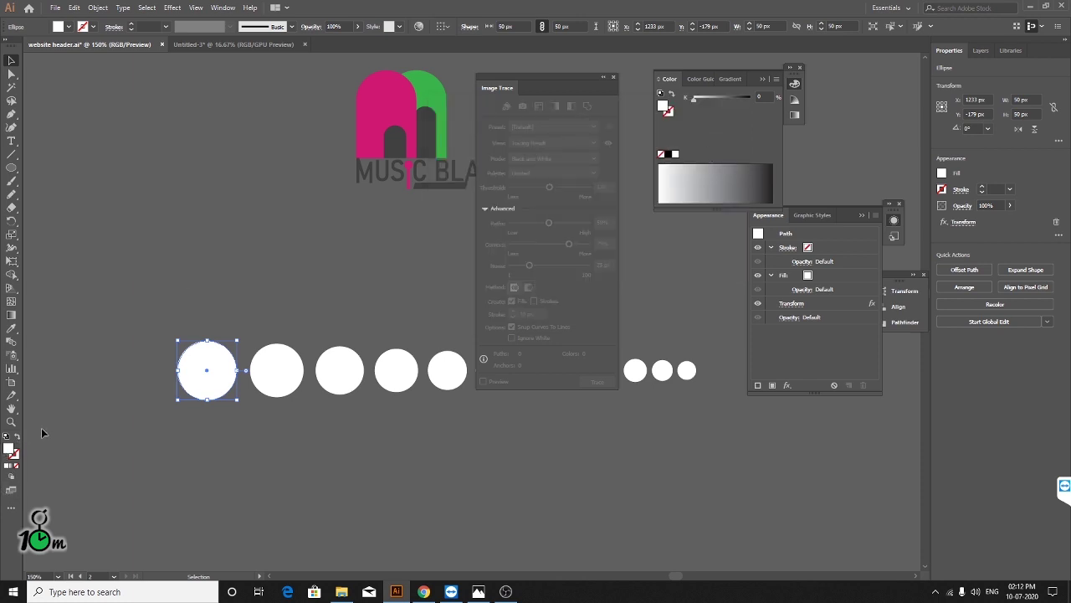
pyautogui.press('i')
pyautogui.click(368, 125)
pyautogui.click(11, 61)
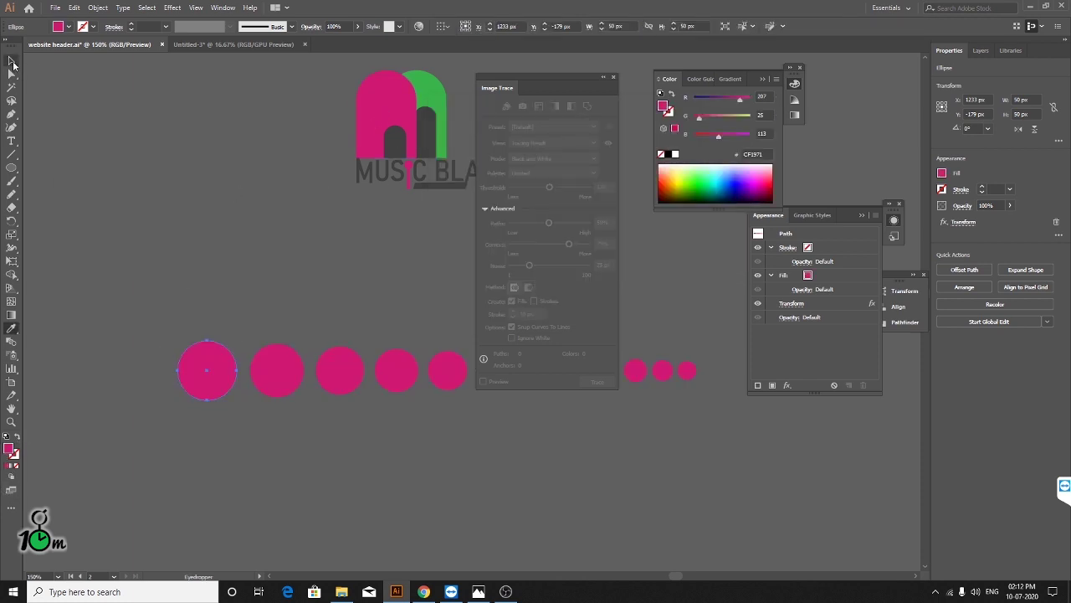
# - Duplicate the magenta circle row downward into four stacked rows
pyautogui.moveTo(207, 378)
pyautogui.mouseDown()
pyautogui.moveTo(206, 513)
pyautogui.moveTo(220, 296)
pyautogui.mouseUp()
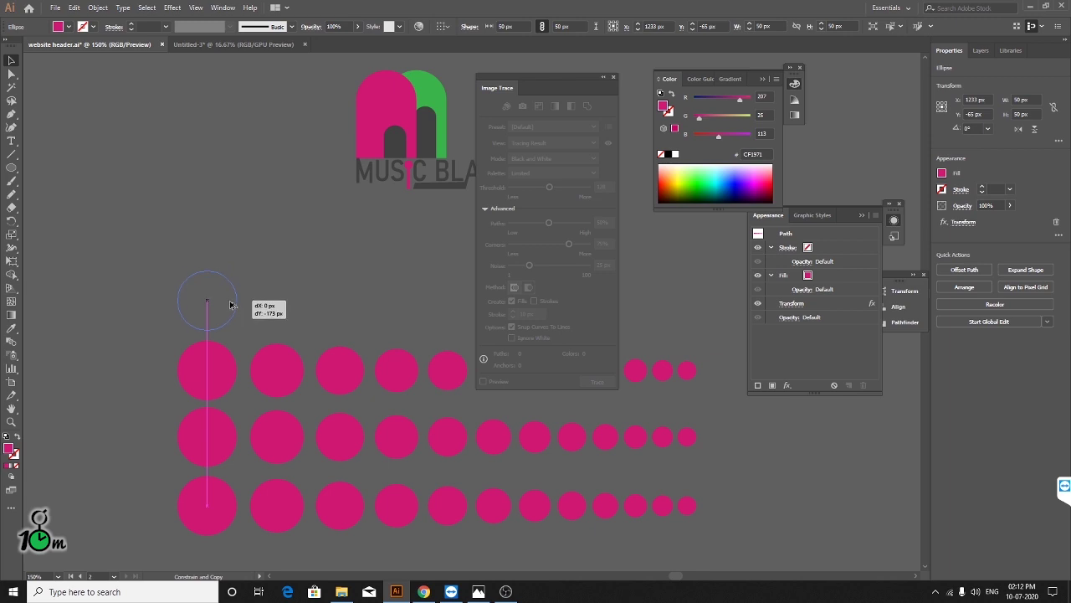
pyautogui.scroll(-2, 294, 337)
pyautogui.scroll(1, 294, 337)
pyautogui.scroll(-1, 294, 337)
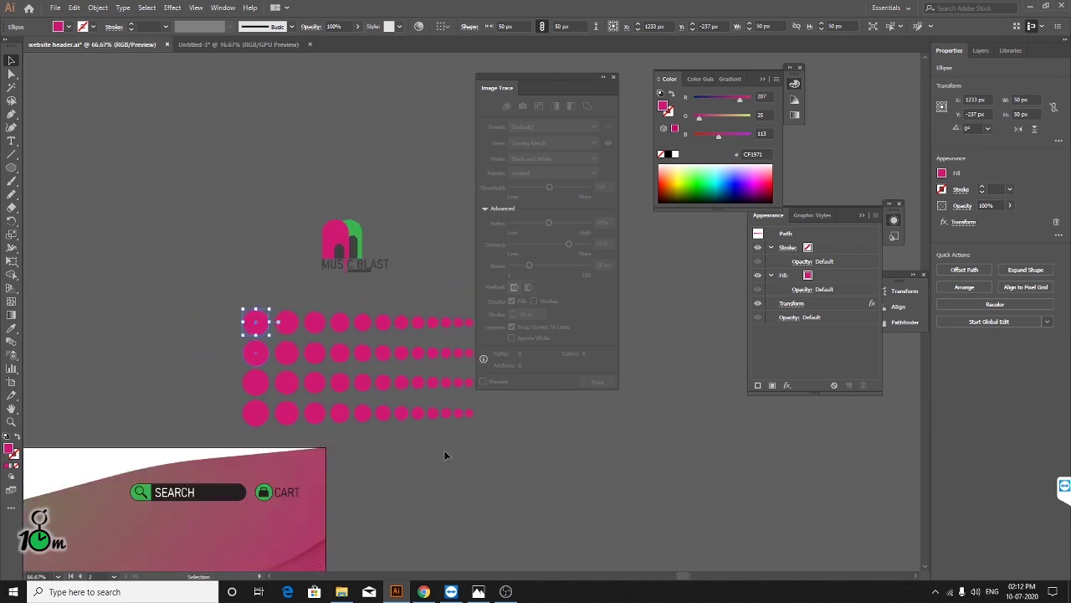
pyautogui.click(554, 528)
pyautogui.scroll(1, 413, 343)
pyautogui.moveTo(372, 314)
pyautogui.mouseDown()
pyautogui.moveTo(174, 360)
pyautogui.moveTo(288, 364)
pyautogui.mouseUp()
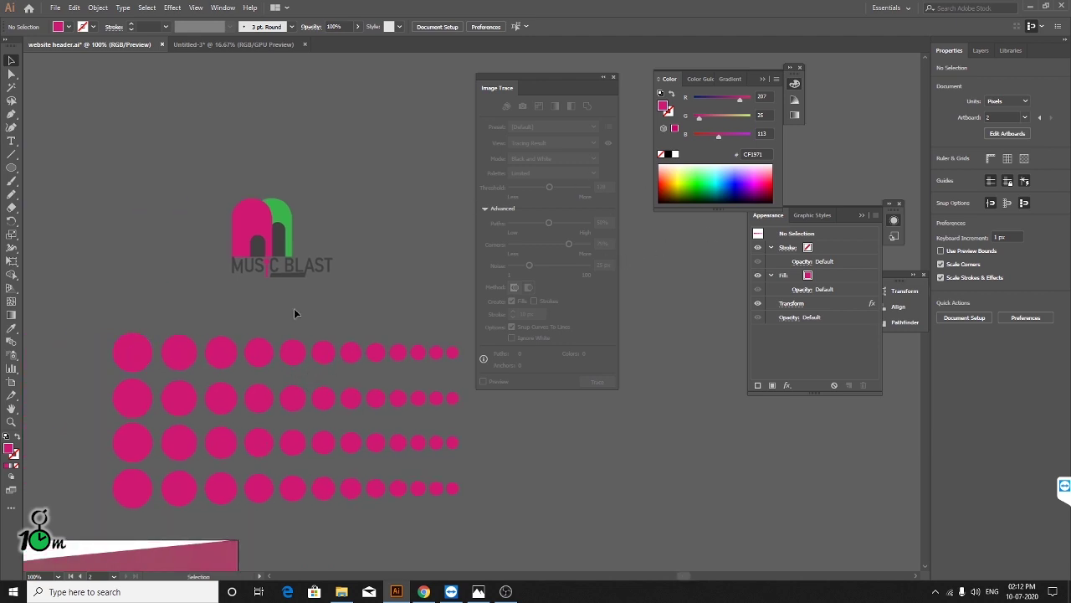
# - Delete all the rows of pink circles
pyautogui.click(133, 352)
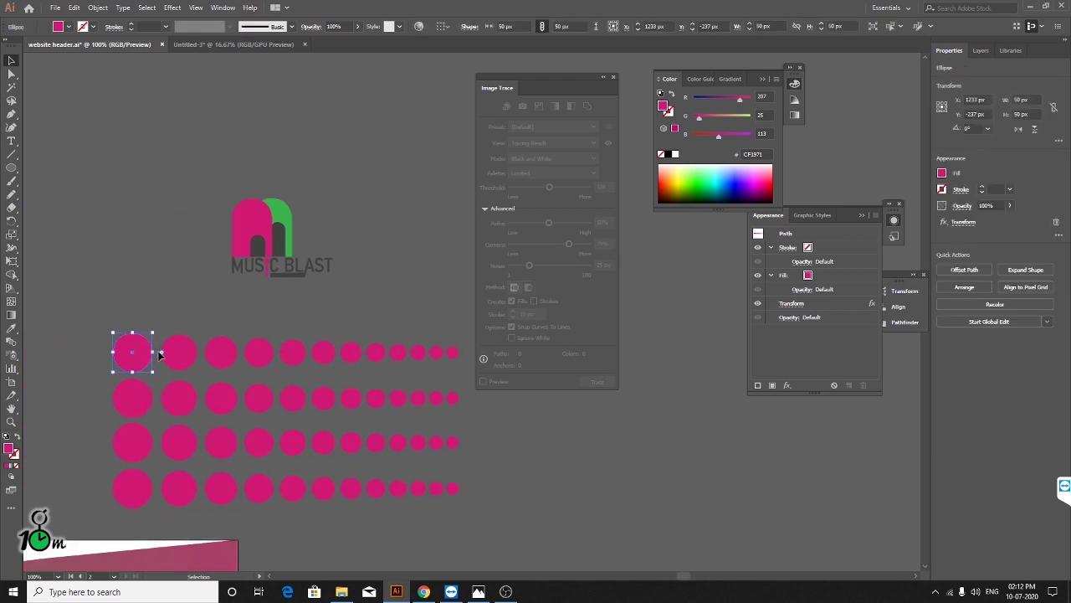
pyautogui.press('Delete')
pyautogui.moveTo(85, 330); pyautogui.dragTo(317, 528)
pyautogui.press('Delete')
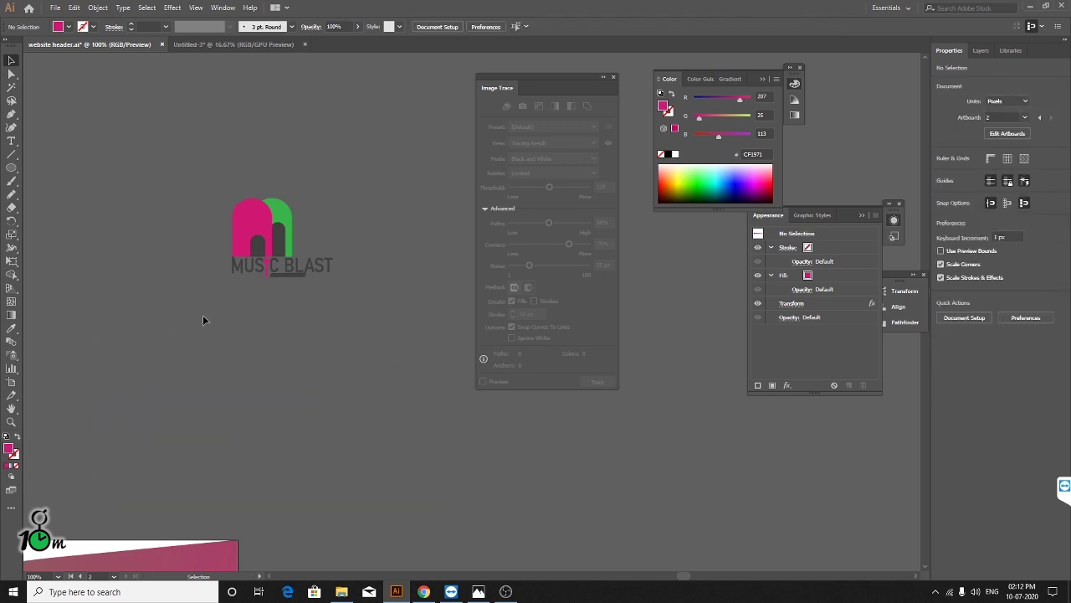
pyautogui.scroll(-3, 235, 301)
pyautogui.scroll(3, 326, 227)
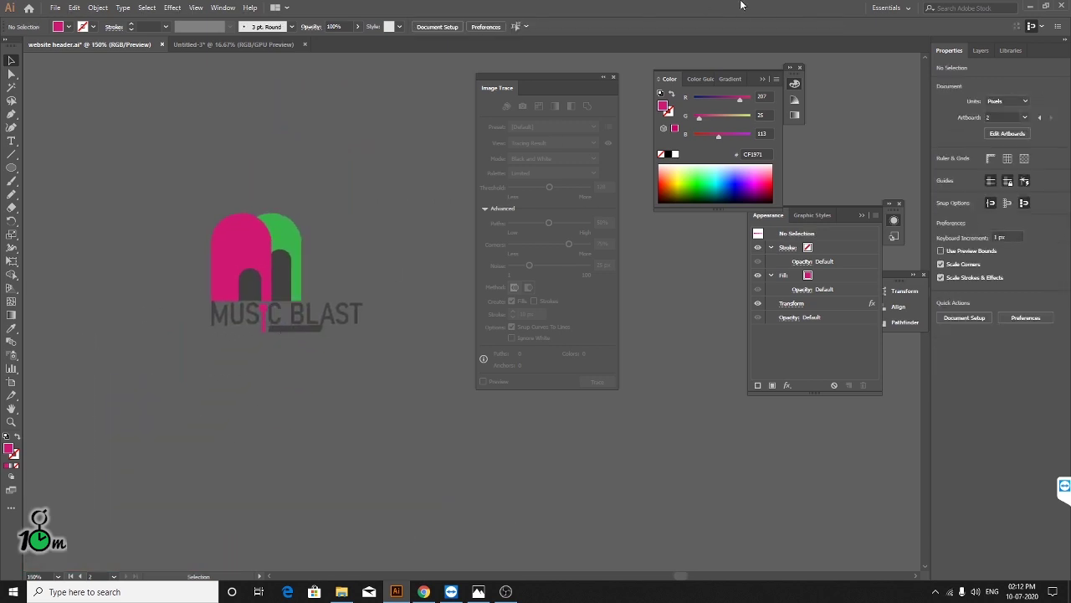
# - Move aside and close the Image Trace options panel
pyautogui.moveTo(554, 84); pyautogui.dragTo(622, 214)
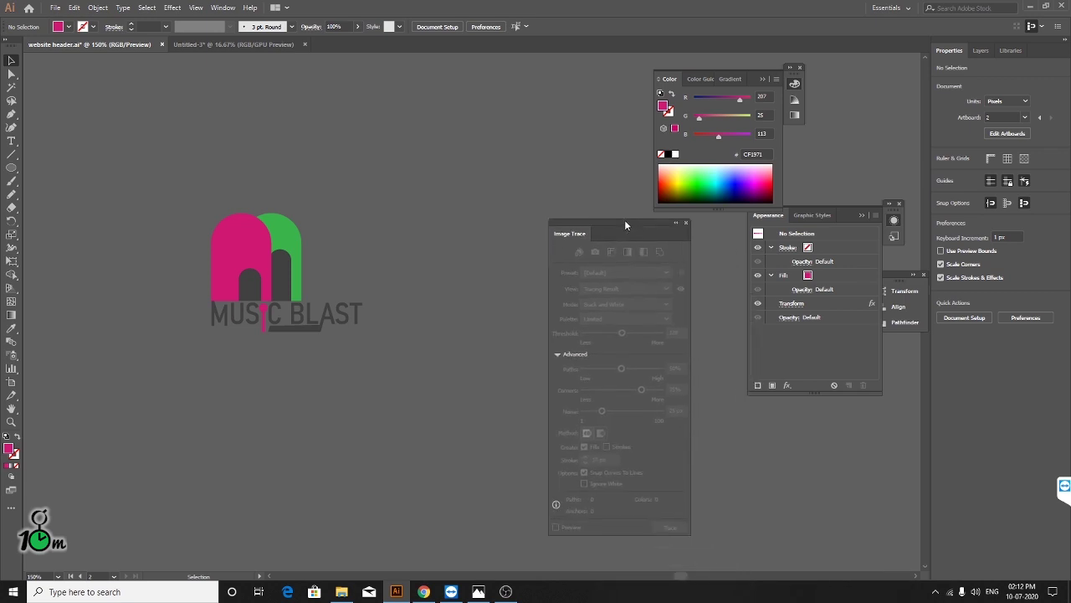
pyautogui.click(680, 208)
pyautogui.scroll(2, 352, 324)
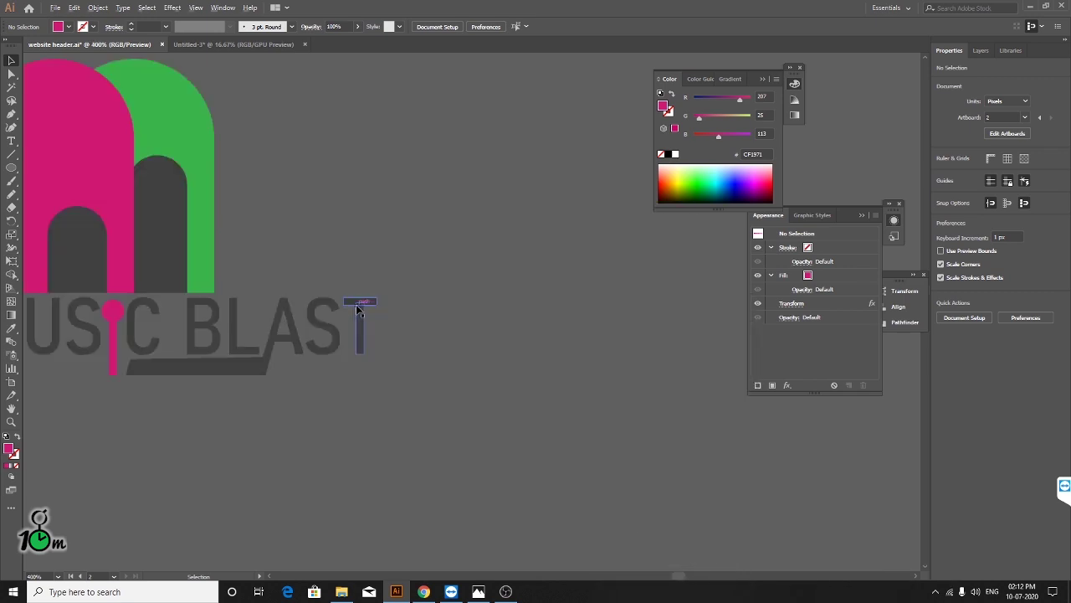
pyautogui.scroll(1, 520, 437)
pyautogui.scroll(-1, 503, 319)
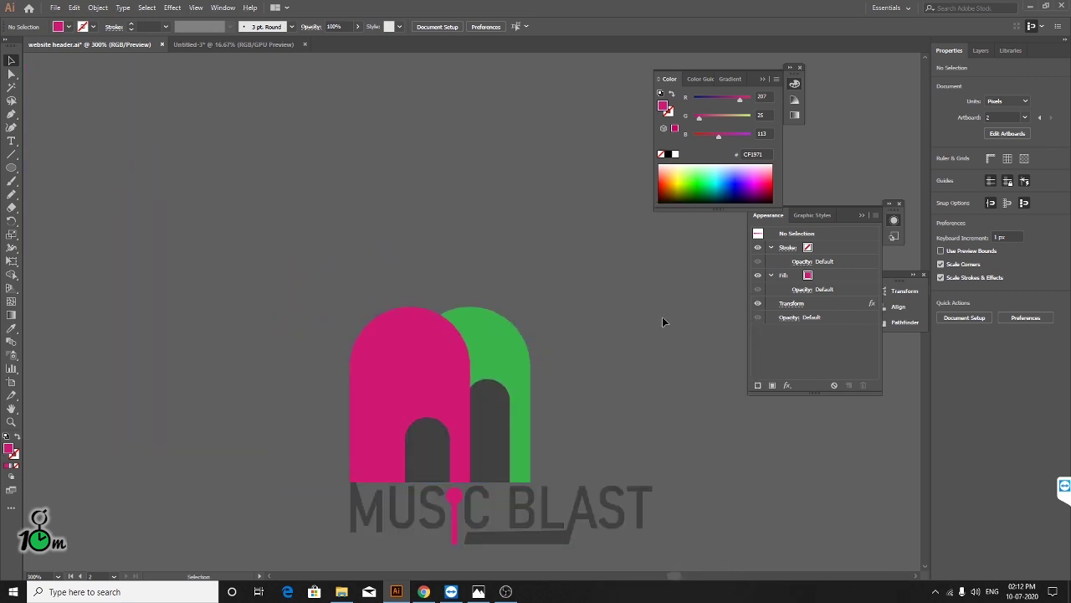
pyautogui.click(224, 8)
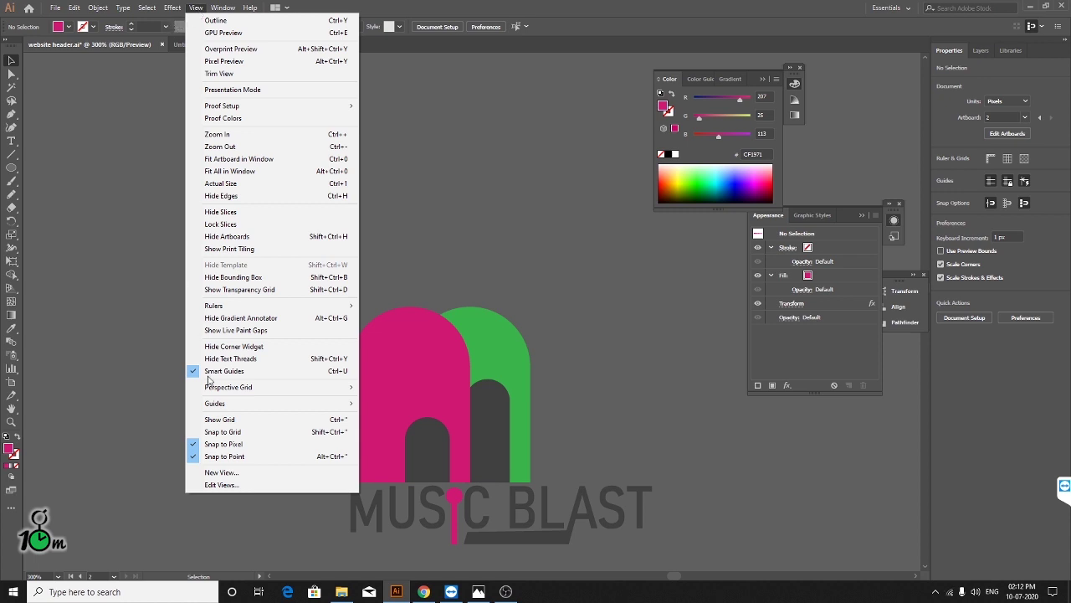
pyautogui.moveTo(215, 404)
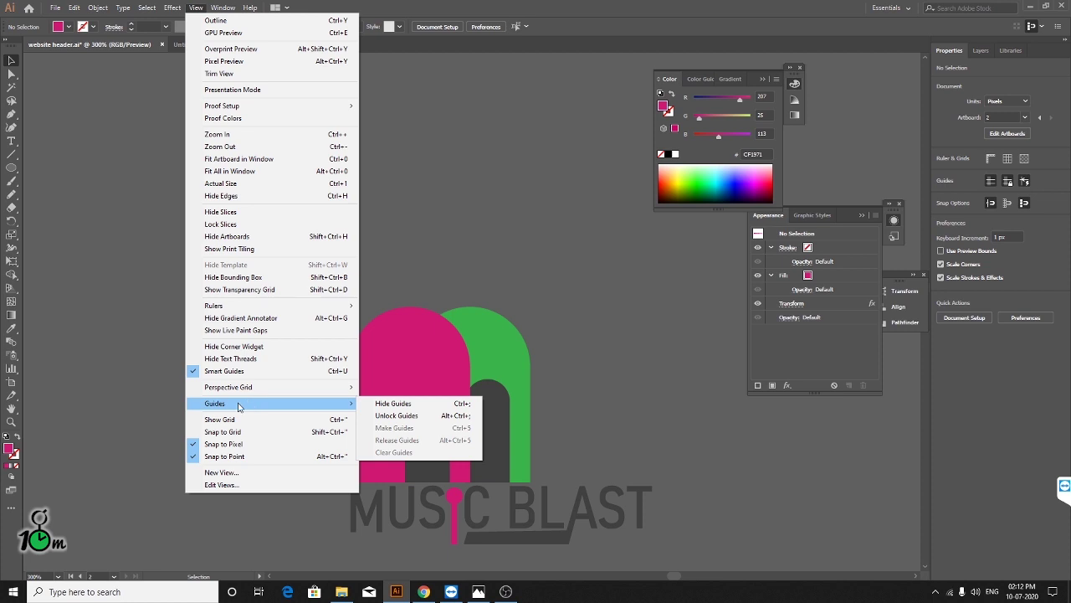
# - Draw a rectangle above-left of the Music Blast logo and fill it solid black
pyautogui.click(440, 219)
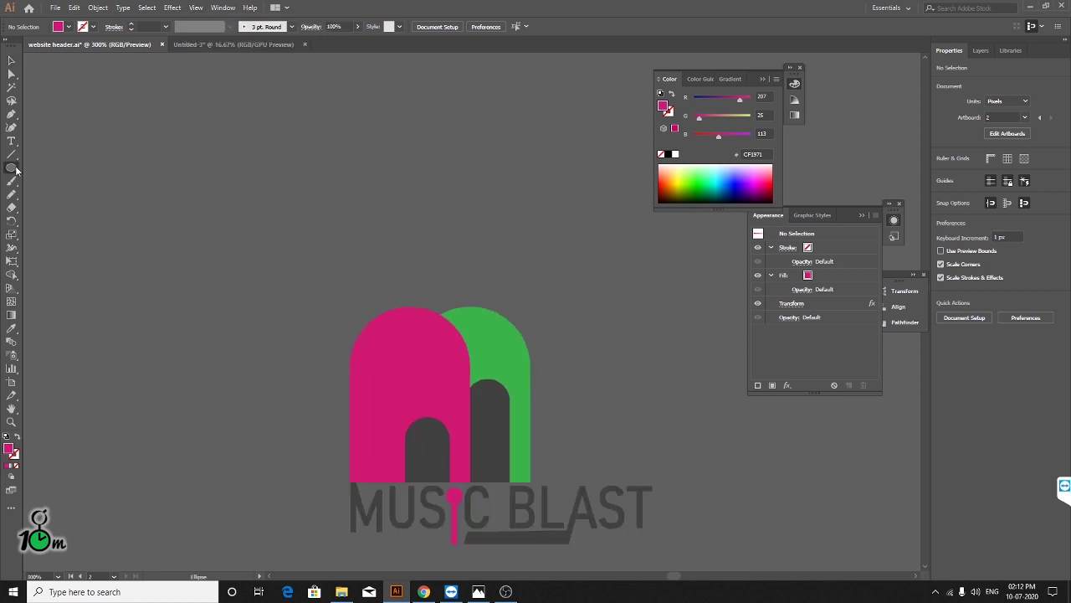
pyautogui.moveTo(11, 168); pyautogui.dragTo(42, 173)
pyautogui.moveTo(101, 146); pyautogui.dragTo(308, 251)
pyautogui.press('v')
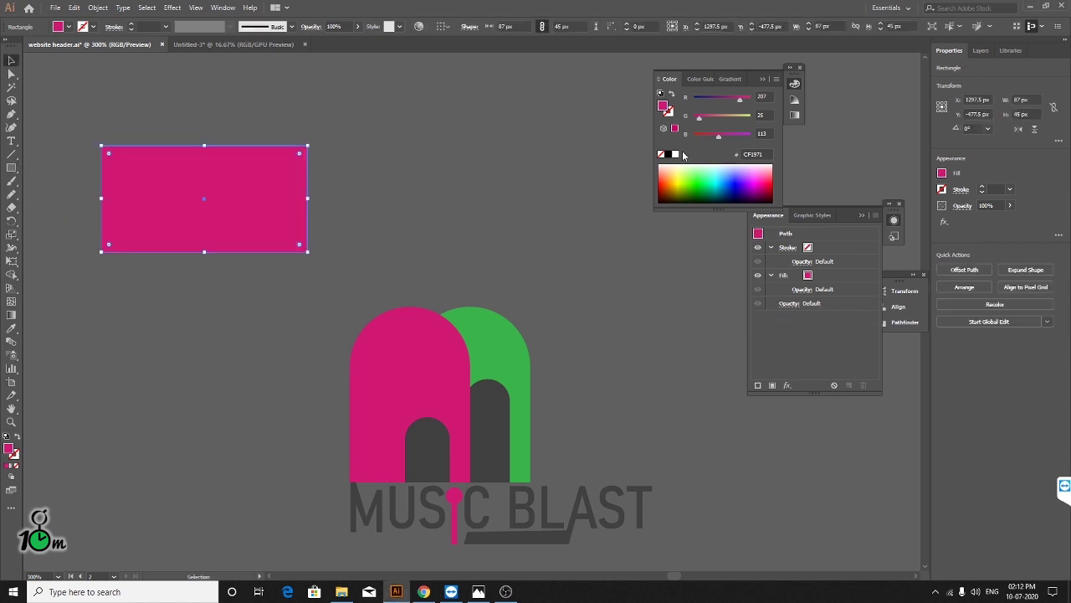
pyautogui.click(669, 154)
pyautogui.click(402, 199)
pyautogui.scroll(1, 402, 198)
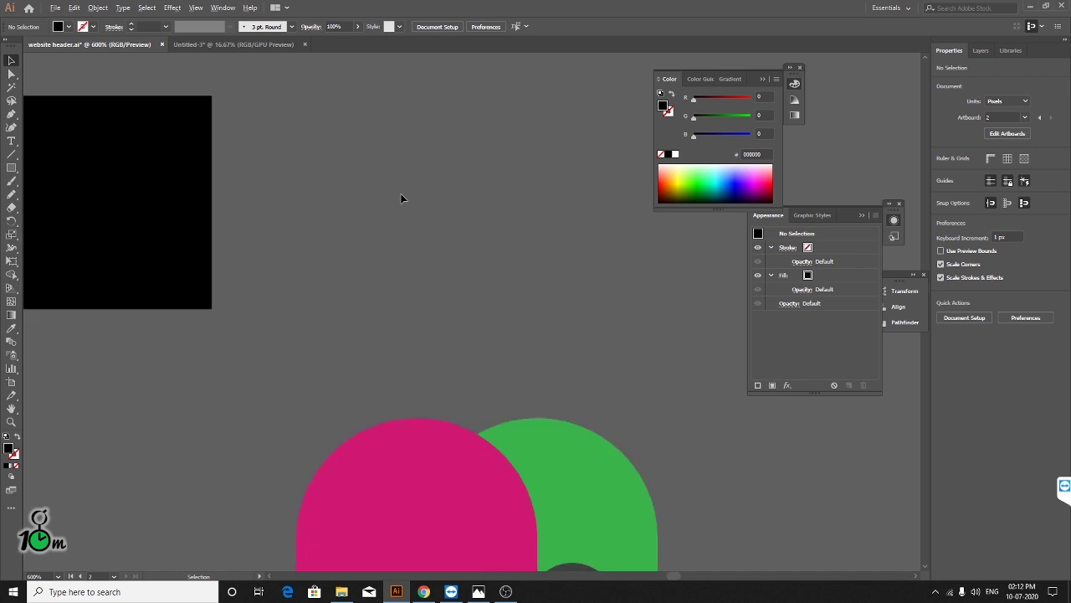
pyautogui.scroll(-1, 402, 199)
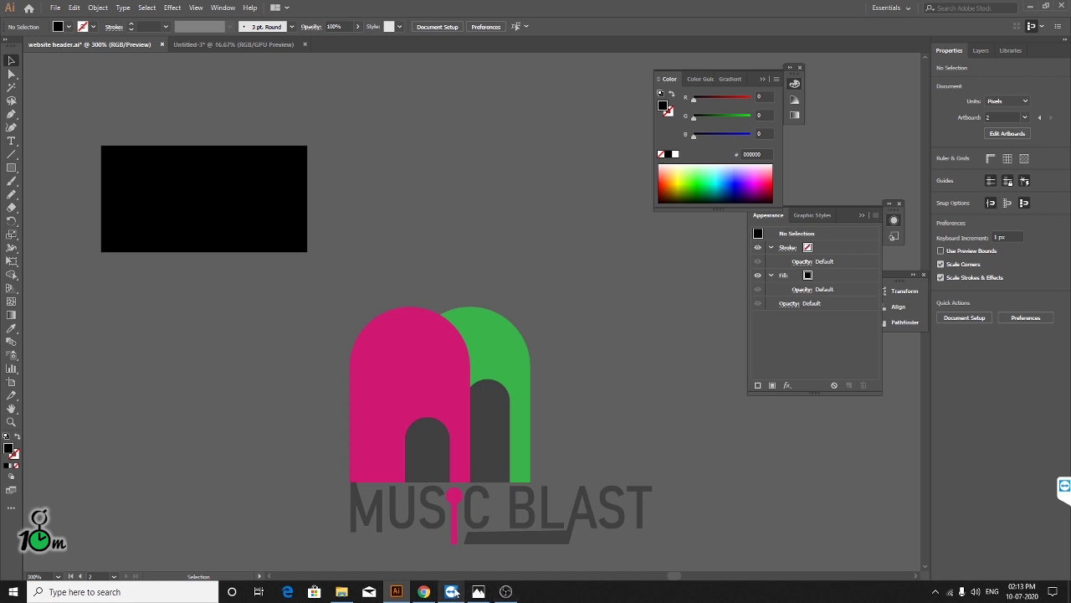
# - Toggle the TeamViewer and browser windows from the taskbar, returning to Illustrator
pyautogui.click(453, 592)
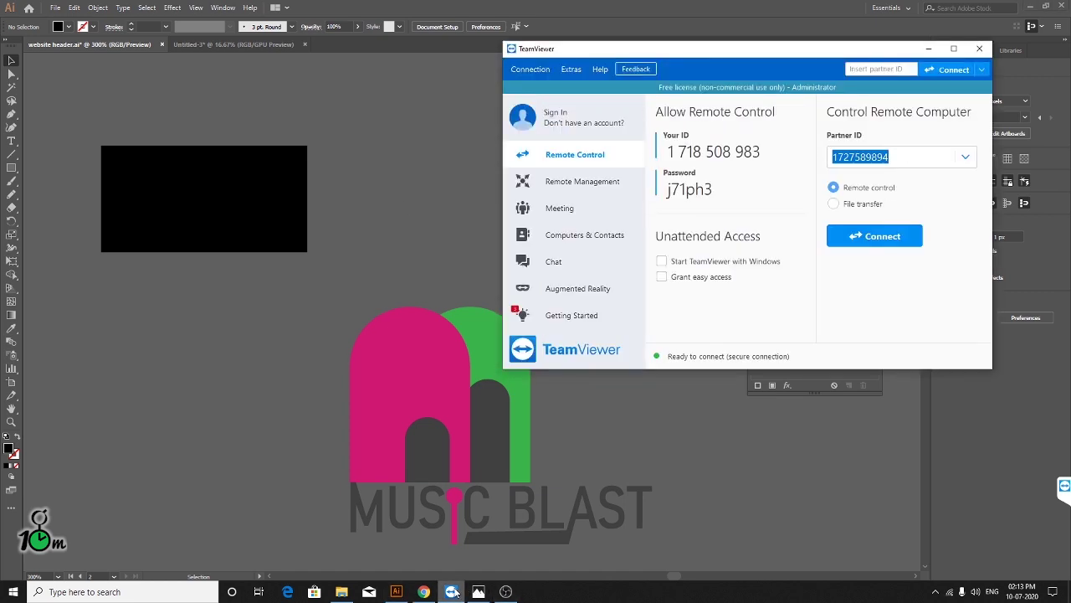
pyautogui.click(452, 592)
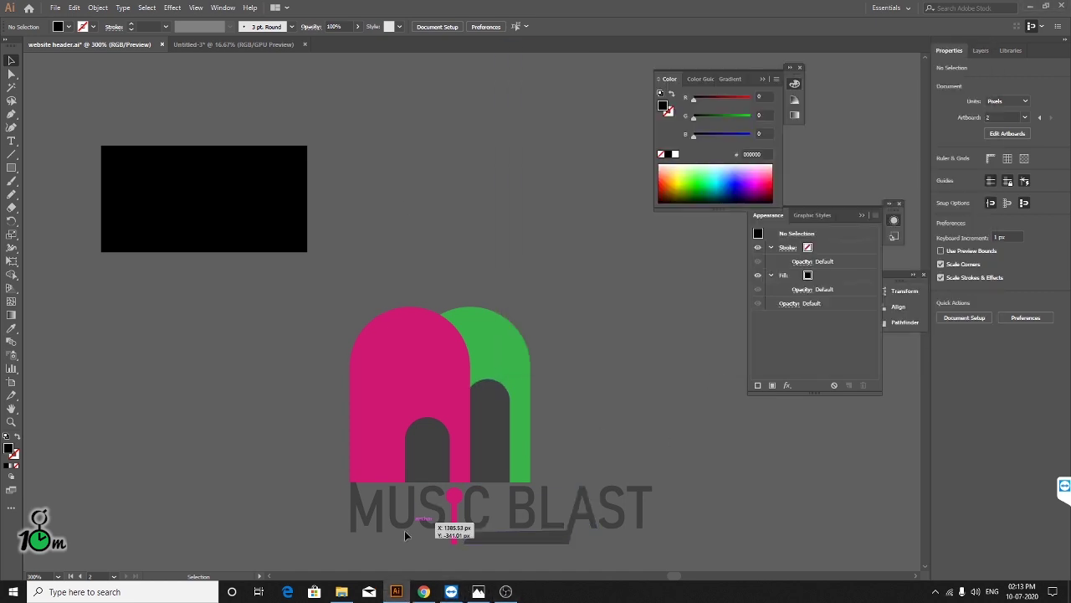
pyautogui.click(424, 594)
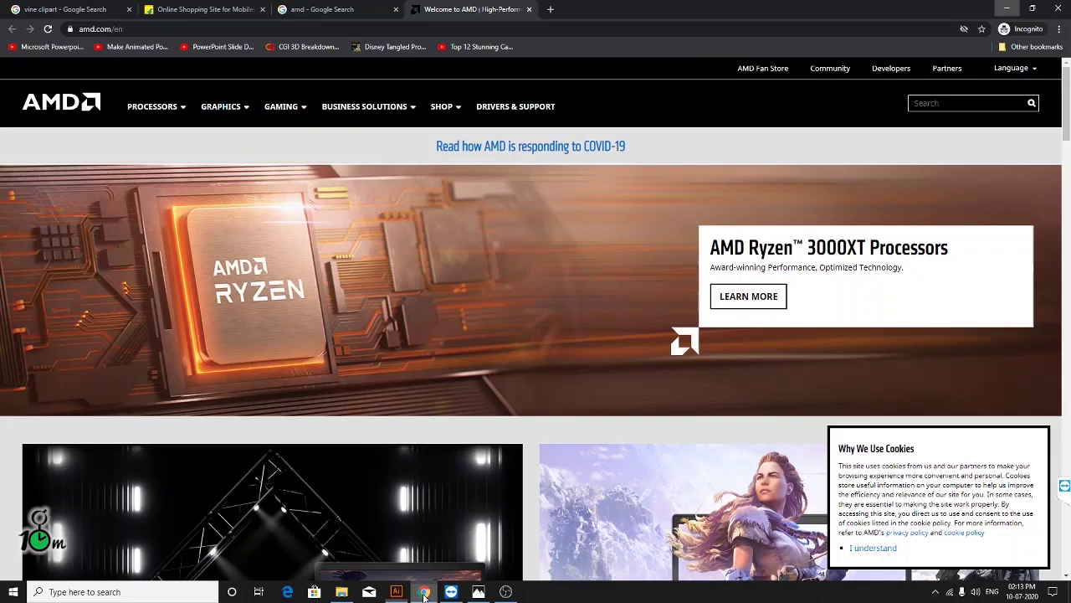
pyautogui.click(425, 594)
pyautogui.moveTo(1065, 485)
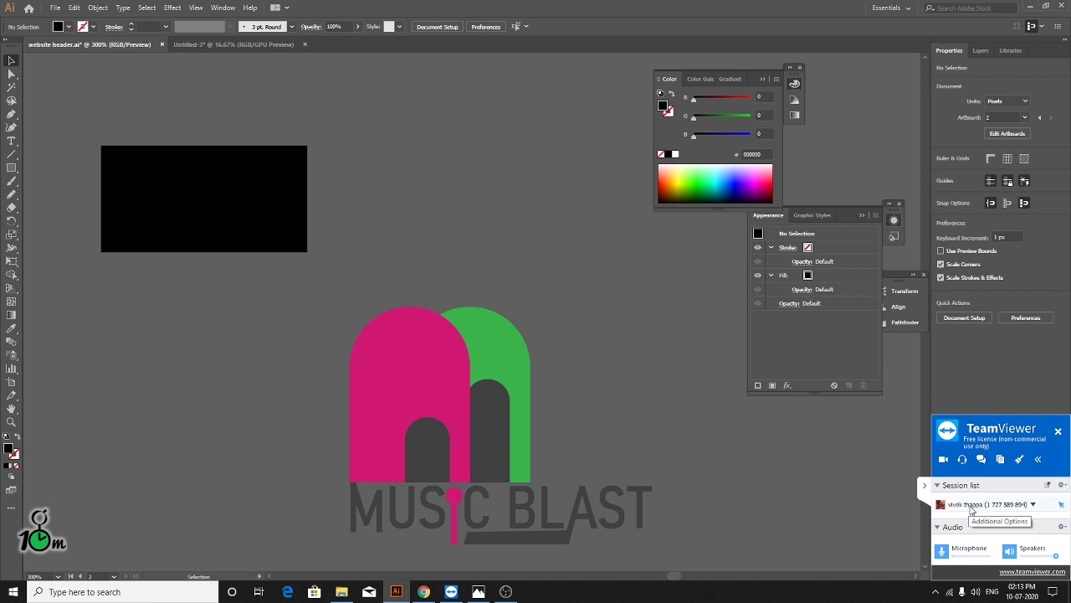
# - Send a 'hello' chat to the connected session and bring up TeamViewer's main window
pyautogui.click(971, 506)
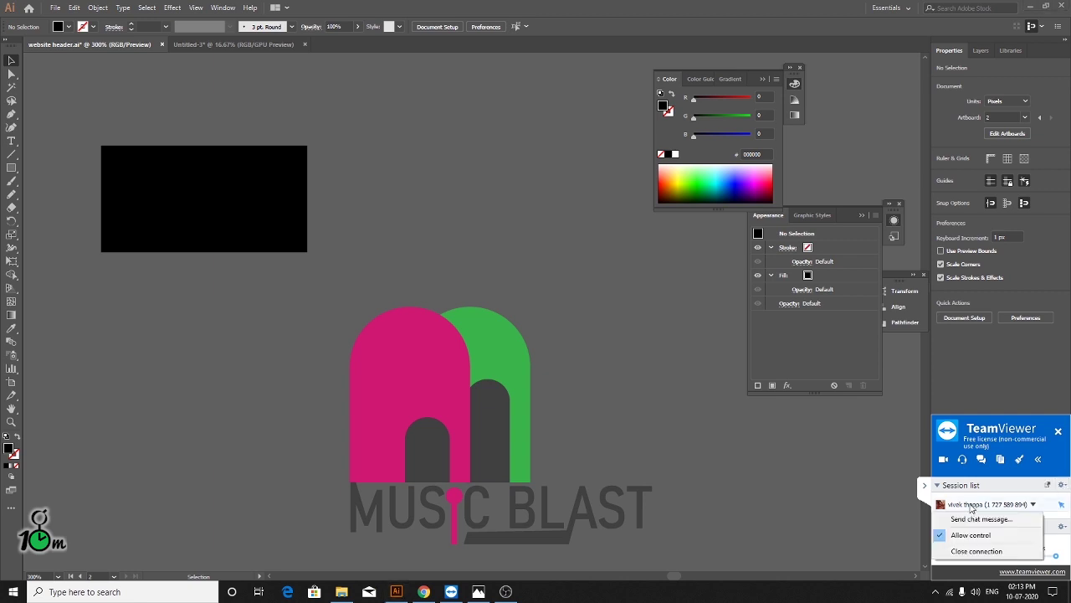
pyautogui.click(975, 519)
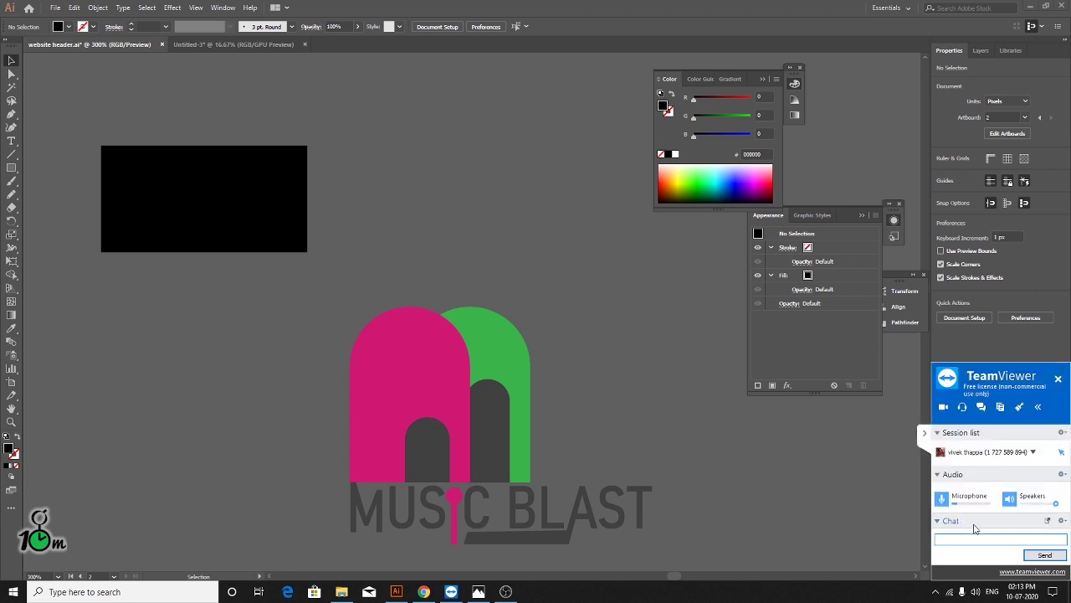
pyautogui.write('hello')
pyautogui.press('Return')
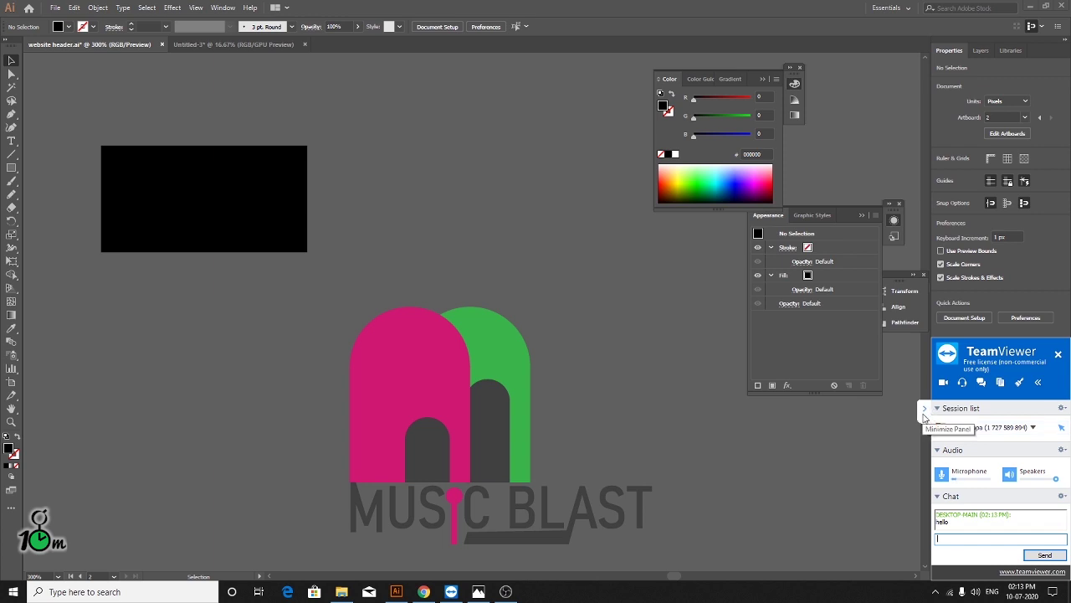
pyautogui.click(926, 416)
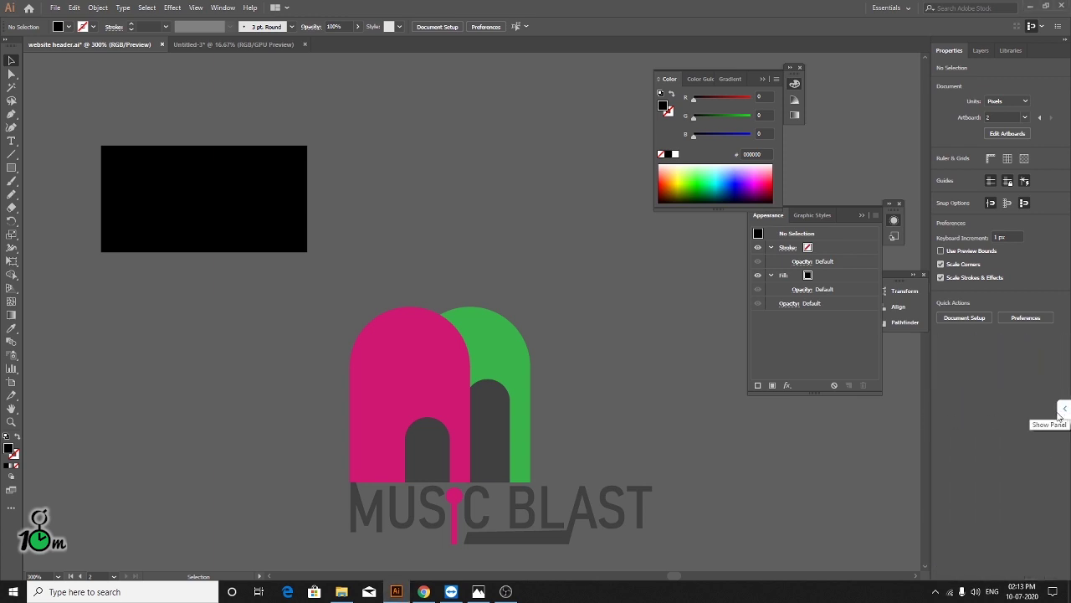
pyautogui.click(451, 591)
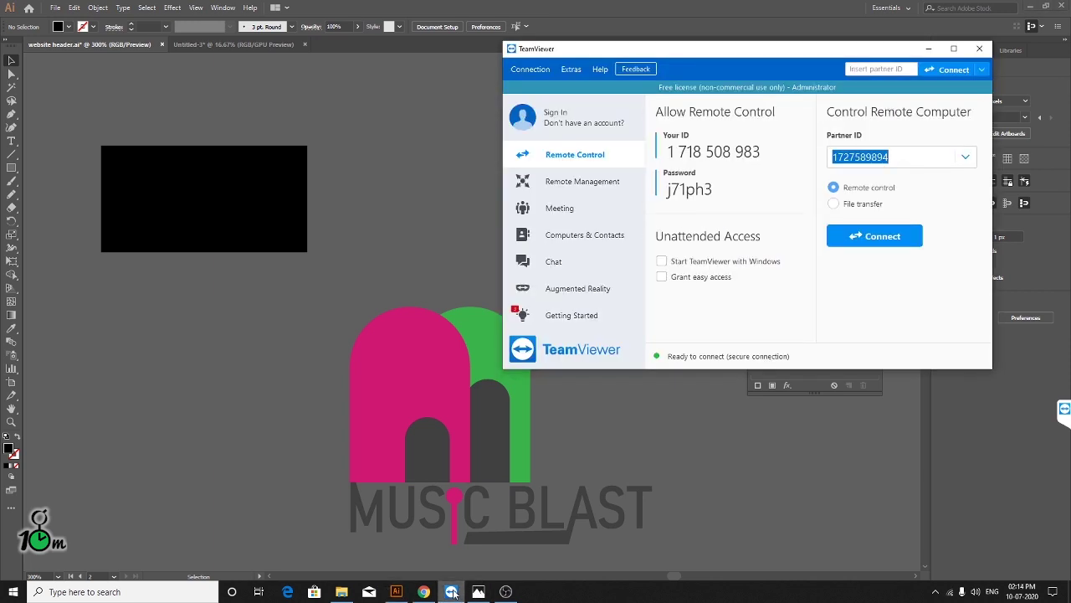
pyautogui.click(452, 592)
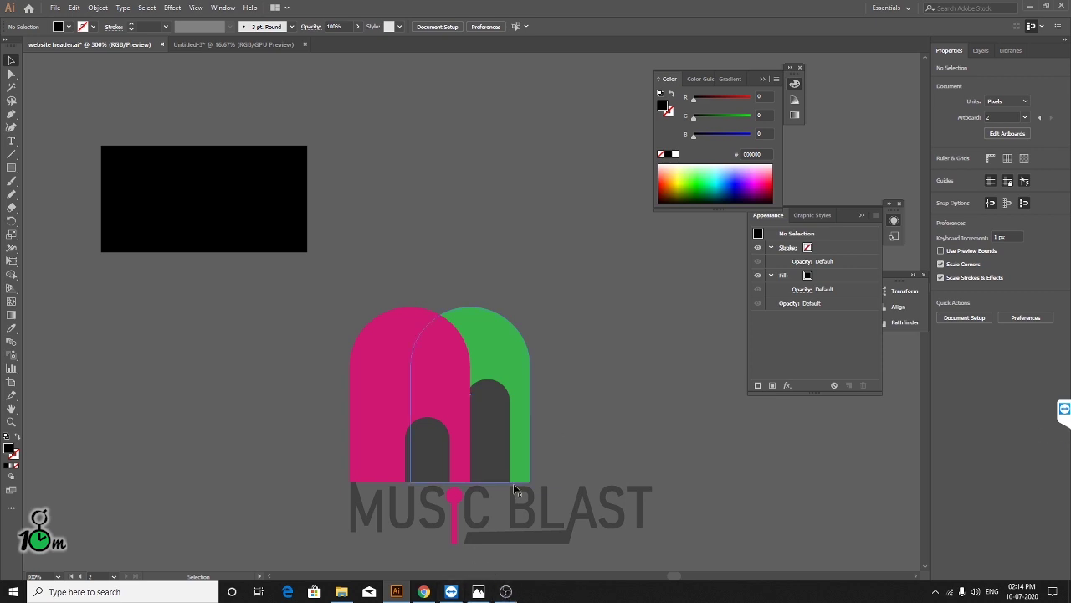
pyautogui.click(481, 591)
pyautogui.click(481, 591)
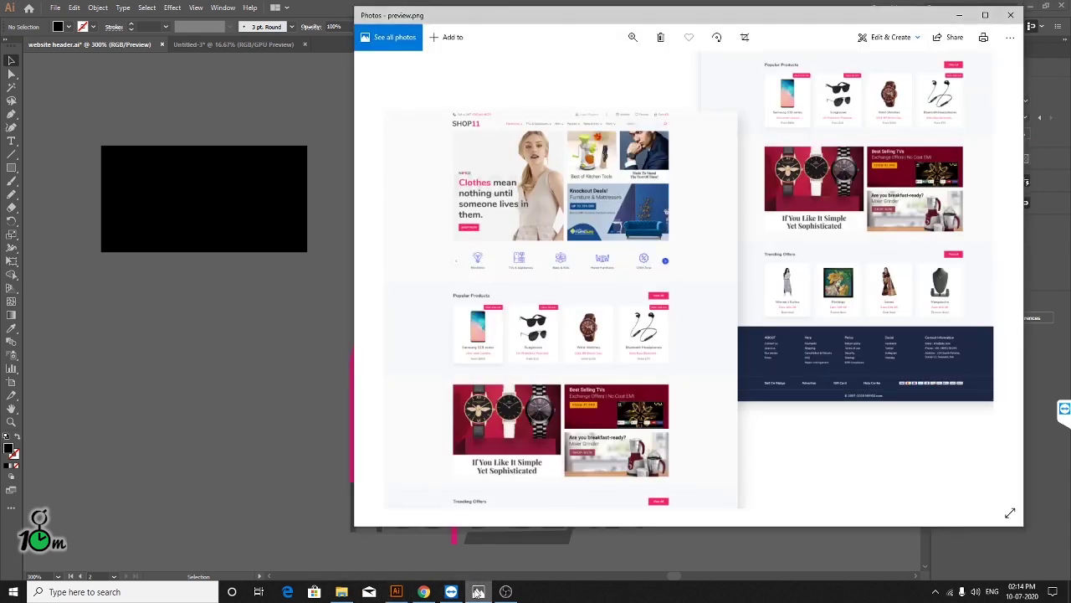
pyautogui.click(478, 592)
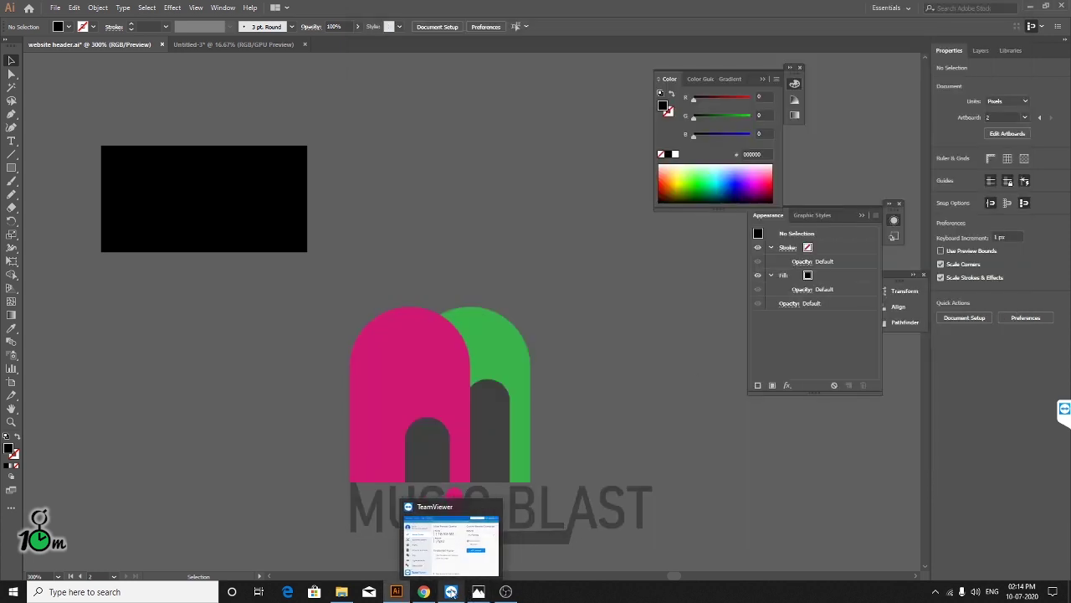
pyautogui.click(451, 592)
pyautogui.click(453, 592)
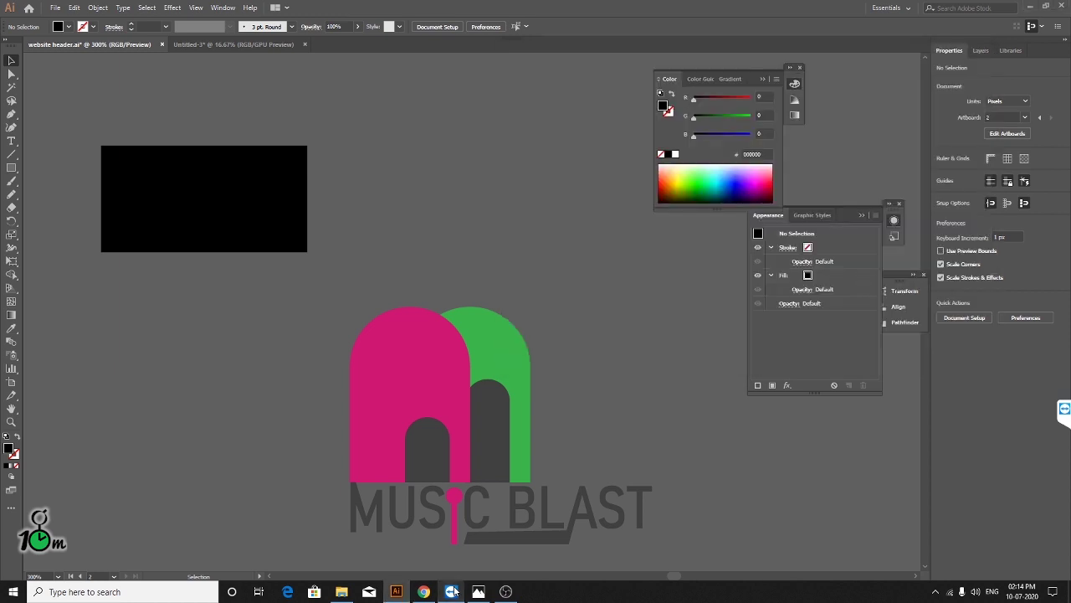
pyautogui.click(453, 592)
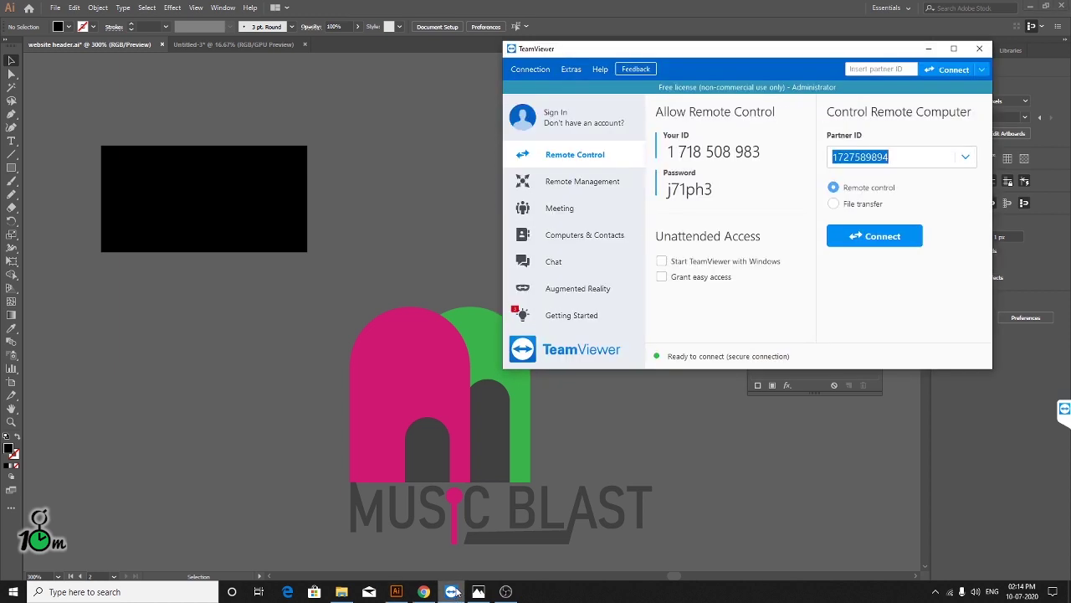
pyautogui.click(665, 279)
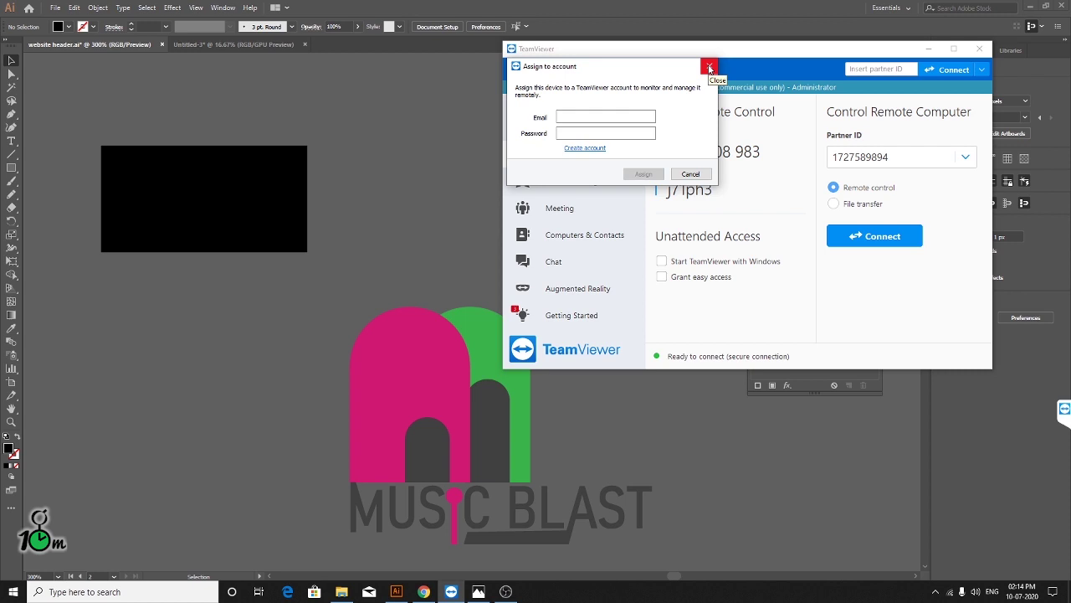
pyautogui.click(709, 70)
# - Dismiss the TeamViewer sponsored-session notice and minimise TeamViewer
pyautogui.click(927, 50)
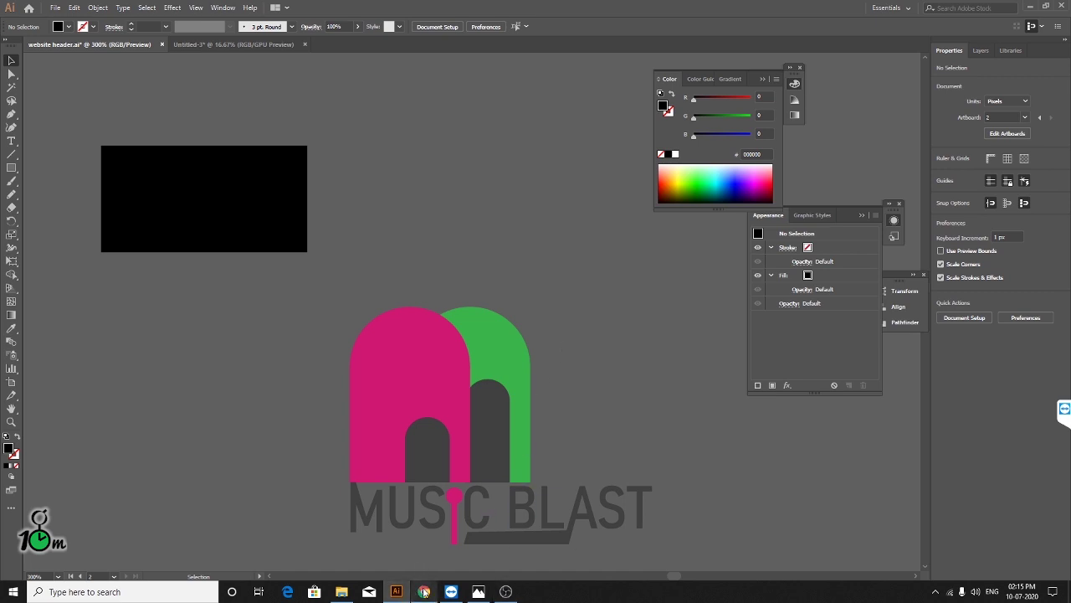
pyautogui.scroll(-2, 507, 251)
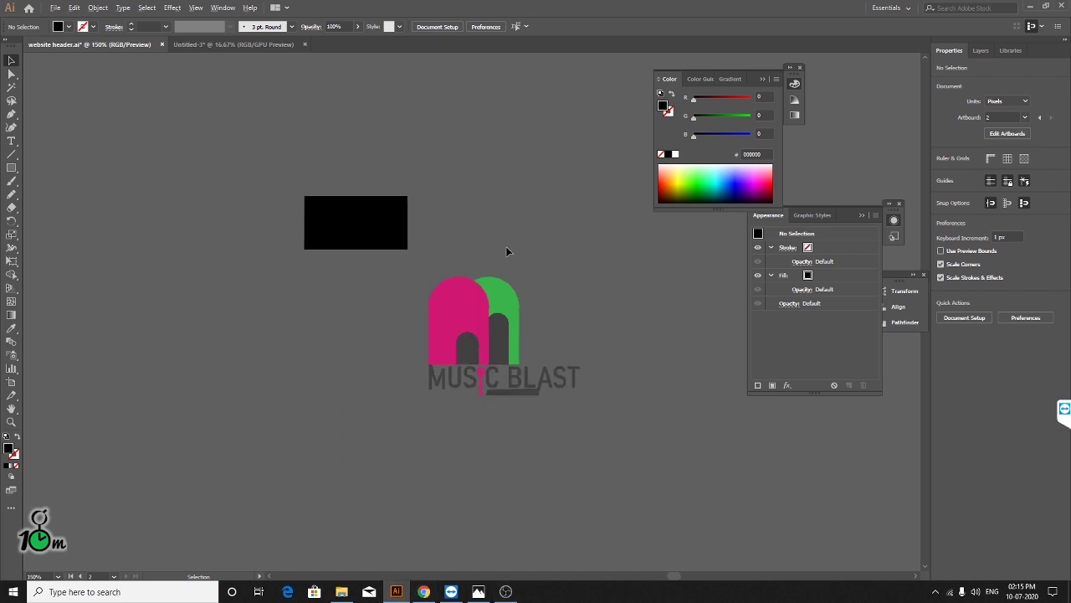
pyautogui.scroll(-1, 546, 305)
pyautogui.scroll(2, 576, 303)
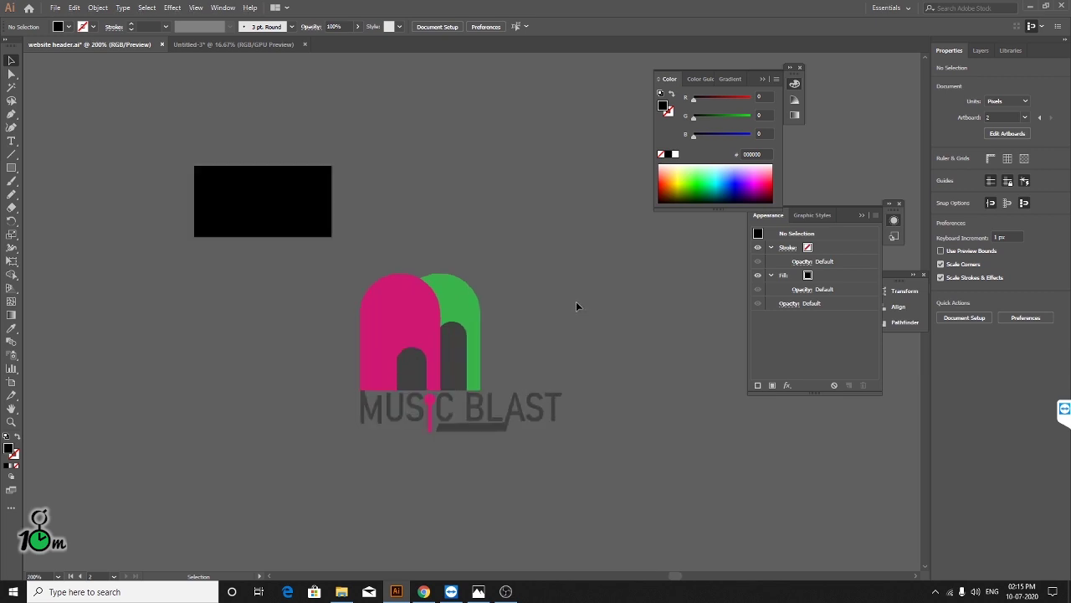
pyautogui.scroll(-2, 569, 310)
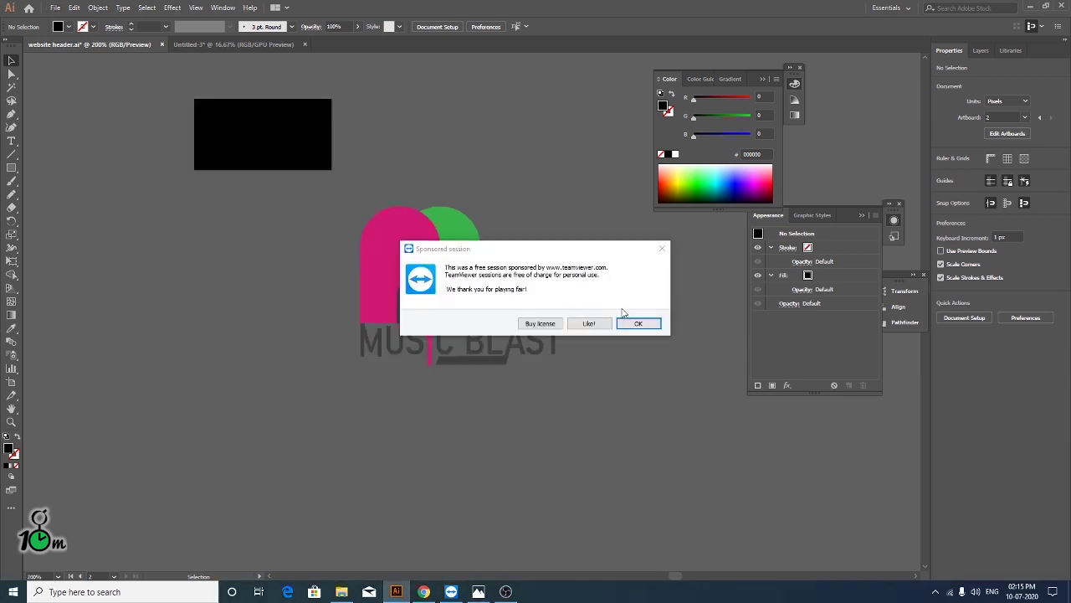
pyautogui.click(640, 324)
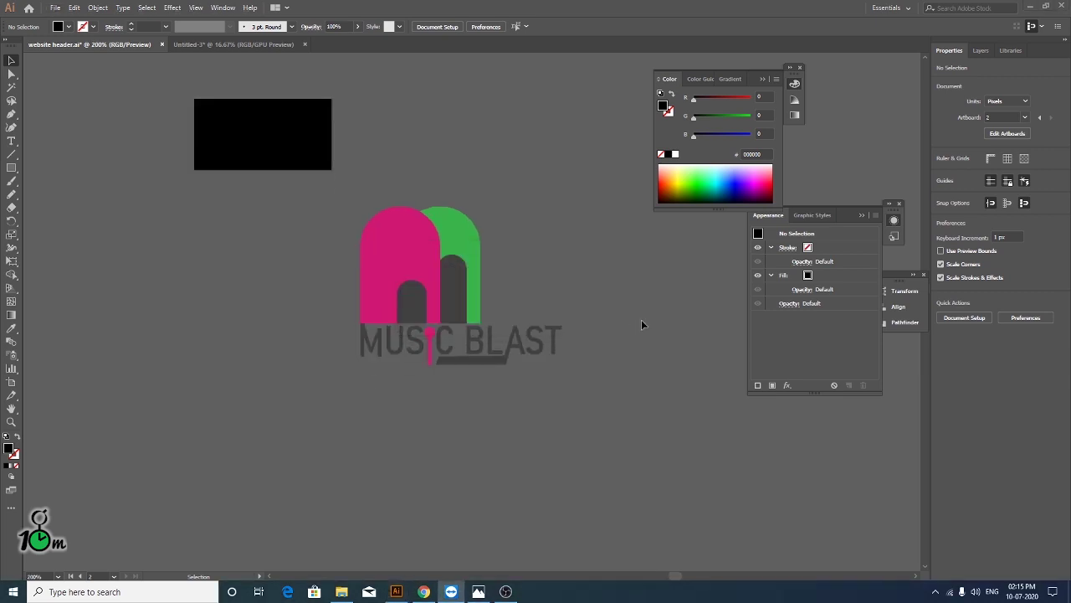
pyautogui.click(451, 583)
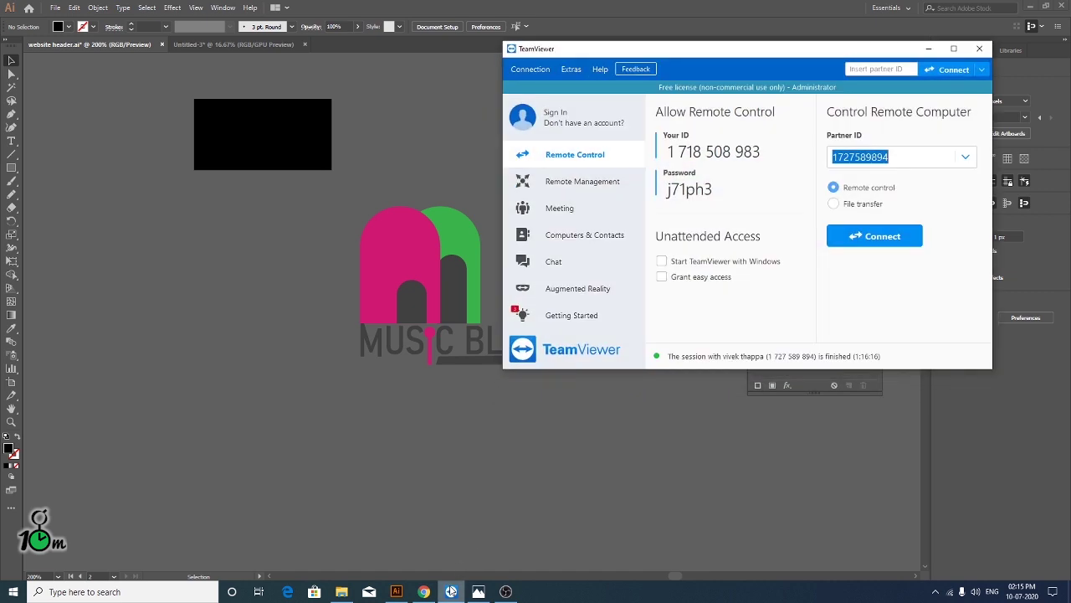
pyautogui.click(486, 464)
# - Zoom out and pan the view onto the Biggest Sale slider artboard
pyautogui.hotkey('ctrl', '-')
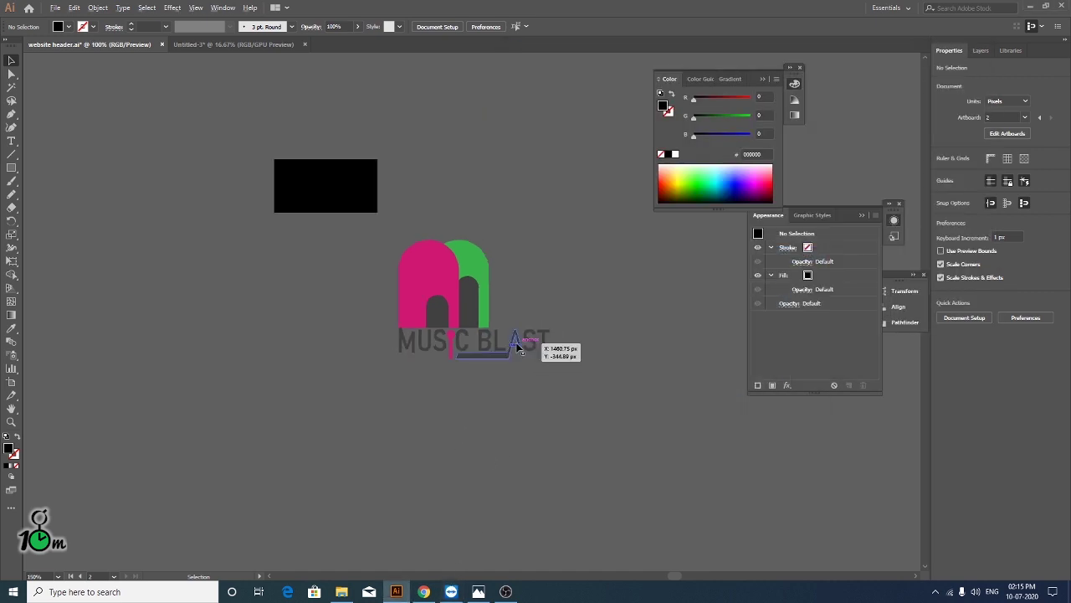
pyautogui.hotkey('ctrl', '-')
pyautogui.moveTo(350, 306)
pyautogui.mouseDown()
pyautogui.moveTo(488, 296)
pyautogui.moveTo(417, 233)
pyautogui.mouseUp()
pyautogui.moveTo(354, 508); pyautogui.dragTo(462, 269)
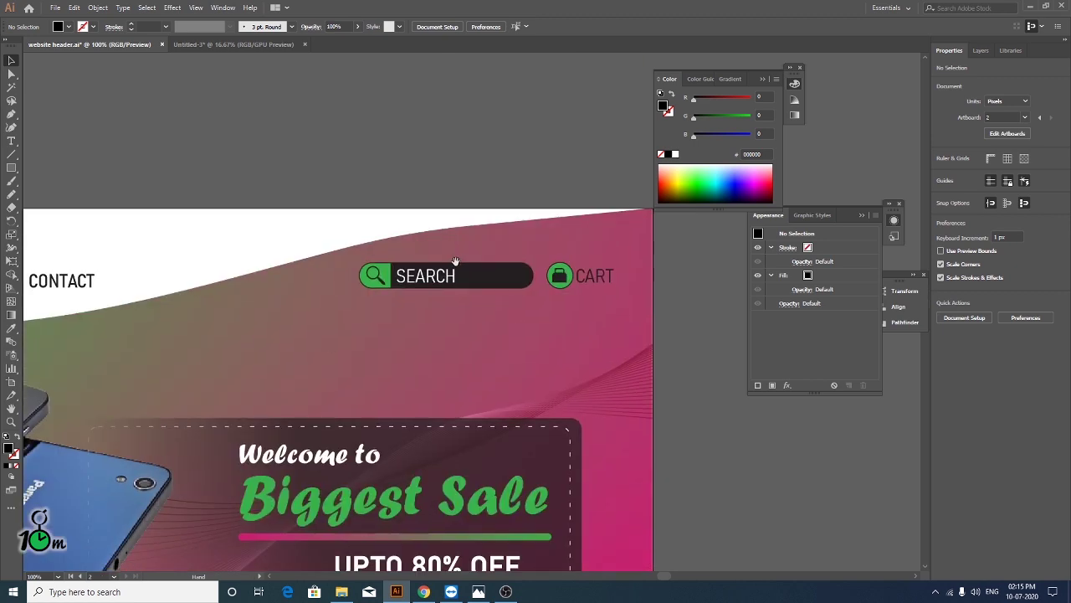
pyautogui.moveTo(387, 402); pyautogui.dragTo(467, 342)
pyautogui.hotkey('ctrl', '-')
pyautogui.hotkey('ctrl', '+')
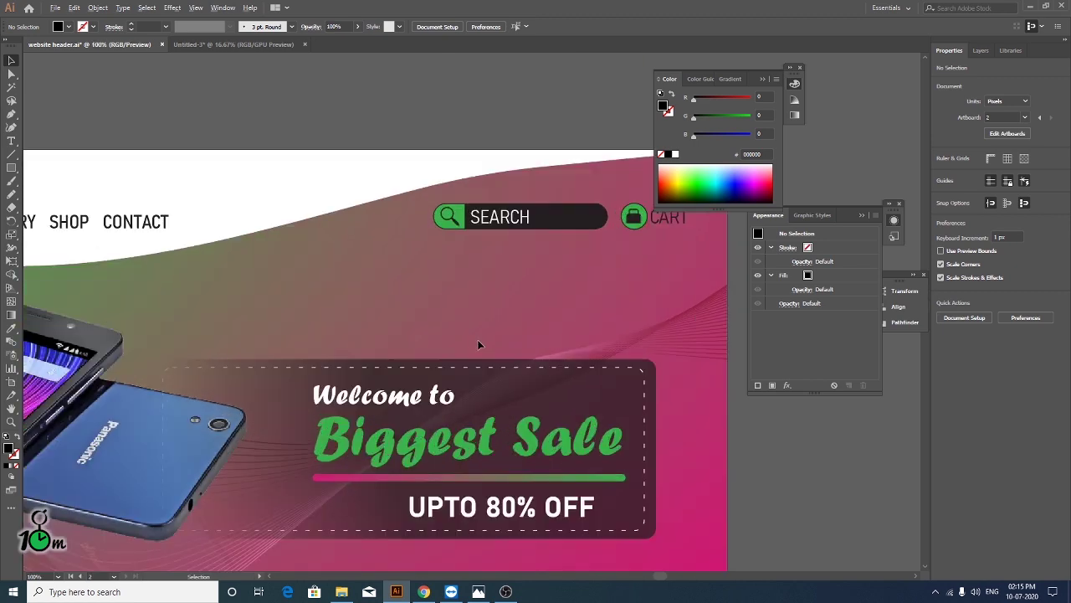
pyautogui.hotkey('ctrl', '-')
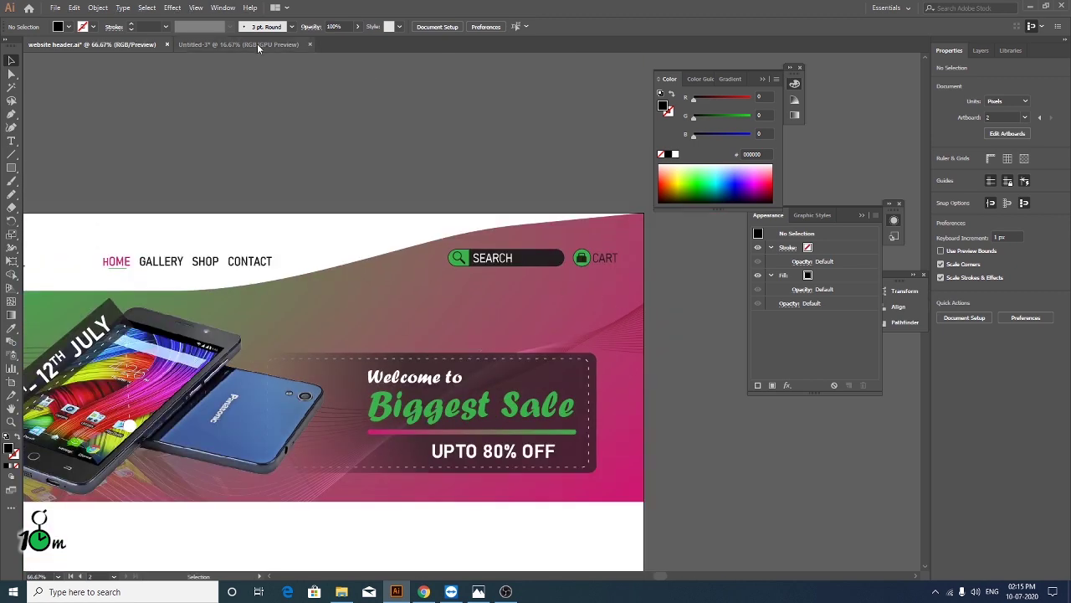
# - Switch to the Untitled-3 grid layout document and scroll down to its lone yellow block
pyautogui.click(234, 44)
pyautogui.scroll(-1, 368, 251)
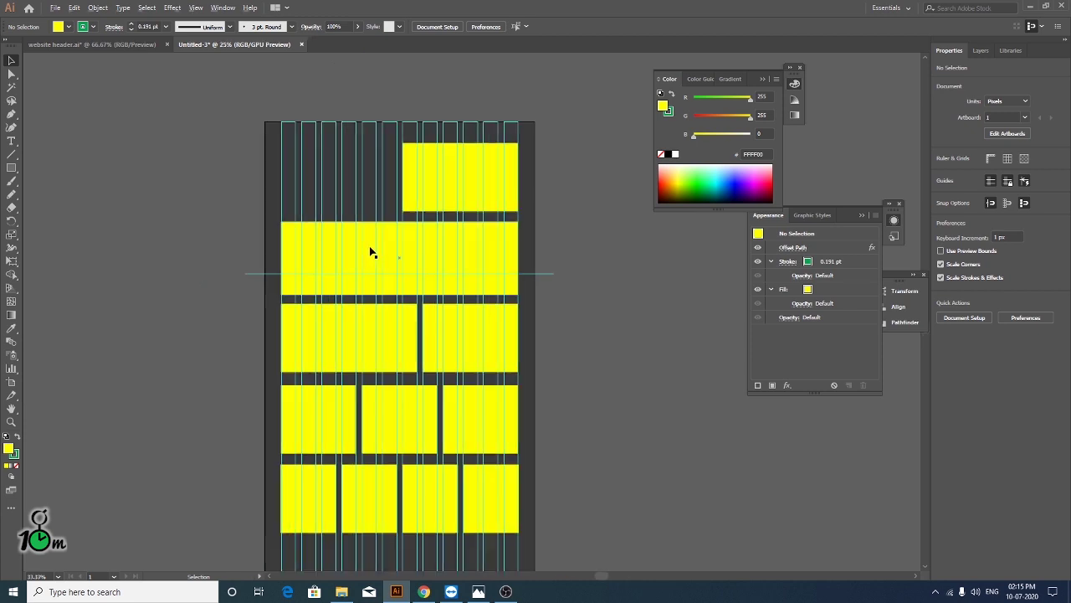
pyautogui.scroll(1, 485, 313)
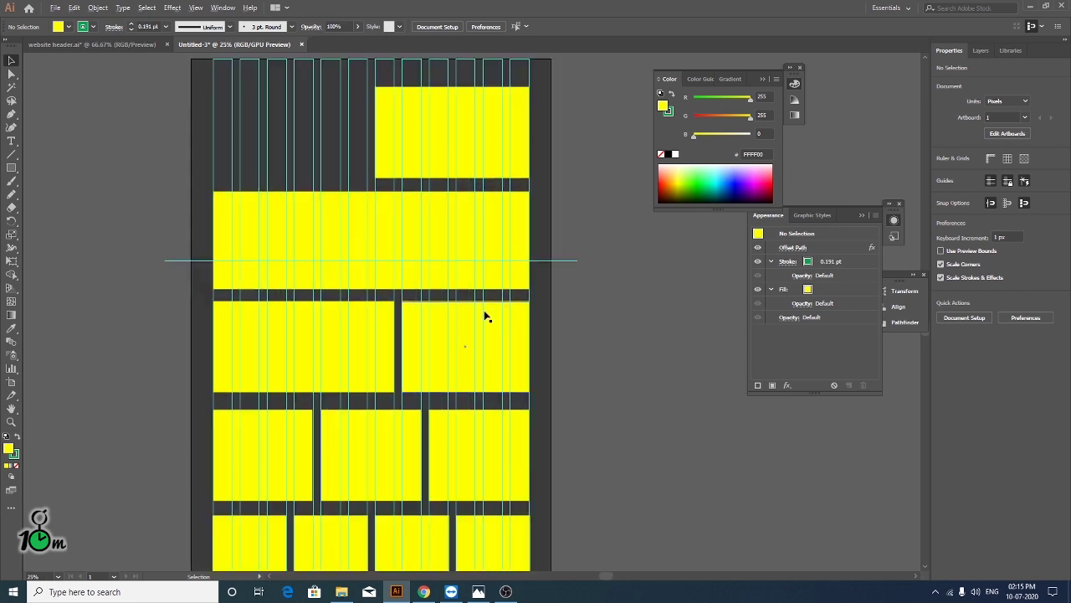
pyautogui.scroll(1, 502, 313)
pyautogui.scroll(-1, 502, 313)
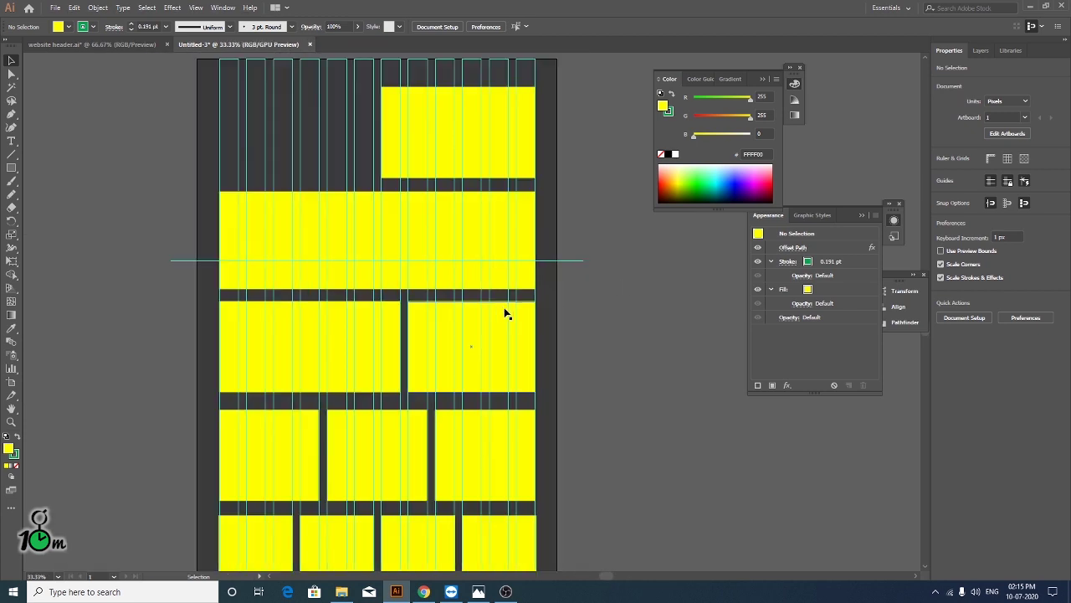
pyautogui.scroll(-1, 502, 311)
pyautogui.scroll(-4, 510, 313)
pyautogui.scroll(-1, 503, 285)
pyautogui.scroll(-2, 489, 287)
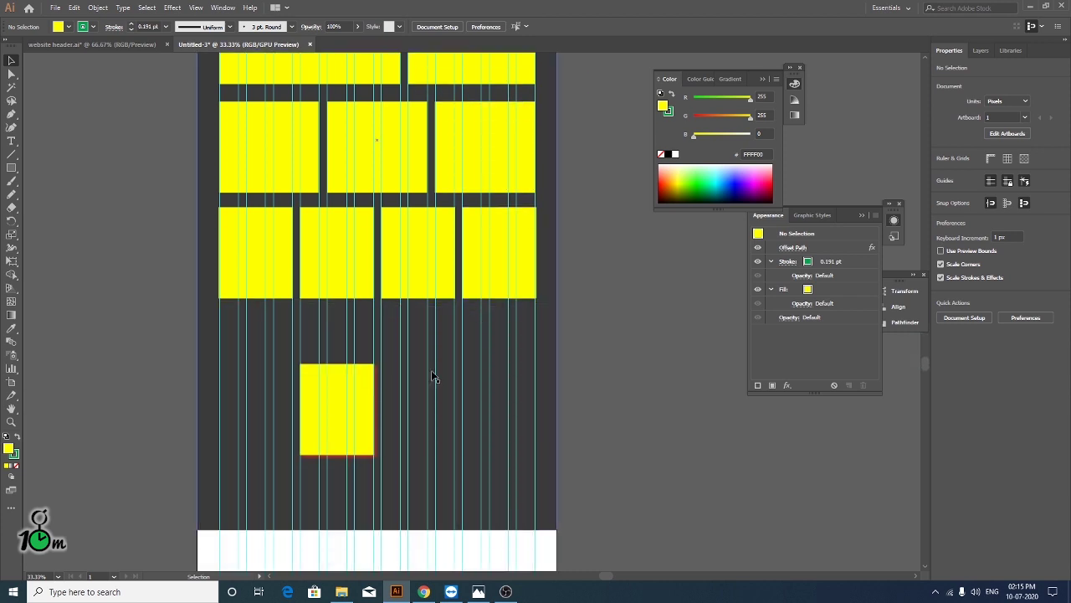
# - Stretch the lone yellow block to full width and make it shorter under the four-block row
pyautogui.click(335, 404)
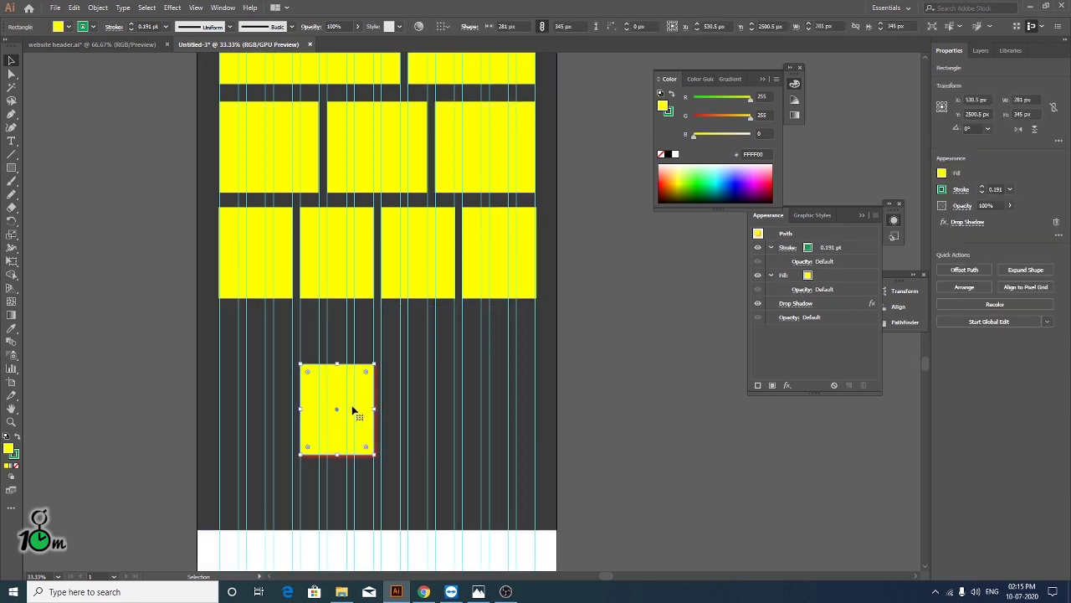
pyautogui.moveTo(358, 403)
pyautogui.mouseDown()
pyautogui.moveTo(277, 361)
pyautogui.moveTo(536, 358)
pyautogui.mouseUp()
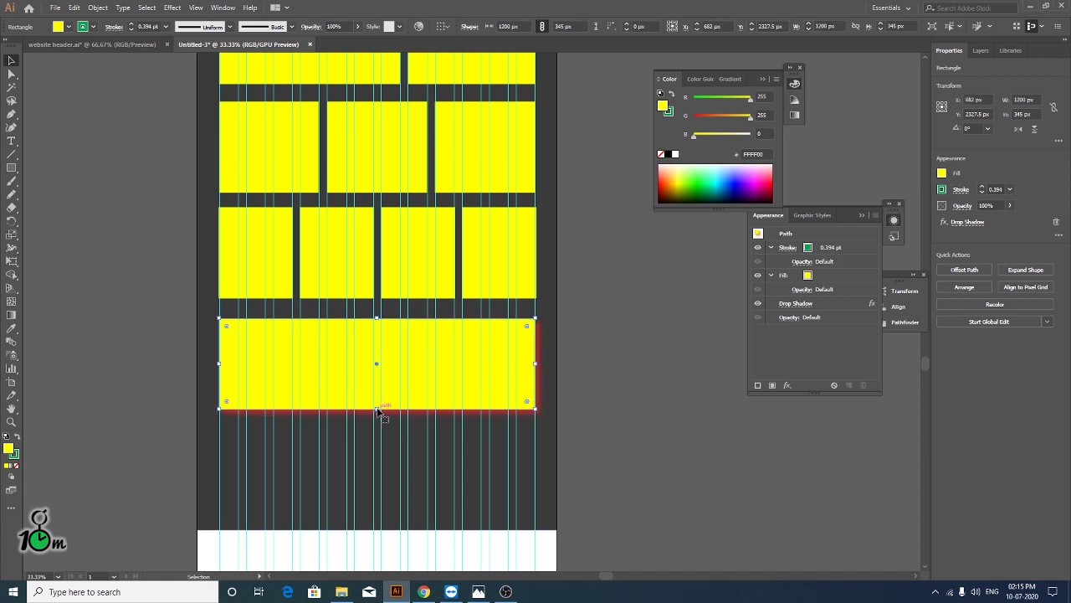
pyautogui.moveTo(377, 410); pyautogui.dragTo(377, 366)
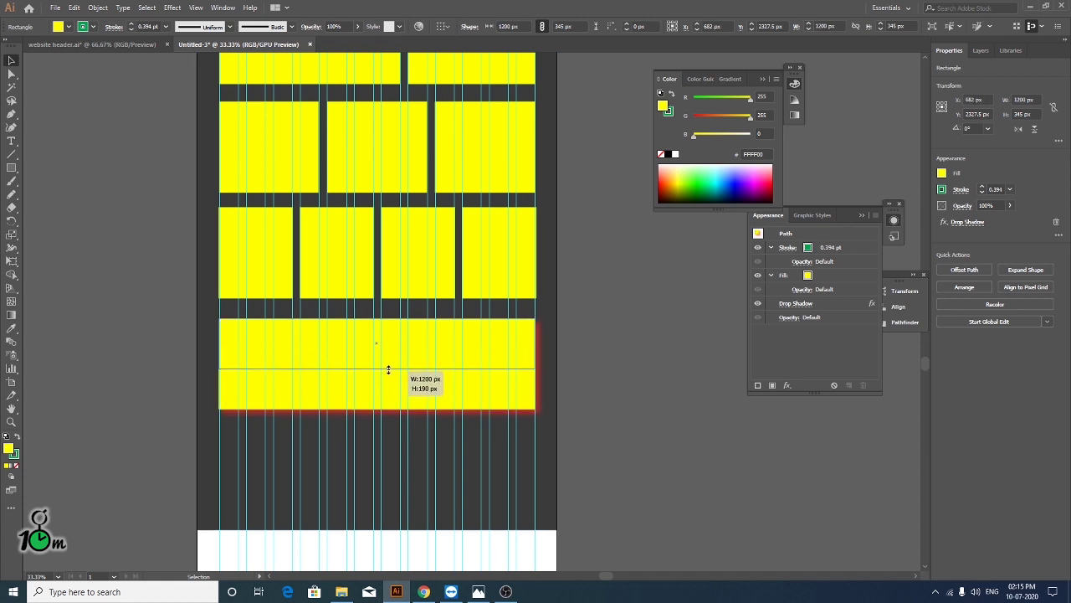
pyautogui.click(609, 361)
pyautogui.scroll(2, 431, 318)
pyautogui.scroll(-2, 430, 318)
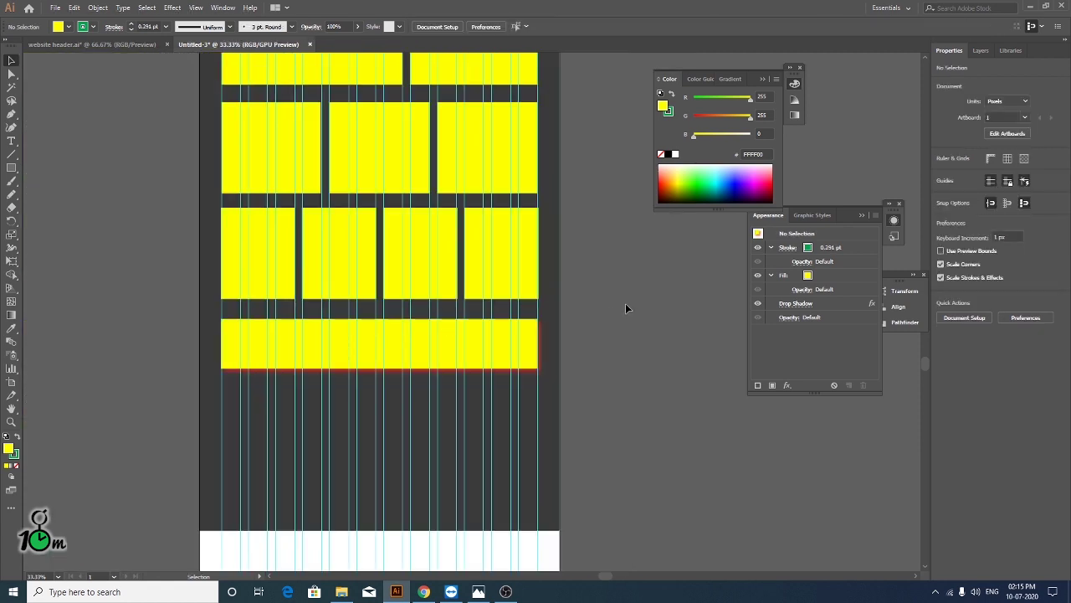
pyautogui.scroll(4, 564, 284)
pyautogui.scroll(1, 563, 284)
pyautogui.scroll(3, 564, 285)
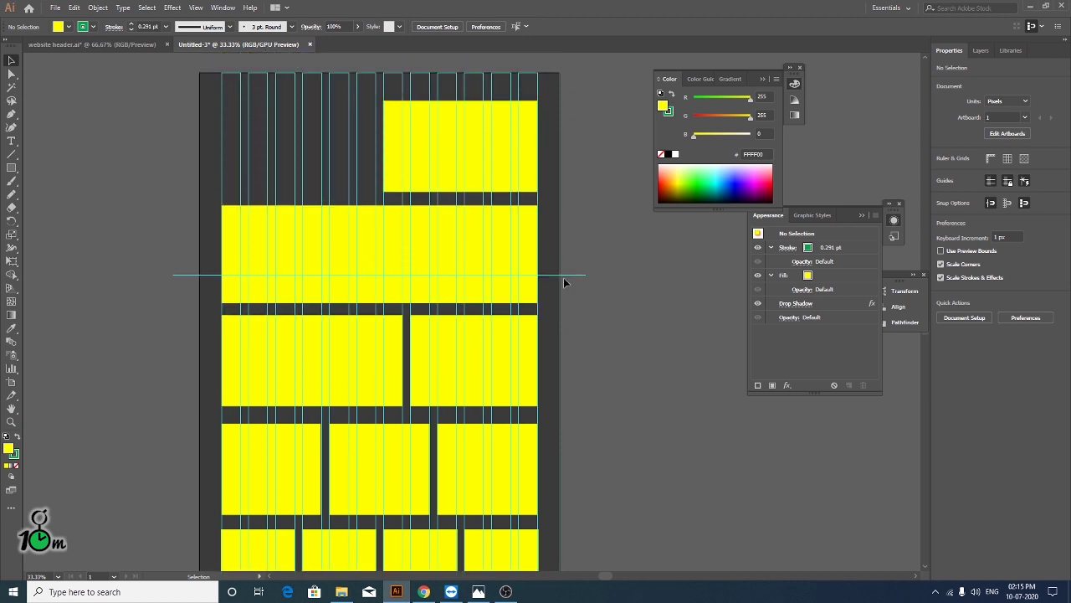
pyautogui.scroll(1, 563, 284)
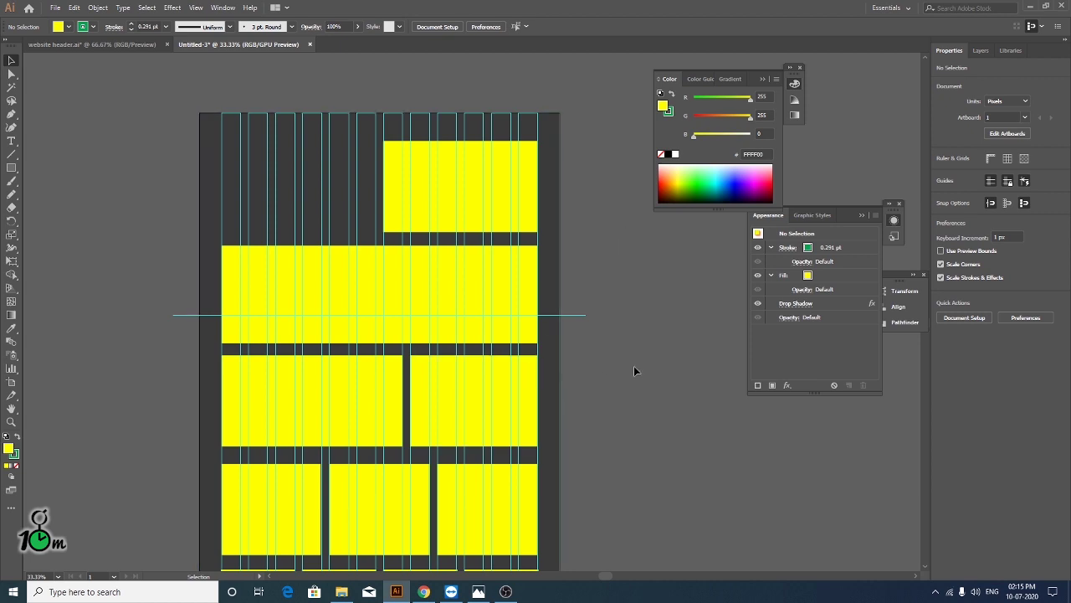
pyautogui.scroll(-1, 621, 321)
pyautogui.scroll(1, 616, 324)
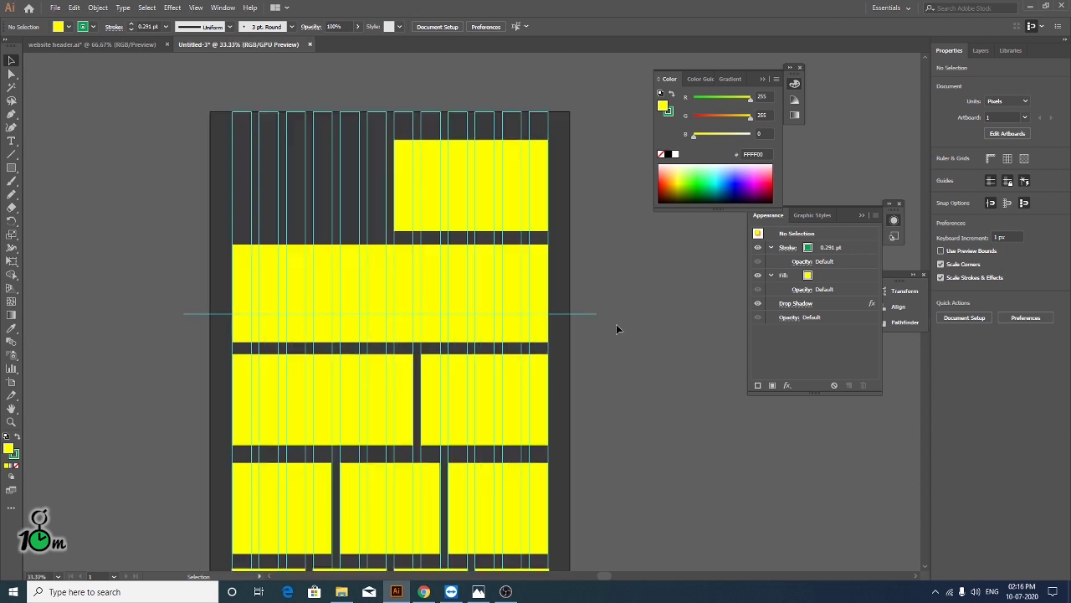
pyautogui.scroll(-2, 616, 328)
pyautogui.scroll(-1, 584, 348)
pyautogui.scroll(-1, 423, 326)
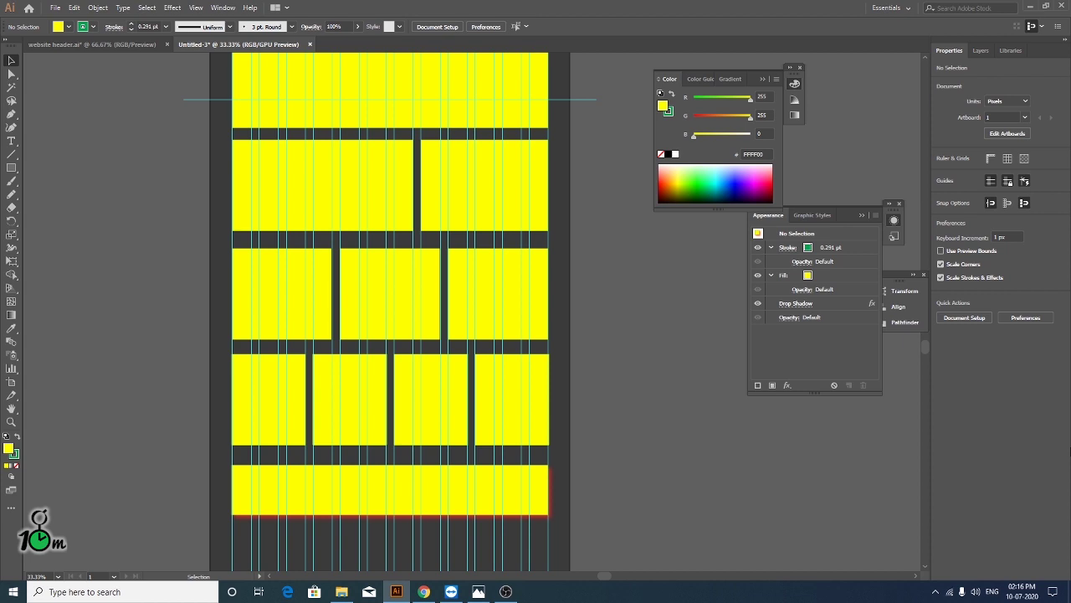
pyautogui.scroll(-4, 631, 352)
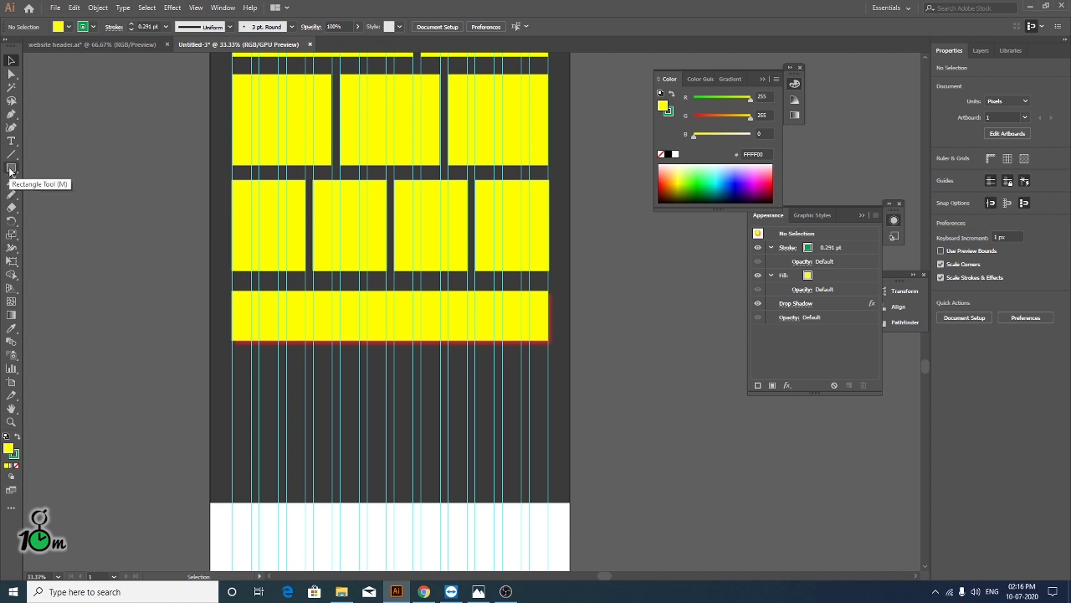
# - Alt+Shift-drag copies of the top-left yellow block below the banner and to the layout's bottom
pyautogui.click(345, 218)
pyautogui.click(356, 137)
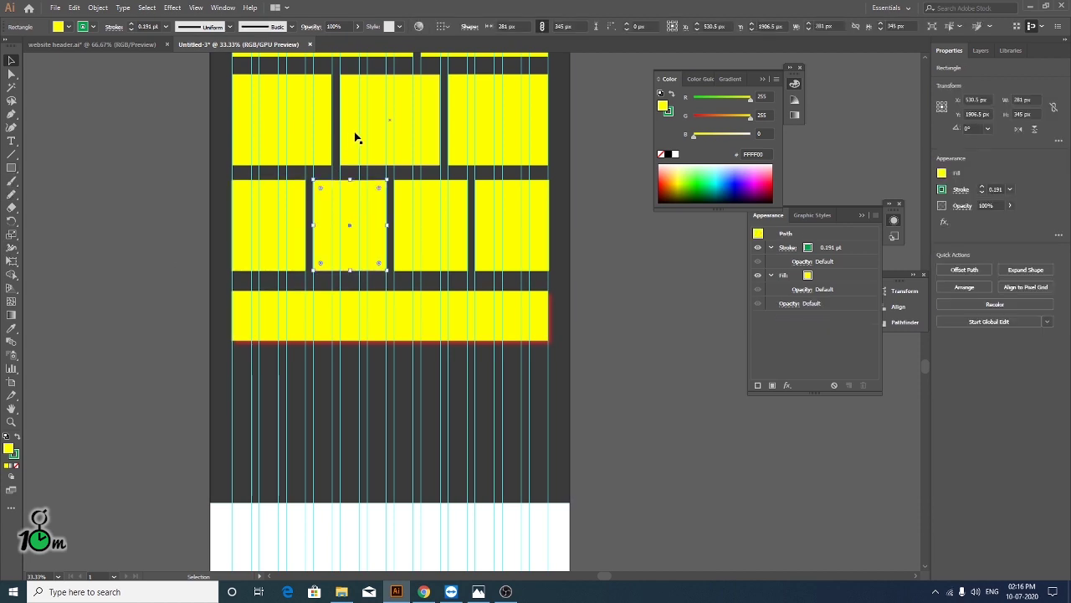
pyautogui.click(275, 139)
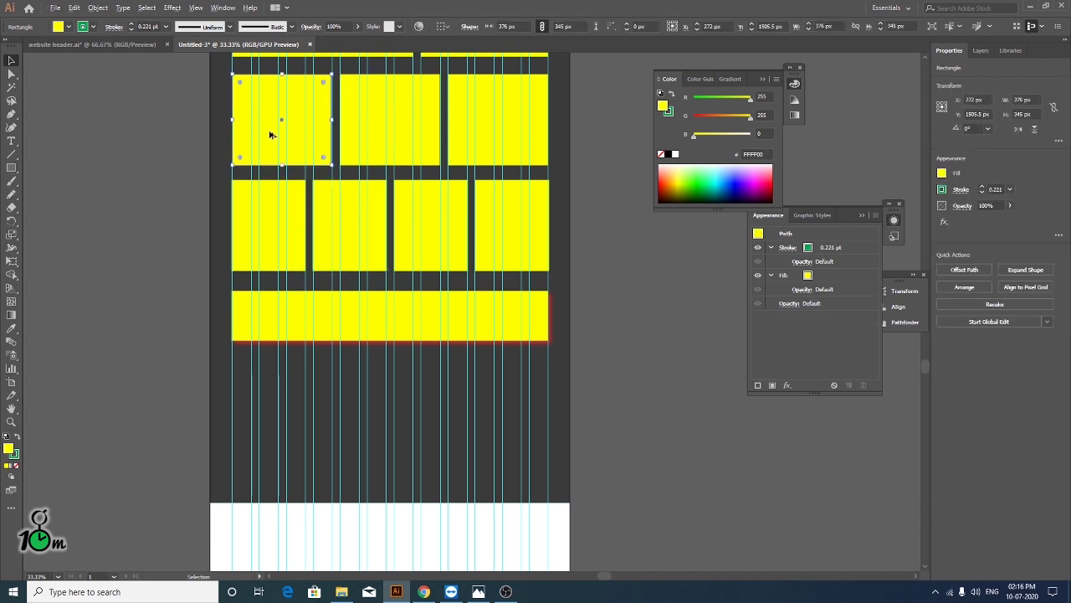
pyautogui.moveTo(270, 131)
pyautogui.mouseDown()
pyautogui.moveTo(236, 404)
pyautogui.moveTo(338, 435)
pyautogui.moveTo(550, 423)
pyautogui.mouseUp()
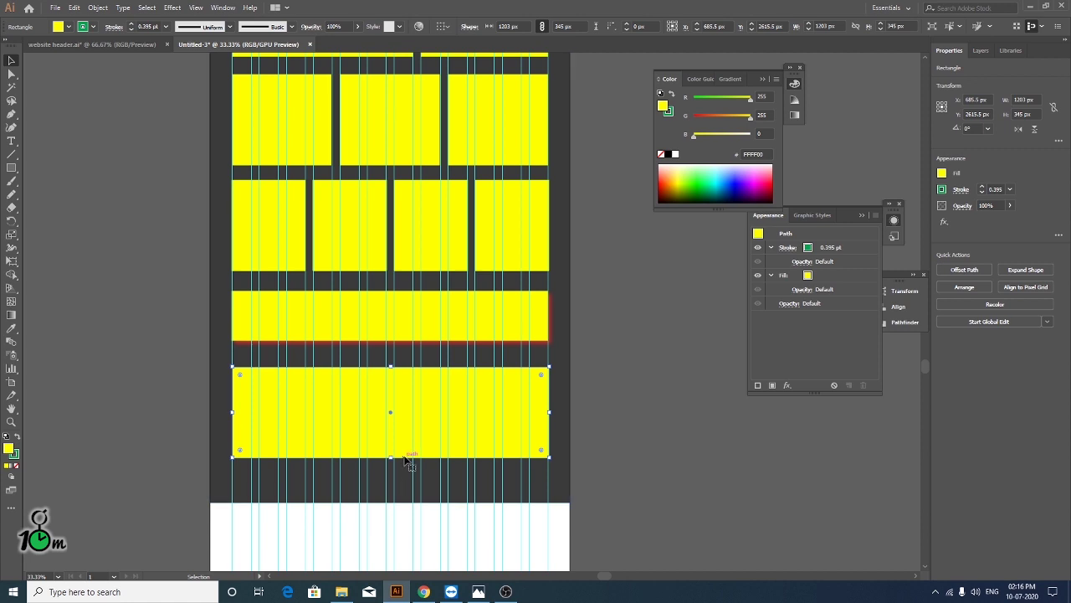
pyautogui.moveTo(426, 428); pyautogui.dragTo(432, 521)
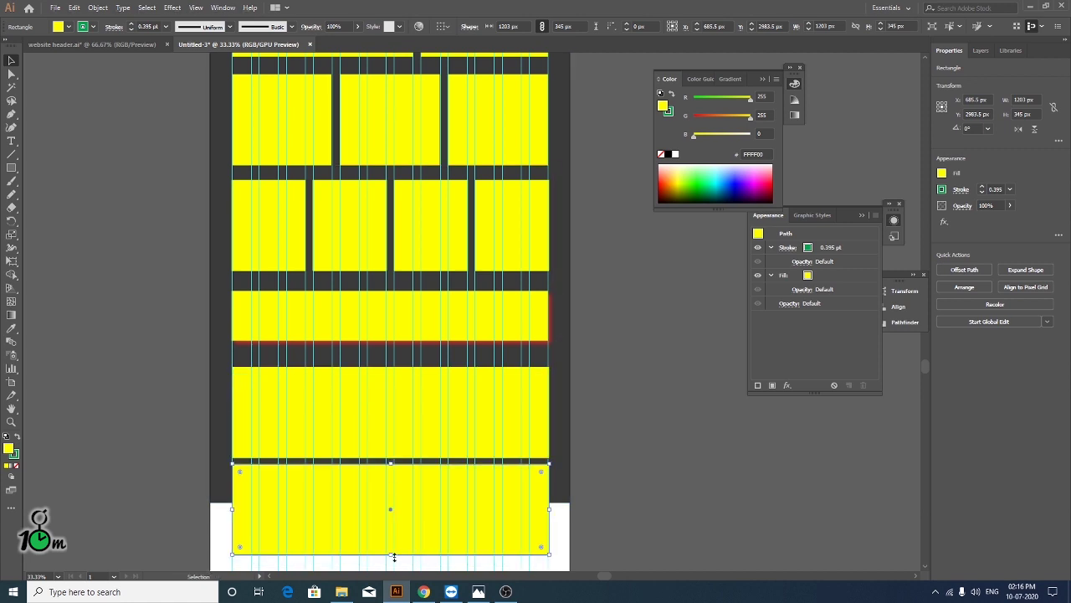
# - Shrink the bottom copy to a 1203 × 76 px strip and fill it bright green
pyautogui.moveTo(392, 556)
pyautogui.mouseDown()
pyautogui.moveTo(405, 485)
pyautogui.moveTo(425, 467)
pyautogui.mouseUp()
pyautogui.click(610, 463)
pyautogui.scroll(2, 432, 463)
pyautogui.scroll(-2, 432, 463)
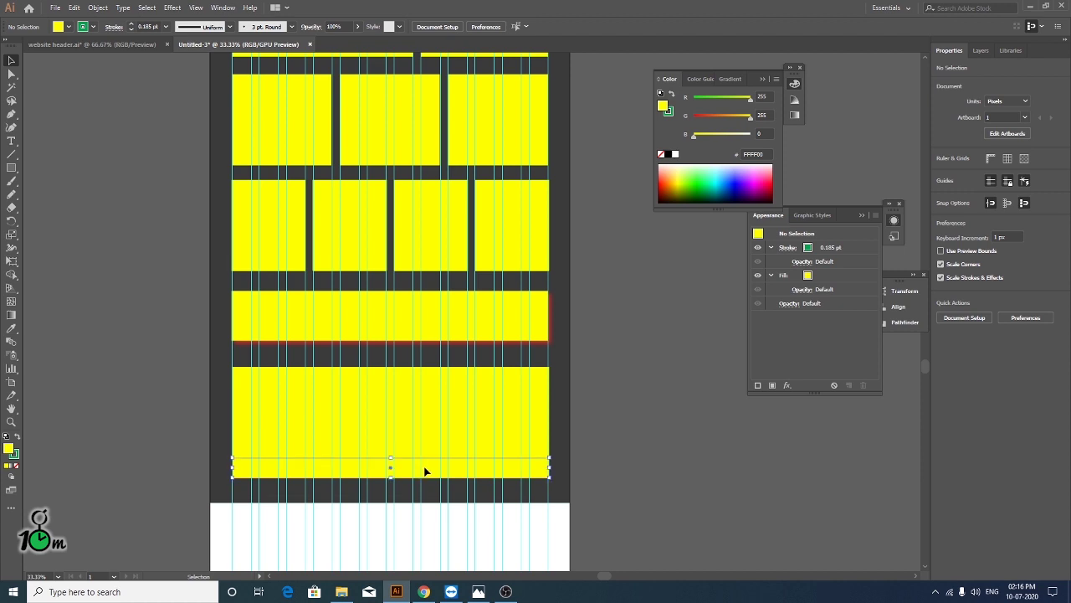
pyautogui.click(726, 186)
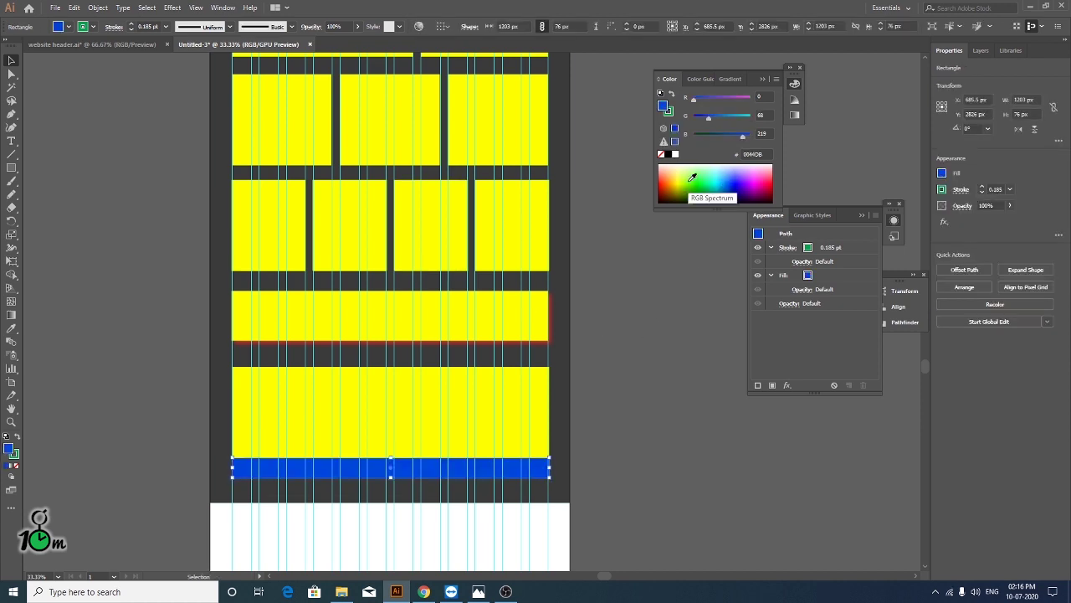
pyautogui.click(693, 178)
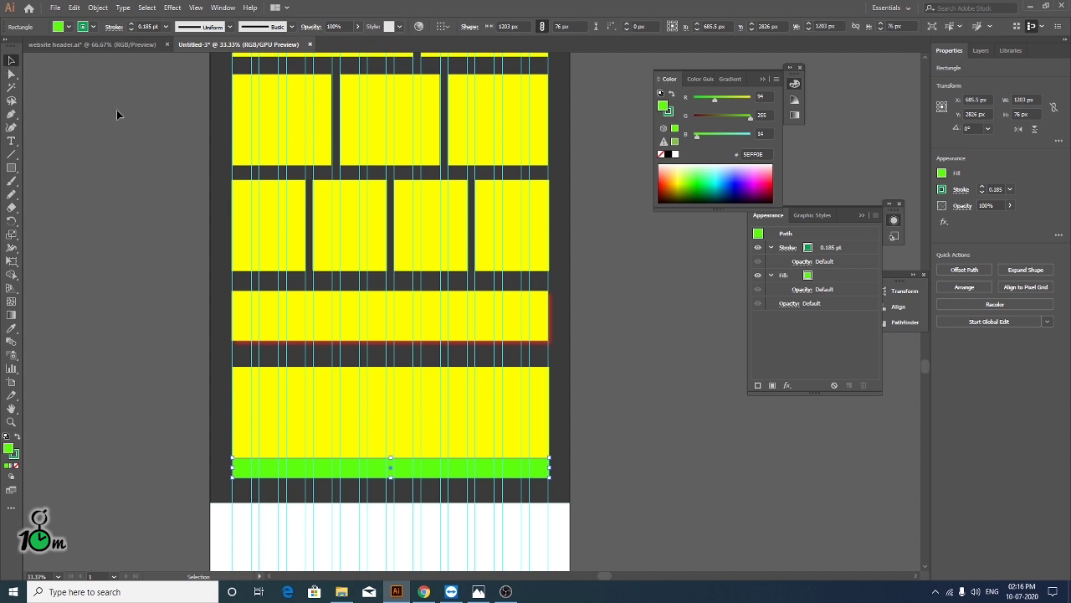
pyautogui.click(672, 429)
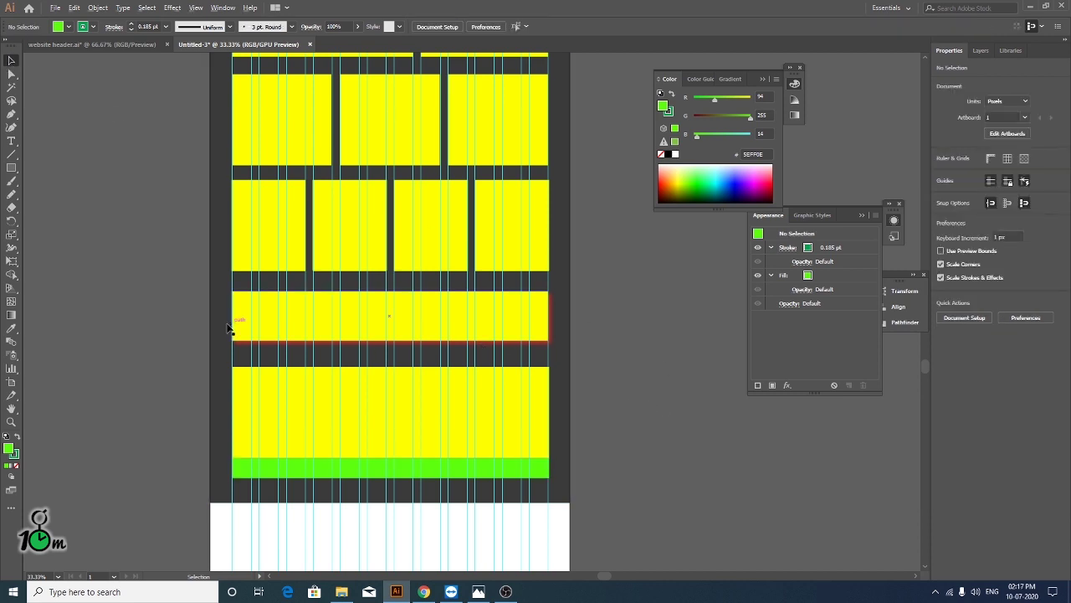
# - Review the grid layout and deny TeamViewer's remote-session recording access request
pyautogui.scroll(2, 237, 326)
pyautogui.scroll(-2, 237, 327)
pyautogui.scroll(-1, 287, 335)
pyautogui.scroll(1, 356, 345)
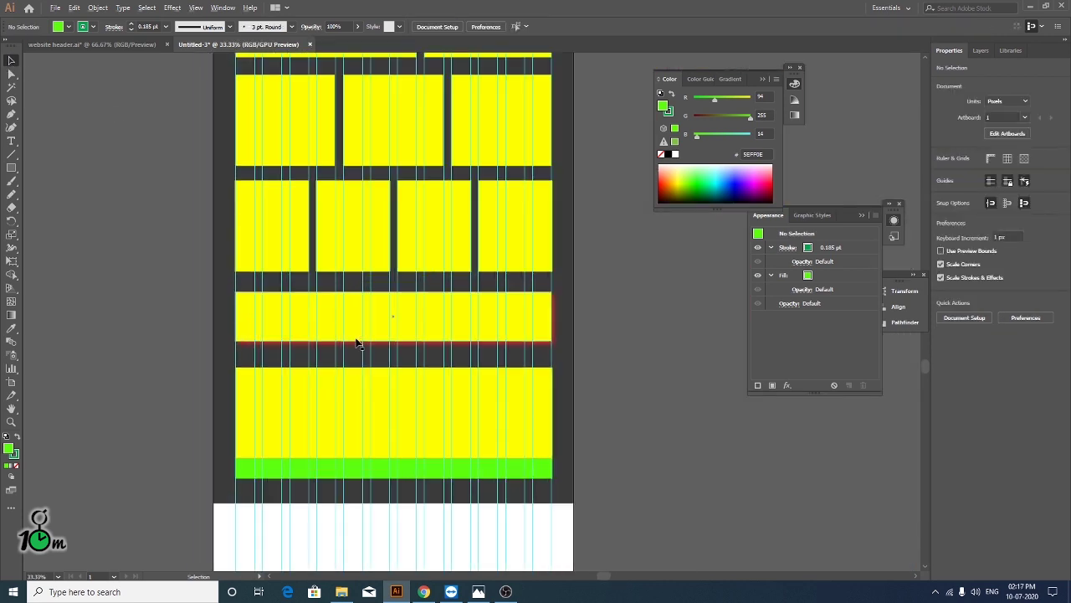
pyautogui.scroll(-1, 352, 318)
pyautogui.scroll(1, 343, 276)
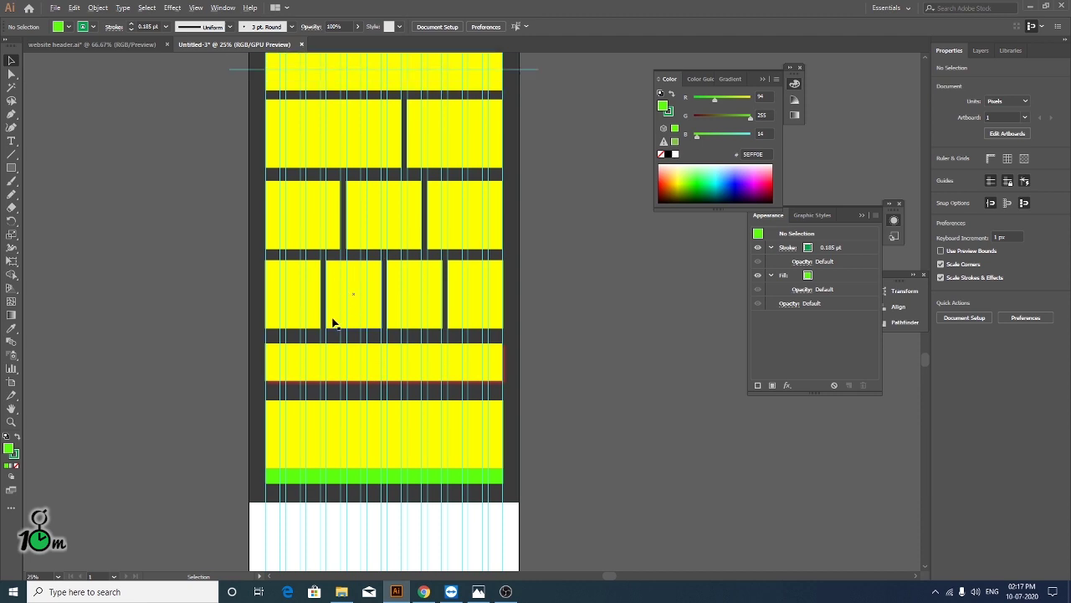
pyautogui.scroll(2, 352, 195)
pyautogui.scroll(1, 352, 209)
pyautogui.scroll(-1, 352, 210)
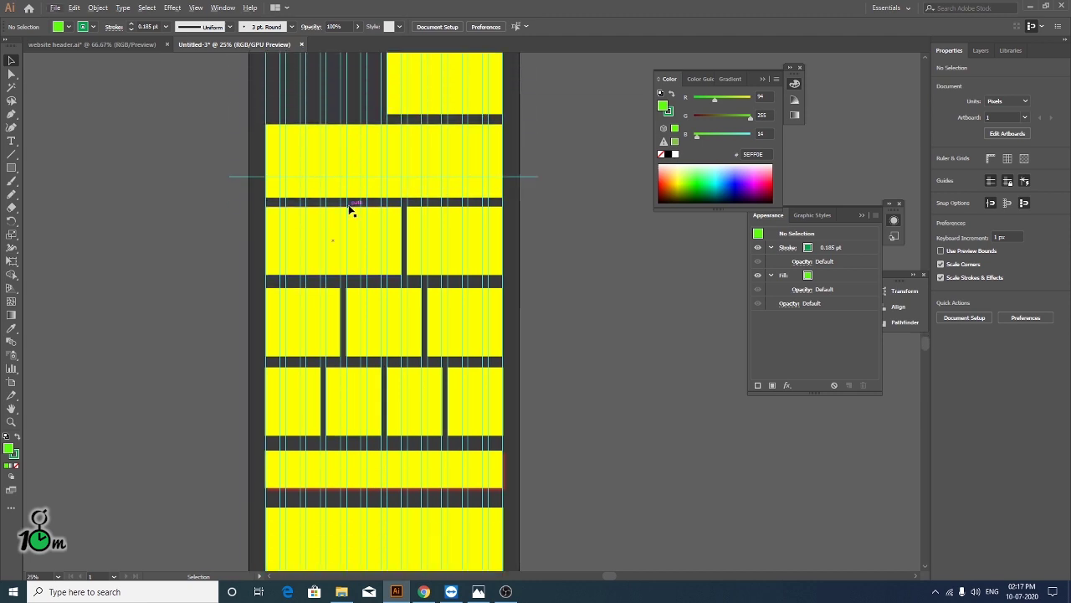
pyautogui.scroll(-1, 349, 210)
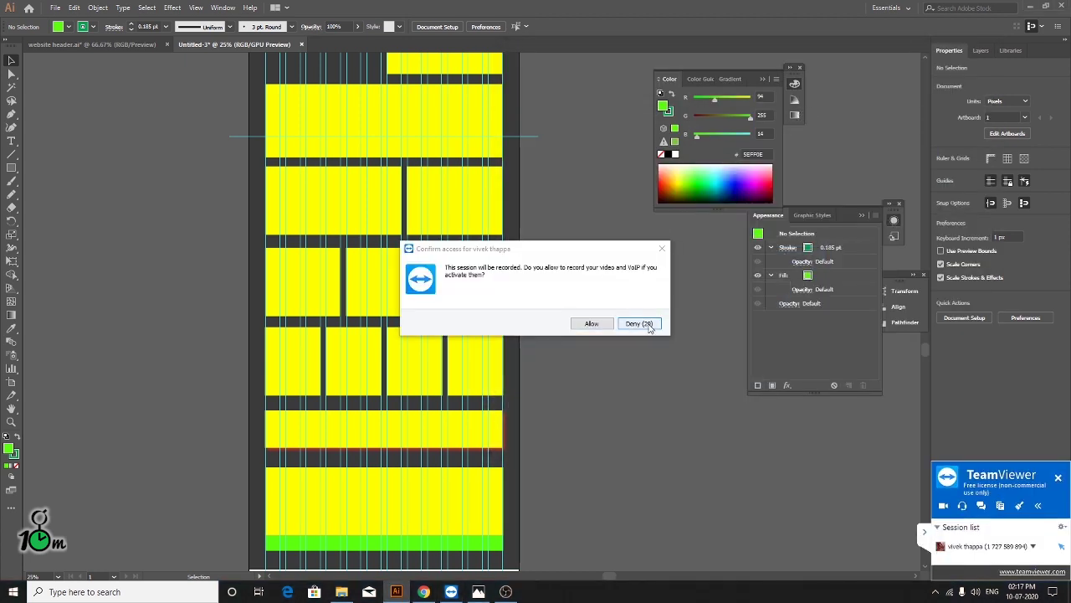
pyautogui.click(590, 324)
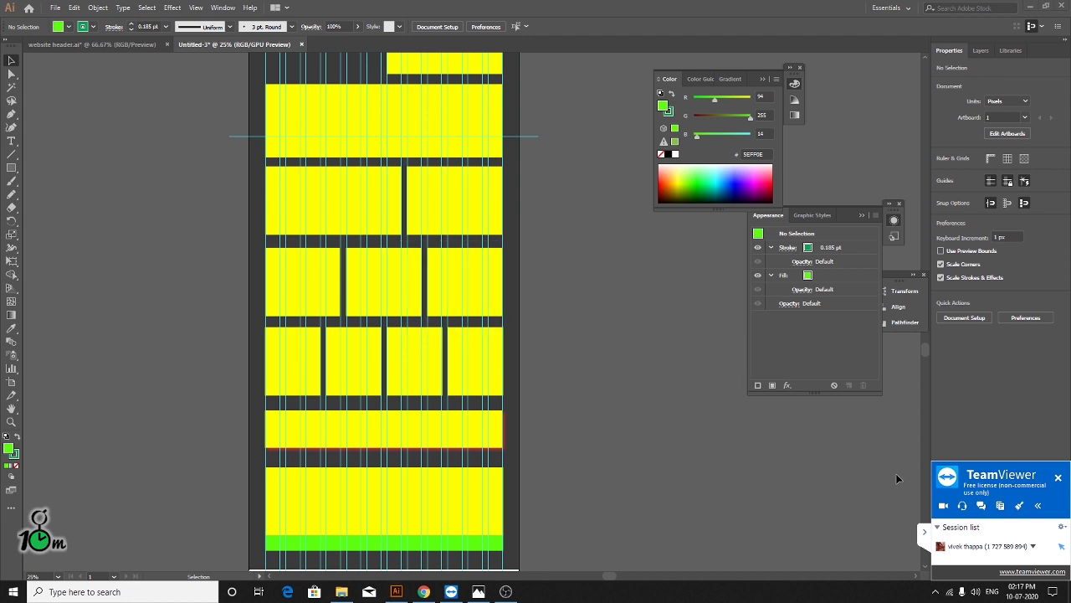
pyautogui.click(963, 506)
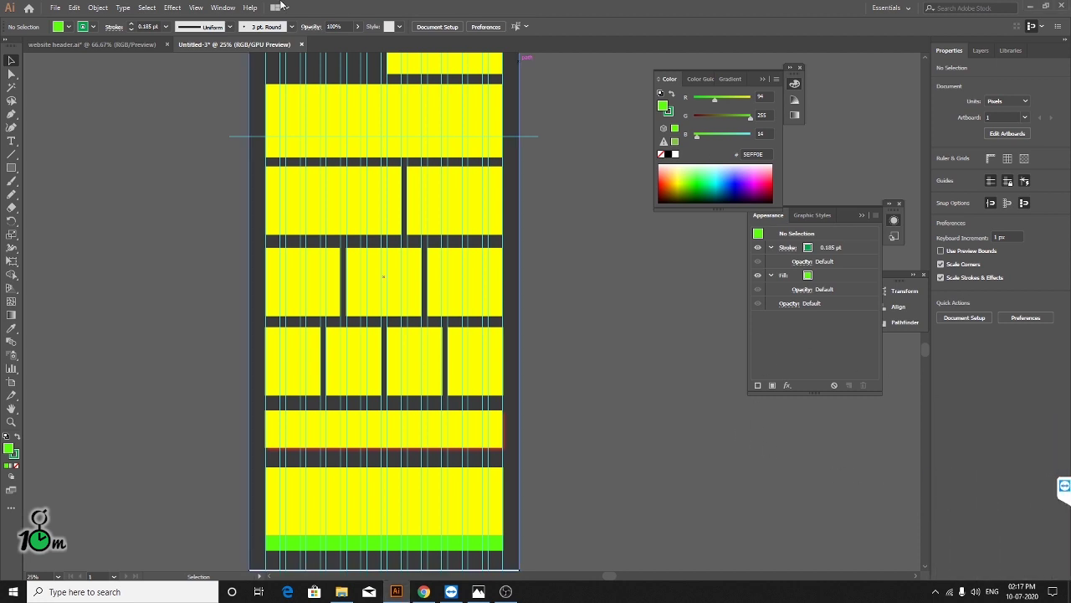
# - Switch to website header.ai and zoom in on the black rectangle and Music Blast logo
pyautogui.click(109, 44)
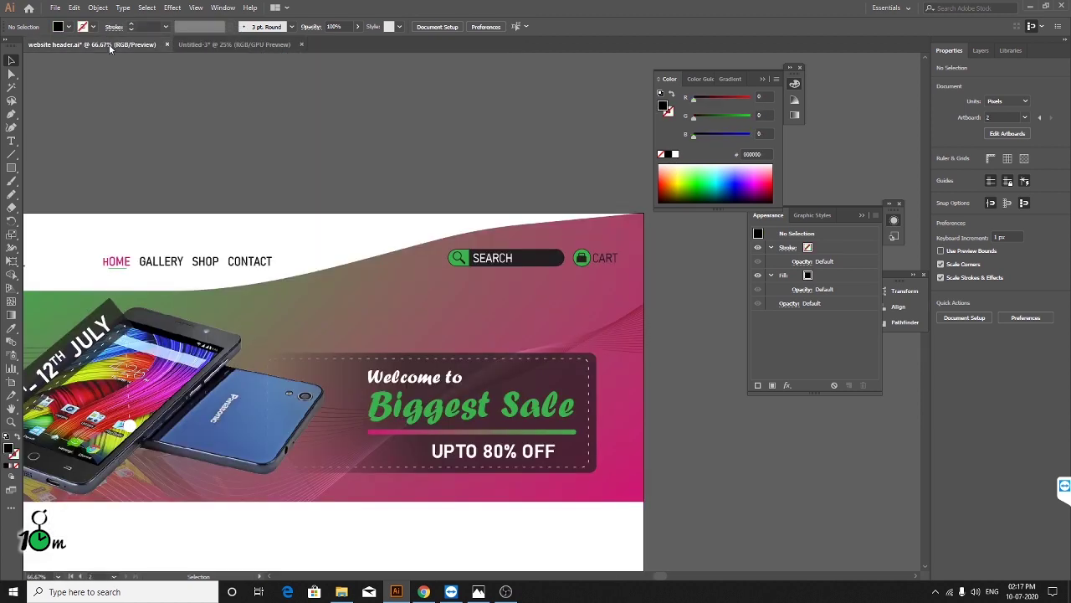
pyautogui.scroll(1, 505, 125)
pyautogui.scroll(2, 507, 178)
pyautogui.scroll(1, 498, 201)
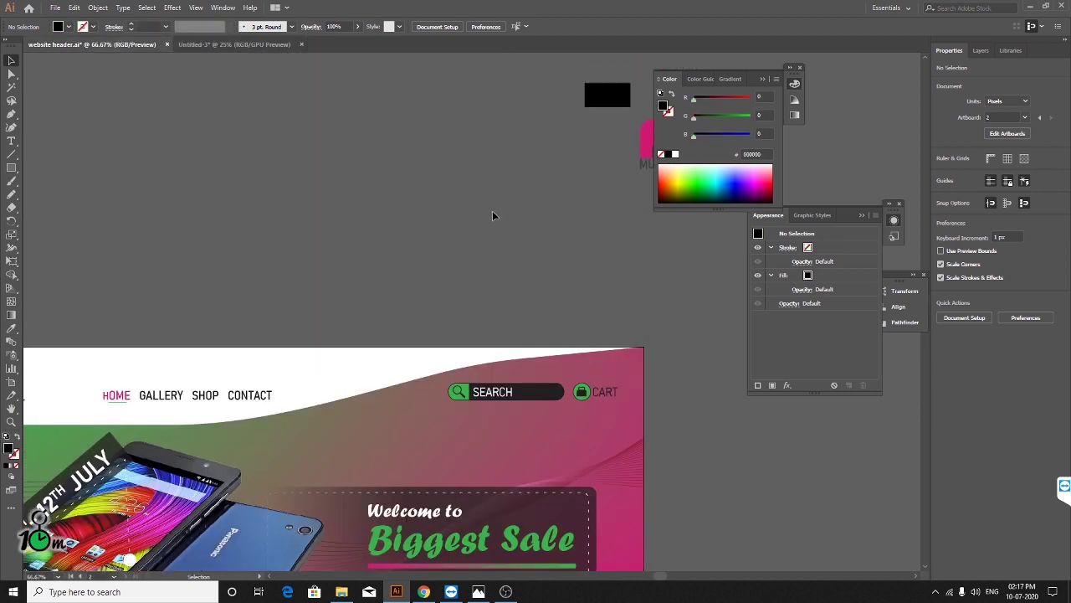
pyautogui.scroll(2, 553, 251)
pyautogui.scroll(2, 607, 294)
pyautogui.hotkey('ctrl', '+')
pyautogui.hotkey('ctrl', '+')
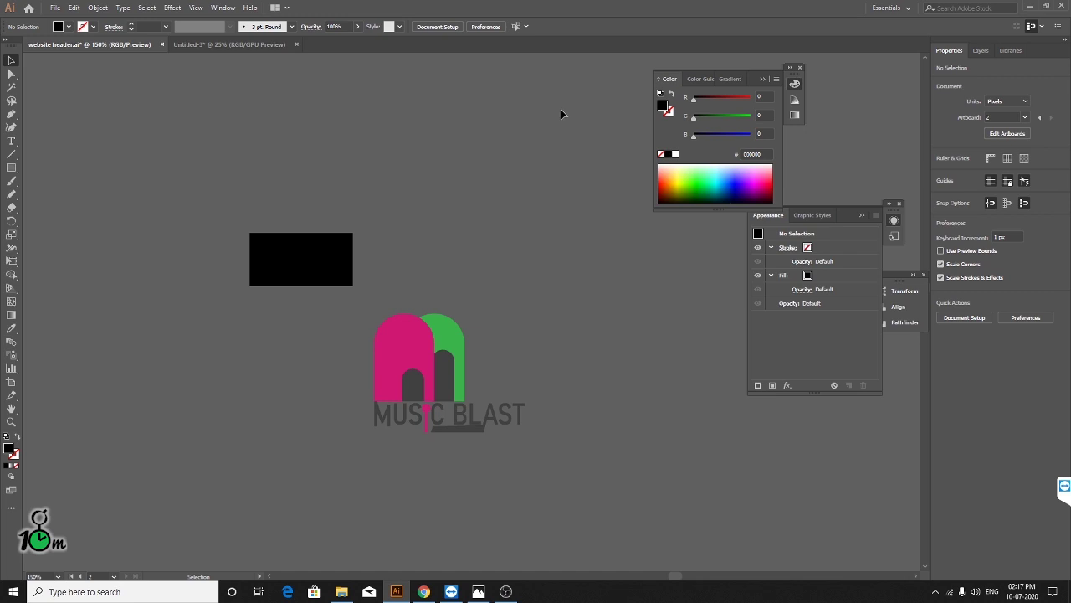
# - Round the black rectangle's corners into a pill shape
pyautogui.click(390, 381)
pyautogui.scroll(-1, 385, 300)
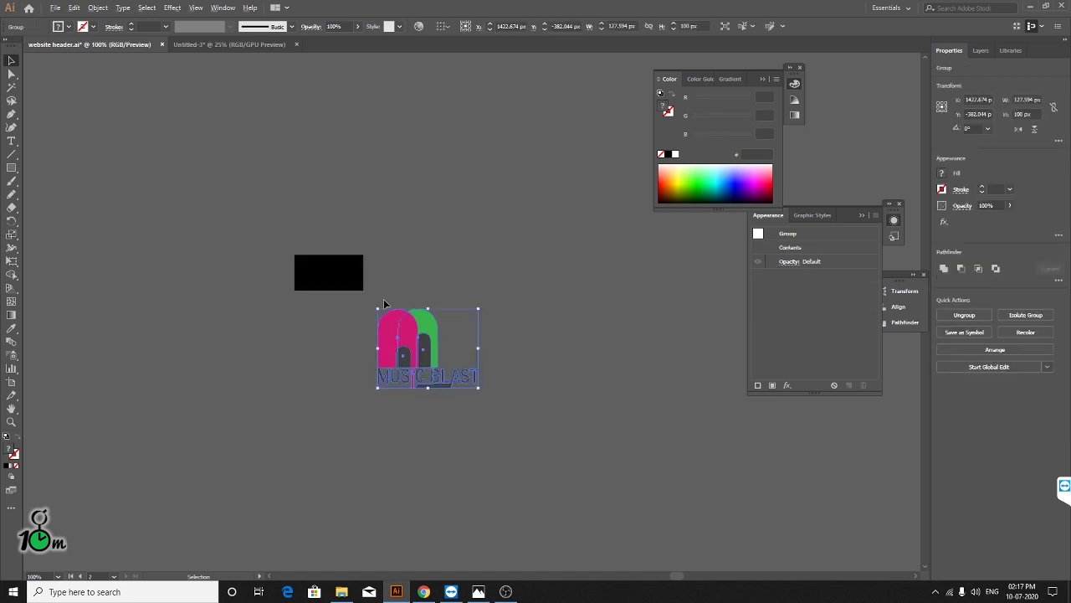
pyautogui.click(339, 268)
pyautogui.scroll(3, 328, 264)
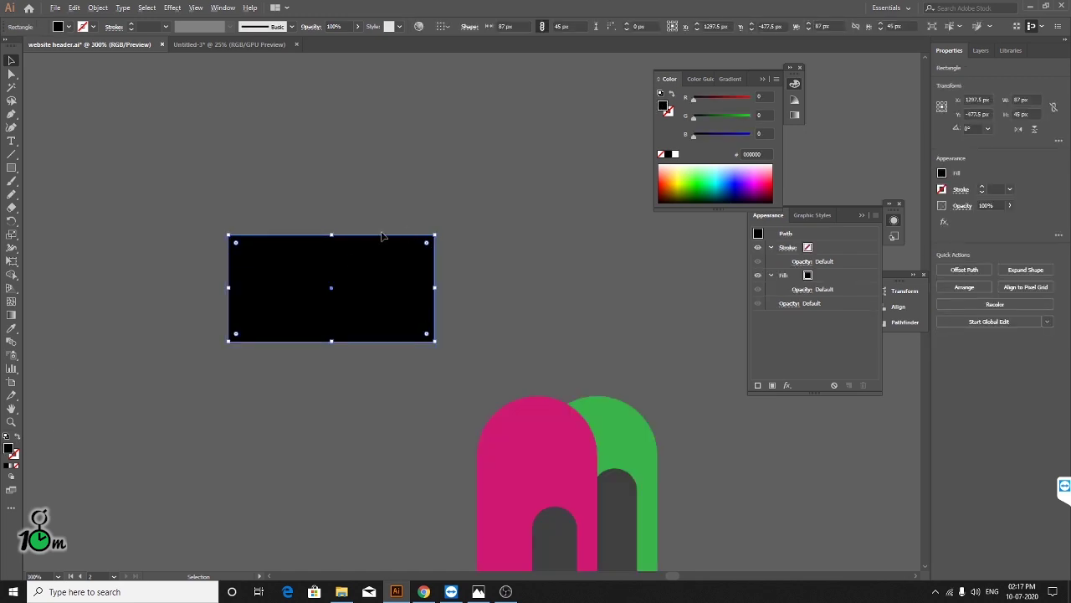
pyautogui.click(12, 74)
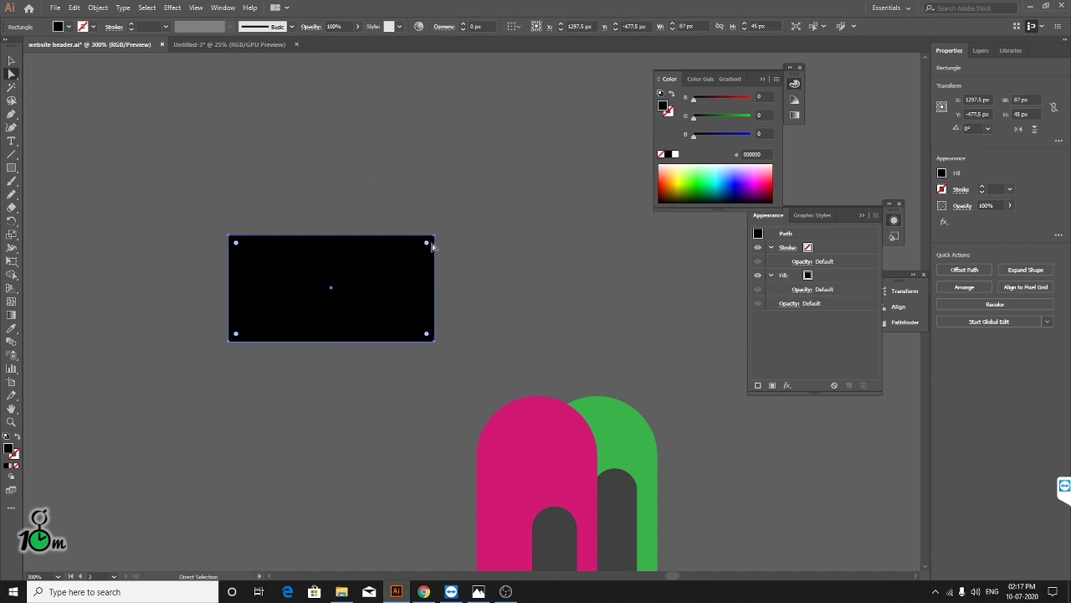
pyautogui.moveTo(428, 245); pyautogui.dragTo(375, 296)
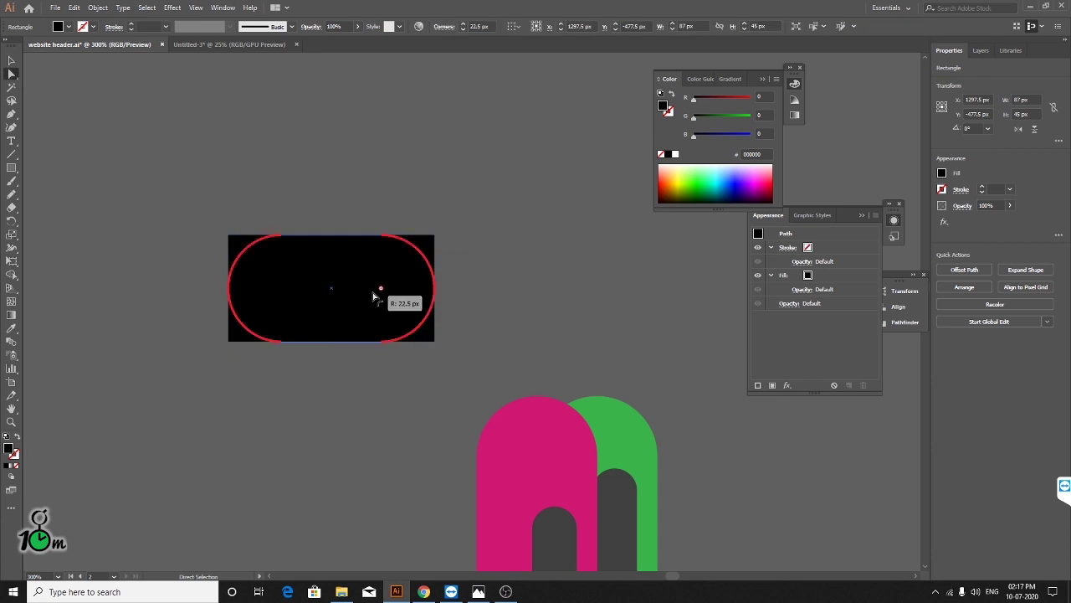
pyautogui.click(11, 61)
pyautogui.click(270, 125)
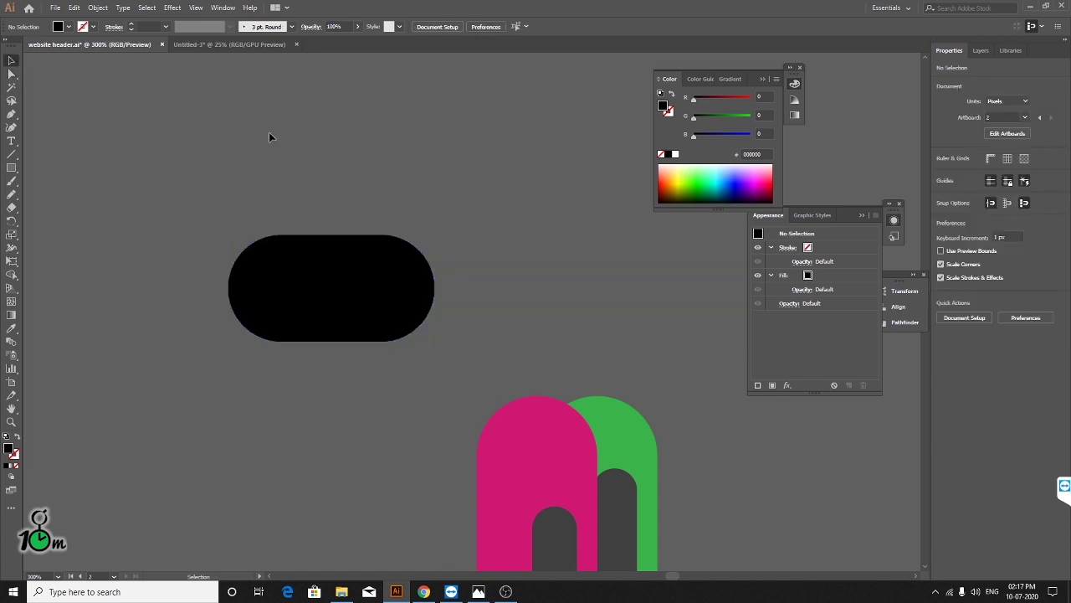
# - Nudge the pill shape upward, then delete it
pyautogui.keyDown('alt'); pyautogui.scroll(-1, 267, 157); pyautogui.keyUp('alt')
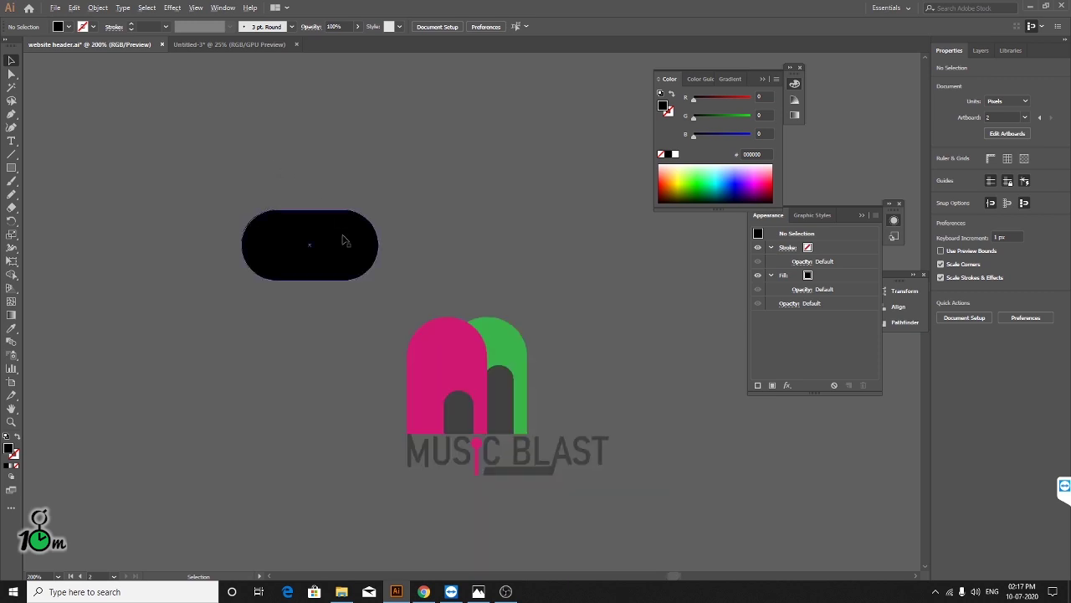
pyautogui.click(349, 247)
pyautogui.moveTo(325, 270); pyautogui.dragTo(338, 241)
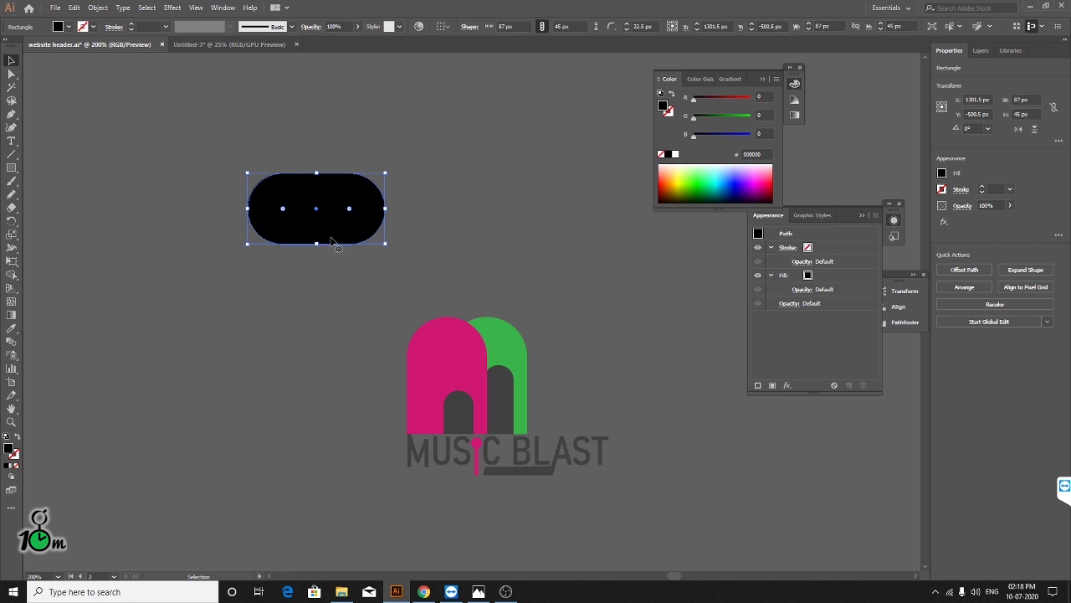
pyautogui.keyDown('alt'); pyautogui.scroll(-1, 331, 240); pyautogui.keyUp('alt')
pyautogui.keyDown('alt'); pyautogui.scroll(-1, 331, 236); pyautogui.keyUp('alt')
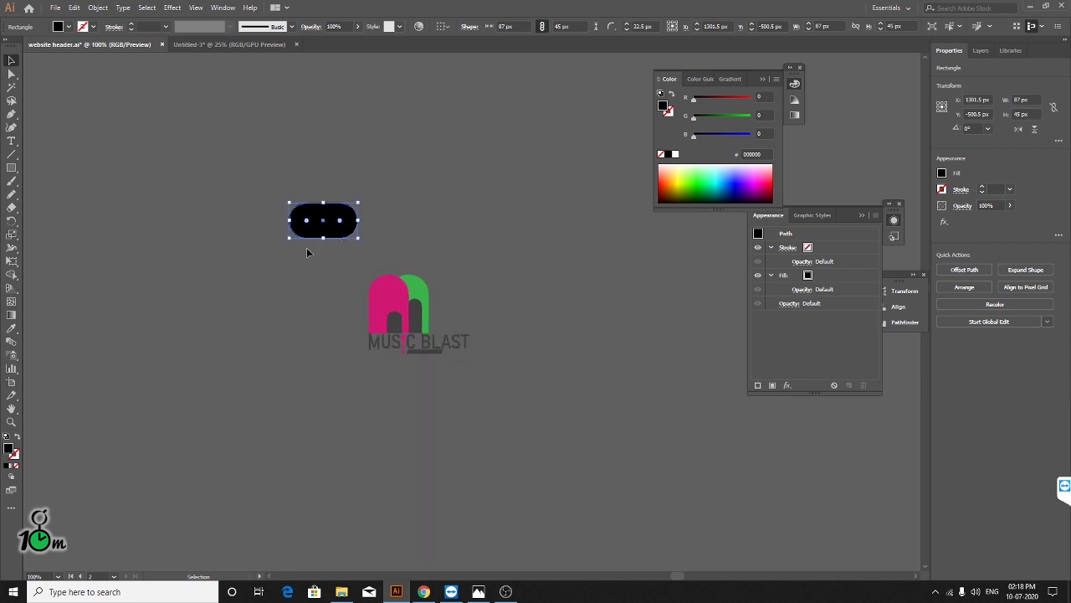
pyautogui.press('Delete')
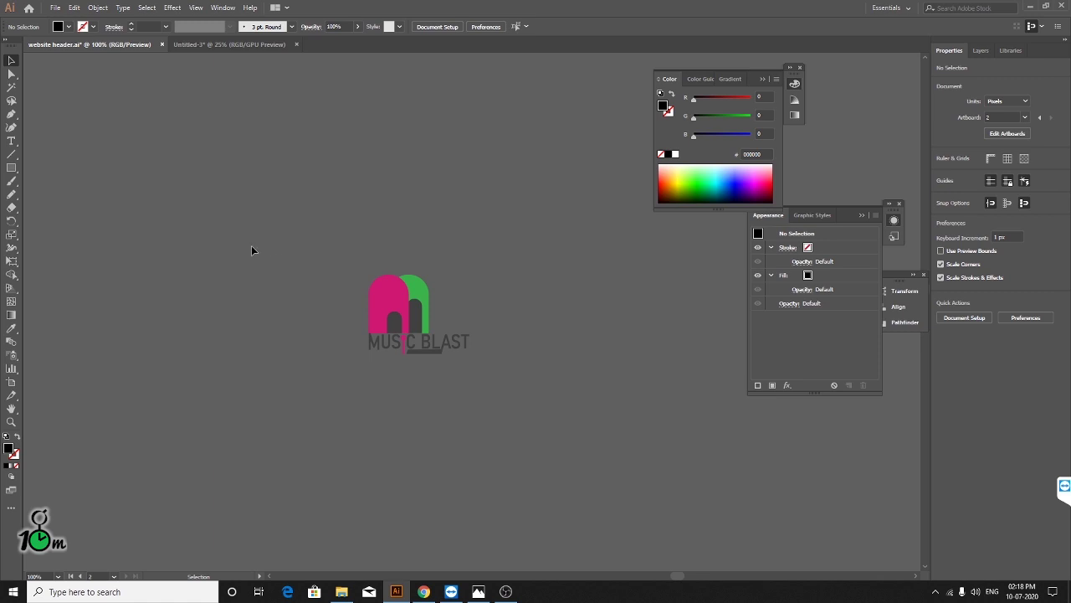
pyautogui.keyDown('alt'); pyautogui.scroll(2, 460, 363); pyautogui.keyUp('alt')
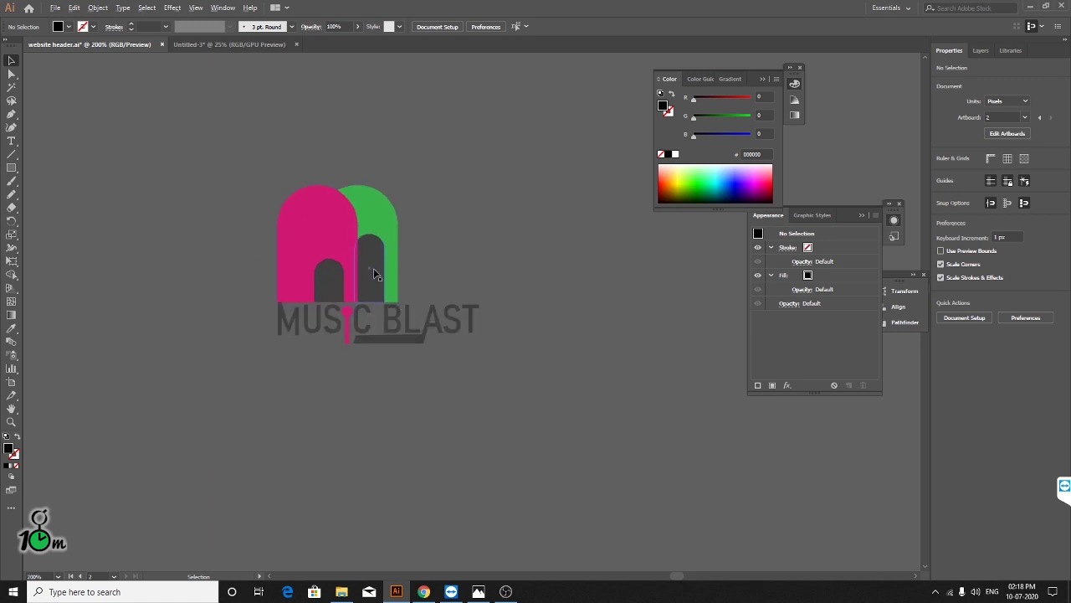
pyautogui.keyDown('alt'); pyautogui.scroll(1, 374, 273); pyautogui.keyUp('alt')
pyautogui.keyDown('alt'); pyautogui.scroll(2, 368, 274); pyautogui.keyUp('alt')
pyautogui.keyDown('alt'); pyautogui.scroll(-2, 365, 275); pyautogui.keyUp('alt')
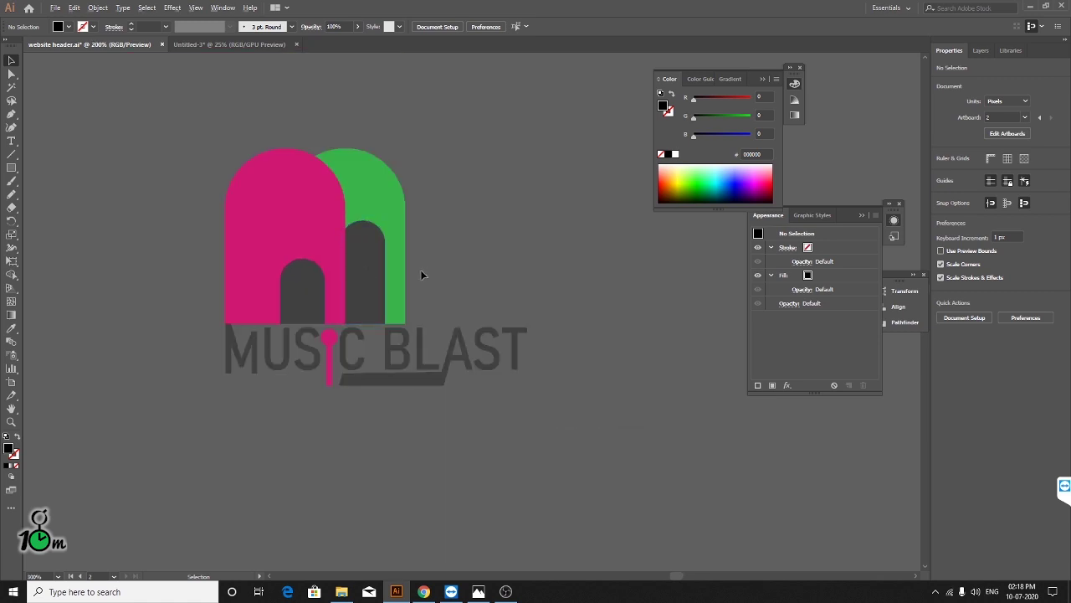
pyautogui.keyDown('alt'); pyautogui.scroll(-2, 422, 274); pyautogui.keyUp('alt')
pyautogui.moveTo(276, 208); pyautogui.dragTo(551, 382)
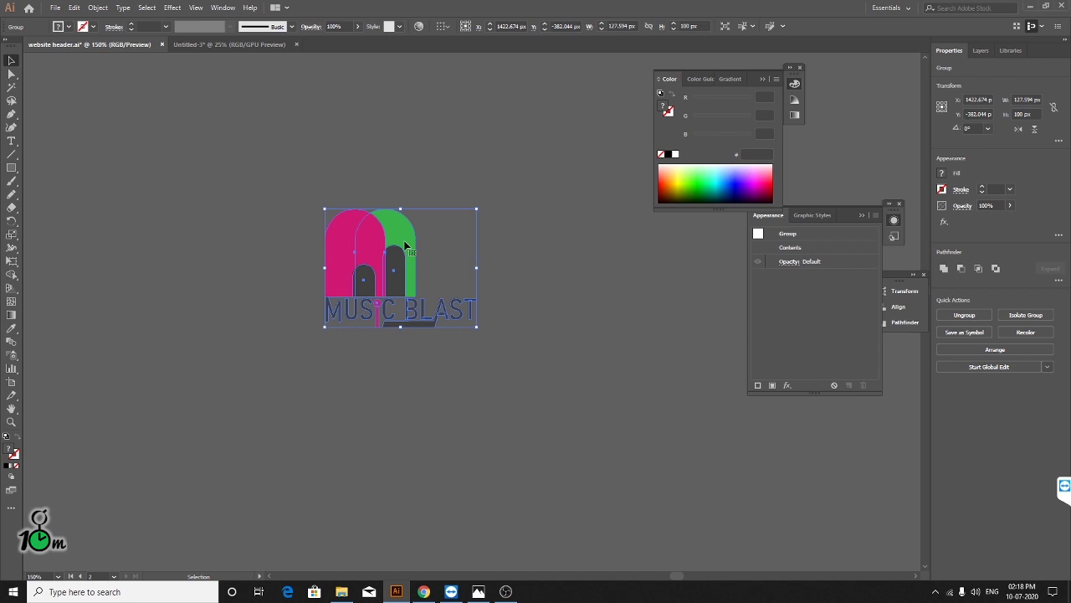
pyautogui.moveTo(405, 244); pyautogui.dragTo(393, 381)
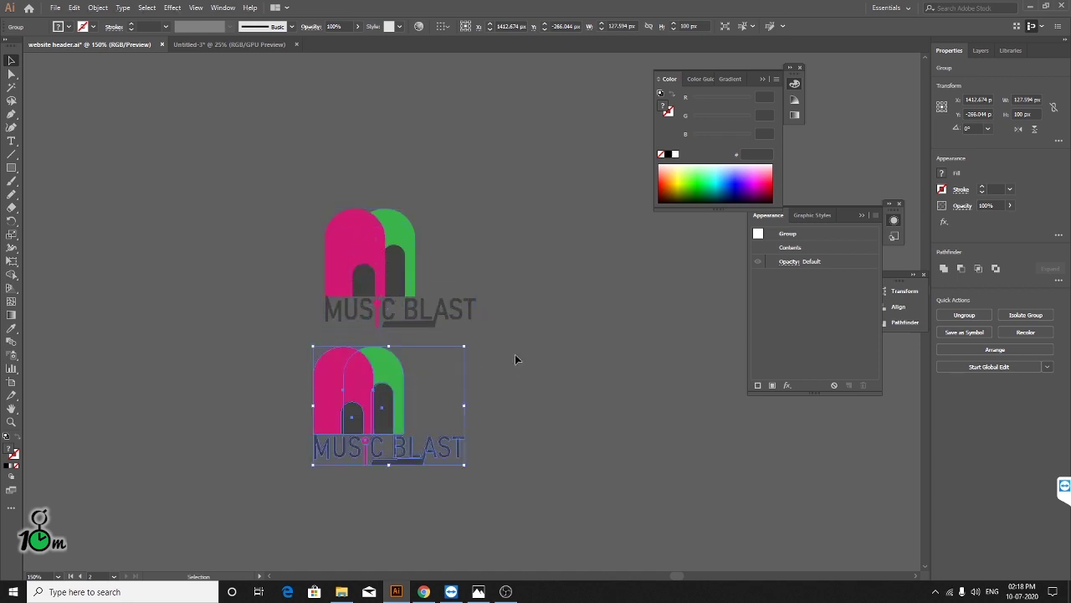
pyautogui.moveTo(470, 342); pyautogui.dragTo(321, 460)
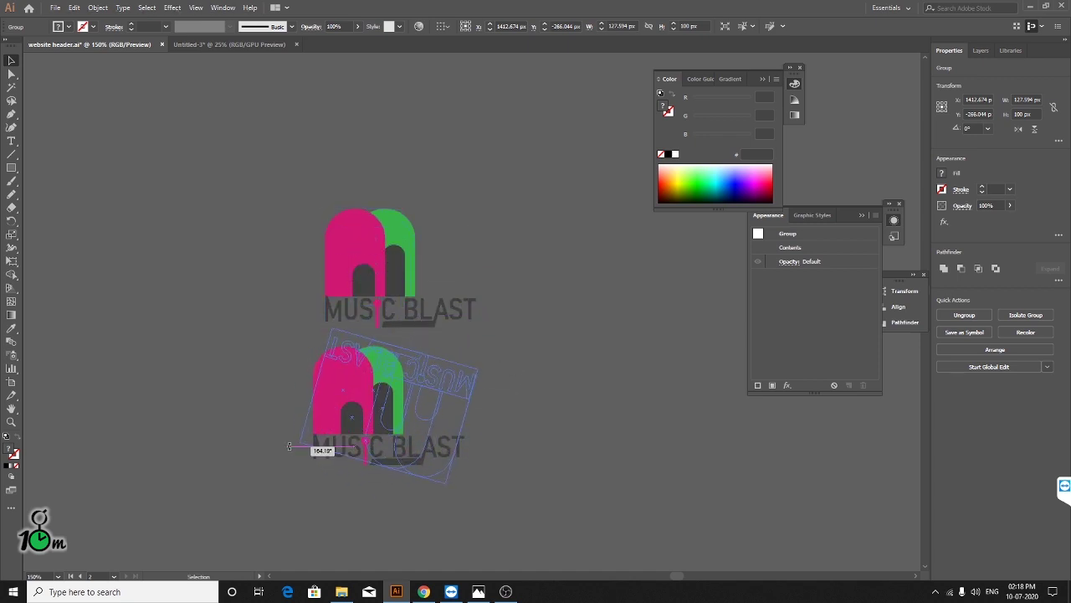
pyautogui.click(529, 401)
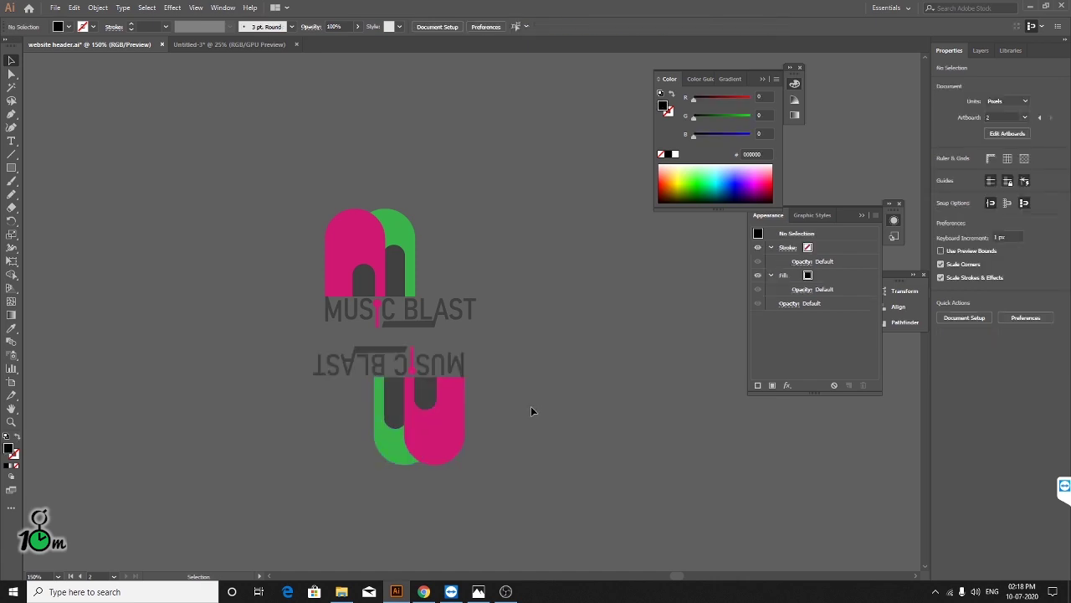
pyautogui.scroll(-2, 529, 366)
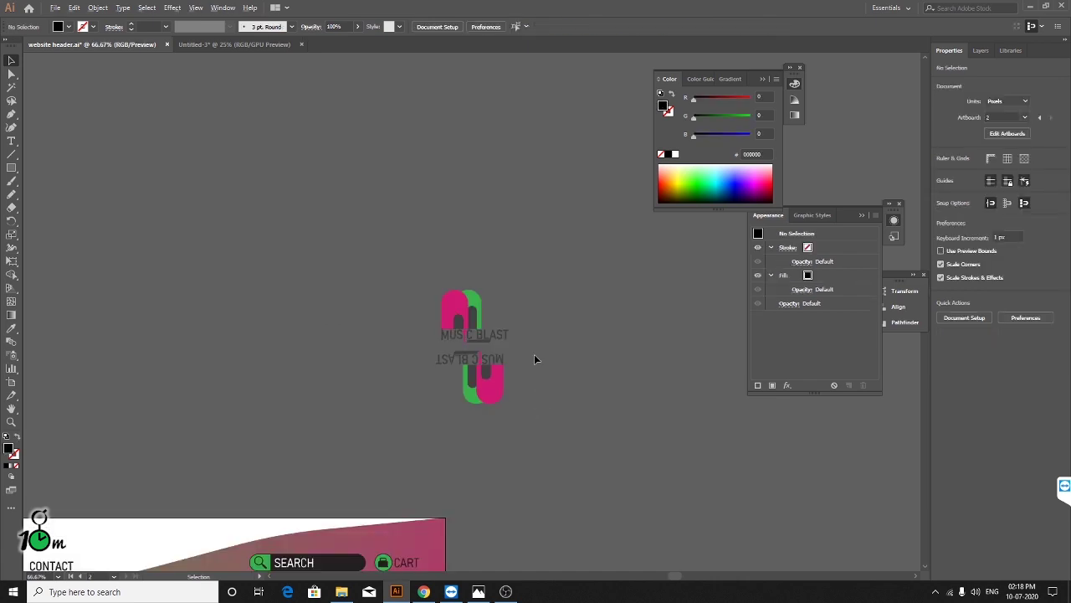
pyautogui.click(495, 378)
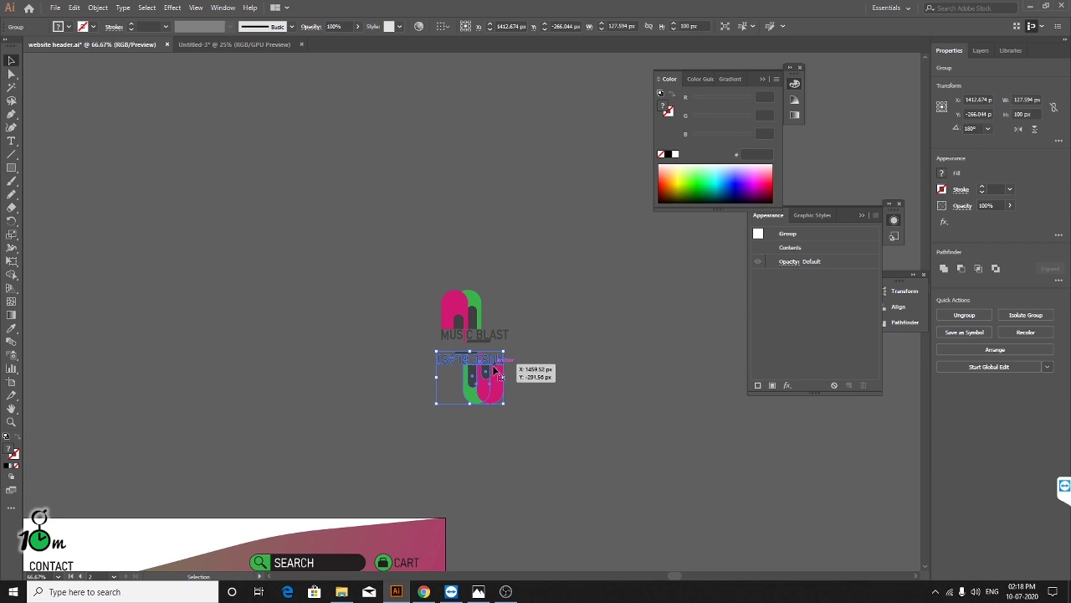
pyautogui.press('Delete')
pyautogui.scroll(2, 489, 374)
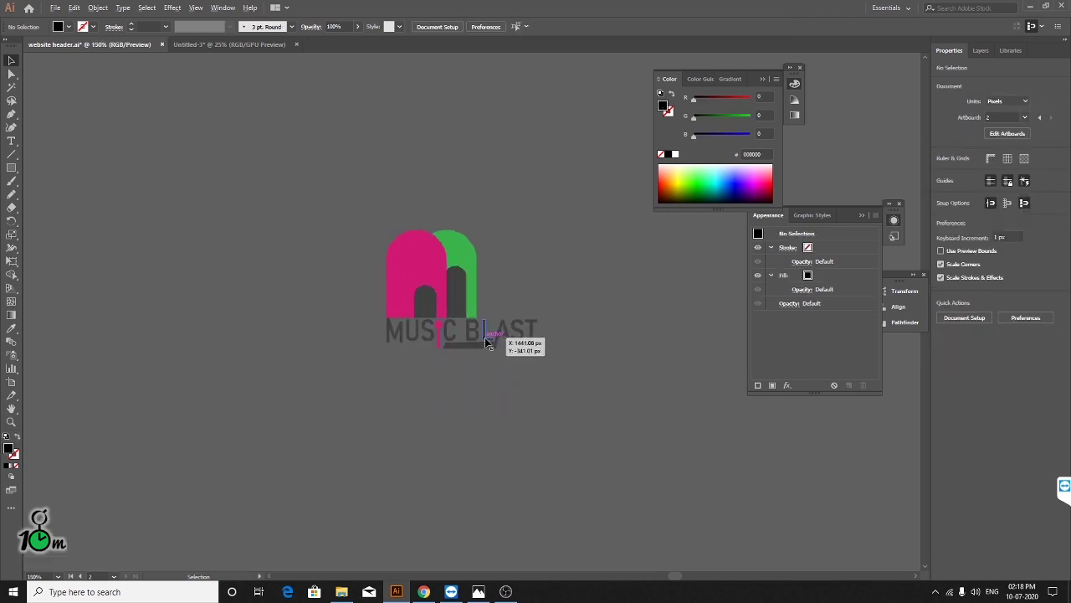
pyautogui.scroll(2, 500, 344)
pyautogui.scroll(-2, 490, 335)
pyautogui.moveTo(558, 416); pyautogui.dragTo(426, 449)
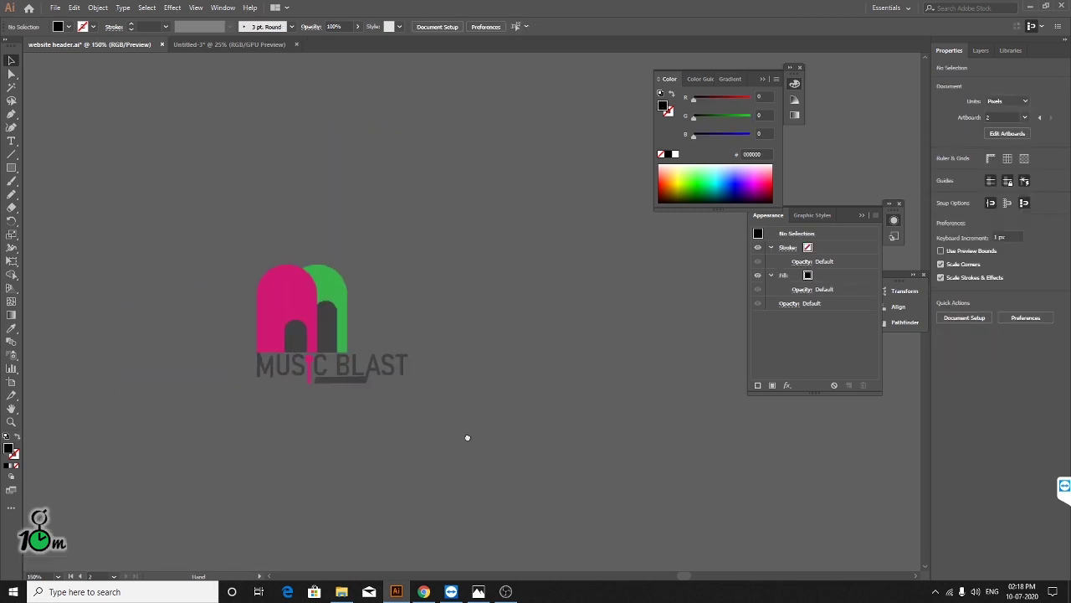
# - Draw a 189 × 168 px rectangle over the logo, send it to the back, and fill it white
pyautogui.click(12, 167)
pyautogui.moveTo(222, 232); pyautogui.dragTo(446, 431)
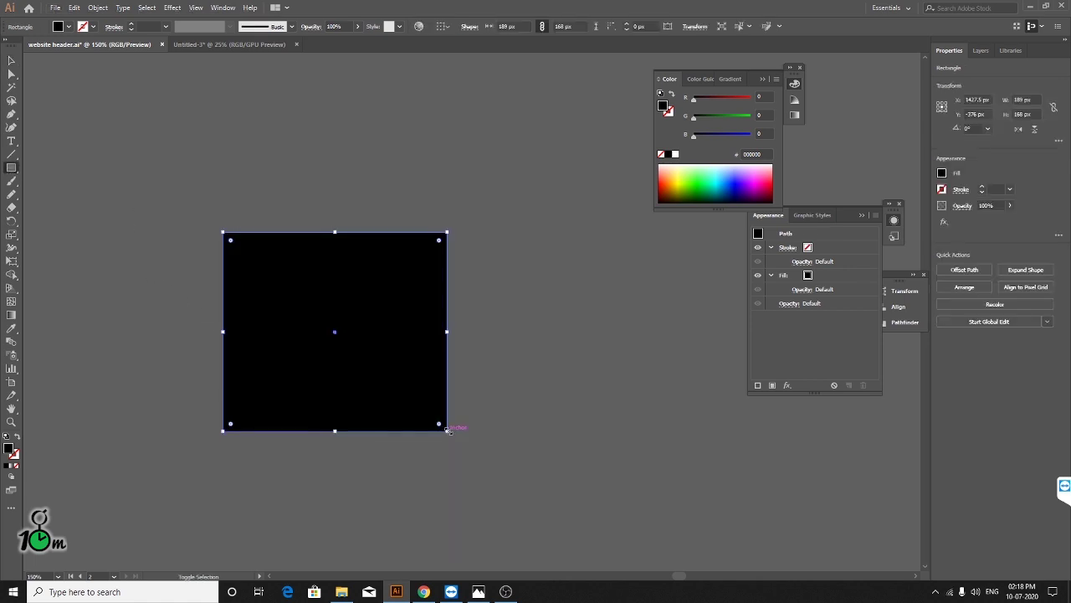
pyautogui.hotkey('ctrl', 'shift', '[')
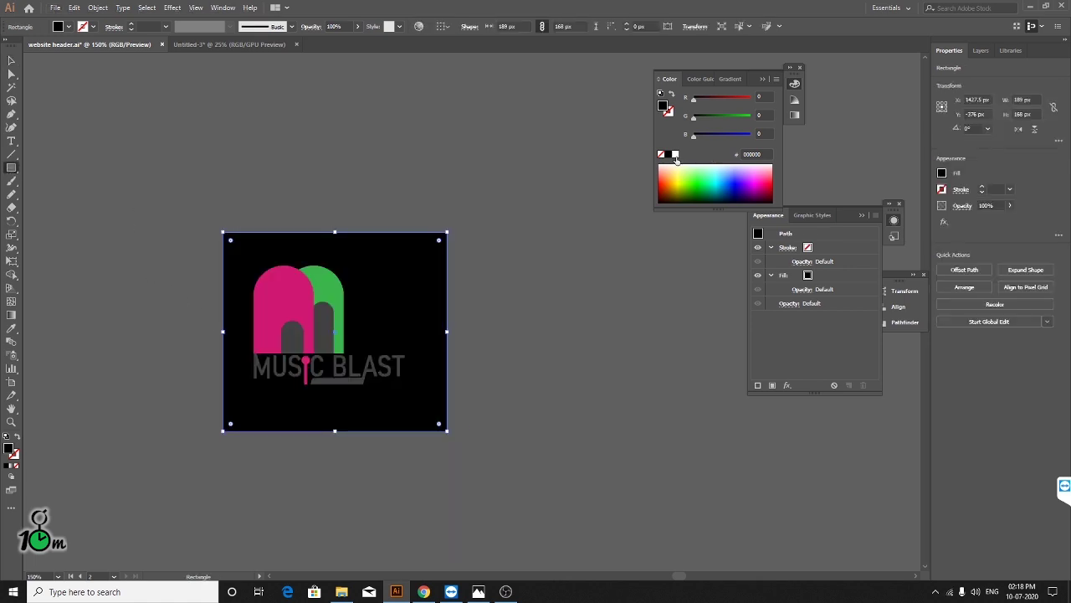
pyautogui.click(676, 155)
# - Recentre the artboard and reselect the white background rectangle
pyautogui.click(11, 62)
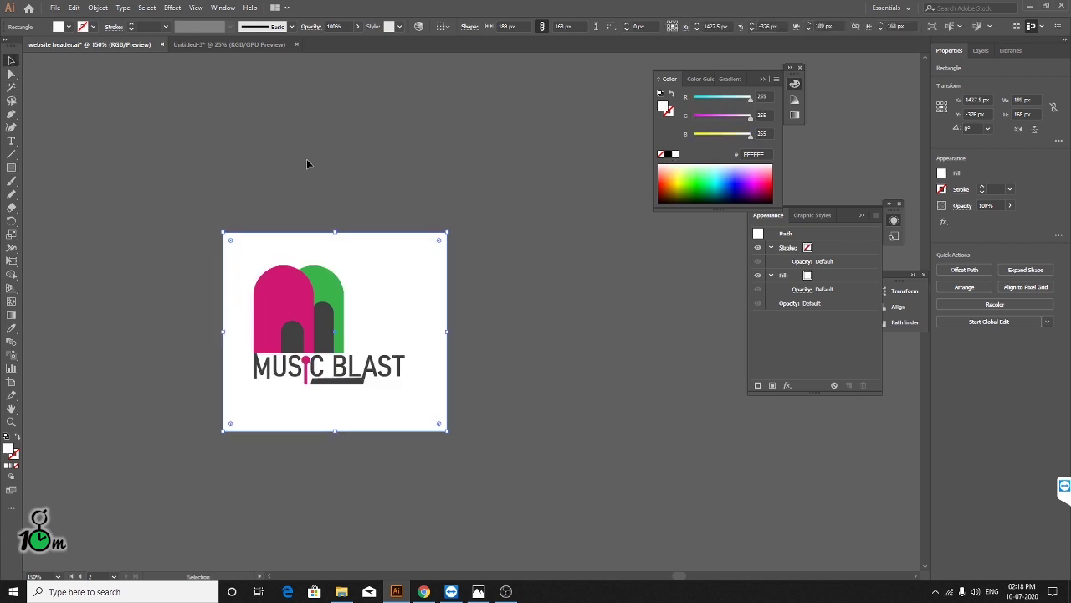
pyautogui.click(307, 159)
pyautogui.scroll(1, 421, 297)
pyautogui.scroll(1, 421, 296)
pyautogui.scroll(-1, 421, 297)
pyautogui.moveTo(534, 366)
pyautogui.mouseDown()
pyautogui.moveTo(335, 309)
pyautogui.moveTo(359, 285)
pyautogui.moveTo(340, 271)
pyautogui.moveTo(414, 324)
pyautogui.moveTo(418, 292)
pyautogui.mouseUp()
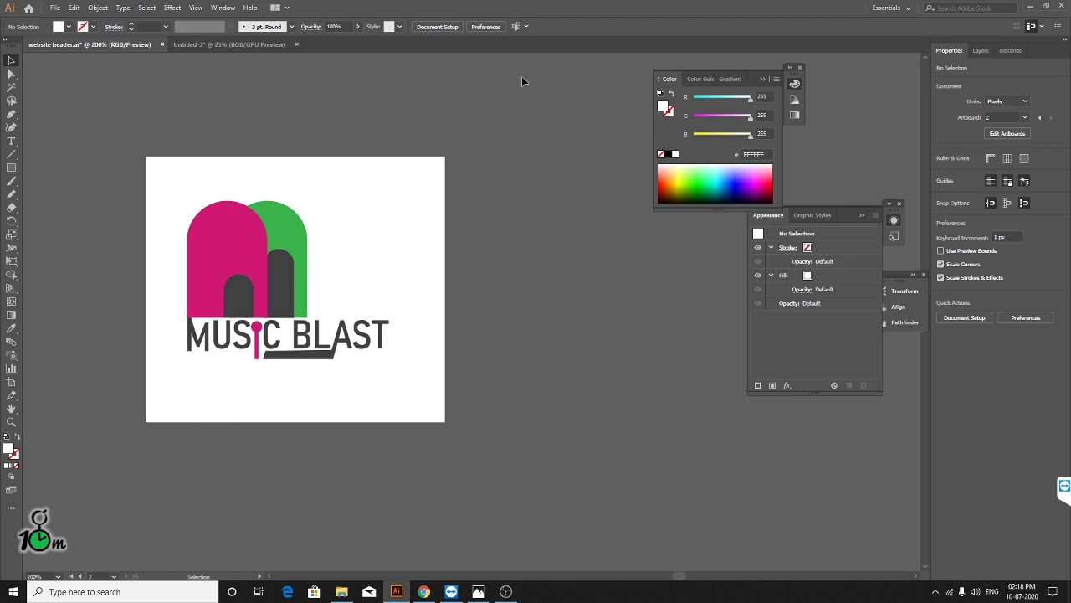
pyautogui.click(407, 164)
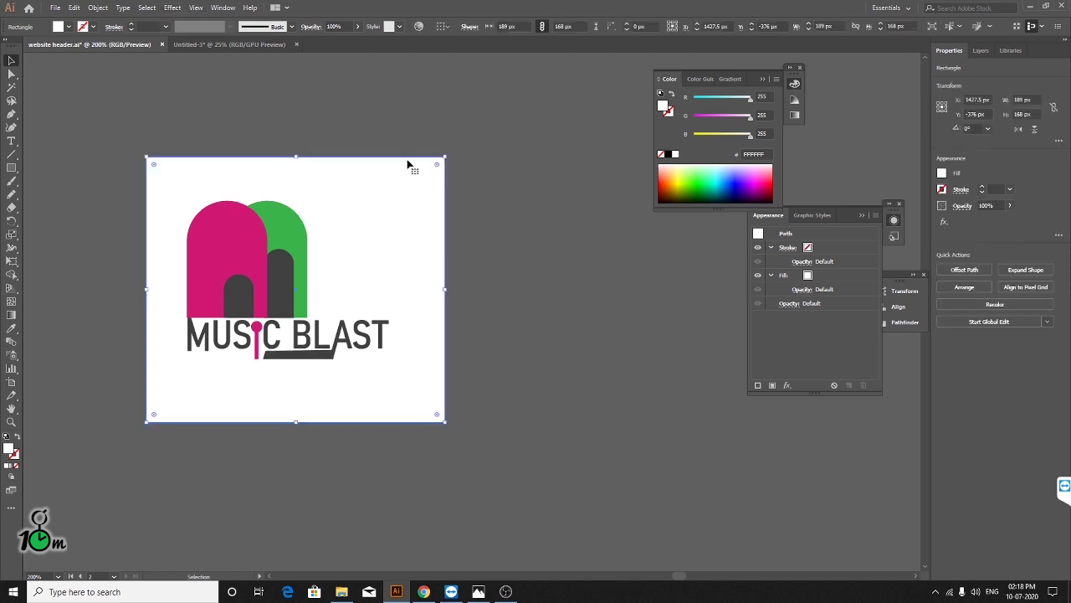
pyautogui.click(172, 8)
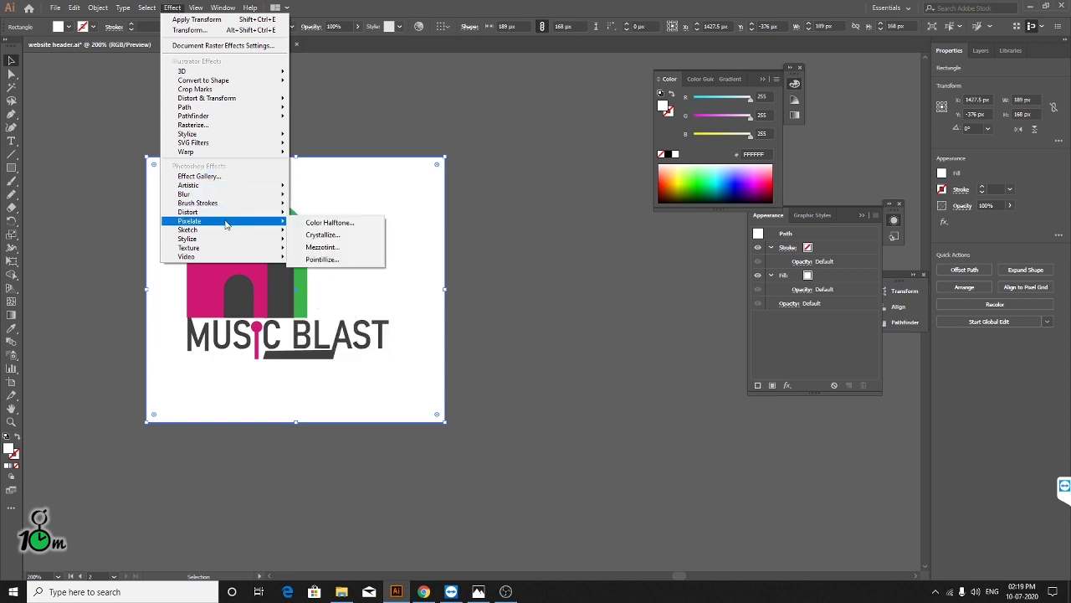
pyautogui.moveTo(190, 221)
pyautogui.click(493, 295)
pyautogui.click(309, 339)
pyautogui.click(173, 8)
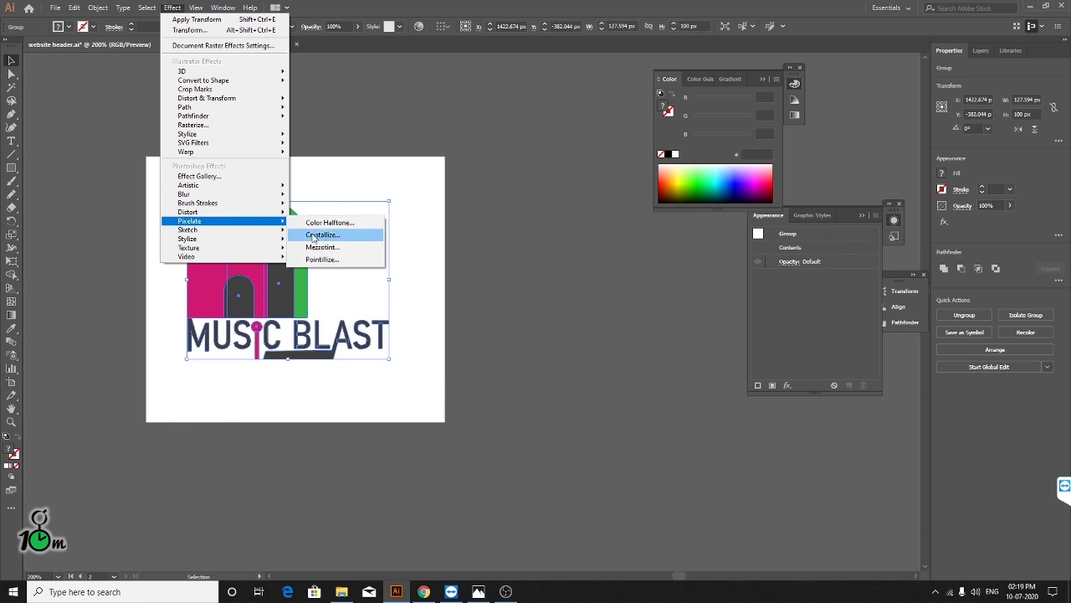
pyautogui.click(366, 239)
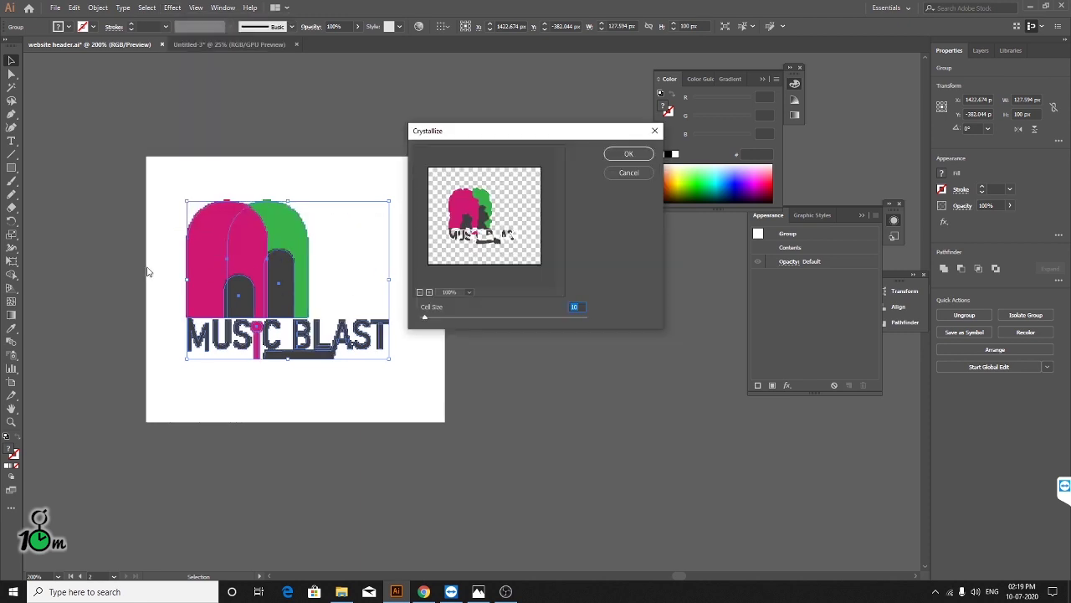
pyautogui.keyDown('alt'); pyautogui.scroll(2, 147, 271); pyautogui.keyUp('alt')
pyautogui.moveTo(425, 318); pyautogui.dragTo(430, 318)
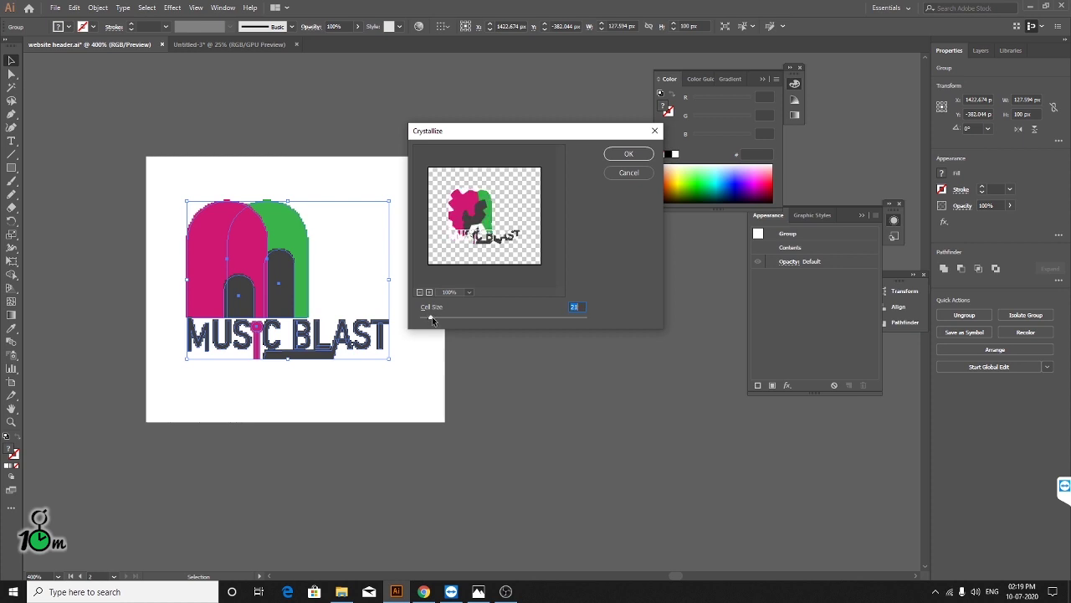
pyautogui.click(627, 175)
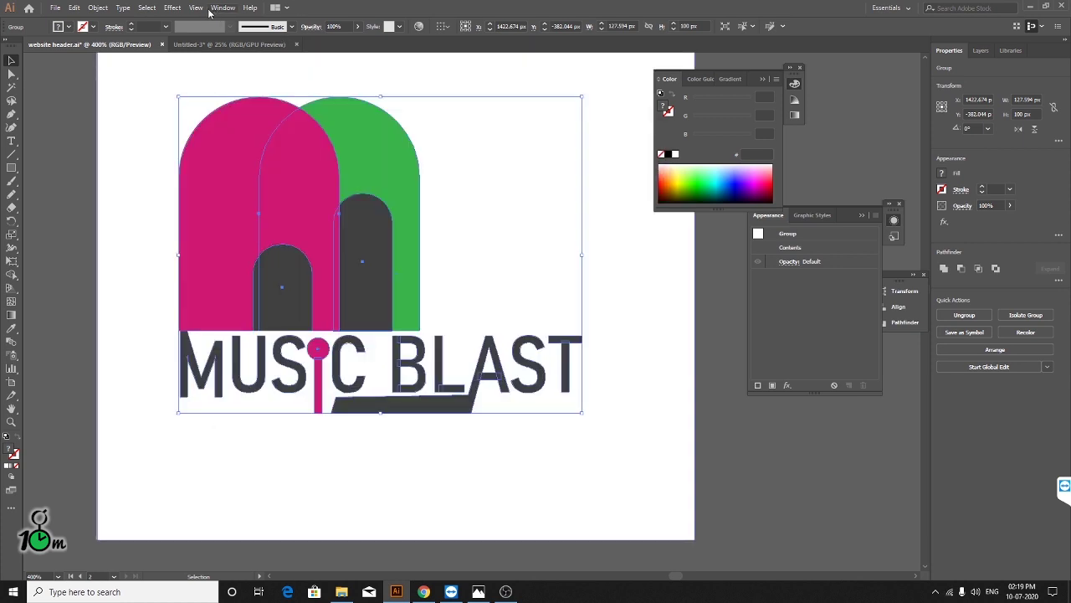
pyautogui.click(177, 8)
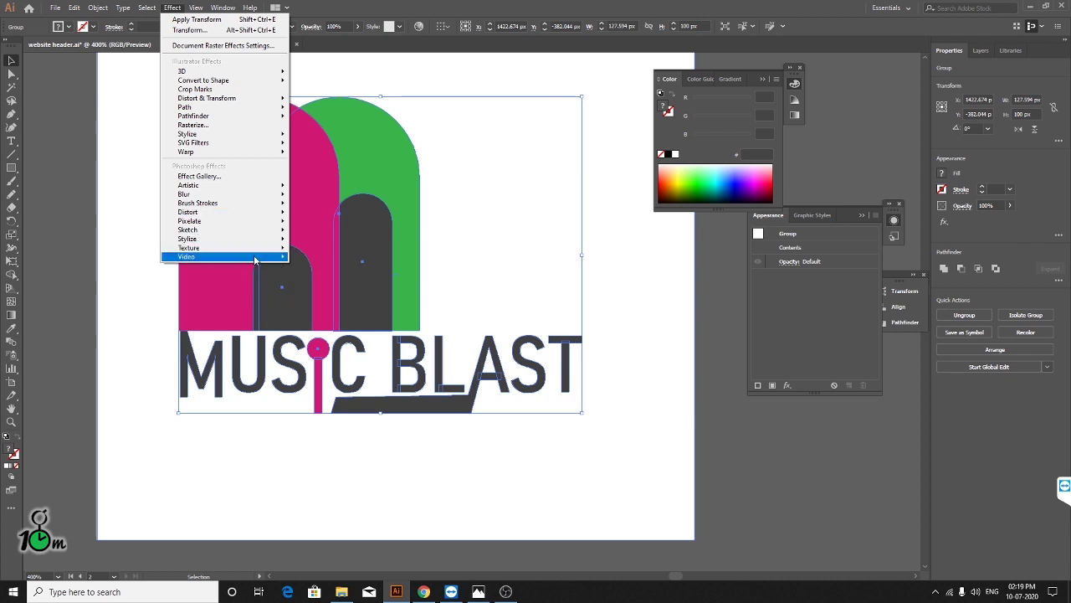
# - Close the effects list and select between the logo group and white background rectangle
pyautogui.click(10, 63)
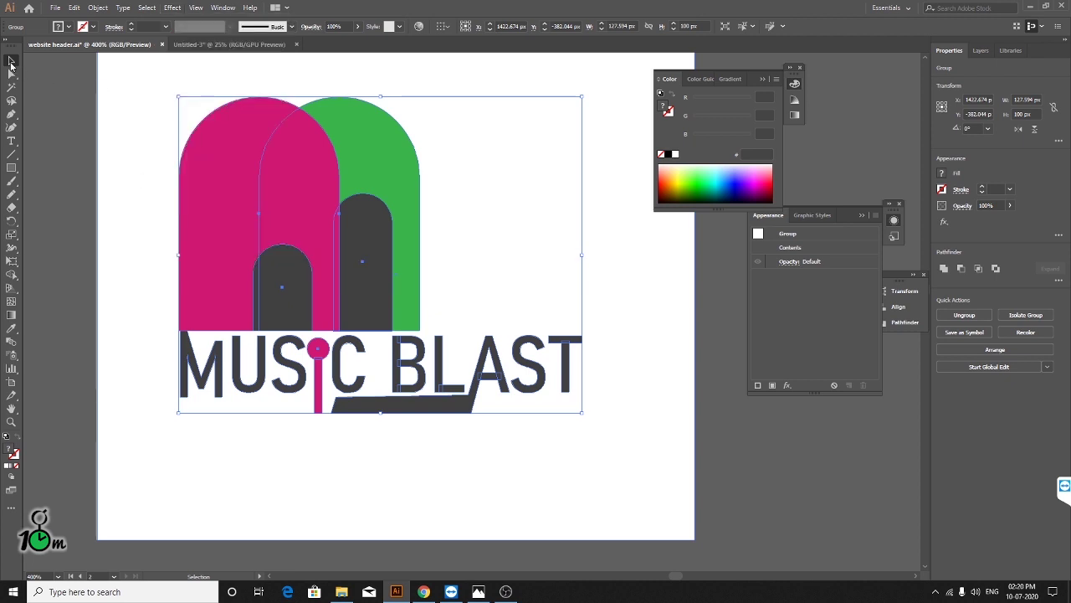
pyautogui.click(321, 278)
pyautogui.scroll(1, 322, 276)
pyautogui.scroll(-1, 322, 276)
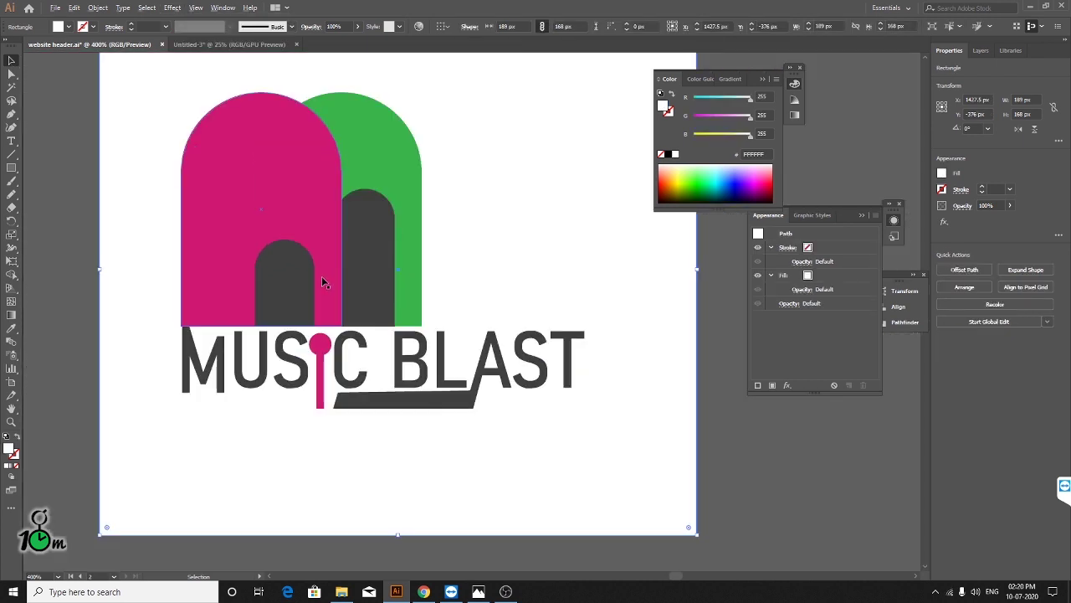
pyautogui.click(313, 181)
pyautogui.scroll(-1, 390, 198)
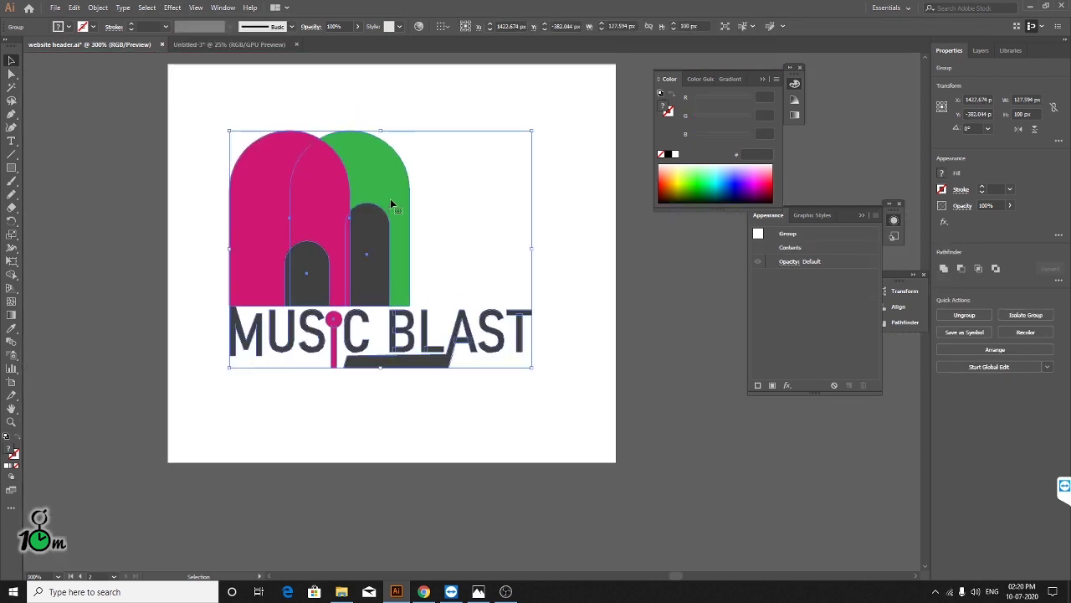
pyautogui.scroll(2, 395, 209)
pyautogui.scroll(2, 444, 299)
pyautogui.scroll(-1, 445, 298)
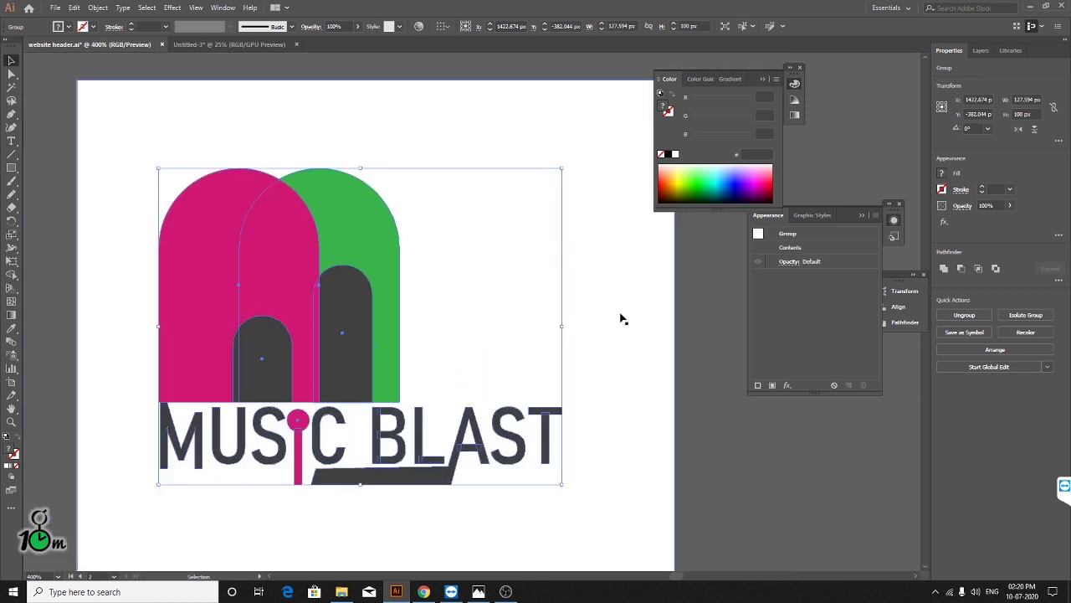
pyautogui.click(563, 297)
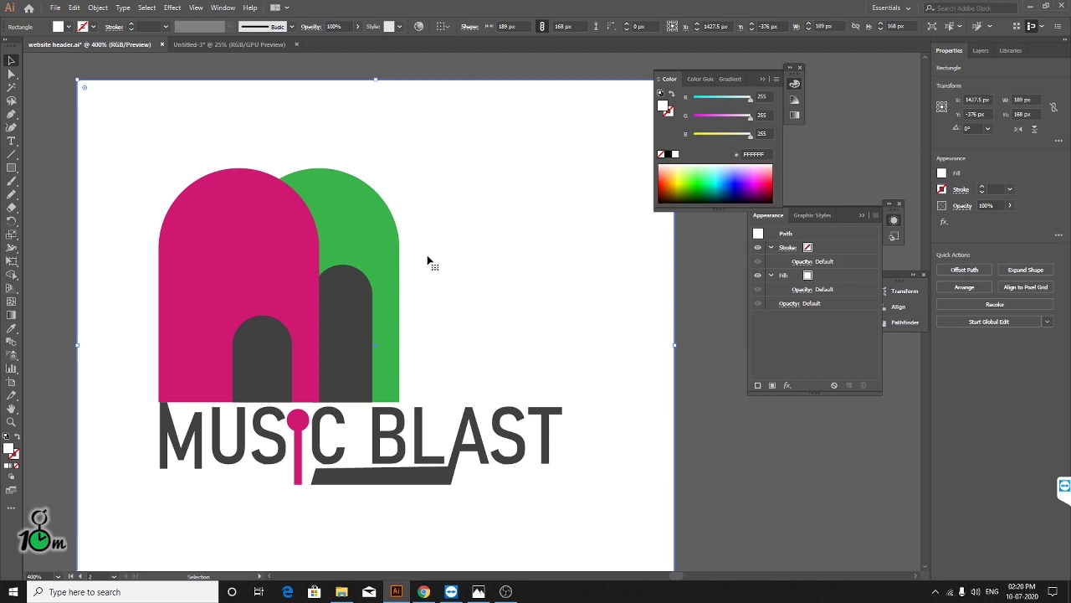
pyautogui.keyDown('alt'); pyautogui.scroll(-2, 388, 272); pyautogui.keyUp('alt')
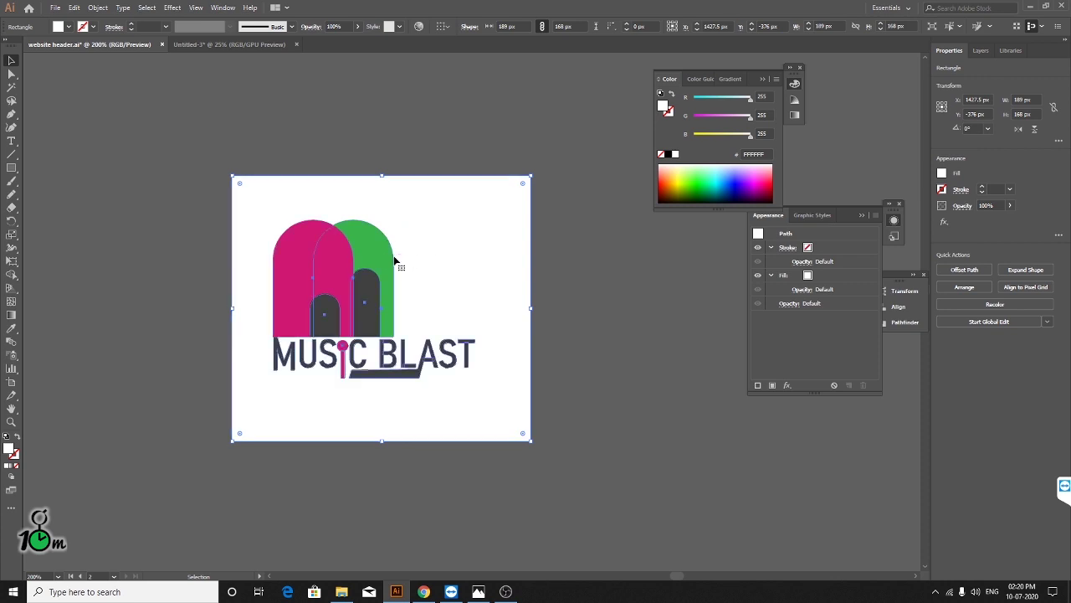
# - Move the MUSIC BLAST logo group up about 46 px toward the artboard's top
pyautogui.click(395, 260)
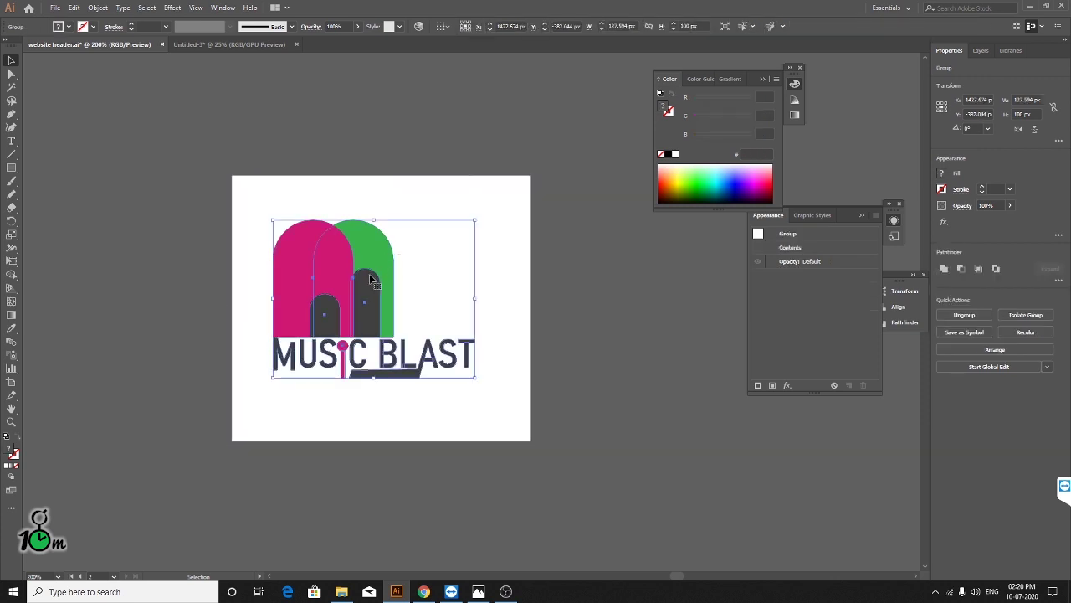
pyautogui.moveTo(371, 278); pyautogui.dragTo(372, 241)
pyautogui.click(604, 274)
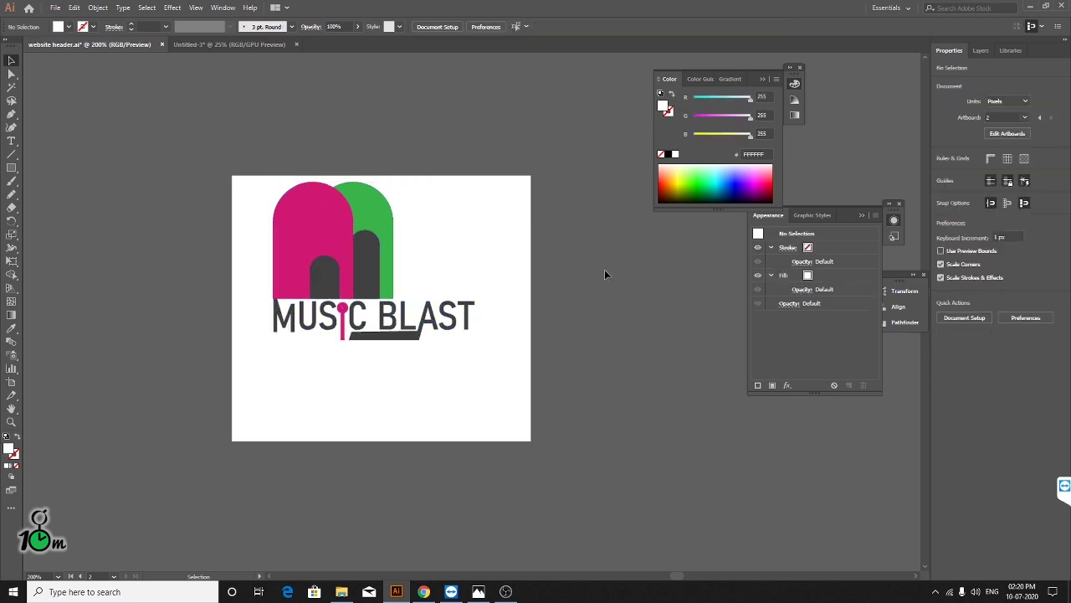
pyautogui.click(380, 442)
pyautogui.click(209, 124)
# - Browse the Object and Effect menus without applying anything, then reselect the logo group
pyautogui.click(98, 8)
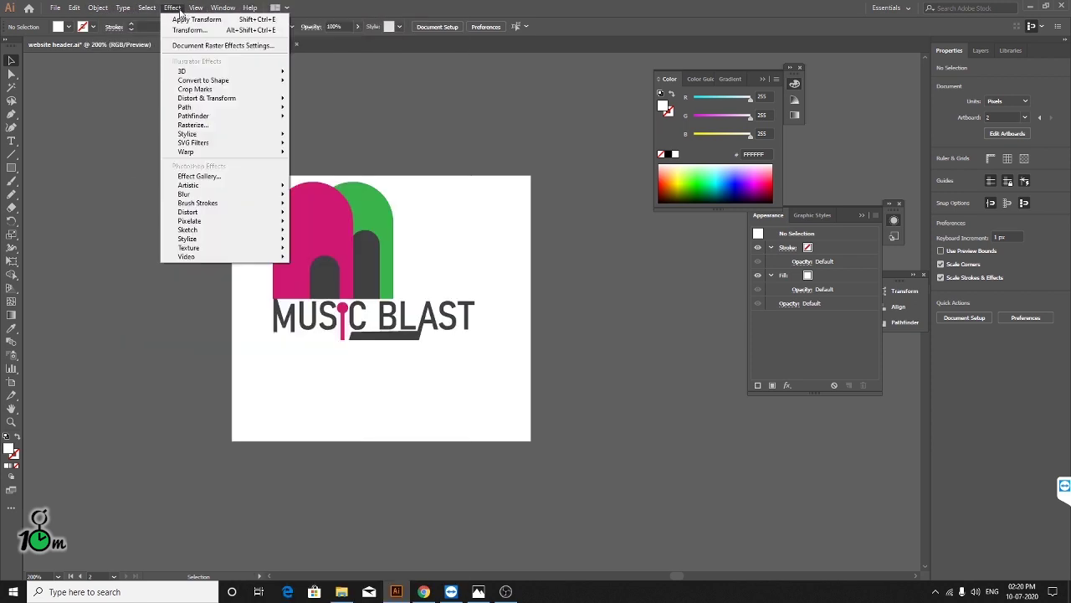
pyautogui.click(404, 148)
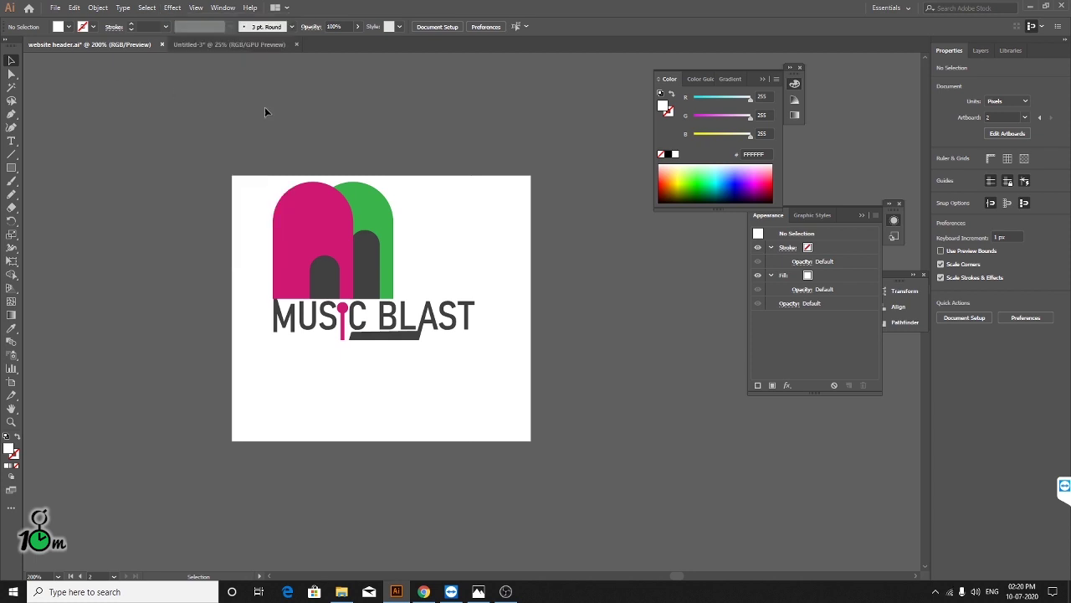
pyautogui.click(173, 7)
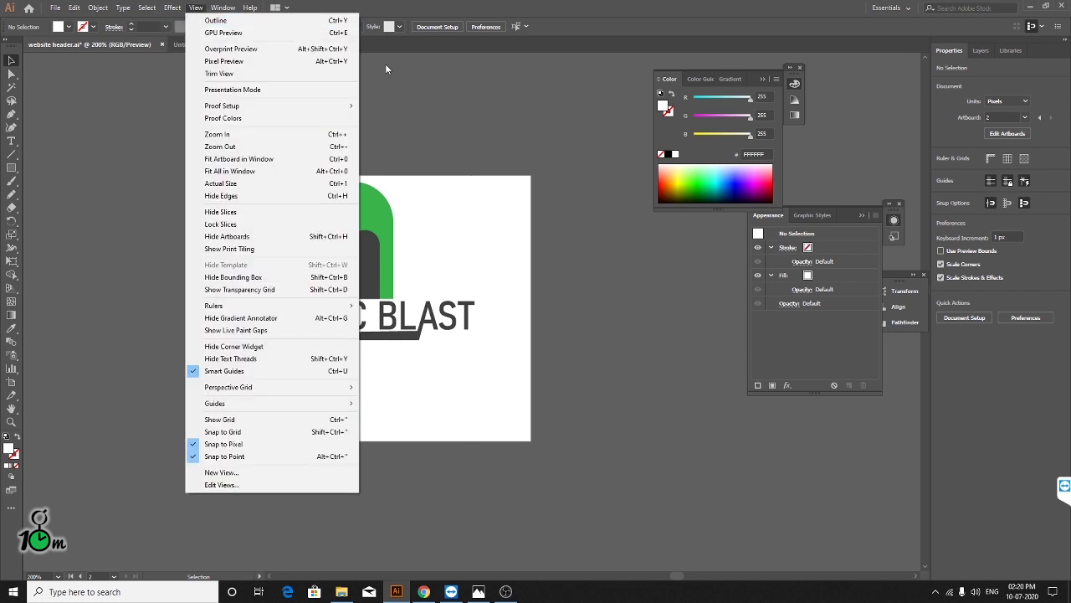
pyautogui.click(432, 114)
pyautogui.click(343, 268)
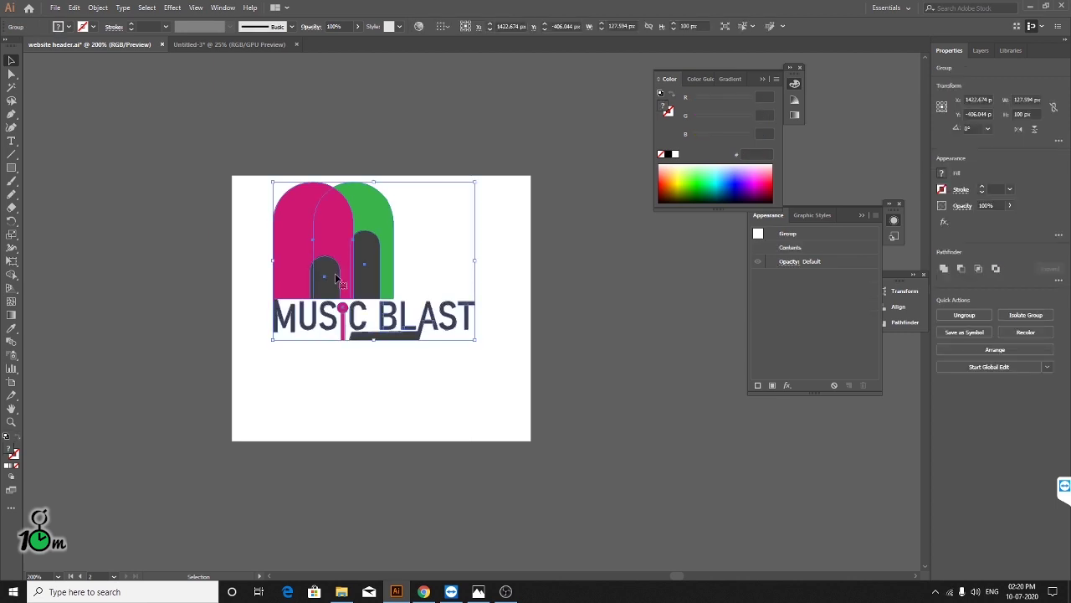
# - Delete the logo and select the white artboard-sized rectangle
pyautogui.press('Delete')
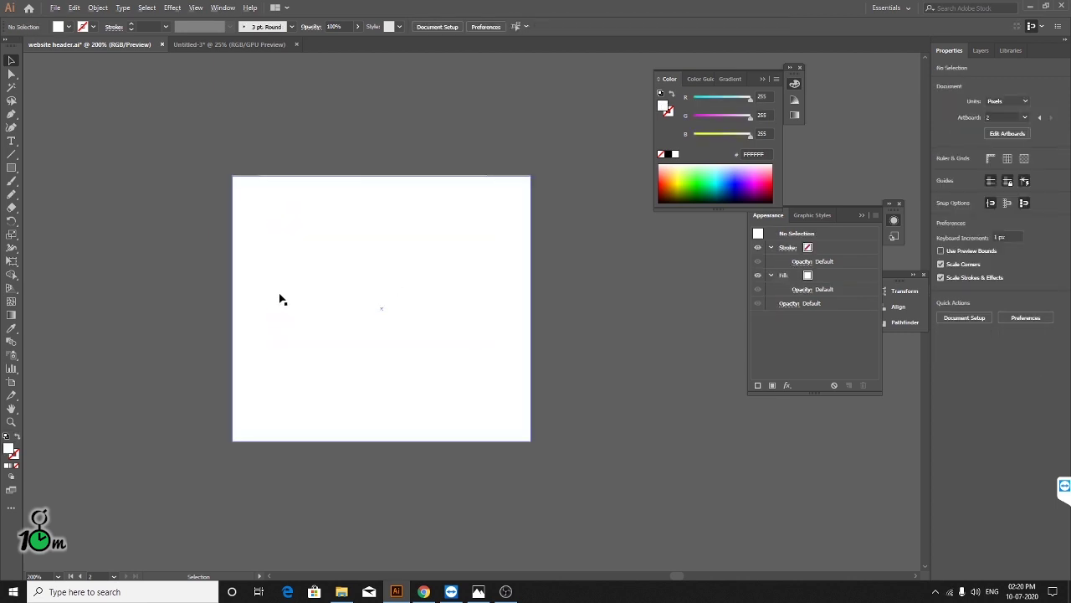
pyautogui.scroll(2, 335, 281)
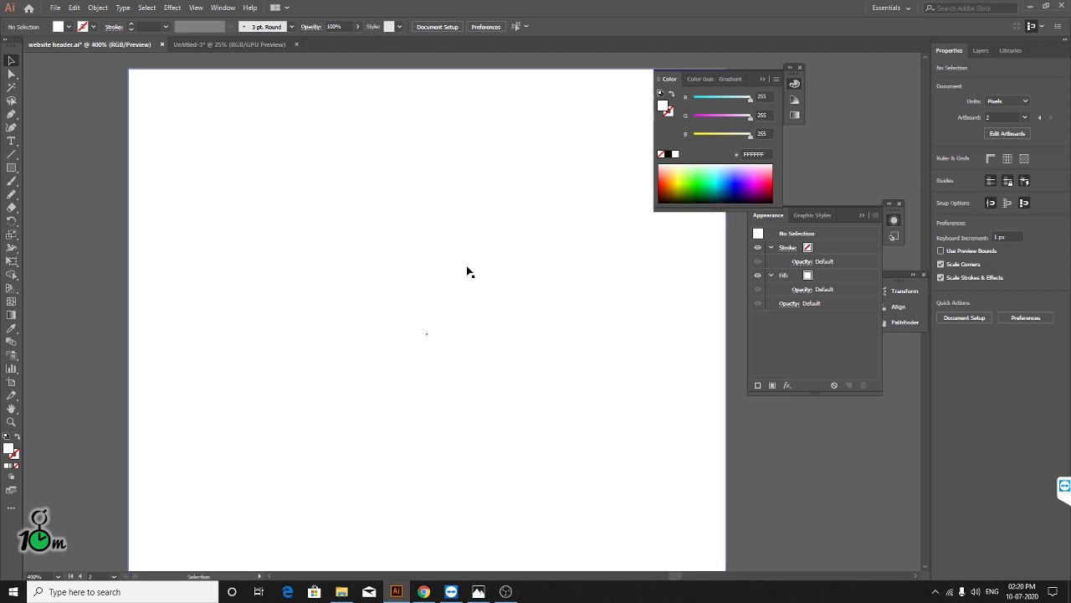
pyautogui.moveTo(502, 292); pyautogui.dragTo(441, 269)
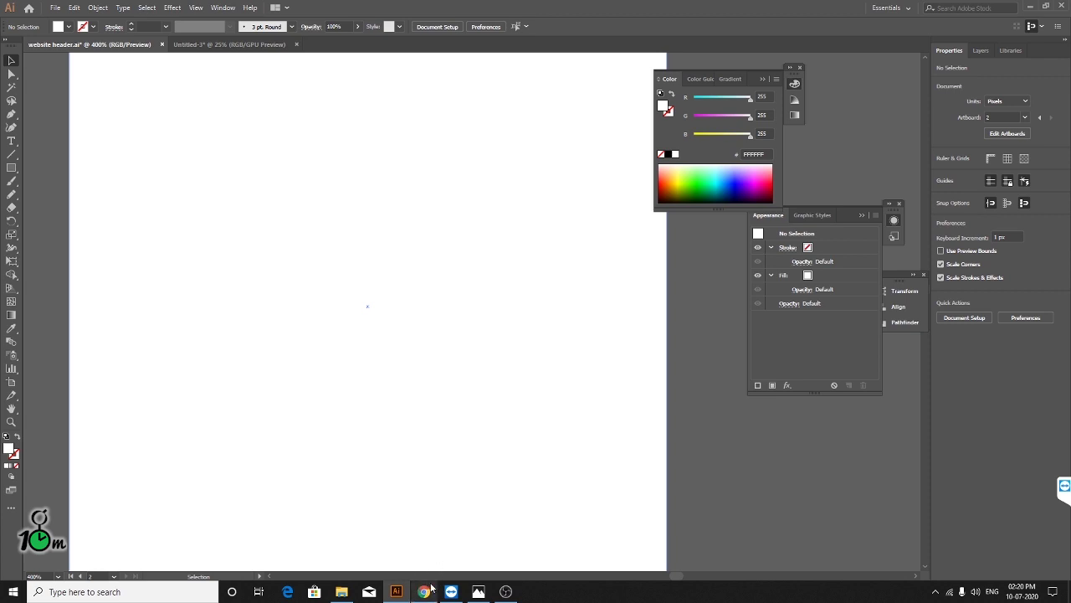
pyautogui.click(422, 419)
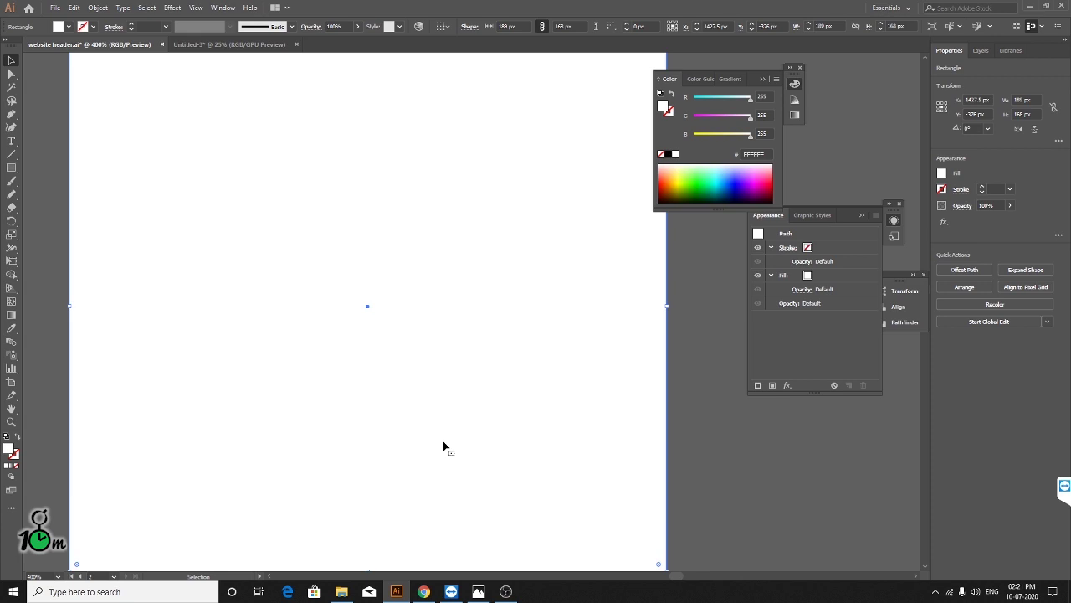
pyautogui.scroll(-1, 465, 407)
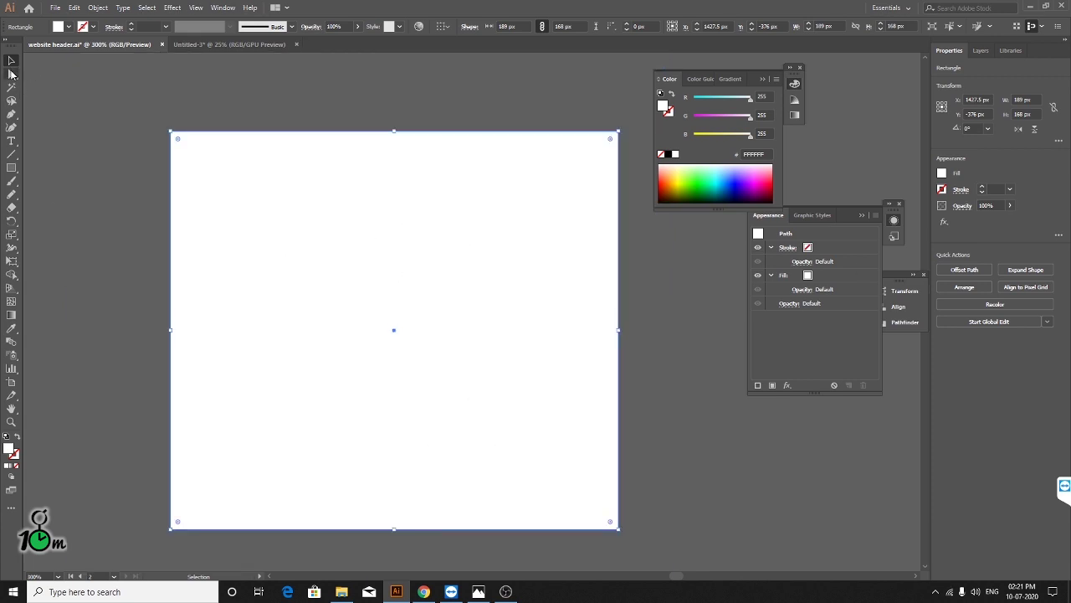
# - Round the rectangle's two left corner points with a corner radius of 8
pyautogui.click(11, 75)
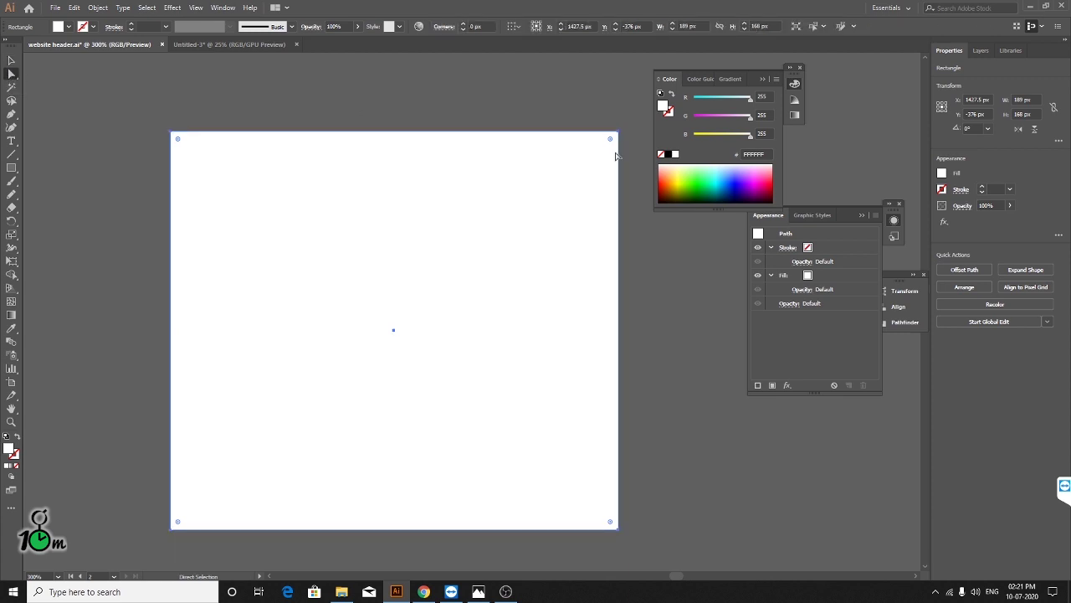
pyautogui.moveTo(134, 121); pyautogui.dragTo(627, 152)
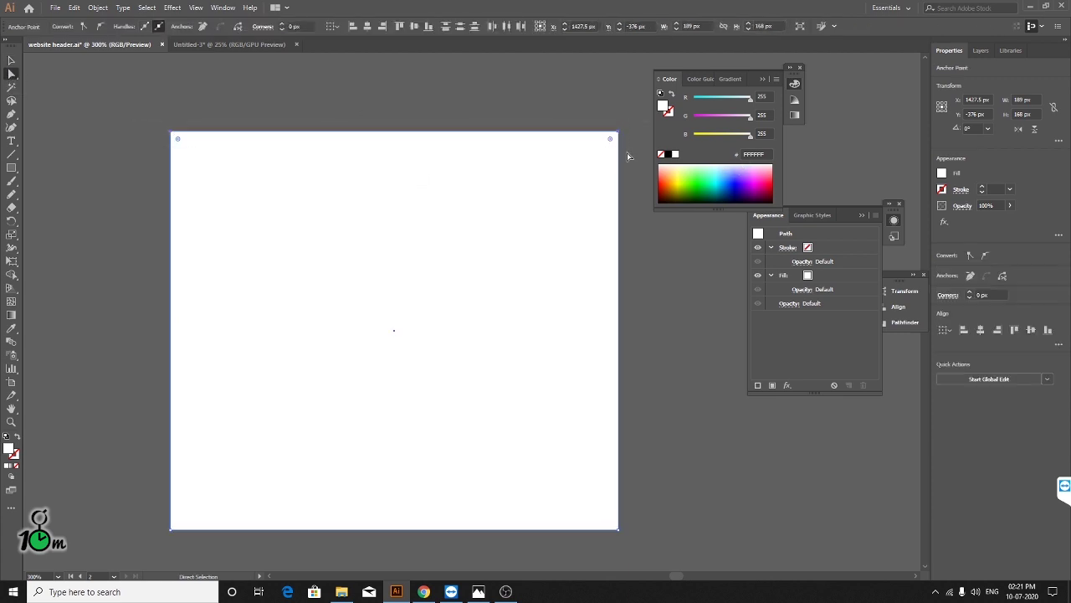
pyautogui.click(596, 96)
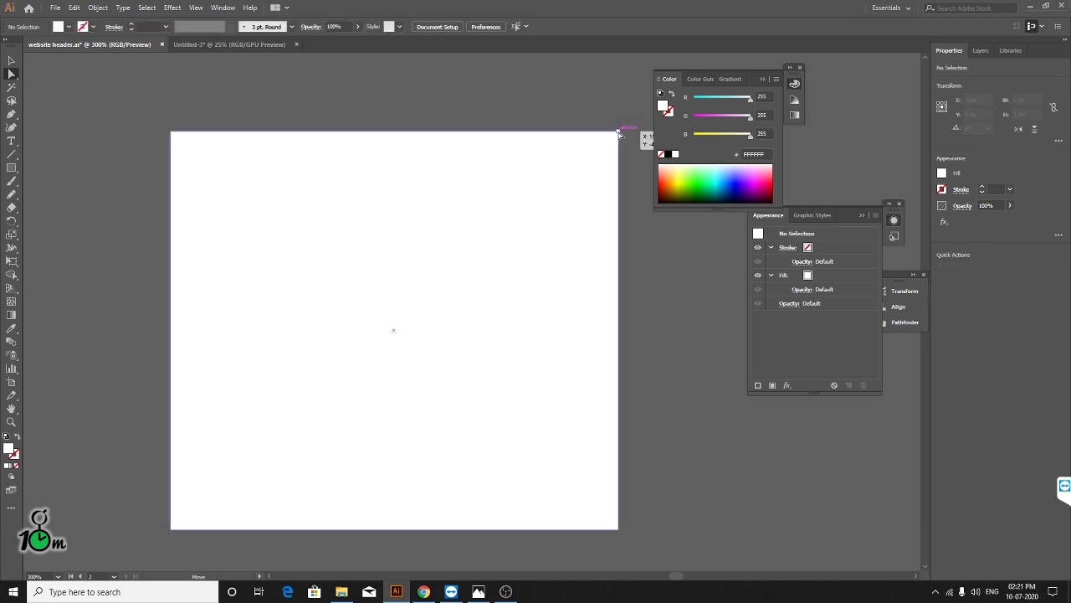
pyautogui.click(619, 132)
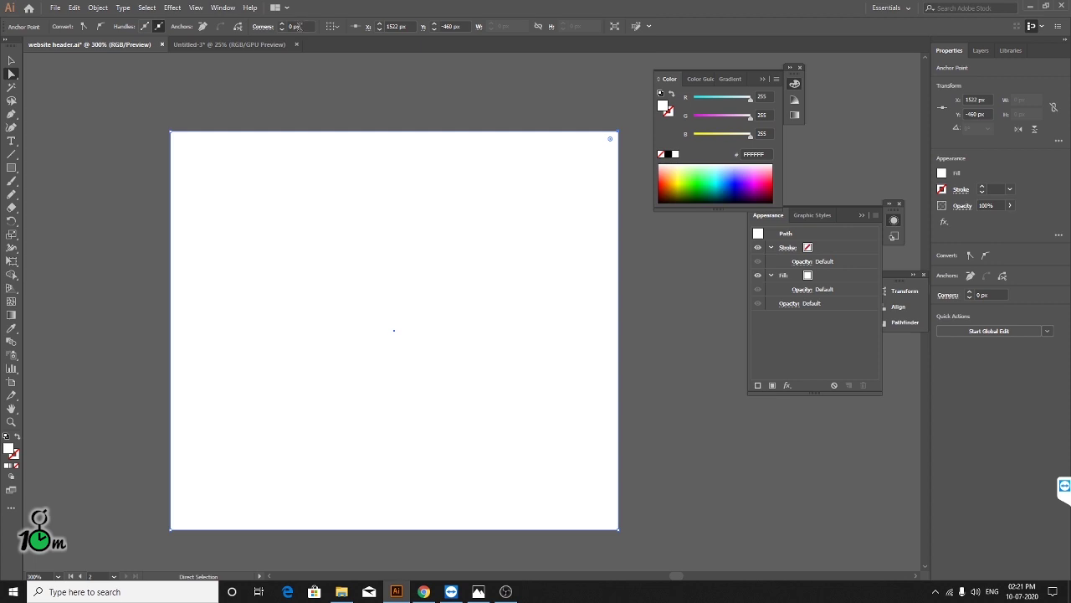
pyautogui.click(172, 132)
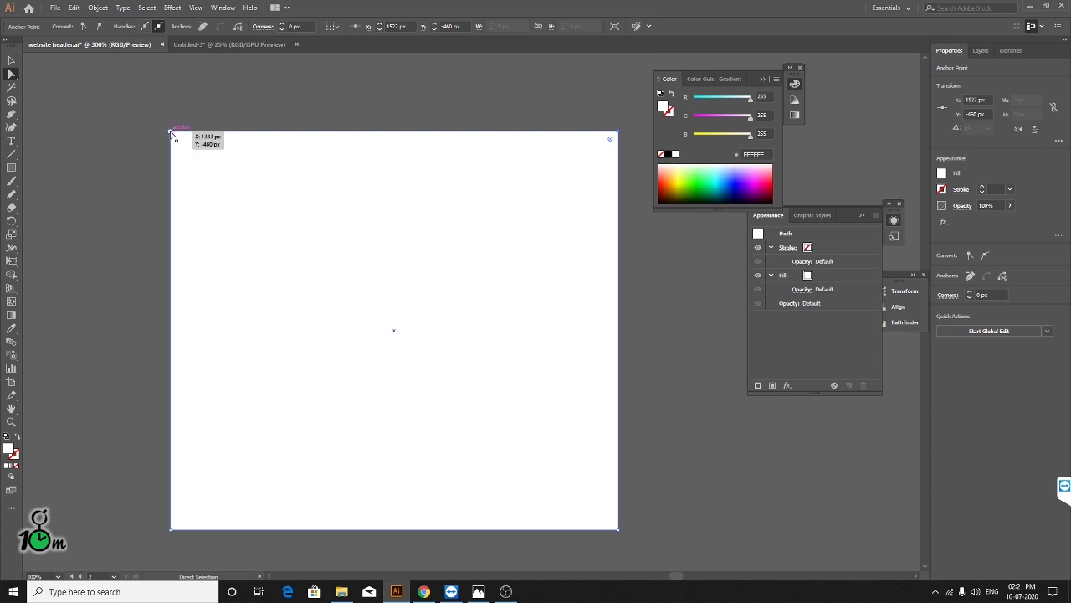
pyautogui.moveTo(163, 126); pyautogui.dragTo(204, 570)
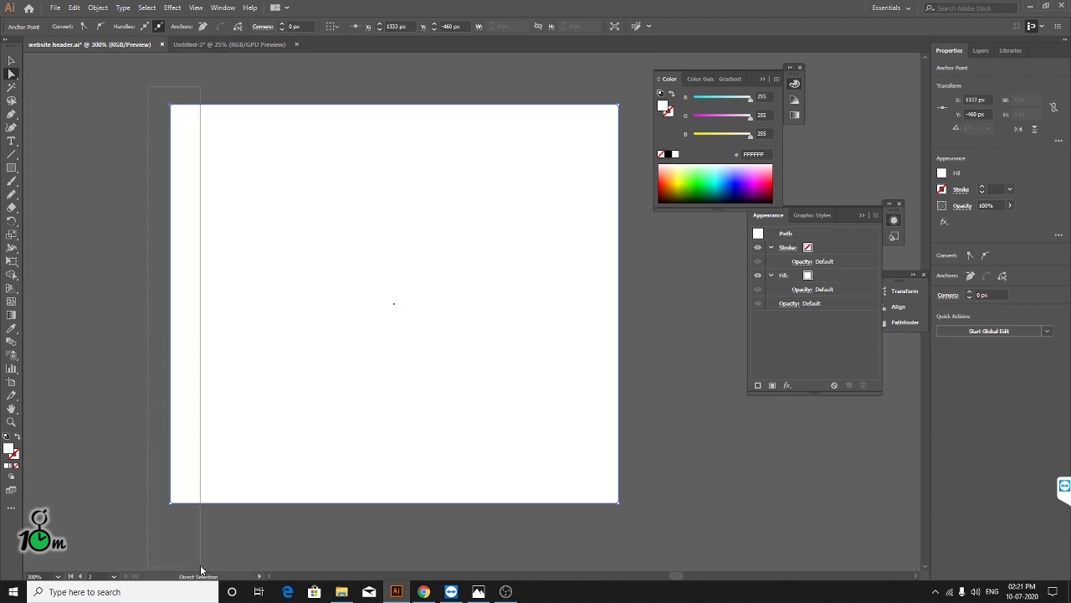
pyautogui.click(303, 26)
pyautogui.write('8')
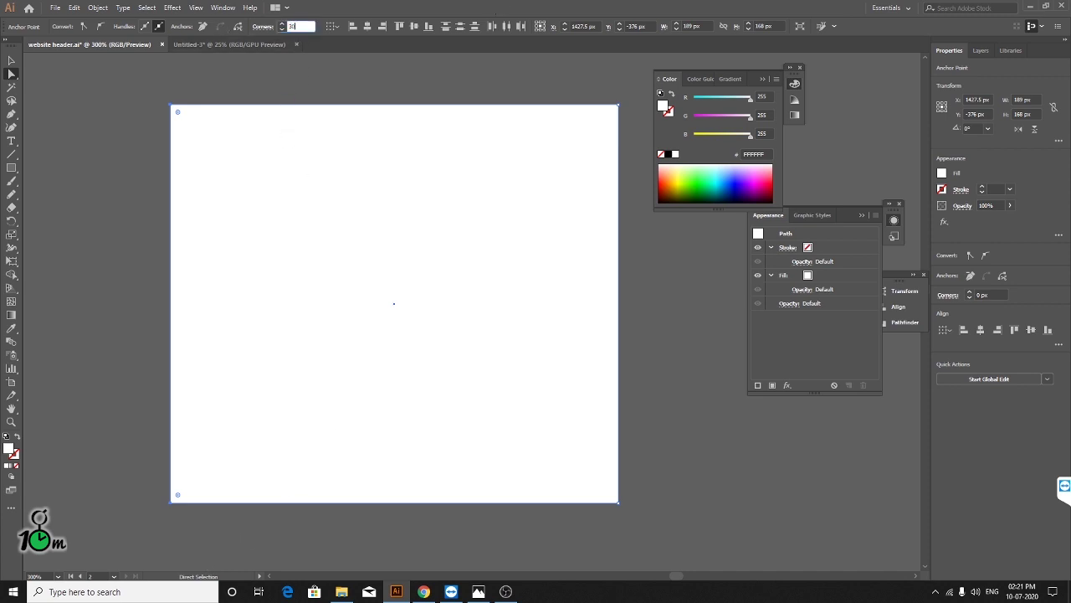
pyautogui.press('Return')
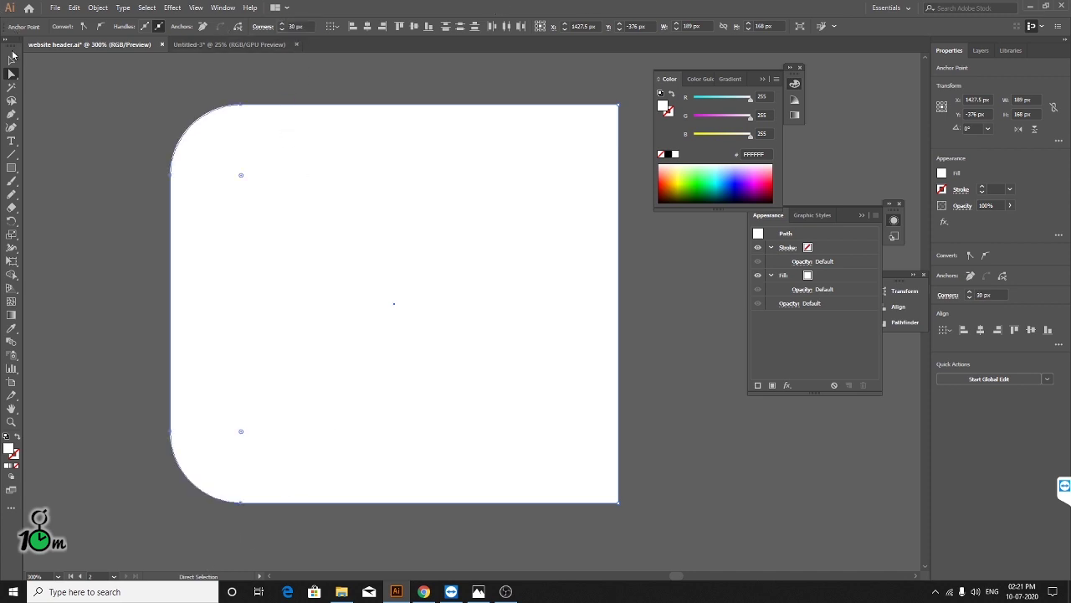
# - Undo the corner rounding so the left corners return to square
pyautogui.click(12, 61)
pyautogui.click(149, 177)
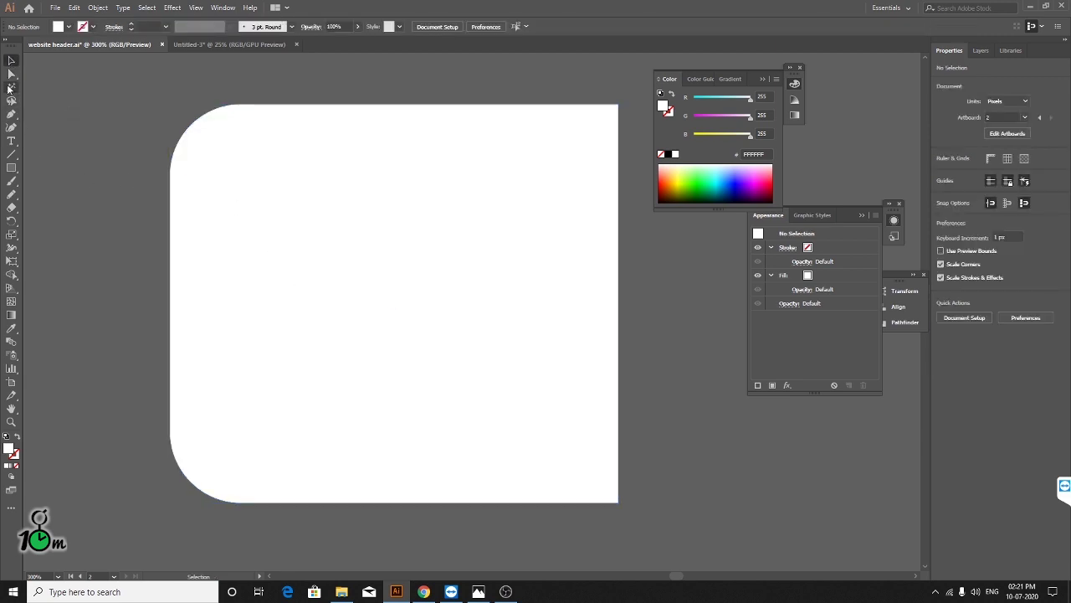
pyautogui.press('a')
pyautogui.moveTo(113, 80); pyautogui.dragTo(311, 526)
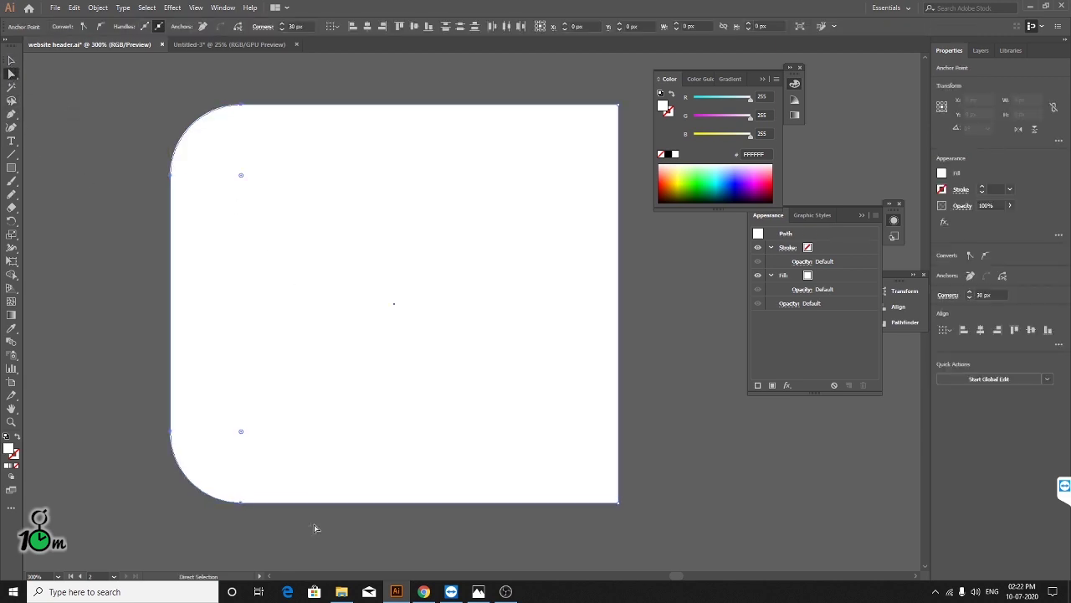
pyautogui.click(11, 61)
pyautogui.hotkey('ctrl', 'z')
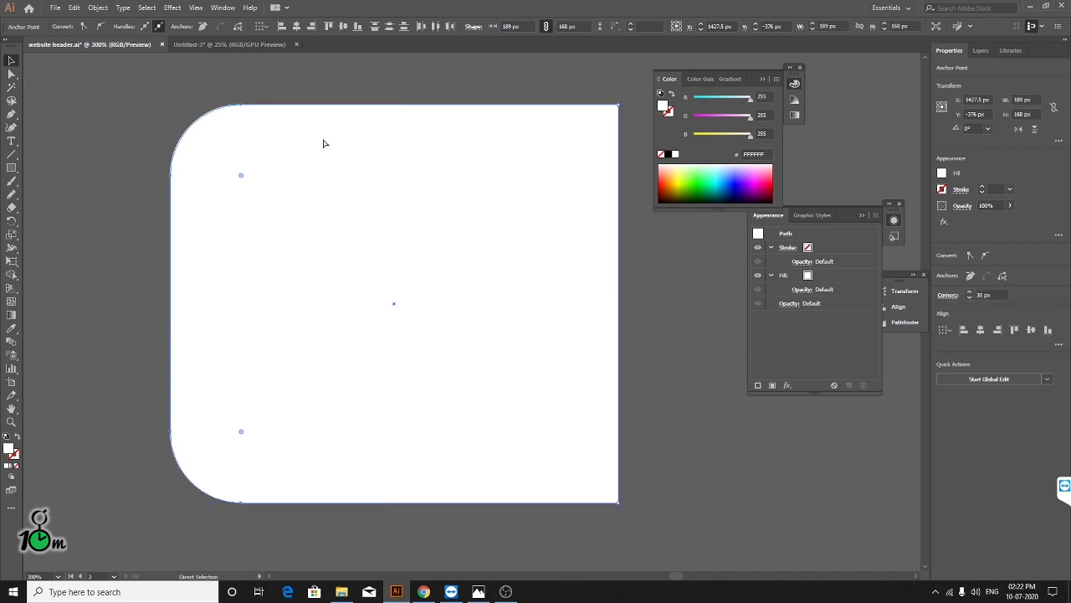
pyautogui.hotkey('ctrl', 'z')
pyautogui.click(650, 375)
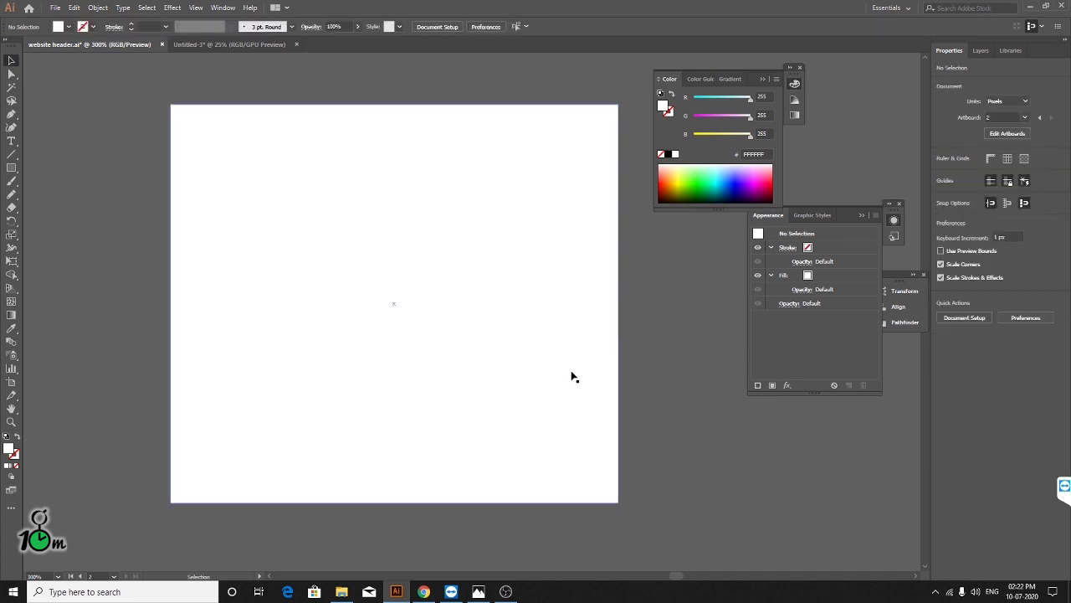
# - Delete the white rectangle covering the artboard and zoom out to see all artboards
pyautogui.scroll(2, 581, 364)
pyautogui.scroll(-2, 607, 309)
pyautogui.scroll(-1, 608, 309)
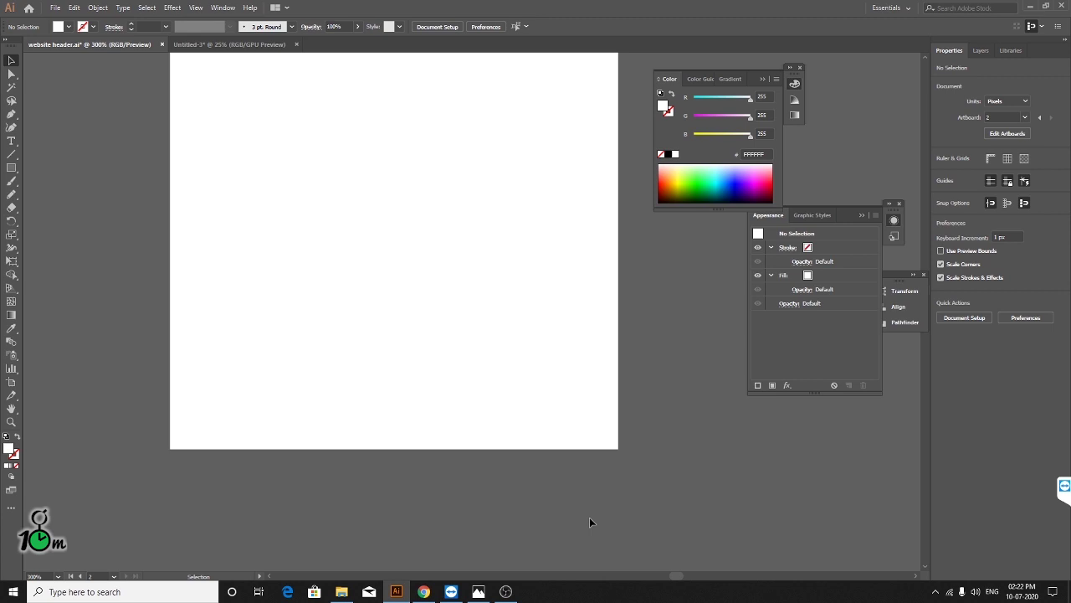
pyautogui.click(507, 343)
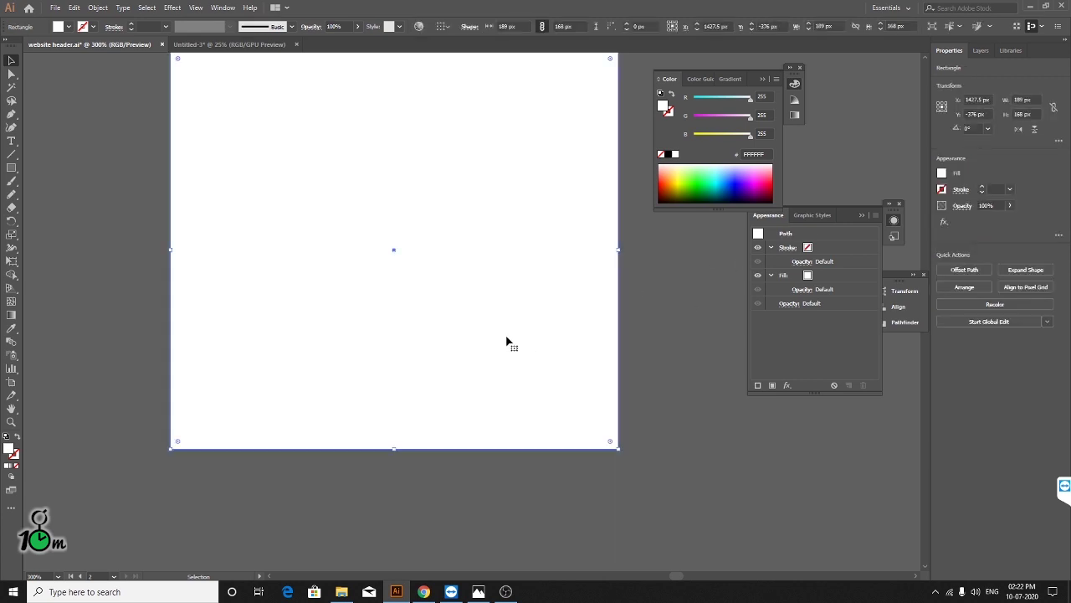
pyautogui.press('Delete')
pyautogui.hotkey('ctrl', '-')
pyautogui.hotkey('ctrl', '-')
pyautogui.hotkey('ctrl', '-')
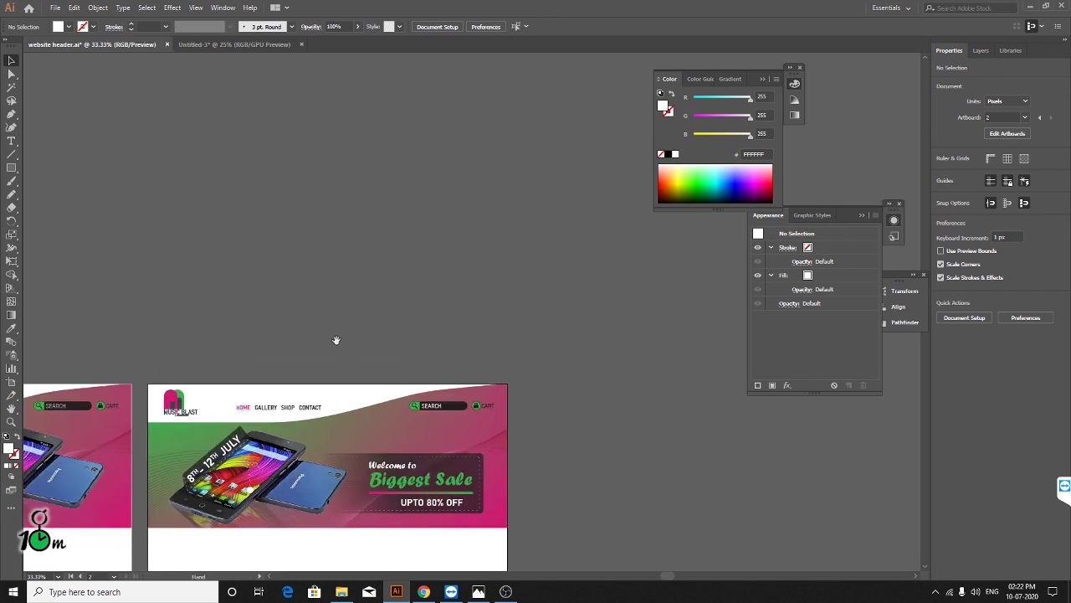
pyautogui.hotkey('ctrl', '+')
pyautogui.moveTo(460, 366)
pyautogui.mouseDown()
pyautogui.moveTo(489, 315)
pyautogui.moveTo(535, 301)
pyautogui.moveTo(642, 329)
pyautogui.mouseUp()
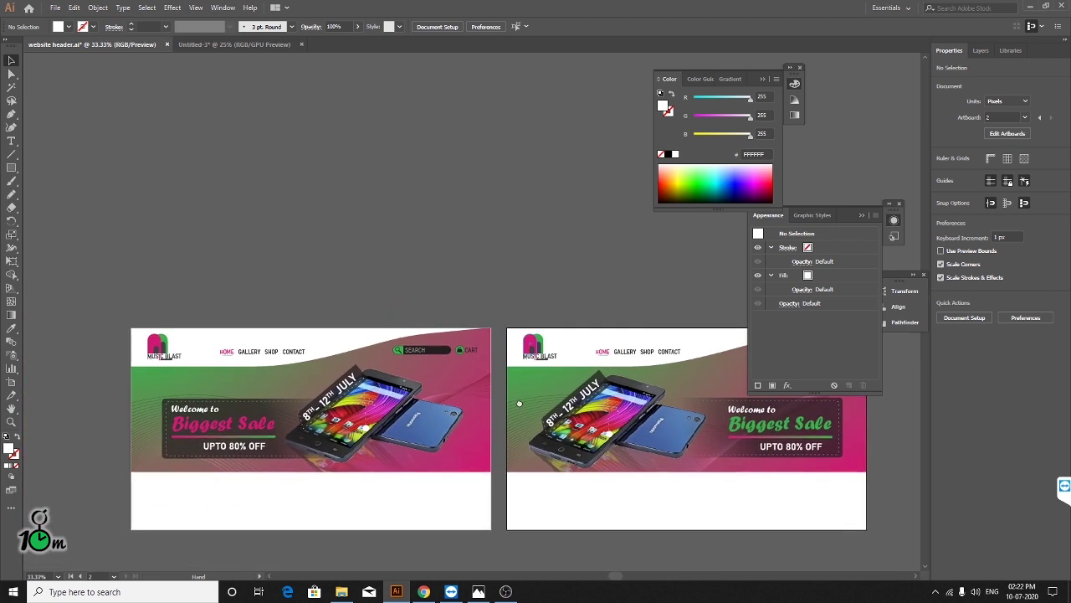
pyautogui.moveTo(454, 446)
pyautogui.mouseDown()
pyautogui.moveTo(390, 310)
pyautogui.moveTo(418, 293)
pyautogui.mouseUp()
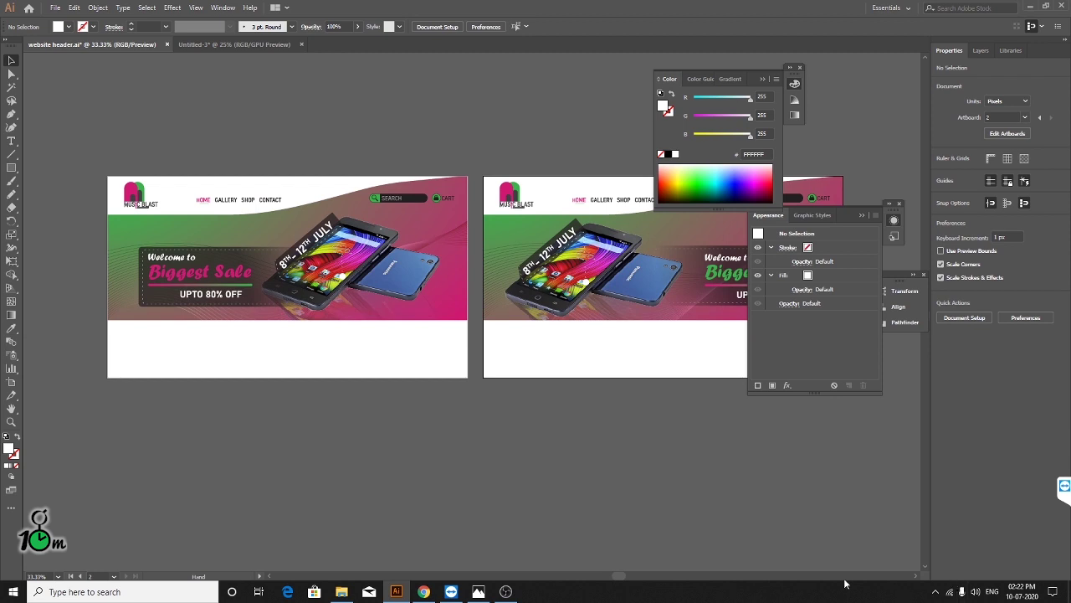
pyautogui.click(936, 591)
pyautogui.click(935, 591)
pyautogui.click(425, 592)
# - Bring Chrome to the front and close an accidental new-tab search for '4'
pyautogui.click(424, 592)
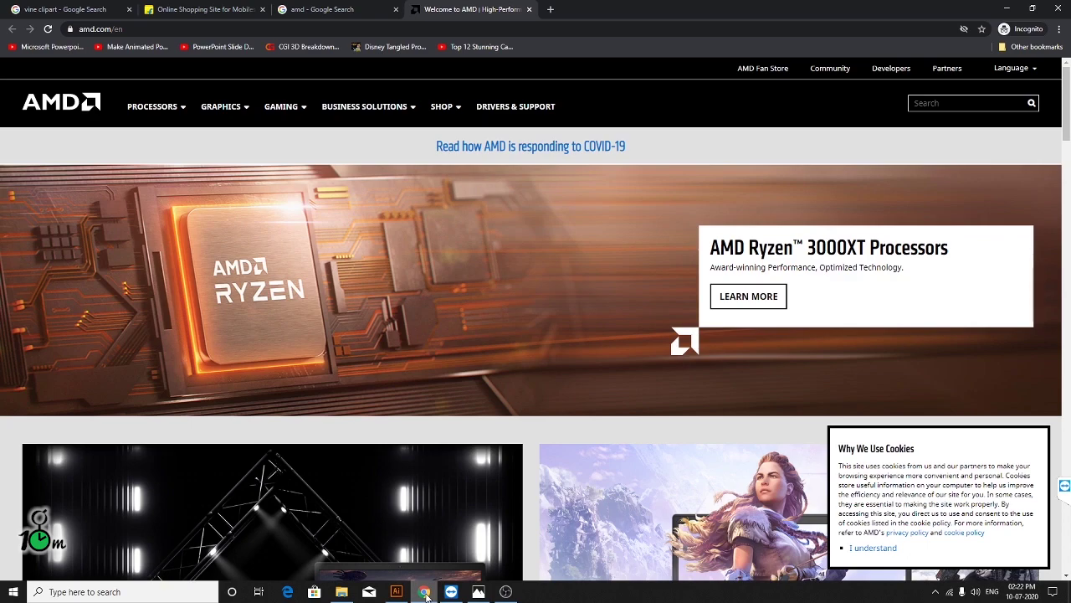
pyautogui.scroll(-3, 519, 340)
pyautogui.scroll(-3, 536, 345)
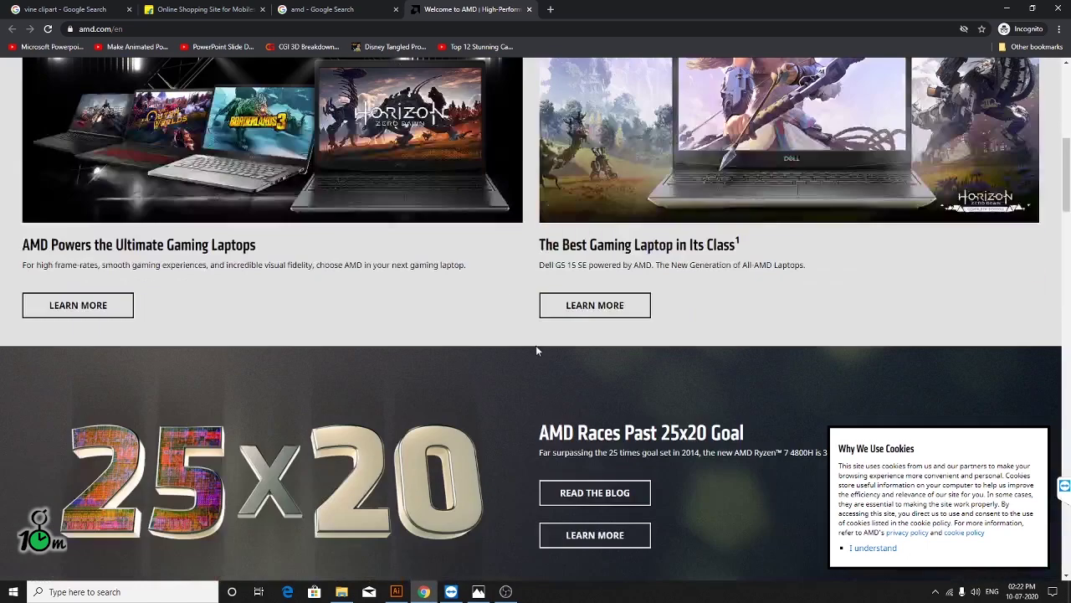
pyautogui.scroll(6, 536, 345)
pyautogui.click(550, 9)
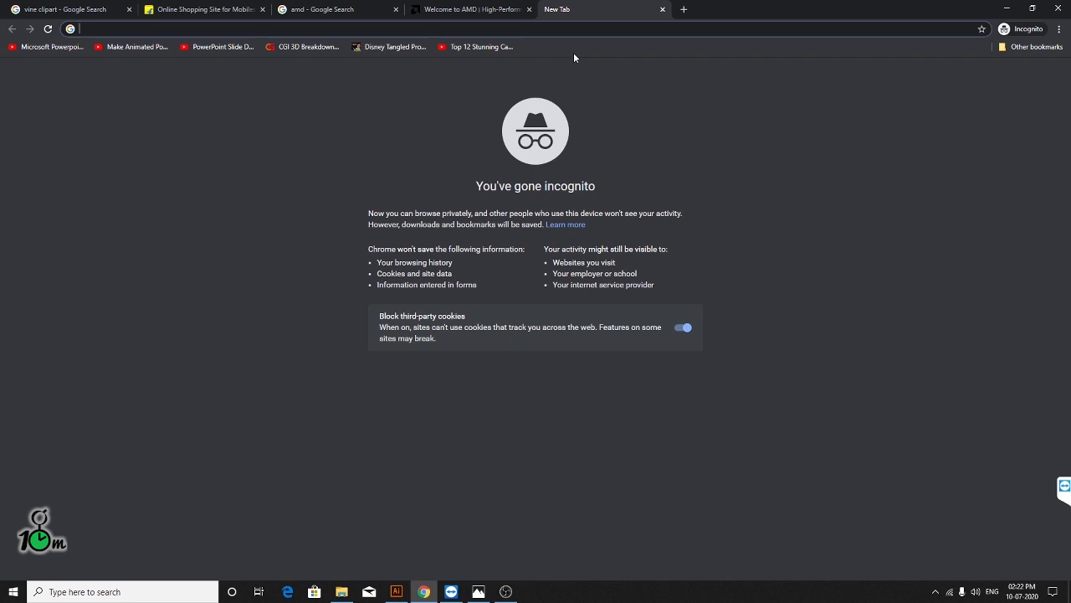
pyautogui.write('4')
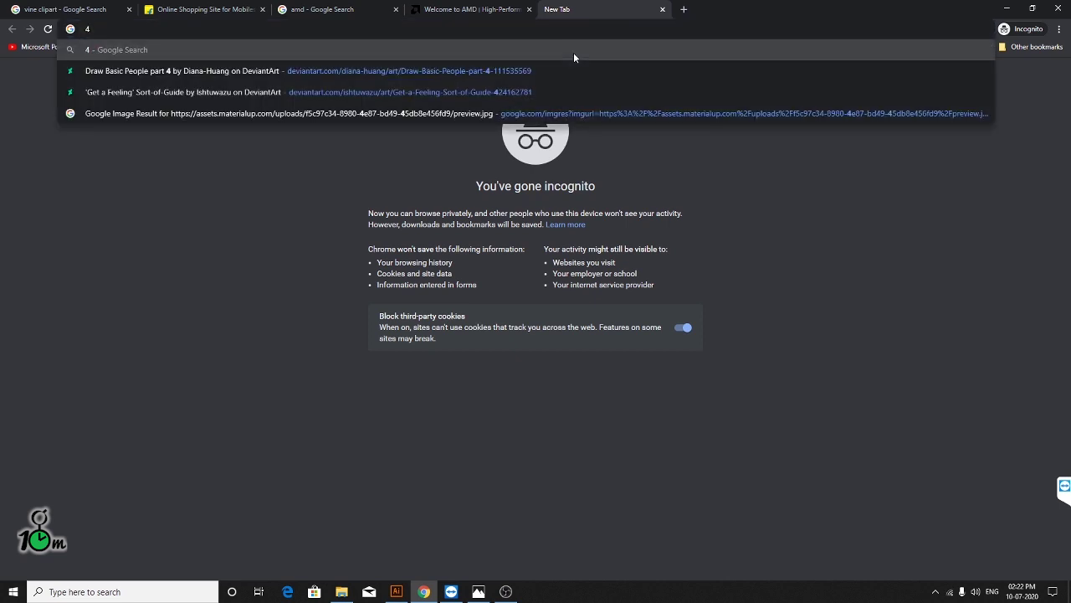
pyautogui.press('Return')
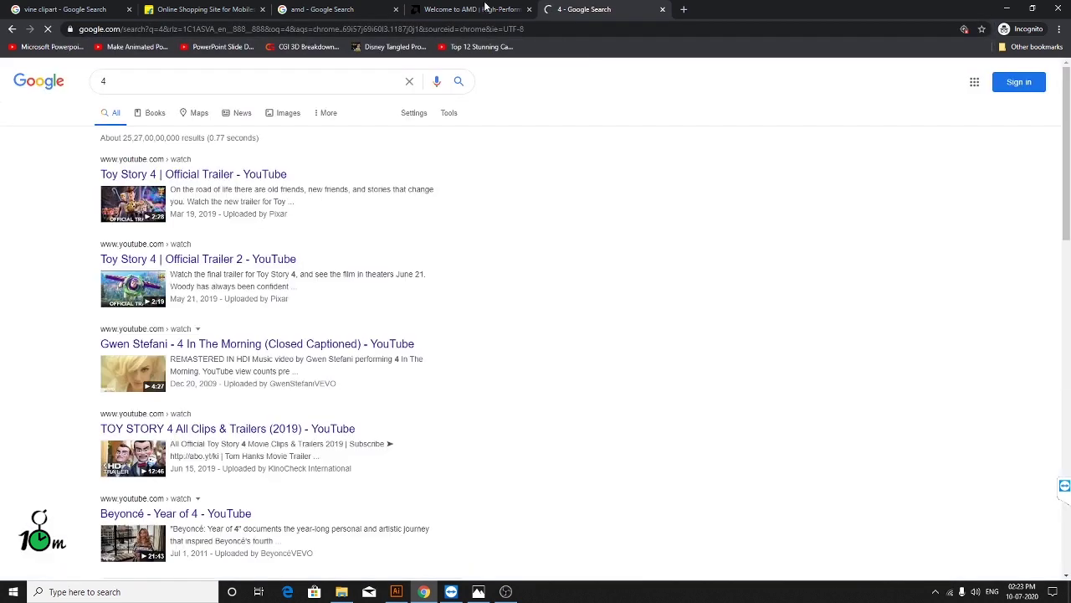
pyautogui.click(661, 9)
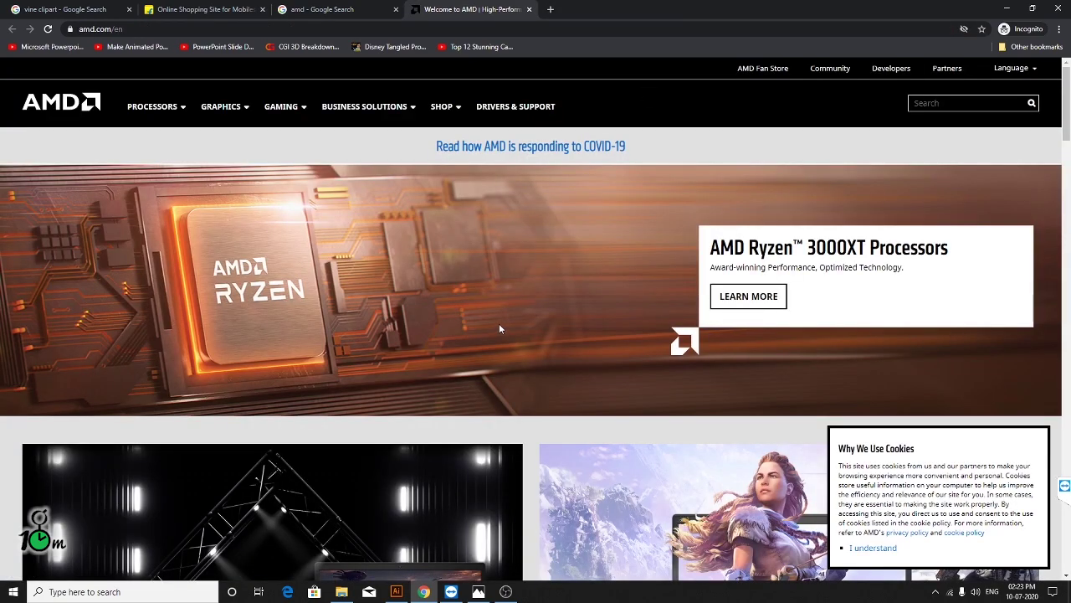
# - Search Google for 'sliders' in a fresh tab
pyautogui.scroll(-4, 502, 326)
pyautogui.scroll(4, 504, 326)
pyautogui.click(550, 9)
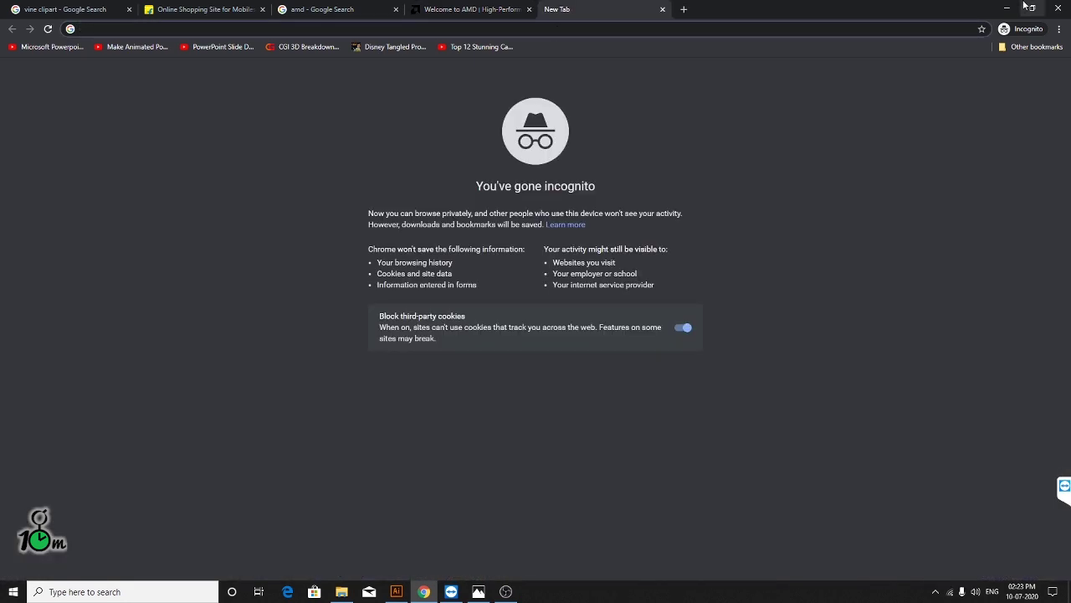
pyautogui.write('slider')
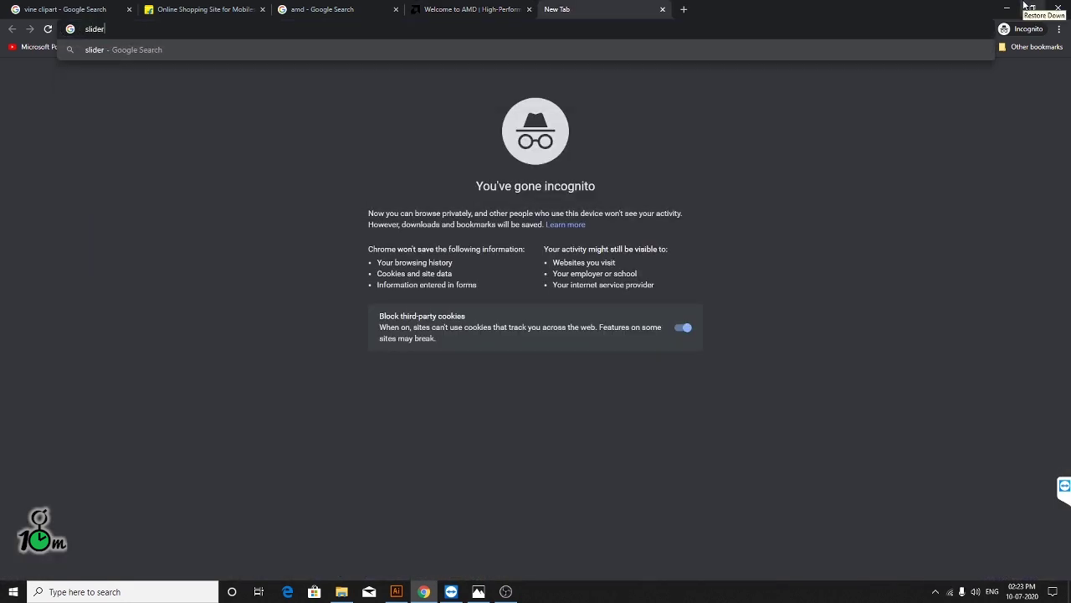
pyautogui.write('s')
pyautogui.press('Return')
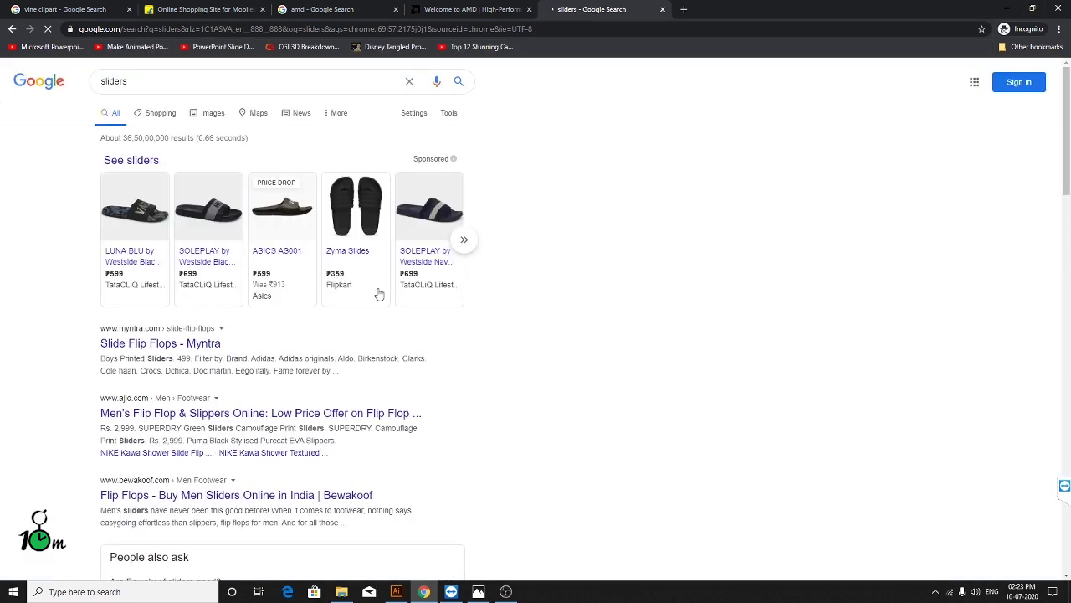
# - Change the Google query from 'sliders' to 'web sliders'
pyautogui.doubleClick(116, 81)
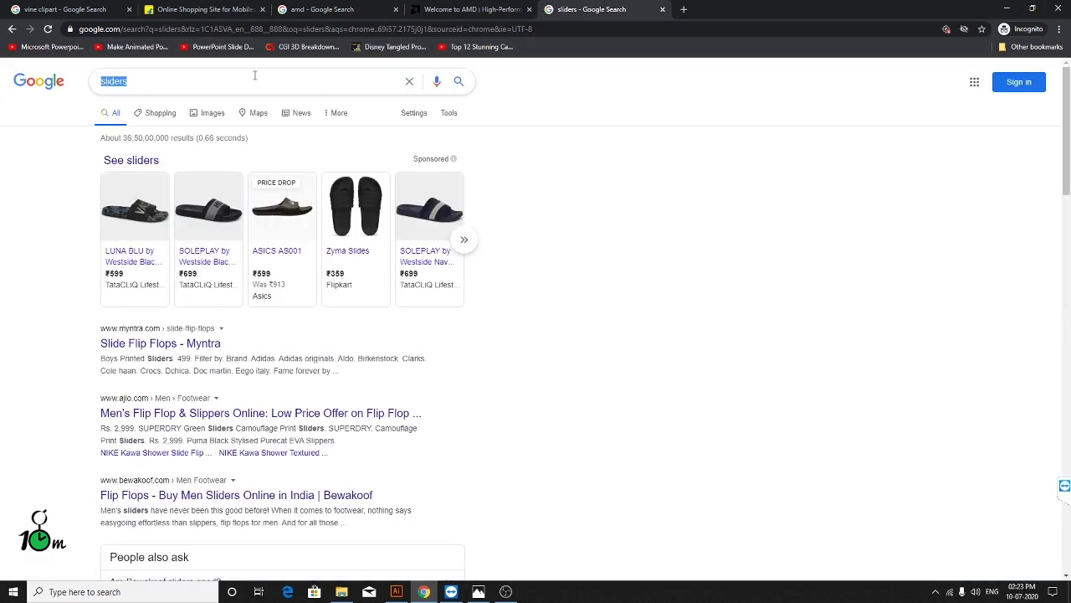
pyautogui.press('Left')
pyautogui.write('web')
pyautogui.press('Return')
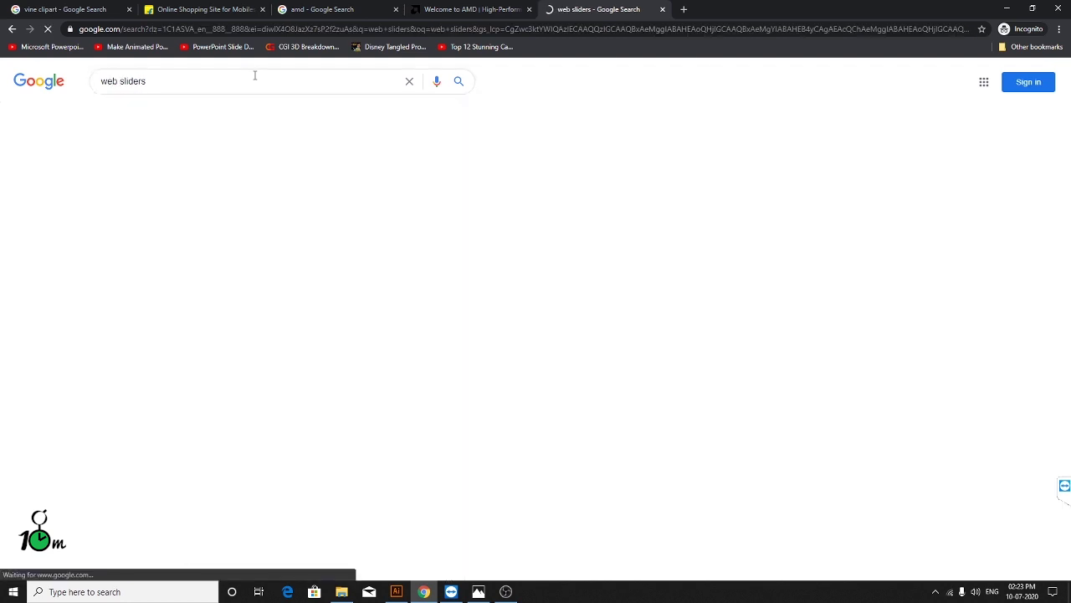
# - Show image results for web sliders and preview the Web Sliders Bundle image
pyautogui.click(152, 115)
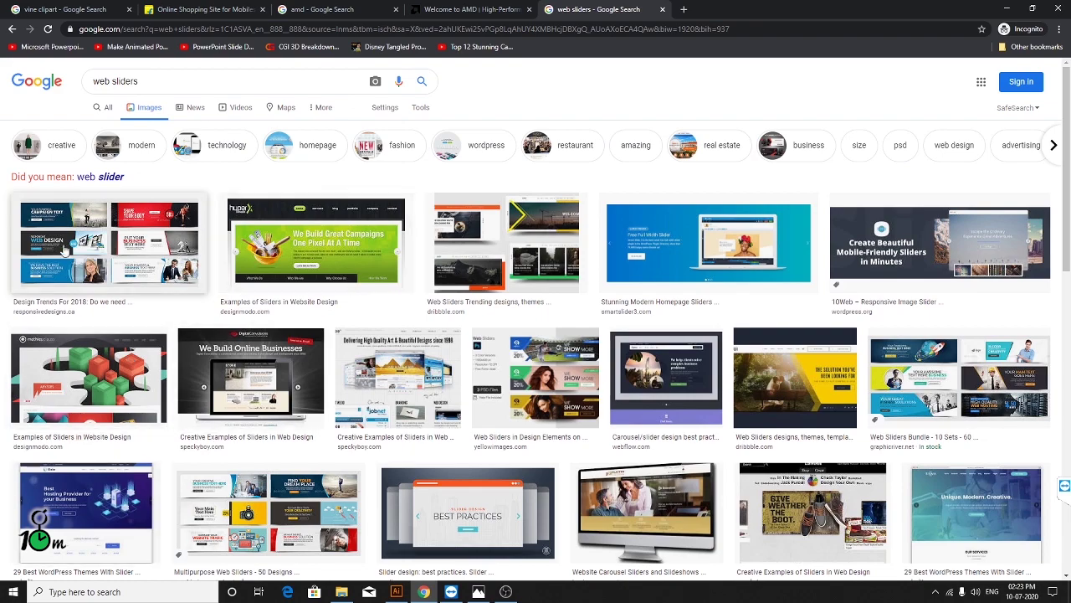
pyautogui.scroll(-2, 502, 402)
pyautogui.scroll(1, 633, 441)
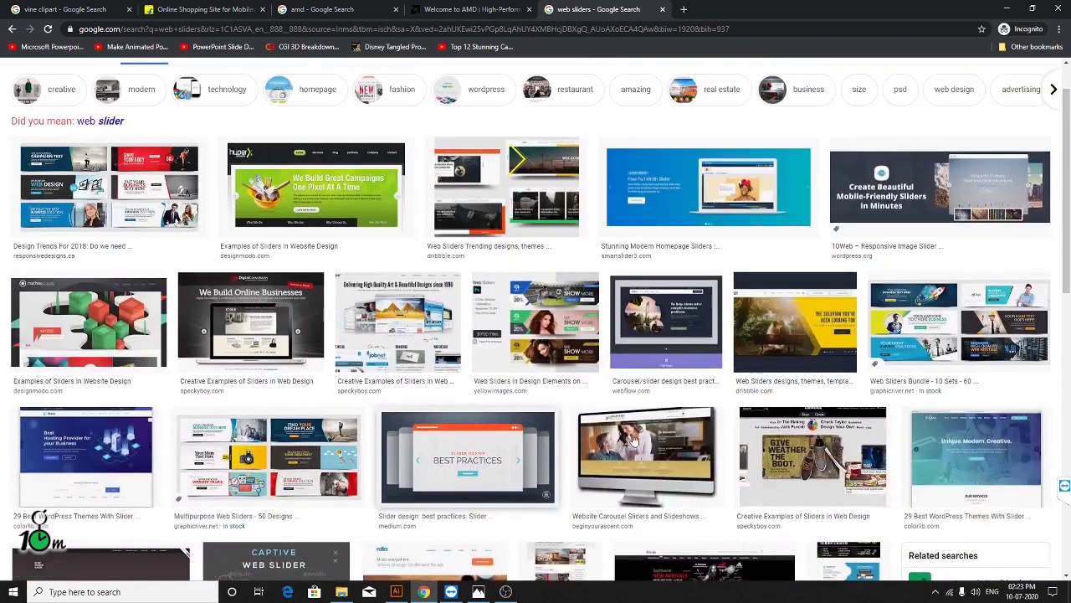
pyautogui.click(958, 325)
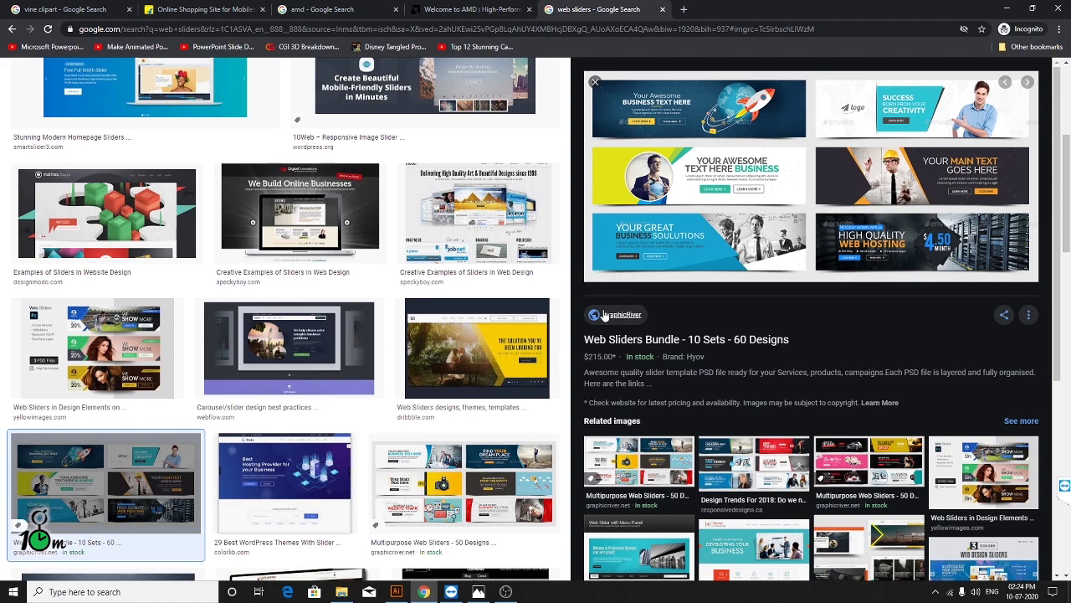
pyautogui.scroll(5, 423, 383)
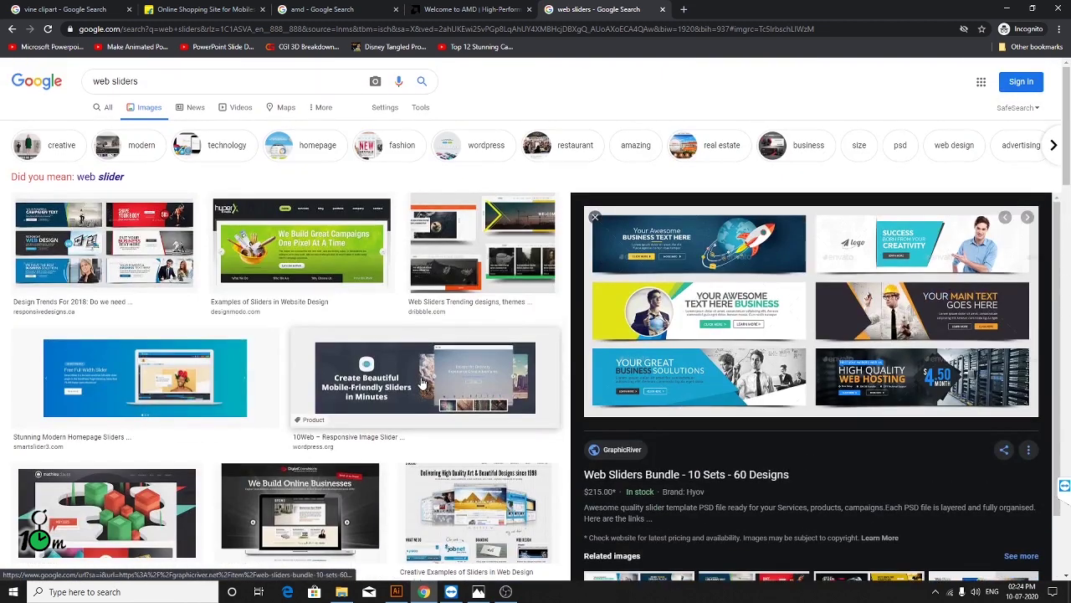
pyautogui.scroll(-3, 425, 384)
pyautogui.scroll(3, 439, 385)
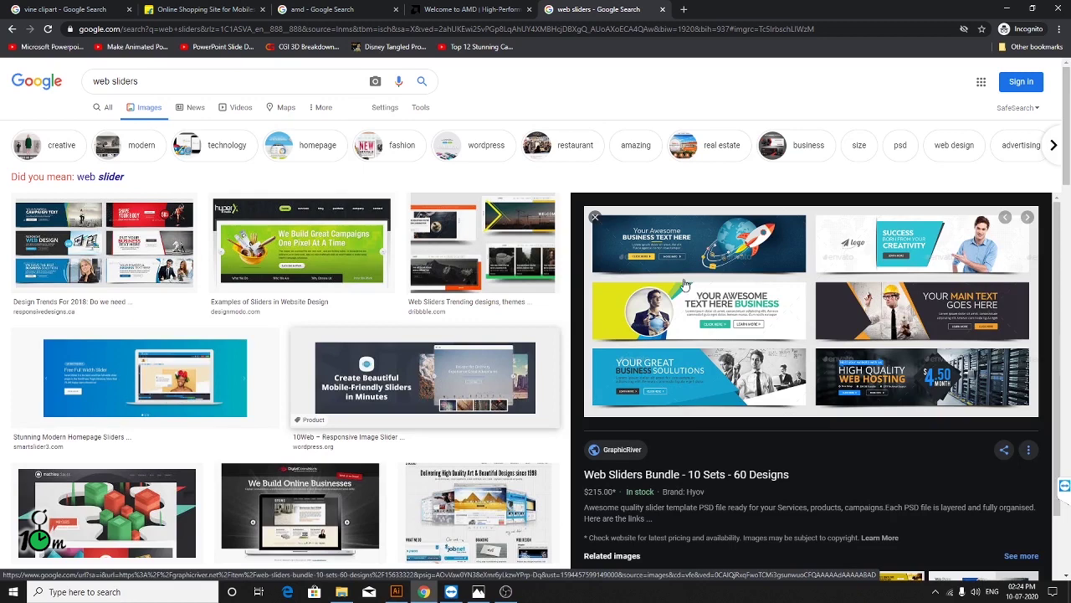
# - Close the AMD website tab, return to the web sliders results, and minimise Chrome
pyautogui.click(492, 11)
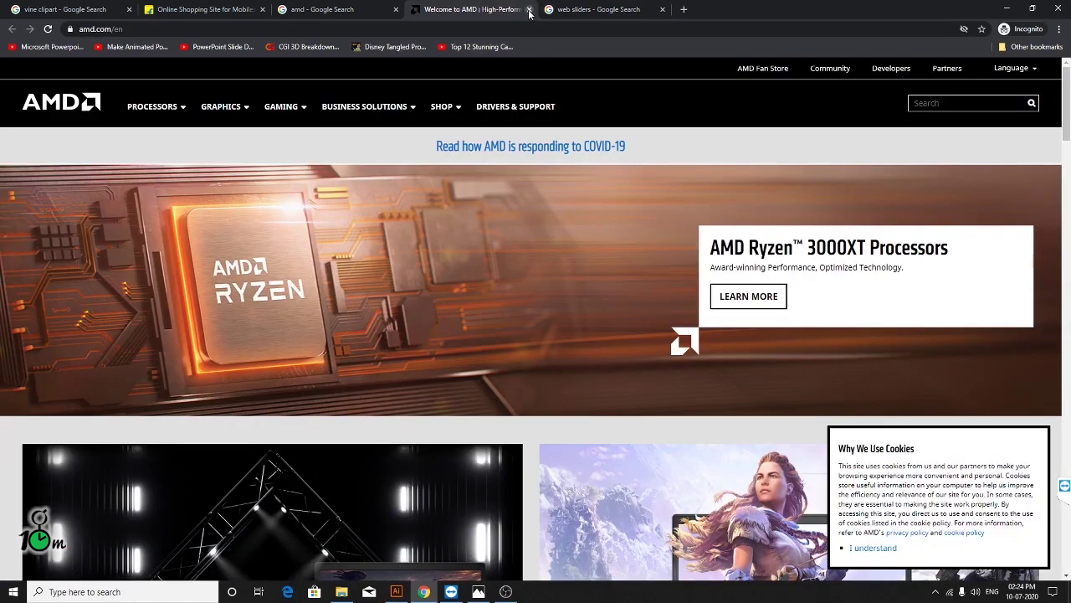
pyautogui.click(529, 9)
pyautogui.click(321, 15)
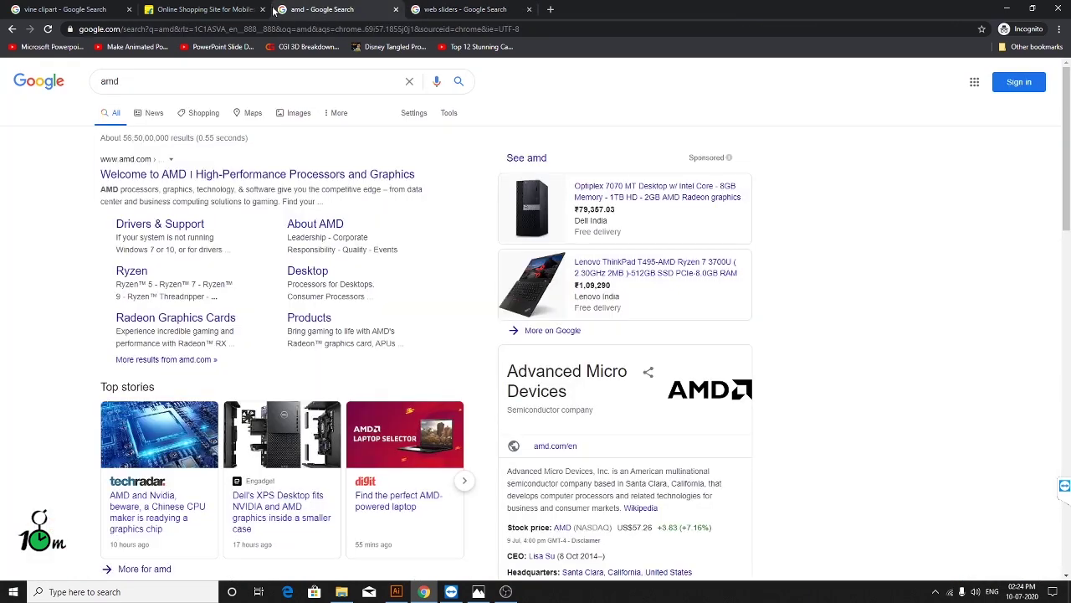
pyautogui.click(436, 9)
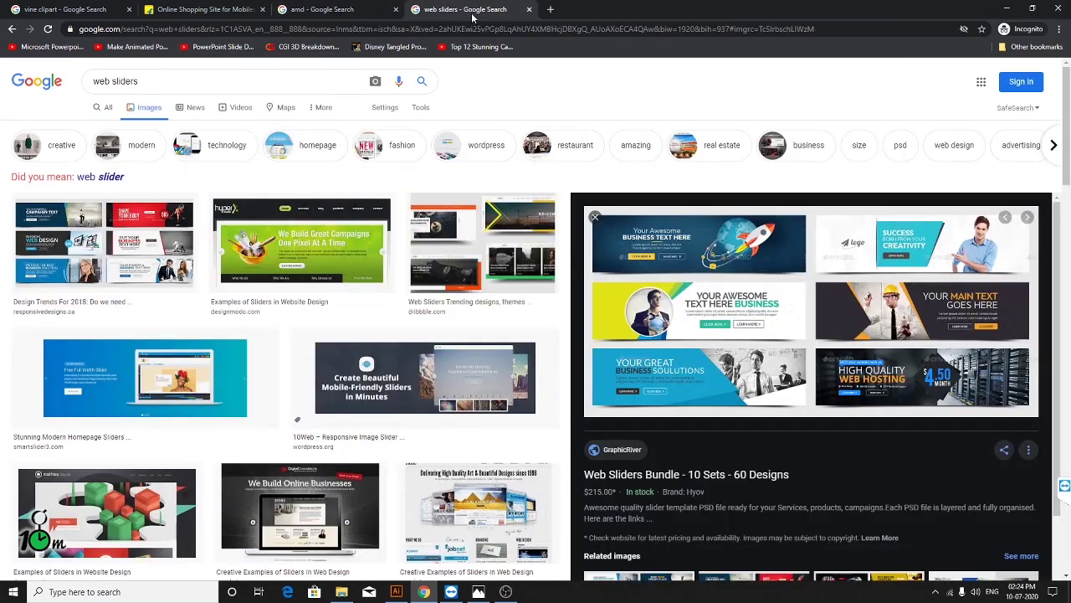
pyautogui.click(1010, 9)
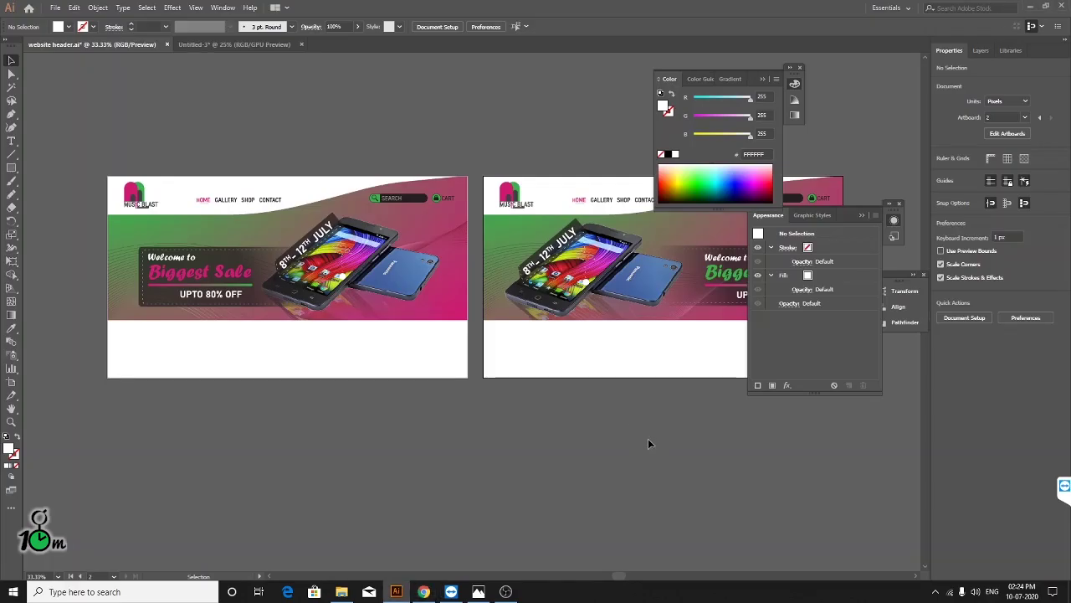
# - Restore Chrome with the web sliders image results over Illustrator
pyautogui.click(425, 593)
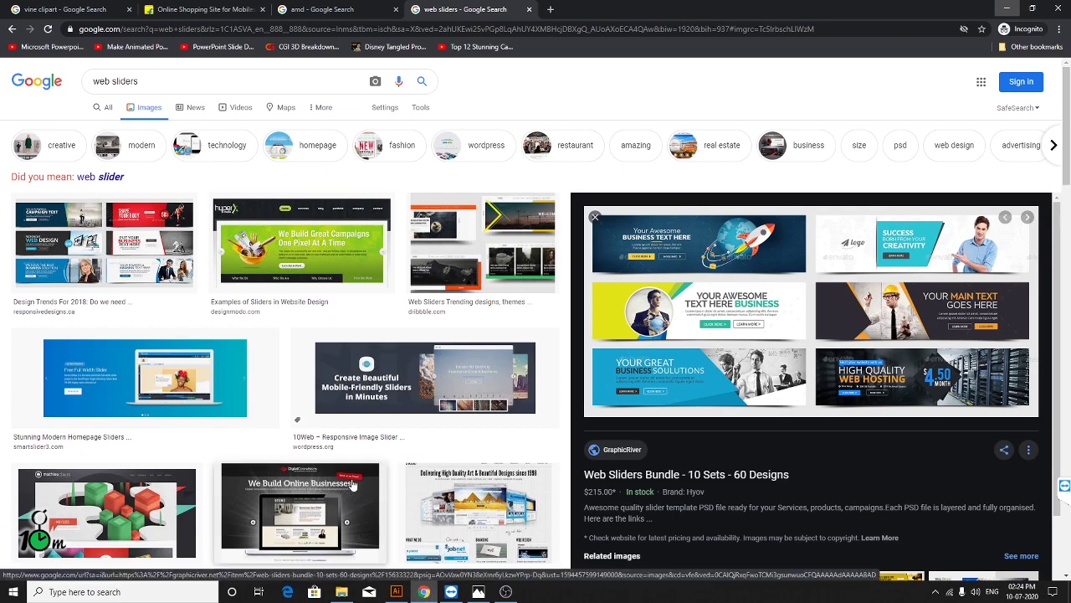
# - Scroll through the web slider image results for examples
pyautogui.scroll(-5, 374, 470)
pyautogui.scroll(-2, 374, 470)
pyautogui.scroll(-2, 374, 470)
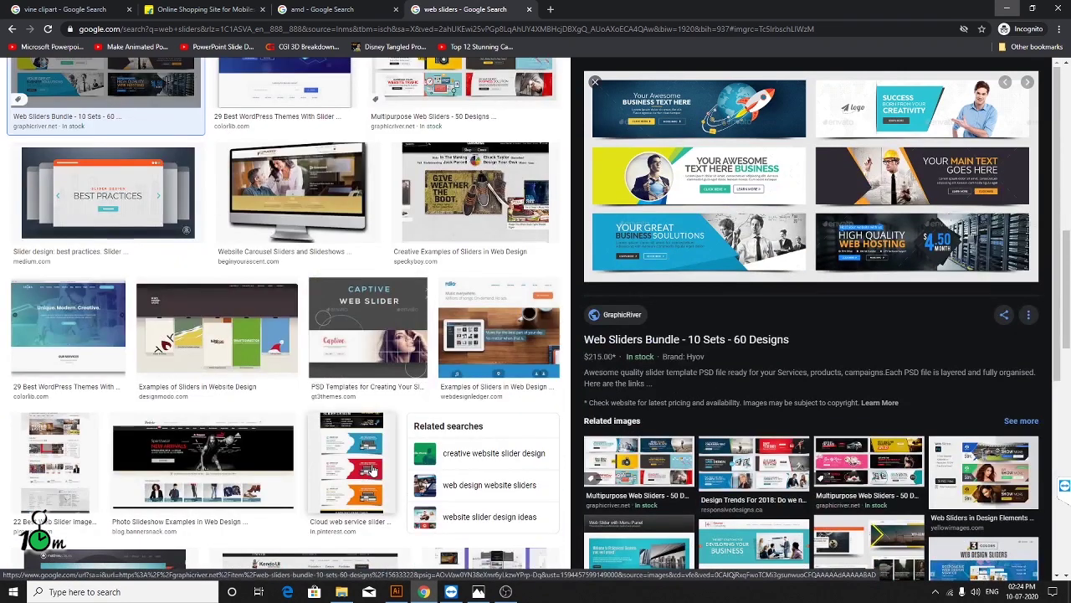
pyautogui.scroll(-3, 373, 471)
pyautogui.scroll(-2, 371, 475)
pyautogui.scroll(-3, 371, 475)
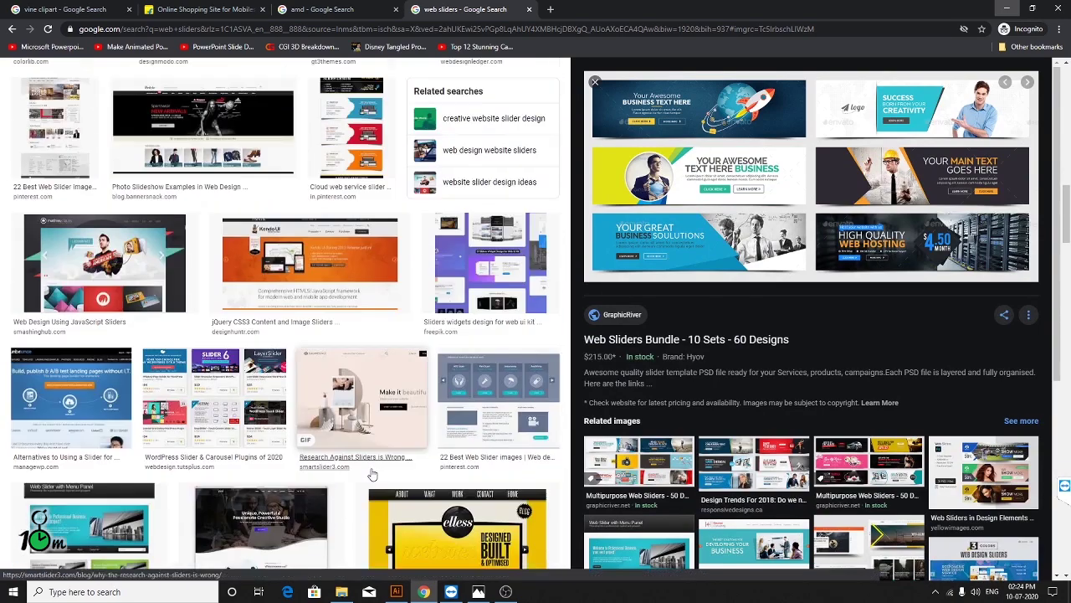
pyautogui.scroll(-2, 370, 474)
pyautogui.scroll(-3, 372, 475)
pyautogui.scroll(-2, 376, 476)
pyautogui.scroll(5, 375, 476)
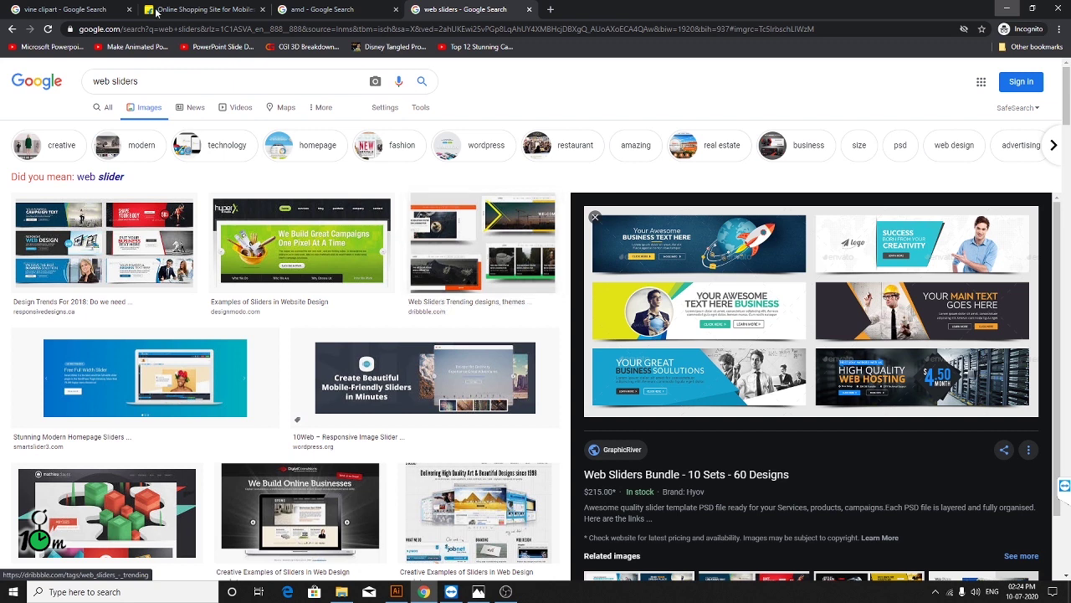
# - Replace the query with an image search for 'poster'
pyautogui.click(171, 80)
pyautogui.write('p')
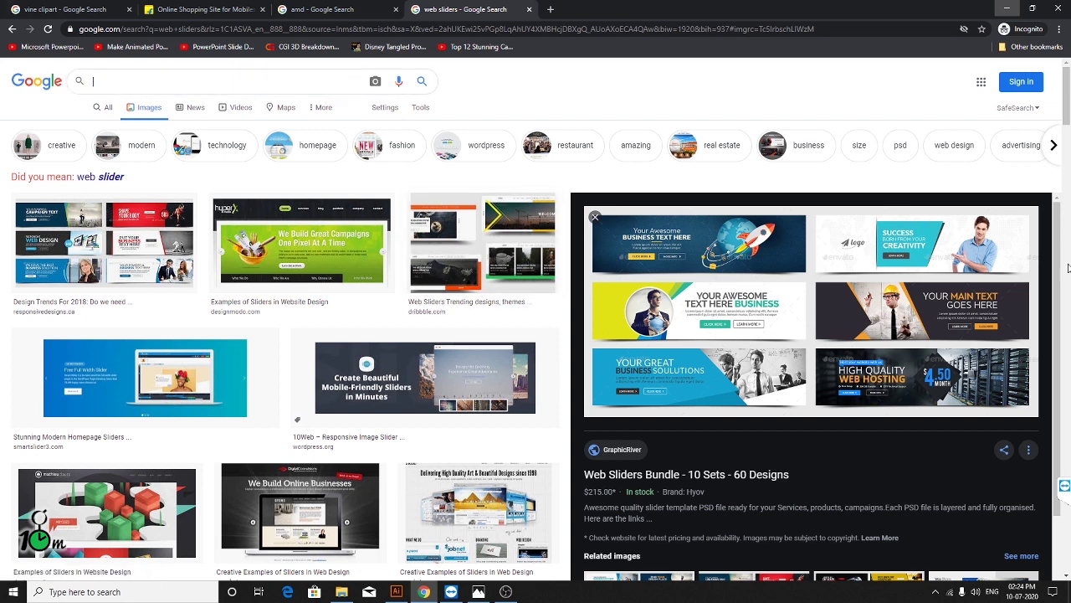
pyautogui.write('ost')
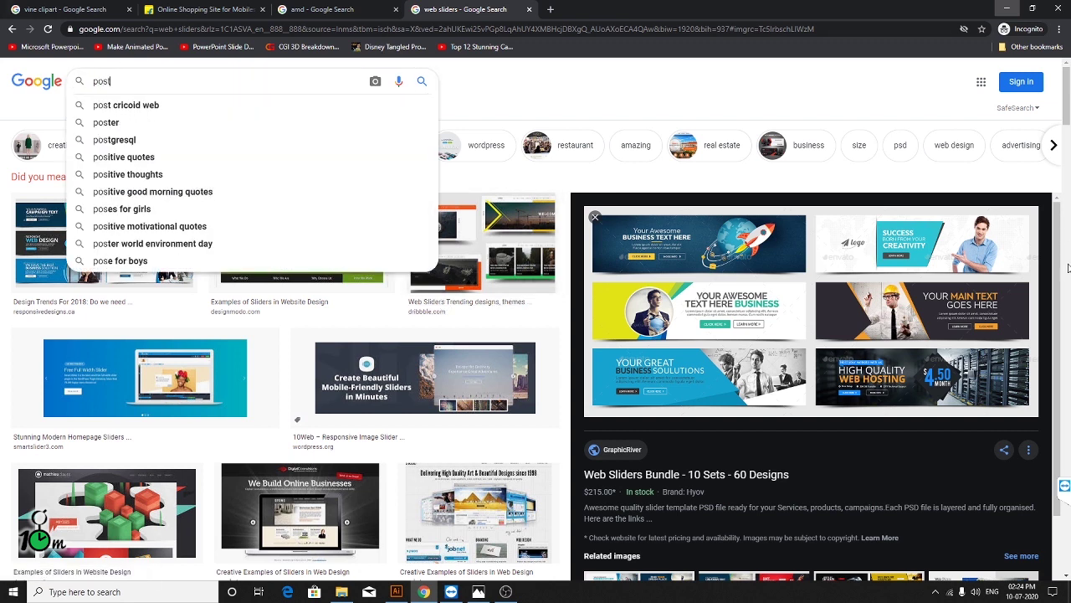
pyautogui.write('er')
pyautogui.press('Return')
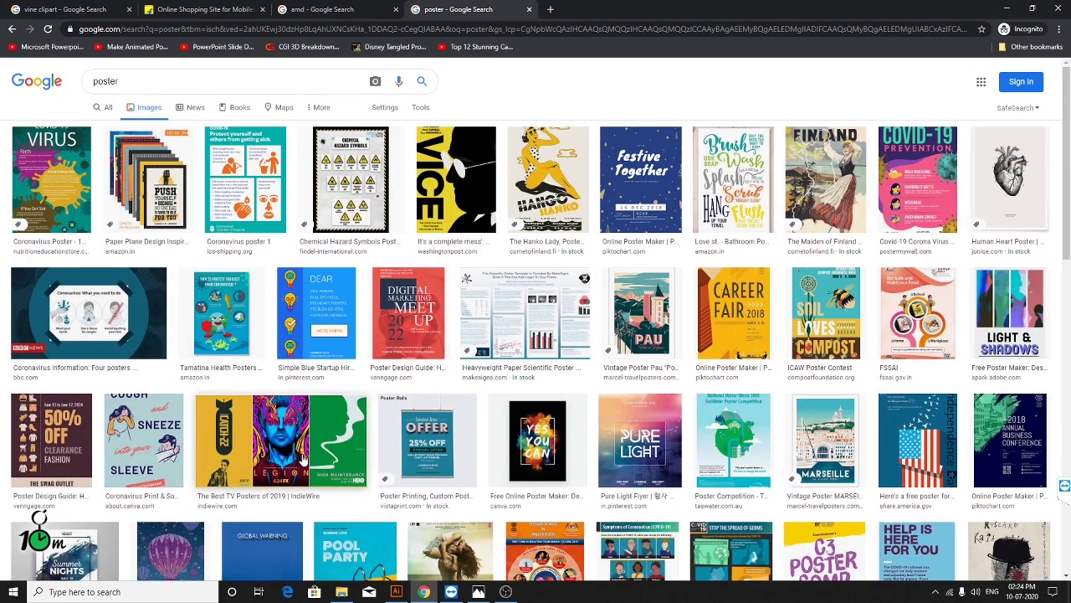
pyautogui.scroll(-5, 303, 460)
pyautogui.scroll(-5, 308, 467)
pyautogui.scroll(8, 308, 467)
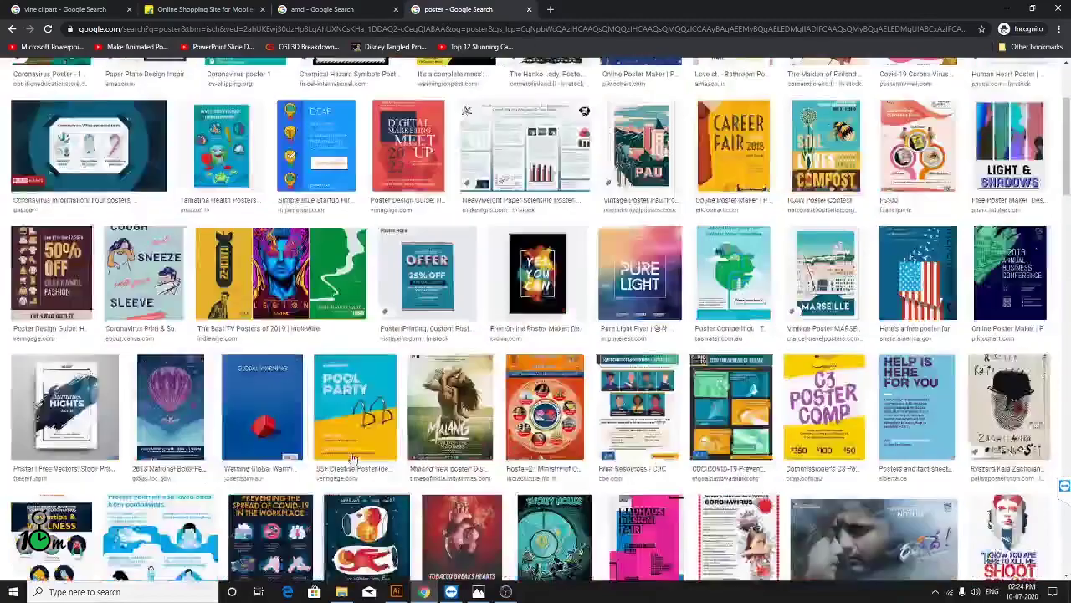
pyautogui.scroll(2, 308, 467)
# - Refine the image search to 'poster clasic' for classic posters
pyautogui.click(211, 82)
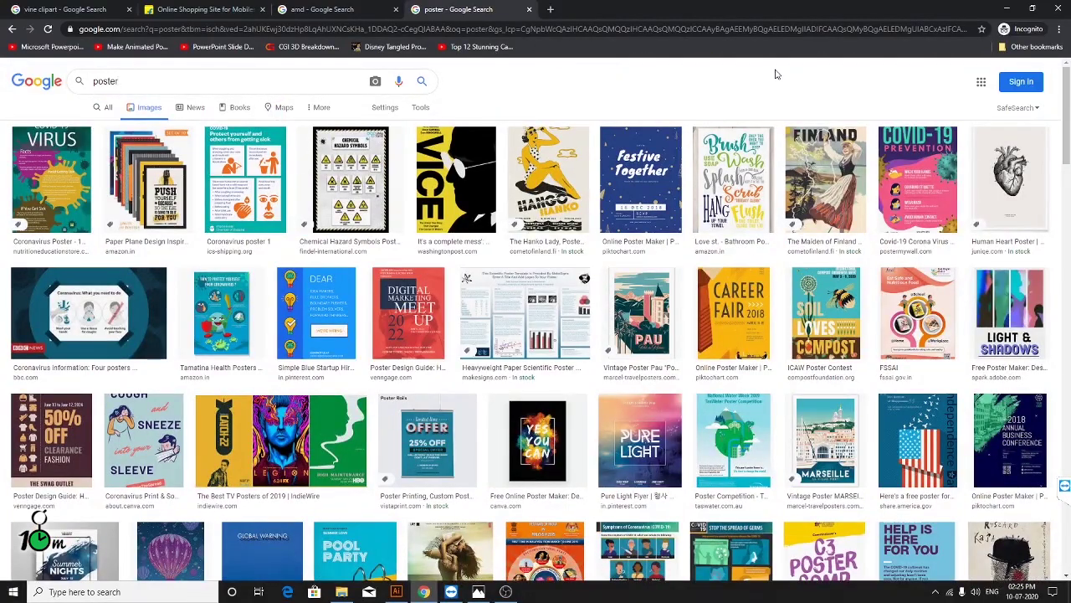
pyautogui.write(' c')
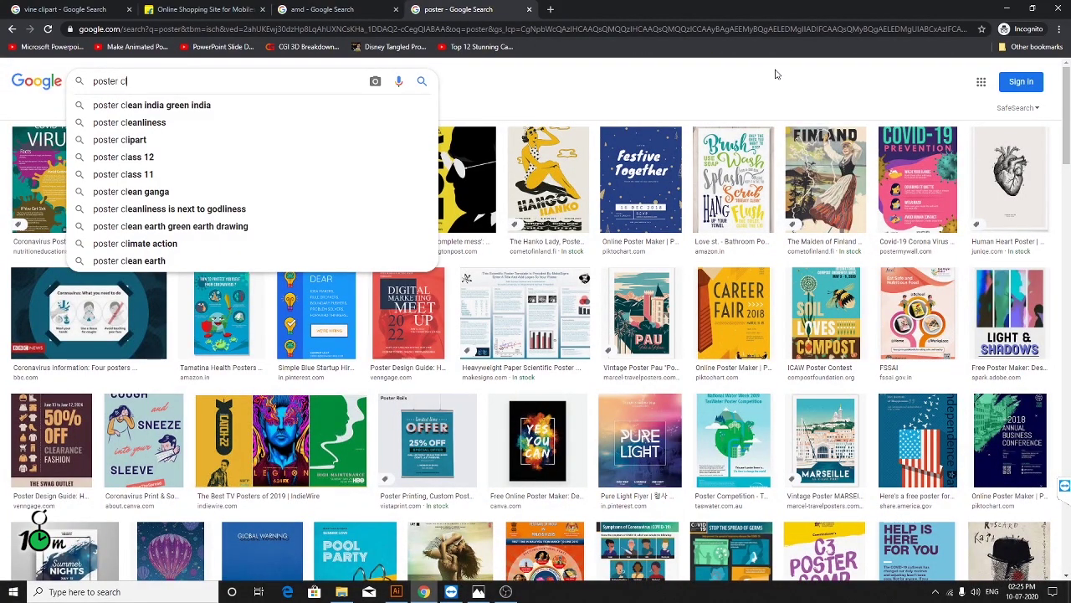
pyautogui.write('lASK')
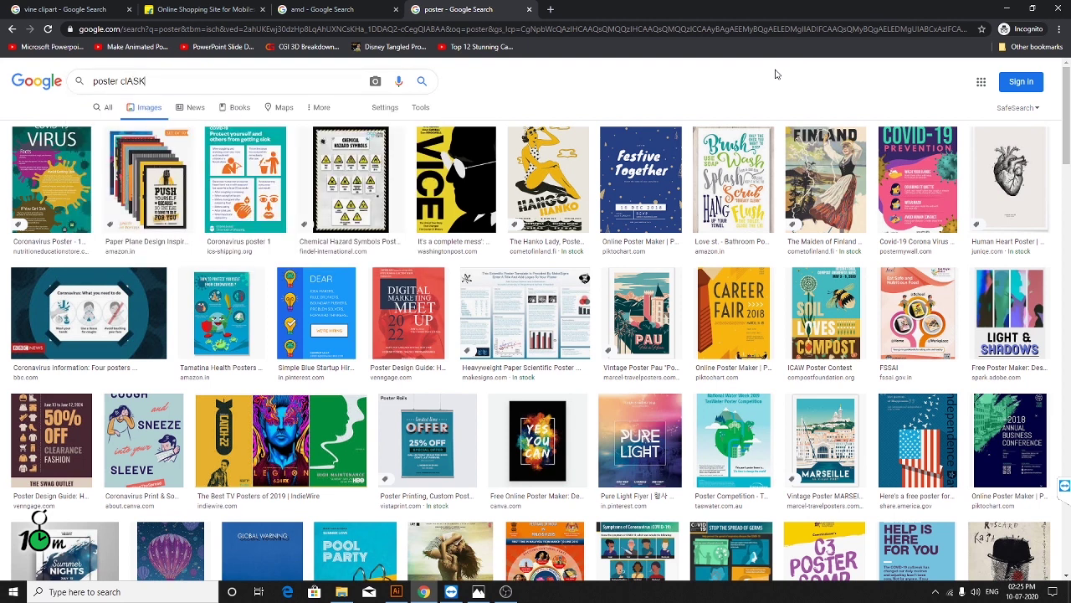
pyautogui.press('BackSpace')
pyautogui.press('BackSpace')
pyautogui.press('BackSpace')
pyautogui.press('BackSpace')
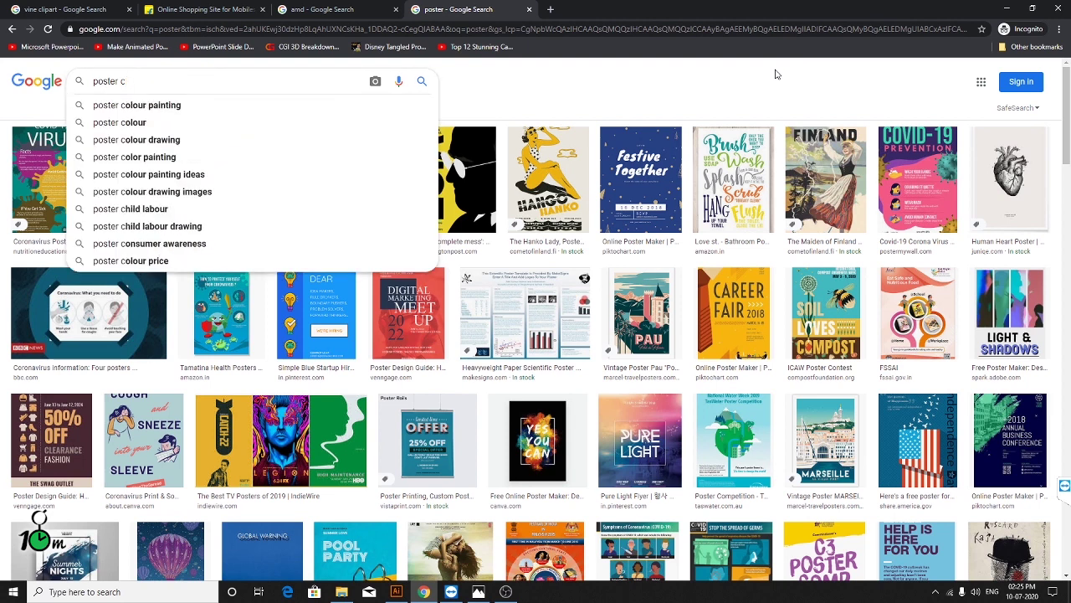
pyautogui.write('lAS')
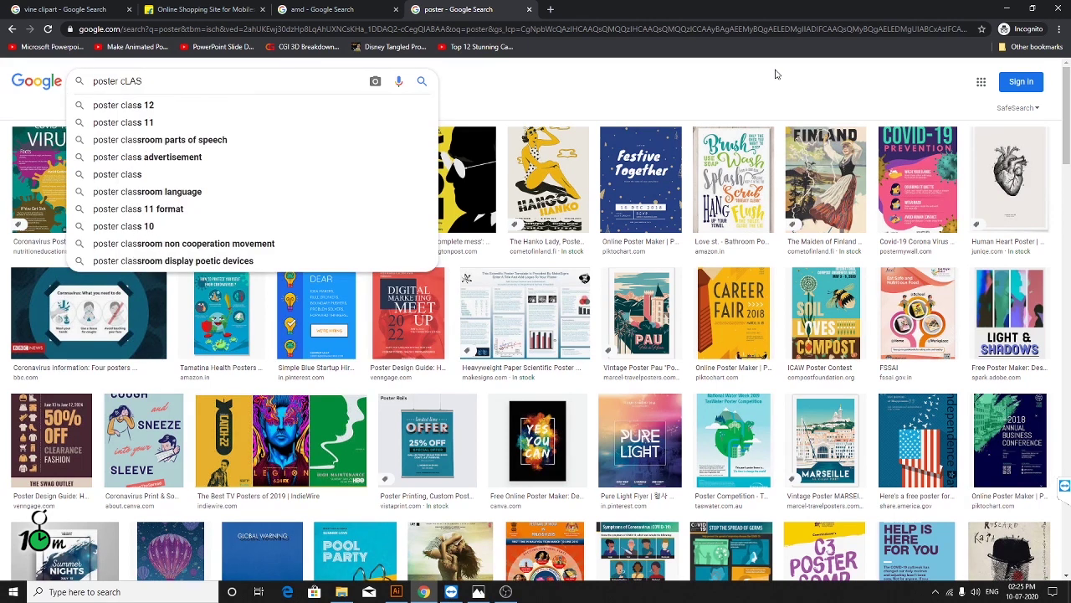
pyautogui.write('I')
pyautogui.press('BackSpace')
pyautogui.press('BackSpace')
pyautogui.press('BackSpace')
pyautogui.press('BackSpace')
pyautogui.press('BackSpace')
pyautogui.write('c')
pyautogui.press('BackSpace')
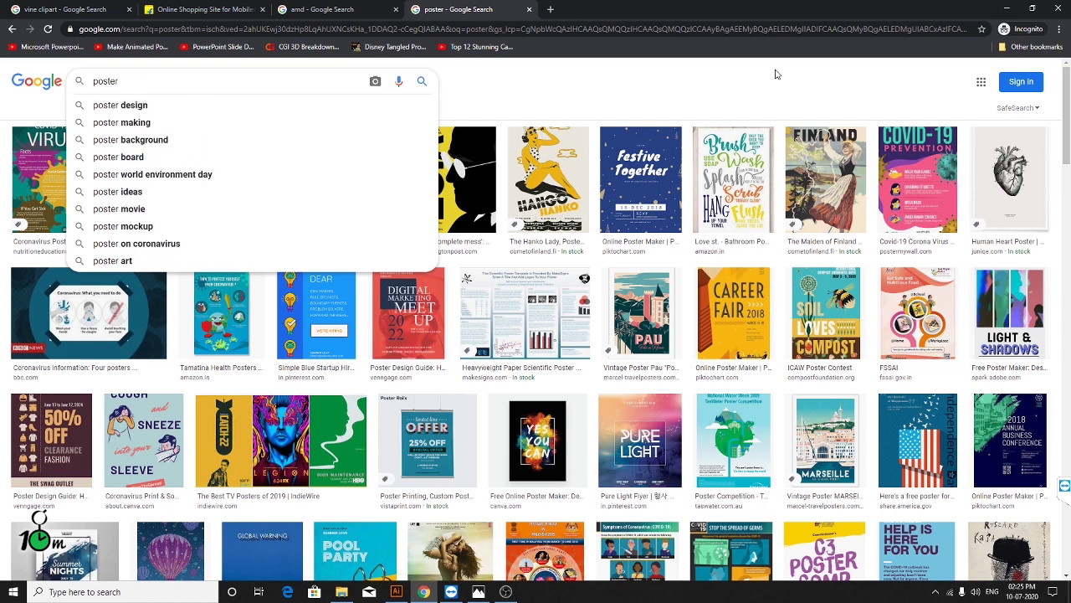
pyautogui.write('clas')
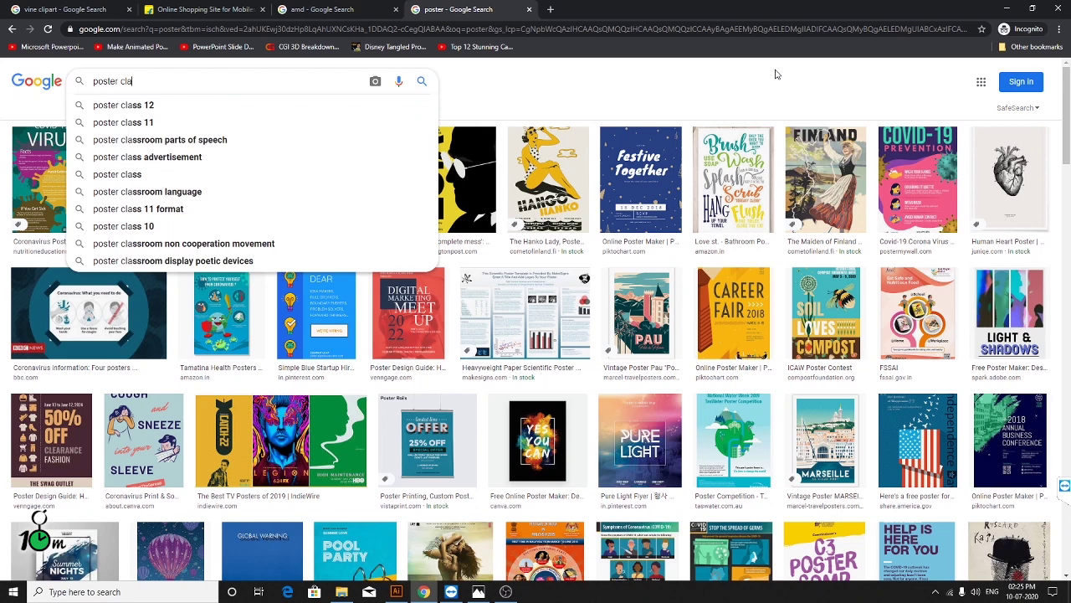
pyautogui.write('s')
pyautogui.press('BackSpace')
pyautogui.write('ic')
pyautogui.press('Return')
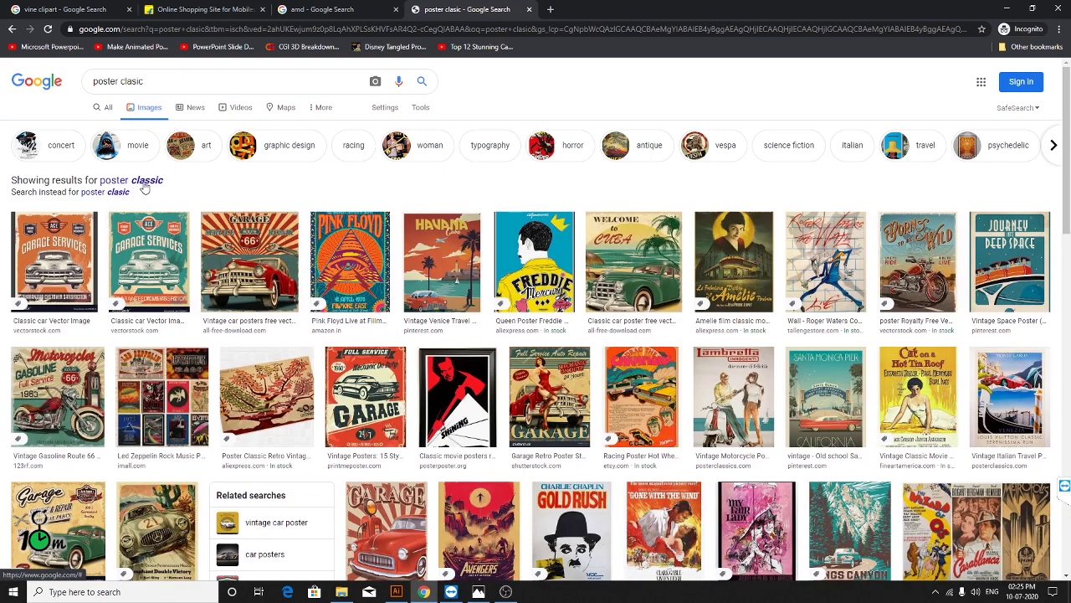
# - Switch to corrected 'poster classic' results and preview the Route 66, Garage Retro, Gold Rush and Motorcycles posters
pyautogui.click(144, 184)
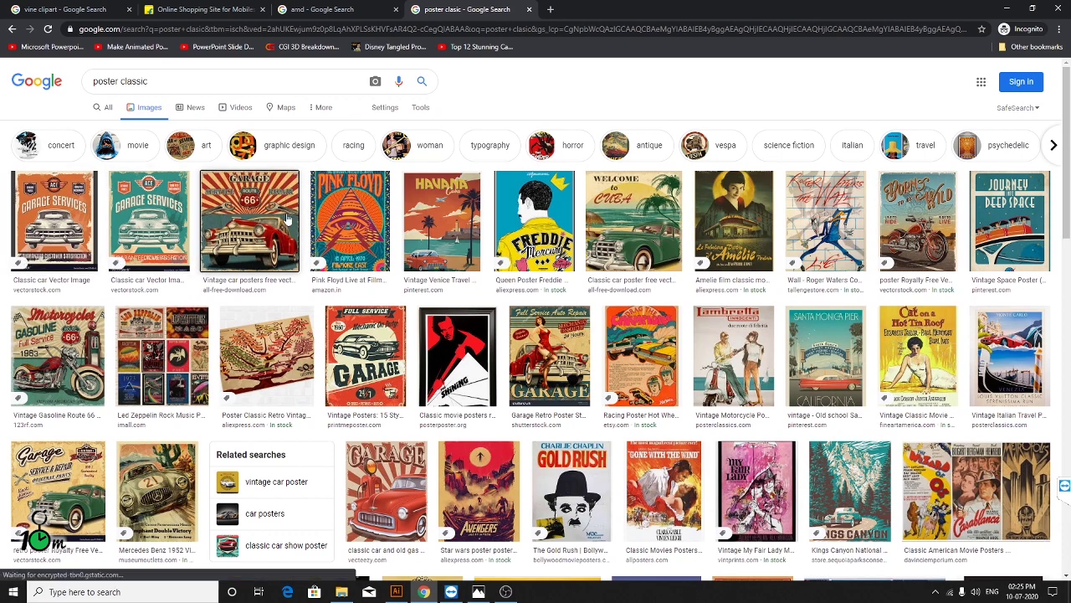
pyautogui.click(251, 222)
pyautogui.click(810, 449)
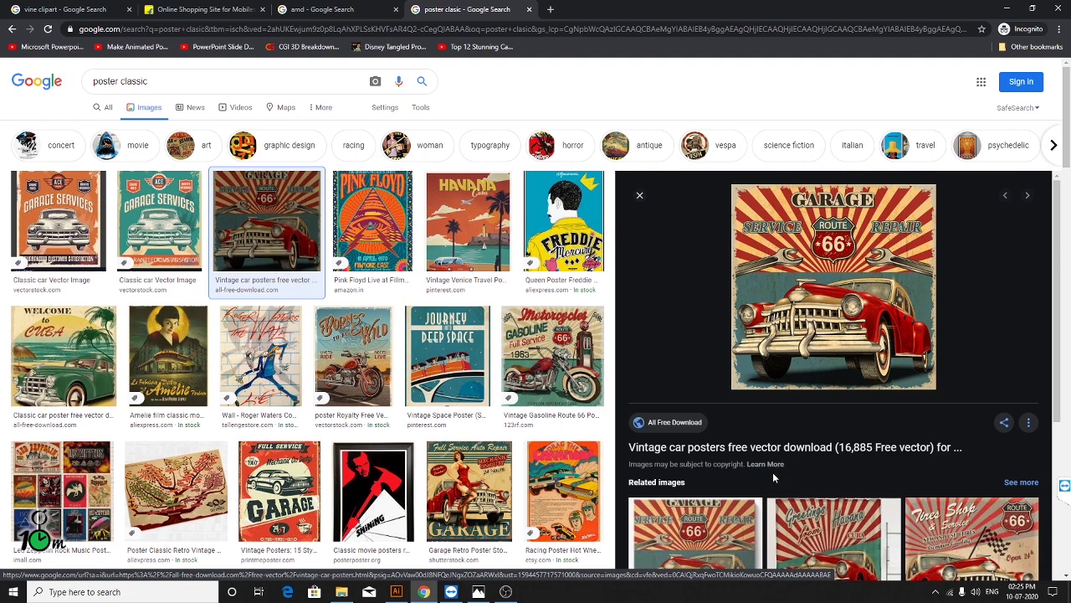
pyautogui.click(495, 512)
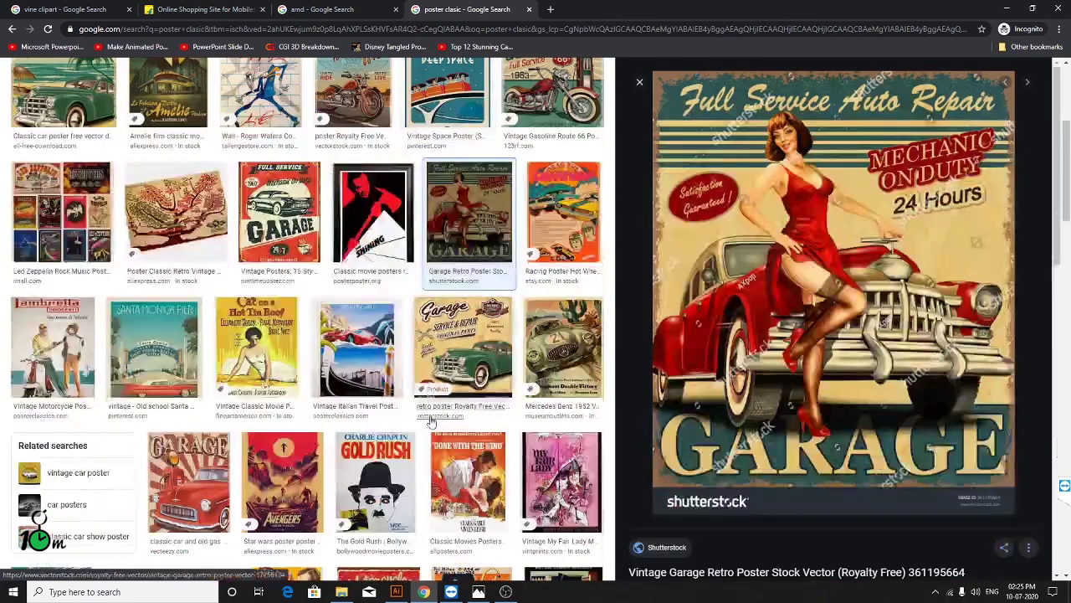
pyautogui.scroll(-3, 431, 421)
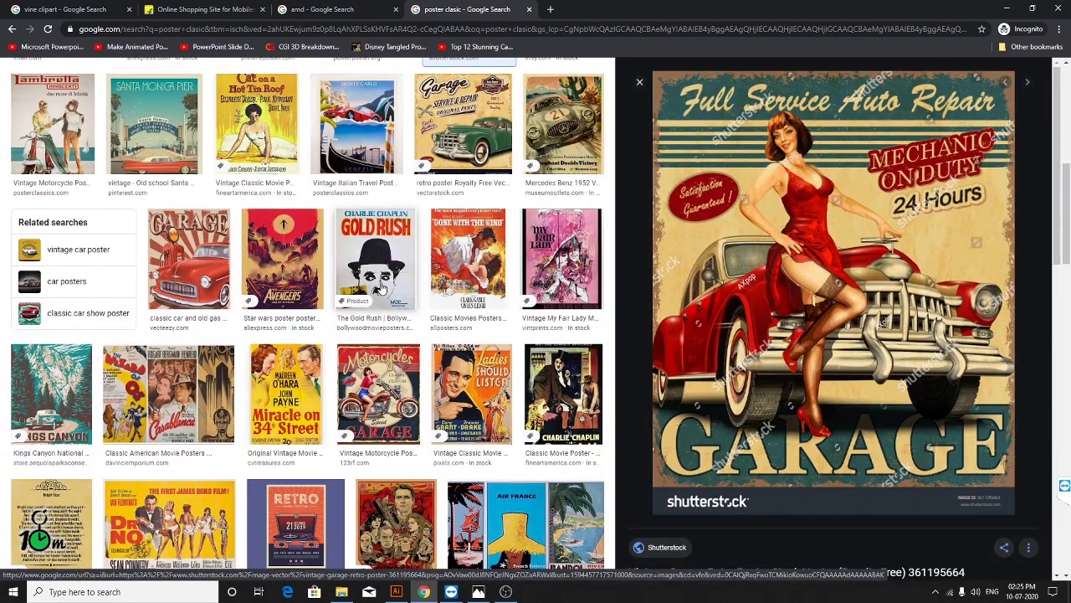
pyautogui.click(381, 287)
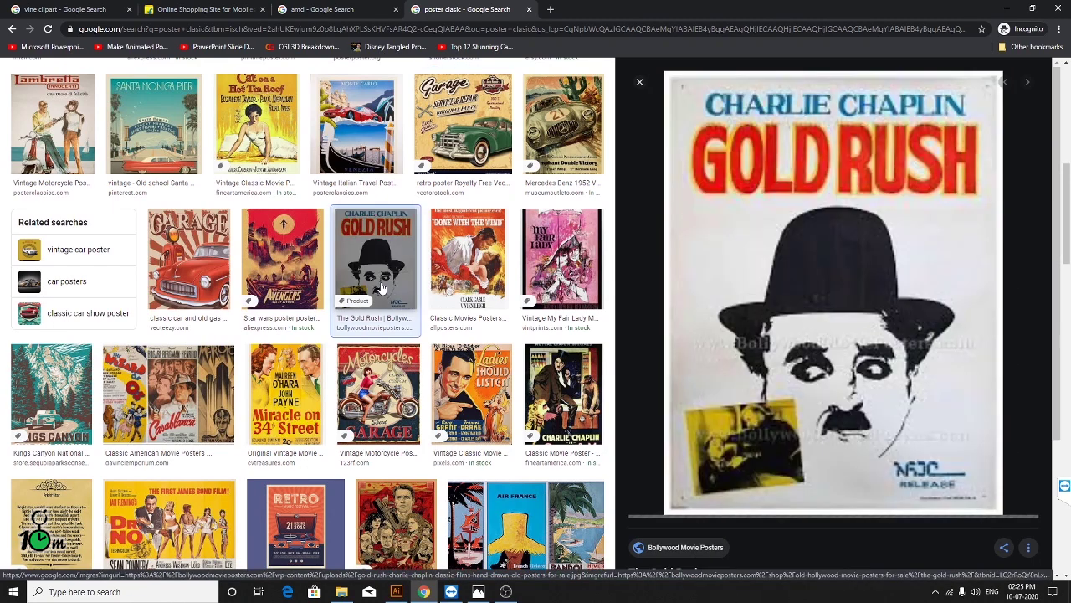
pyautogui.click(381, 391)
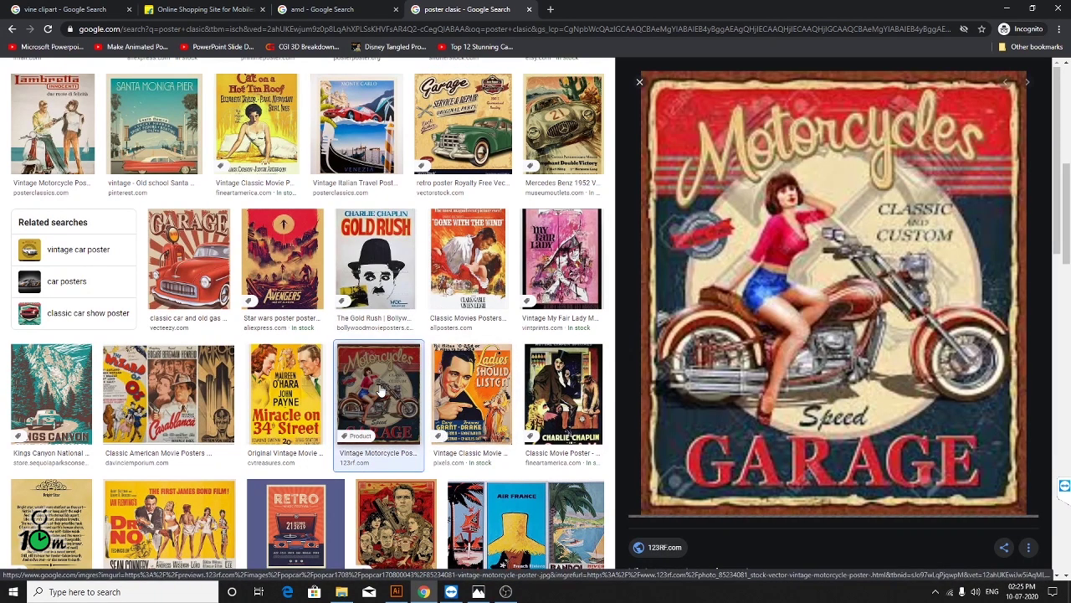
# - Preview the Ladies Should Listen and Birds of Prey posters, then reopen the Motorcycles Garage poster
pyautogui.scroll(1, 384, 398)
pyautogui.scroll(3, 387, 405)
pyautogui.scroll(1, 389, 411)
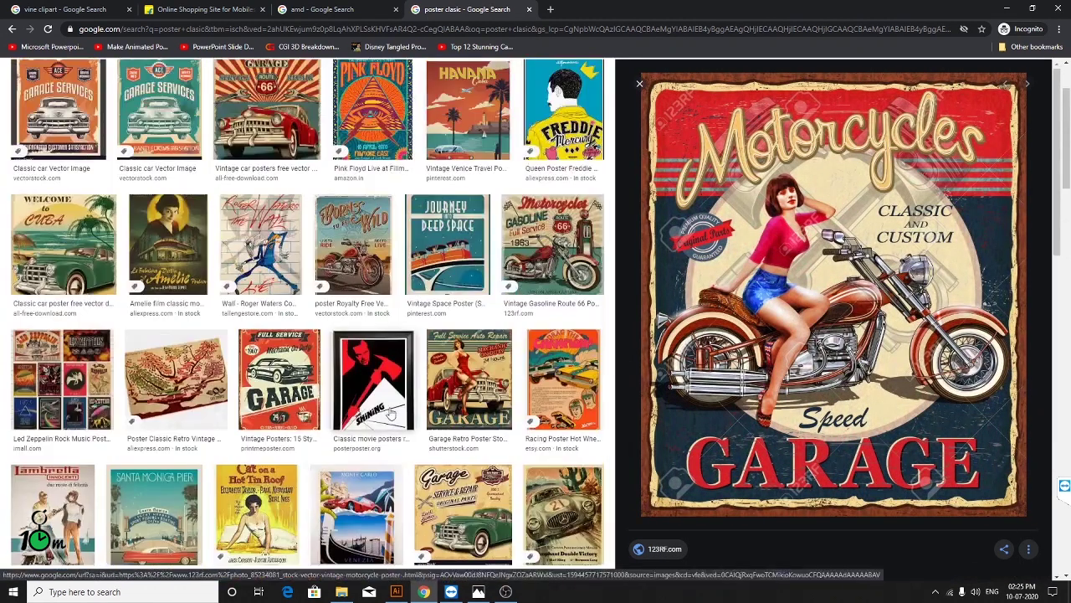
pyautogui.scroll(2, 390, 413)
pyautogui.scroll(-5, 390, 412)
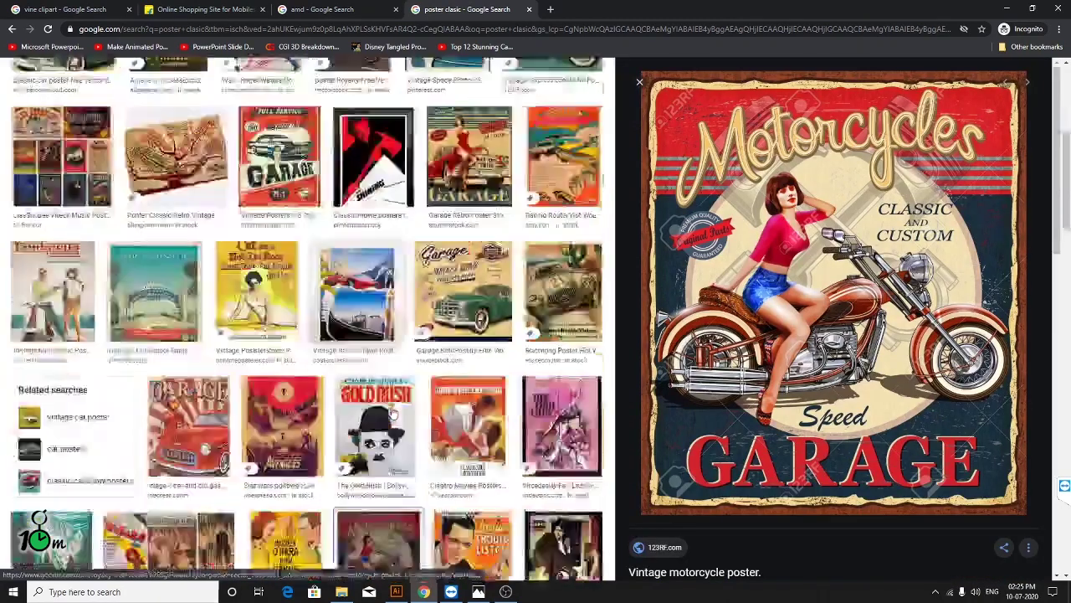
pyautogui.scroll(-3, 410, 419)
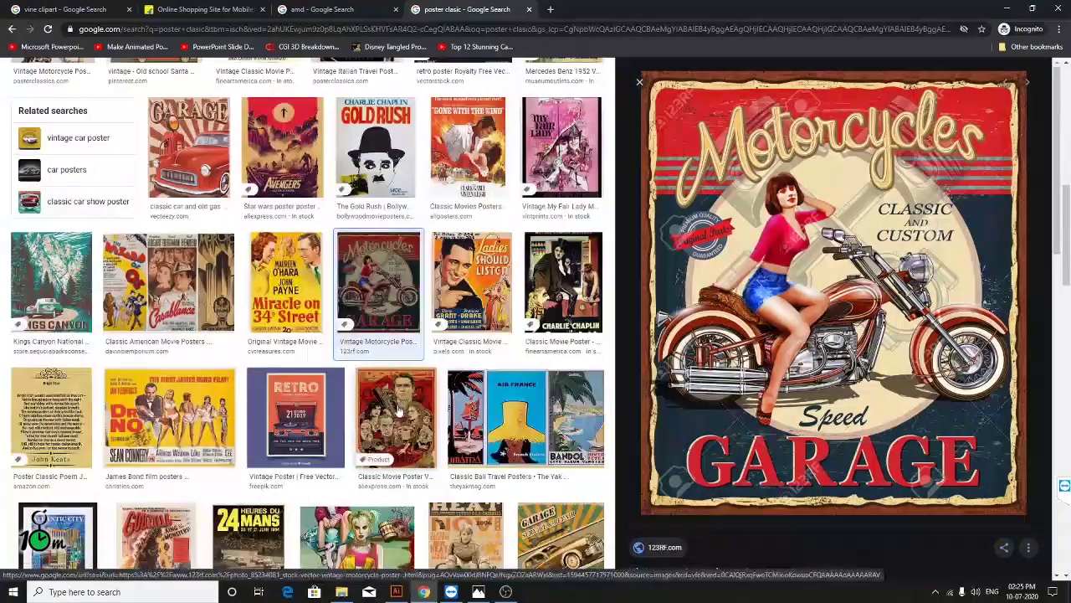
pyautogui.click(485, 287)
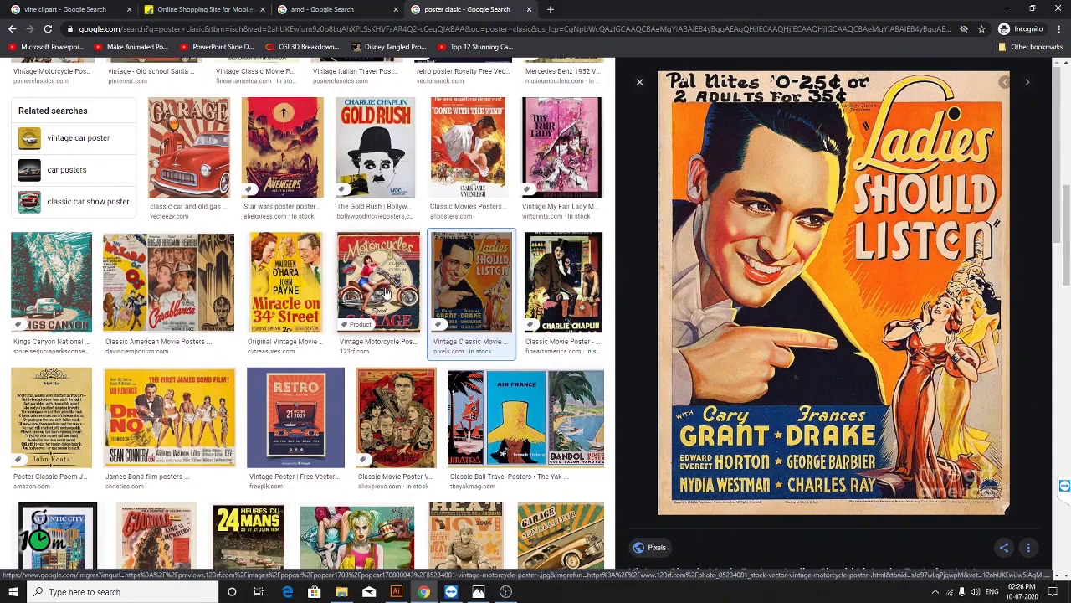
pyautogui.scroll(-3, 330, 414)
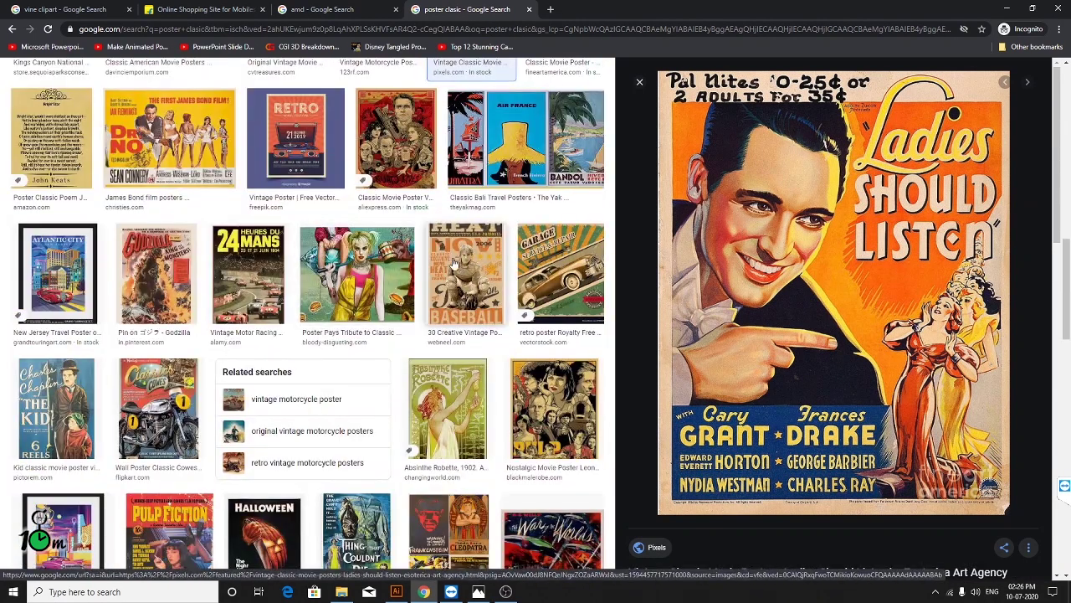
pyautogui.click(344, 264)
pyautogui.scroll(2, 343, 335)
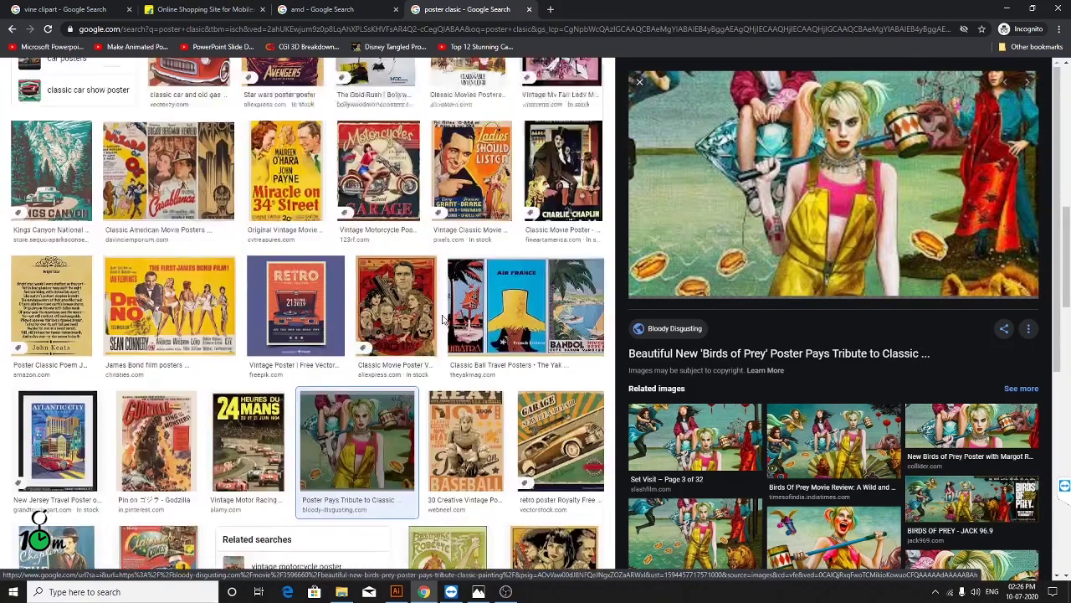
pyautogui.scroll(3, 343, 335)
pyautogui.scroll(1, 343, 335)
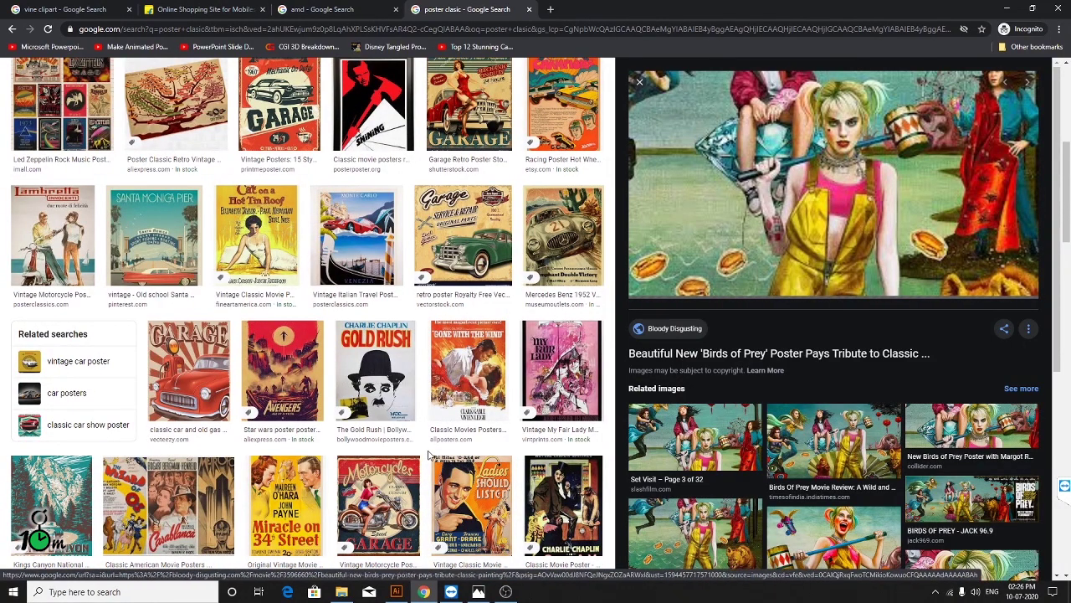
pyautogui.click(389, 491)
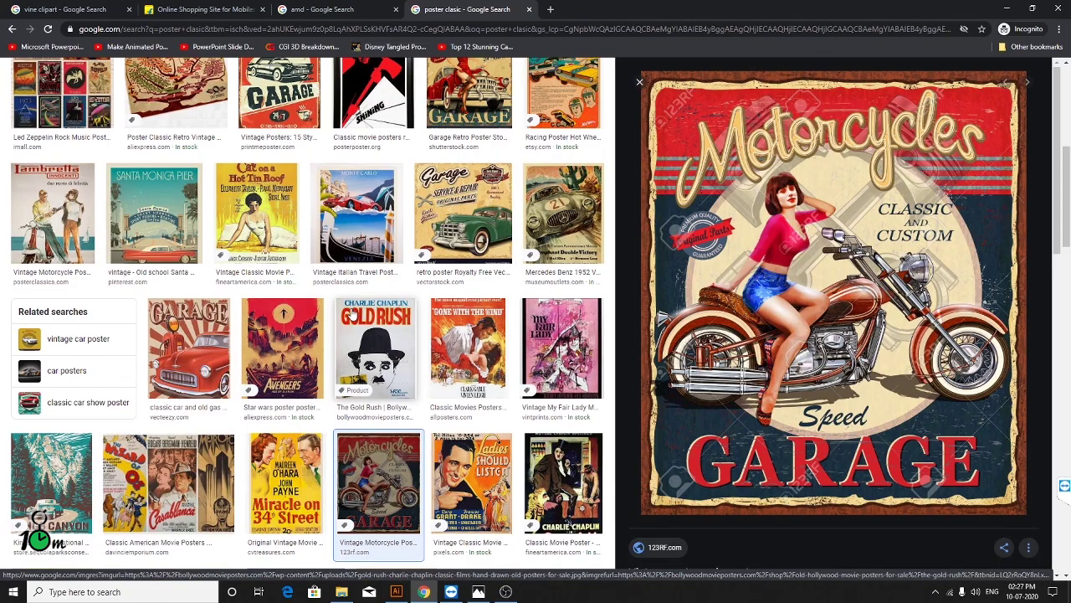
# - Preview the classic car and gas pump poster, then the Avengers Age of Ultron poster
pyautogui.click(356, 482)
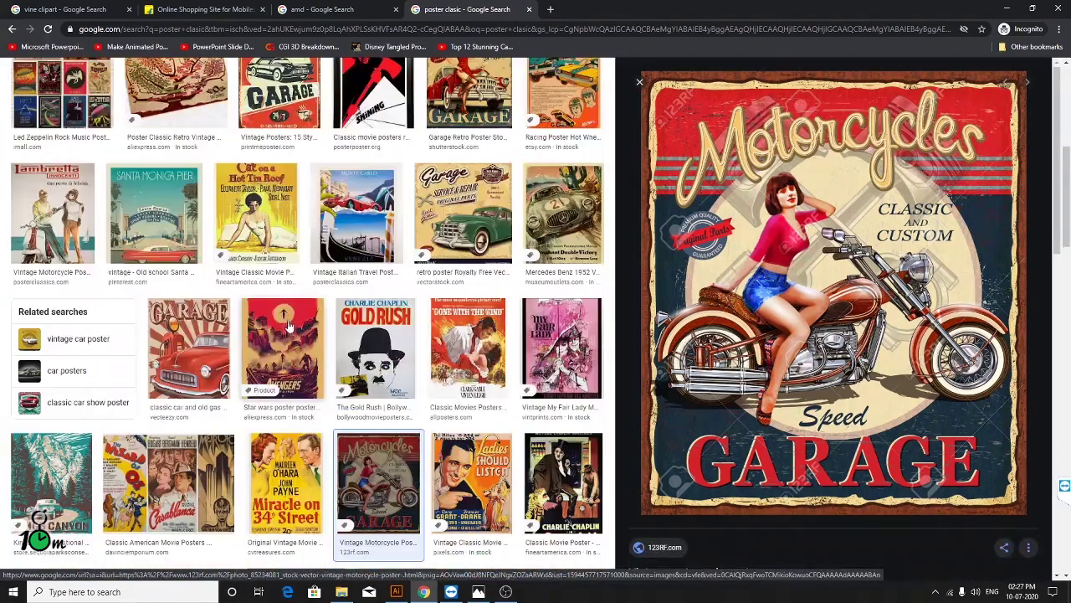
pyautogui.scroll(2, 269, 361)
pyautogui.click(212, 332)
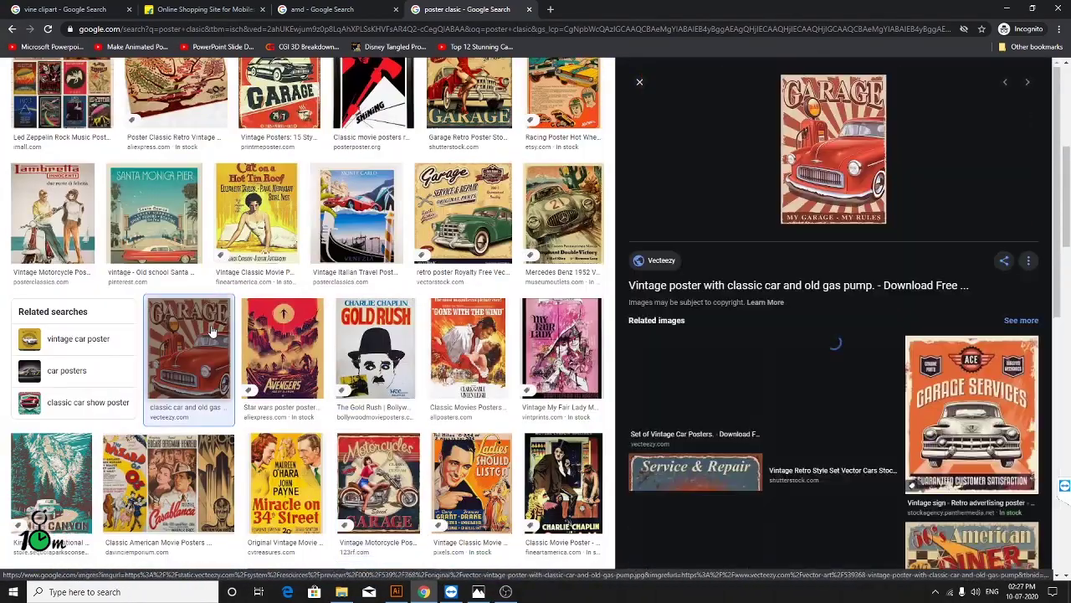
pyautogui.click(291, 340)
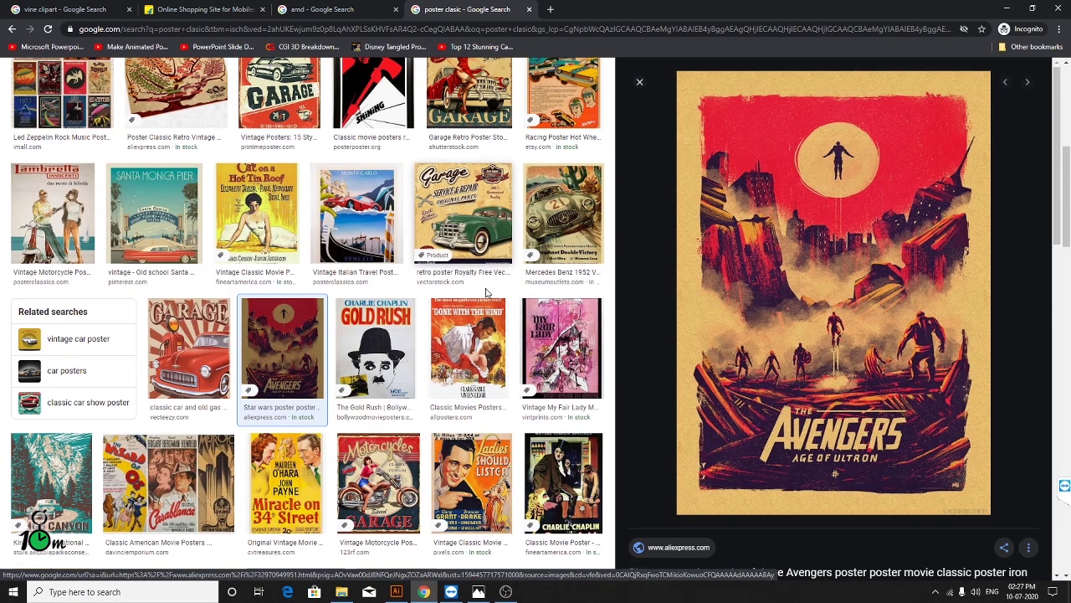
# - Scroll back up the poster results to the Born to be Wild motorcycle poster
pyautogui.scroll(1, 486, 292)
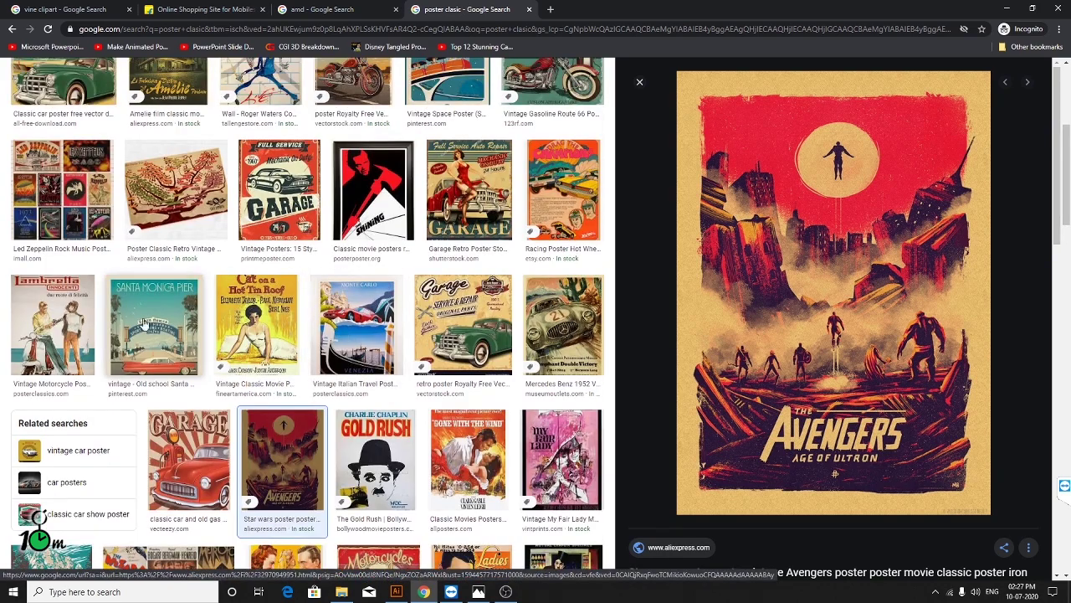
pyautogui.scroll(1, 251, 352)
pyautogui.scroll(1, 304, 358)
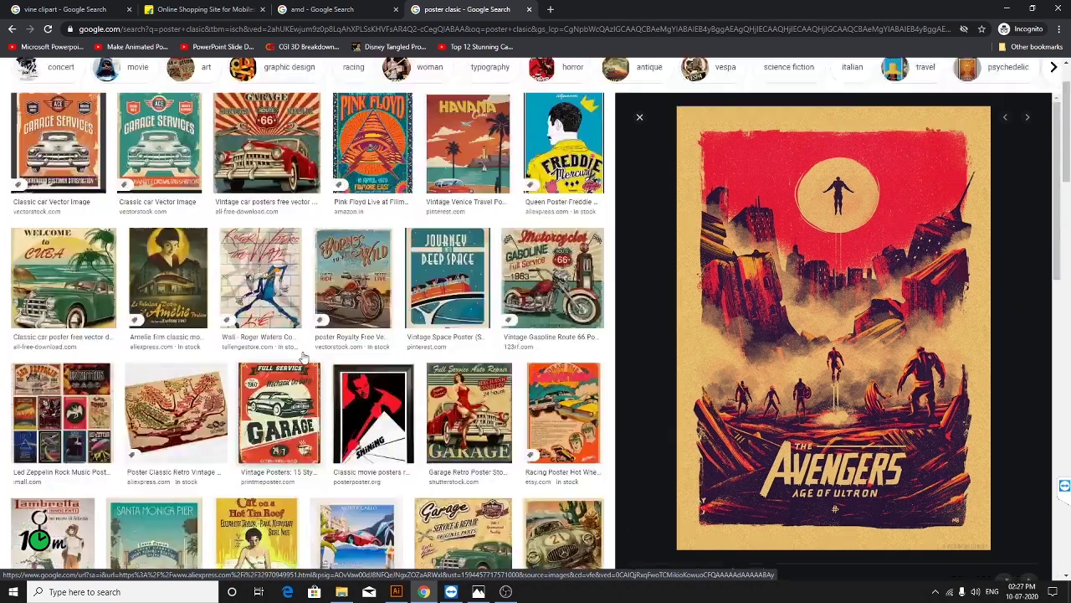
pyautogui.scroll(1, 304, 359)
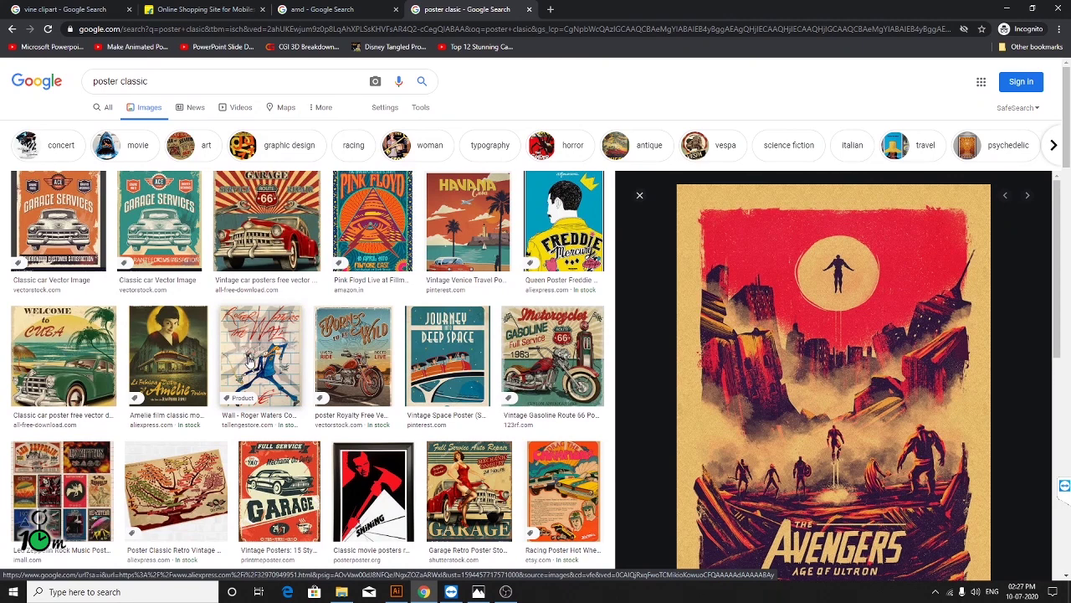
pyautogui.scroll(-3, 242, 413)
pyautogui.scroll(3, 399, 383)
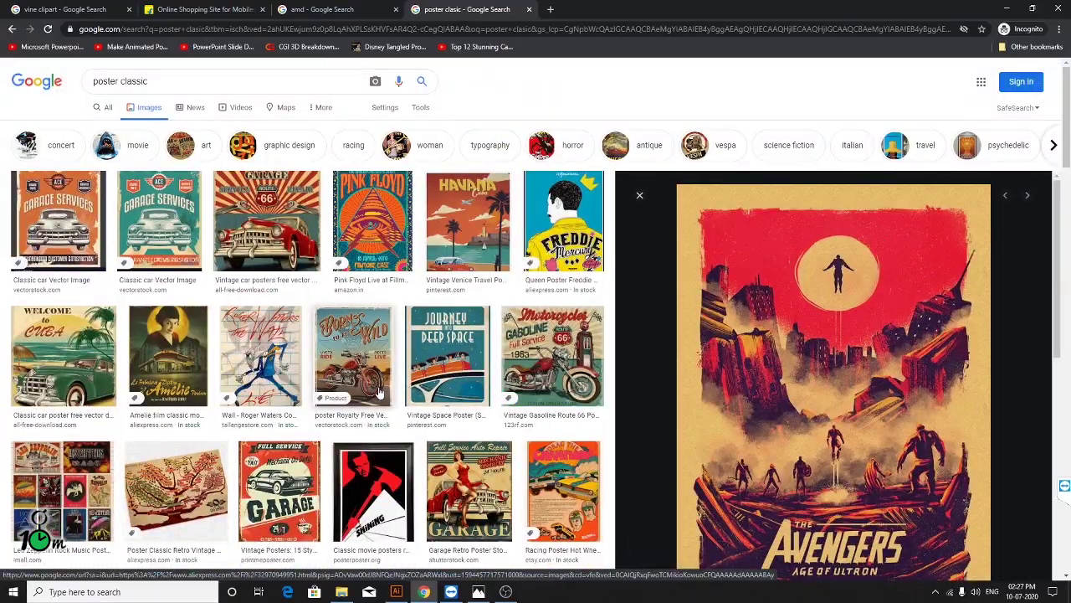
pyautogui.scroll(-3, 379, 392)
pyautogui.scroll(-1, 437, 418)
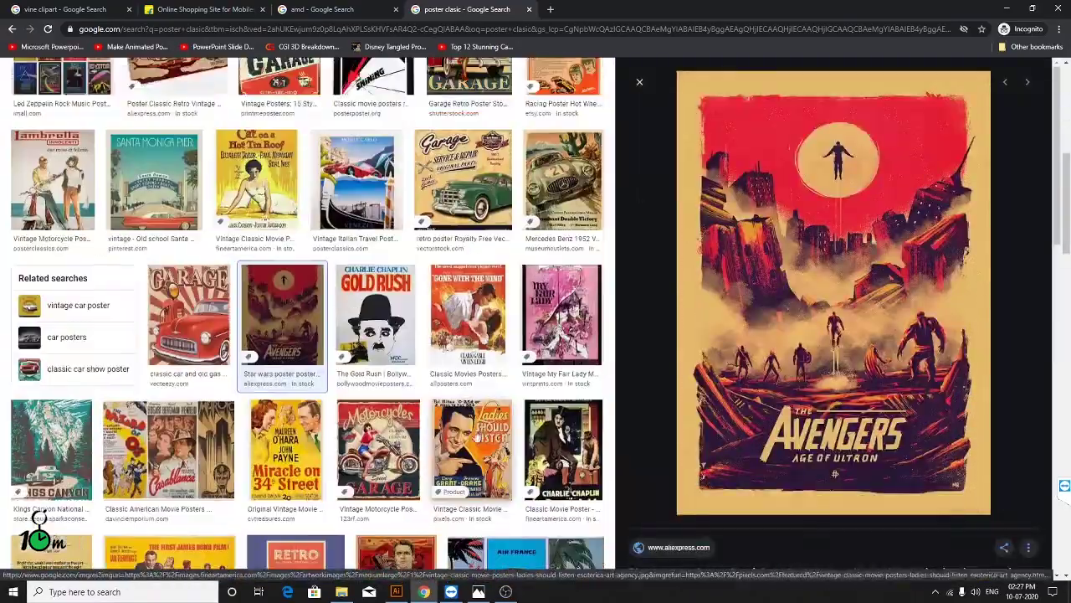
pyautogui.scroll(4, 477, 436)
pyautogui.scroll(2, 402, 376)
# - Preview the VectorStock 'Born to Be Wild' motorcycle poster and scroll down through its details
pyautogui.click(353, 343)
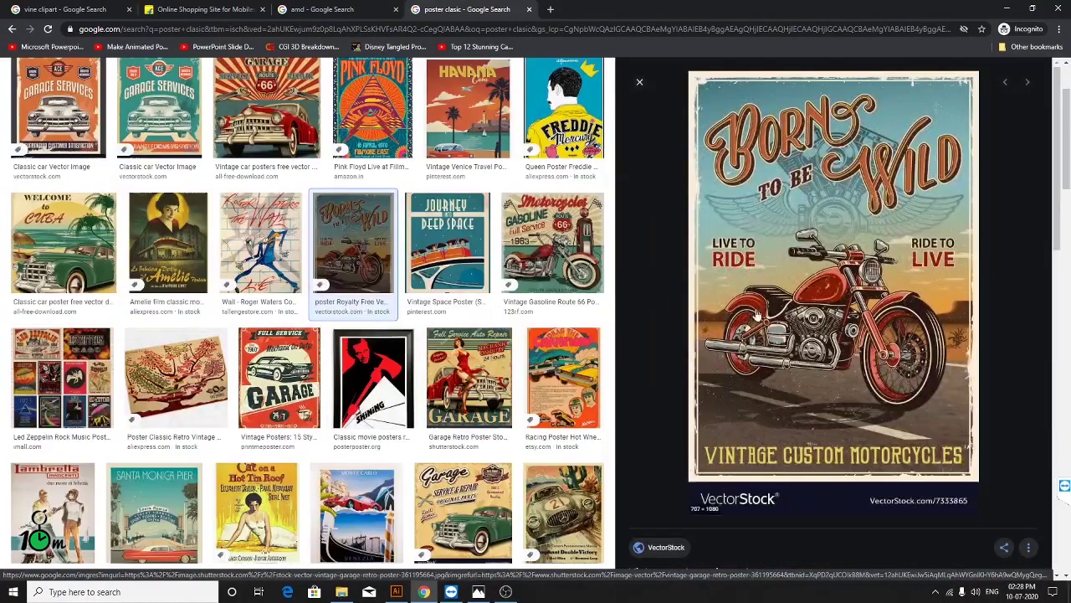
pyautogui.scroll(2, 469, 377)
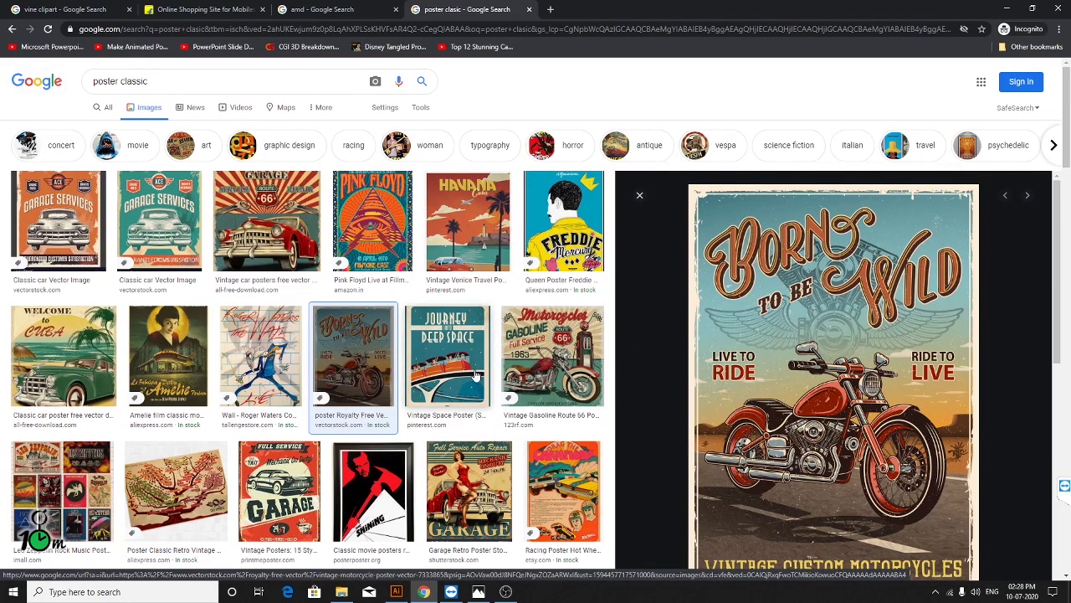
pyautogui.scroll(-5, 488, 399)
pyautogui.scroll(-4, 488, 398)
pyautogui.scroll(-4, 488, 399)
pyautogui.scroll(-4, 488, 398)
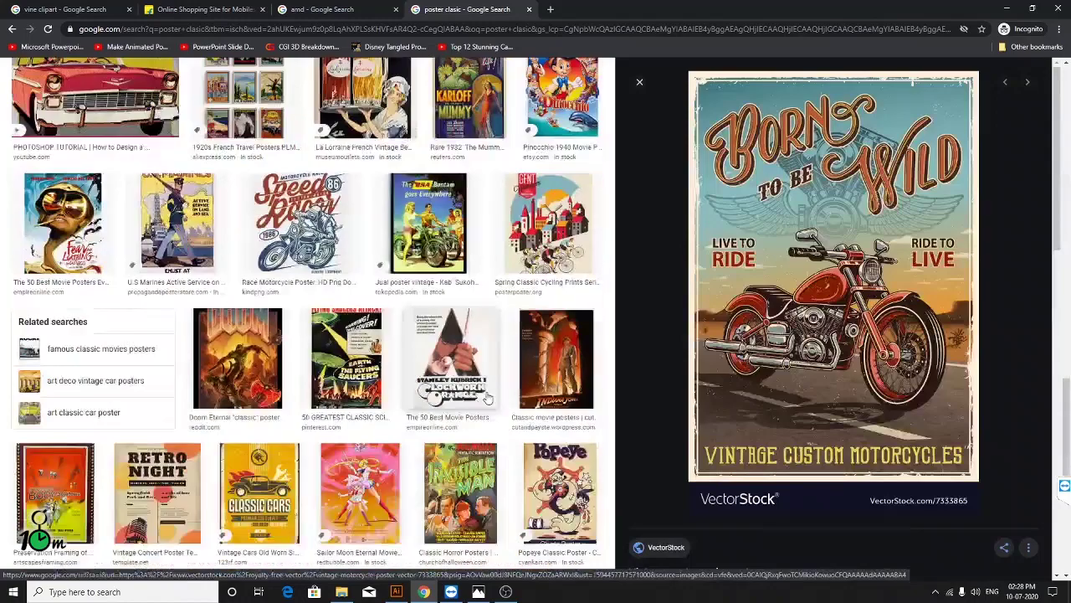
pyautogui.scroll(-3, 410, 418)
pyautogui.scroll(-1, 331, 435)
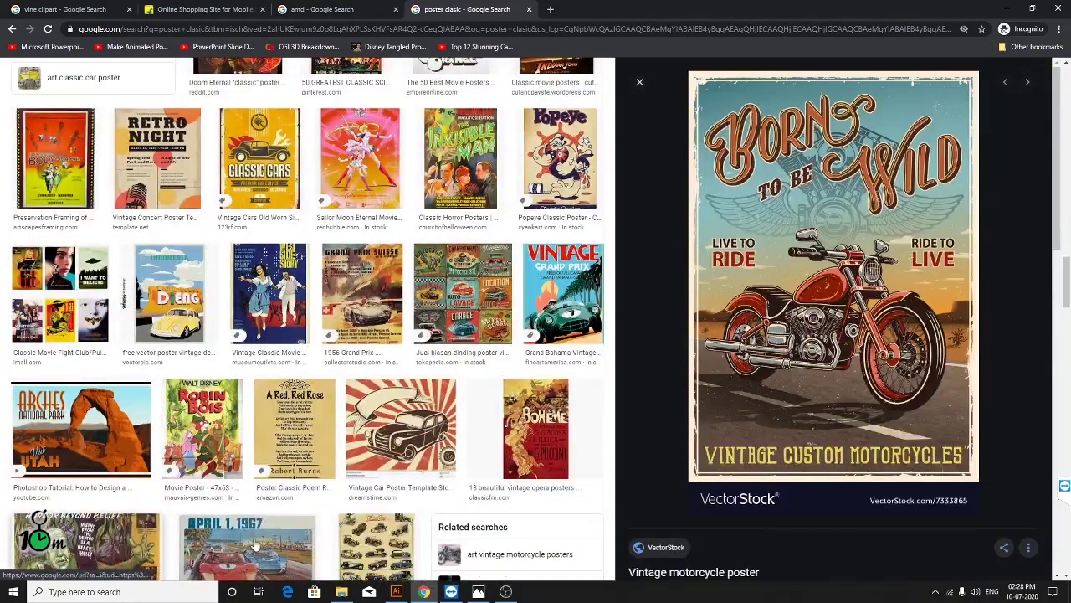
pyautogui.scroll(-3, 393, 397)
pyautogui.scroll(-2, 395, 390)
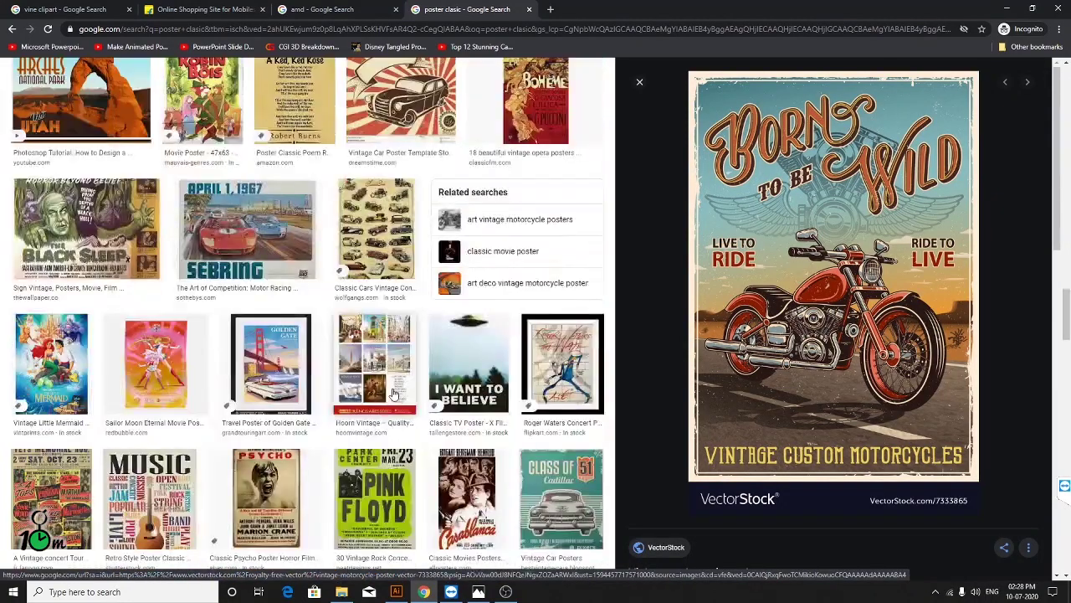
# - Scroll back over the poster results, then expand the TeamViewer session panel at the screen edge
pyautogui.scroll(5, 398, 393)
pyautogui.scroll(3, 404, 400)
pyautogui.scroll(5, 404, 400)
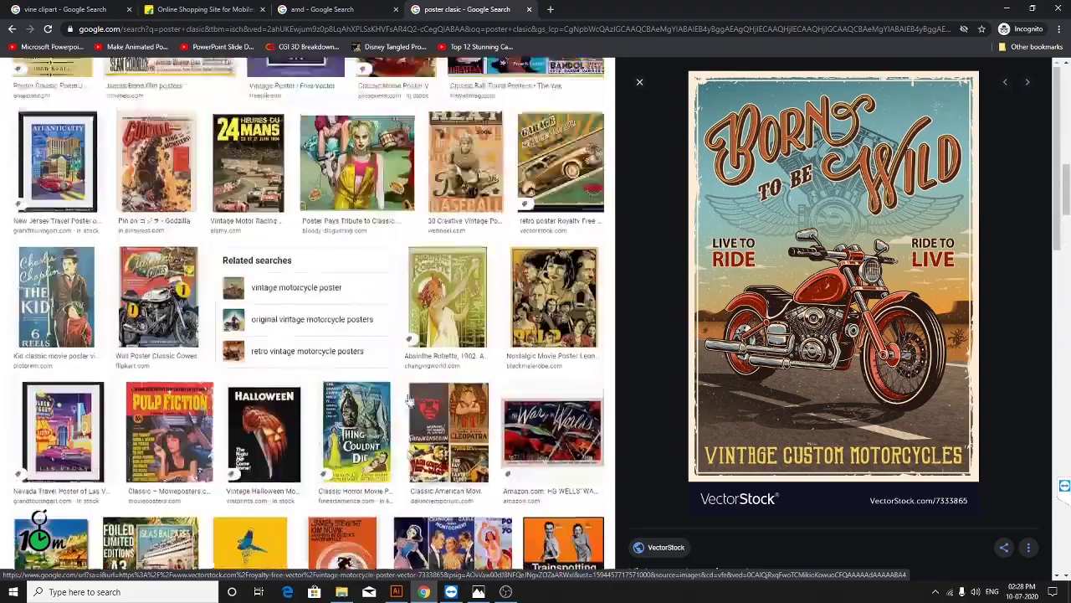
pyautogui.scroll(5, 404, 400)
pyautogui.scroll(5, 404, 400)
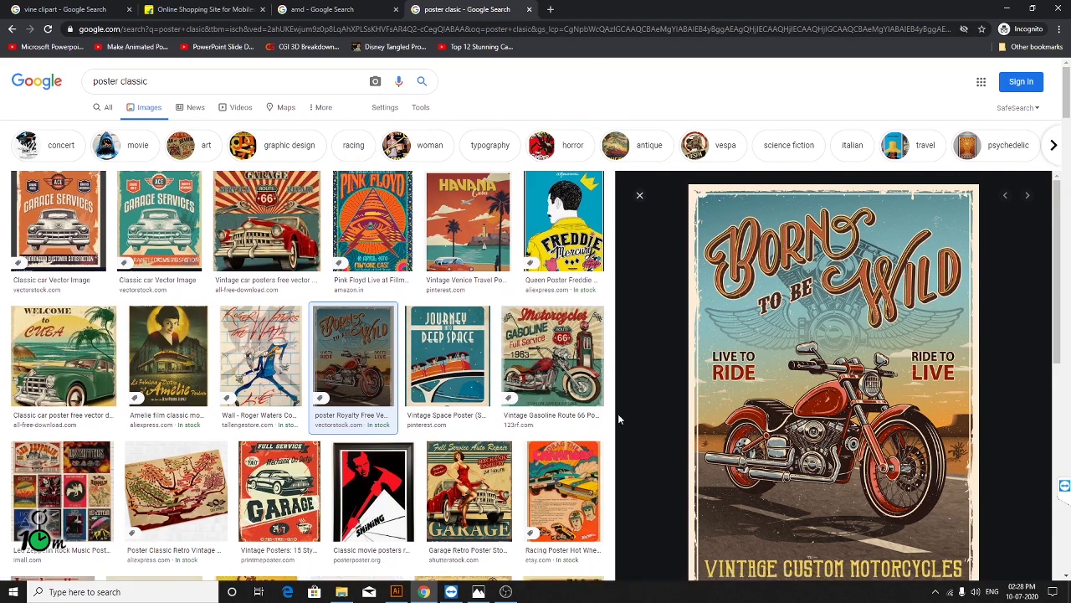
pyautogui.scroll(-4, 621, 419)
pyautogui.scroll(-3, 649, 398)
pyautogui.scroll(4, 651, 395)
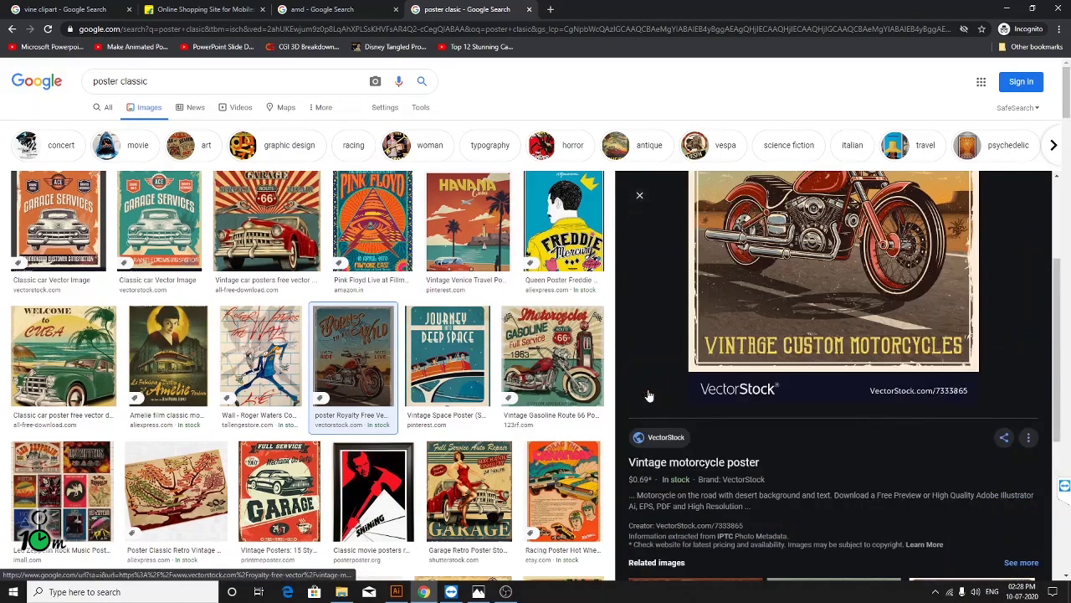
pyautogui.scroll(3, 651, 395)
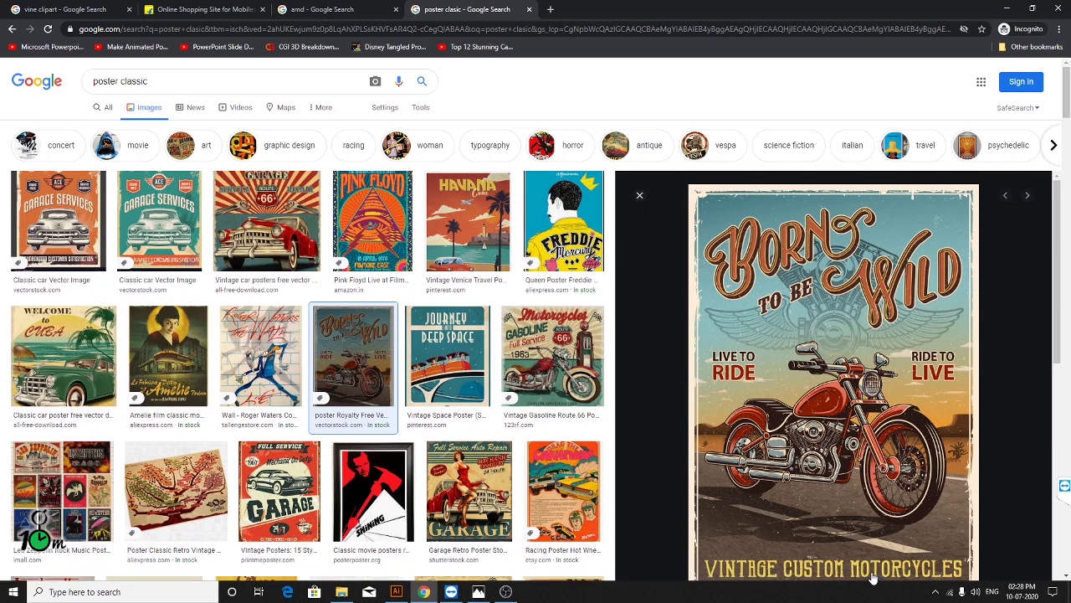
pyautogui.scroll(-2, 875, 576)
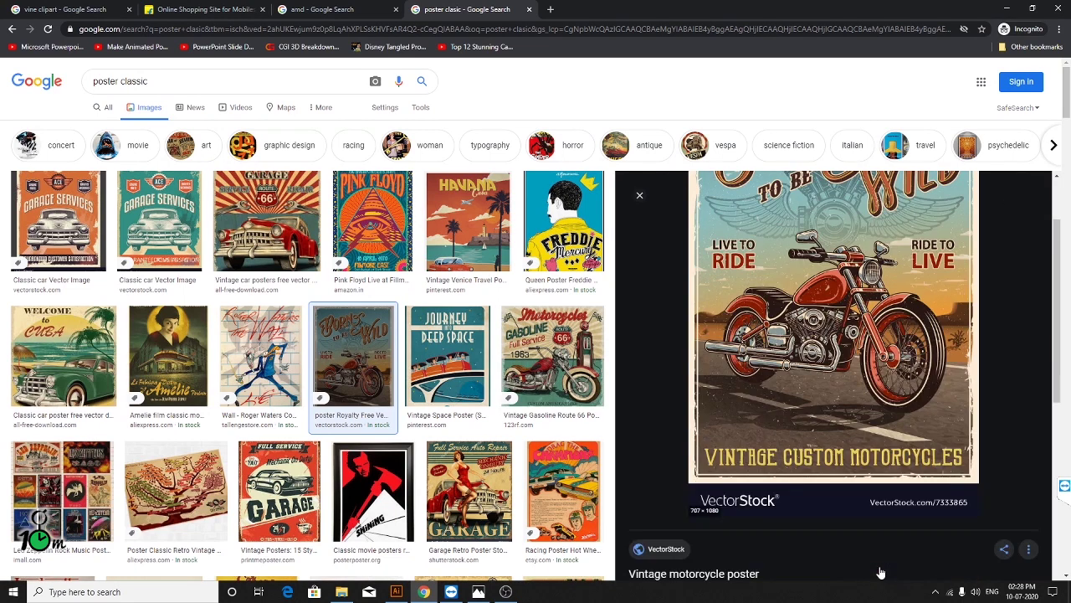
pyautogui.scroll(2, 878, 574)
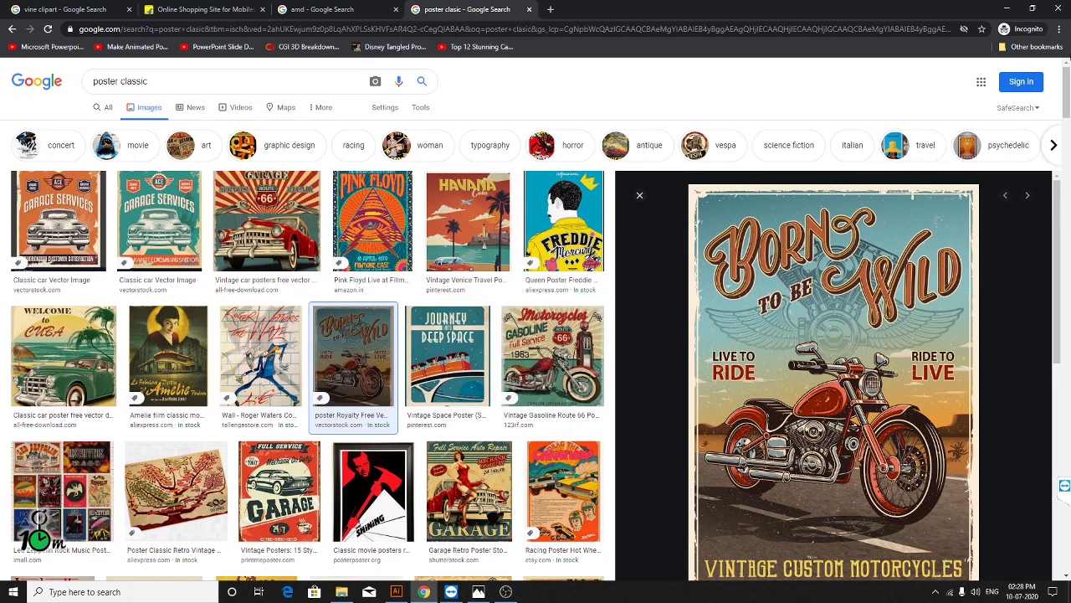
pyautogui.click(1065, 485)
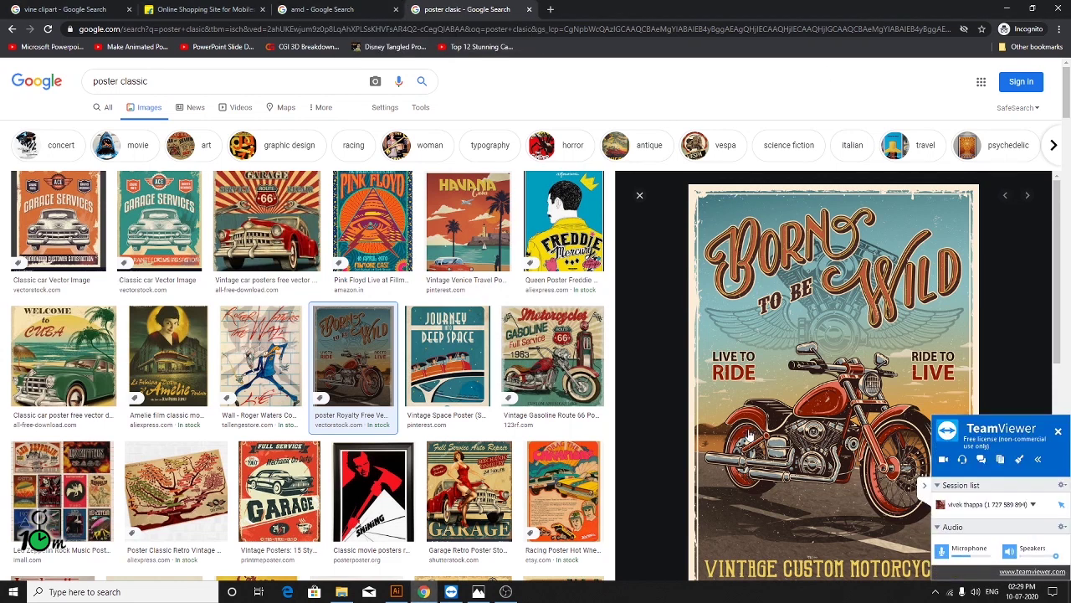